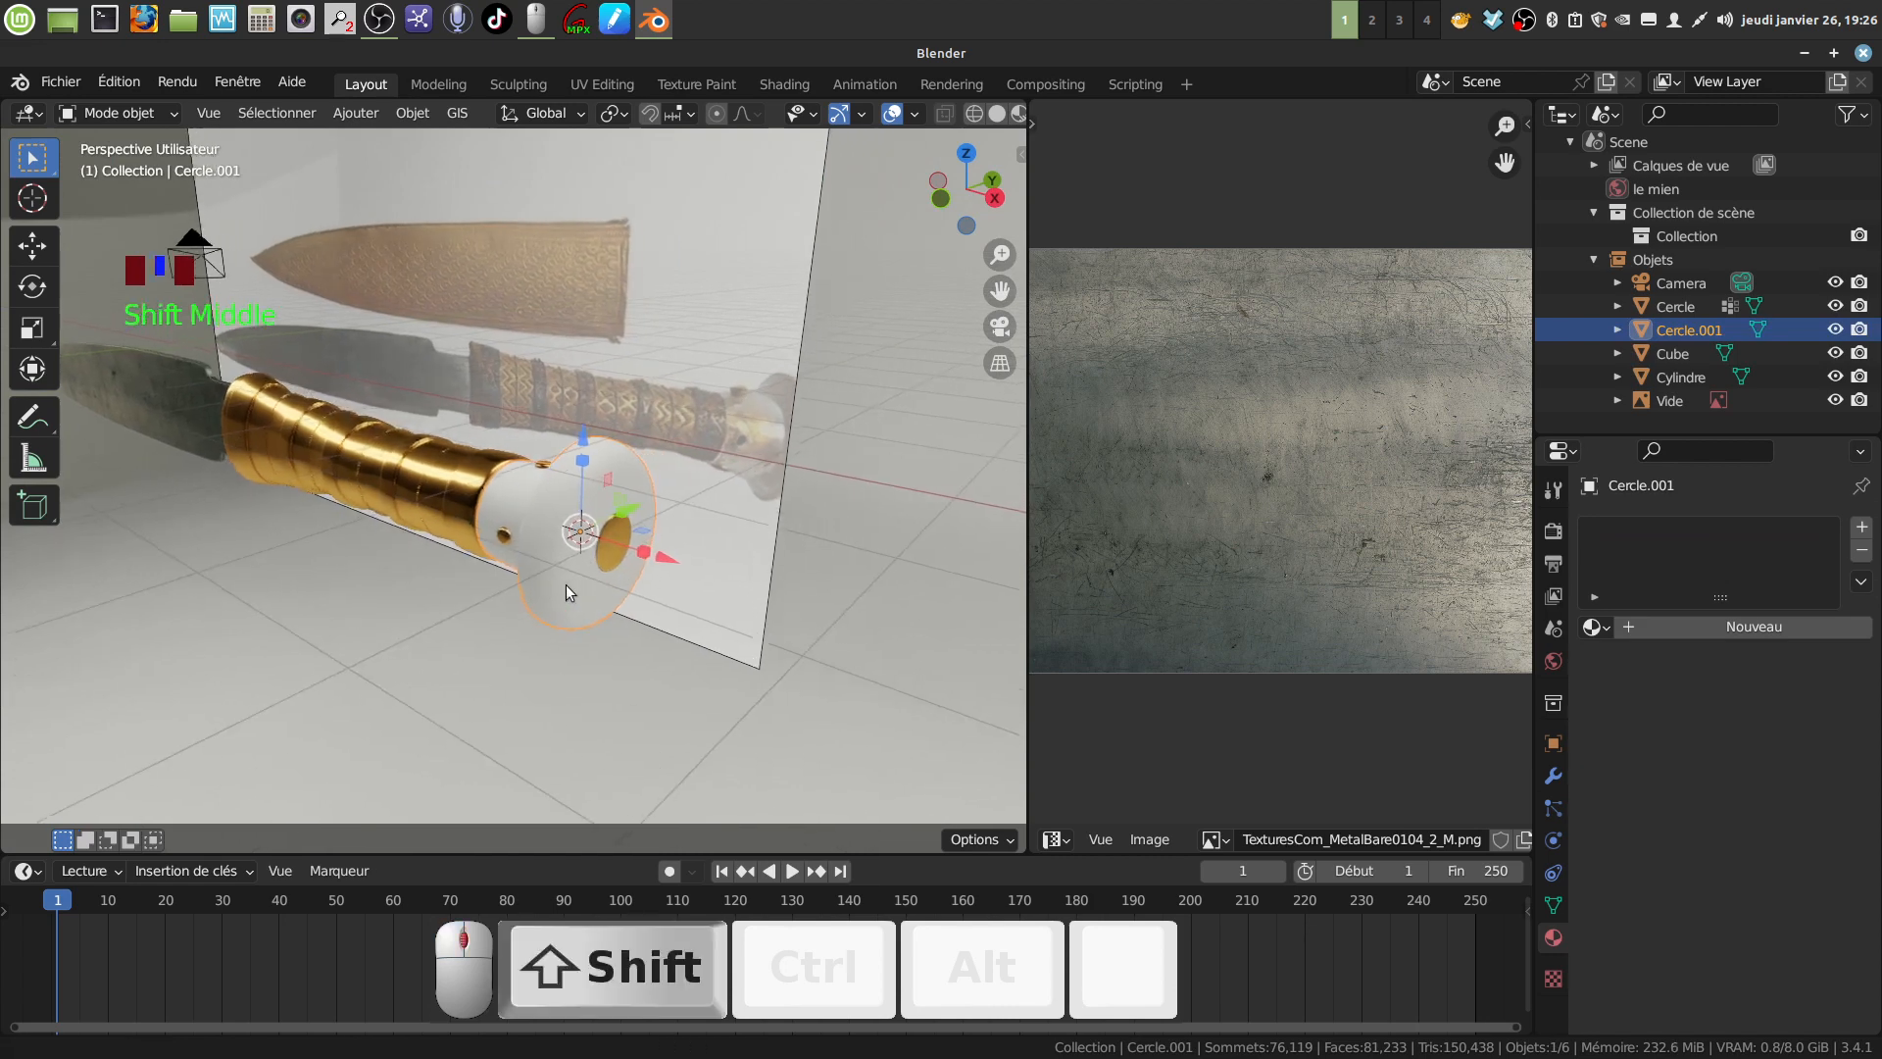
Widen the area beside the 3D view, switch it from the image display to the Shader Editor and hide its sidebar.
drag(1028, 725, 849, 725)
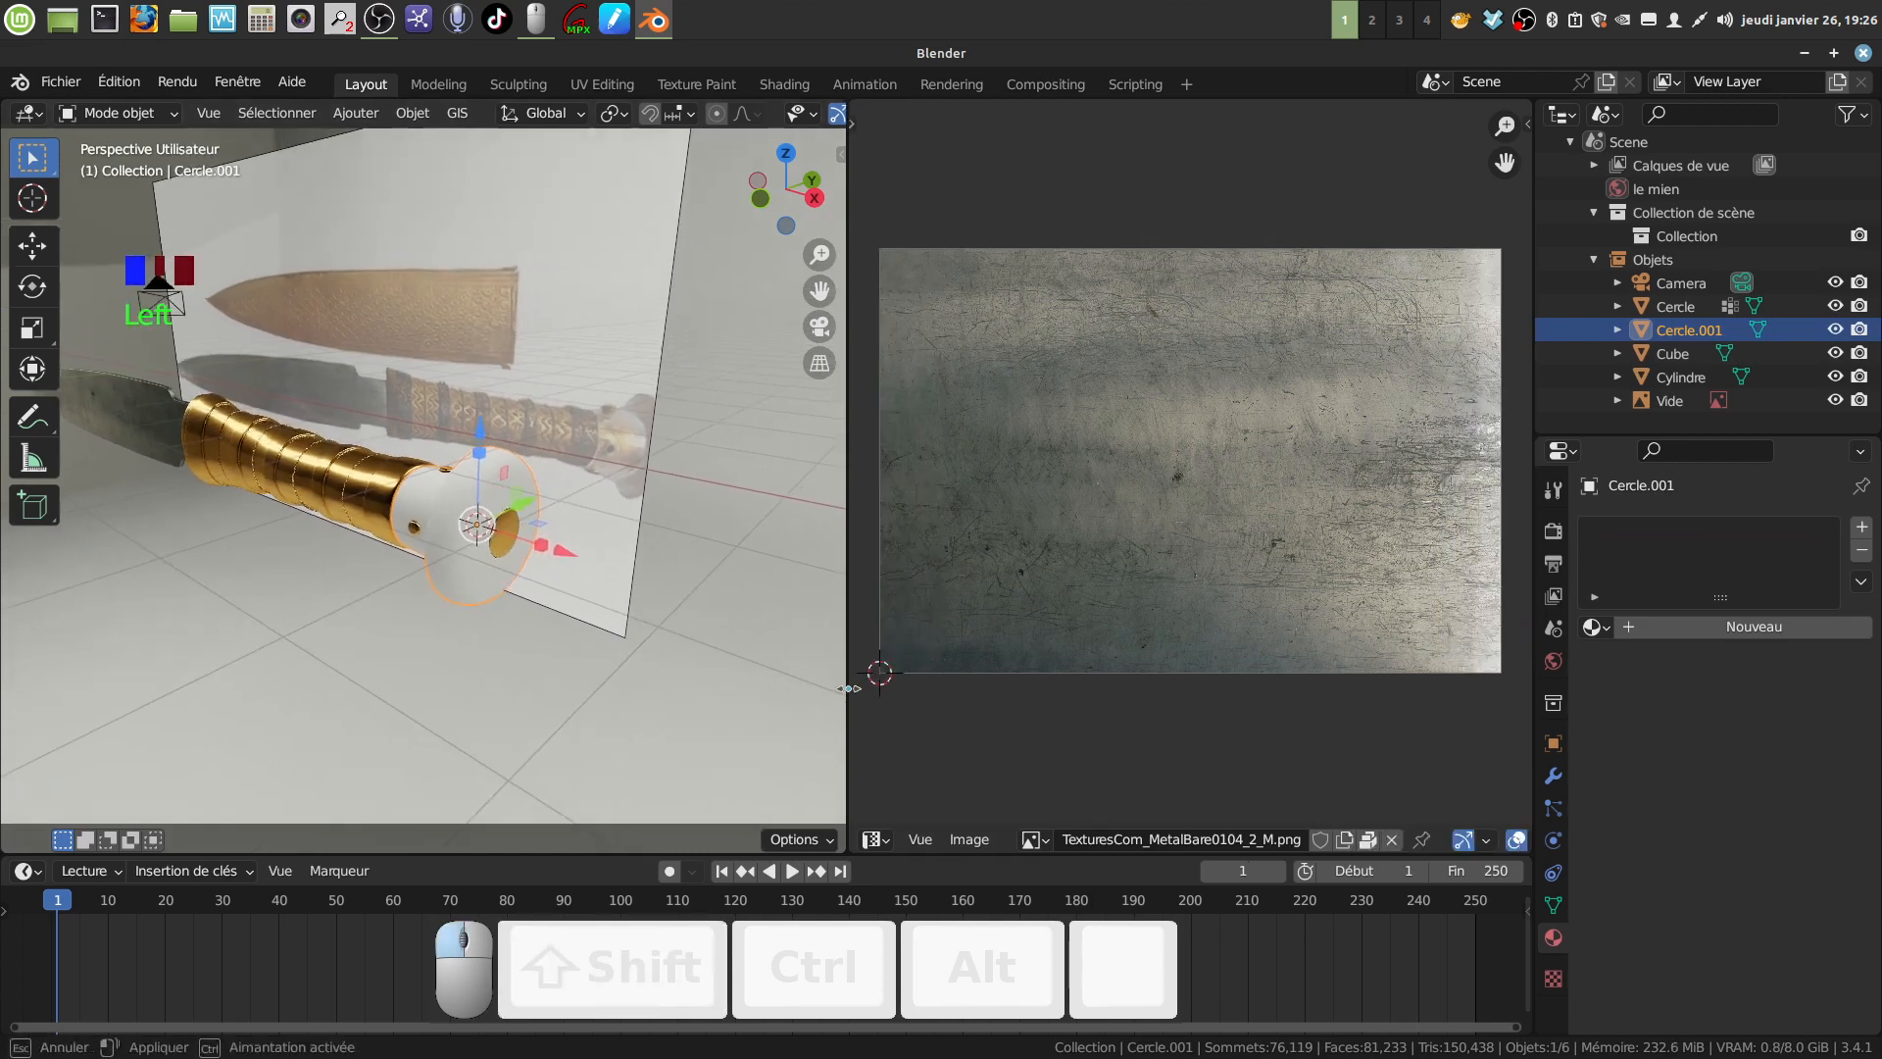
middle_drag(526, 649, 664, 569)
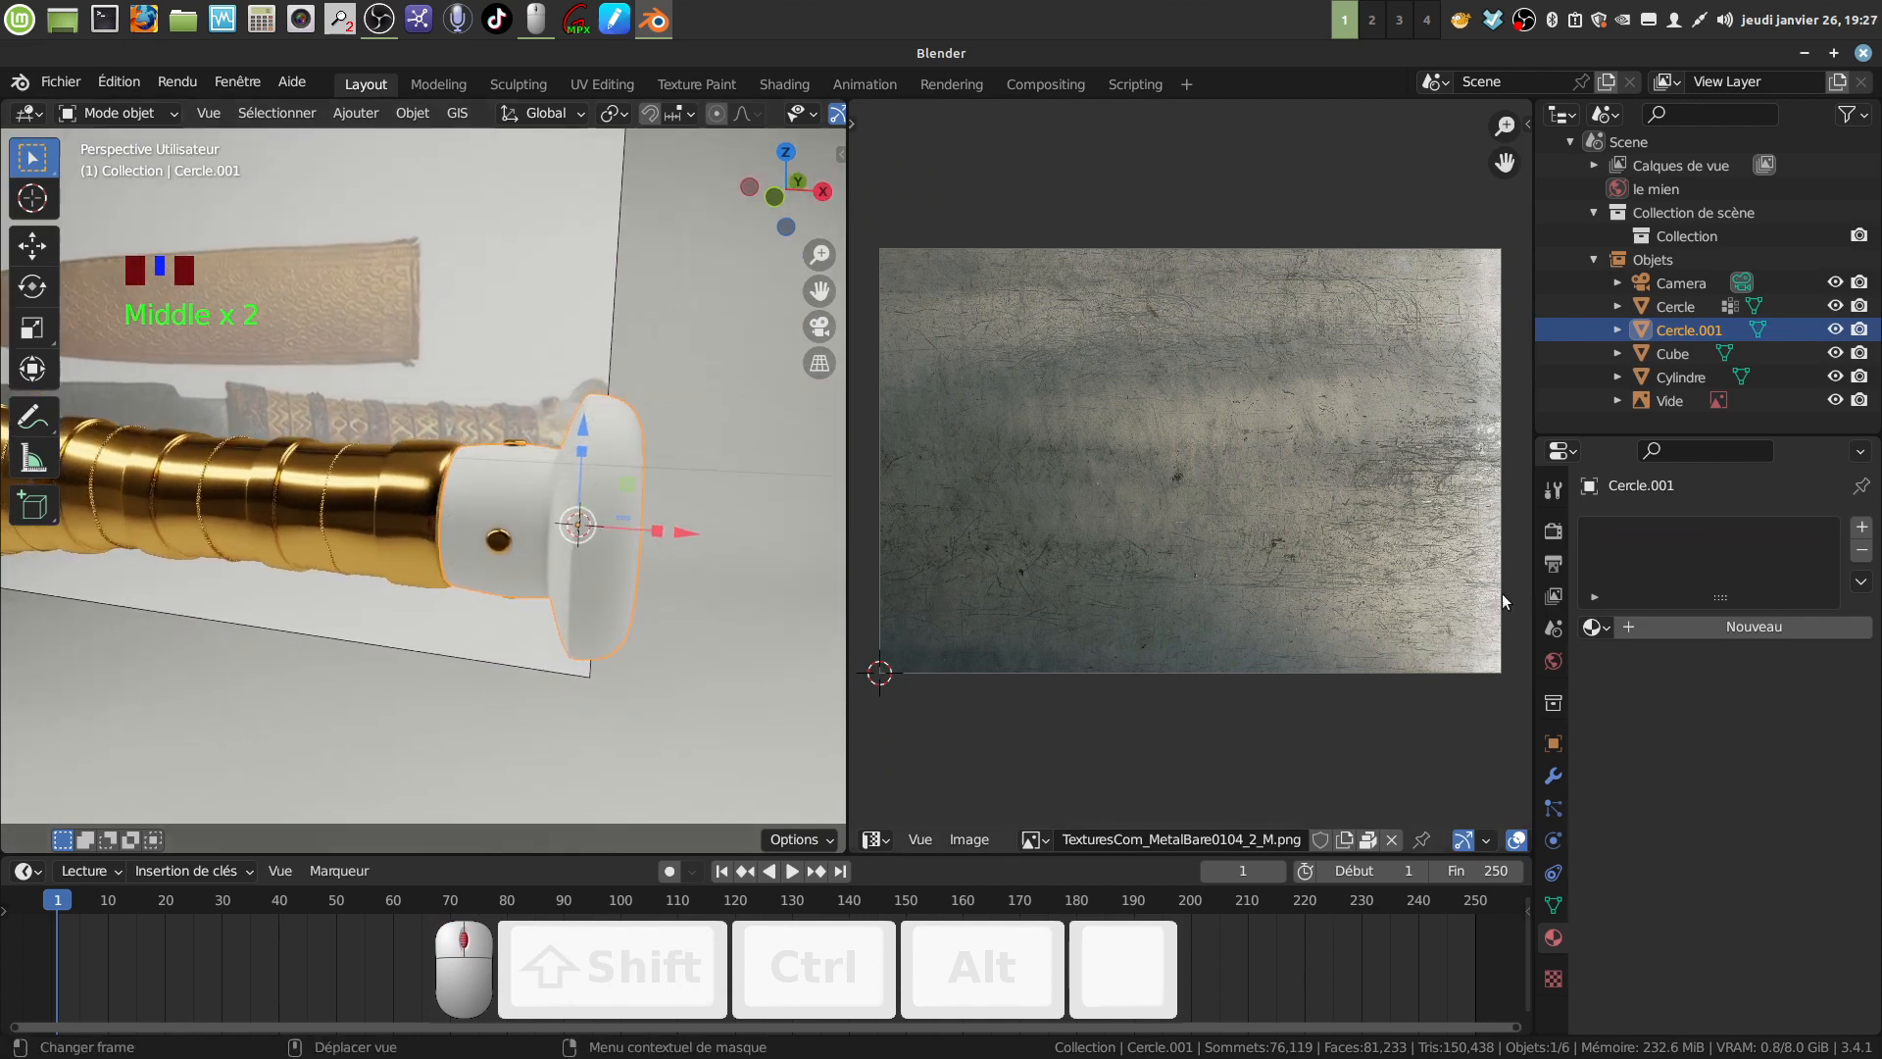
middle_drag(704, 633, 680, 557)
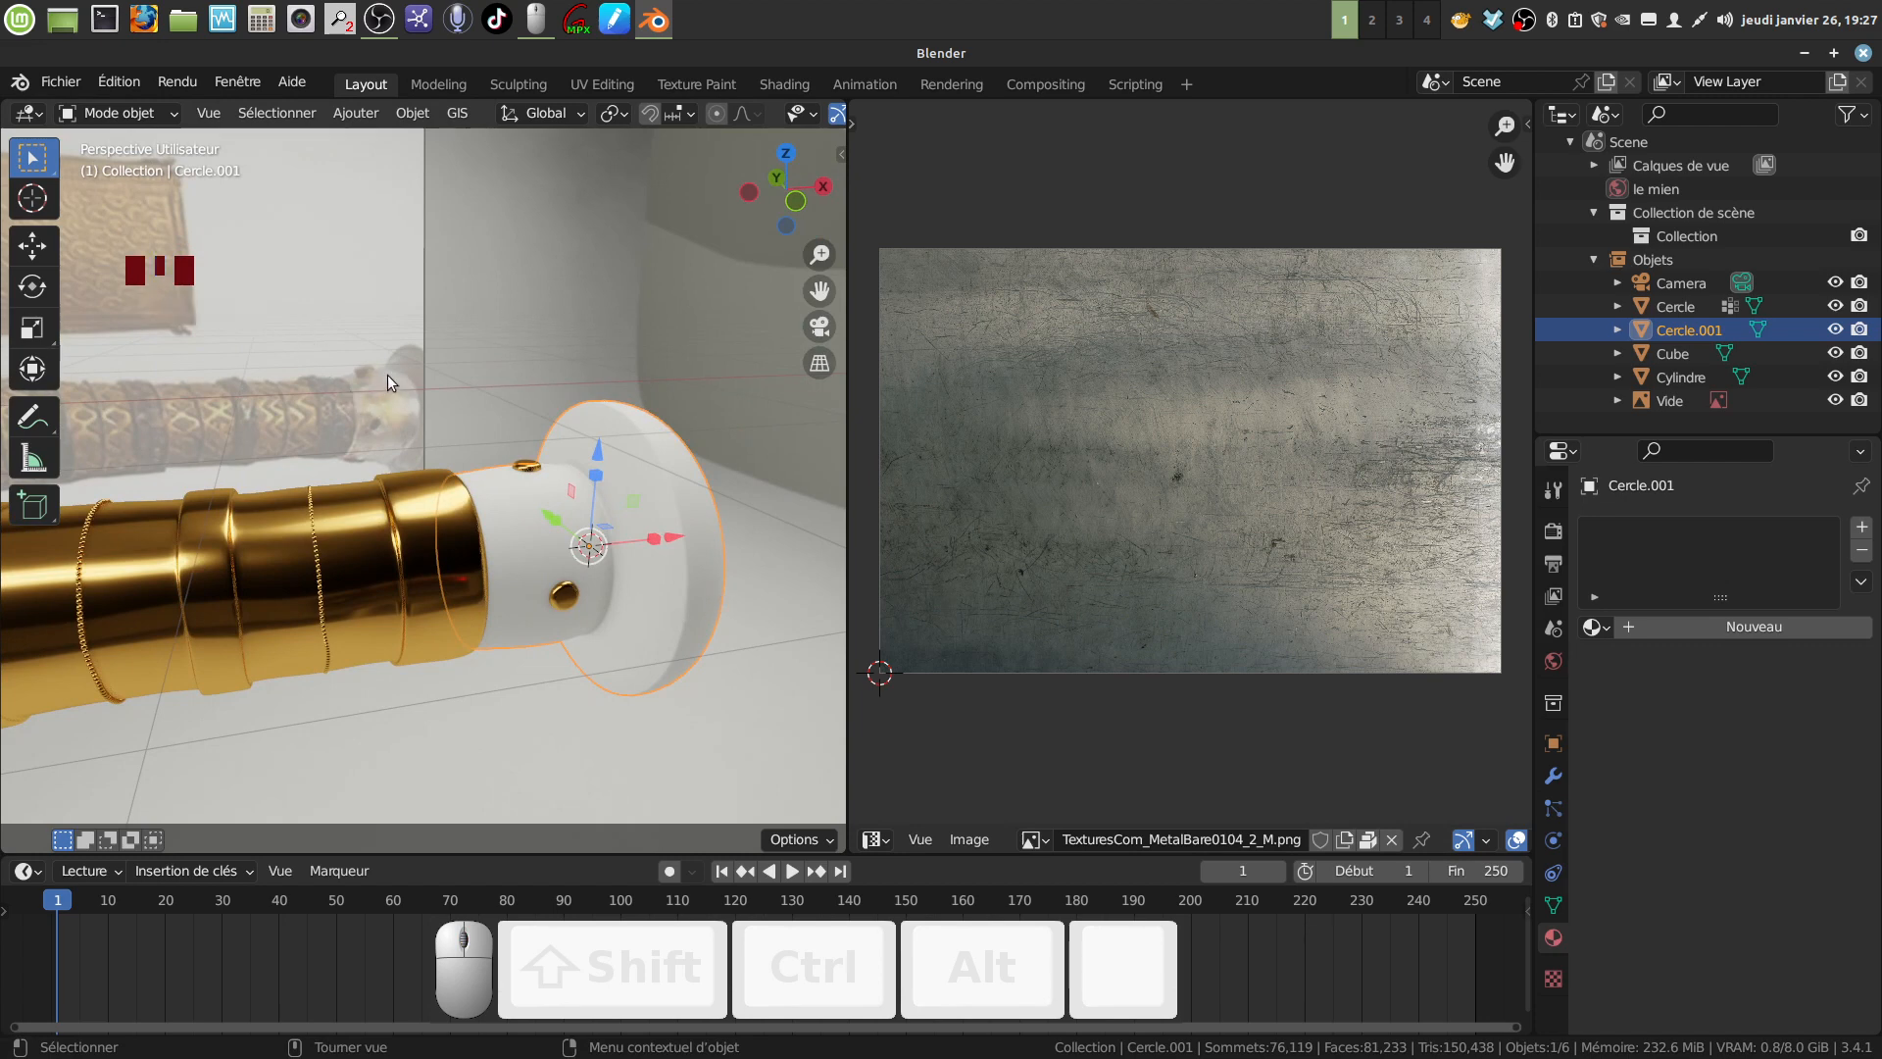
middle_click(445, 435)
click(890, 839)
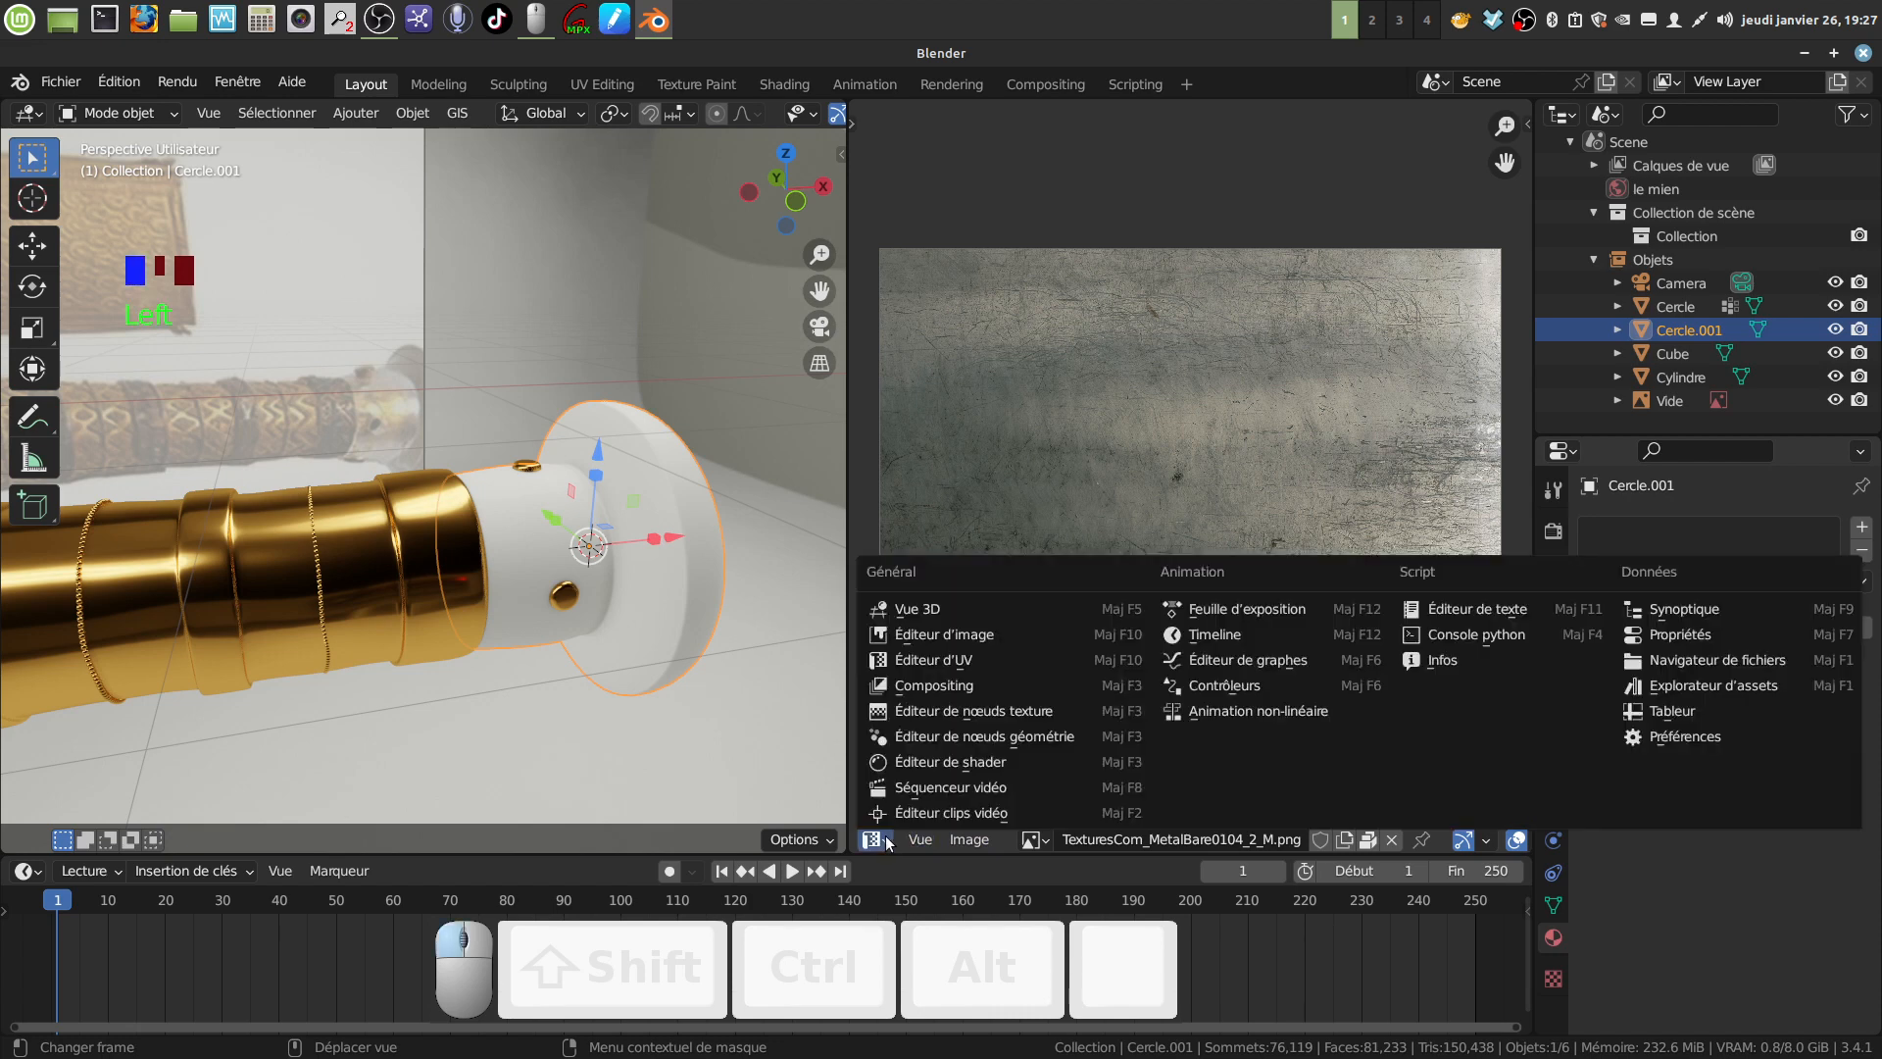
click(1026, 762)
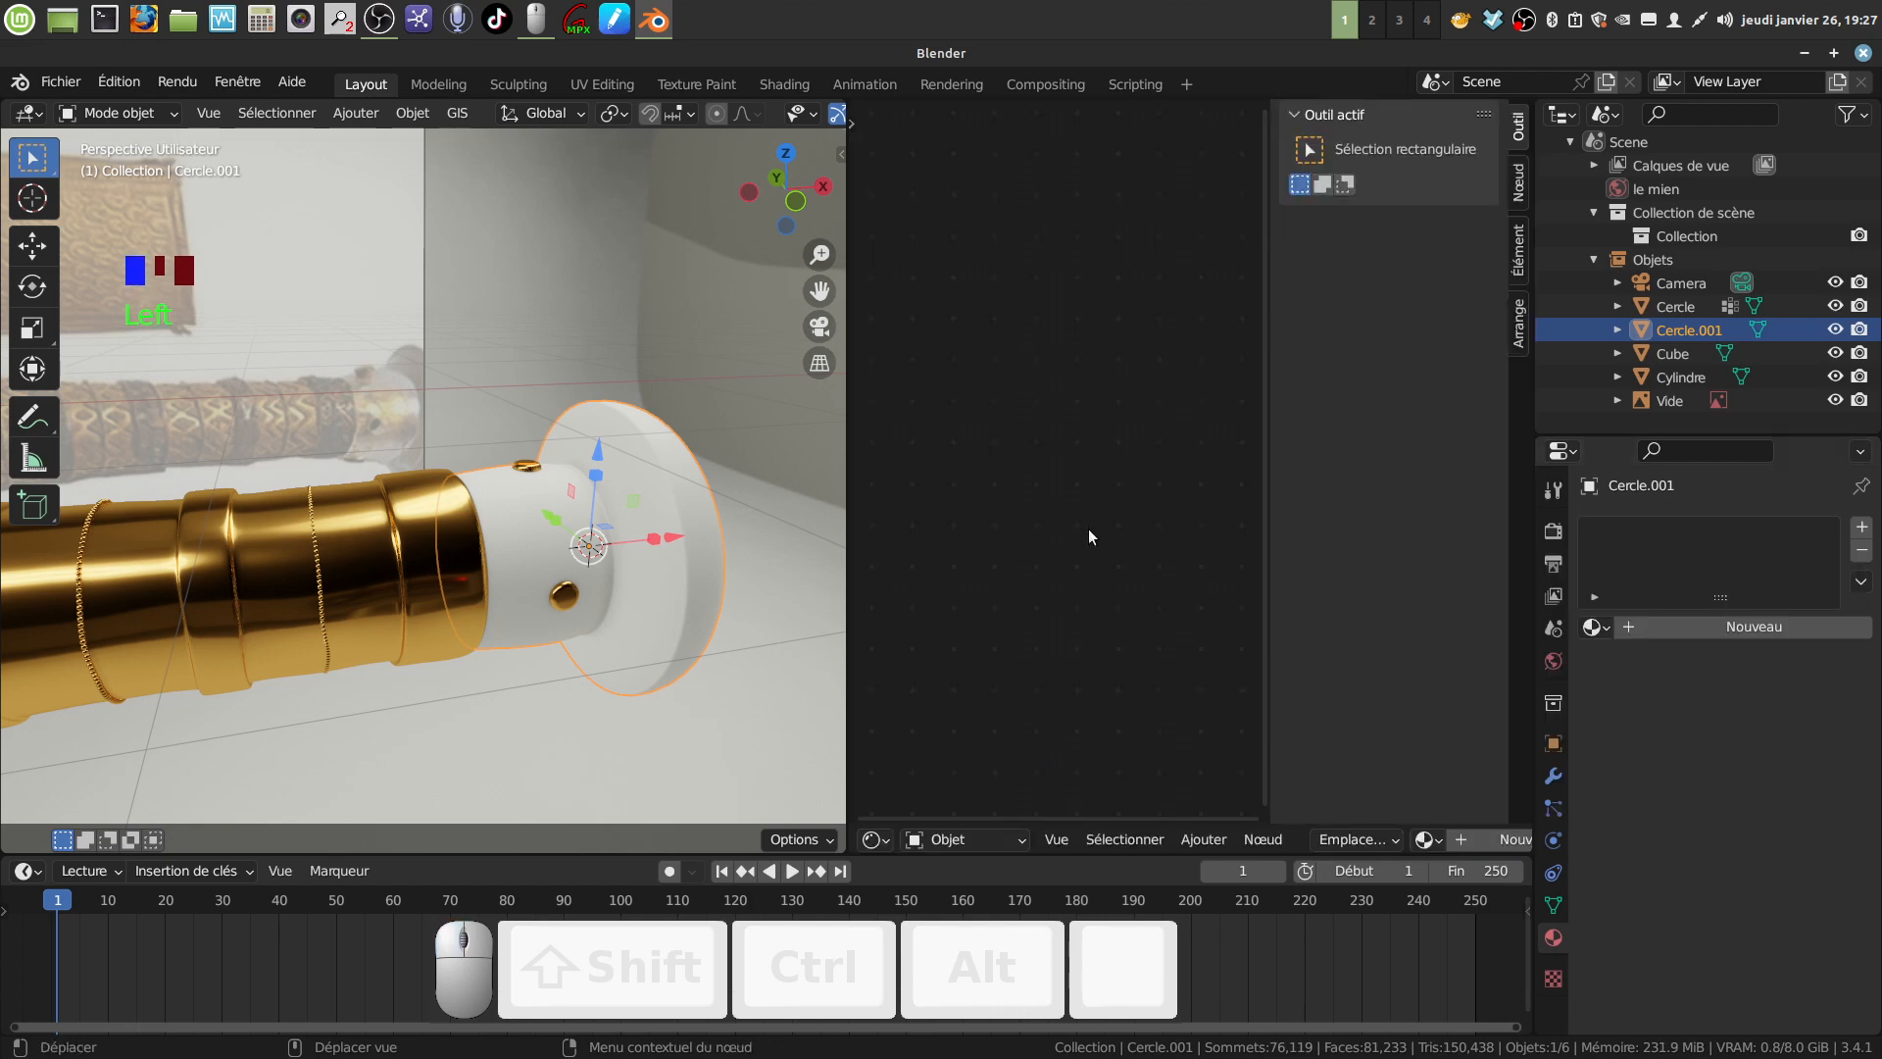
key(n)
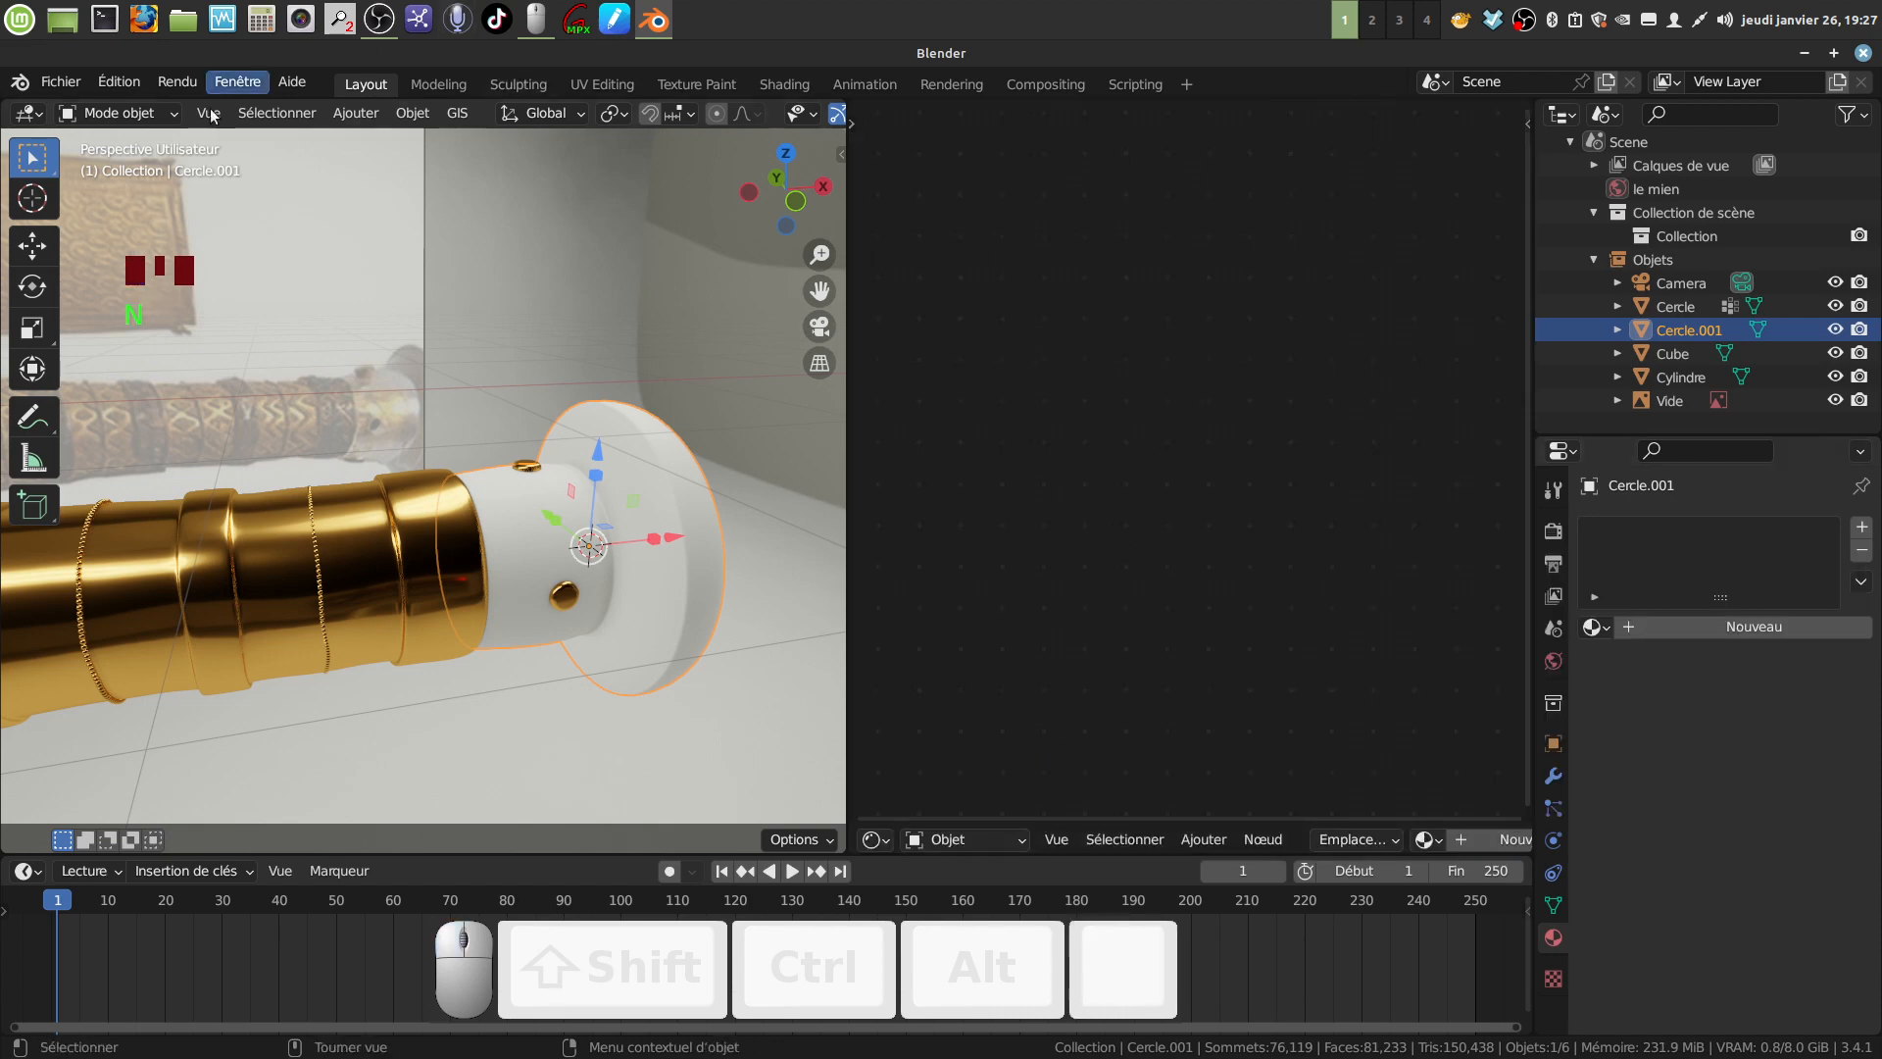
Append the "verre eric" material from the Material folder of dague.blend in the dague directory.
click(67, 85)
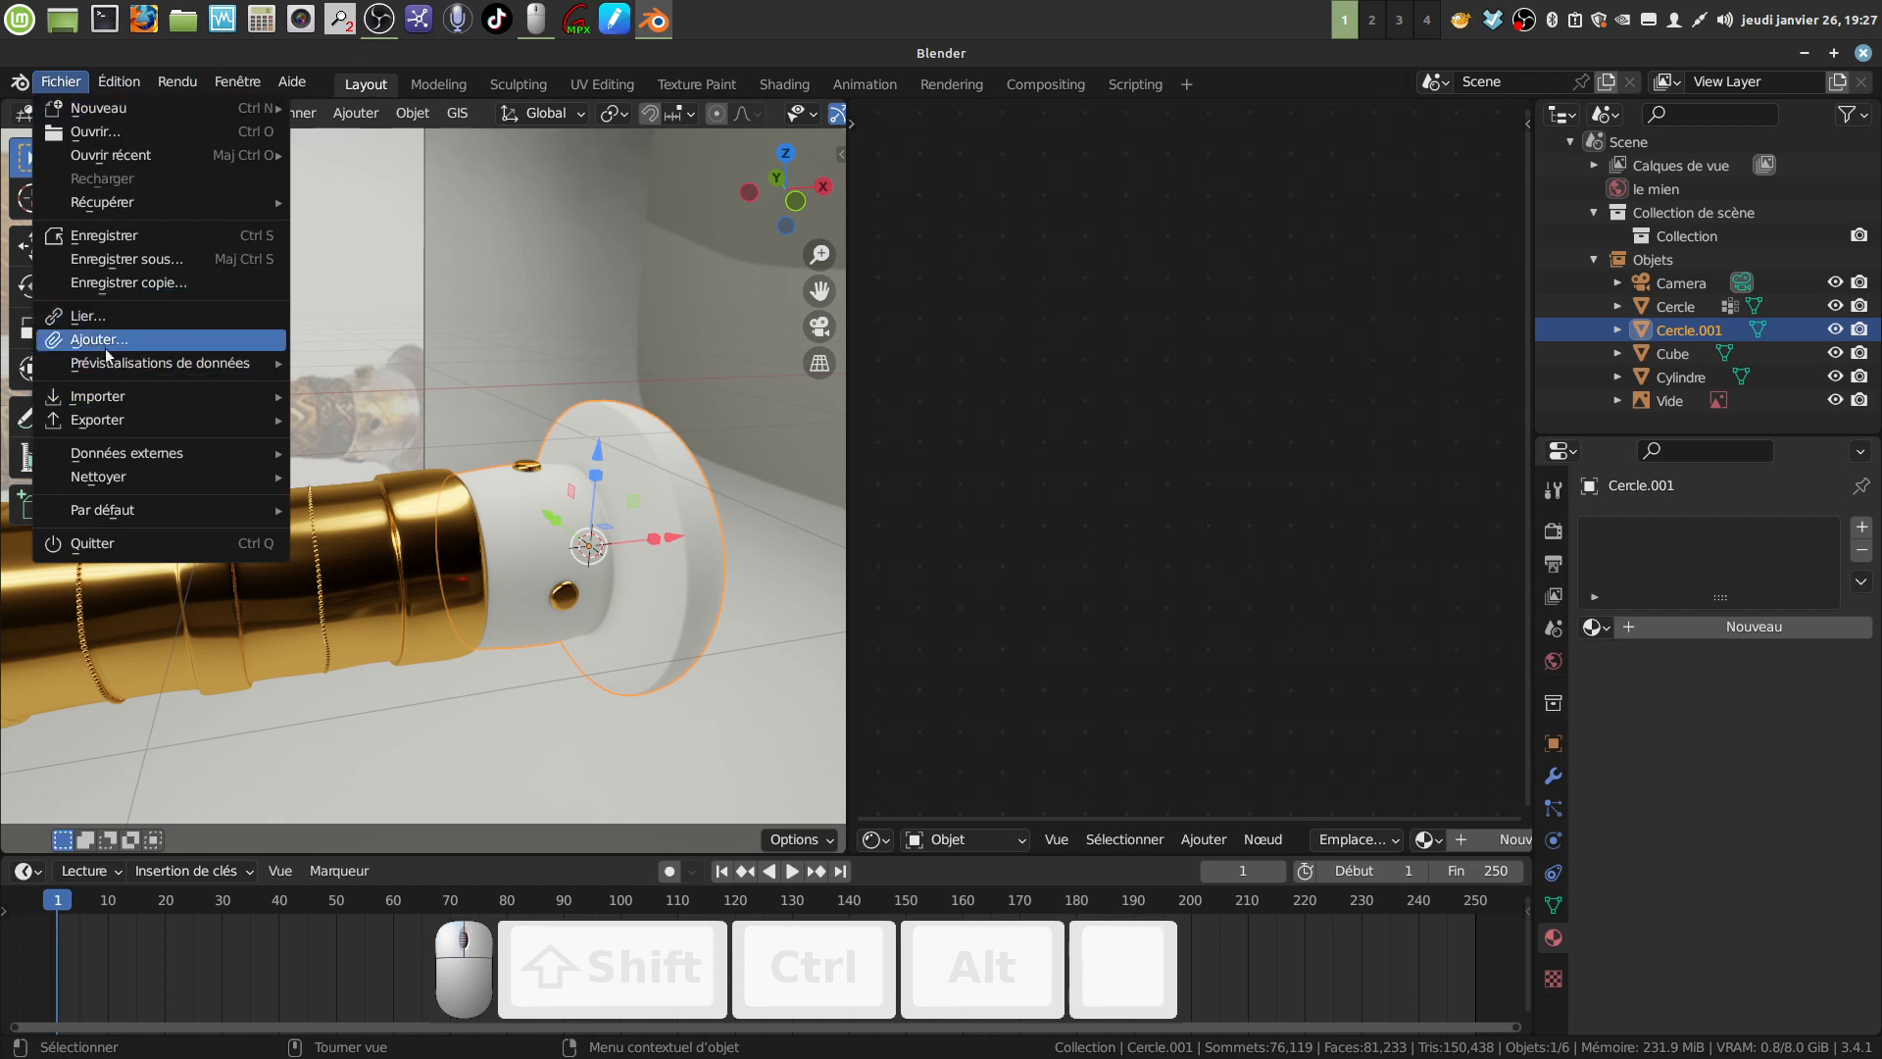
mouse_move(133, 397)
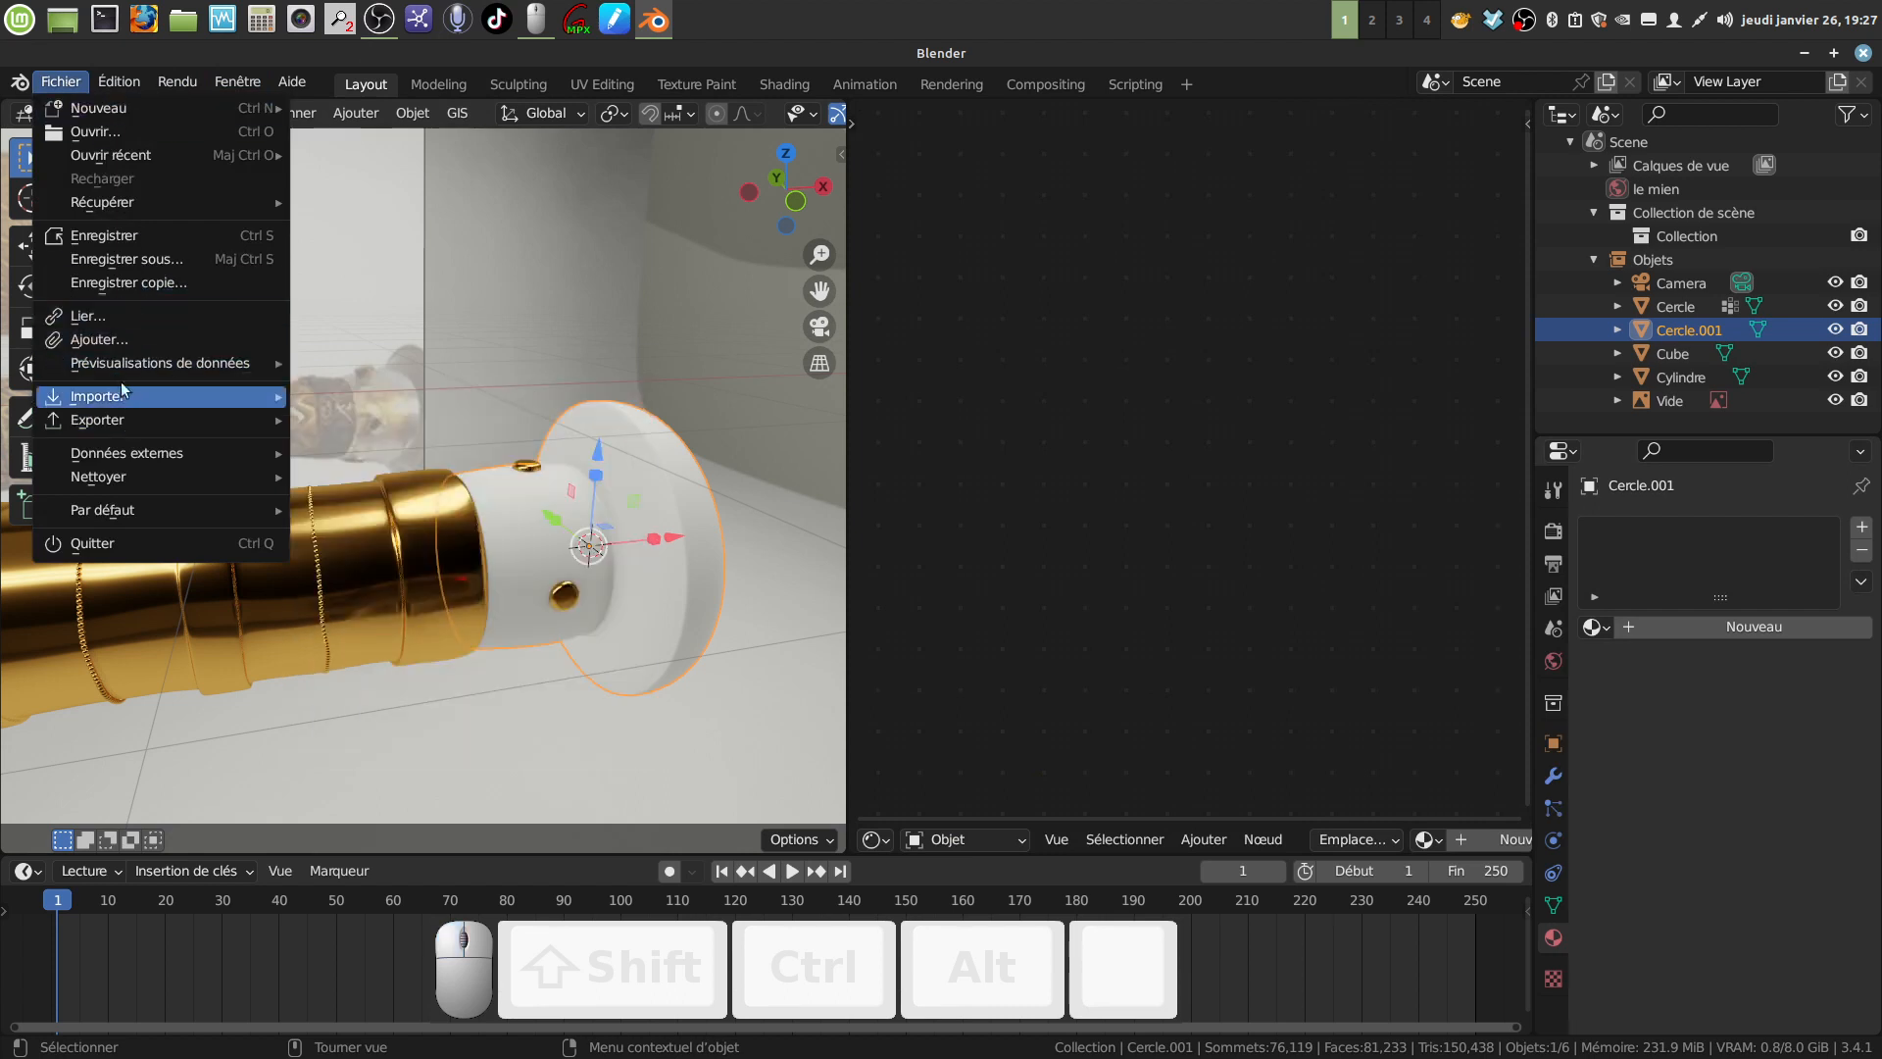
click(114, 342)
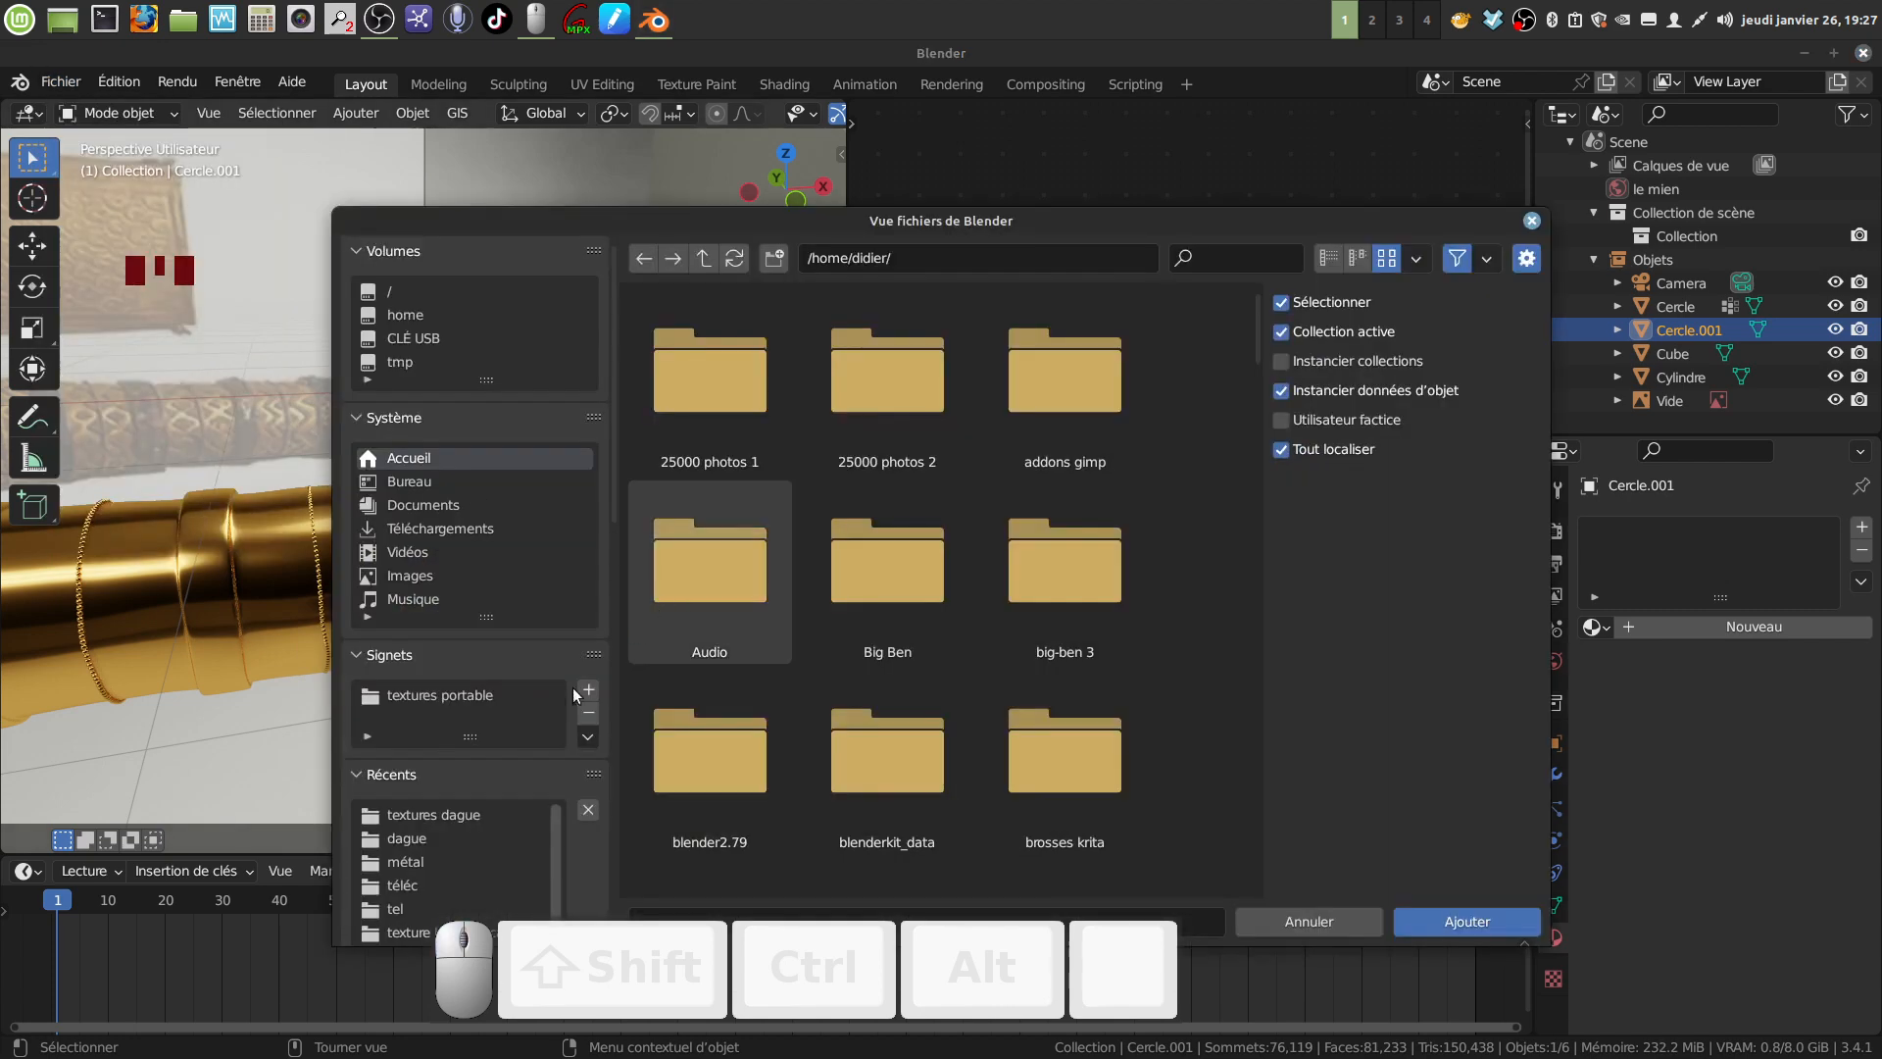
click(437, 885)
click(733, 394)
double_click(733, 394)
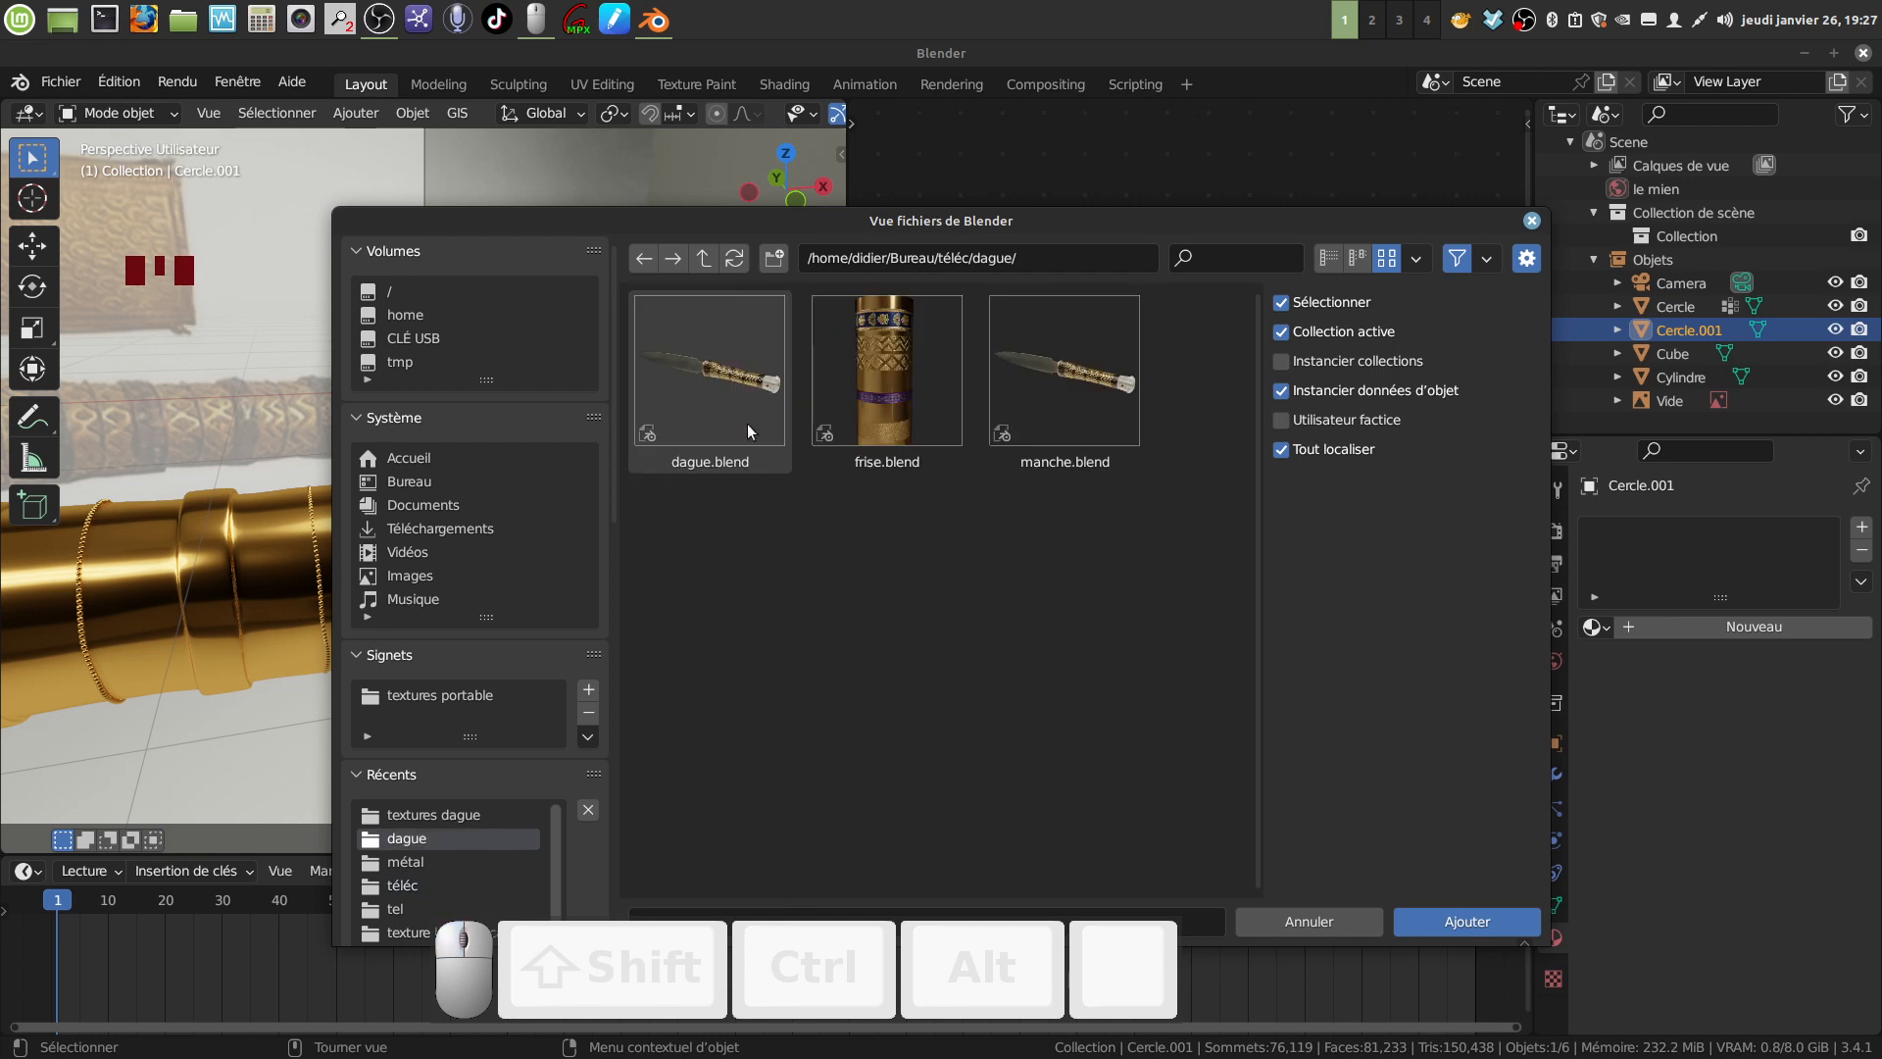
double_click(709, 385)
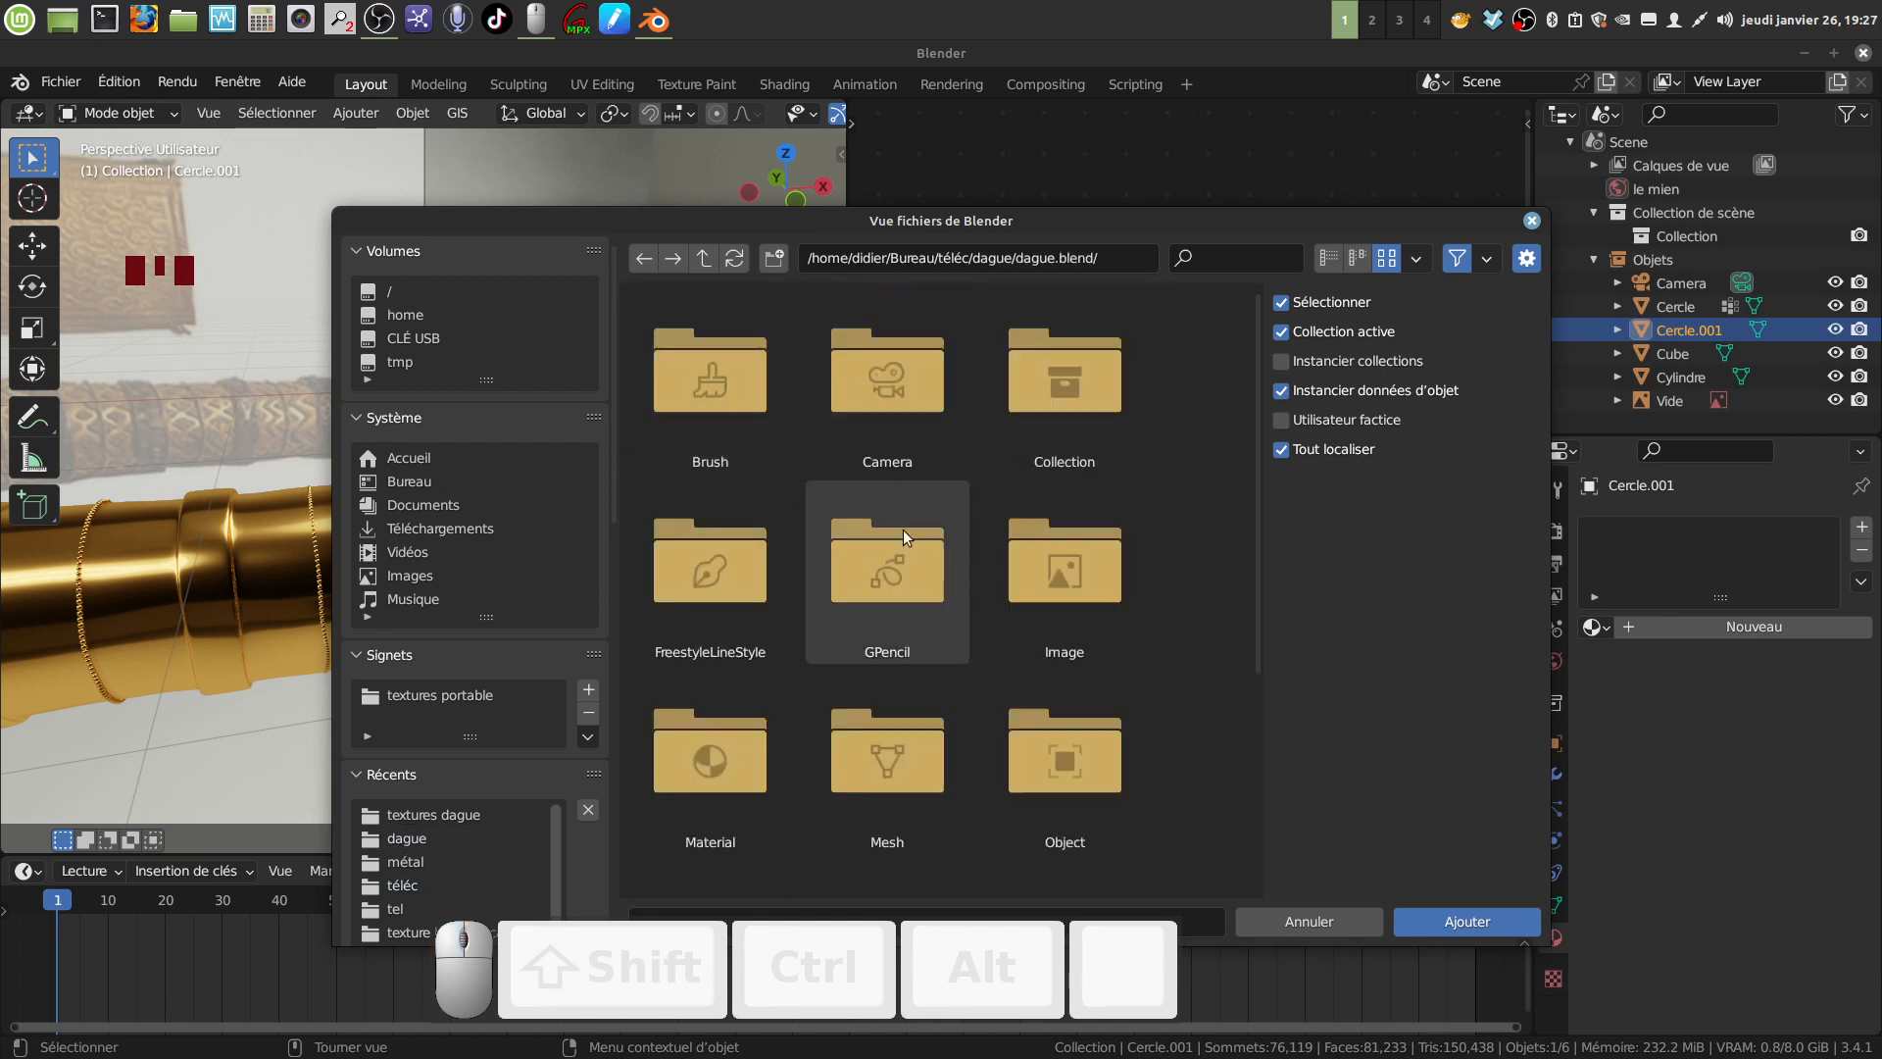
scroll(903, 529, down, 3)
double_click(754, 619)
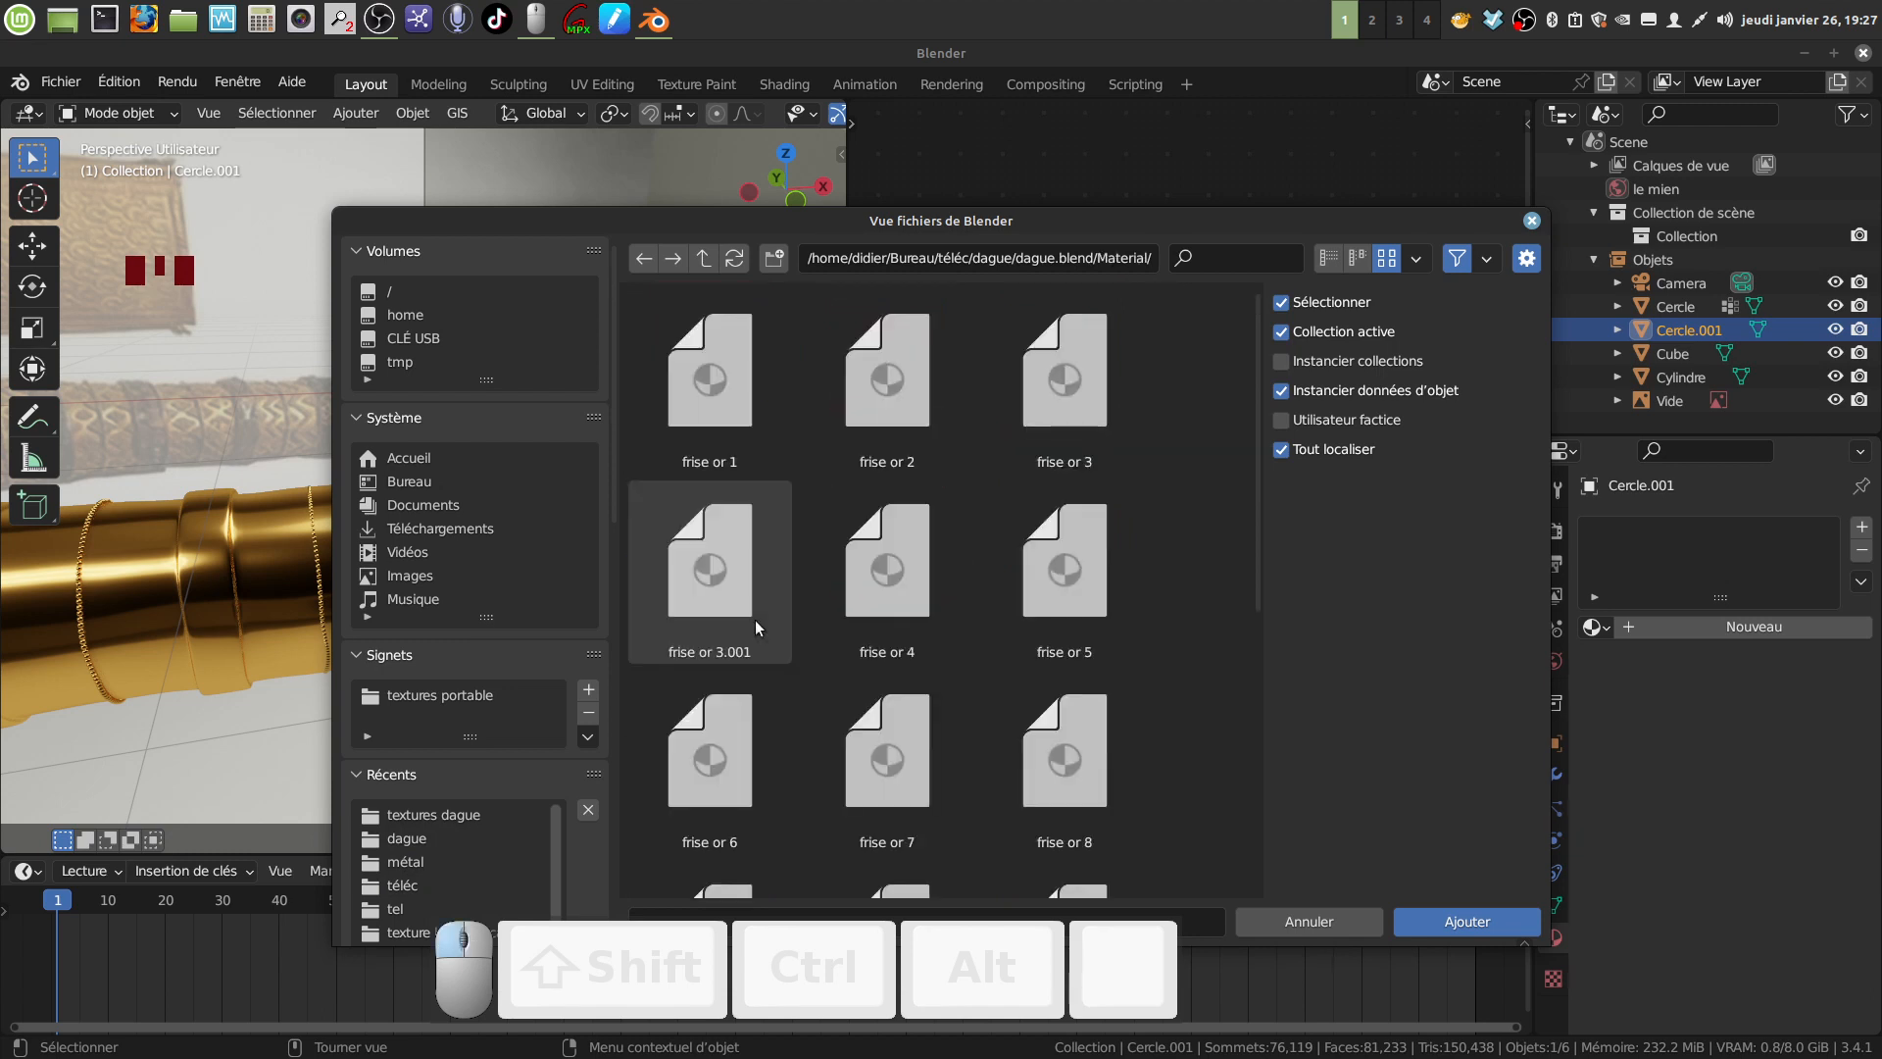
scroll(1029, 625, down, 5)
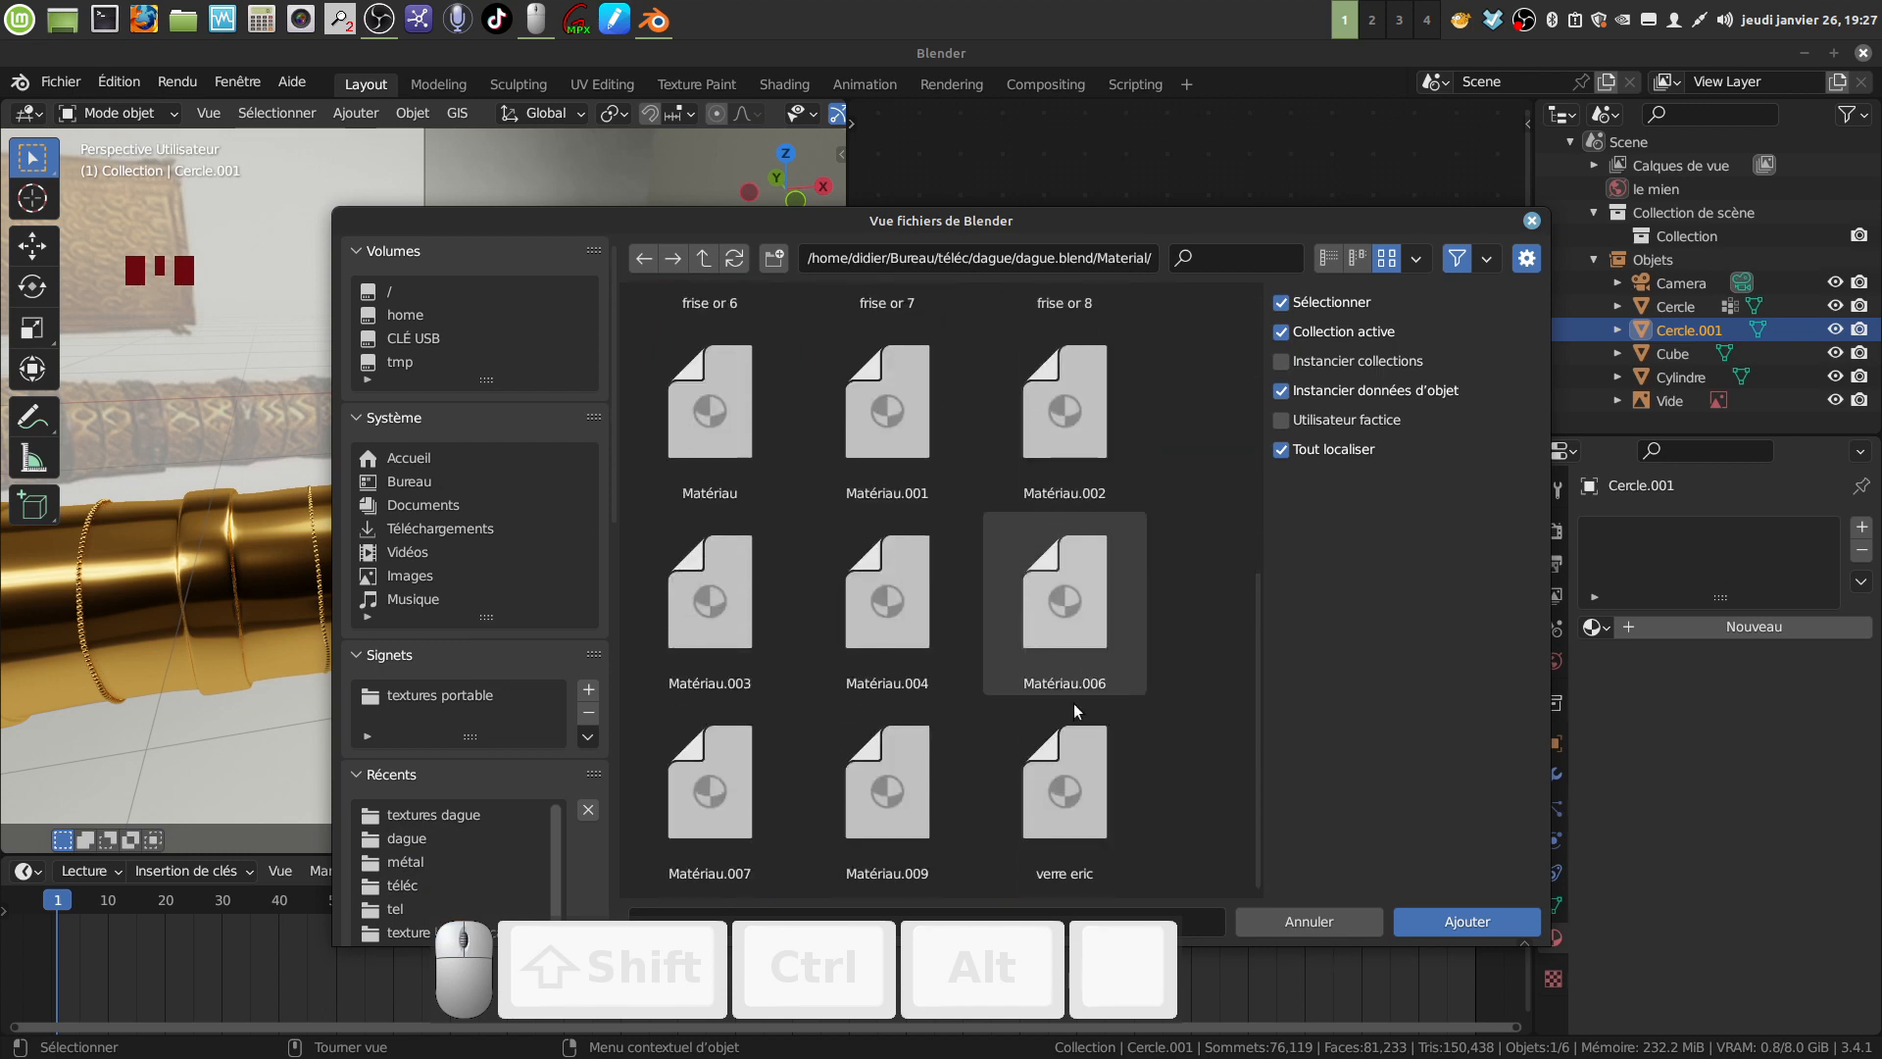
click(1096, 787)
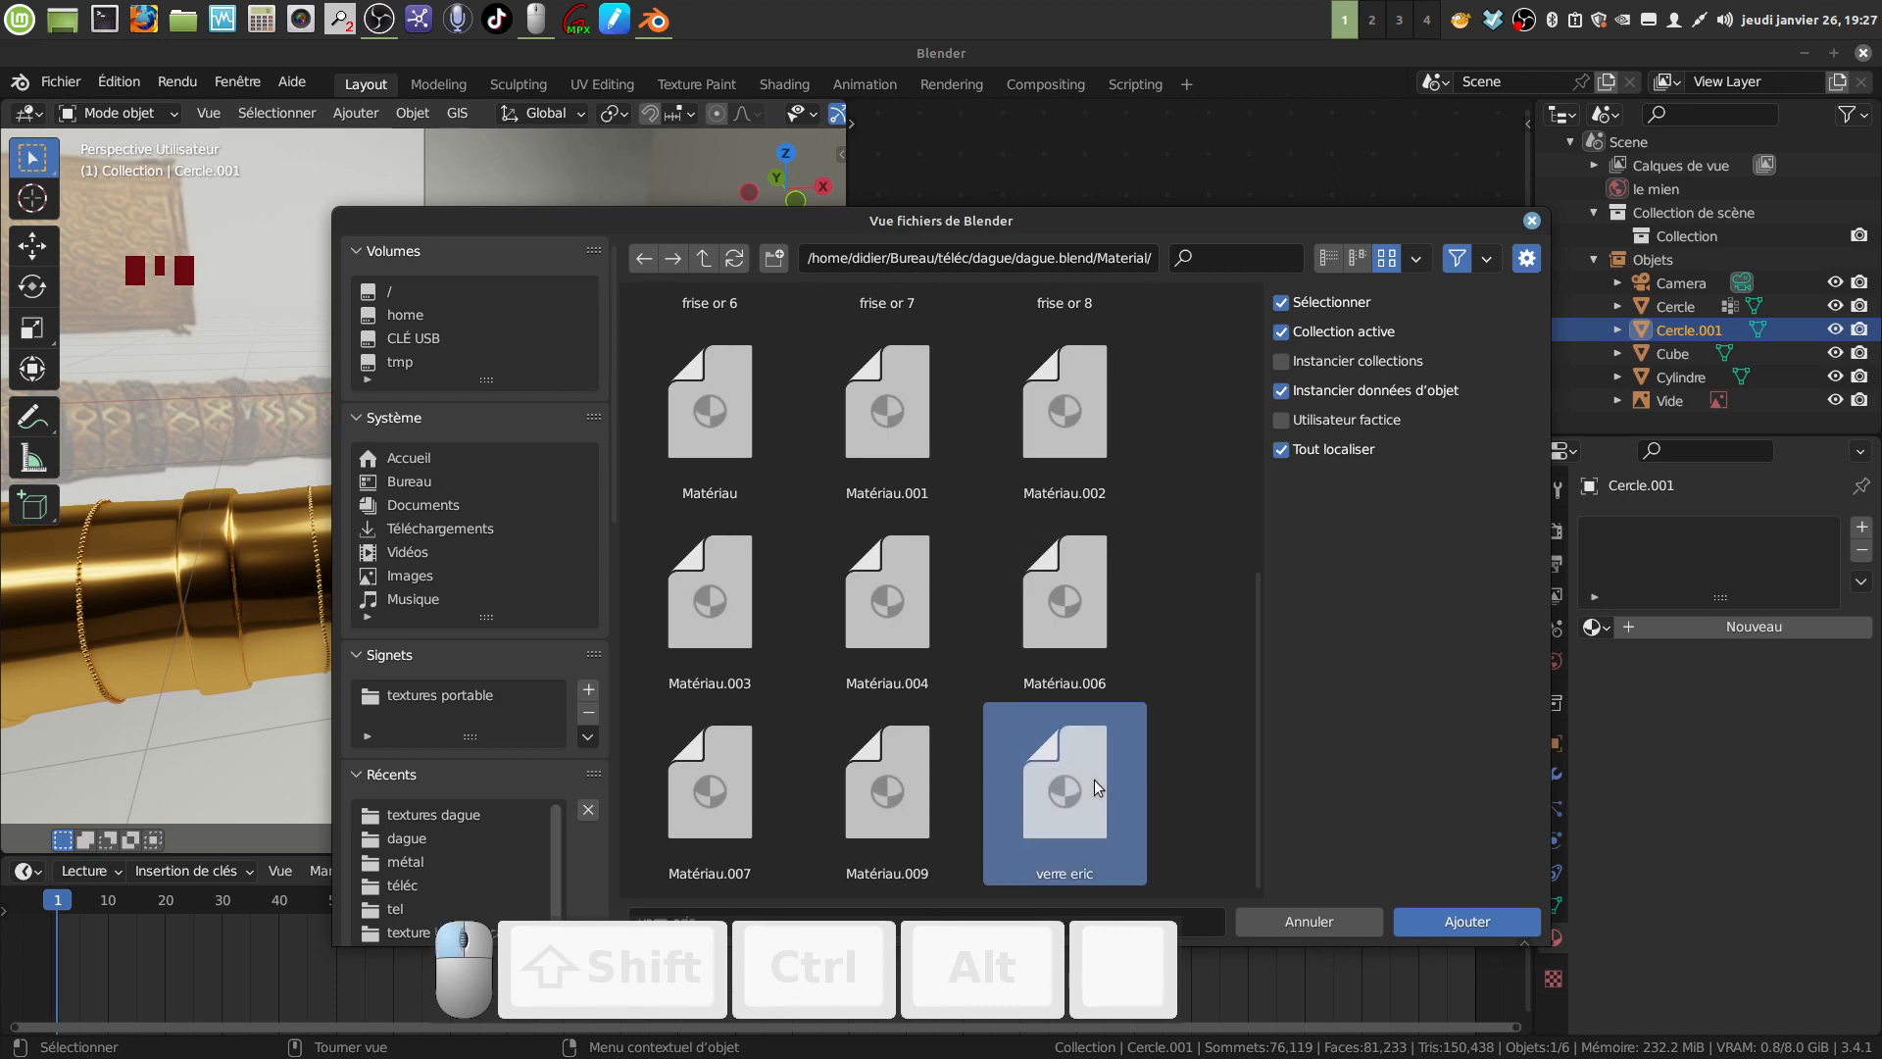
click(1439, 926)
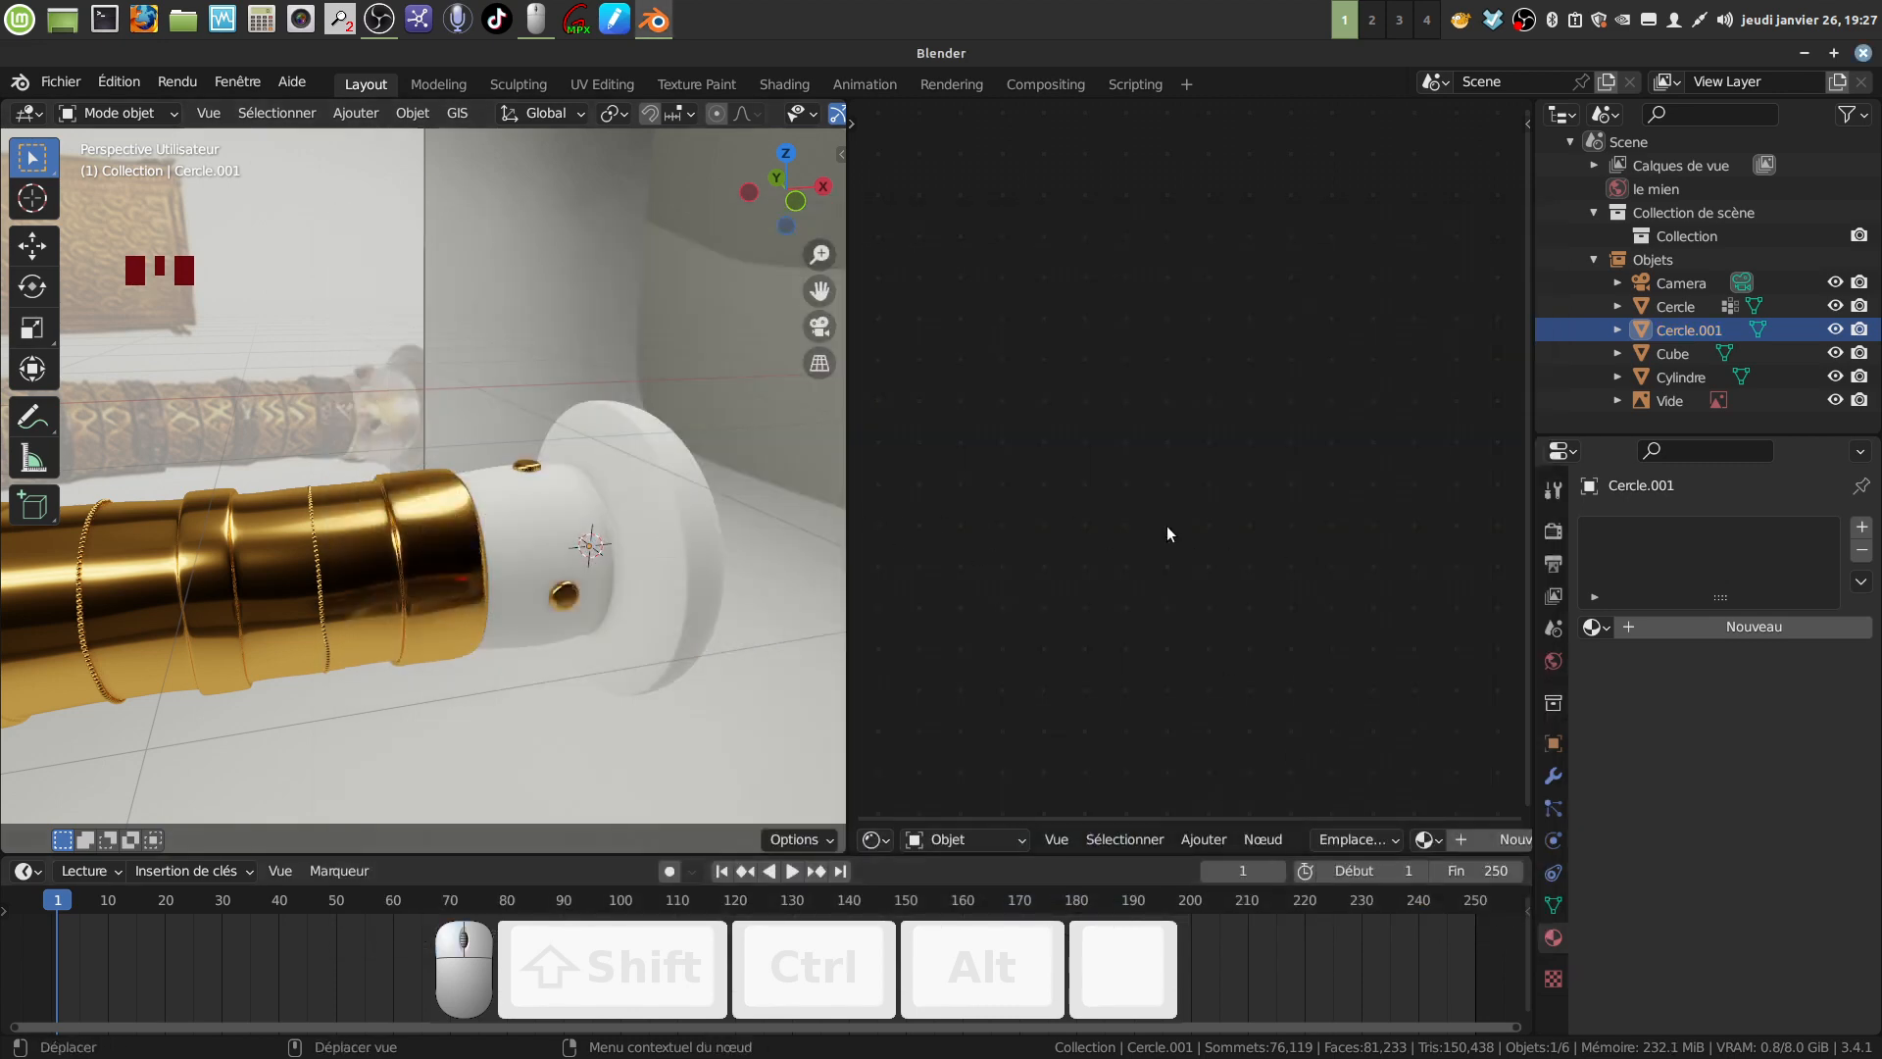
Assign the "verre eric" material to the white pommel object Cercle.001, then deselect the object.
click(650, 513)
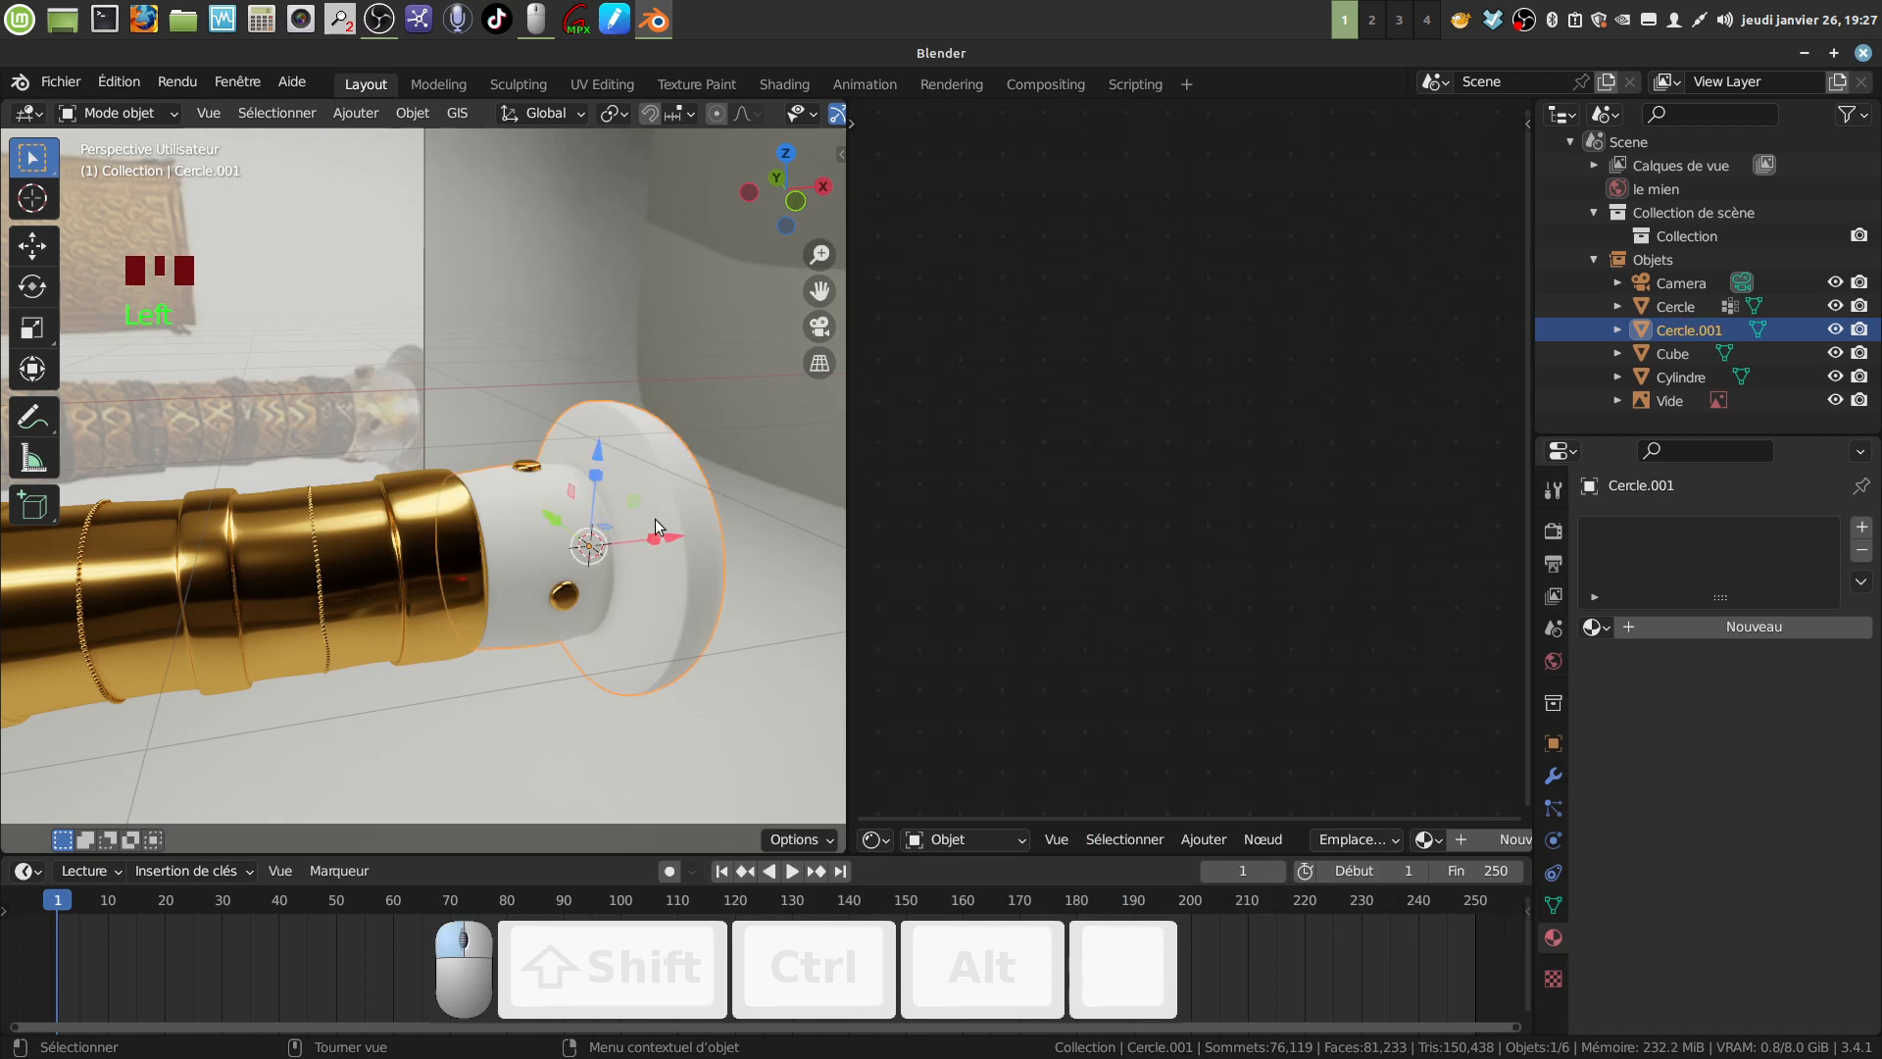
click(1613, 629)
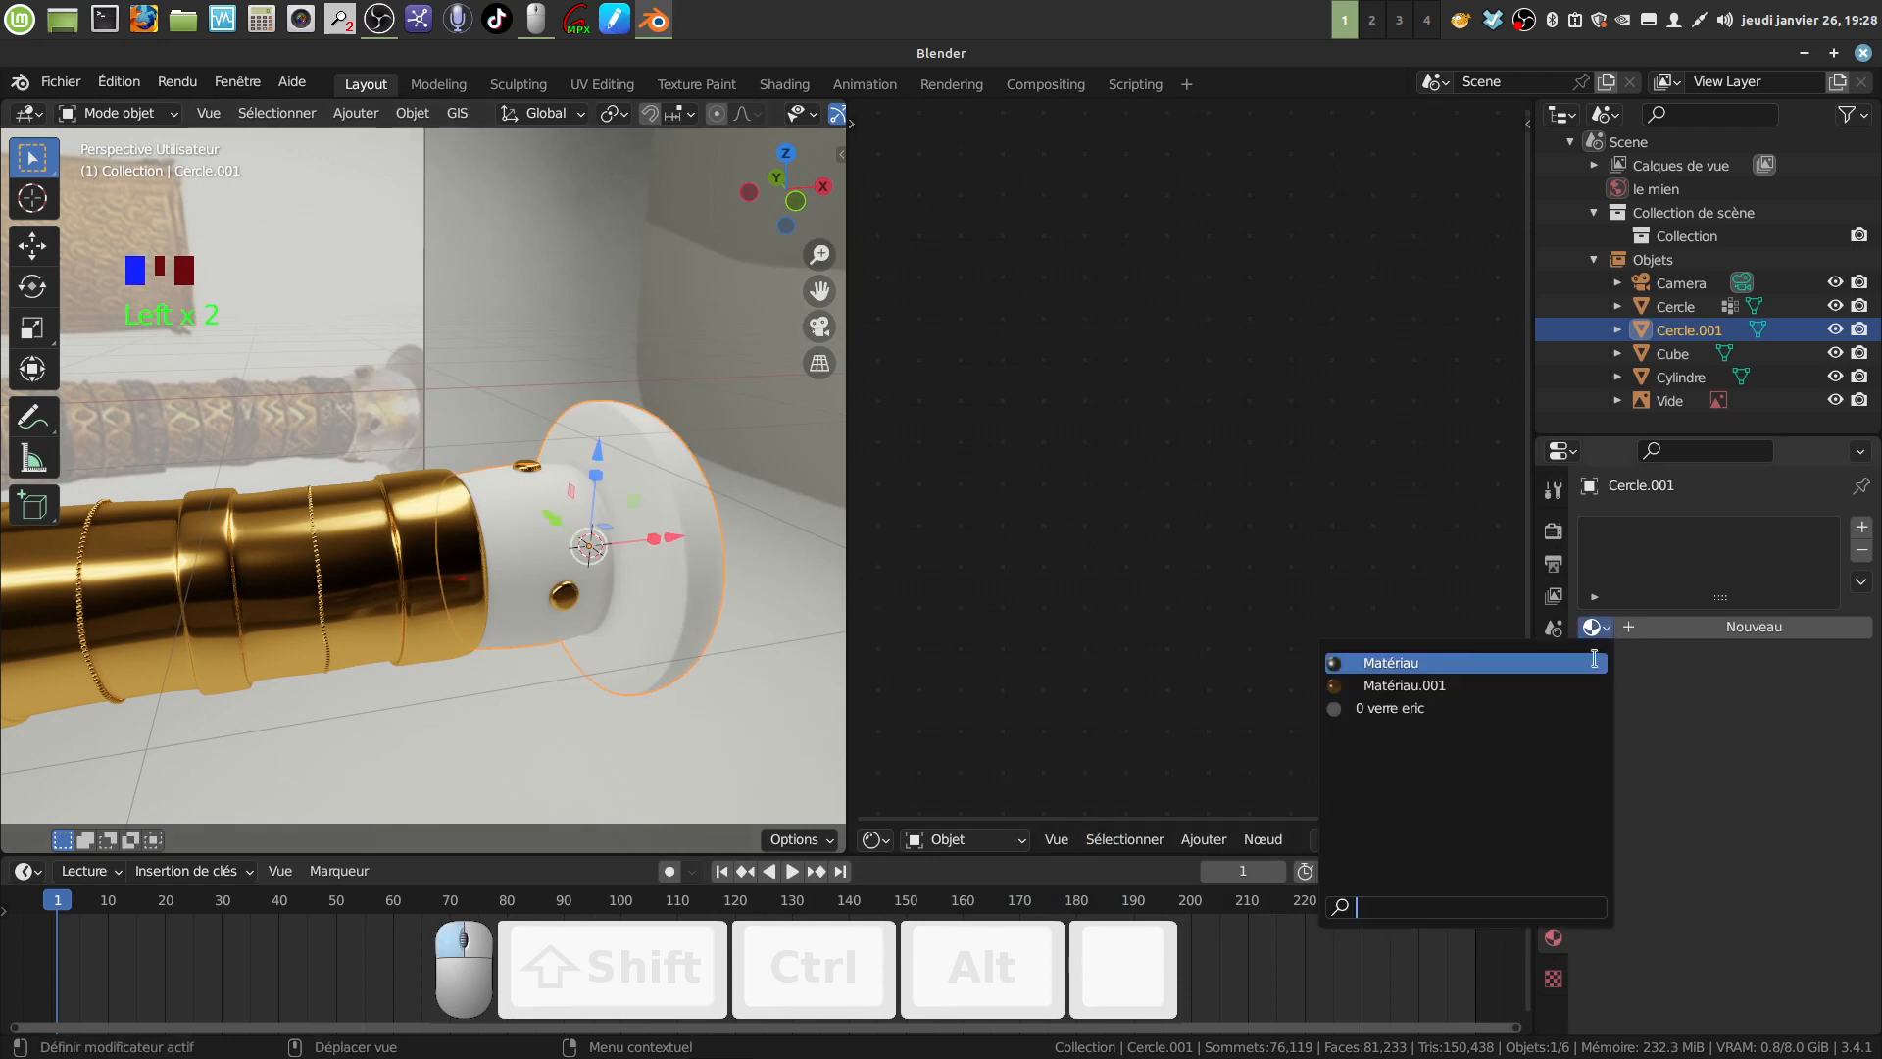
click(1503, 701)
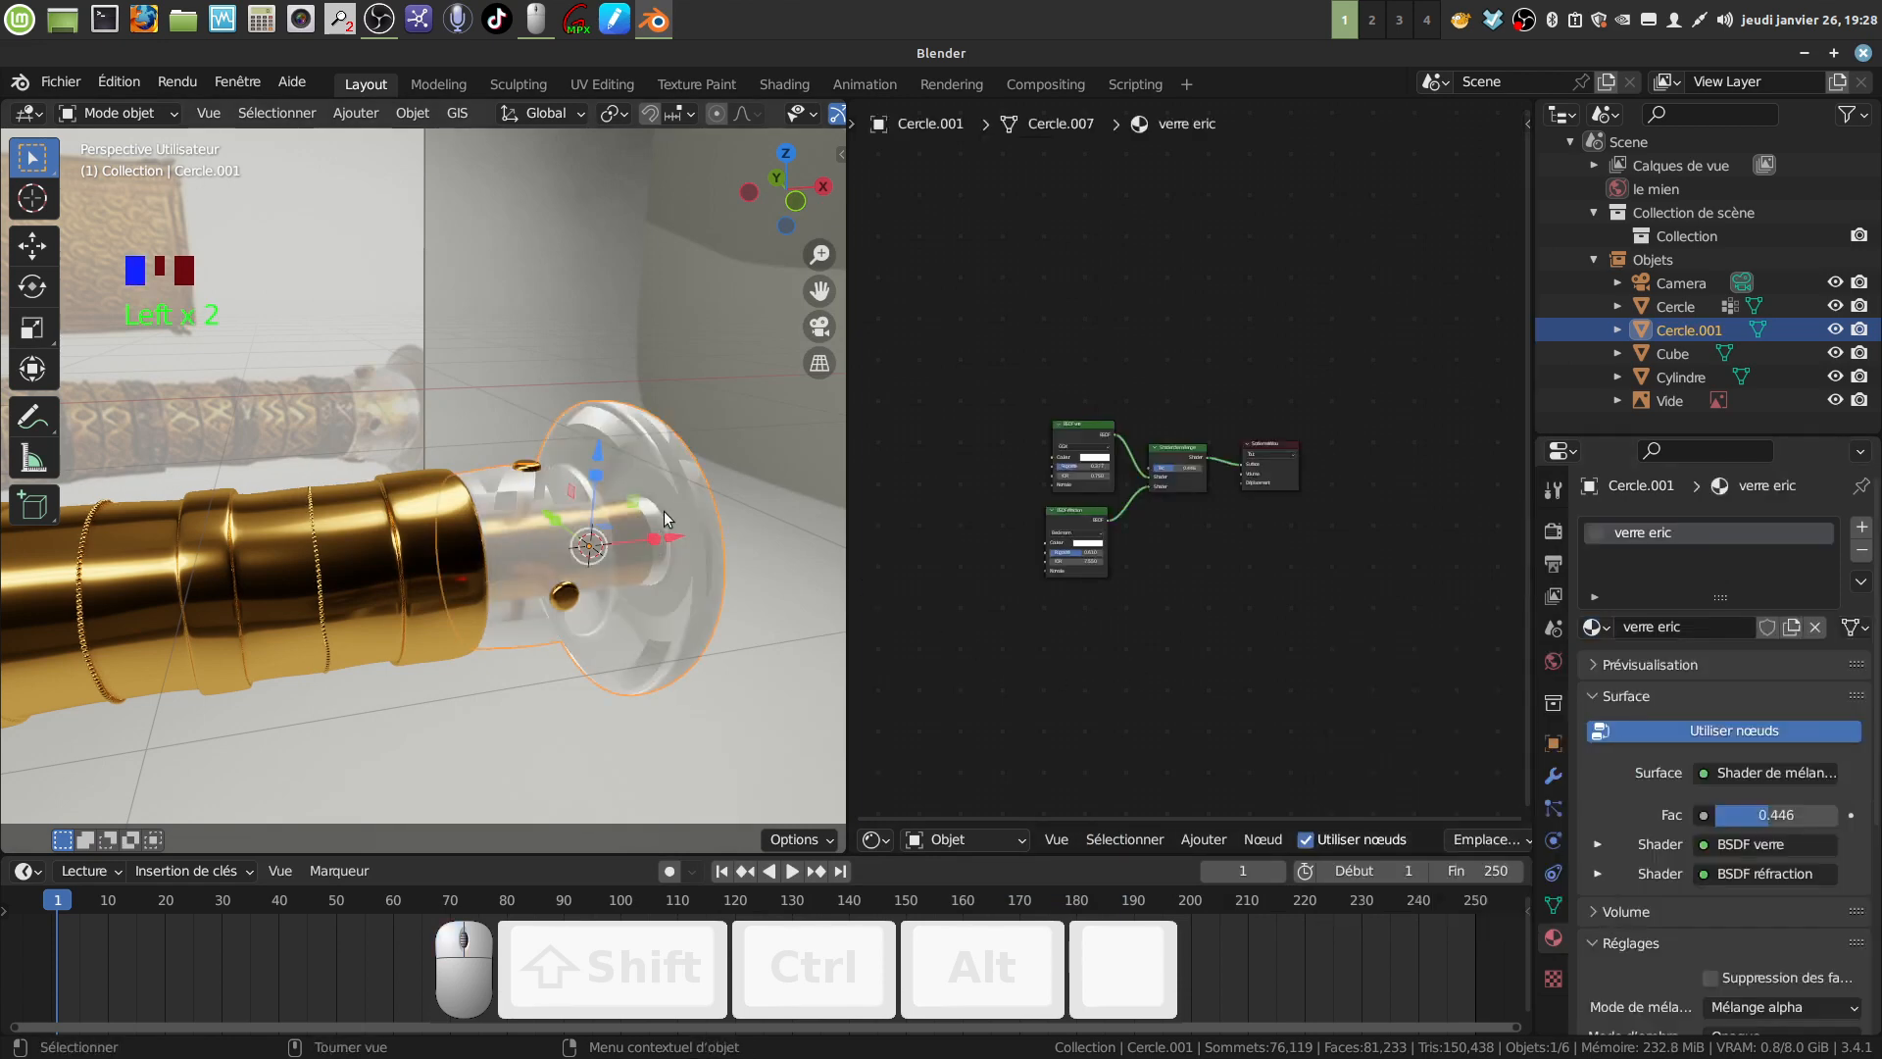
middle_drag(657, 509, 598, 510)
click(660, 455)
Add a second Mix Shader node and place it below the existing glass and refraction network.
scroll(1219, 620, up, 5)
scroll(1225, 623, up, 5)
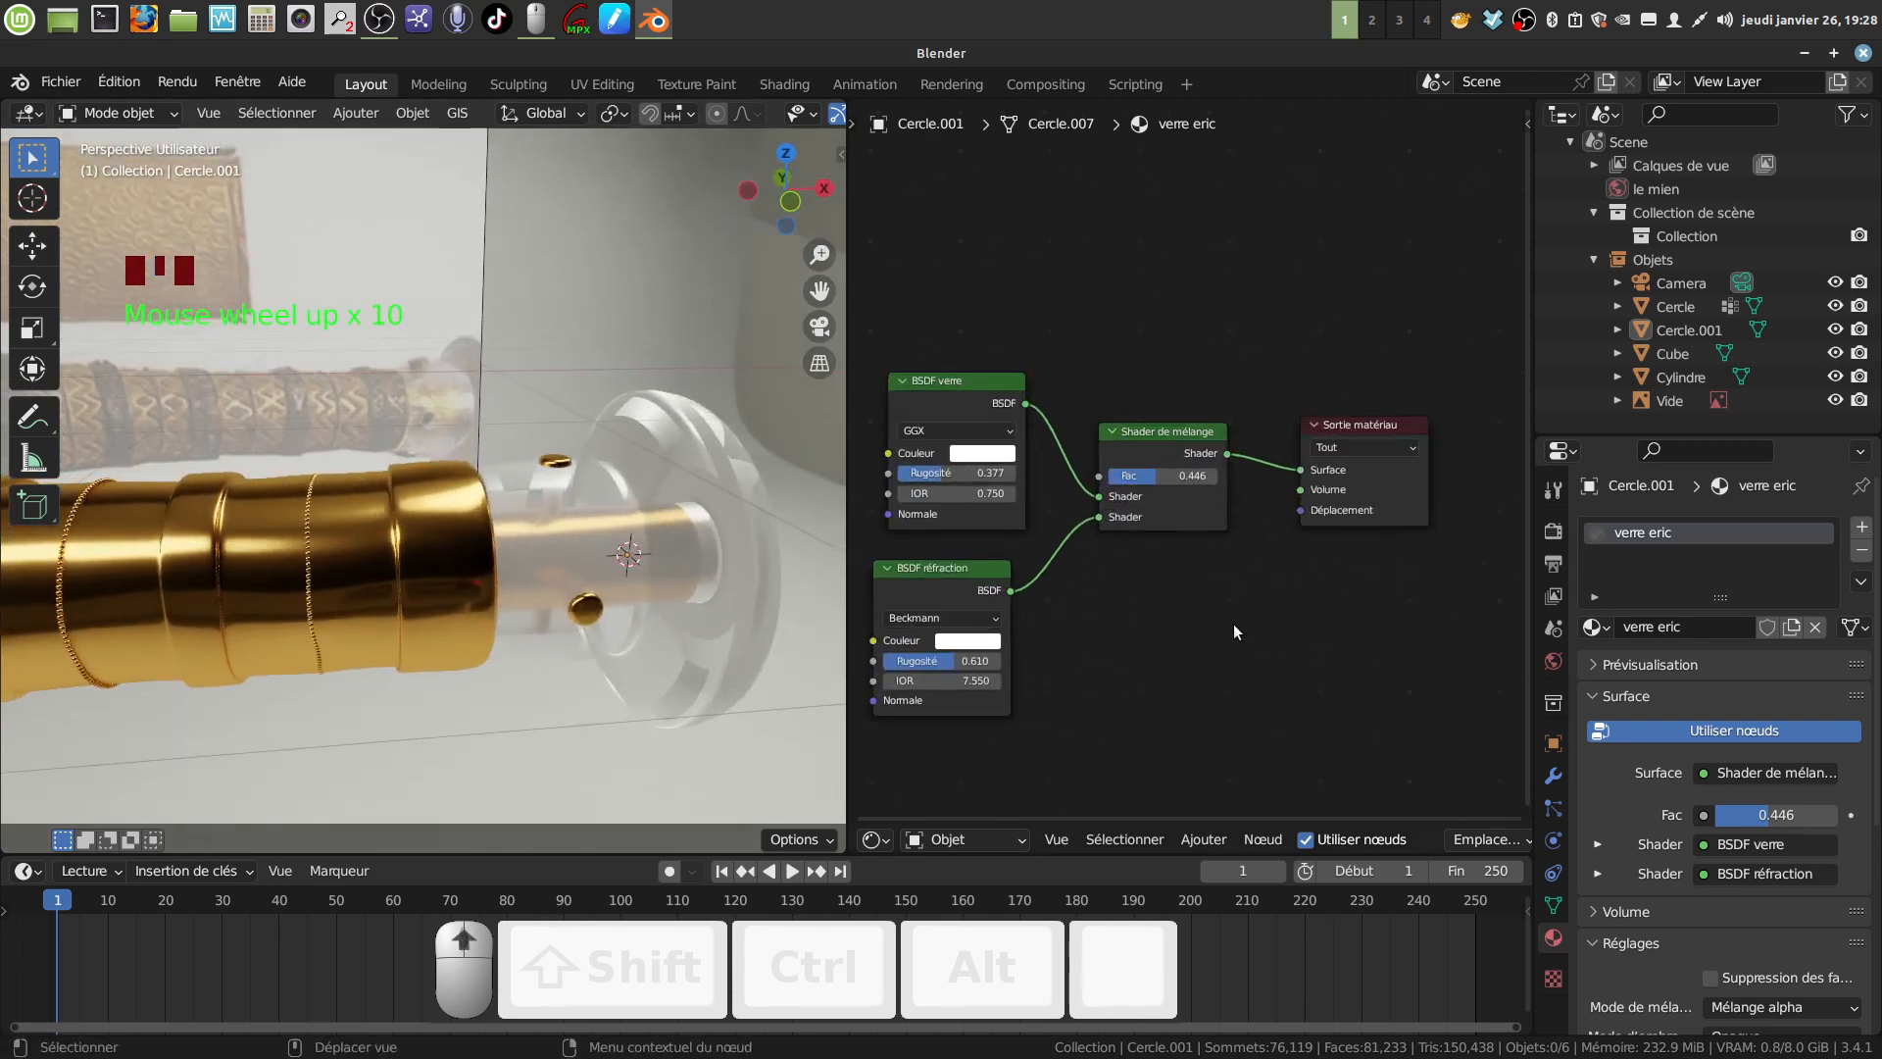
middle_drag(1233, 624, 1290, 481)
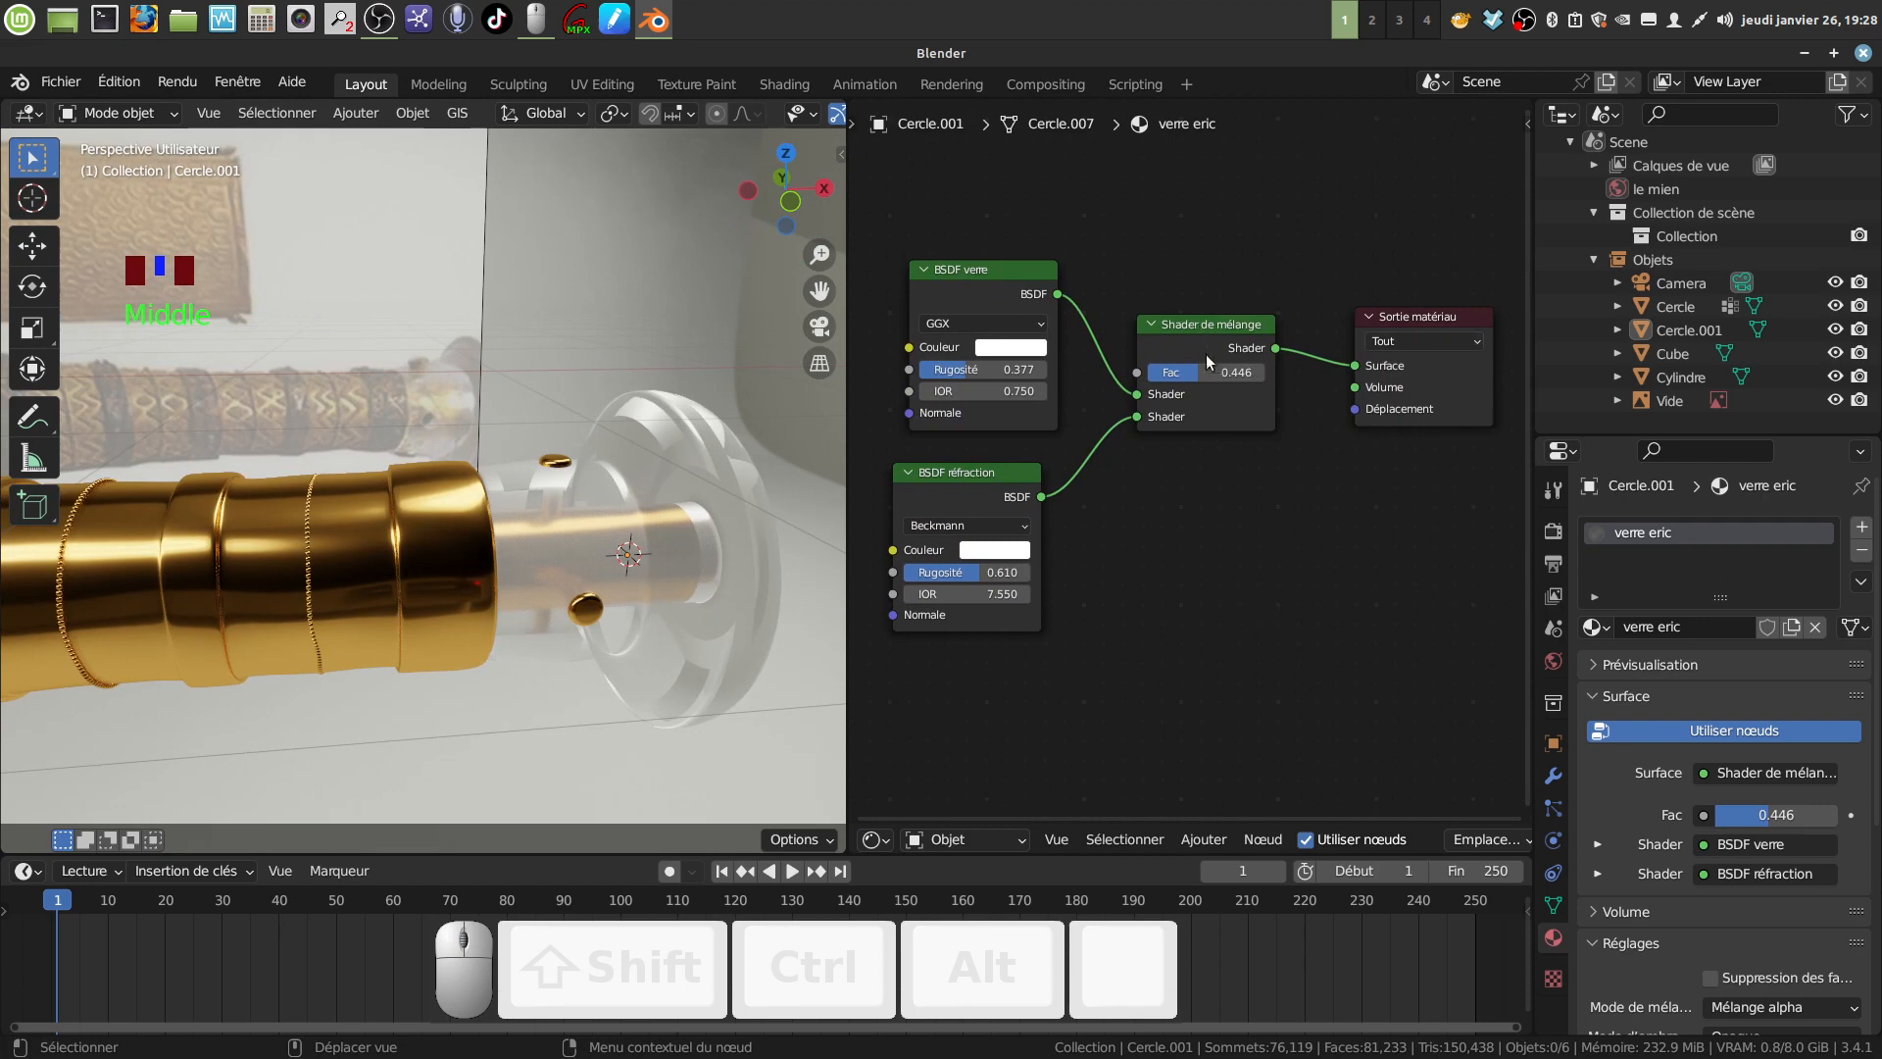
click(1201, 840)
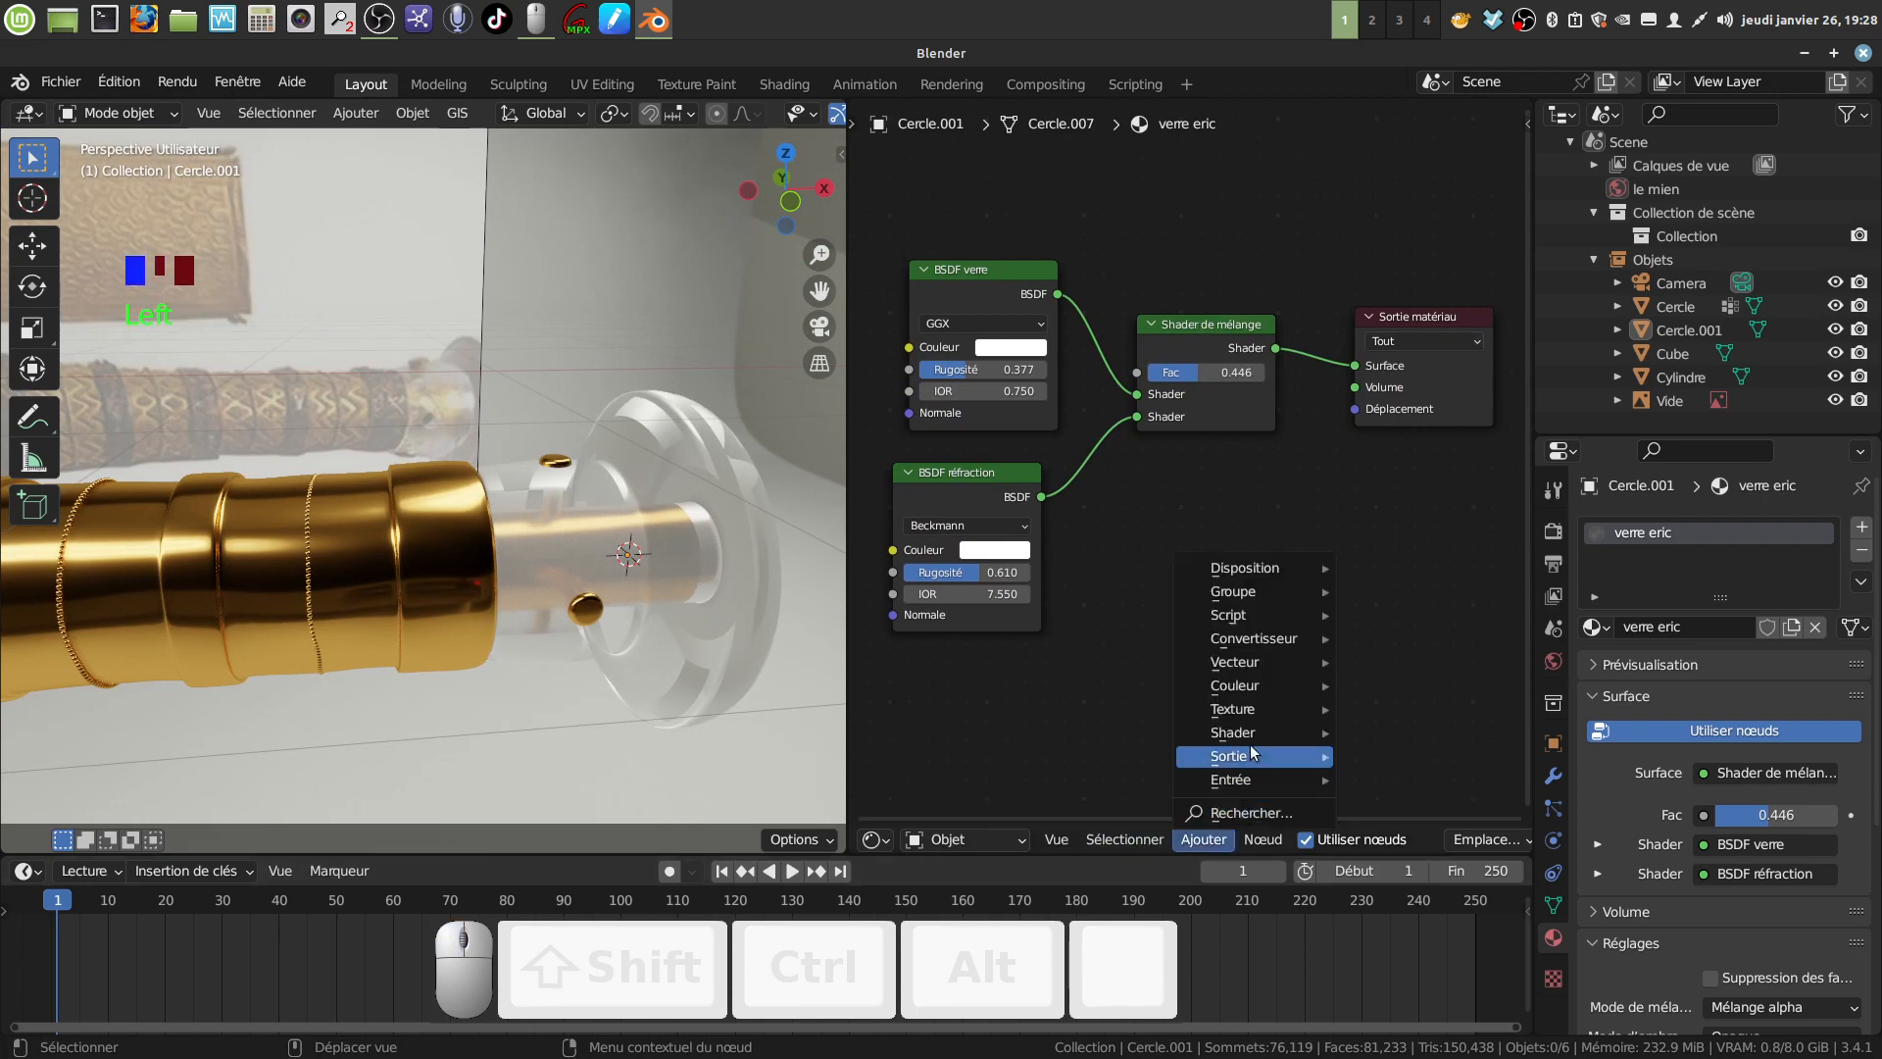
mouse_move(1230, 732)
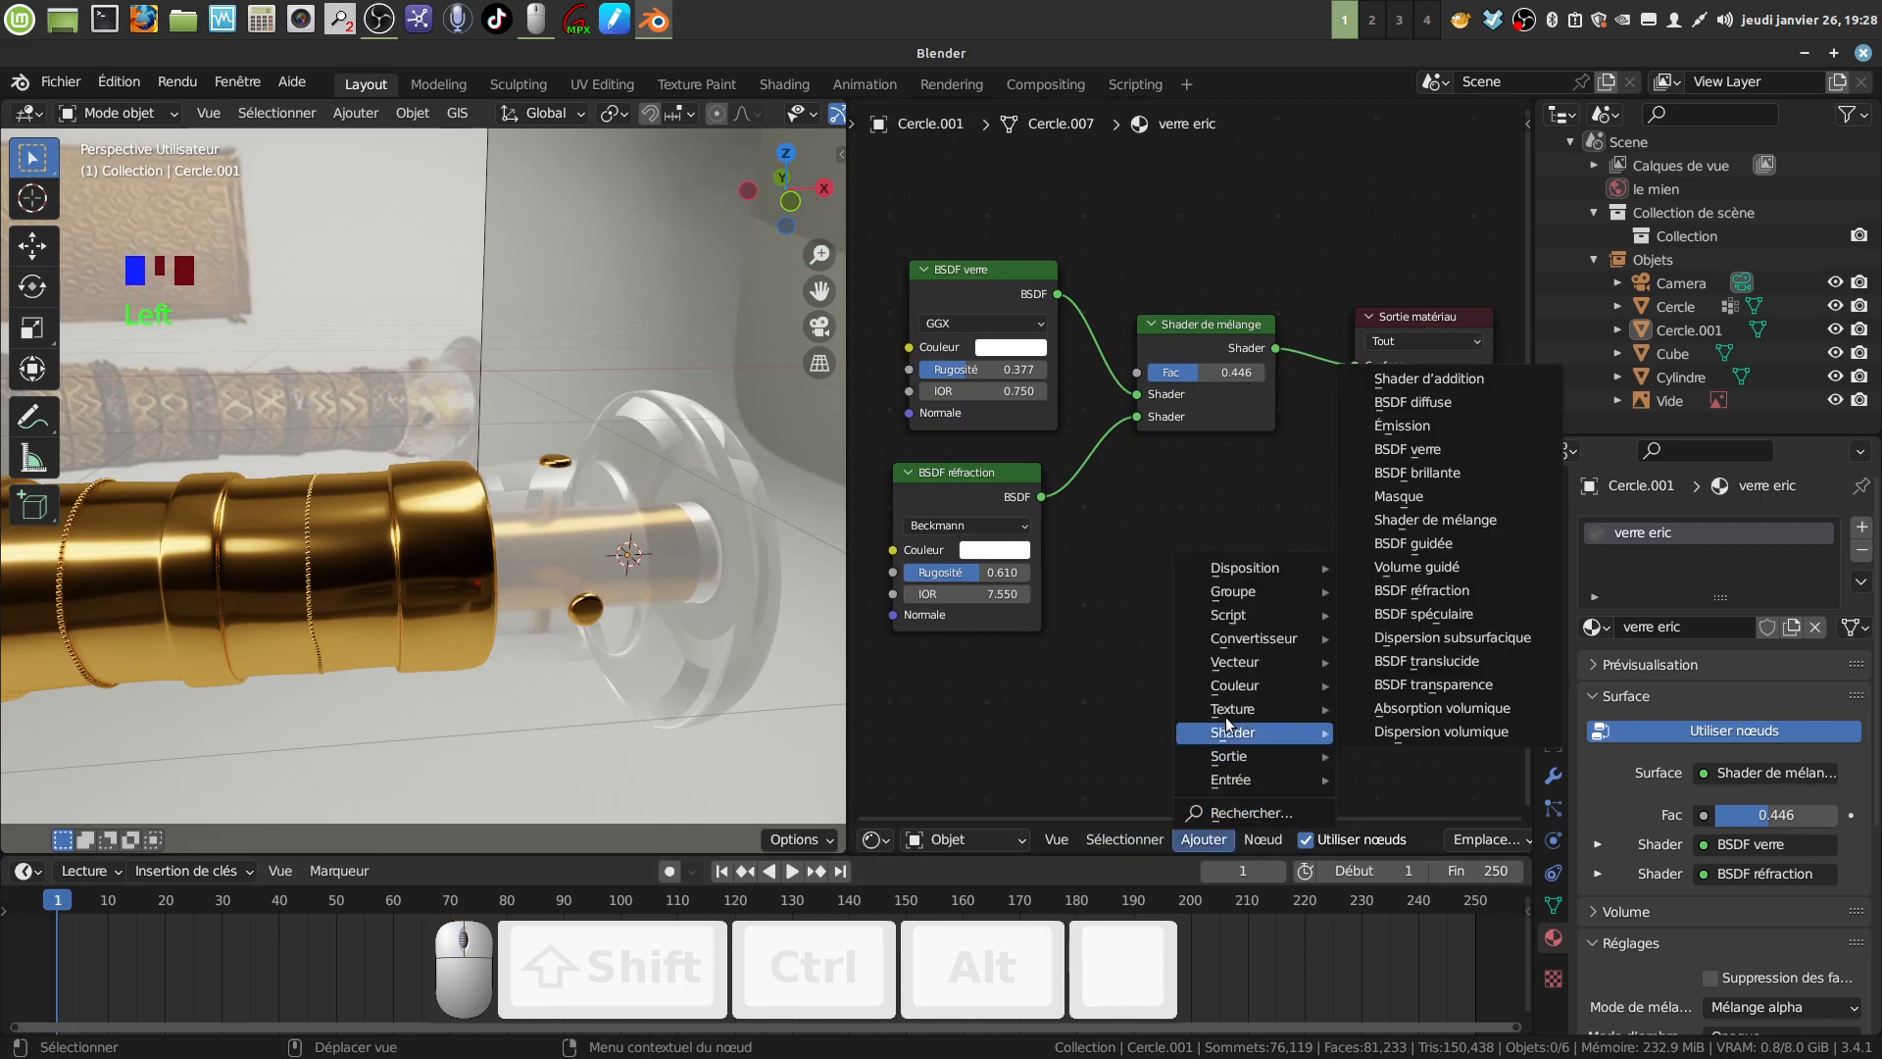
click(1485, 519)
click(1396, 578)
middle_drag(1135, 630, 1137, 484)
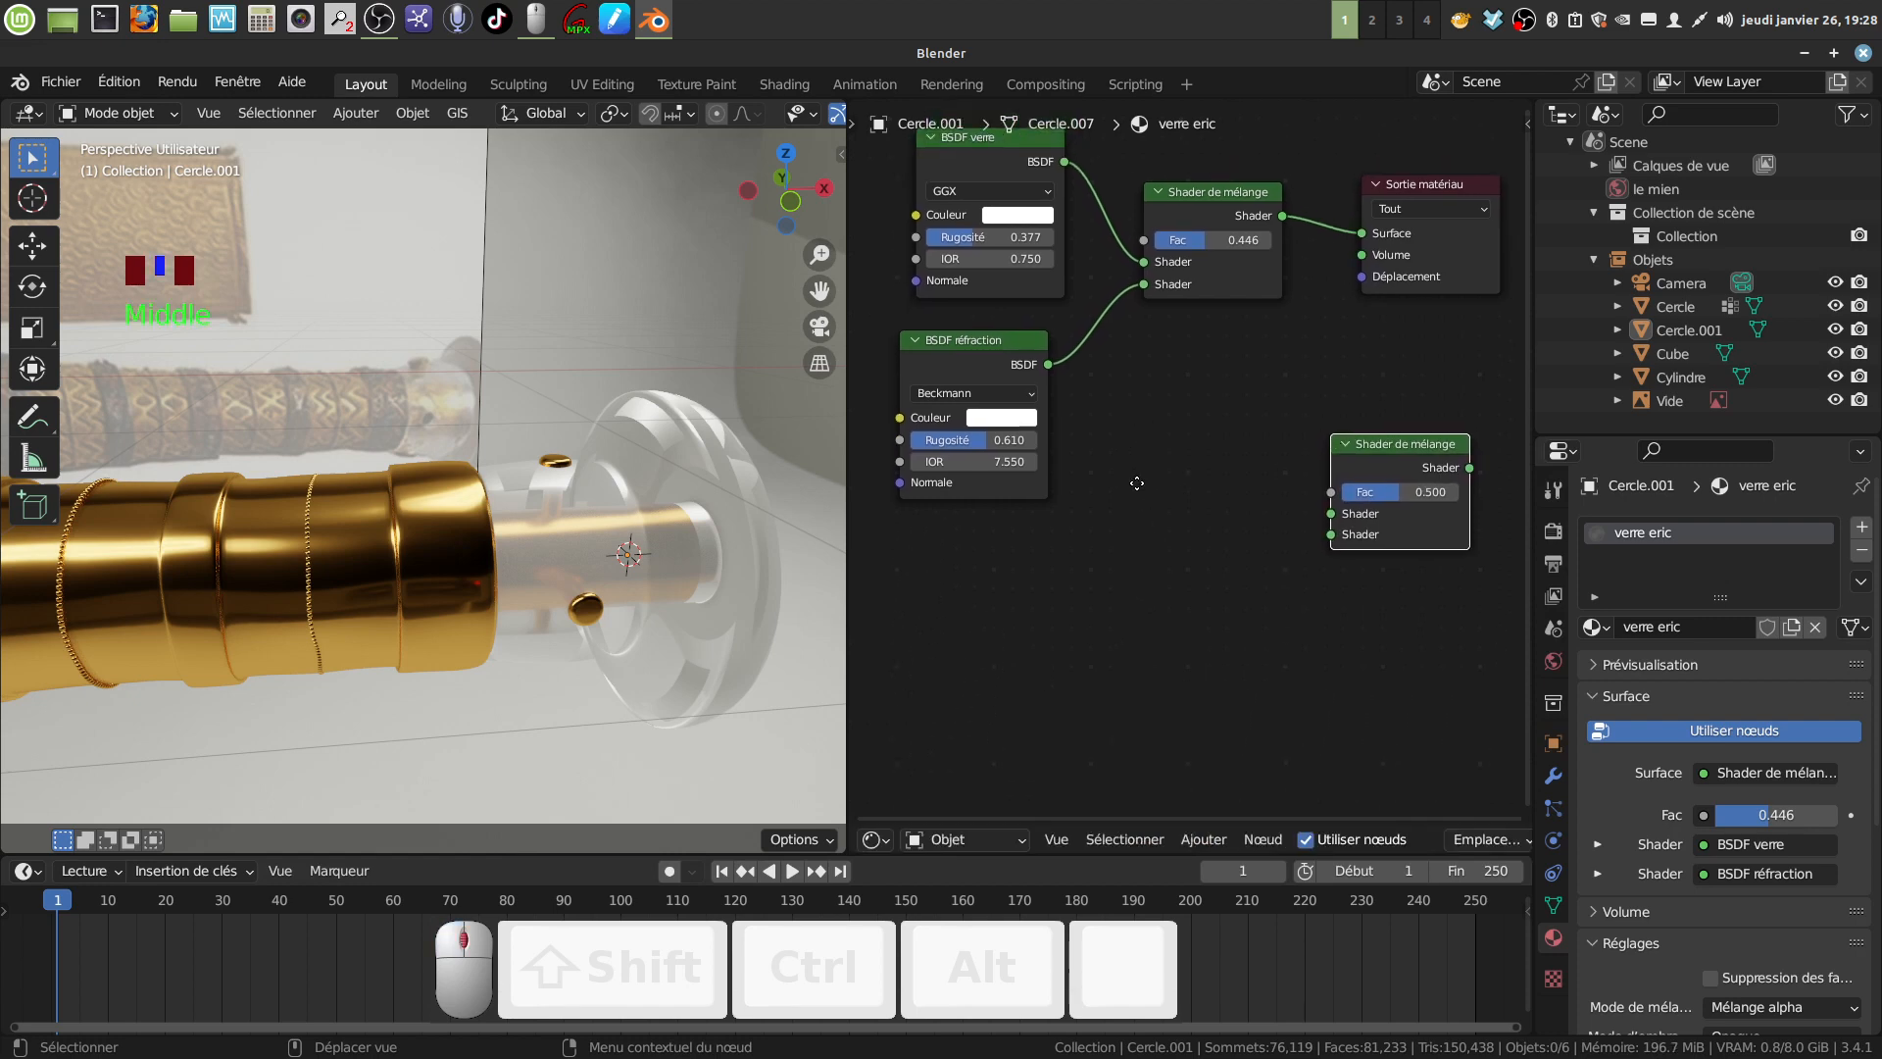
scroll(1137, 483, down, 4)
drag(1358, 524, 1325, 591)
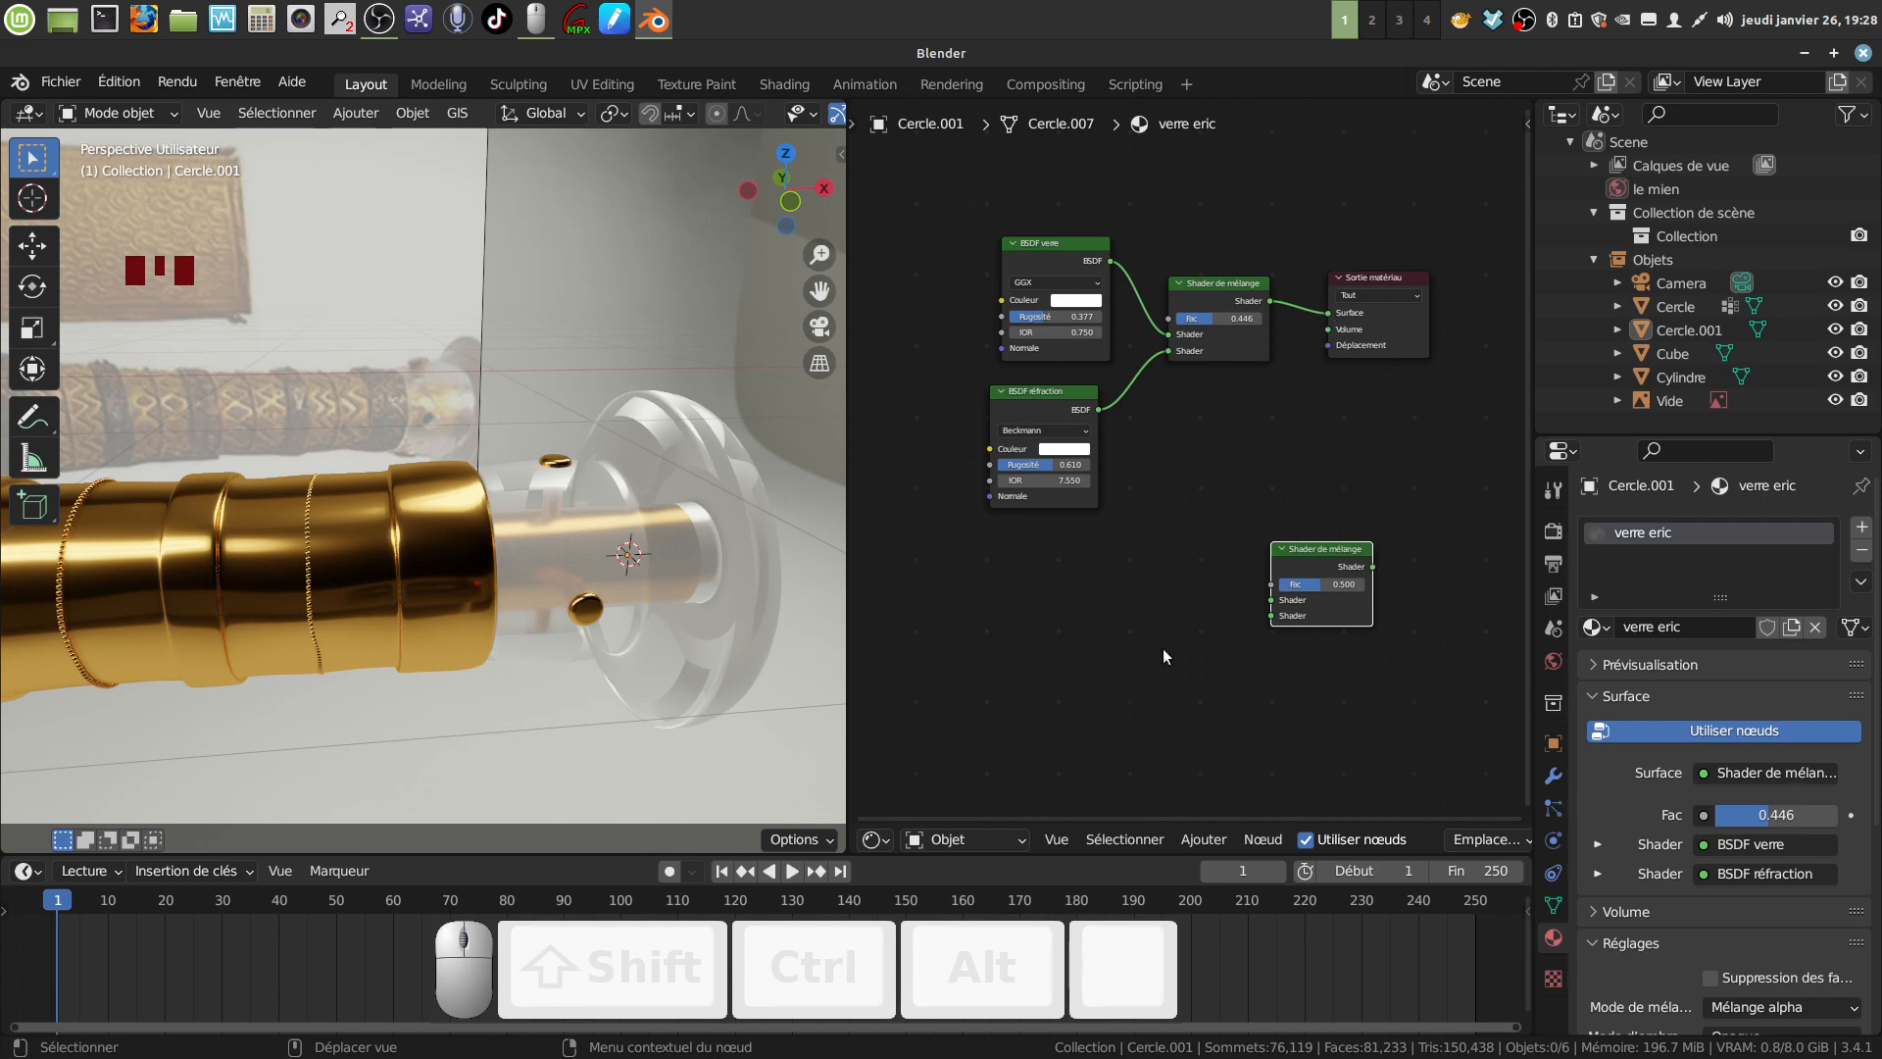
Set the new Mix Shader node's factor to 0.446.
scroll(1178, 674, up, 2)
middle_drag(1178, 674, 1204, 386)
scroll(1277, 542, up, 2)
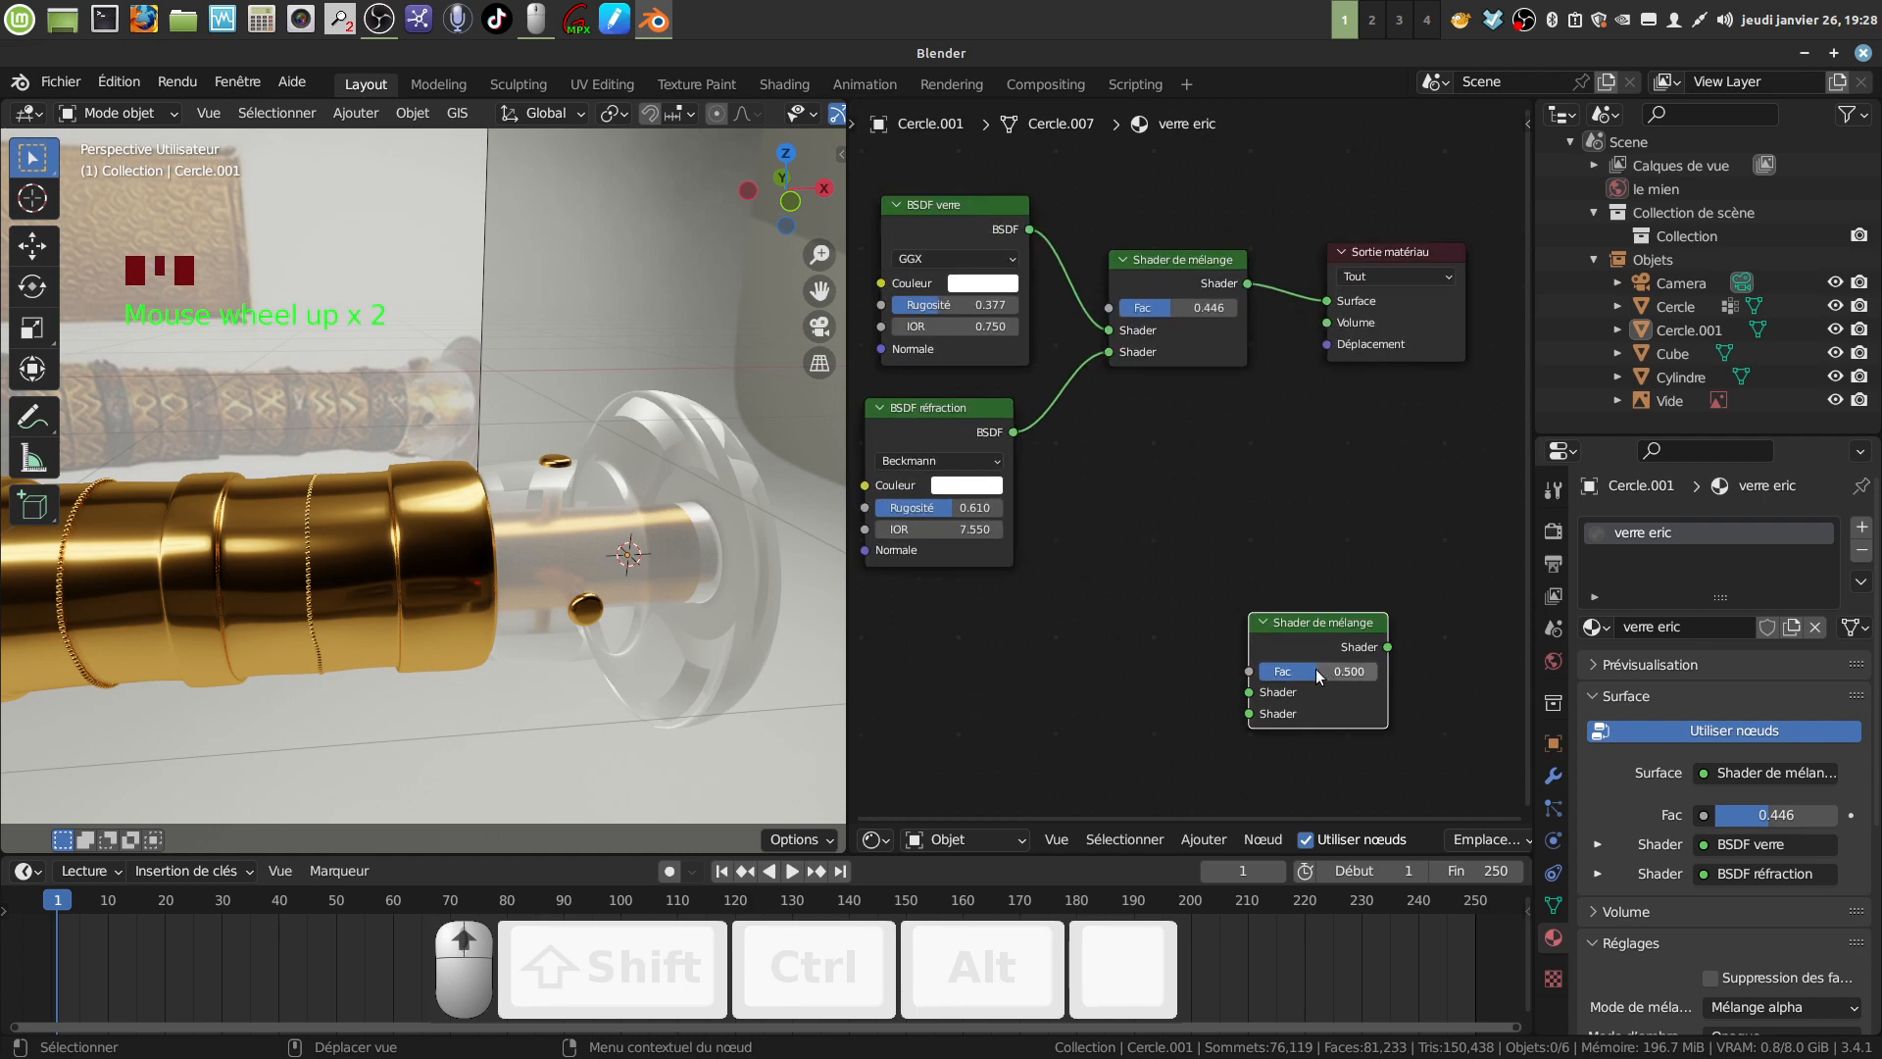
drag(1324, 671, 1311, 671)
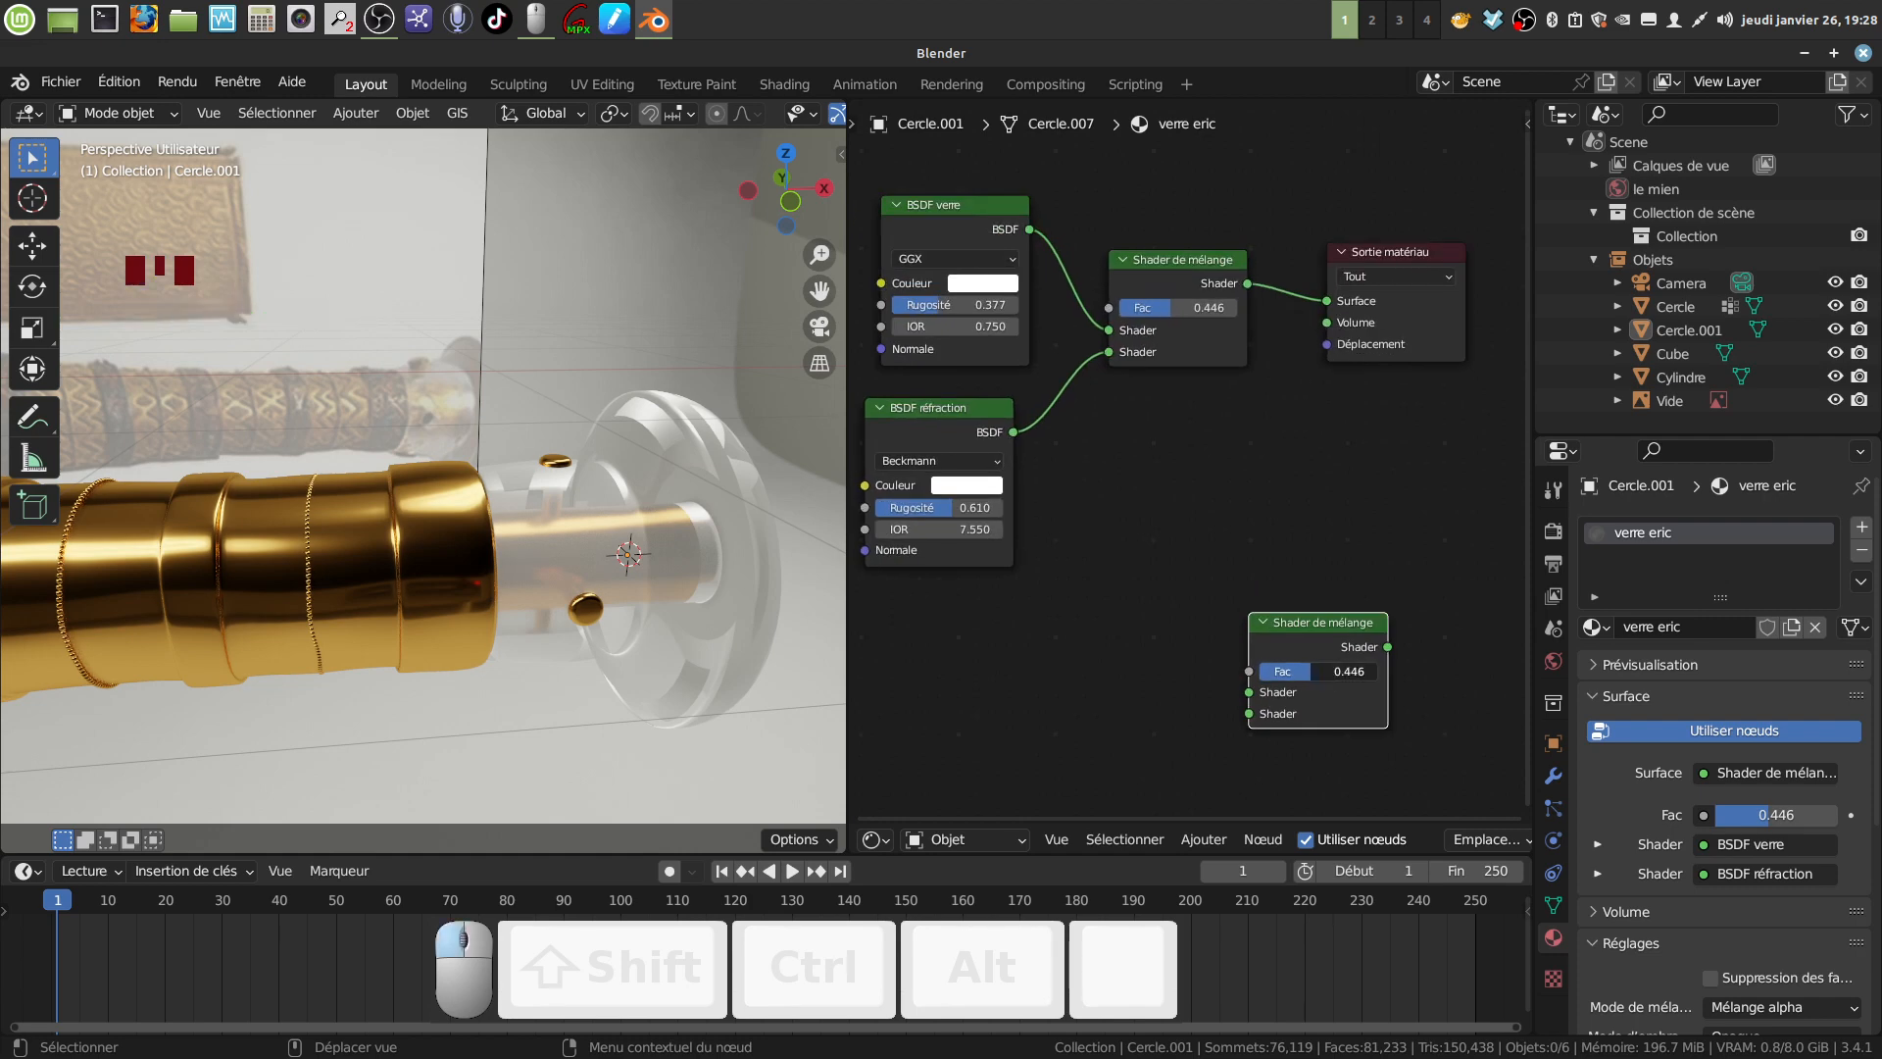
Add a Glass BSDF node and place it beneath the Refraction BSDF, beside the new Mix Shader.
scroll(1208, 529, down, 2)
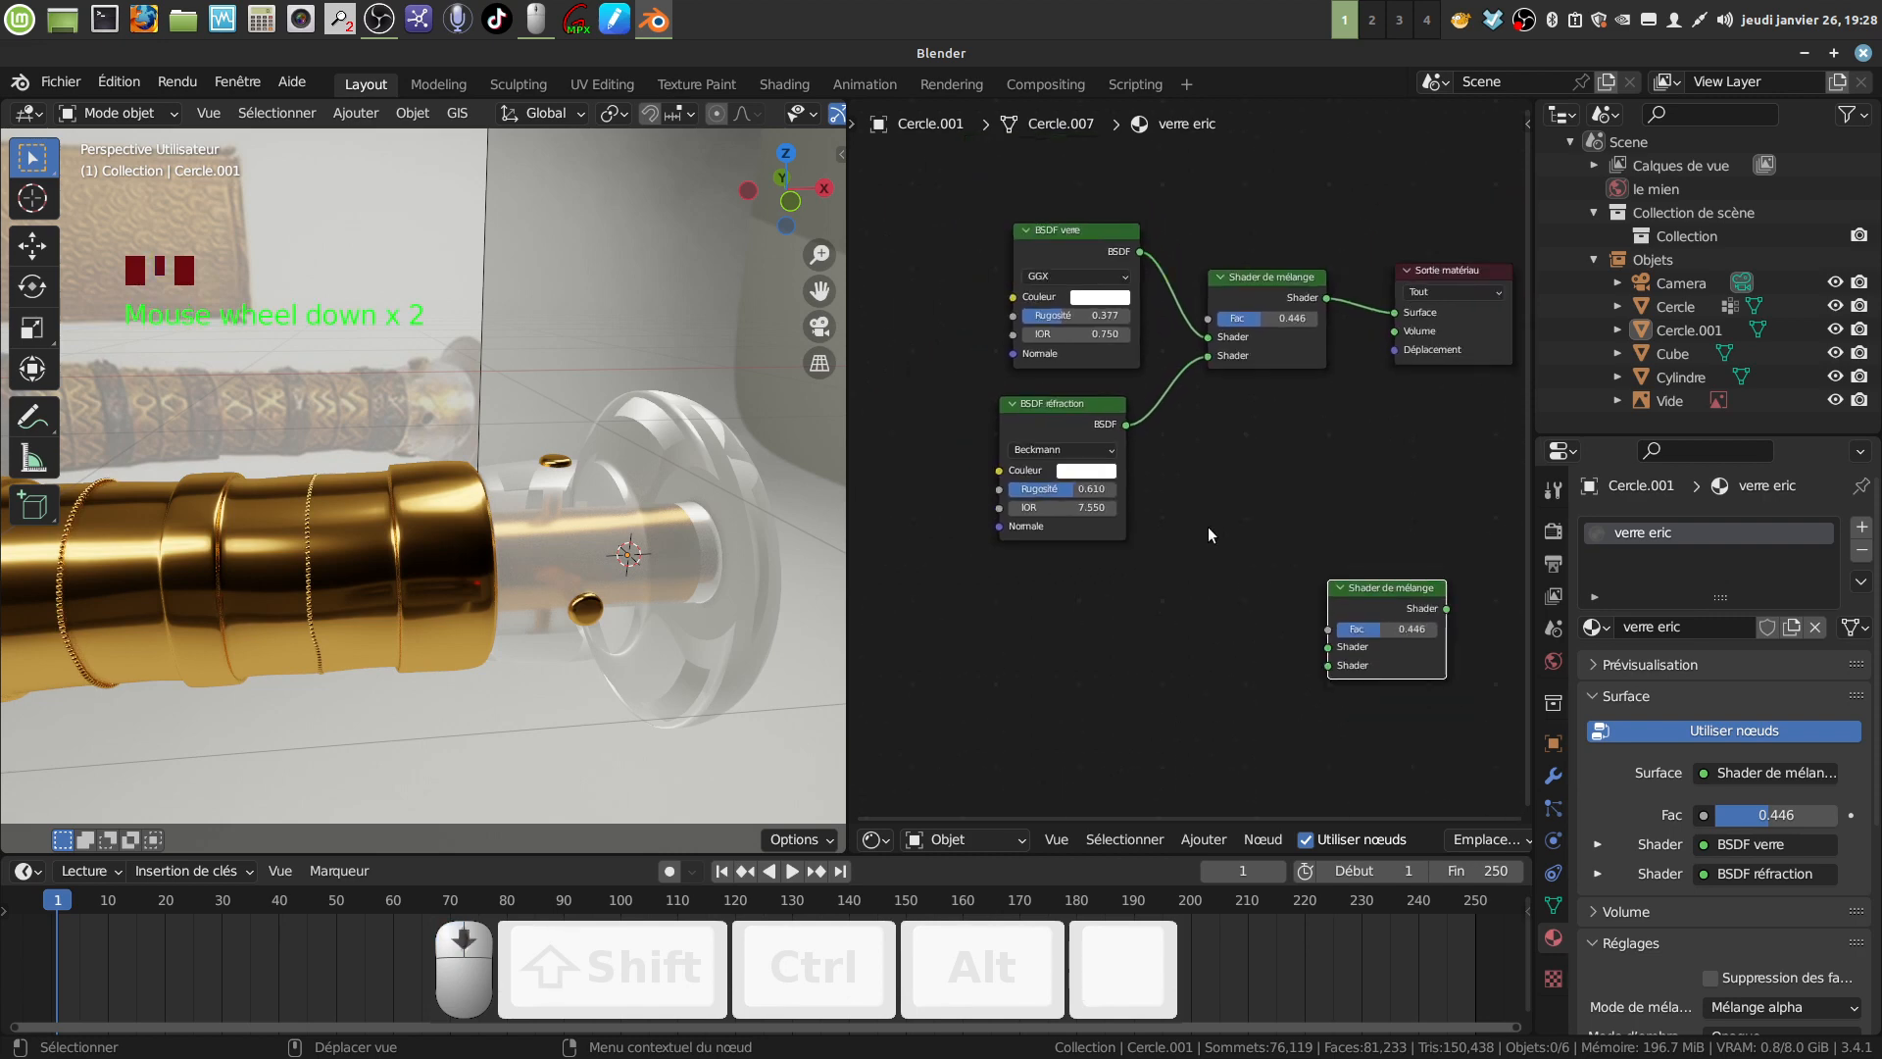
middle_drag(1208, 530, 1192, 509)
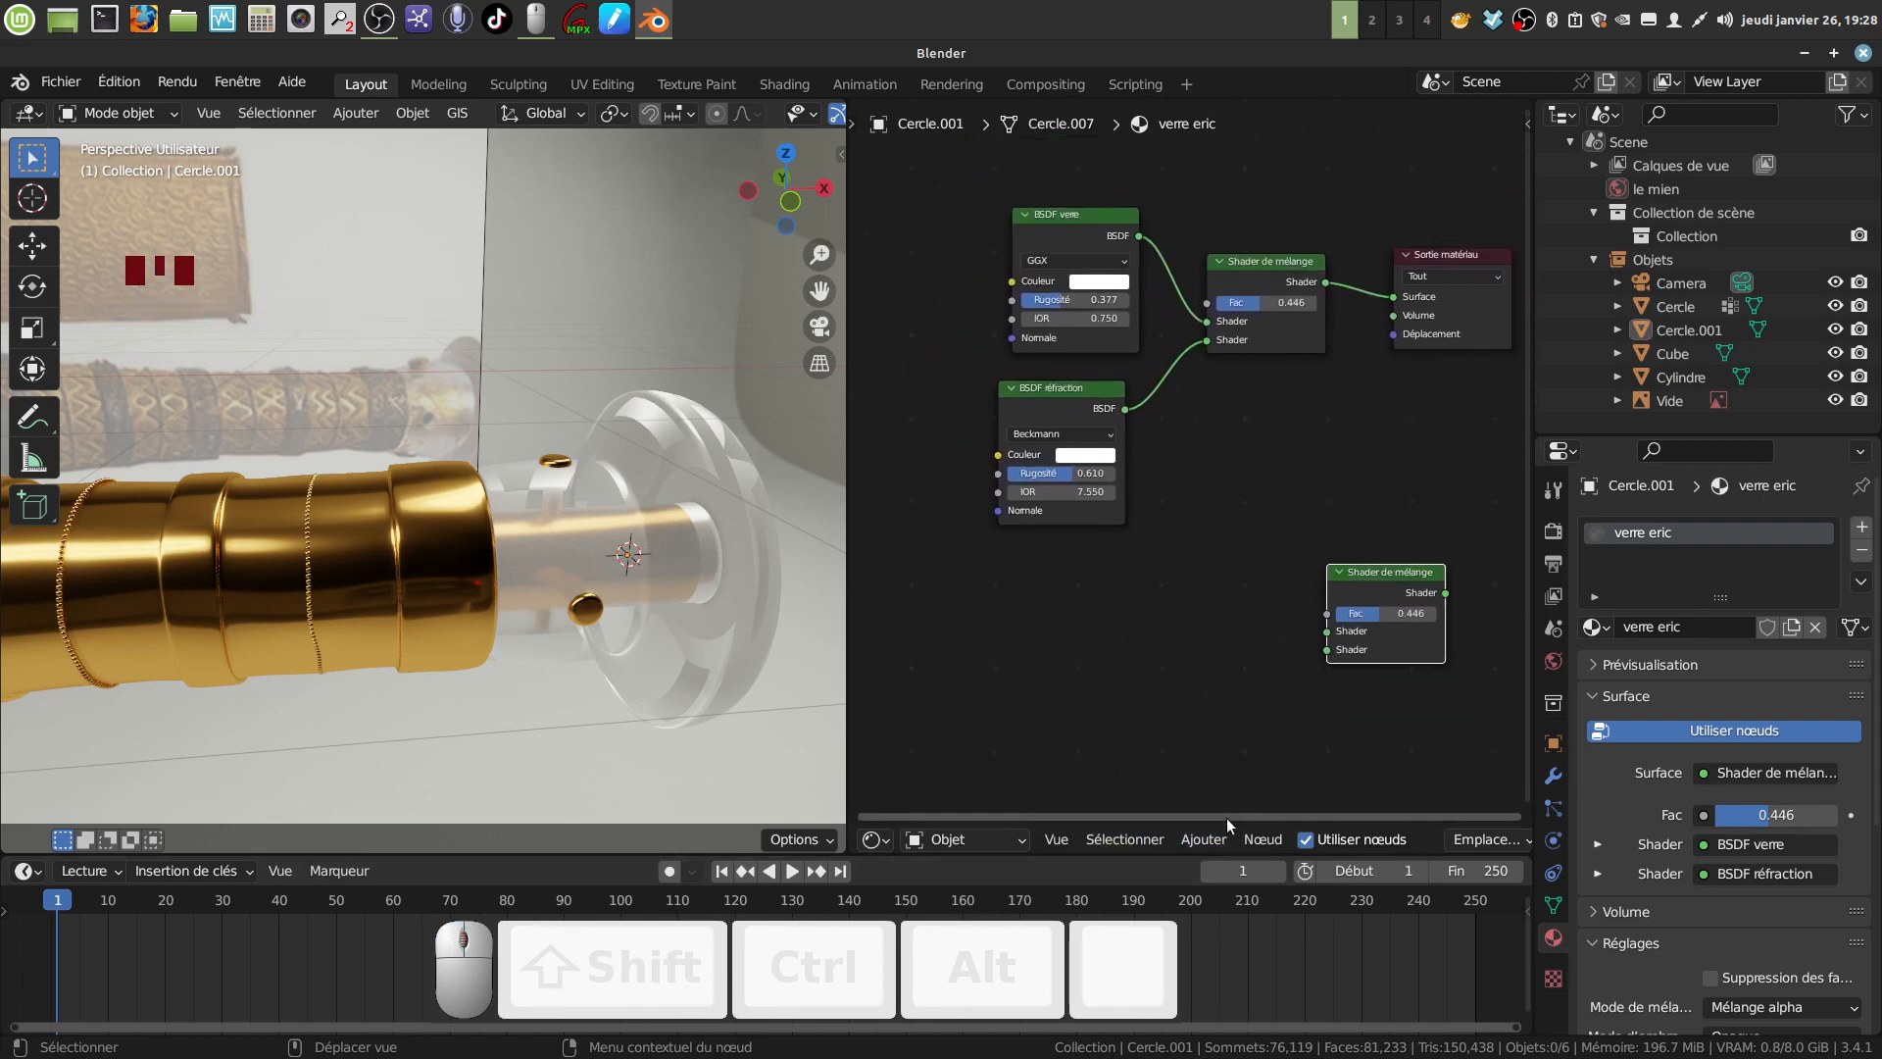
click(1204, 839)
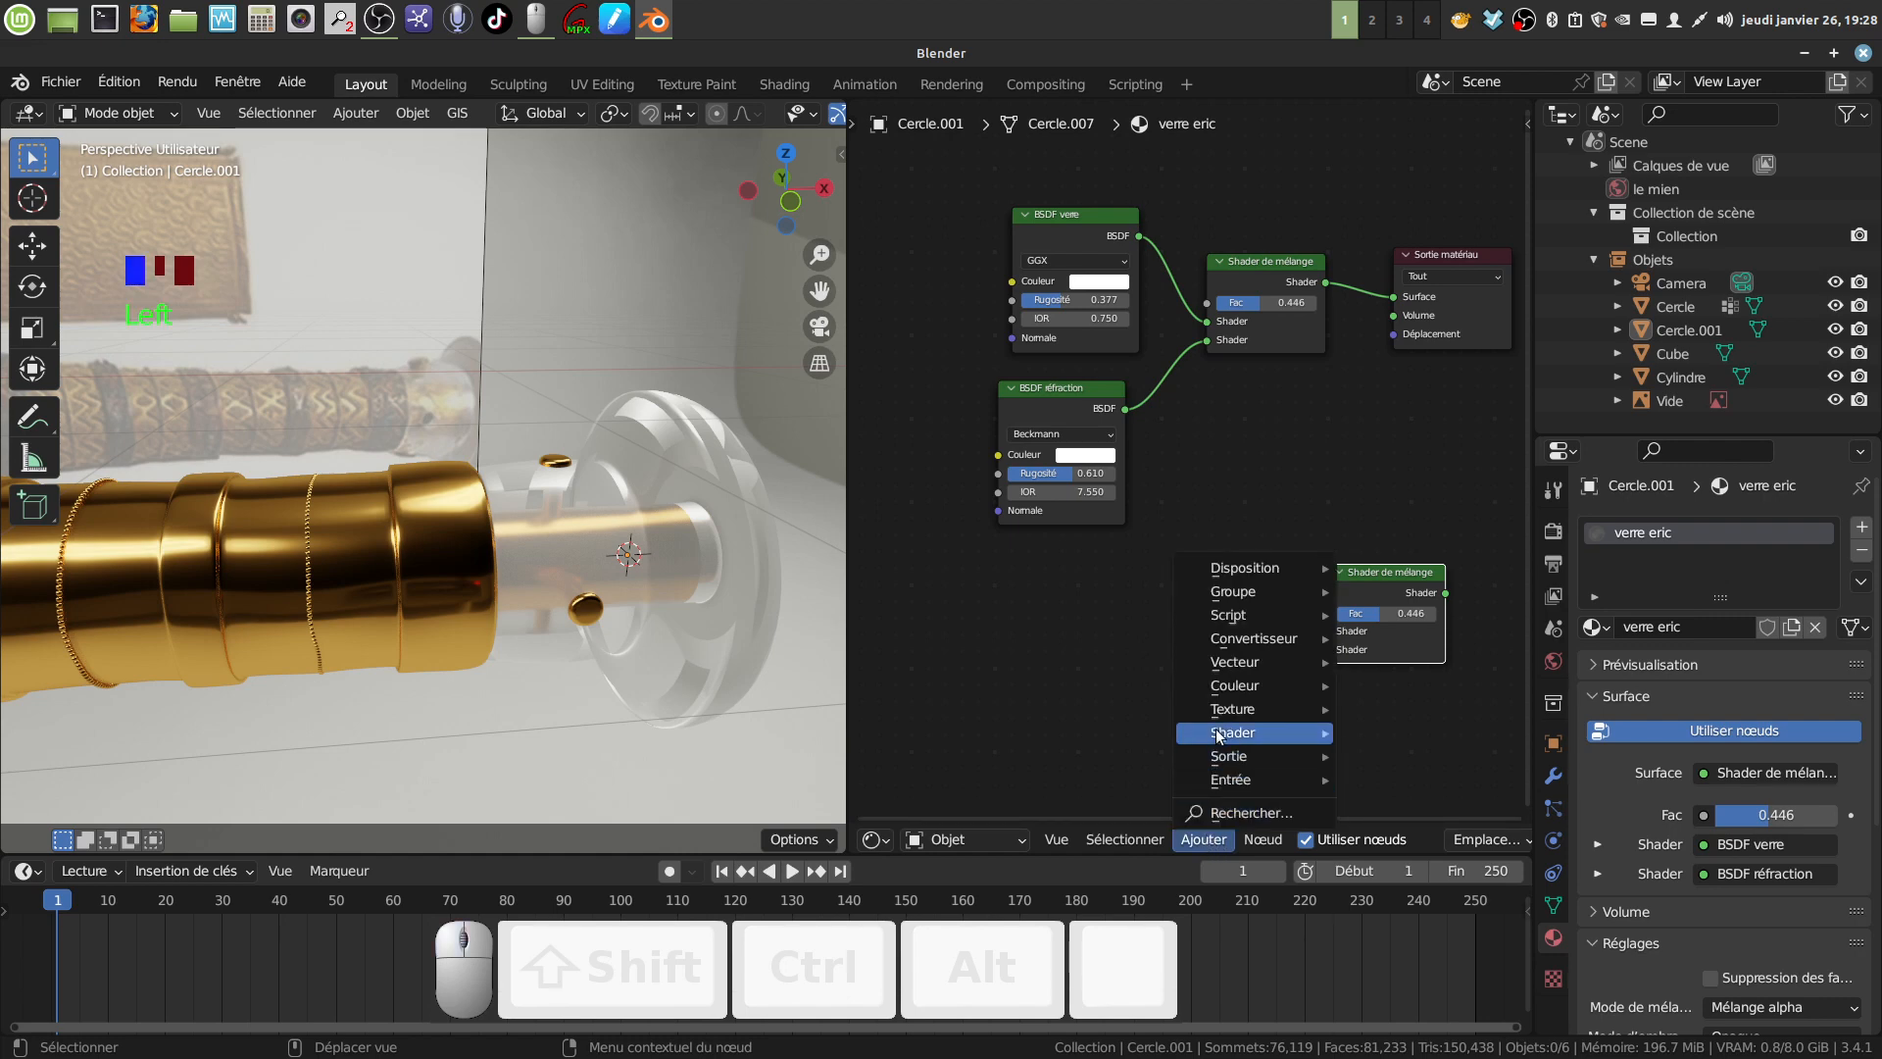
mouse_move(1232, 732)
click(1407, 453)
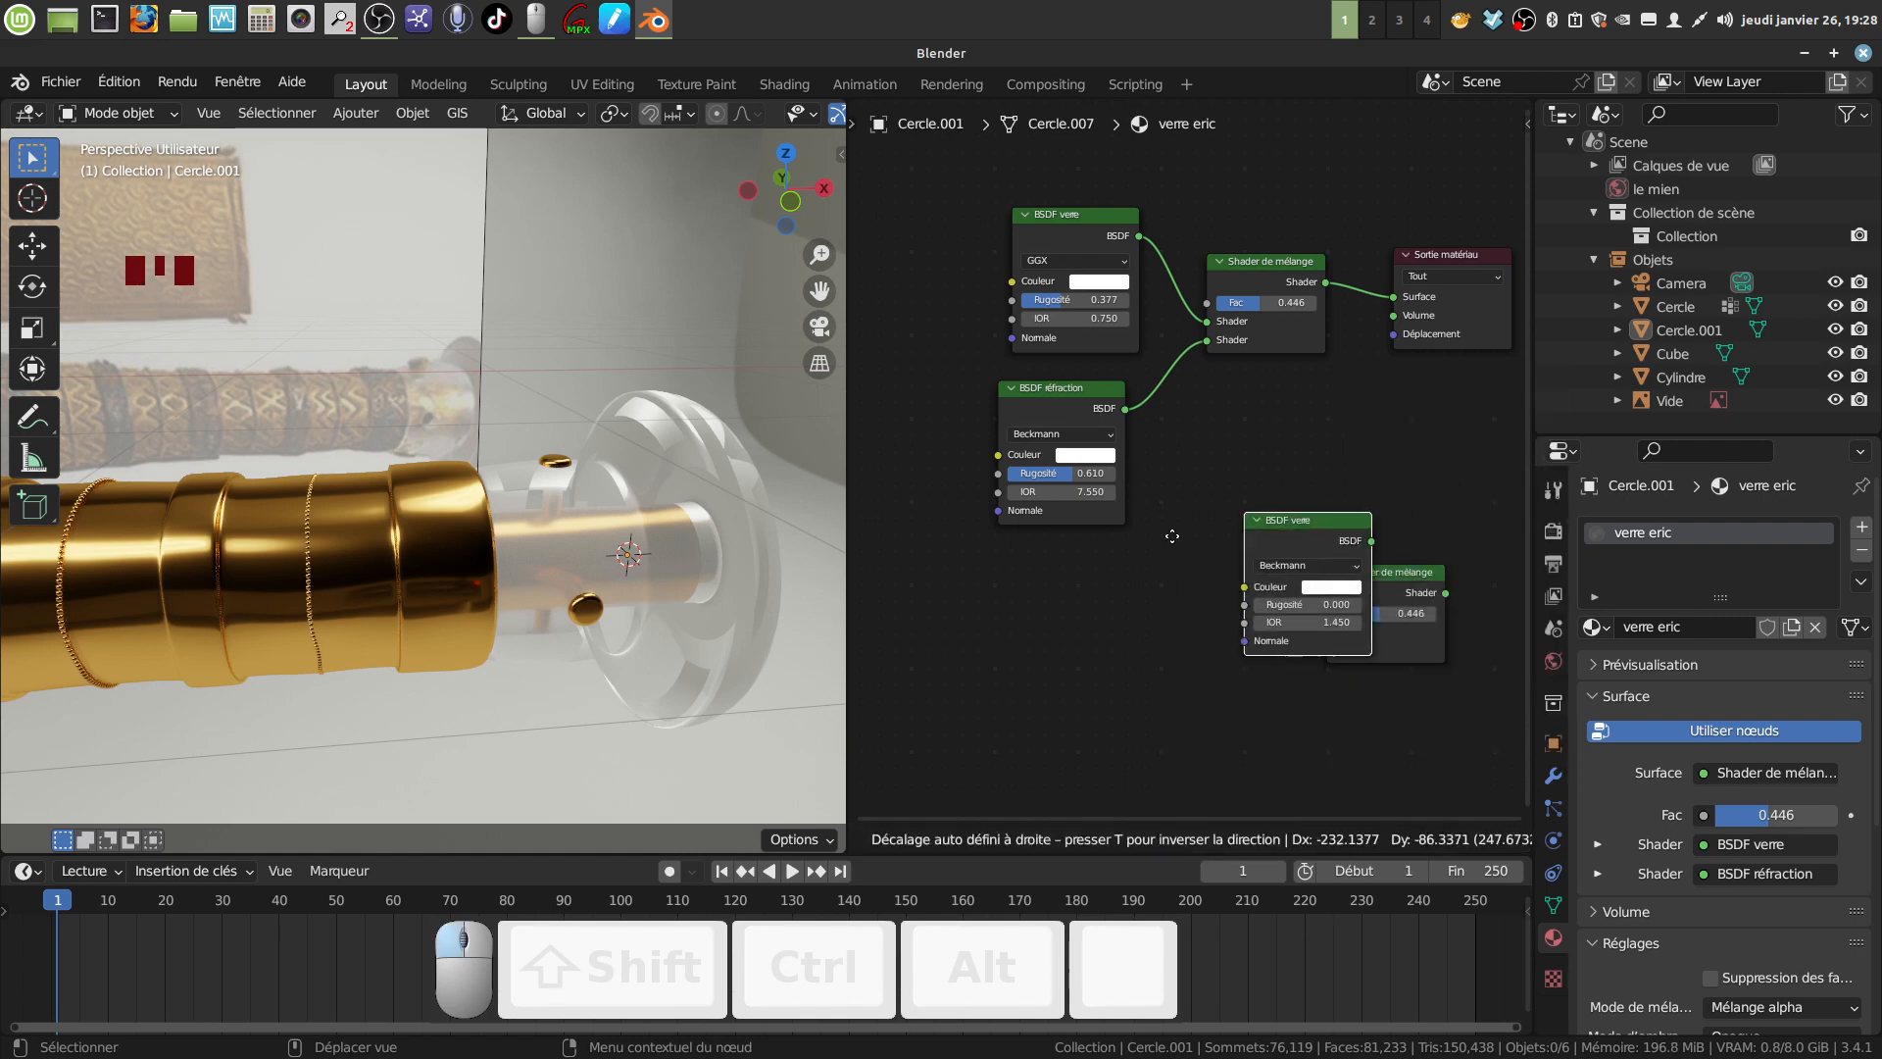
click(1118, 583)
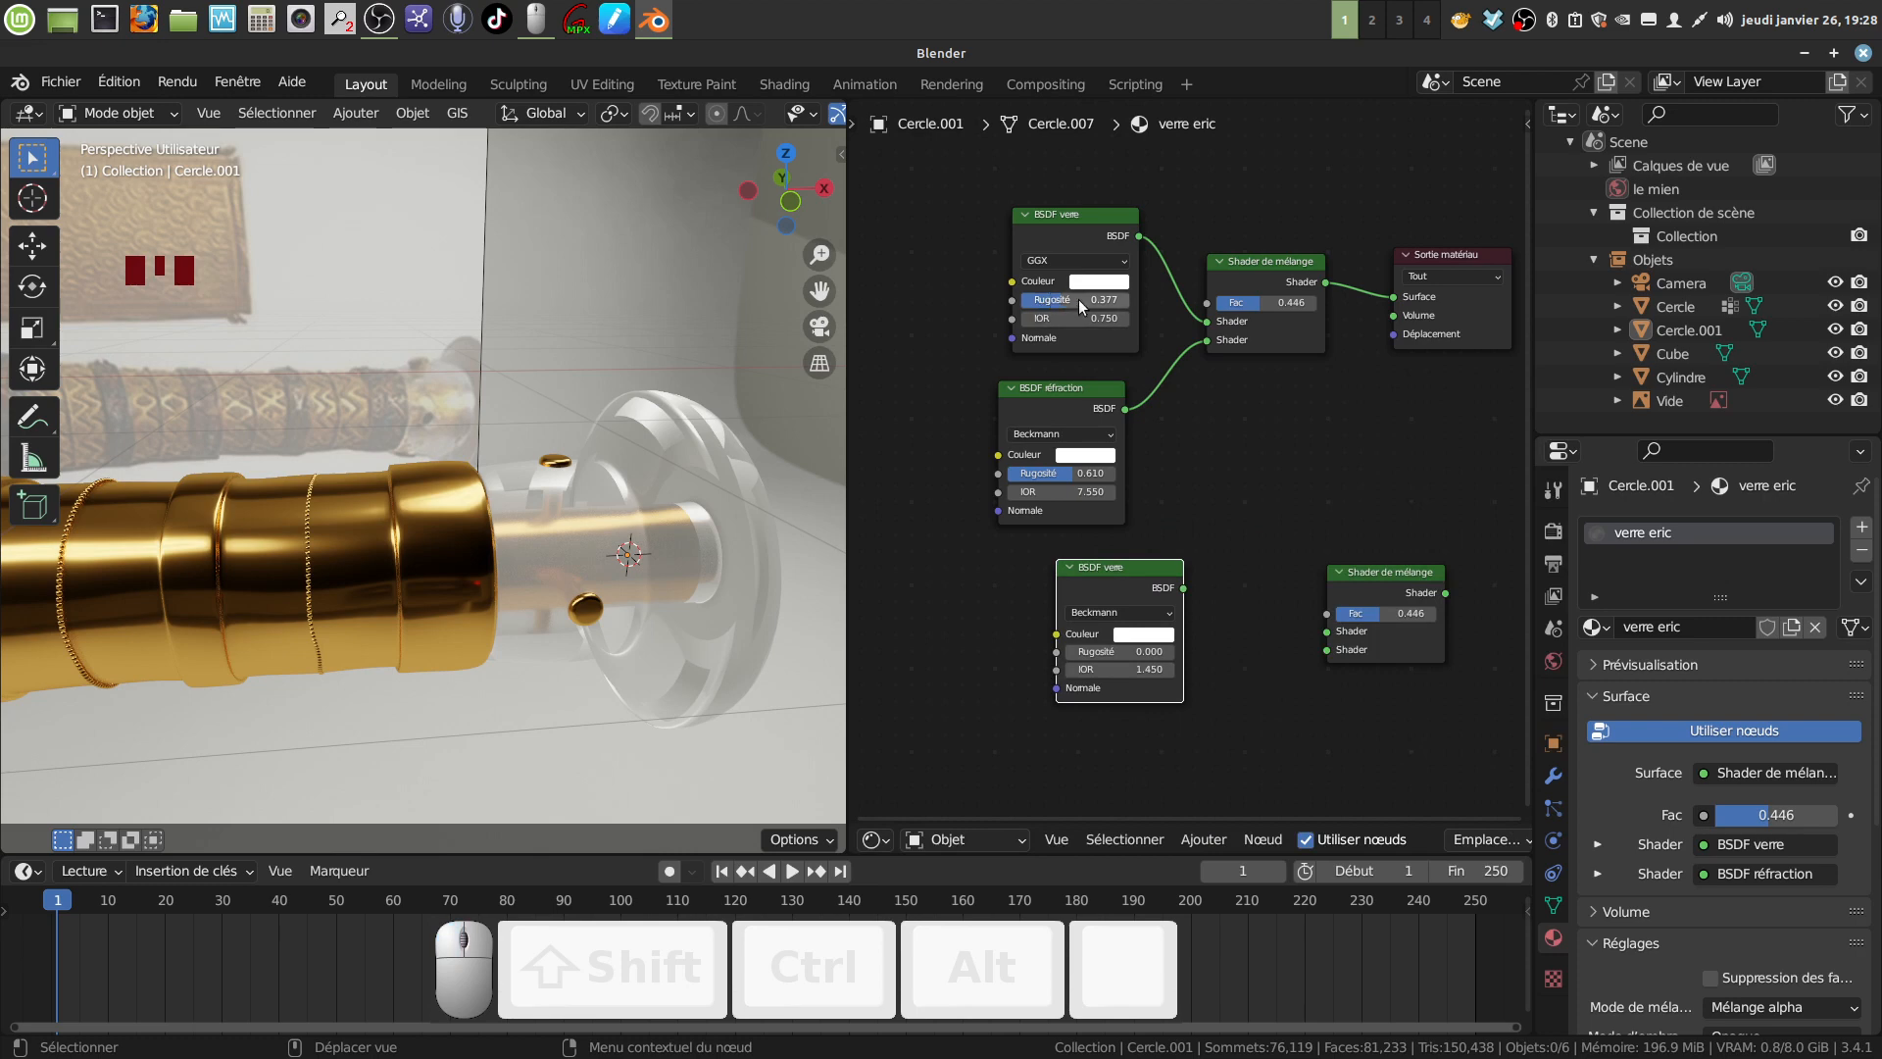
Set the new Glass BSDF node's roughness to 0.377.
scroll(1244, 521, up, 2)
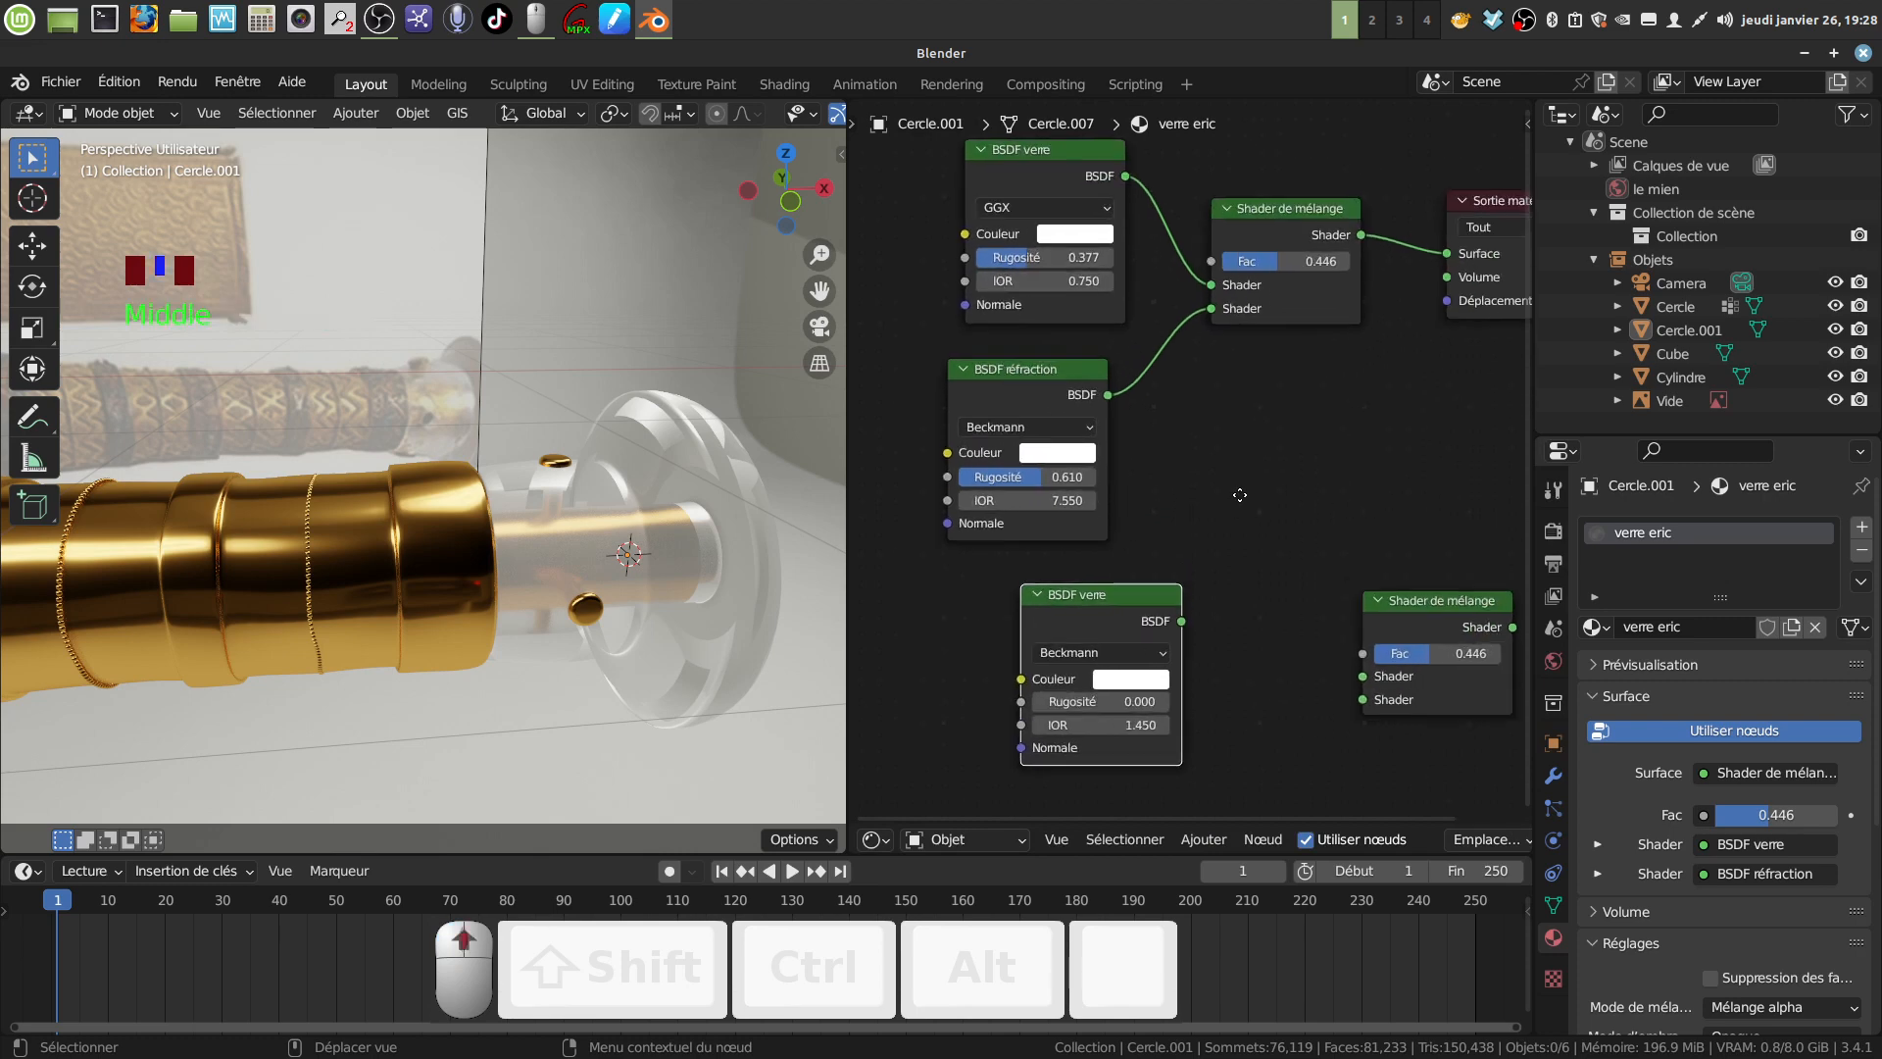
click(1149, 708)
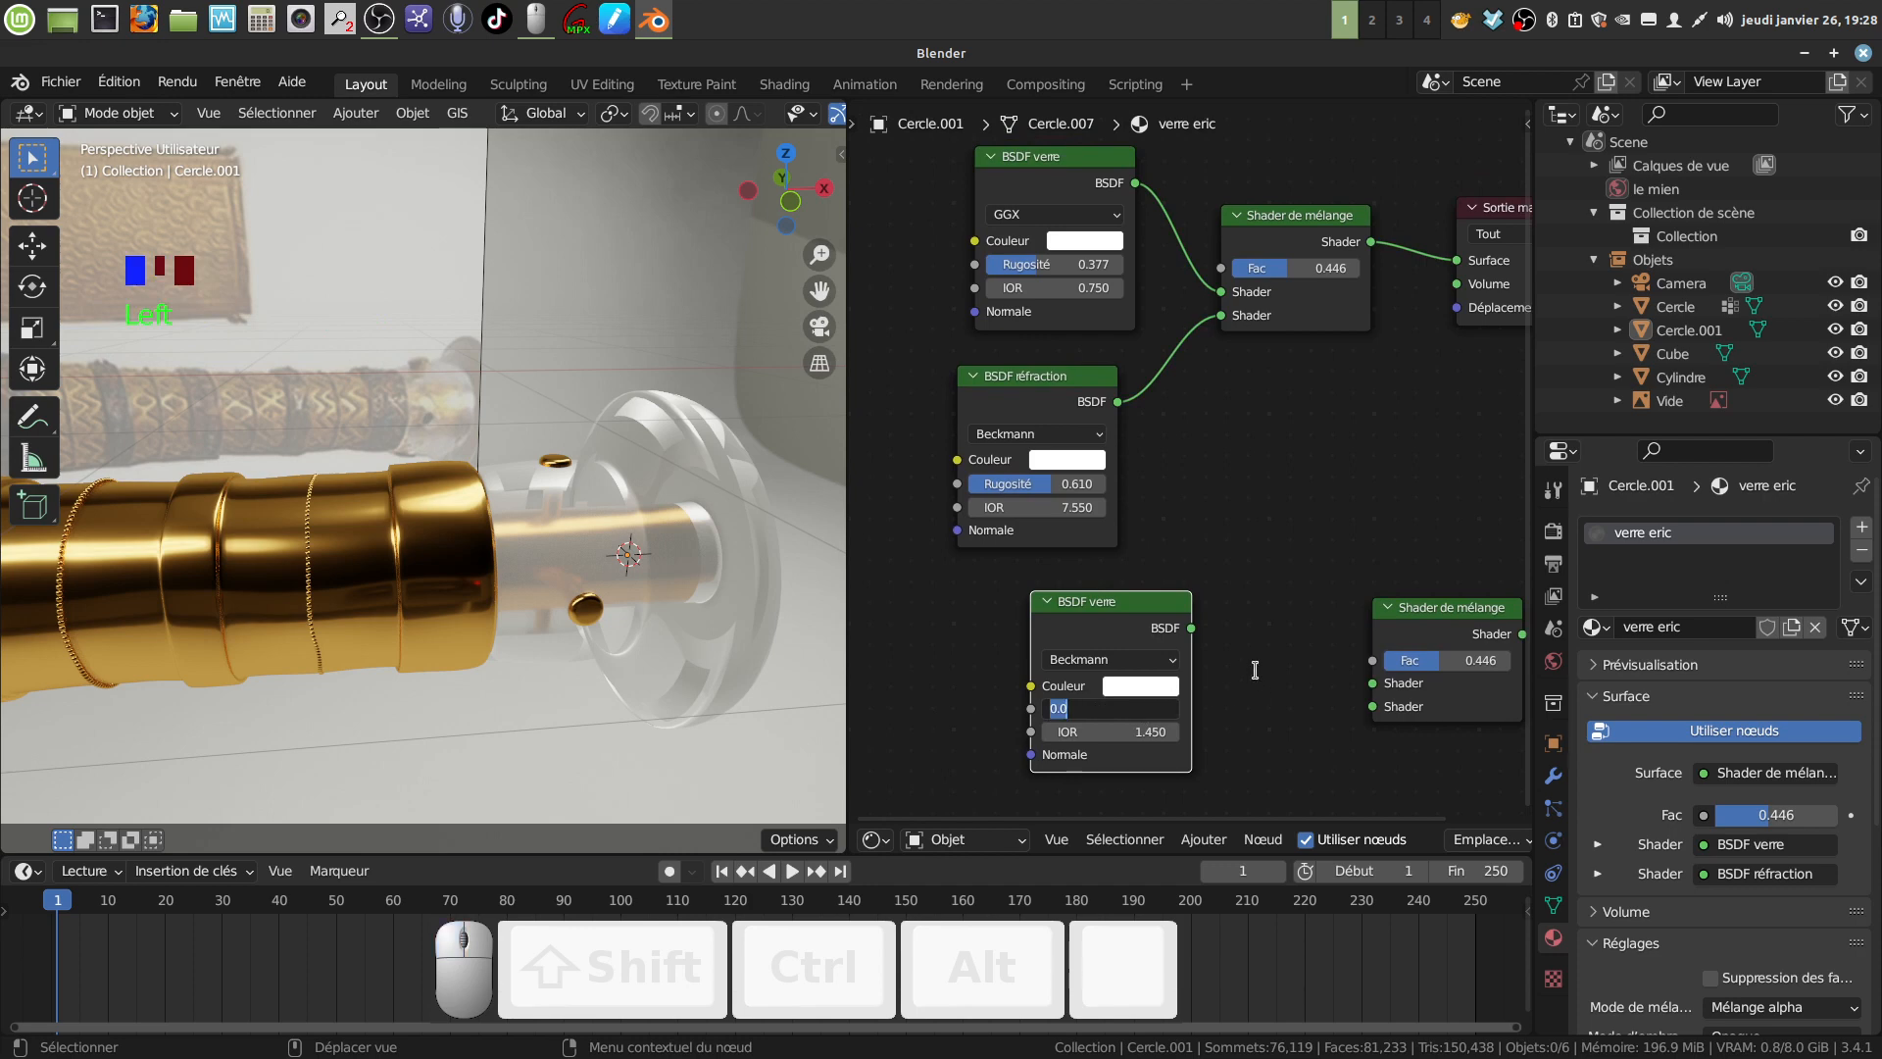
key(BackSpace)
text(0.)
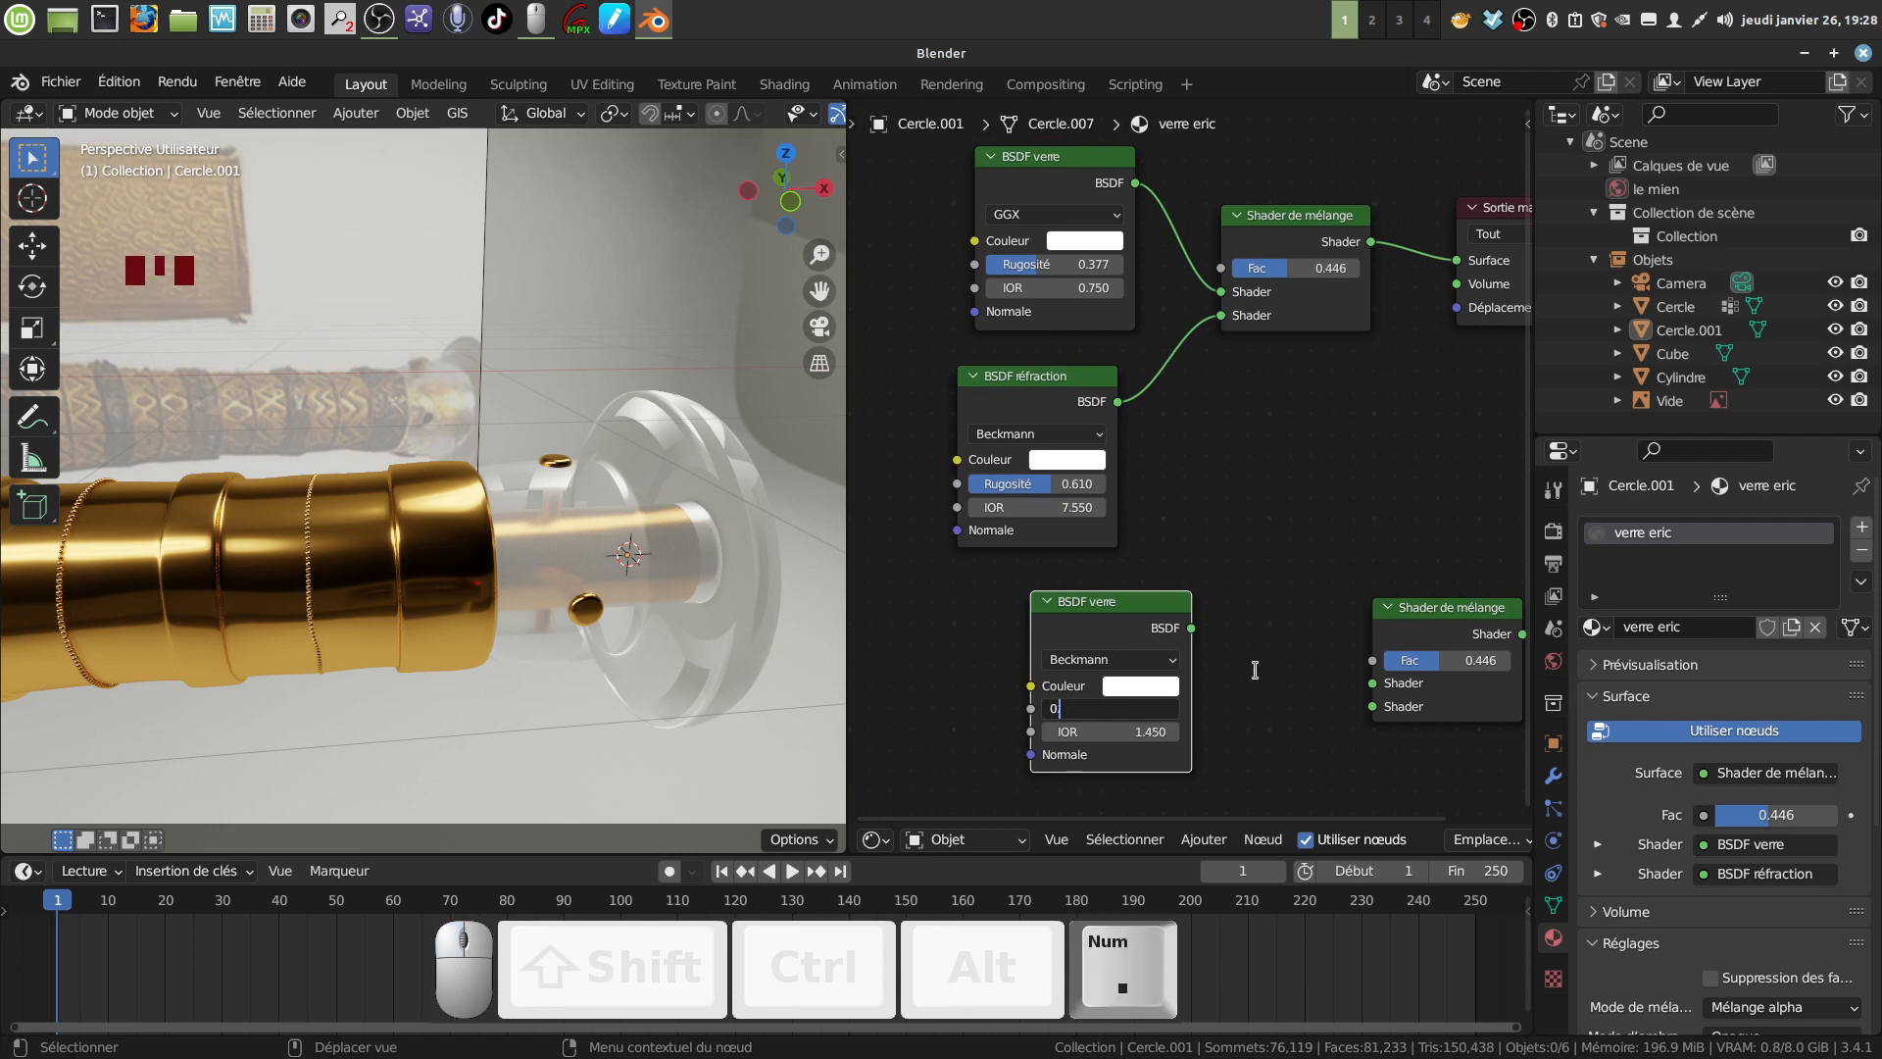
text(377)
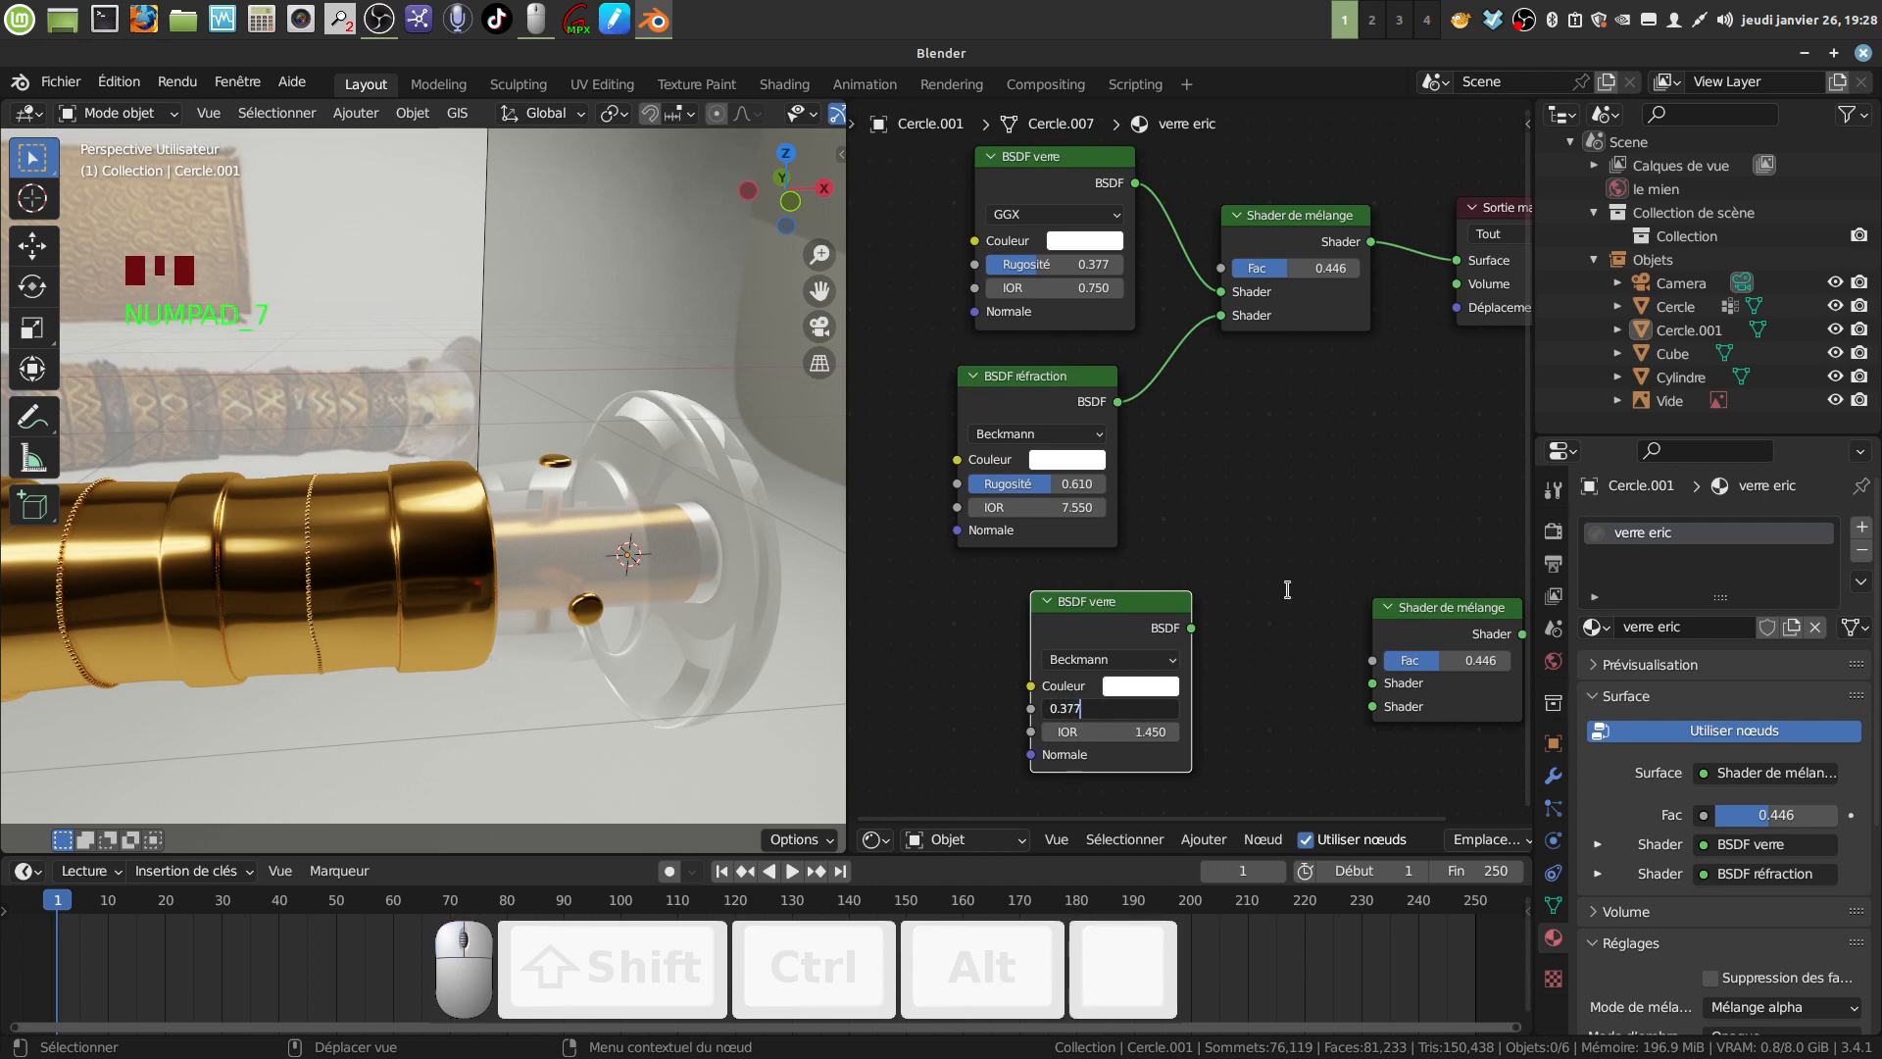
click(1235, 559)
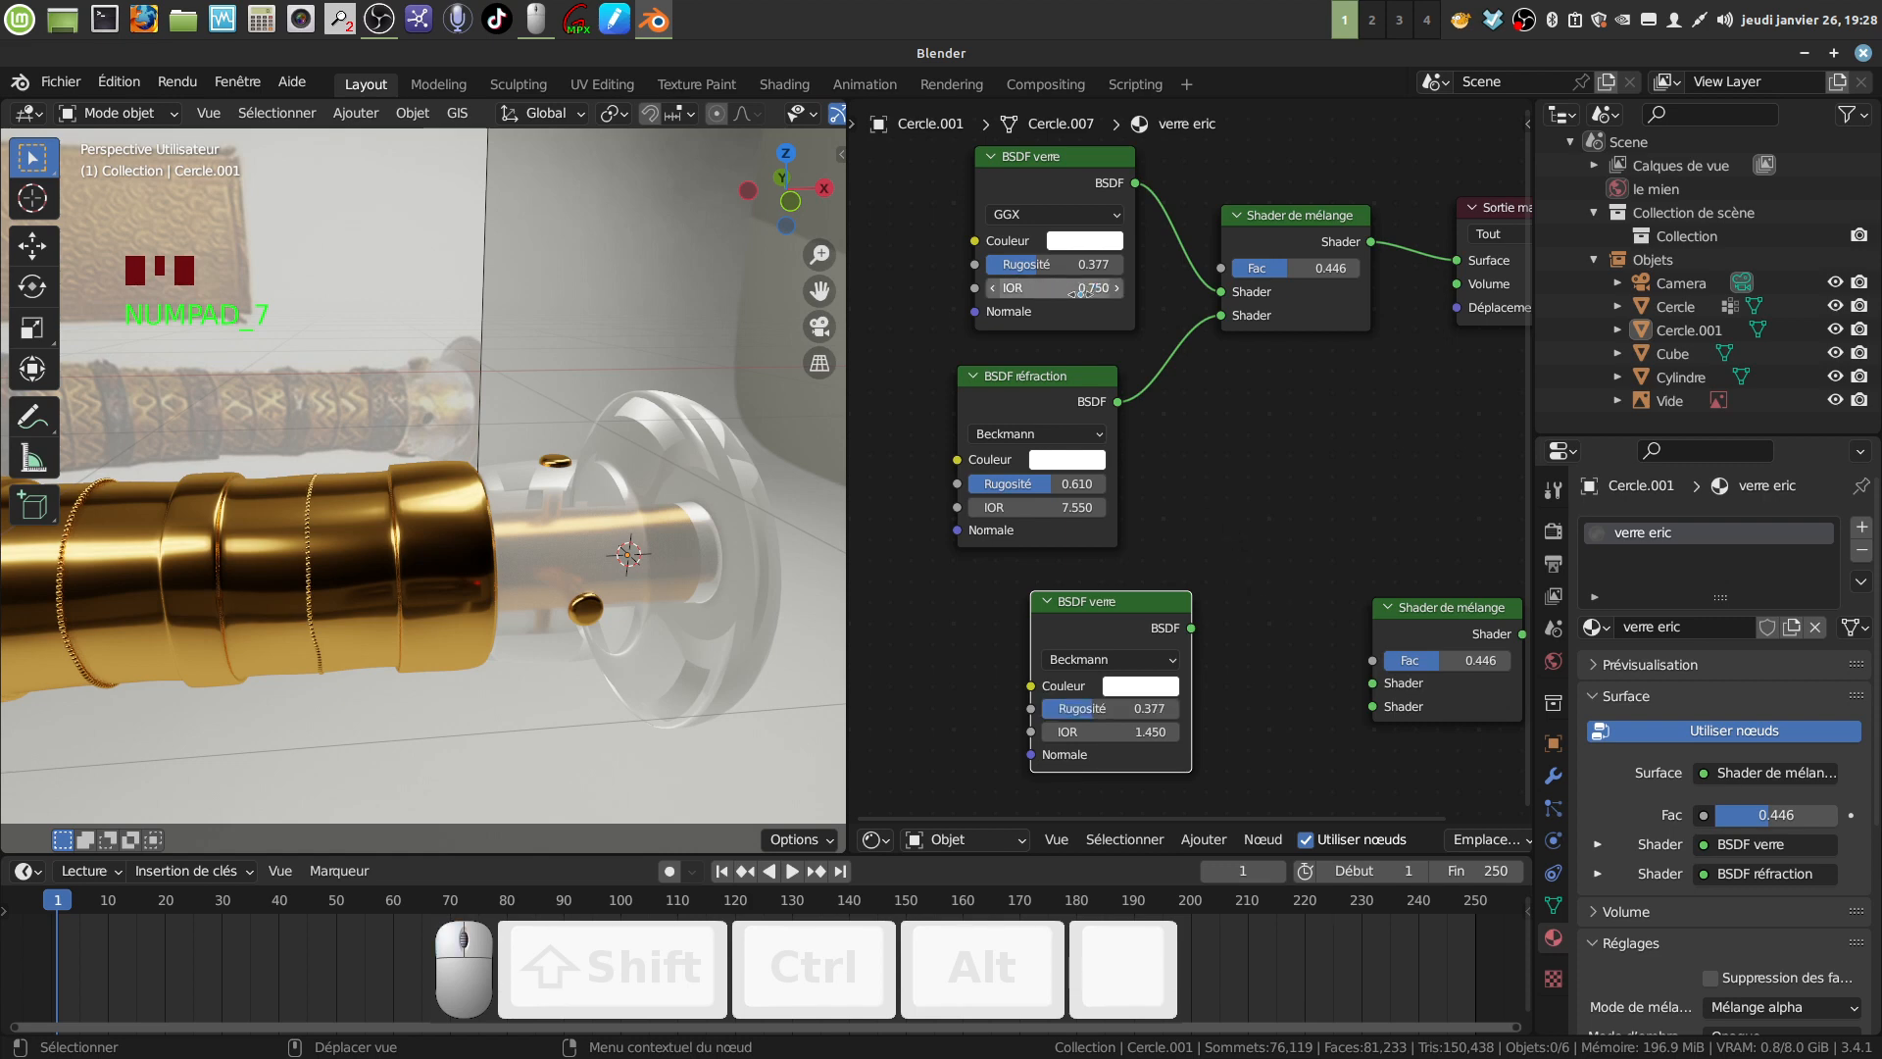
Set the new Glass BSDF node's IOR to 0.750.
click(1145, 732)
key(BackSpace)
key(BackSpace)
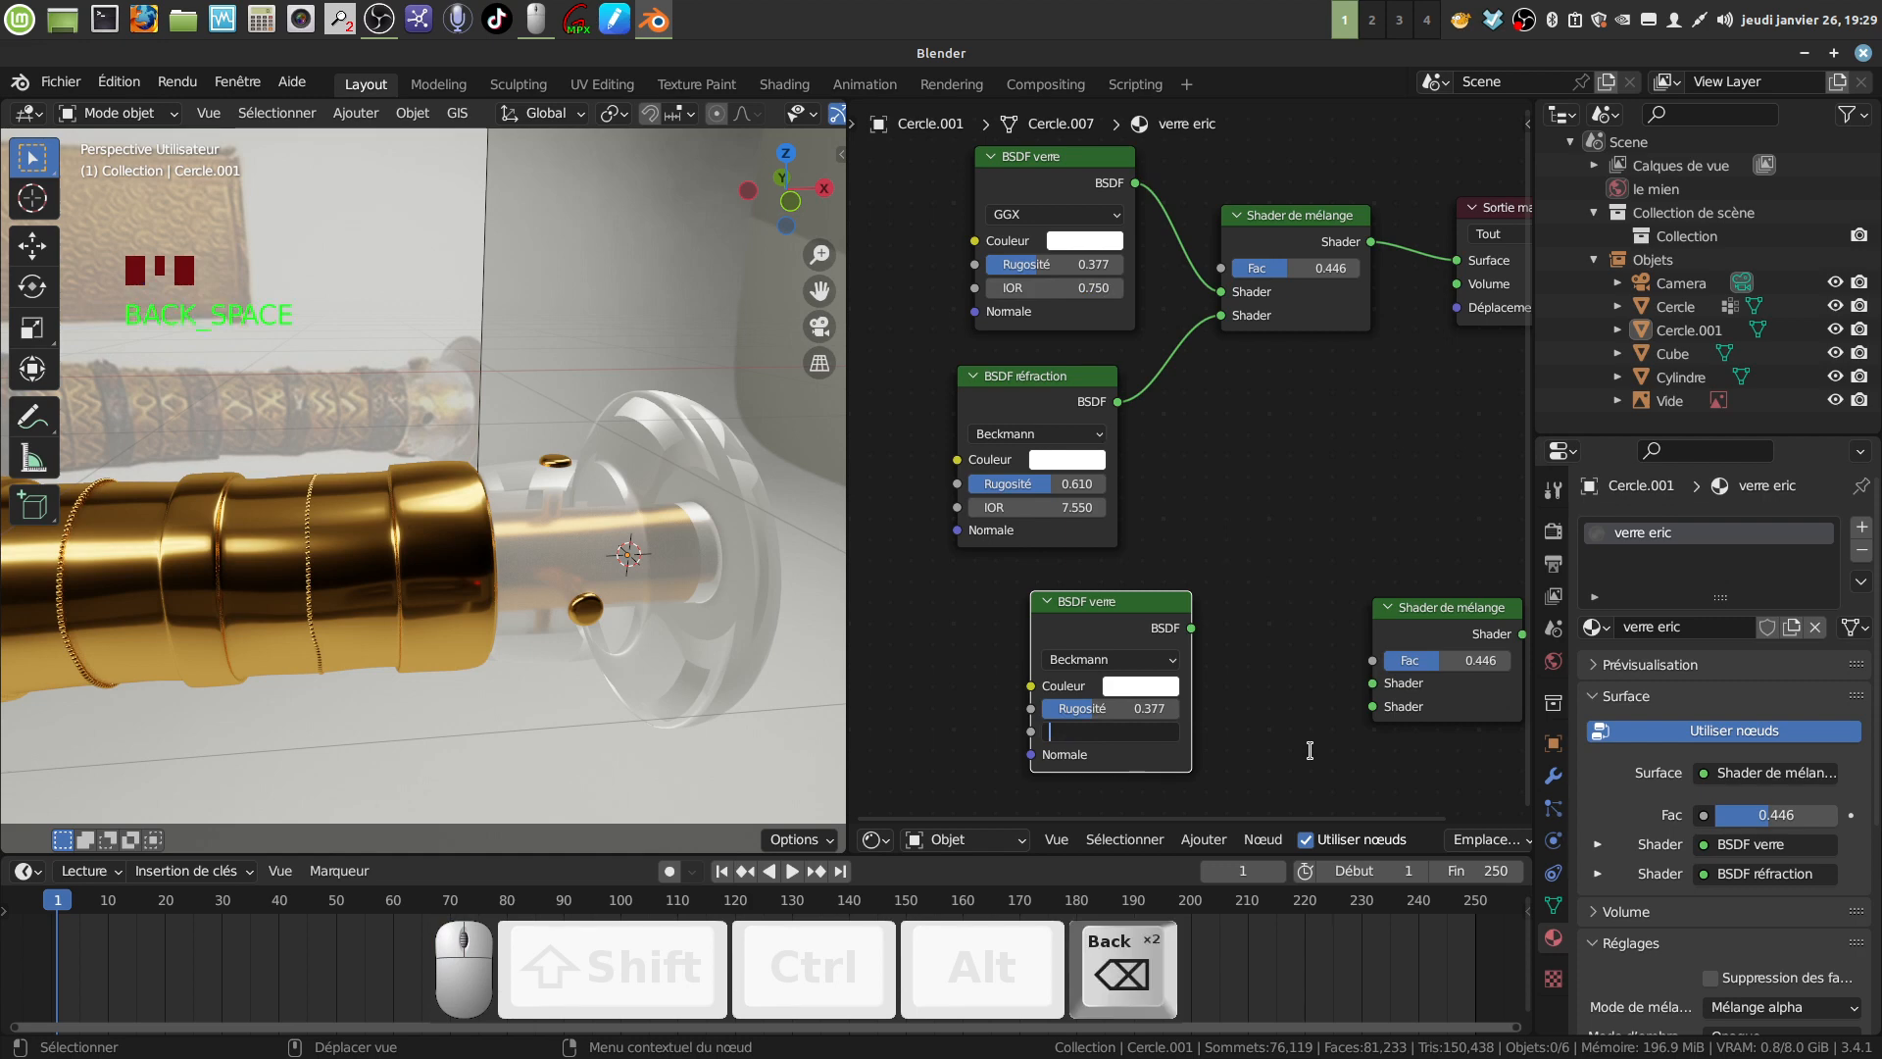
text(0.7)
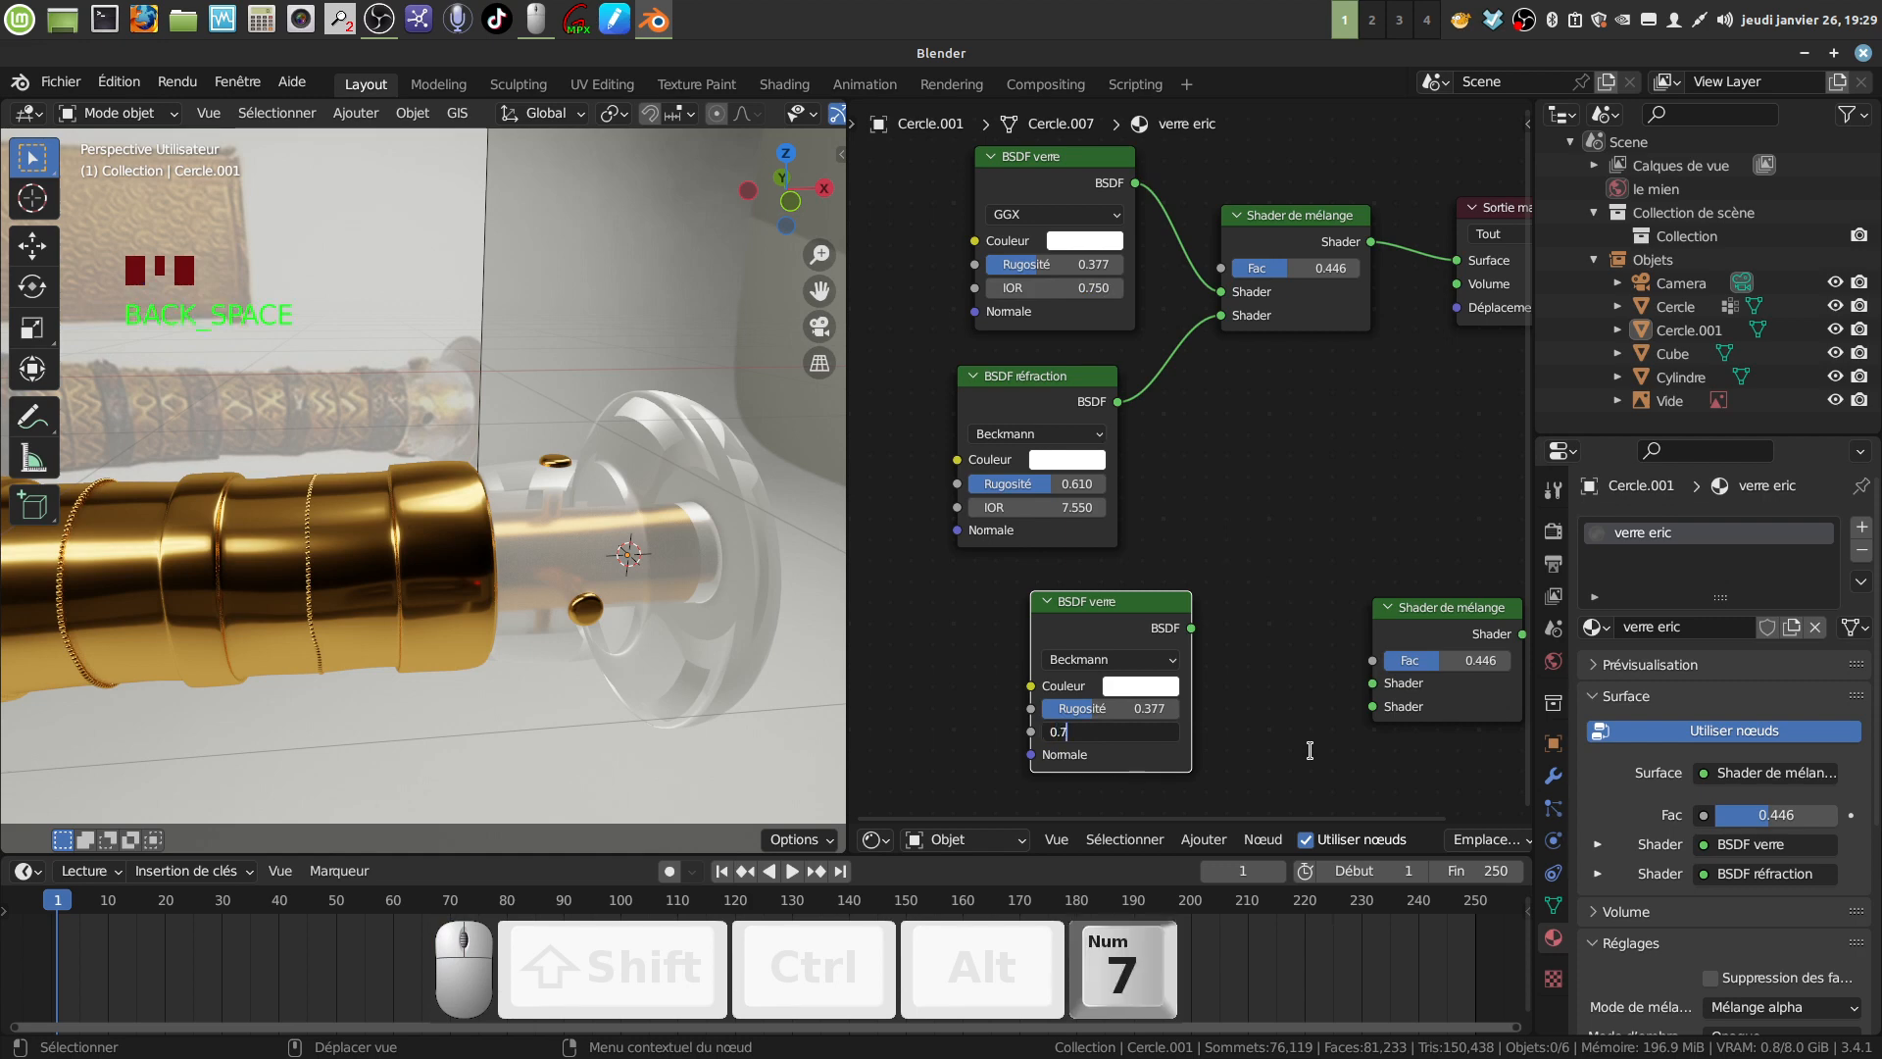
text(50)
click(1250, 513)
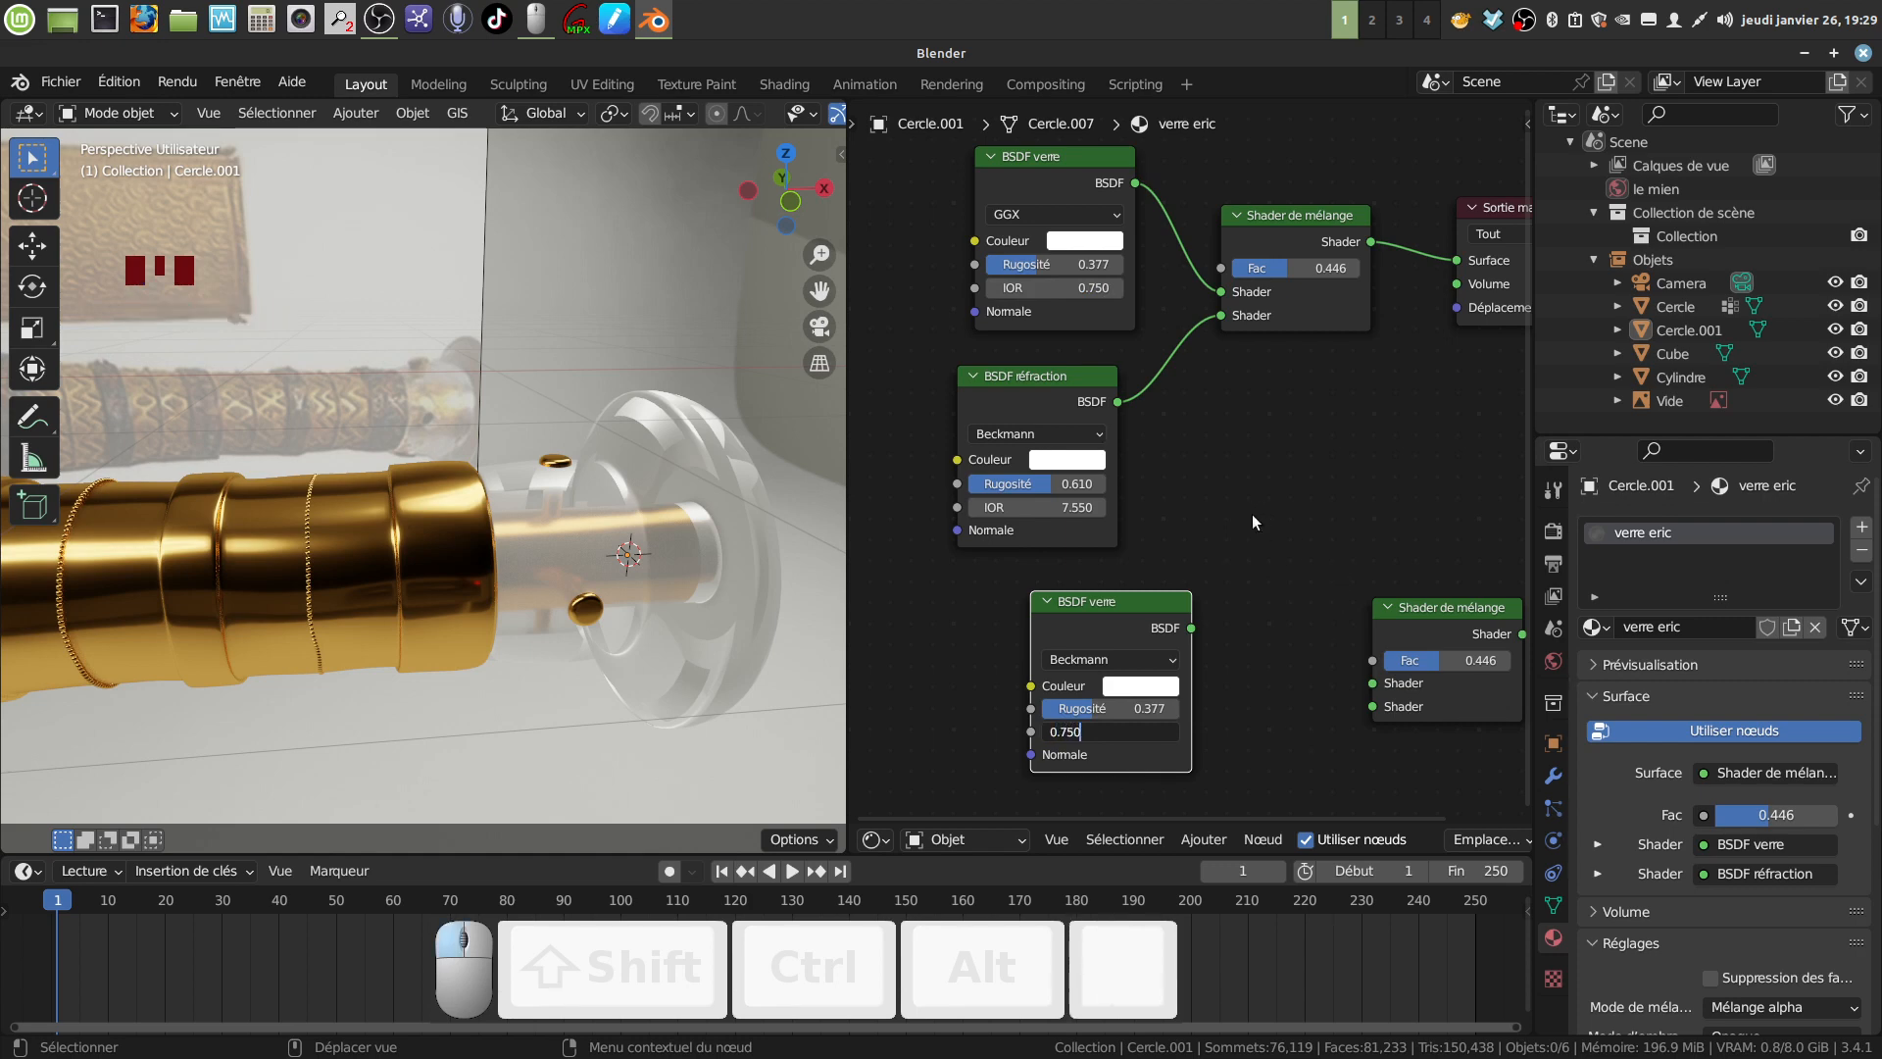
Connect the new Glass BSDF's output to the first shader input of the new Mix Shader.
scroll(1191, 583, down, 3)
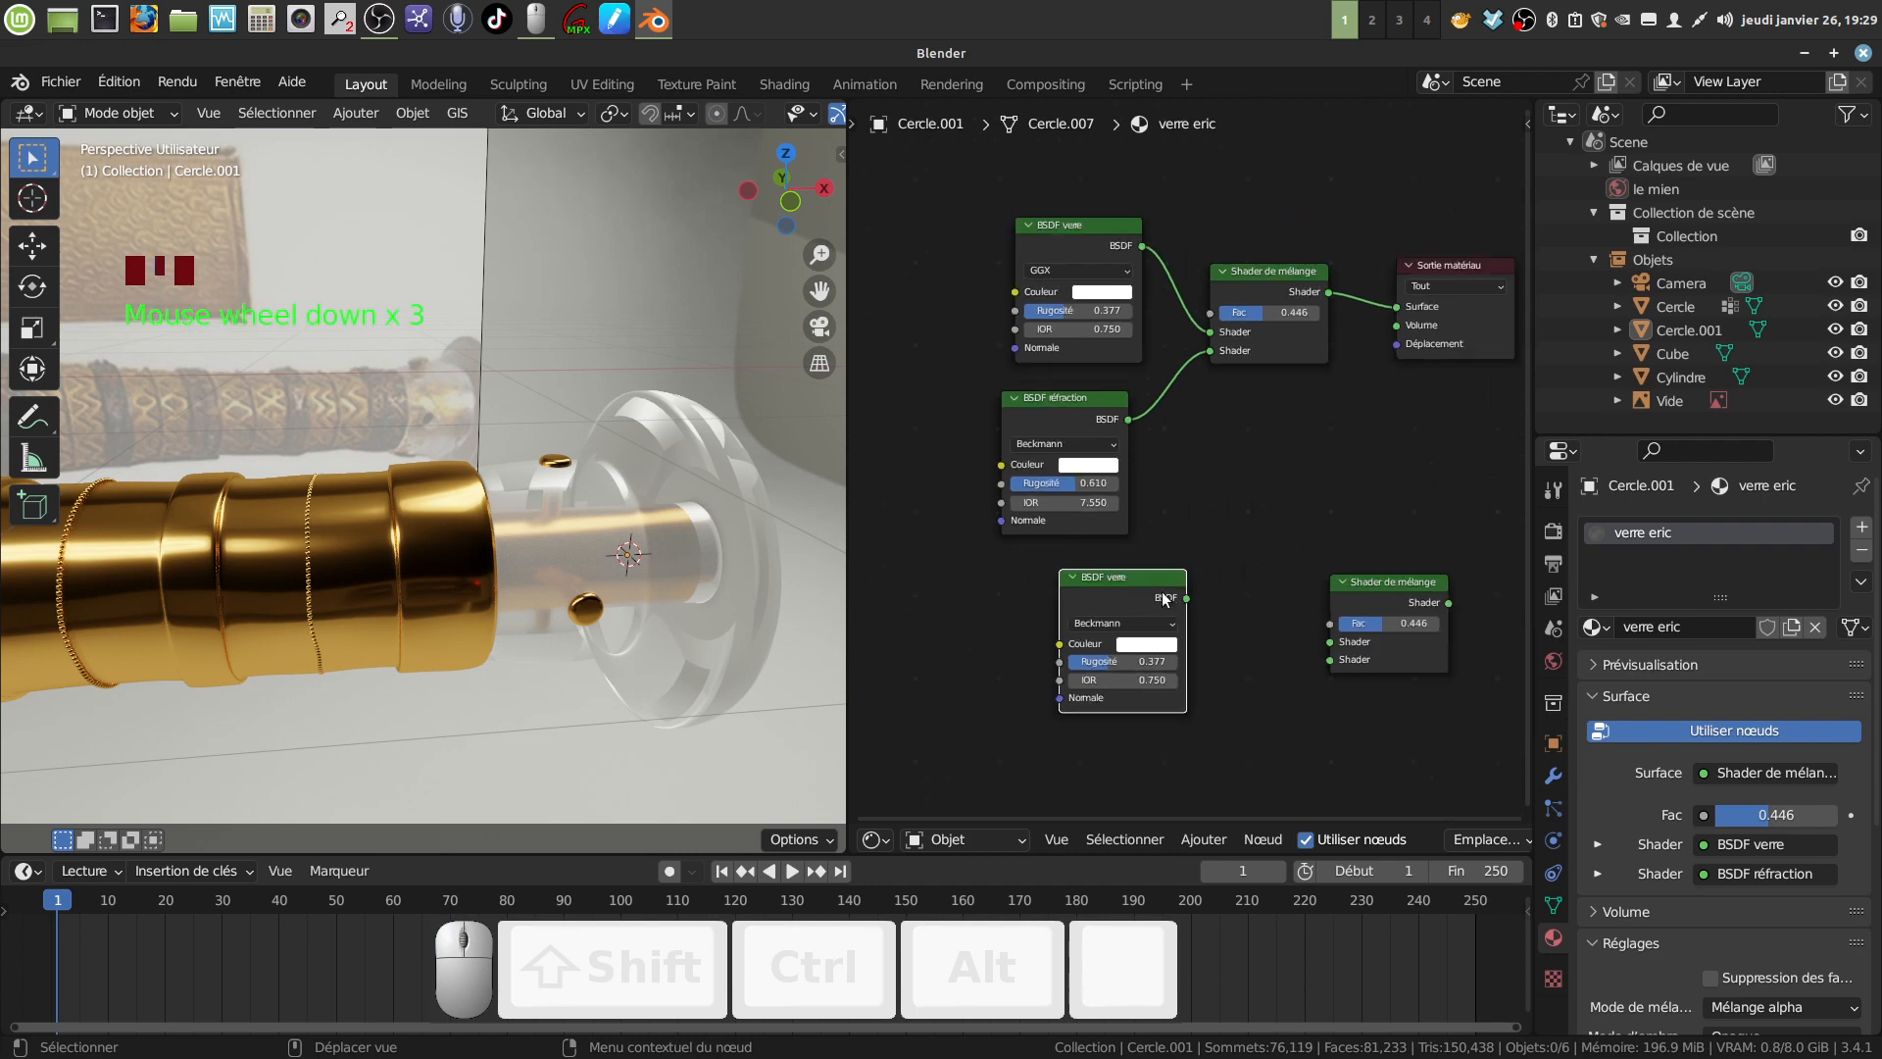
drag(1186, 598, 1337, 643)
middle_drag(1111, 616, 1115, 569)
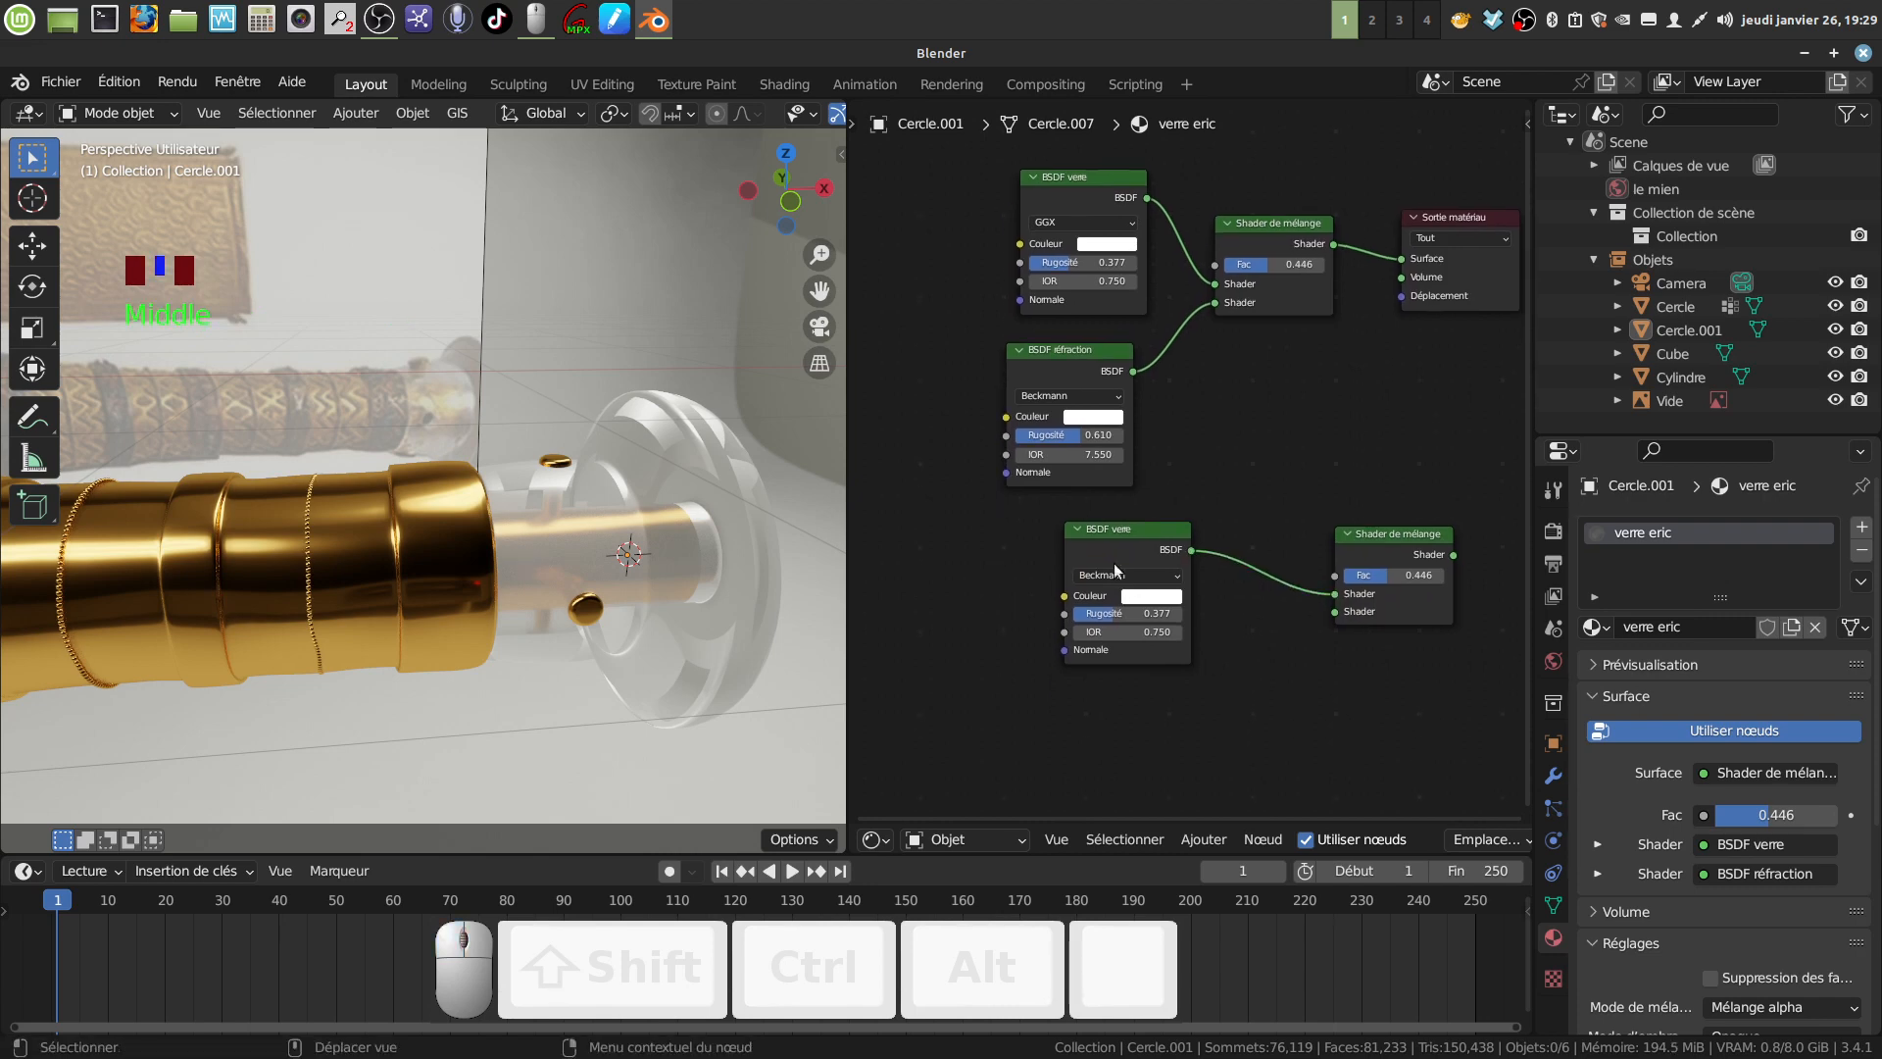
Add a Refraction BSDF below the new Glass BSDF and connect it to the new Mix Shader's second shader input.
middle_drag(1113, 443, 1099, 369)
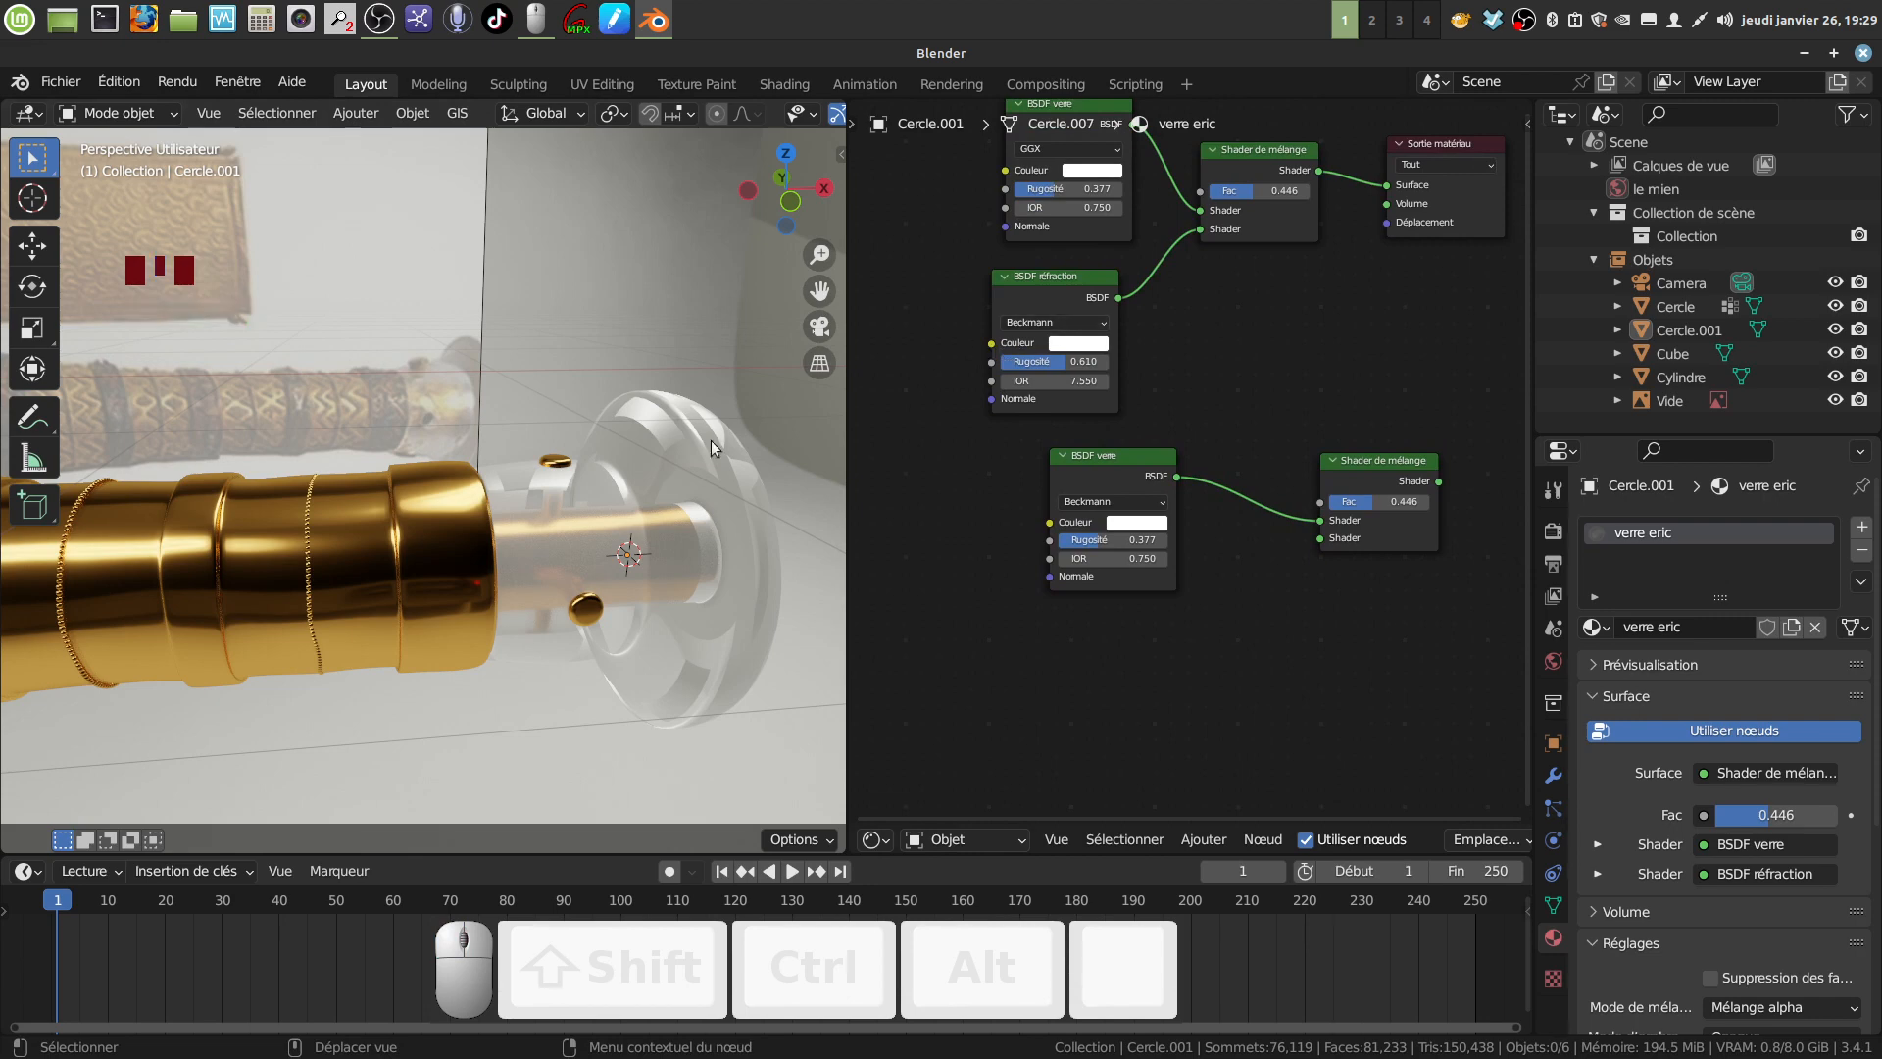
click(1212, 839)
mouse_move(1255, 735)
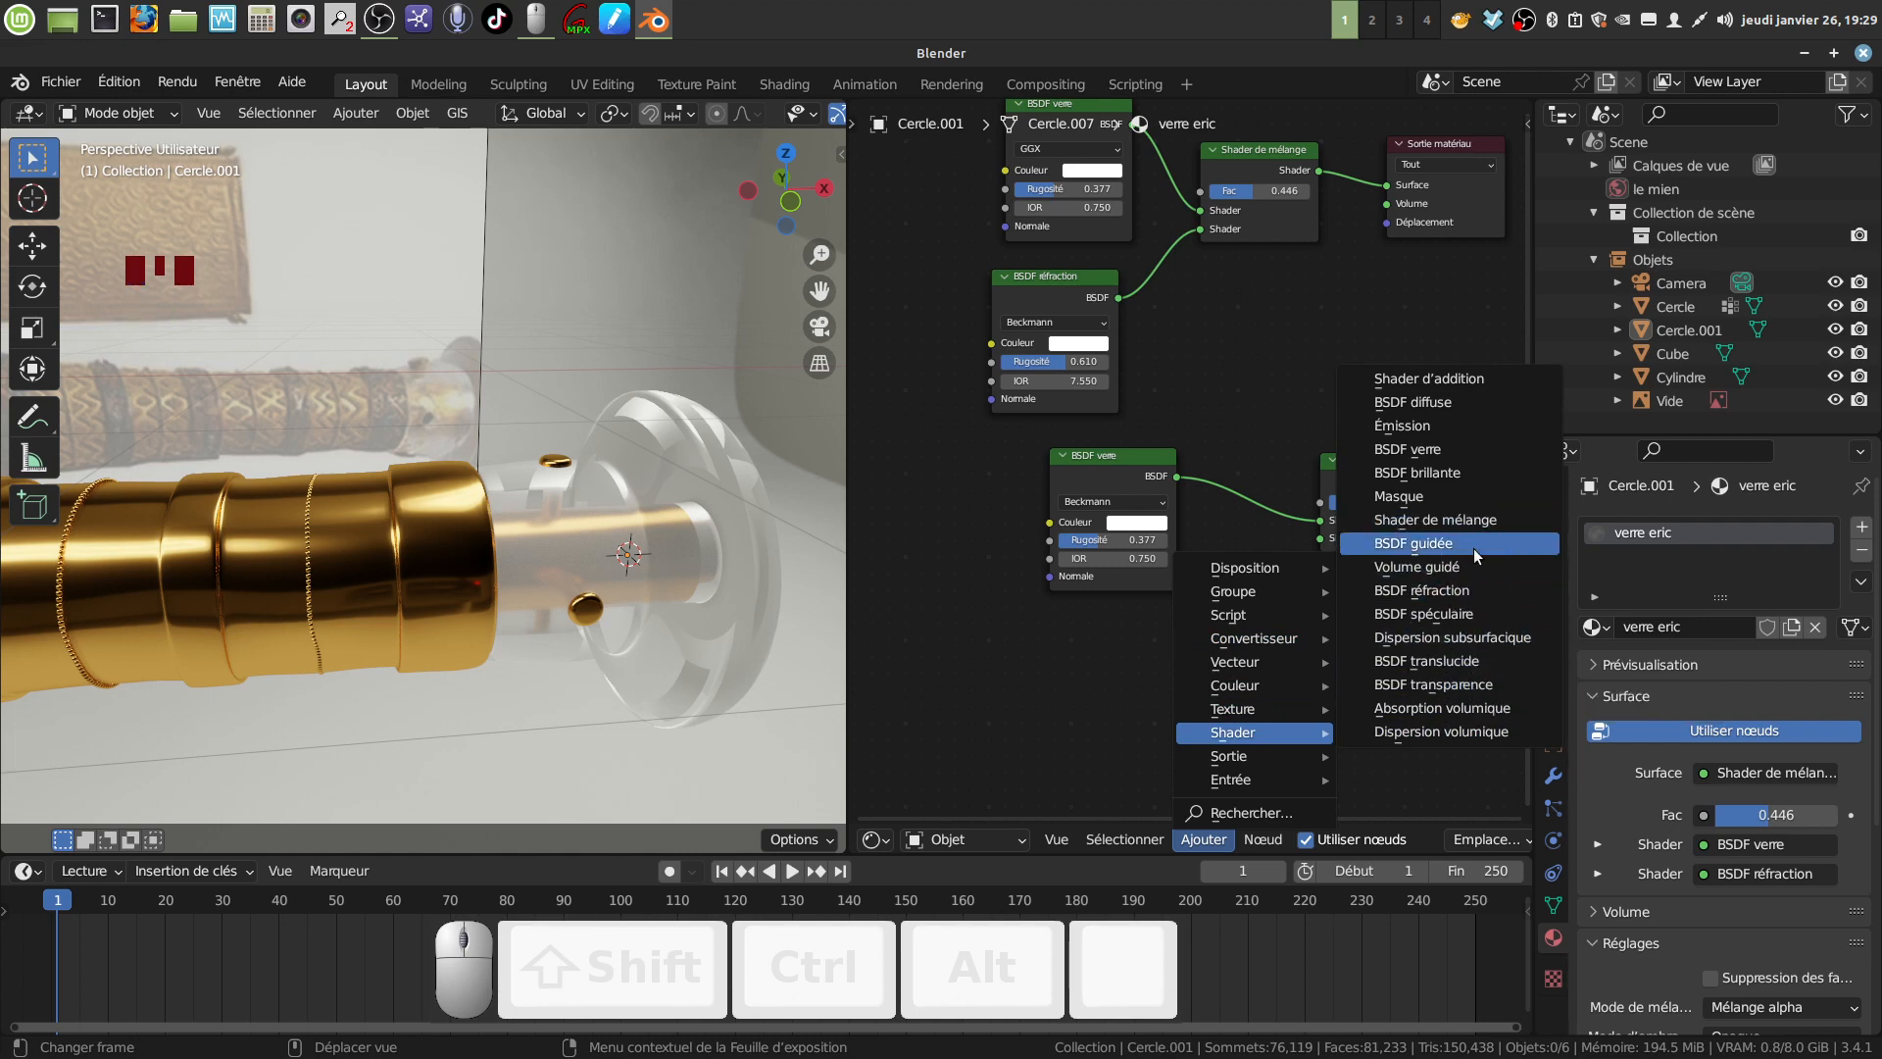
click(1495, 590)
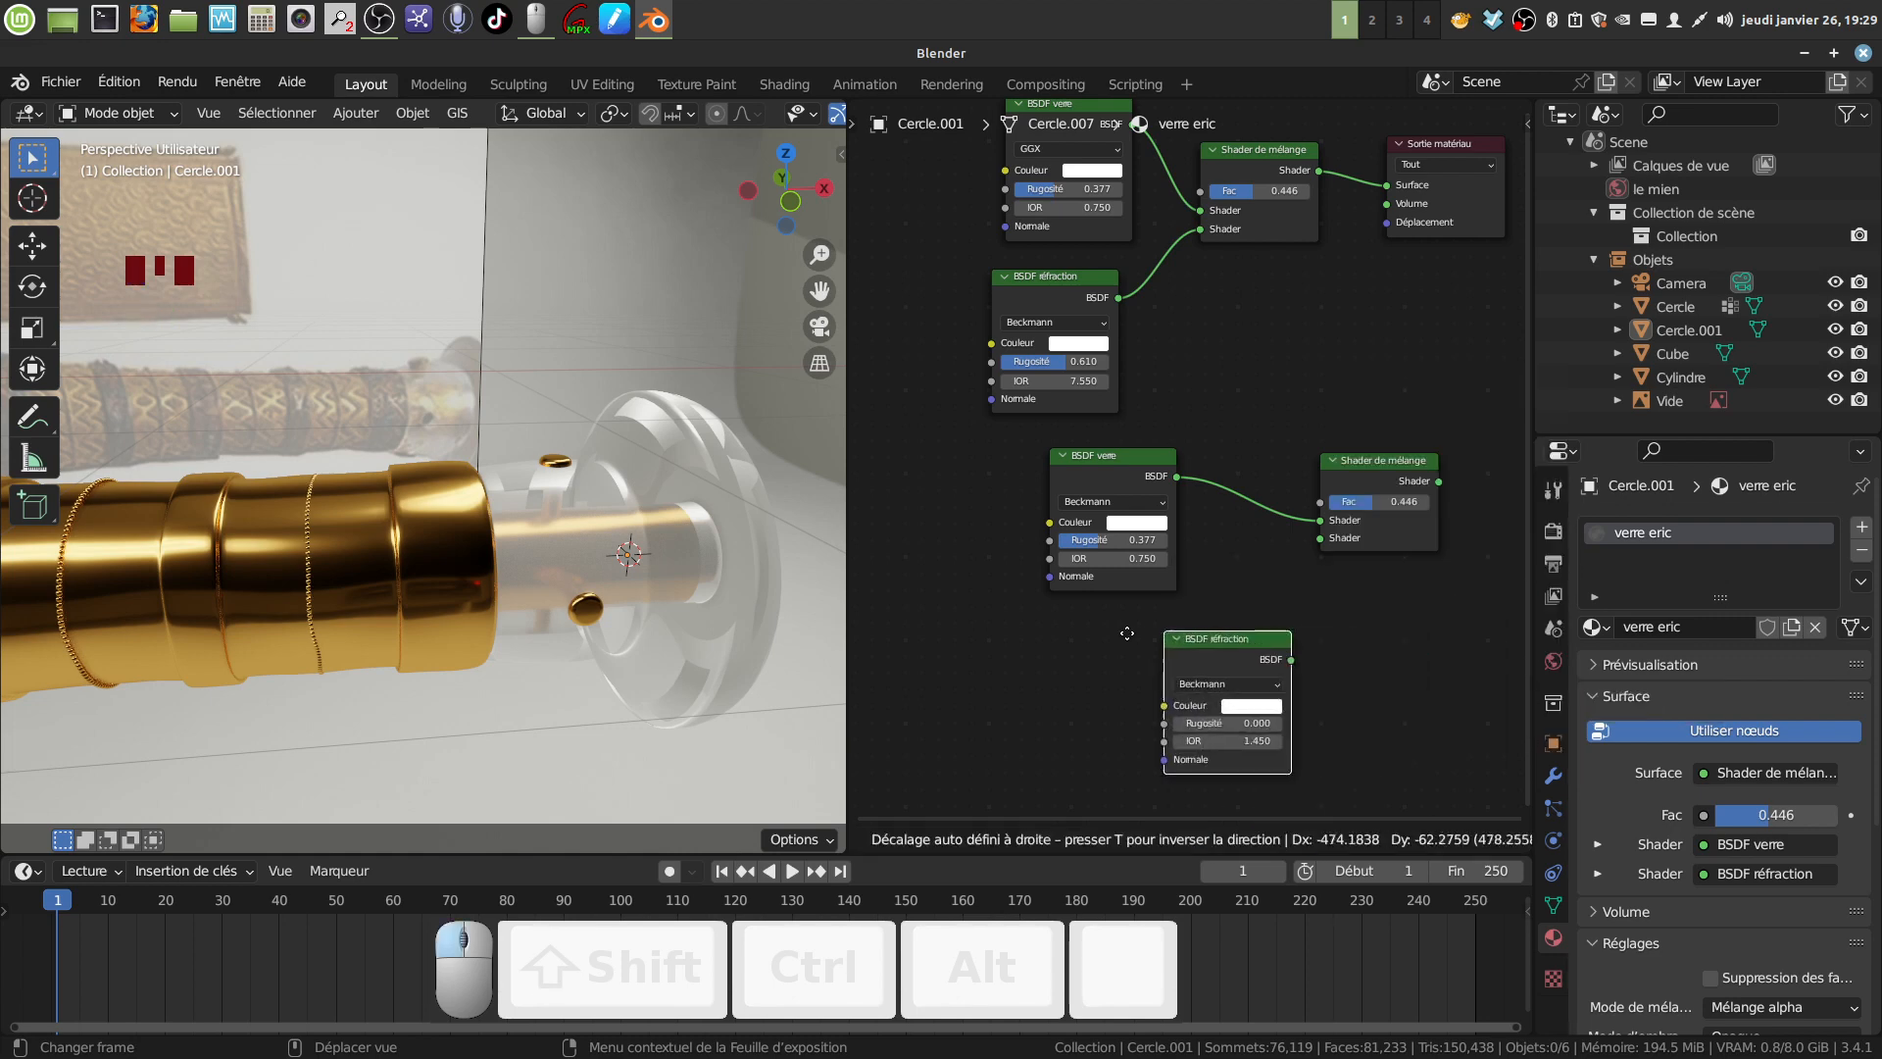
click(1053, 616)
drag(1178, 643, 1320, 539)
Set the new Refraction BSDF's roughness to 0.610 and its IOR to 7.550.
scroll(1237, 751, up, 2)
middle_drag(1286, 727, 1181, 723)
drag(1124, 676, 1164, 675)
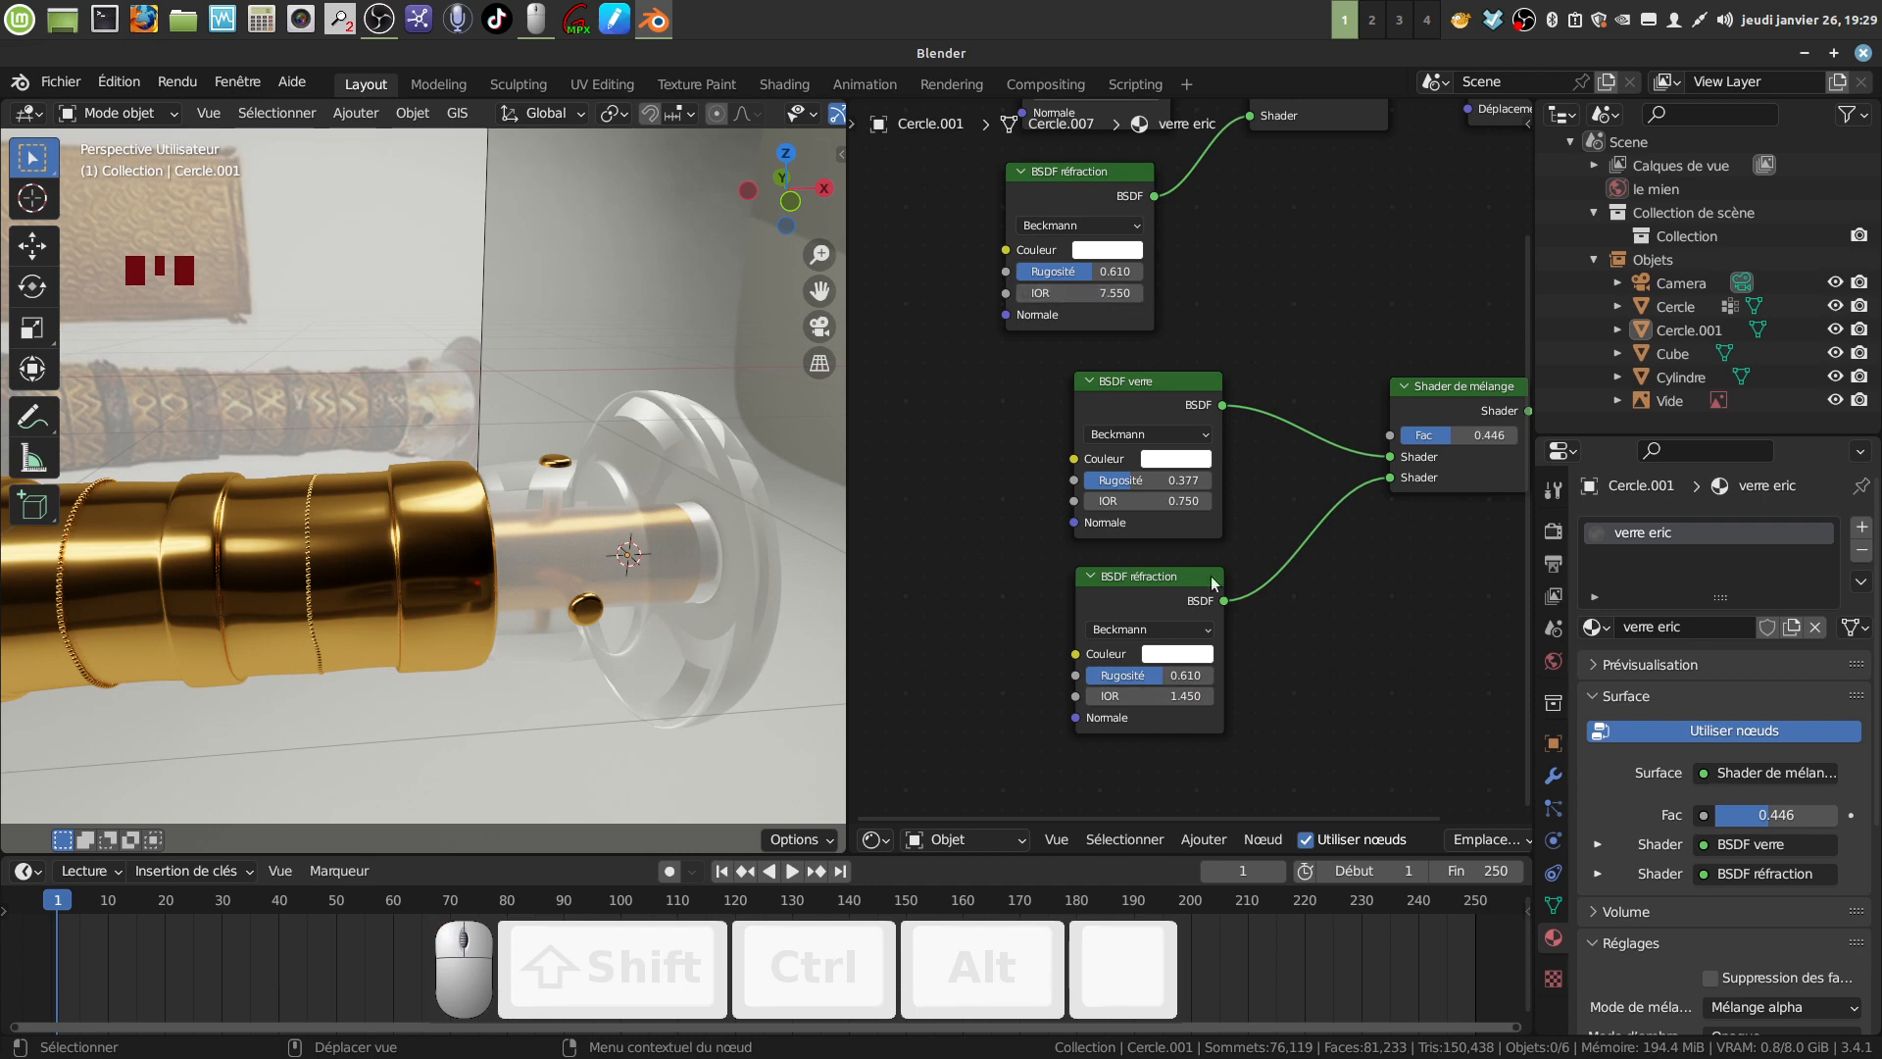
click(1155, 696)
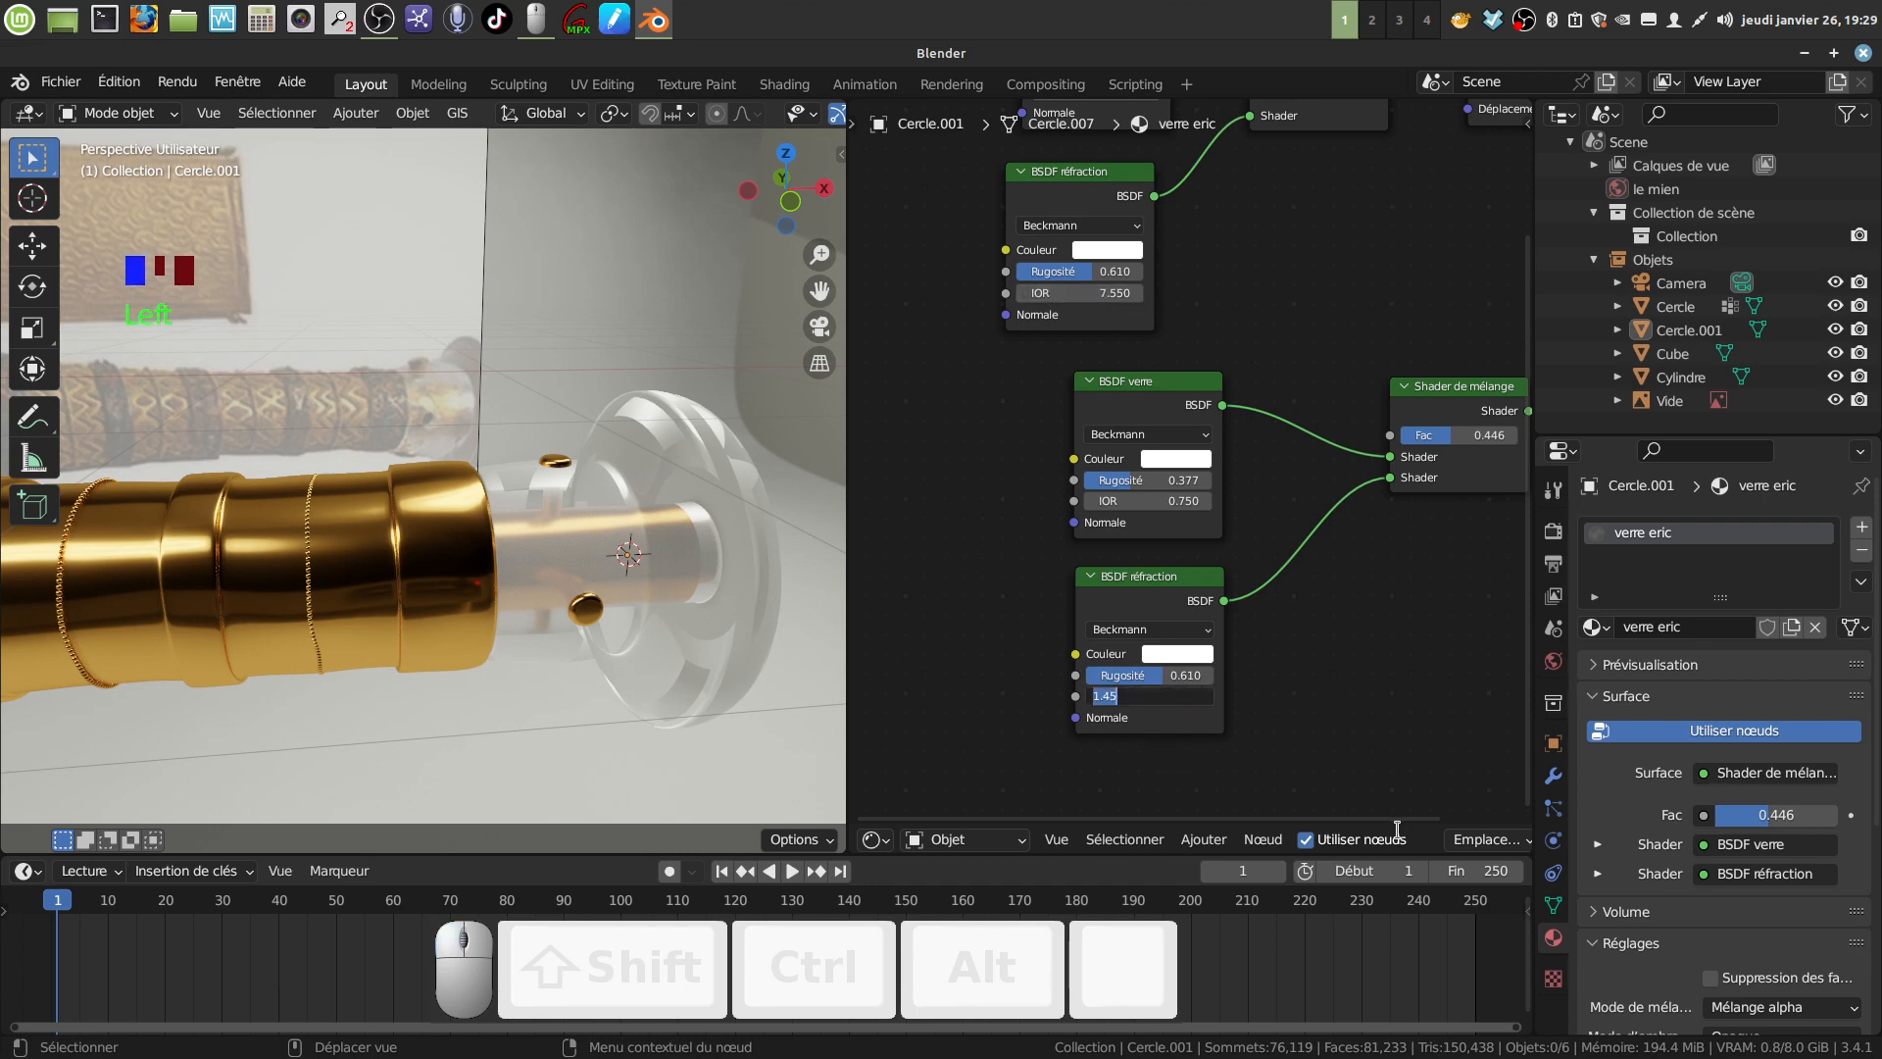
key(BackSpace)
text(7.55)
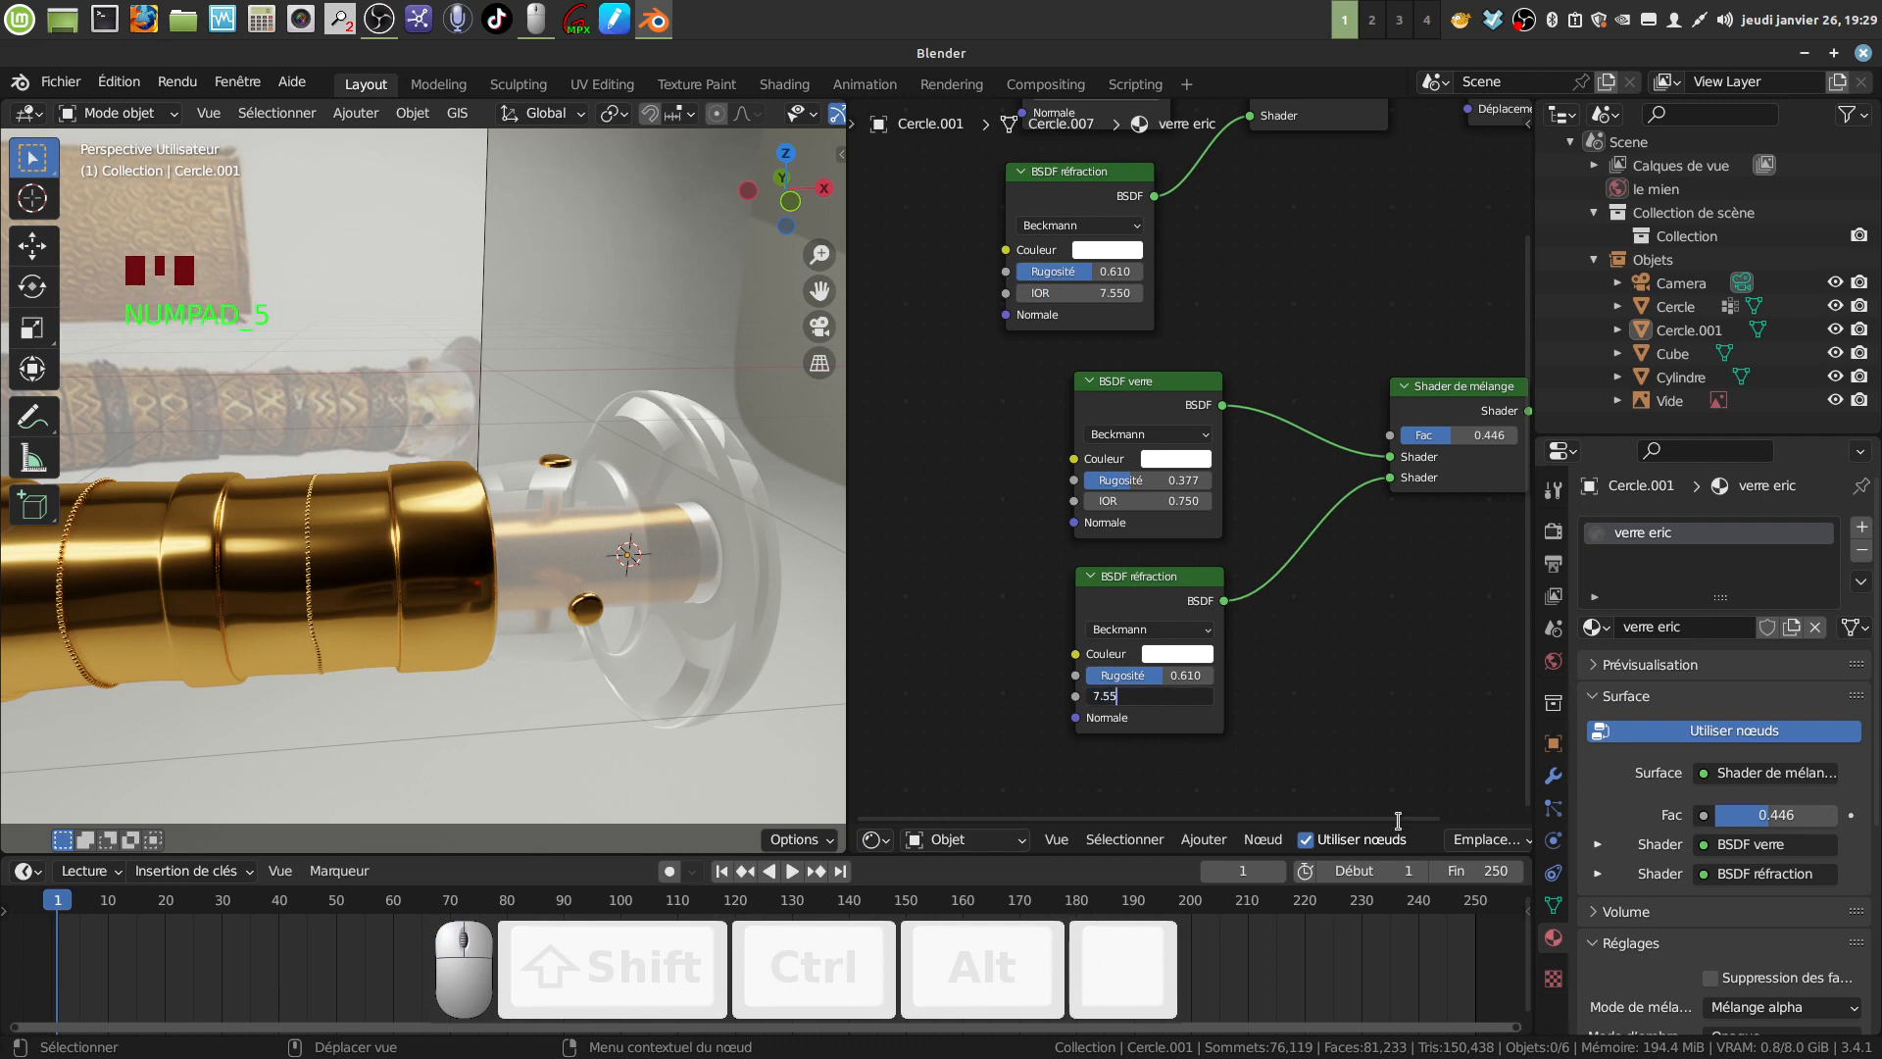
scroll(1388, 699, down, 2)
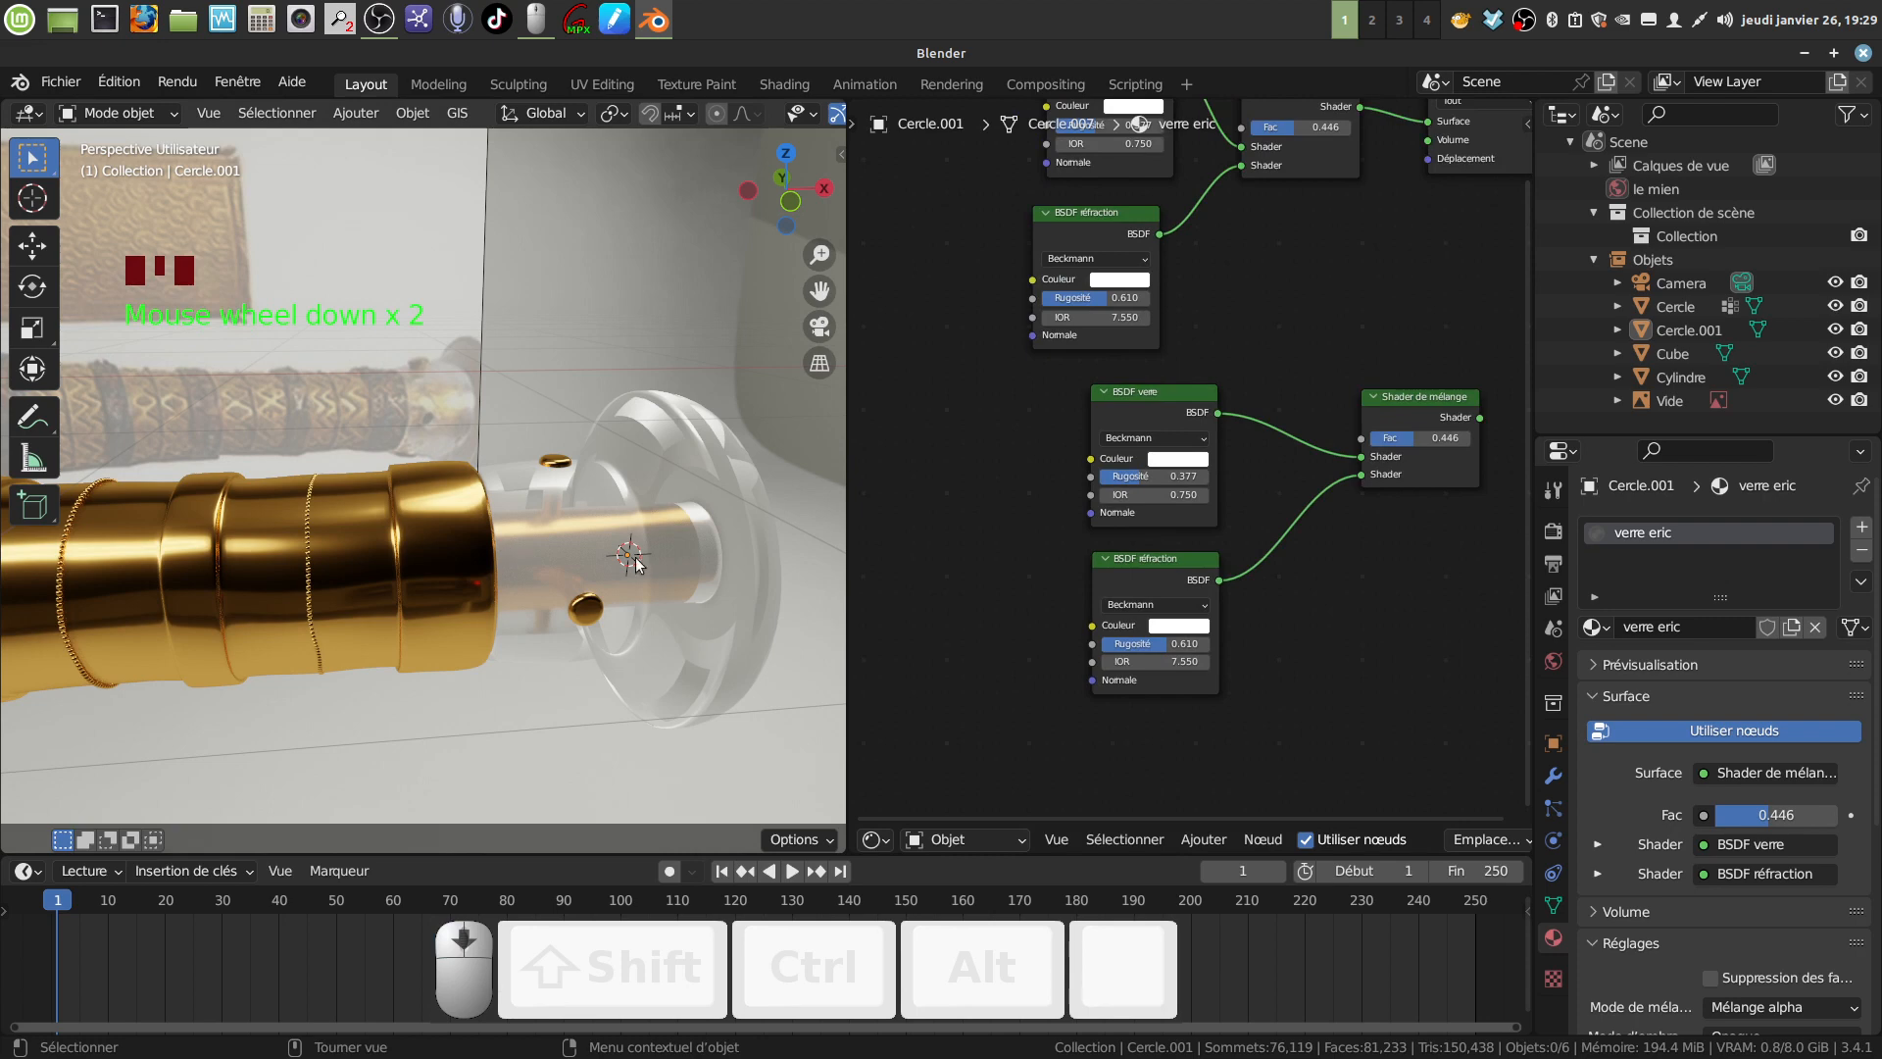
Join the Shader Editor area into the 3D viewport so the viewport fills the workspace.
middle_drag(635, 563, 663, 598)
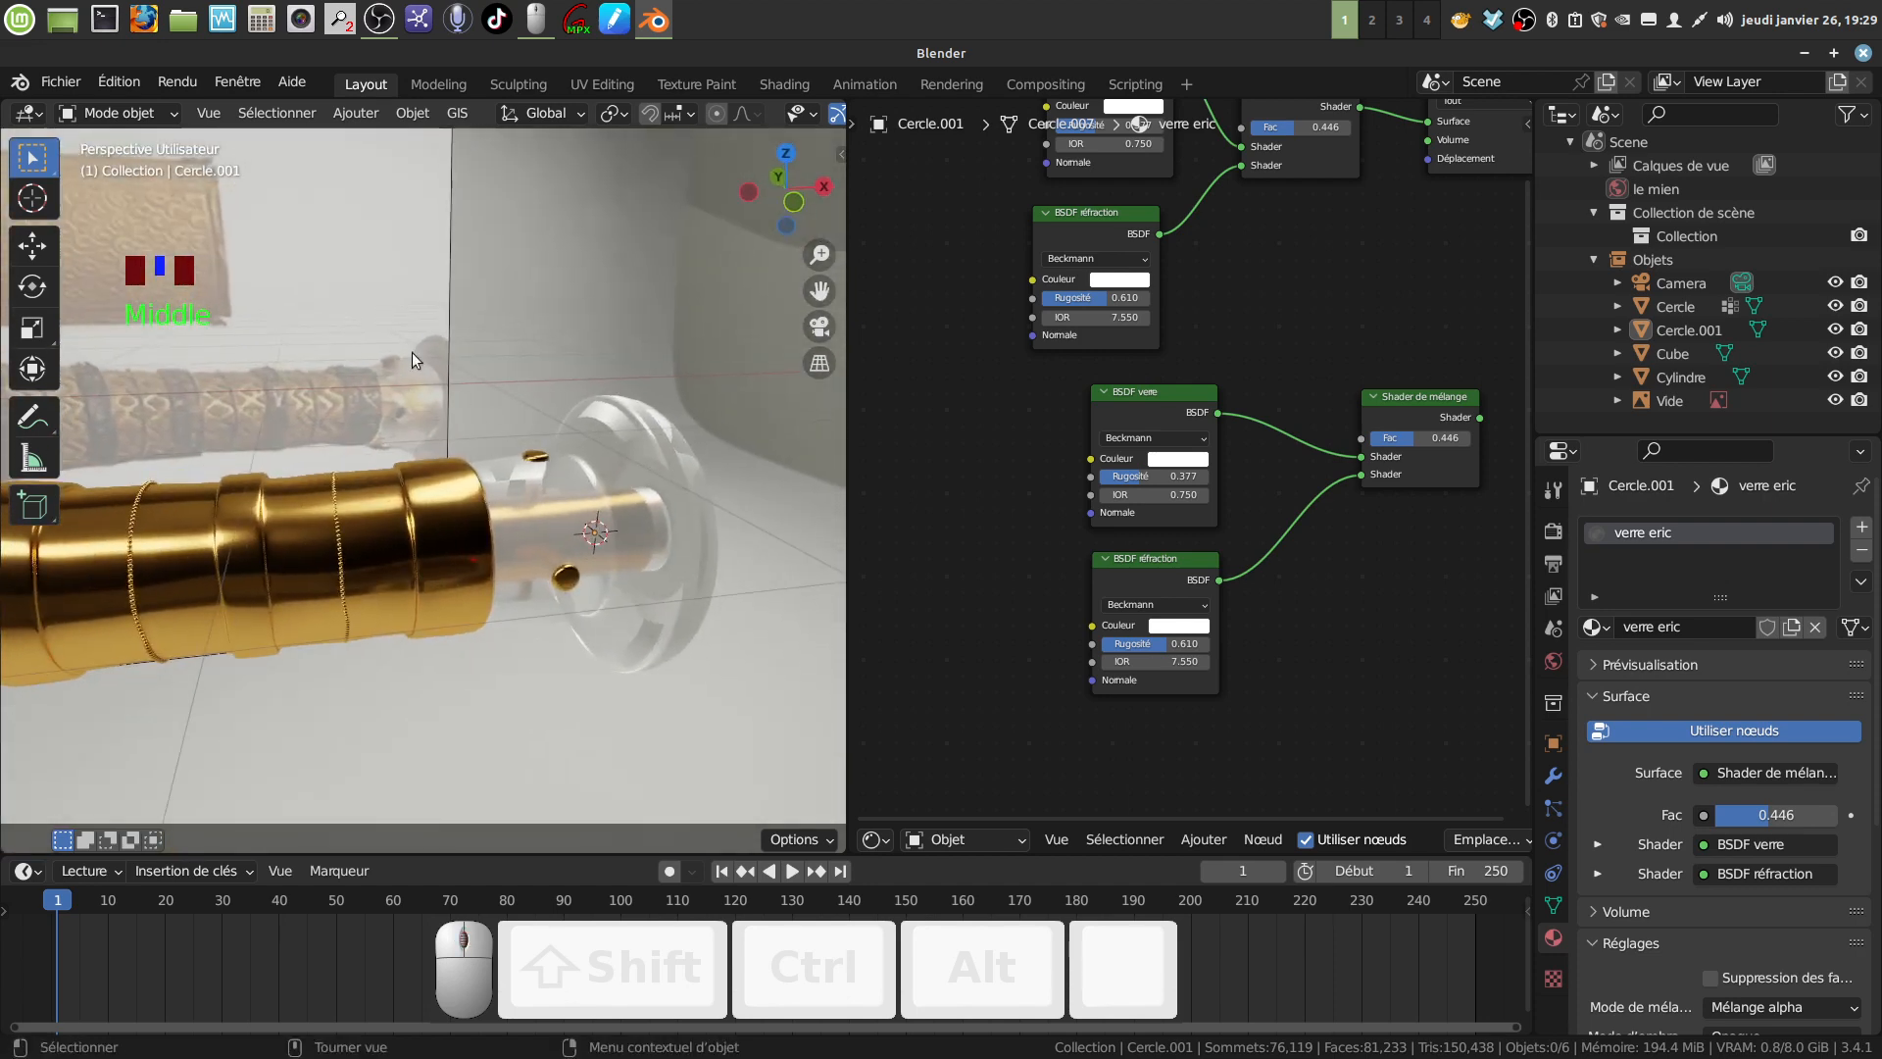
mouse_move(426, 411)
middle_down()
mouse_move(455, 428)
mouse_move(393, 398)
middle_up()
mouse_move(659, 550)
middle_down()
mouse_move(716, 559)
mouse_move(474, 527)
mouse_move(649, 577)
middle_up()
scroll(1257, 651, down, 2)
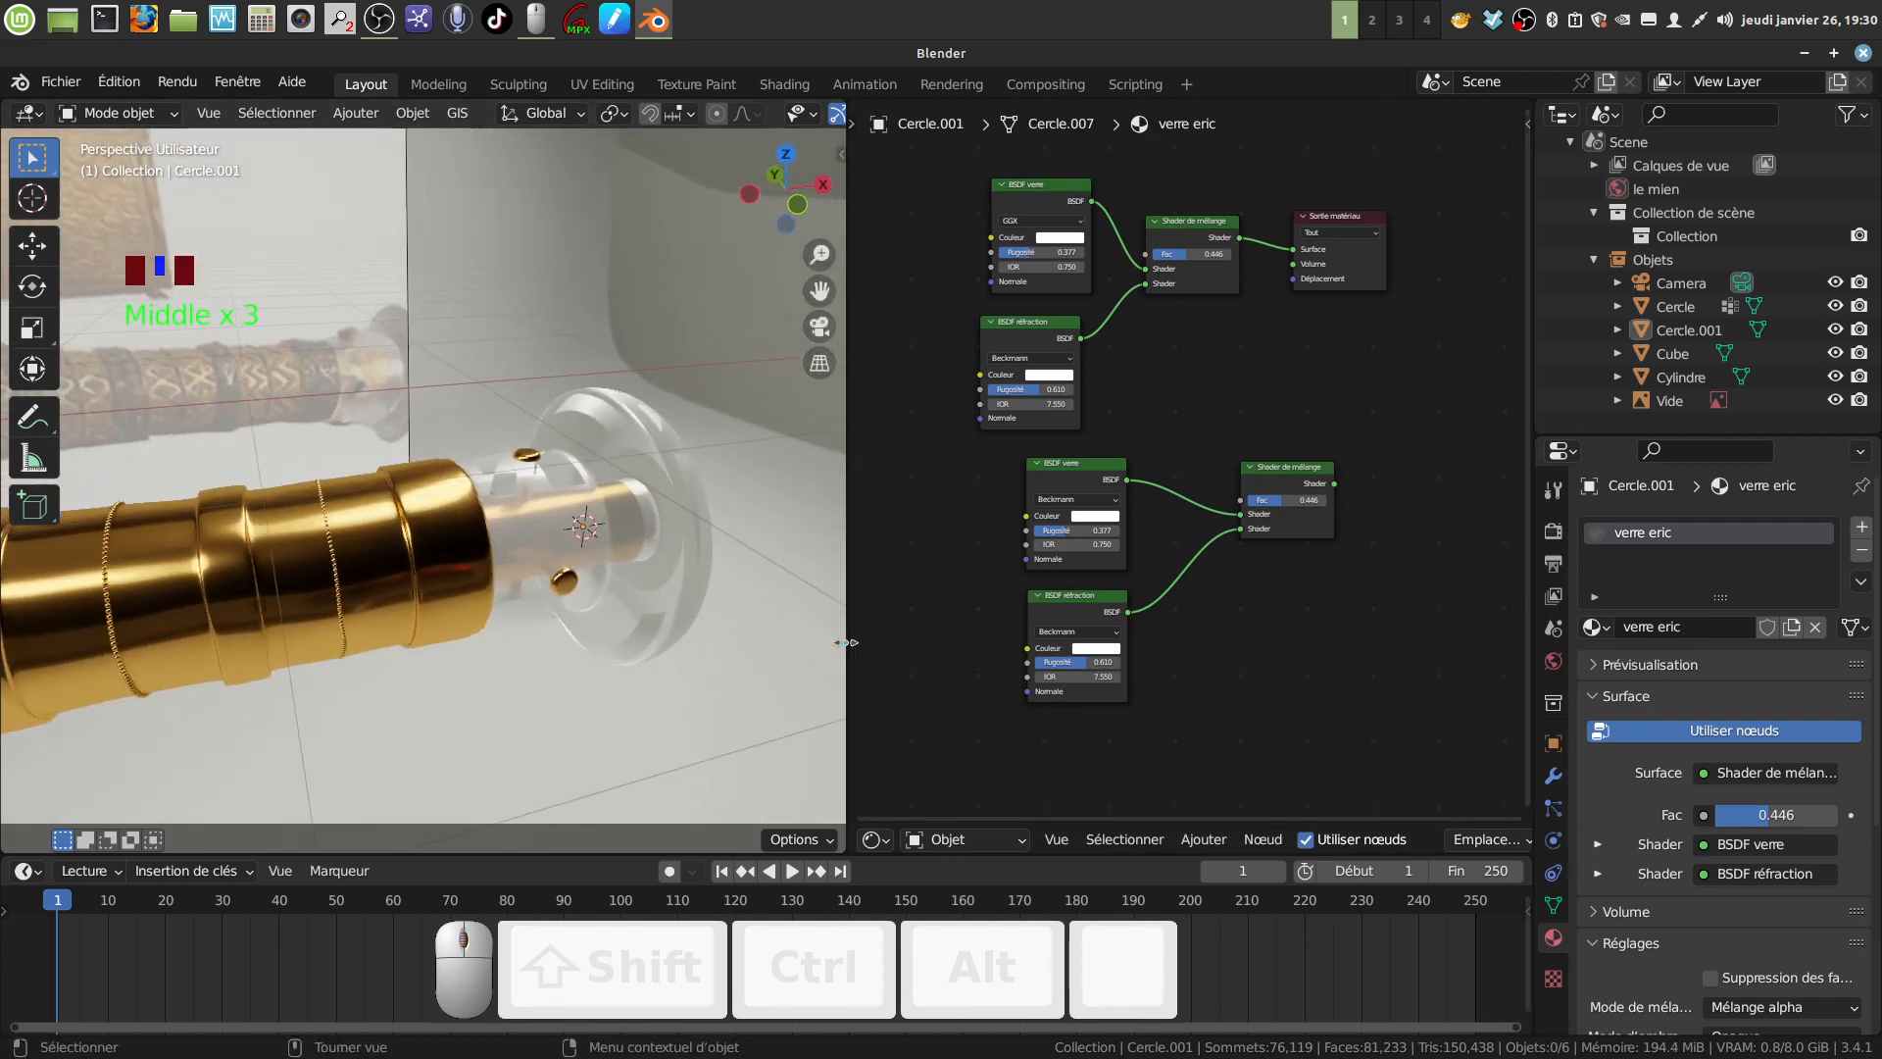
middle_drag(592, 592, 537, 577)
middle_drag(780, 643, 804, 663)
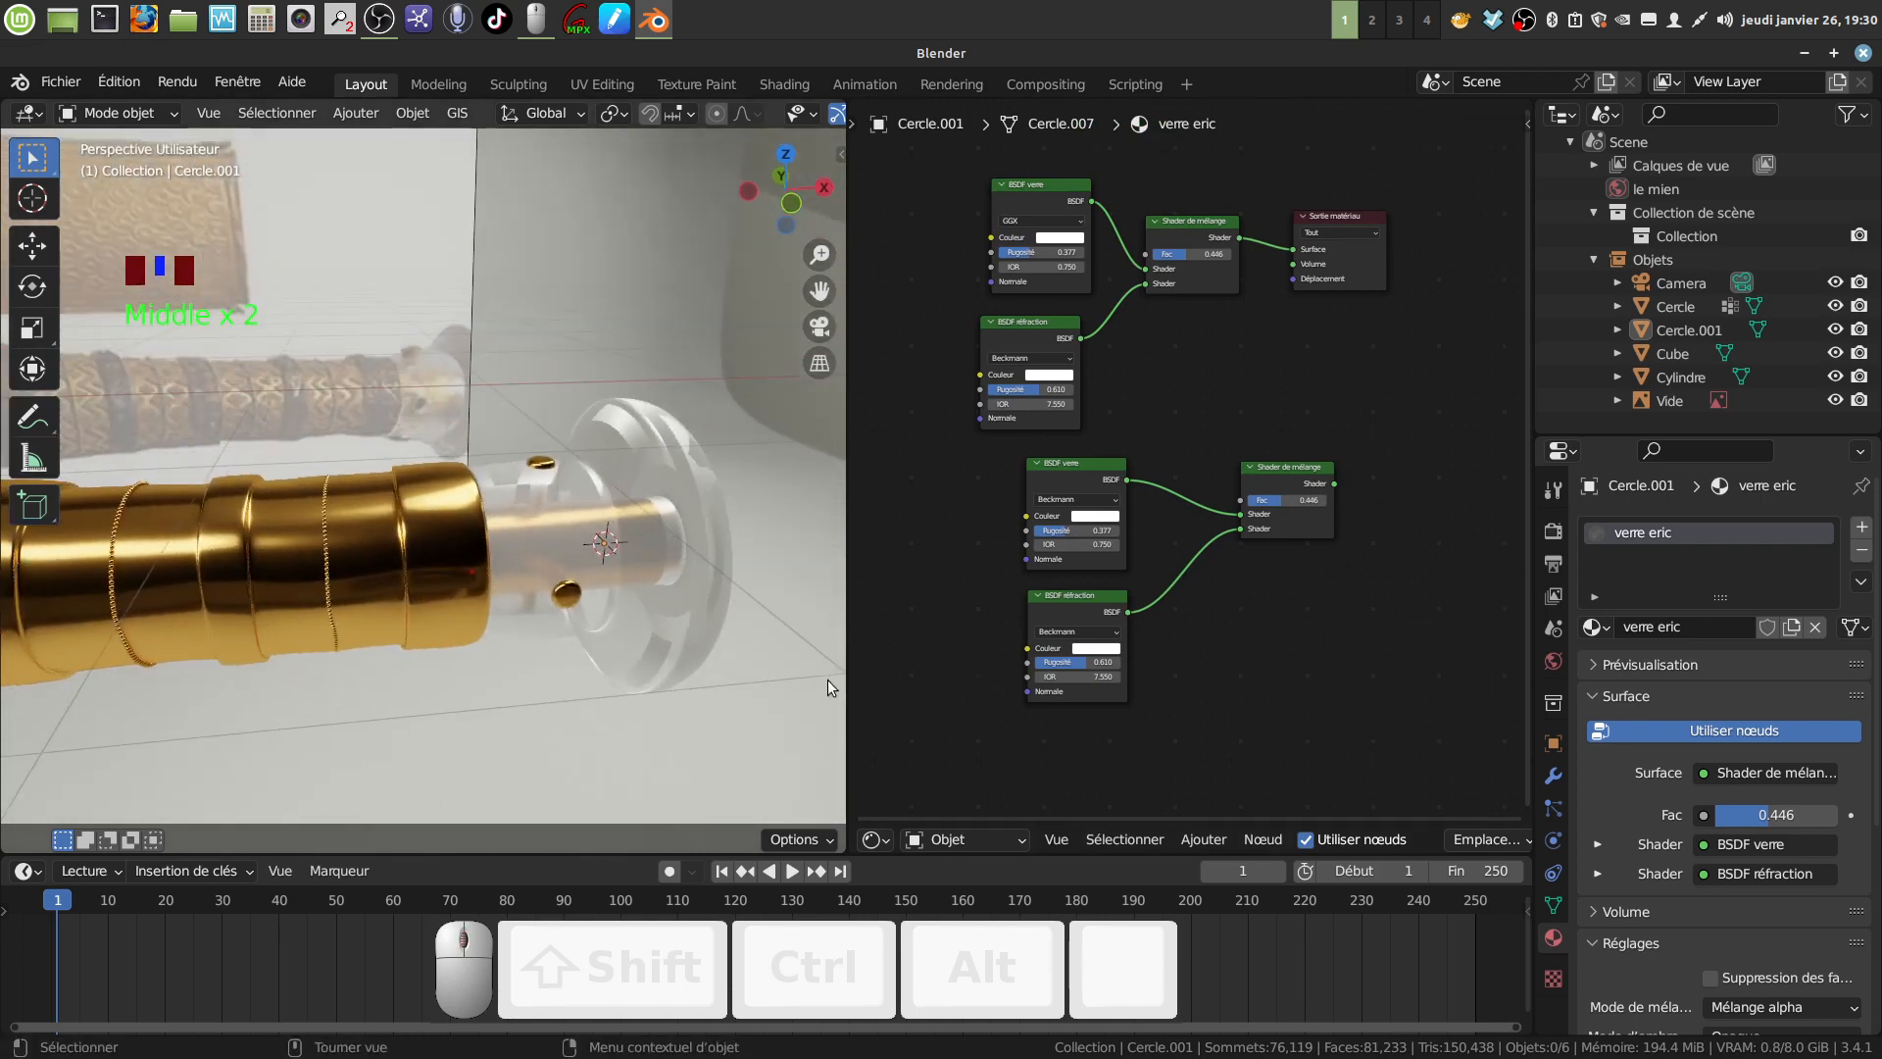
right_click(841, 674)
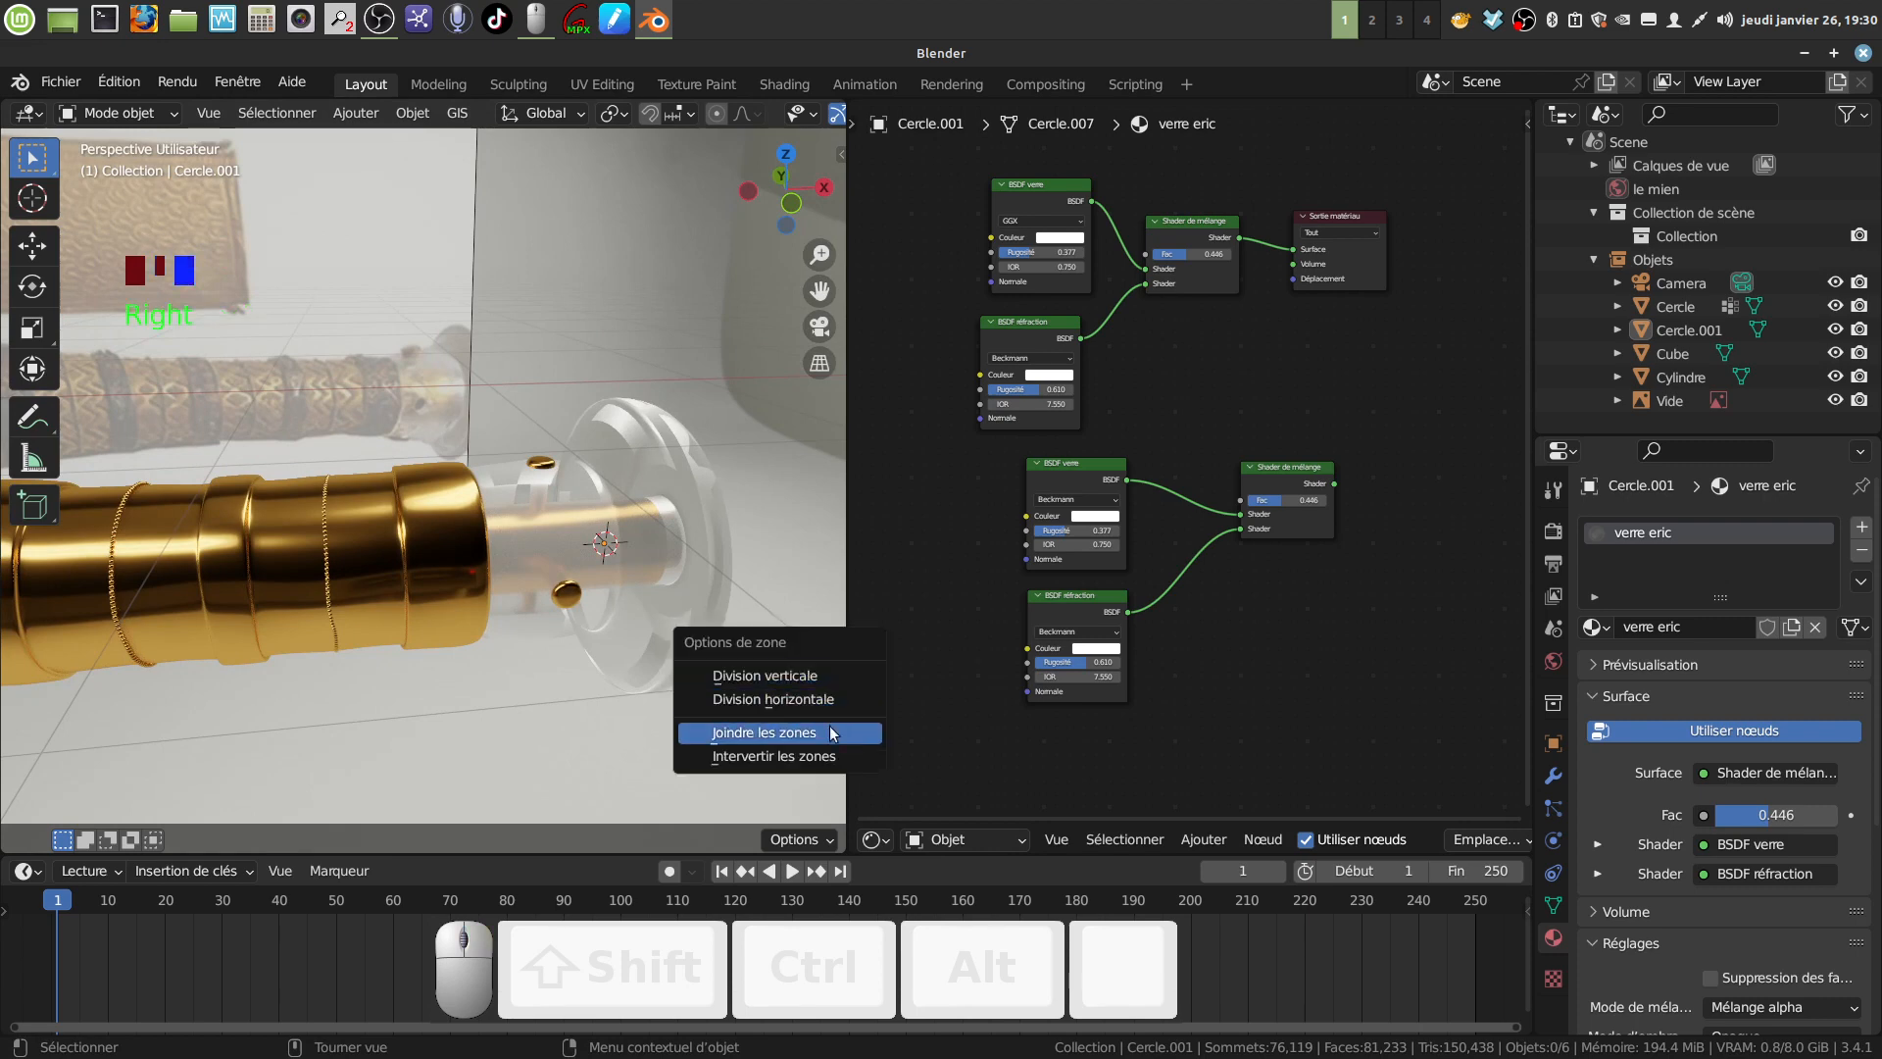
click(785, 732)
click(1007, 669)
Select the golden handle object Cercle and switch the viewport to solid shading.
scroll(1006, 669, down, 4)
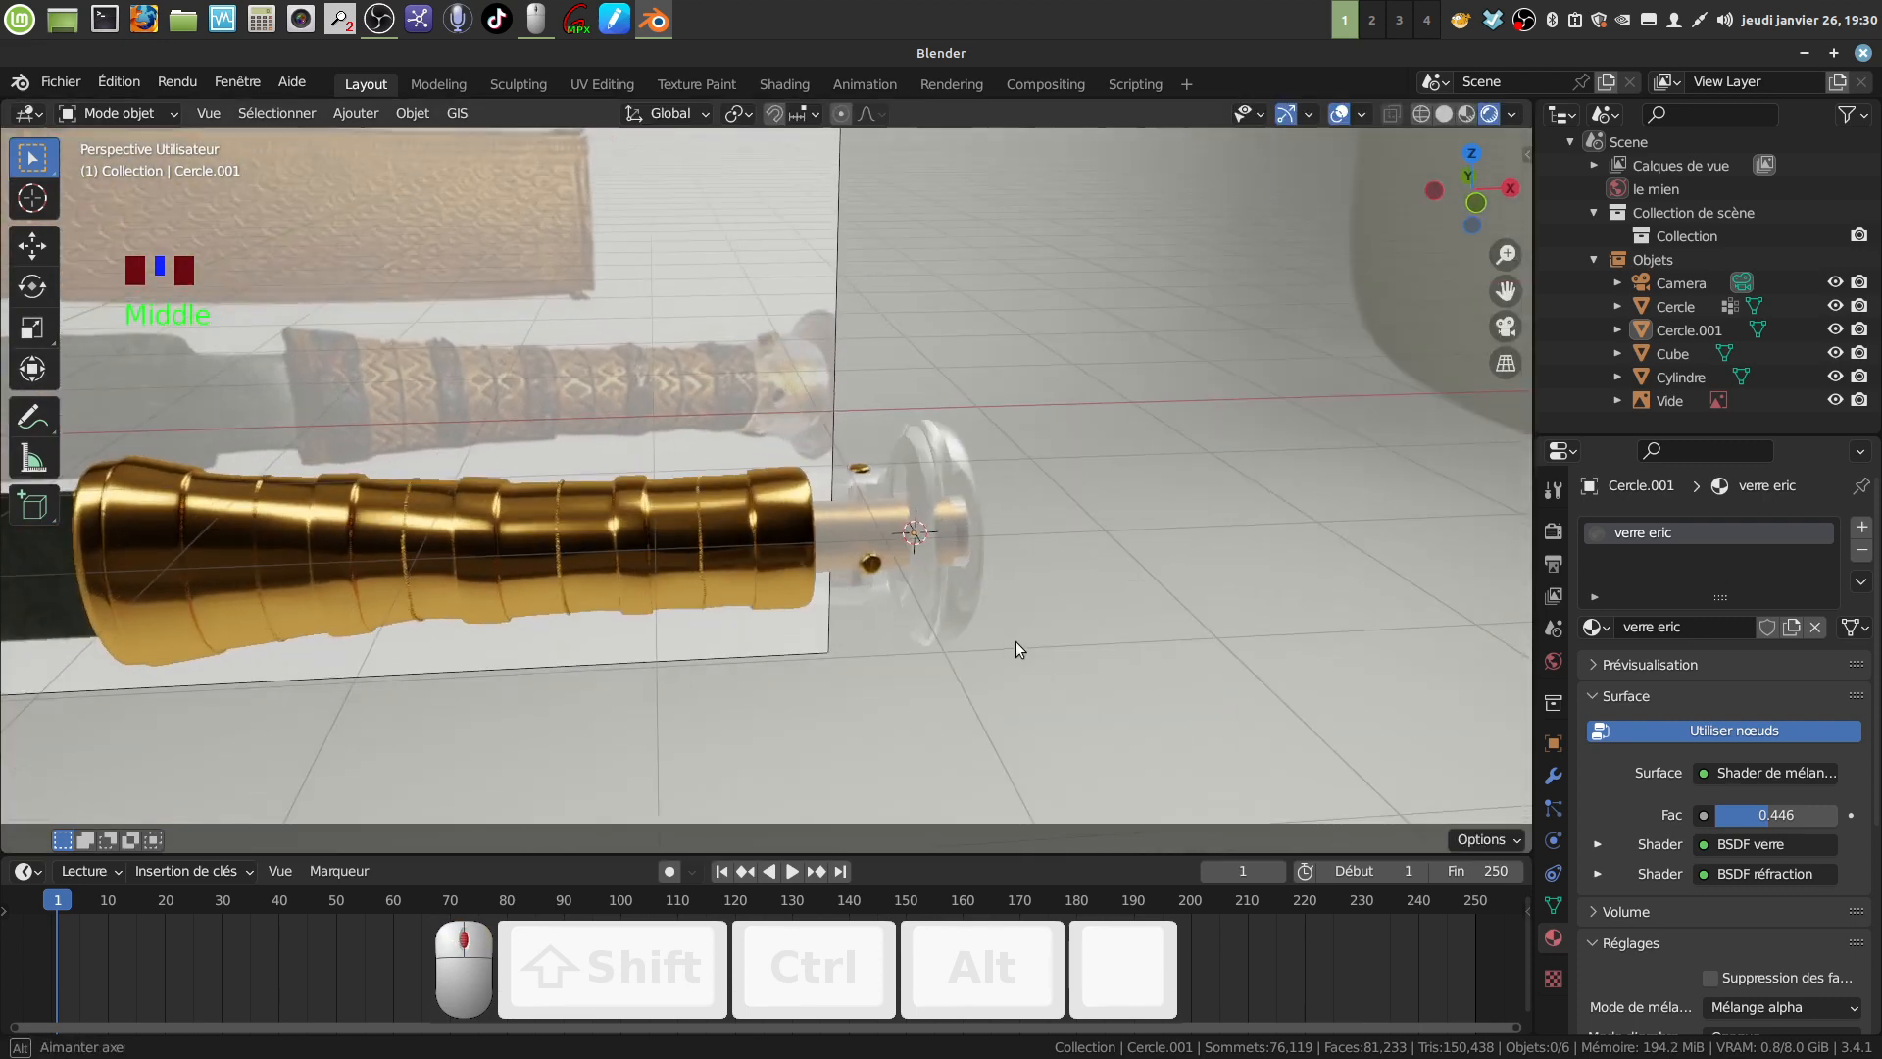
middle_drag(1015, 642, 1014, 580)
scroll(1162, 529, up, 2)
scroll(1015, 581, up, 2)
middle_drag(886, 592, 720, 513)
click(720, 513)
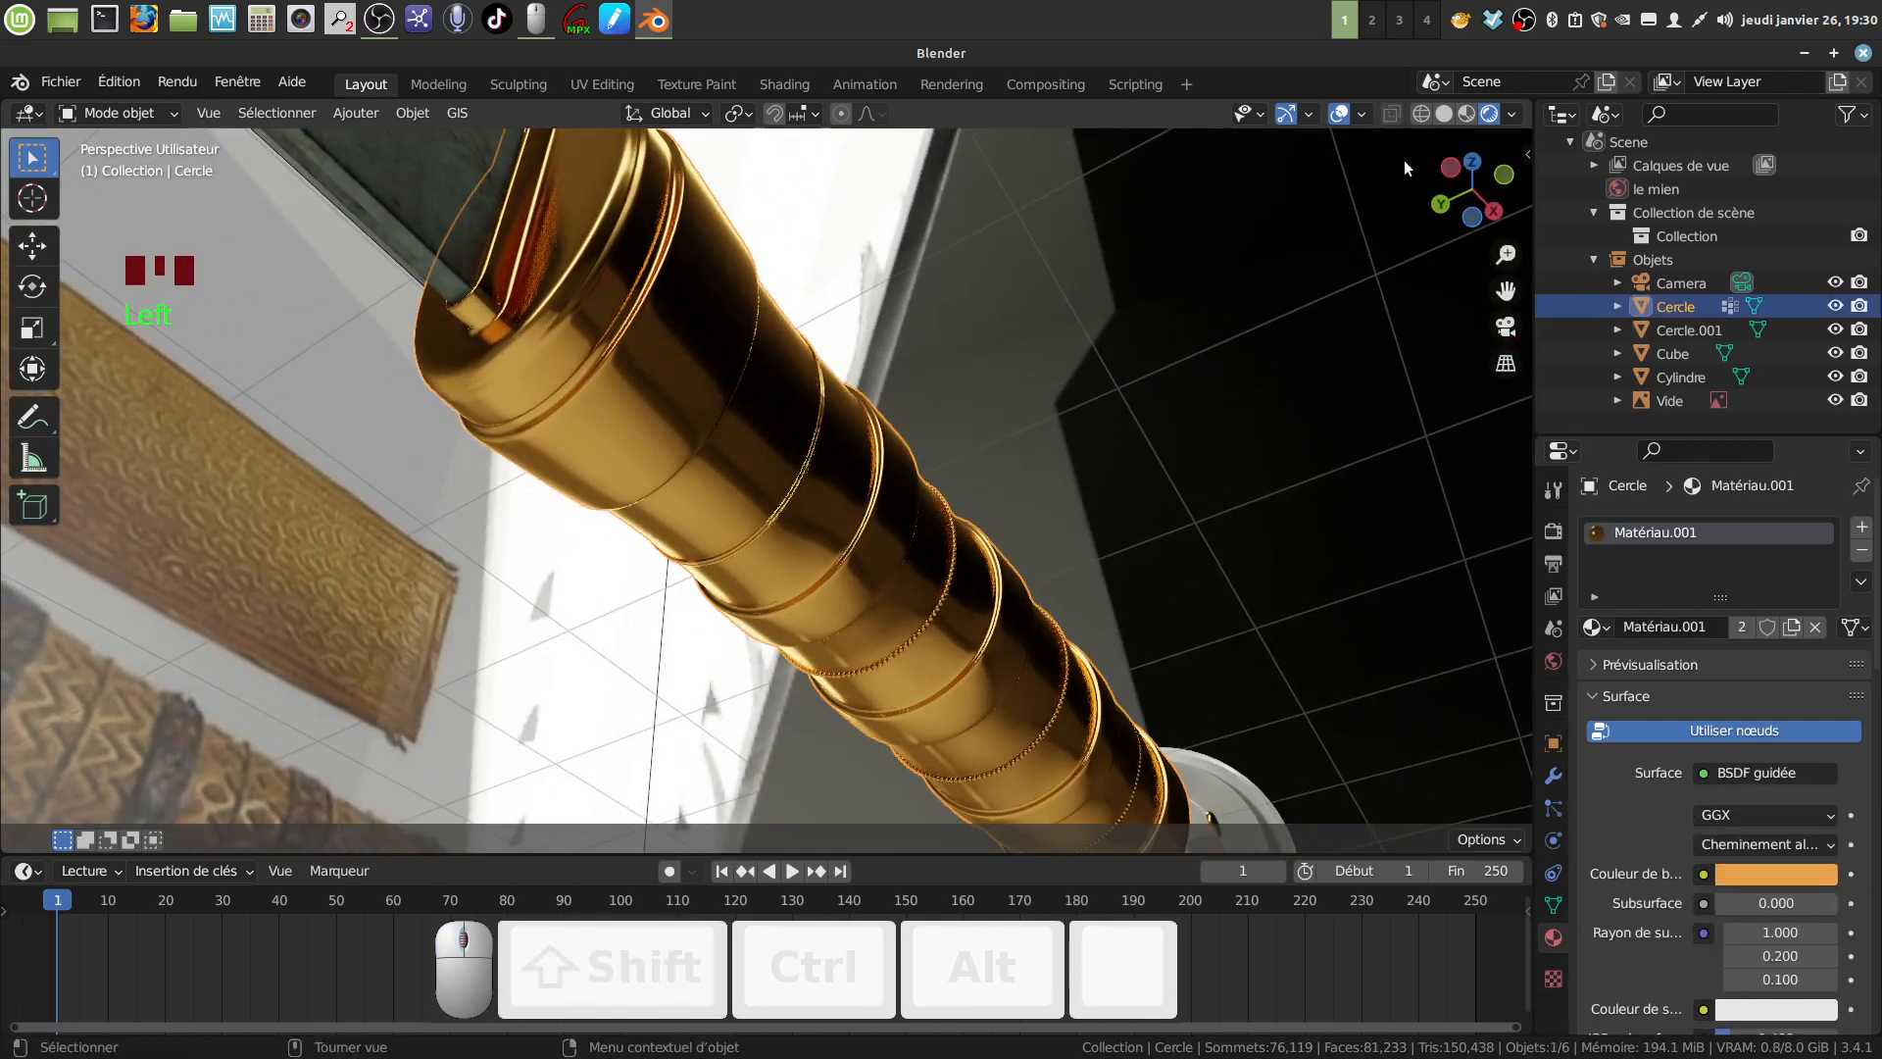
click(1442, 114)
In Edit Mode with edge selection, mark a lengthwise edge loop along the handle as a seam.
mouse_move(709, 445)
middle_down()
mouse_move(731, 462)
mouse_move(794, 450)
mouse_move(844, 618)
mouse_move(785, 622)
mouse_move(782, 588)
middle_up()
key(Tab)
scroll(778, 454, up, 4)
key(a)
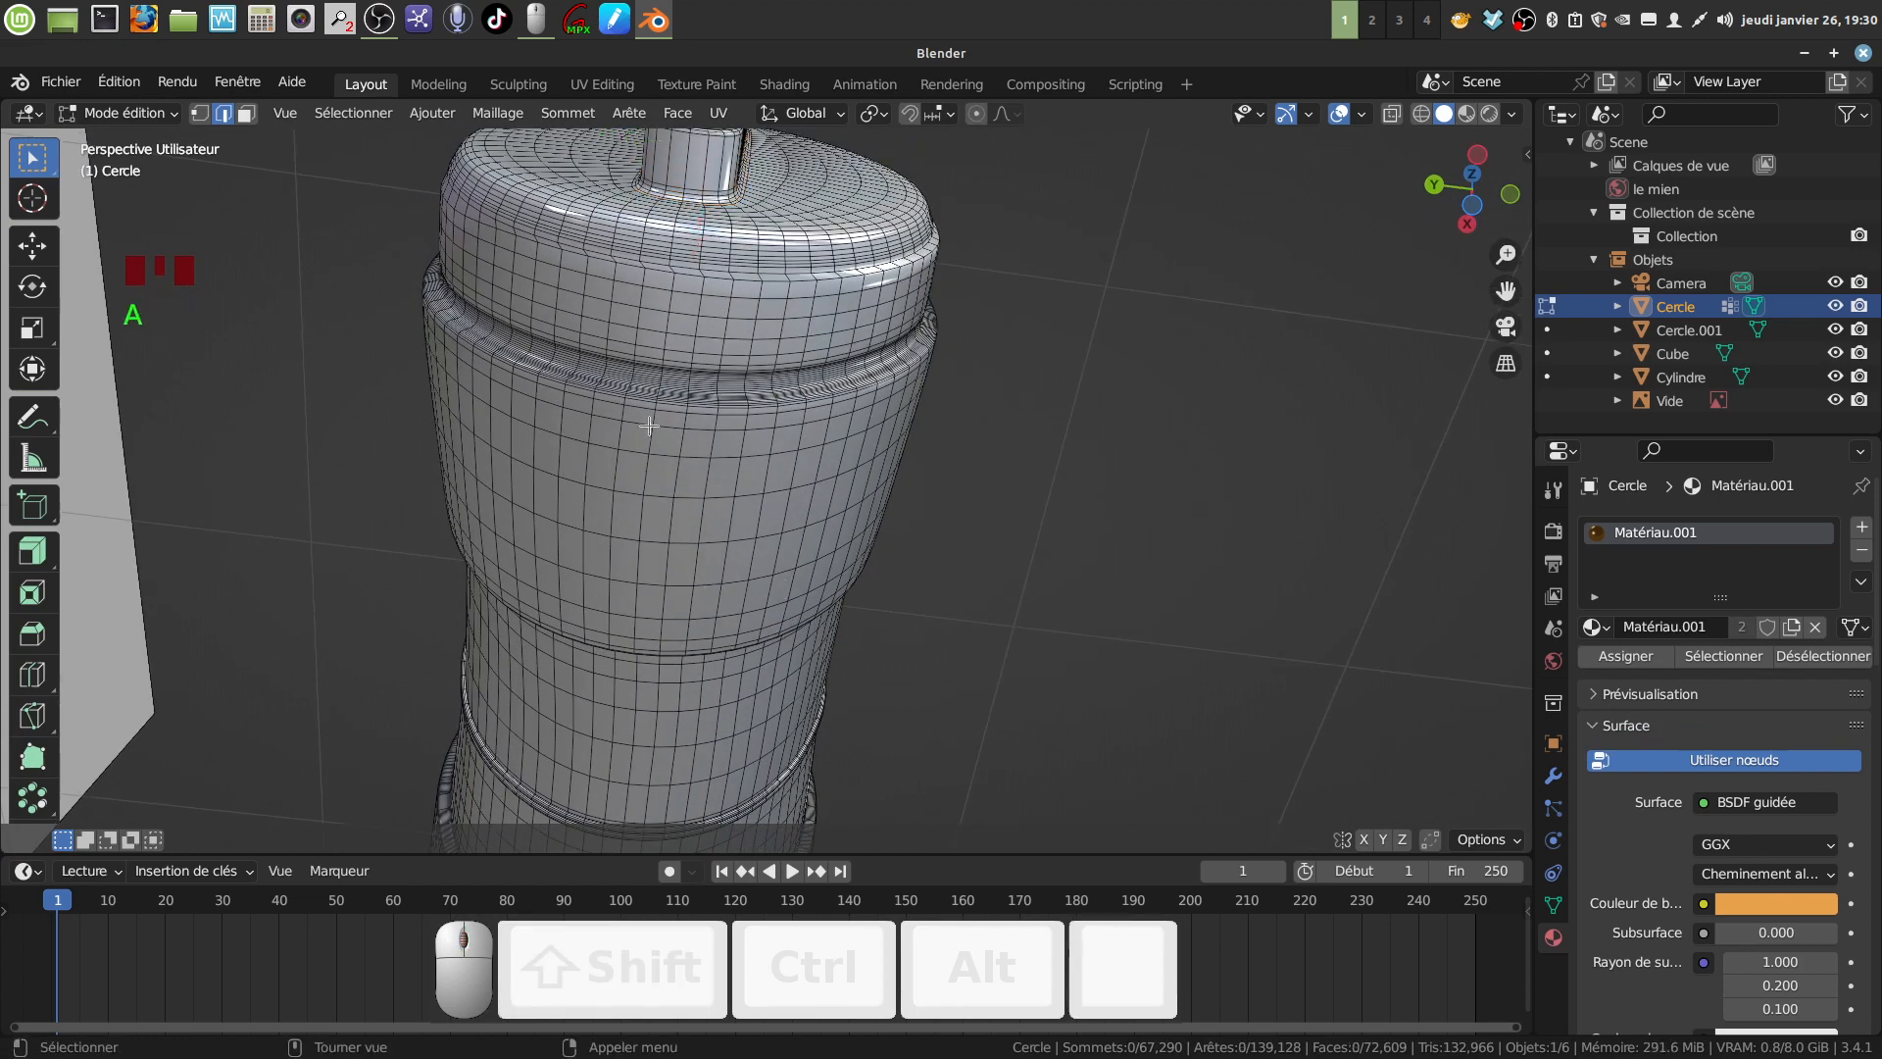
click(227, 113)
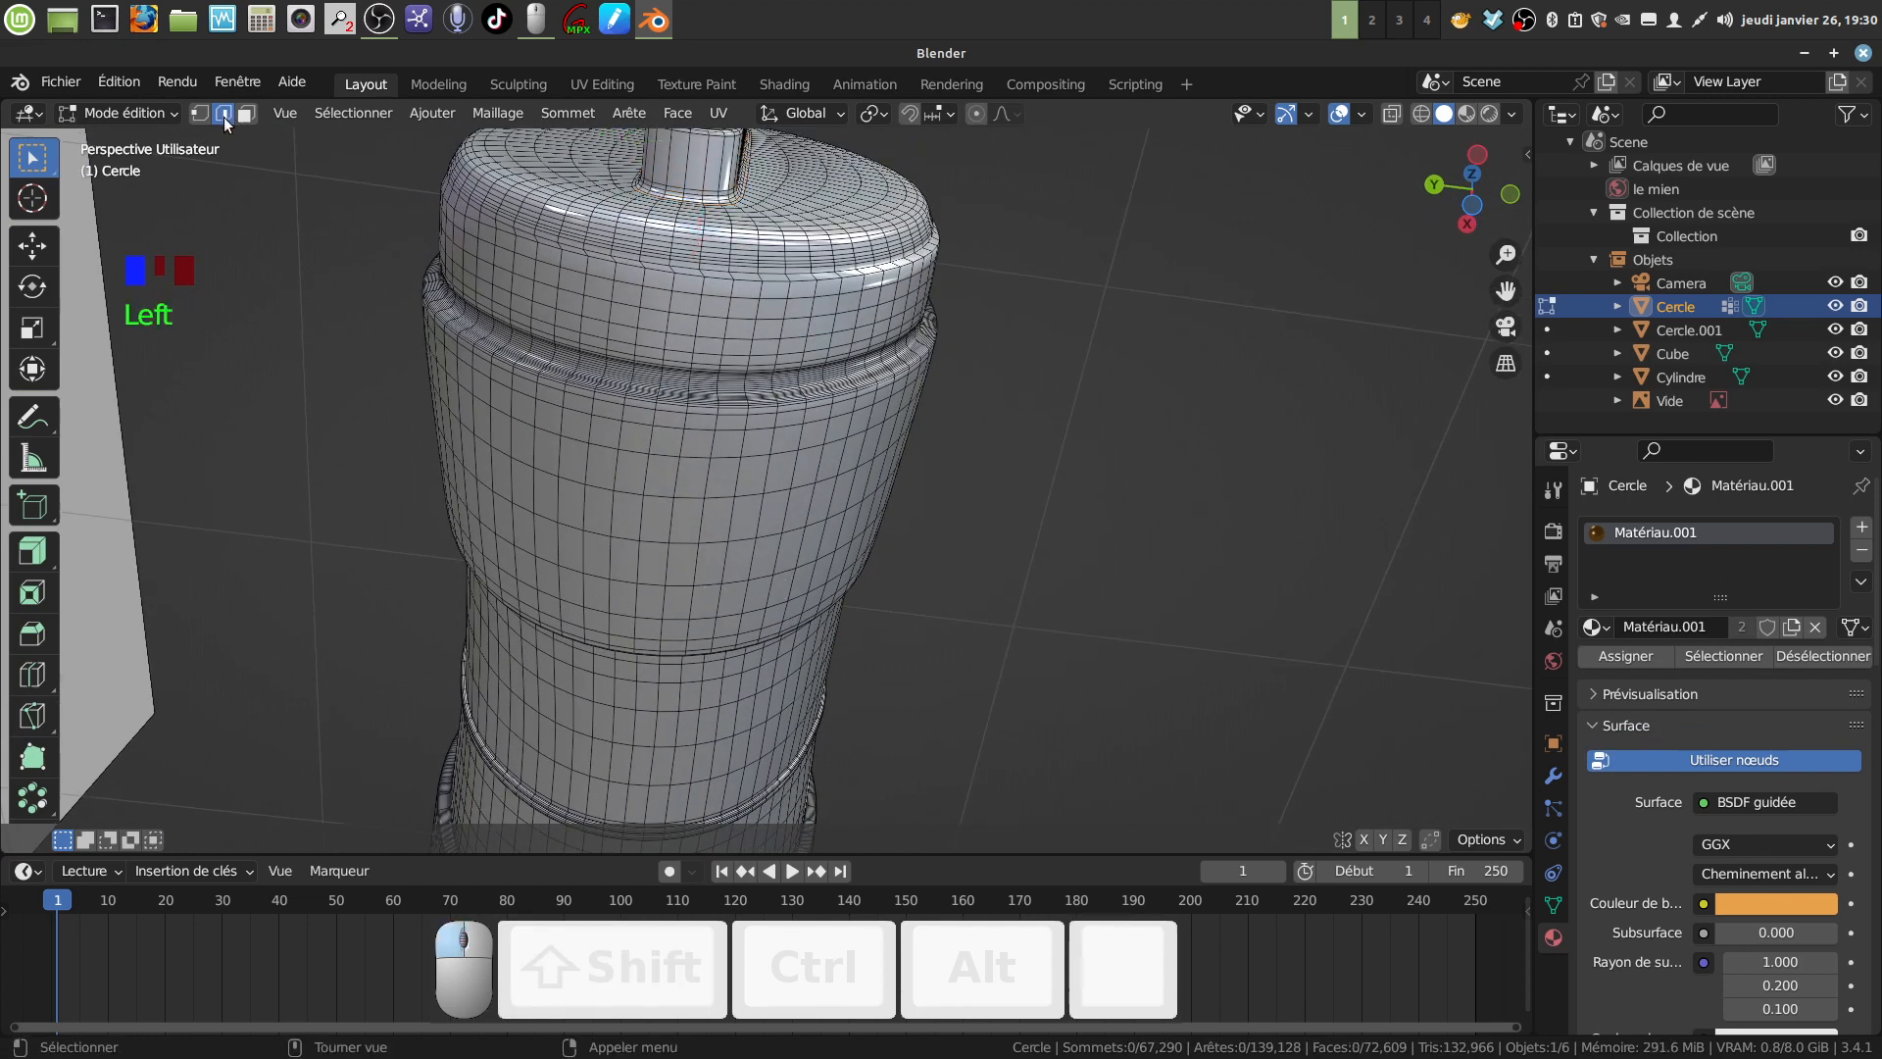
alt+click(676, 480)
middle_drag(676, 481, 706, 253)
middle_drag(807, 365, 436, 318)
right_click(1095, 282)
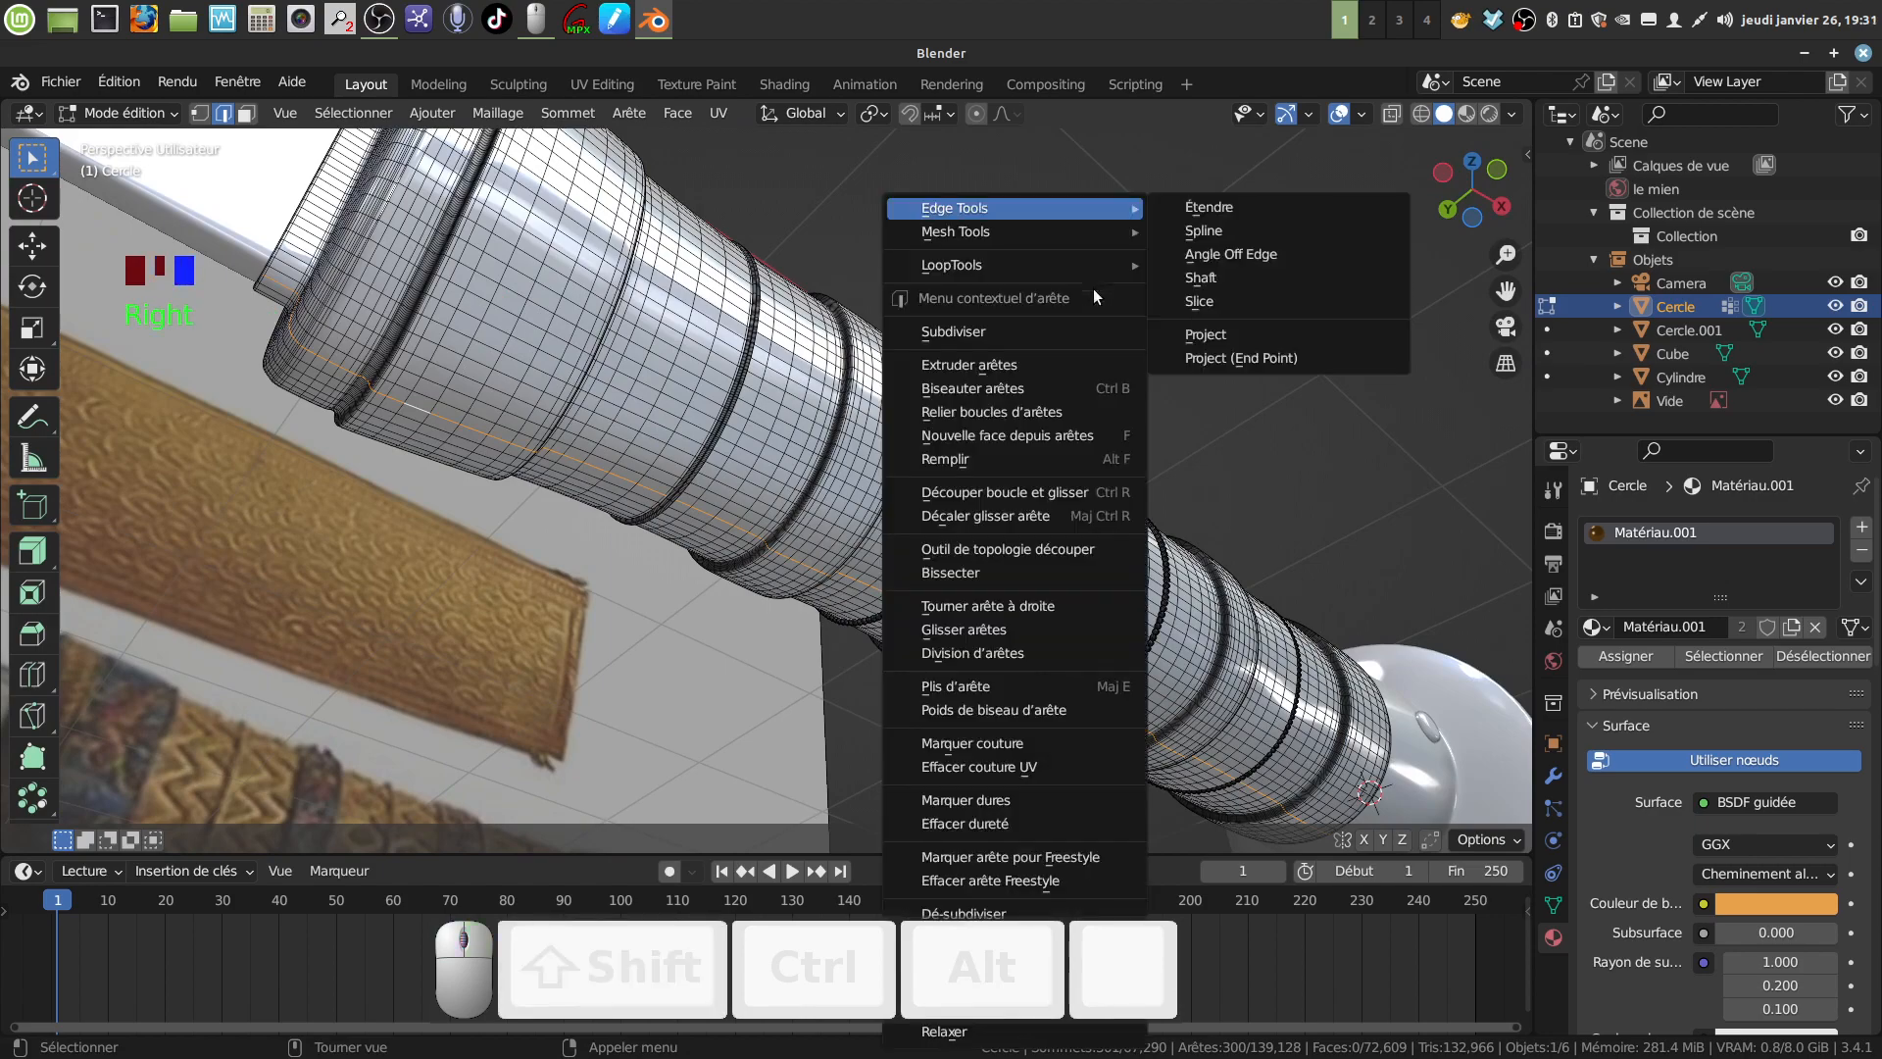
click(1076, 743)
Using face selection, select a face loop around the handle's wide end band and grow the selection three times.
middle_drag(977, 613, 467, 154)
scroll(882, 637, down, 4)
scroll(742, 613, up, 5)
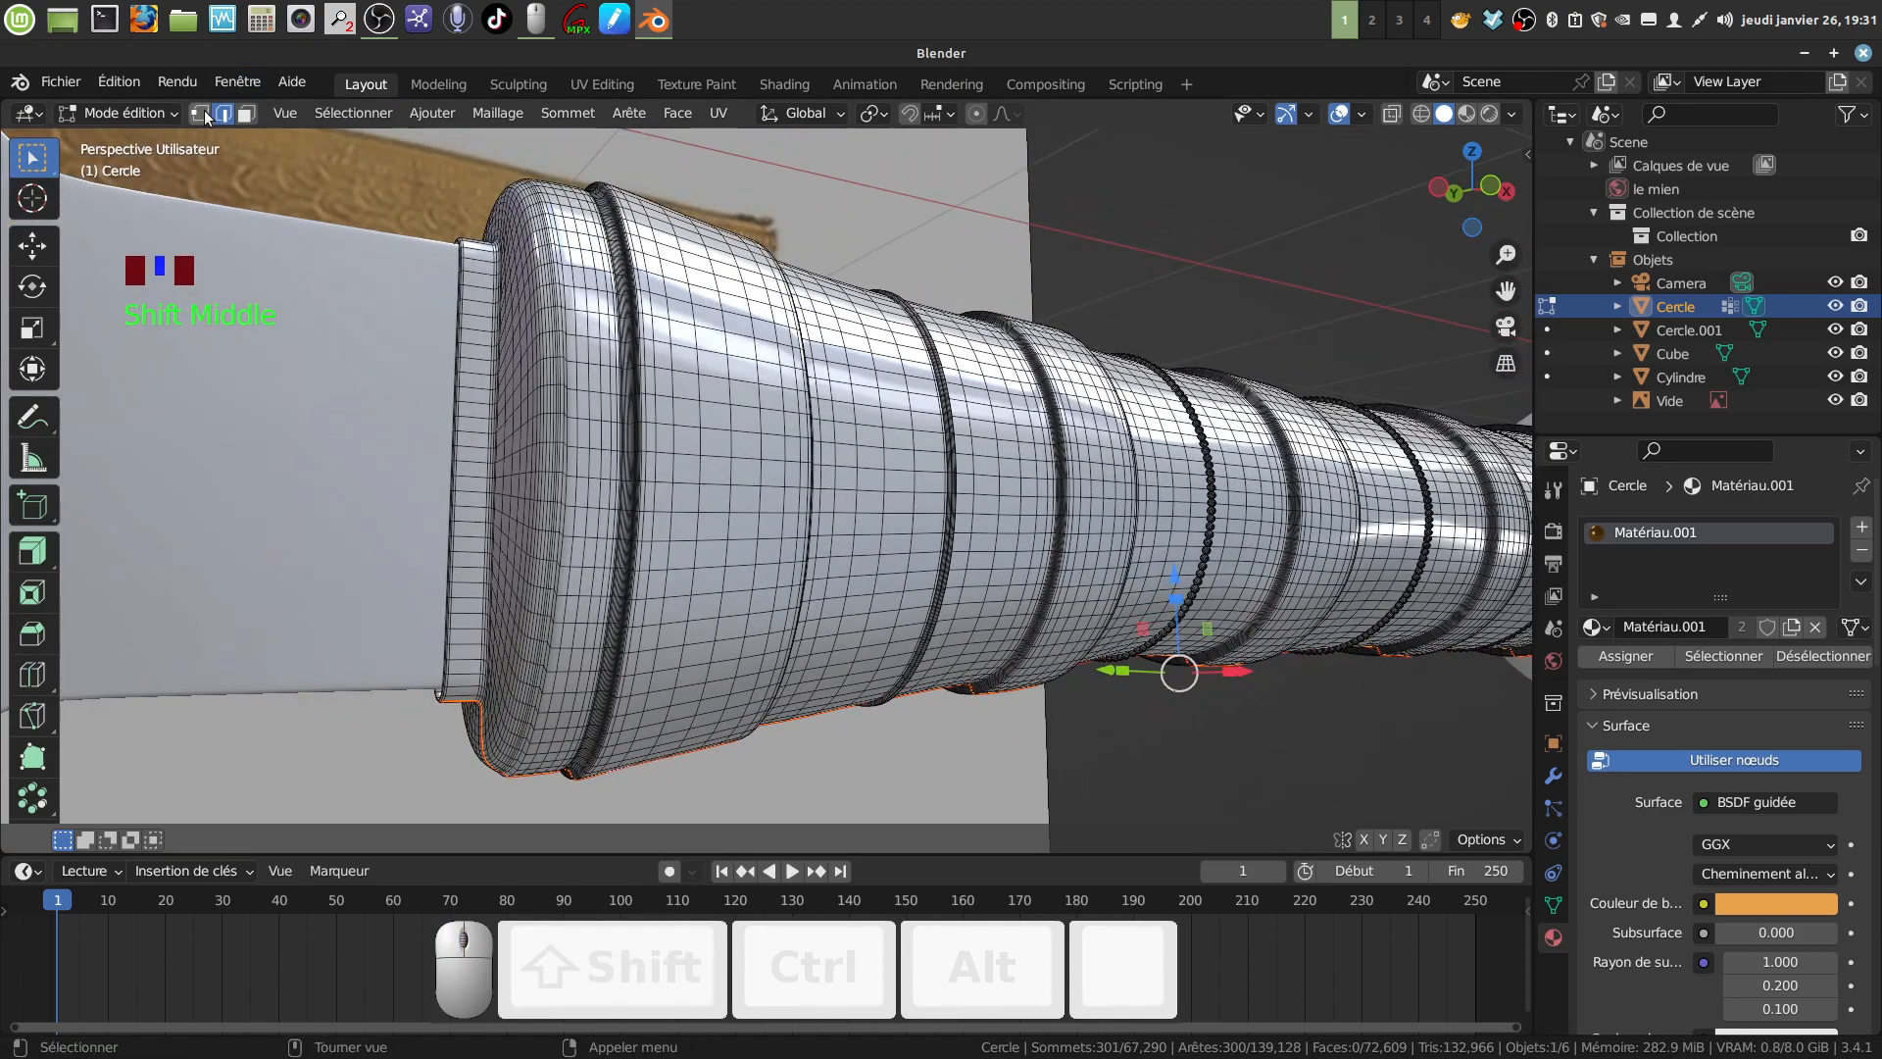
click(245, 114)
scroll(627, 490, up, 3)
mouse_move(627, 490)
shift+middle_down()
mouse_move(653, 517)
mouse_move(591, 497)
shift+middle_up()
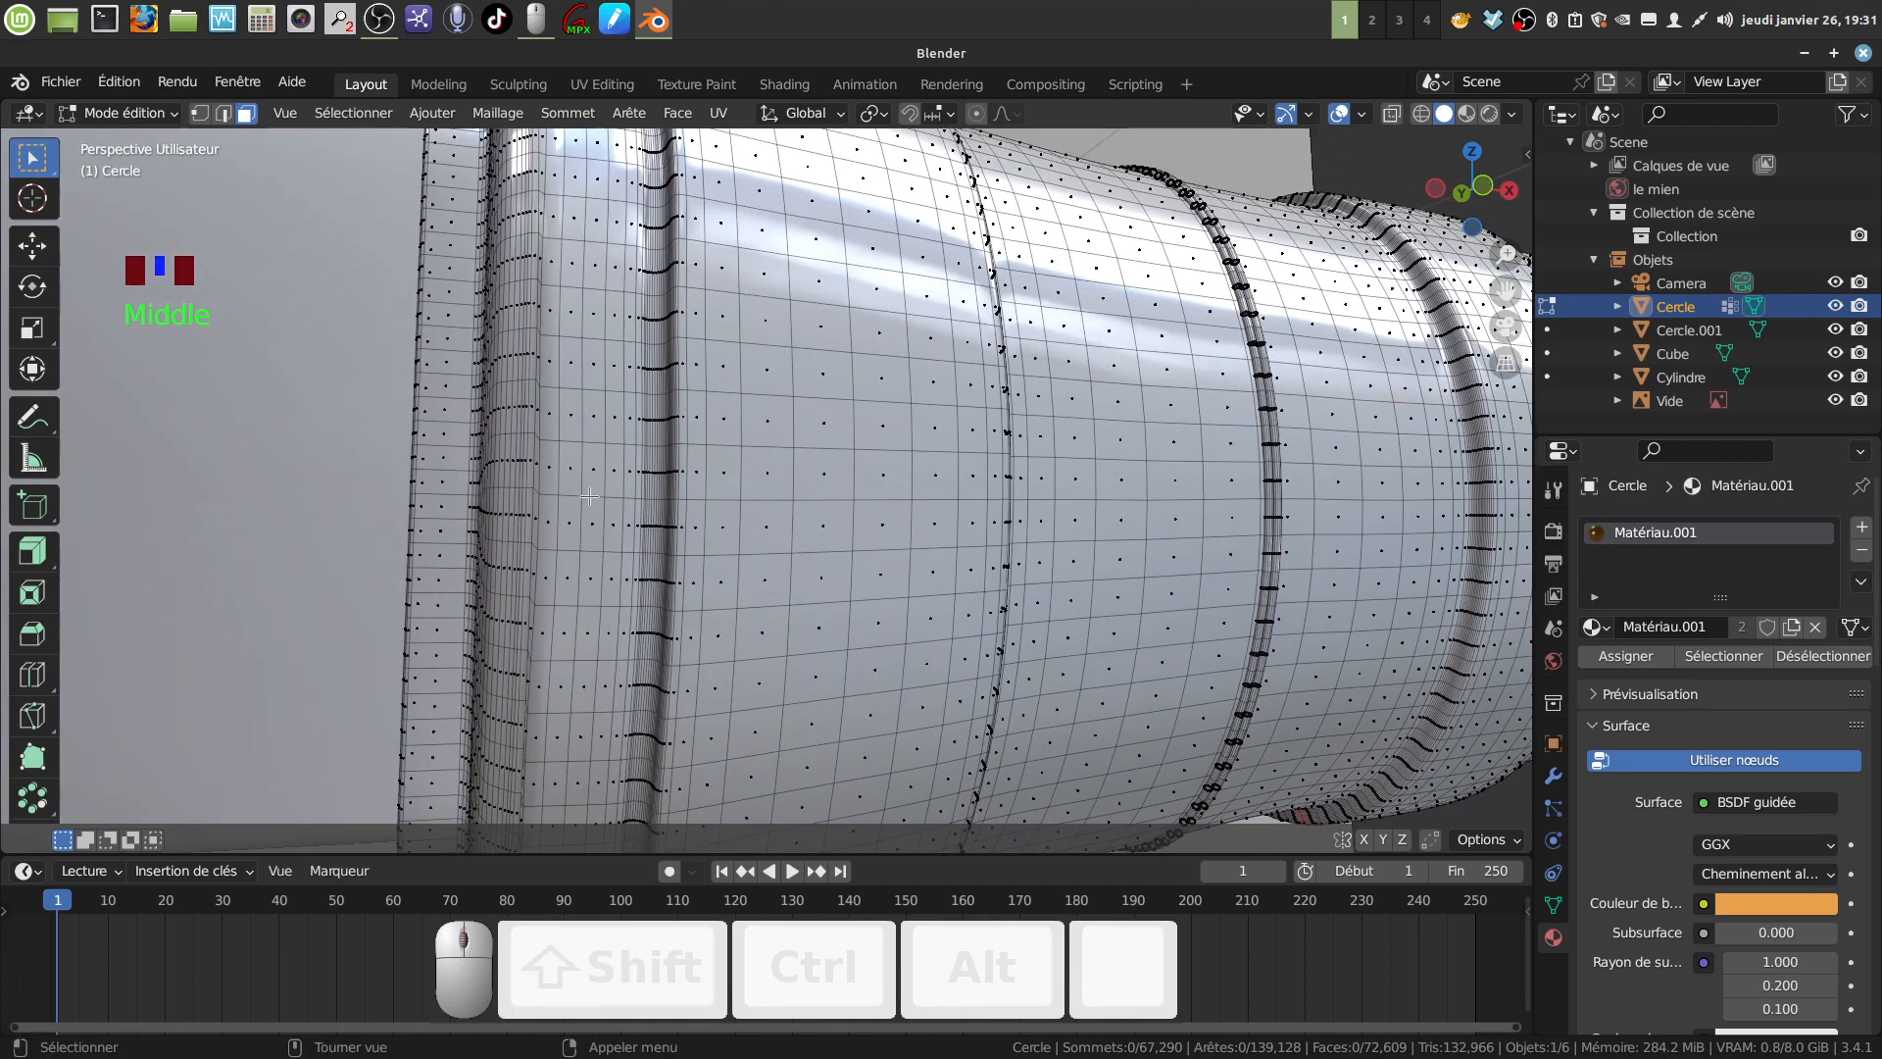
alt+click(590, 497)
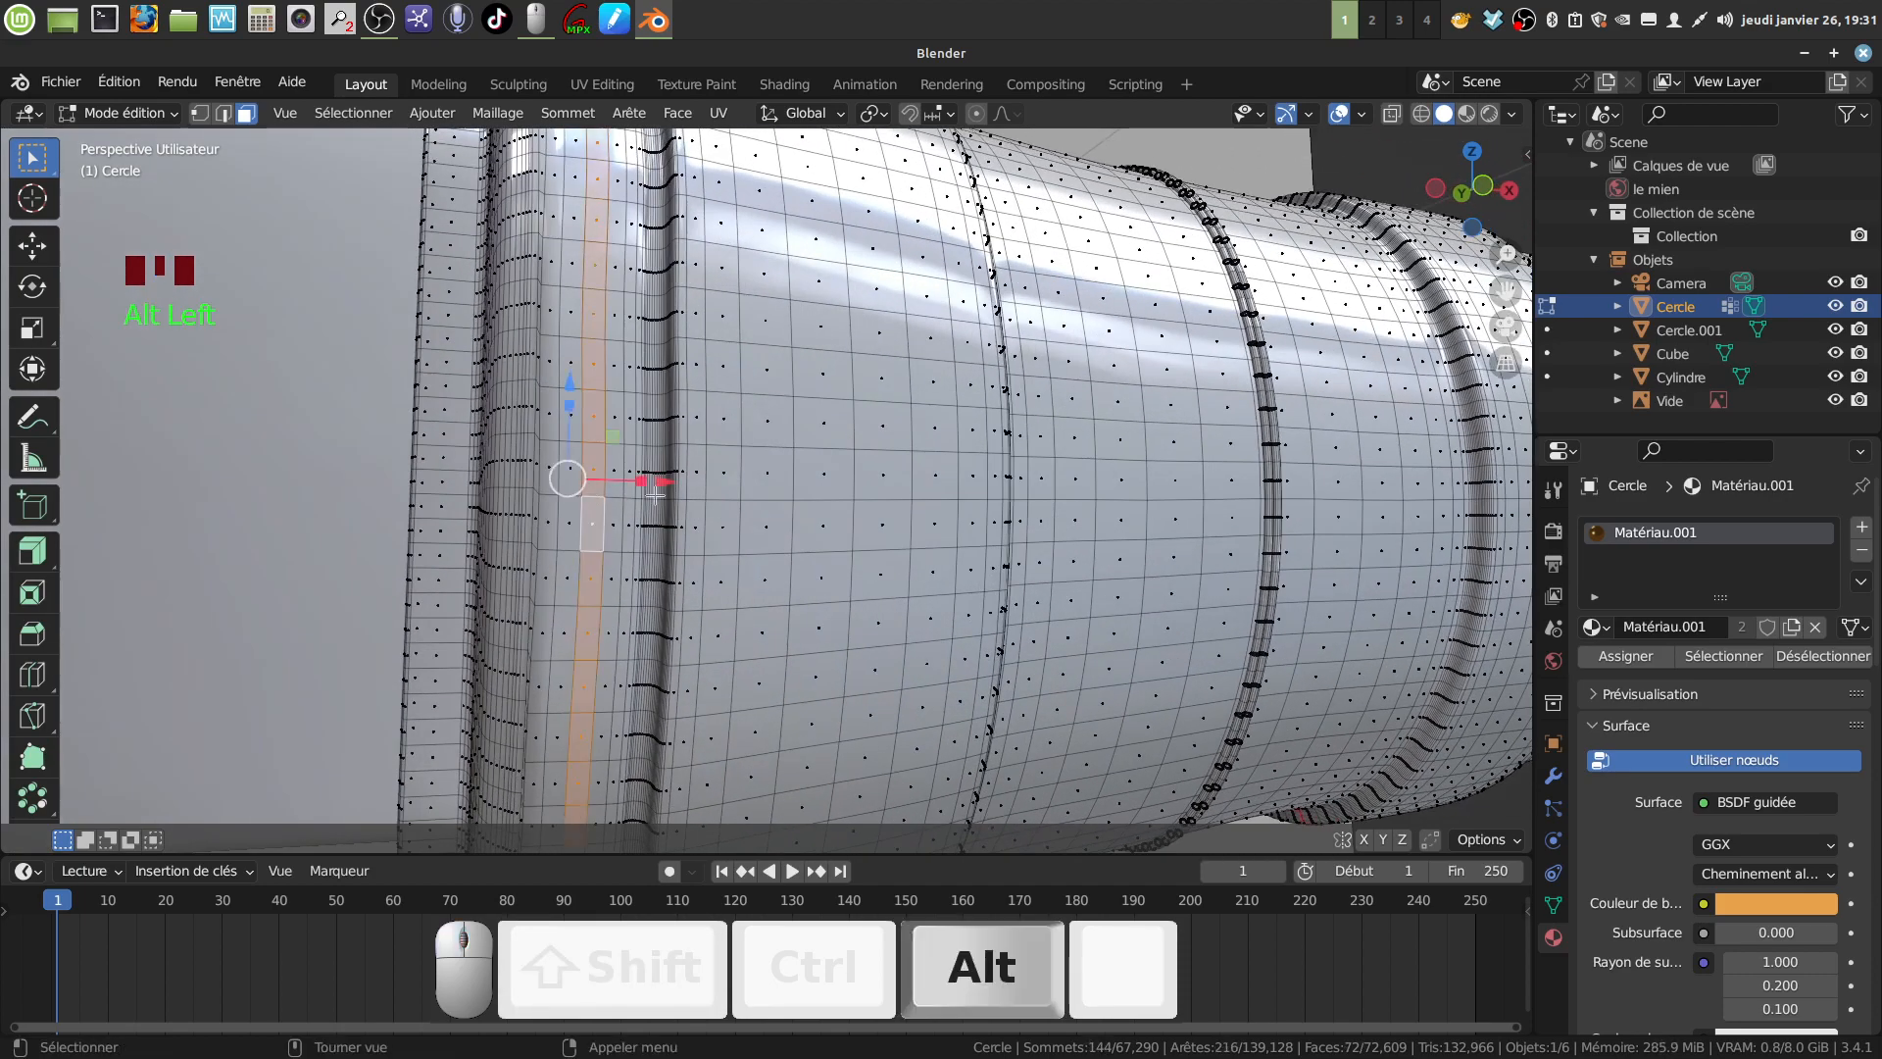
key(ctrl+KP_Add)
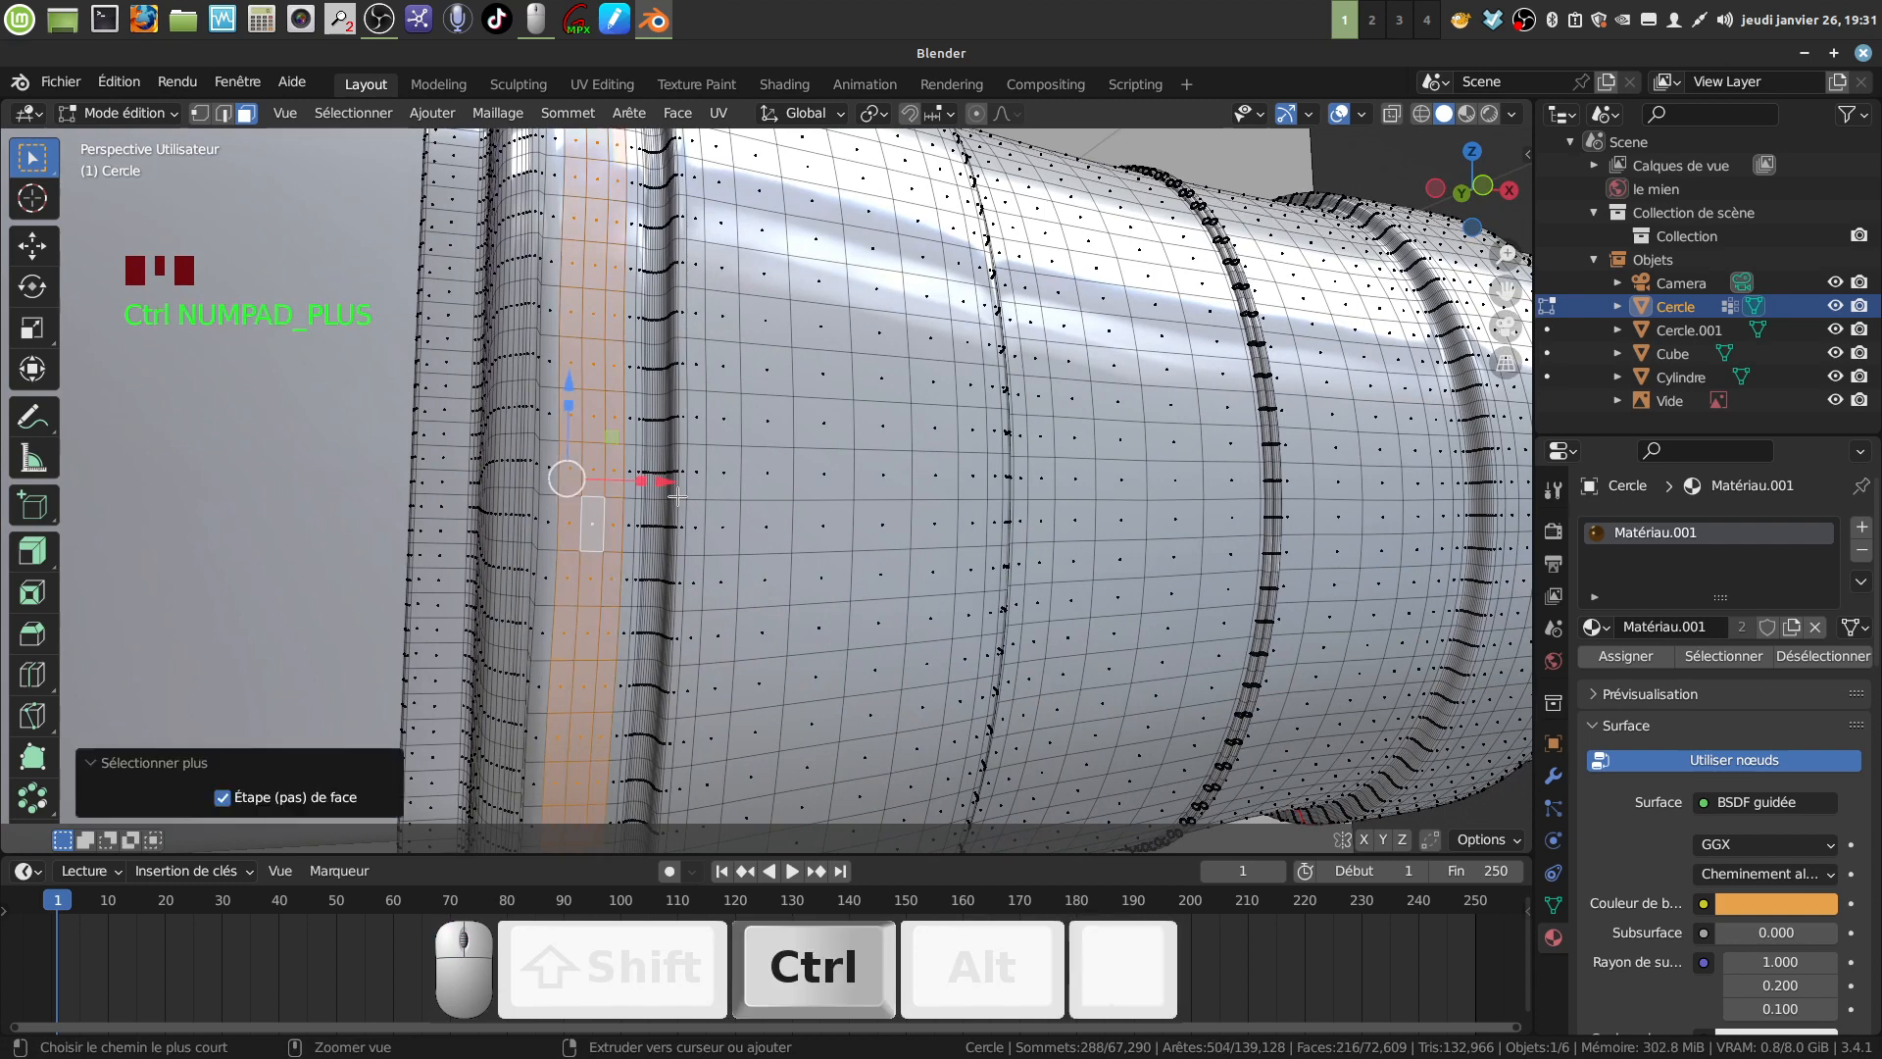
key(ctrl+KP_Add)
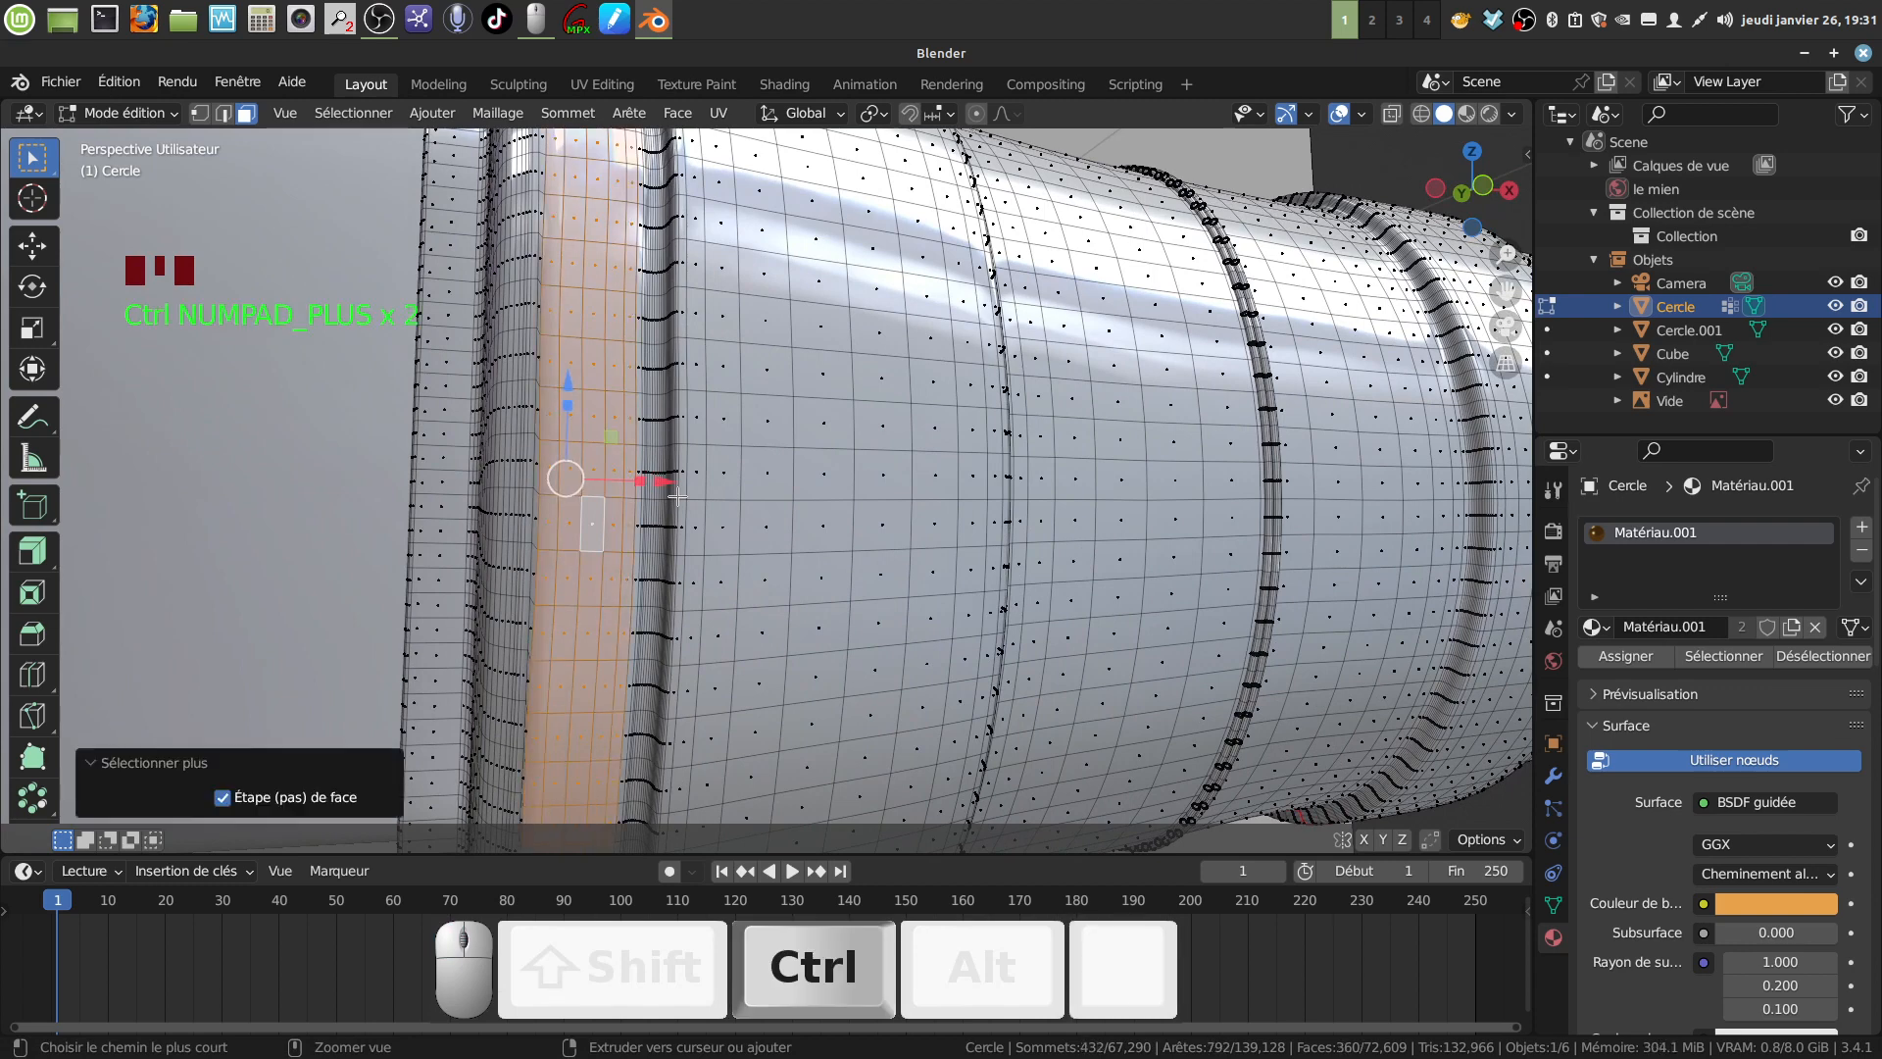
key(ctrl+KP_Add)
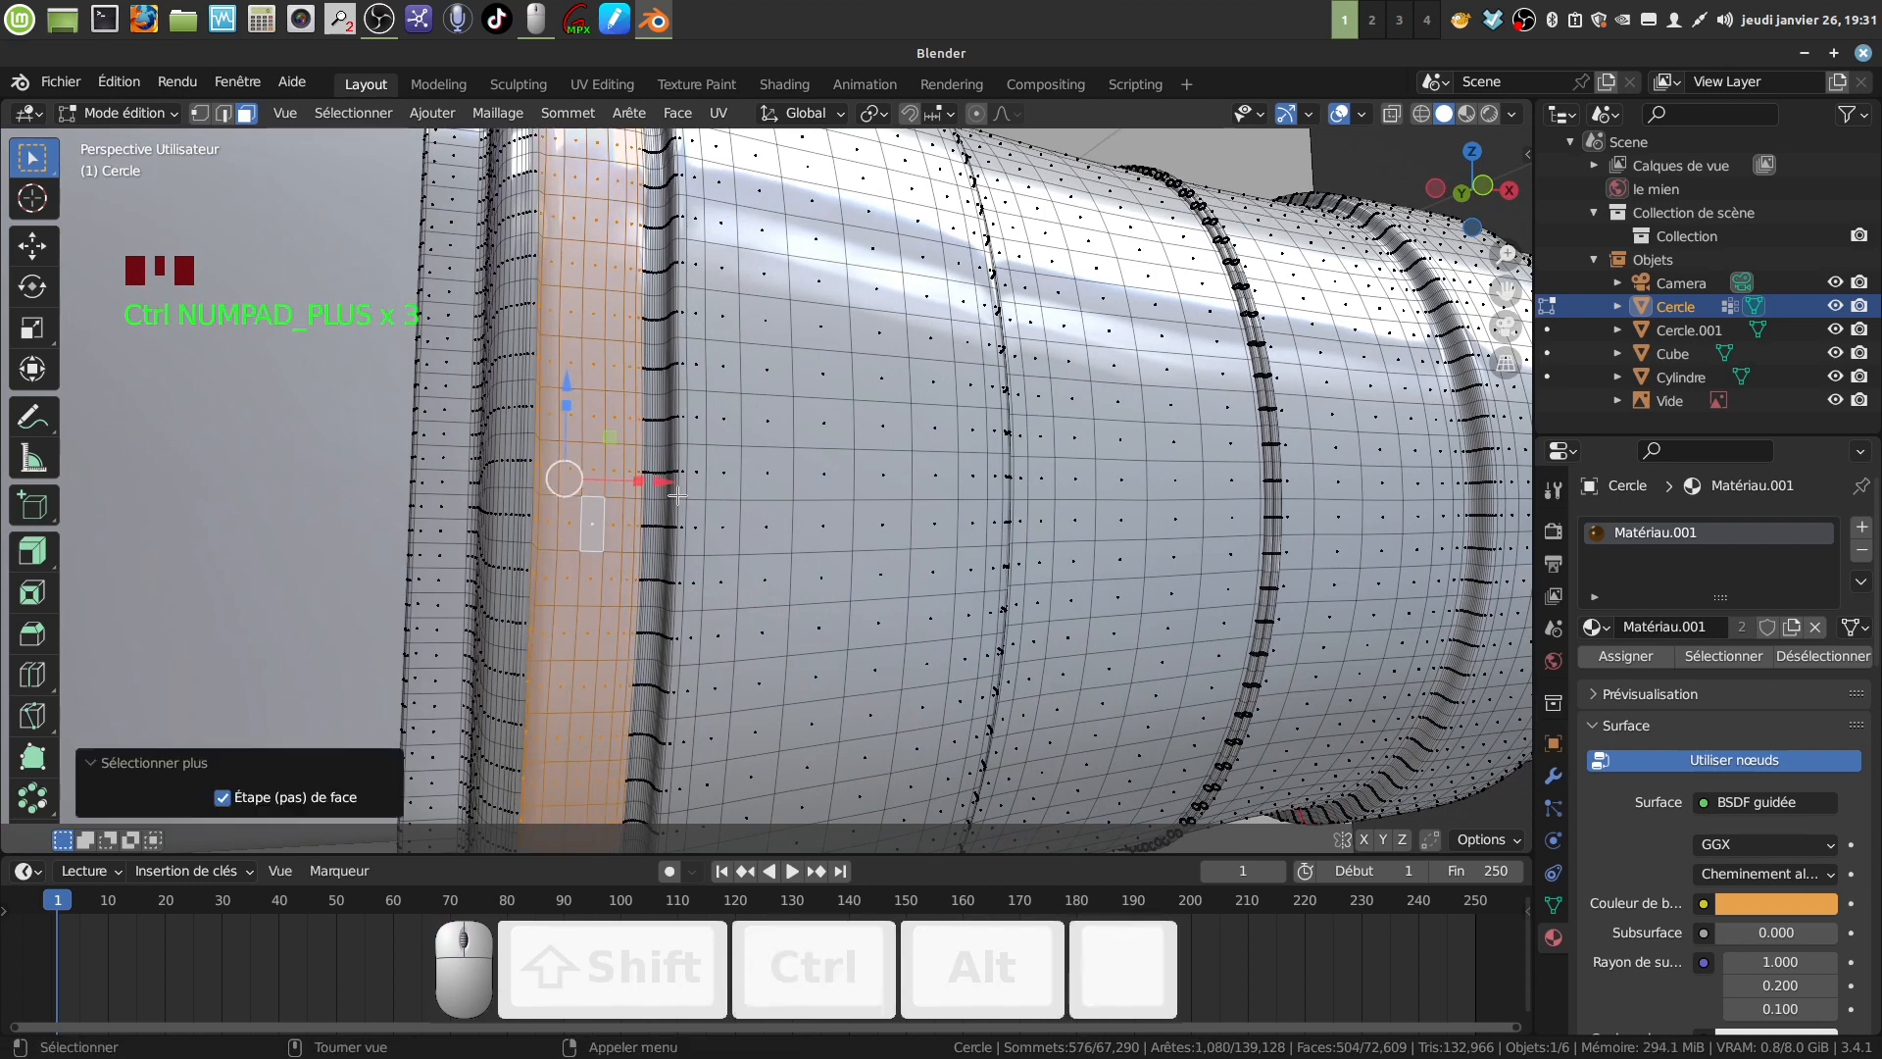
Add a second material slot to the handle and put the existing Matériau.001 in it.
scroll(667, 493, down, 2)
middle_drag(660, 490, 579, 537)
scroll(667, 554, down, 2)
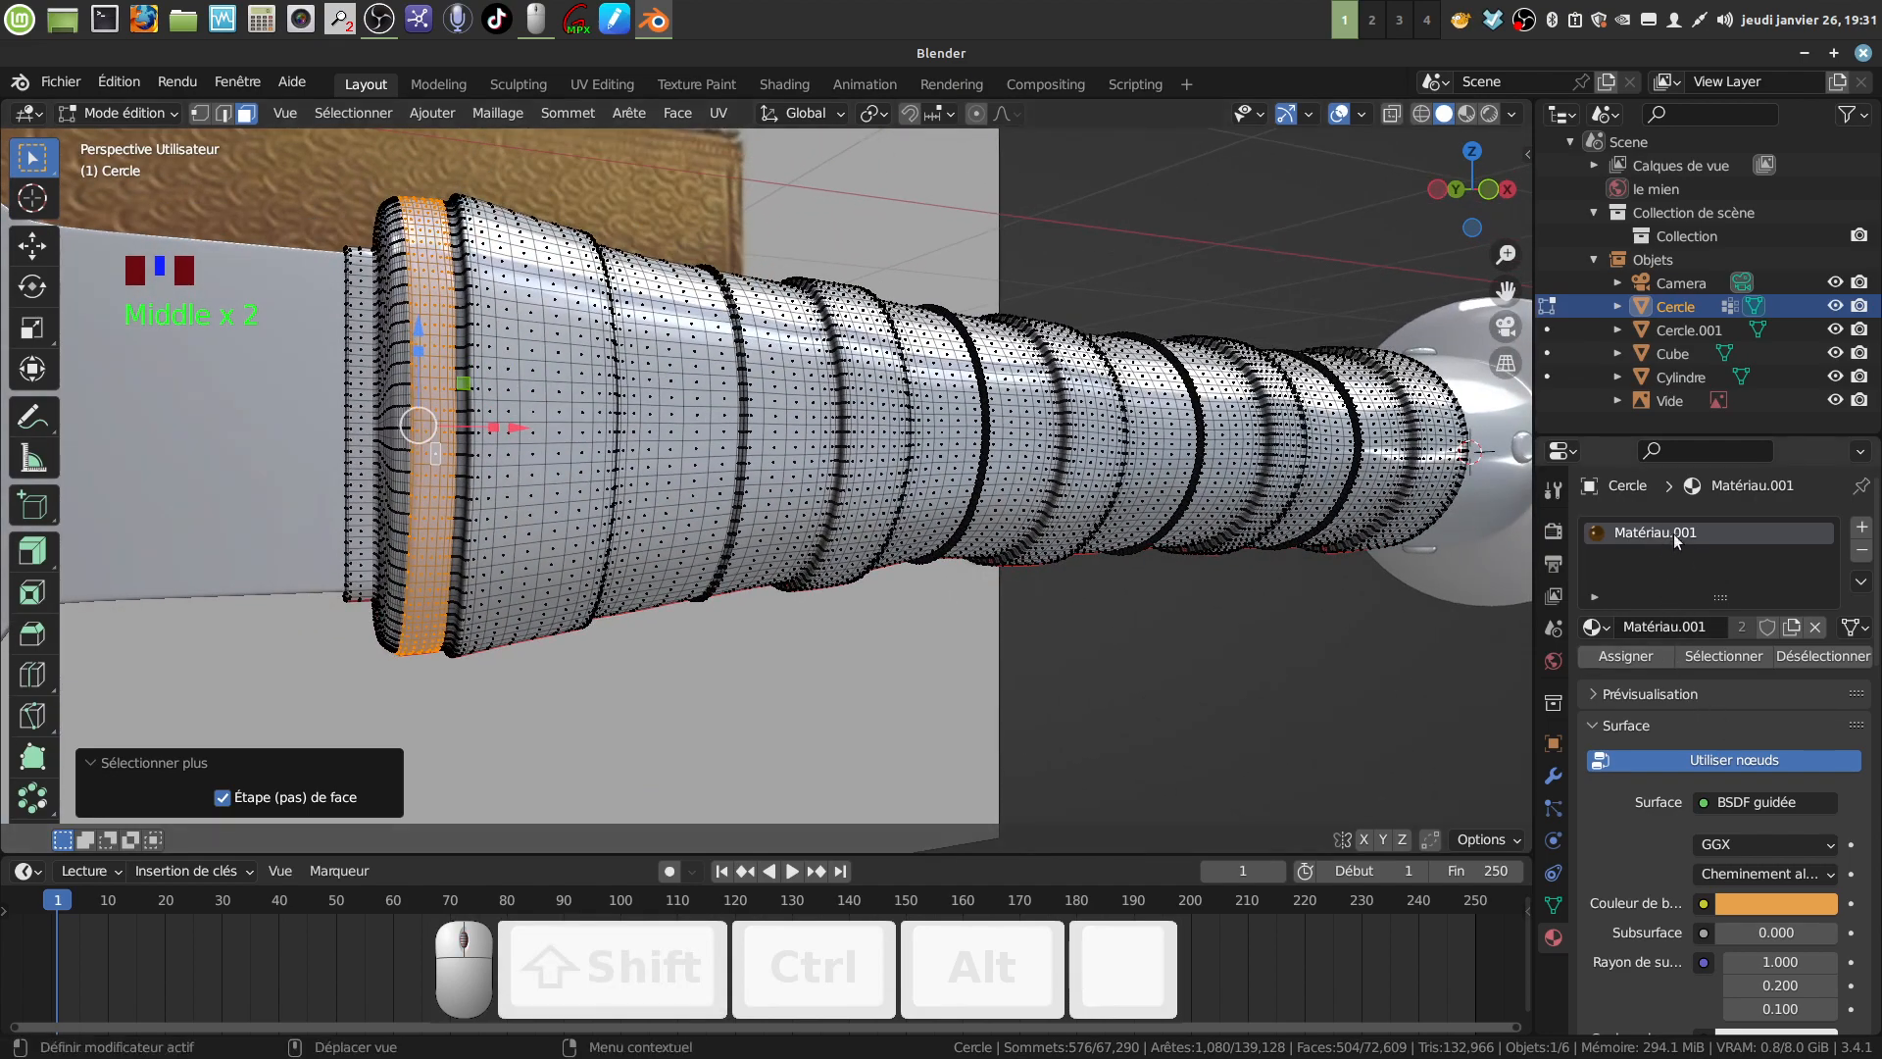
click(1862, 528)
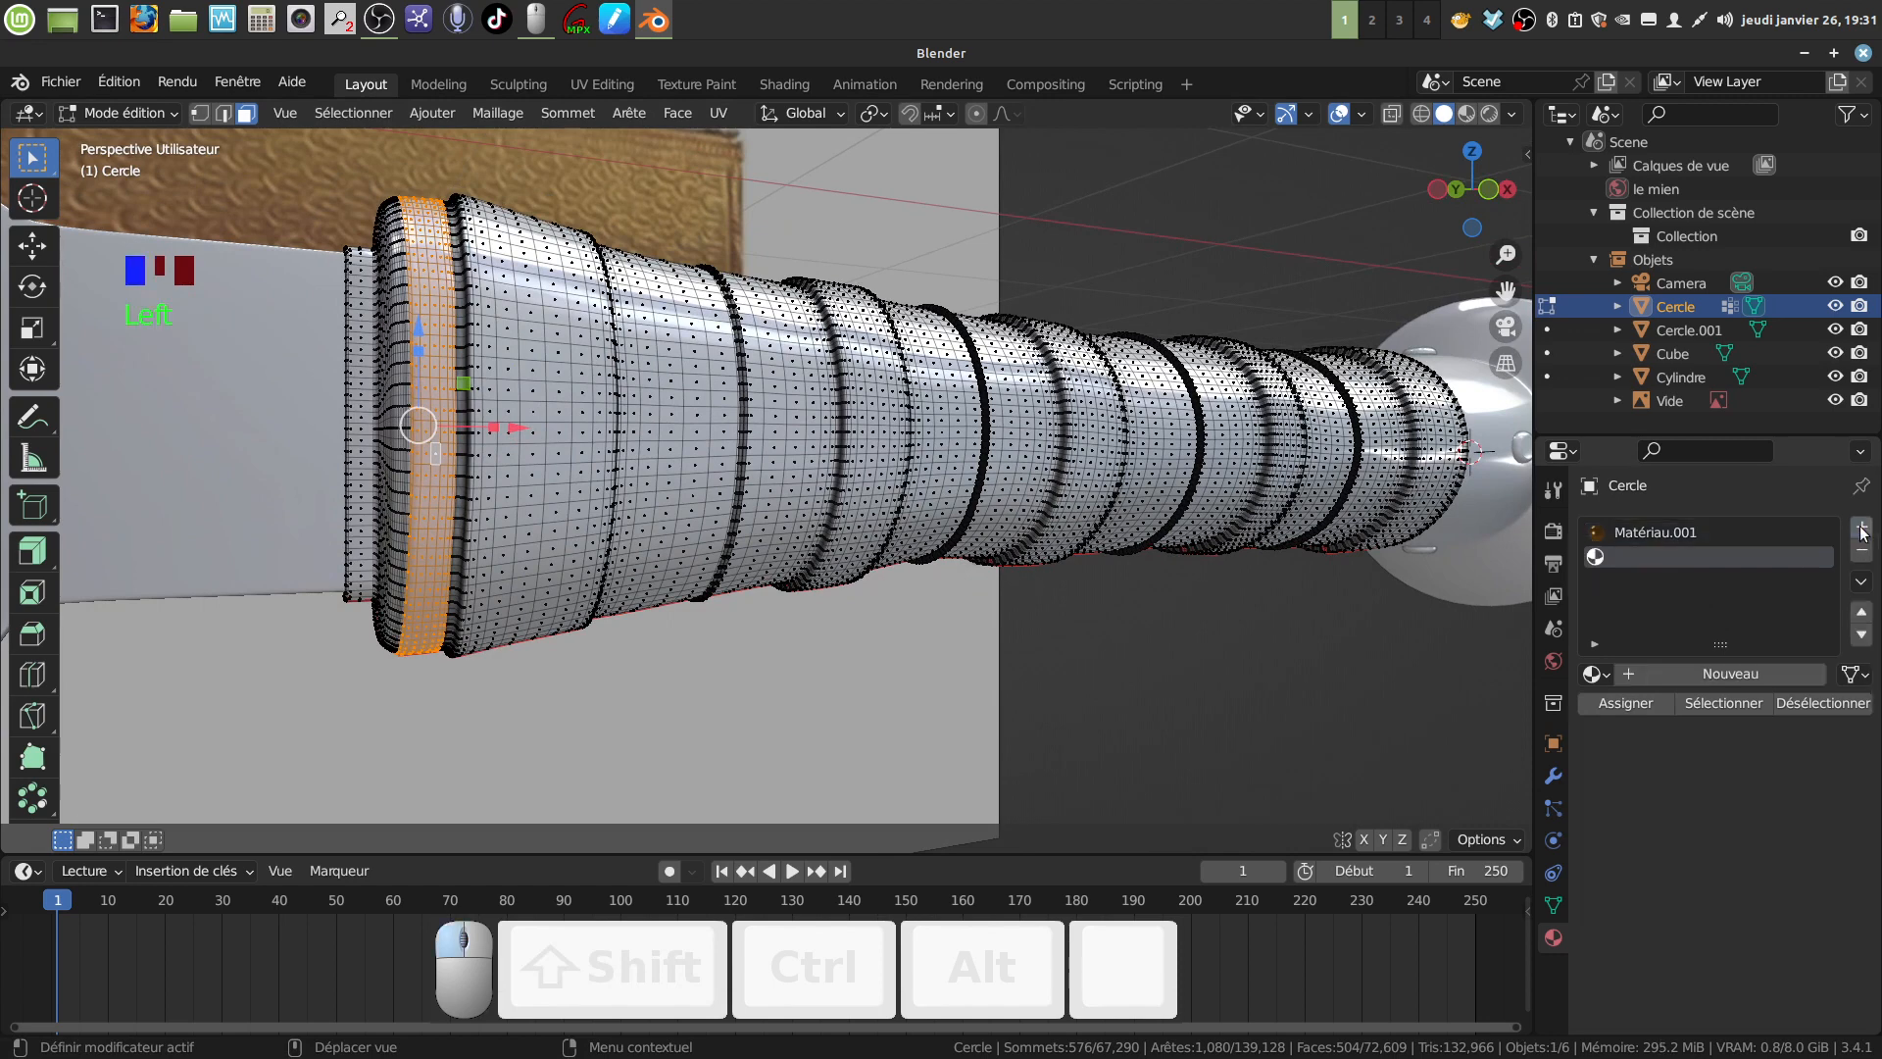
click(1606, 674)
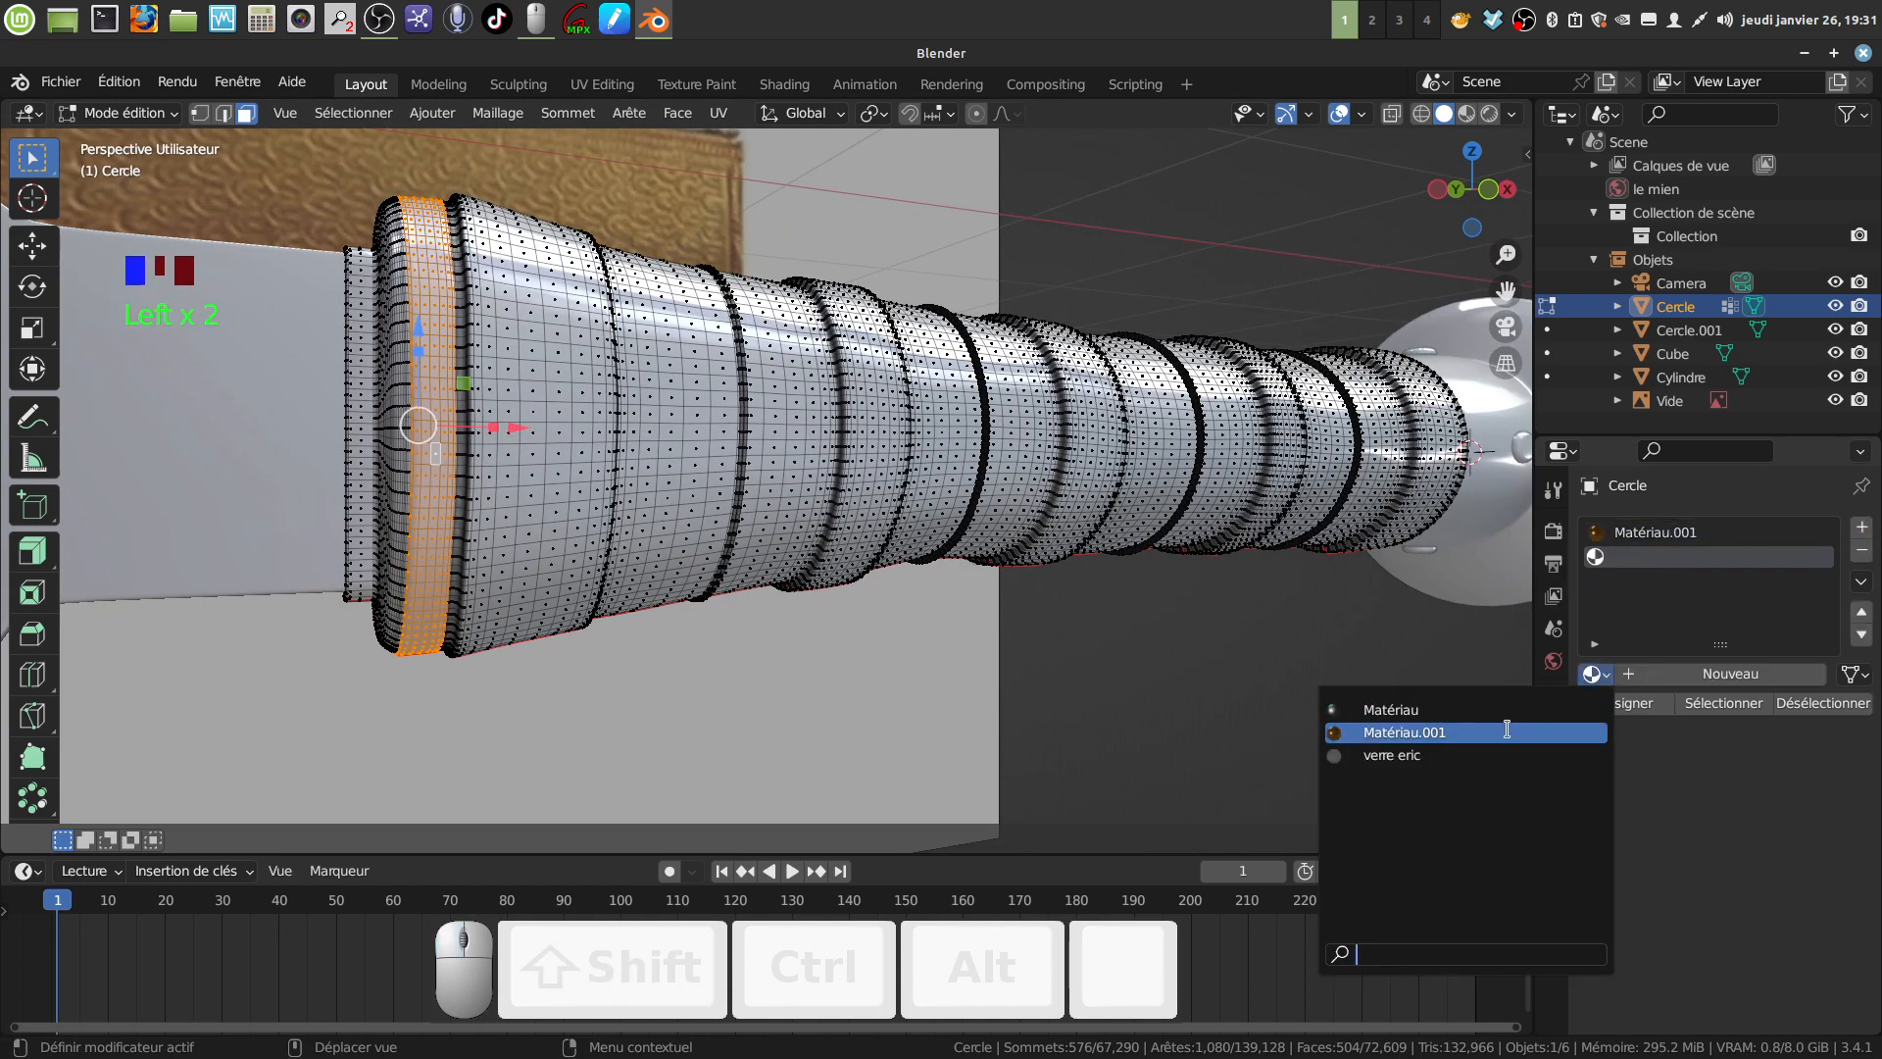
click(1507, 731)
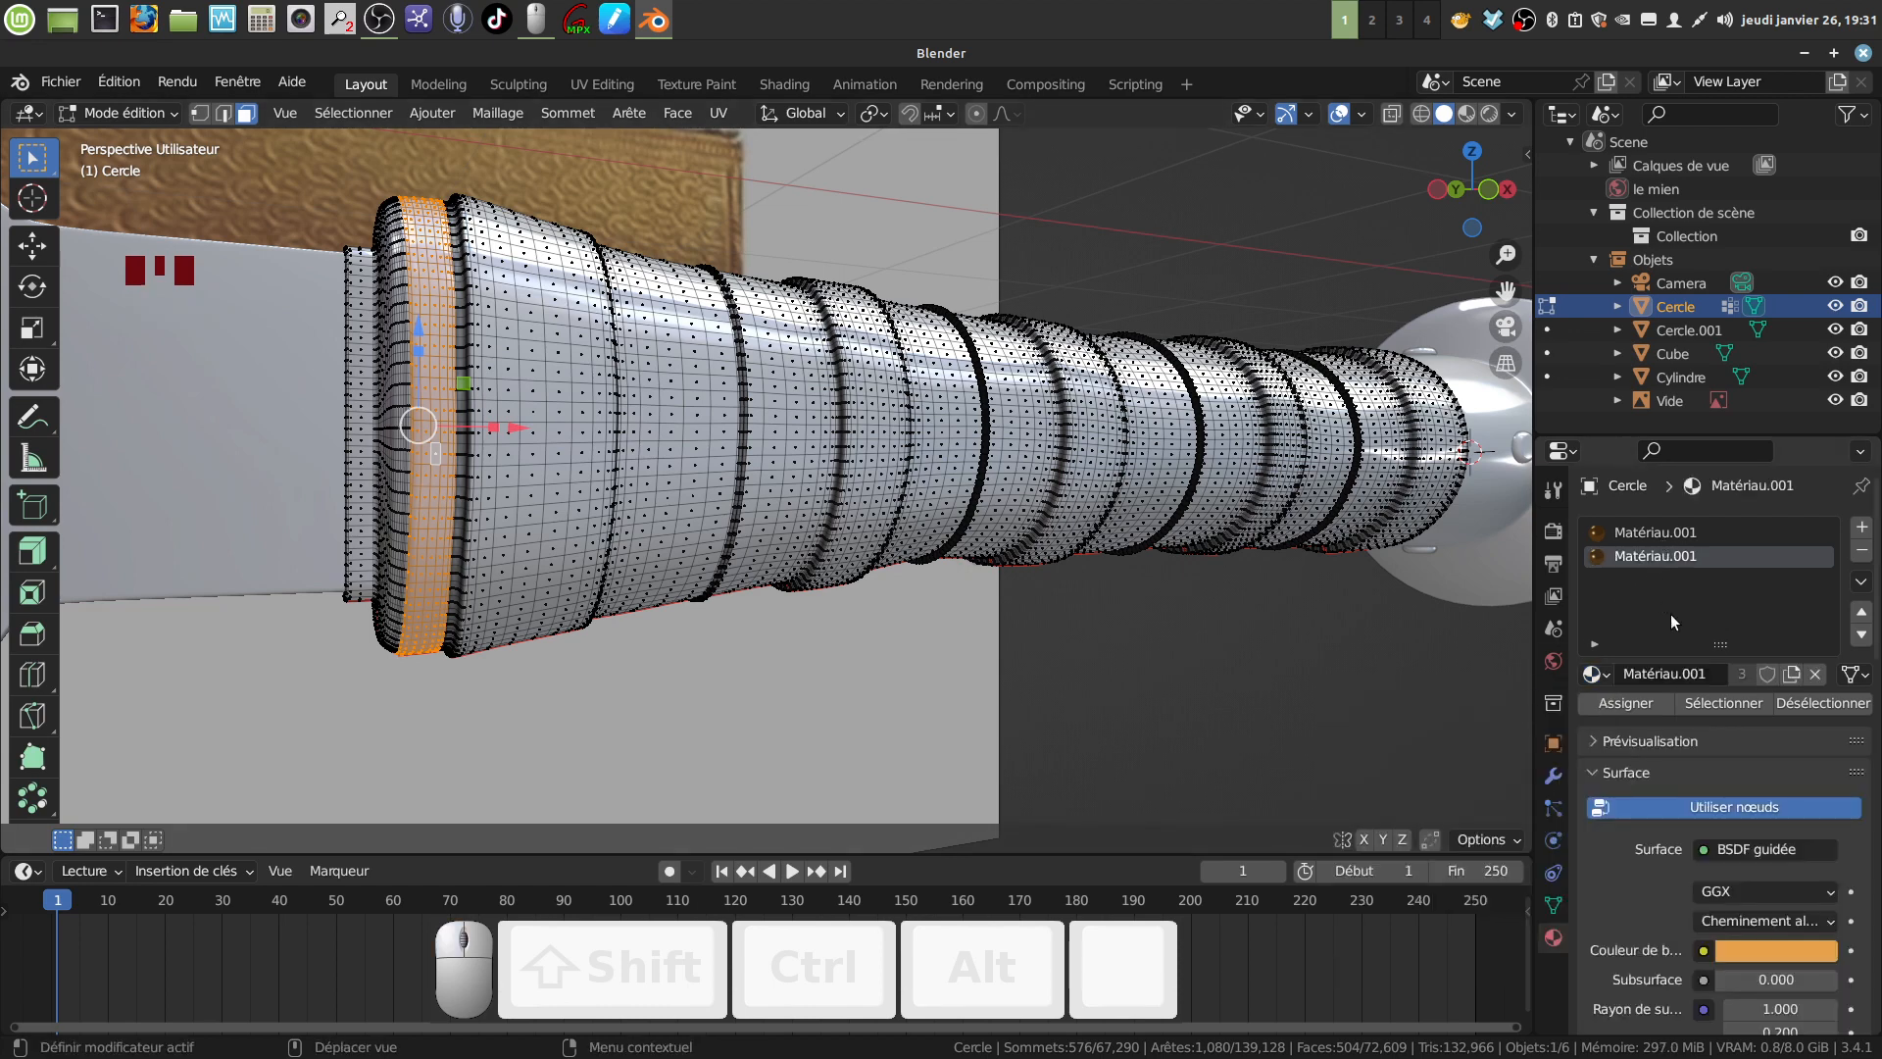
Make the second slot's material an independent copy, rename it gravure1, and assign it to the selected end band faces.
click(1794, 674)
double_click(1697, 673)
key(BackSpace)
key(BackSpace)
key(BackSpace)
key(BackSpace)
key(BackSpace)
key(BackSpace)
key(BackSpace)
text(fr)
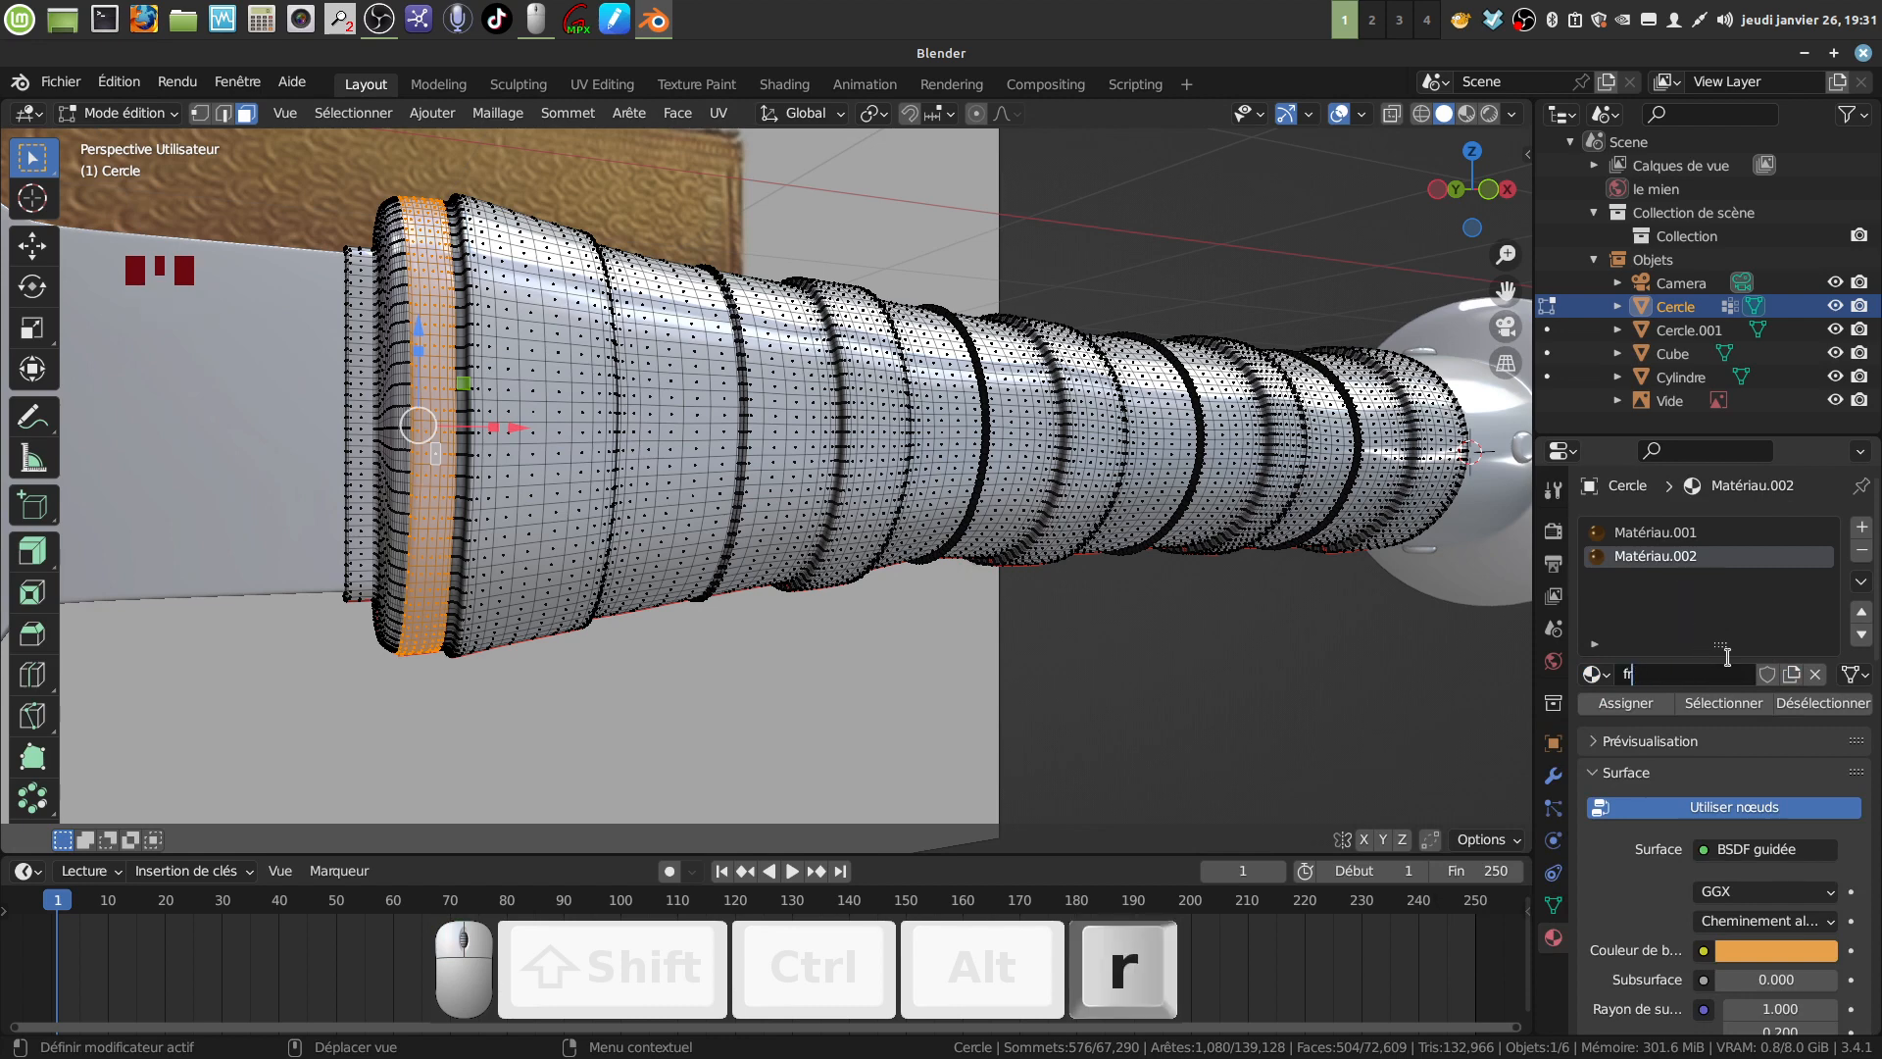
key(BackSpace)
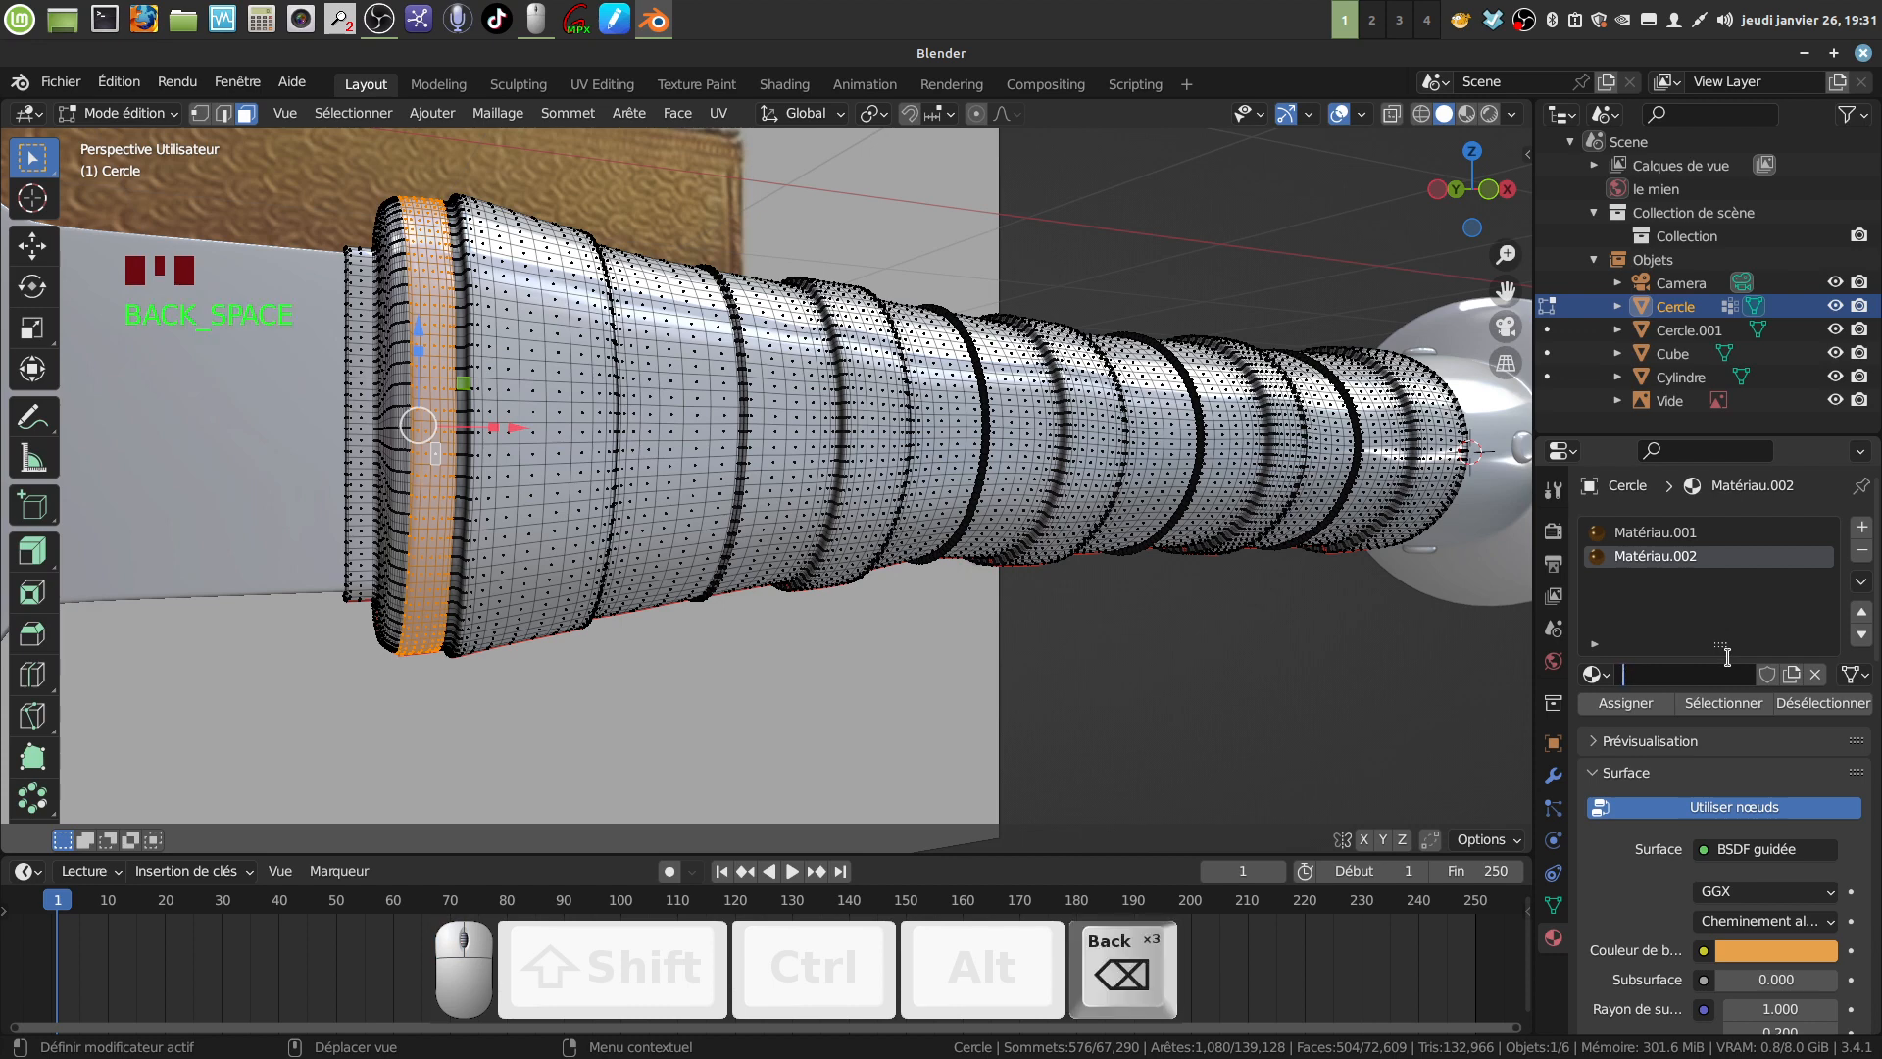
text(gra)
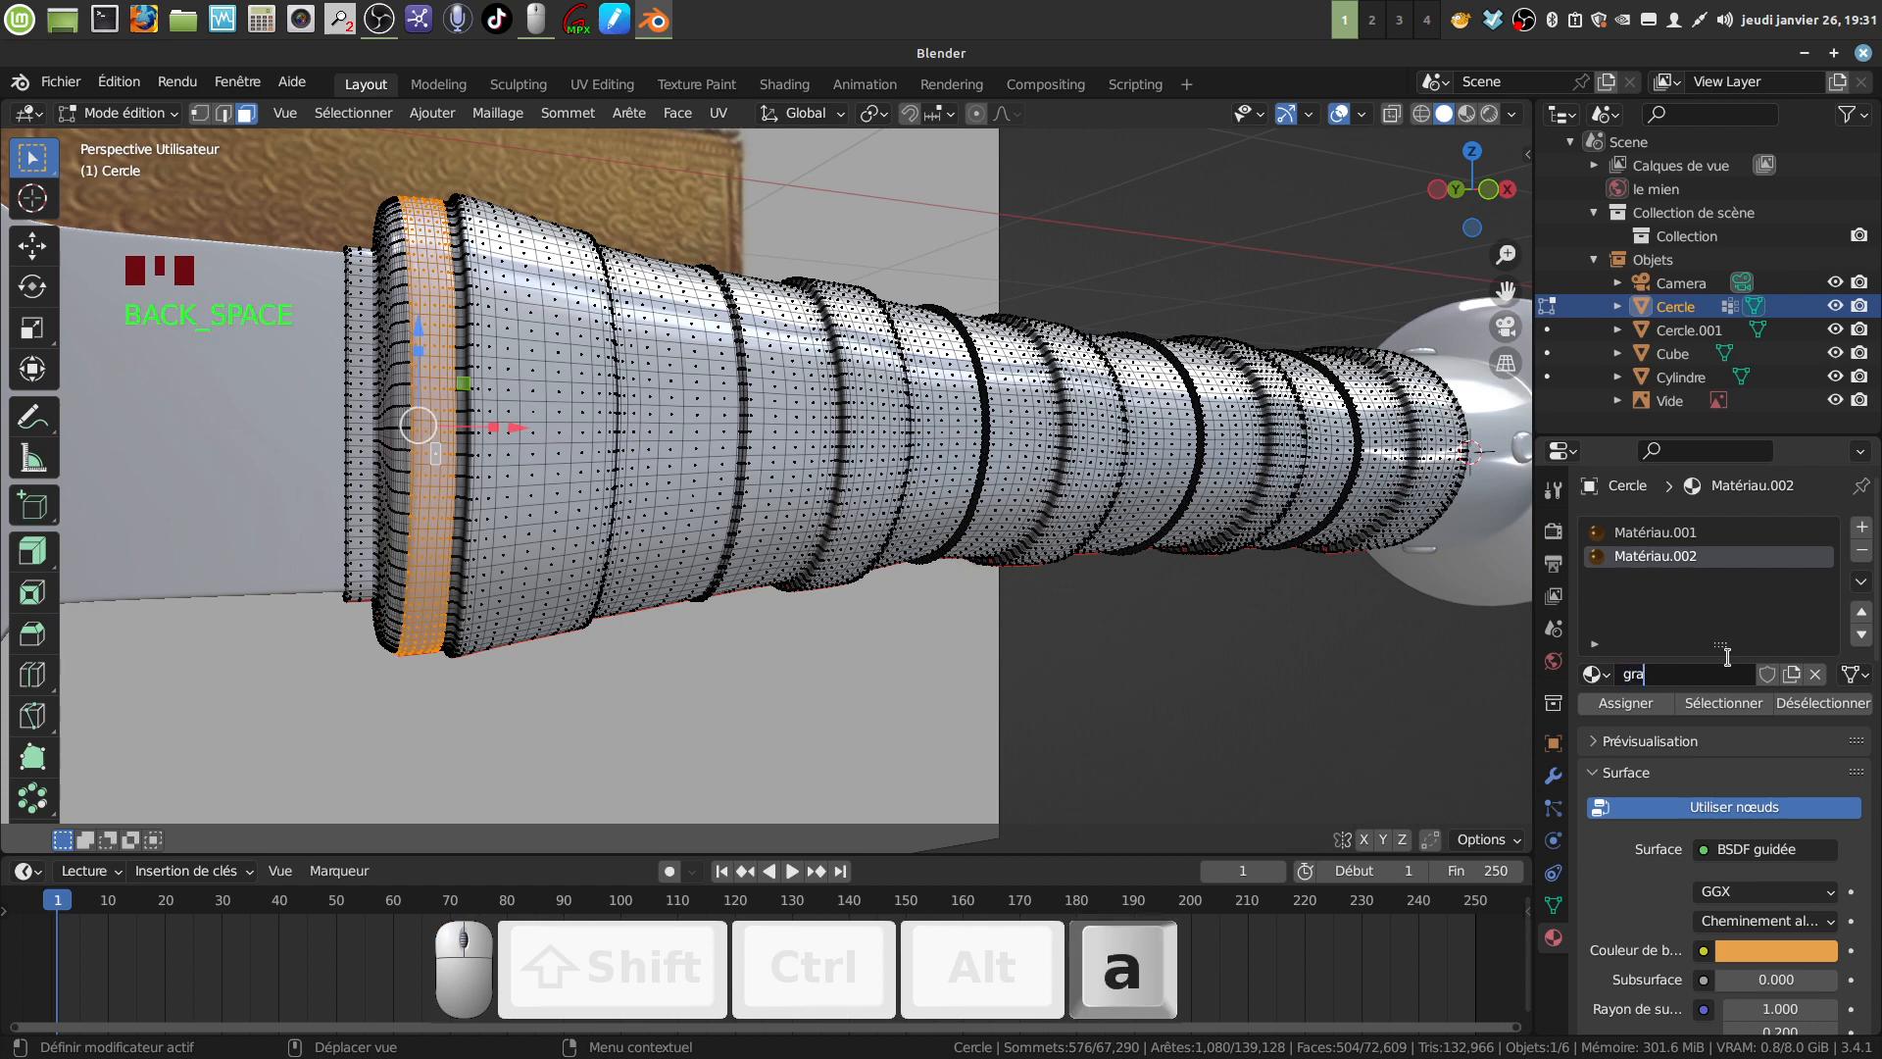
text(vure1)
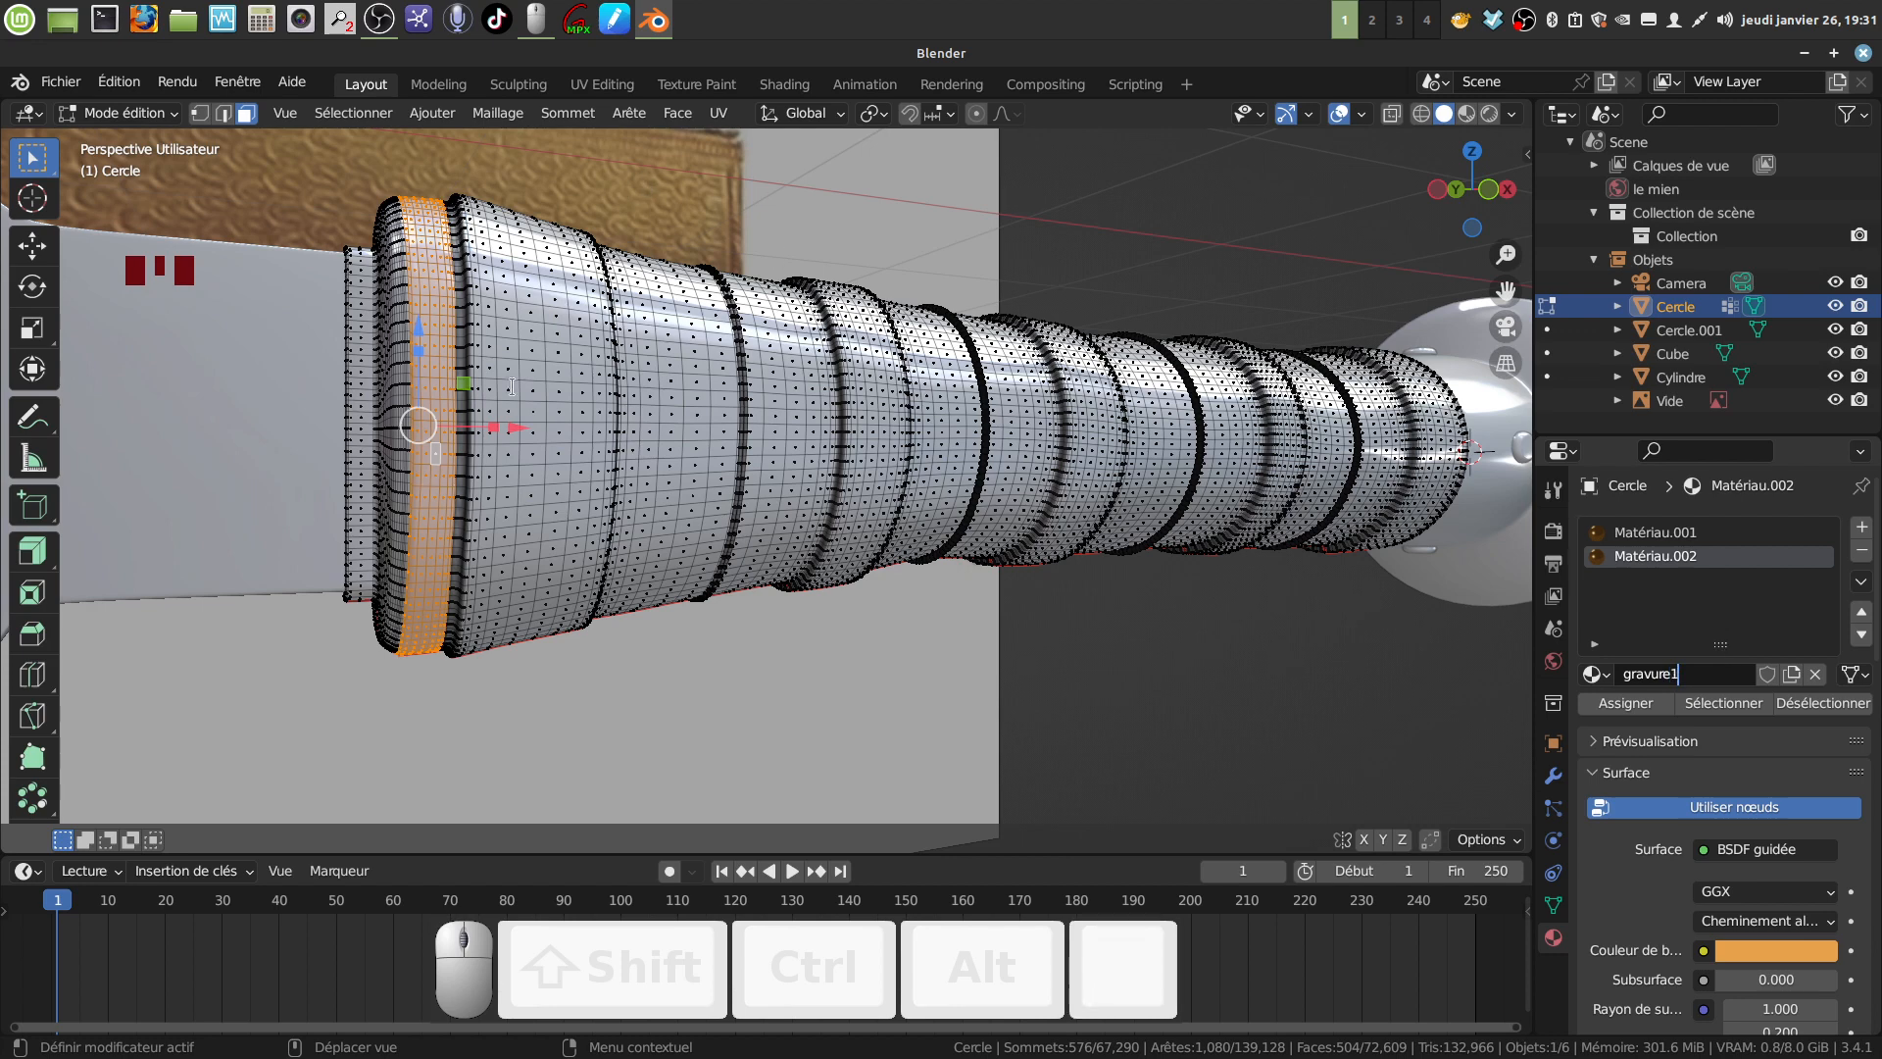
click(1351, 688)
click(1646, 704)
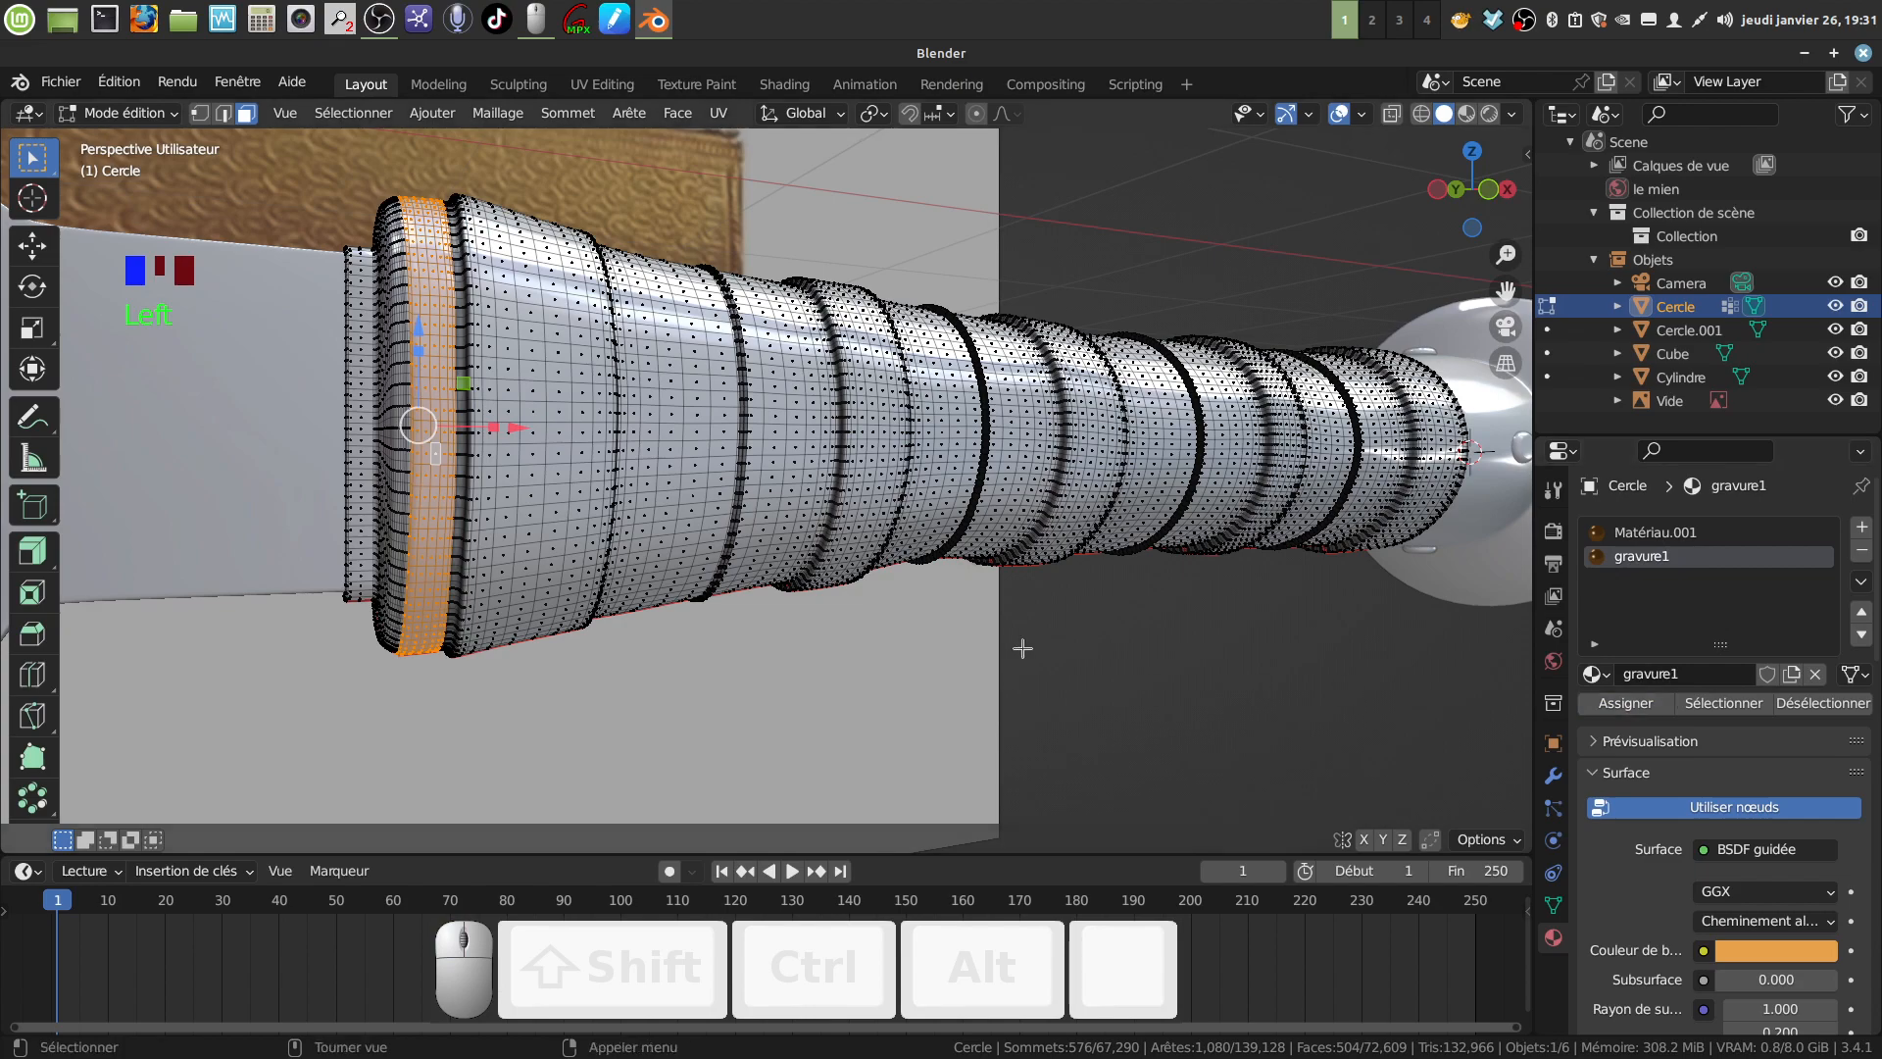
Split the 3D viewport into two side-by-side areas and show the gravure1 nodes in a Shader Editor.
drag(1527, 104, 755, 115)
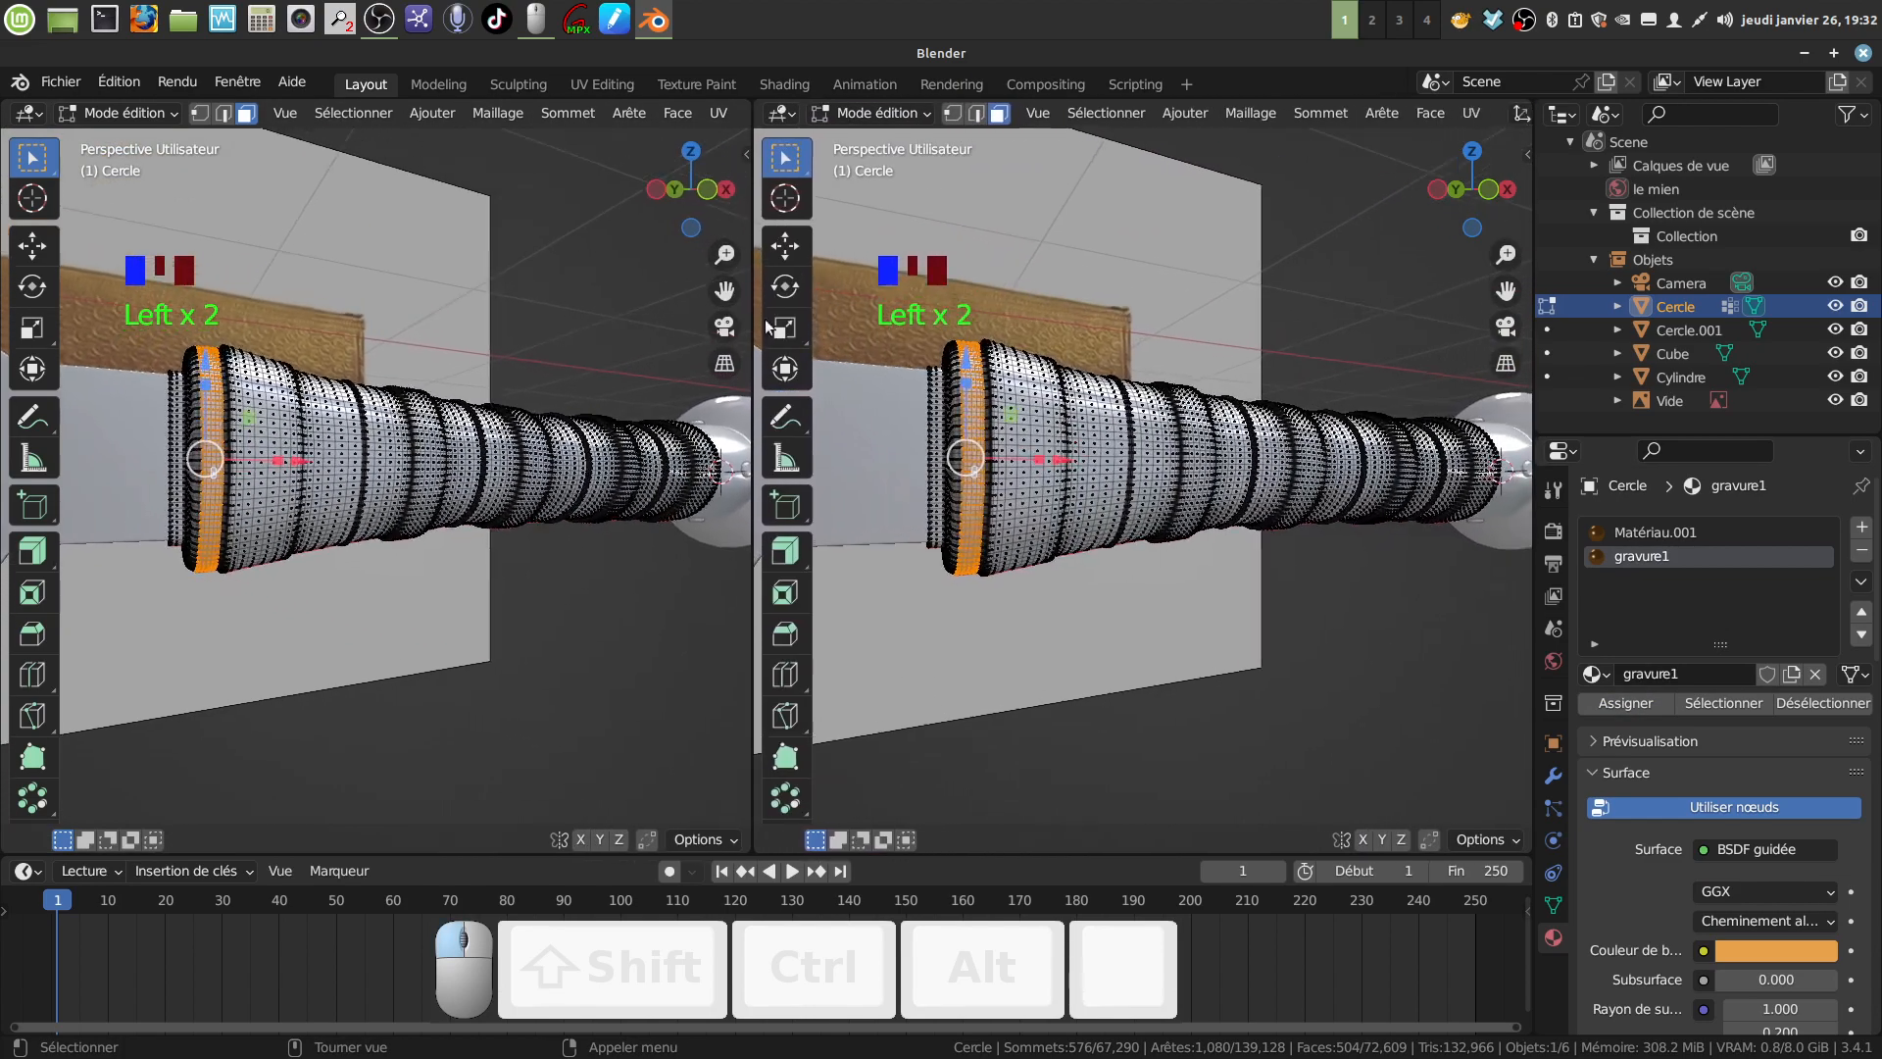
click(795, 113)
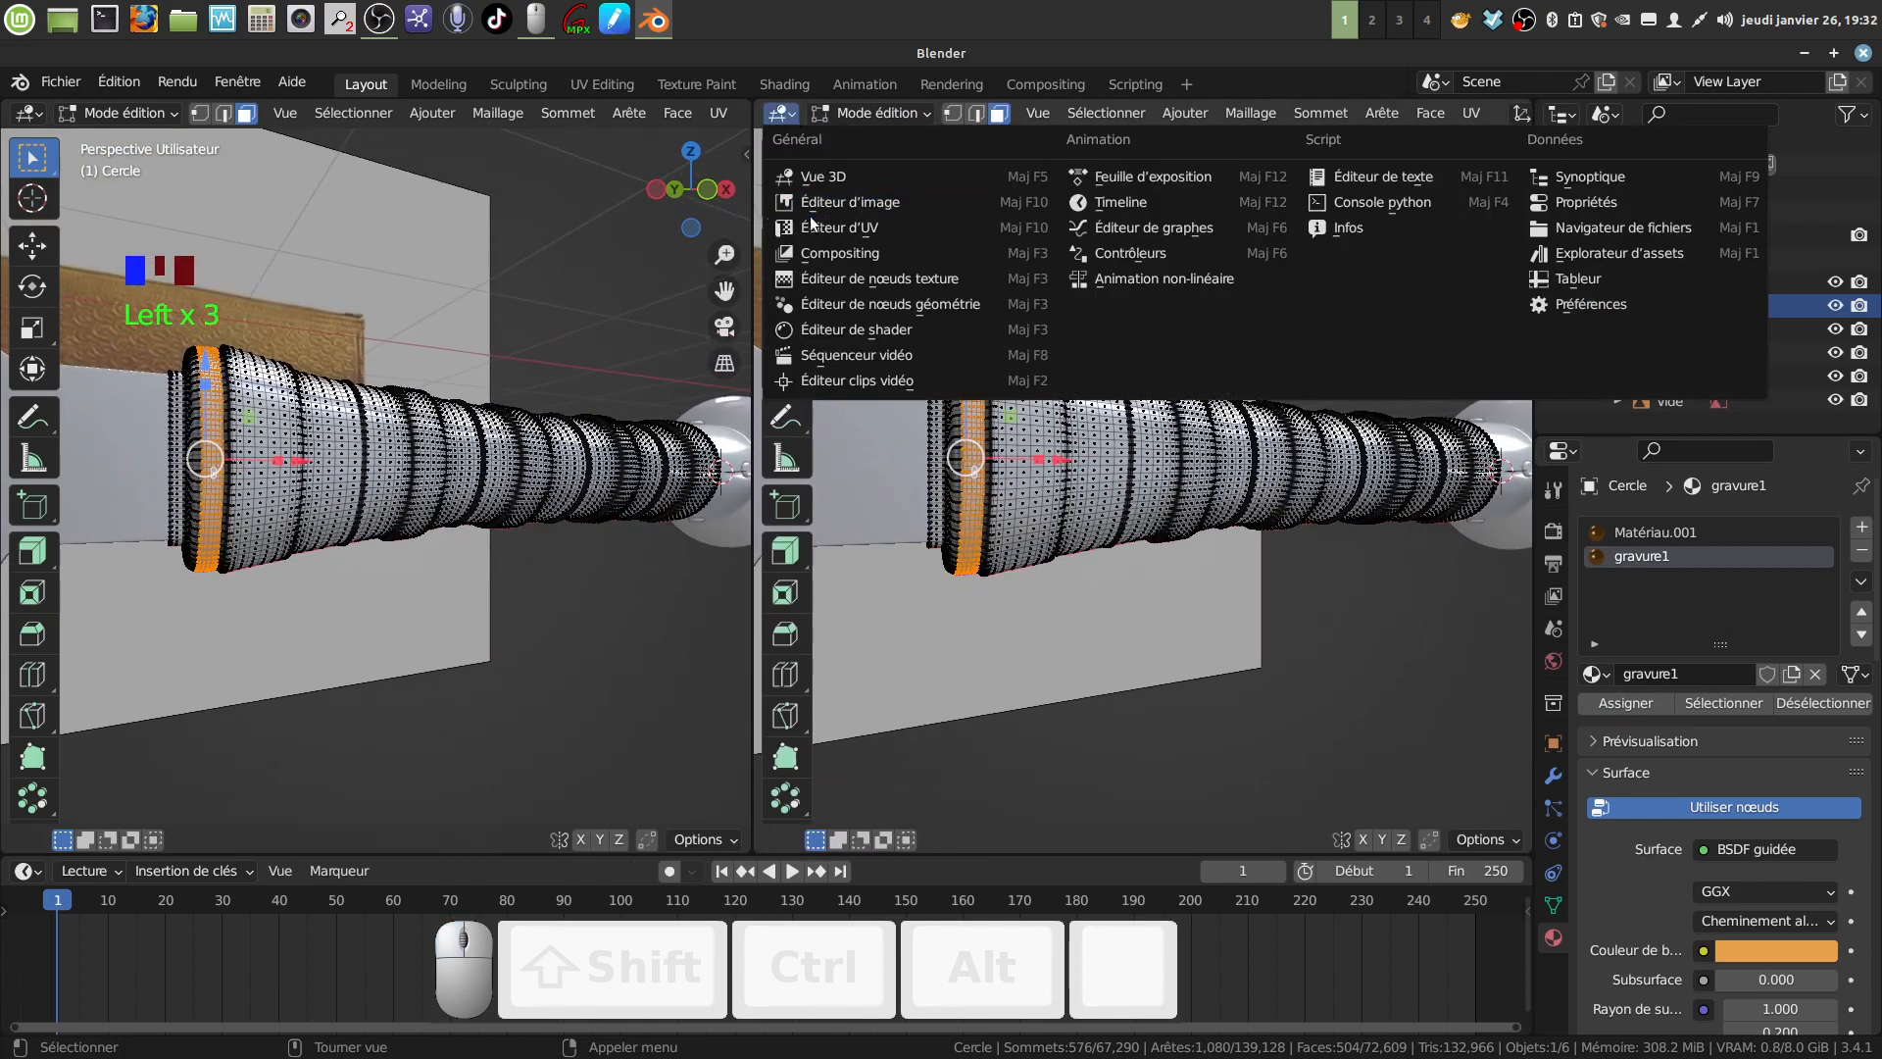
click(878, 331)
middle_drag(1155, 633, 1331, 435)
key(n)
scroll(217, 490, up, 1)
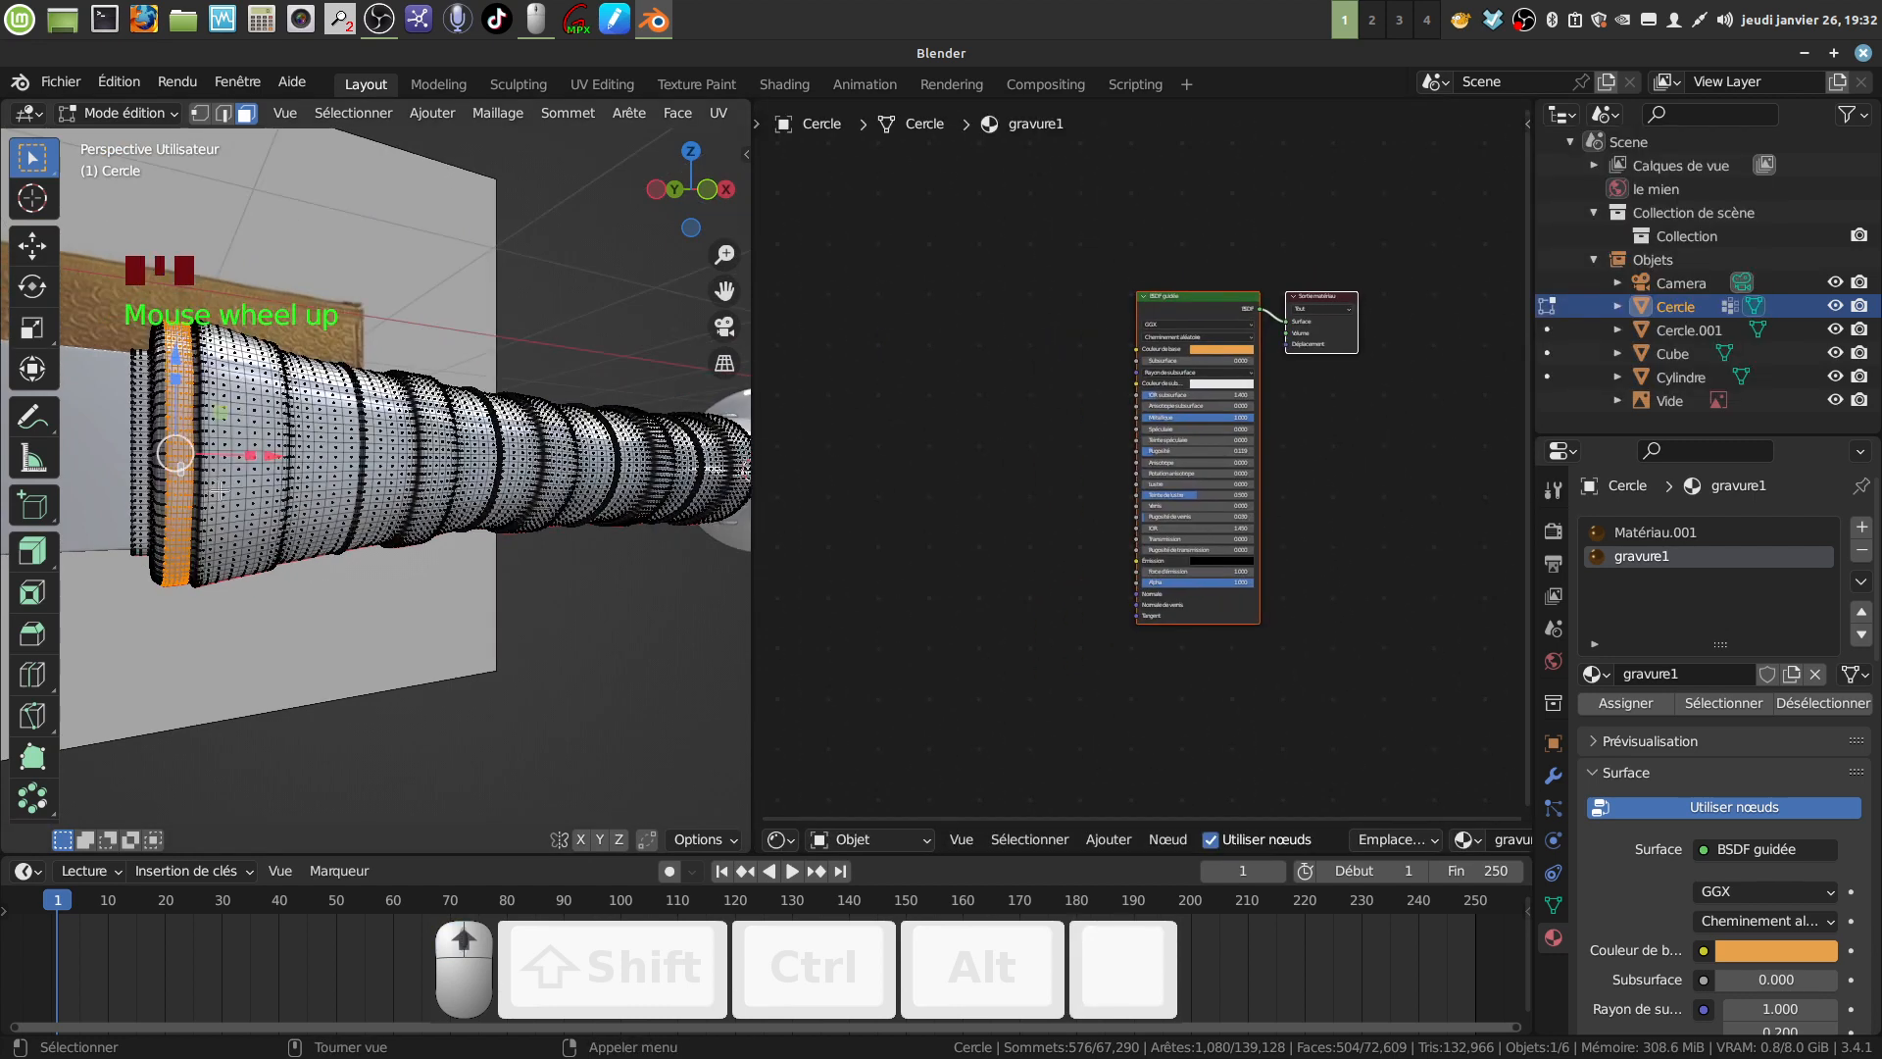
scroll(218, 490, up, 1)
middle_drag(1343, 617, 1331, 529)
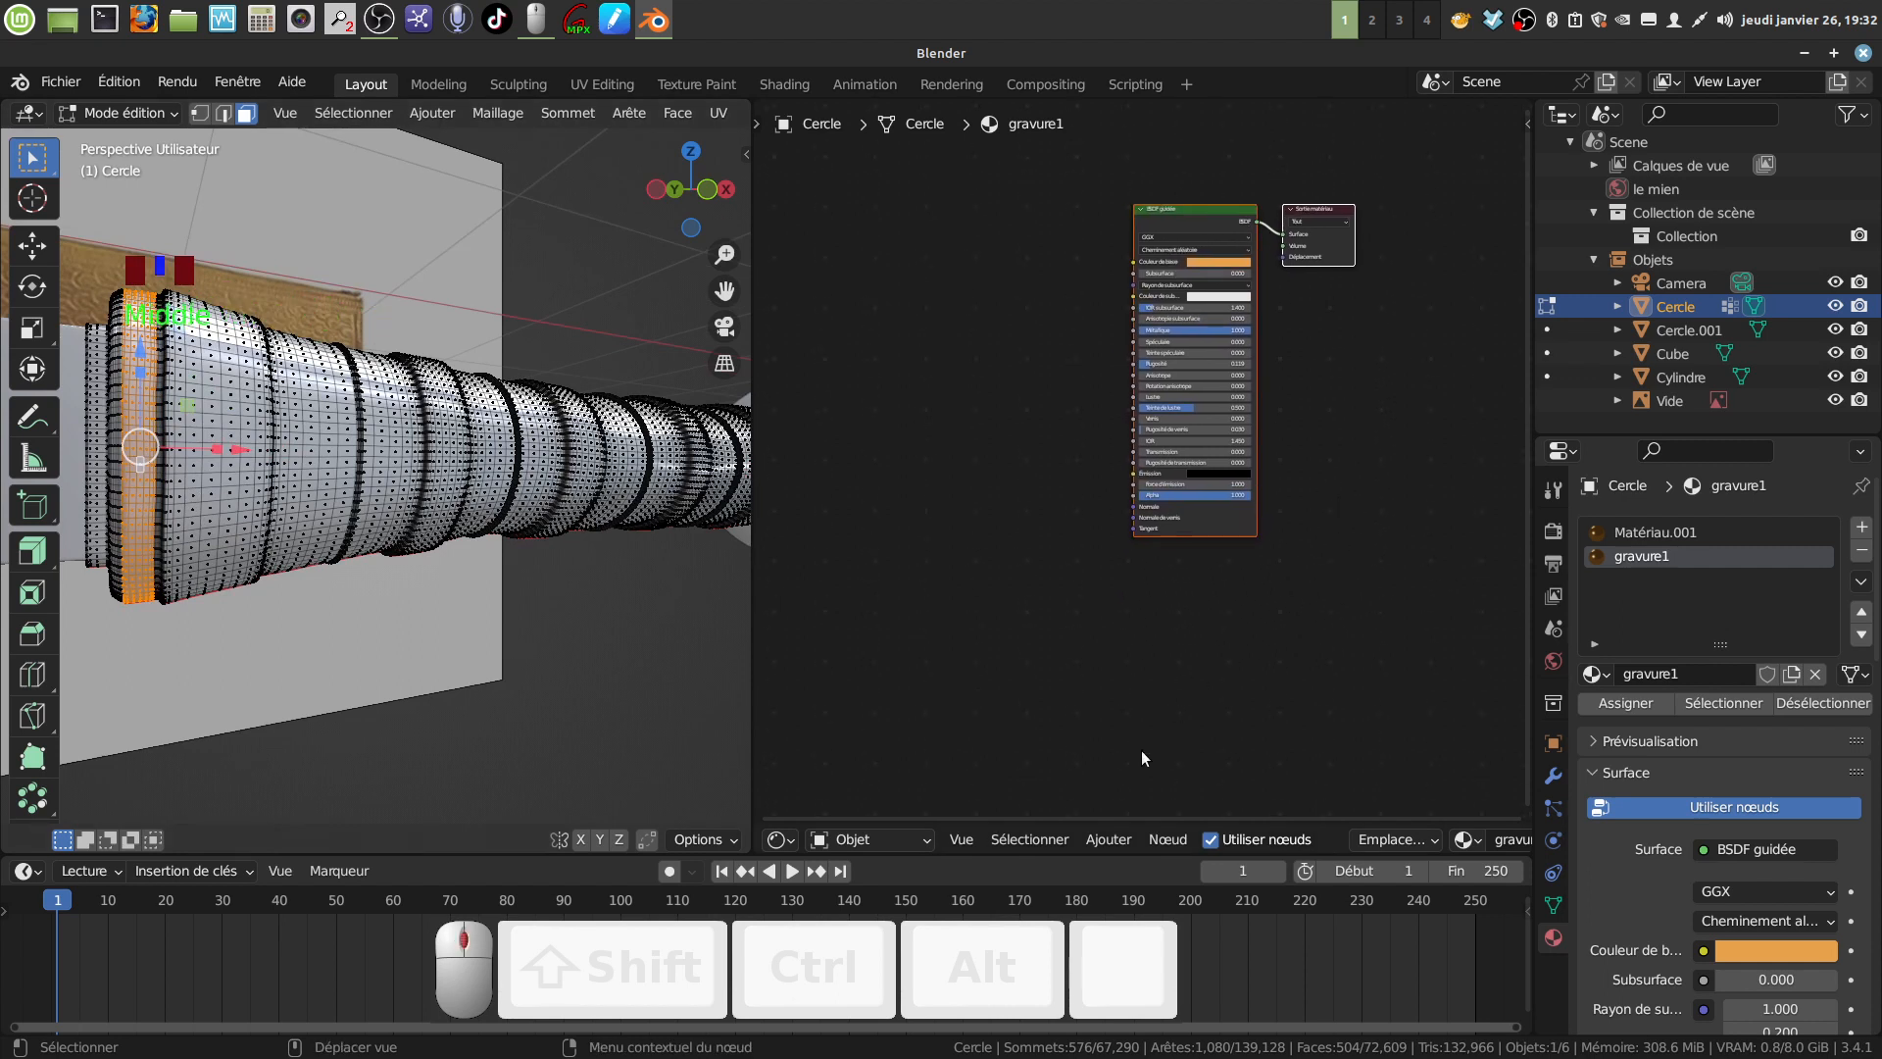
Add an Image Texture node to the gravure1 material, placed before the Principled BSDF.
click(1109, 840)
mouse_move(1178, 715)
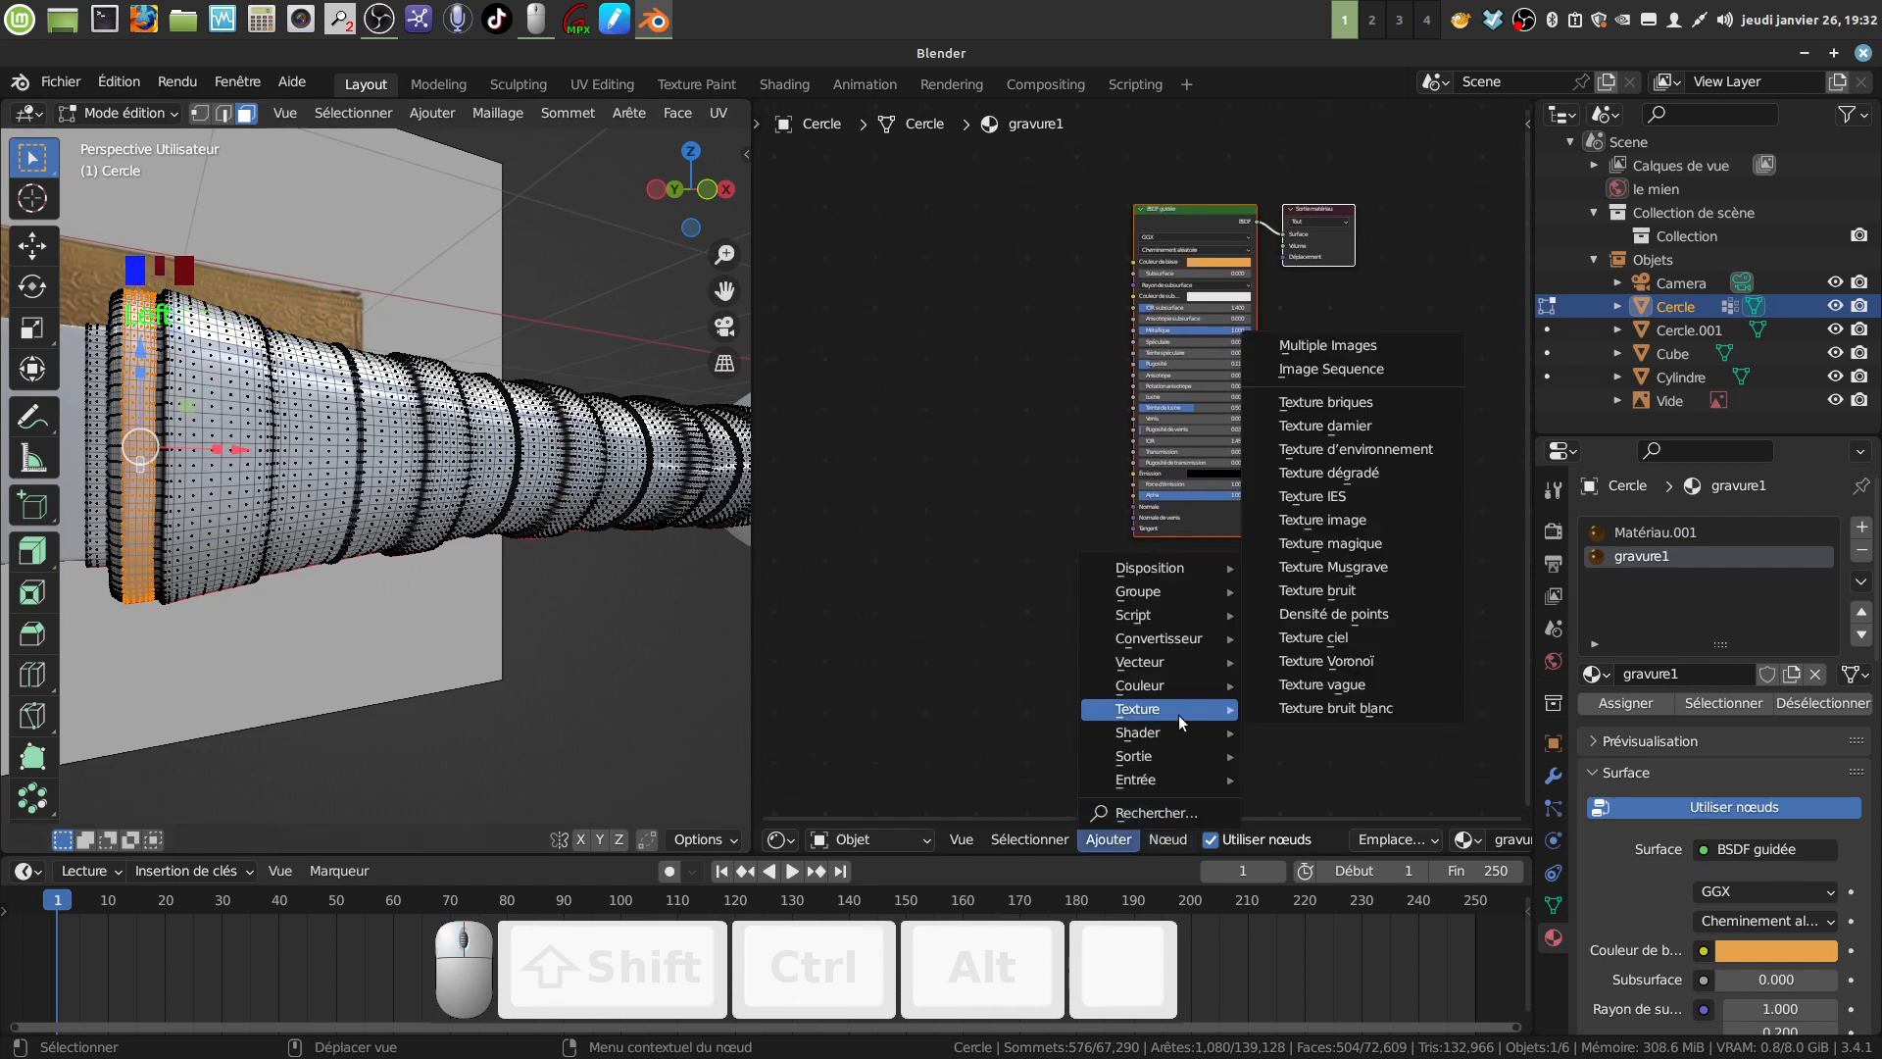
click(1374, 518)
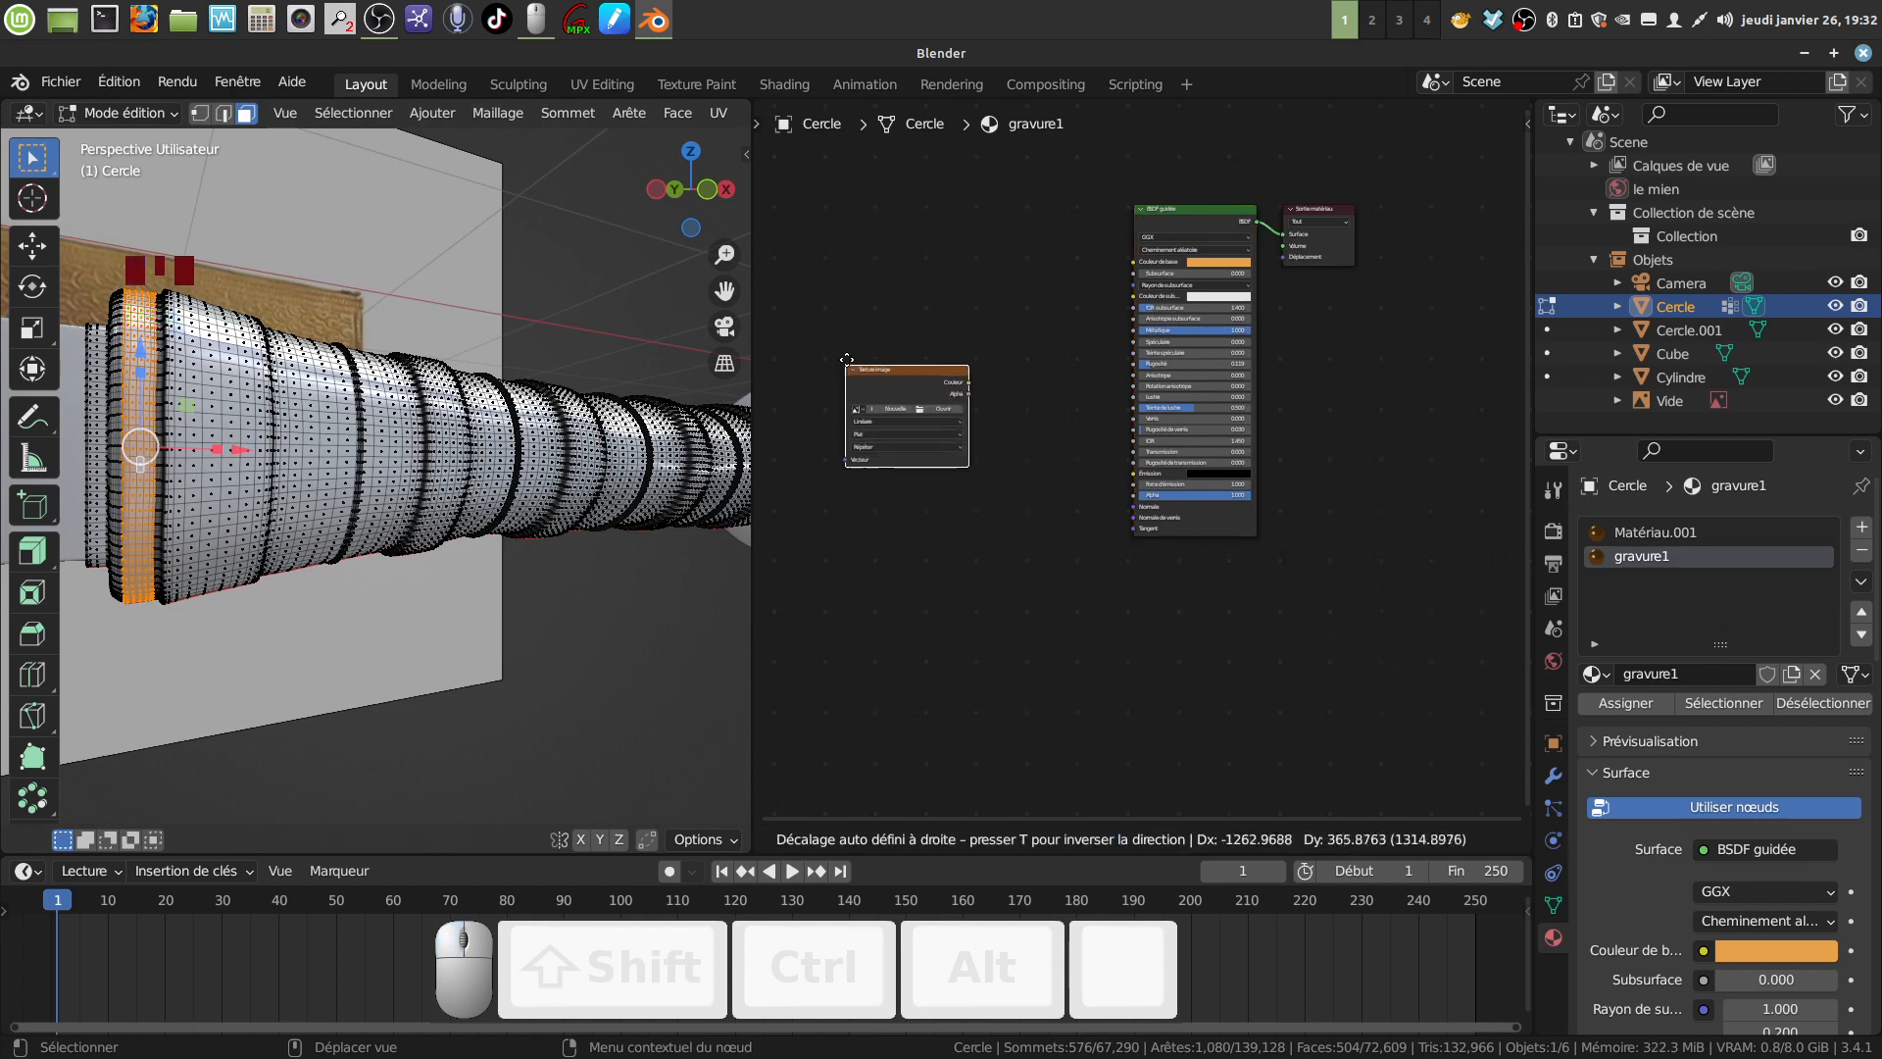
click(849, 368)
middle_drag(848, 367, 898, 409)
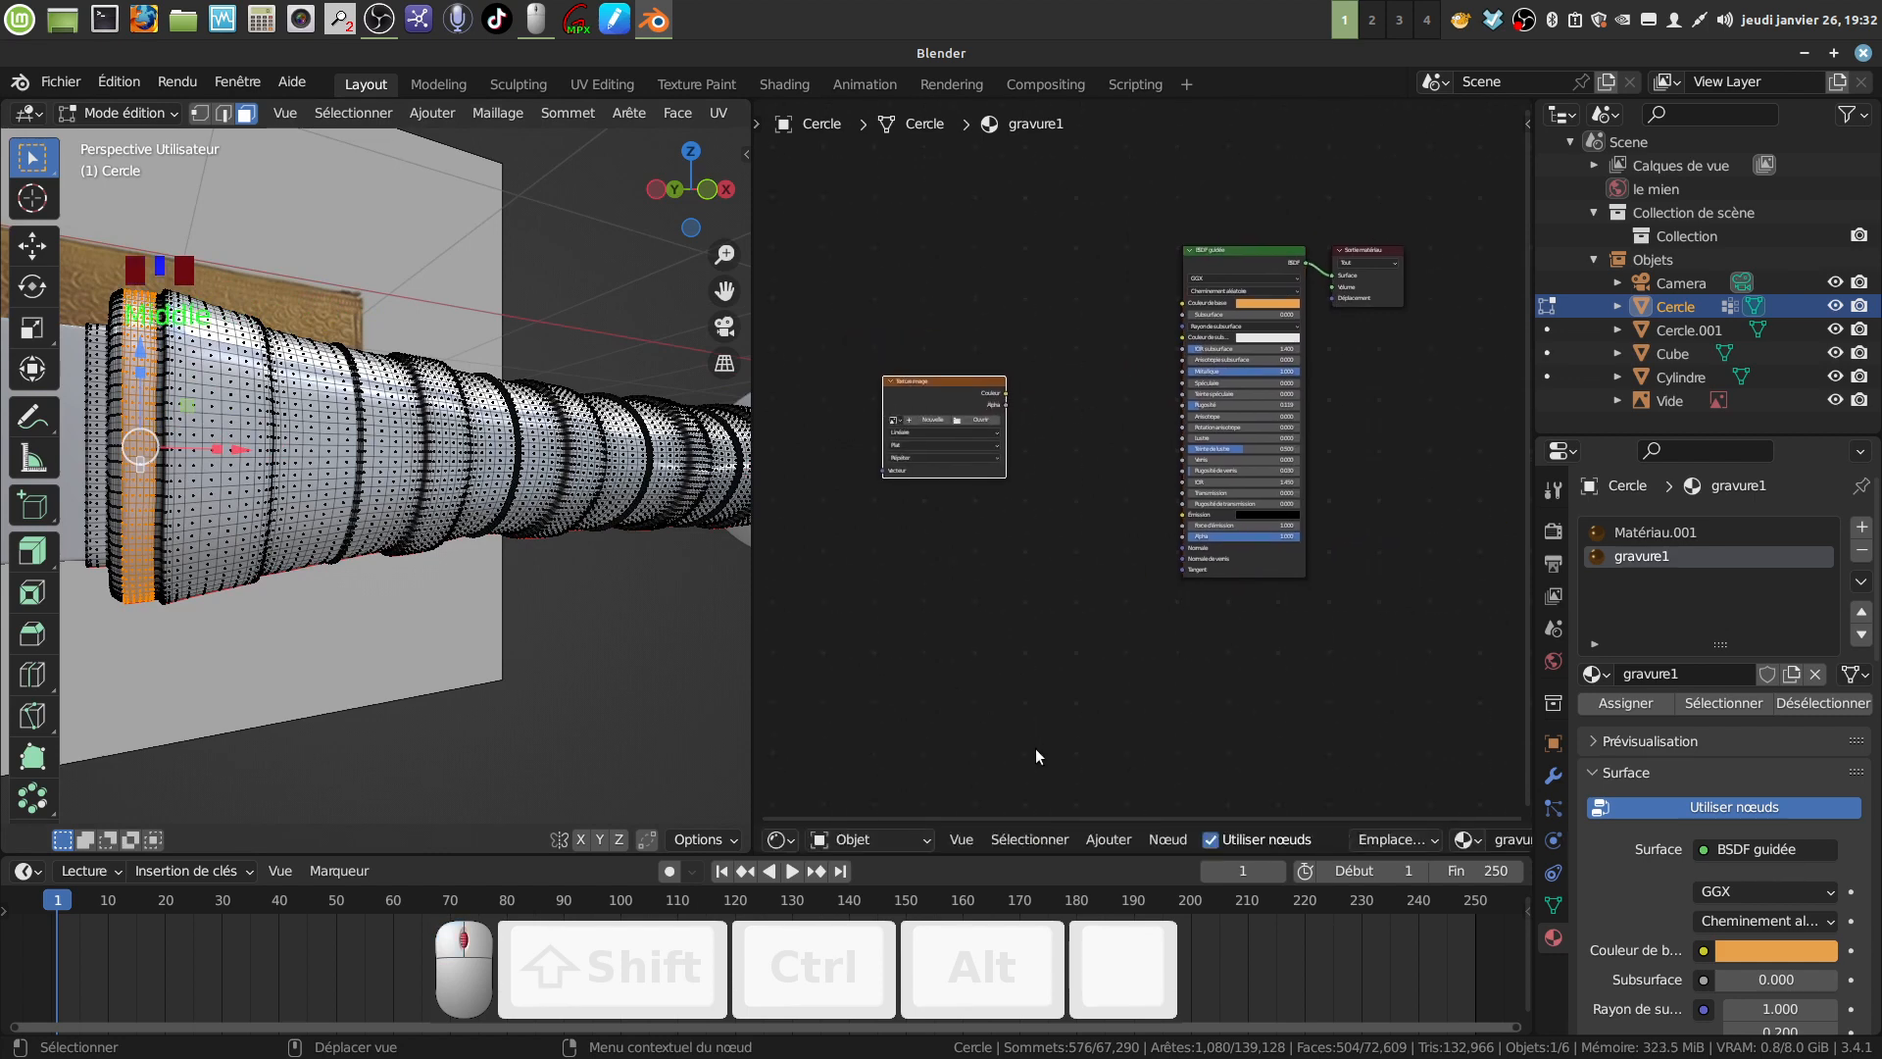
Add a Bump (Relief) node between the image texture and the Principled BSDF.
click(1109, 840)
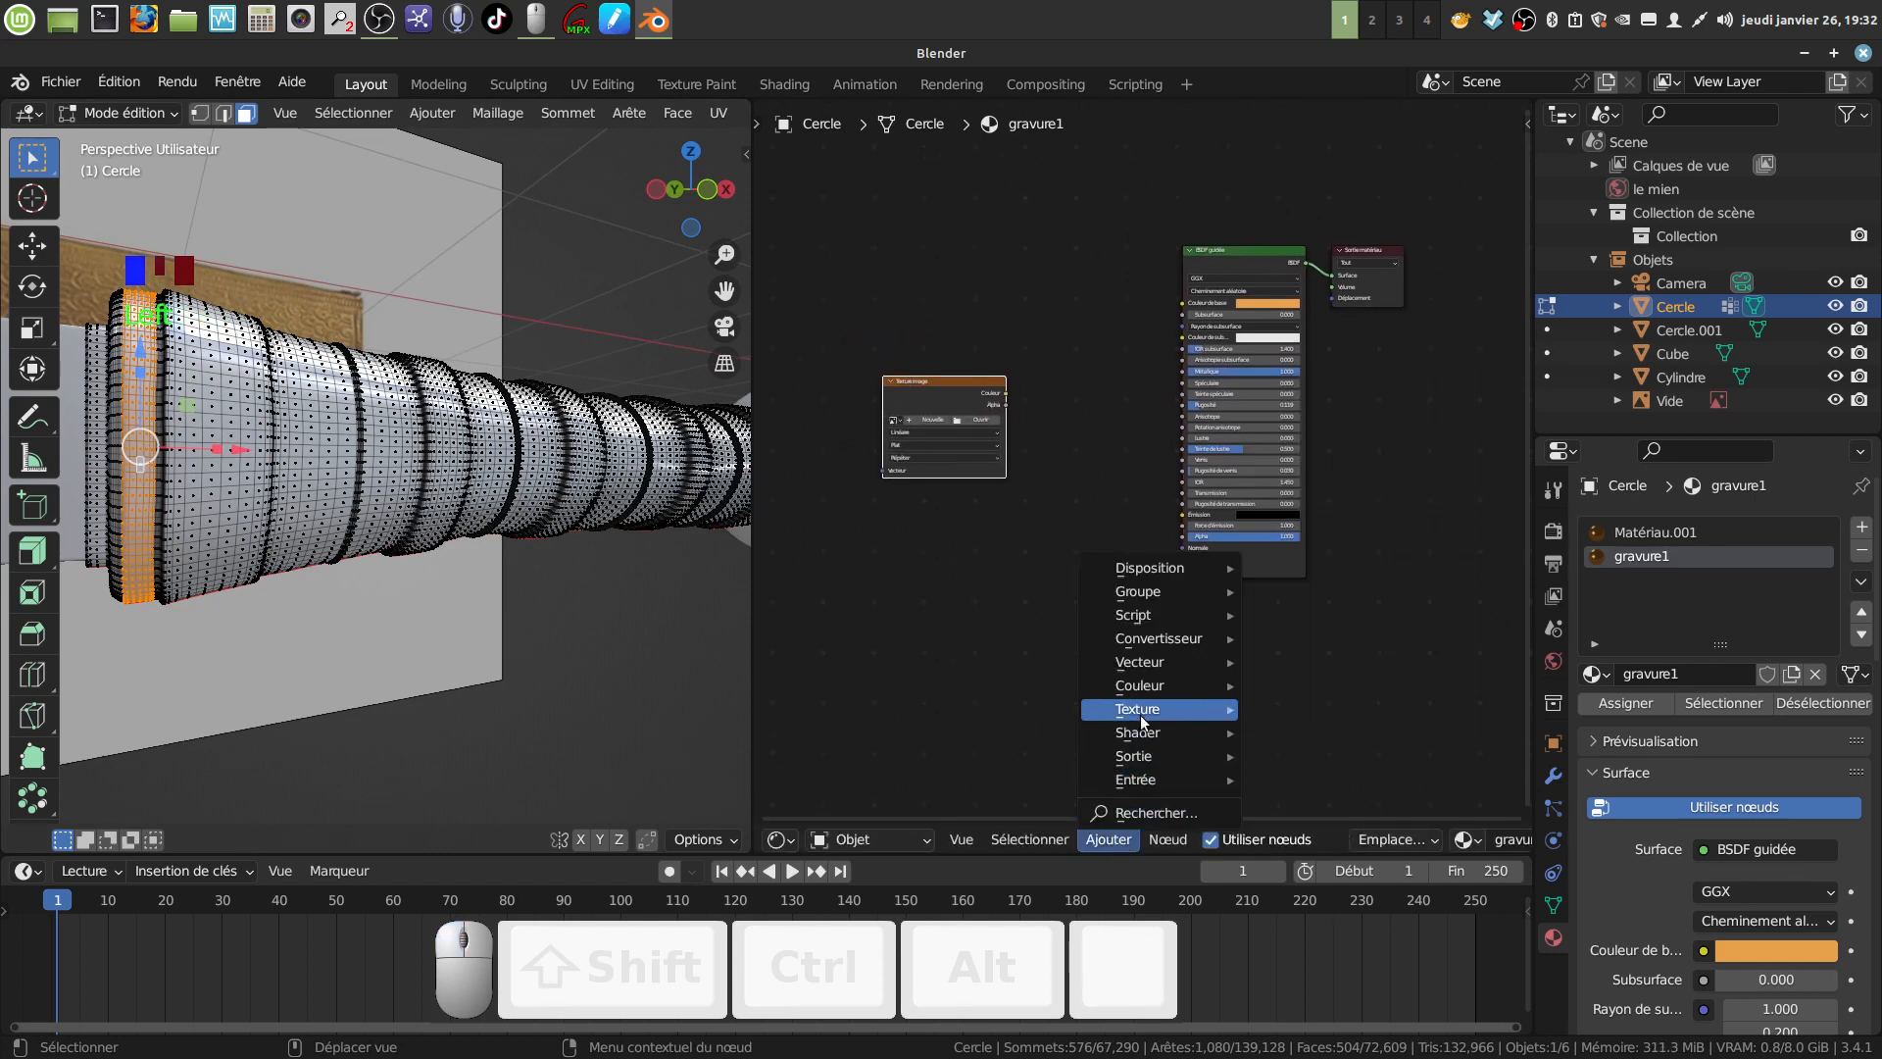
mouse_move(1137, 708)
mouse_move(1137, 665)
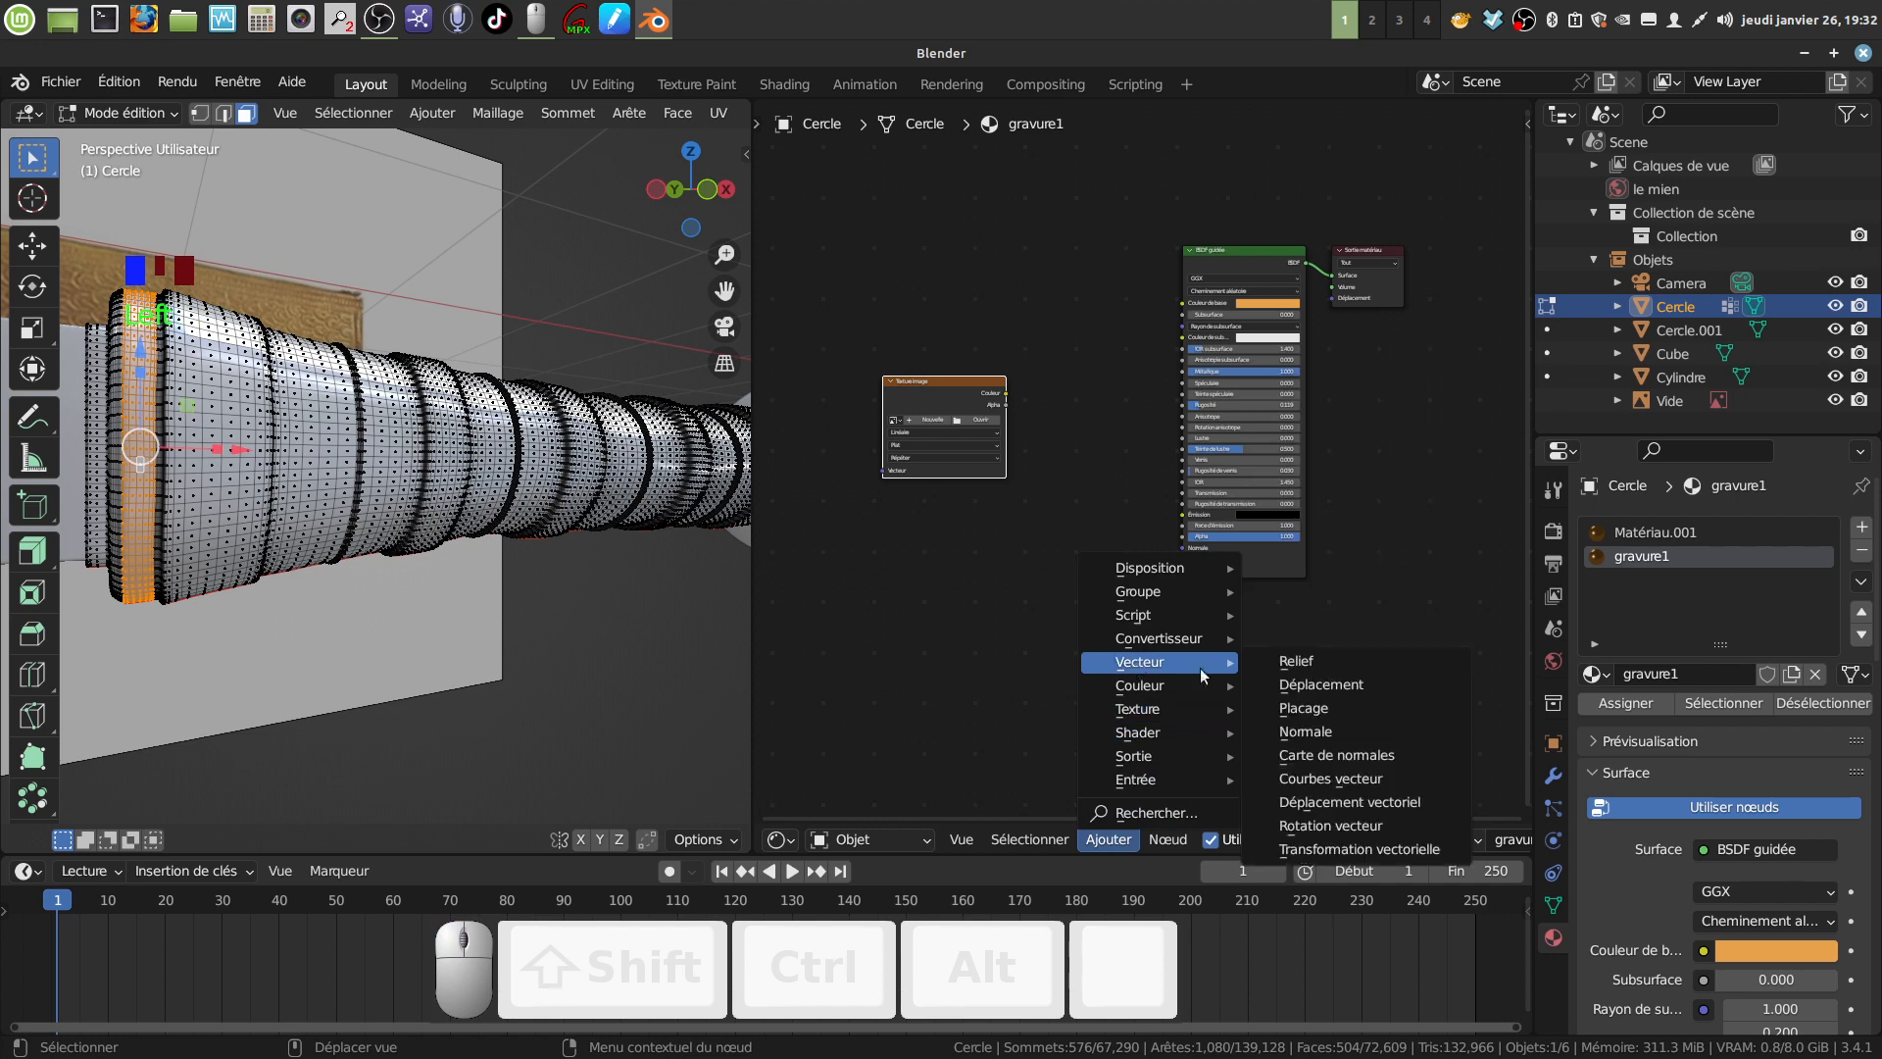
click(1320, 661)
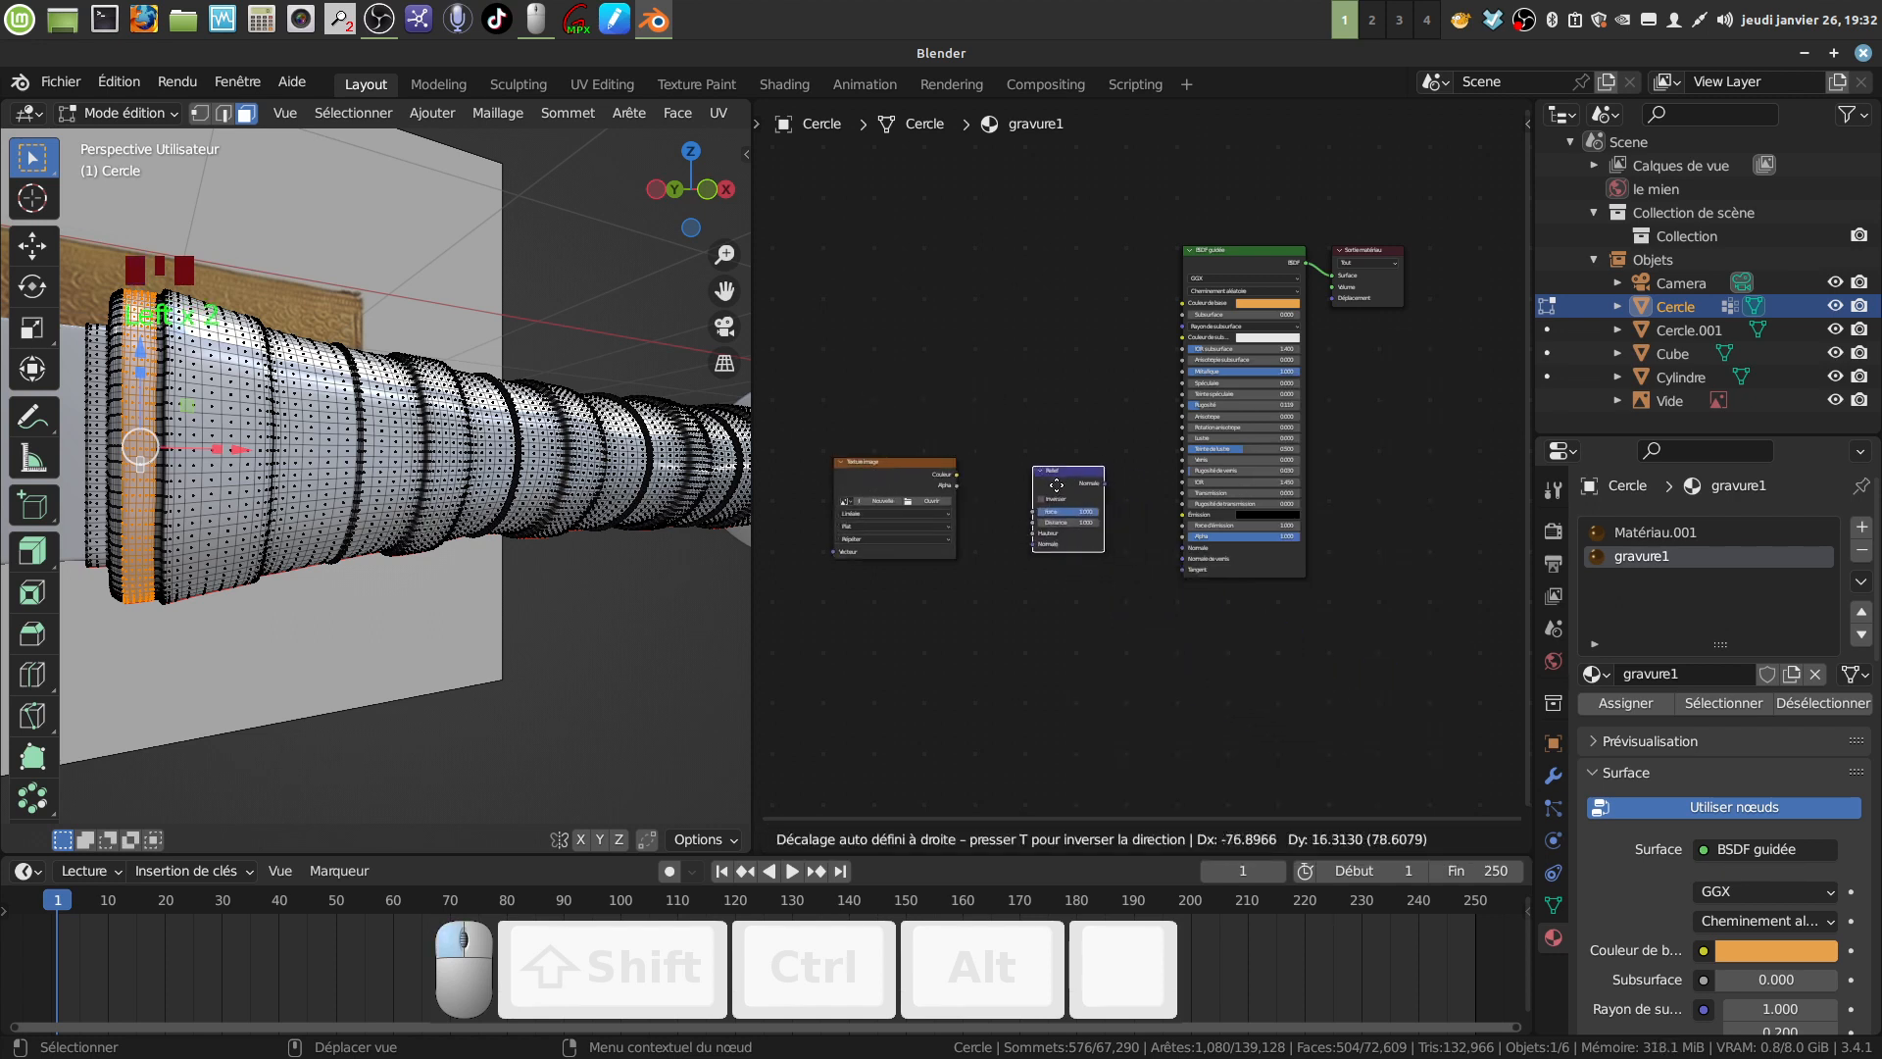
click(1046, 503)
scroll(1037, 675, up, 4)
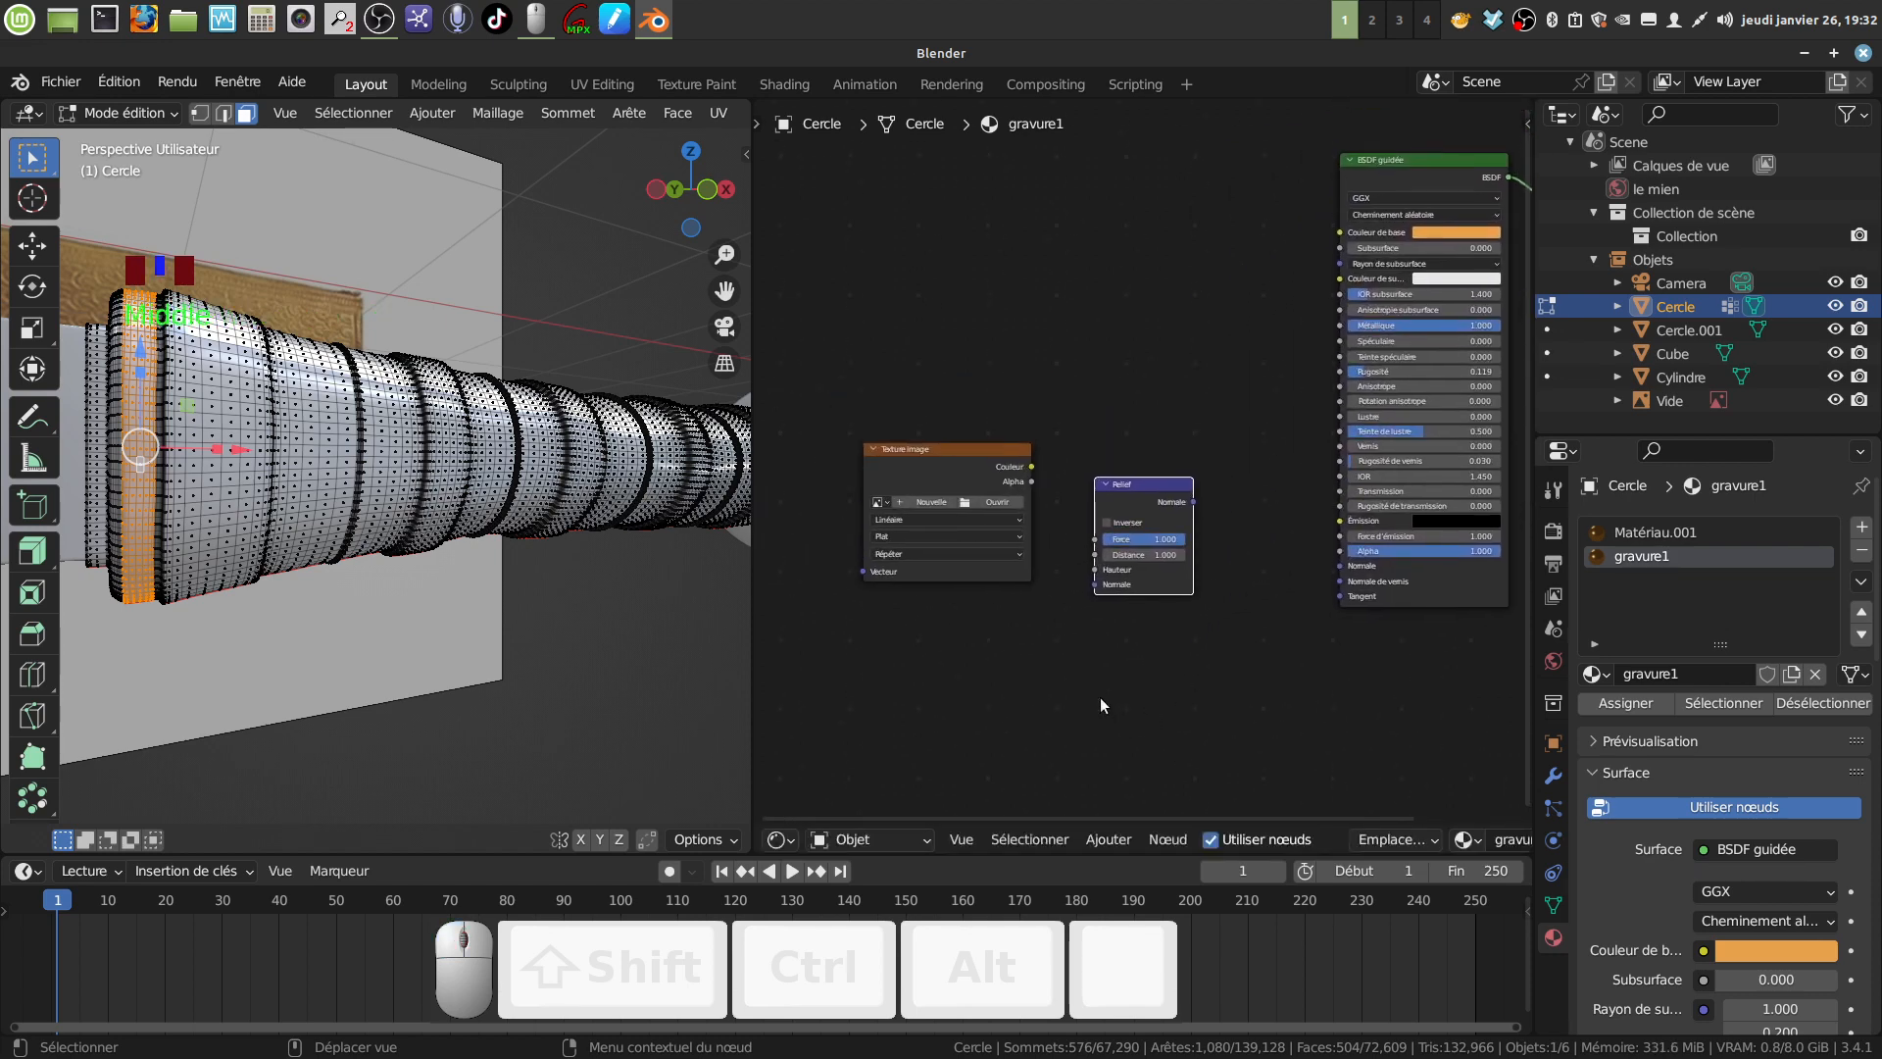
Connect the image texture's Couleur to the Relief node's Hauteur, and its Normale output to the Principled BSDF's Normale.
middle_drag(1213, 624, 1167, 651)
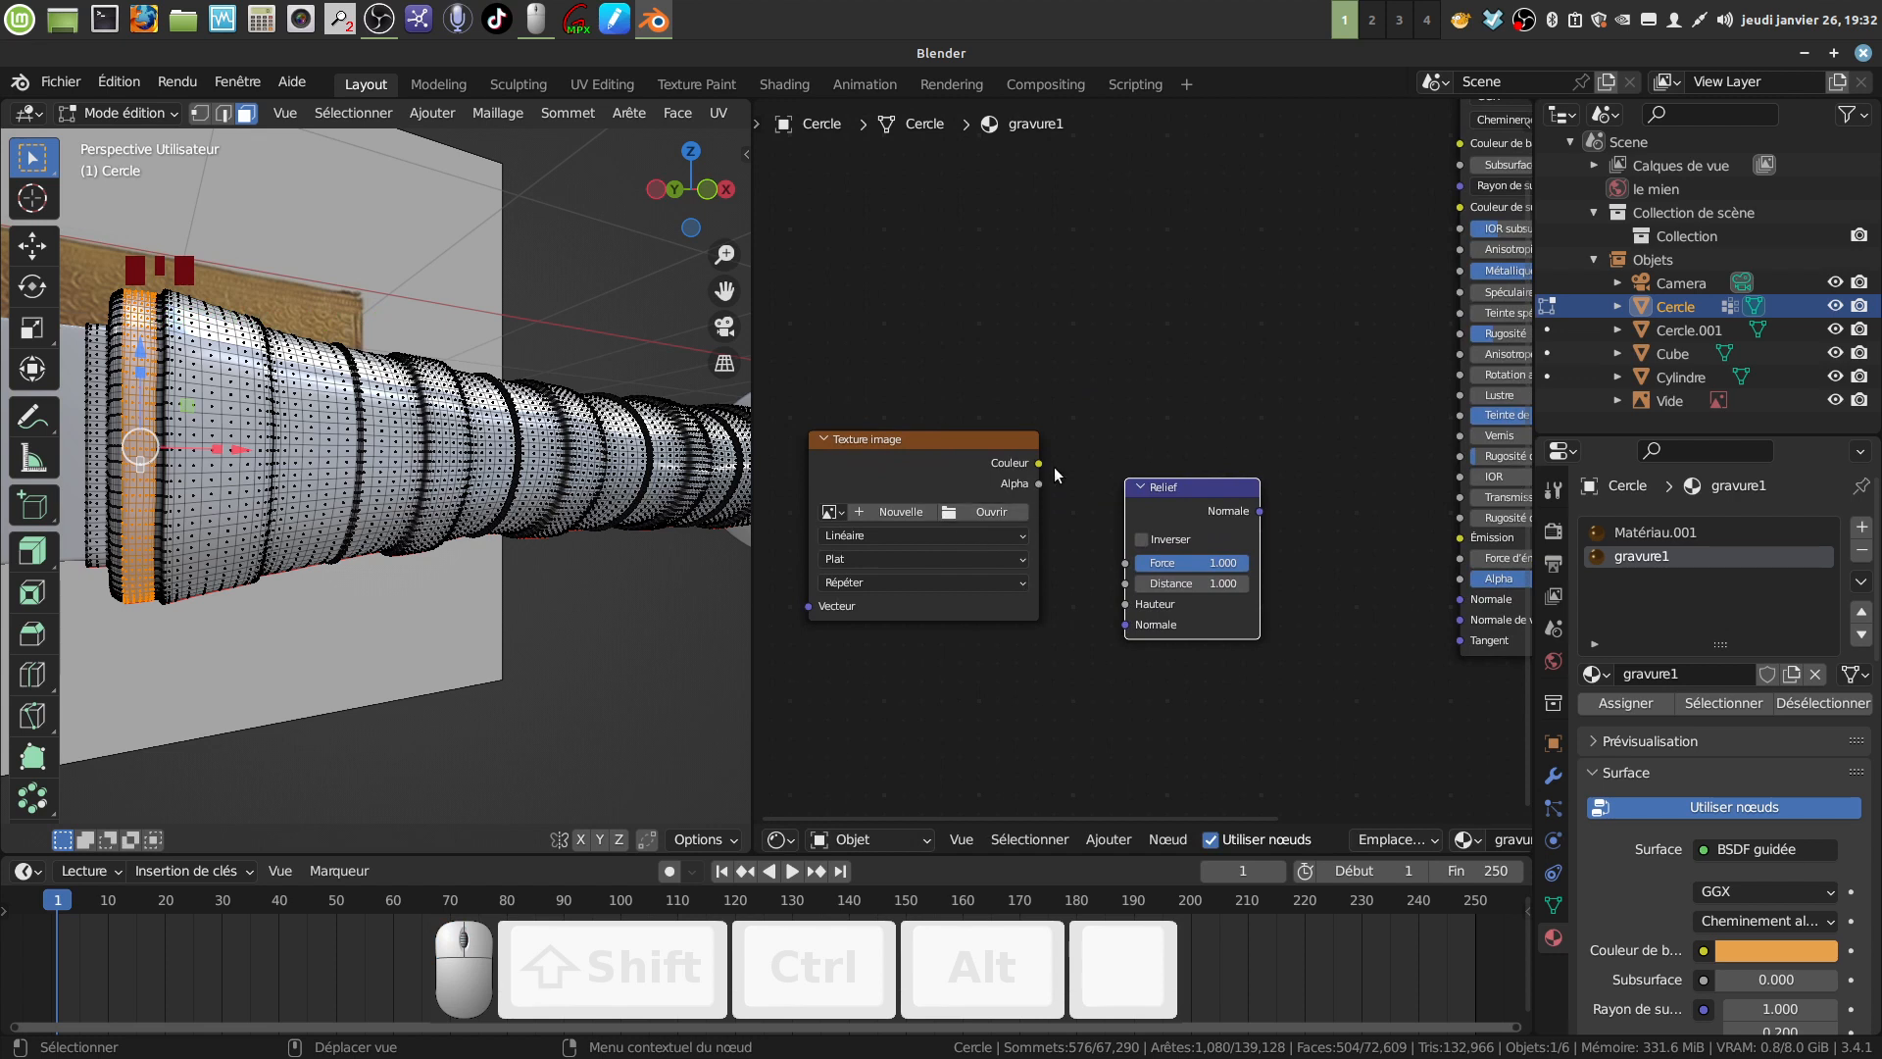
middle_drag(1217, 451, 1188, 490)
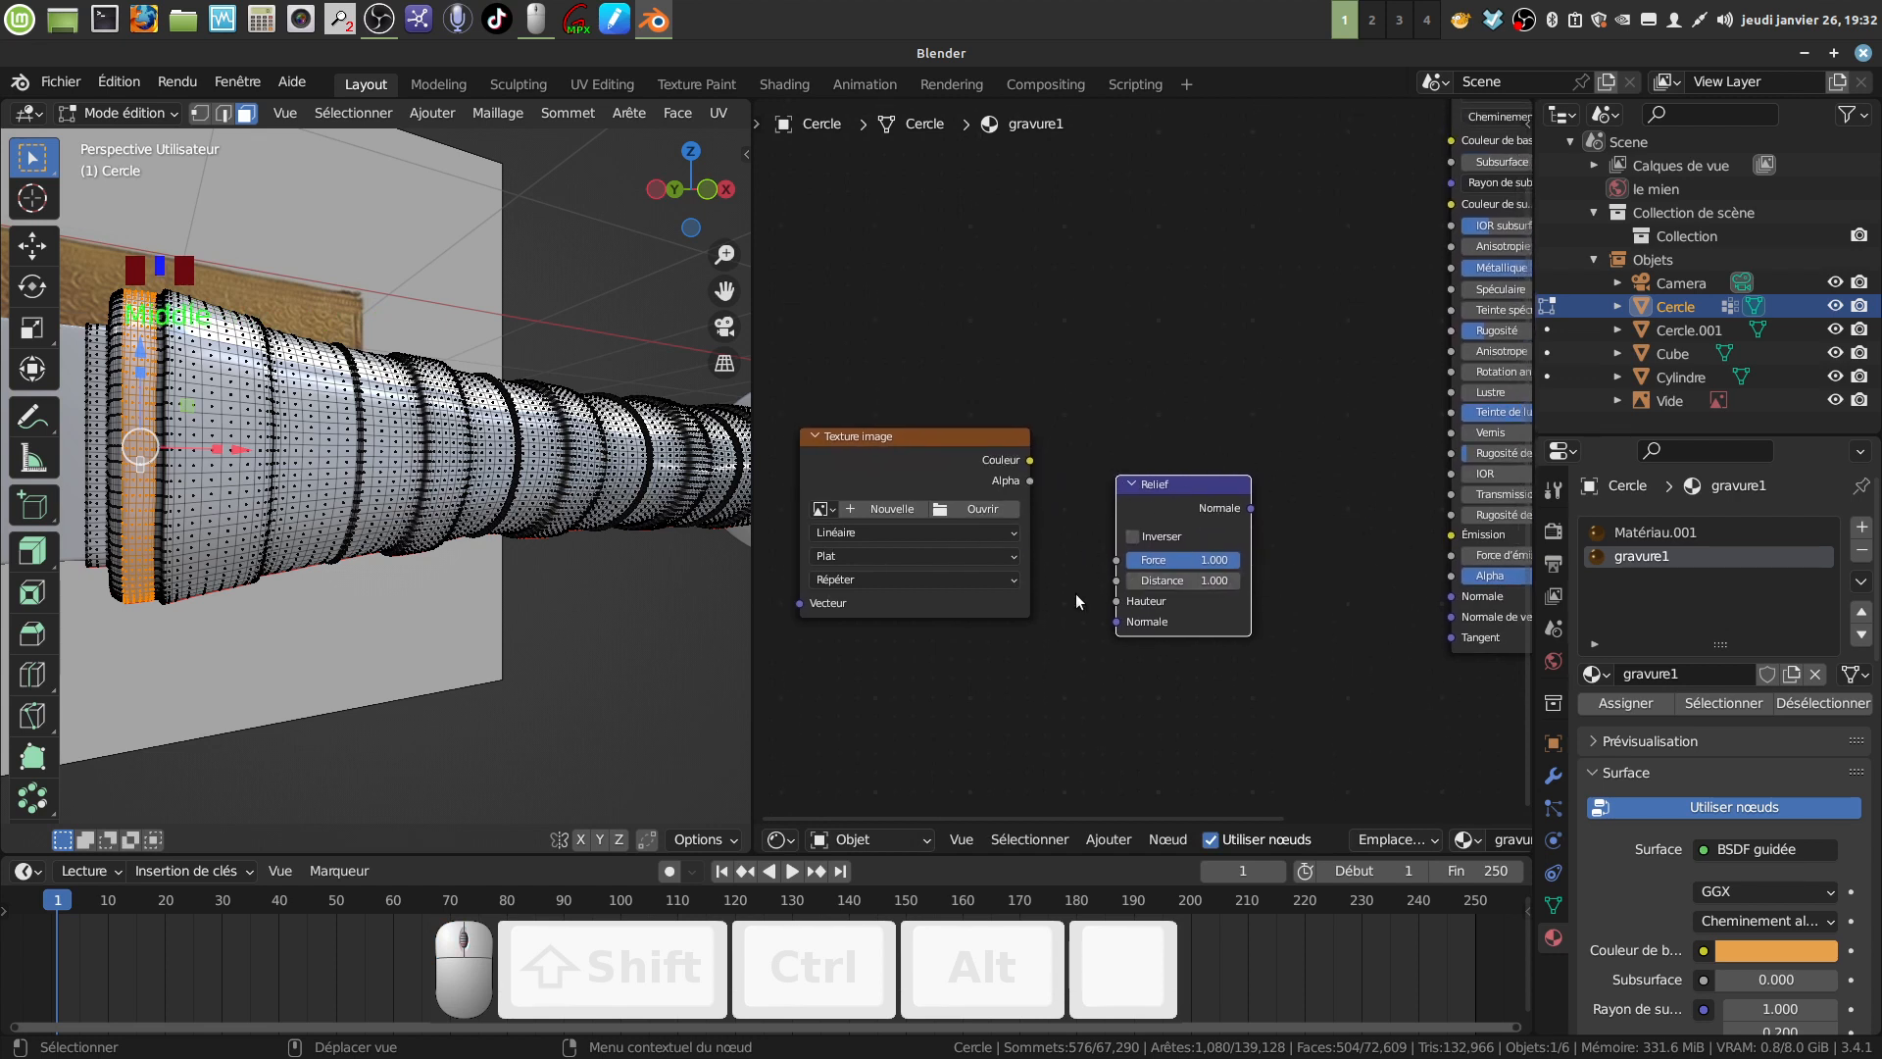
drag(1030, 460, 1116, 601)
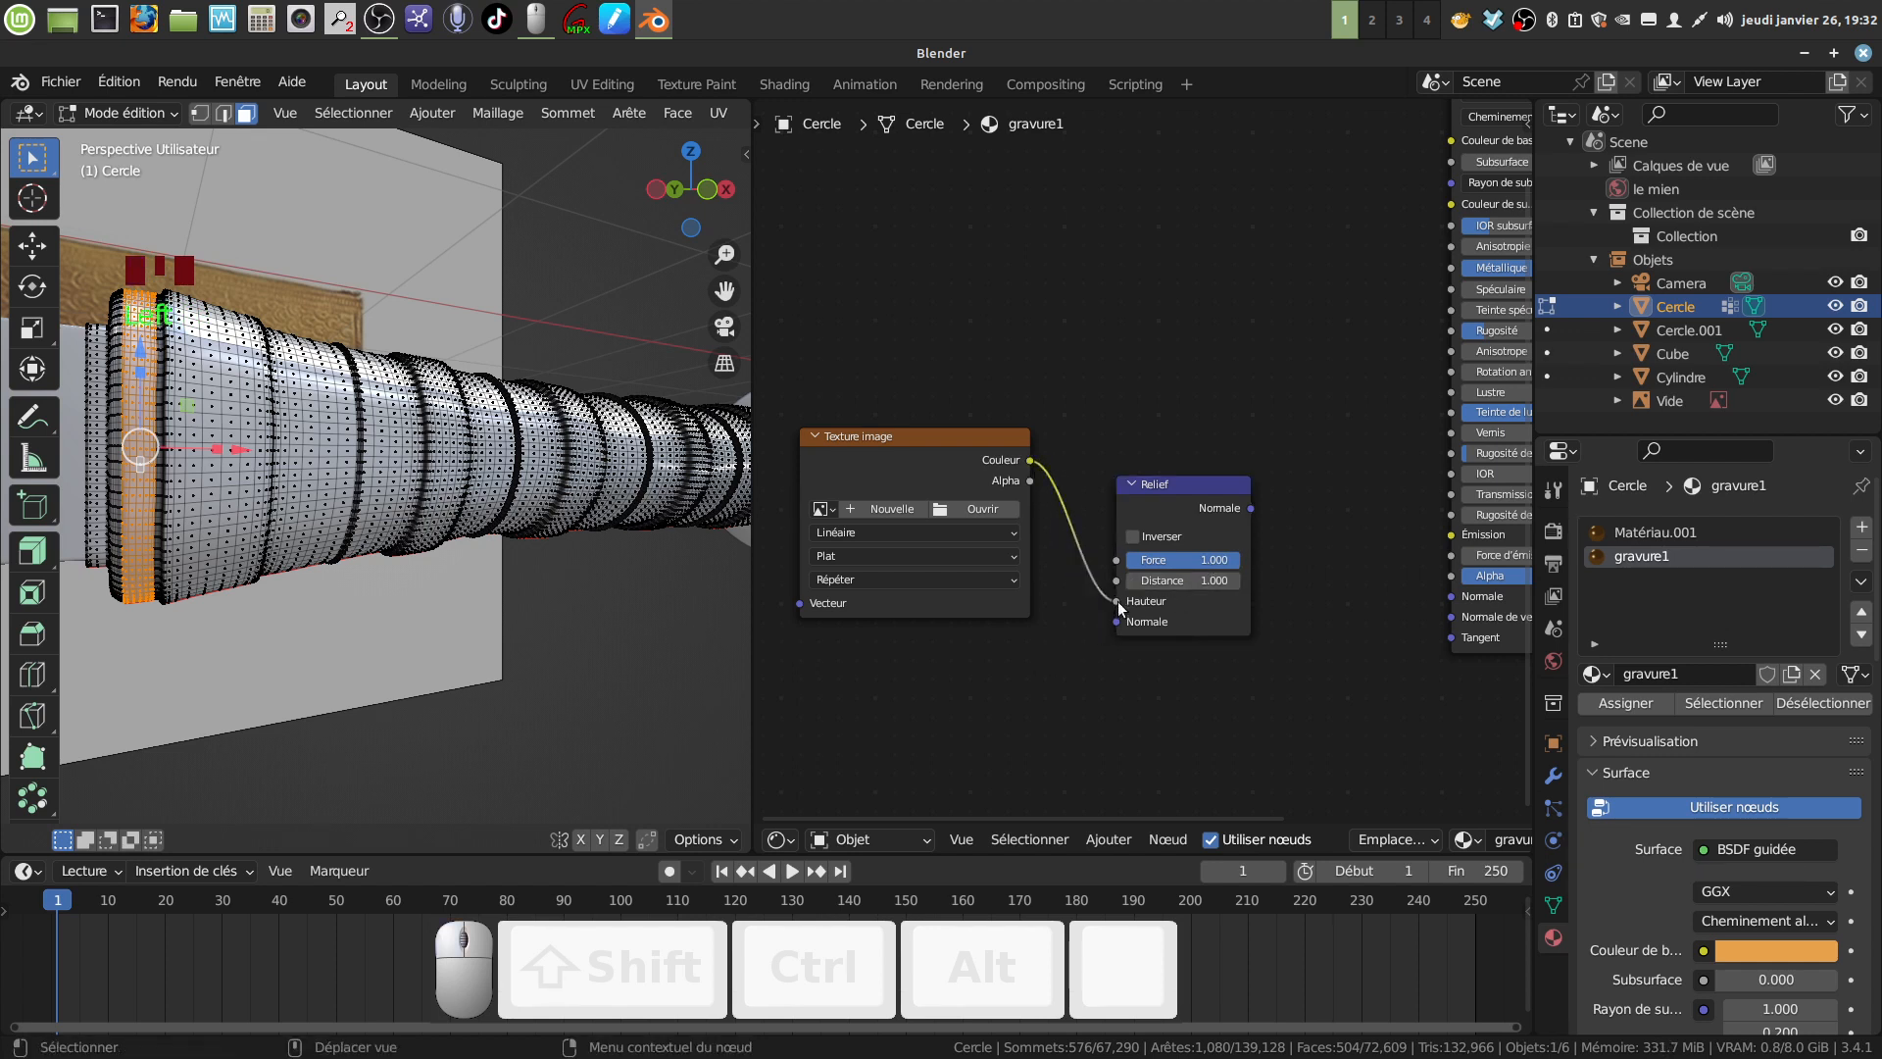
drag(1251, 508, 1451, 597)
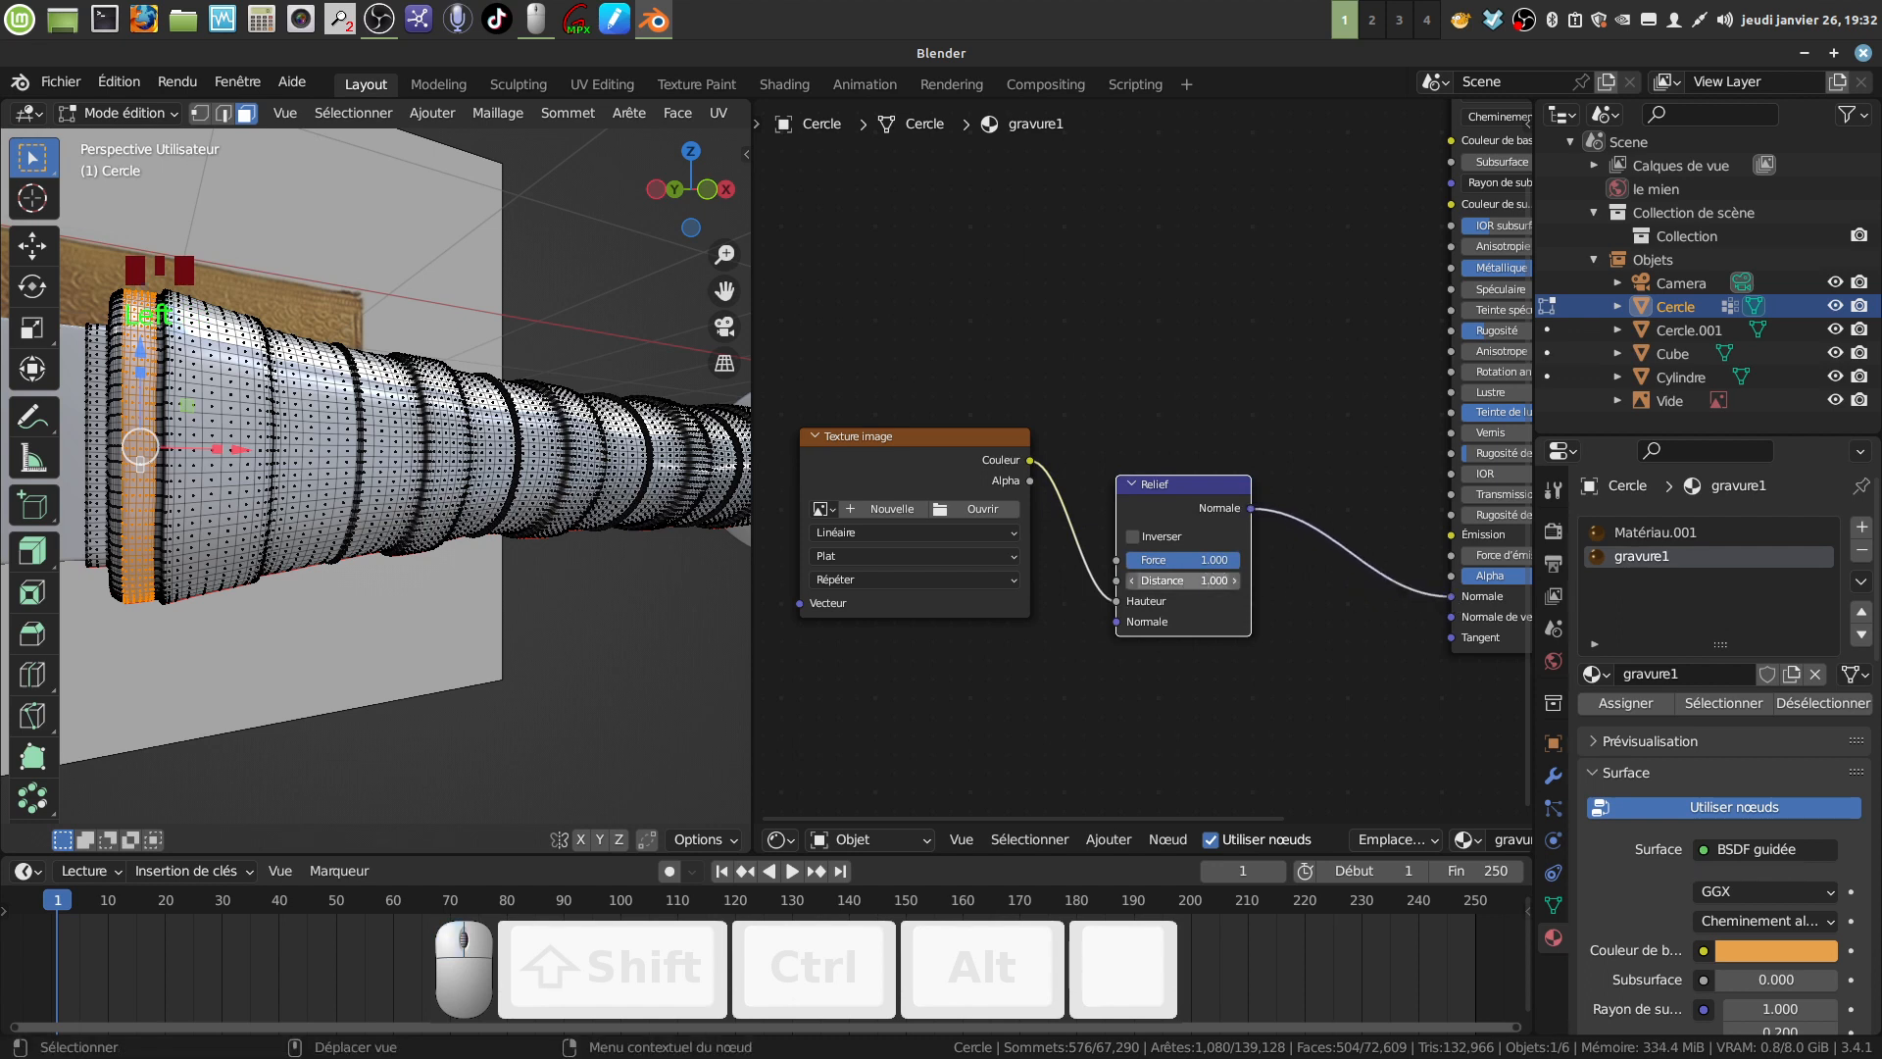
Set the Relief node's Distance to 0.2 and its Force to about 0.374.
click(1183, 580)
key(BackSpace)
text(0.2)
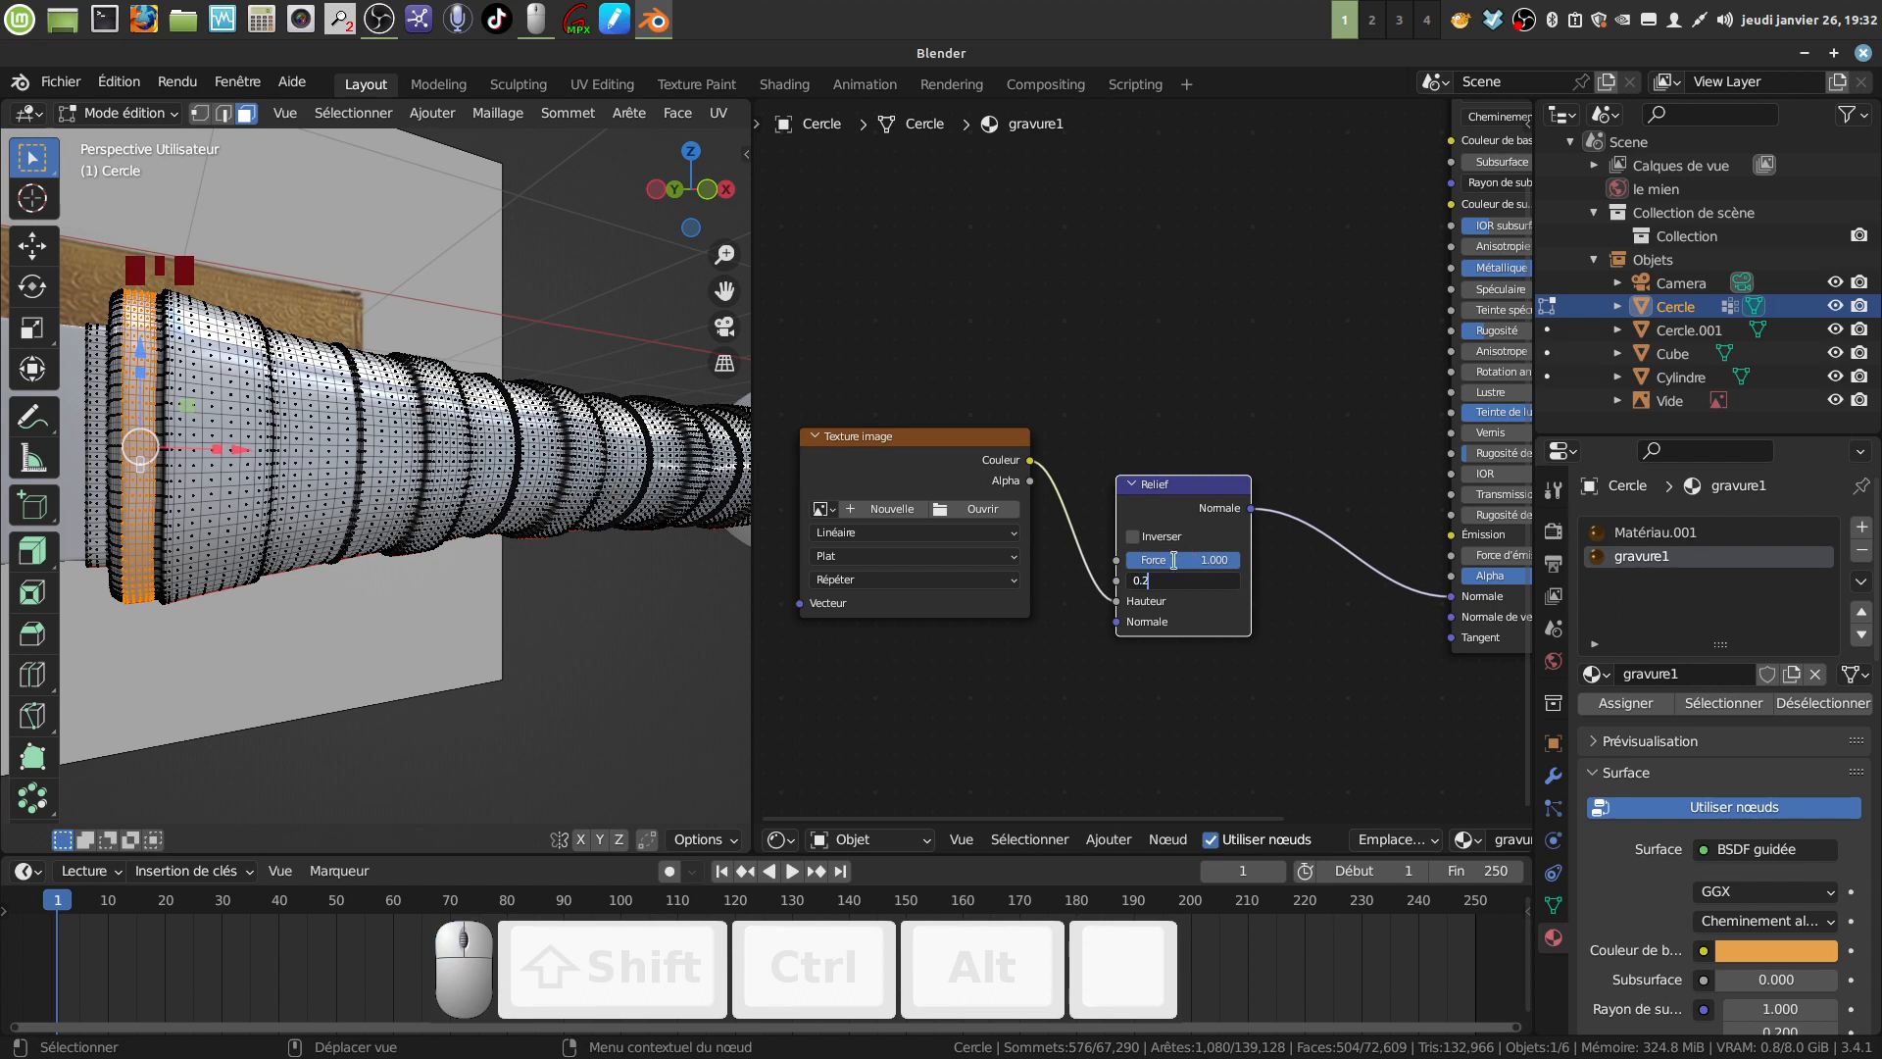
click(1269, 647)
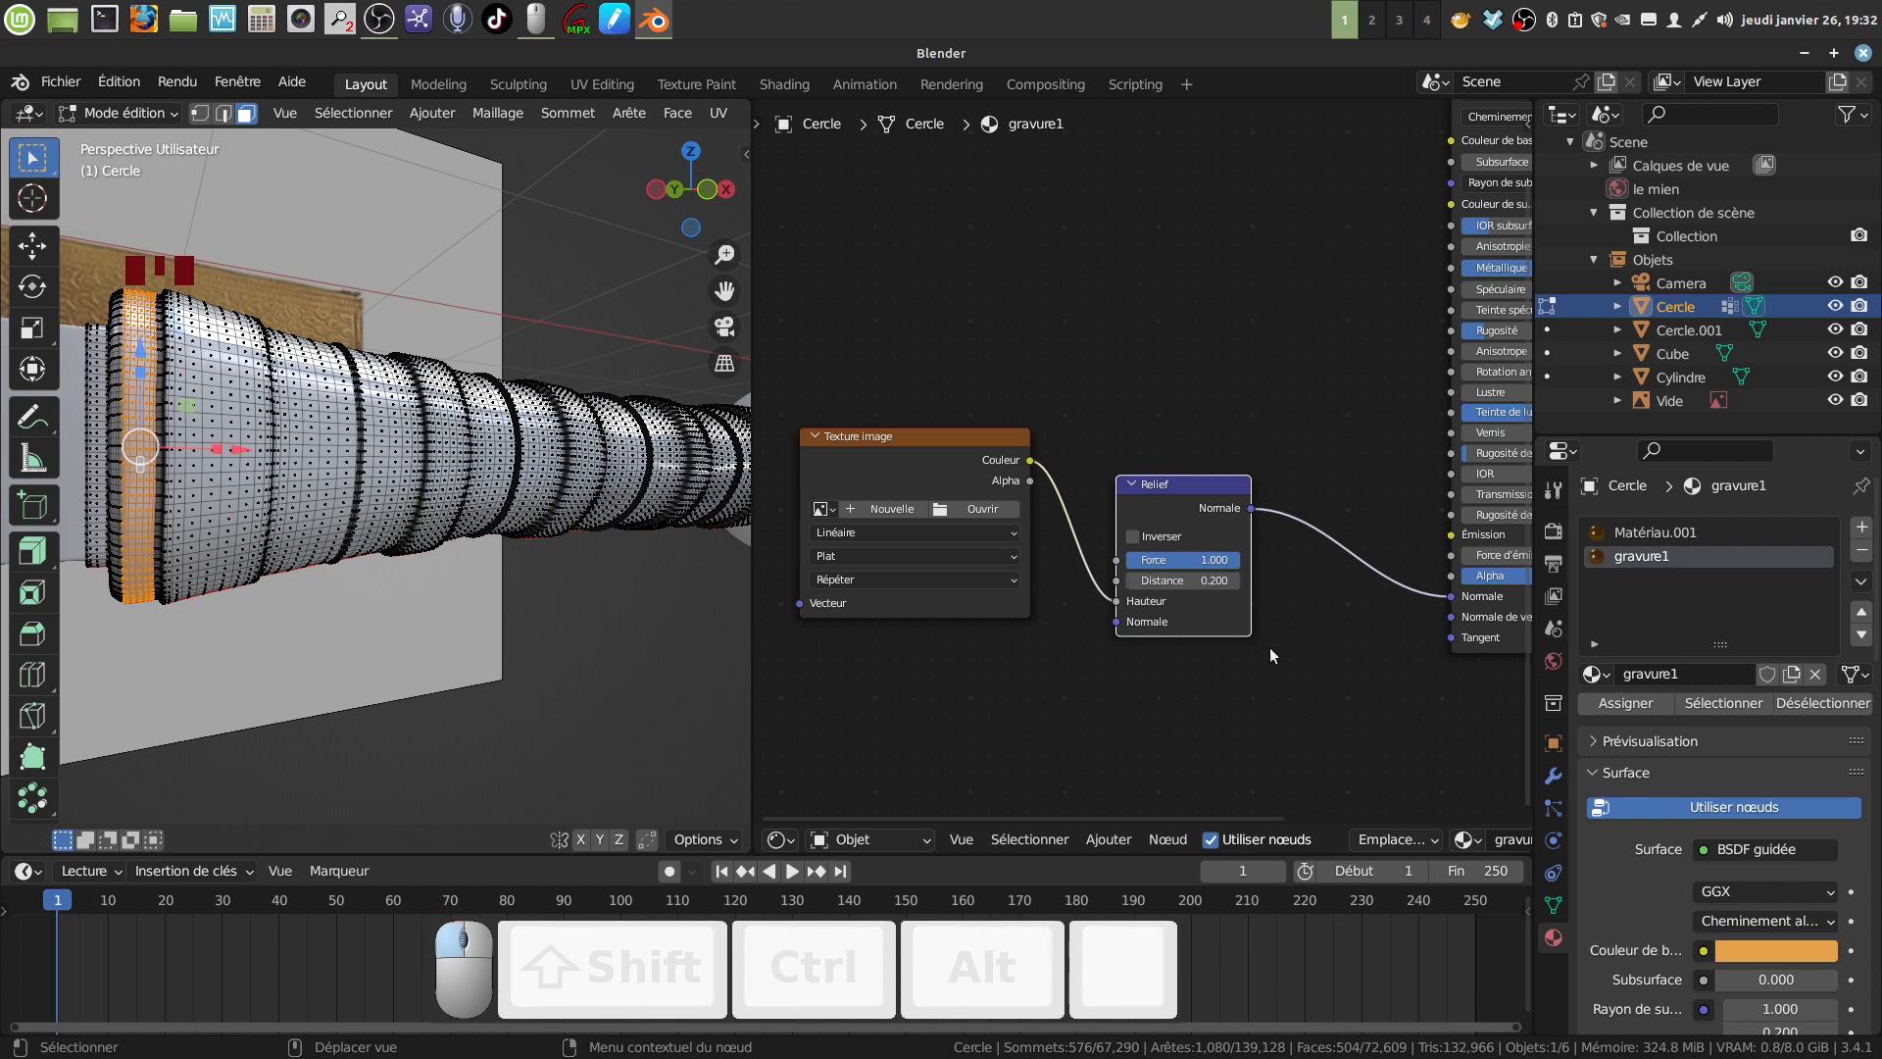
click(1220, 558)
Load frise fine.png from the textures dague folder into the image texture node.
middle_drag(950, 543, 996, 526)
click(990, 492)
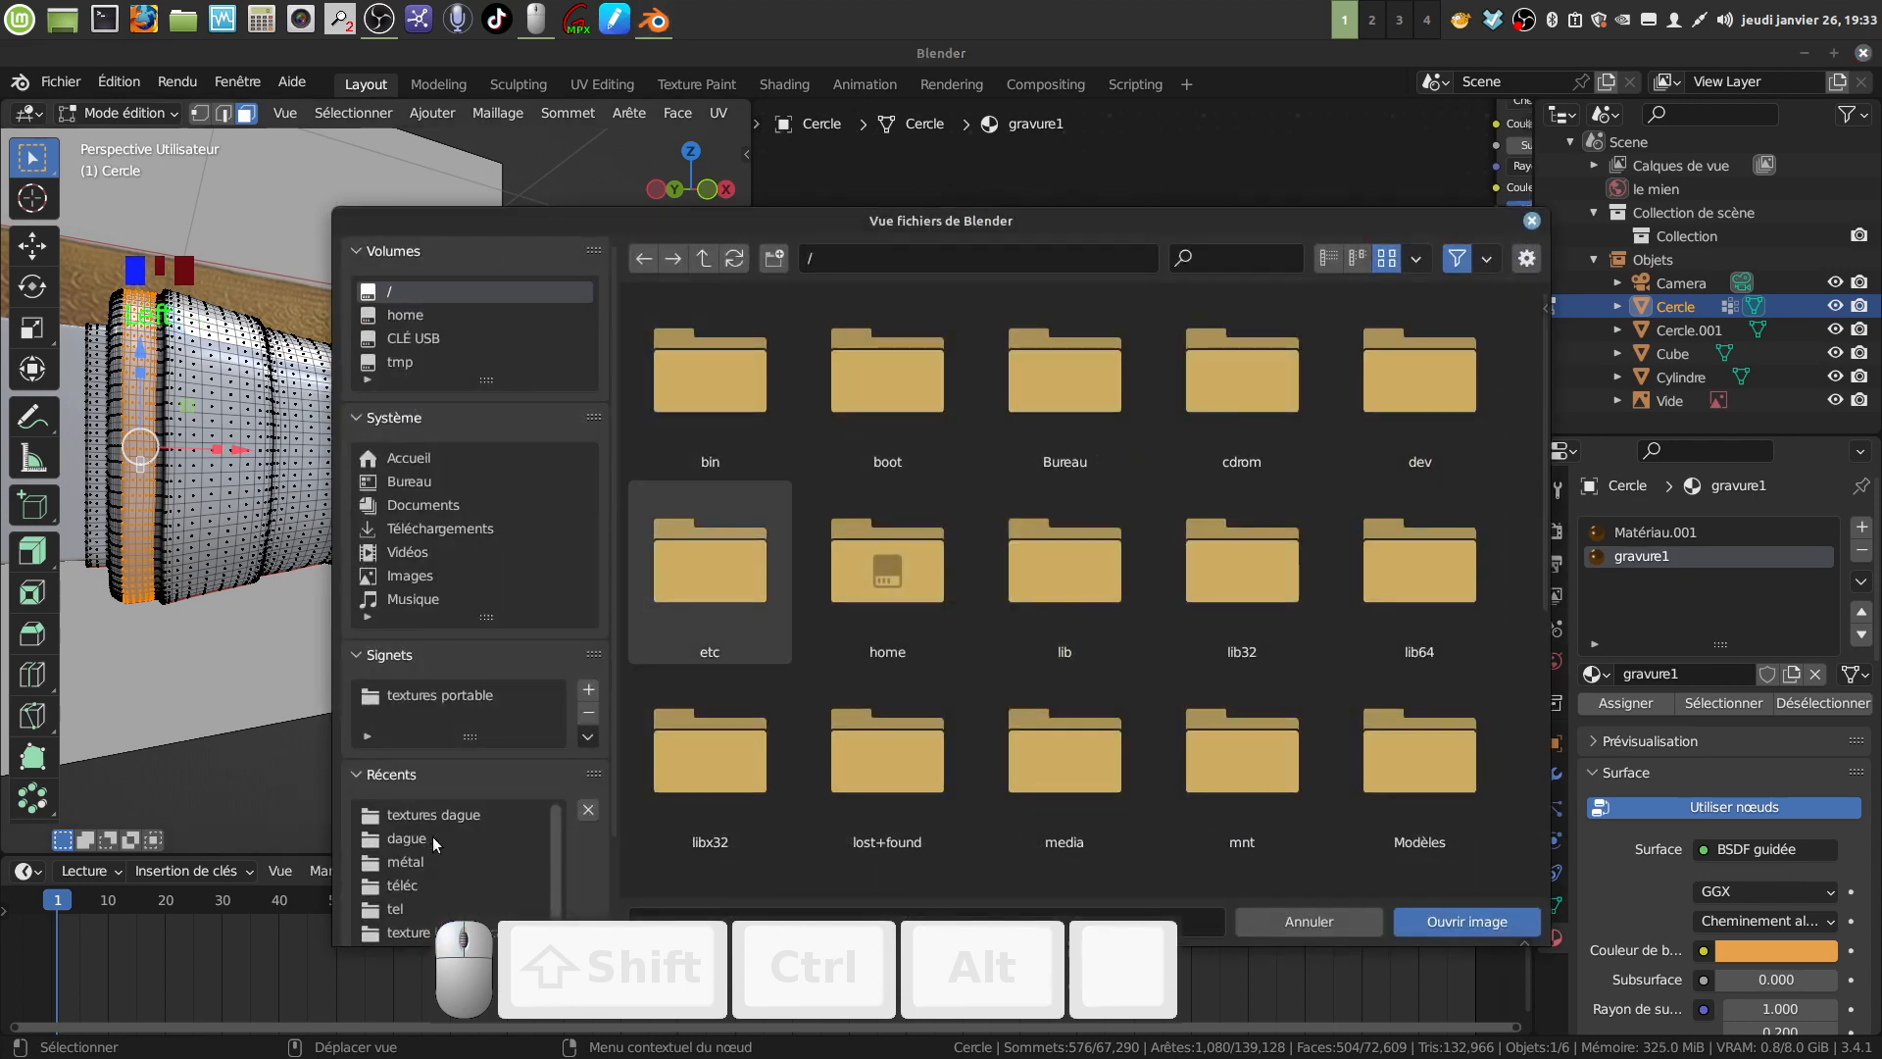
click(432, 837)
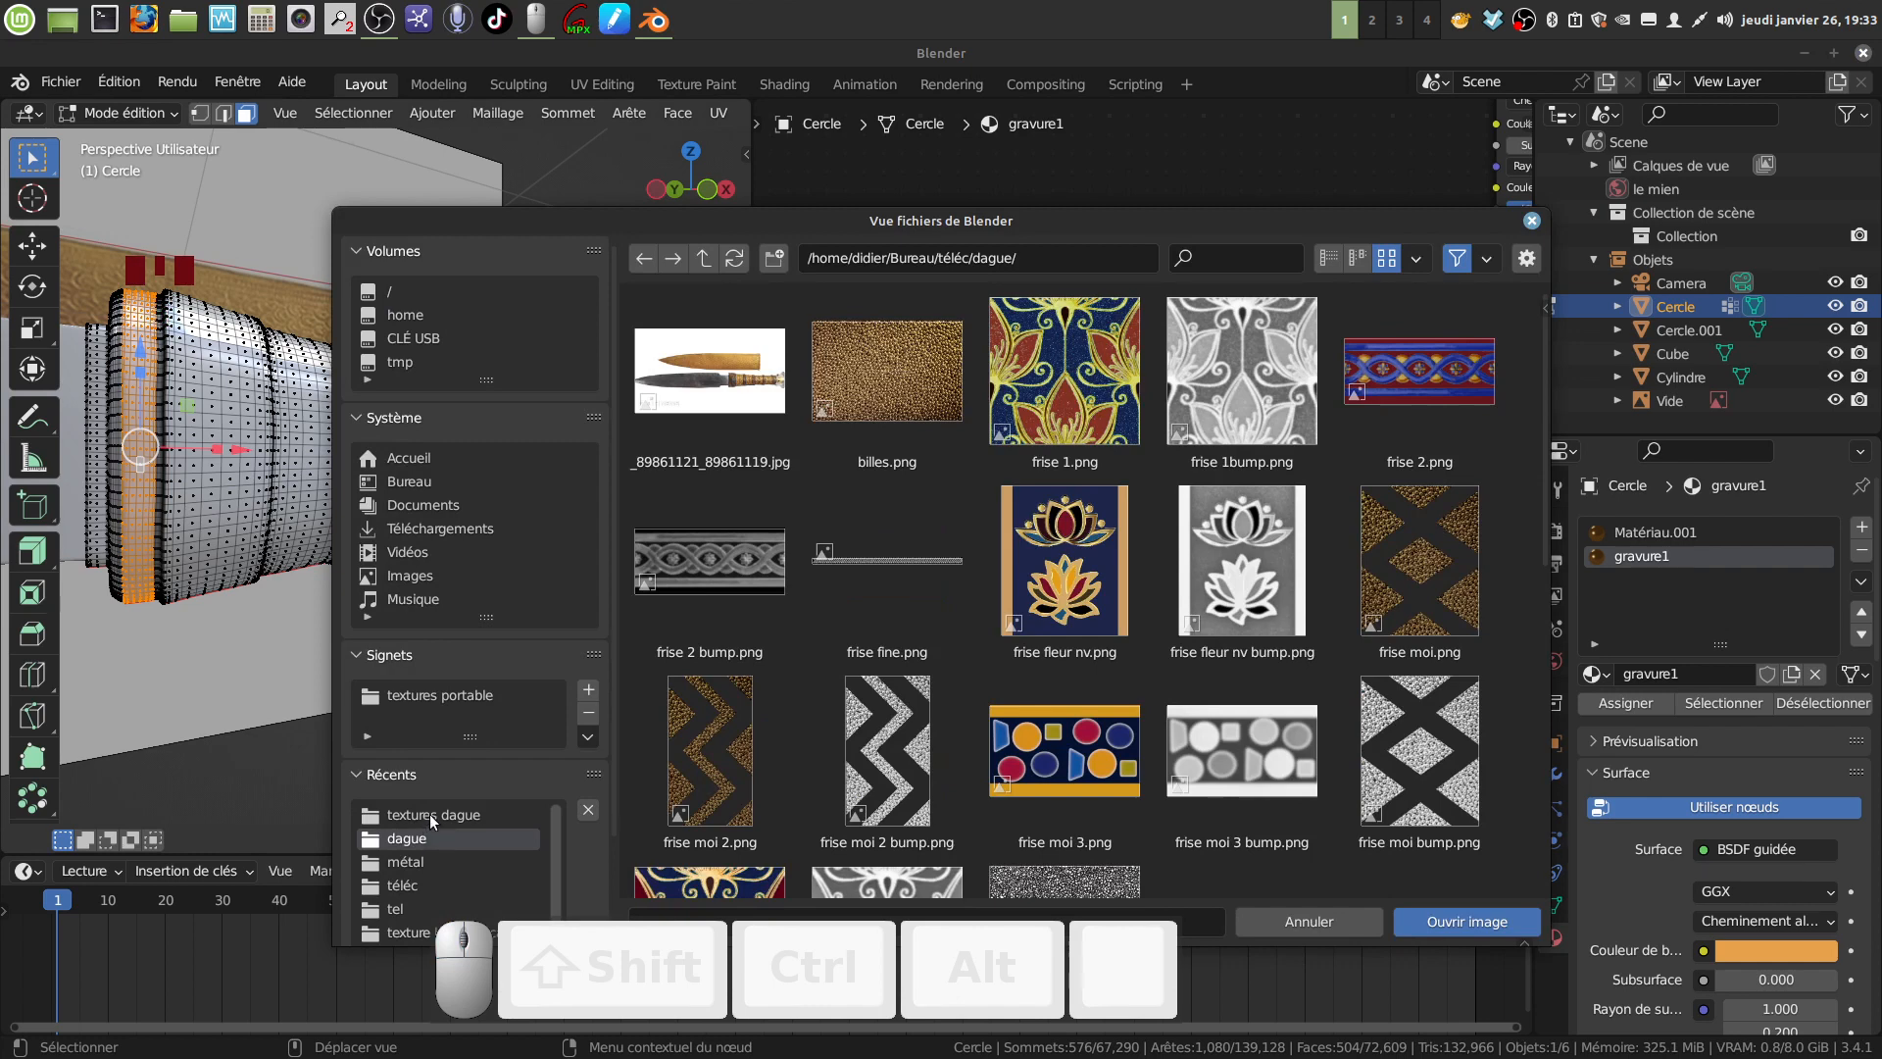
click(430, 814)
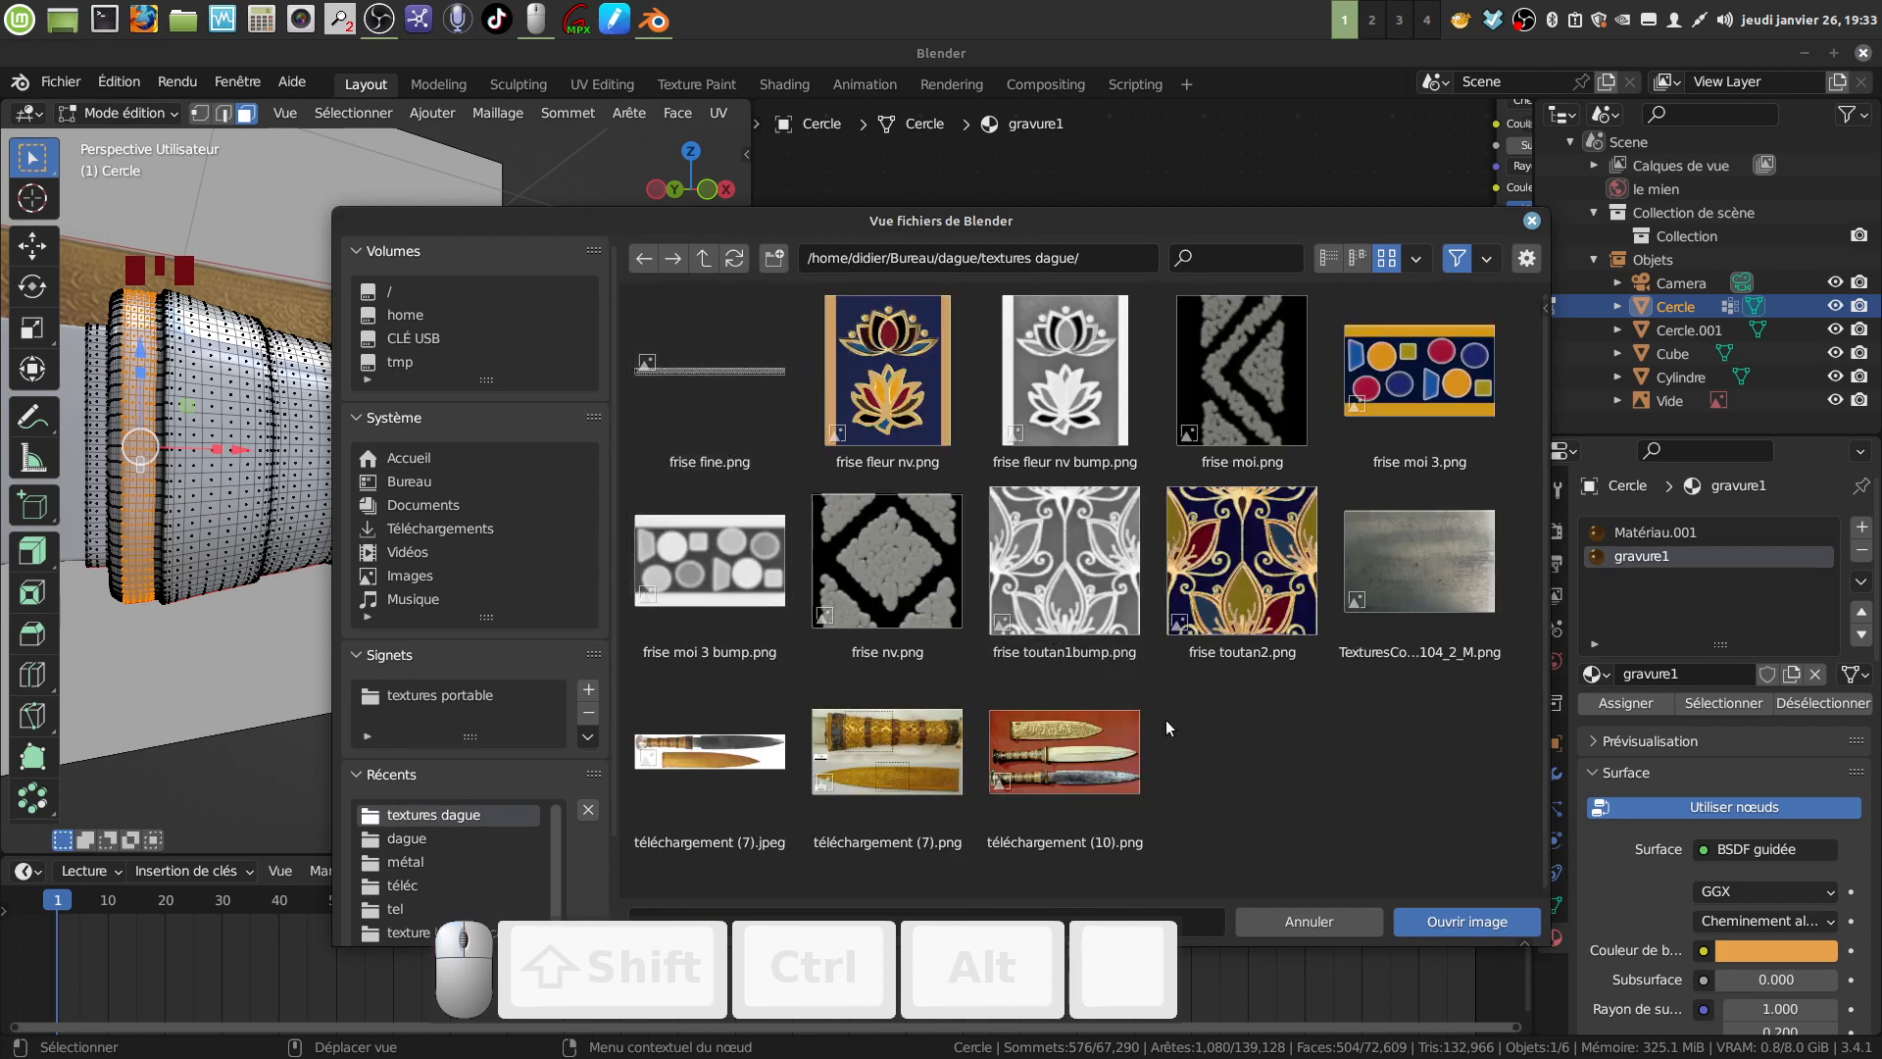
click(710, 375)
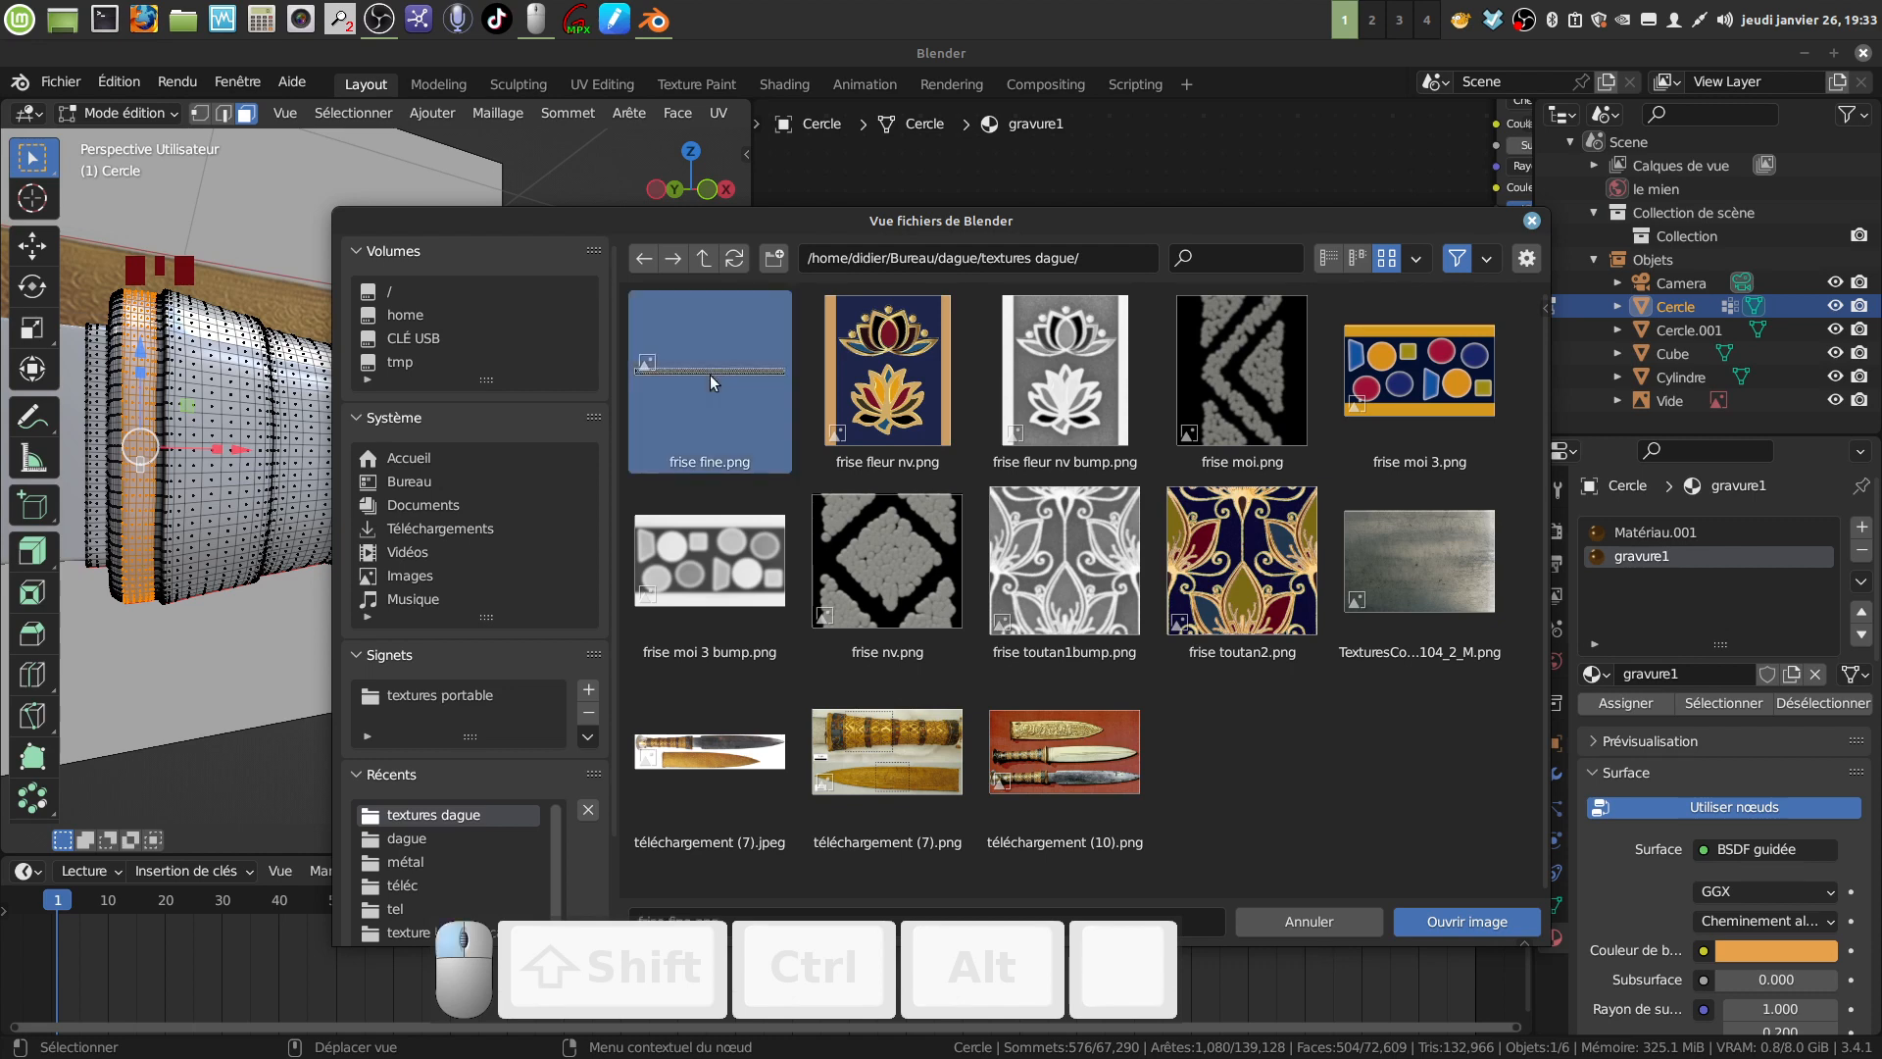
click(1433, 923)
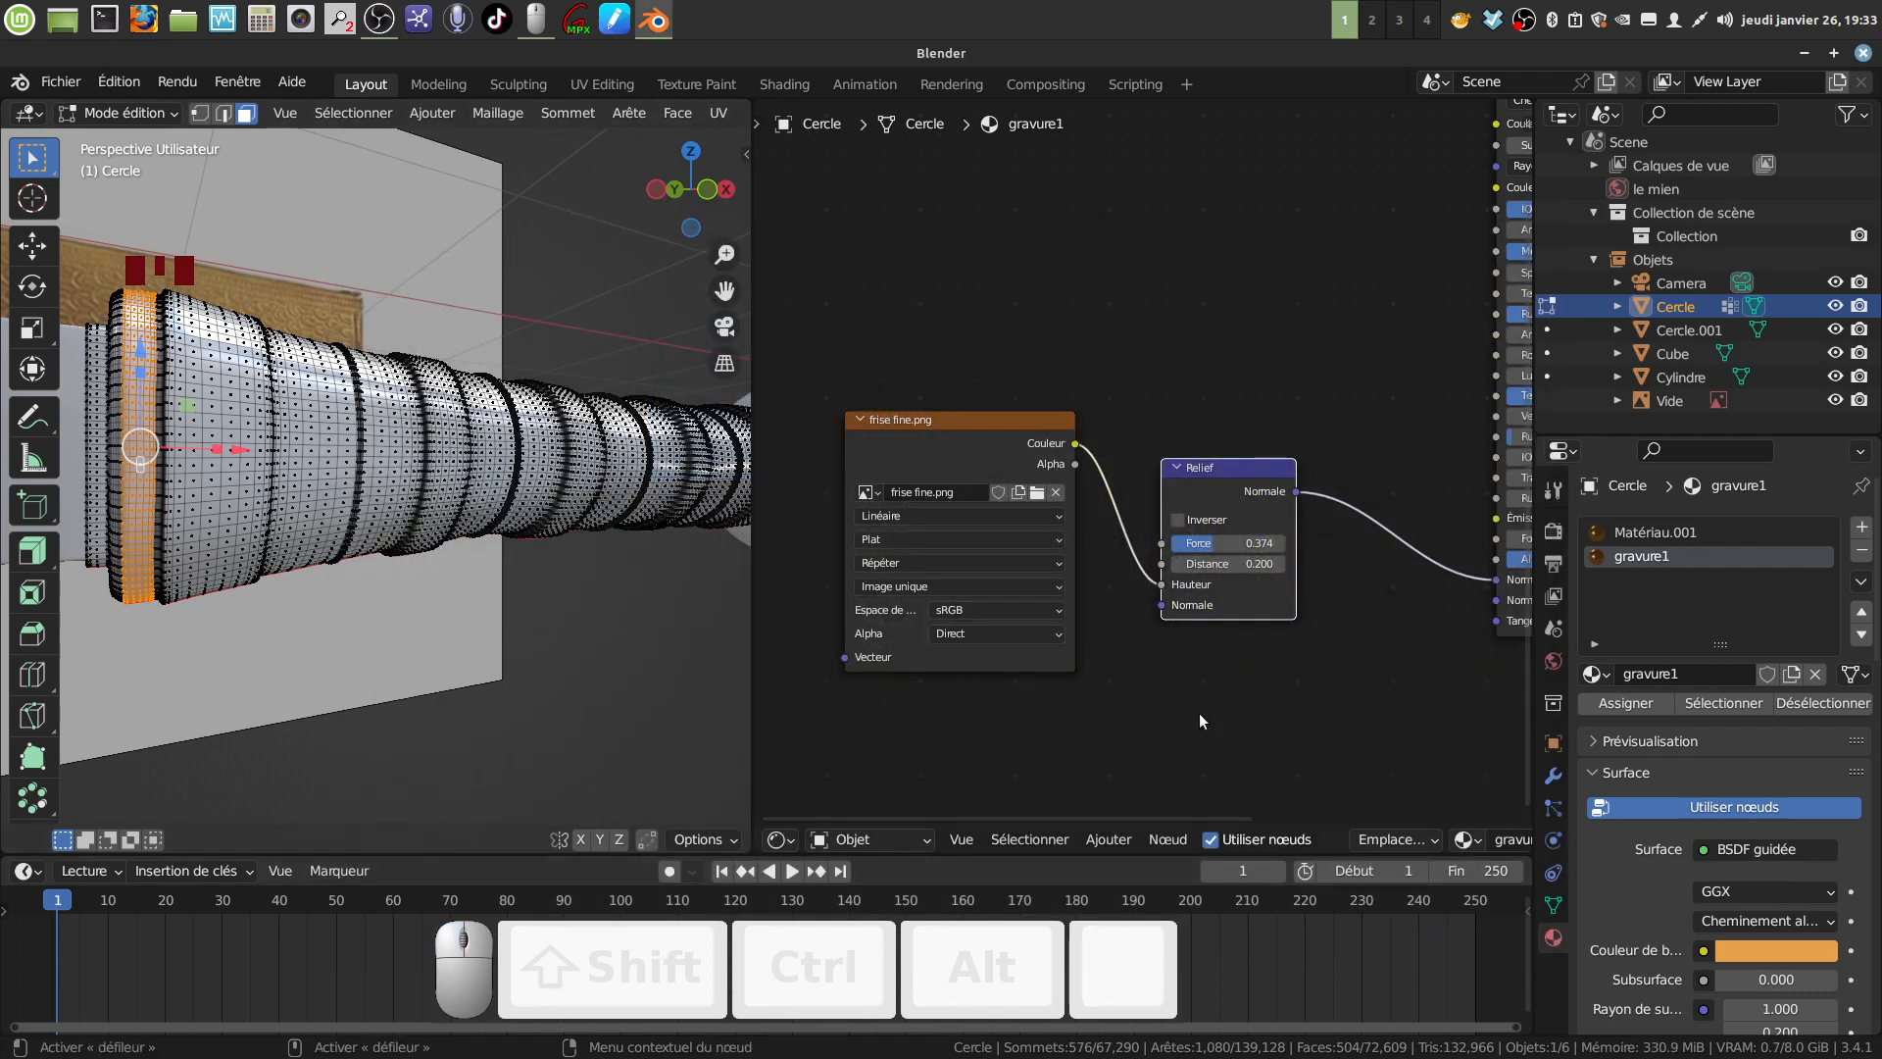
Set the frise fine.png image's color space to Non-couleurs.
middle_drag(1218, 685, 1194, 654)
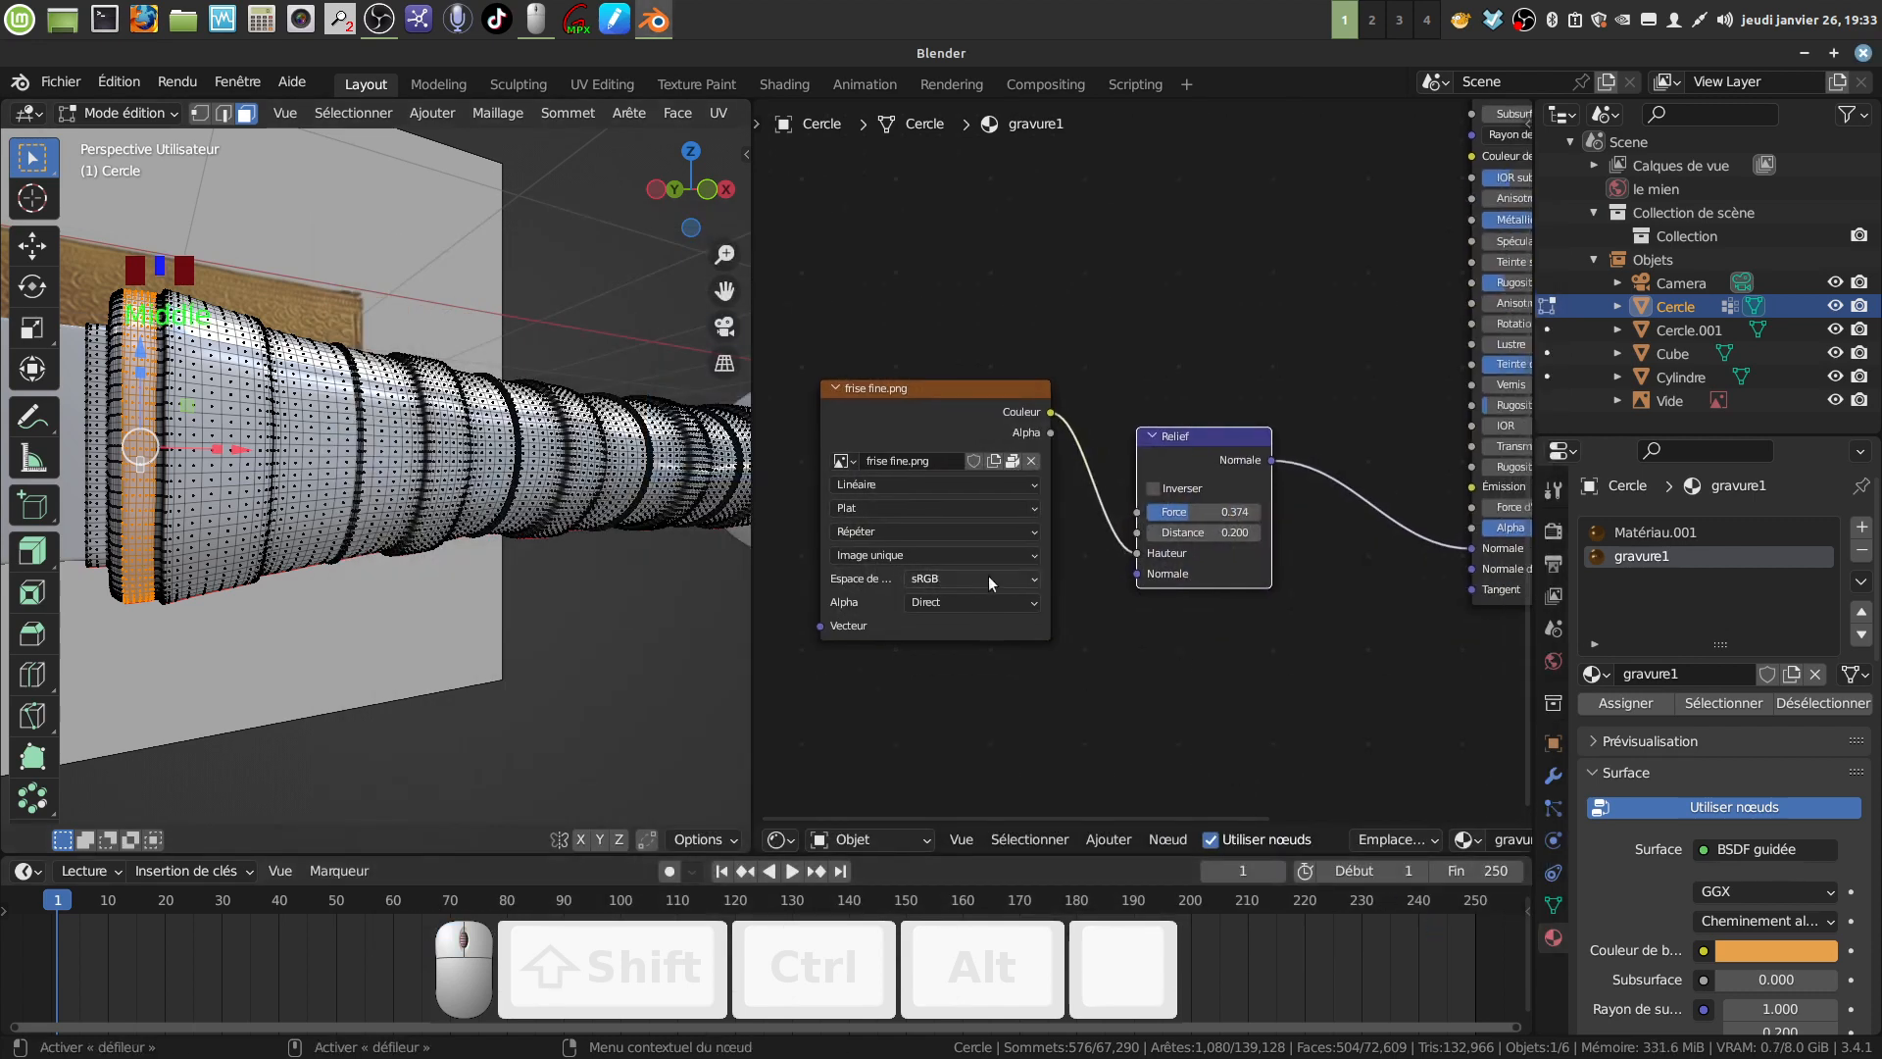
click(1037, 579)
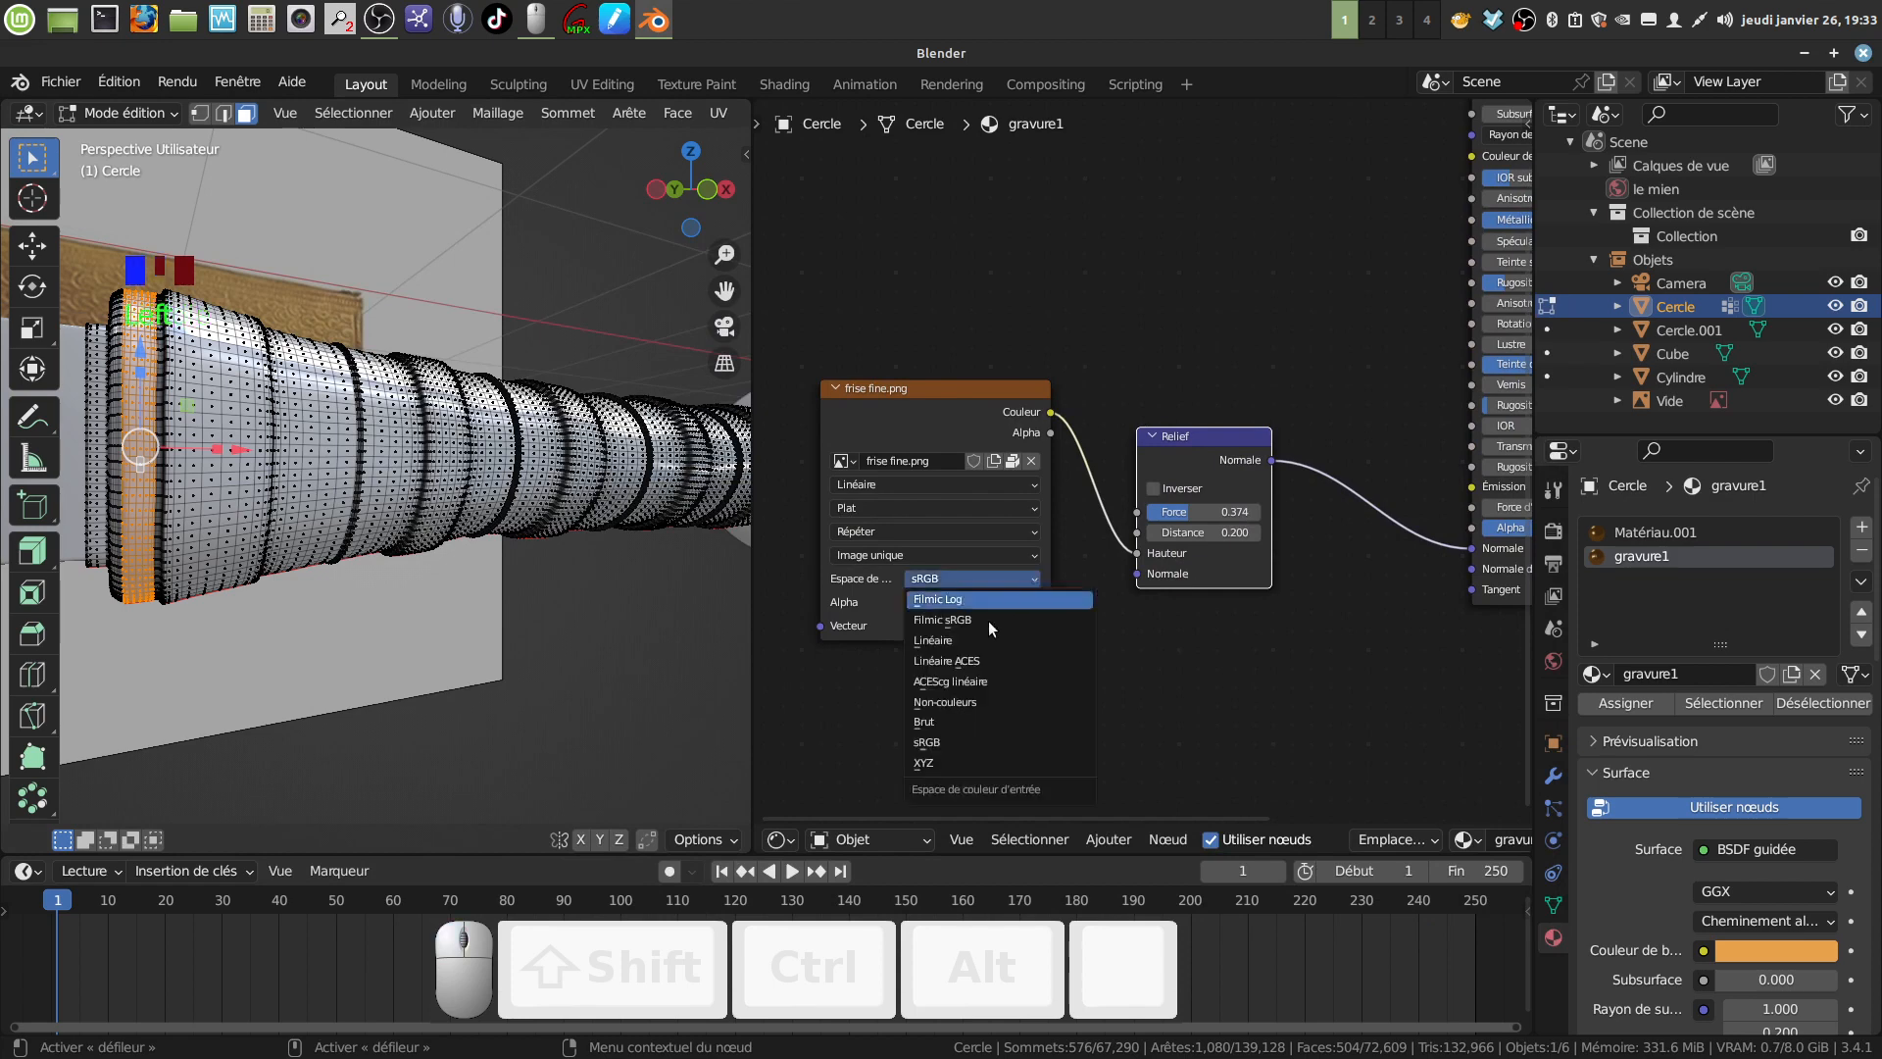
click(979, 706)
scroll(1266, 678, down, 3)
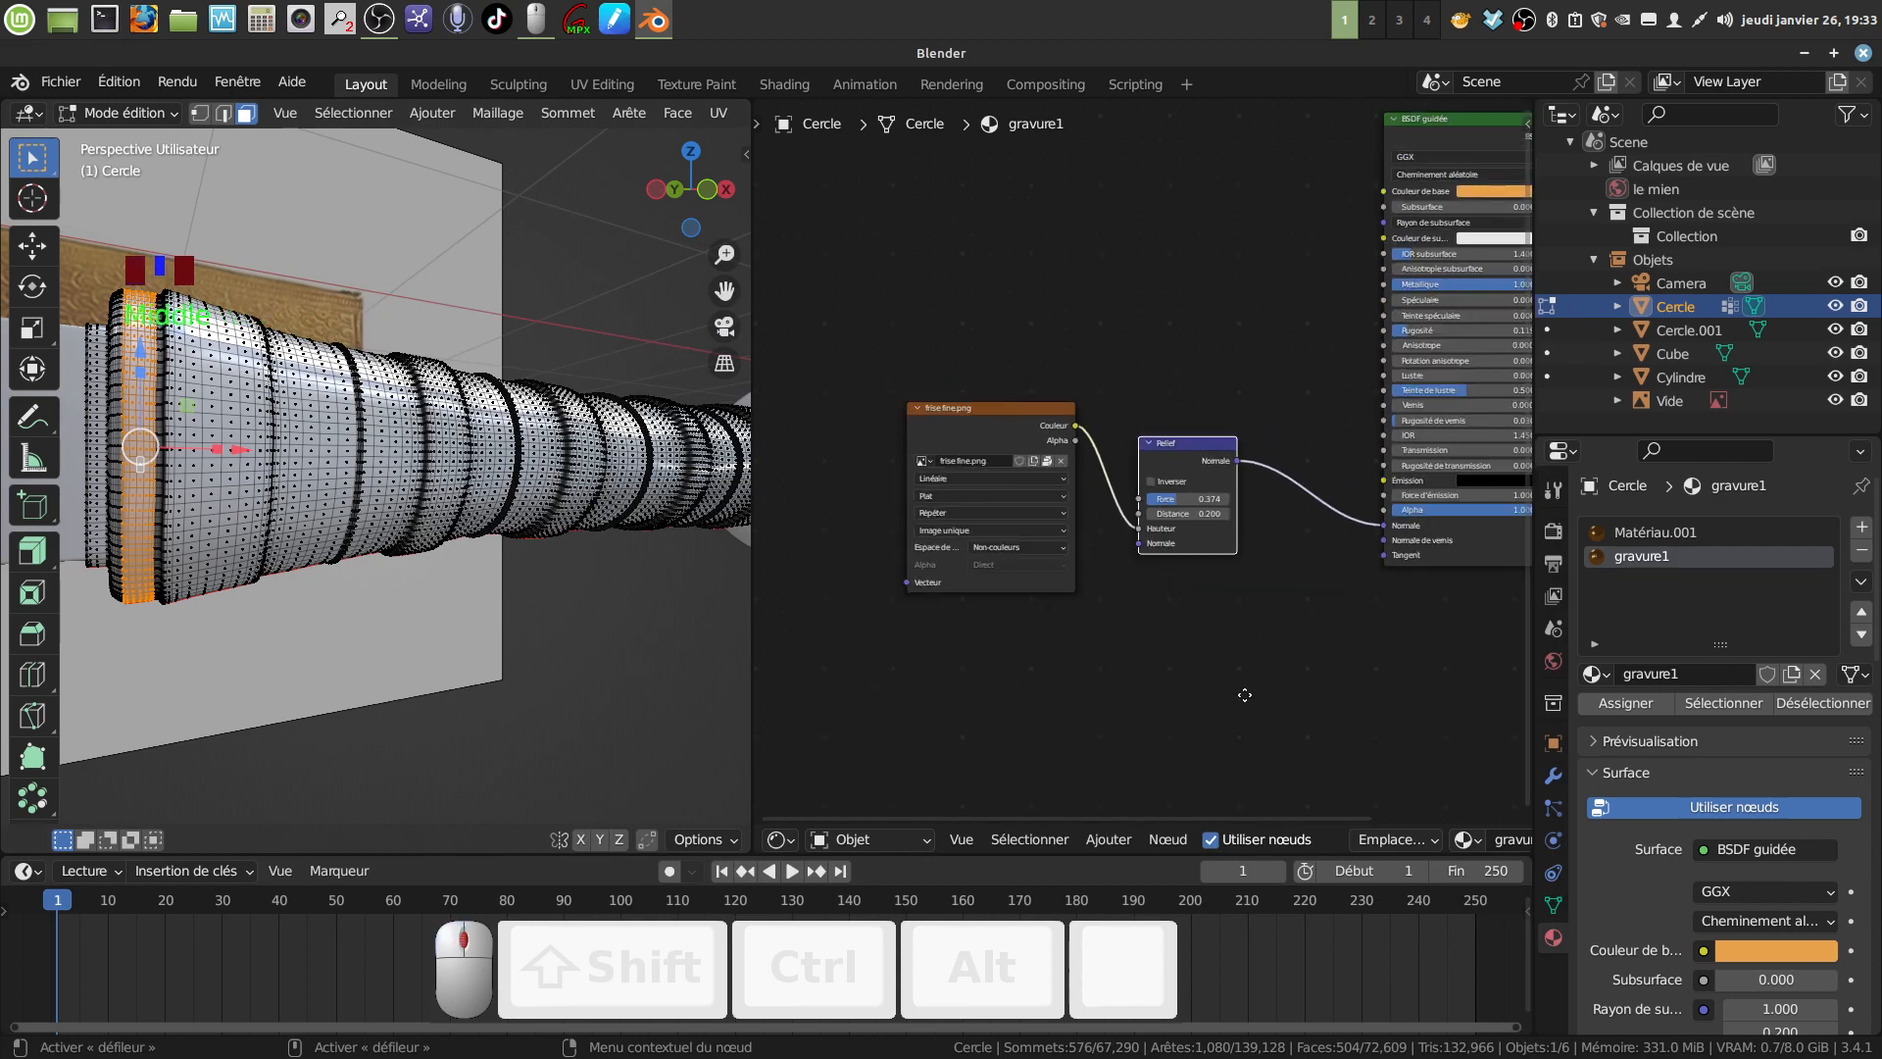
Switch the Shader Editor area to the UV Editor.
click(791, 839)
click(904, 660)
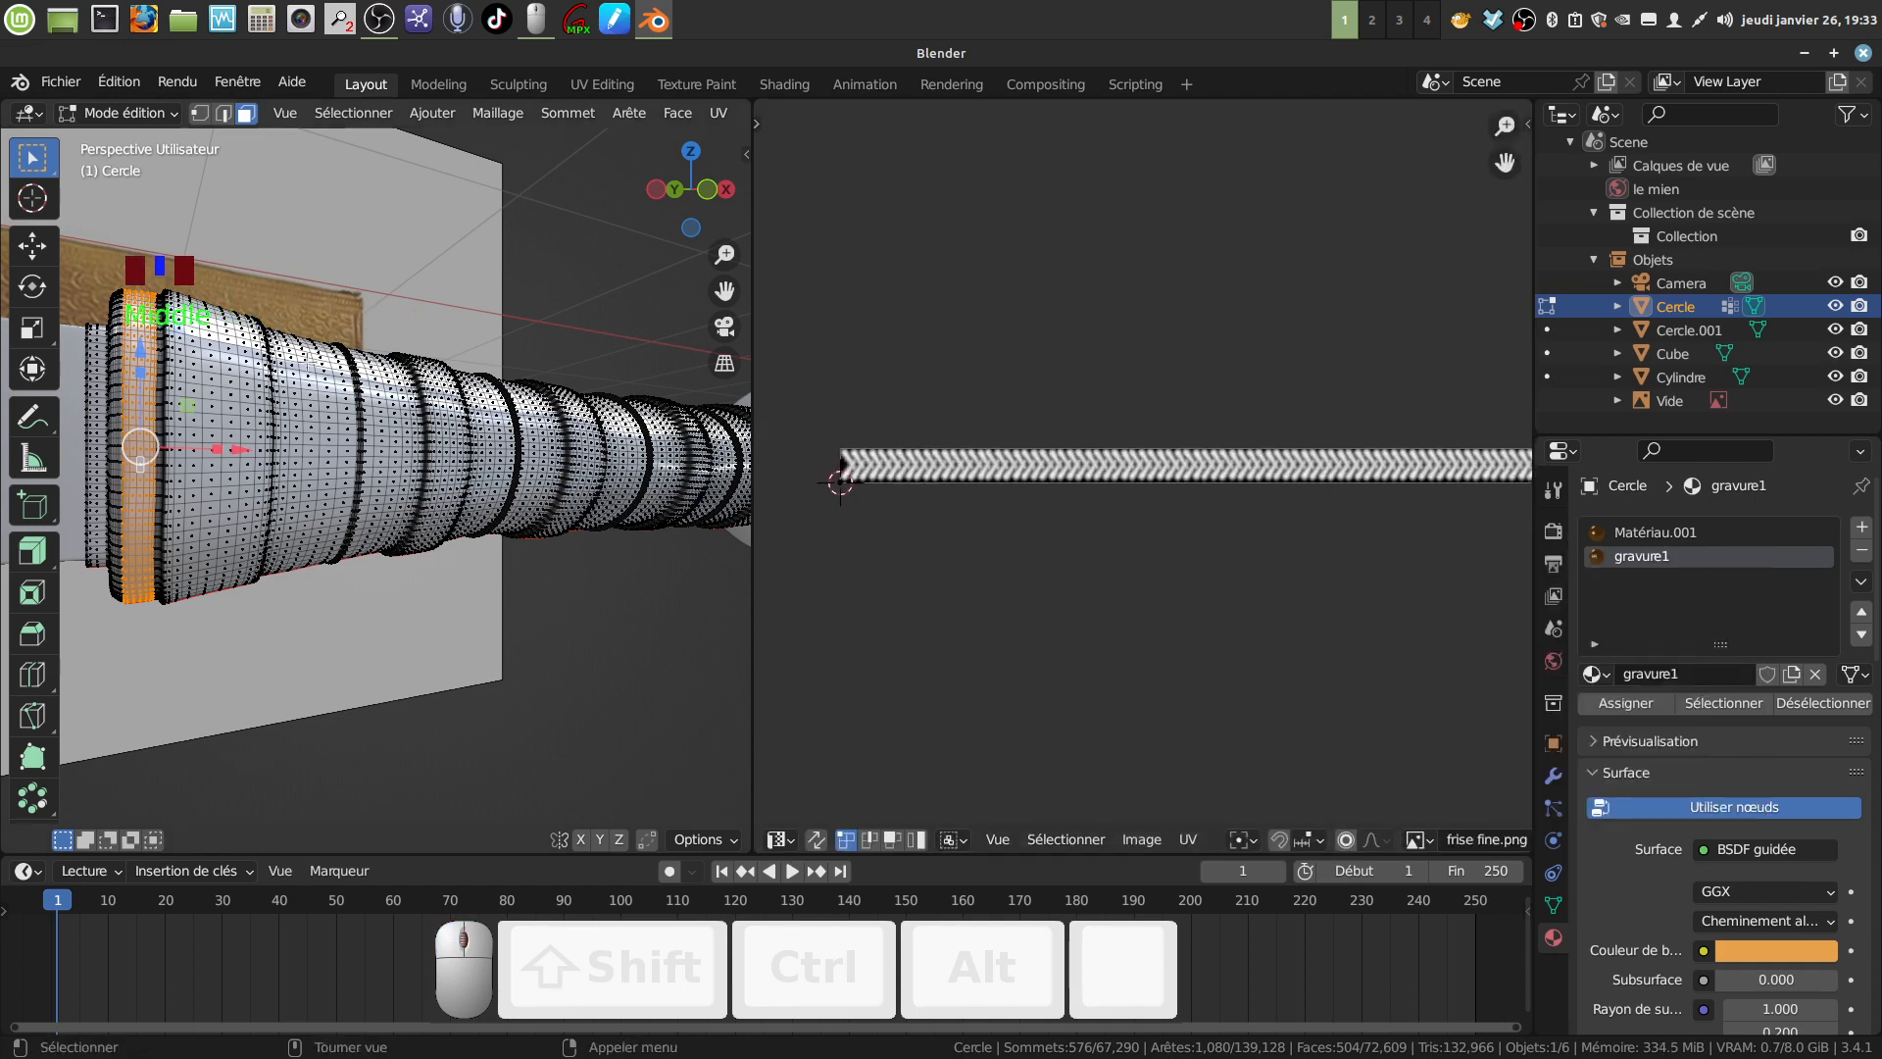
Unwrap the selected end-band faces and enlarge their UV island well beyond the height of the frieze image.
key(u)
click(359, 278)
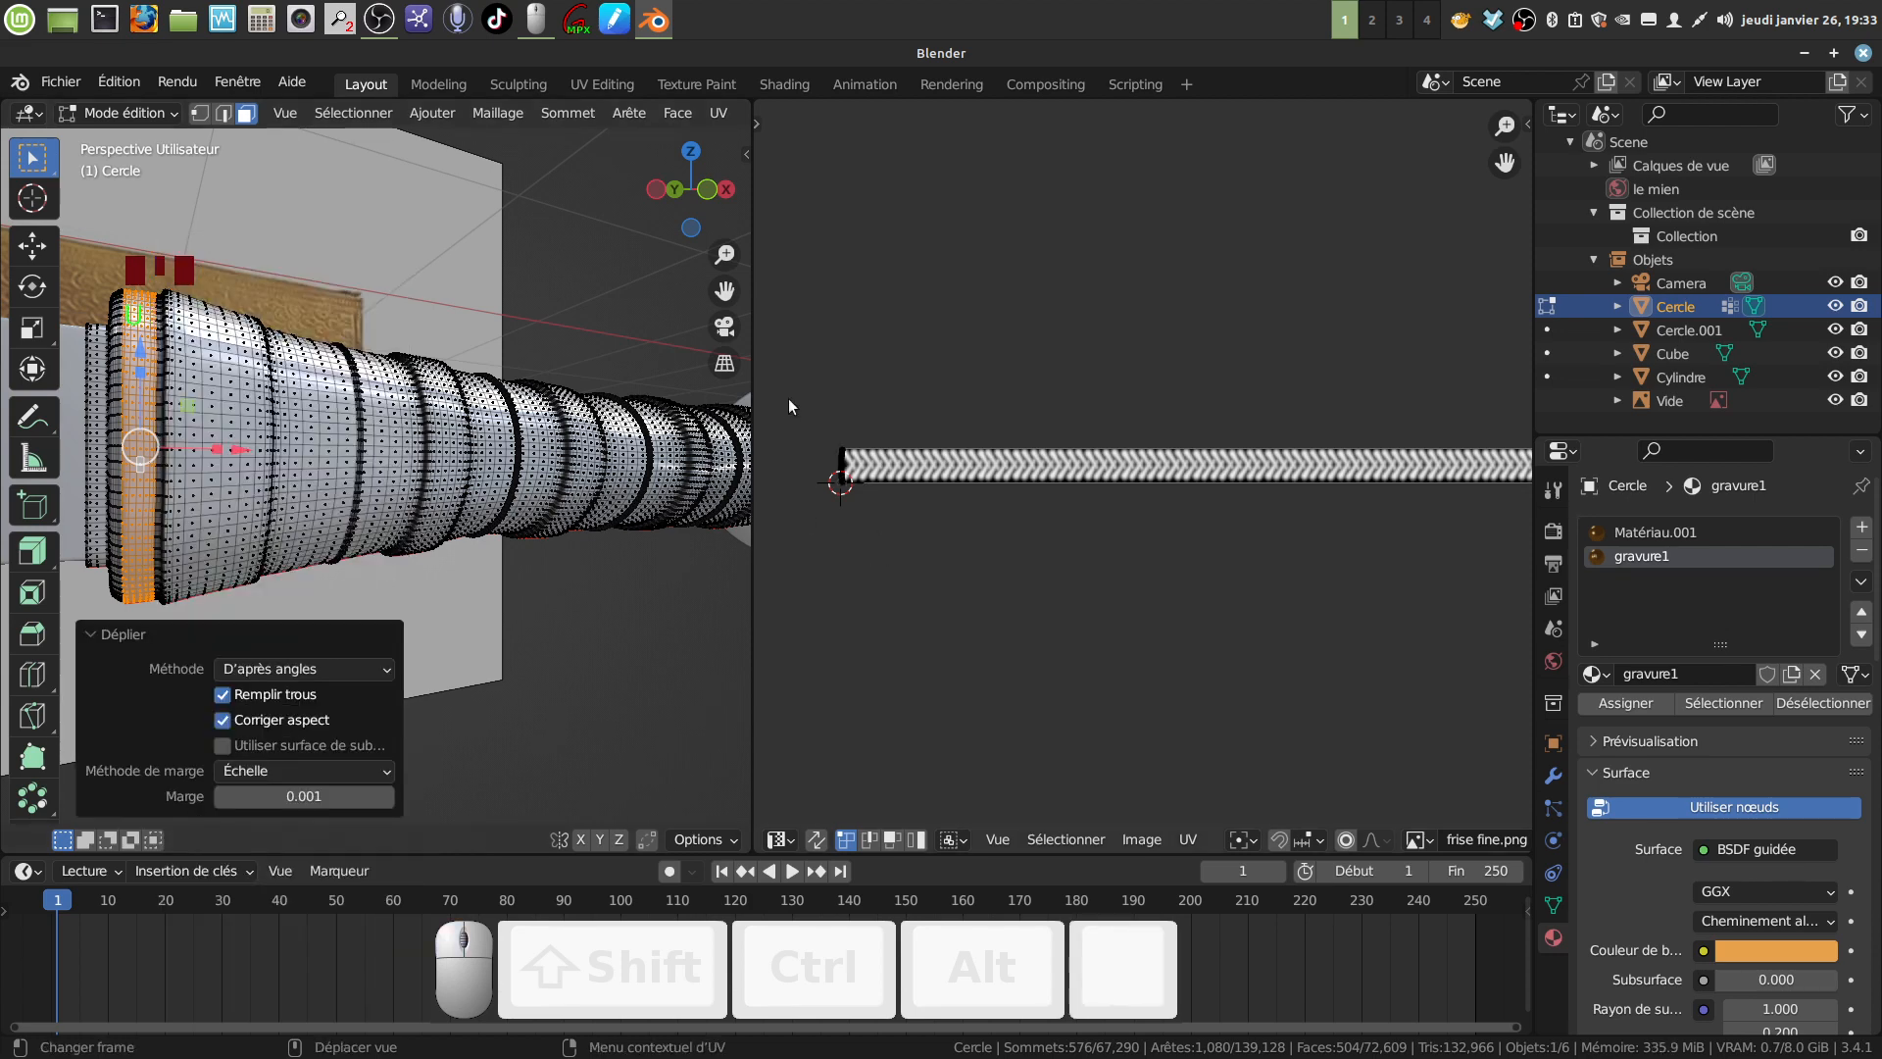
drag(790, 399, 884, 573)
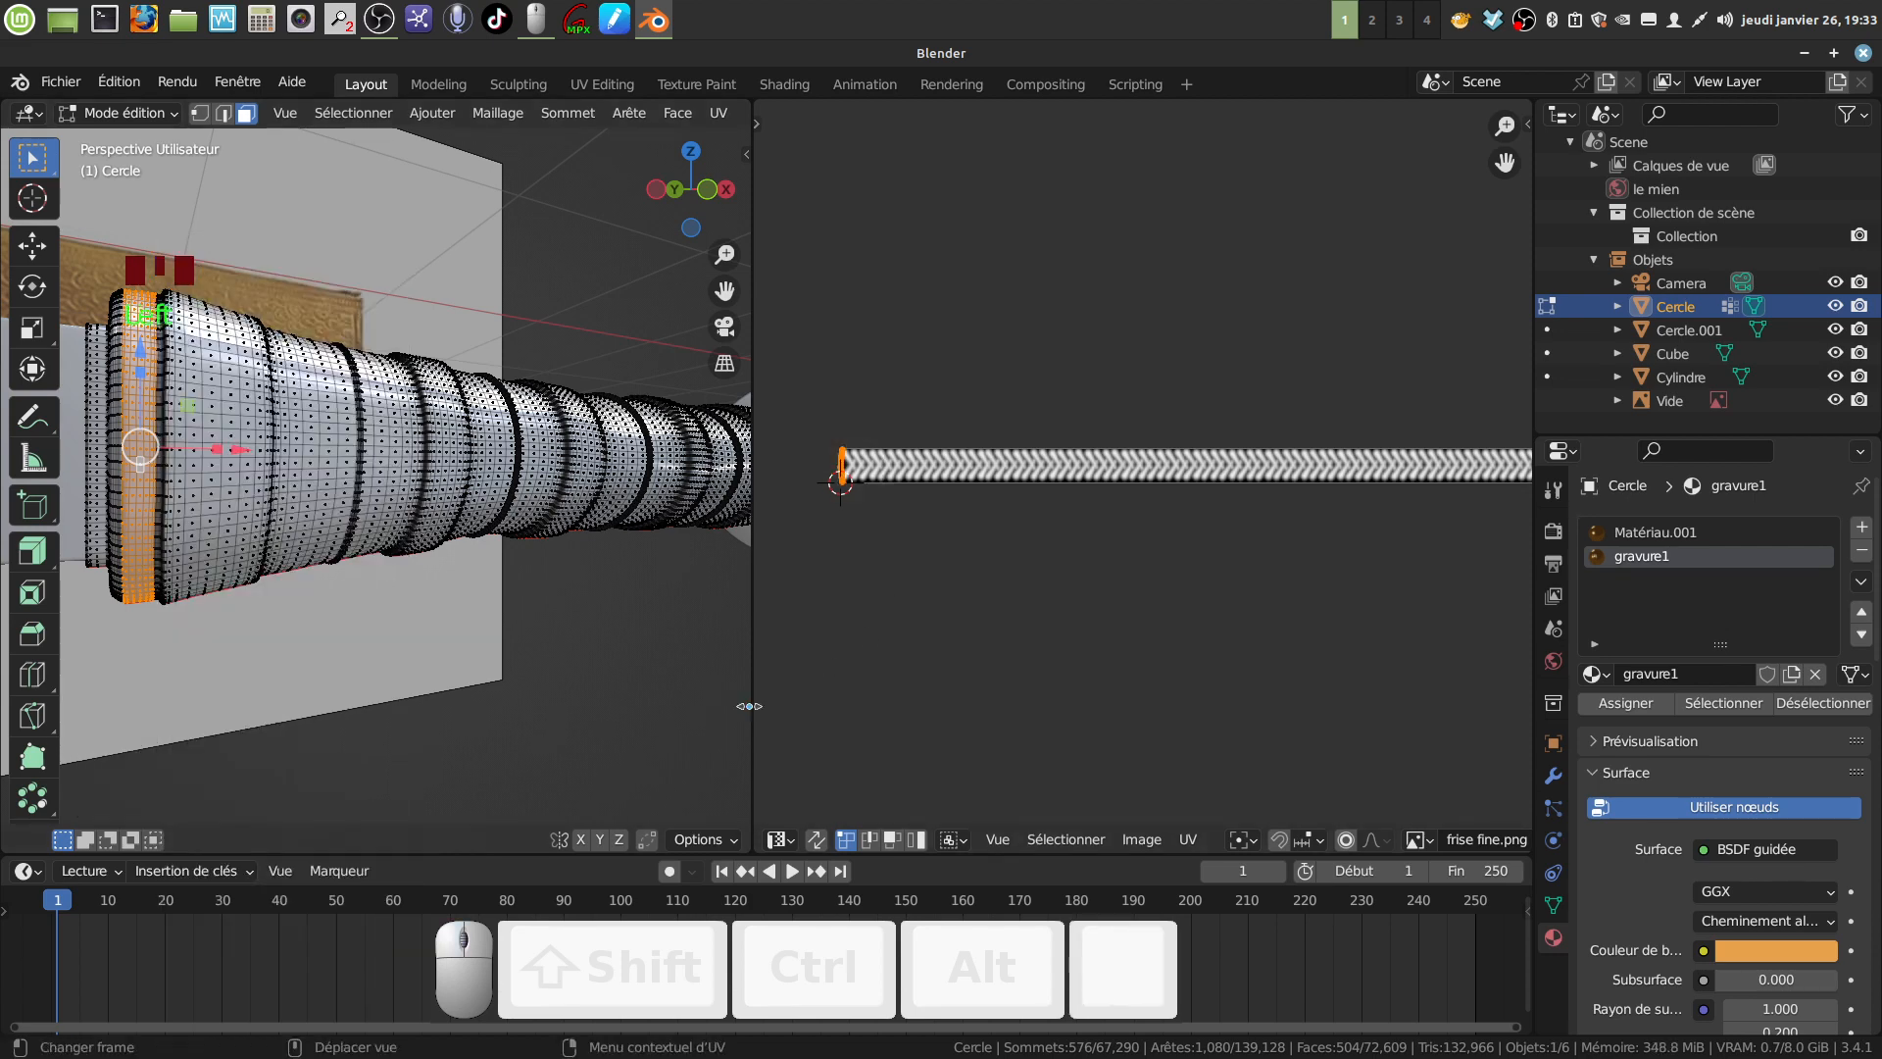
scroll(789, 481, up, 4)
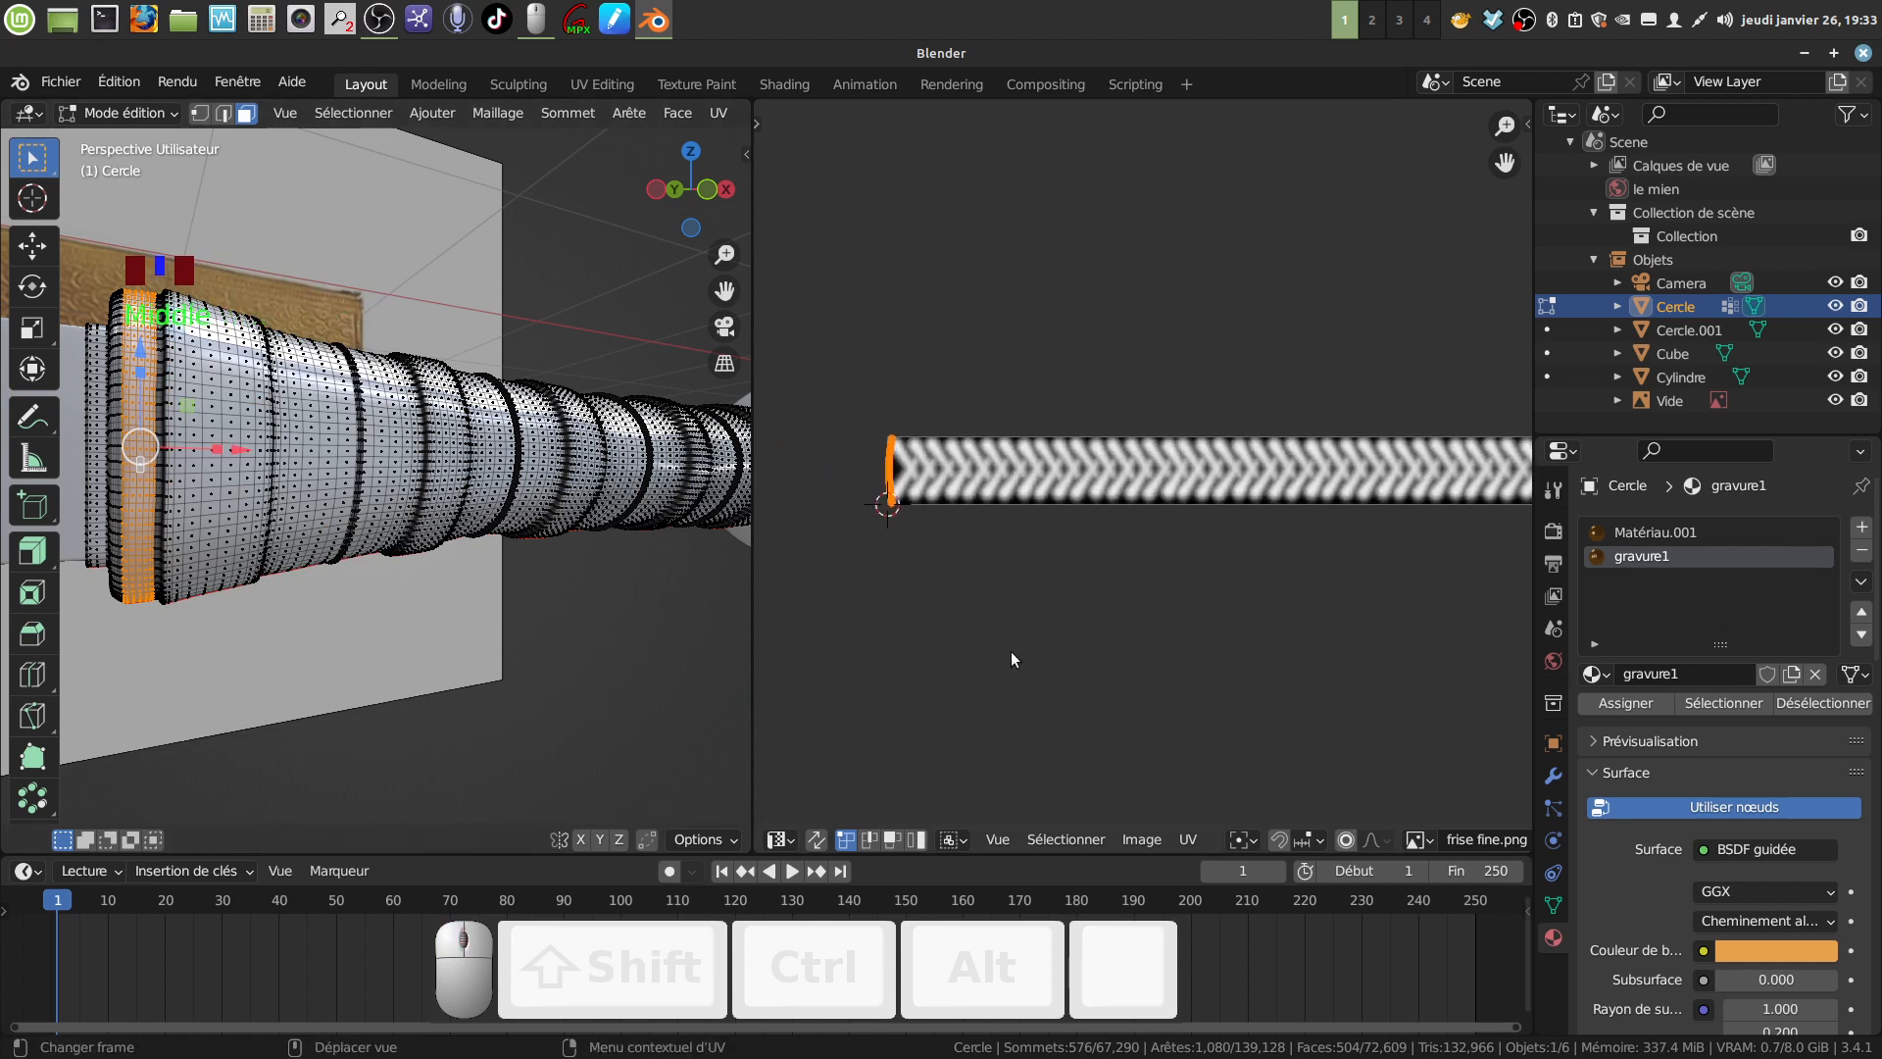
key(s)
click(1343, 676)
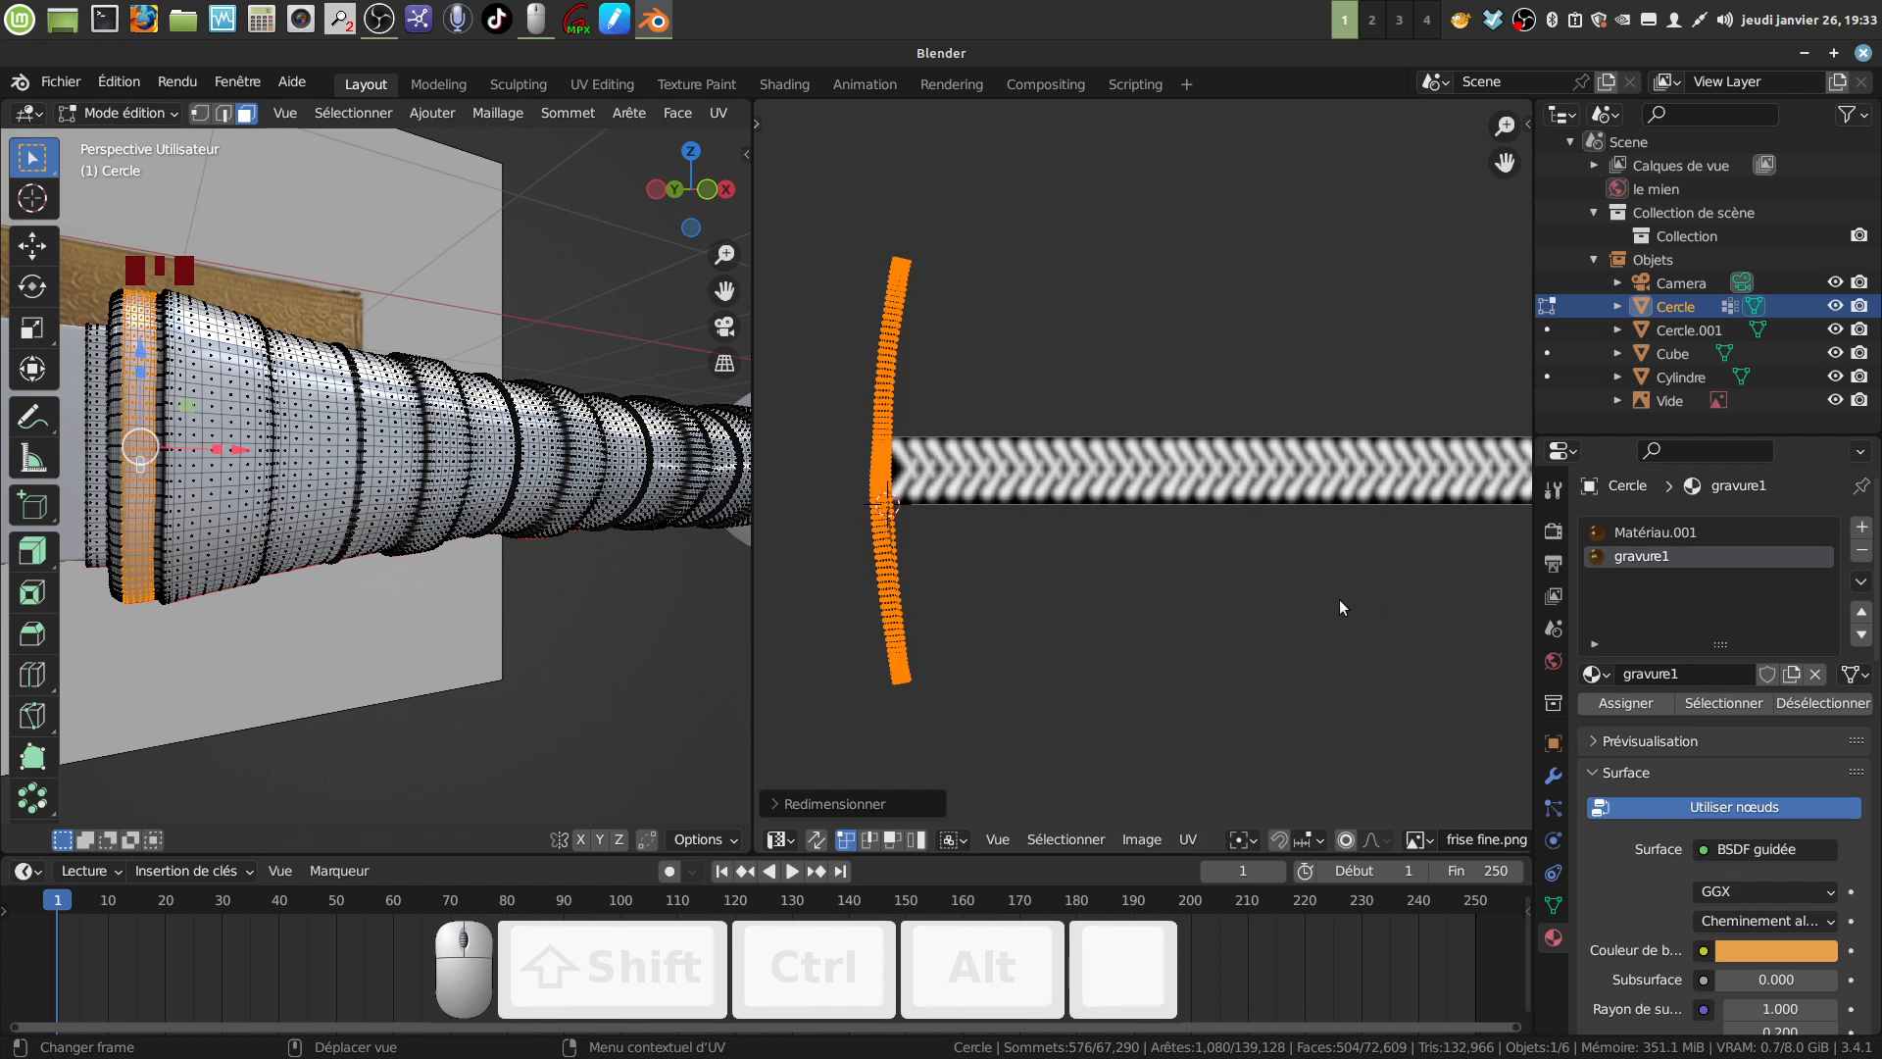
Straighten the curved UV island into a rectangular grid with the UV Squares operation To Grid By Shape.
key(n)
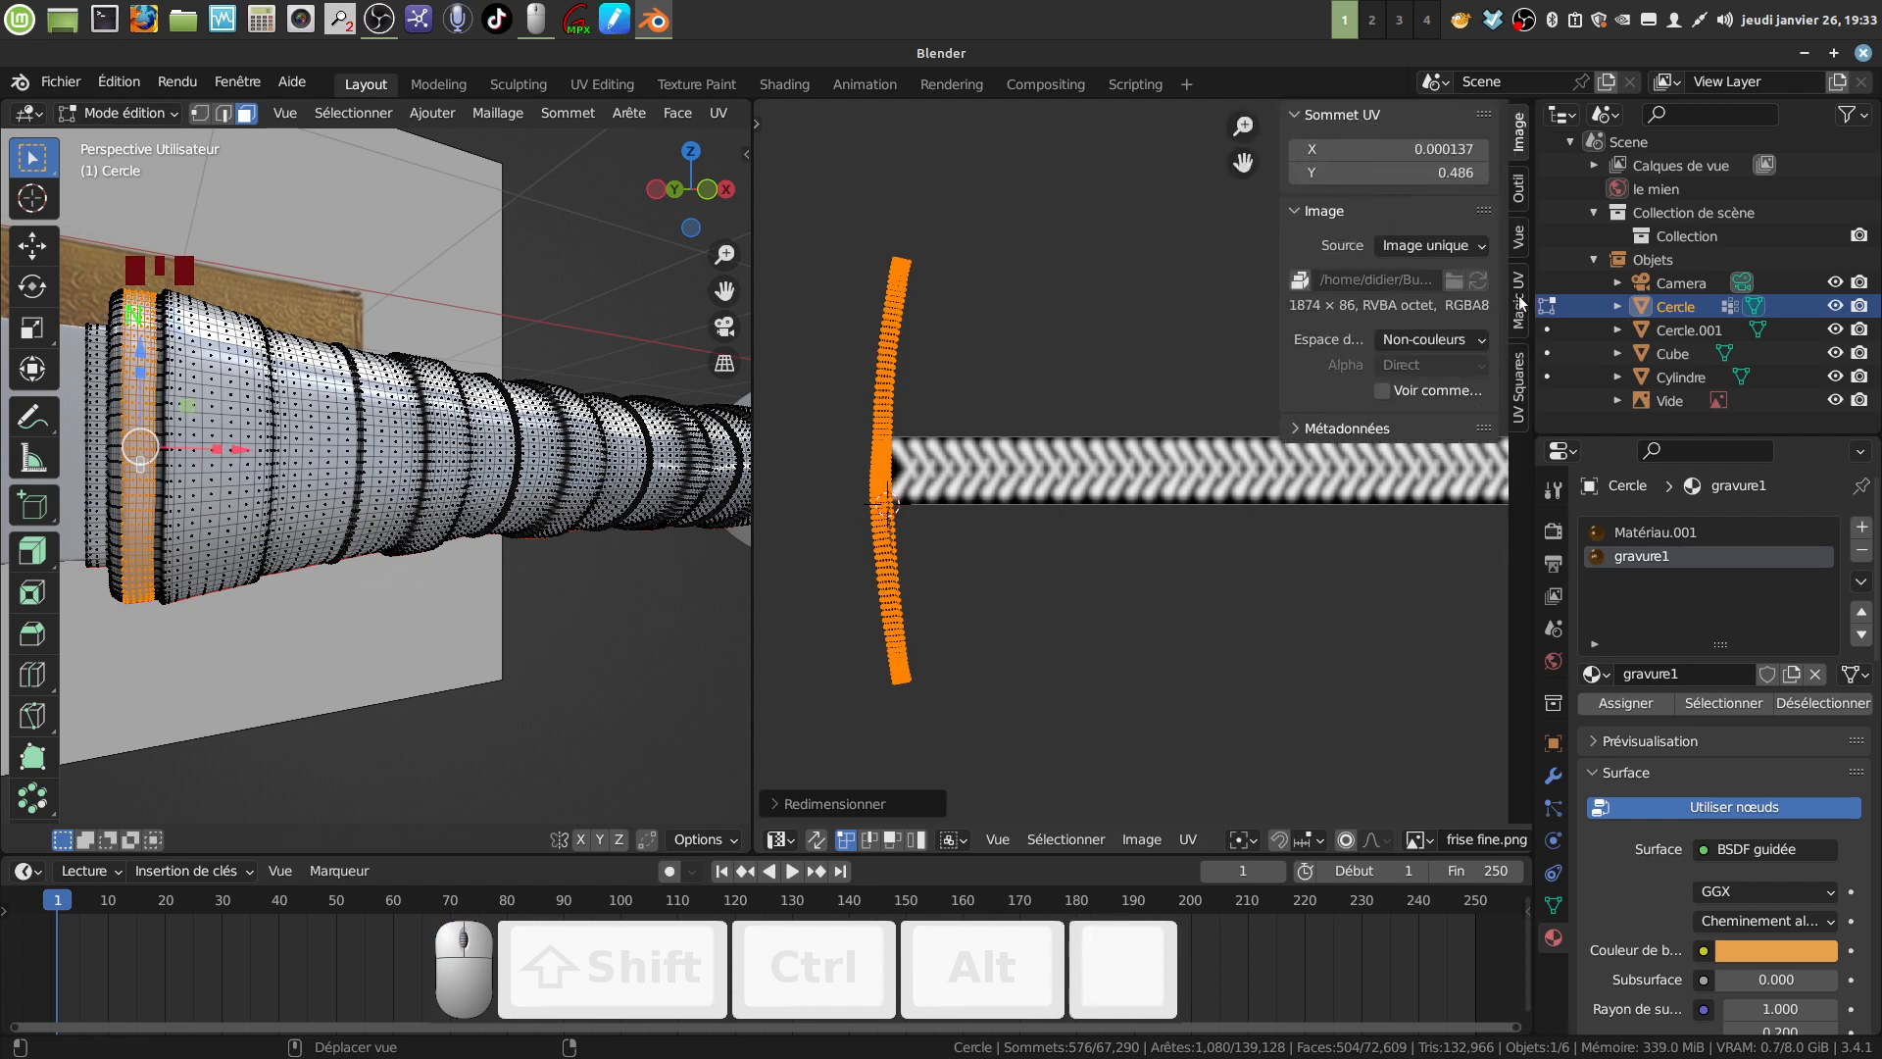
click(1518, 388)
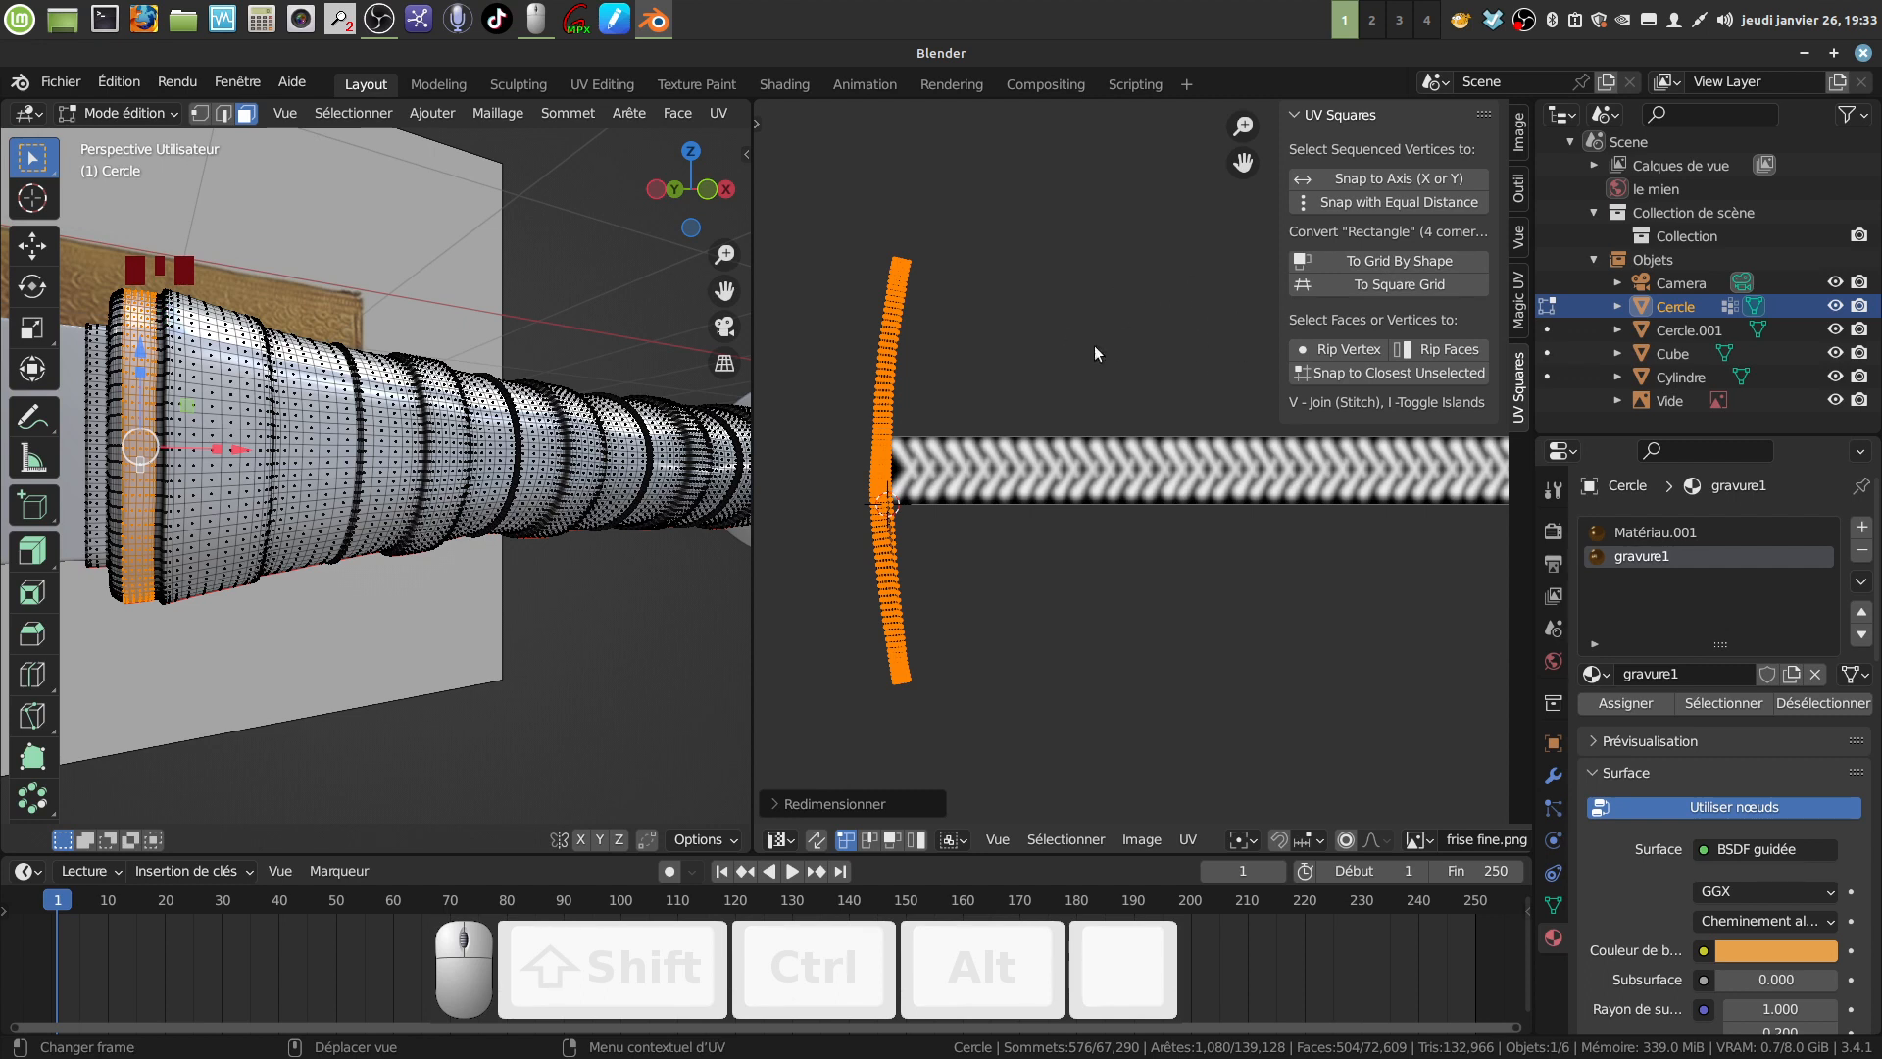
click(1394, 262)
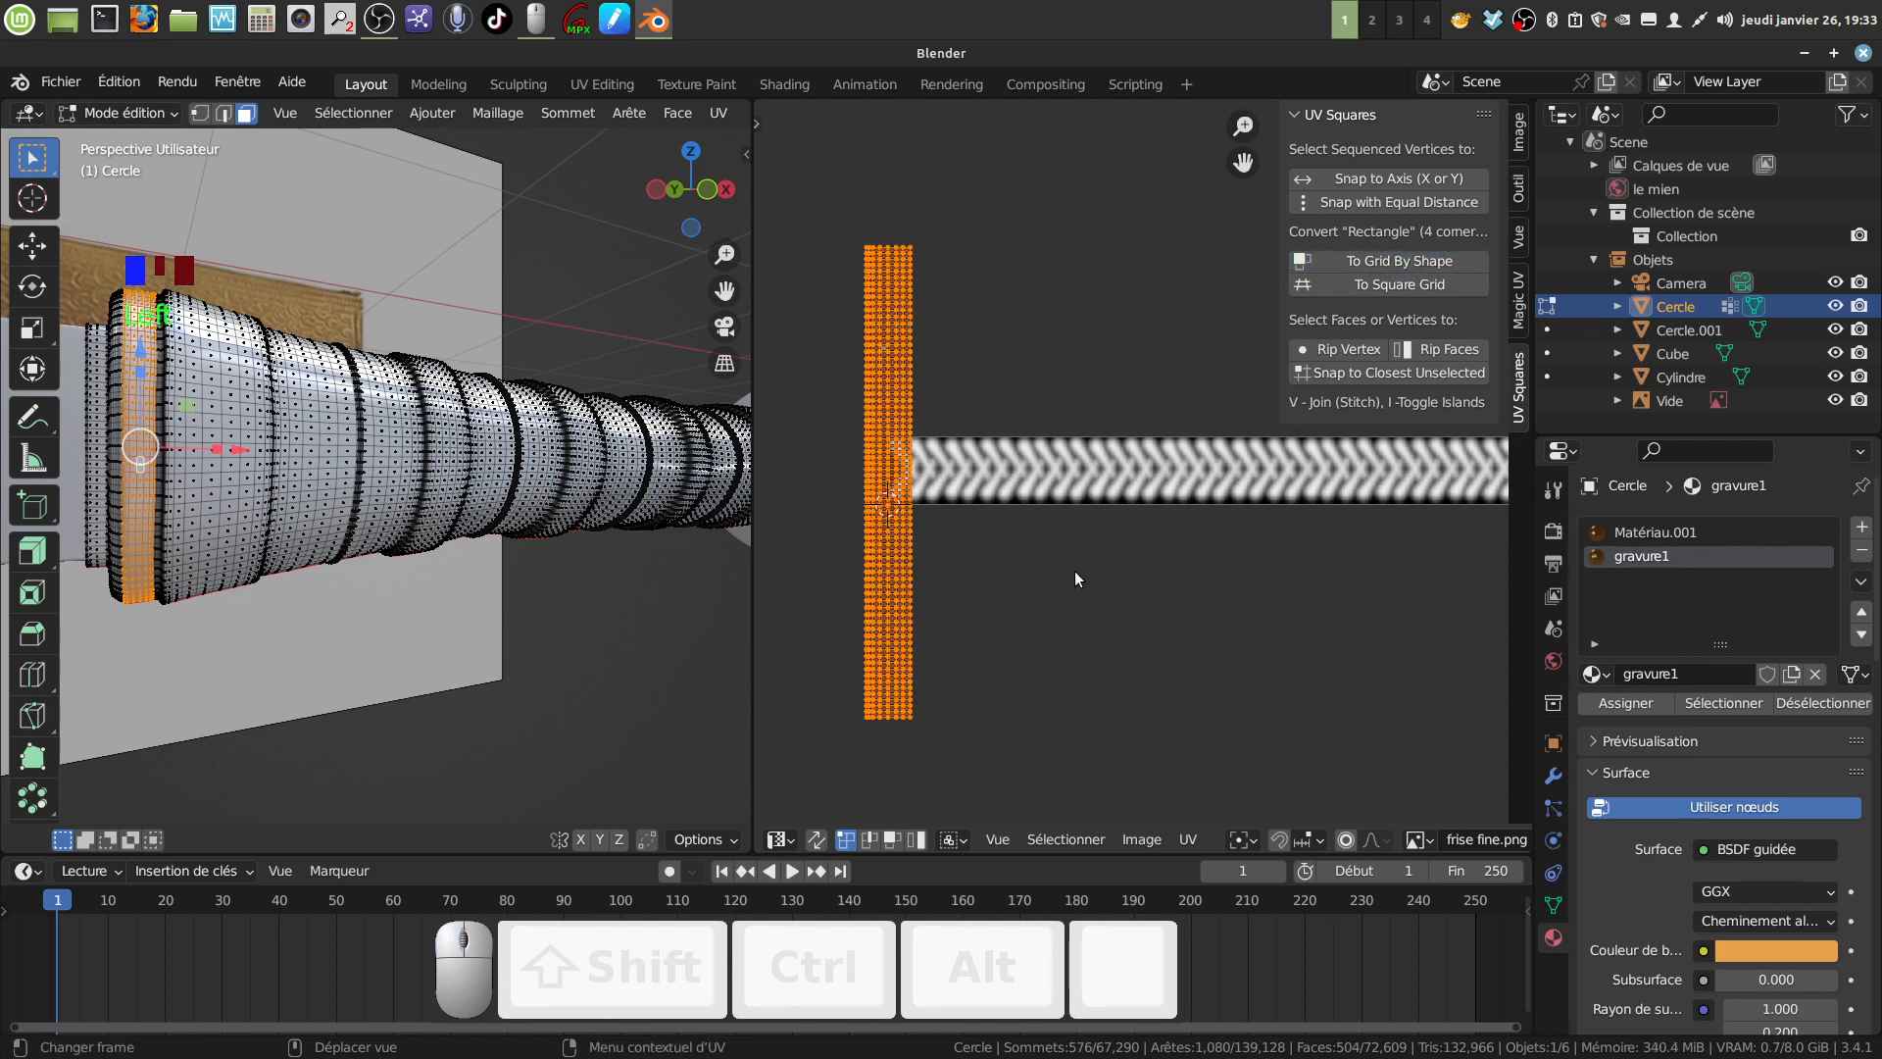
Rotate the band's UV island by 90° so it runs parallel to the frieze strip.
middle_drag(1074, 570, 955, 658)
scroll(1025, 600, down, 2)
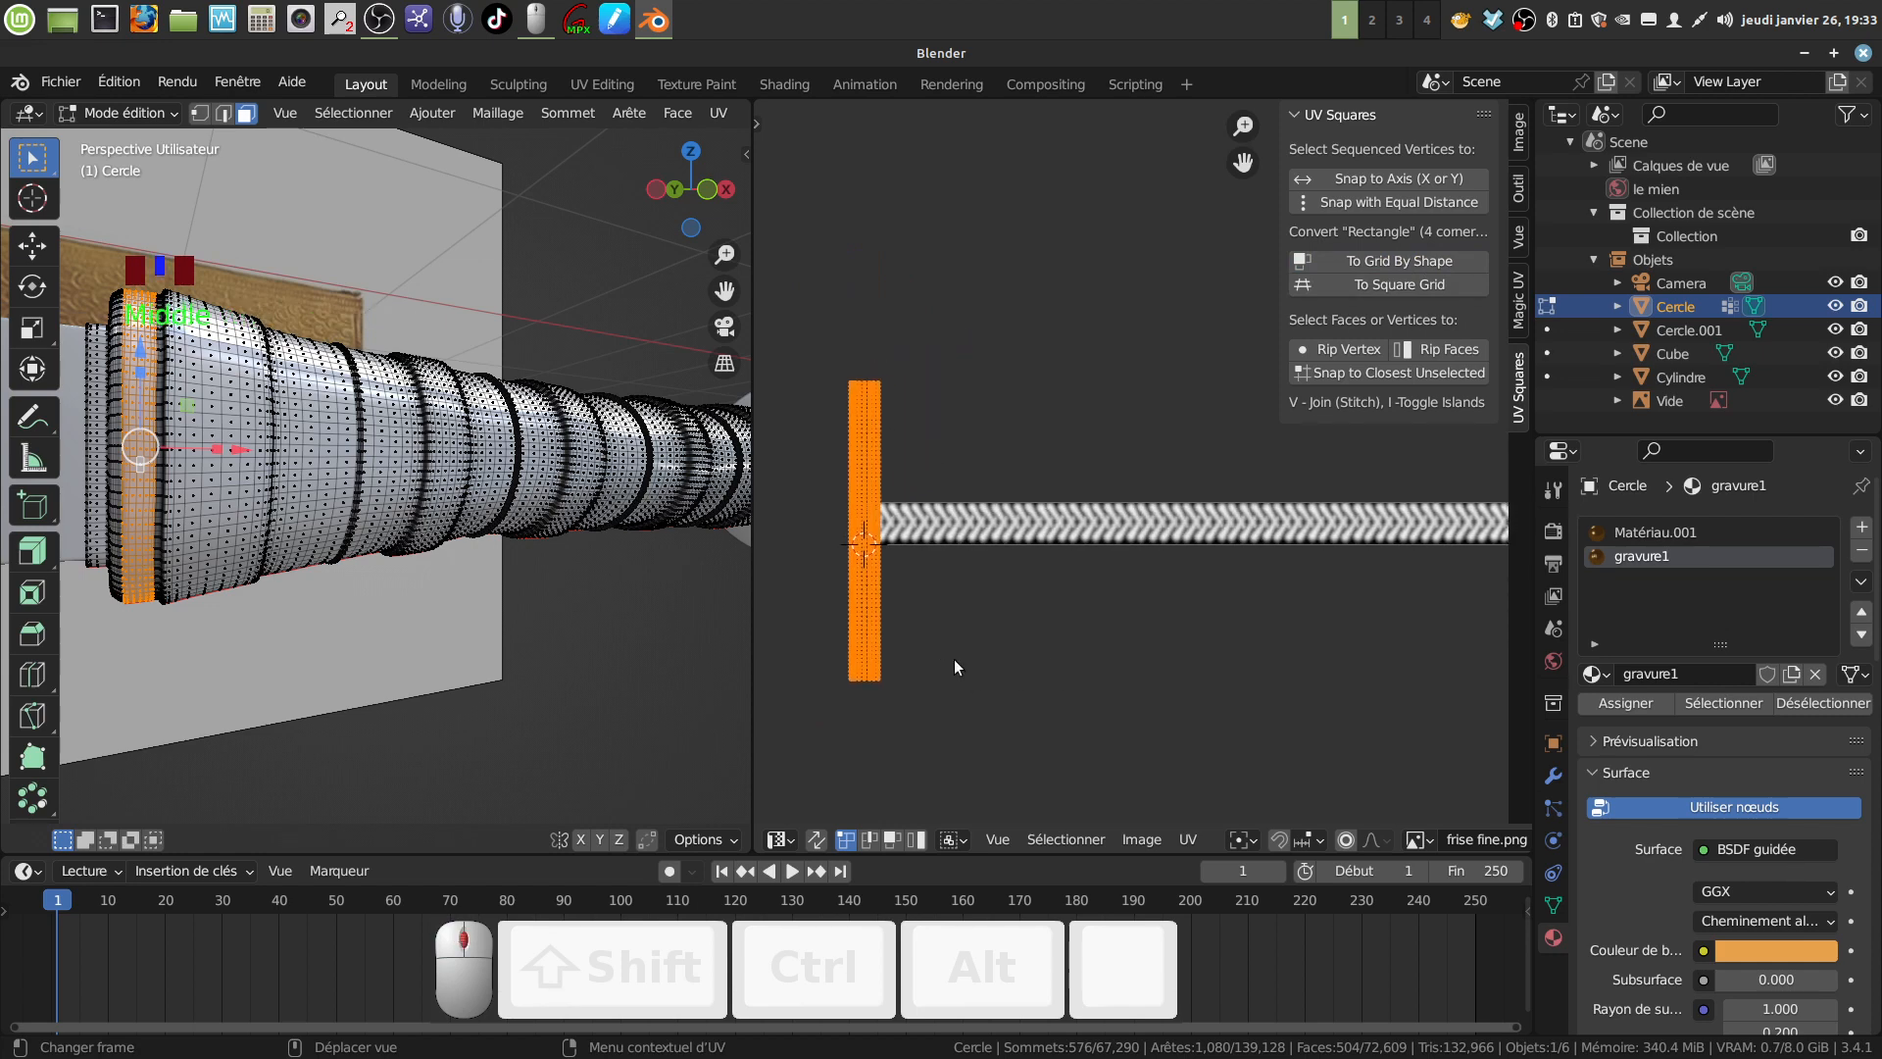
key(r)
key(KP_9)
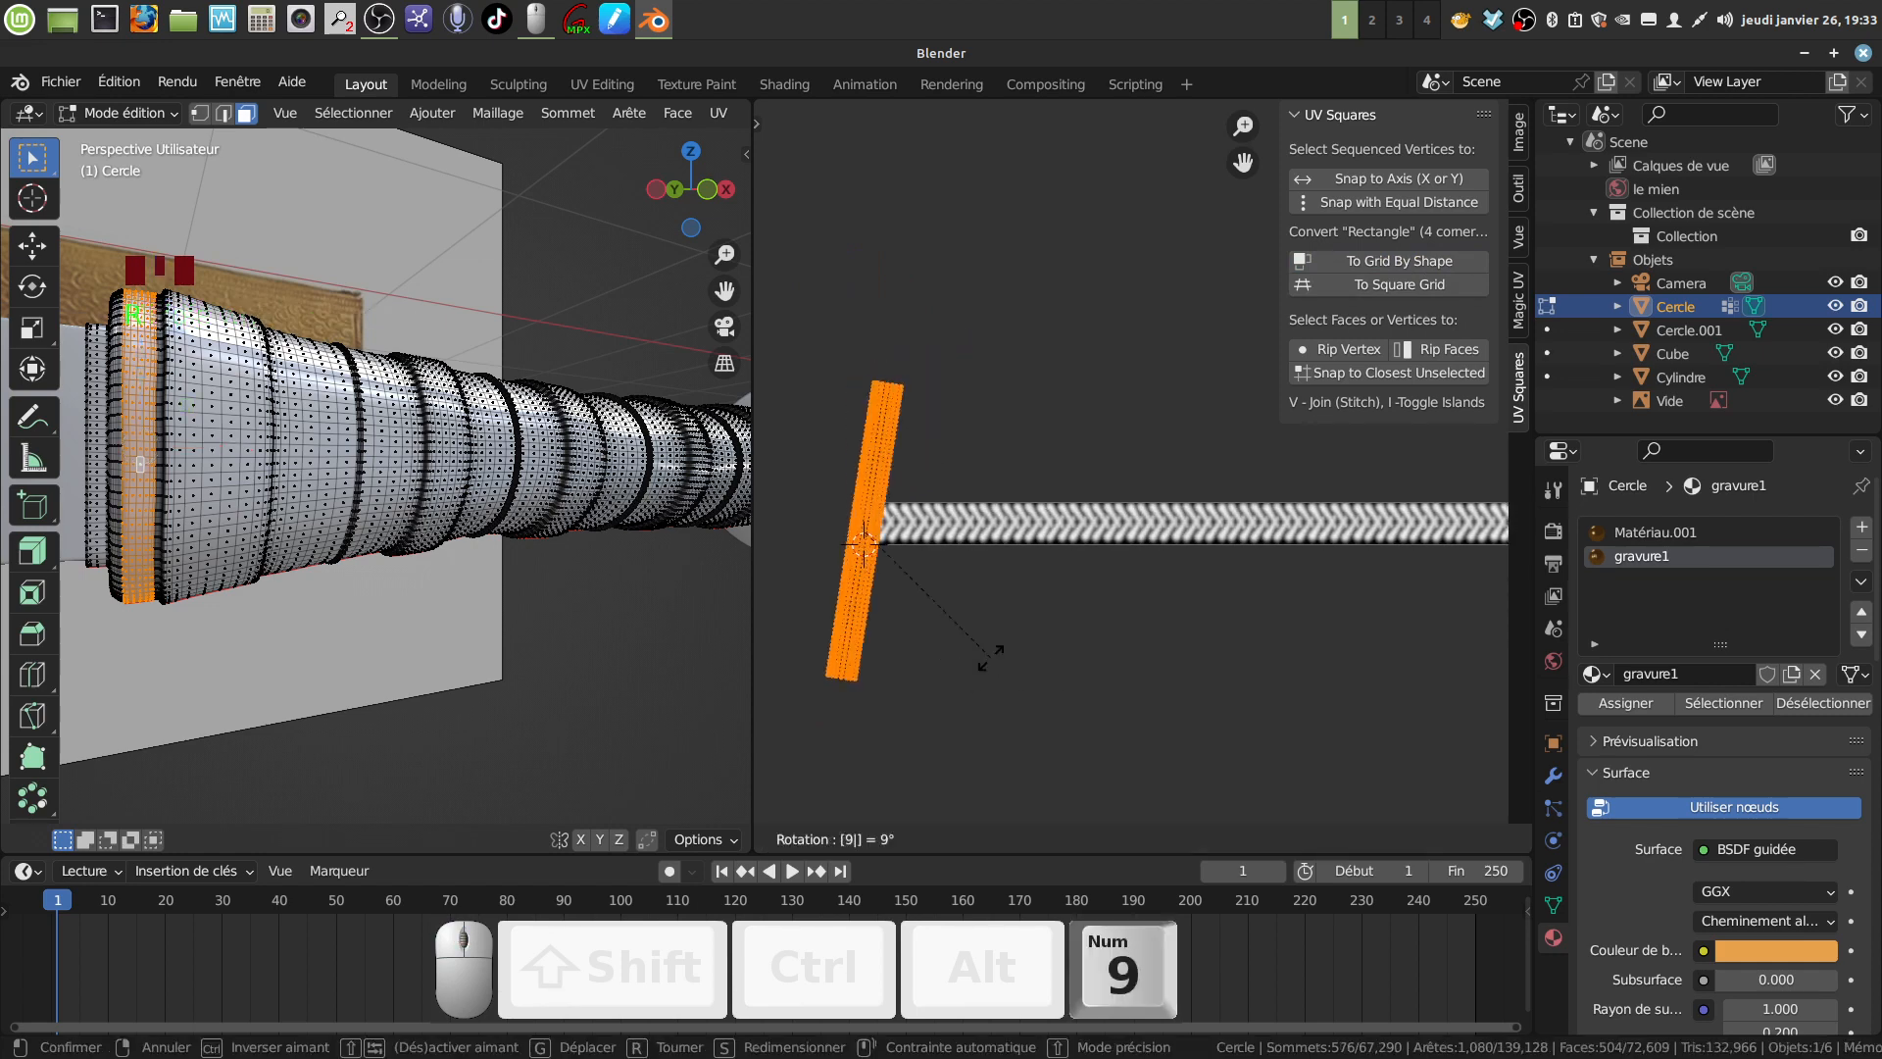
key(KP_0)
click(990, 656)
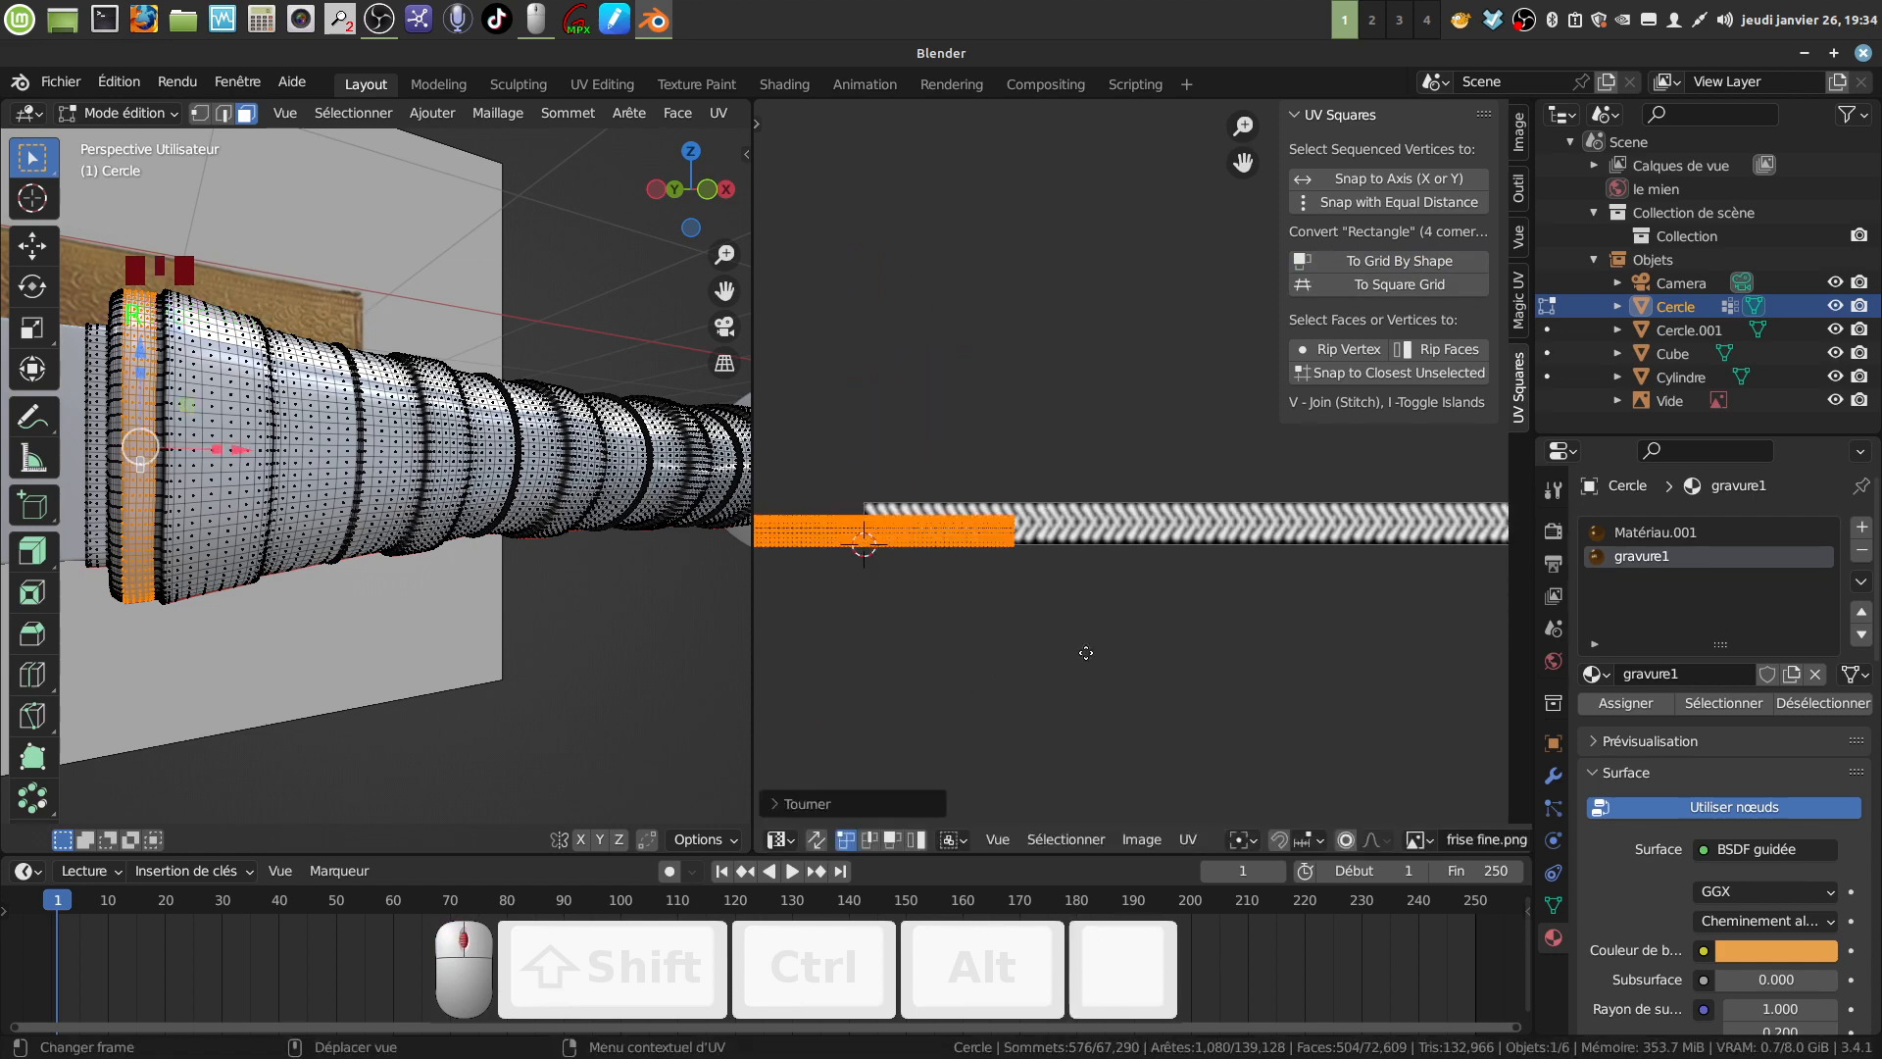
Move the UV island onto the frieze strip, a little in from the start of the image.
middle_drag(1082, 654, 1053, 646)
key(g)
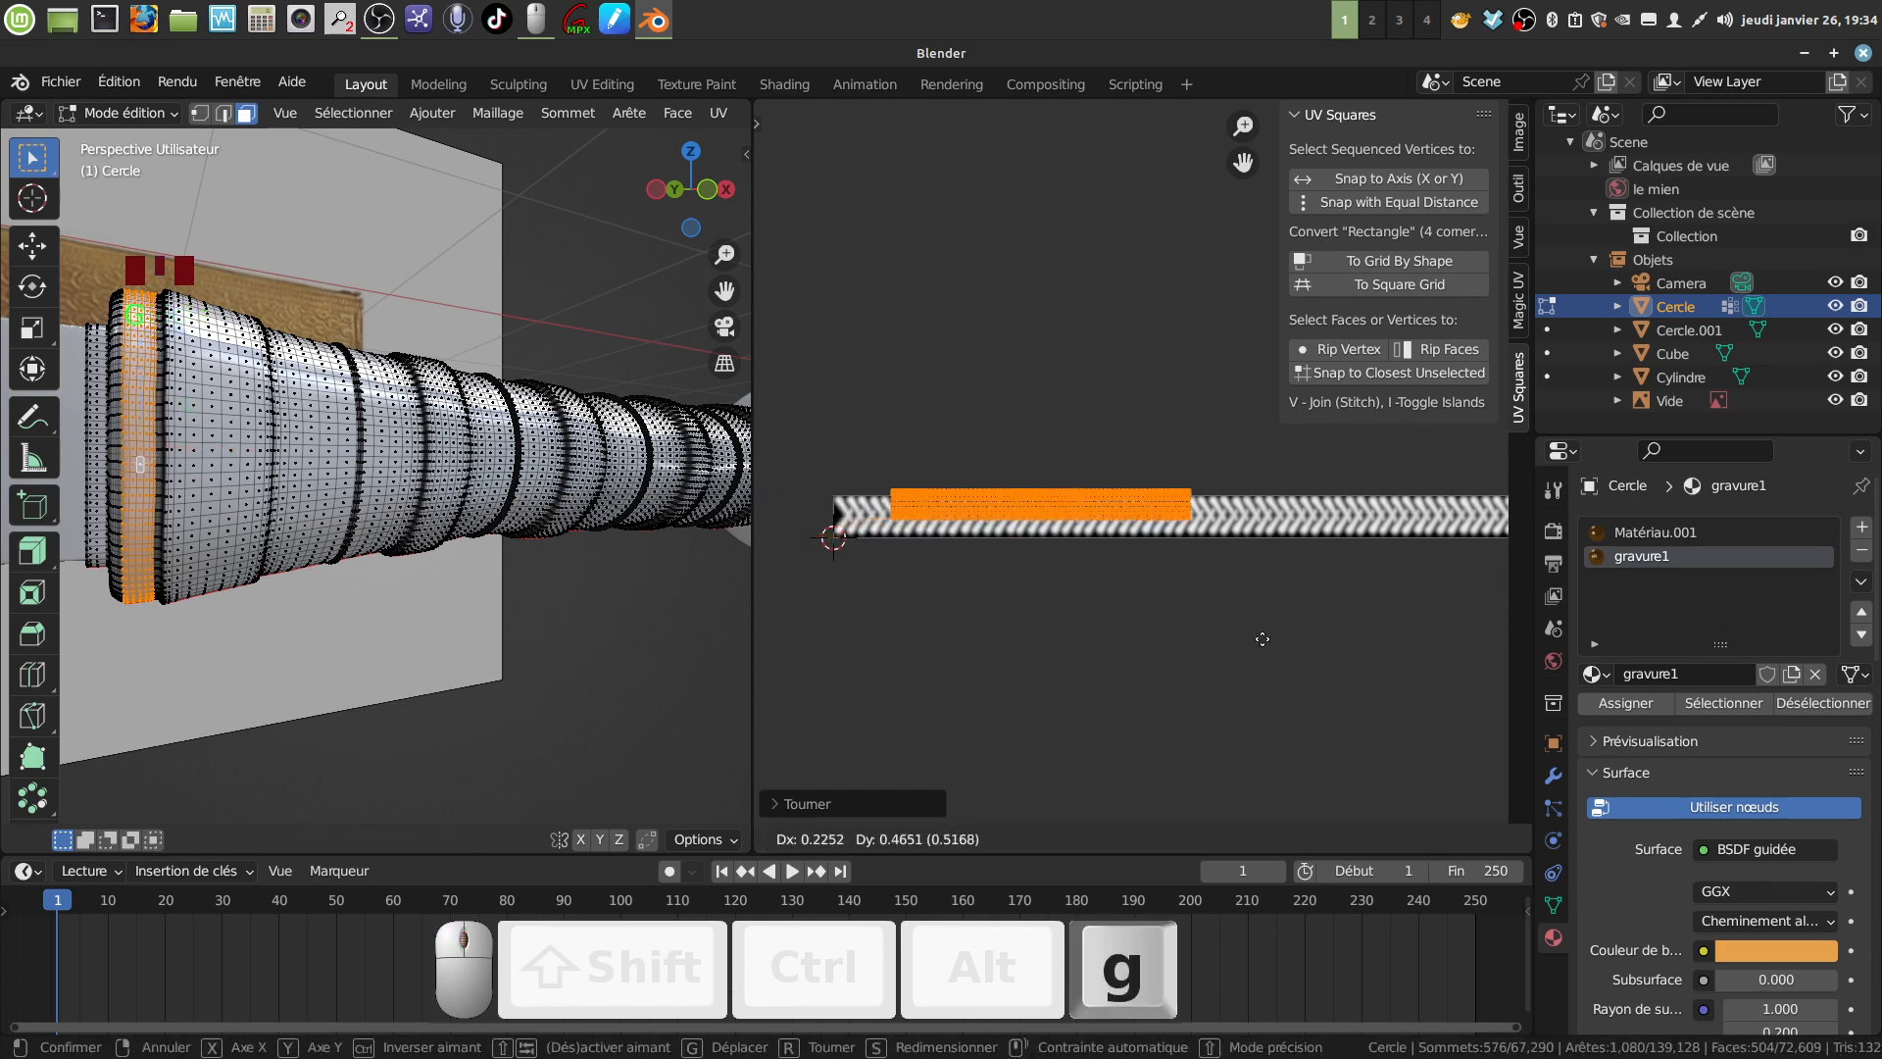
click(1249, 650)
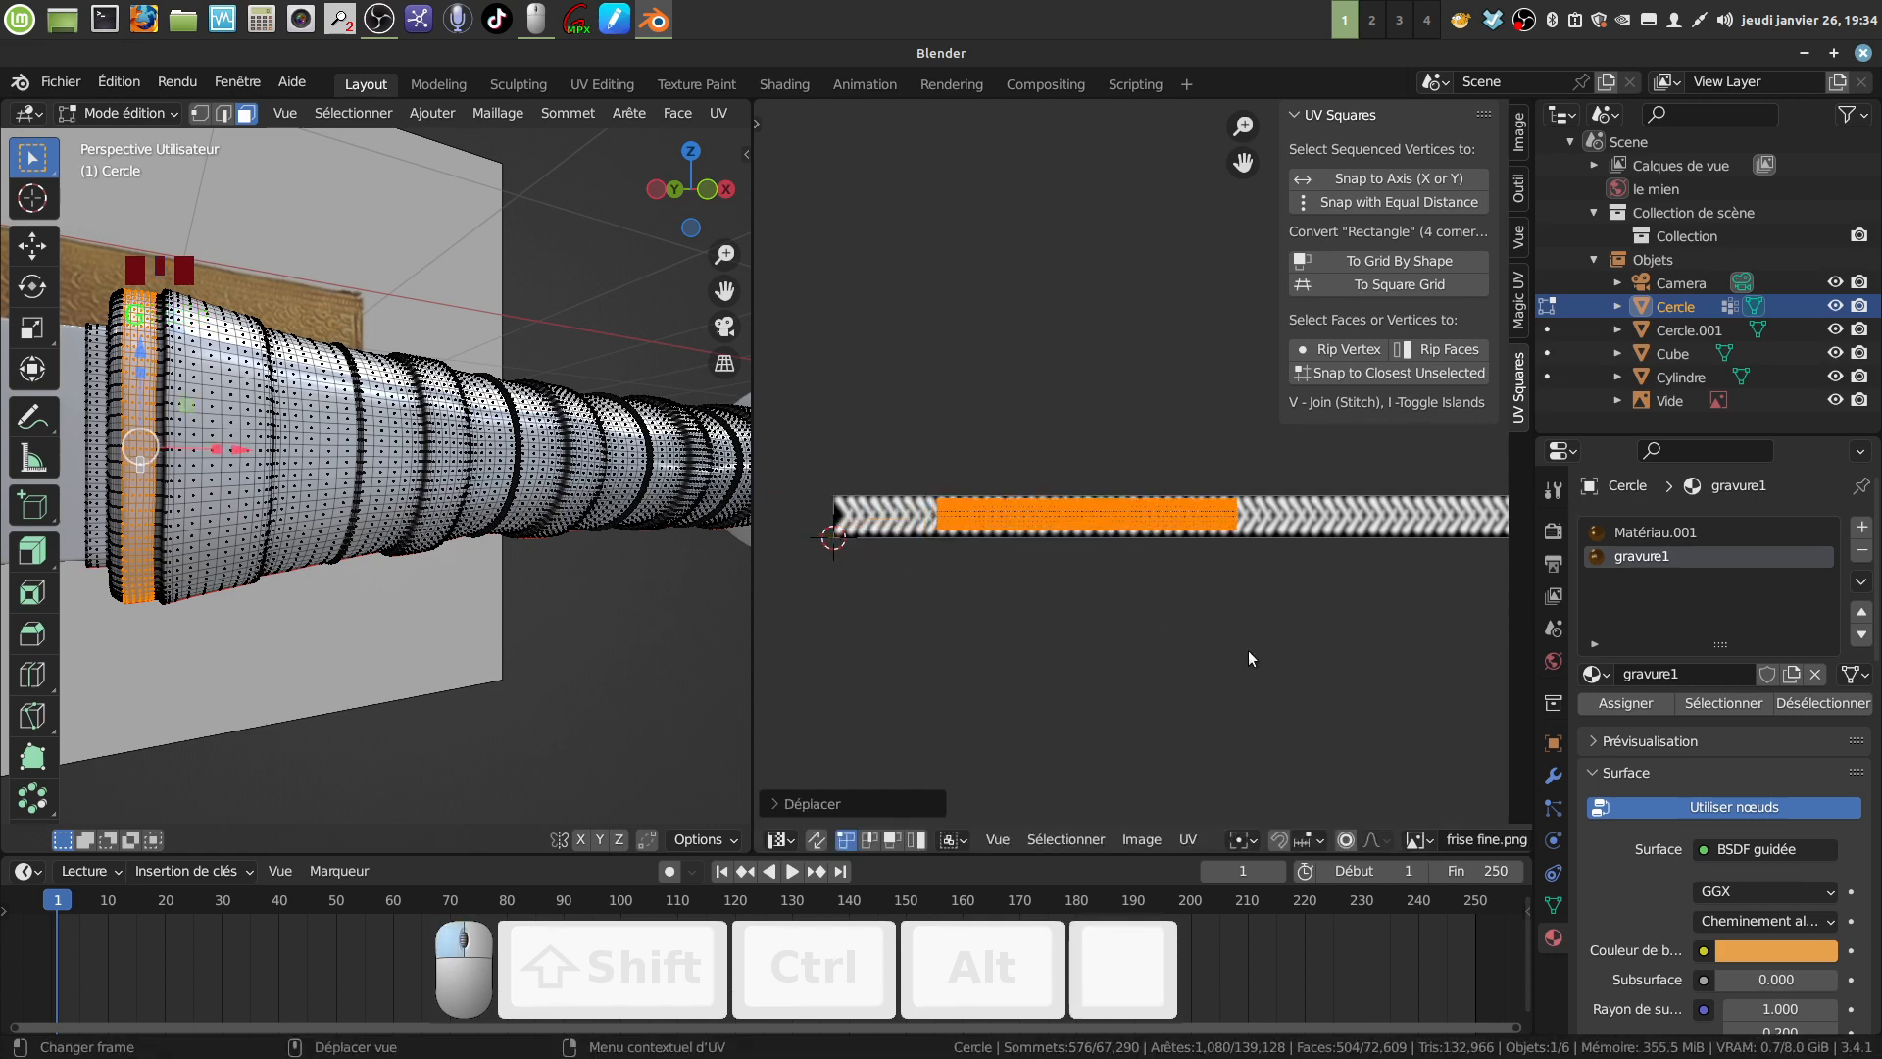
Scale the UV island by about 1.46 to match the frieze strip's height and align it vertically with the strip.
scroll(1227, 660, up, 4)
shift+middle_drag(1268, 680, 1387, 601)
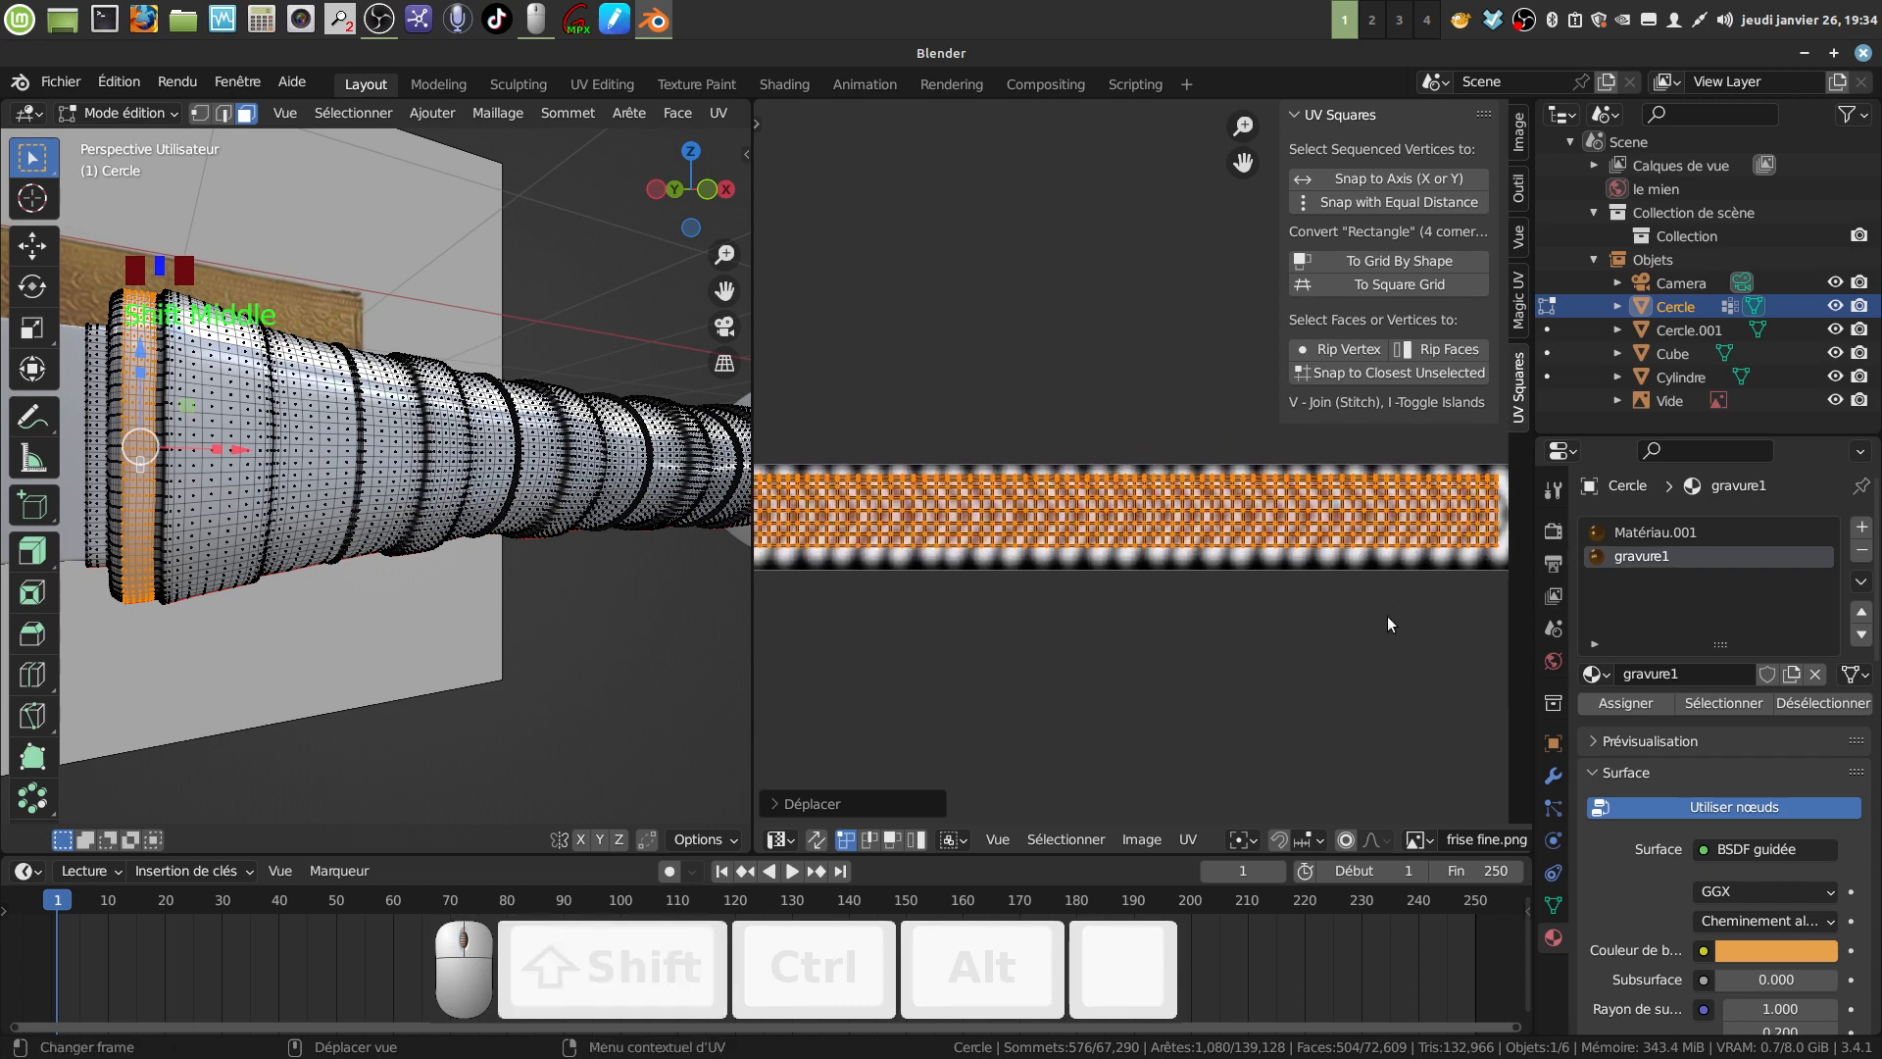
key(g)
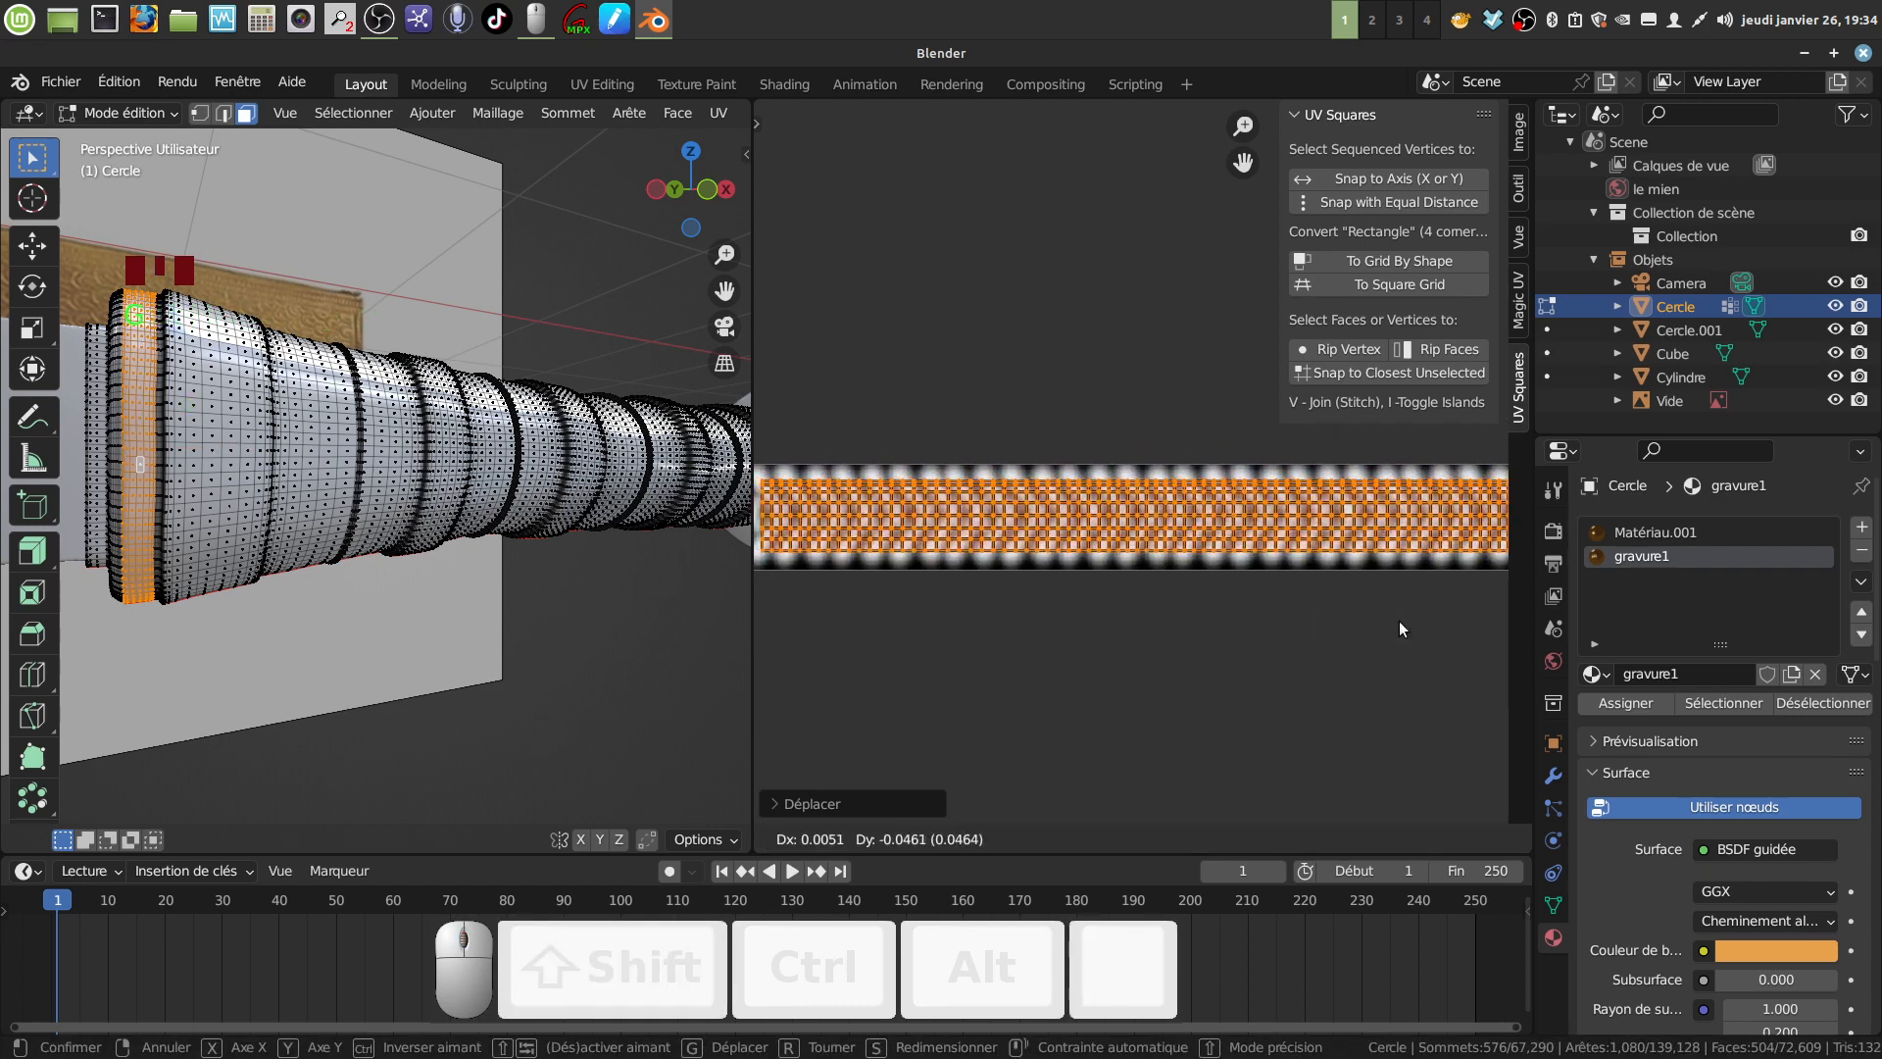
key(s)
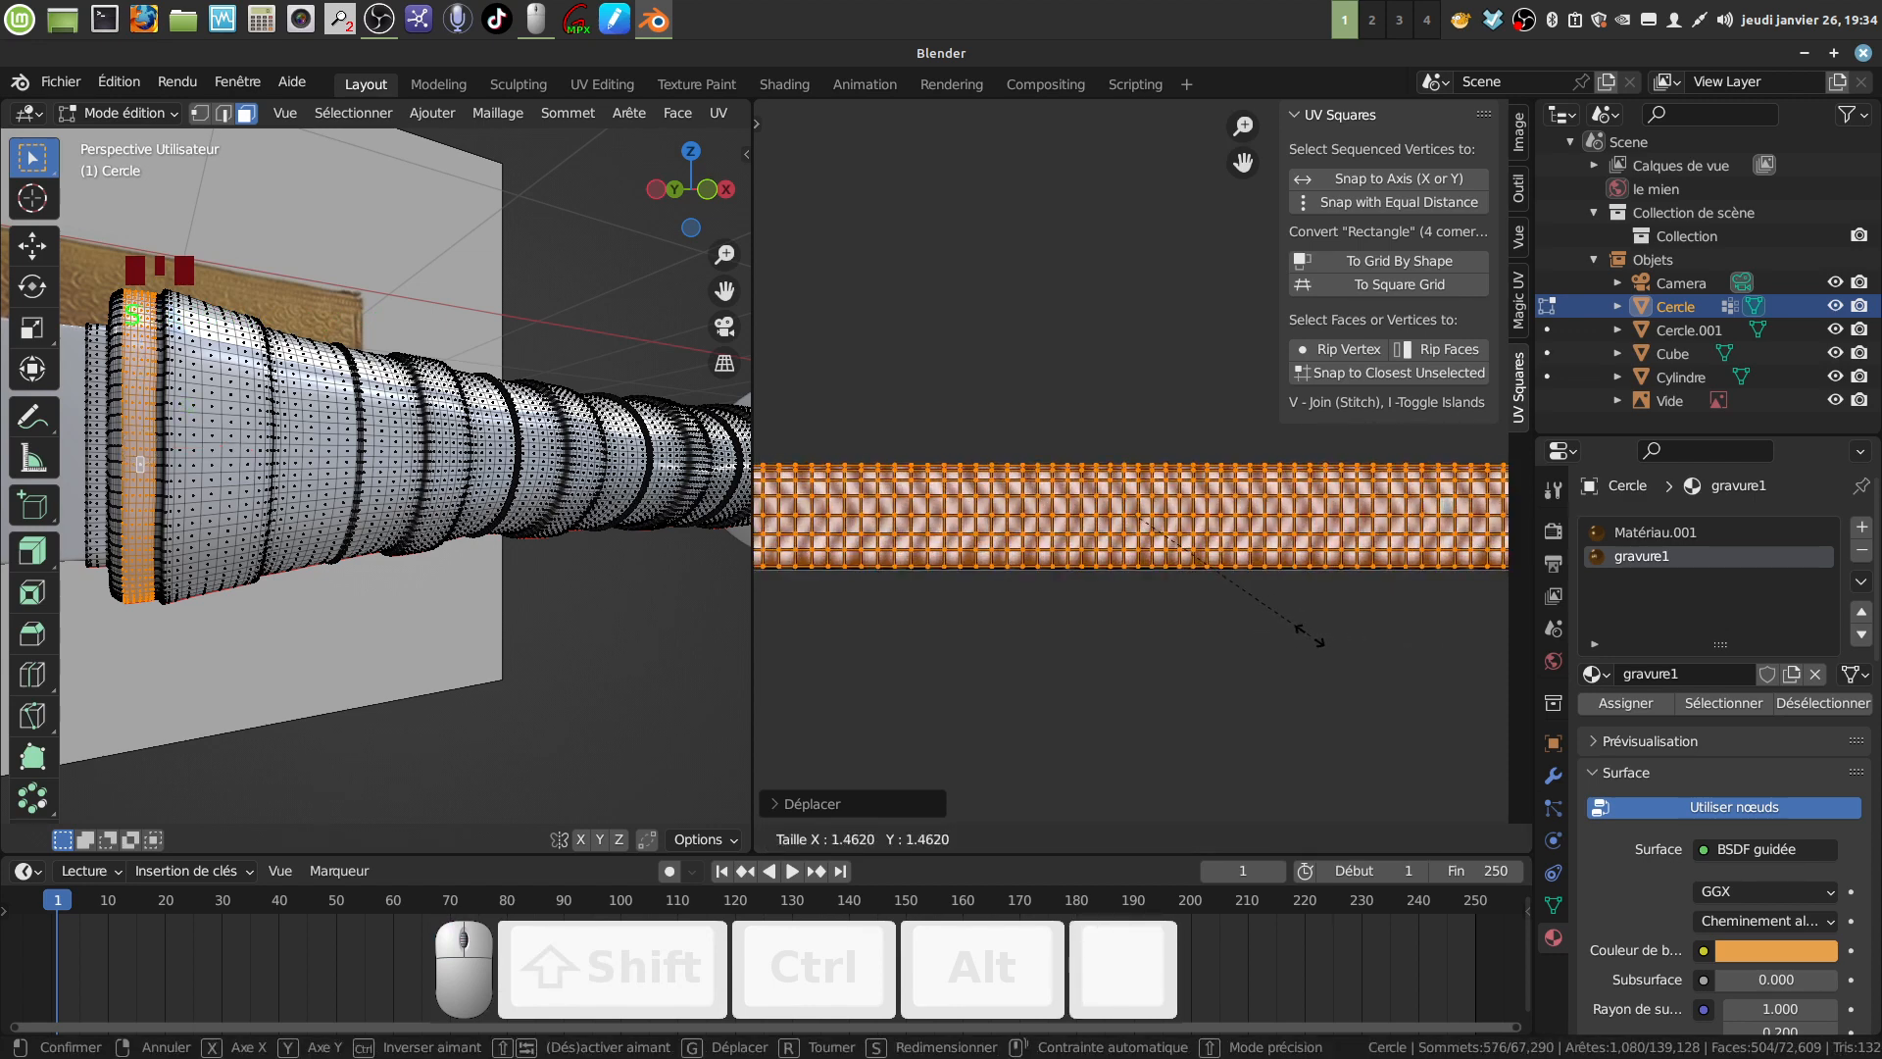
click(1250, 598)
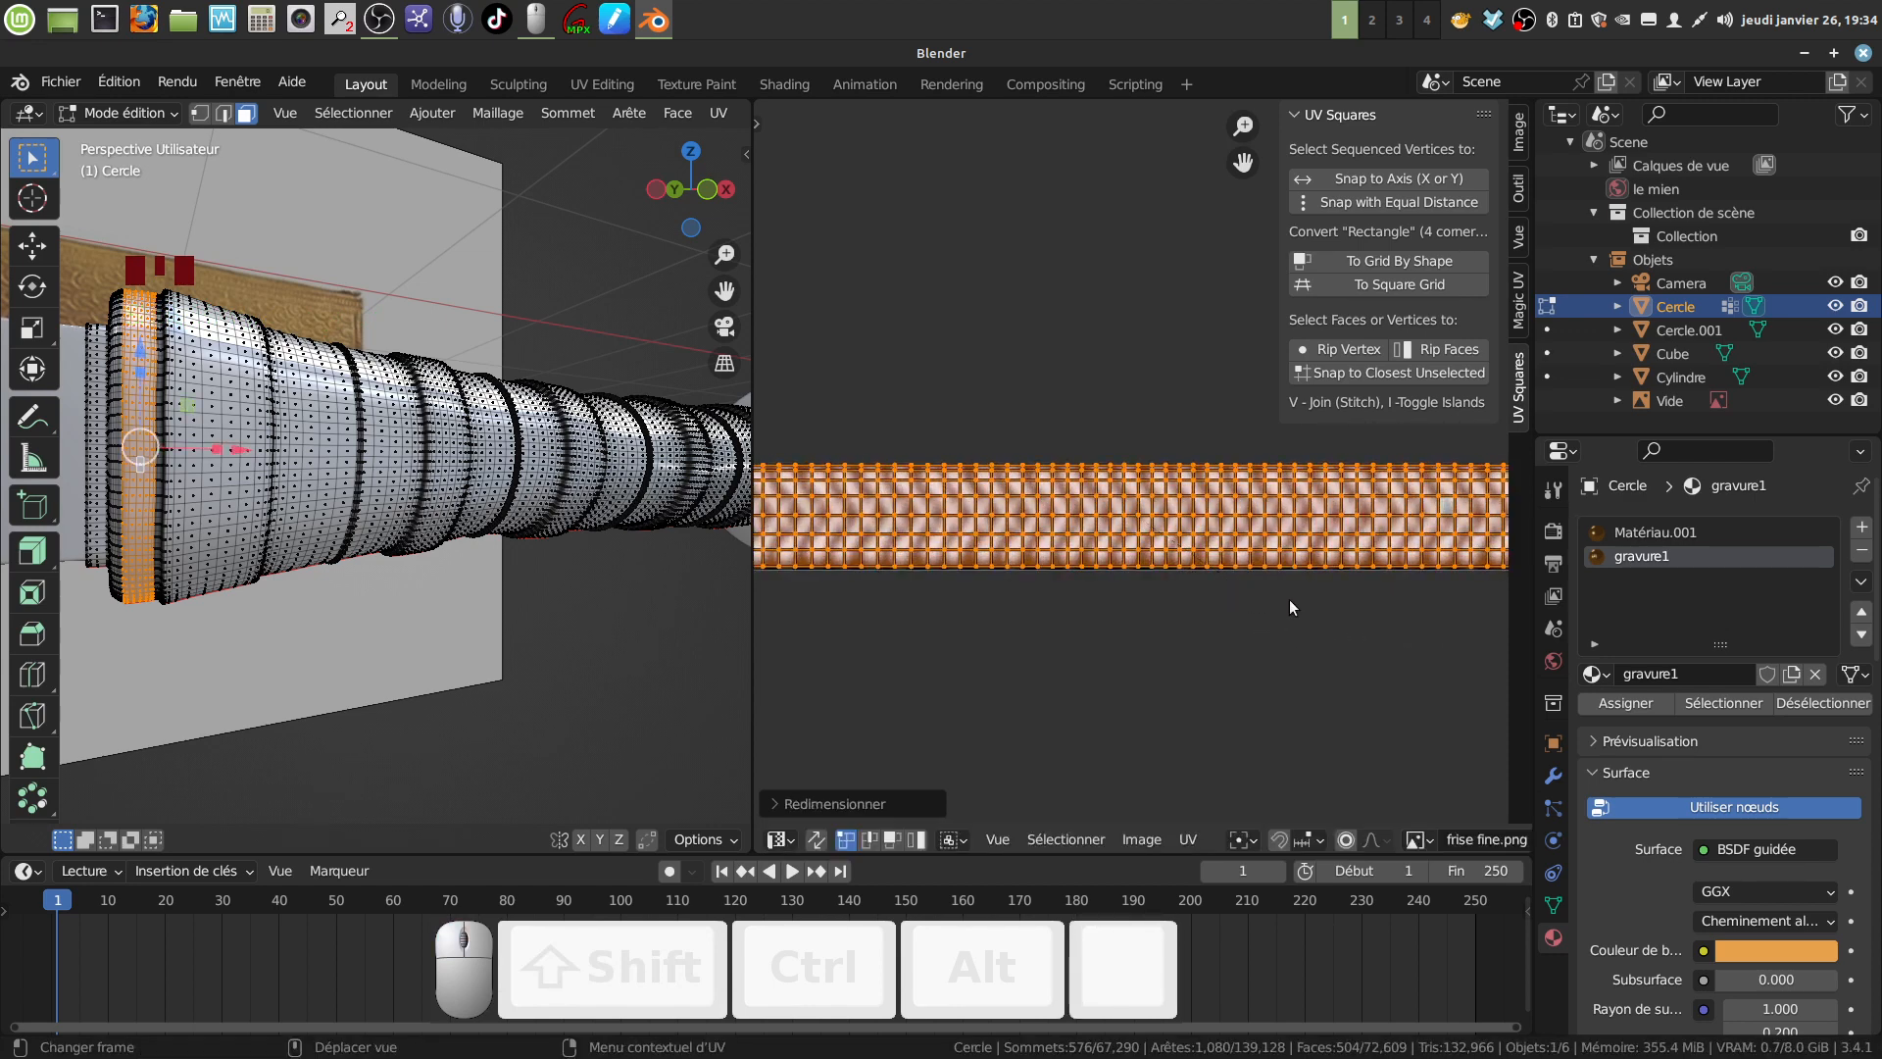
key(g)
key(y)
click(1074, 575)
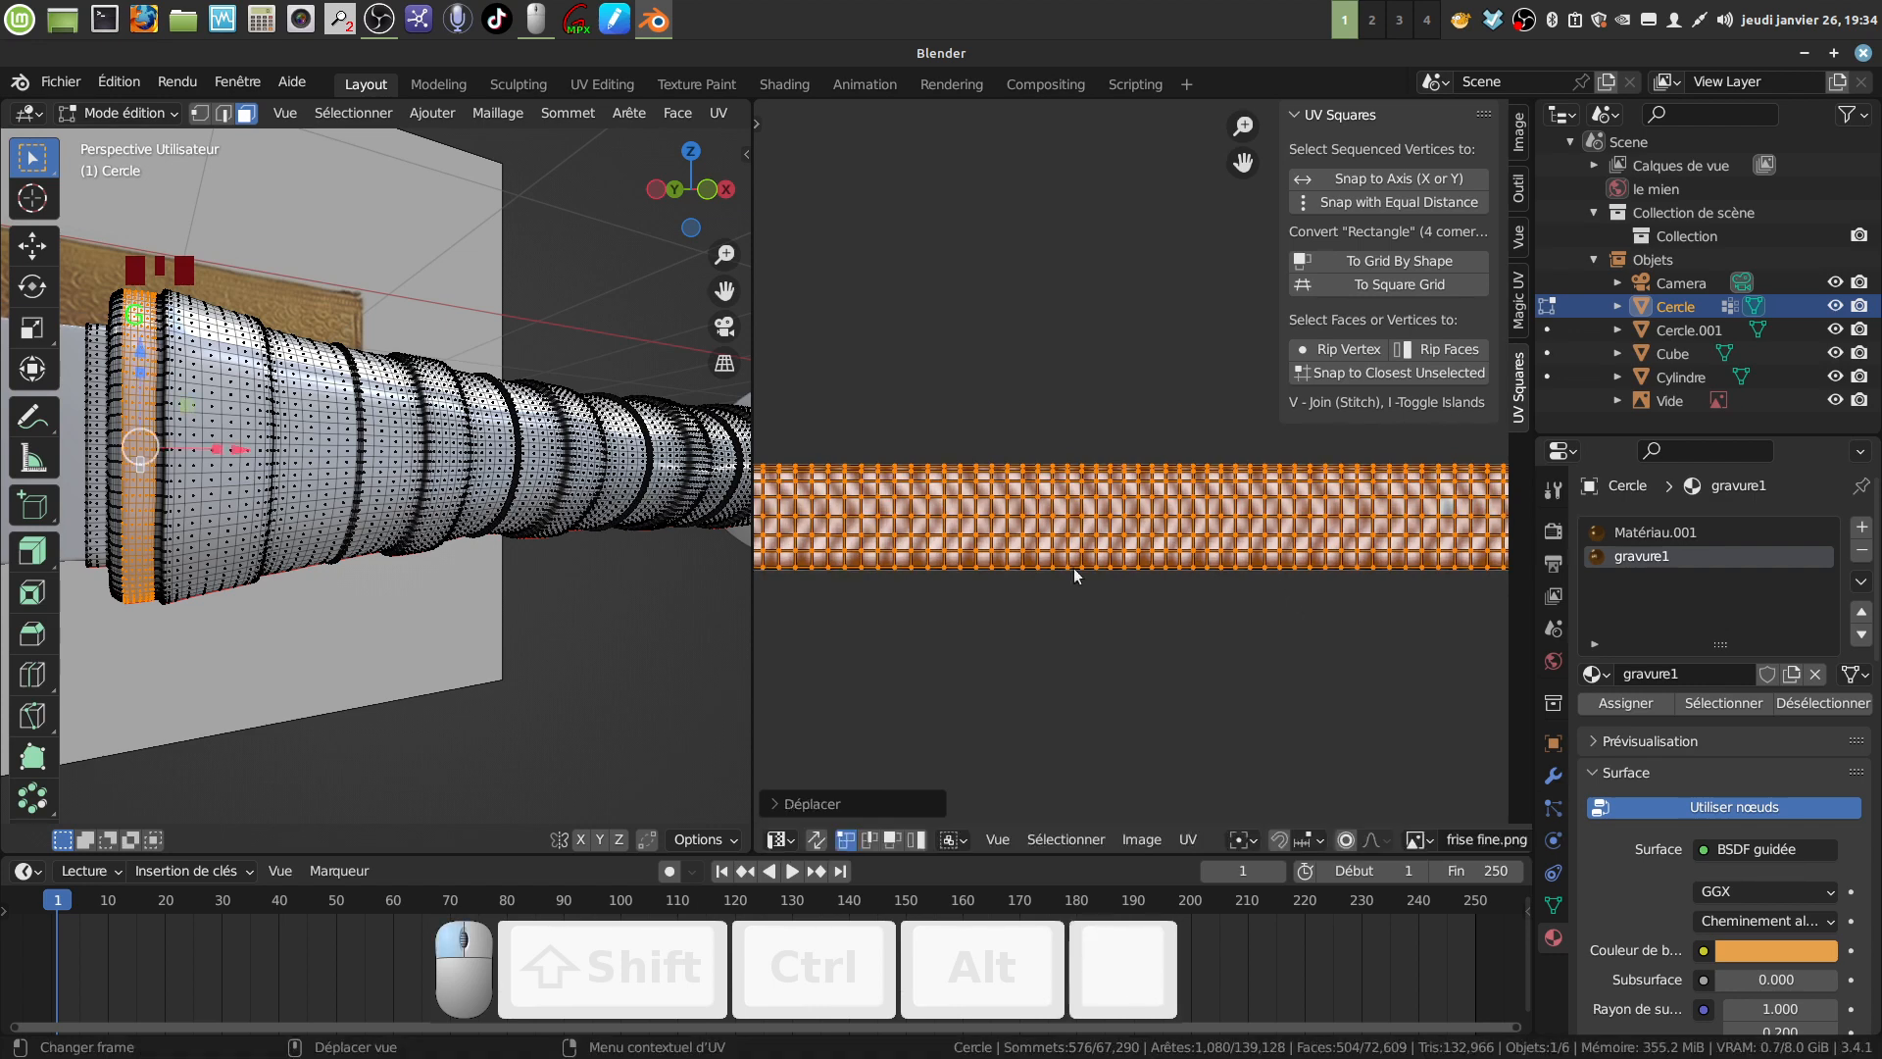
Set the 3D view to rendered shading, leave edit mode and inspect the engraved pattern on the handle's end band.
scroll(1055, 600, down, 5)
middle_drag(1115, 574, 1129, 598)
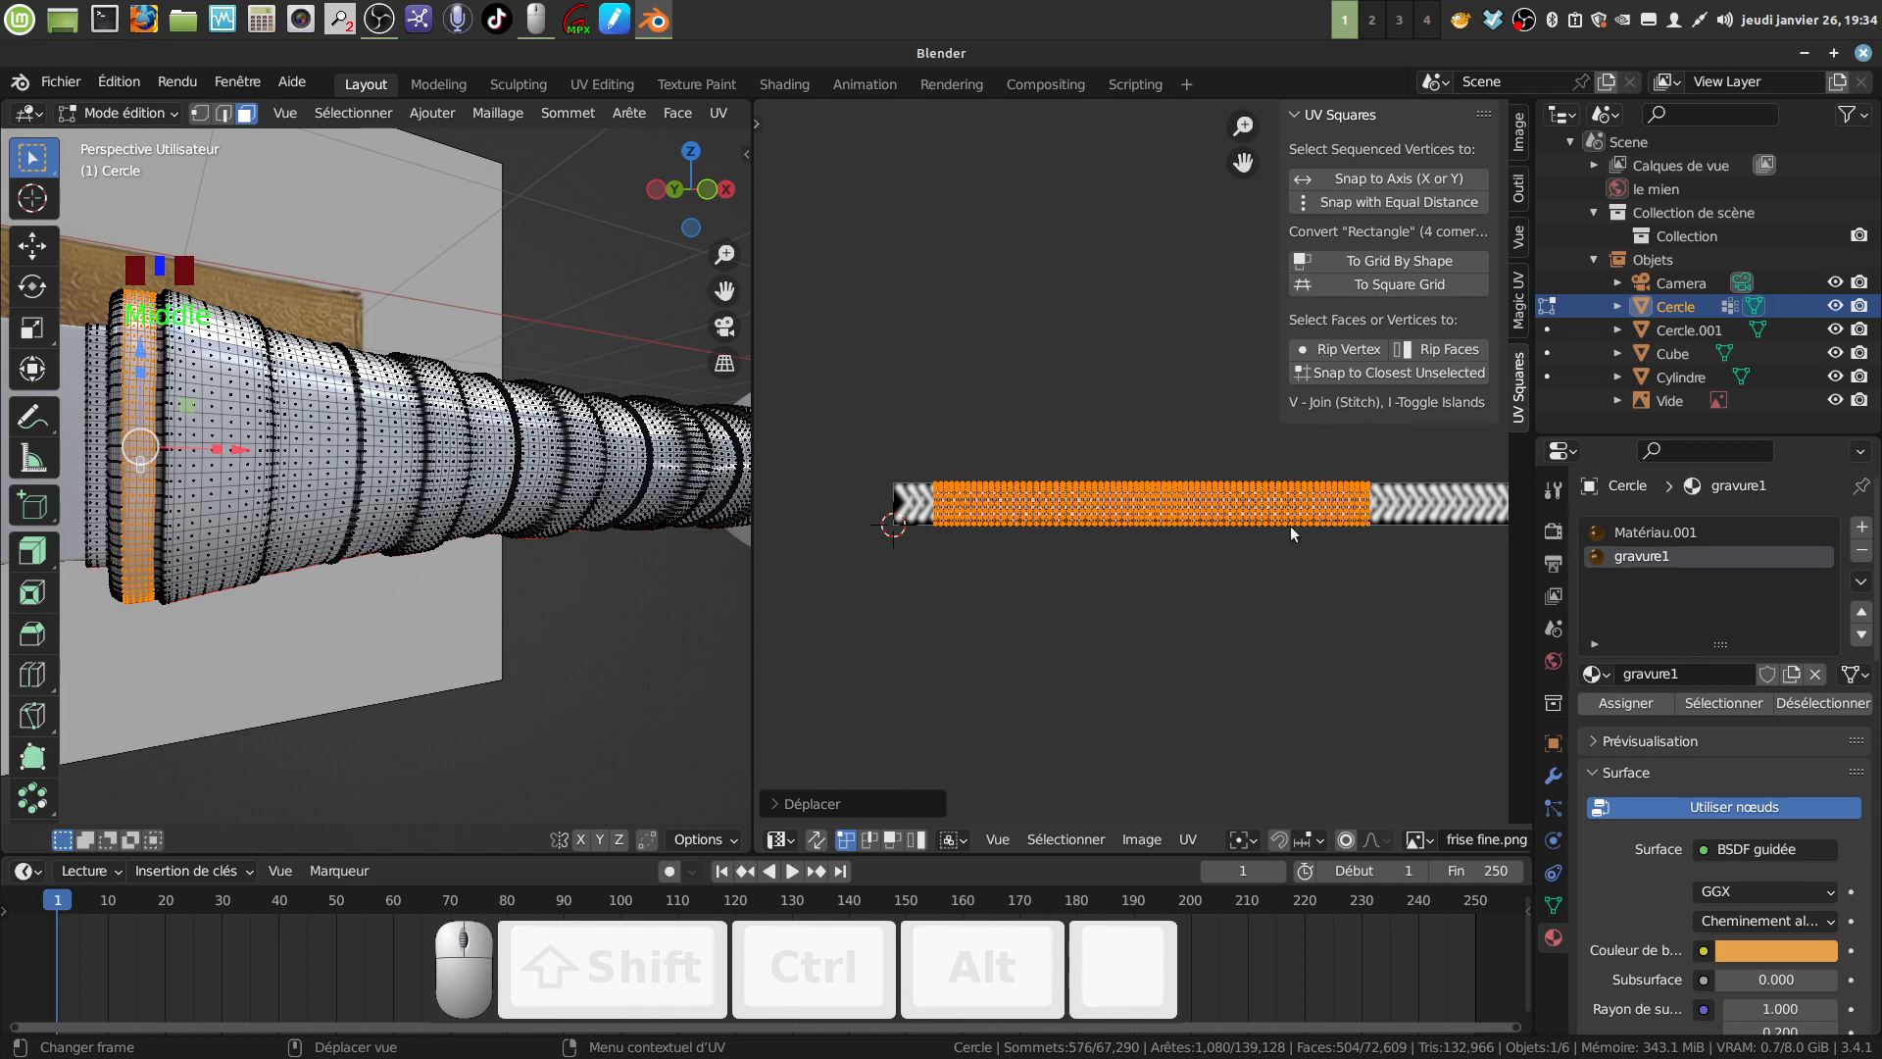
middle_drag(520, 470, 564, 473)
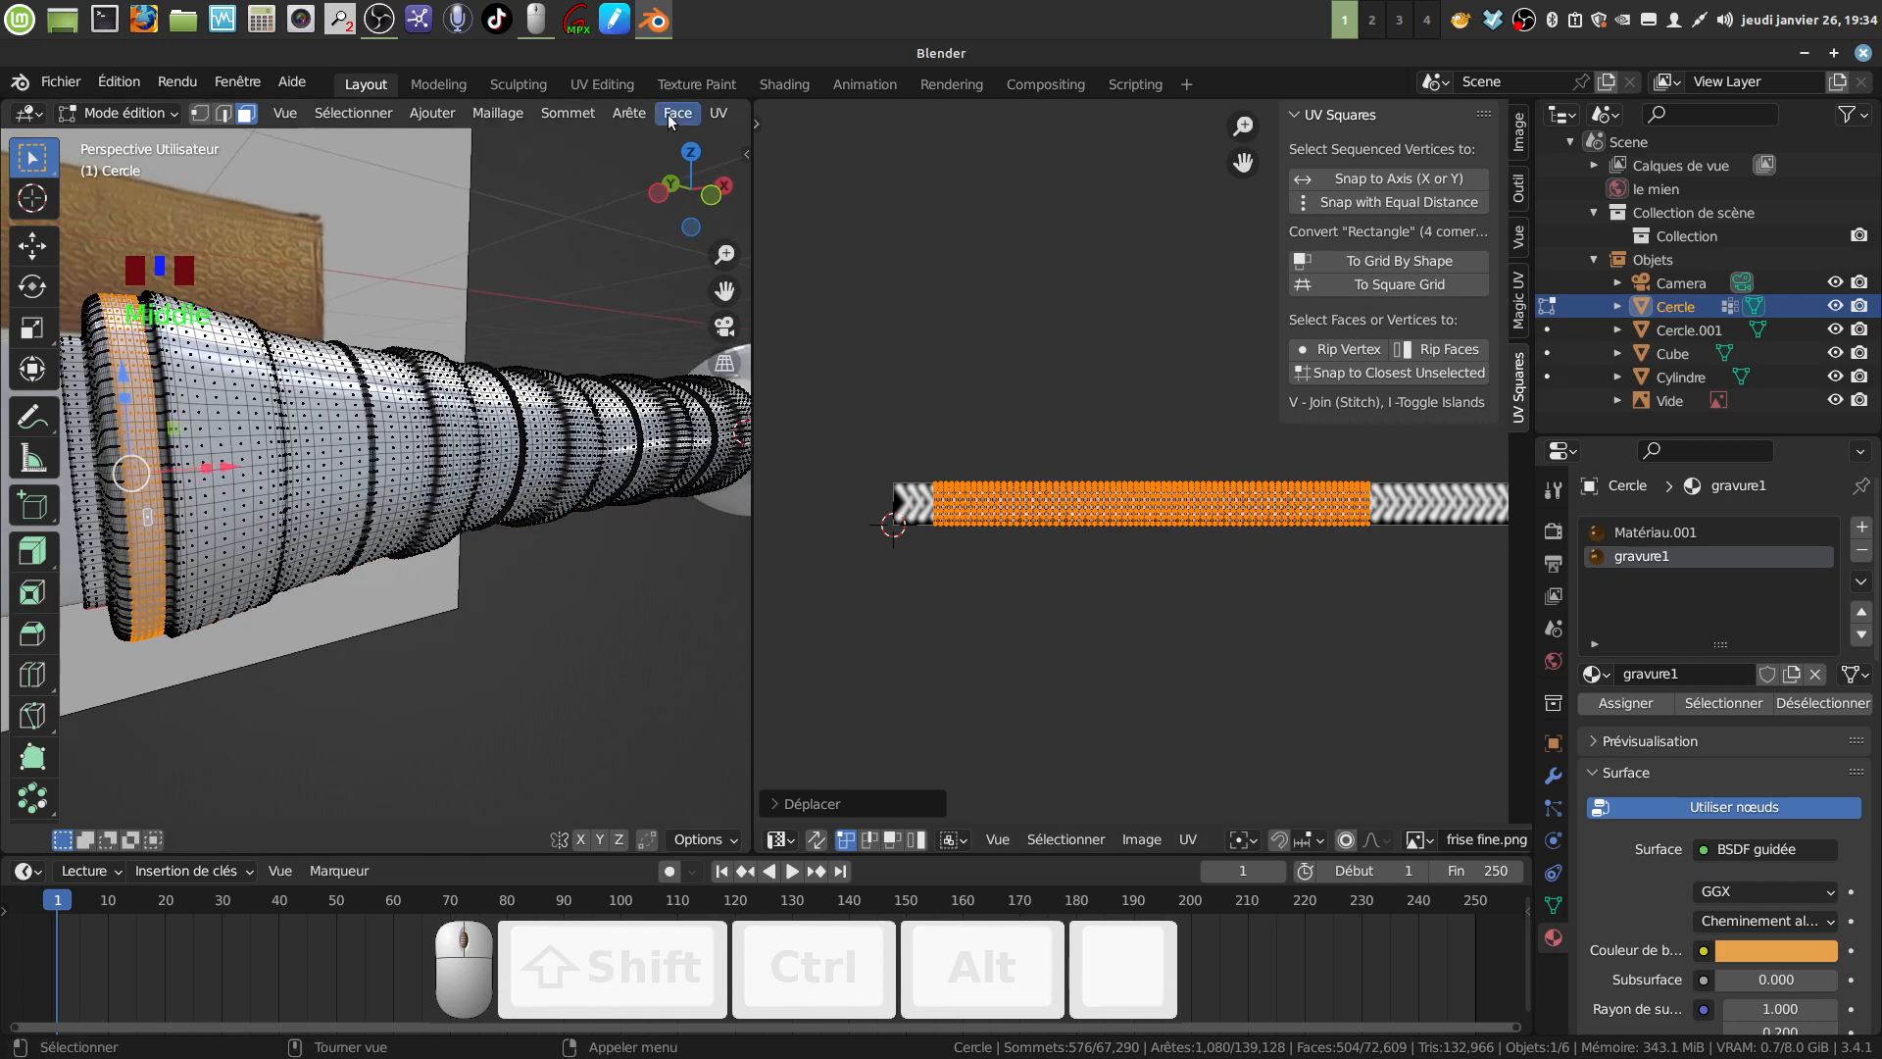
scroll(667, 113, down, 17)
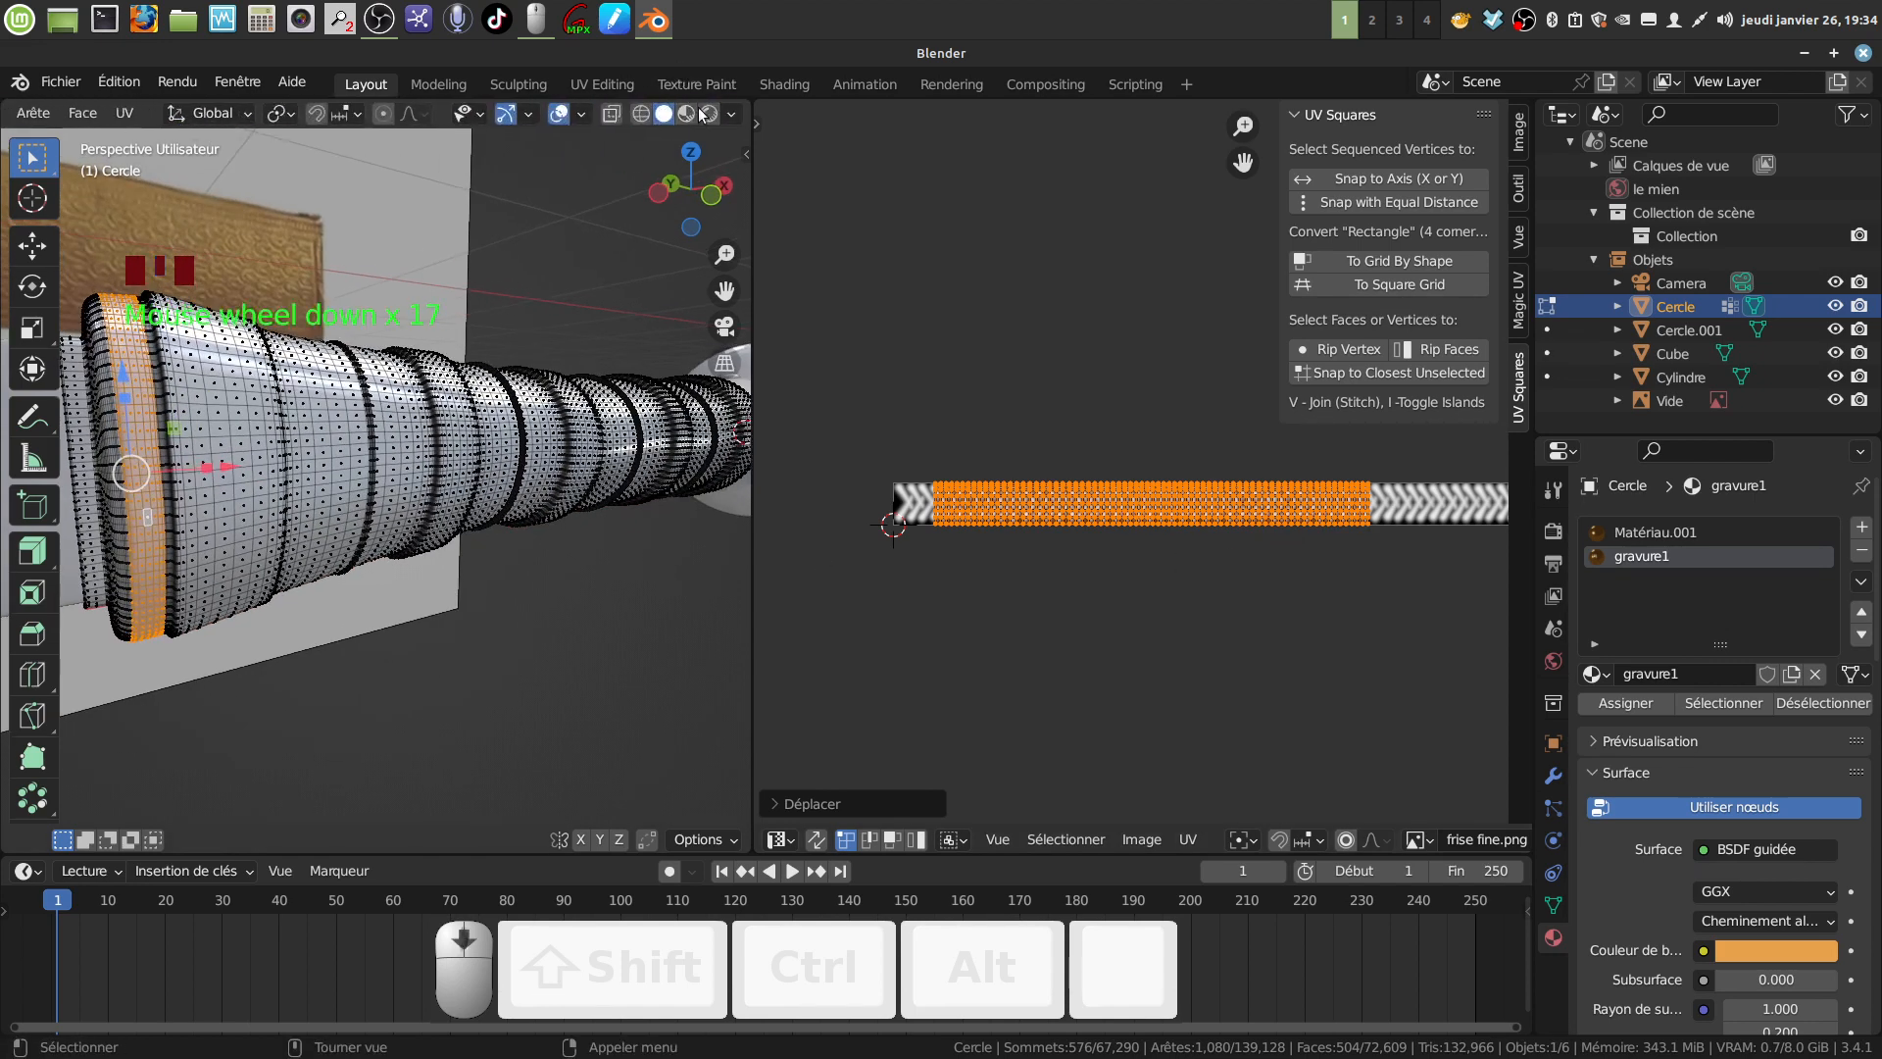
click(707, 113)
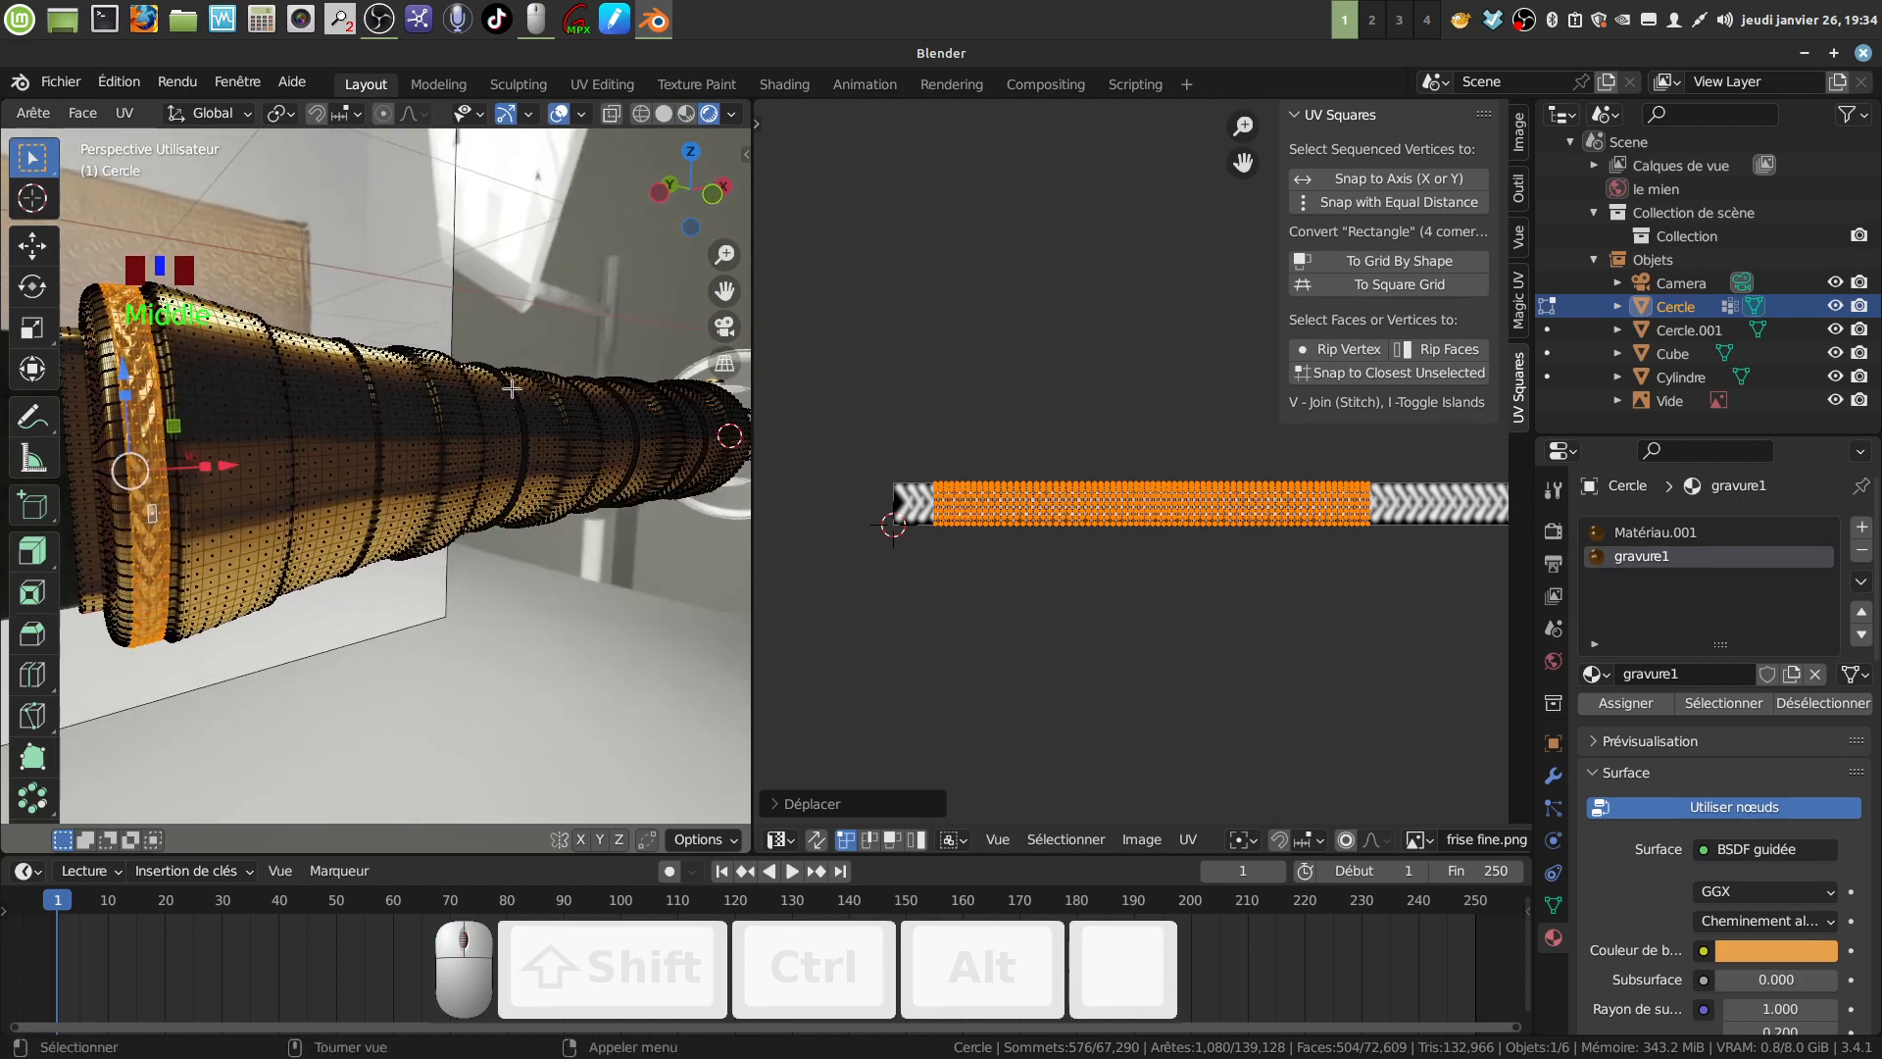
key(Tab)
middle_drag(491, 398, 601, 257)
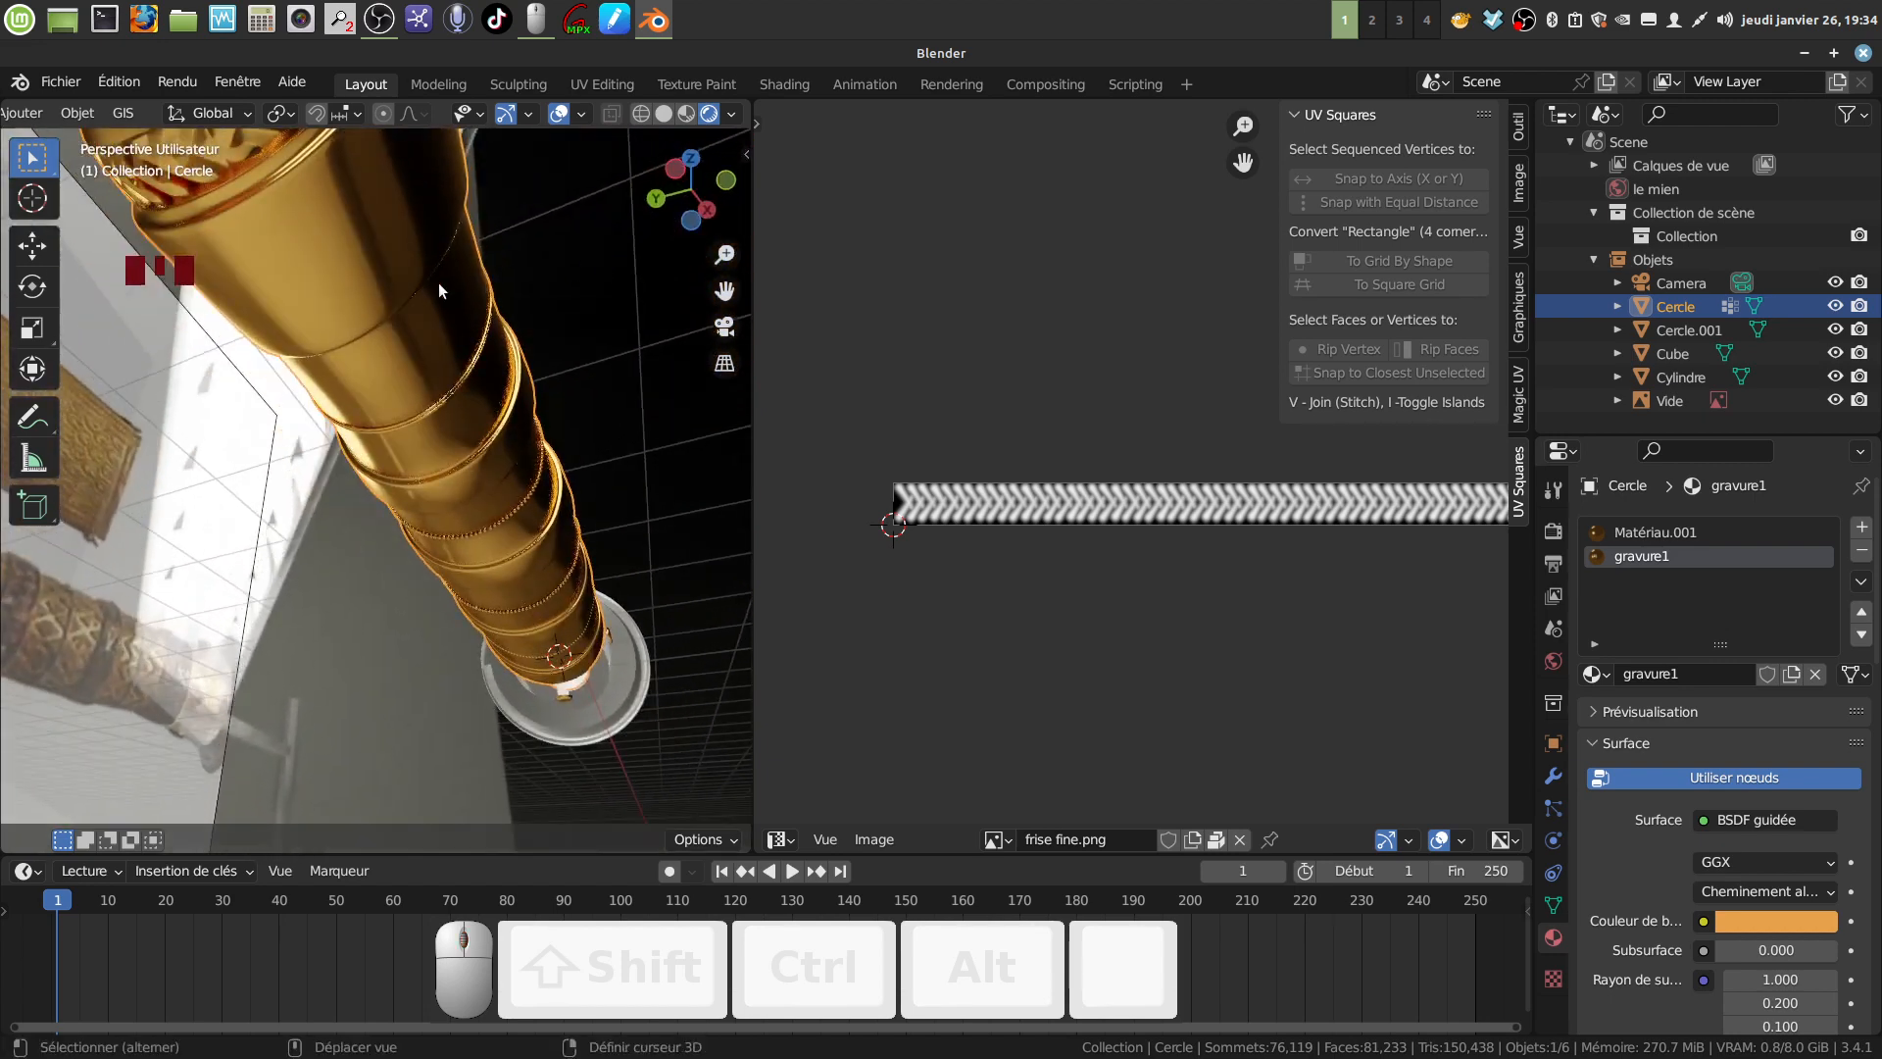
shift+middle_drag(438, 282, 521, 362)
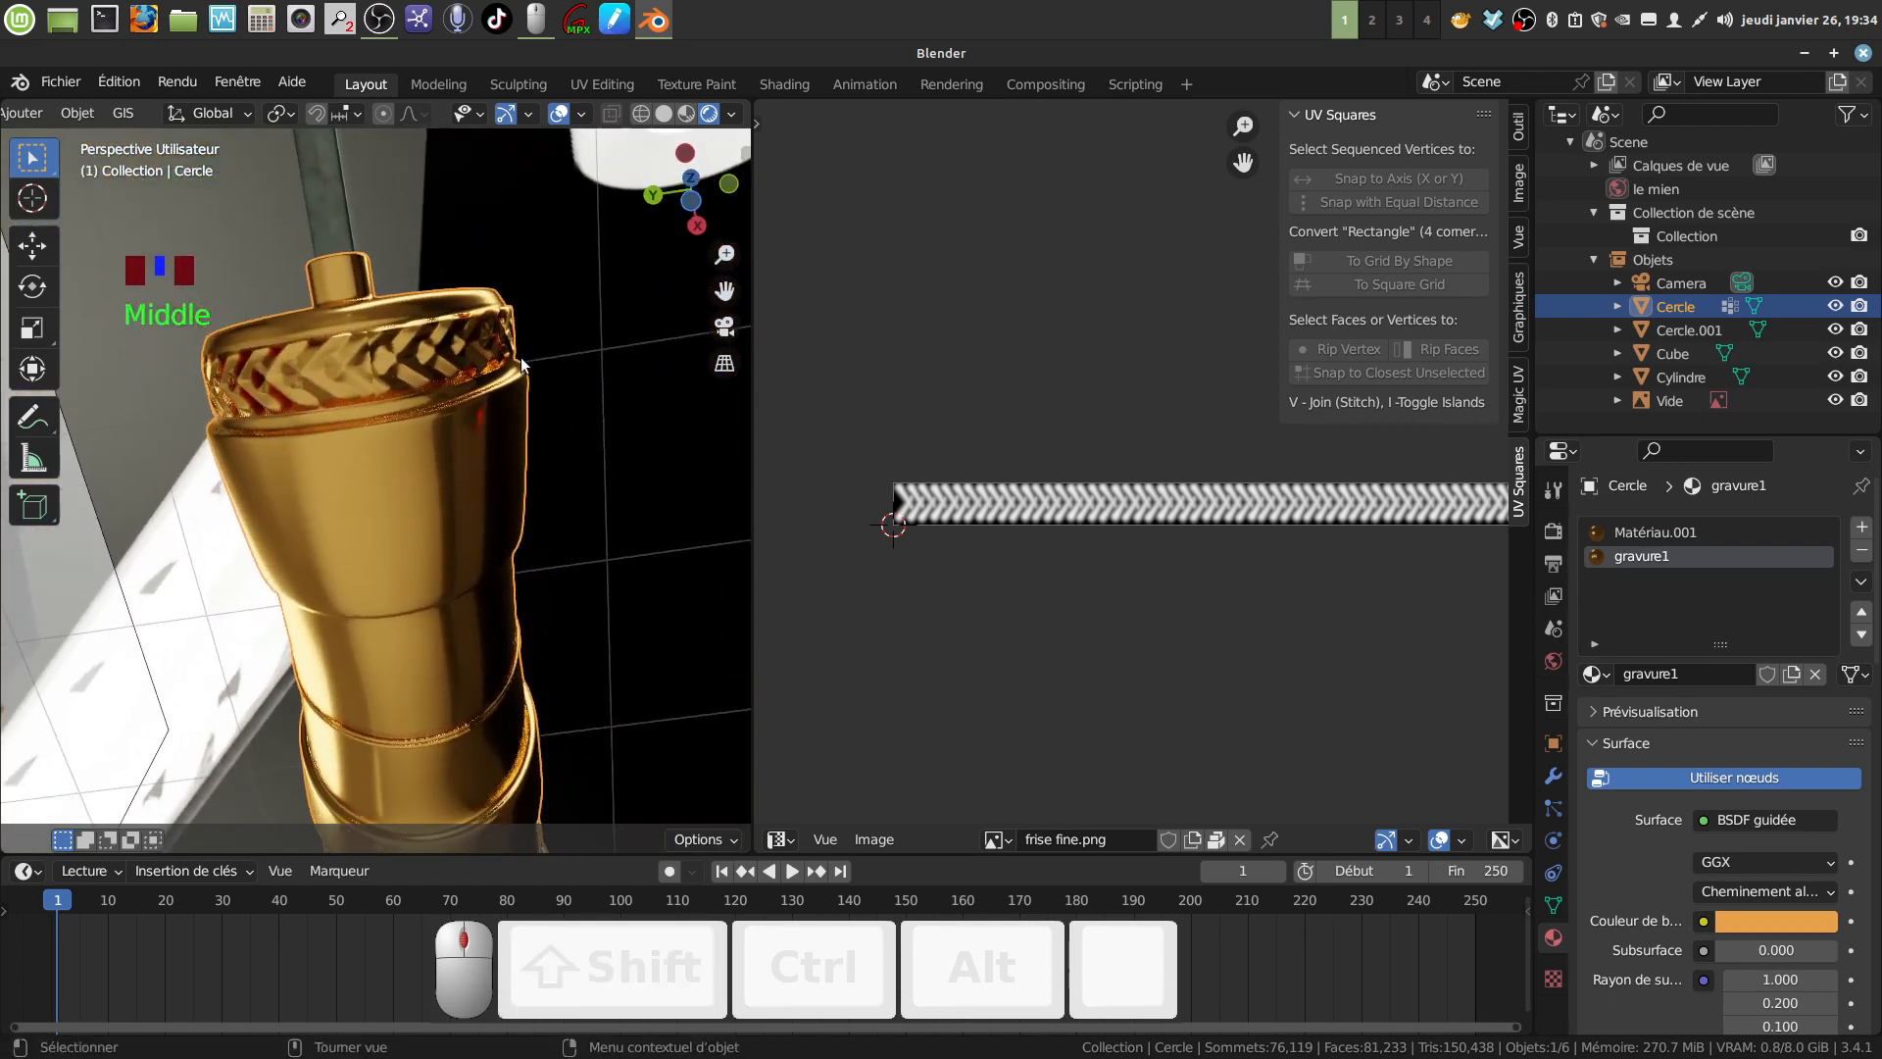
scroll(479, 445, up, 2)
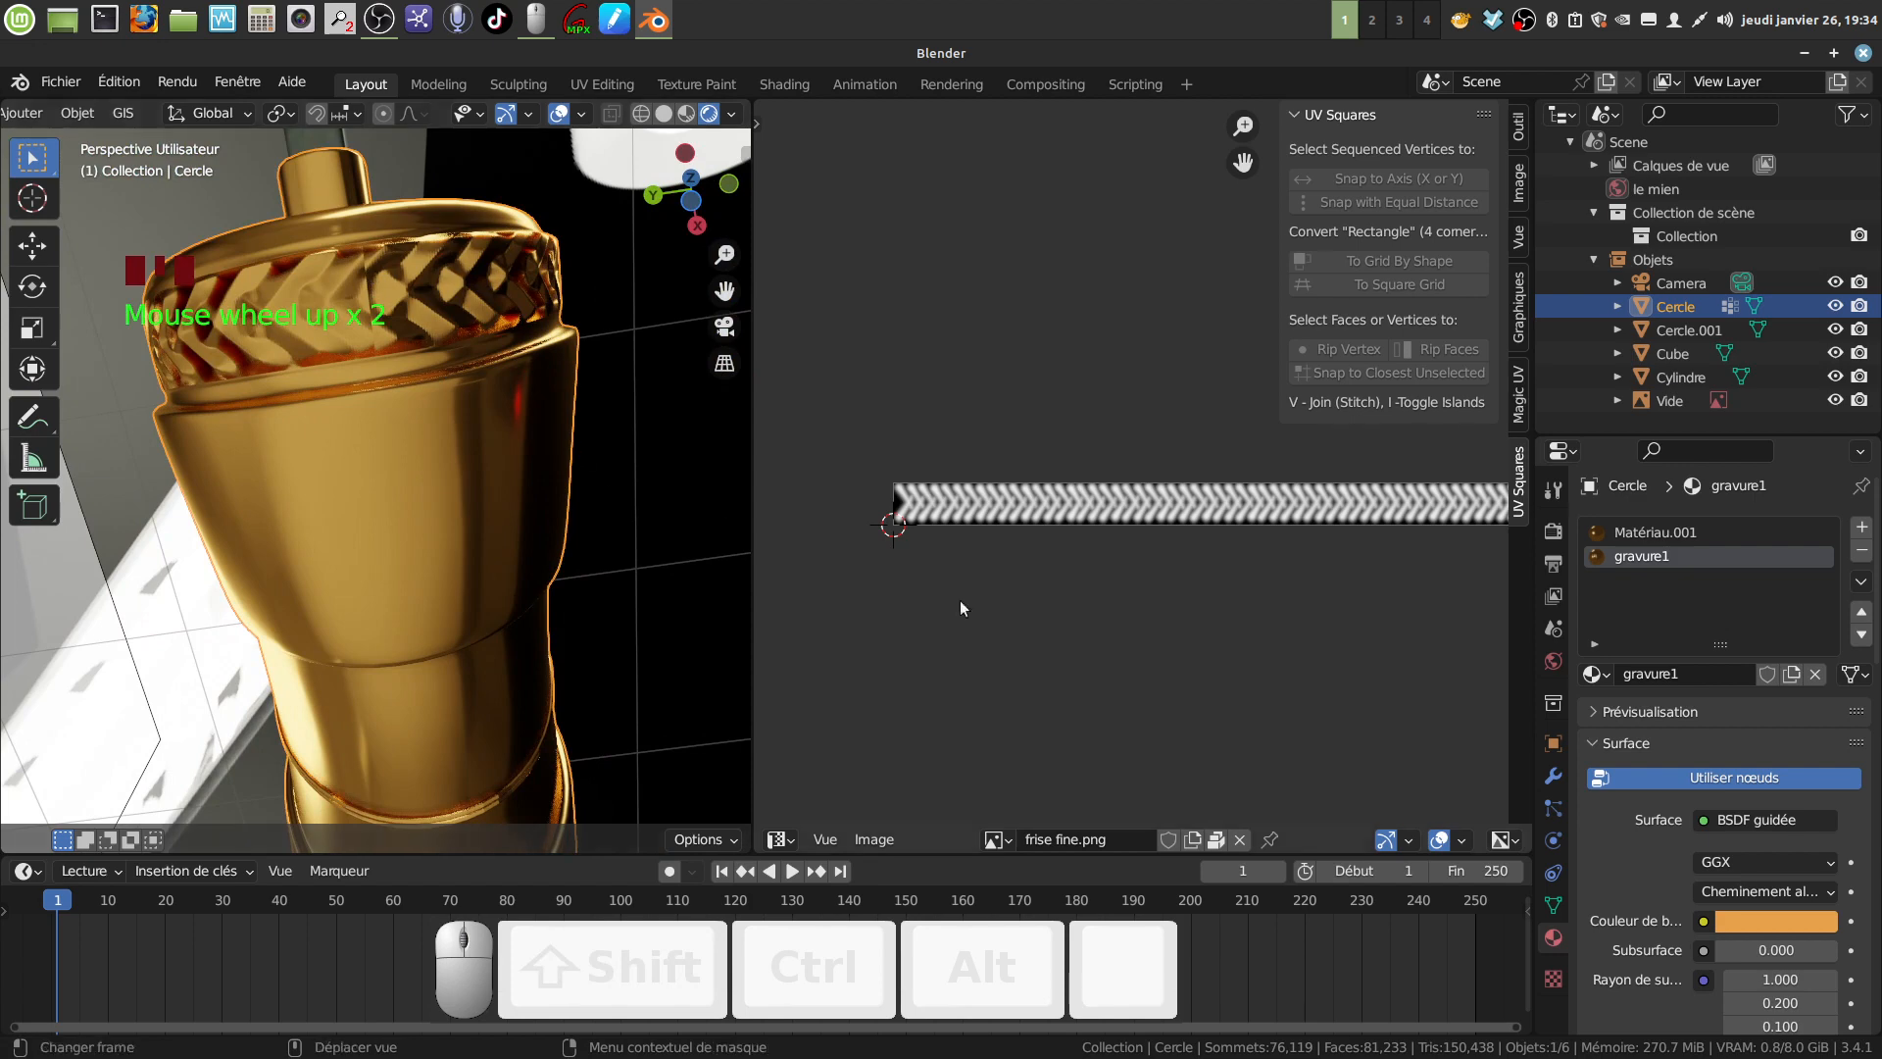
Scale the band's UV island to about 0.96 along X and check the engraved pattern in object mode.
key(a)
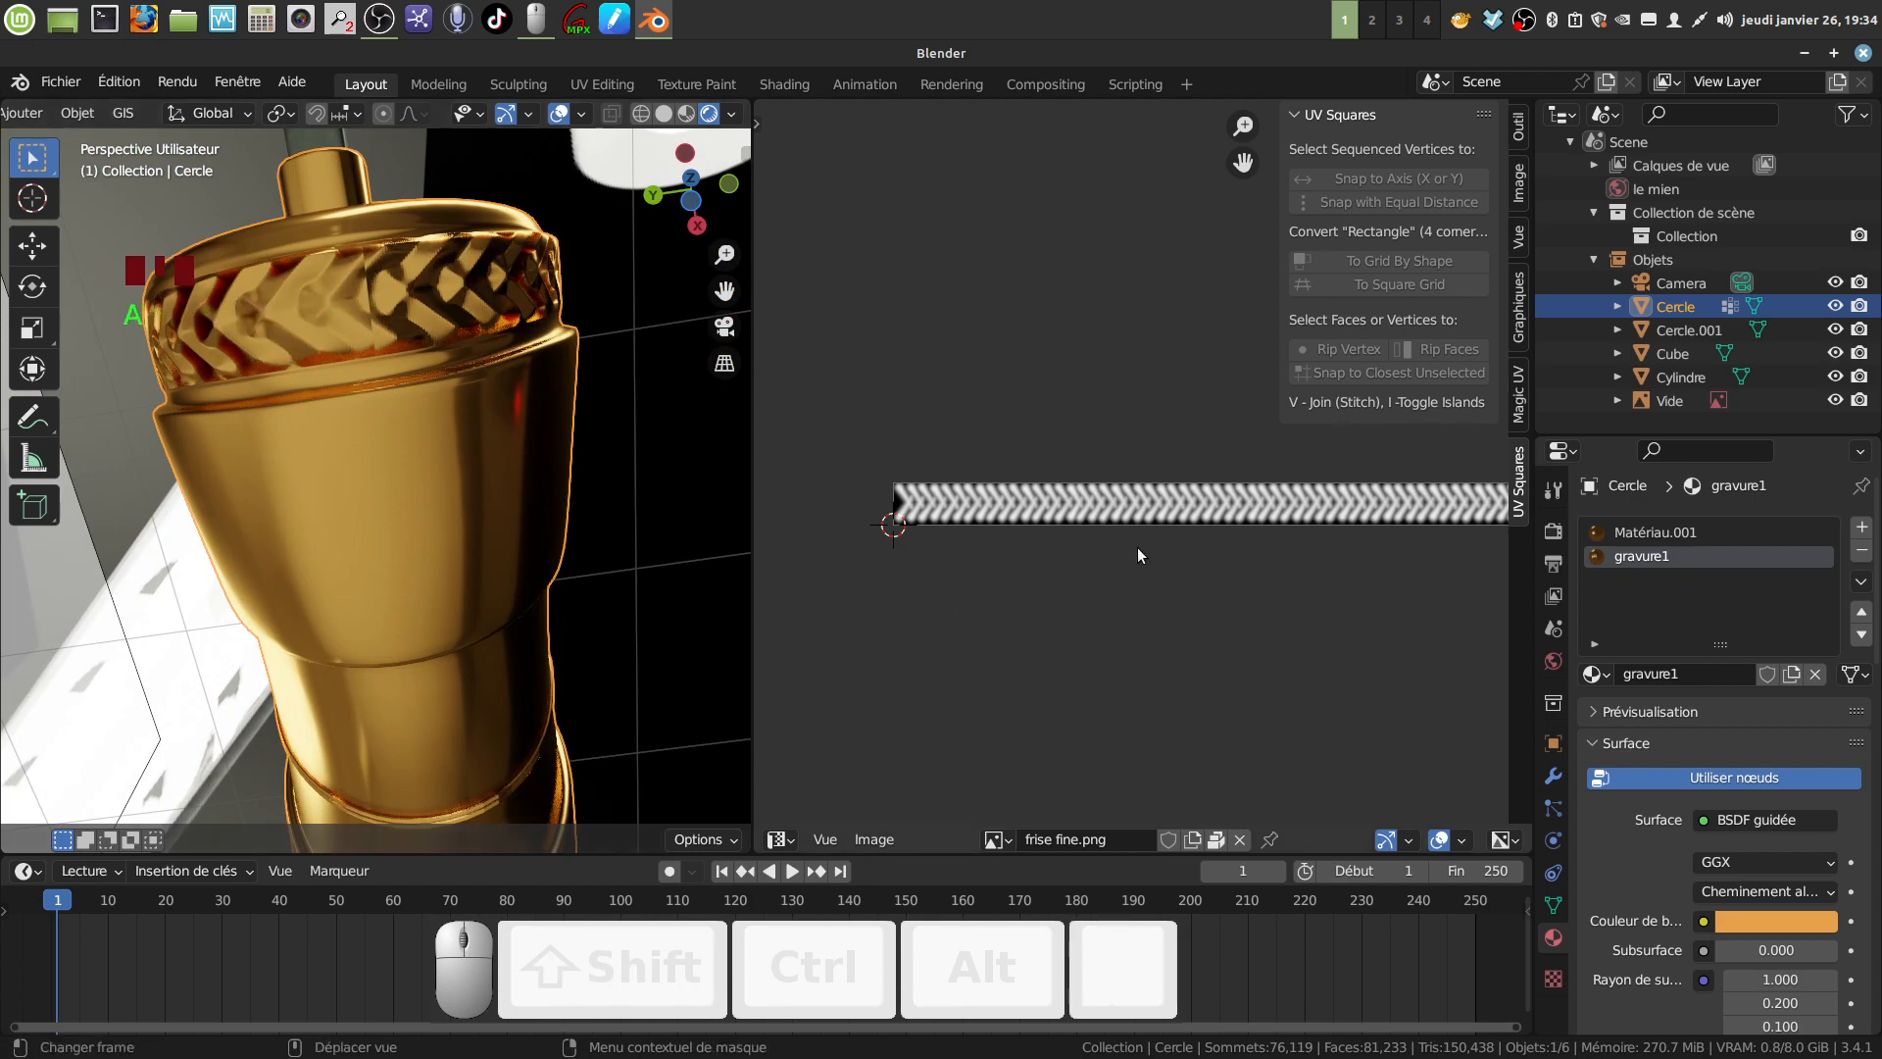
key(a)
key(Tab)
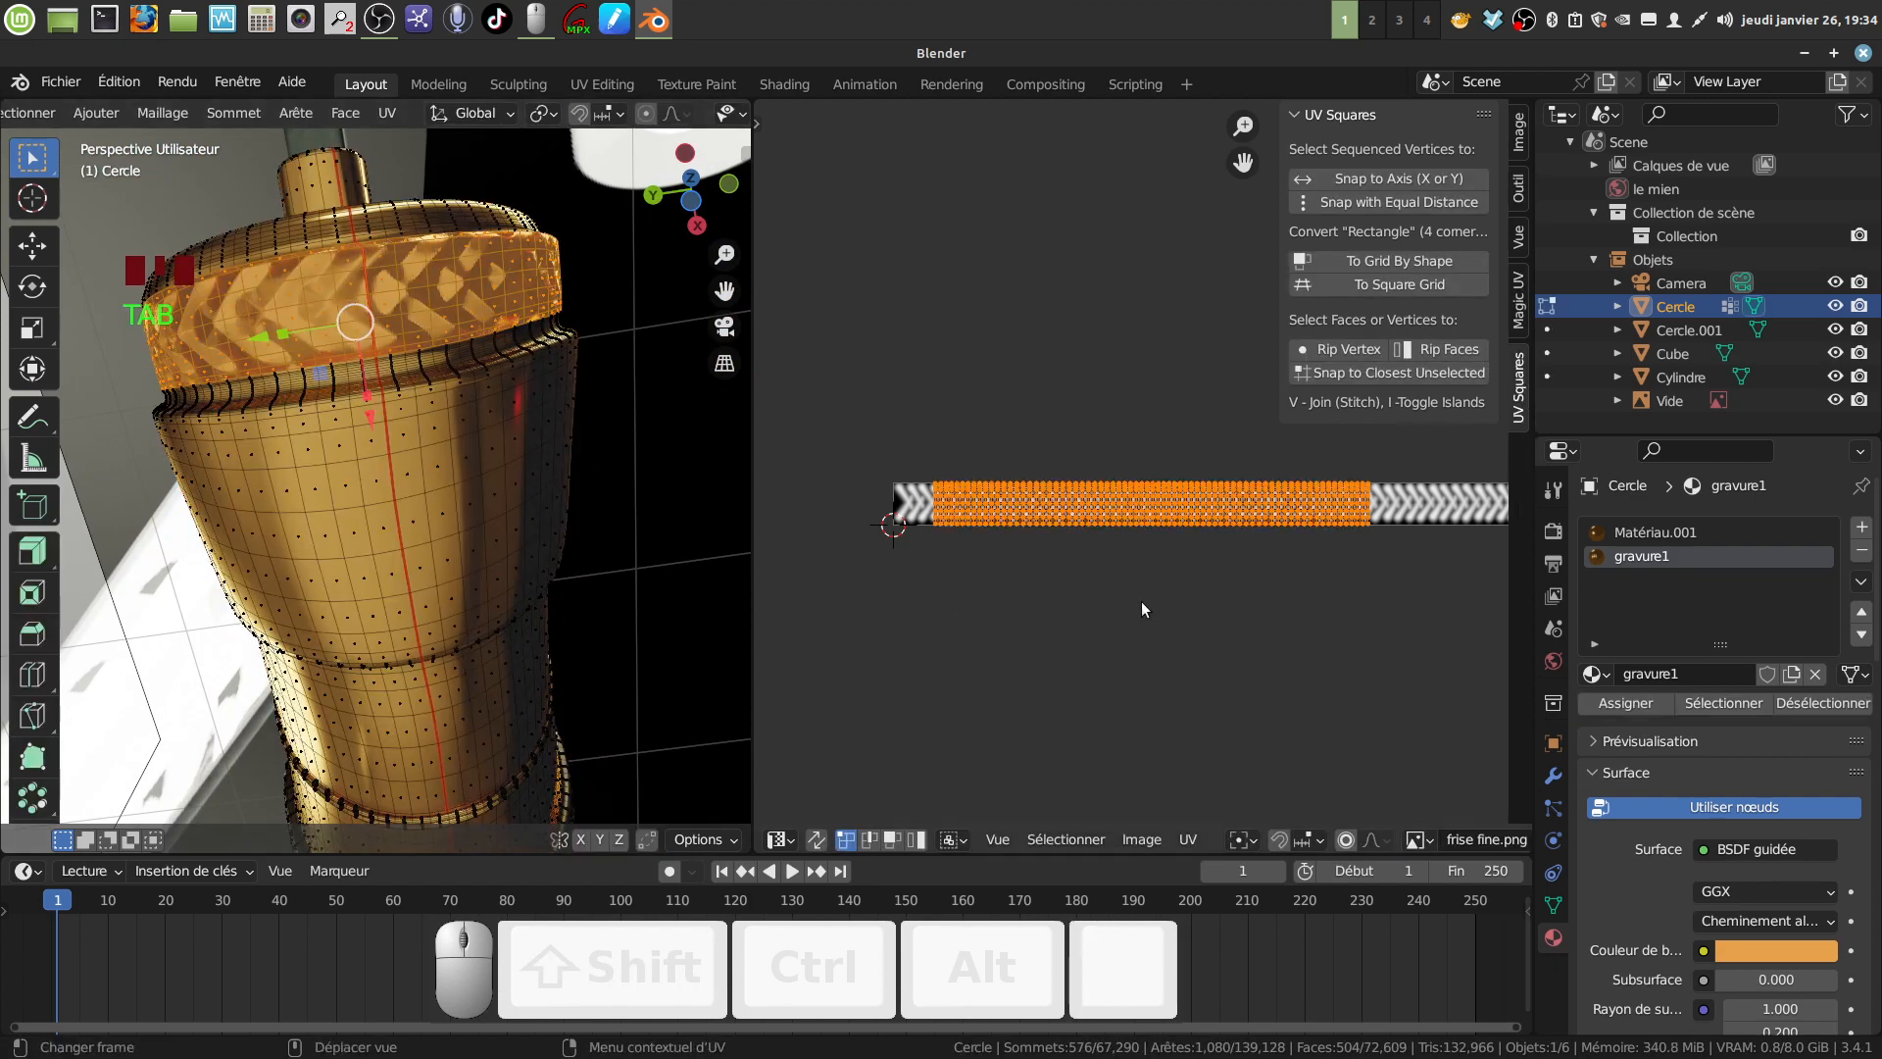
scroll(1247, 620, up, 3)
scroll(1246, 621, up, 1)
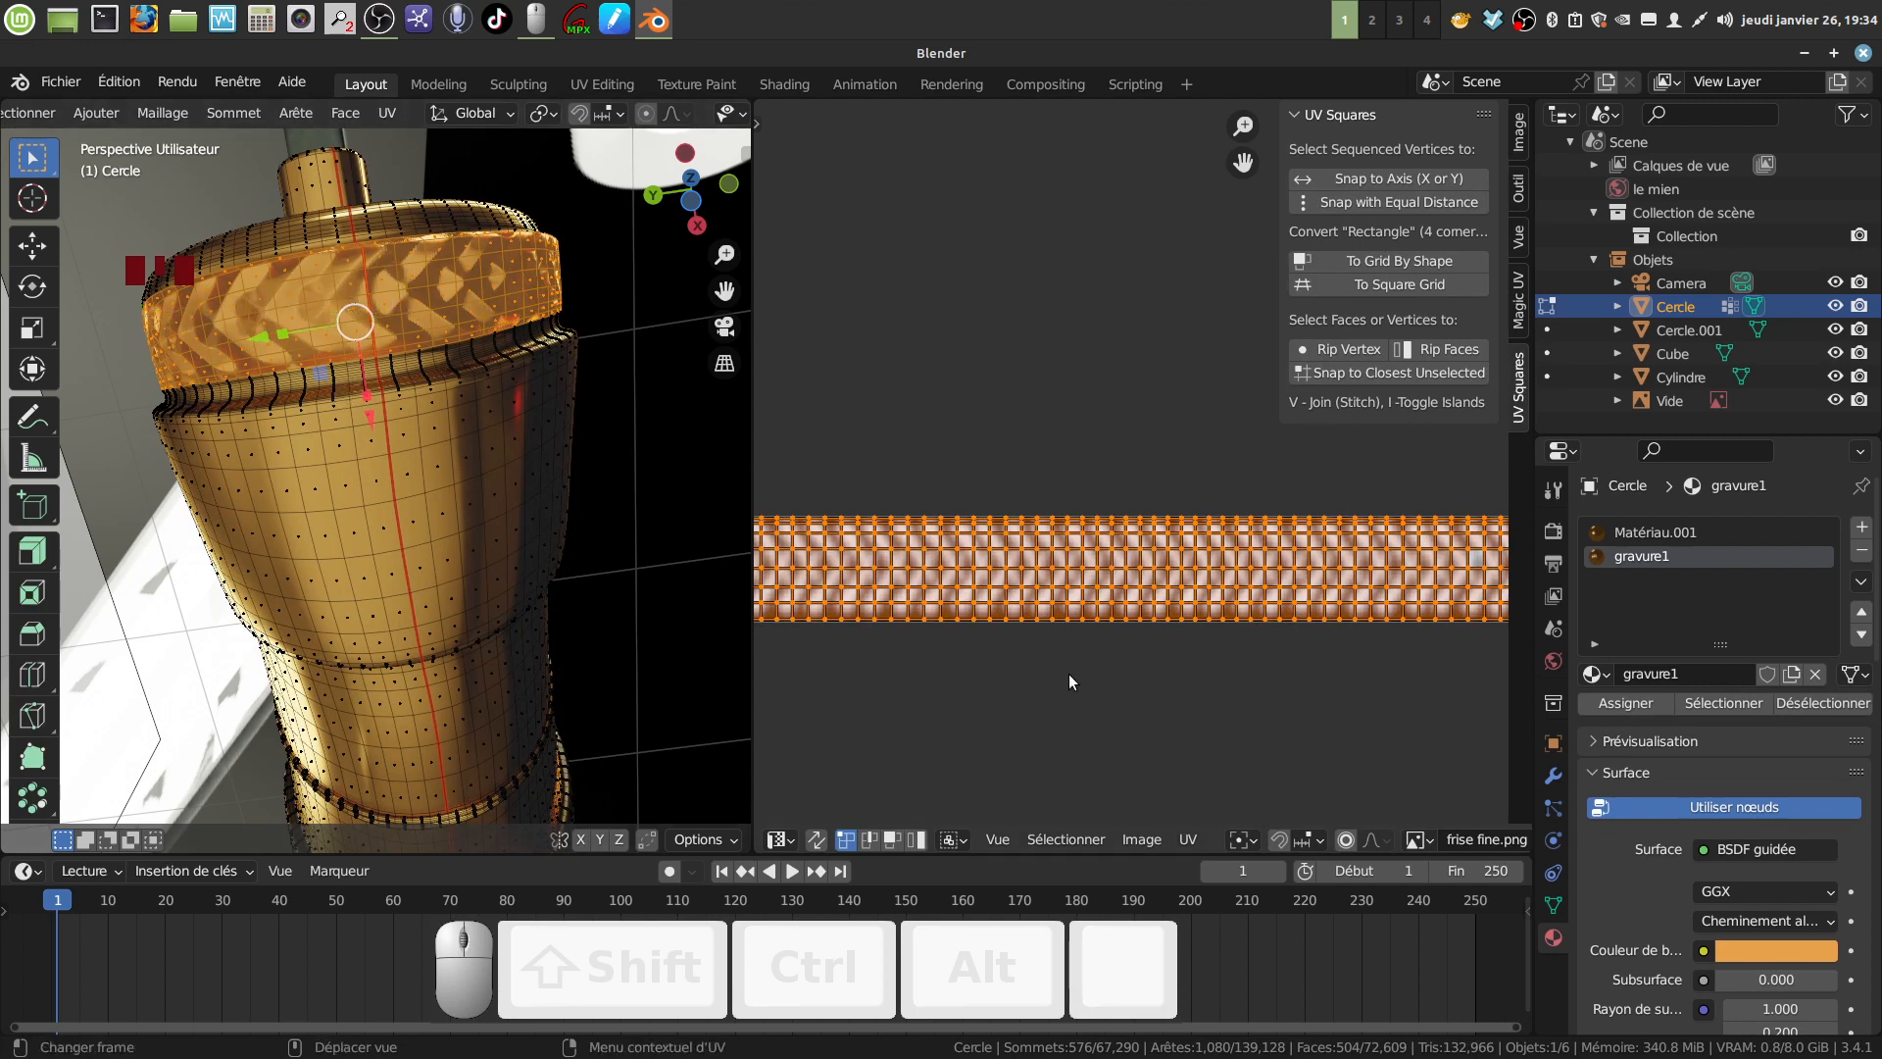
key(s)
key(x)
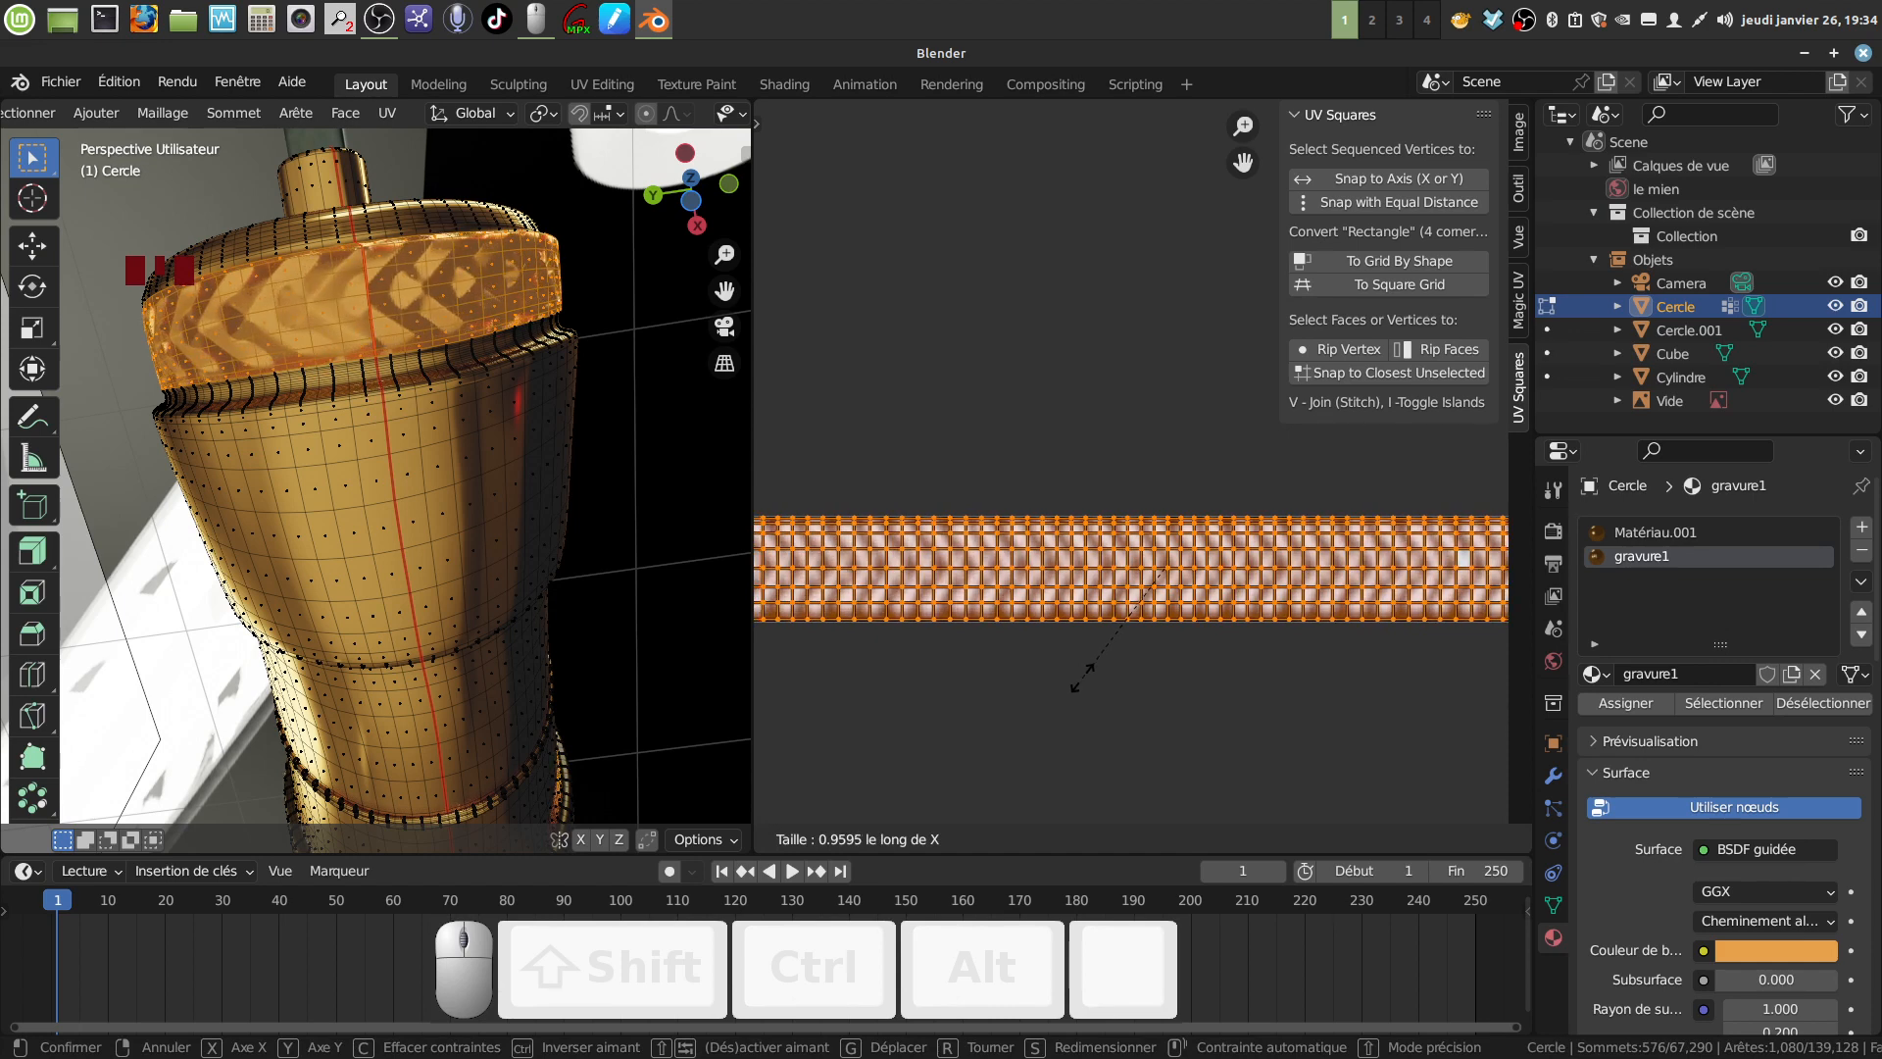
click(1075, 678)
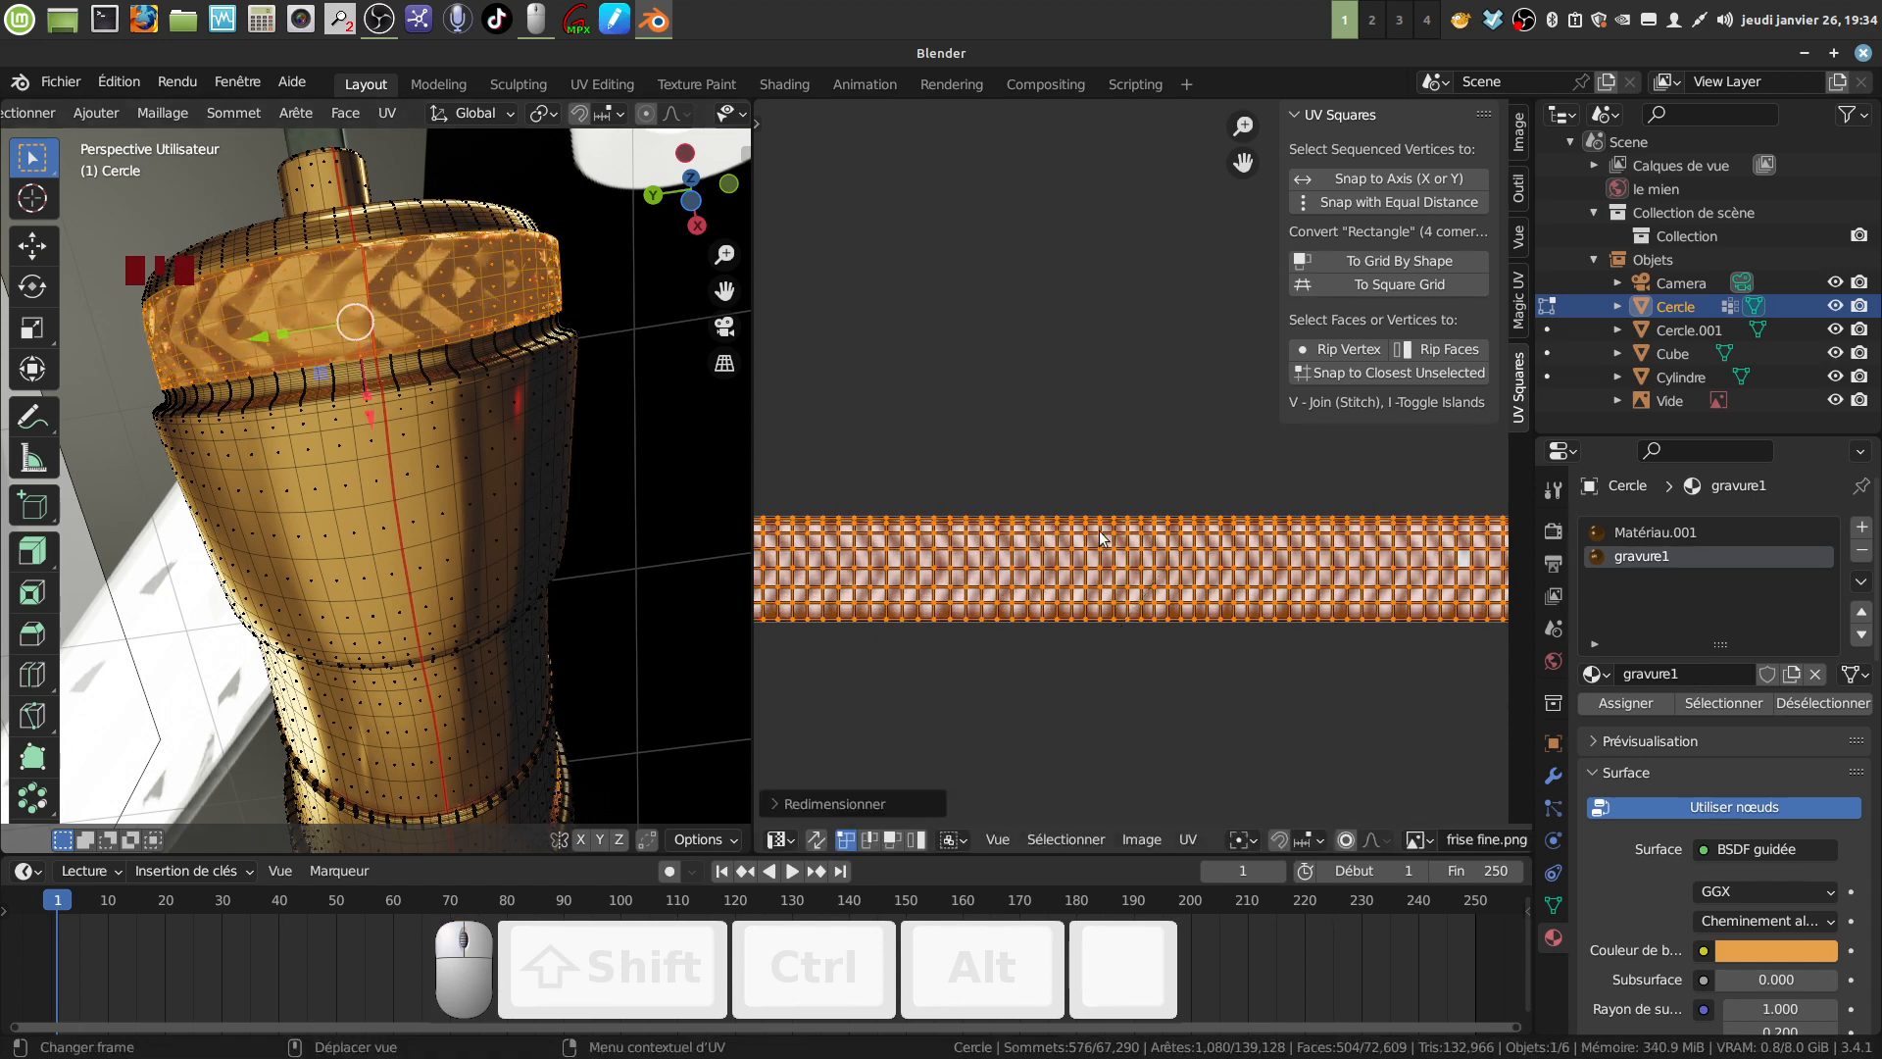
scroll(1117, 550, down, 4)
middle_drag(1118, 550, 1118, 594)
key(Tab)
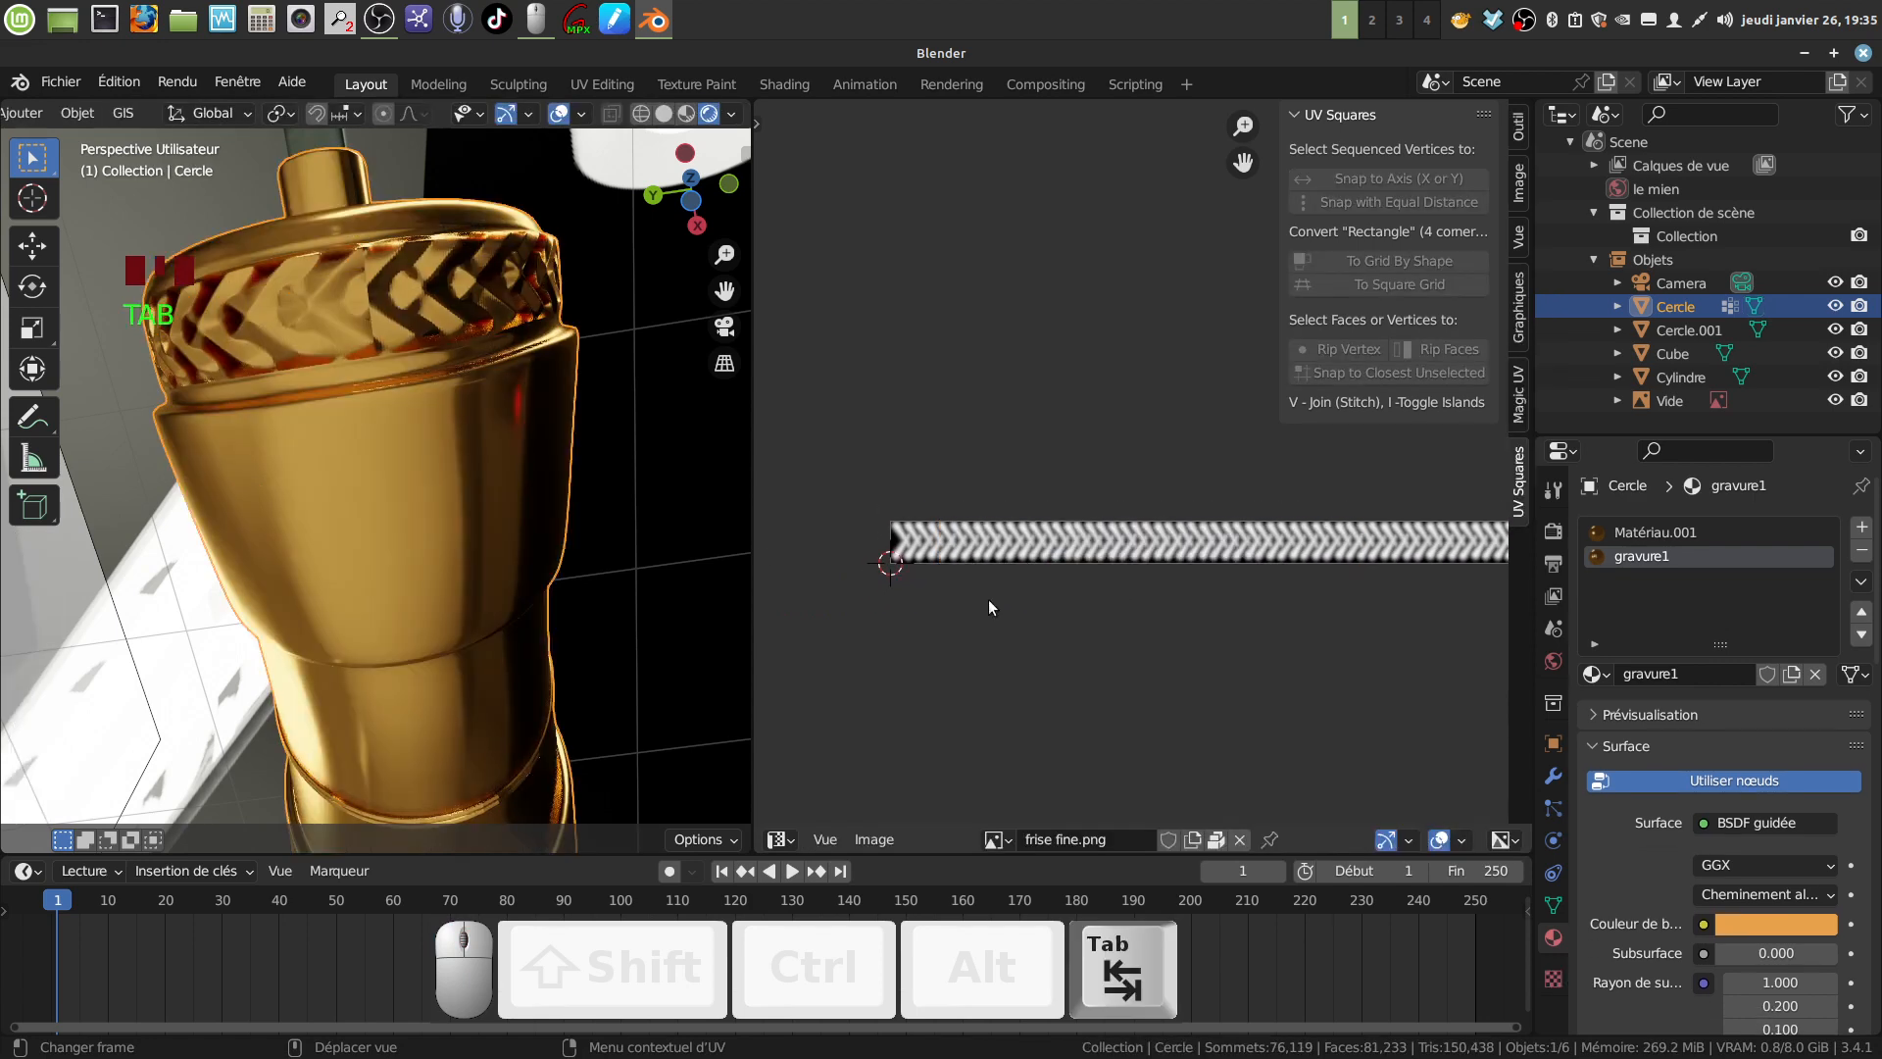
middle_drag(414, 361, 414, 433)
Stretch the band's UV island along X by about 1.06 and return to object mode.
key(Tab)
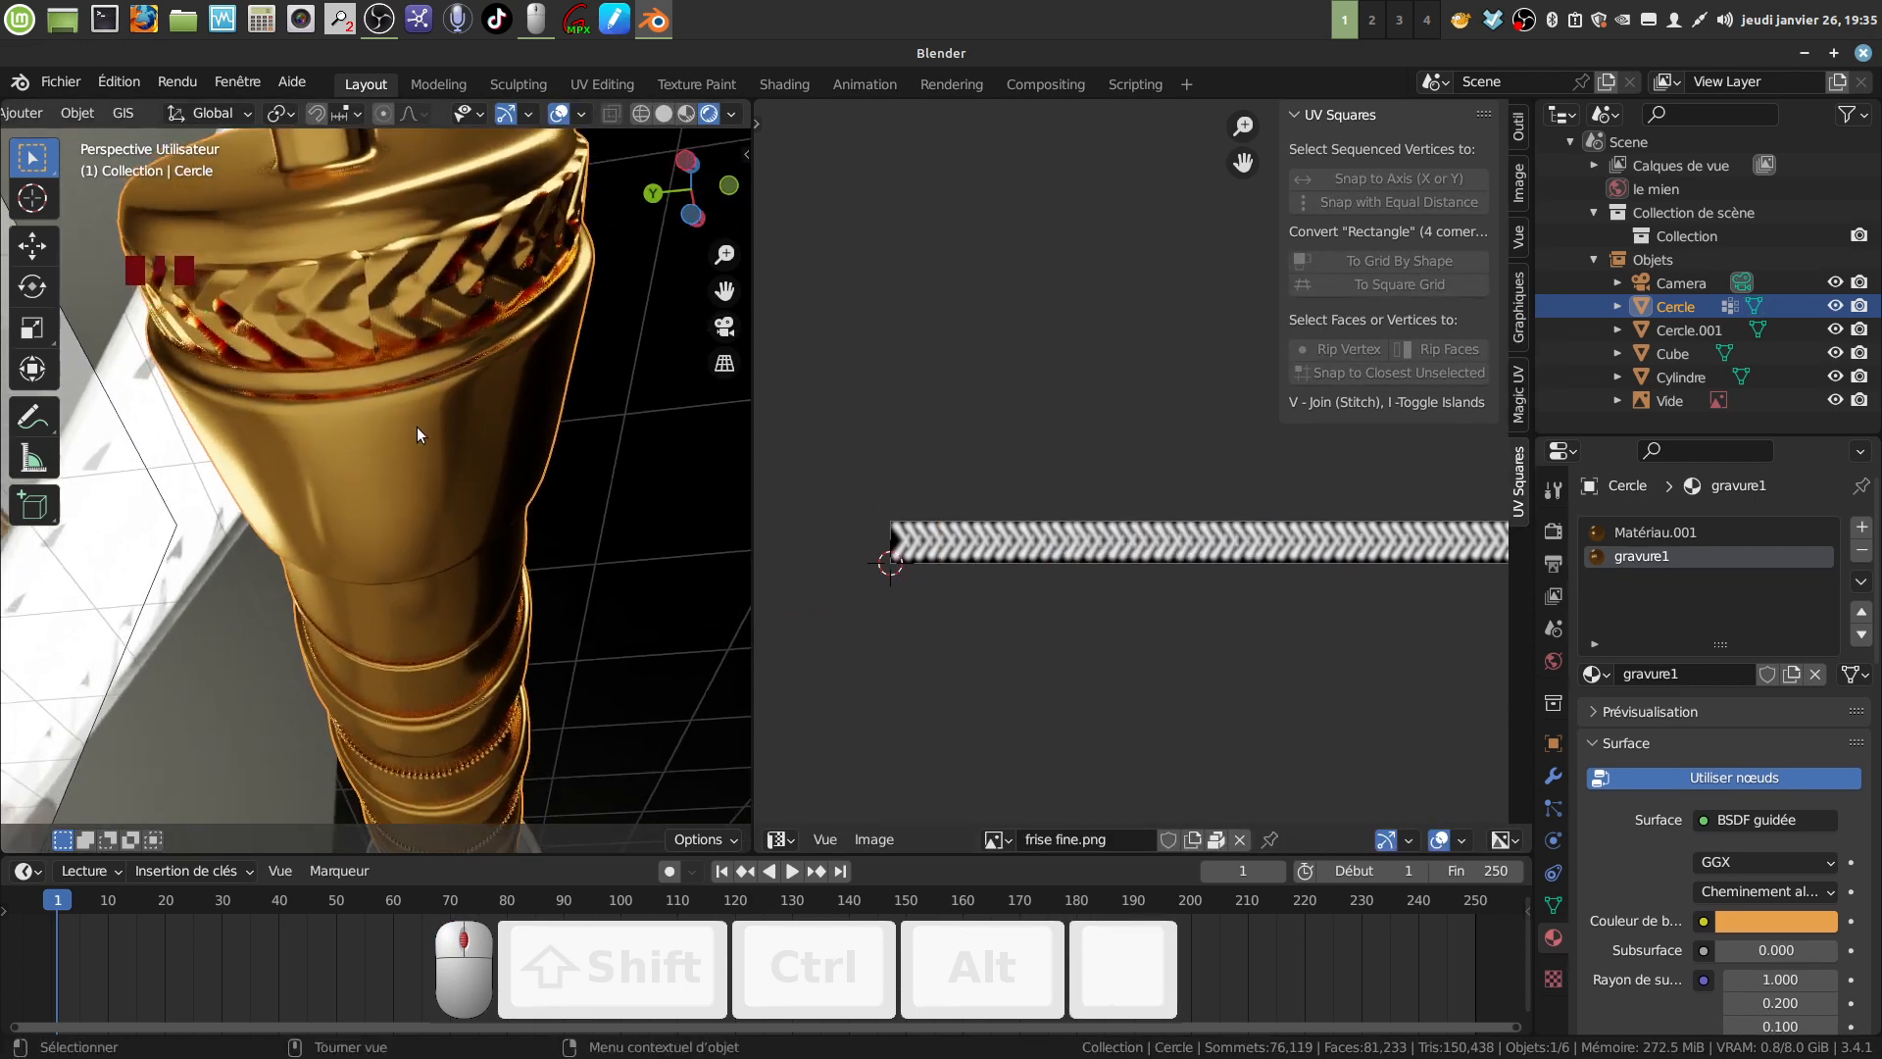
key(s)
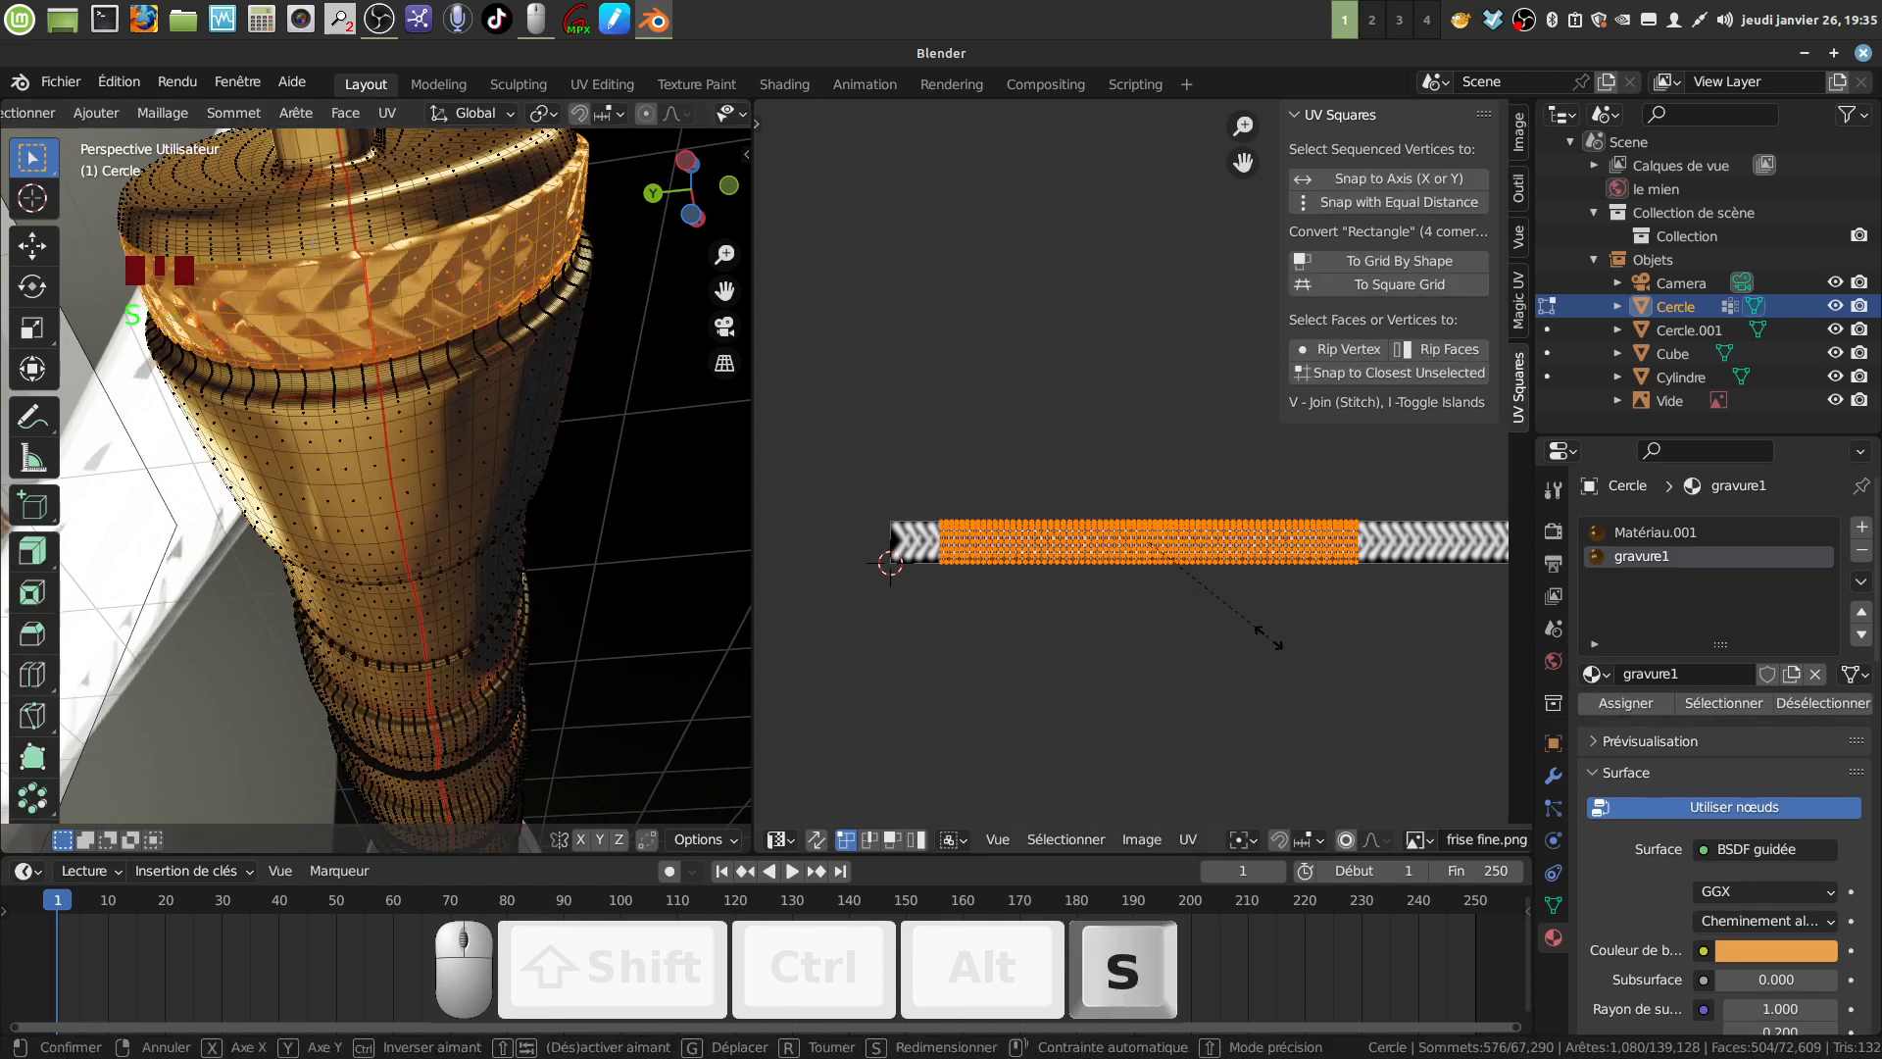
key(x)
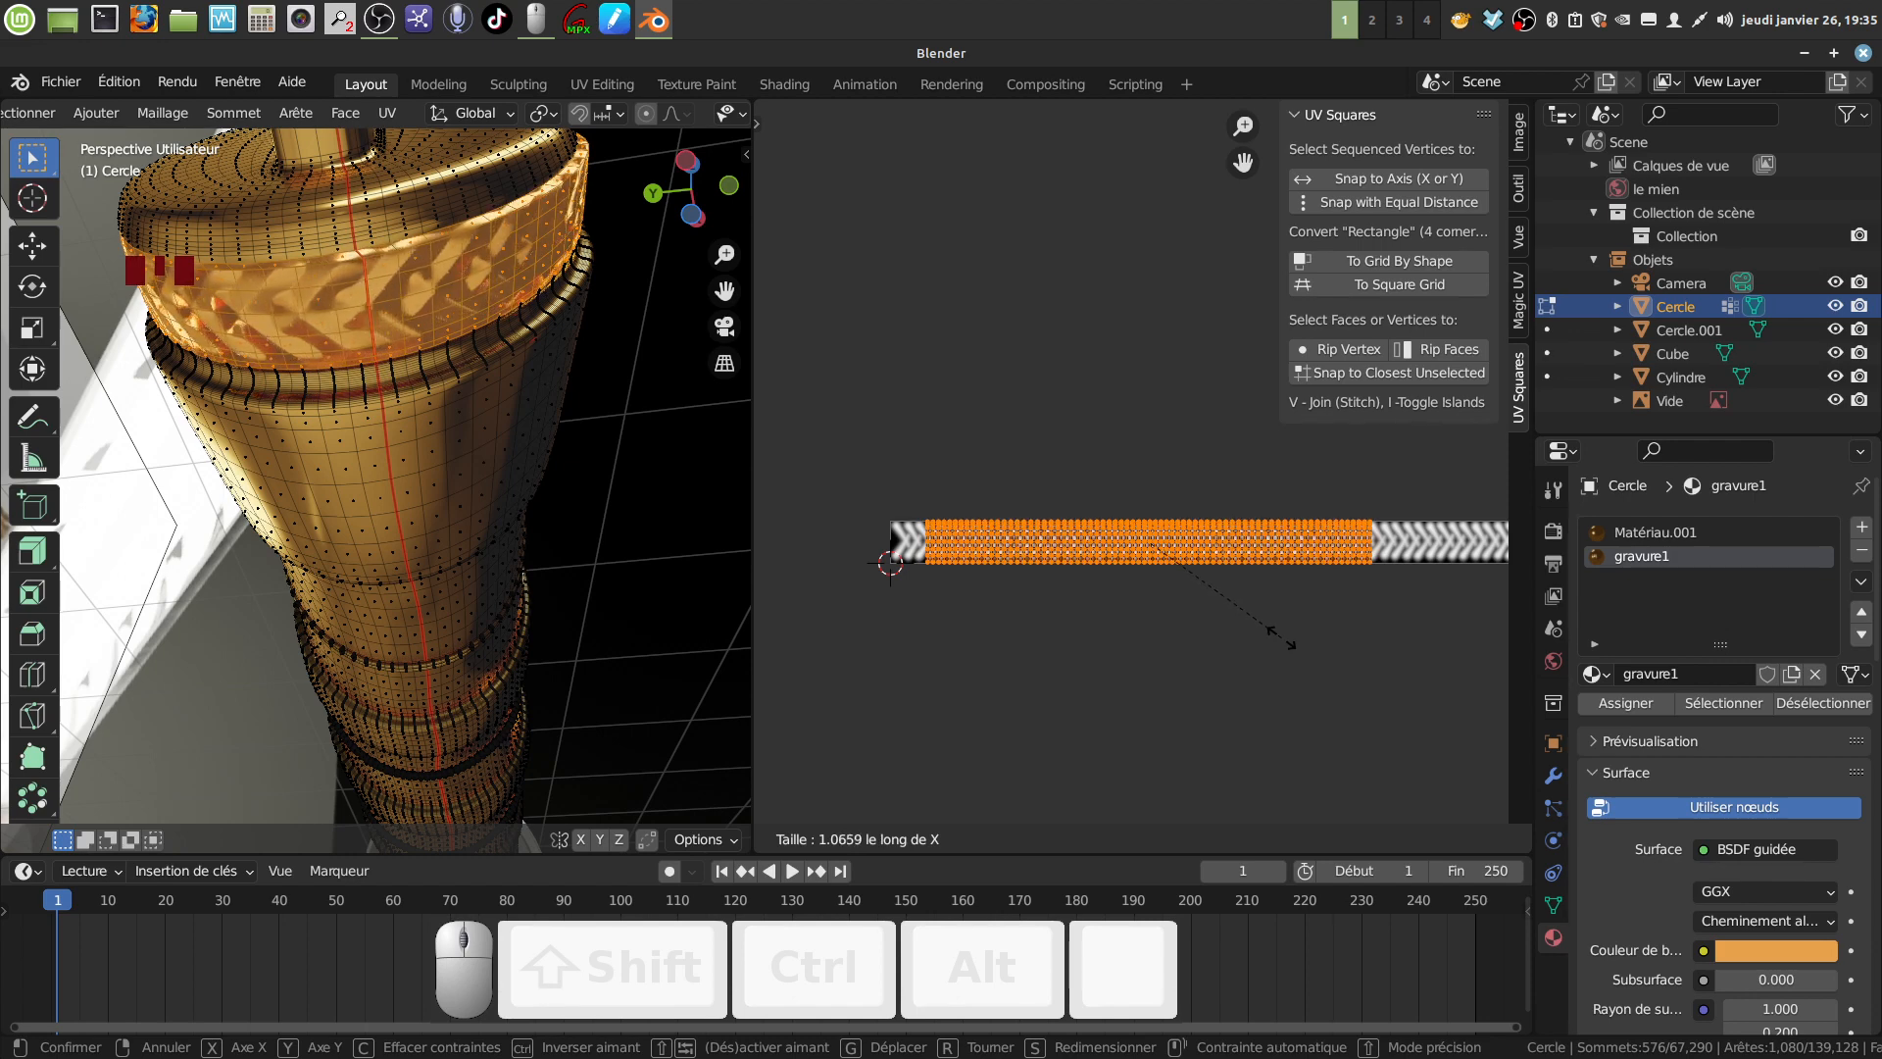
key(shift)
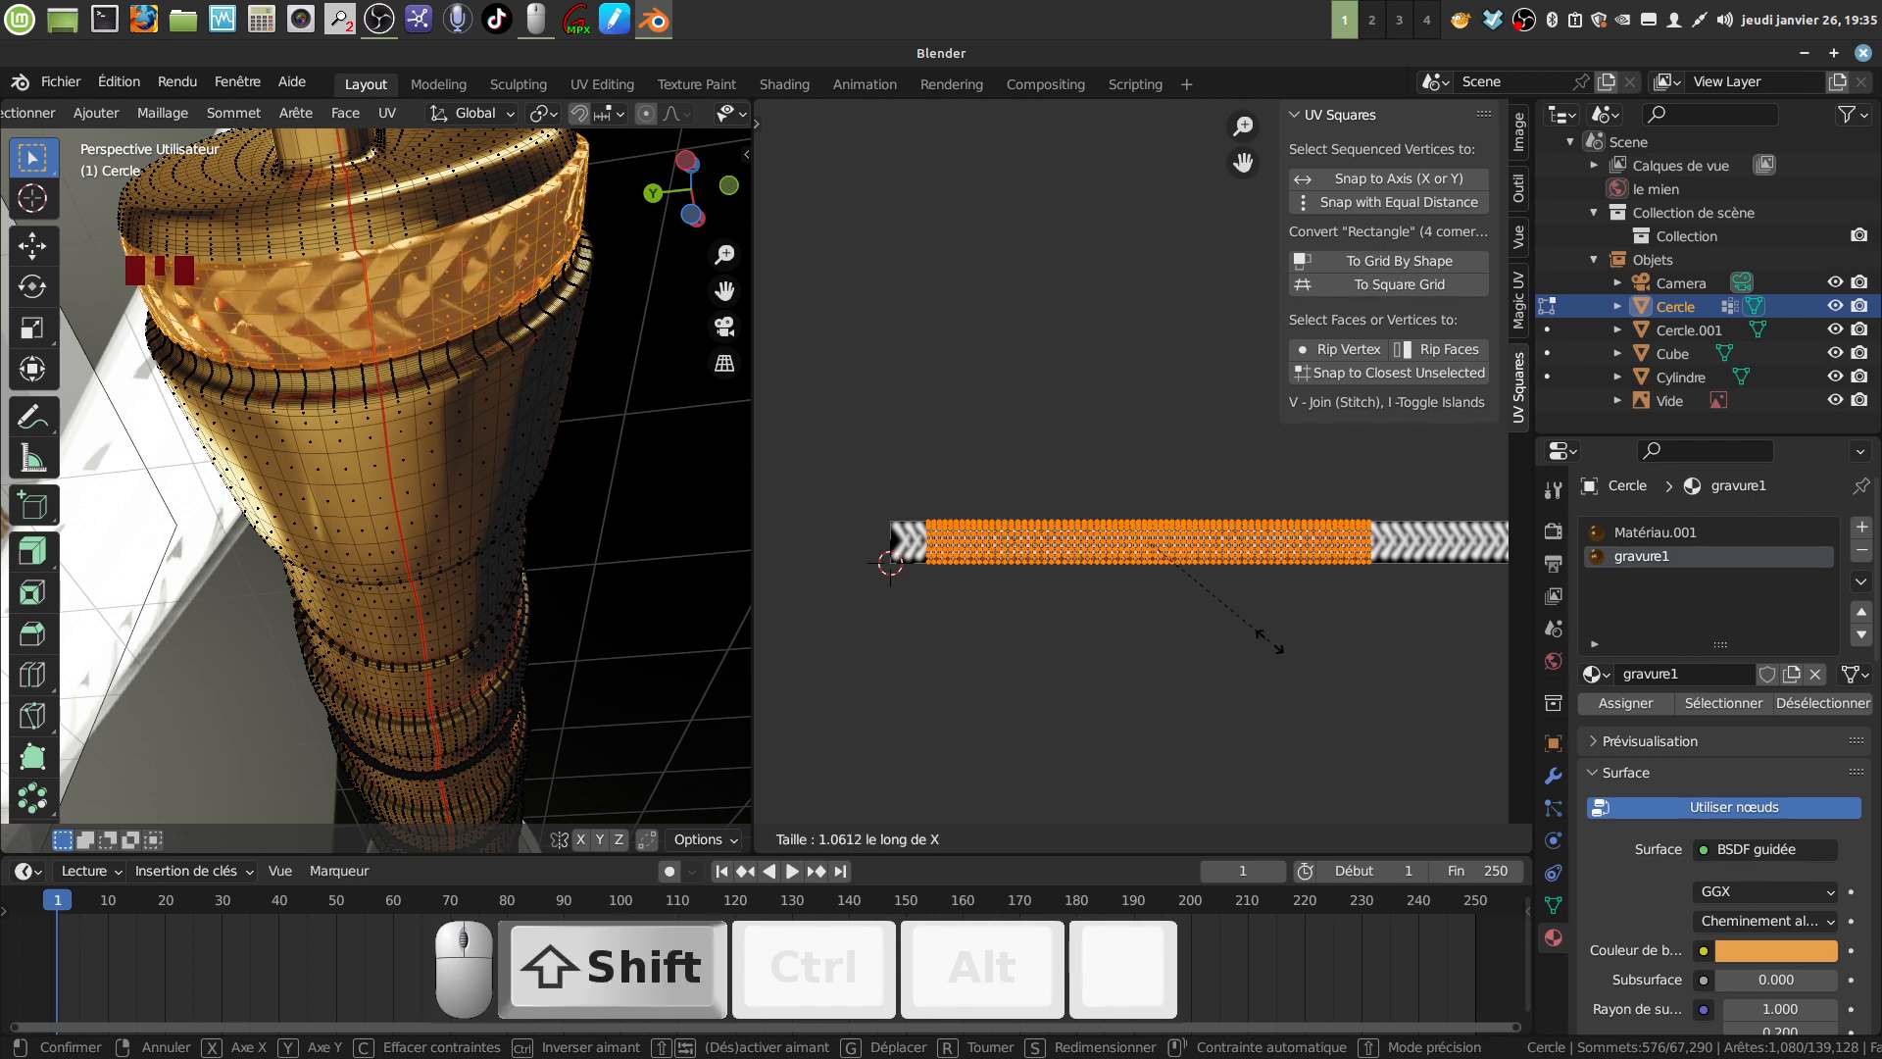
click(1190, 624)
key(Tab)
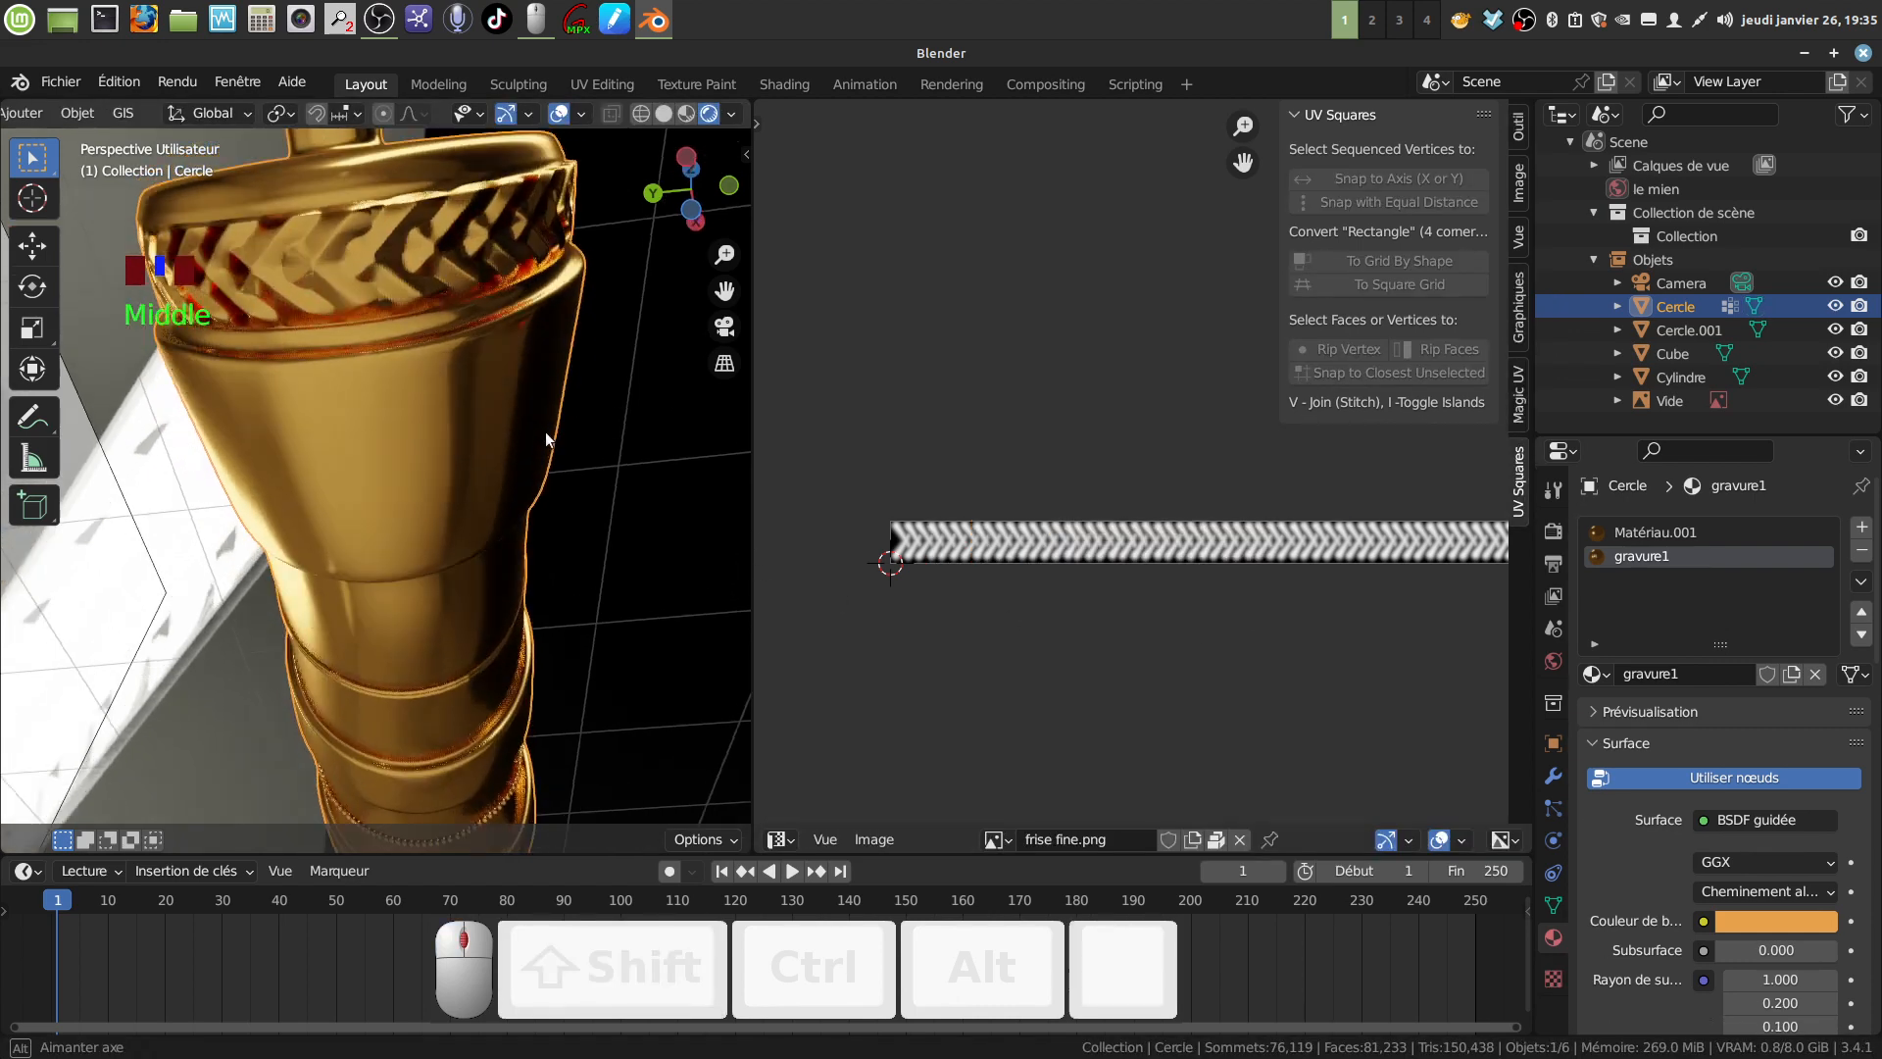
Widen the 3D view and enter edit mode on the handle around its engraved end band.
middle_drag(545, 431, 408, 521)
scroll(568, 518, down, 3)
scroll(559, 547, down, 4)
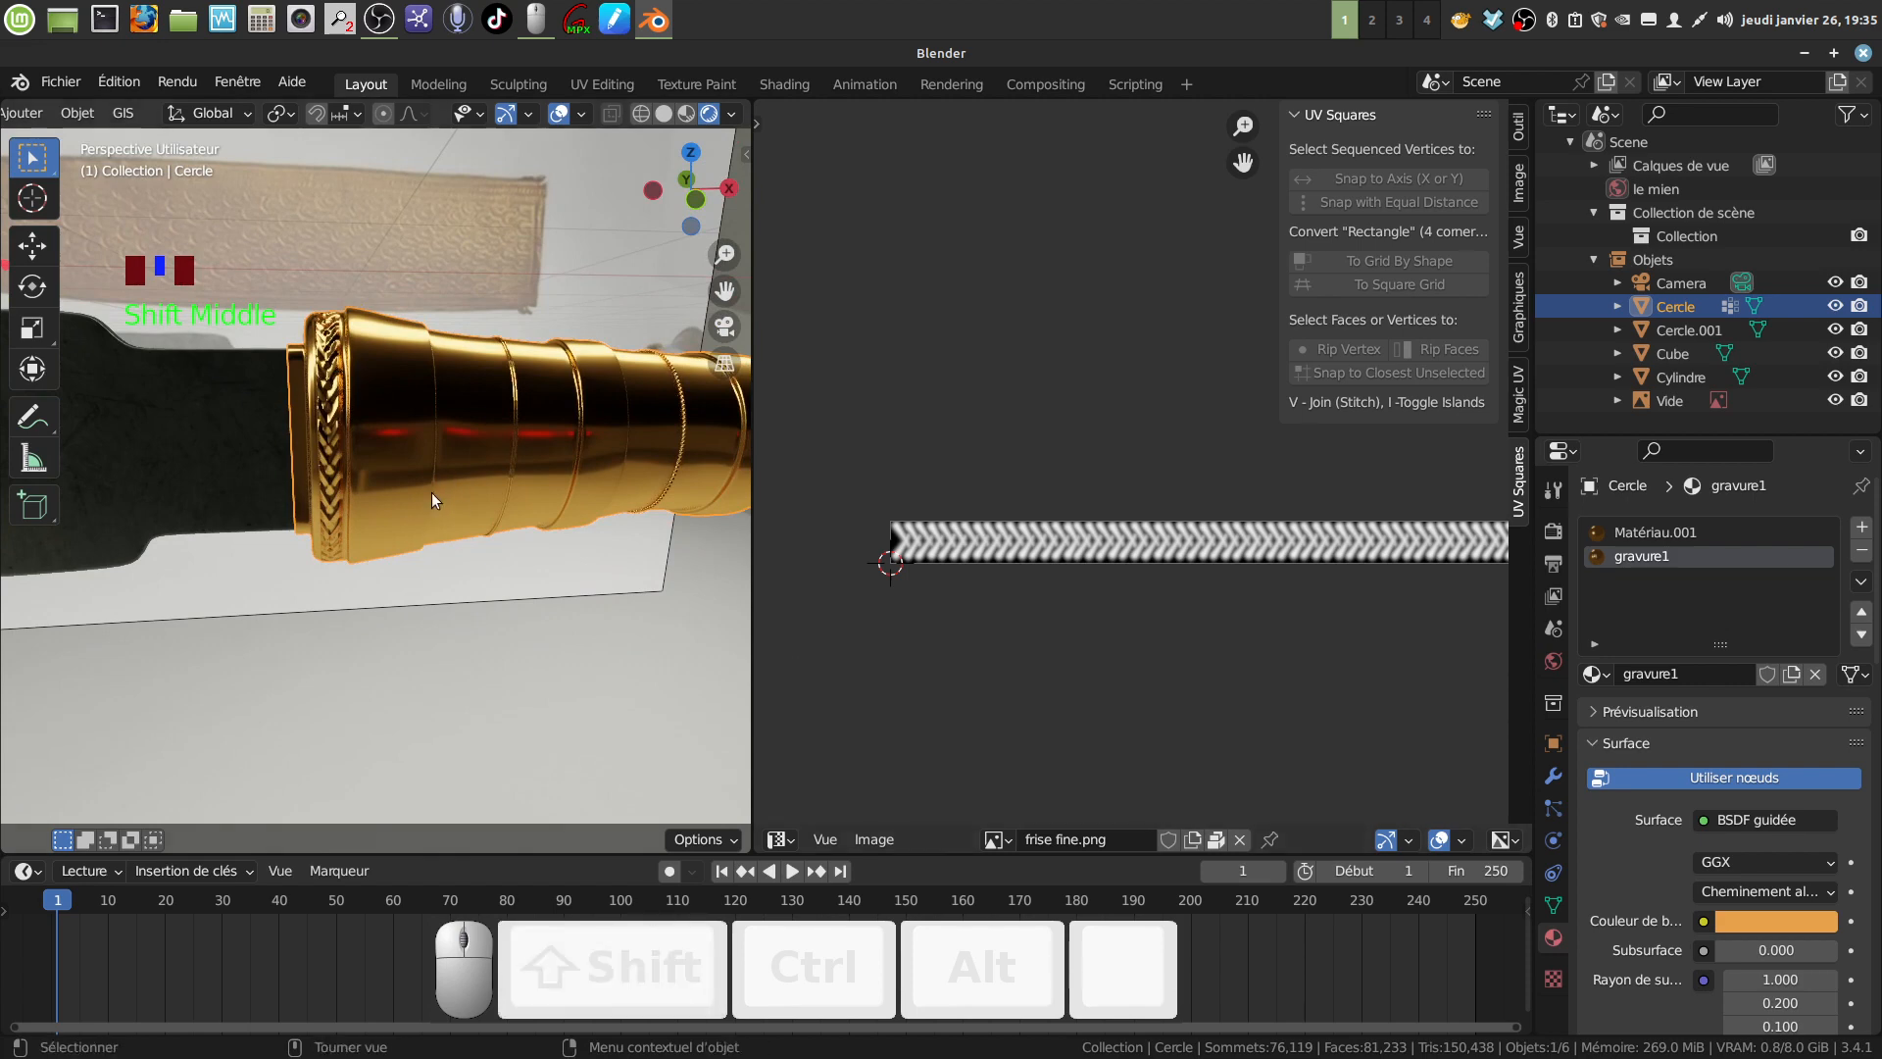
scroll(422, 627, up, 2)
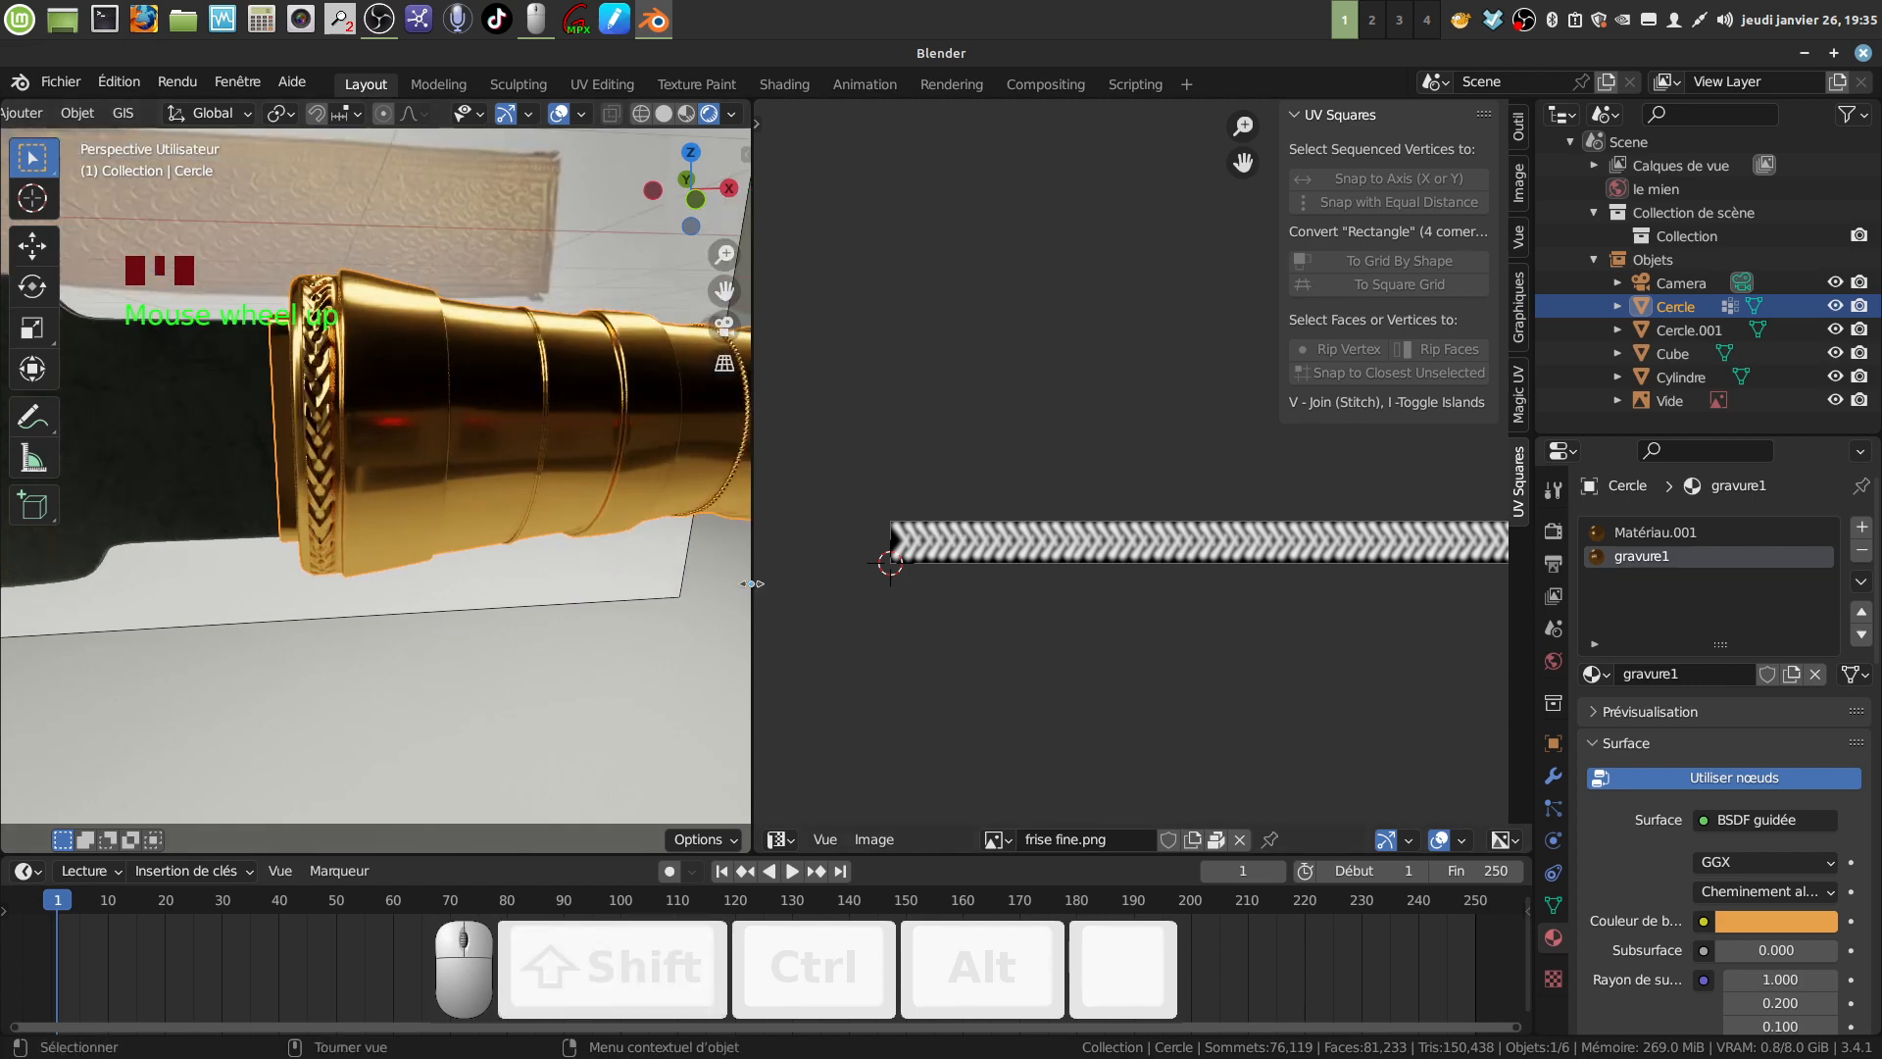
drag(750, 588, 1043, 579)
key(Tab)
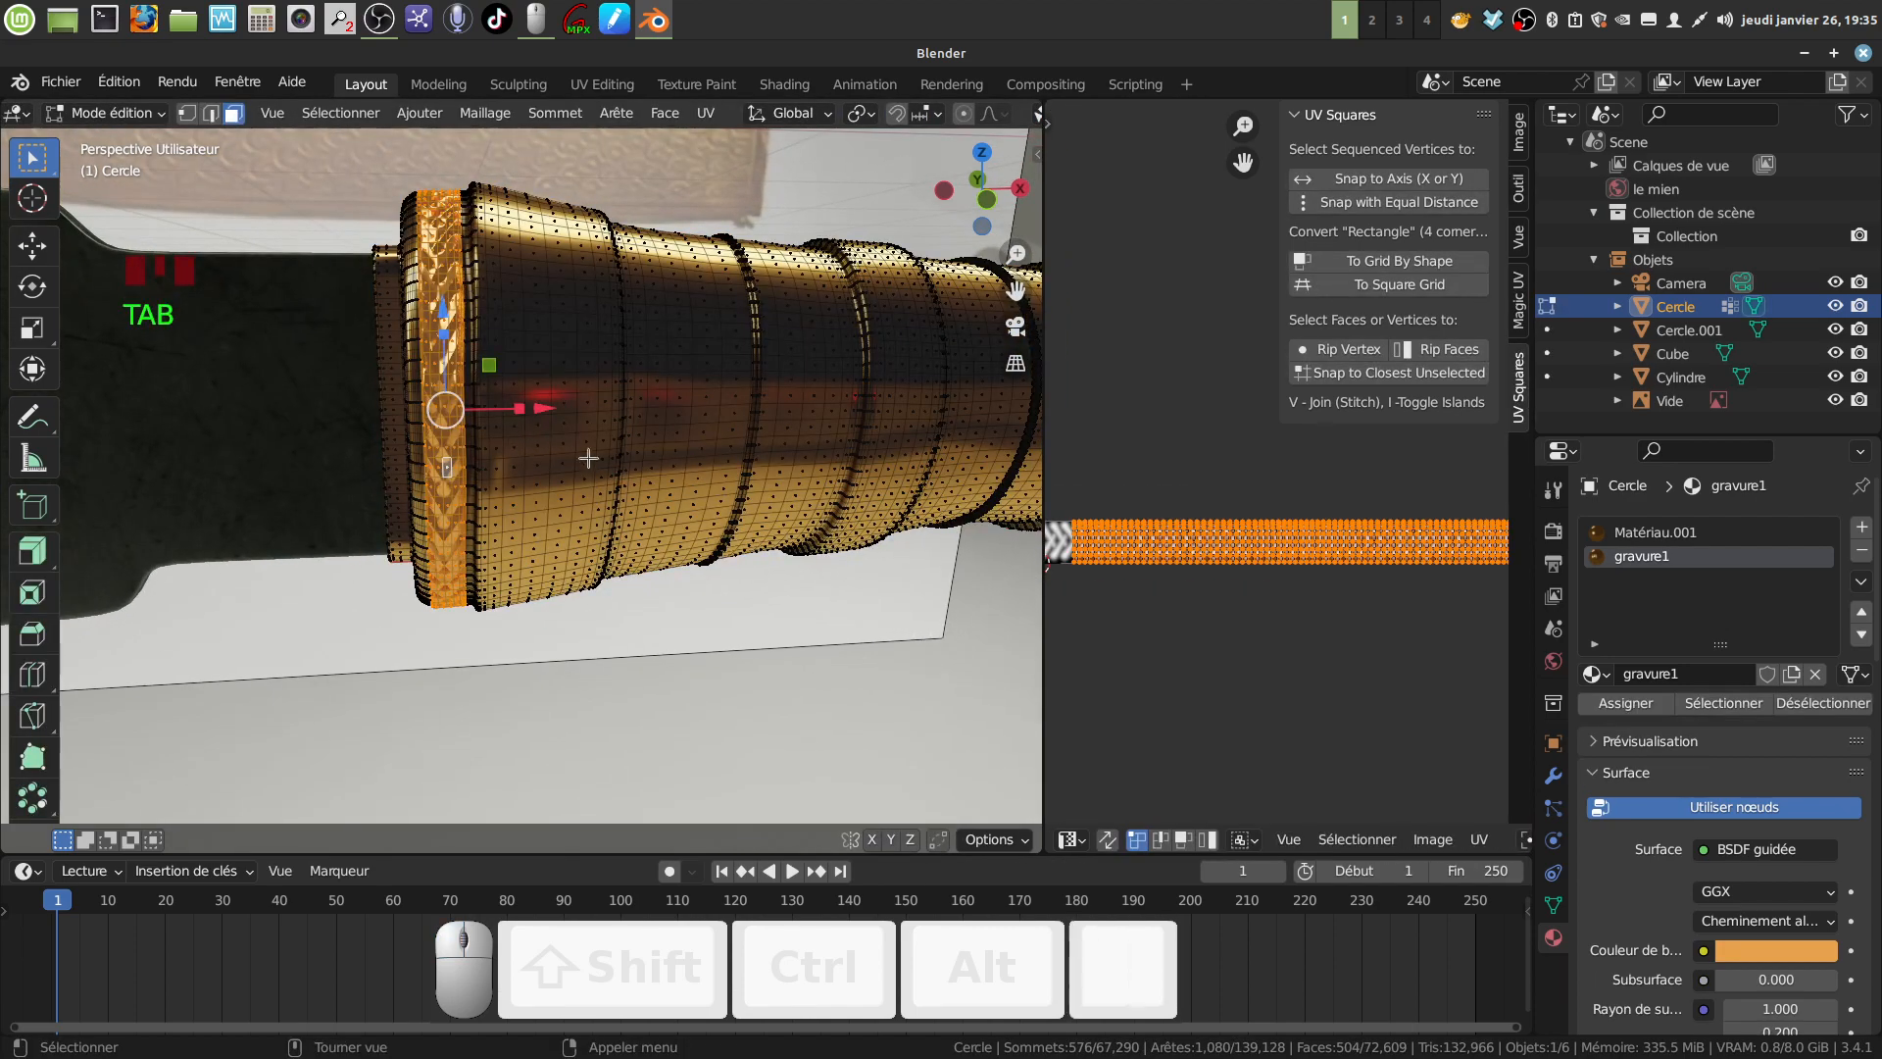
Clear the selection and select all faces of the wide smooth section next to the engraved band, starting from two adjacent face loops.
shift+scroll(607, 500, up, 2)
scroll(669, 579, up, 3)
middle_drag(669, 578, 588, 512)
key(a)
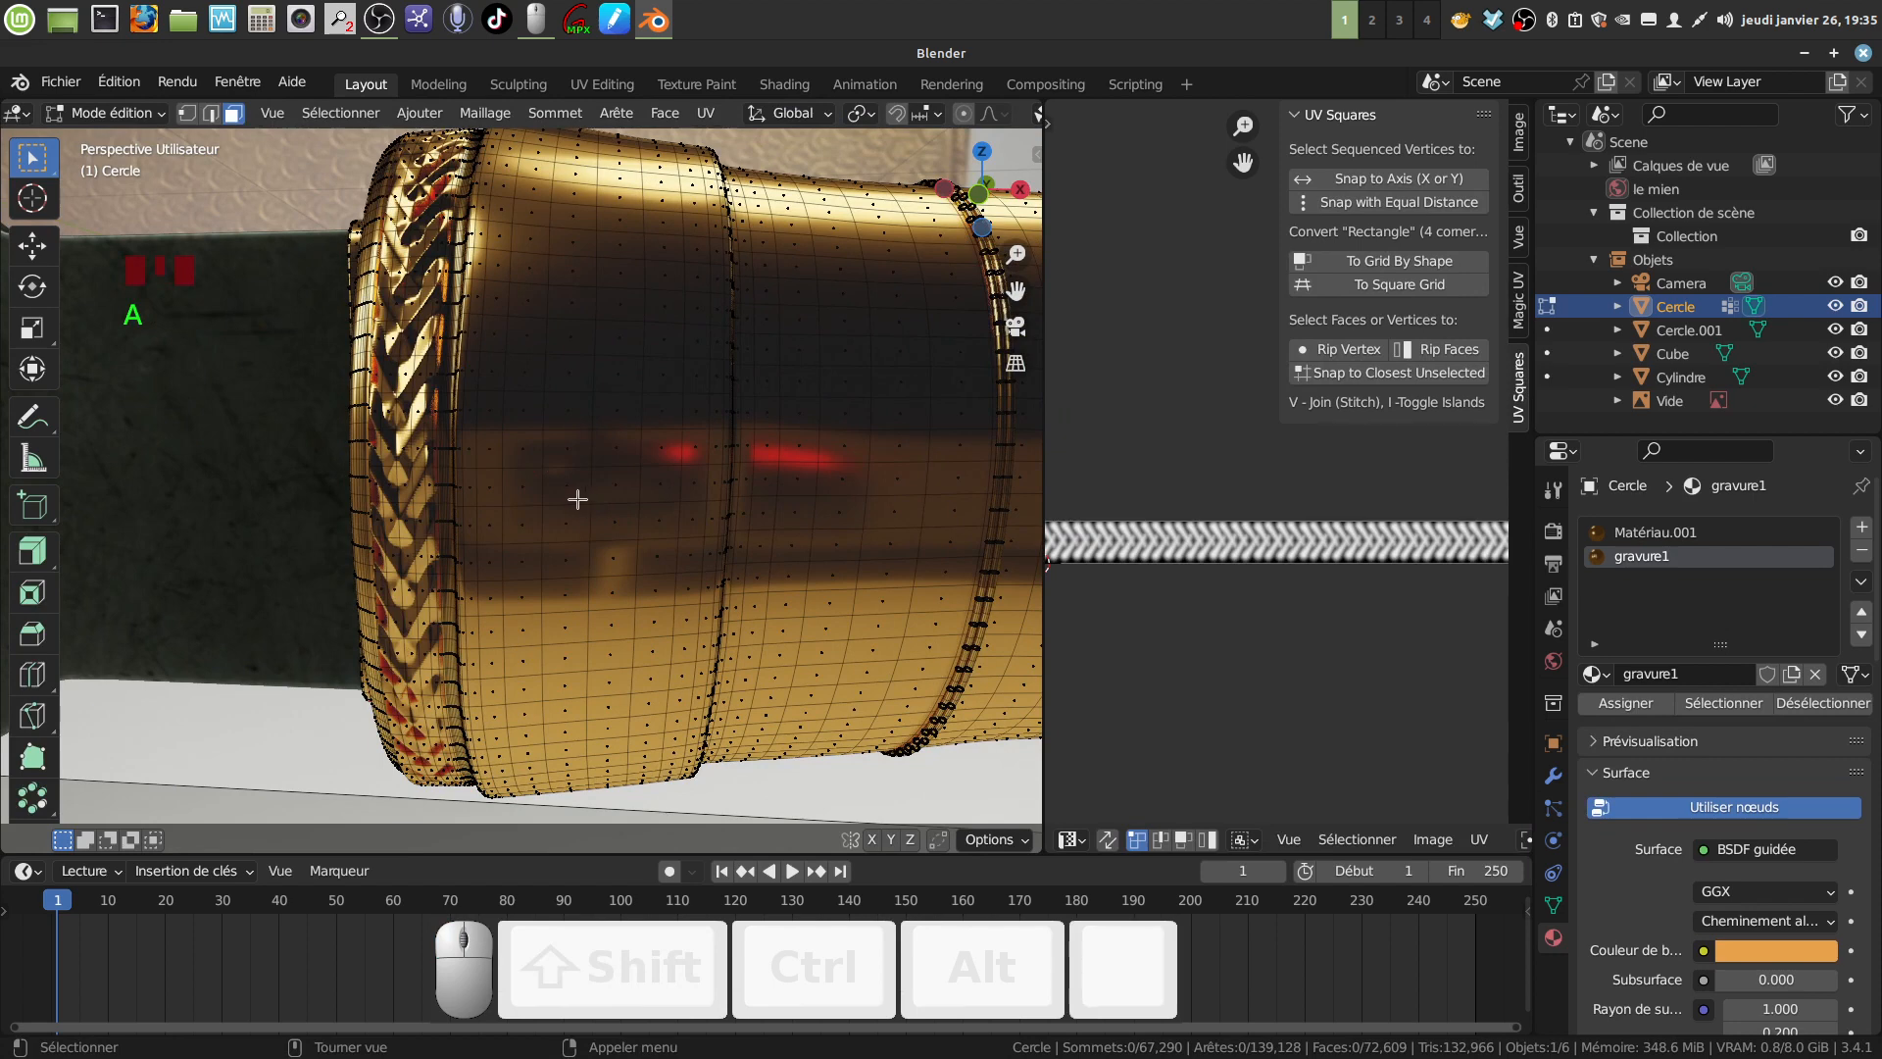
alt+click(577, 500)
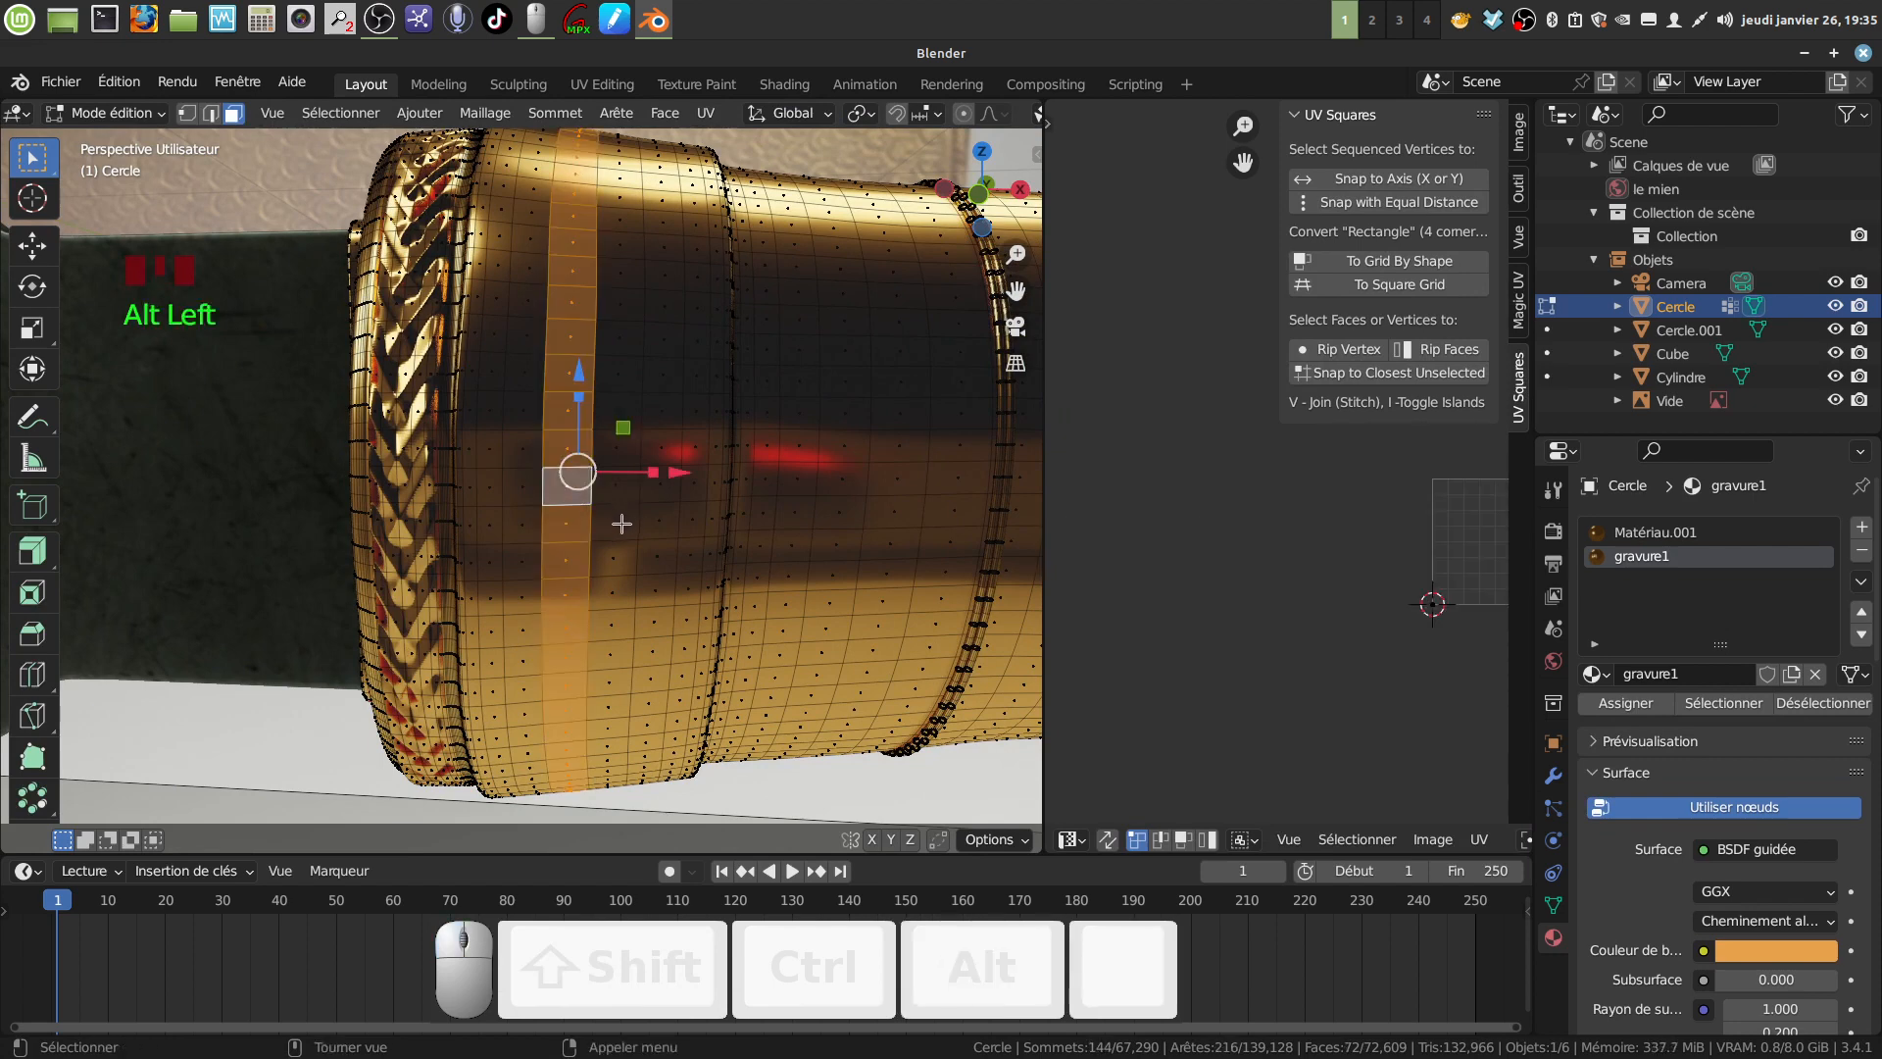
alt+shift+click(612, 557)
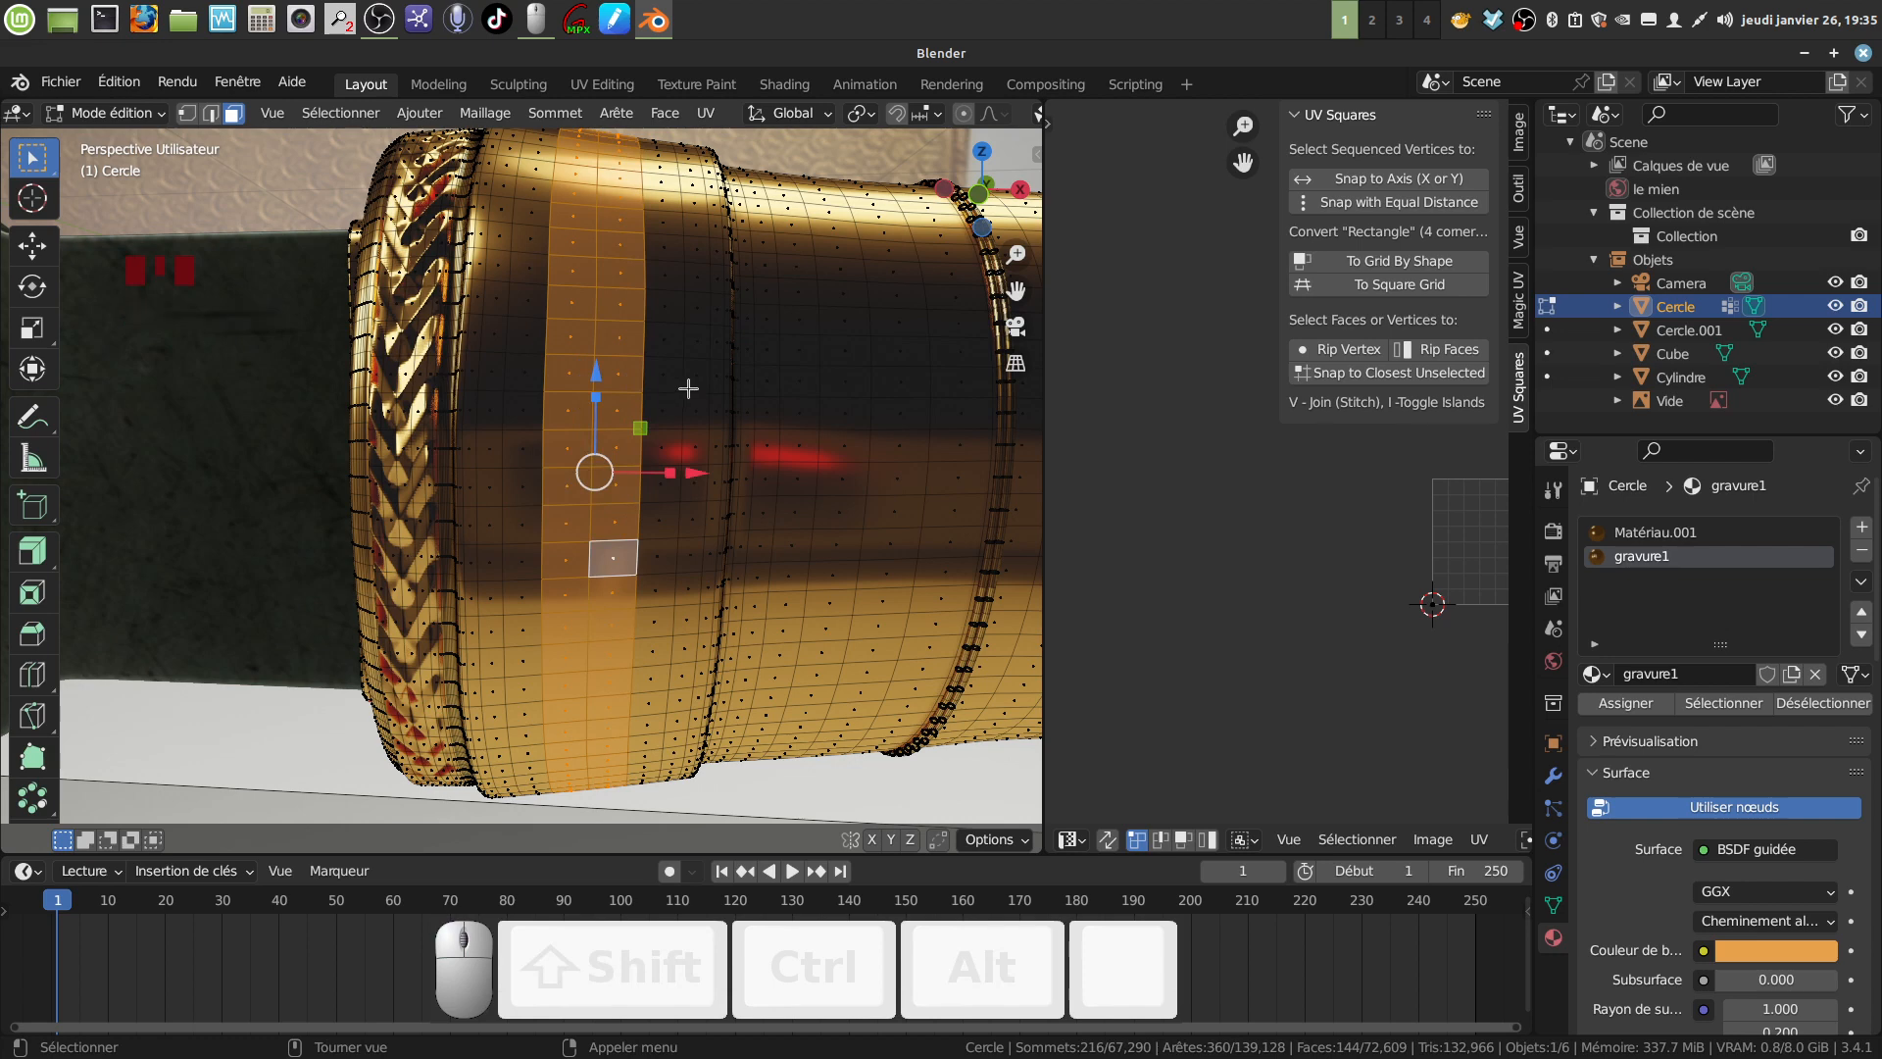
key(ctrl+KP_Add)
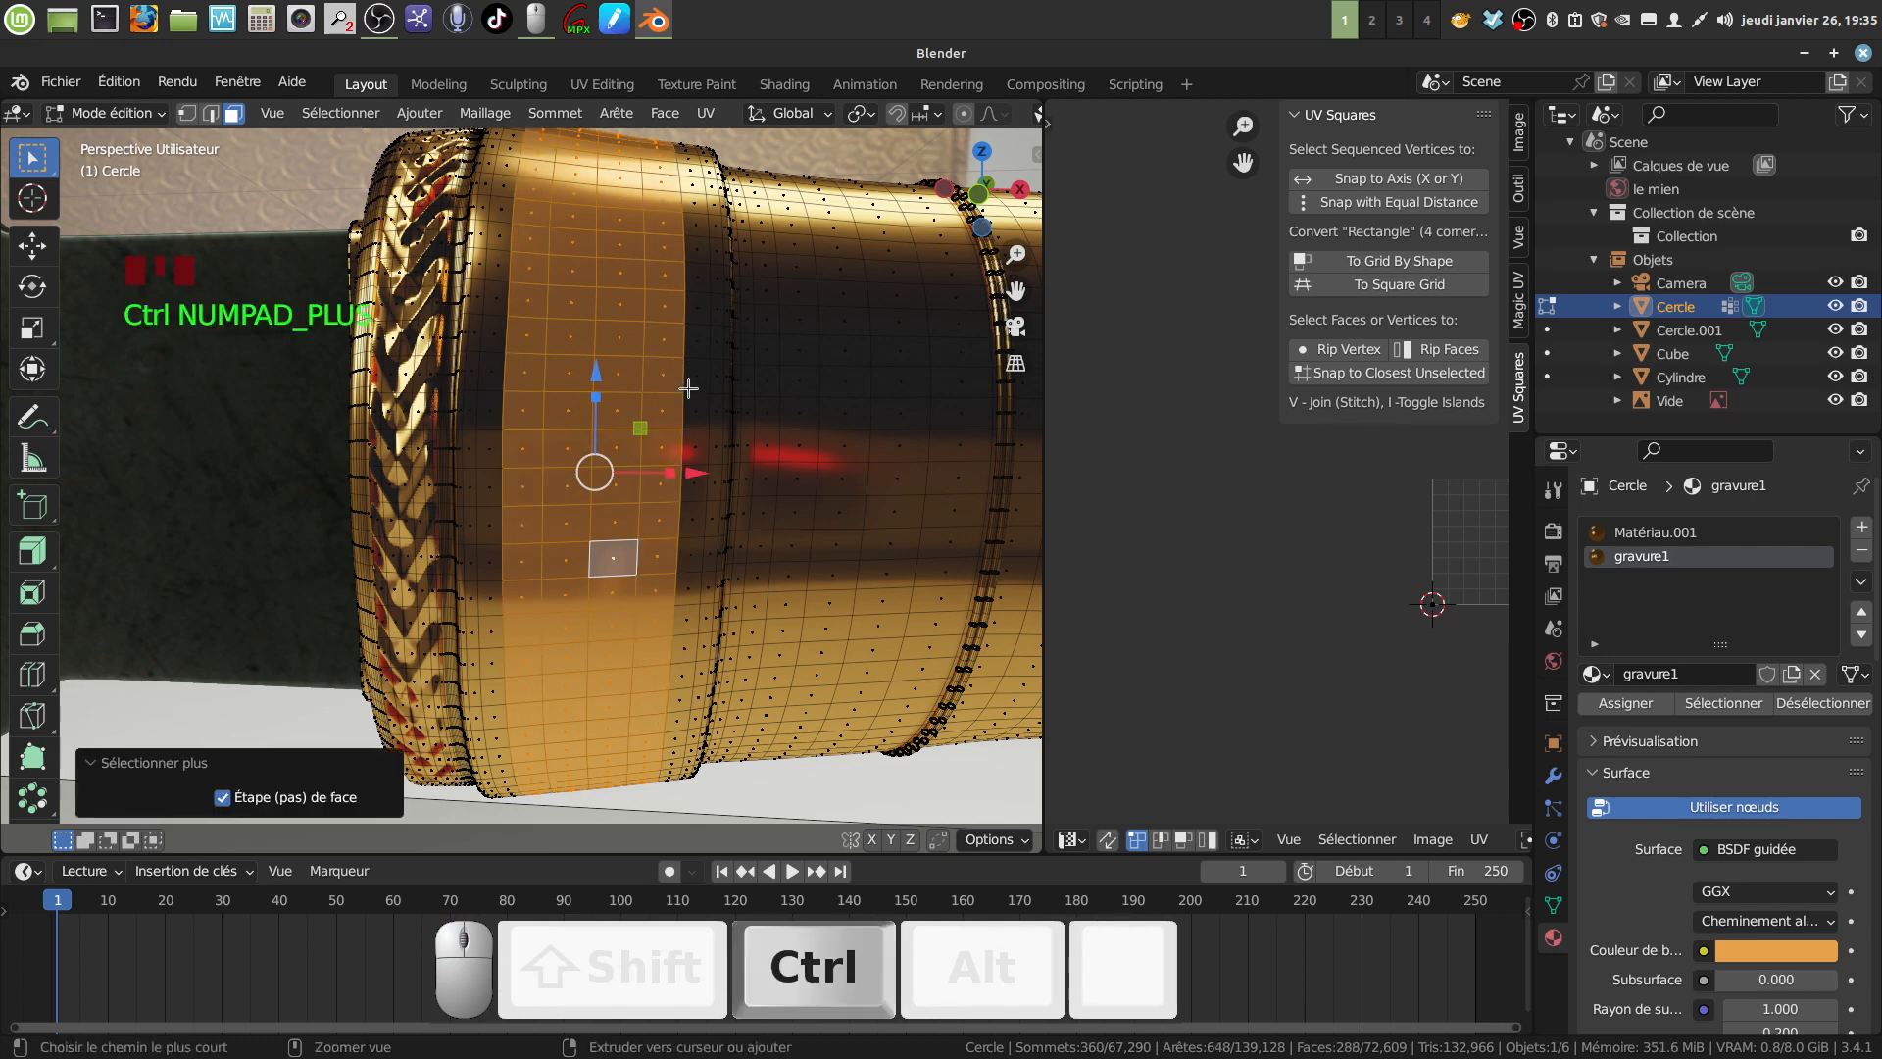
key(ctrl+KP_Add)
key(ctrl+KP_Add)
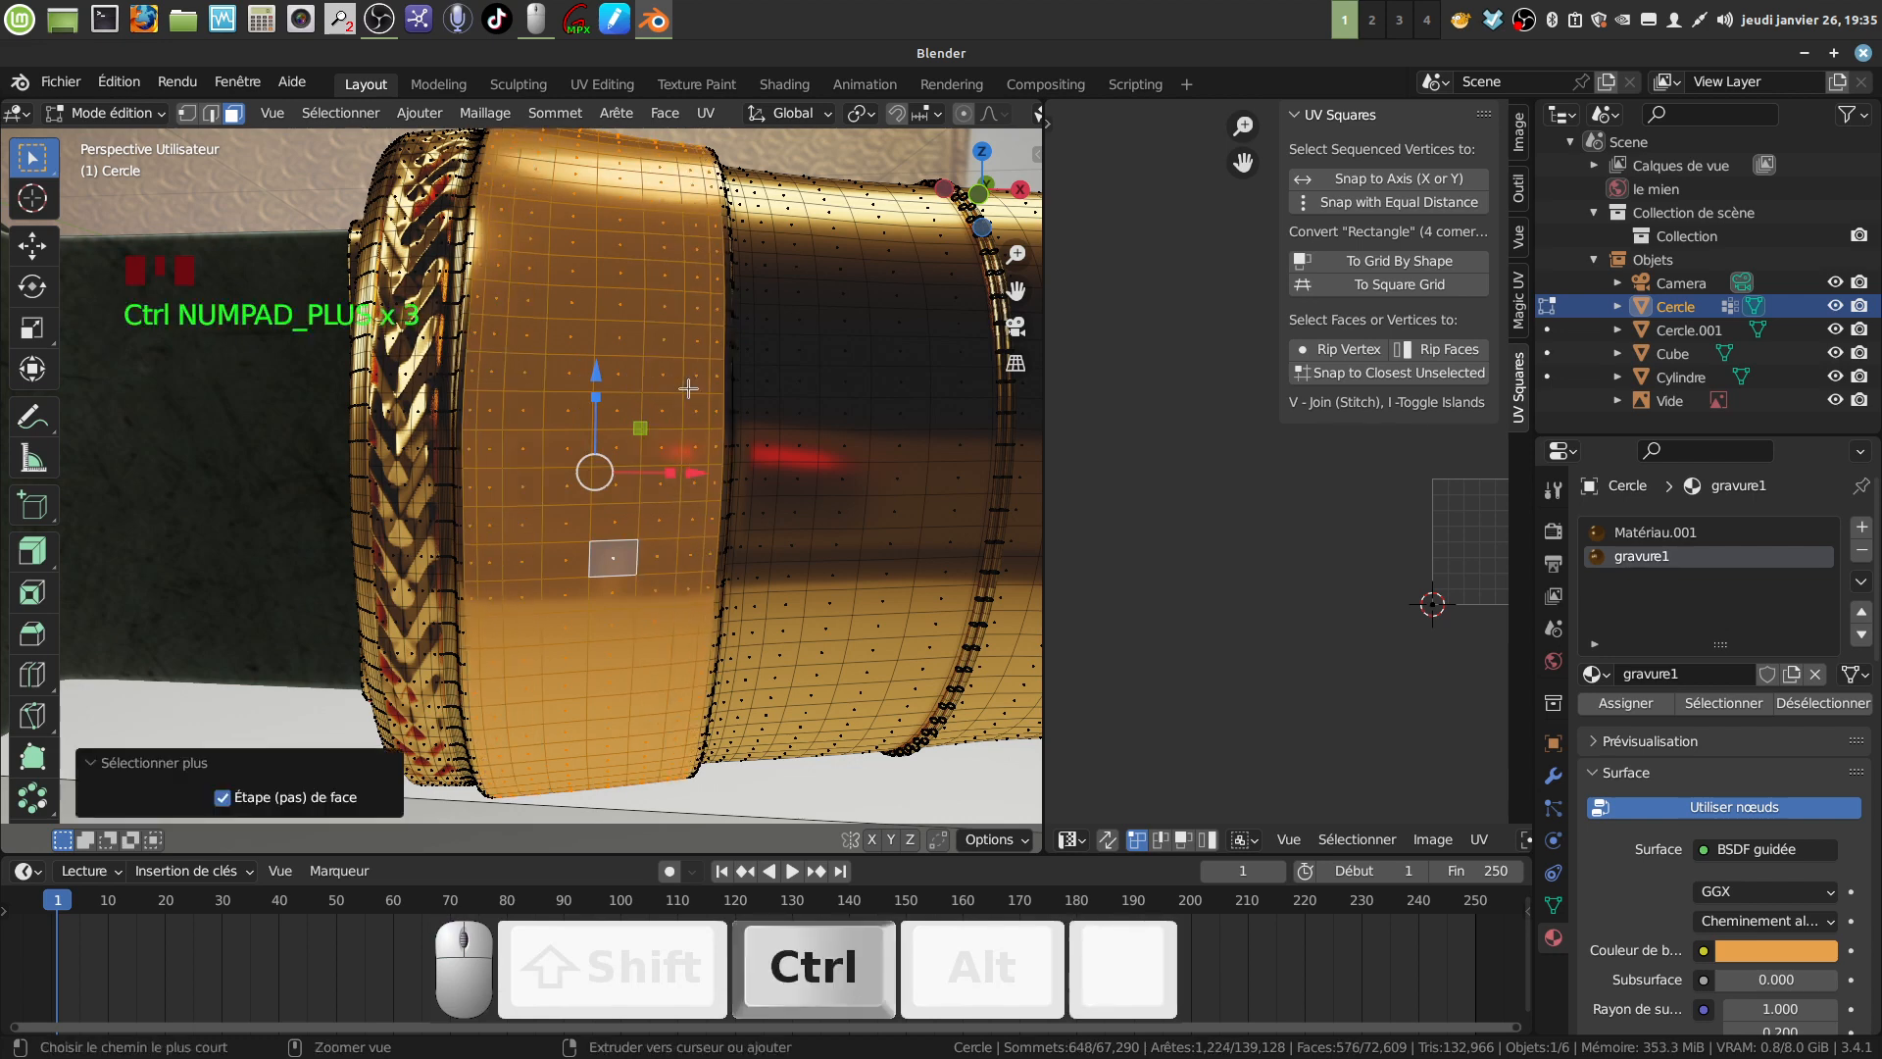
key(ctrl+KP_Add)
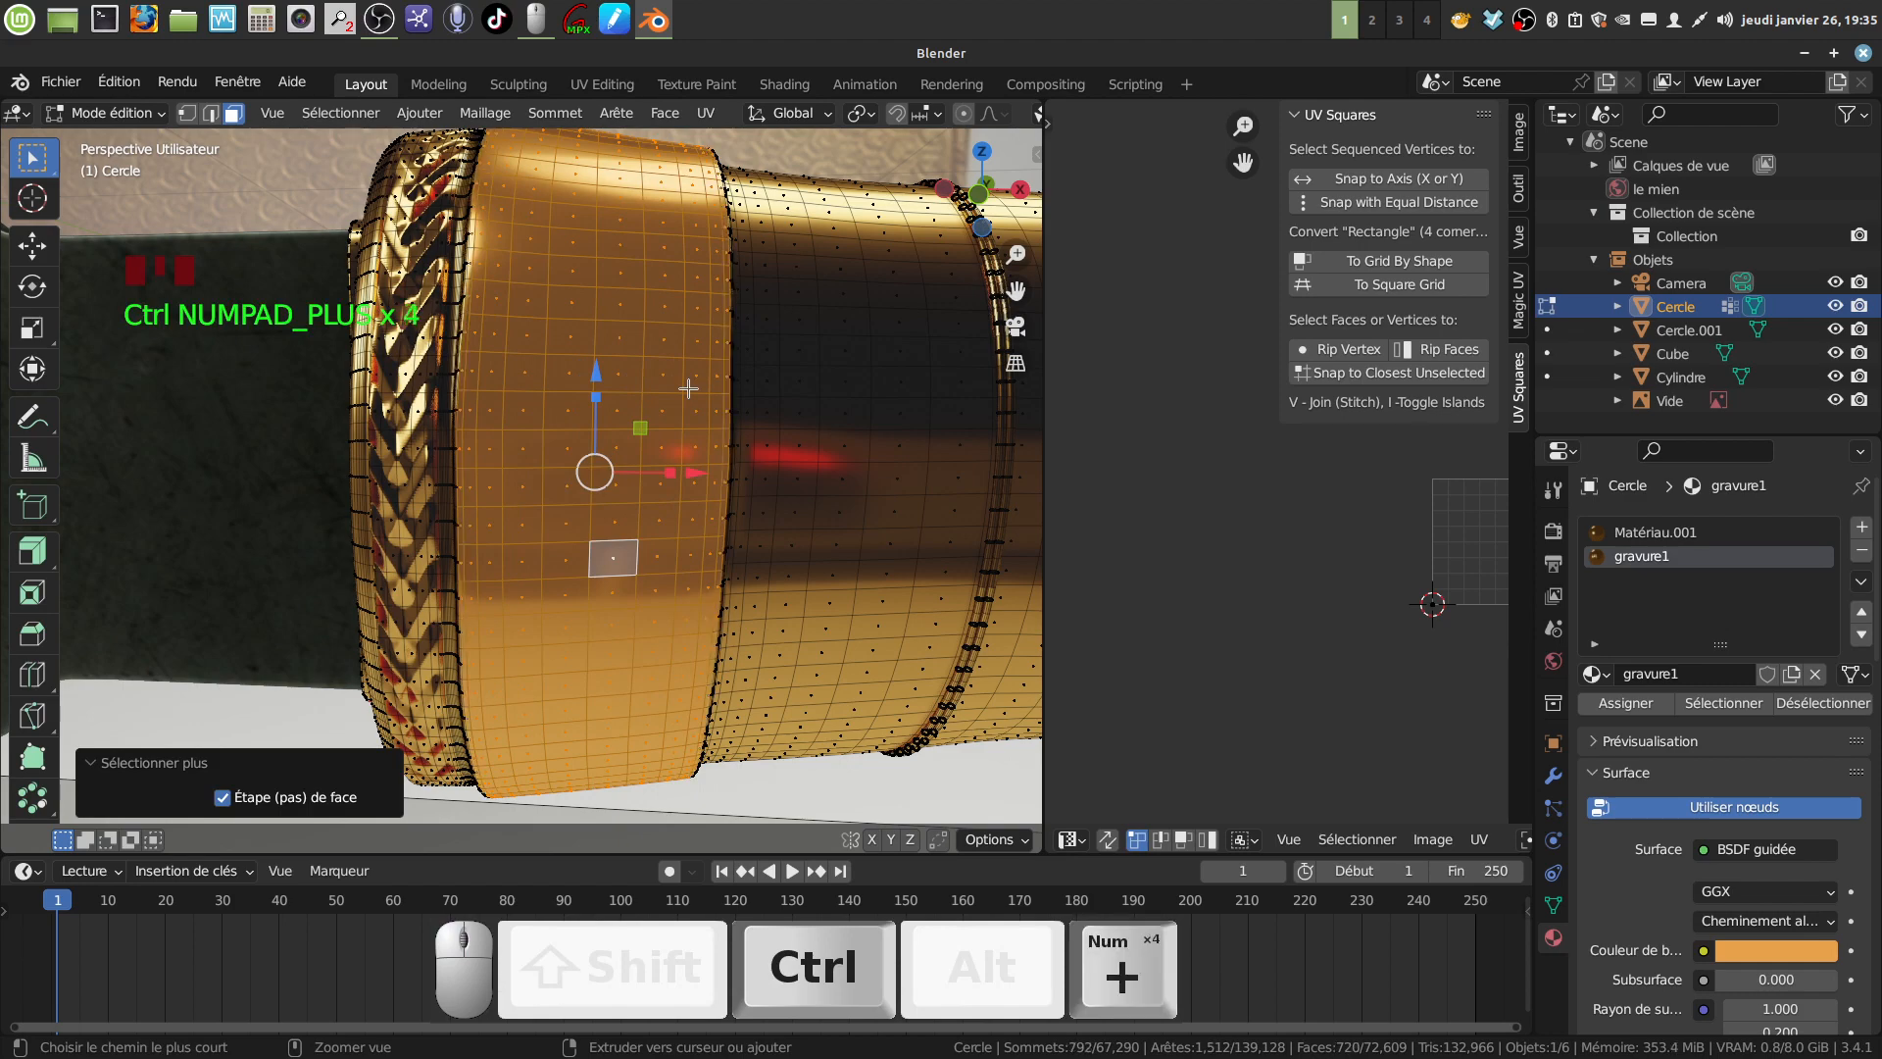
Add a material slot holding a single-user copy of Matériau.001 and assign it to the selected wide section.
middle_drag(607, 327, 608, 486)
click(1861, 527)
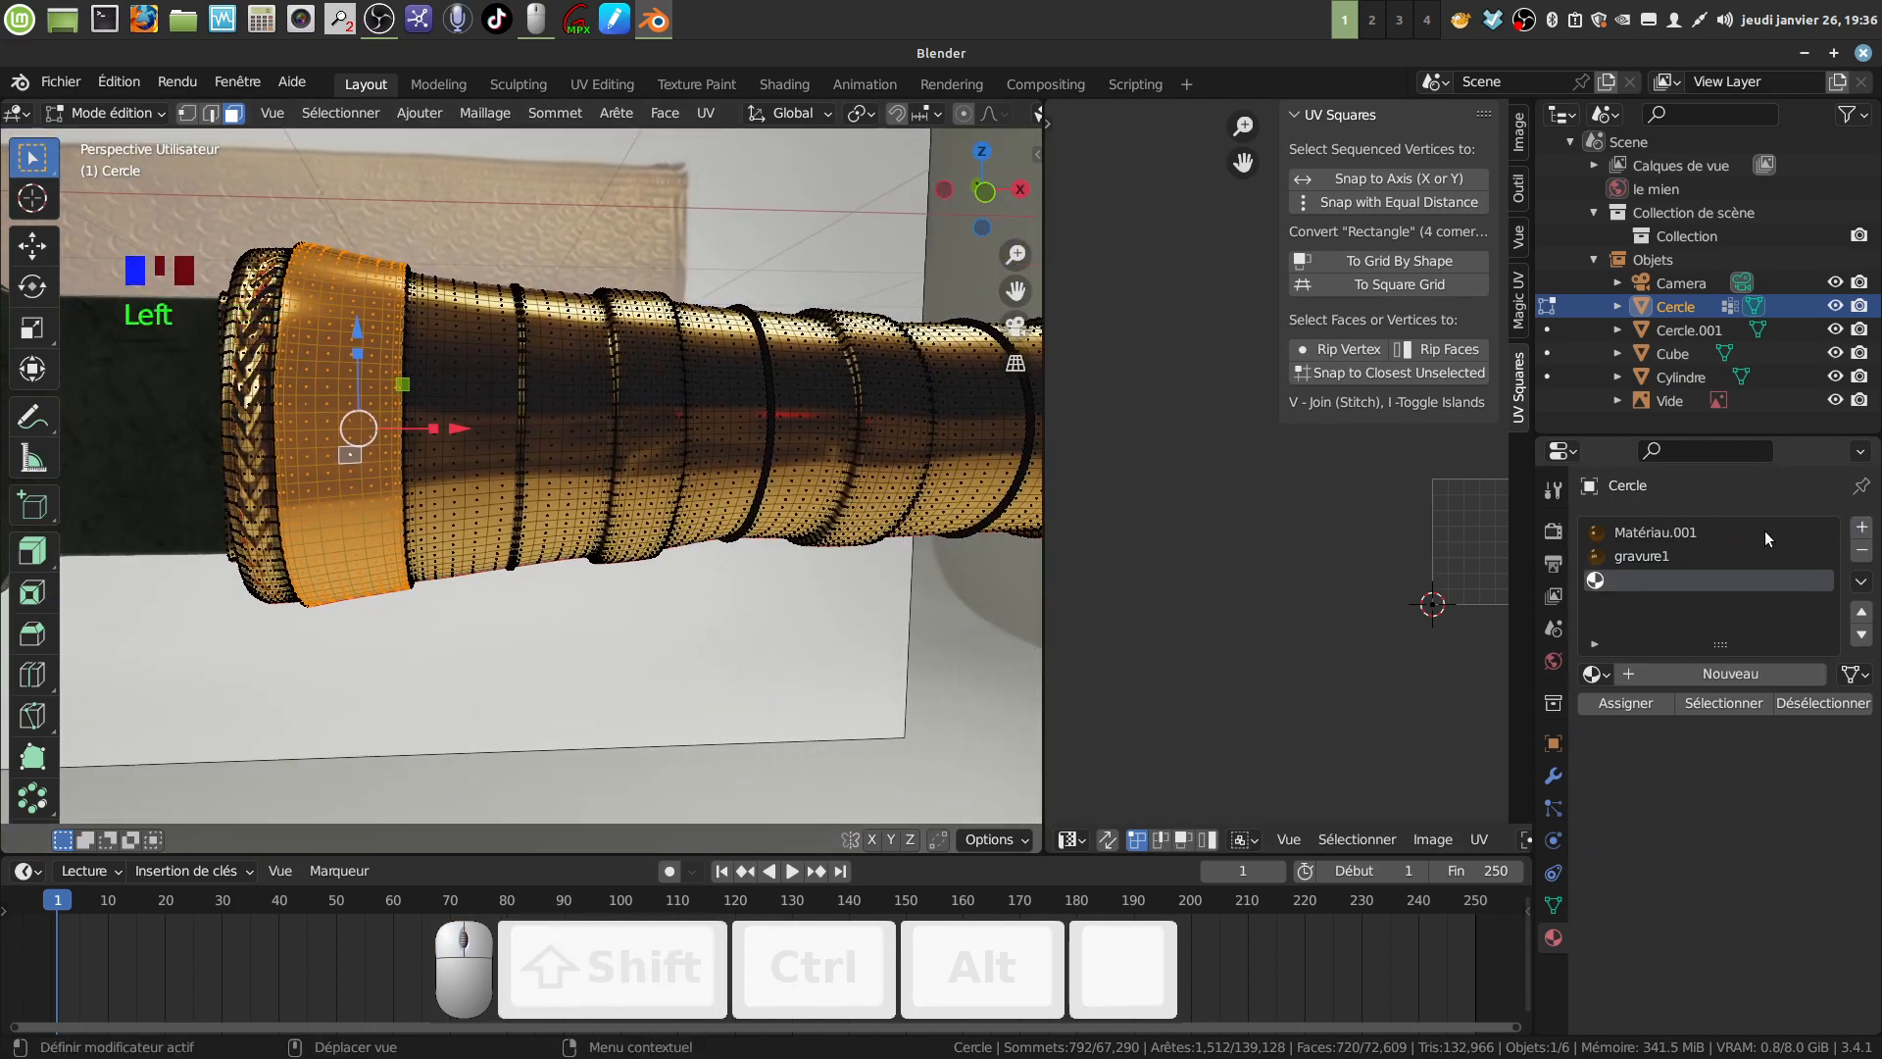
click(1595, 673)
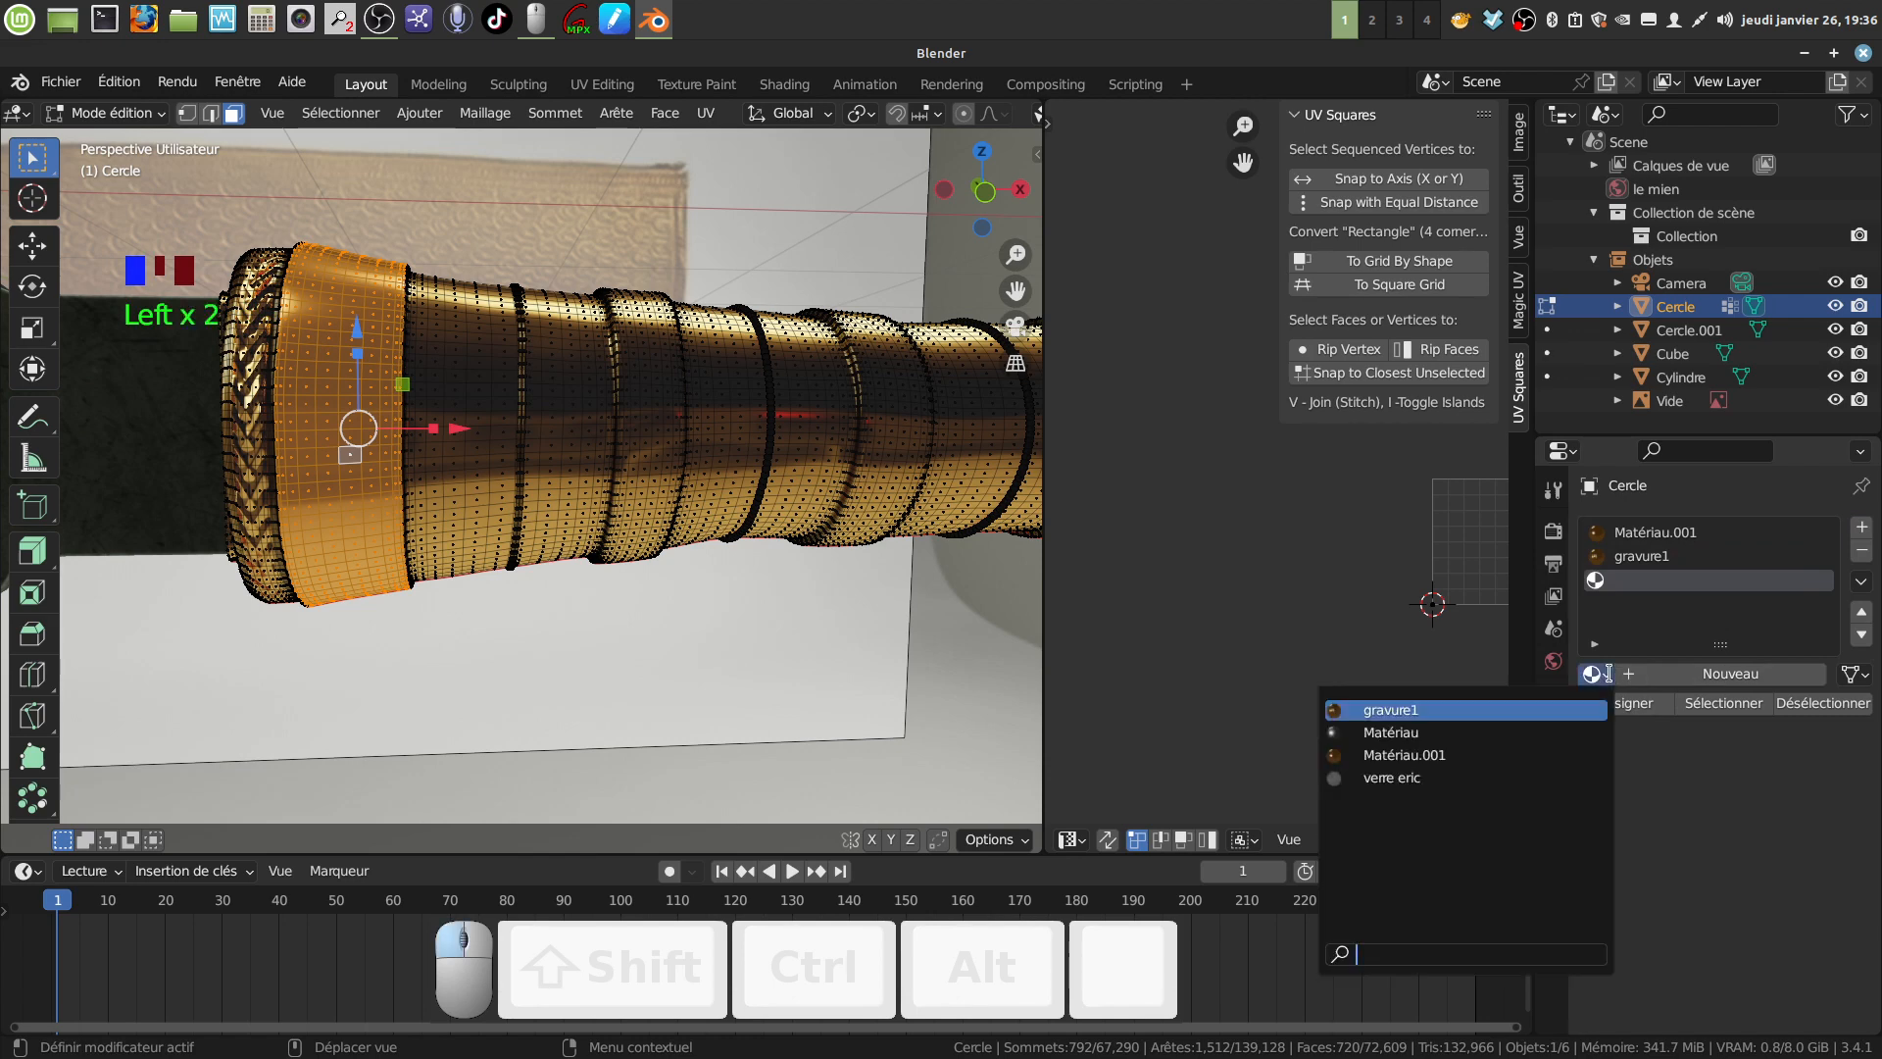
click(1476, 758)
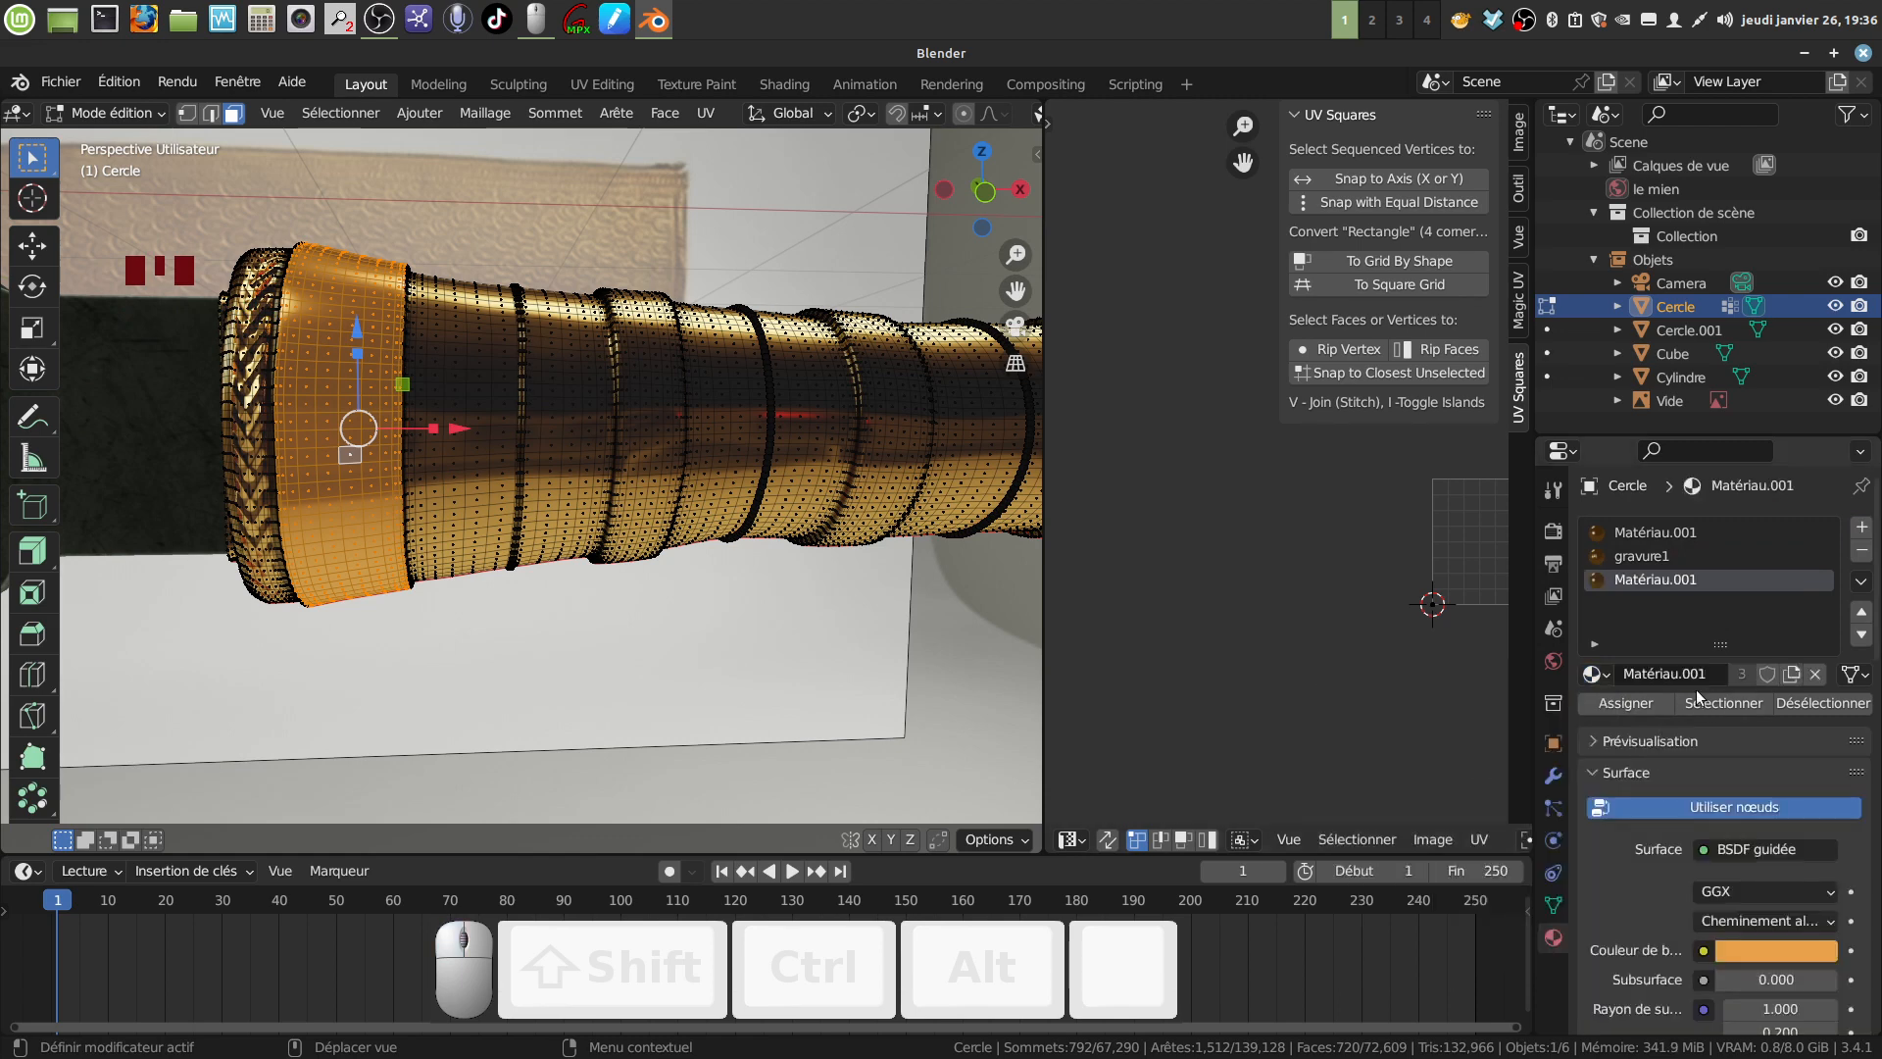
click(1792, 675)
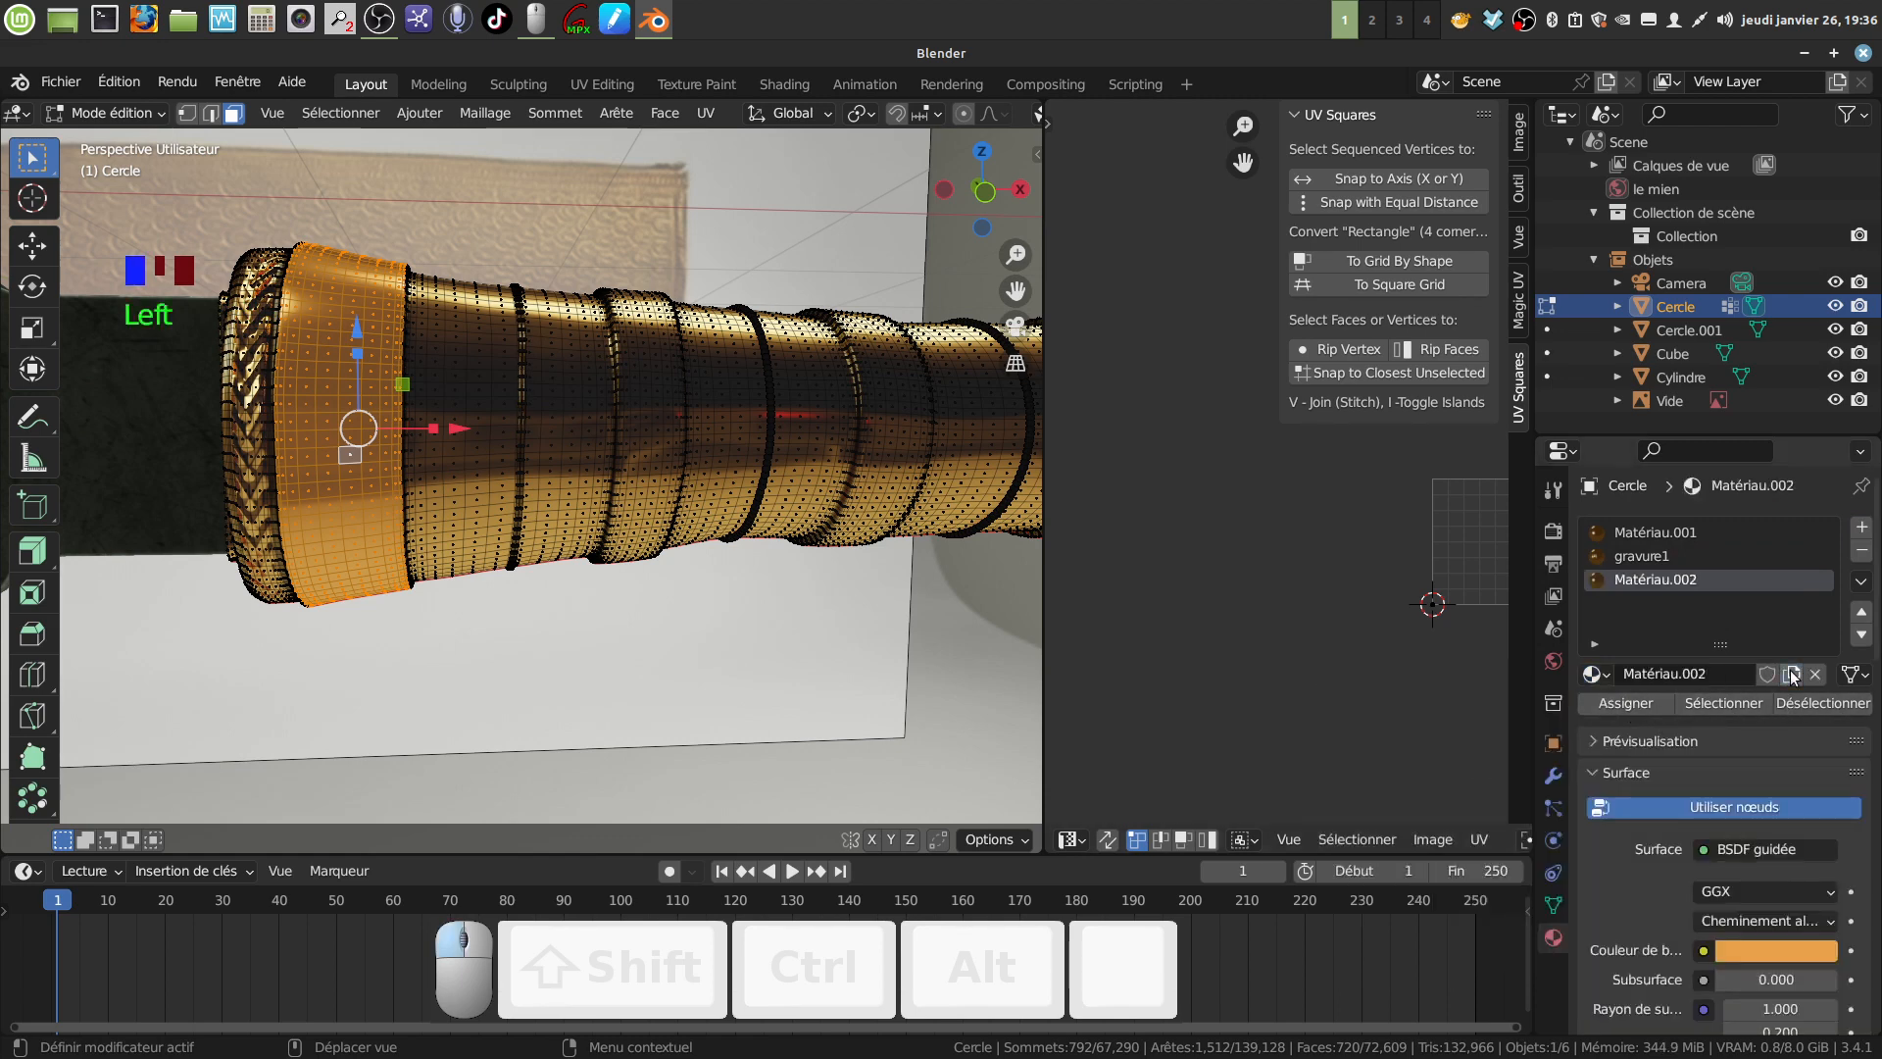
click(1634, 704)
Rename the wide section's new material to frise 1.
double_click(1706, 576)
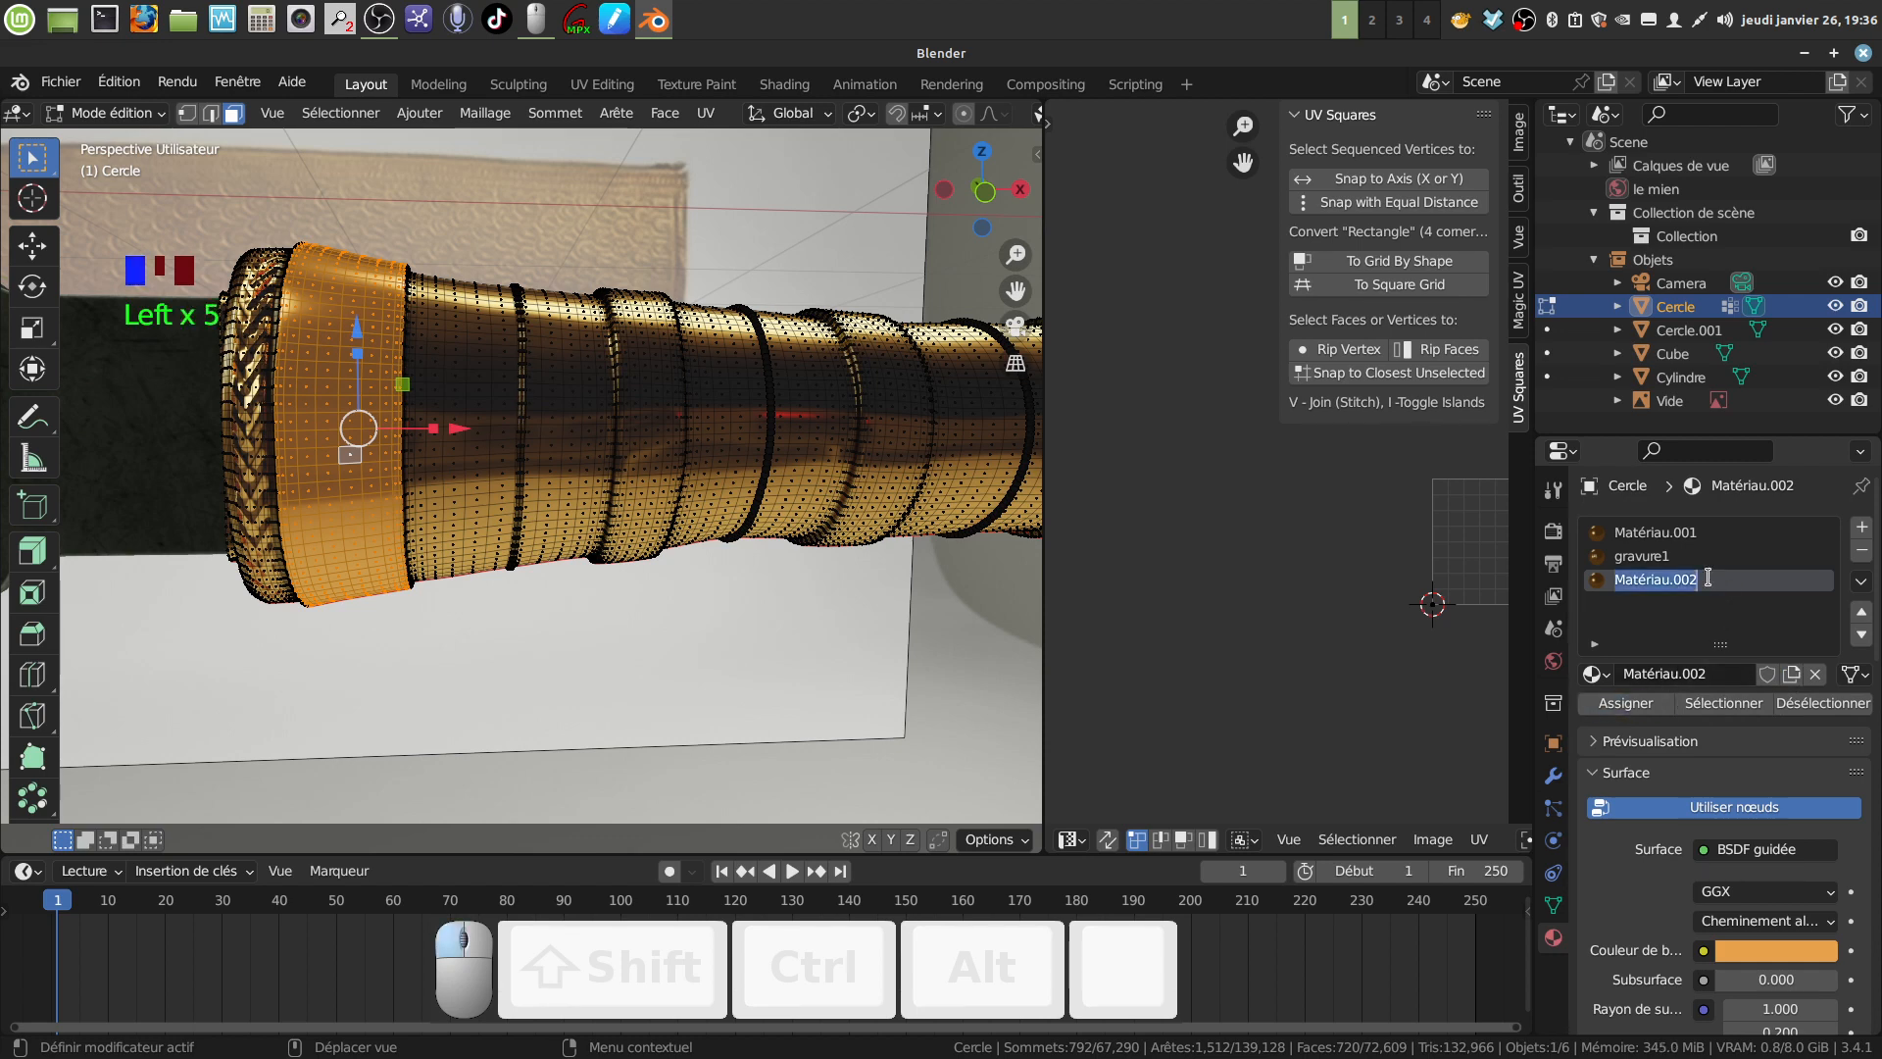
key(BackSpace)
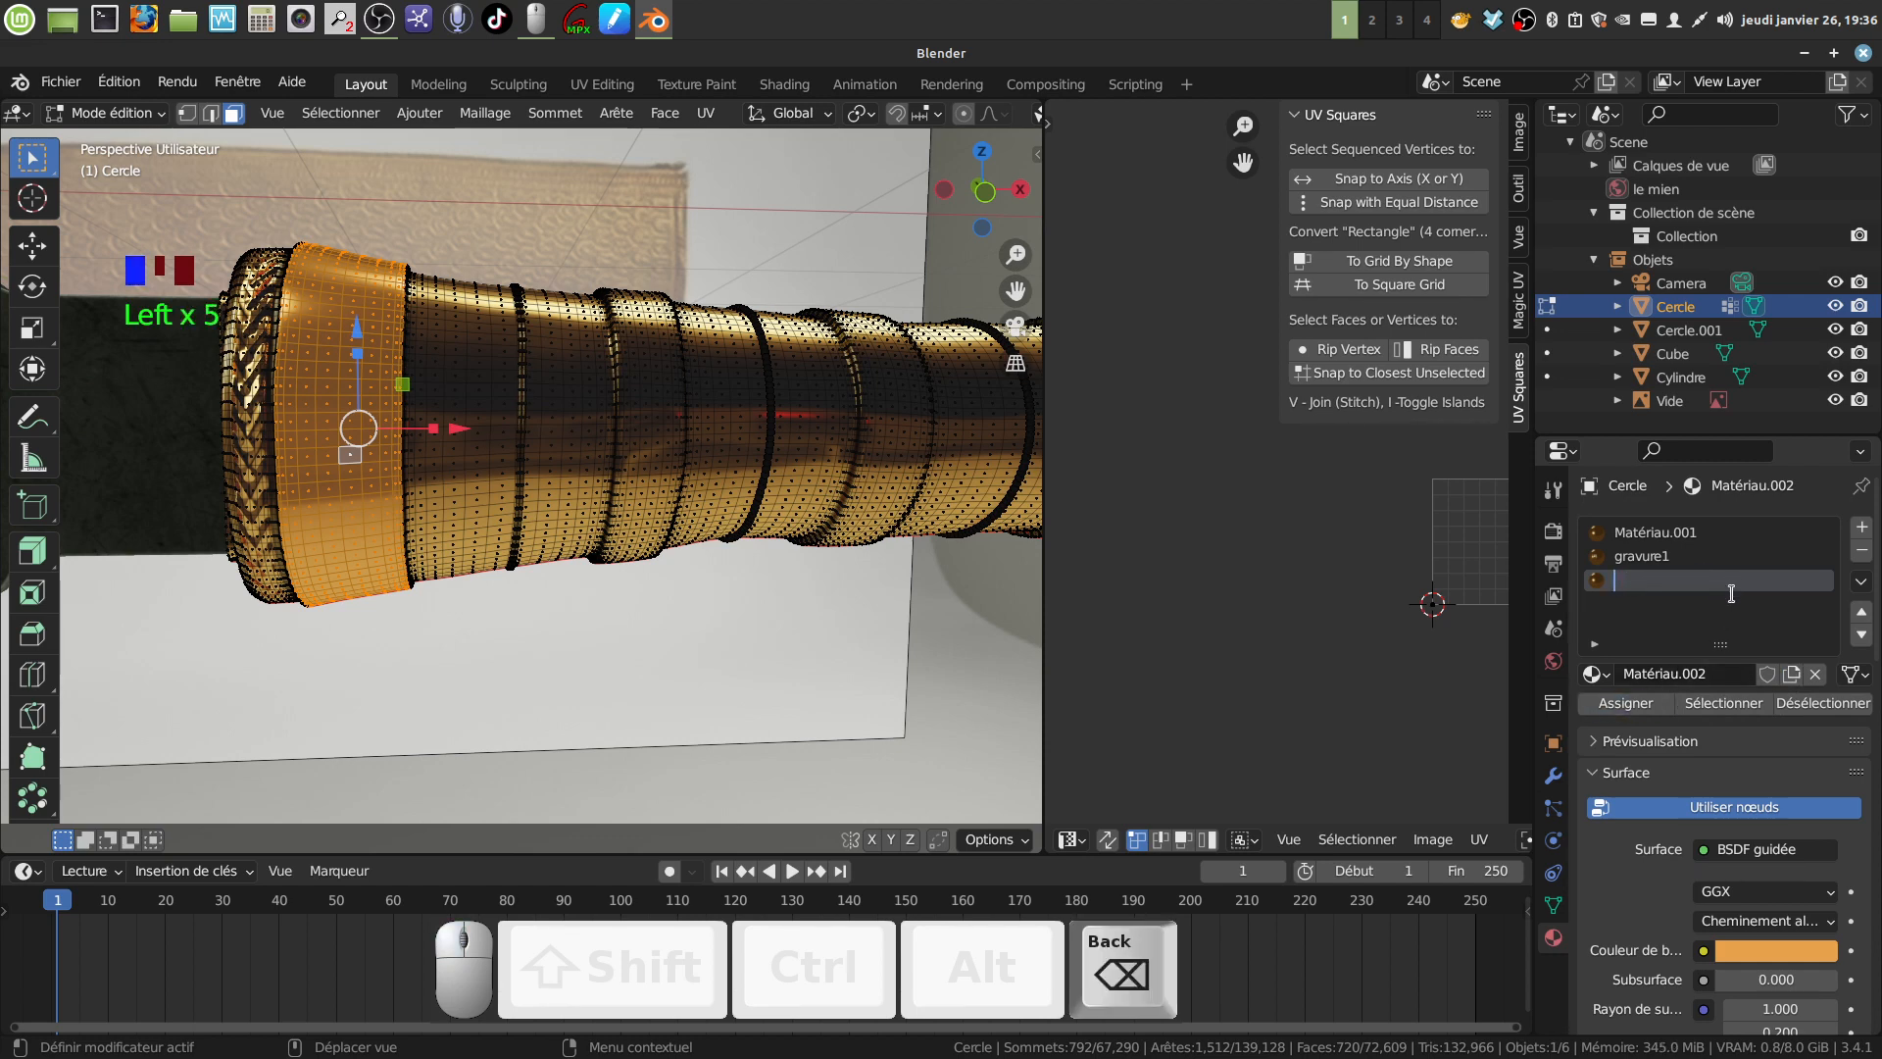
text(frise )
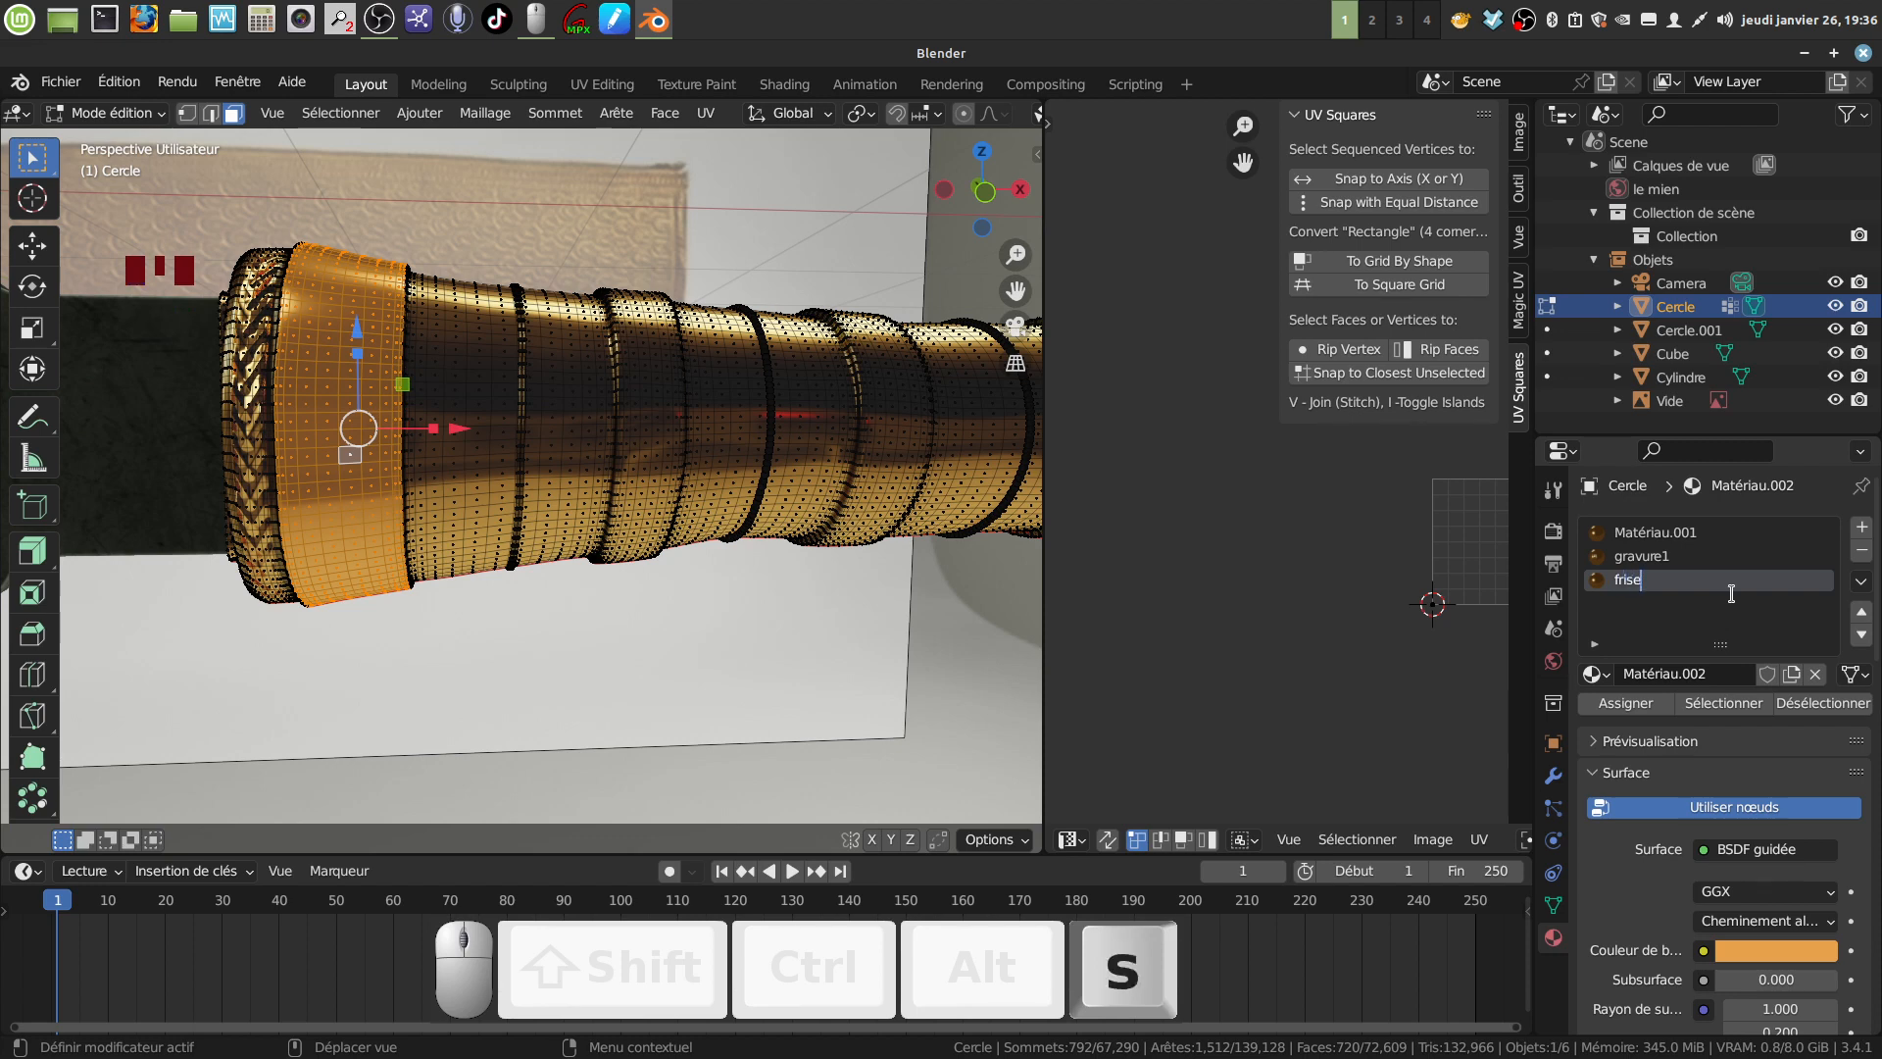
text(1)
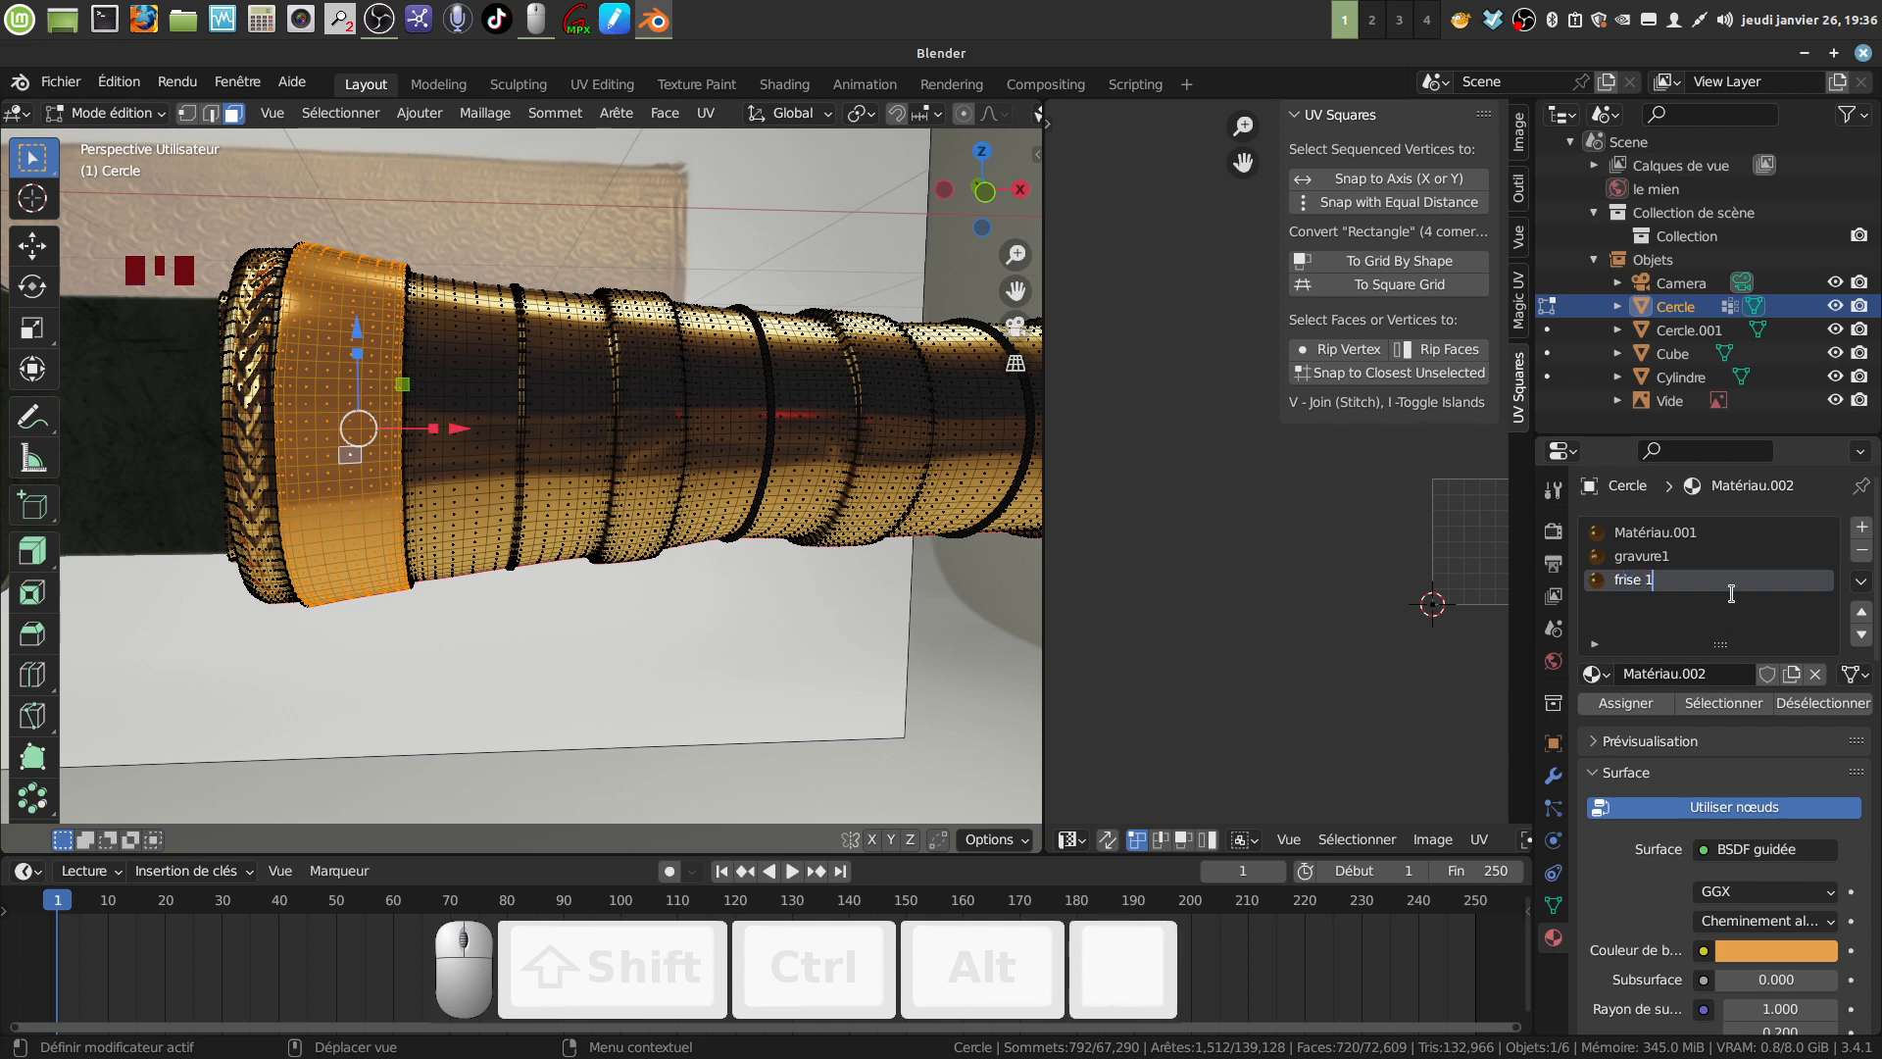
click(1240, 632)
Narrow the 3D view and switch the UV editor area to the shader editor showing the frise 1 nodes.
drag(1042, 621, 694, 606)
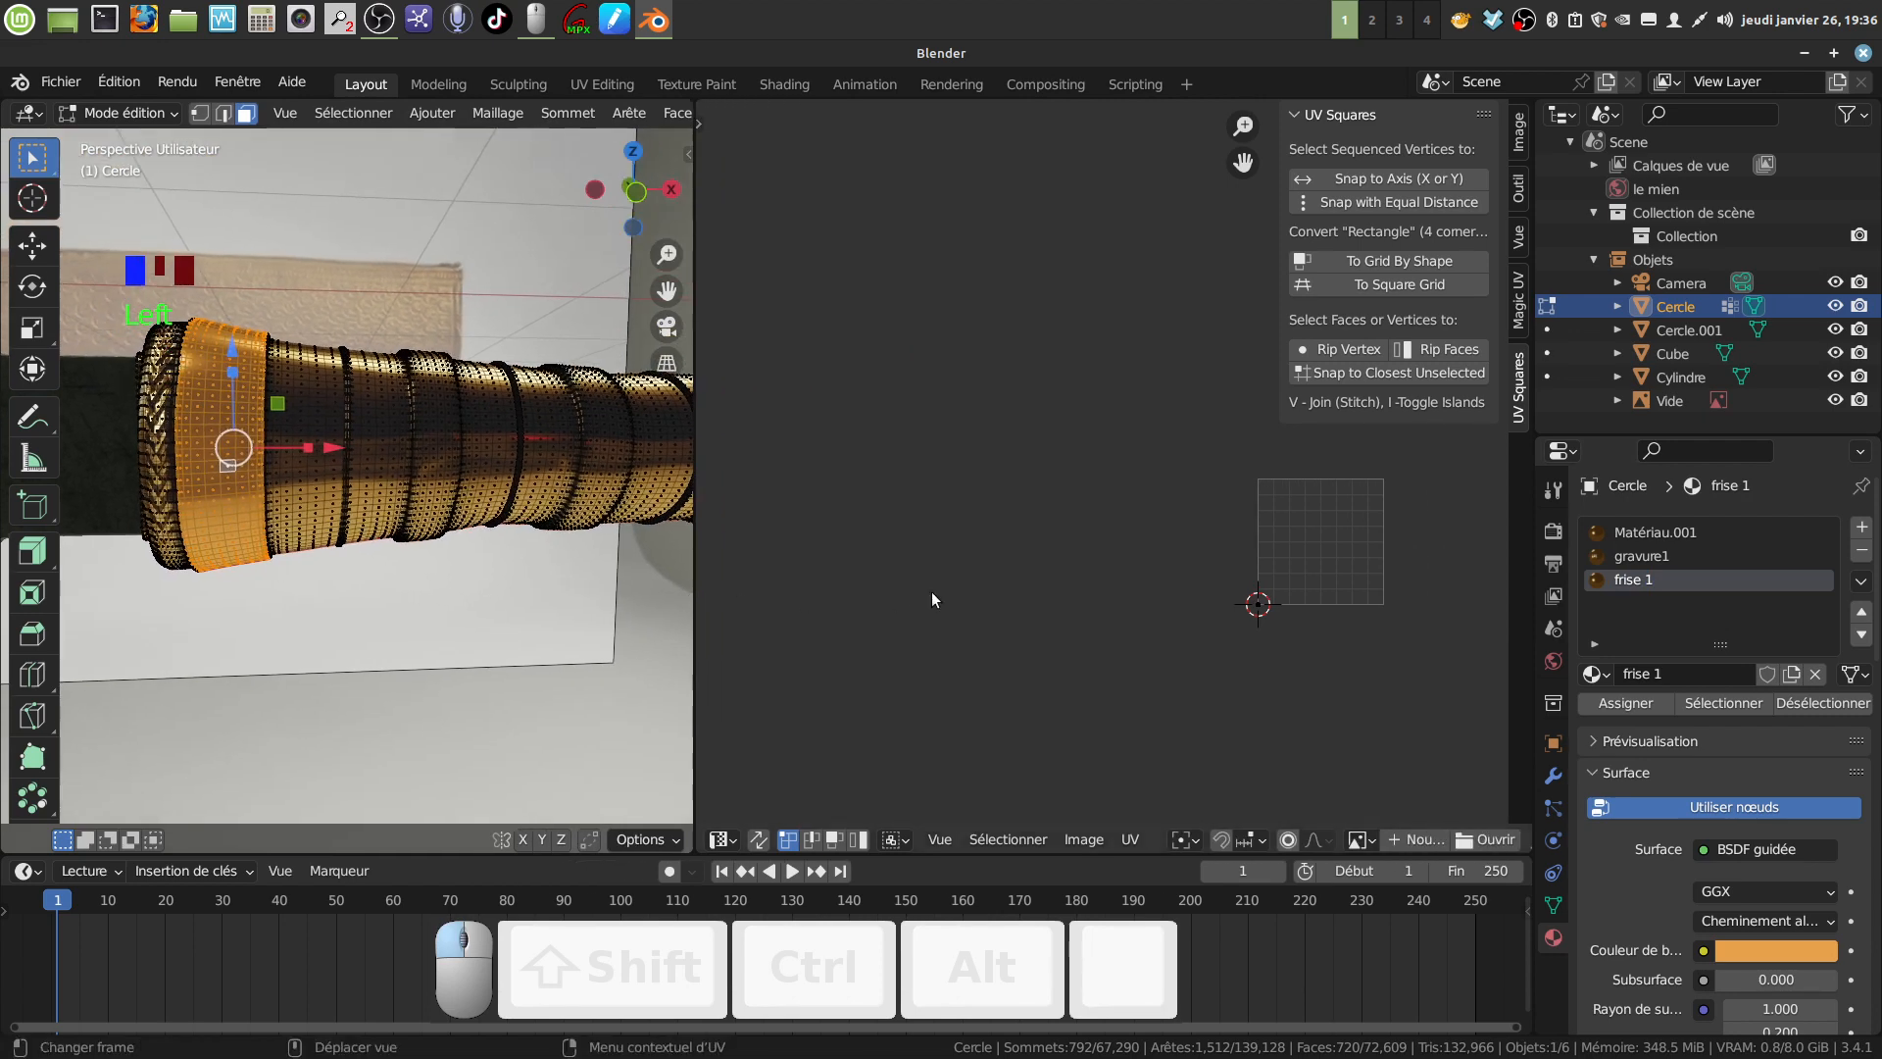
click(735, 841)
click(875, 762)
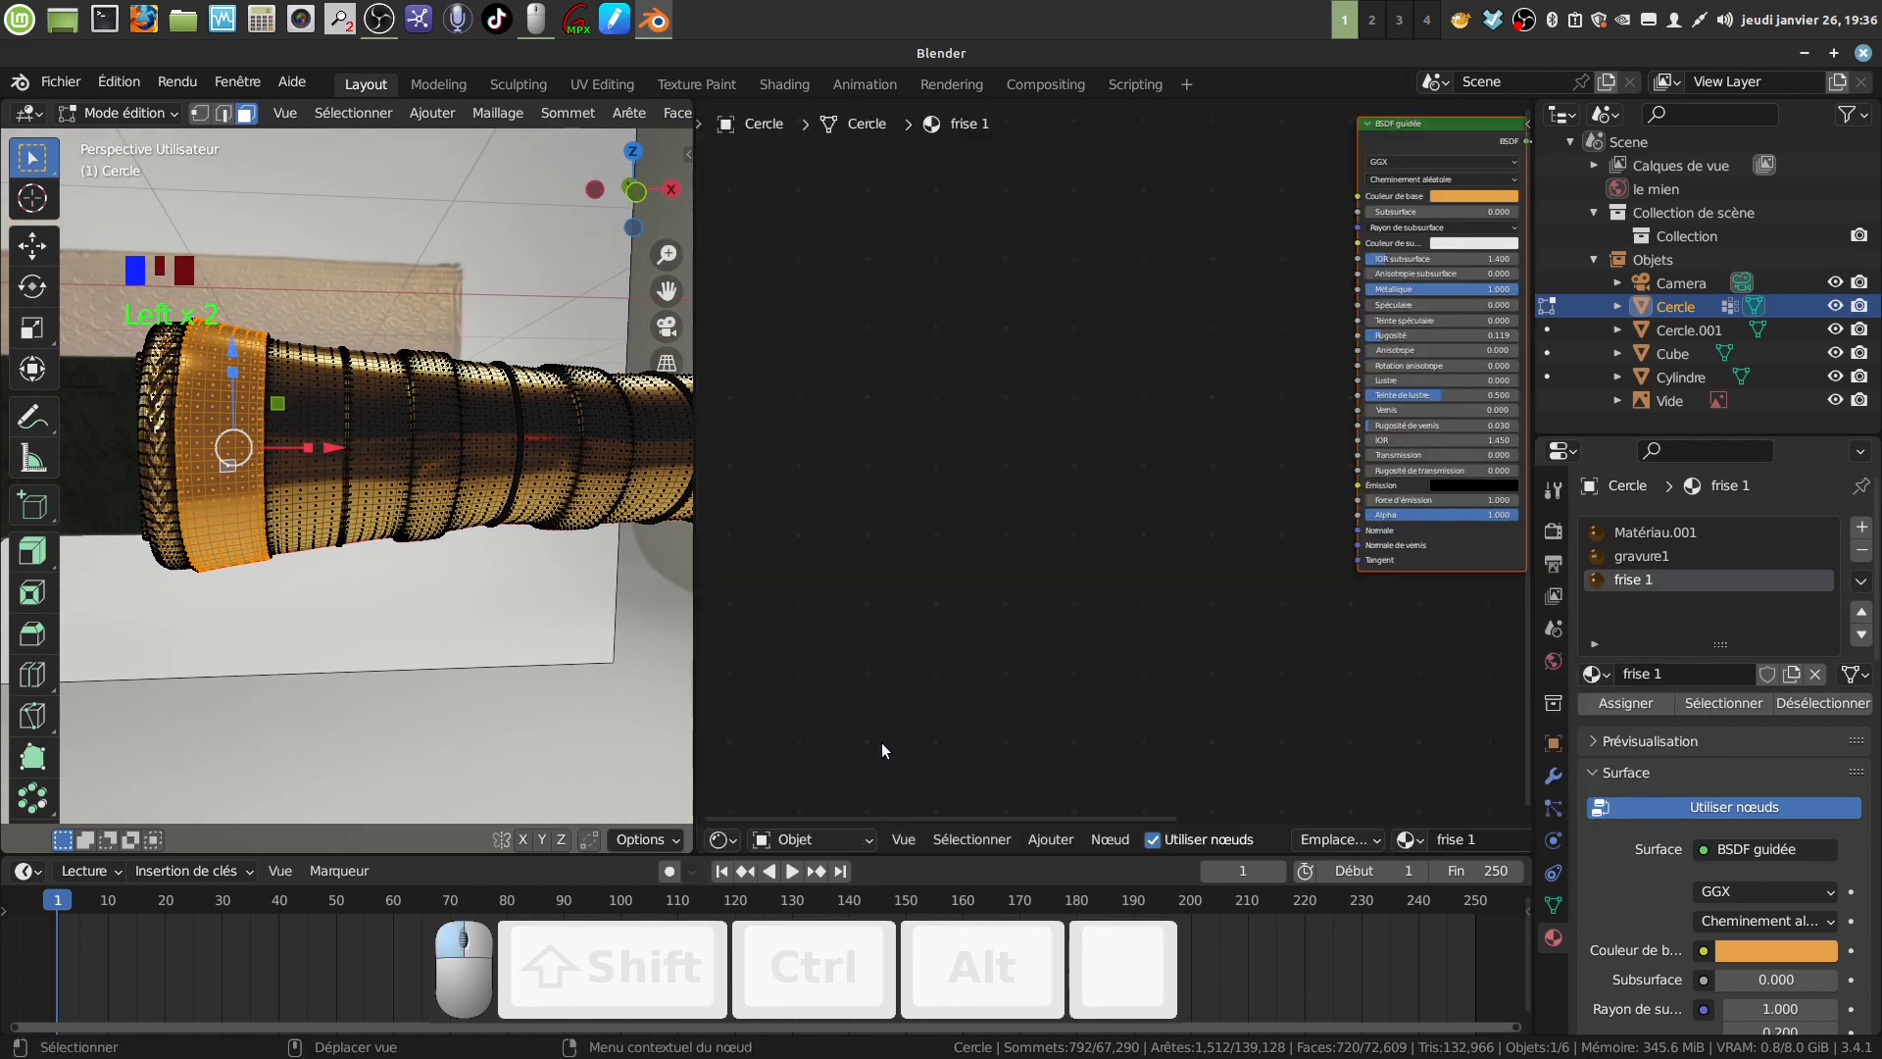
middle_drag(1167, 475, 898, 454)
scroll(1237, 429, down, 2)
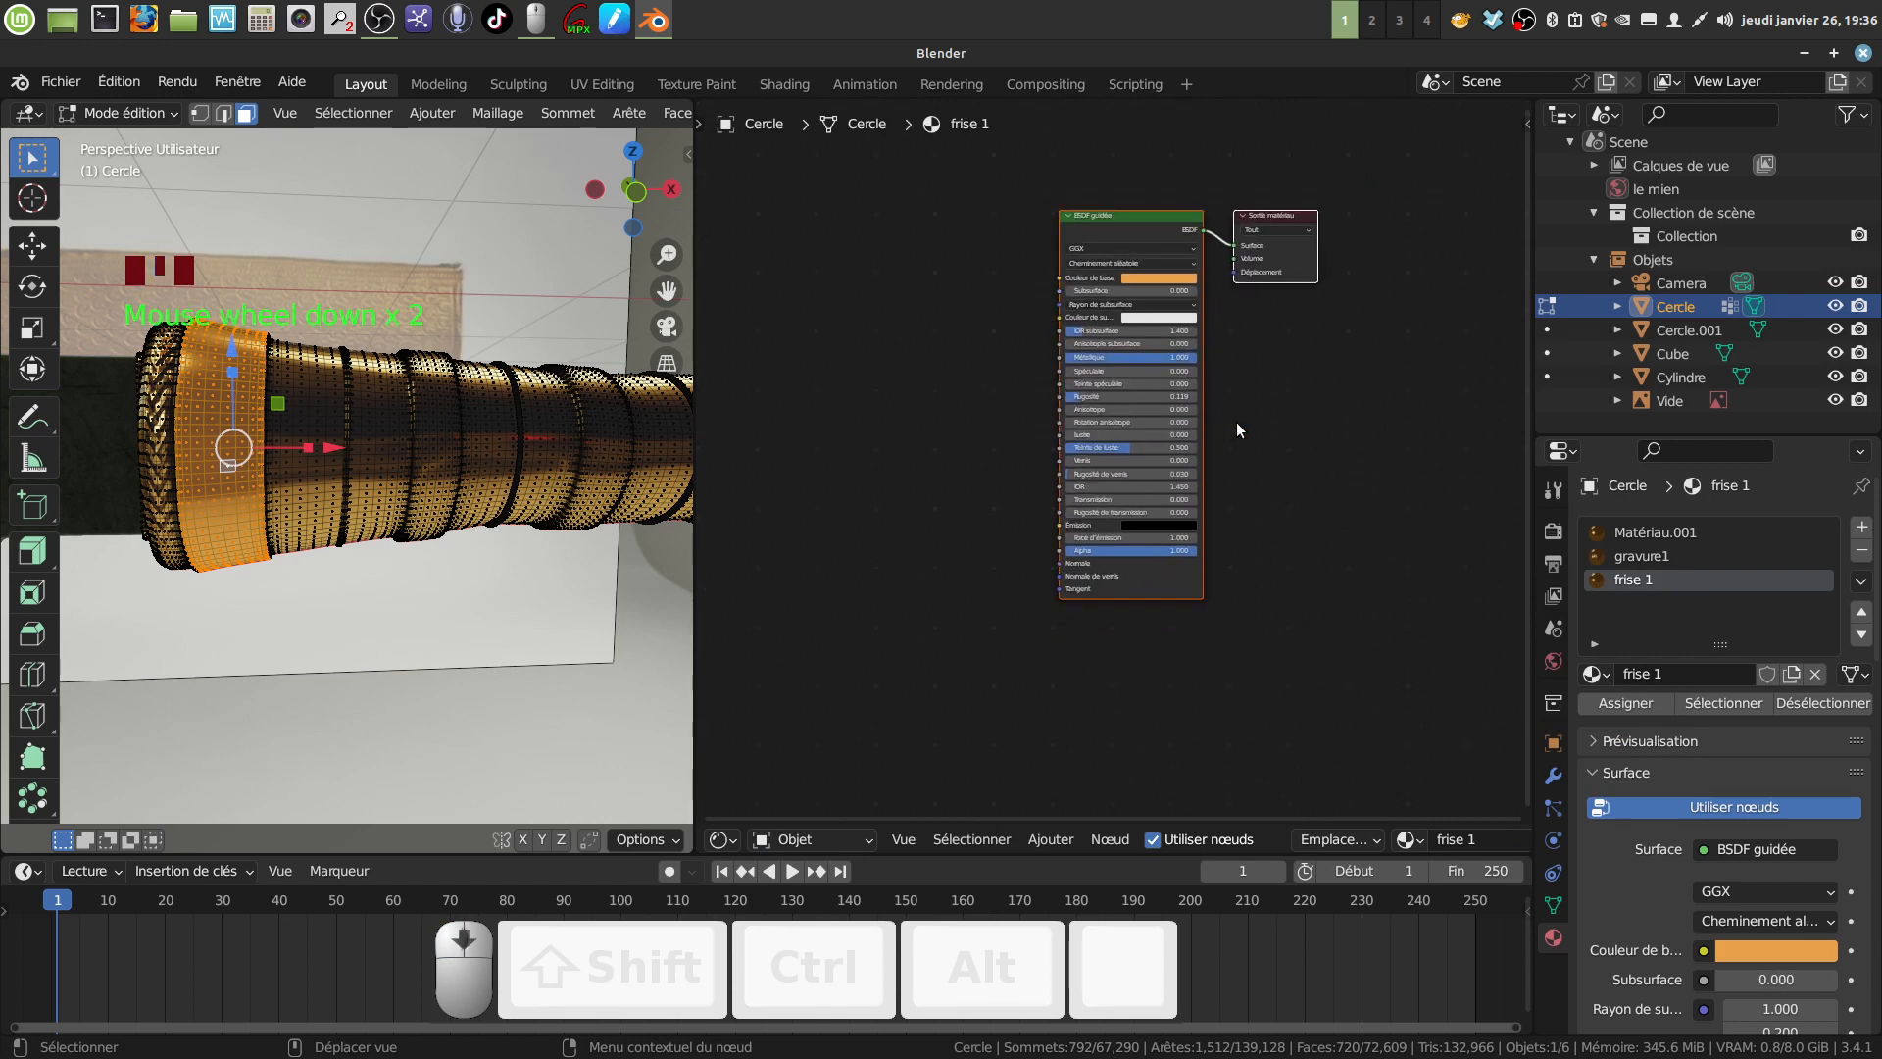
middle_drag(1237, 421, 1277, 408)
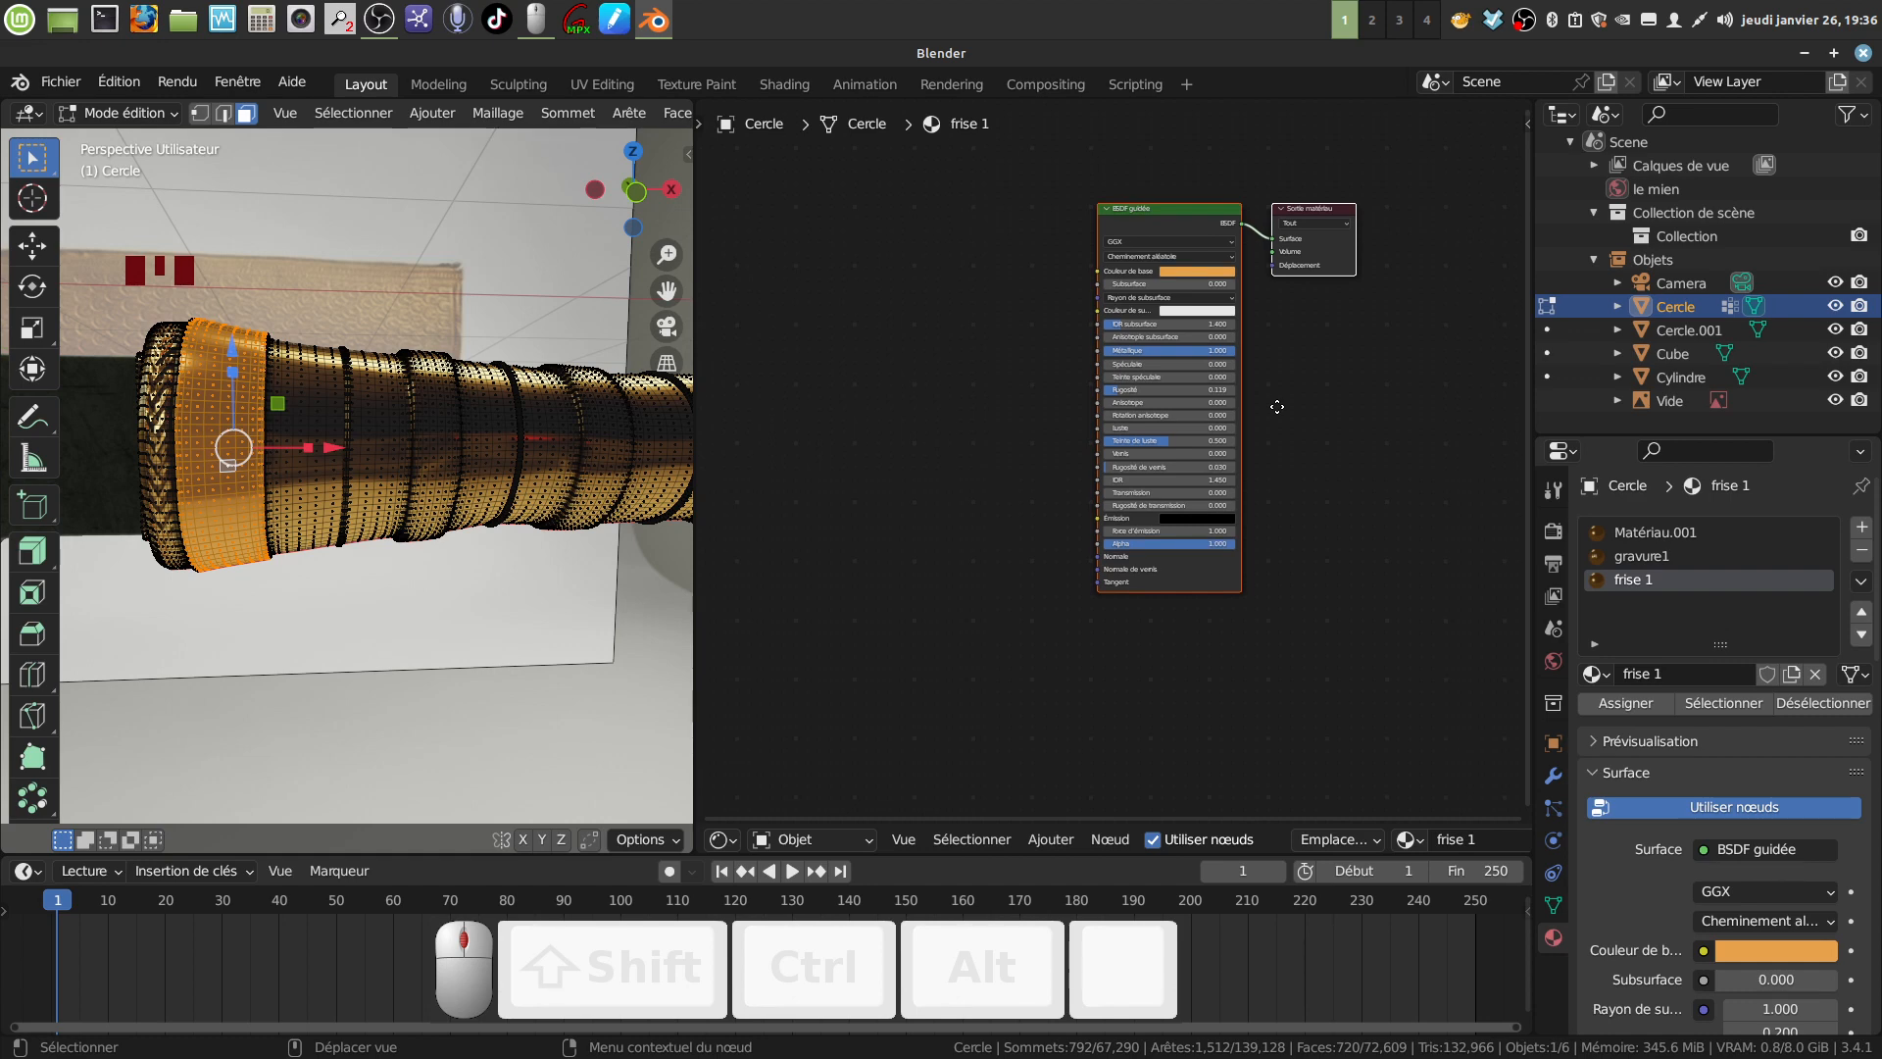
middle_drag(1277, 406, 1310, 433)
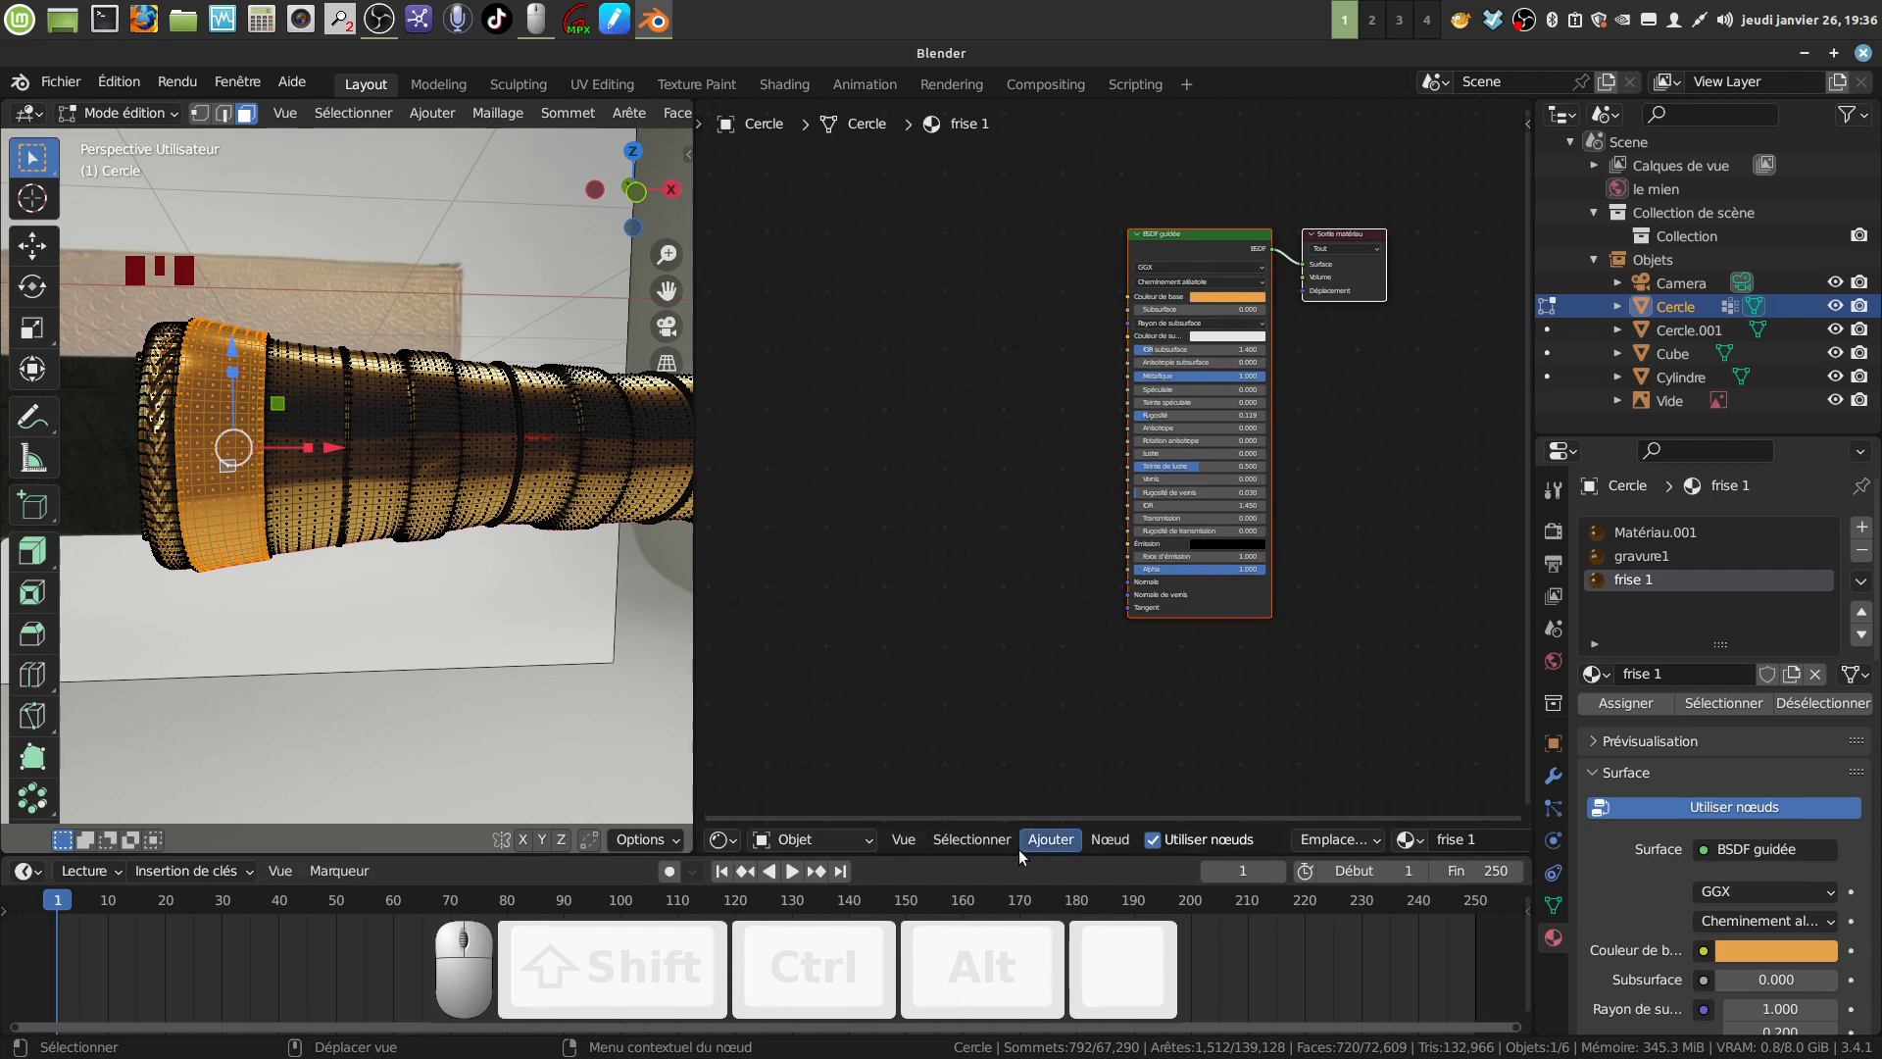
Add an Image Texture node to the frise 1 material and place it well ahead of the Principled BSDF node.
click(1049, 839)
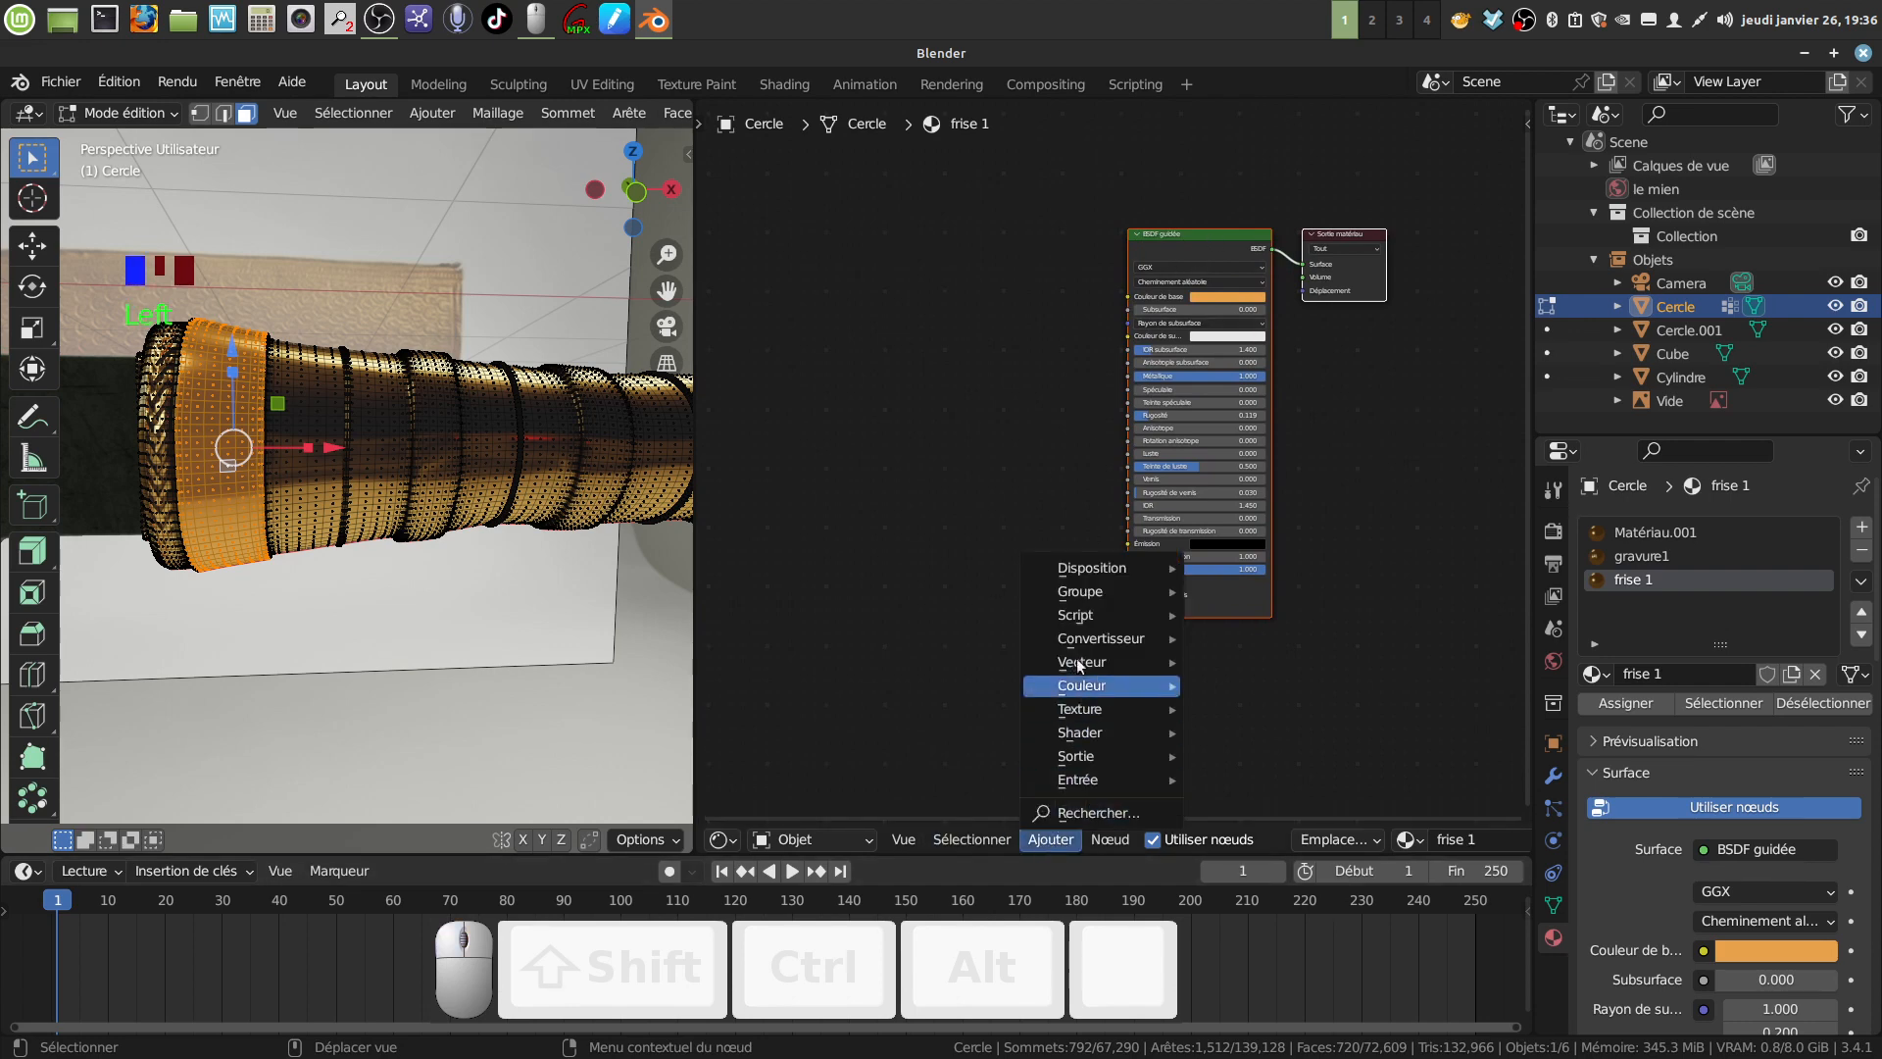
mouse_move(1099, 669)
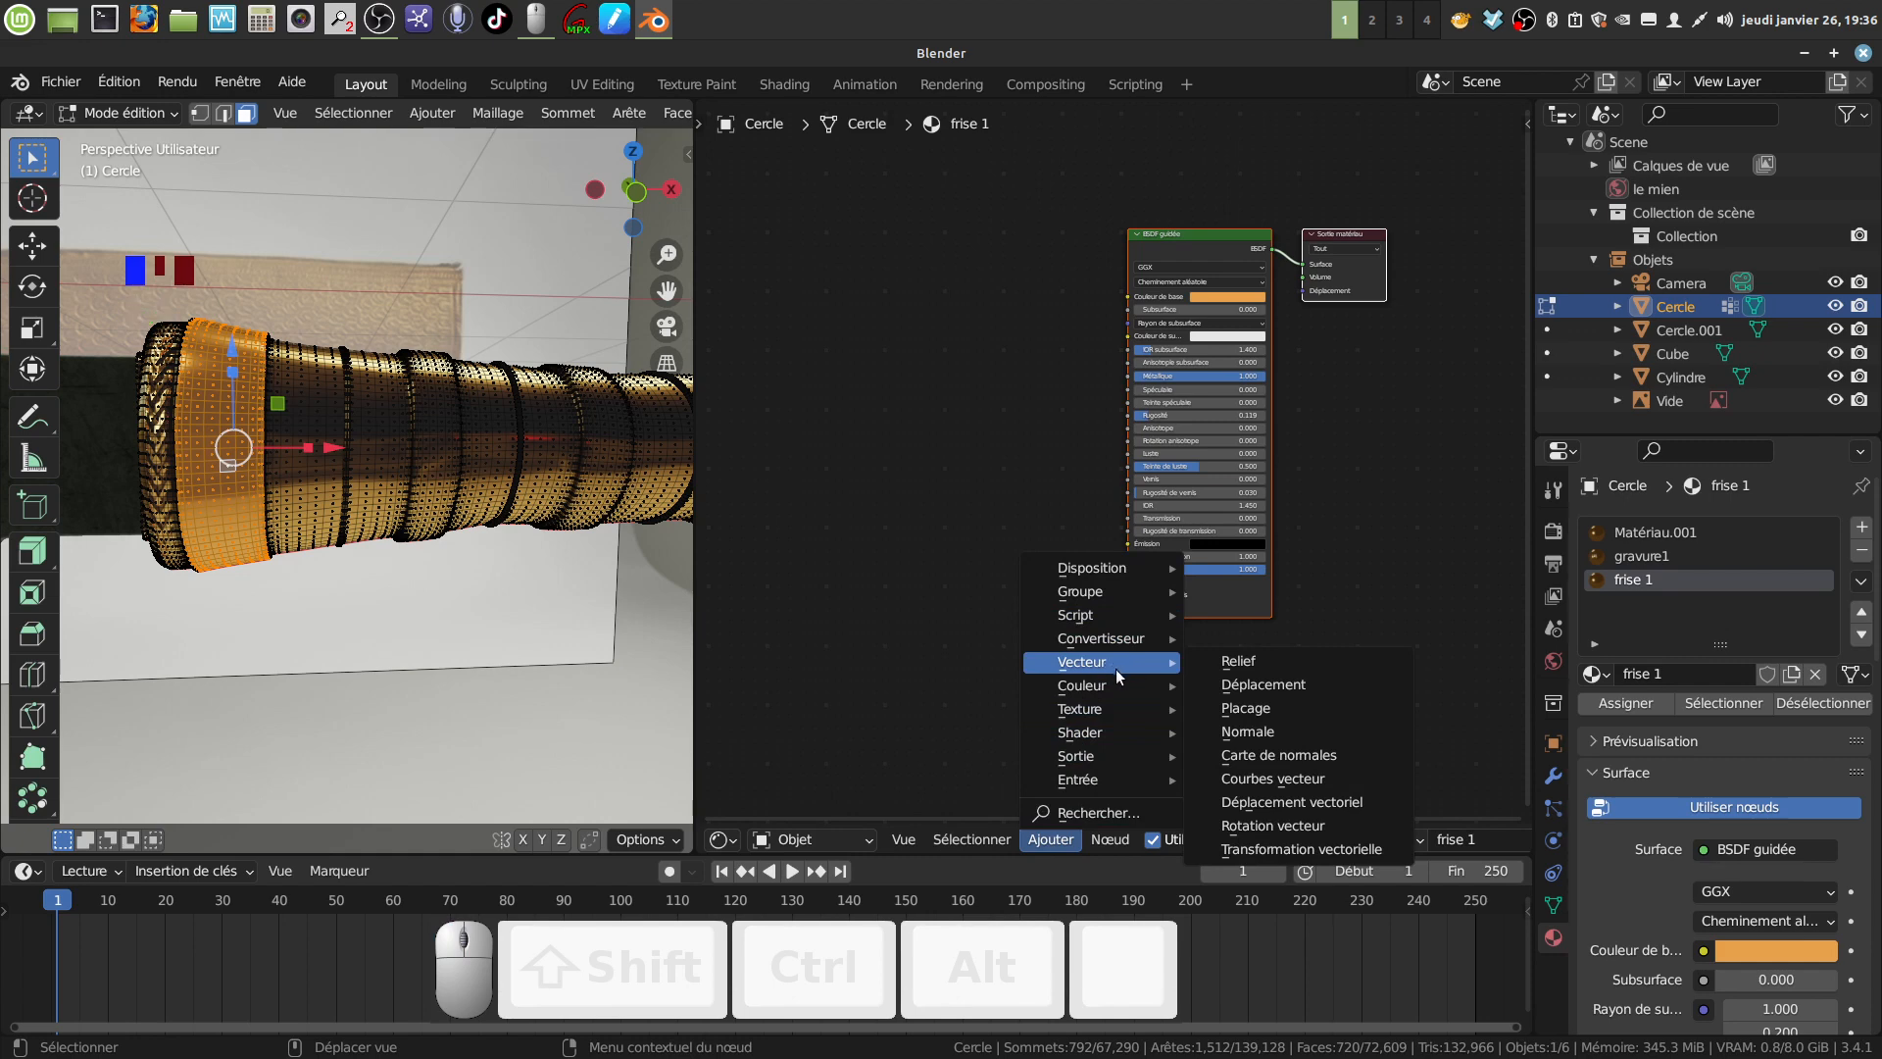
mouse_move(1098, 708)
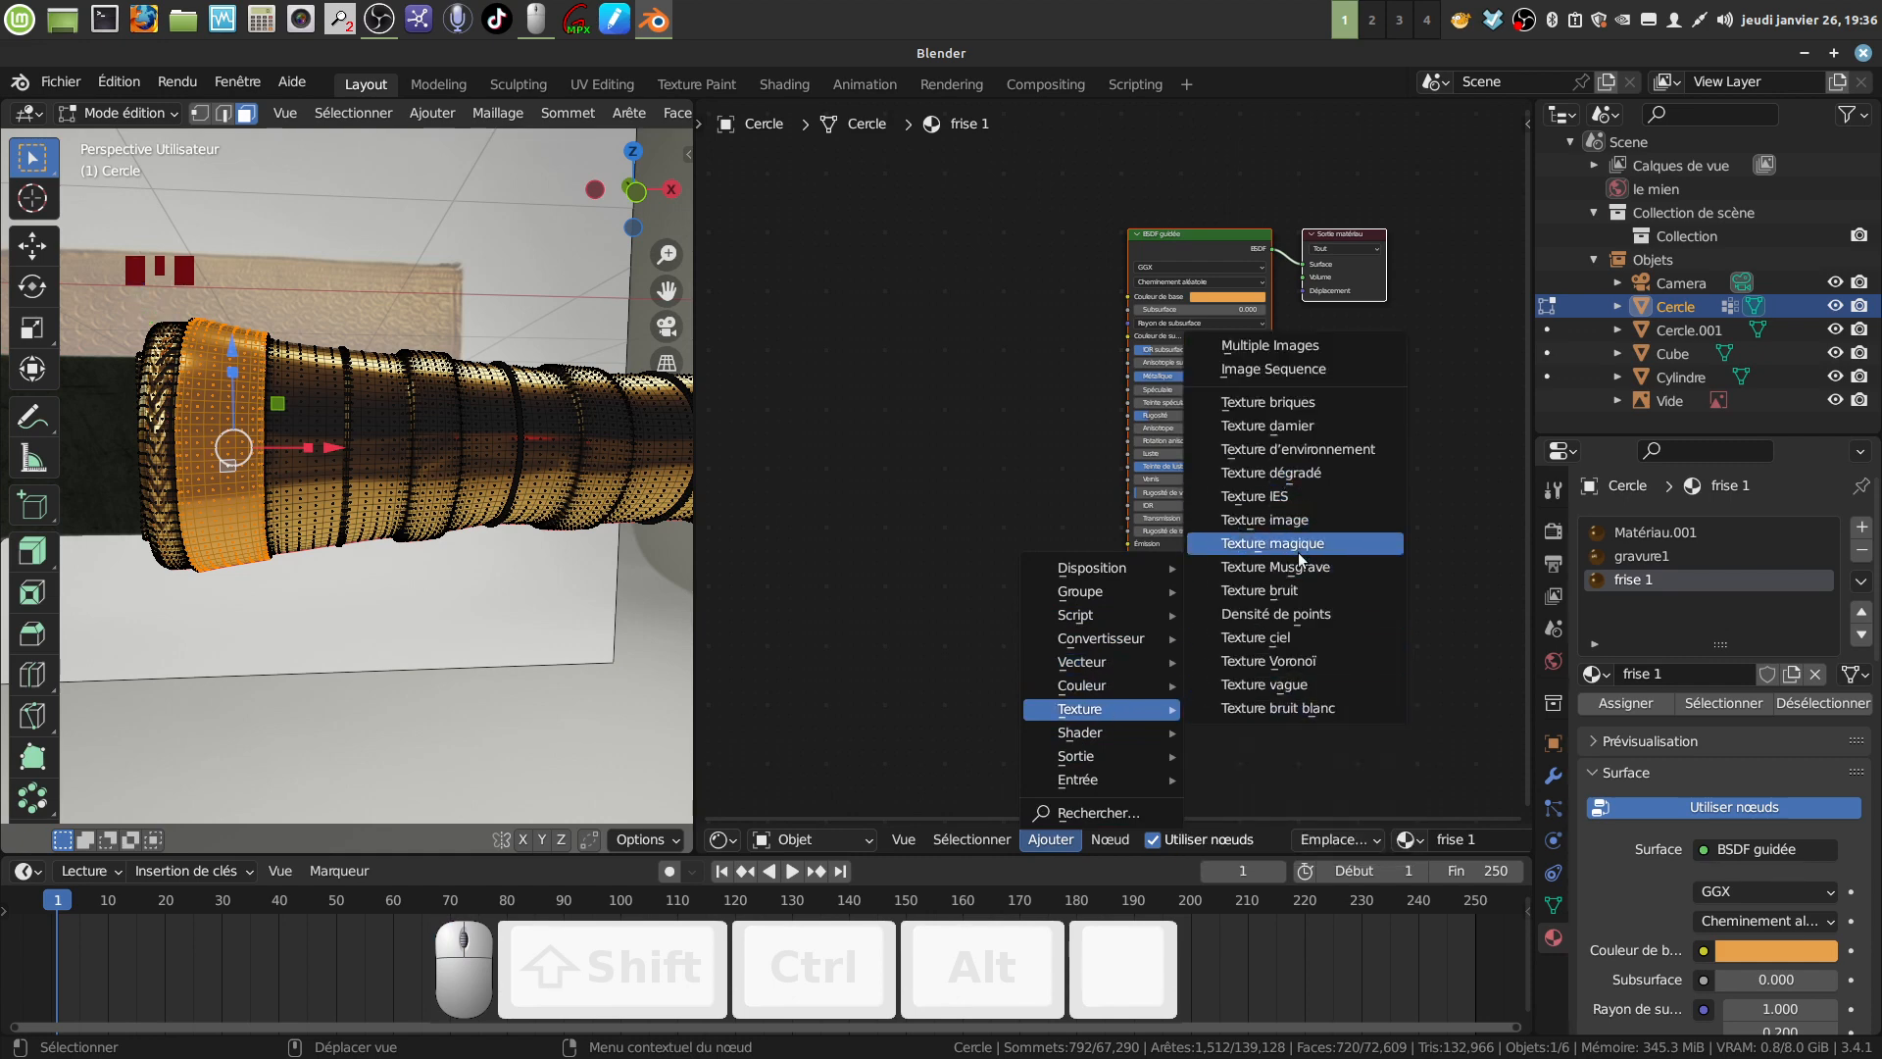
click(1279, 520)
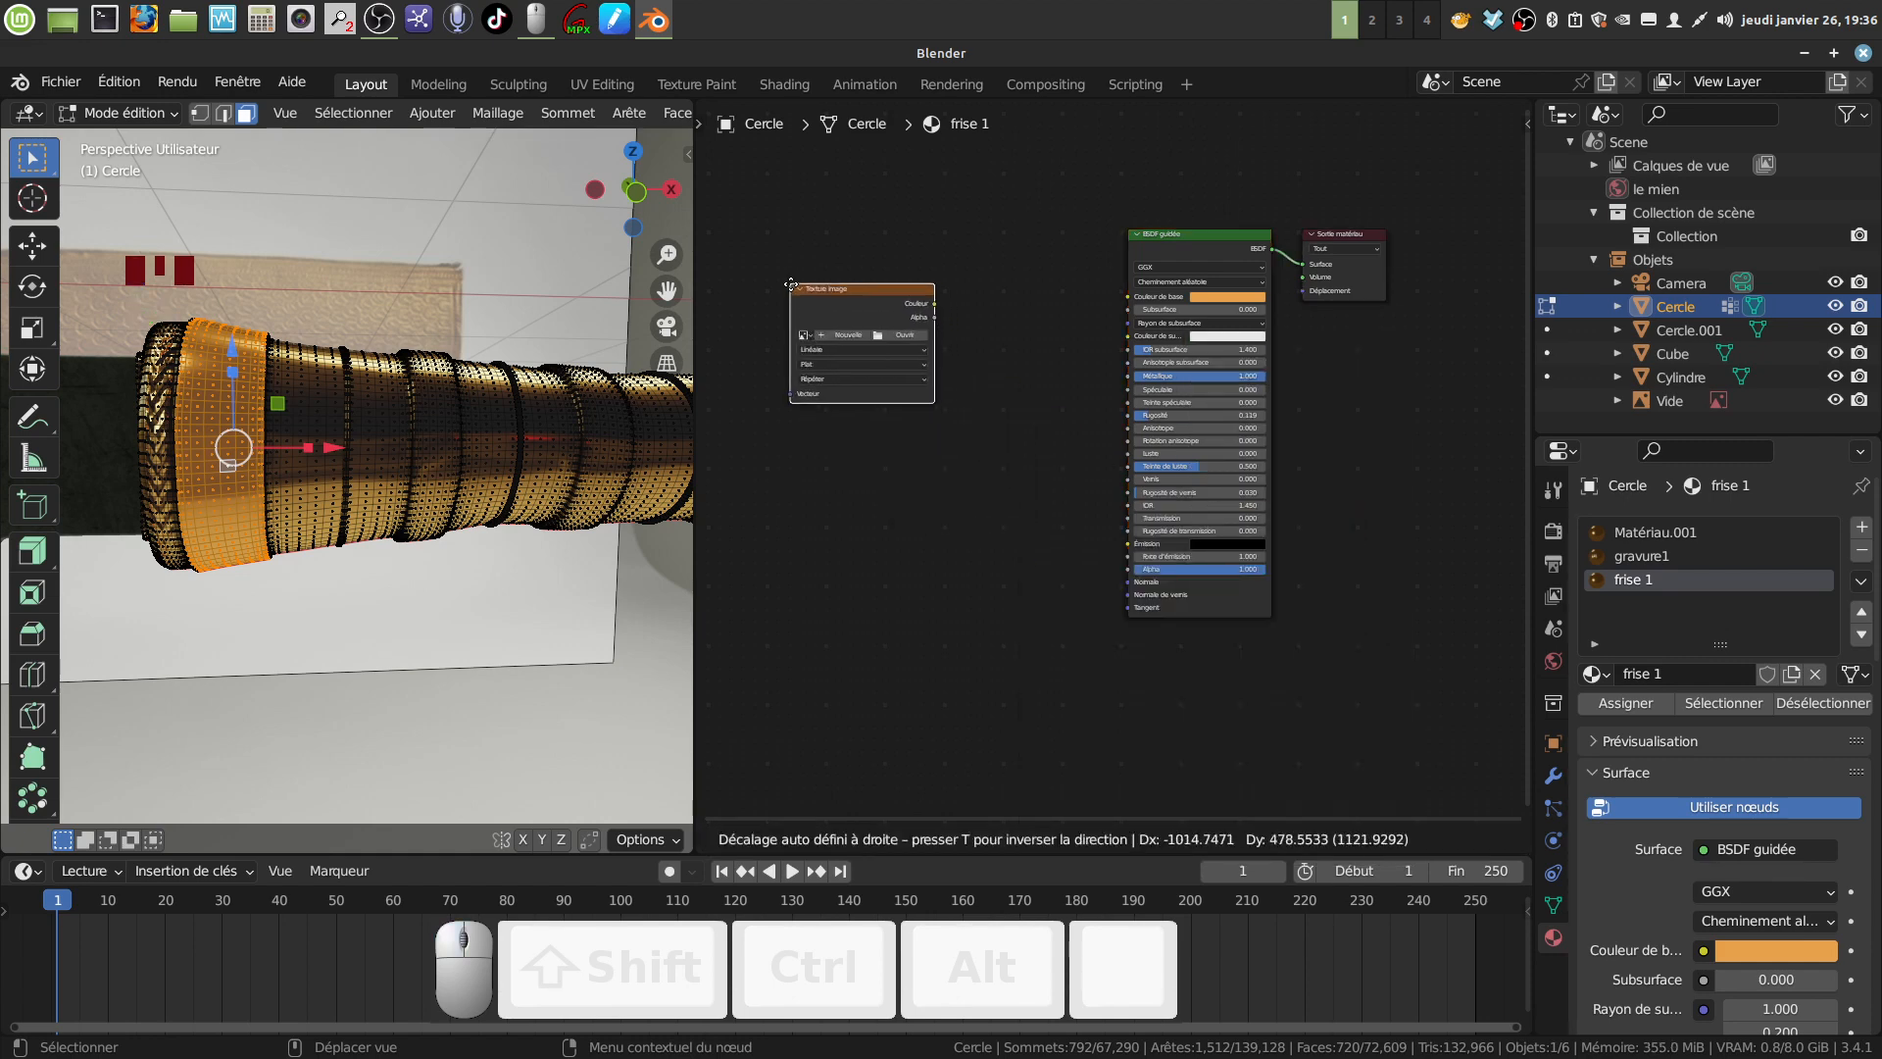
click(754, 246)
middle_drag(904, 481, 1007, 535)
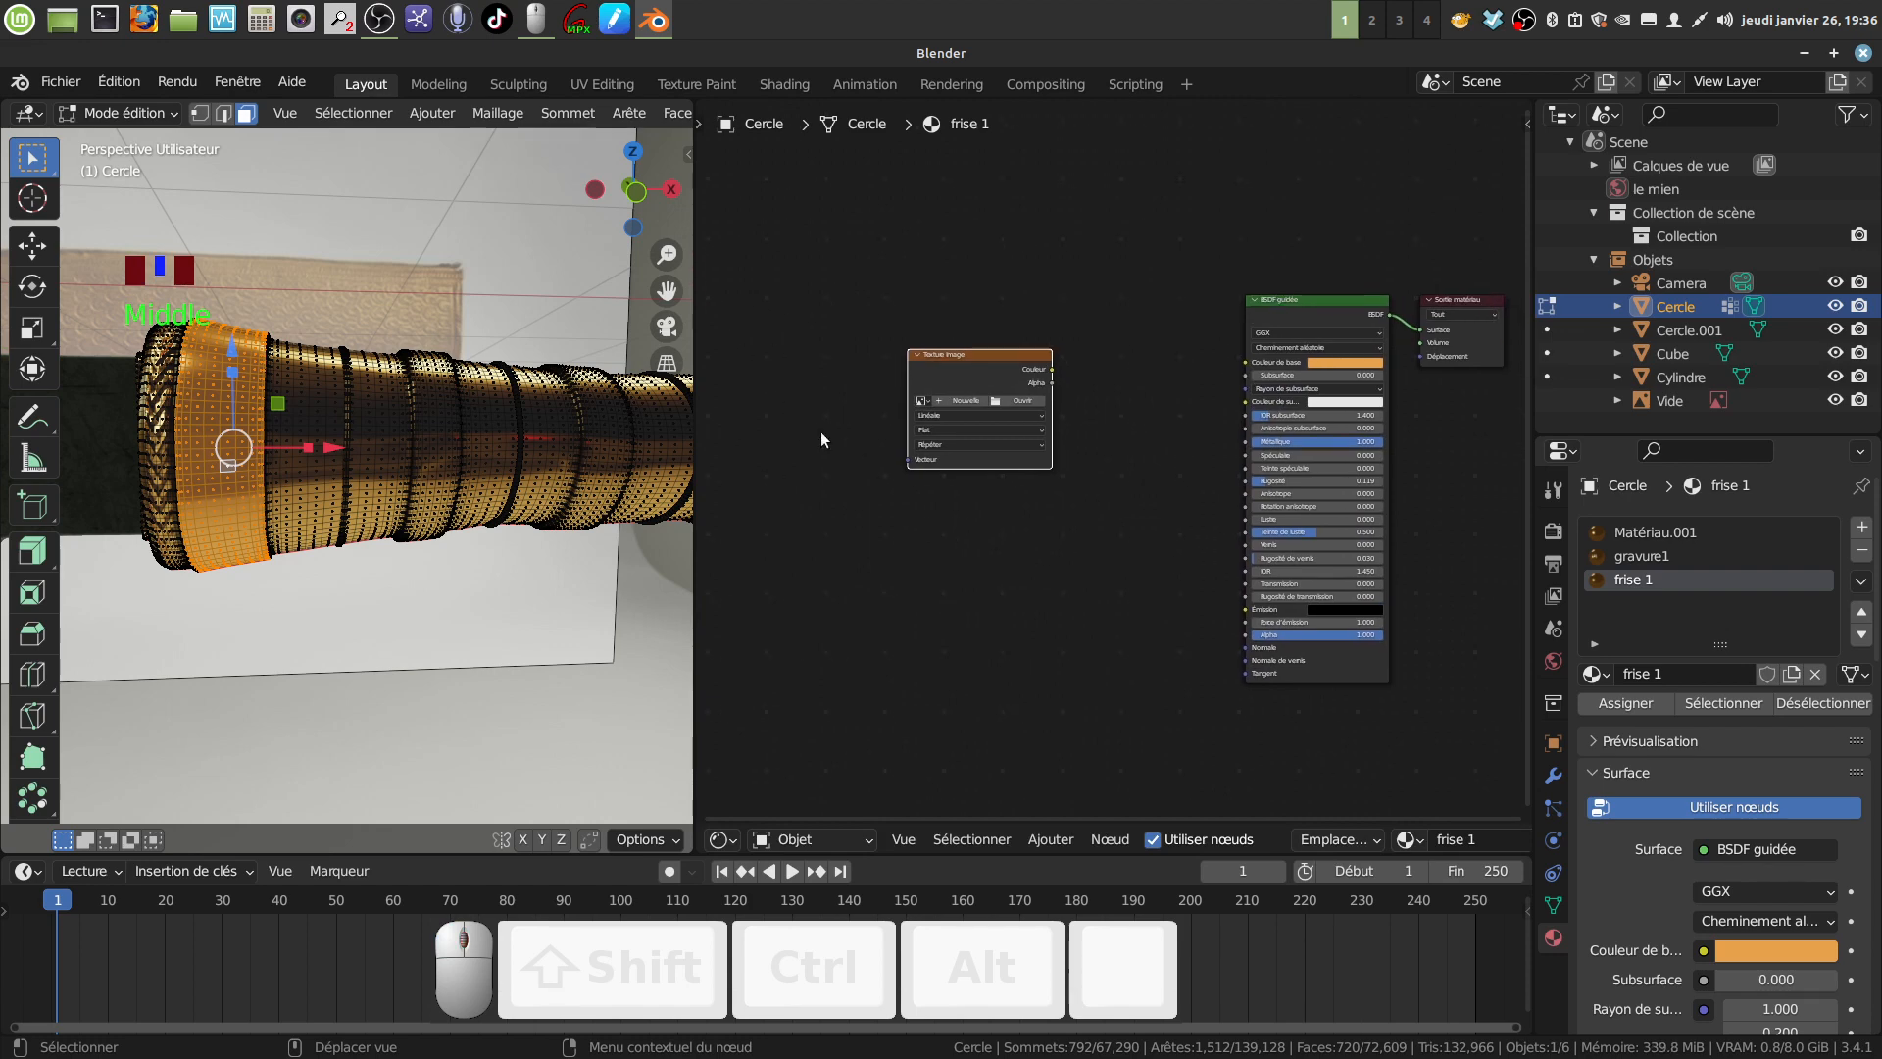
middle_drag(820, 431, 798, 426)
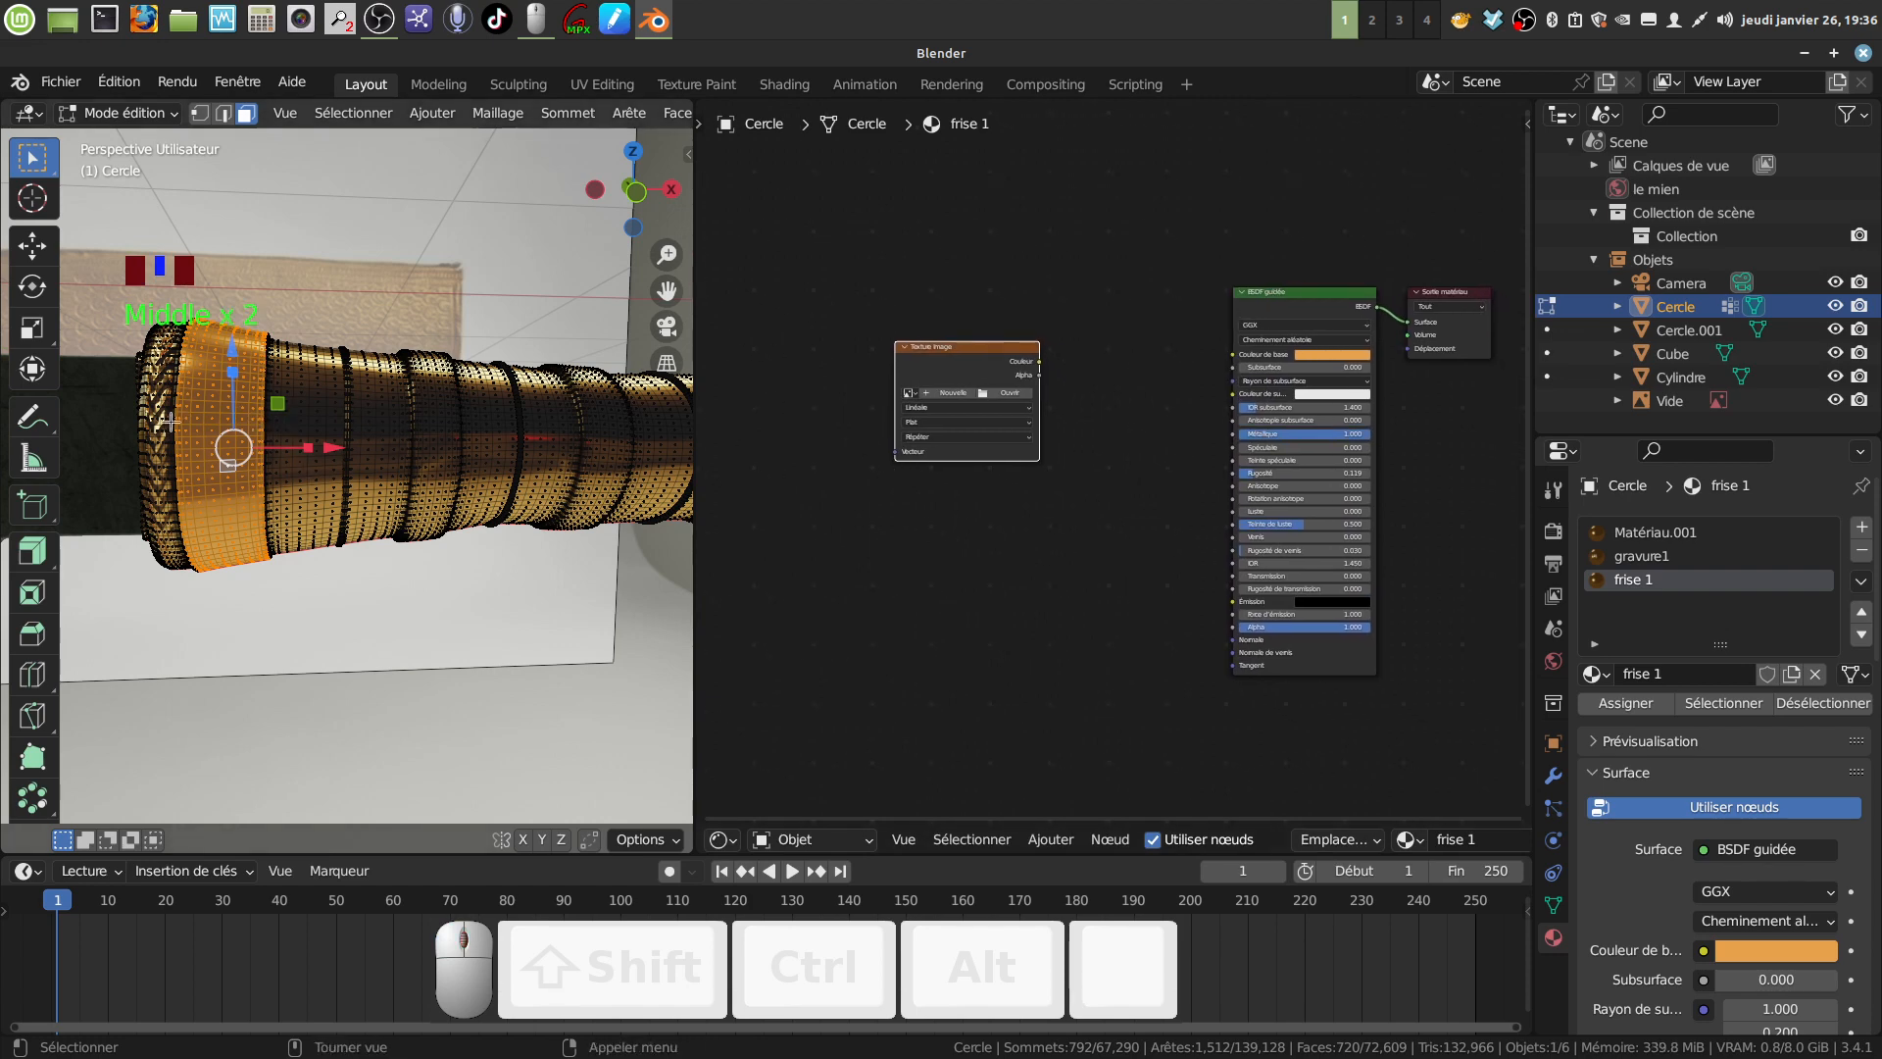
scroll(929, 601, up, 2)
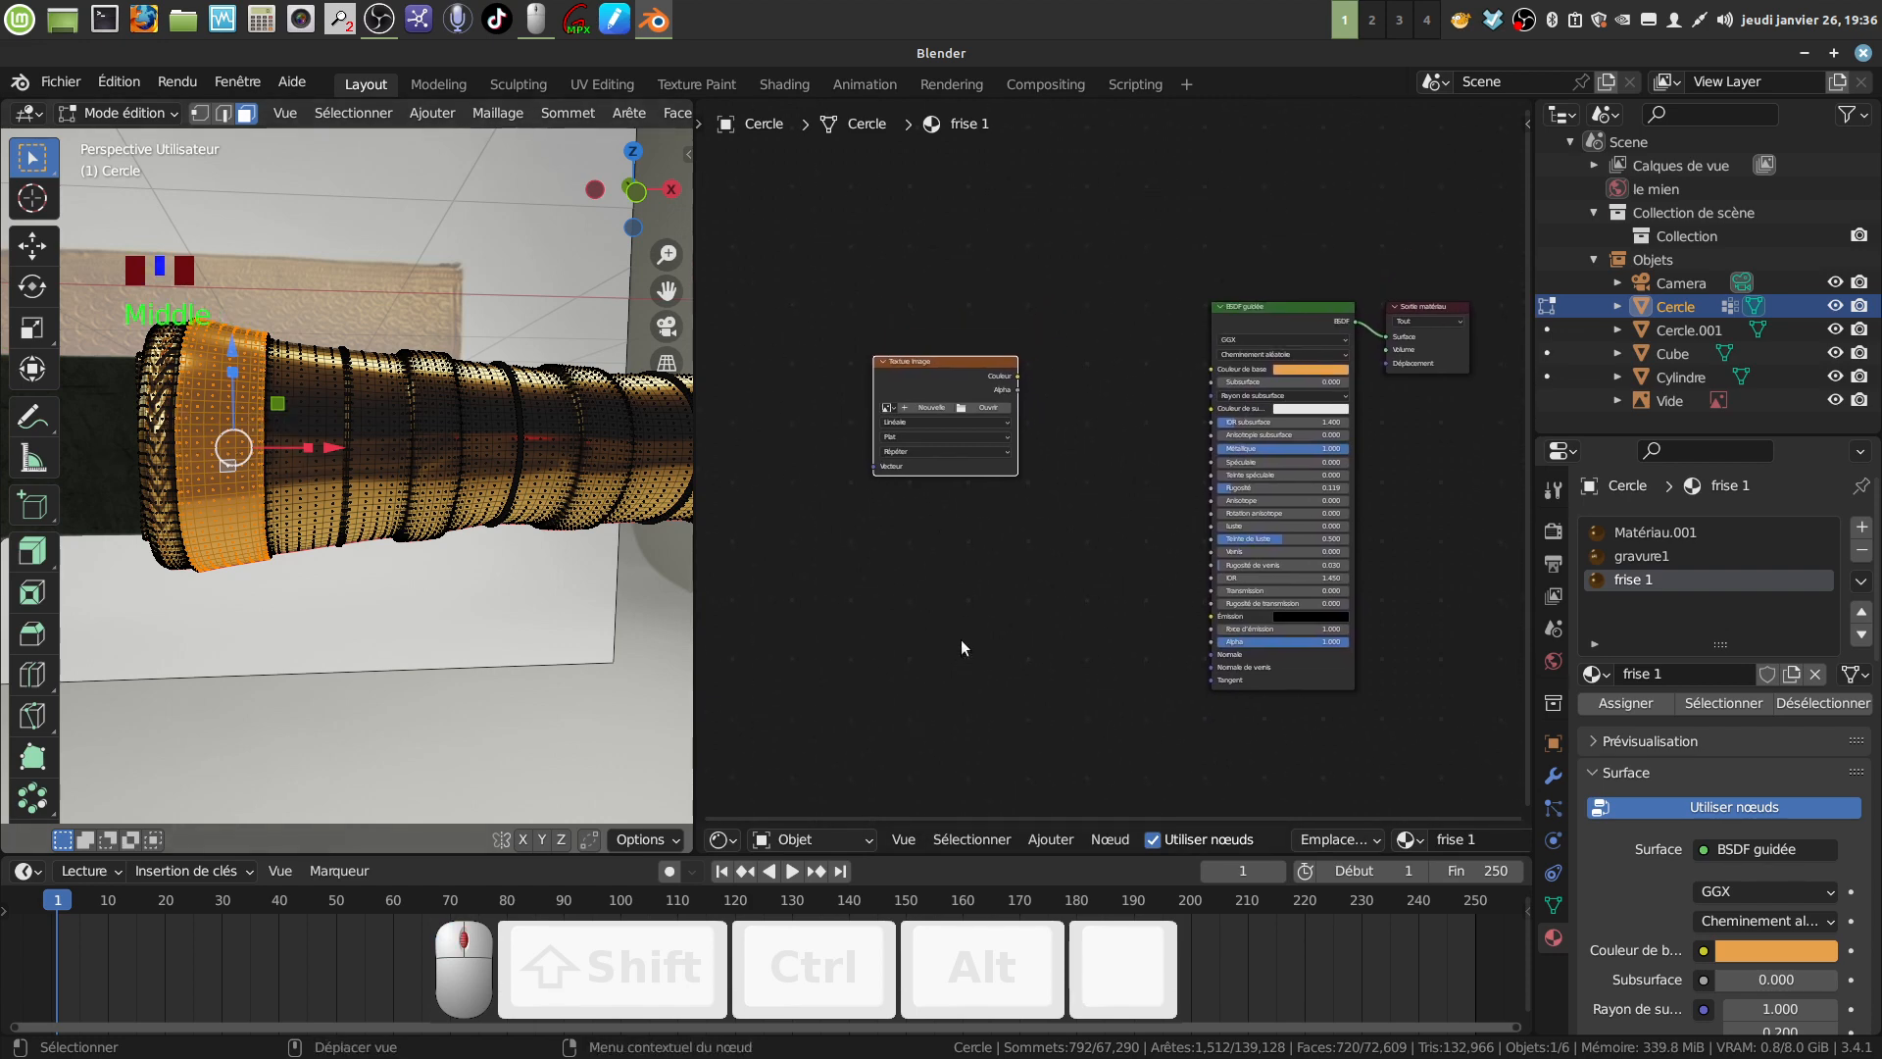
middle_drag(963, 643, 992, 571)
middle_drag(865, 593, 855, 578)
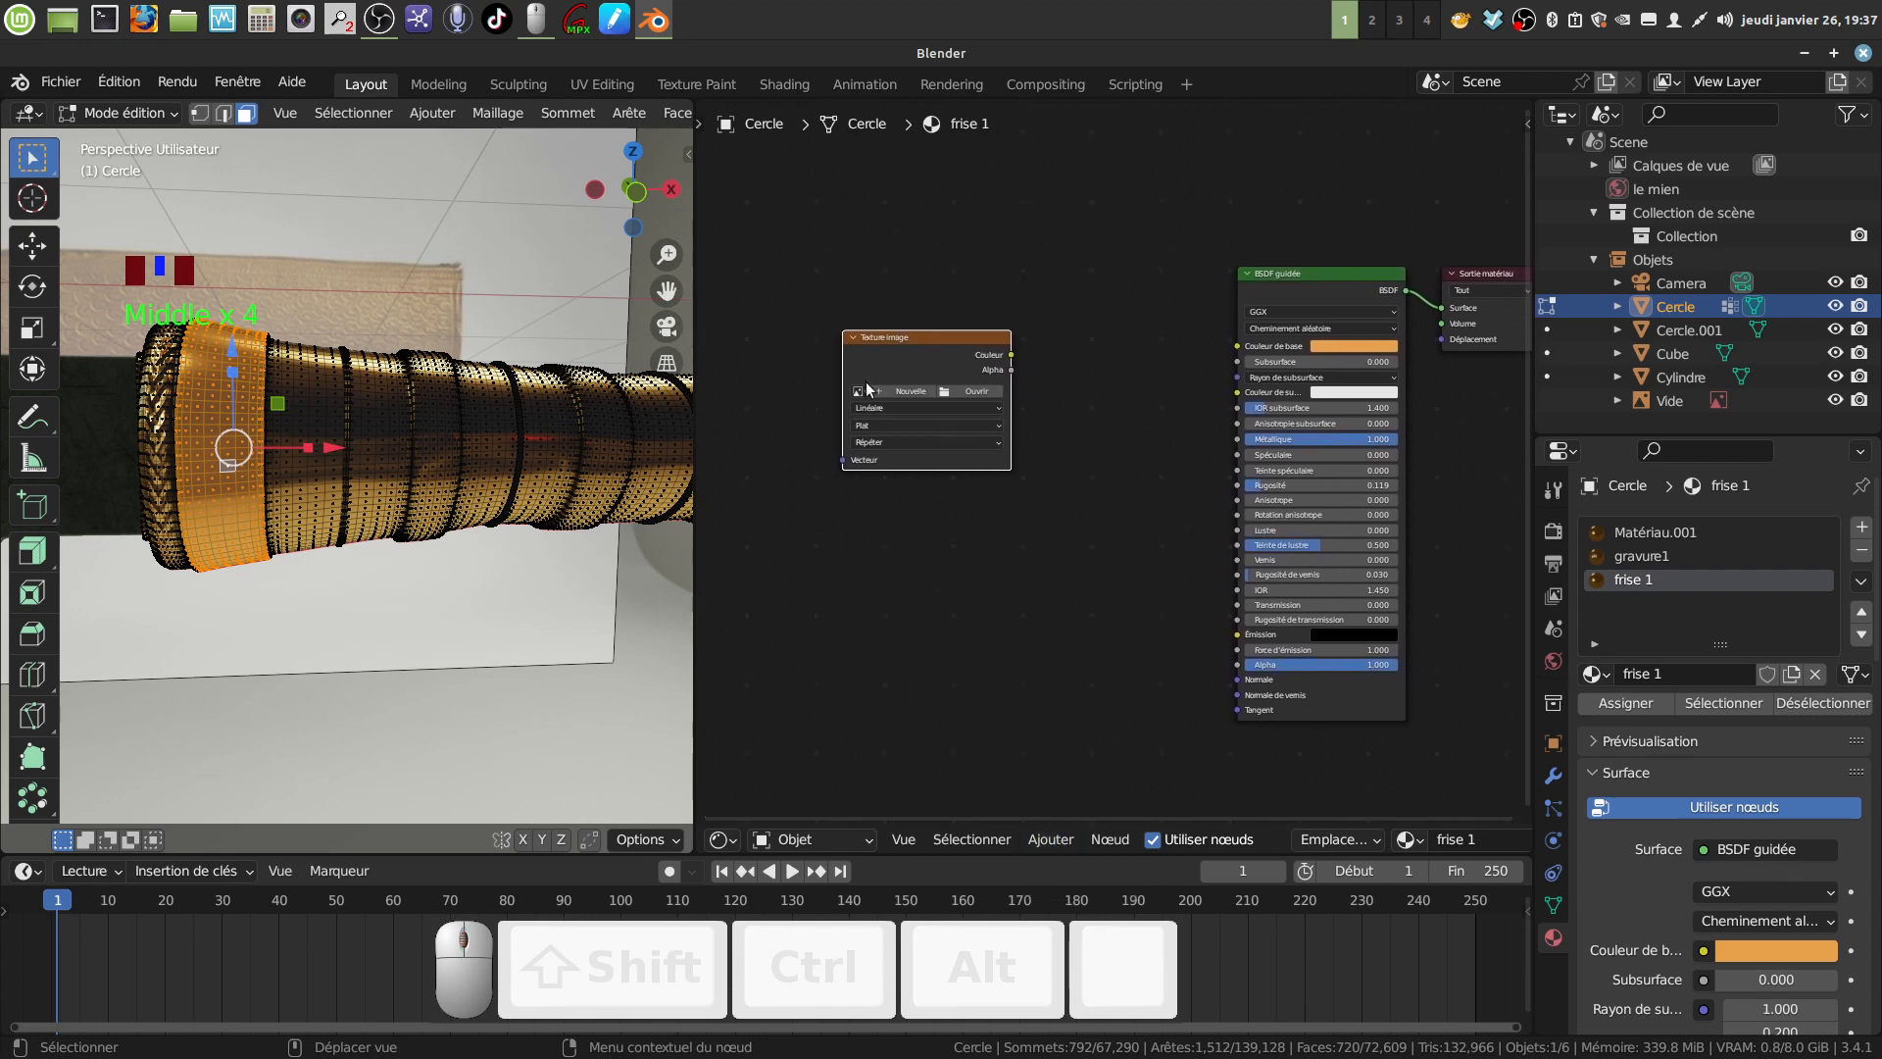
middle_drag(1075, 559, 1069, 571)
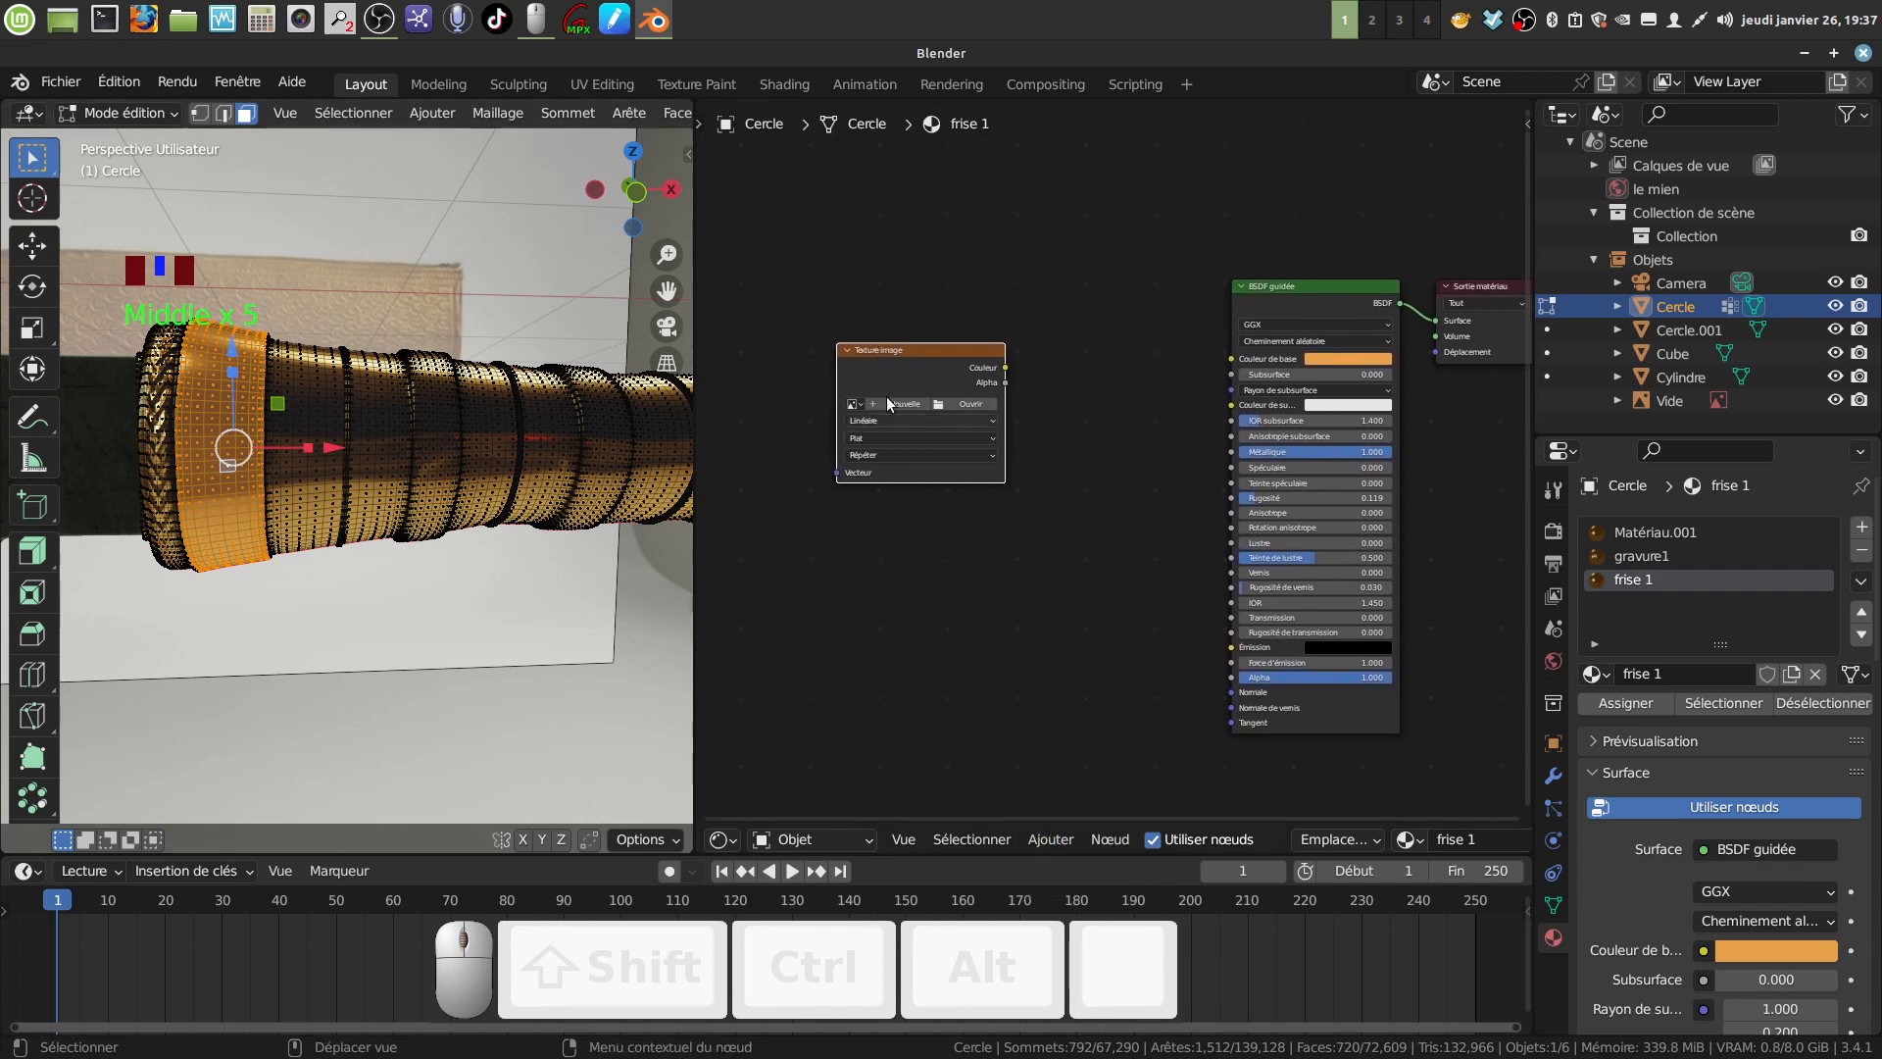
middle_drag(1021, 390, 1018, 401)
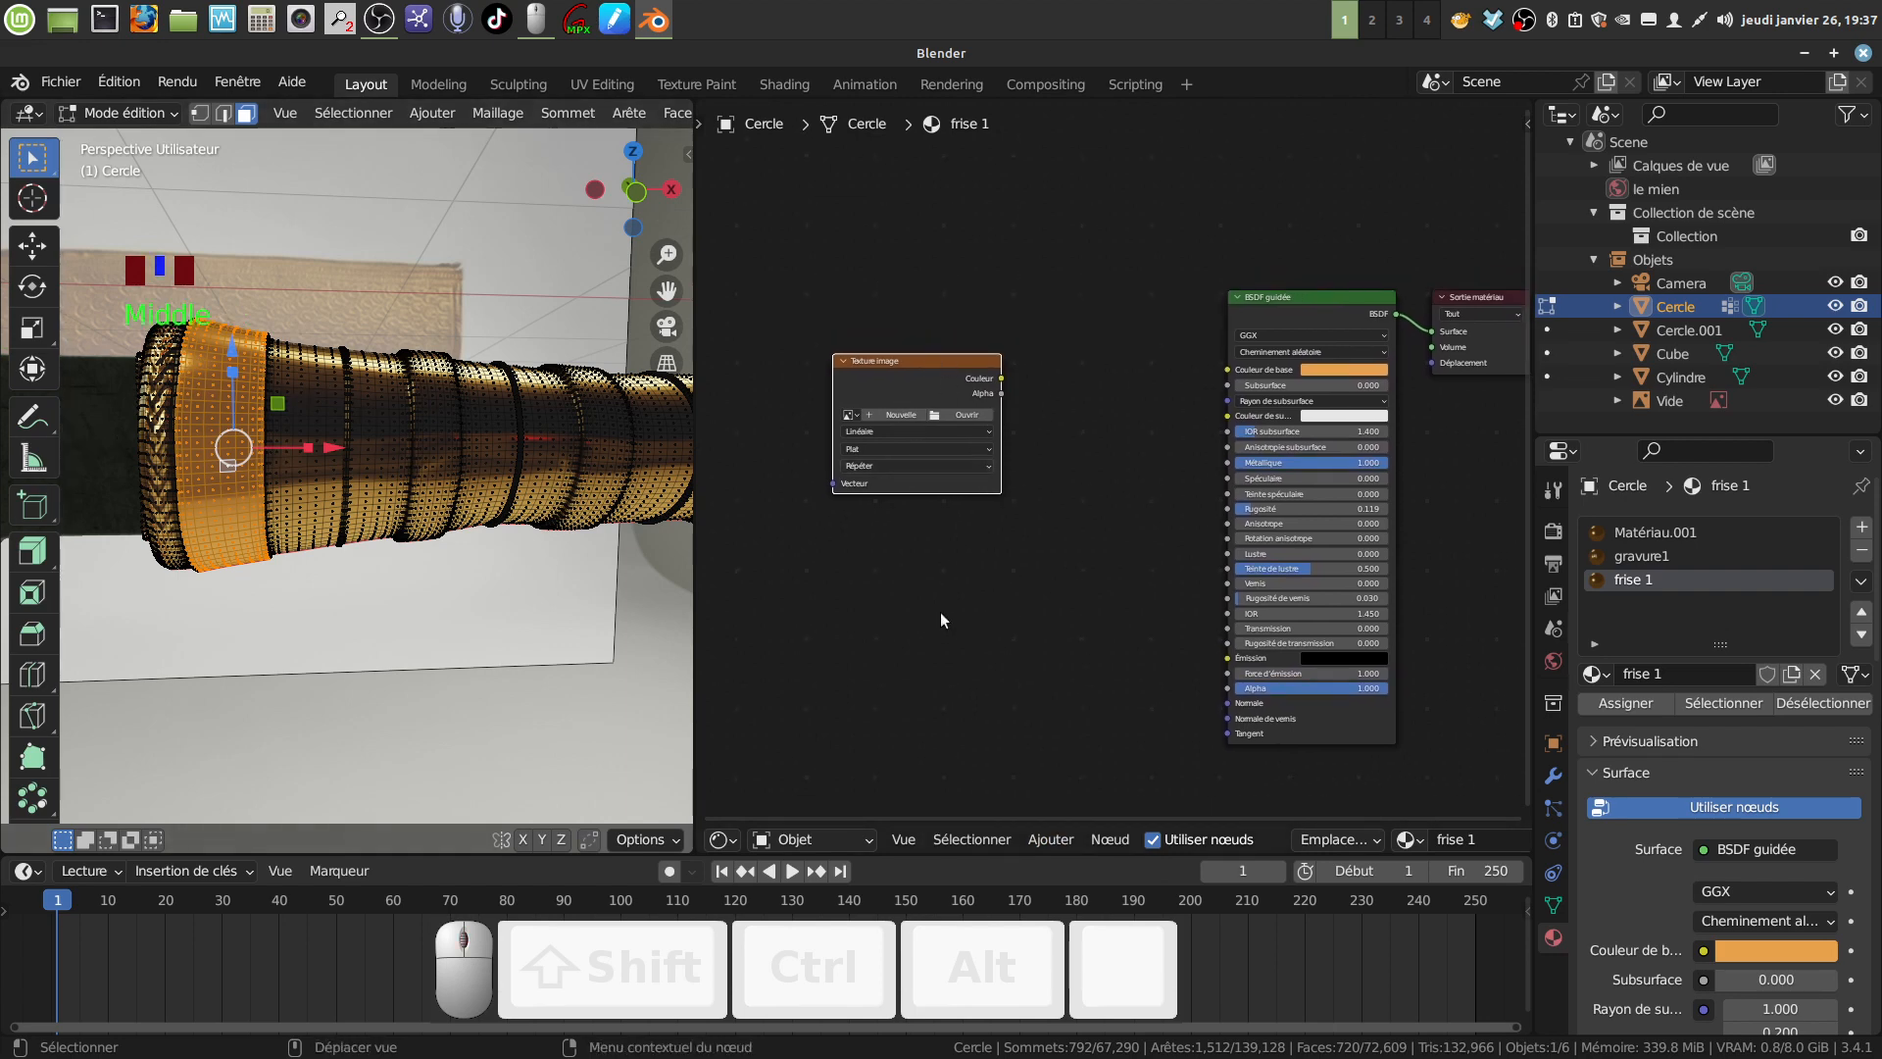
middle_drag(1048, 587, 1039, 579)
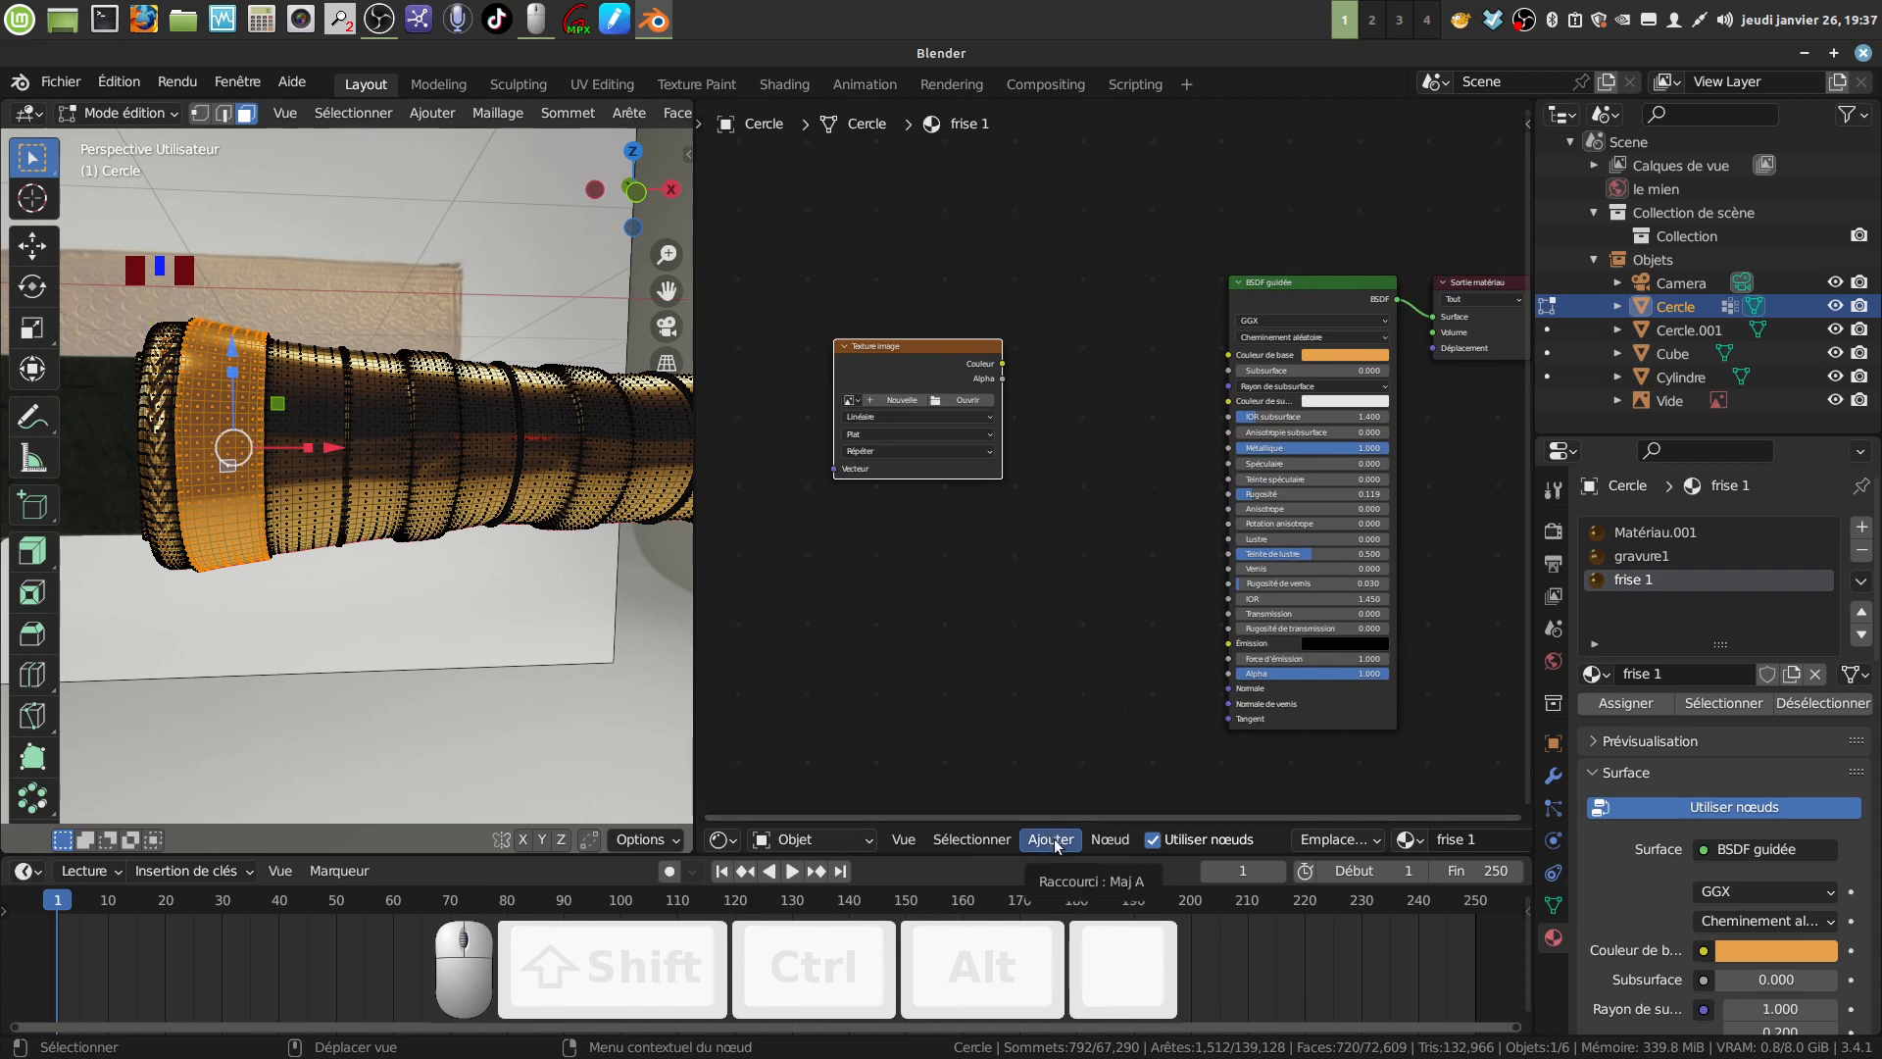
Load frise toutan2.png from the textures dague folder into the frise 1 material's Image Texture node.
scroll(1068, 515, up, 2)
middle_drag(1069, 514, 1189, 581)
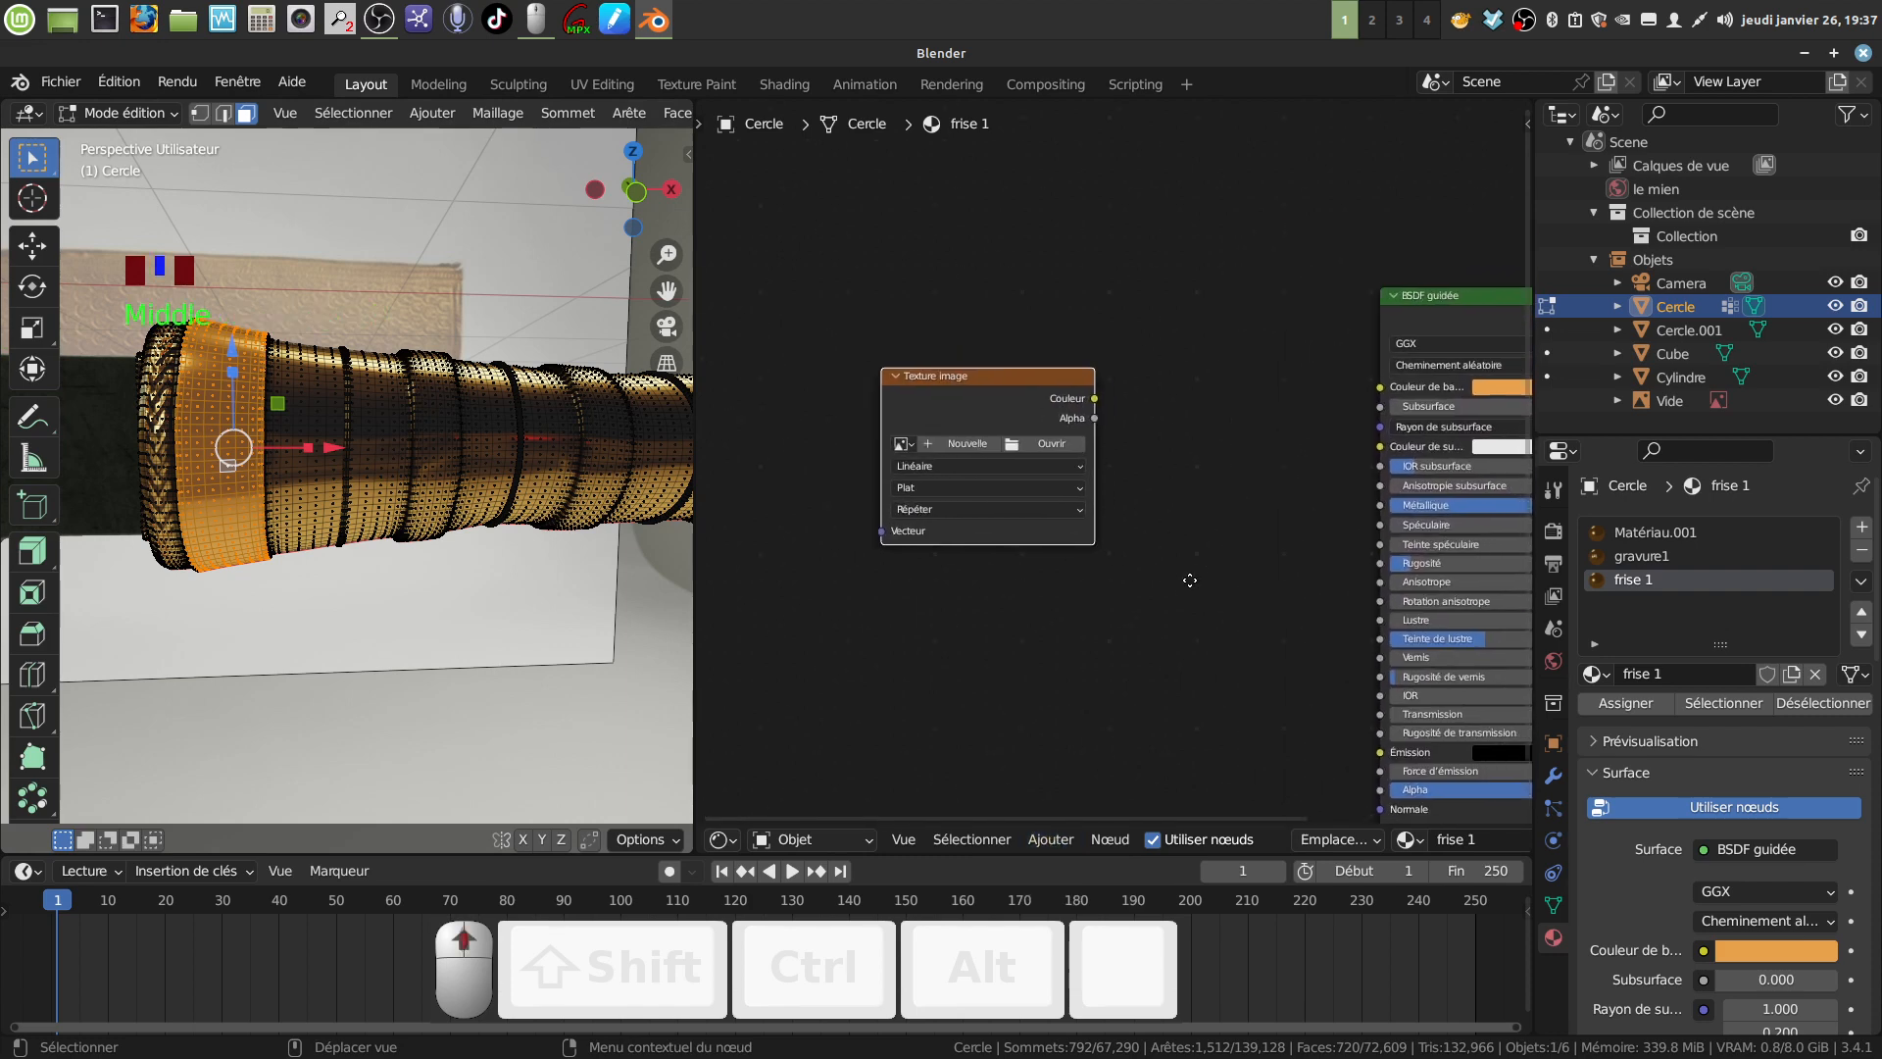
scroll(1131, 621, up, 4)
click(974, 446)
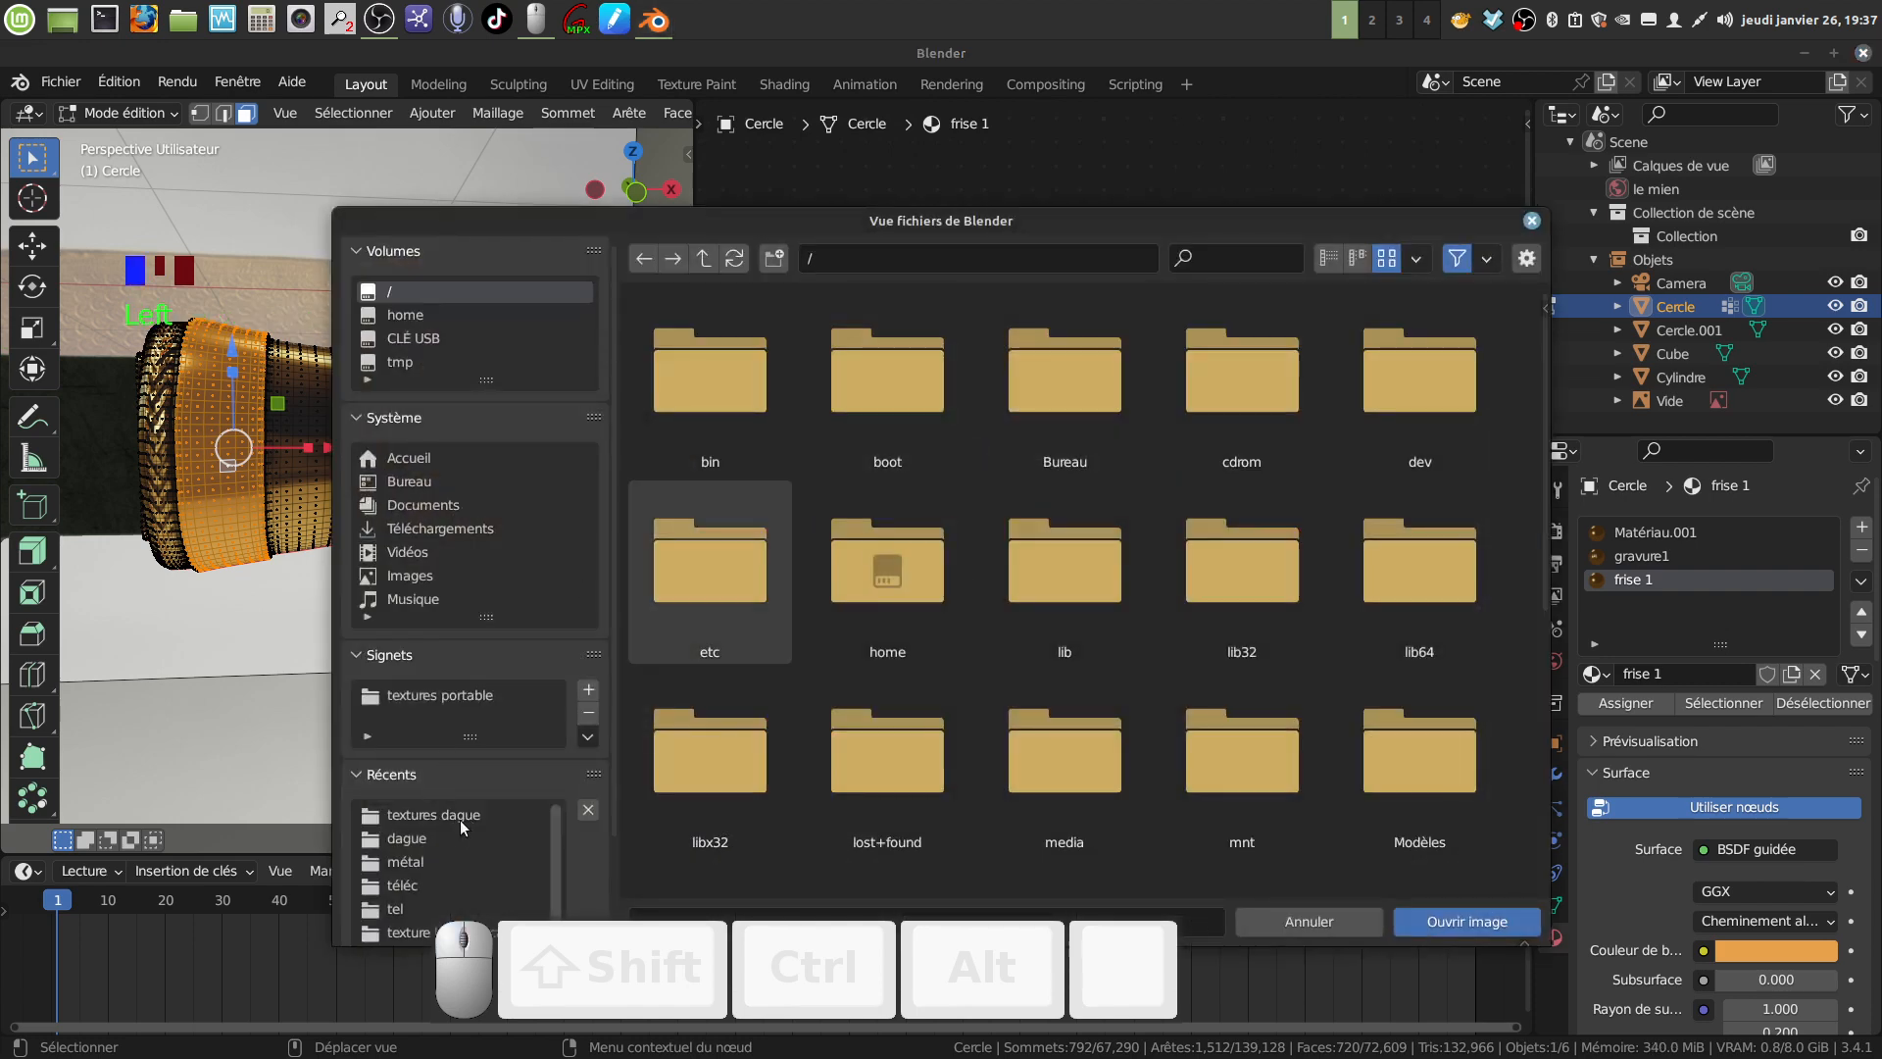
click(455, 812)
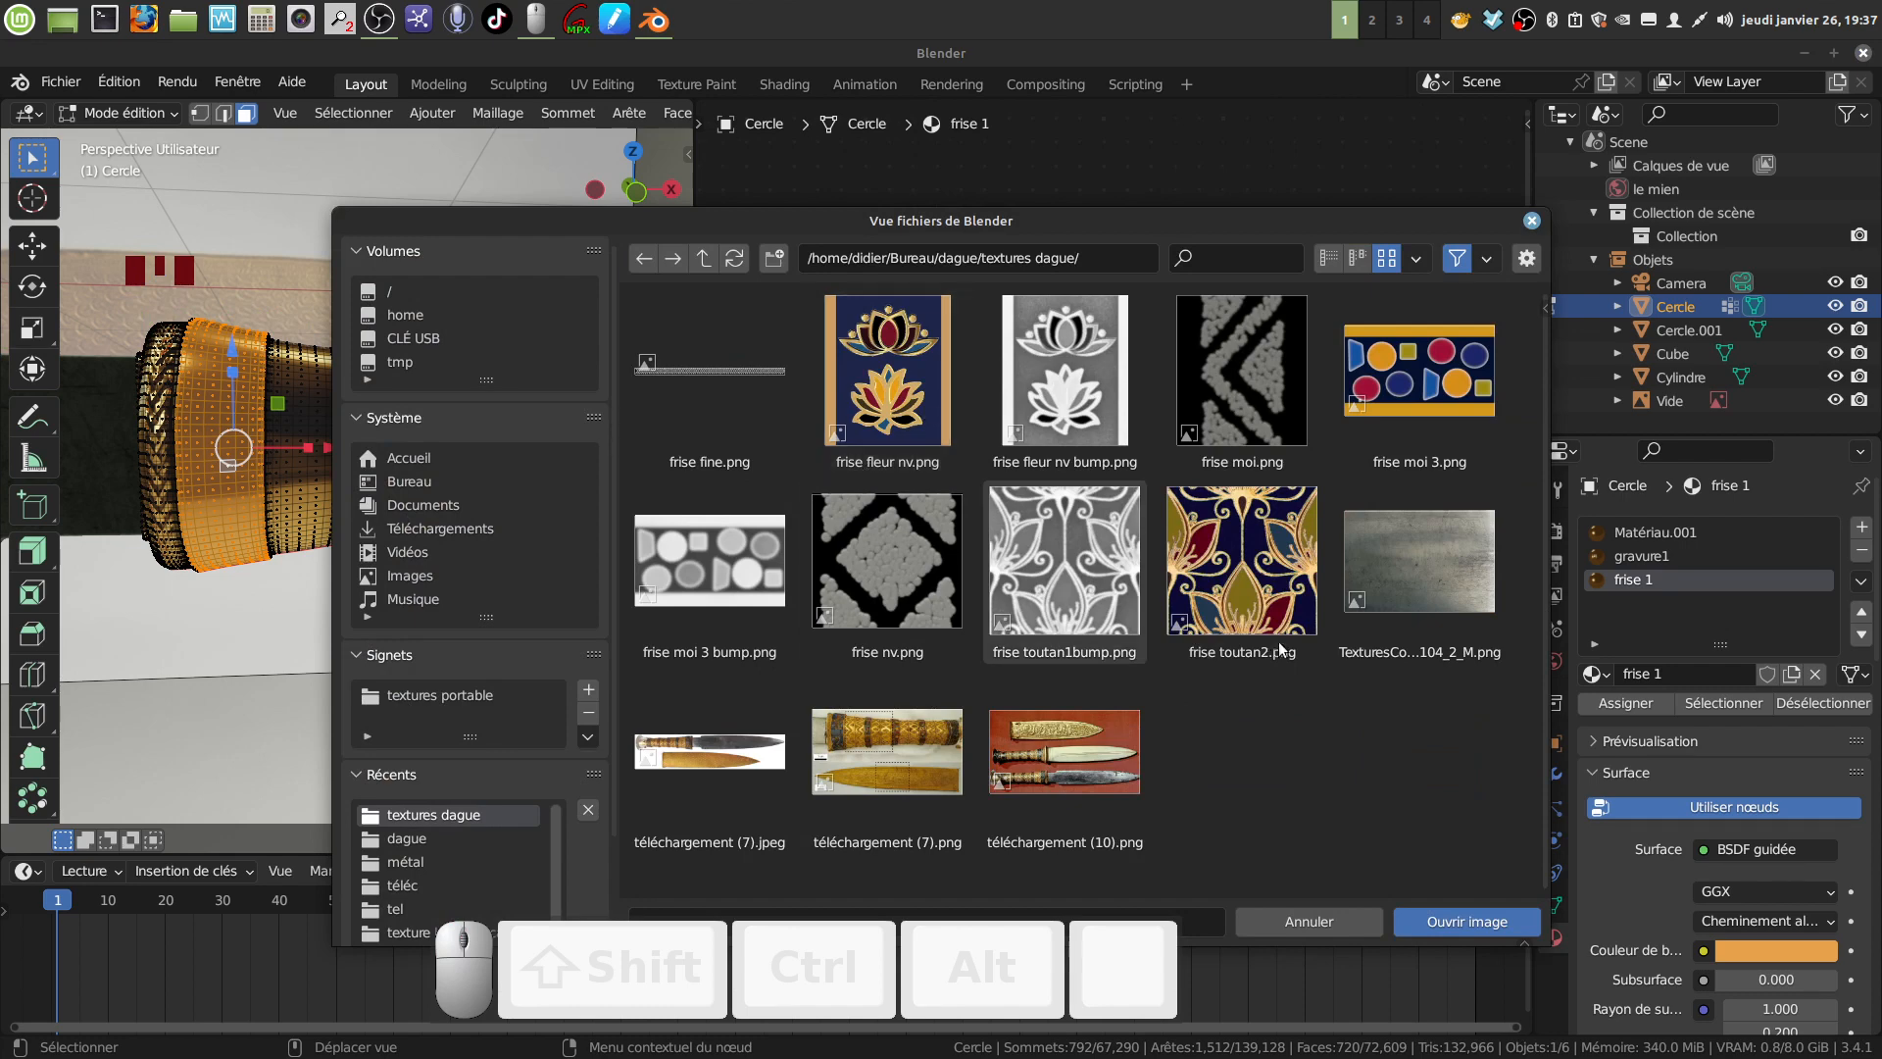
click(1264, 600)
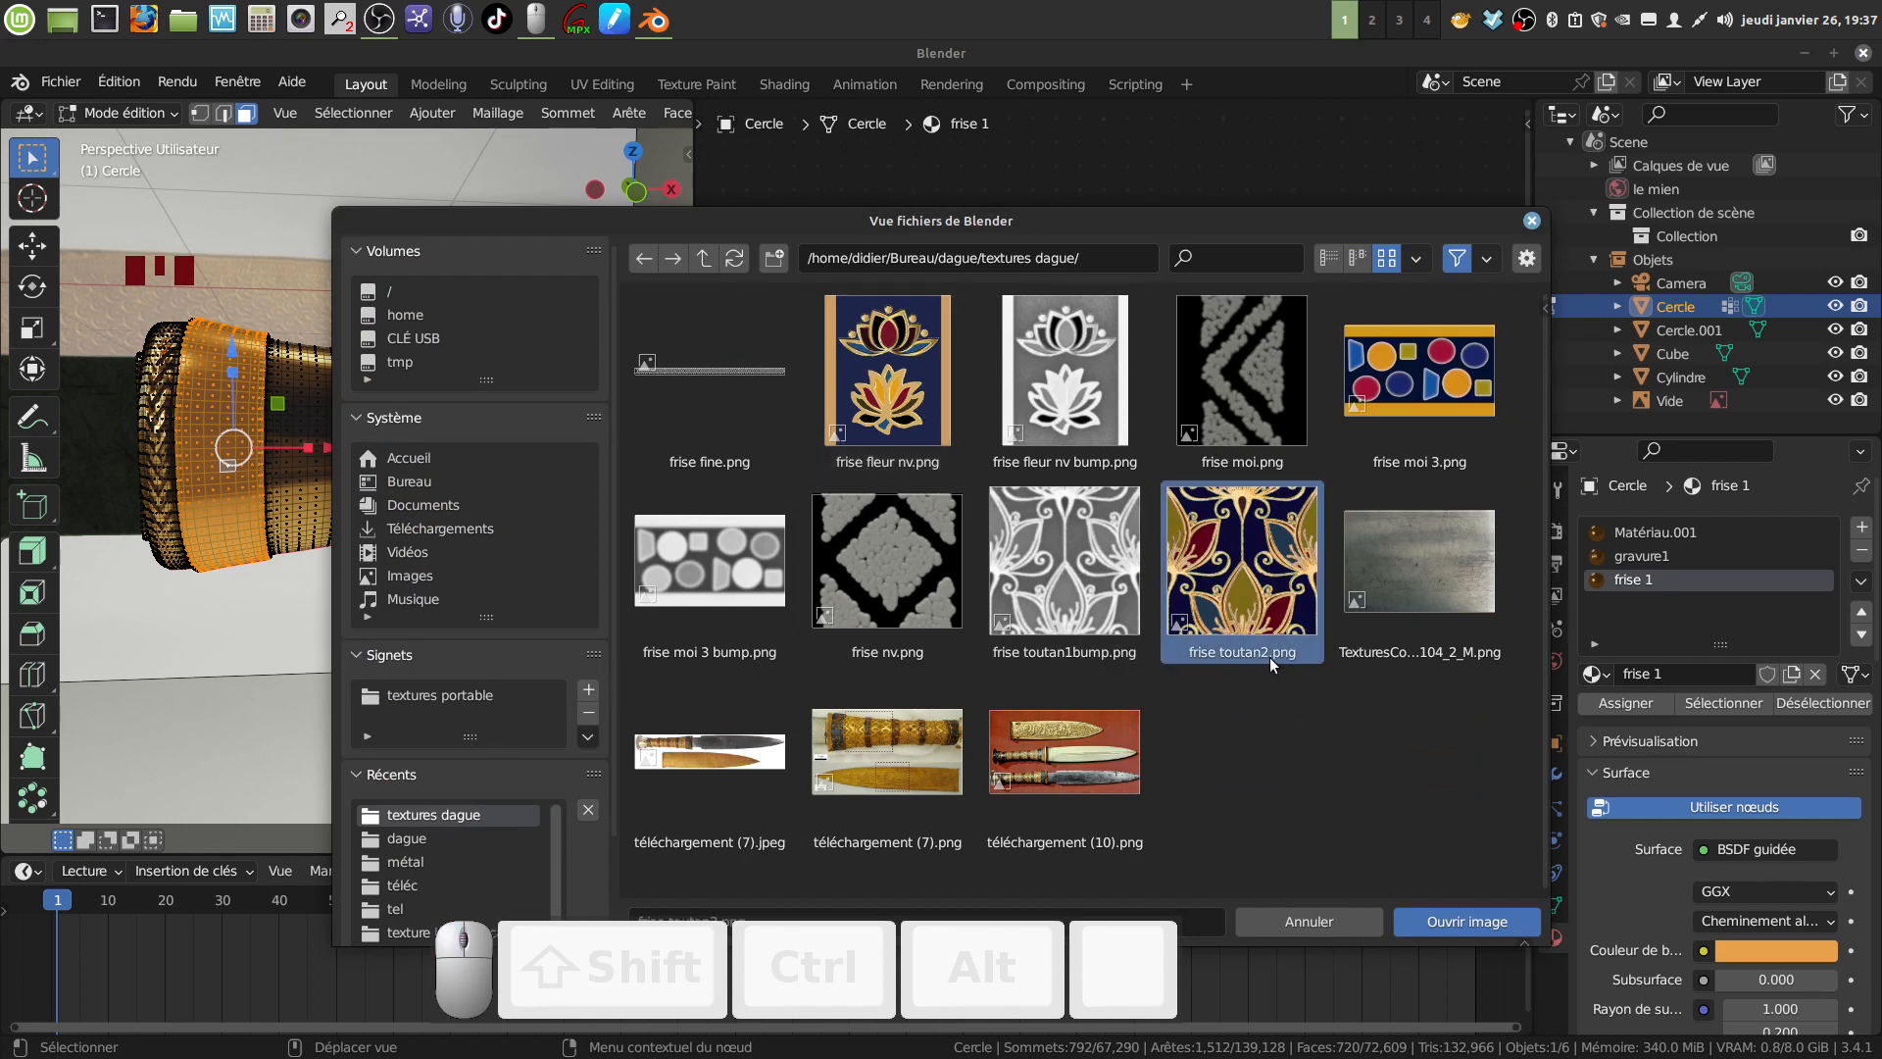
click(1462, 920)
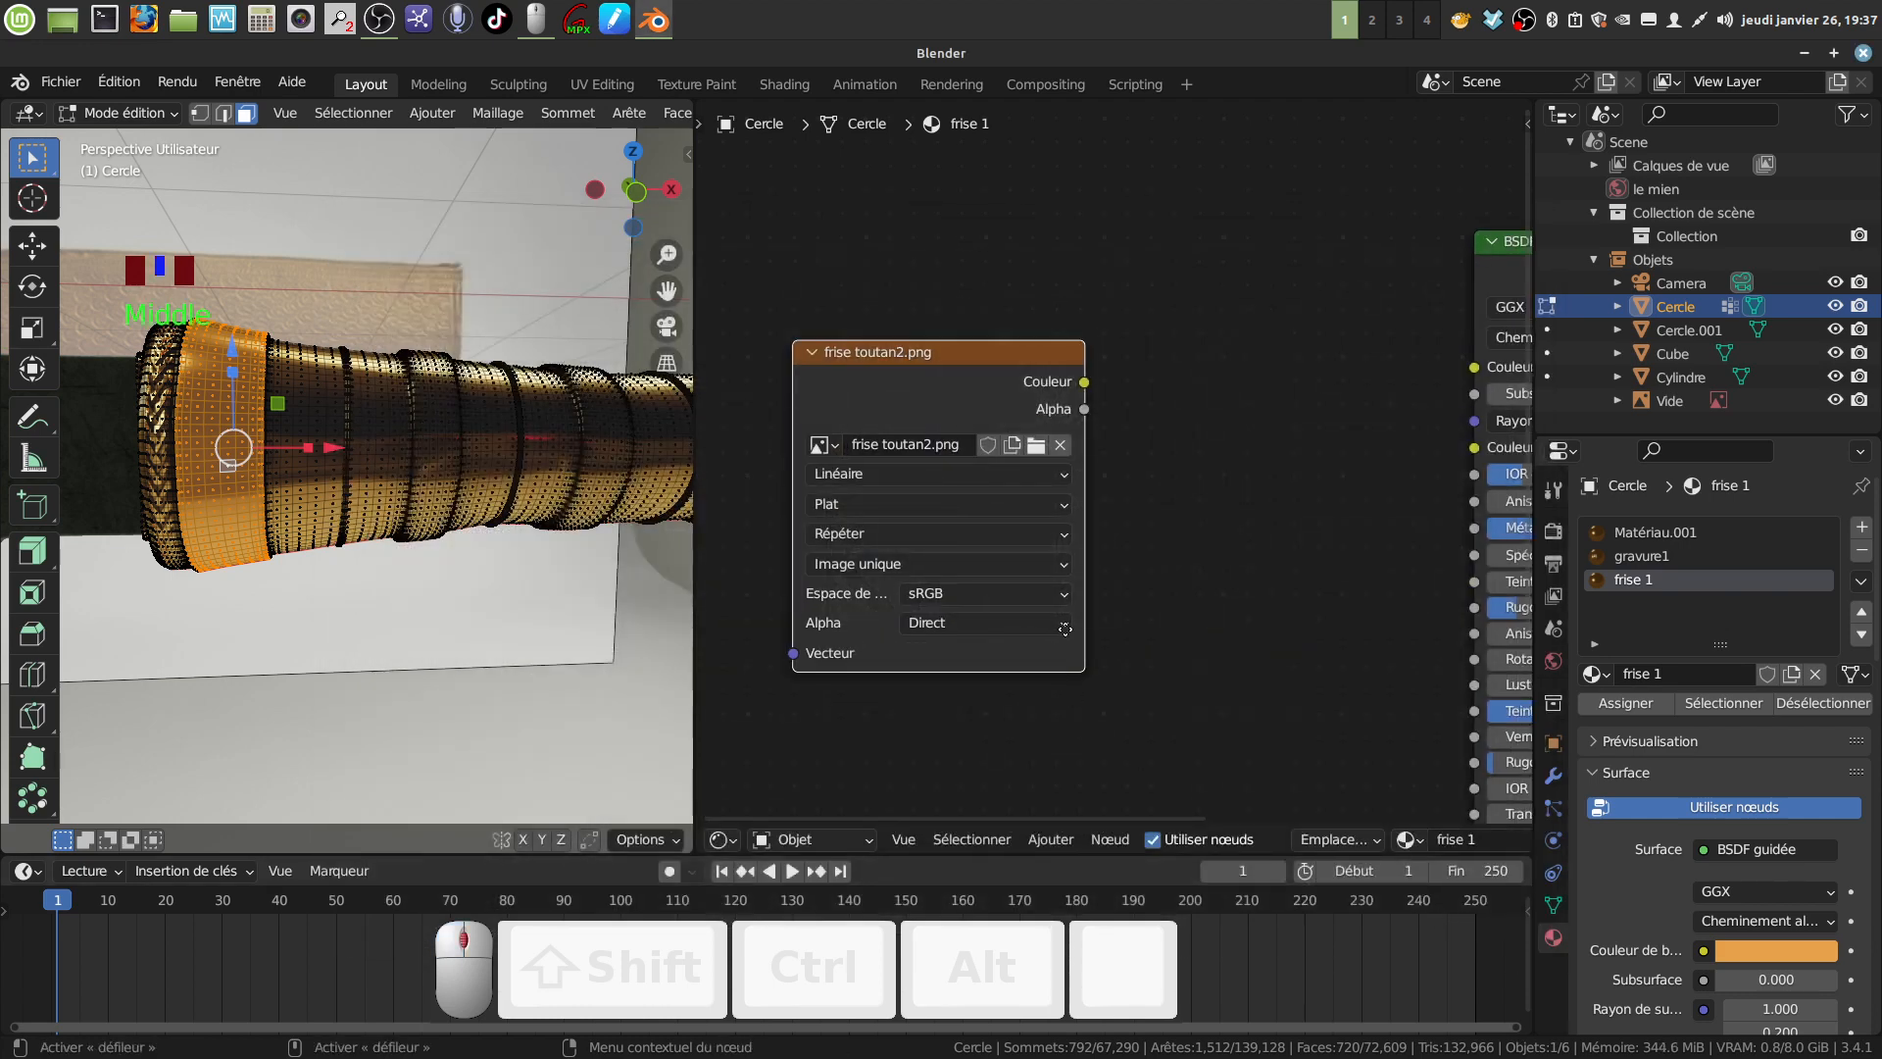
Connect the frise toutan2.png node's colour output to the Principled BSDF's base colour.
middle_drag(1056, 646, 974, 670)
scroll(1084, 474, down, 4)
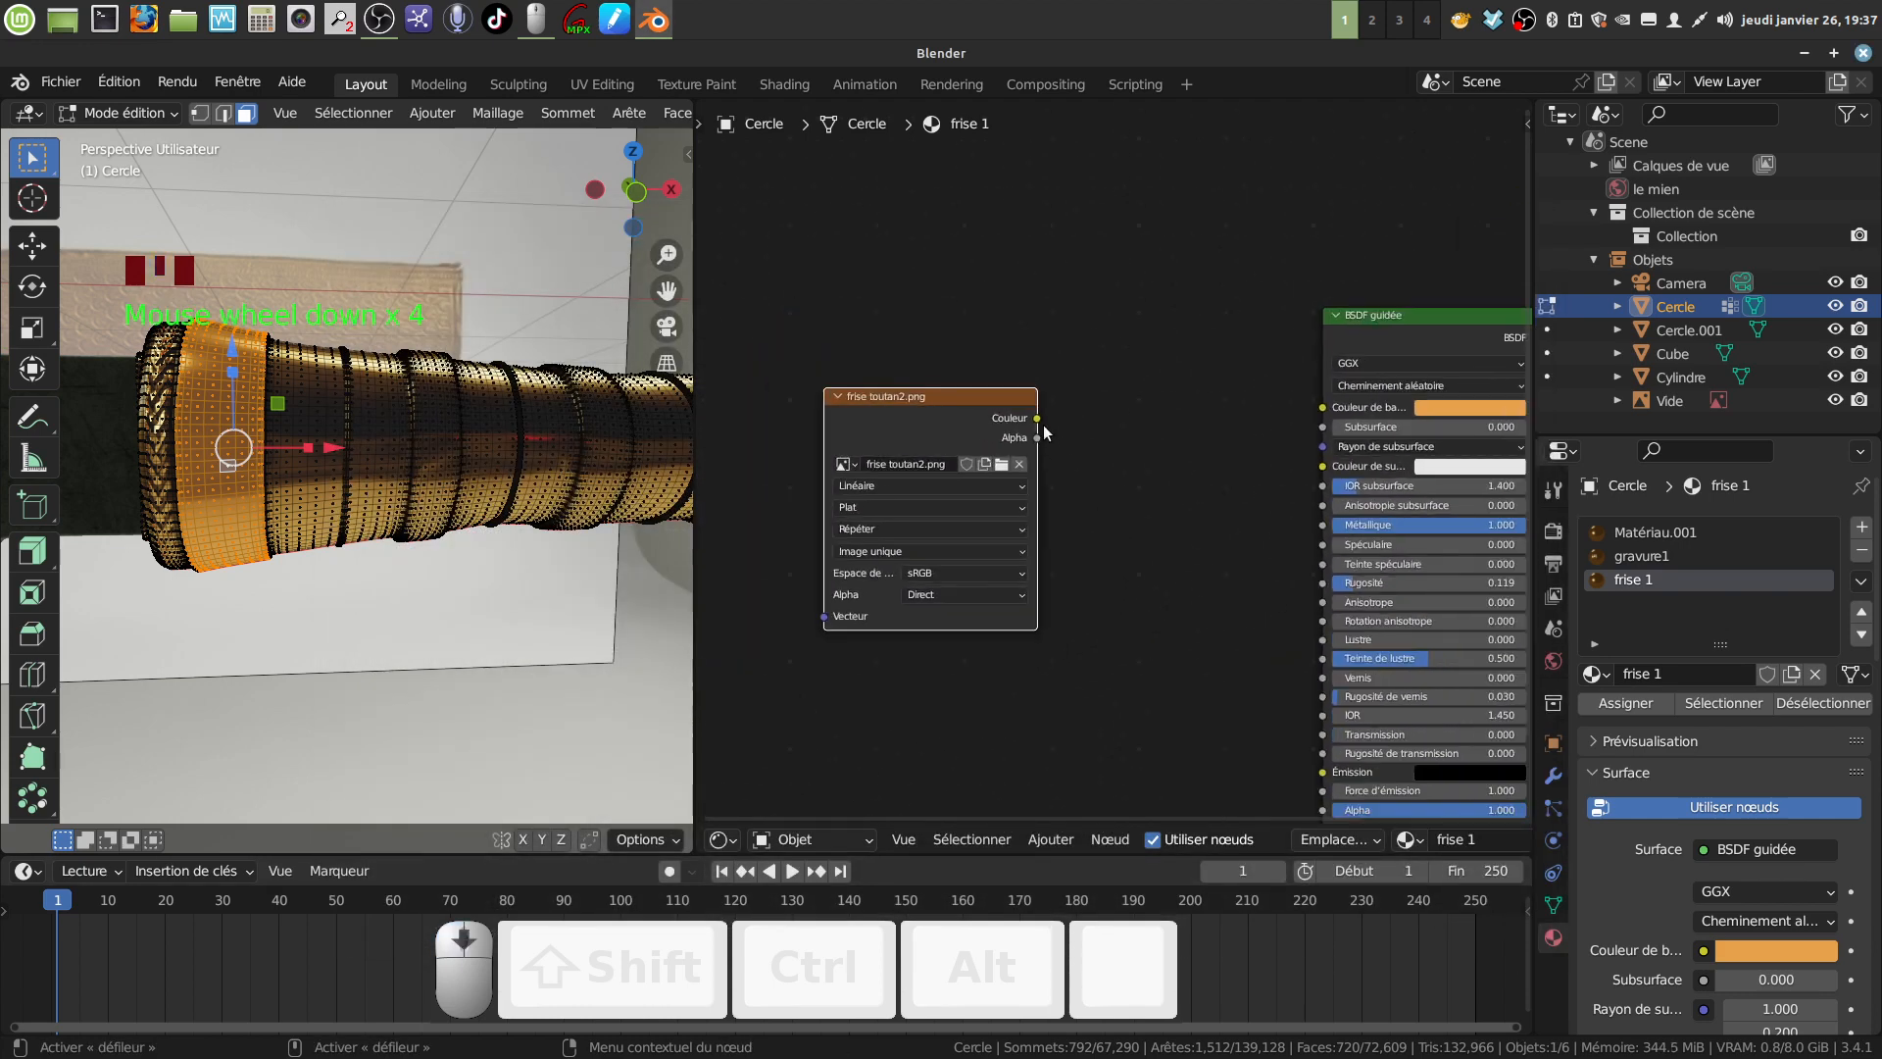
drag(1037, 417, 1322, 407)
scroll(1131, 608, down, 2)
middle_drag(1090, 655, 1065, 526)
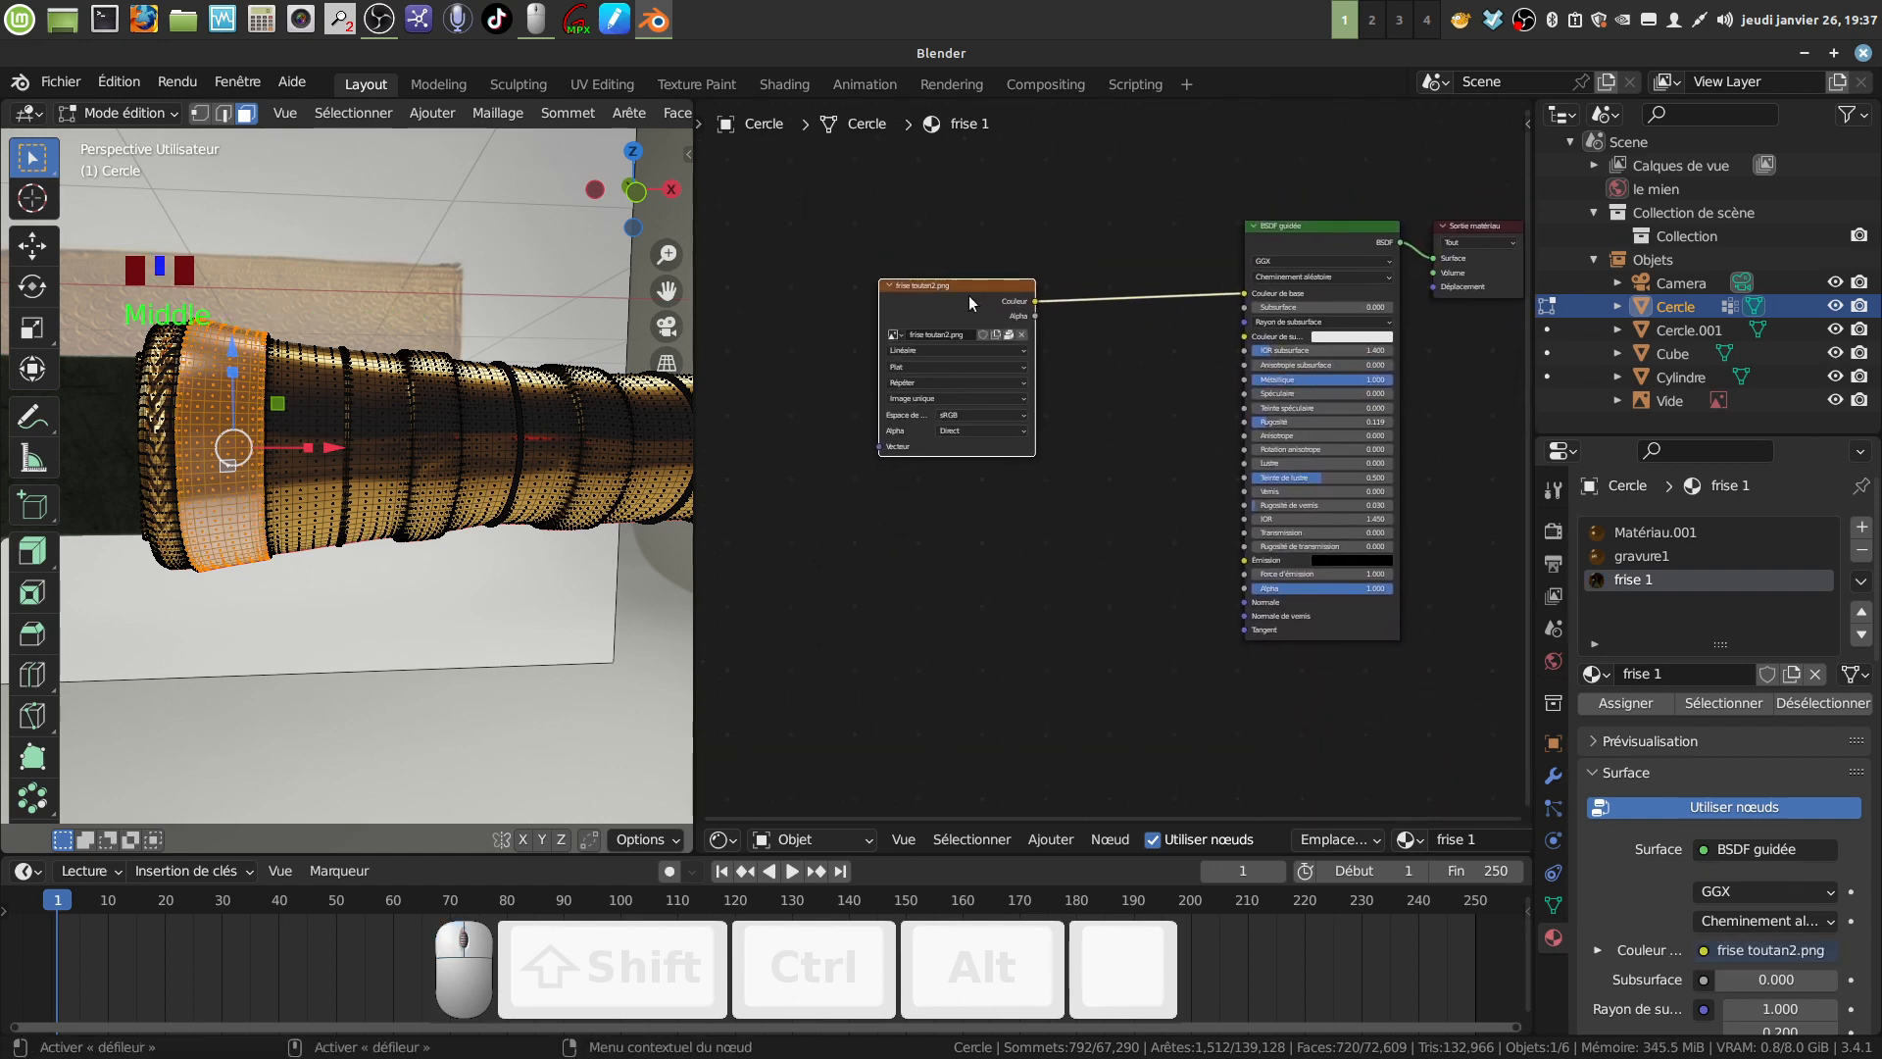
Add a second Image Texture node and place it below the frise toutan2.png node.
click(1046, 839)
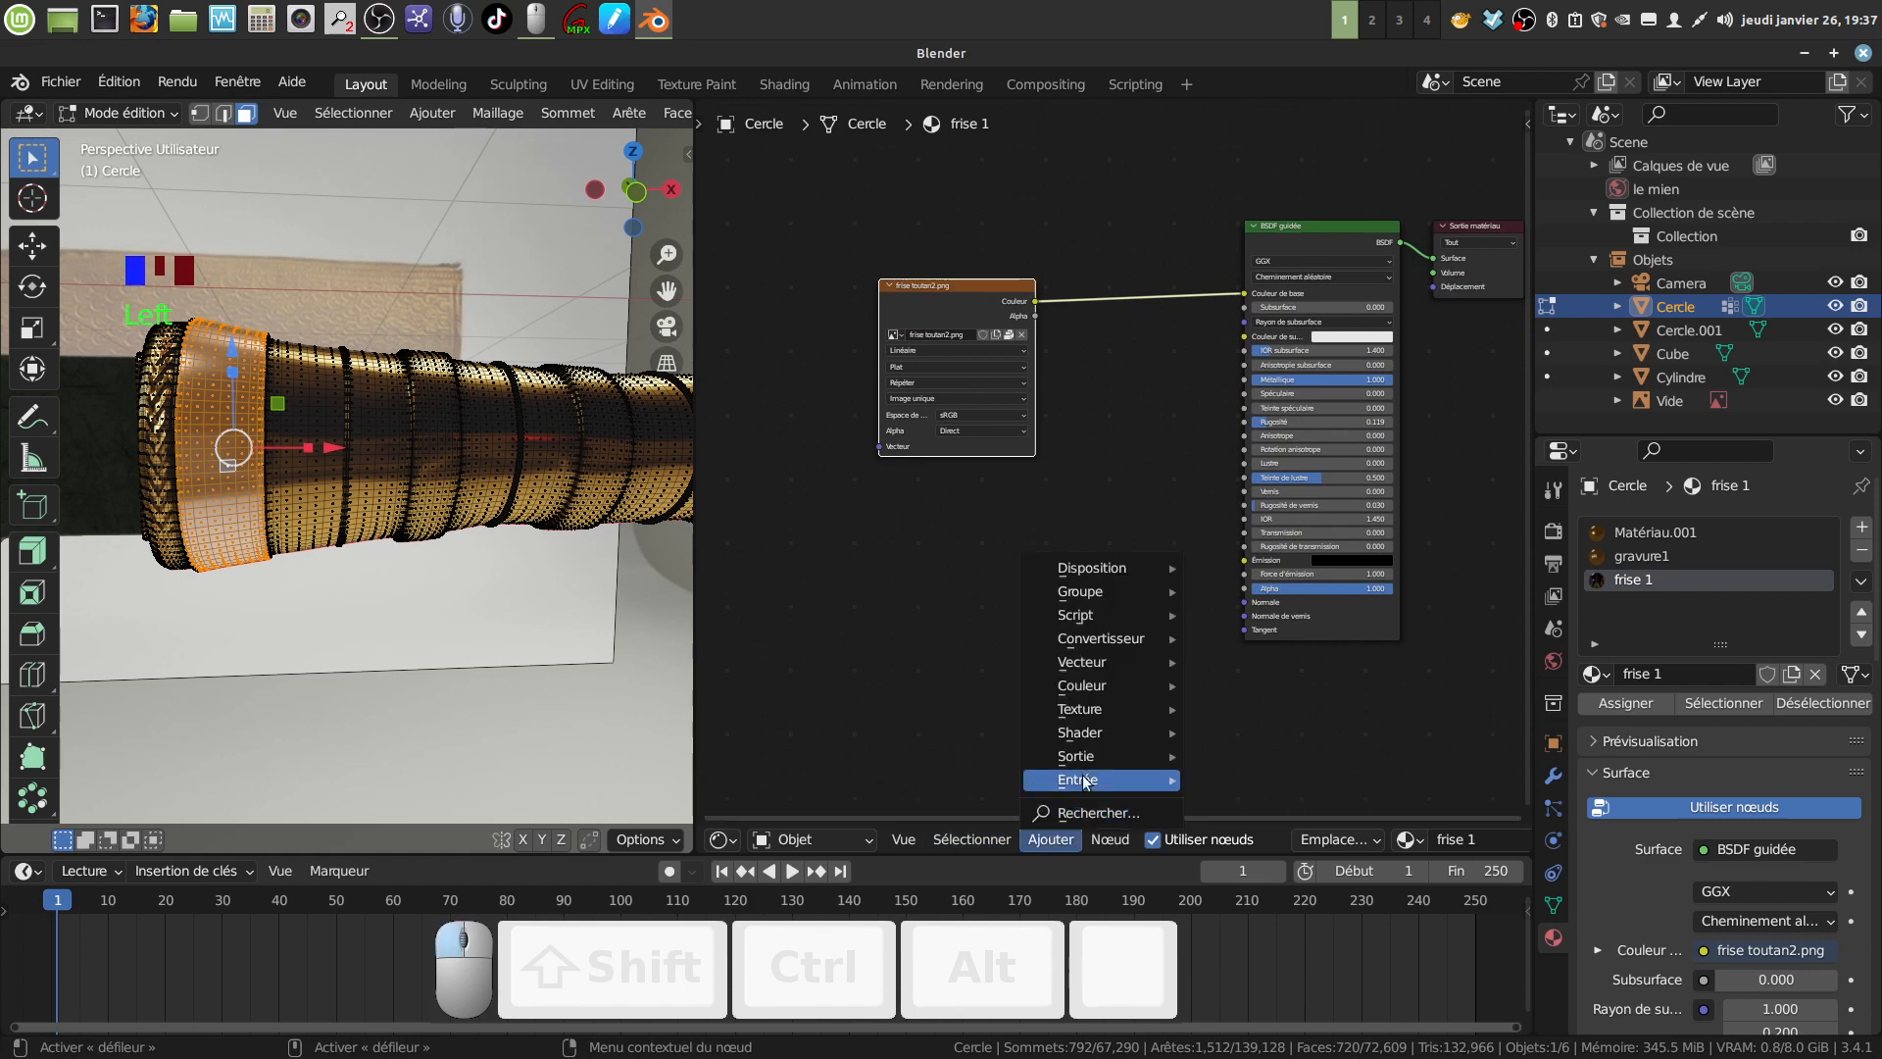
mouse_move(1079, 710)
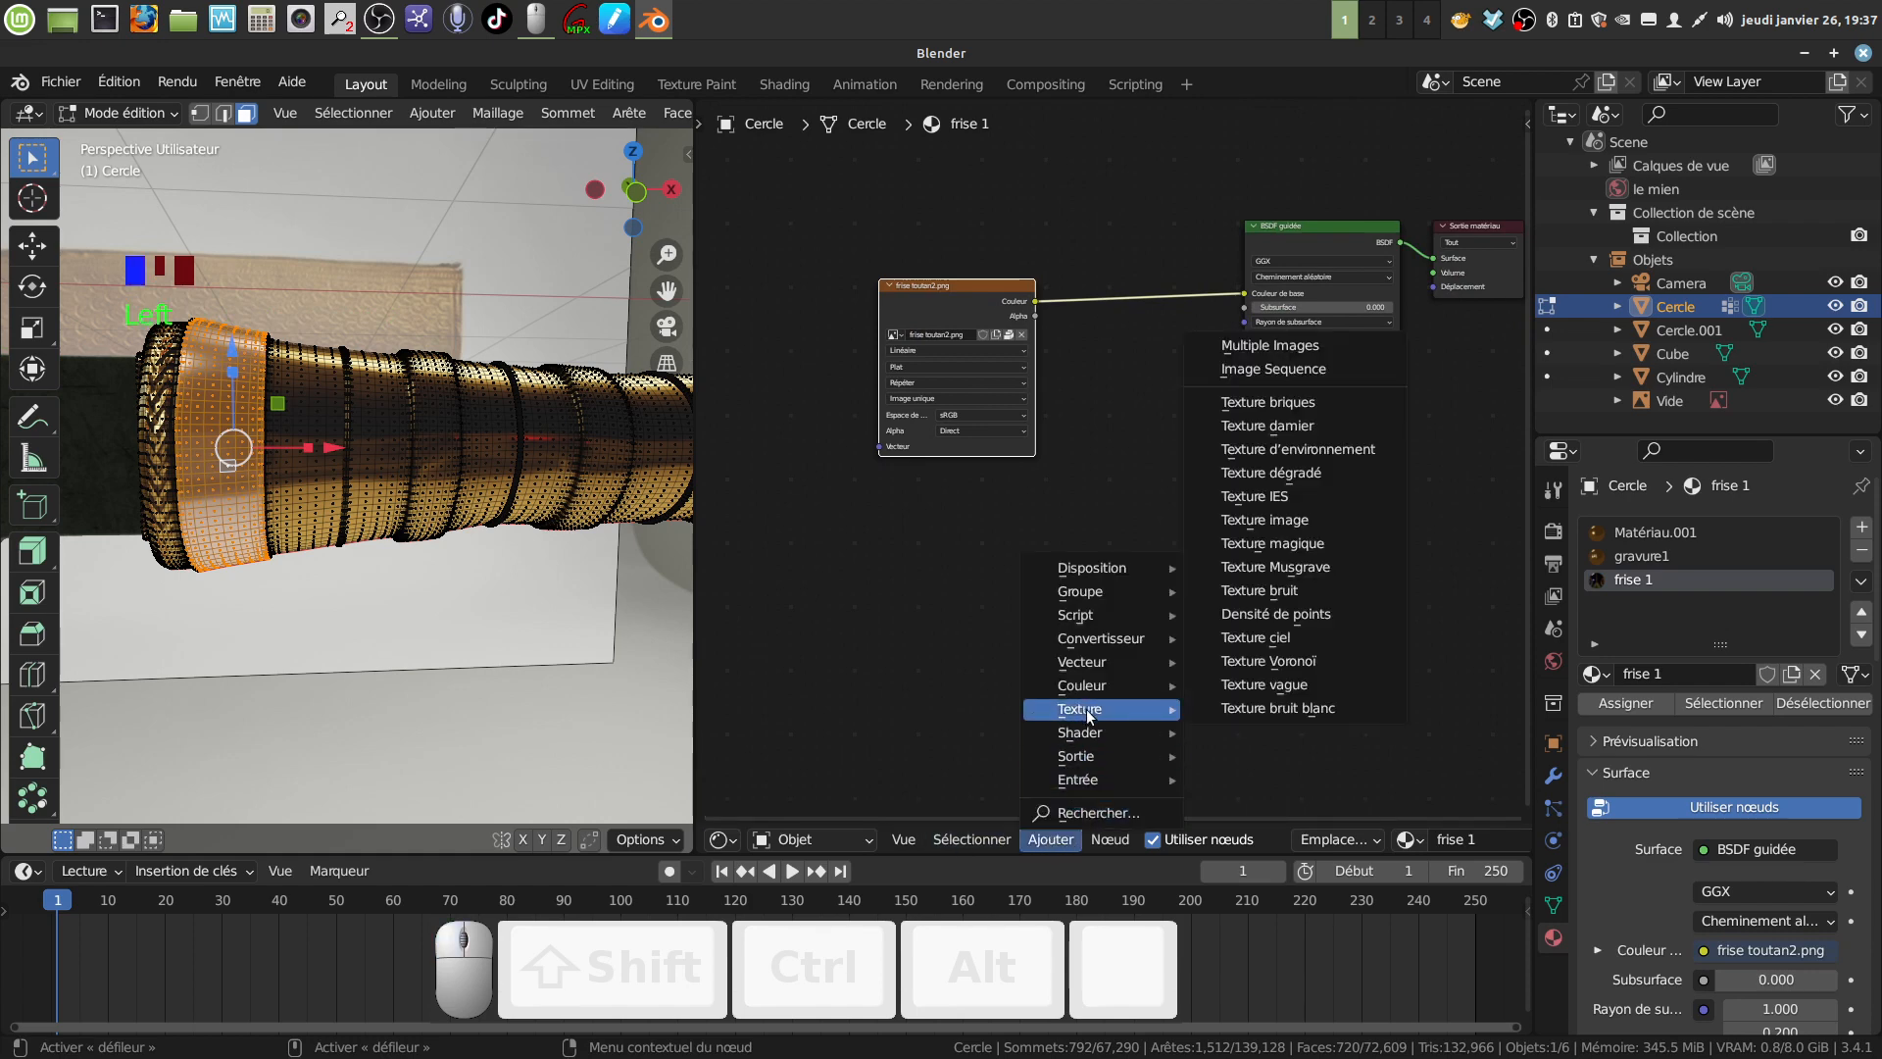
click(1311, 529)
click(882, 569)
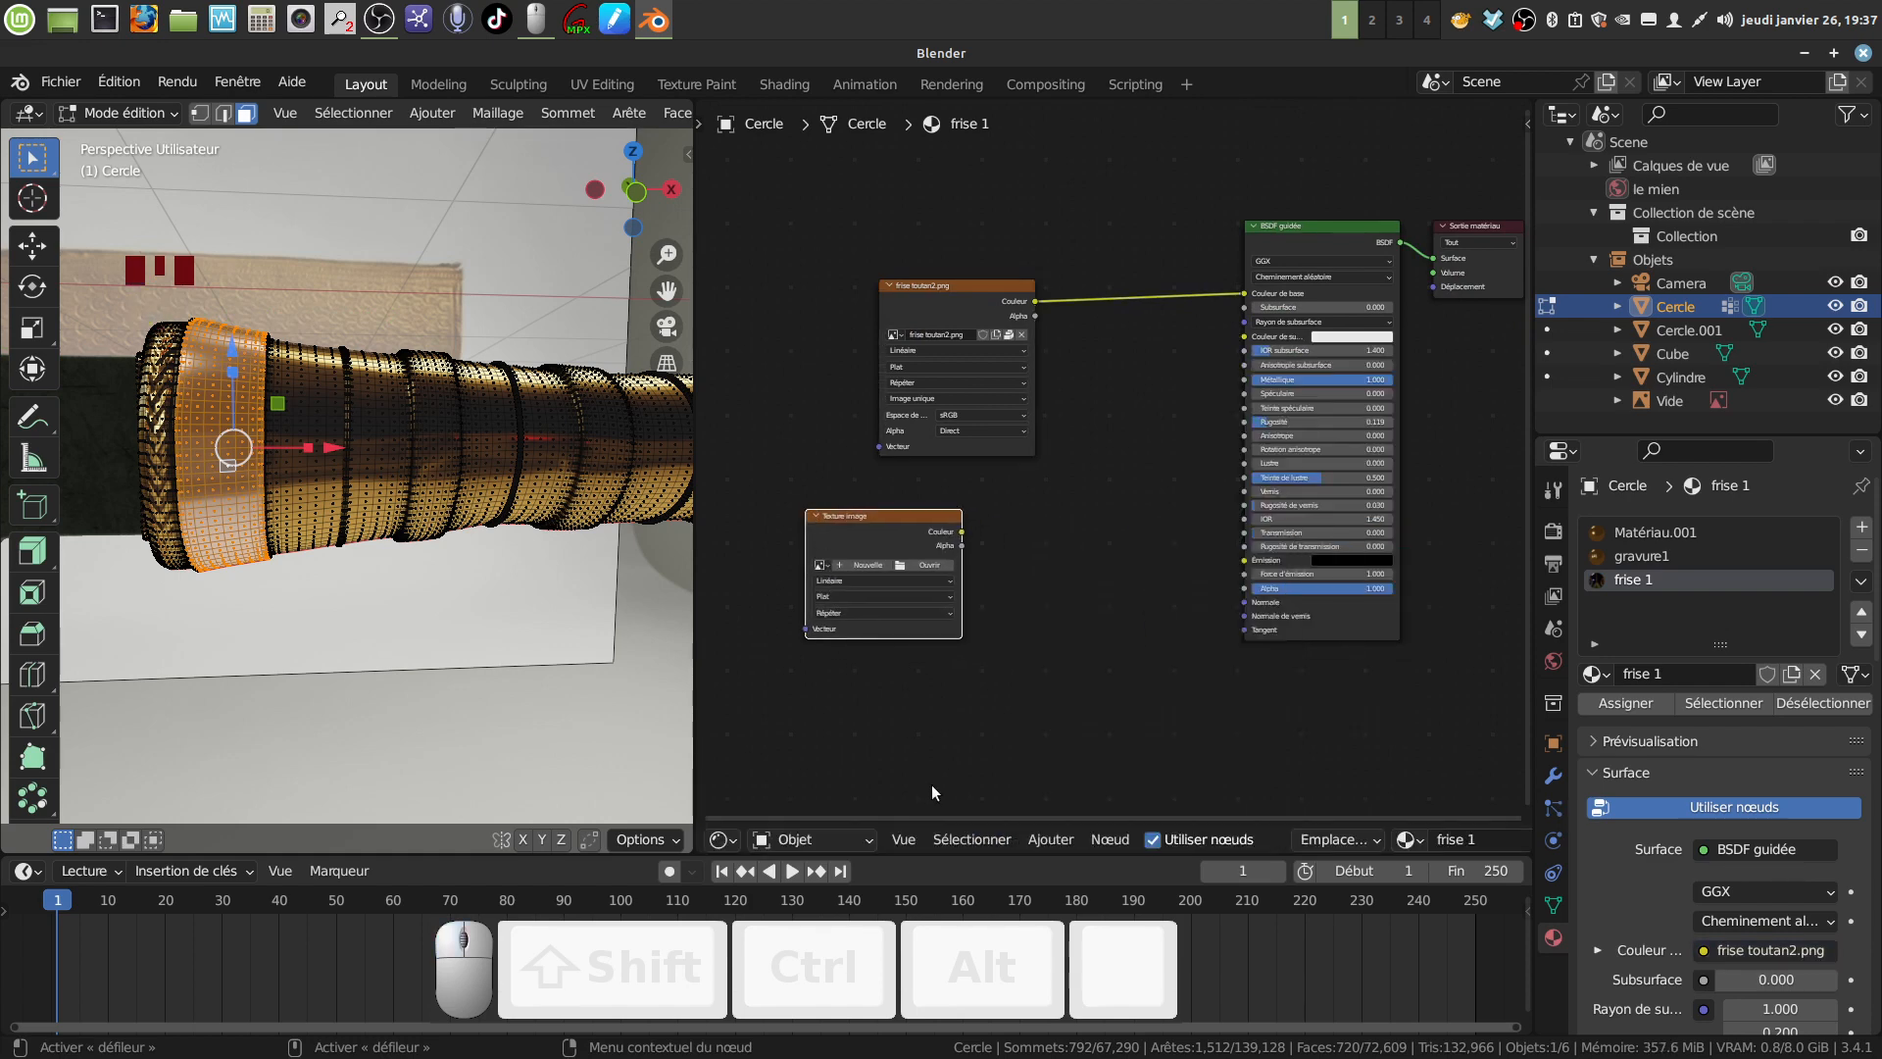
Add a Bump (Relief) node between the empty Image Texture node and the Principled BSDF.
click(1045, 839)
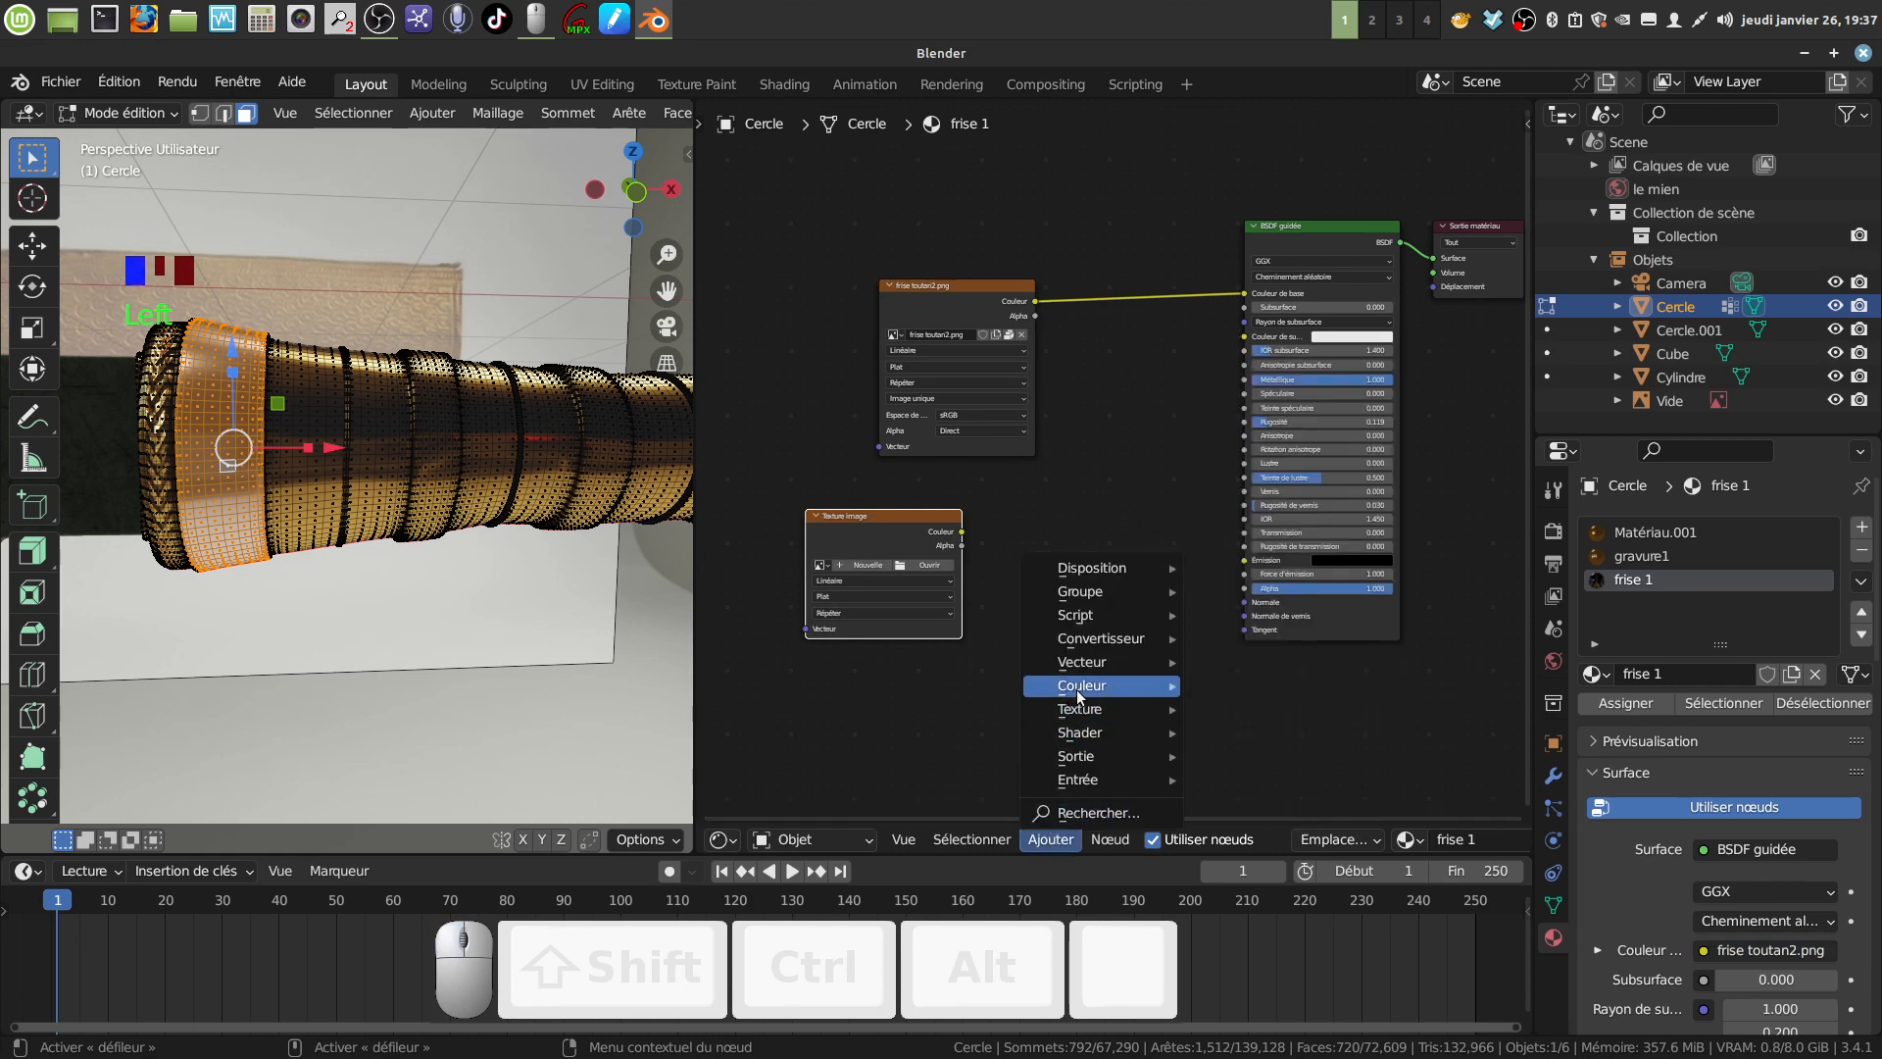
mouse_move(1079, 667)
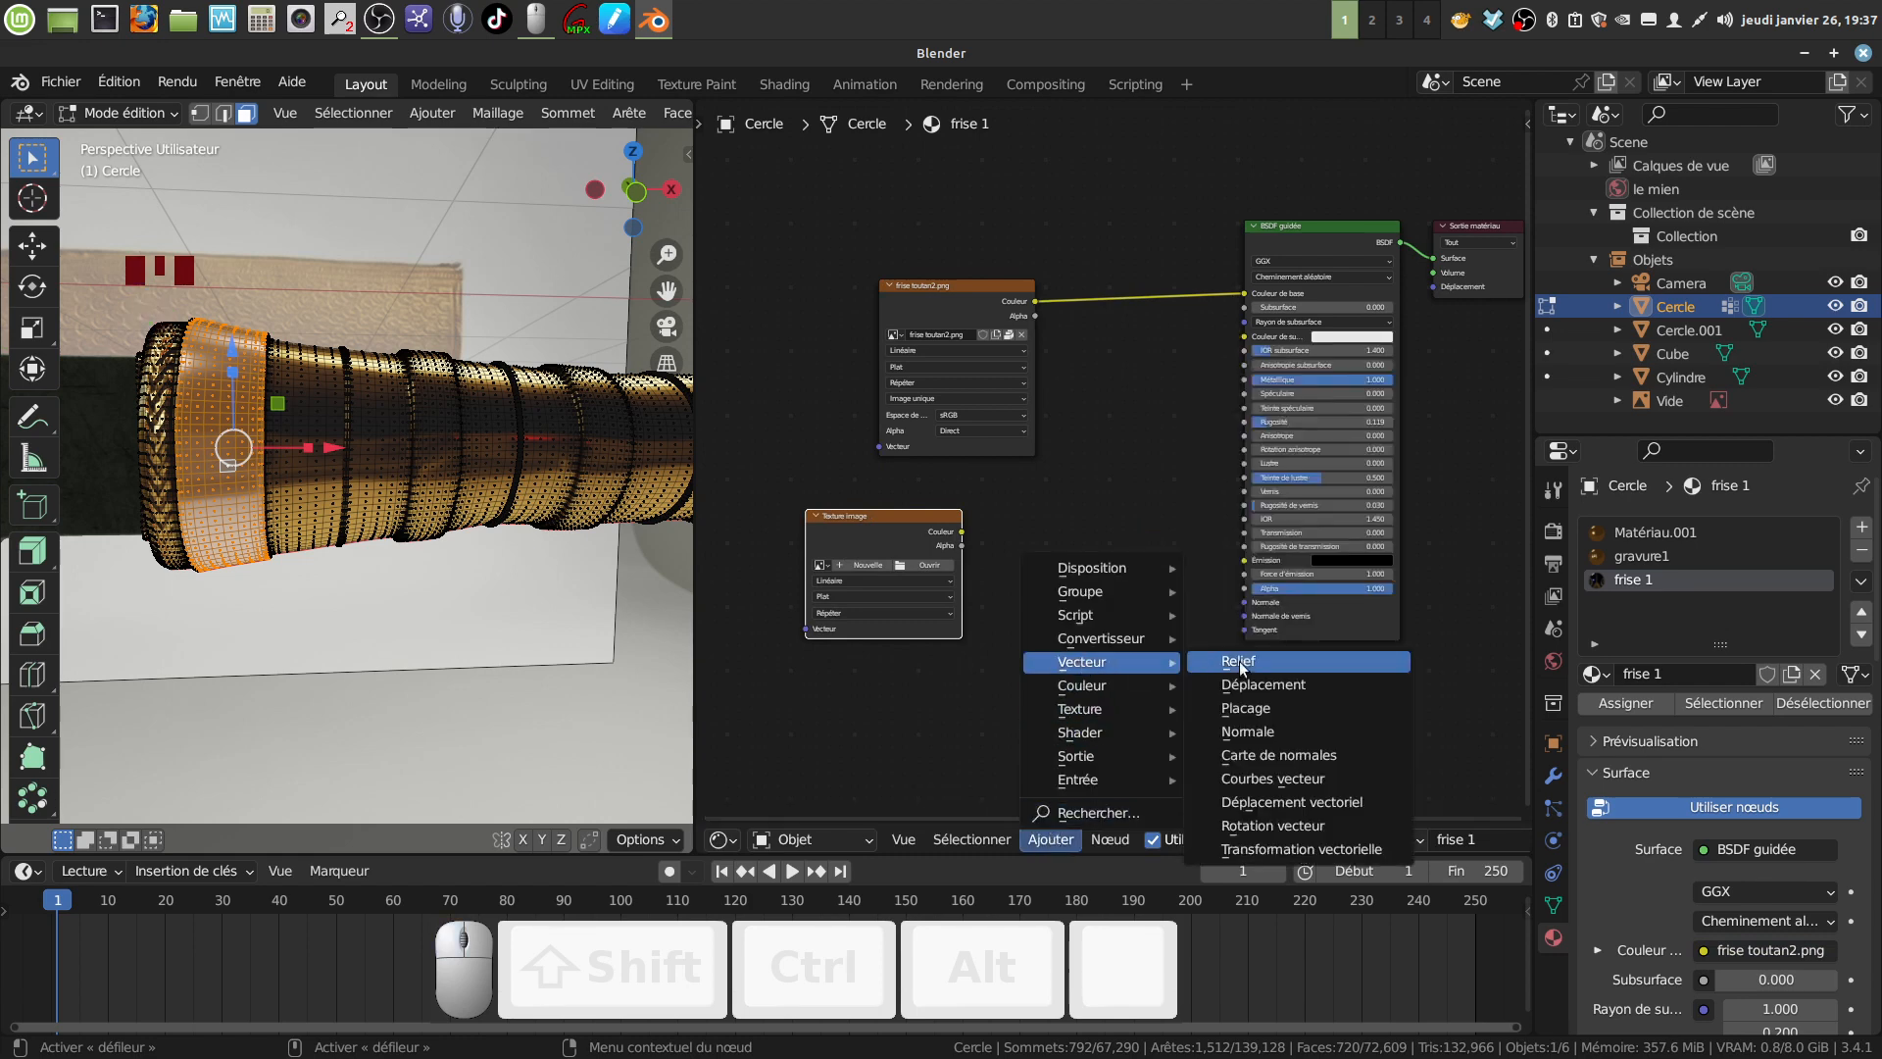
click(1239, 661)
click(1027, 521)
scroll(1031, 725, up, 2)
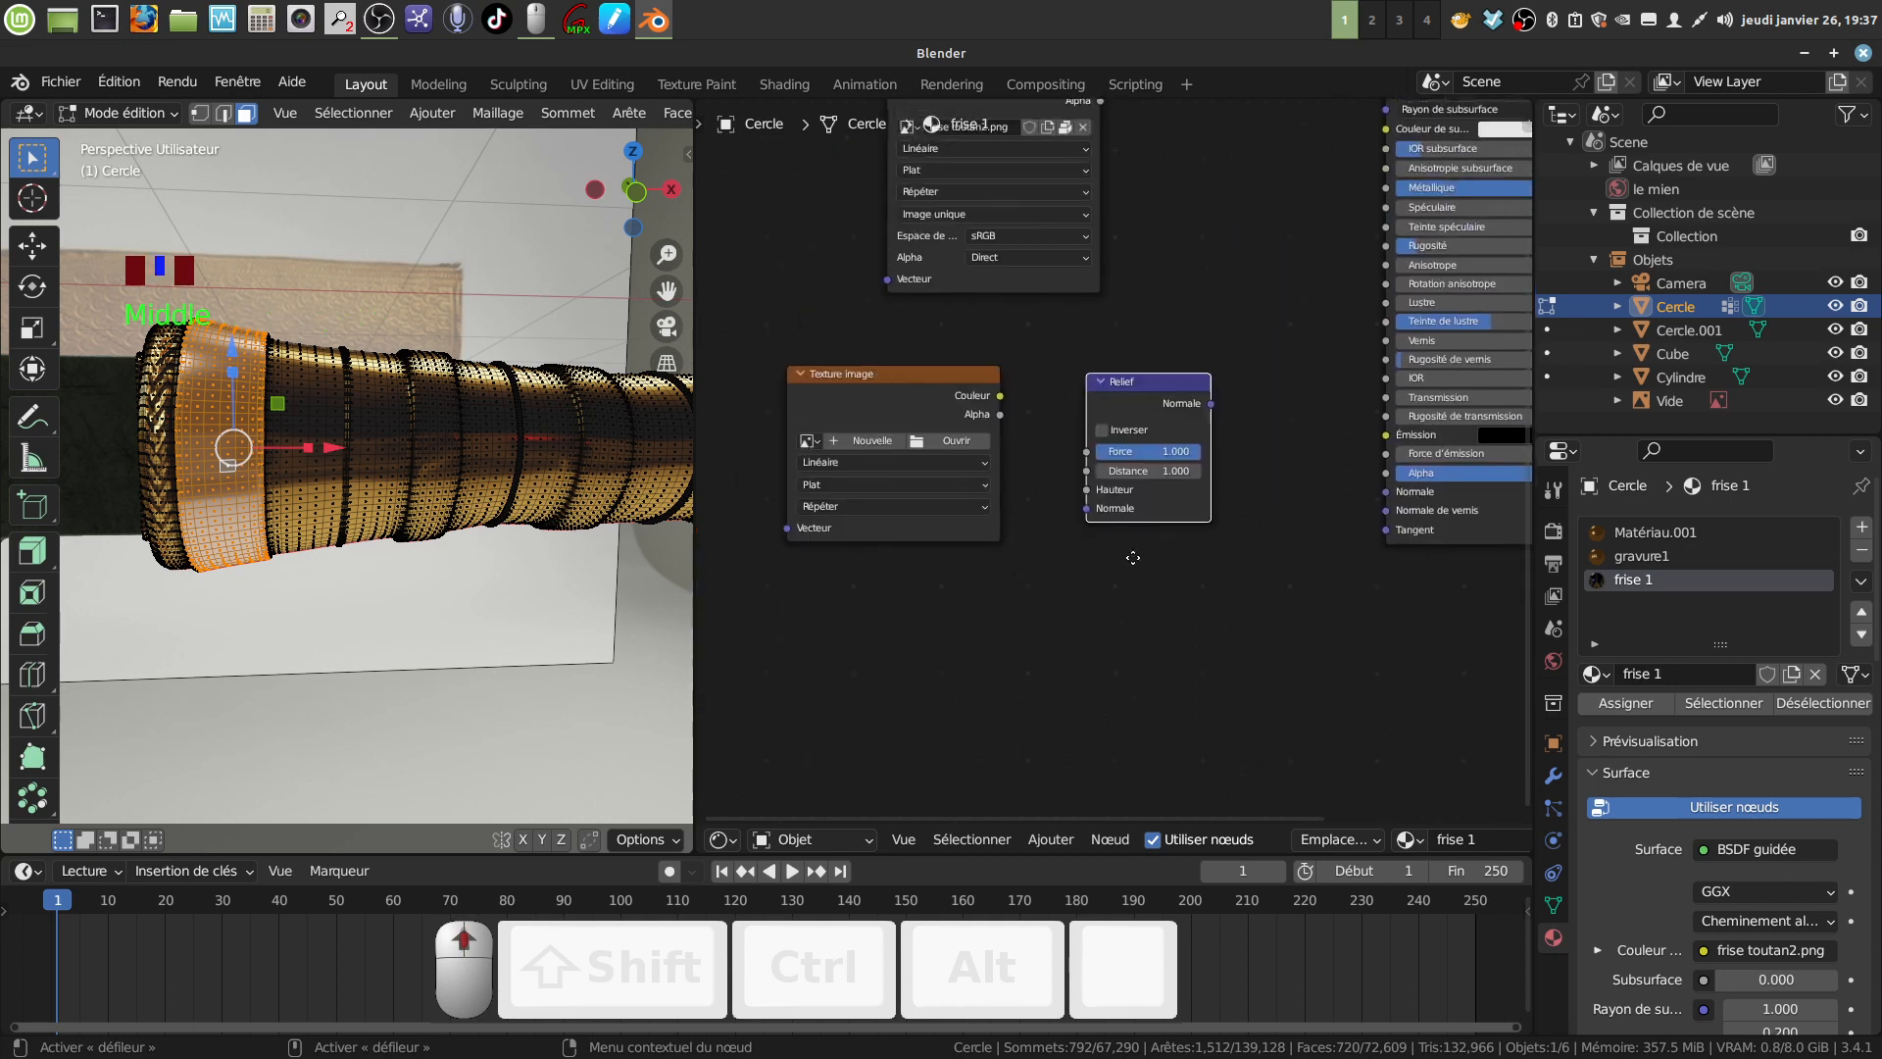
Connect the empty image texture's colour to the Bump node's height and the Bump output to the Principled BSDF's normal.
click(999, 408)
drag(999, 410, 1085, 501)
drag(1210, 414, 1385, 502)
Load frise toutan1bump.png into the second Image Texture node and set its colour space to Non-couleurs.
scroll(1078, 628, up, 3)
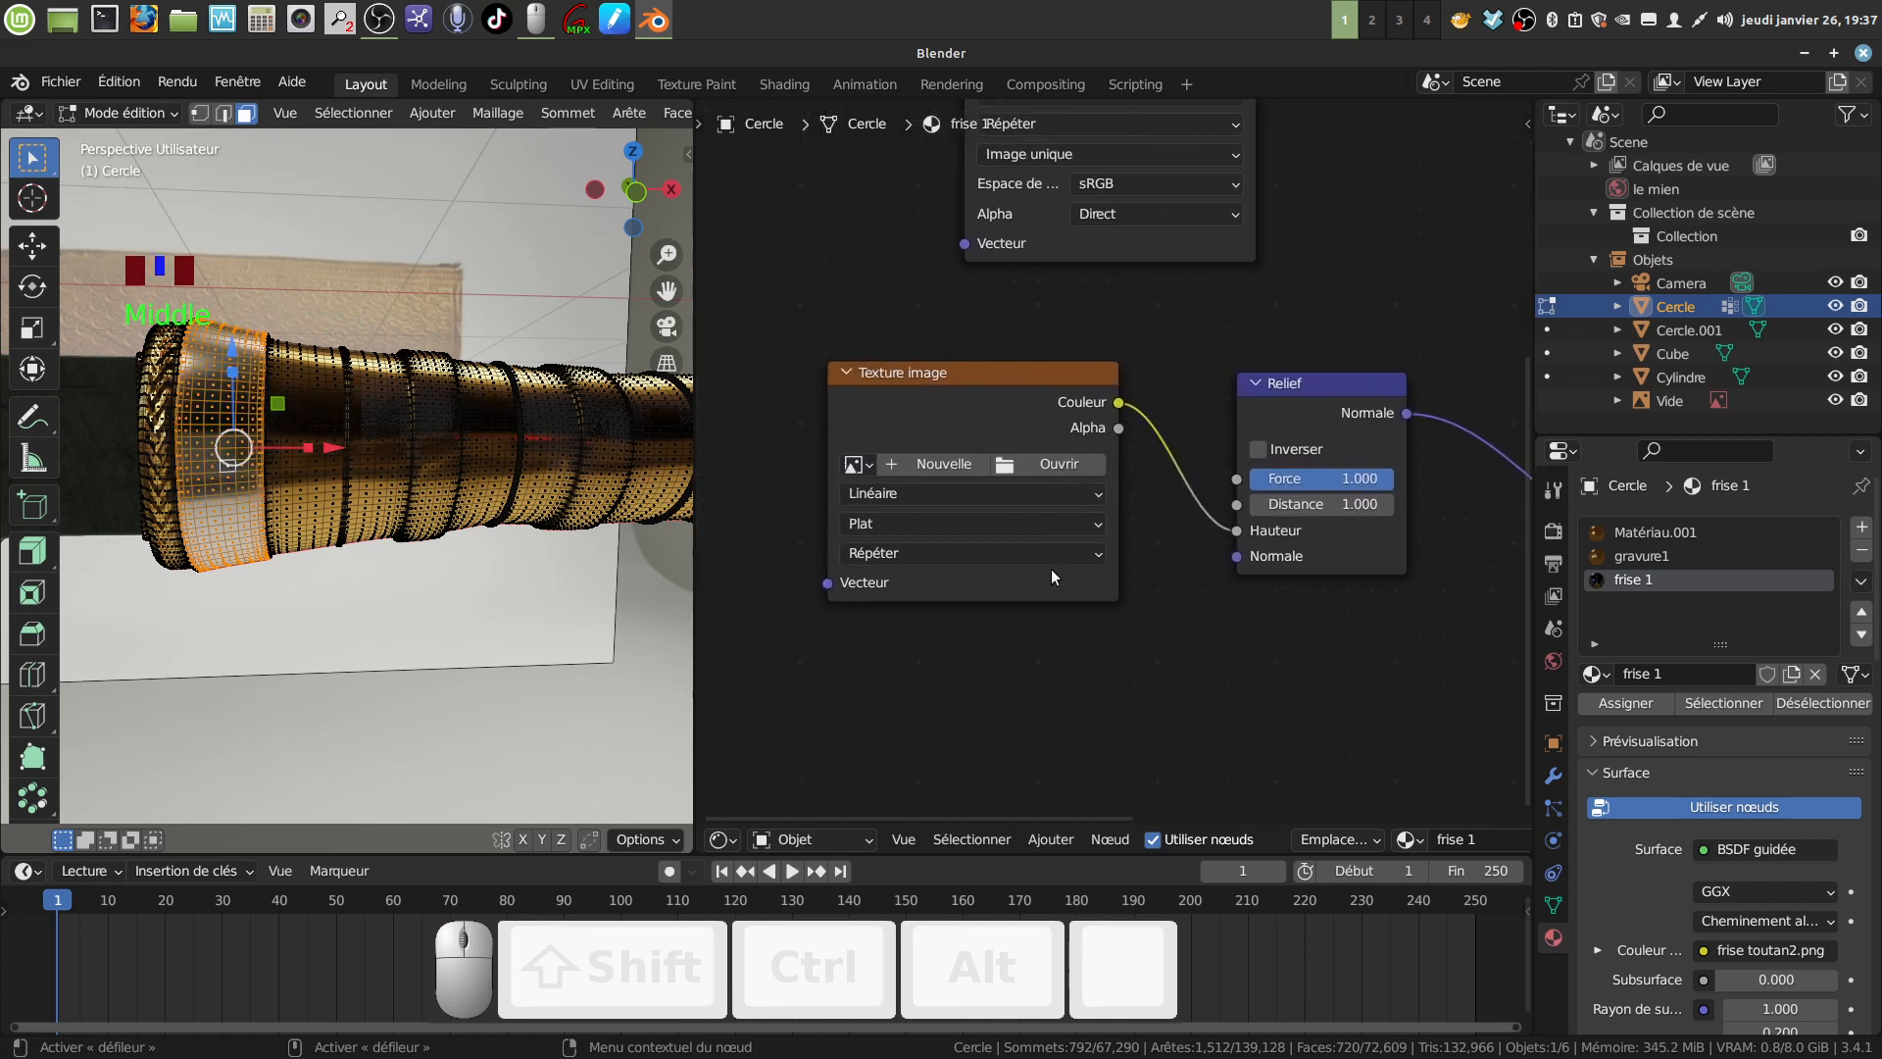
click(1011, 463)
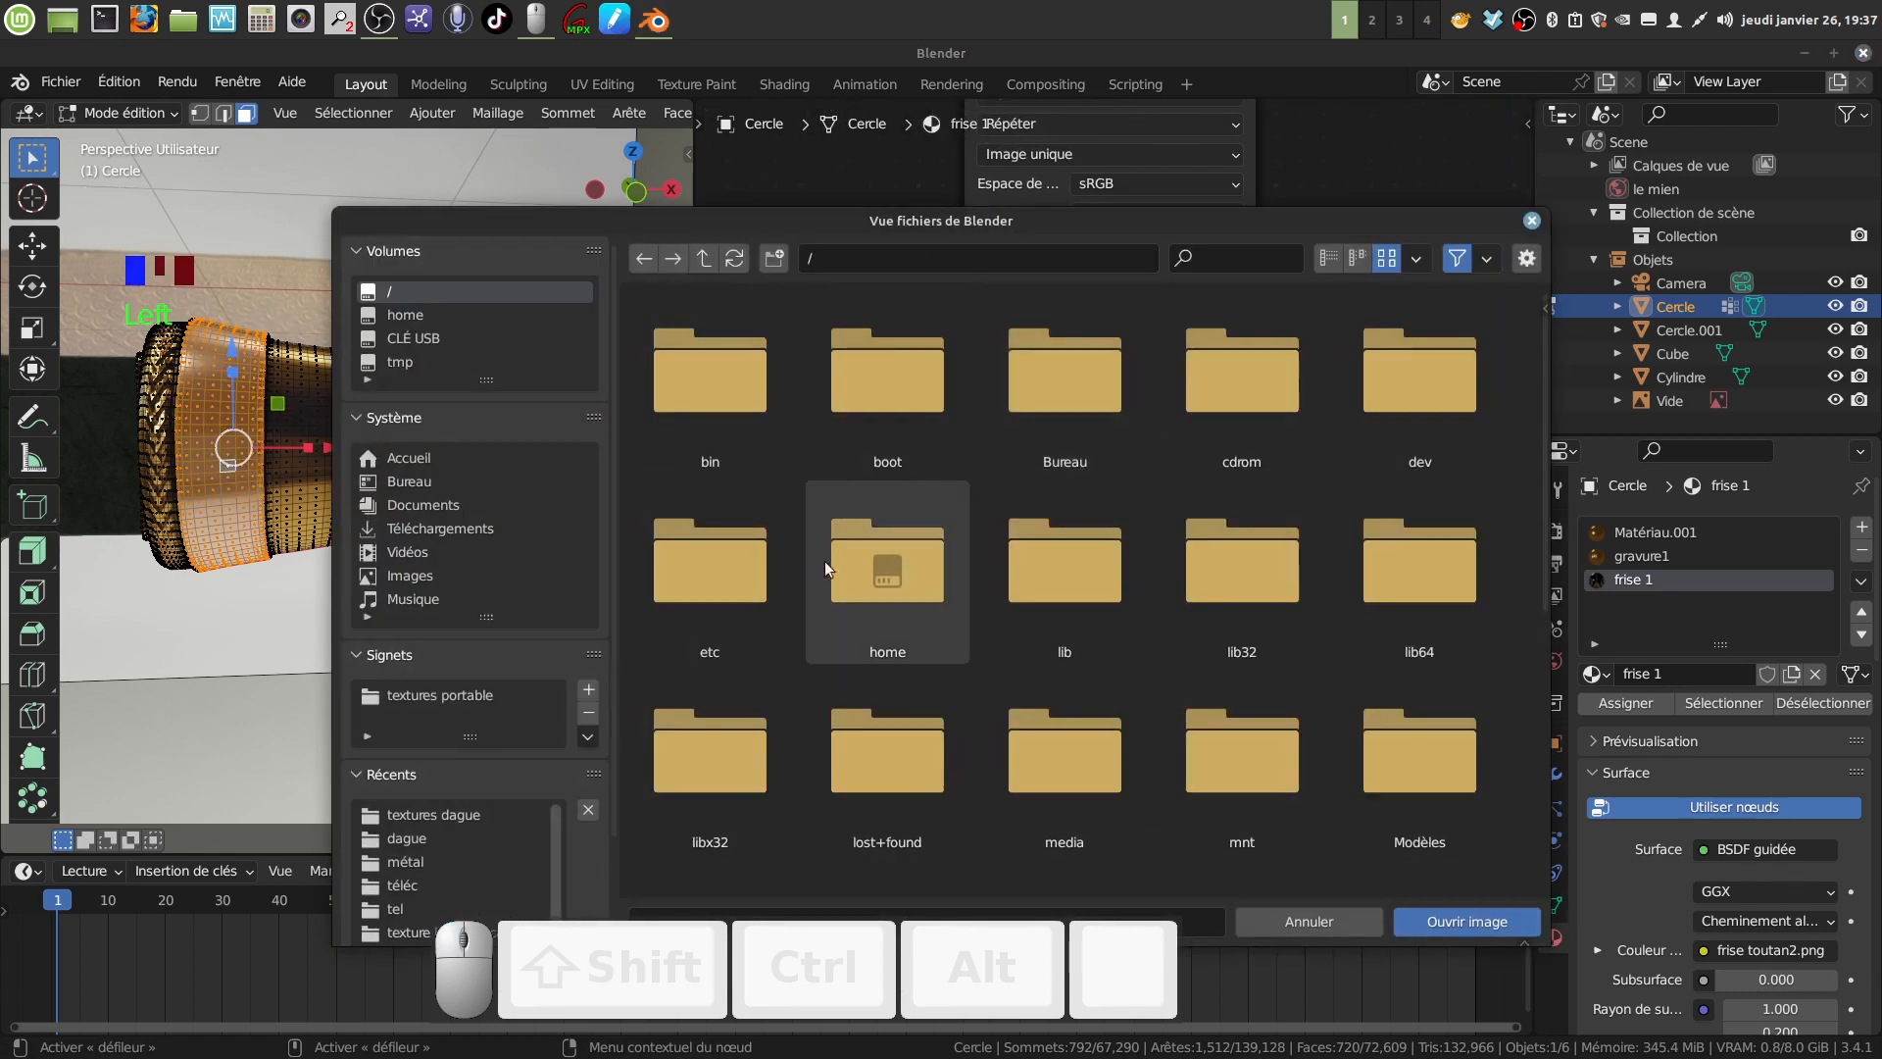
click(474, 818)
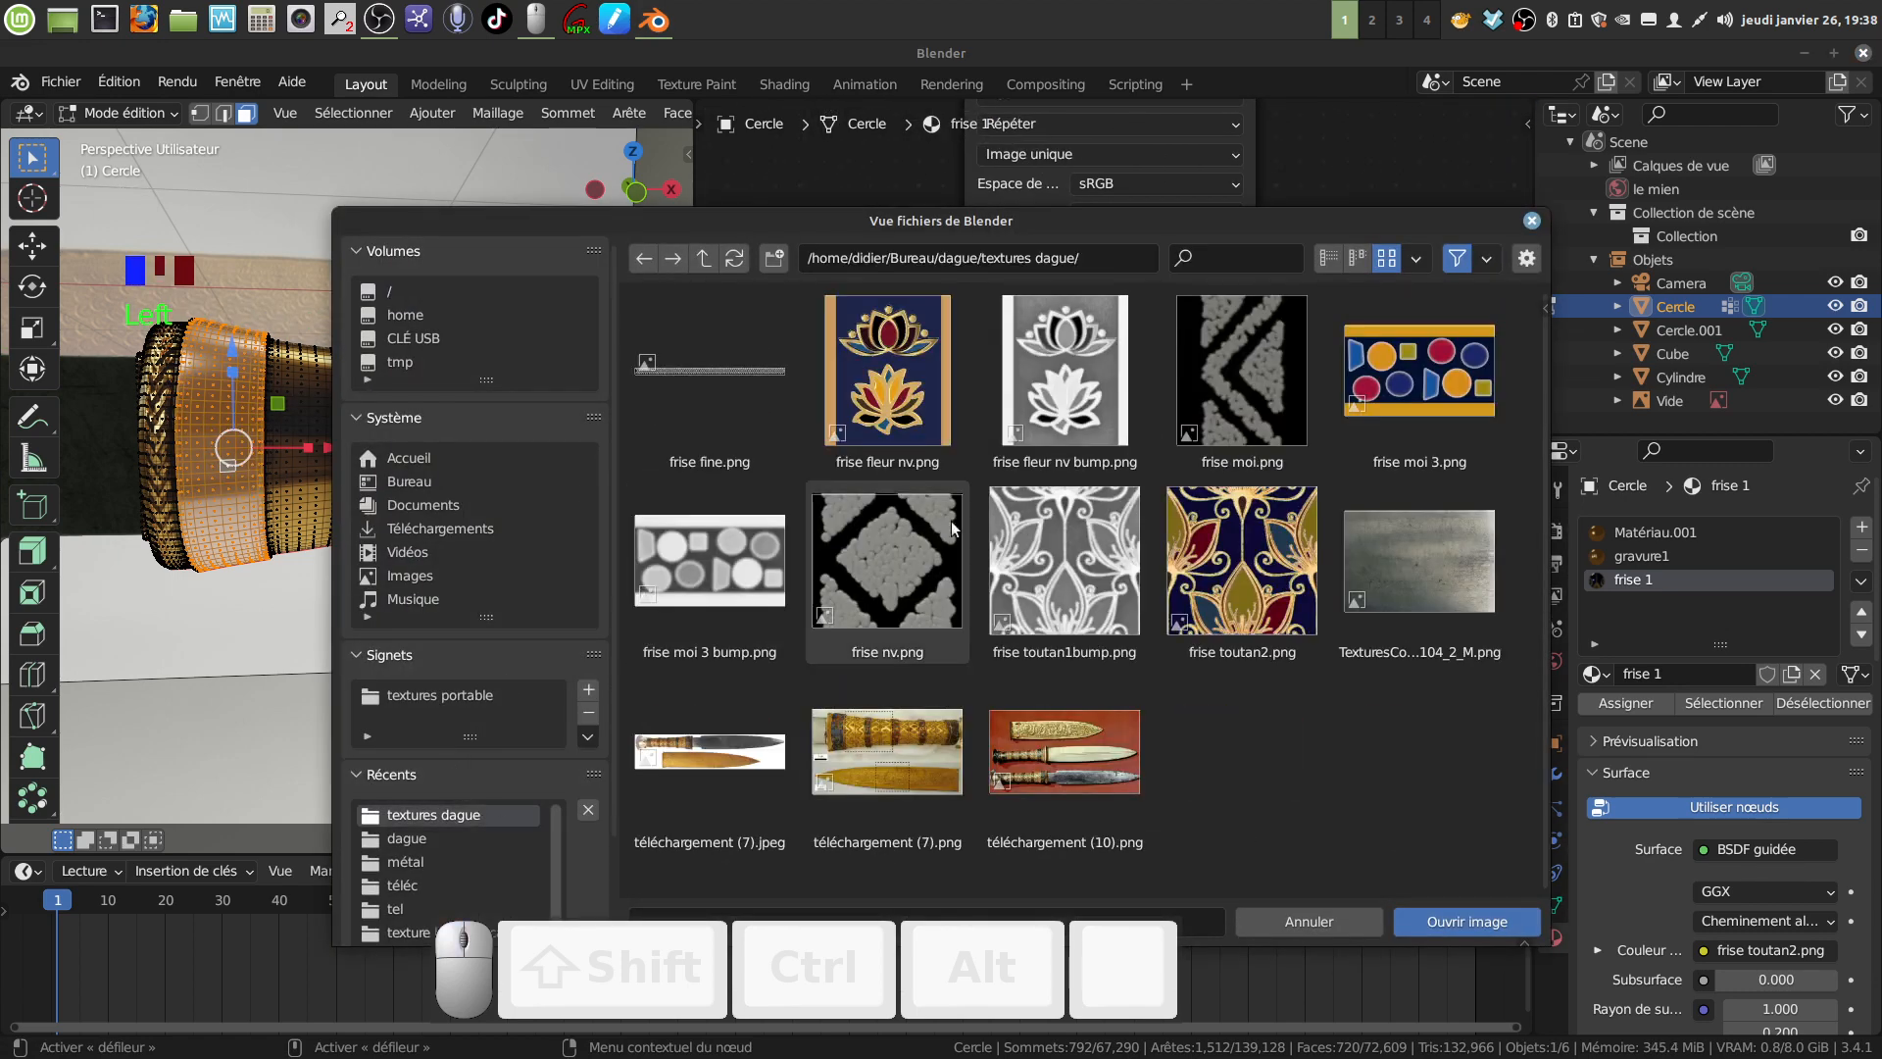
click(1062, 573)
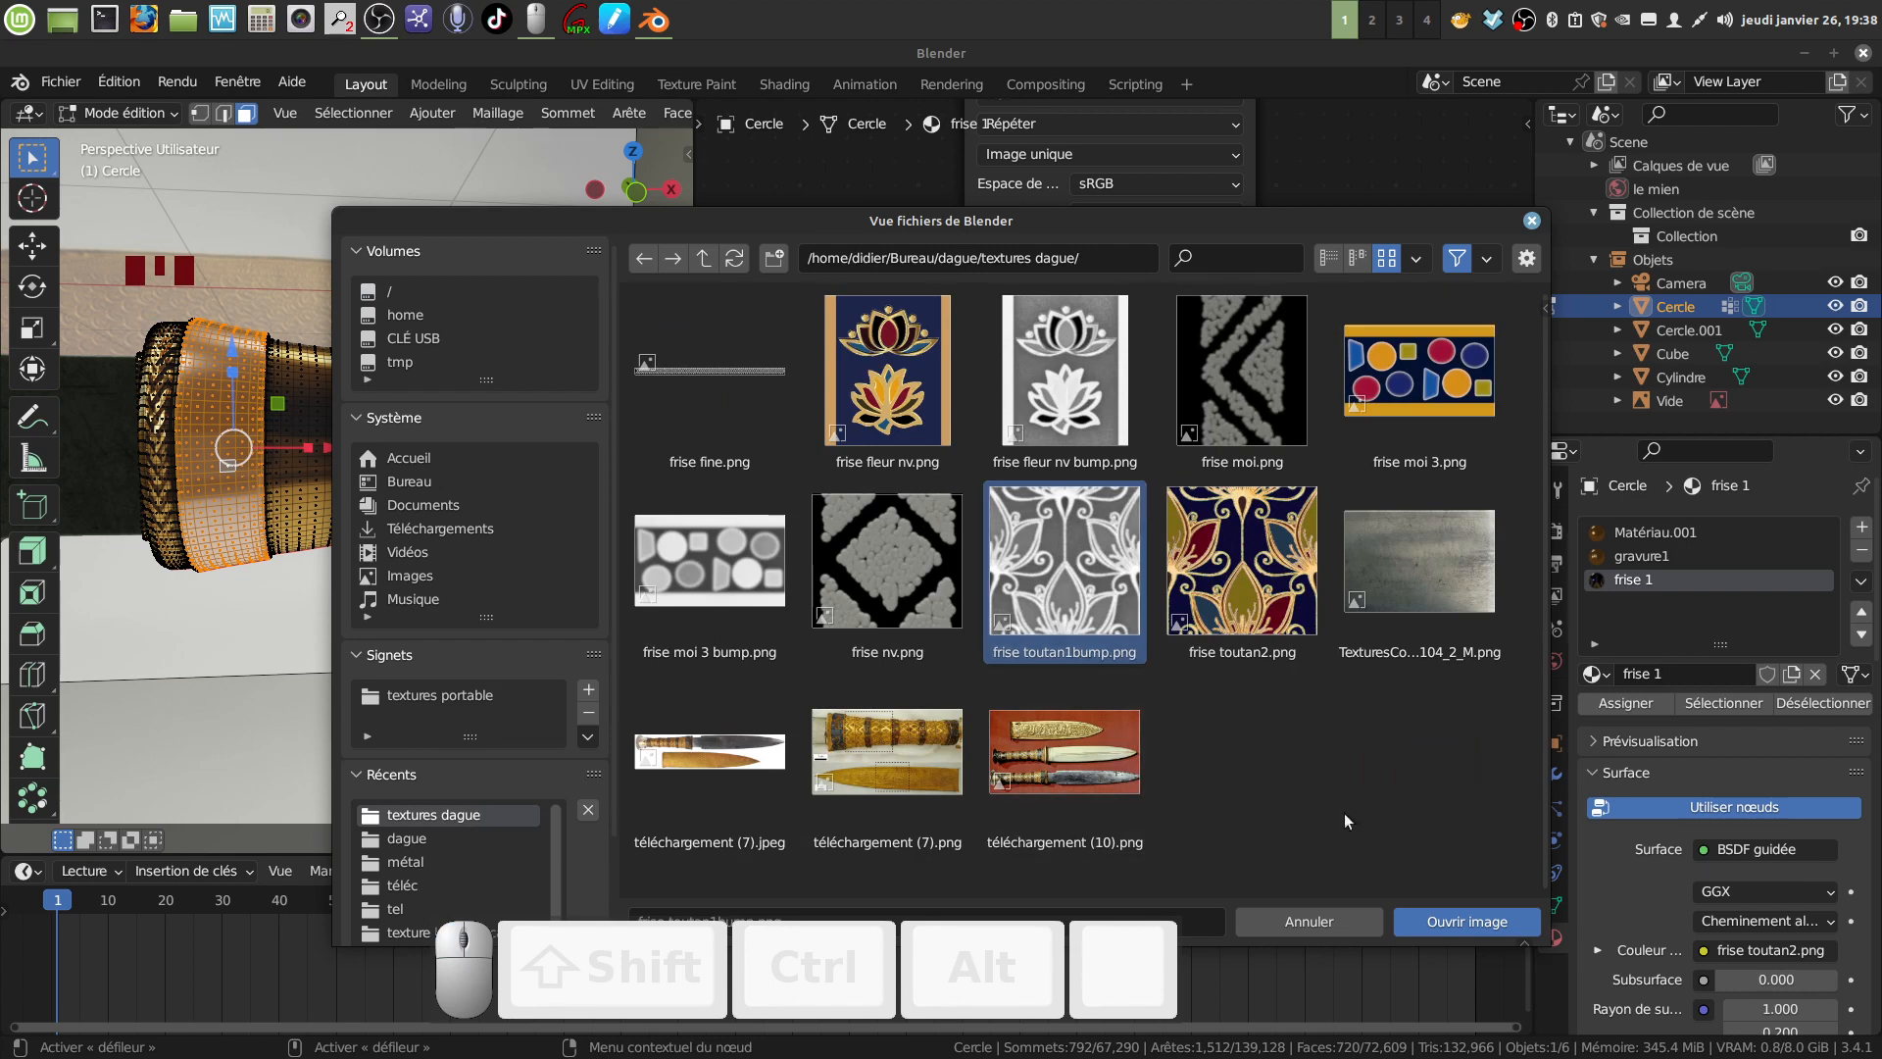
click(1431, 918)
middle_drag(1016, 667, 996, 673)
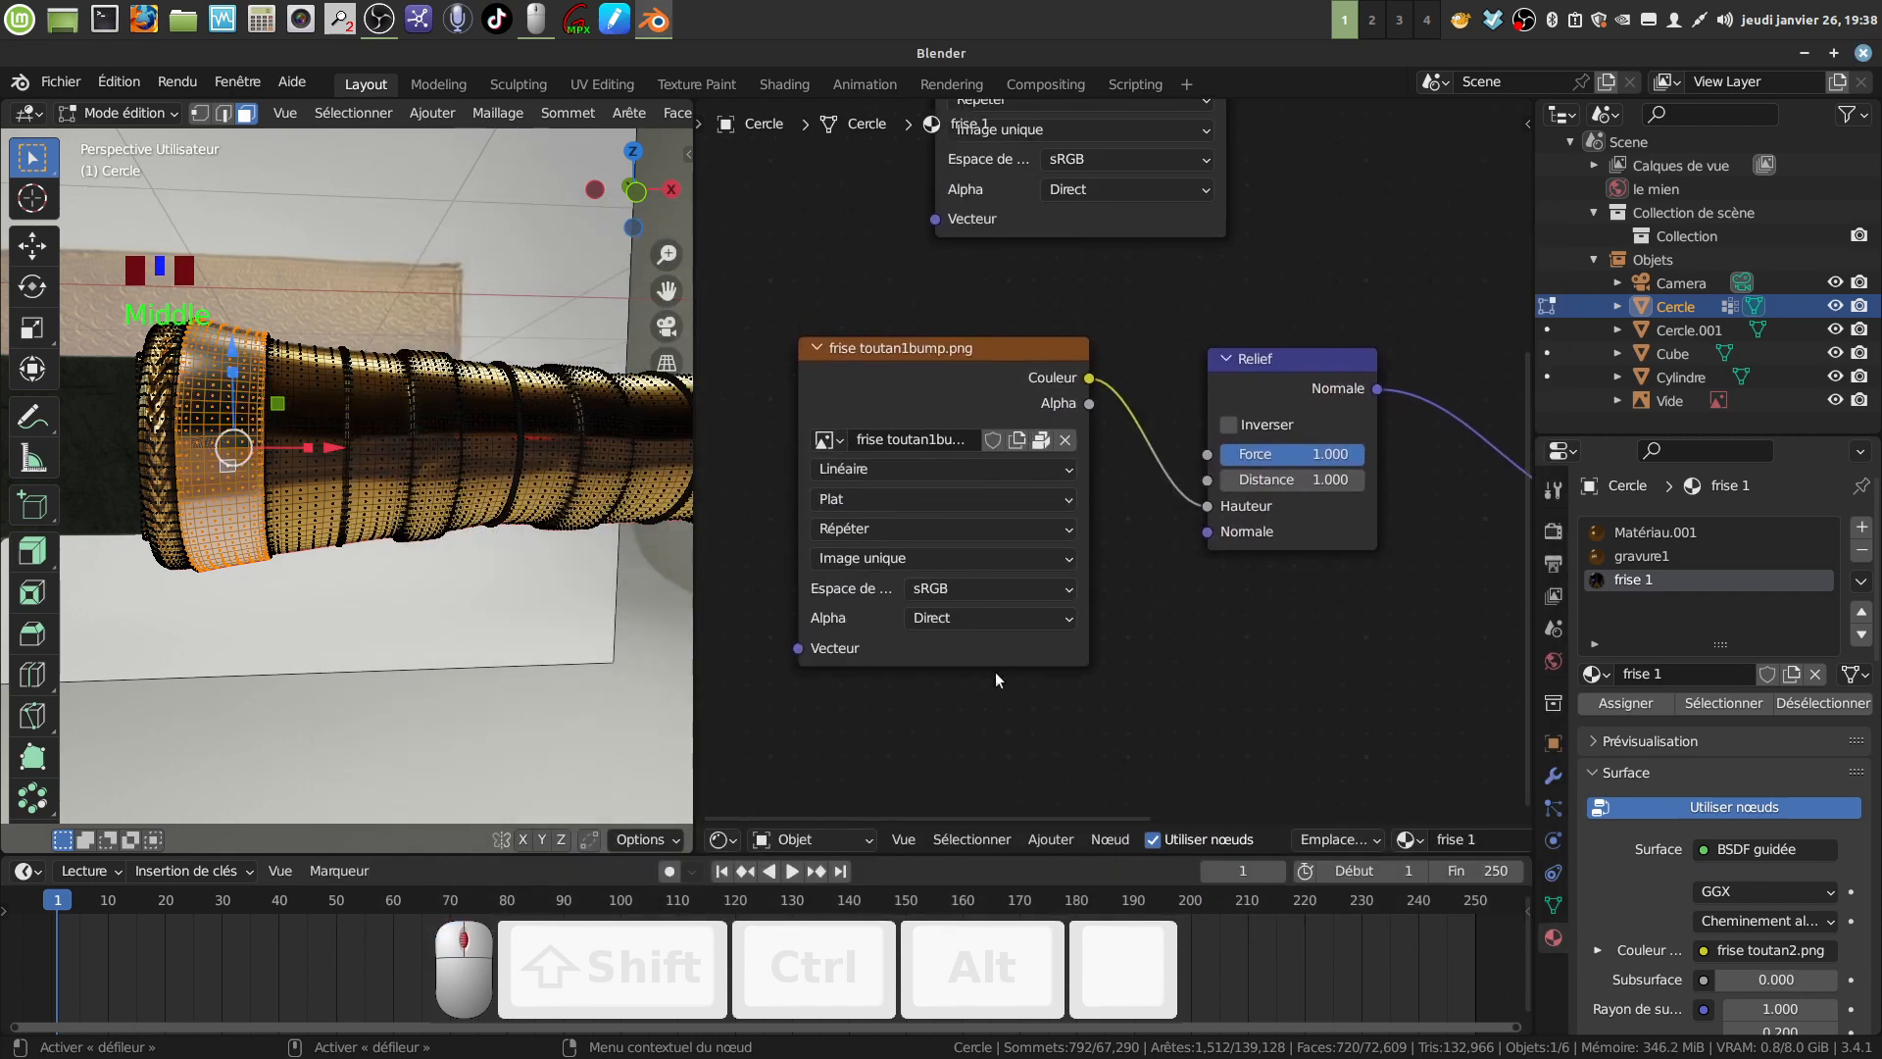
click(1061, 585)
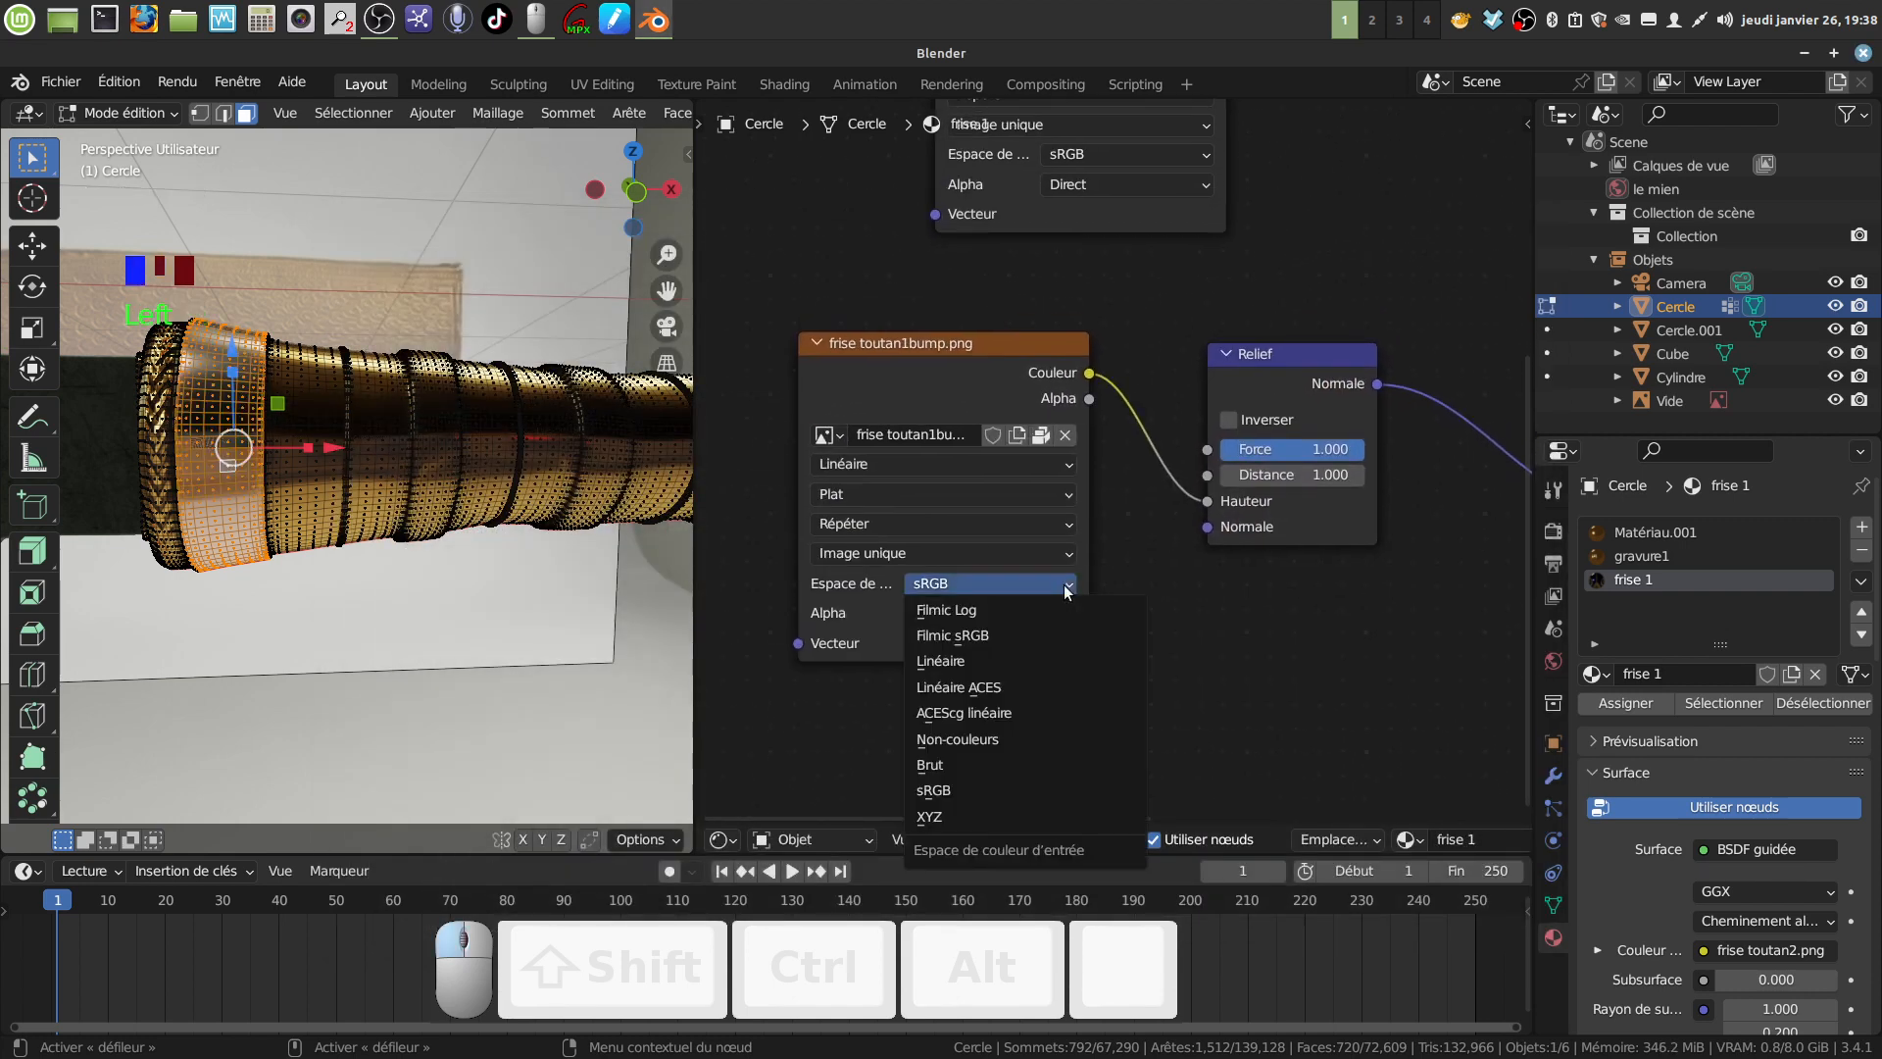
click(998, 738)
Set the Bump node's distance to 0.2 and its strength to about 0.2.
middle_drag(1134, 607, 1004, 639)
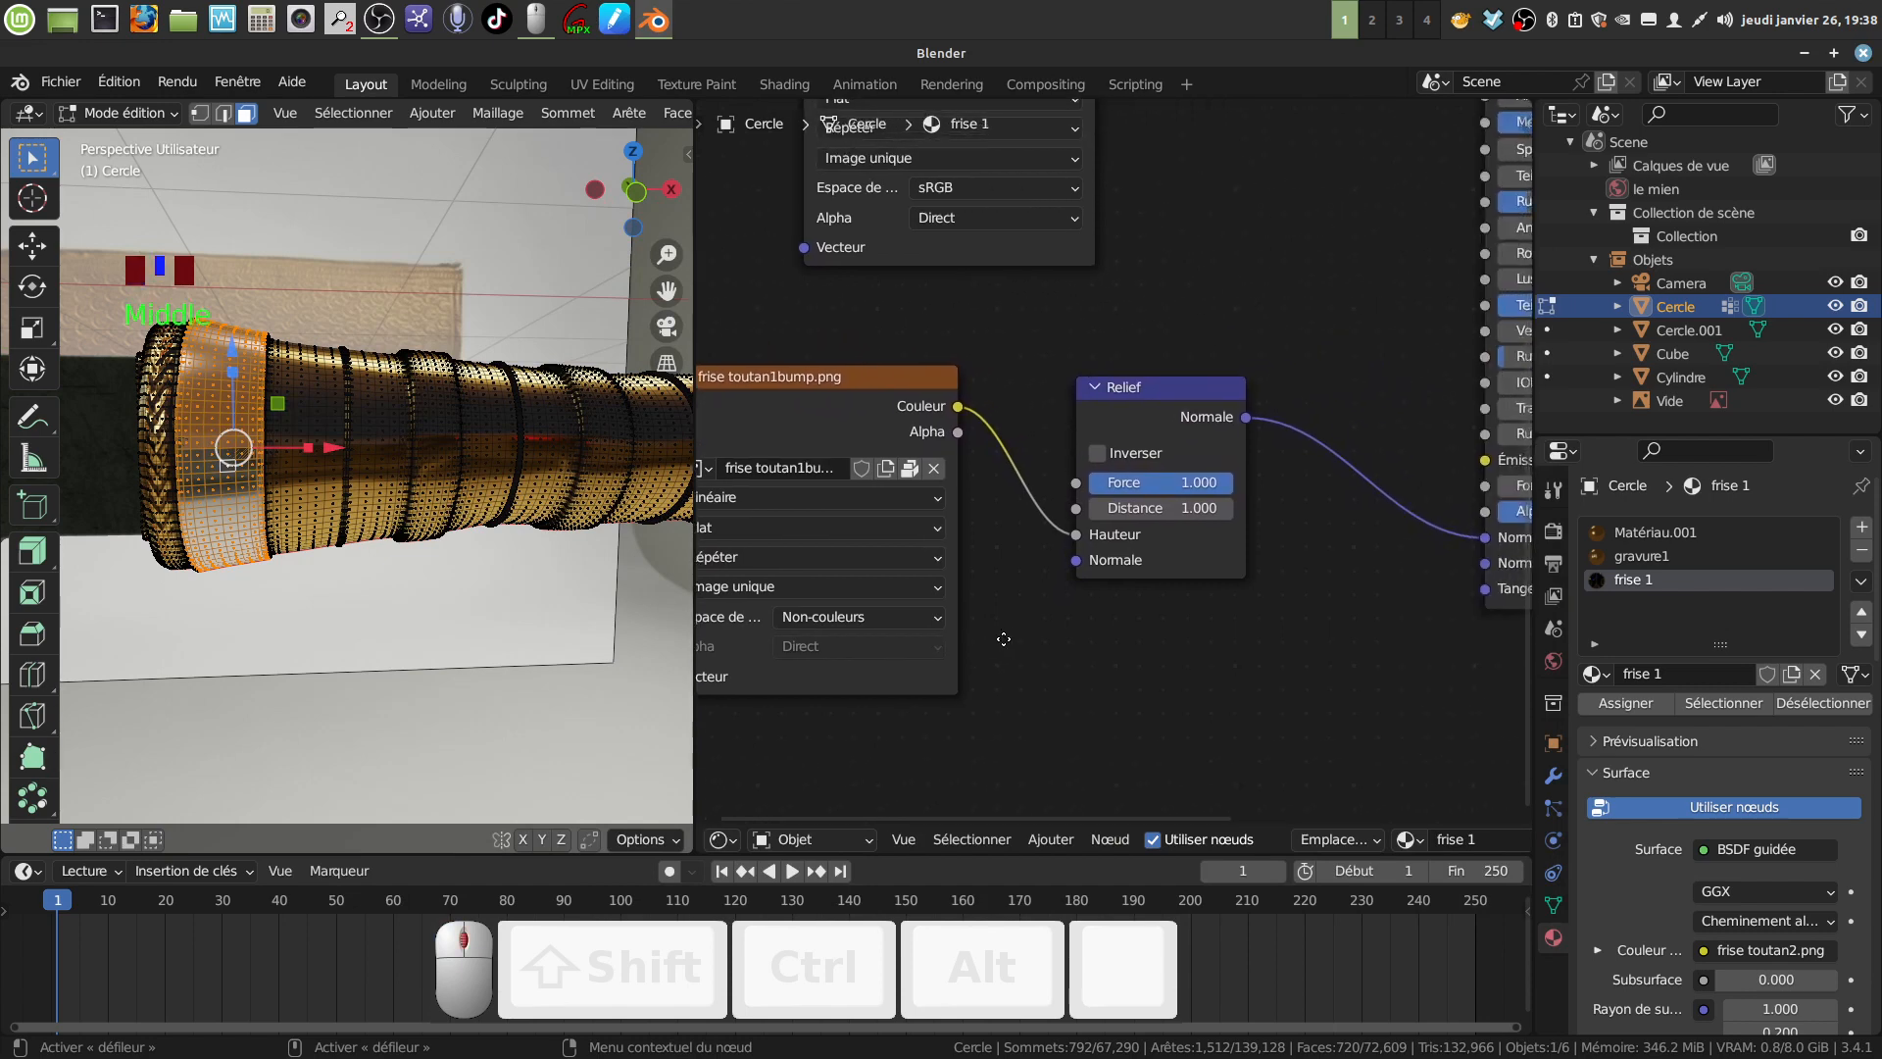
click(1182, 508)
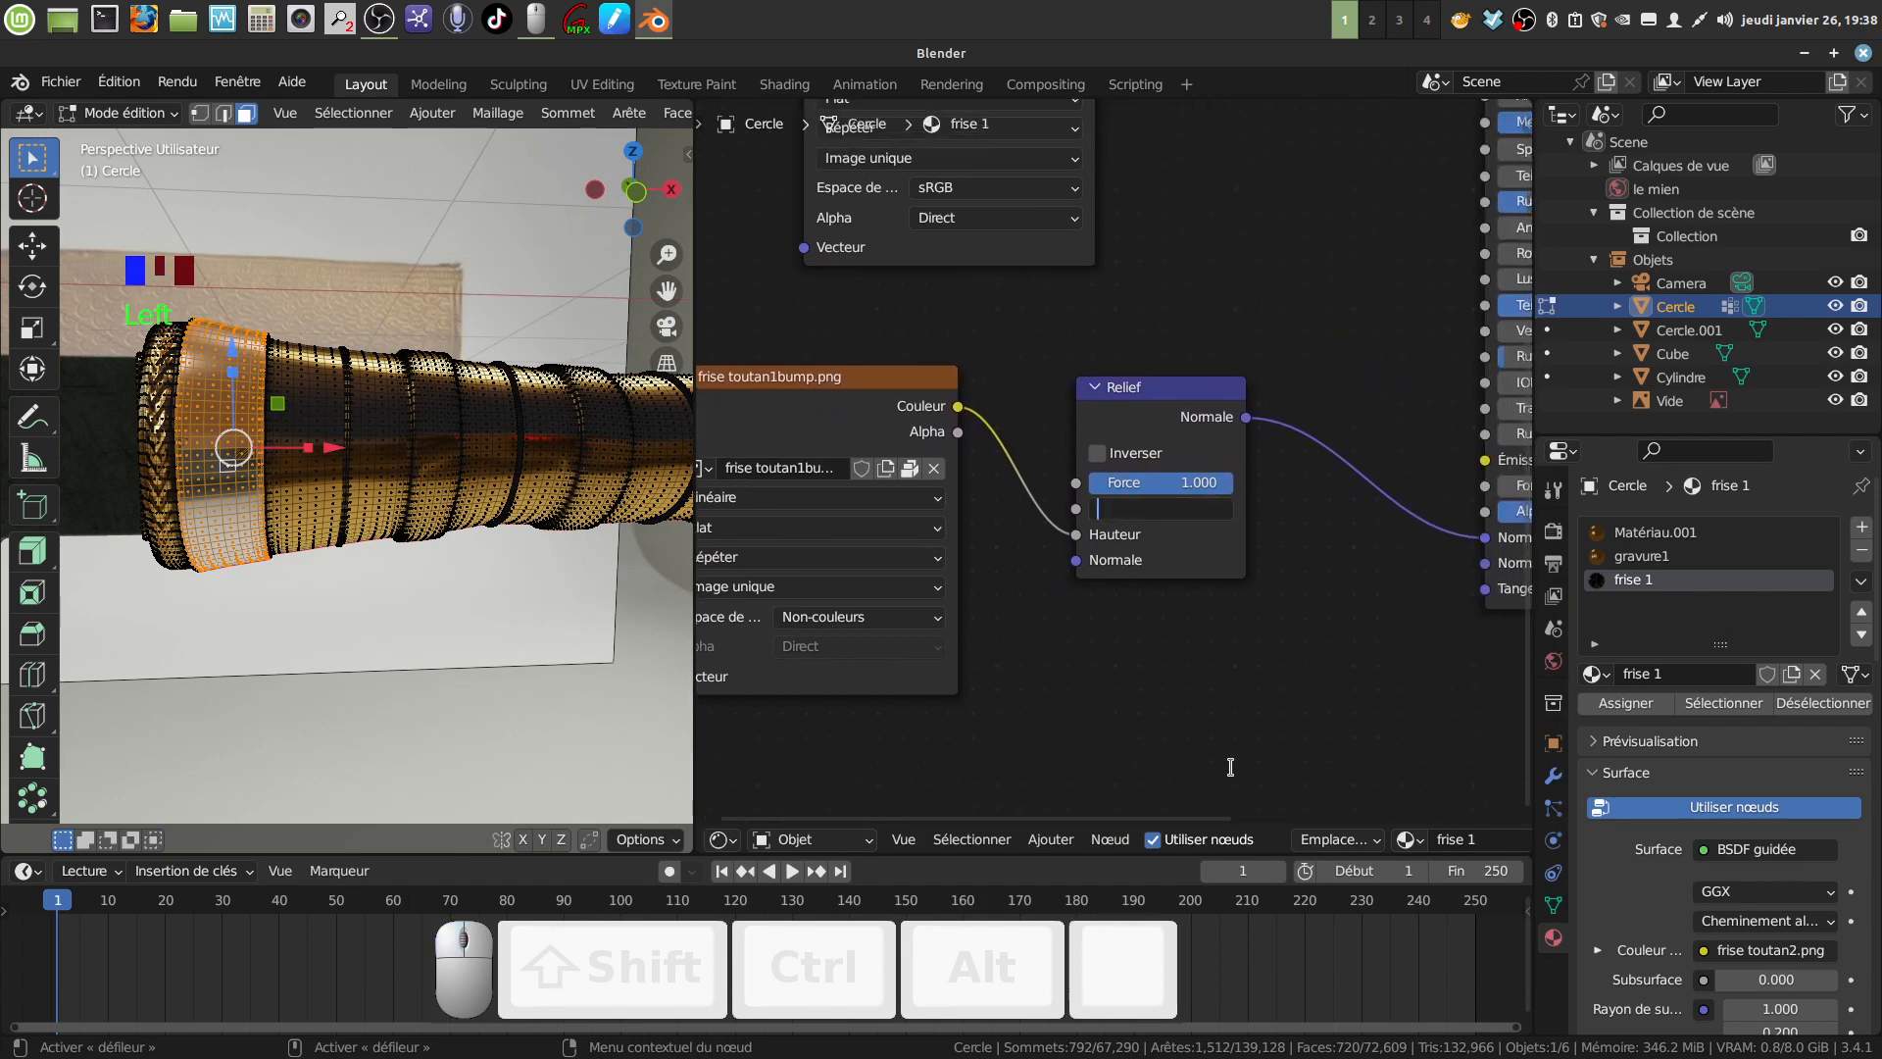
text(0.2)
key(Return)
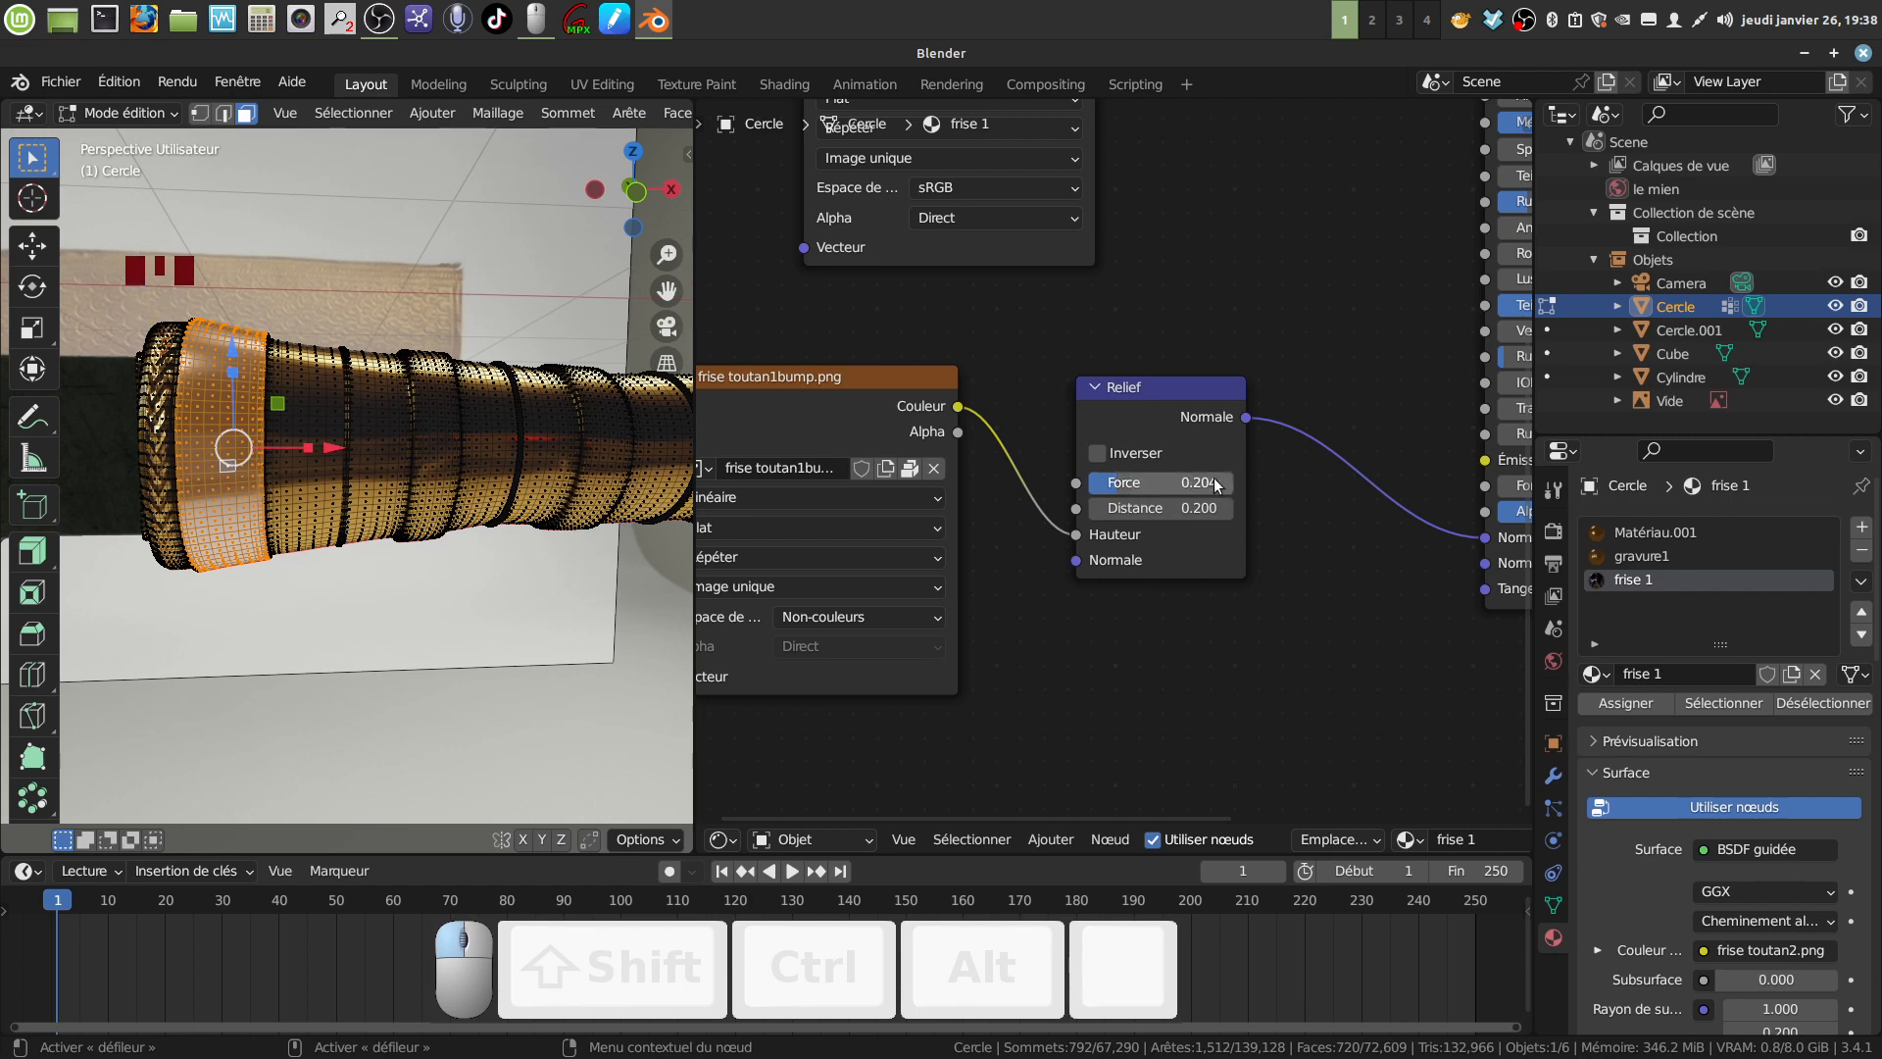
scroll(1135, 686, down, 8)
middle_drag(1135, 655, 1169, 664)
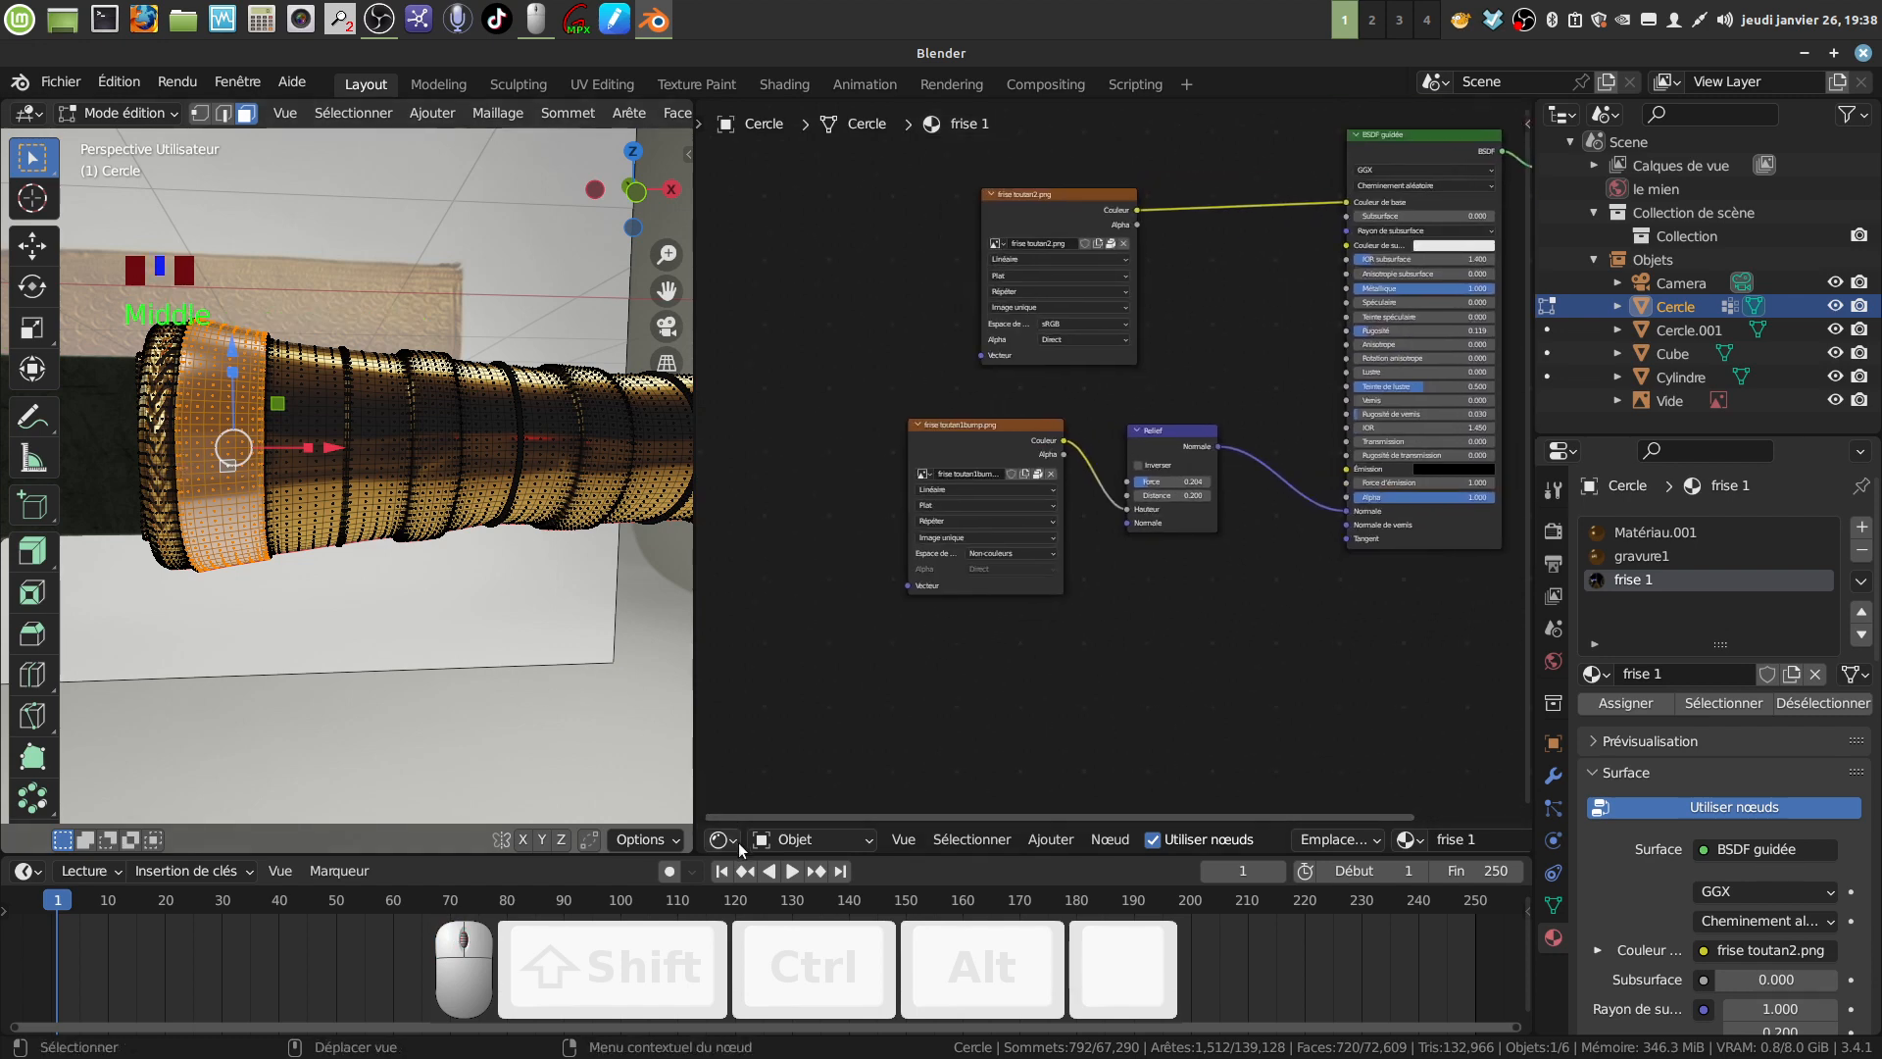
Assign frise 1 to the selected wide section again and switch the shader area to the UV editor with its sidebar hidden.
click(1632, 702)
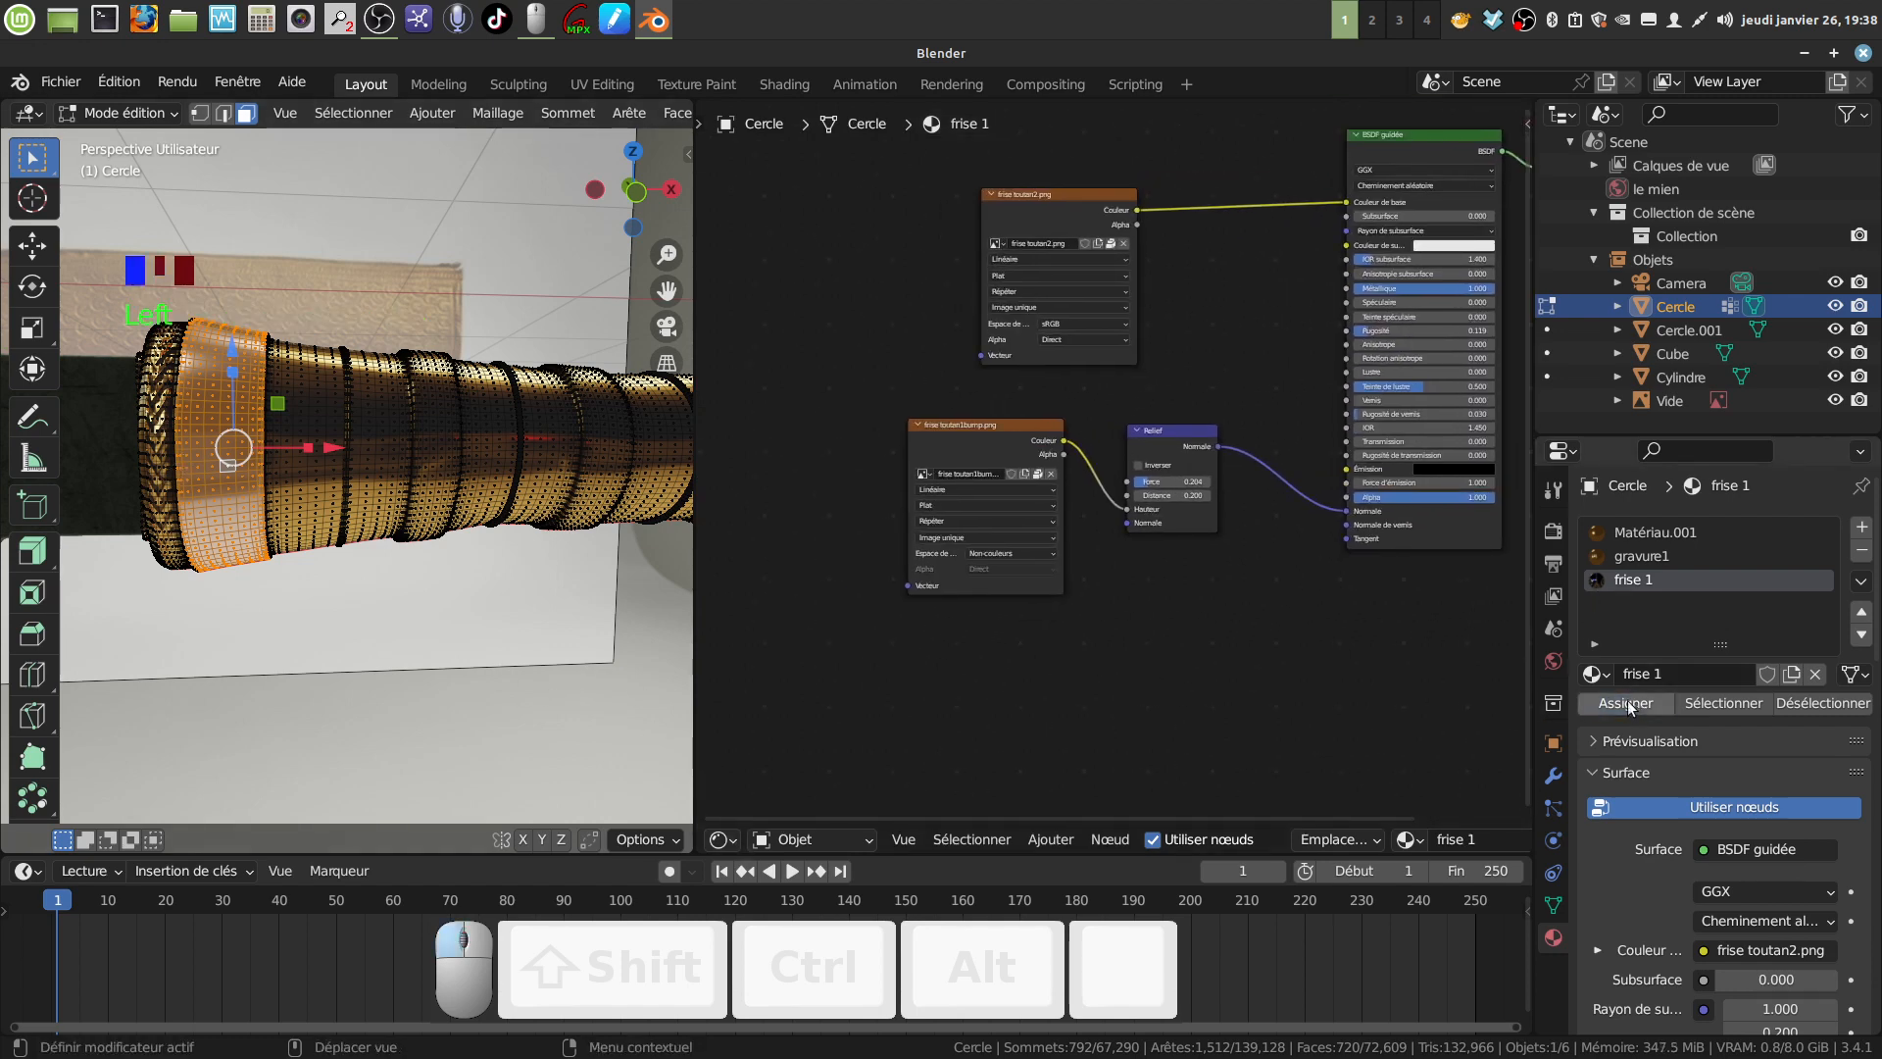
click(725, 840)
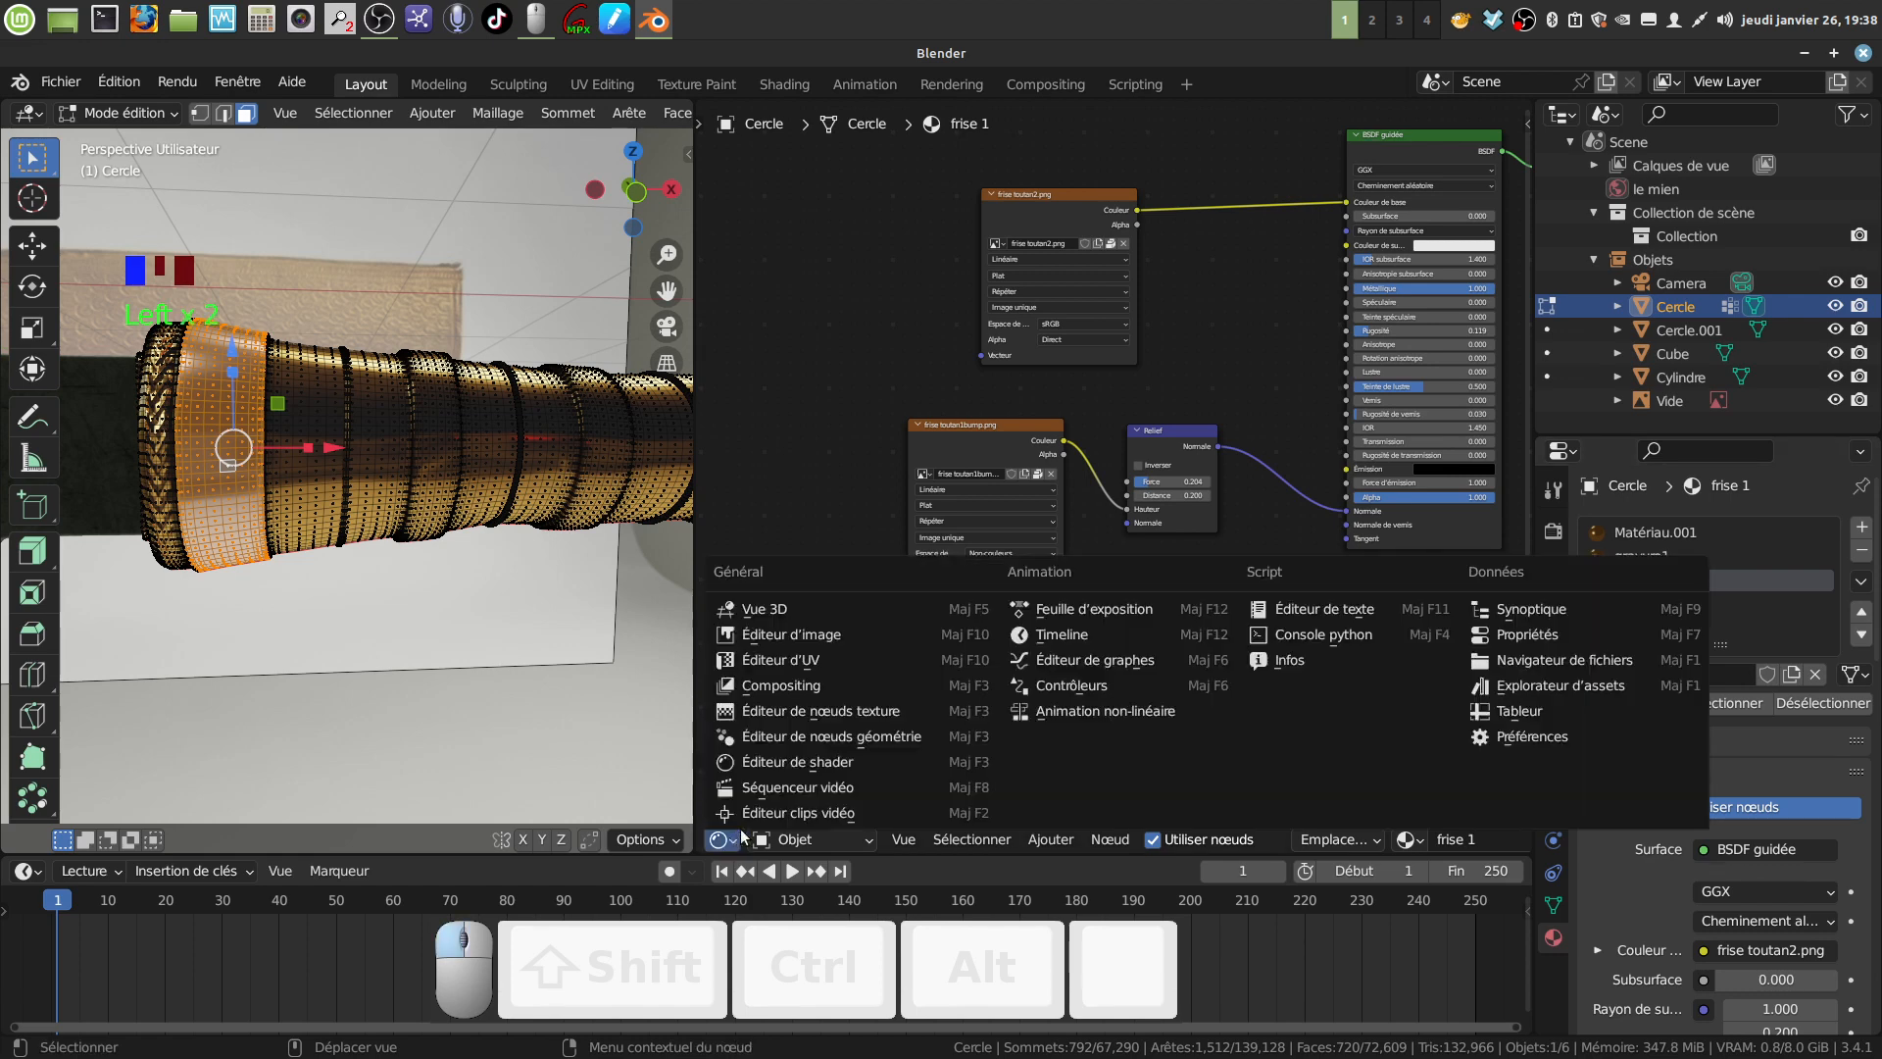
click(832, 659)
middle_drag(1121, 614, 836, 509)
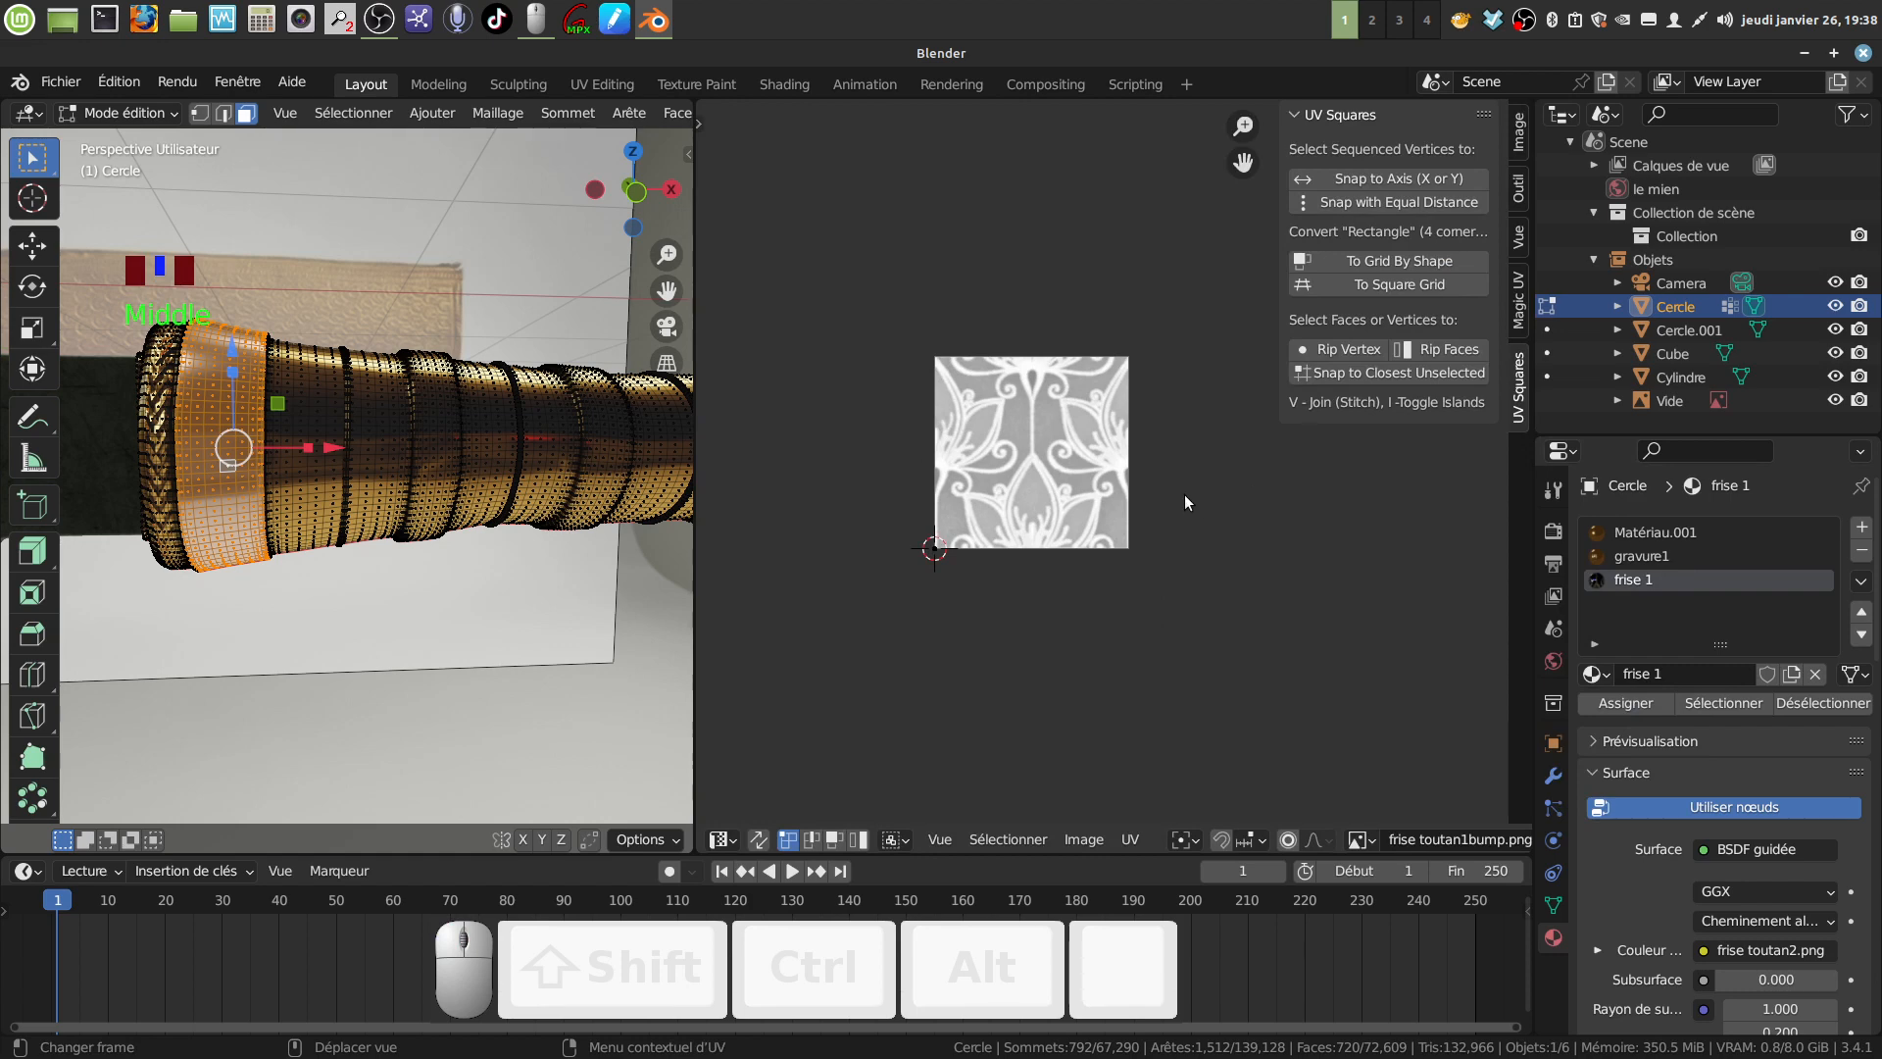
key(n)
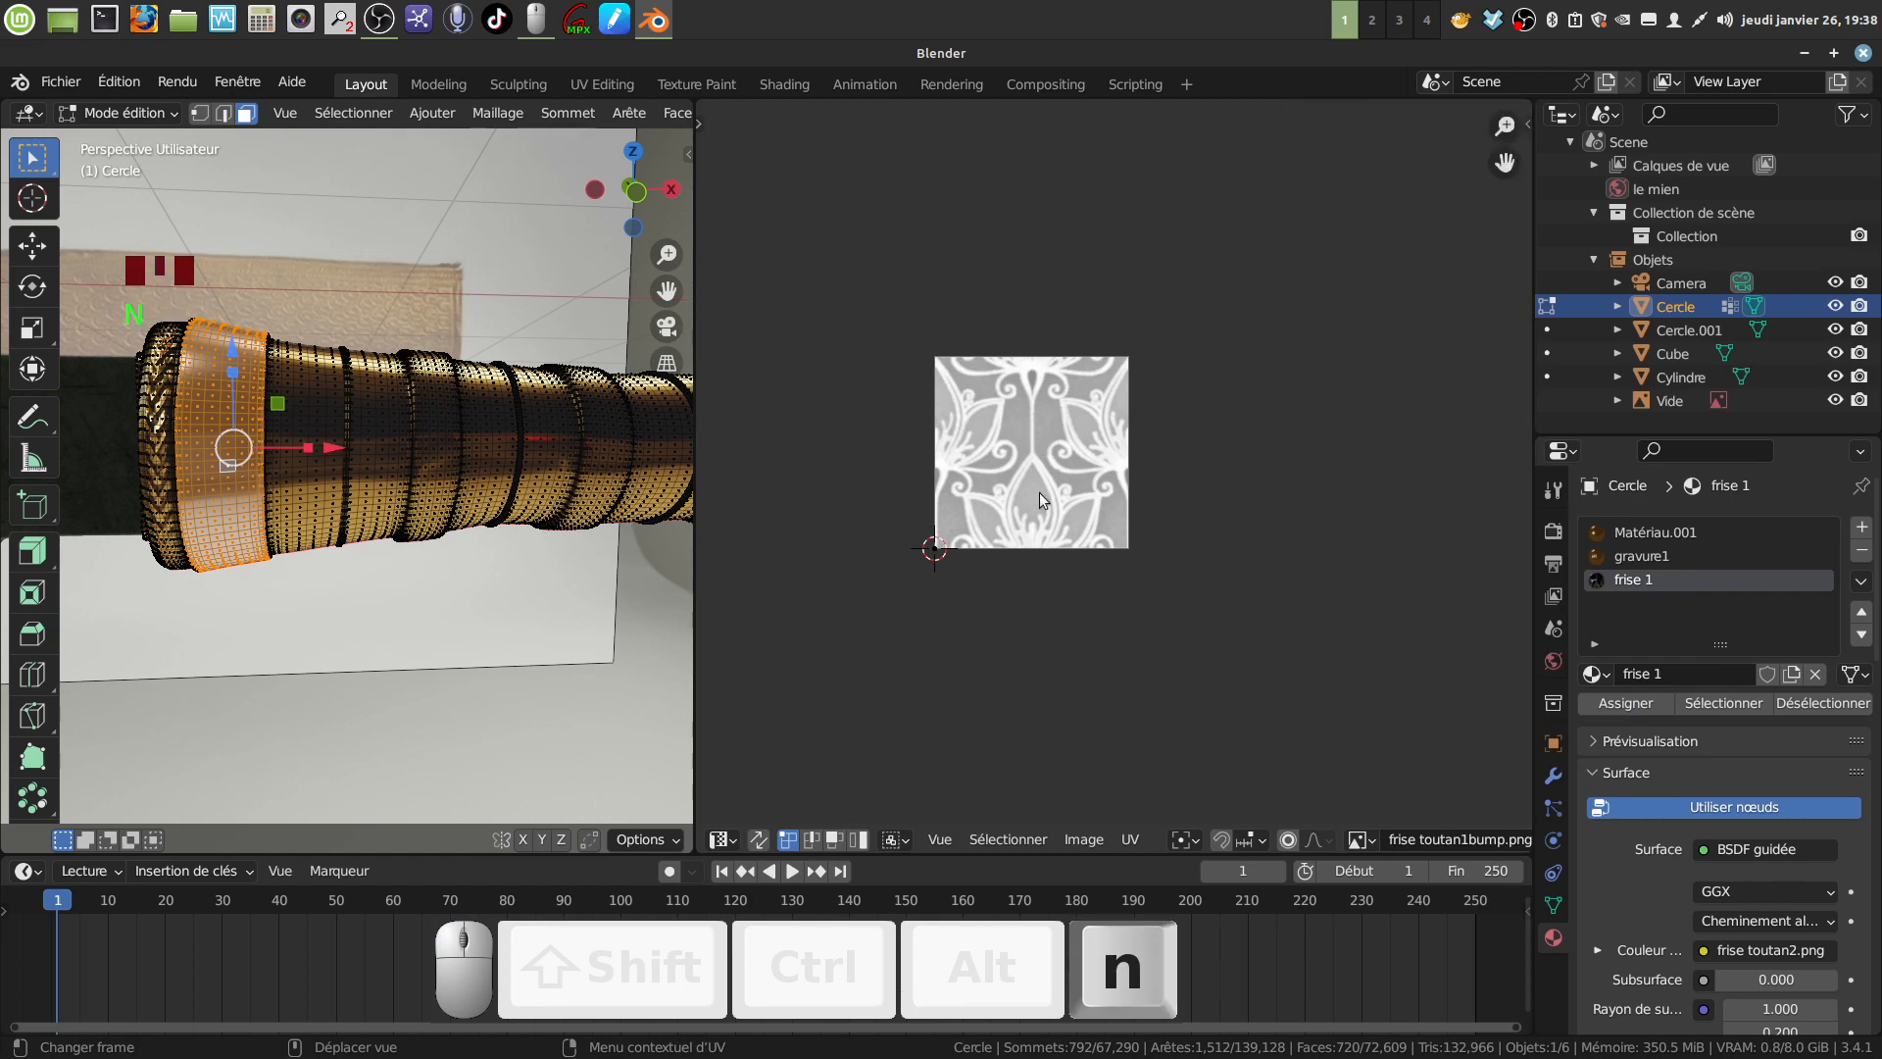
middle_drag(1127, 574, 1210, 581)
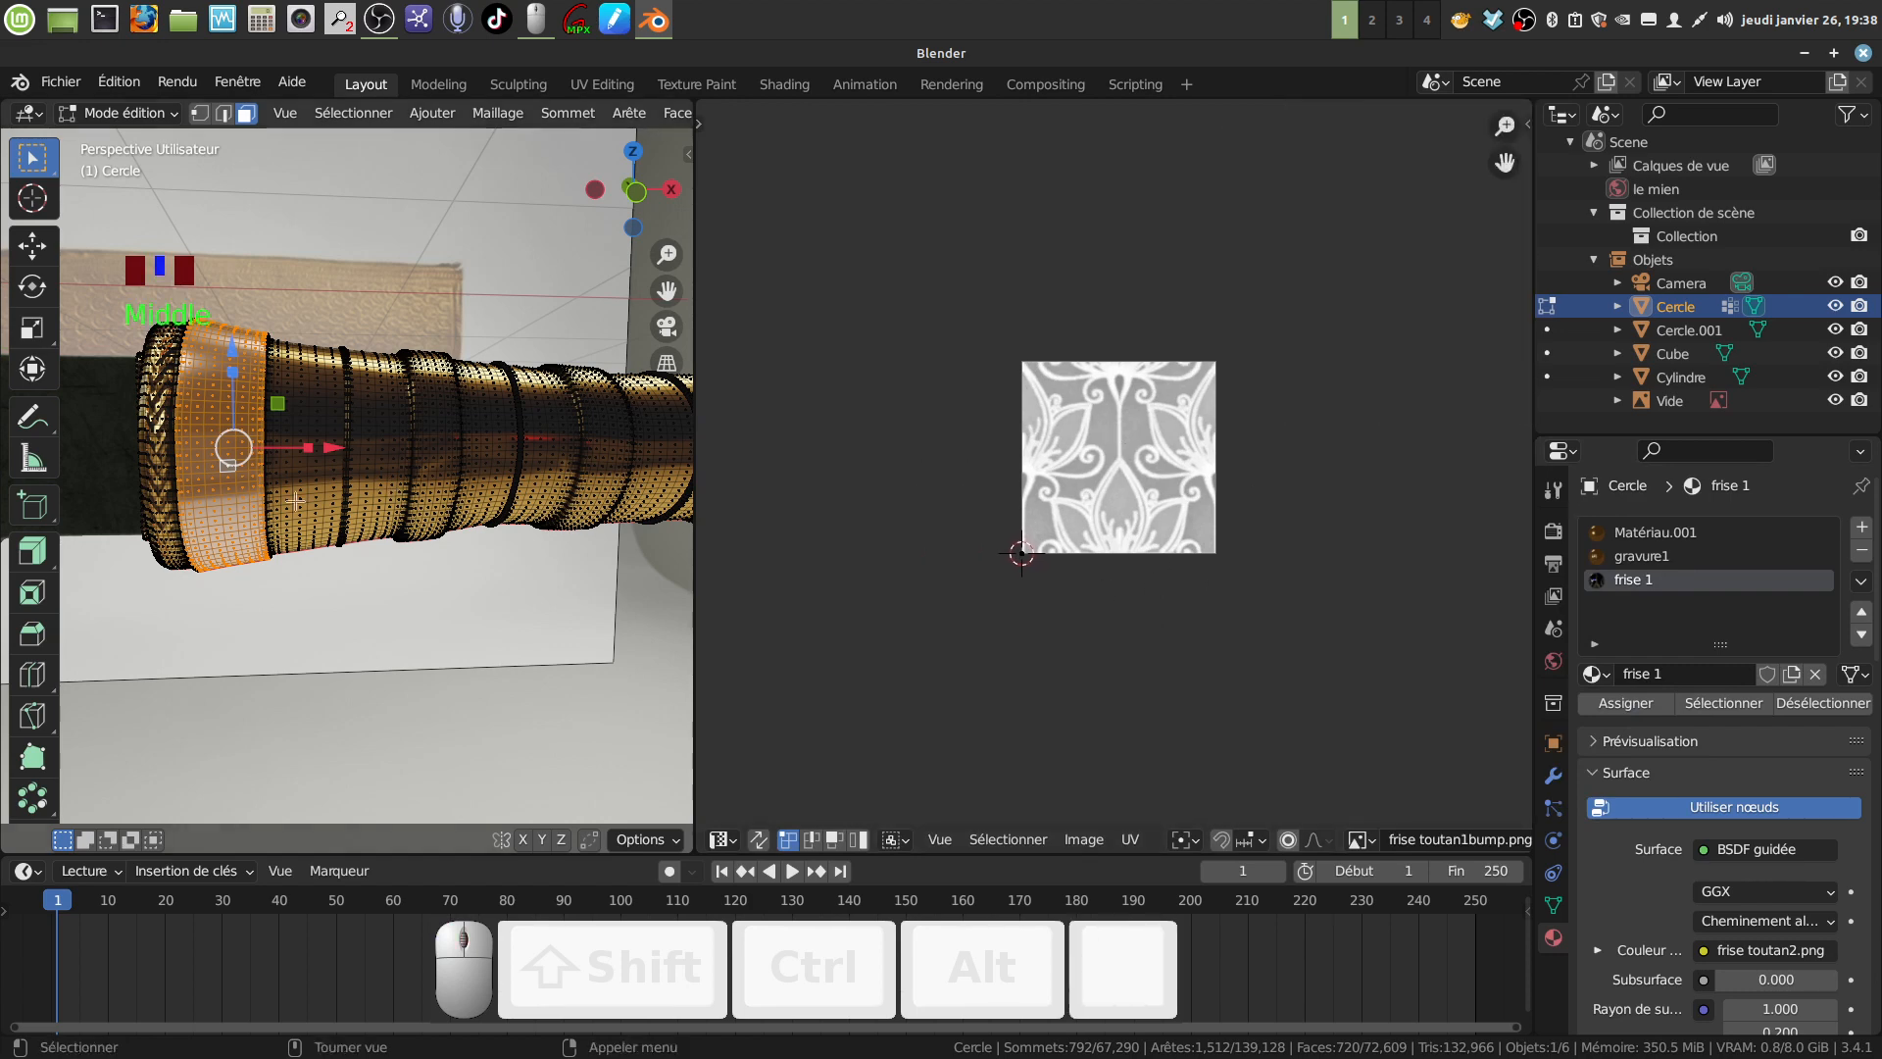
Unwrap the selected wide section and straighten its whole UV island with UV Squares' To Grid By Shape.
key(u)
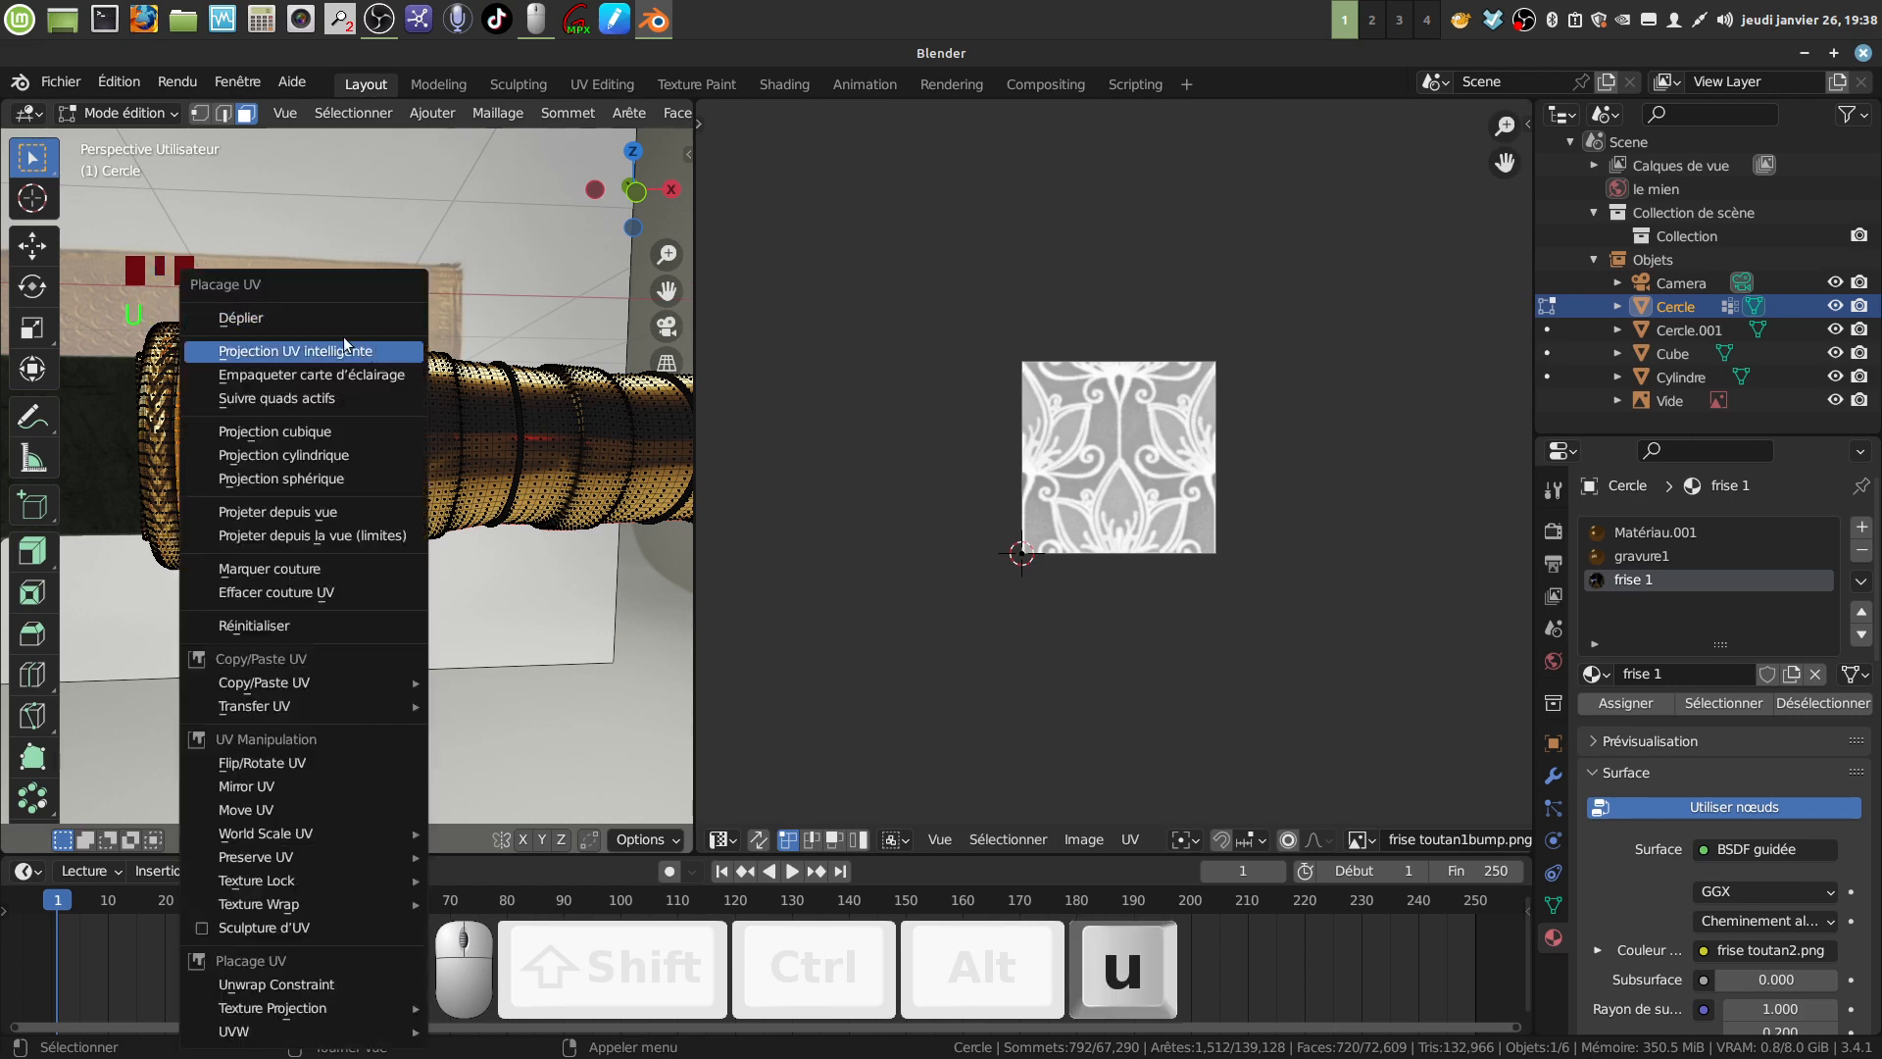
click(298, 317)
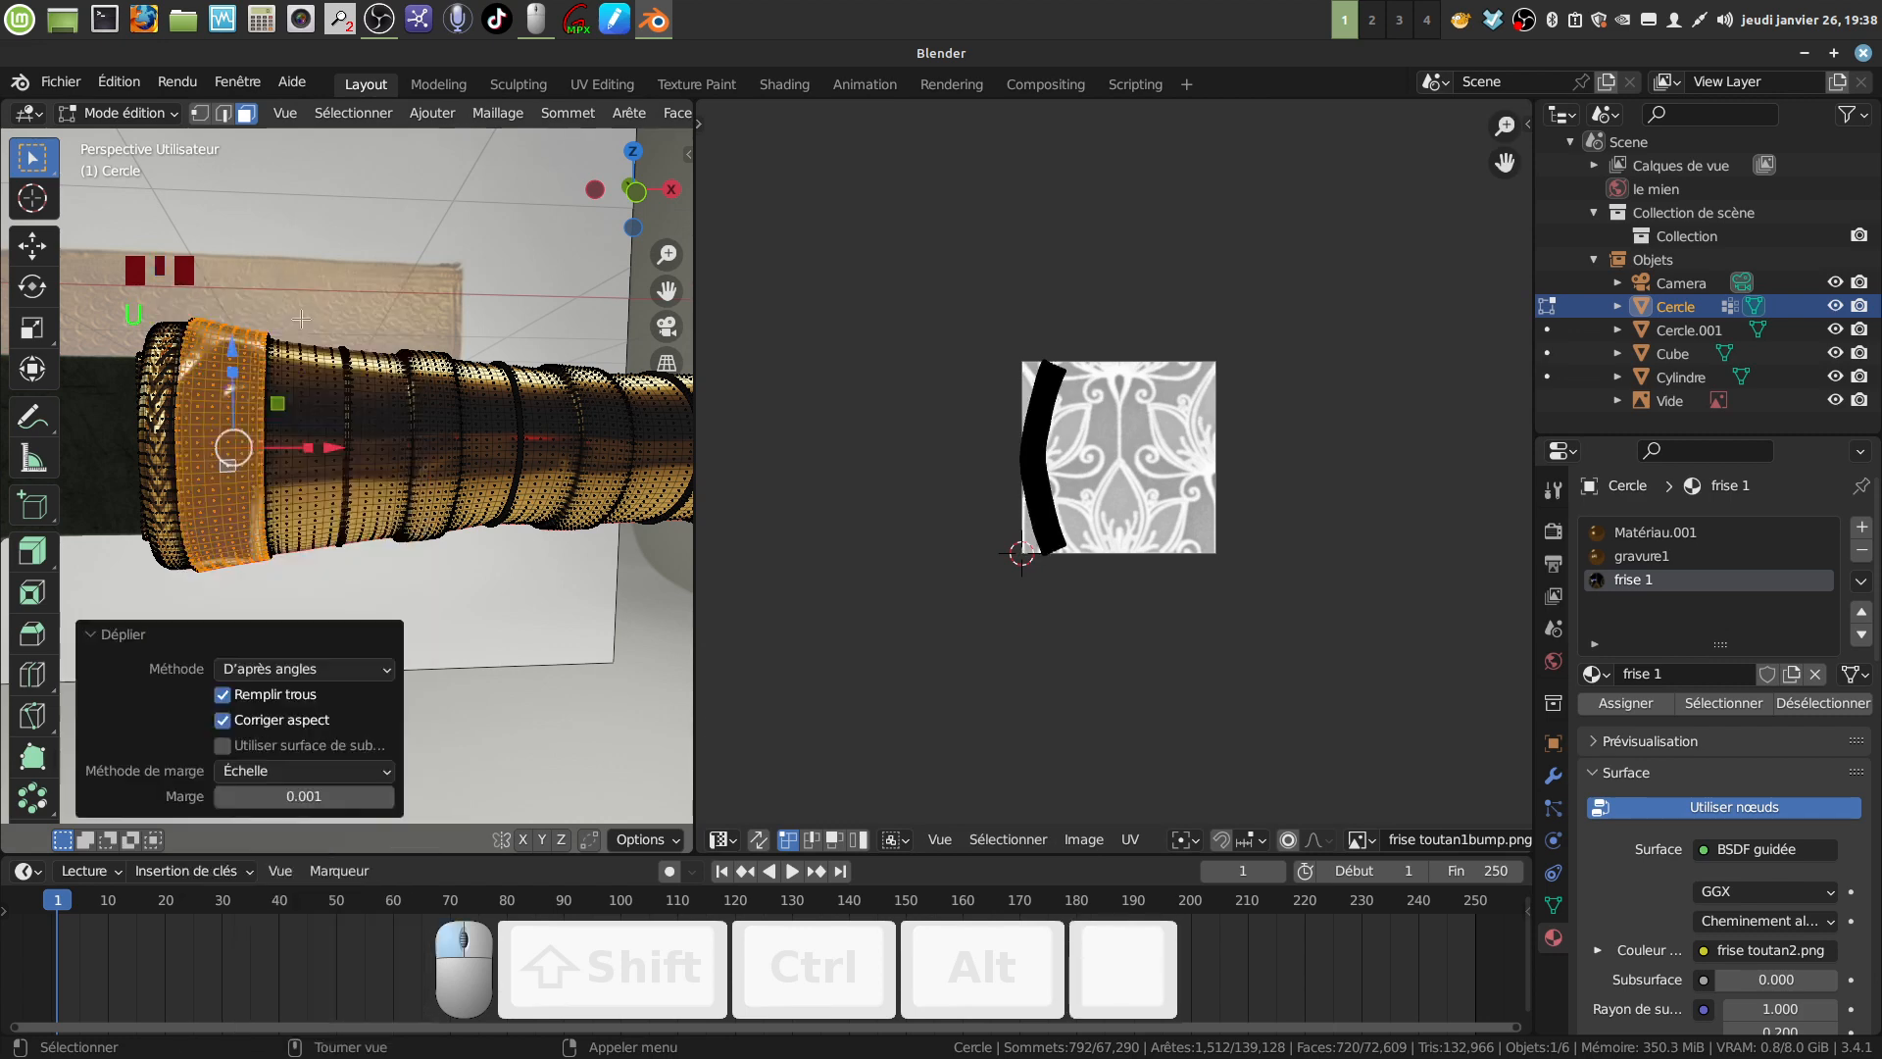
click(1030, 485)
drag(966, 321, 1122, 617)
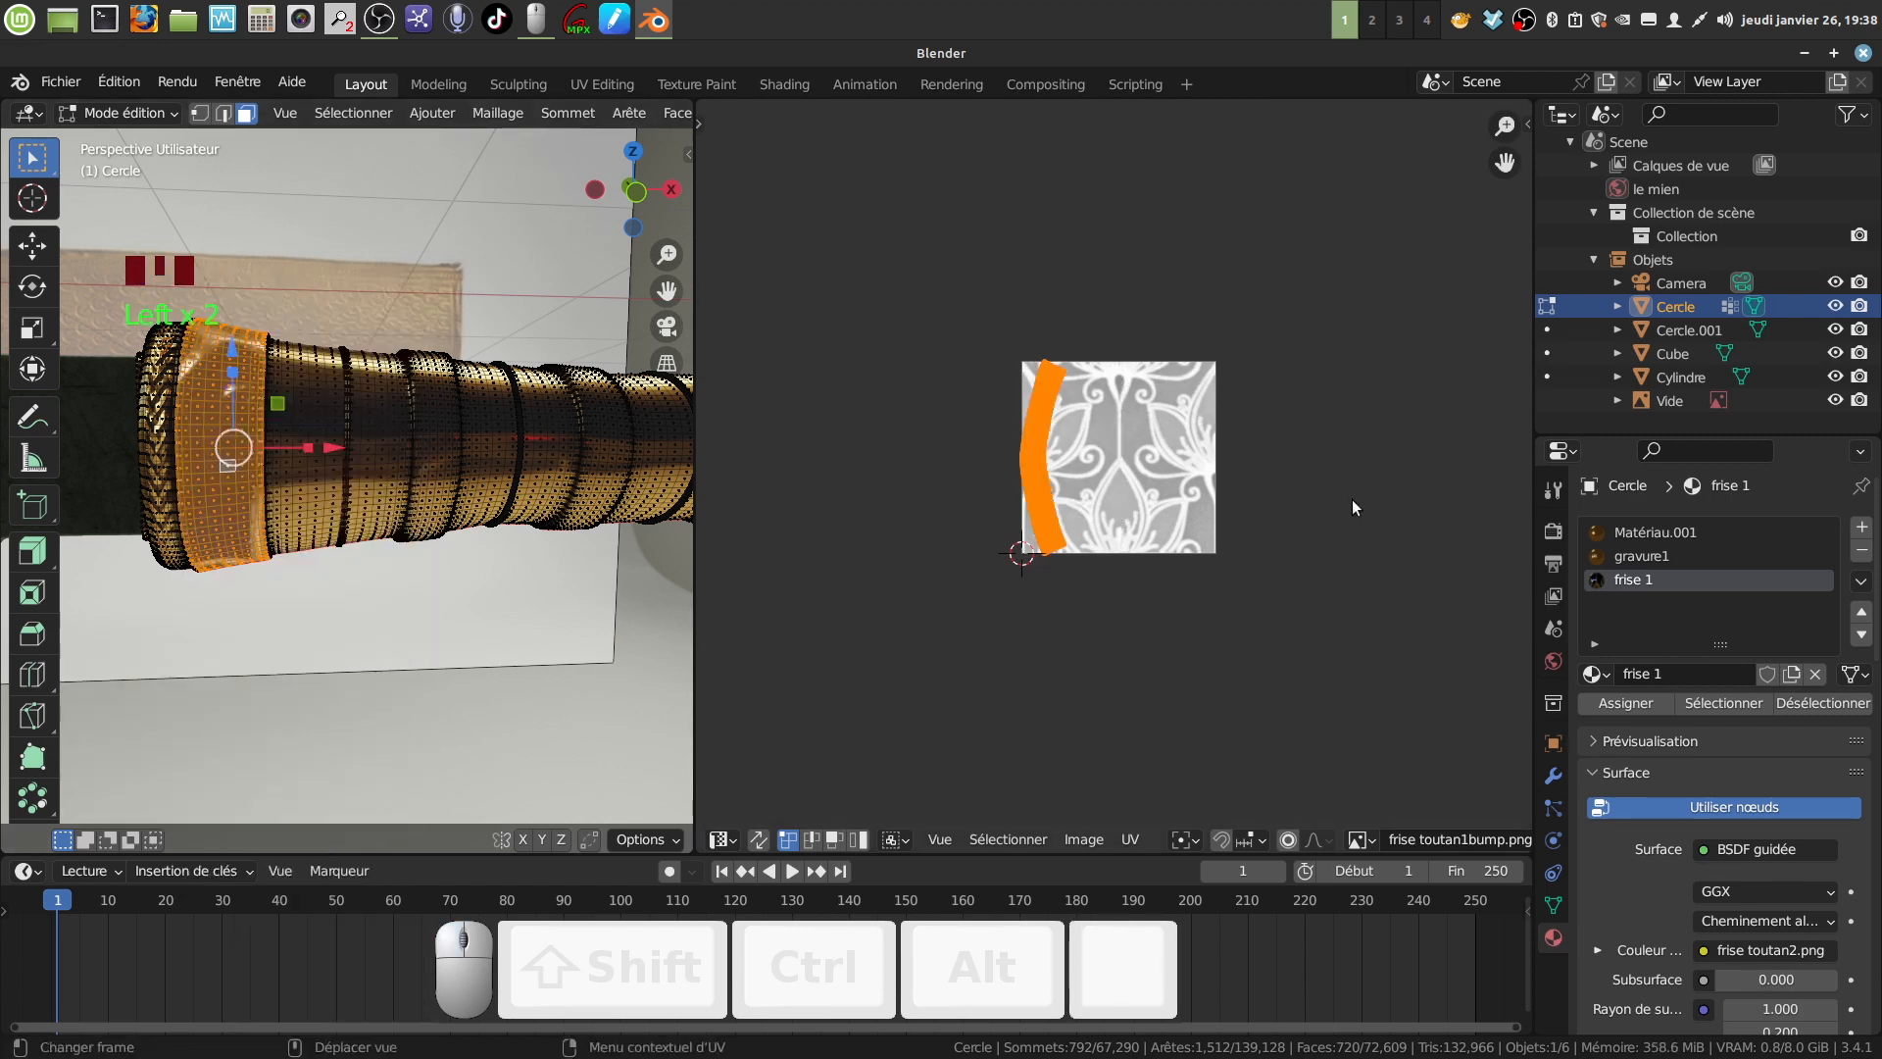
key(n)
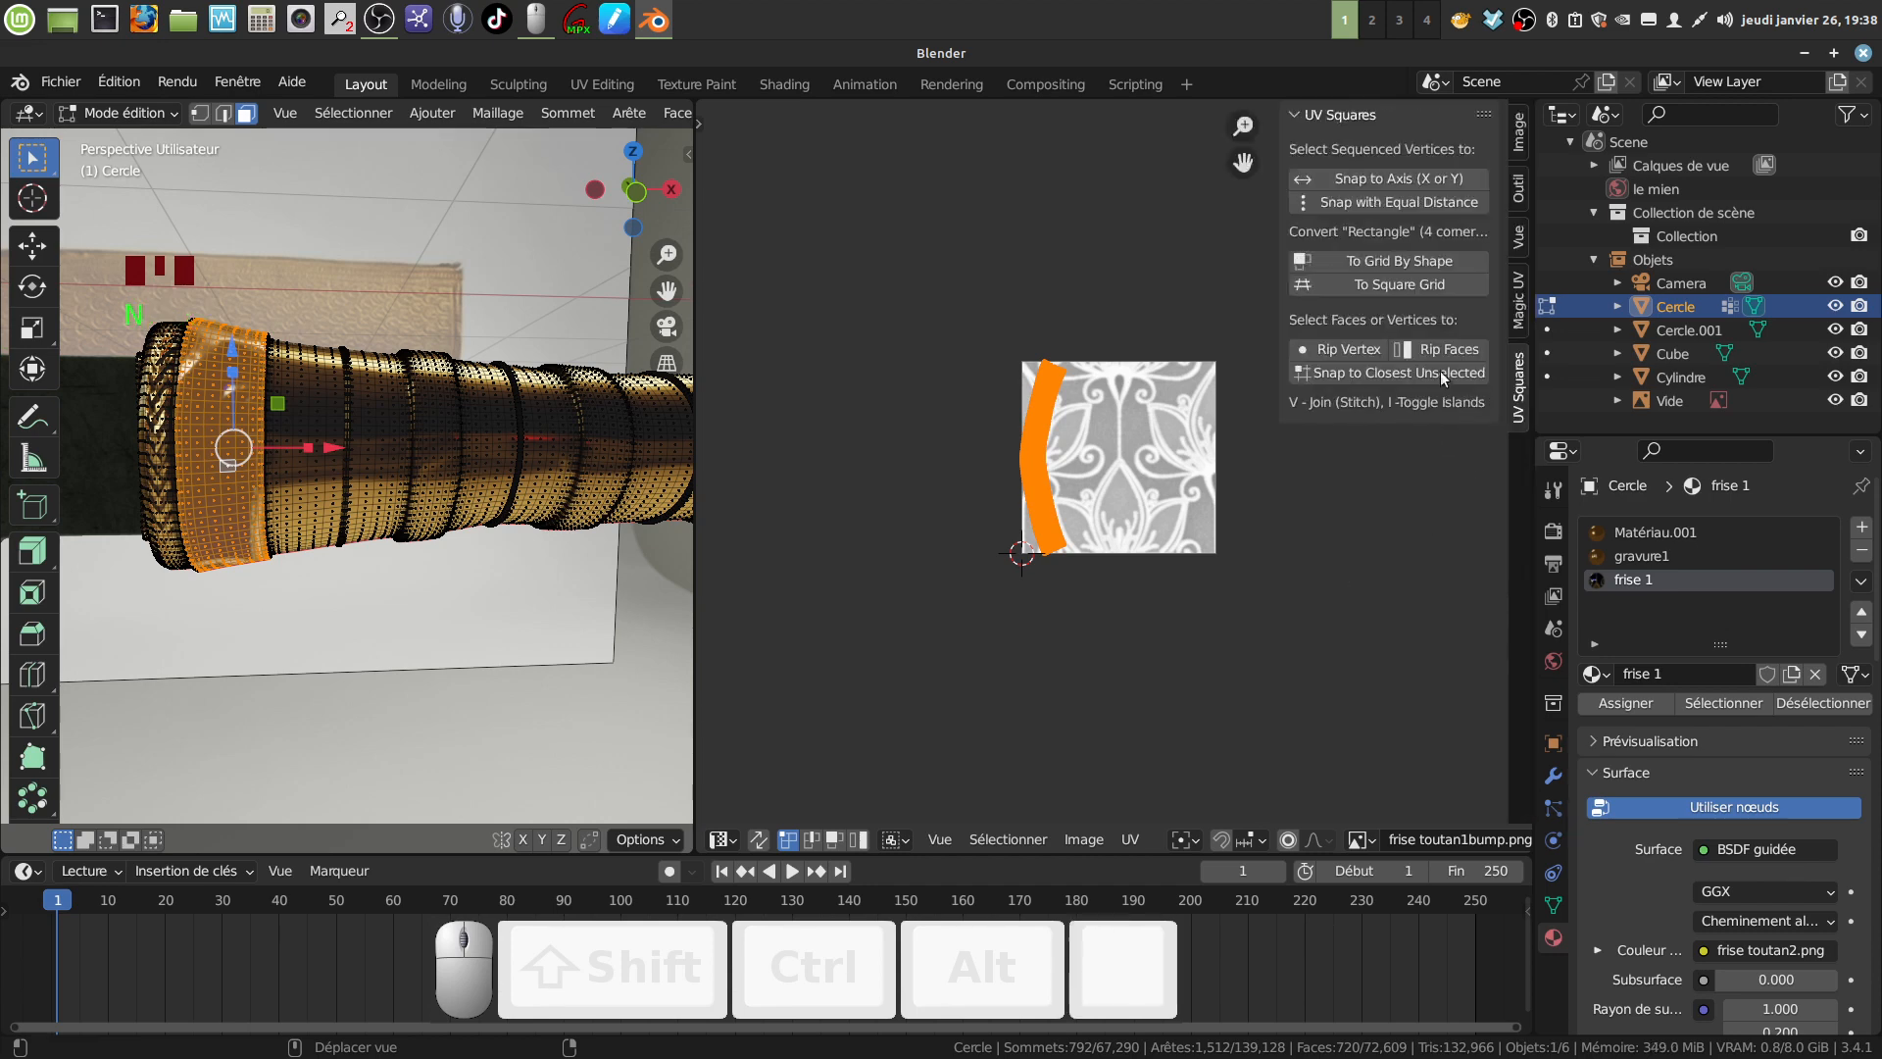
click(1385, 260)
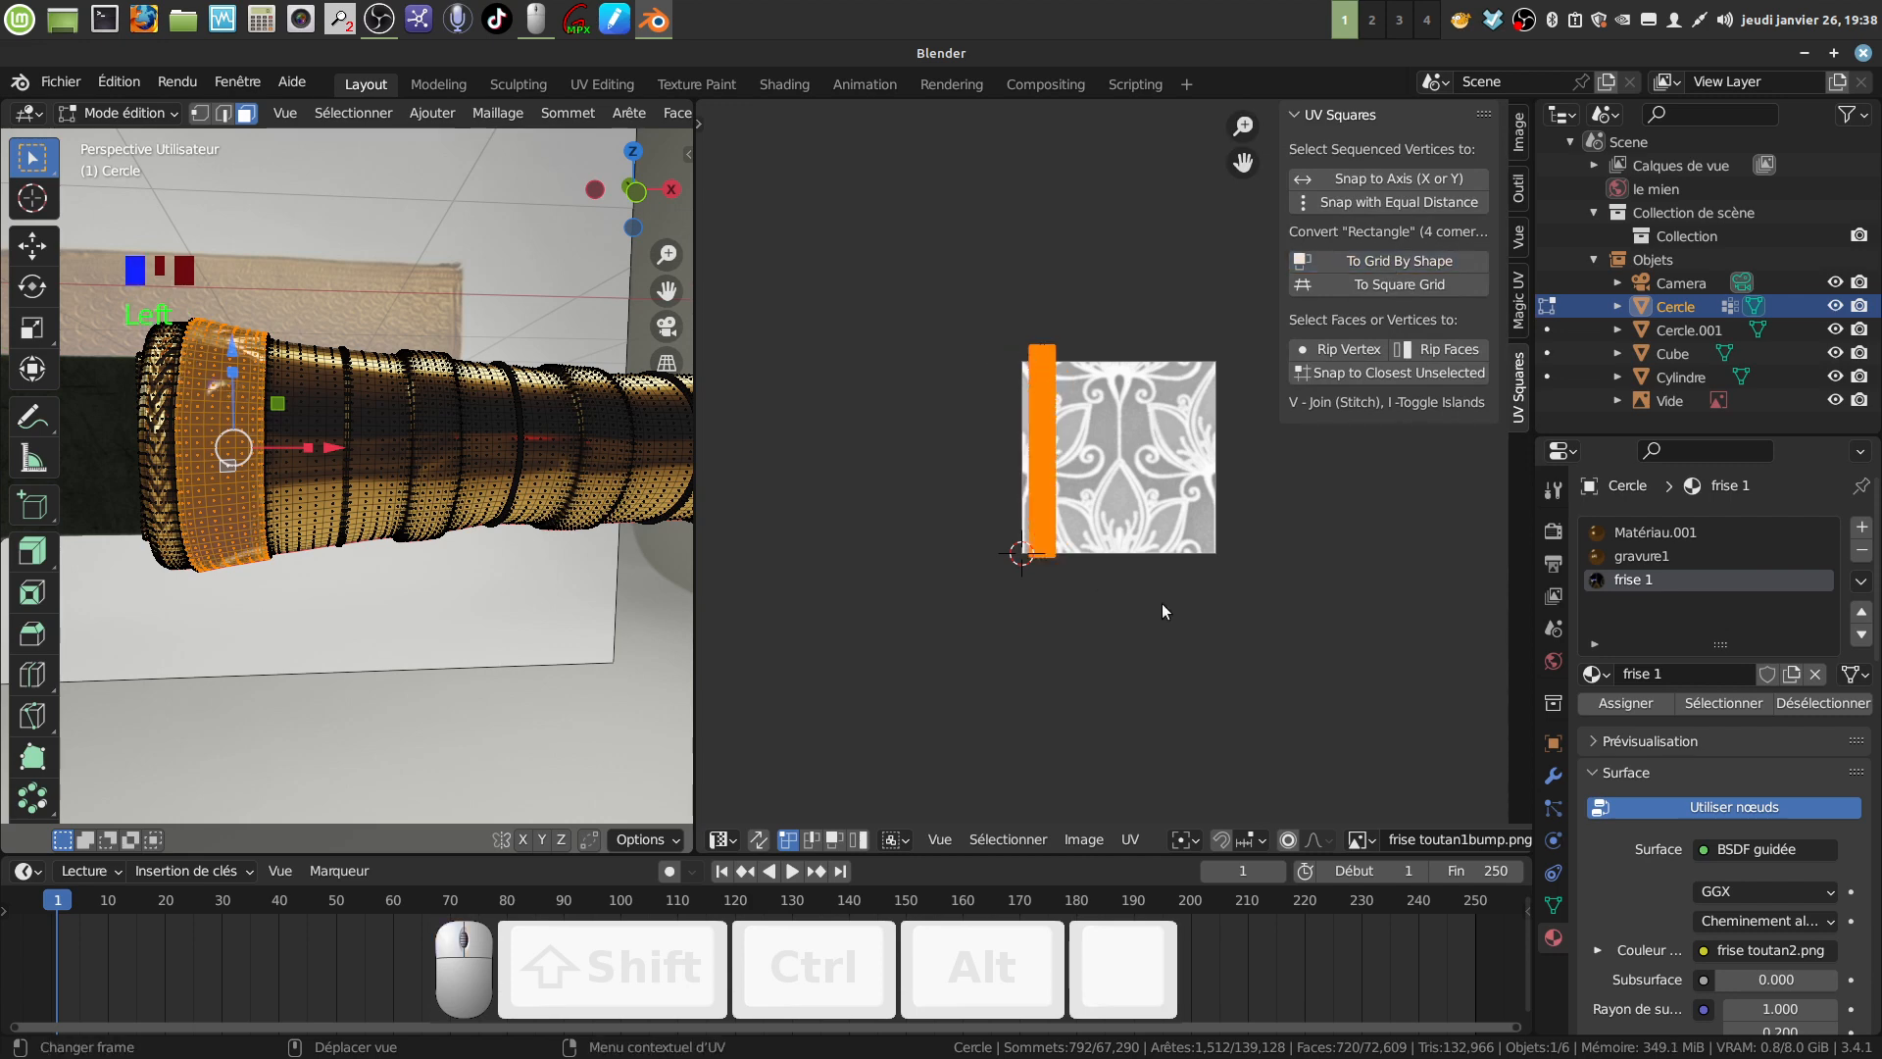
Enlarge the straightened UV island and centre it over the frieze image so its width spans the image, and check the pattern in Object Mode.
key(s)
click(1210, 393)
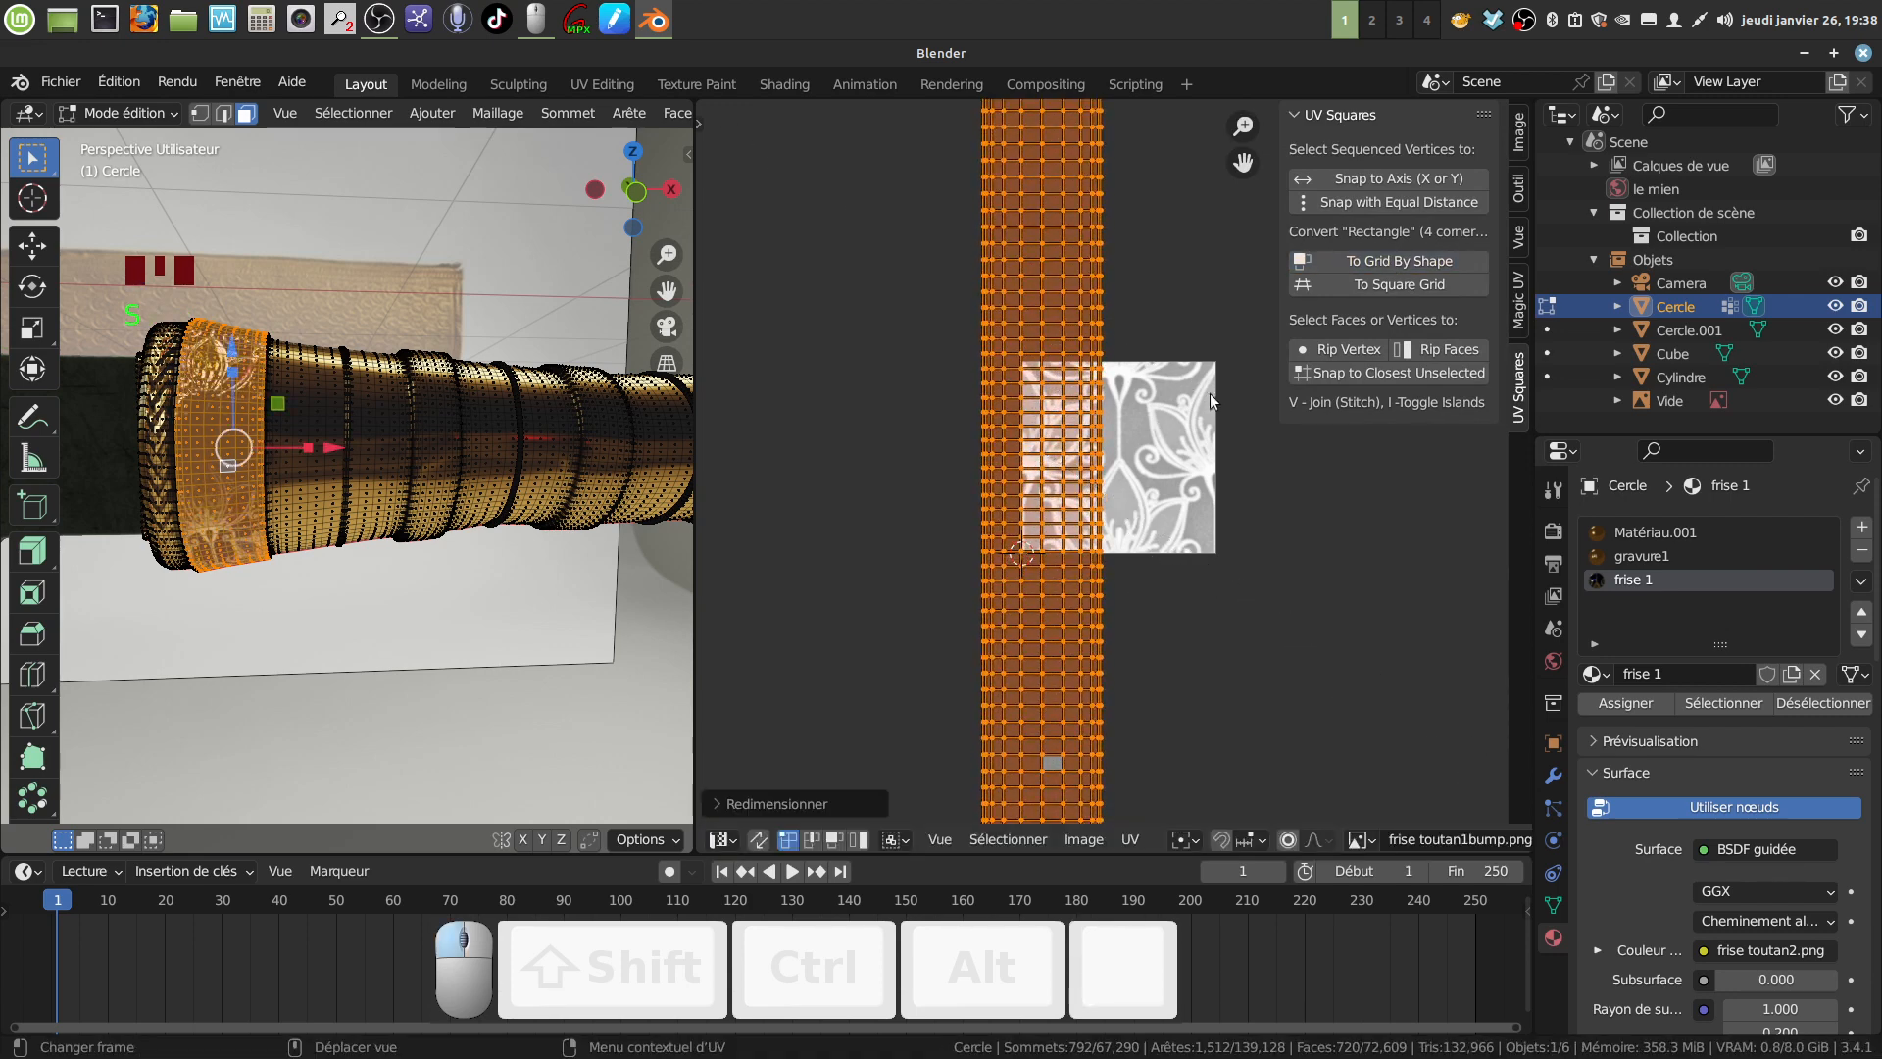
key(g)
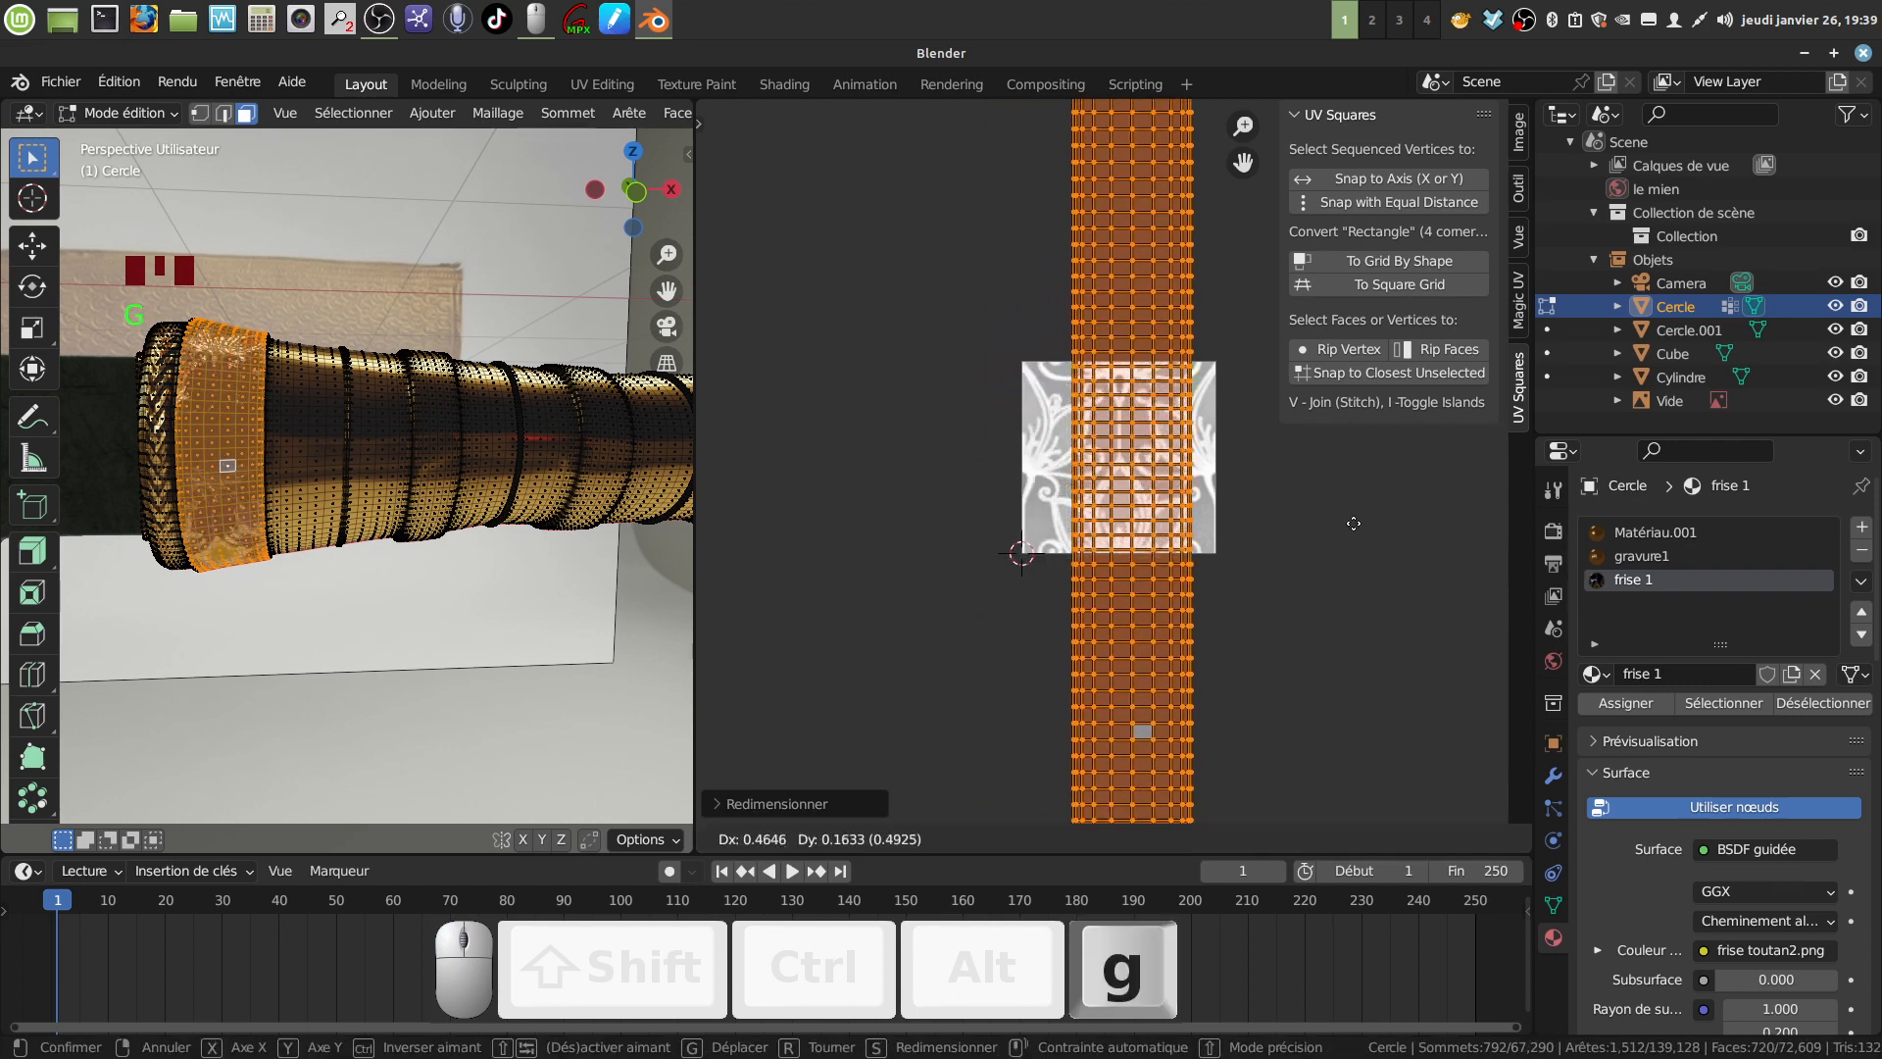
click(1340, 531)
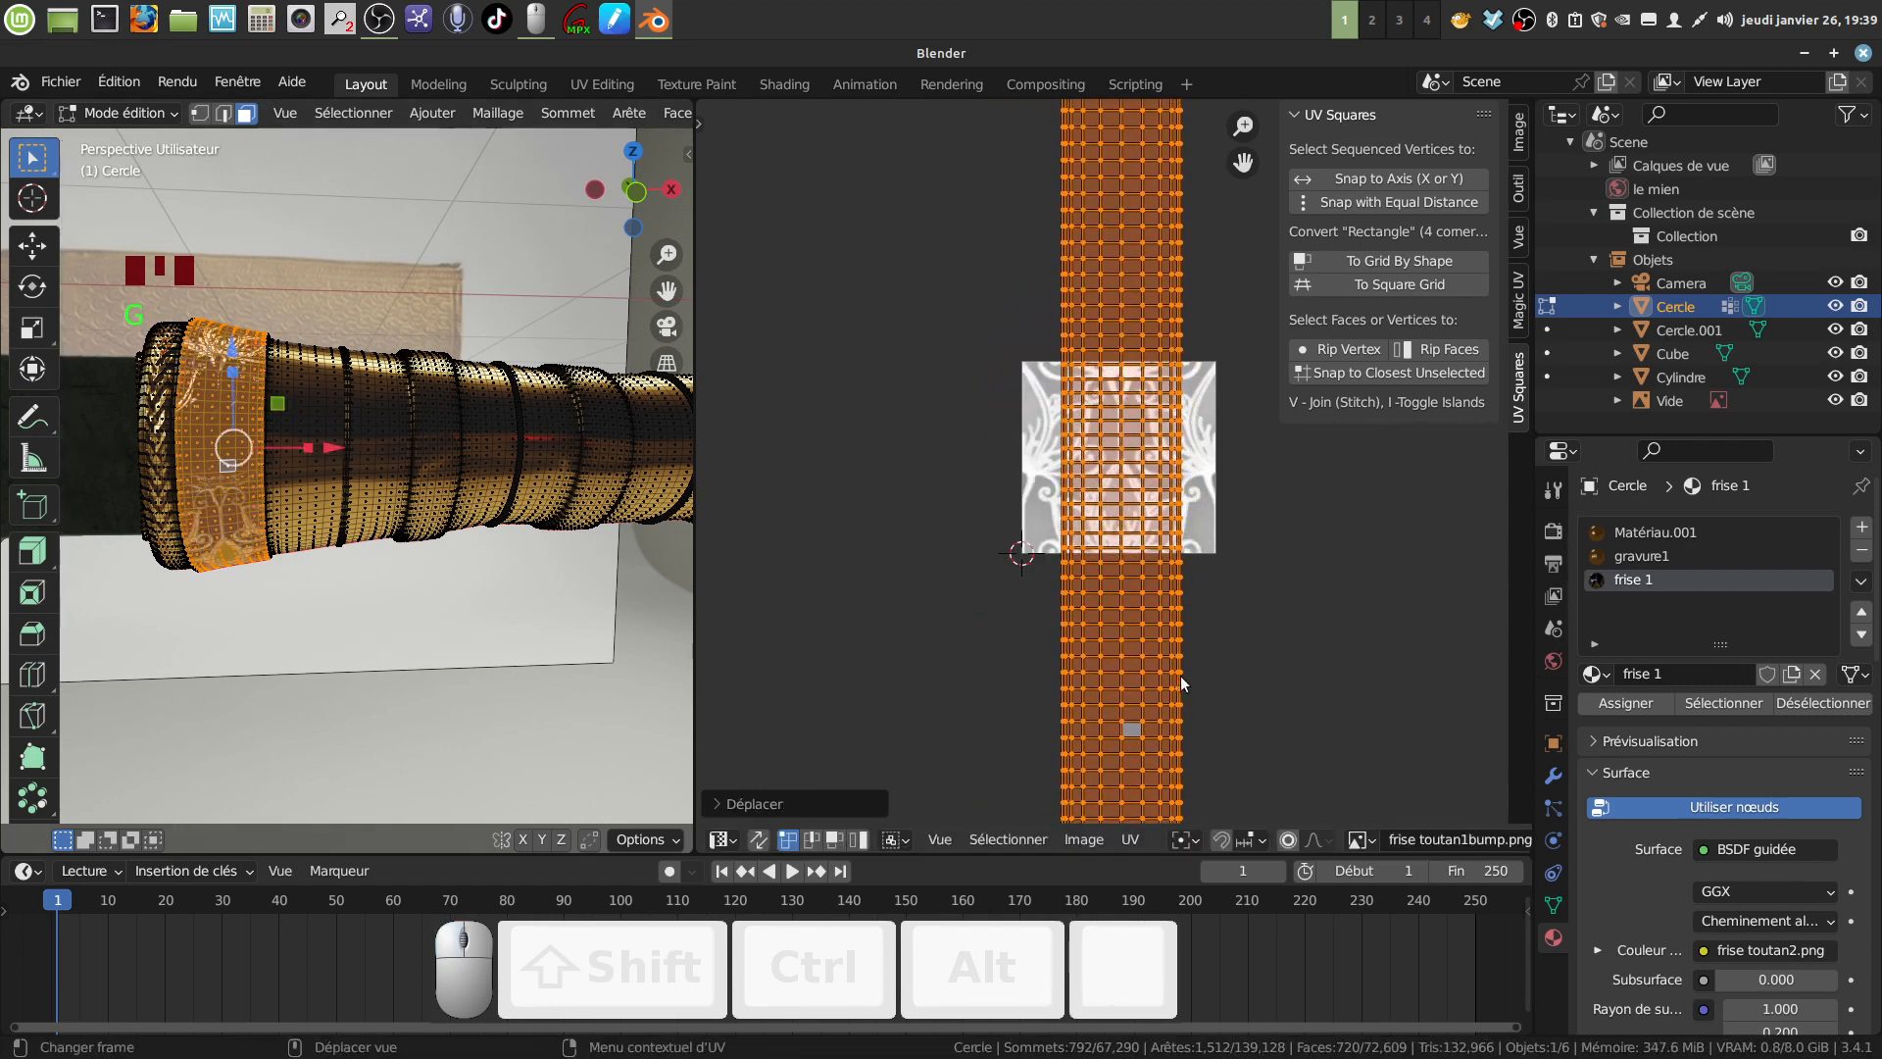
key(s)
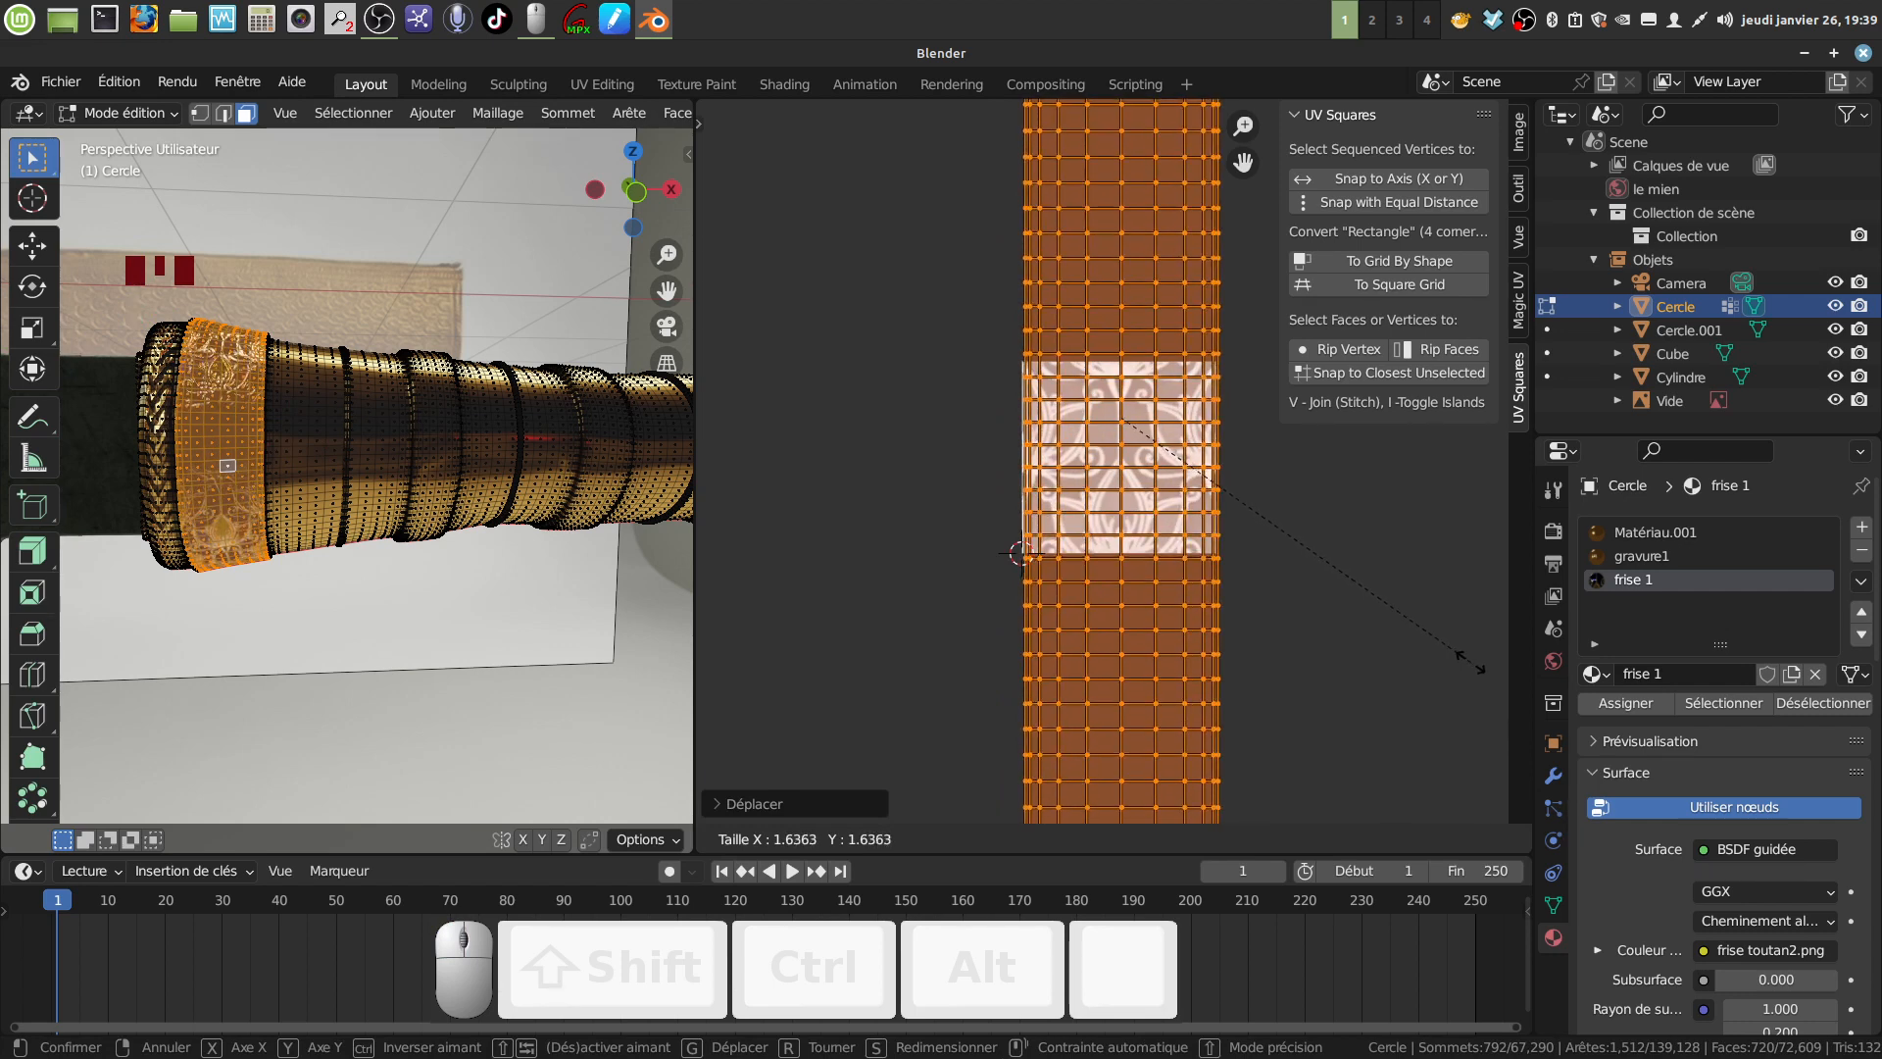
click(1333, 561)
middle_drag(370, 461, 389, 397)
key(Tab)
scroll(467, 528, up, 3)
scroll(481, 591, up, 2)
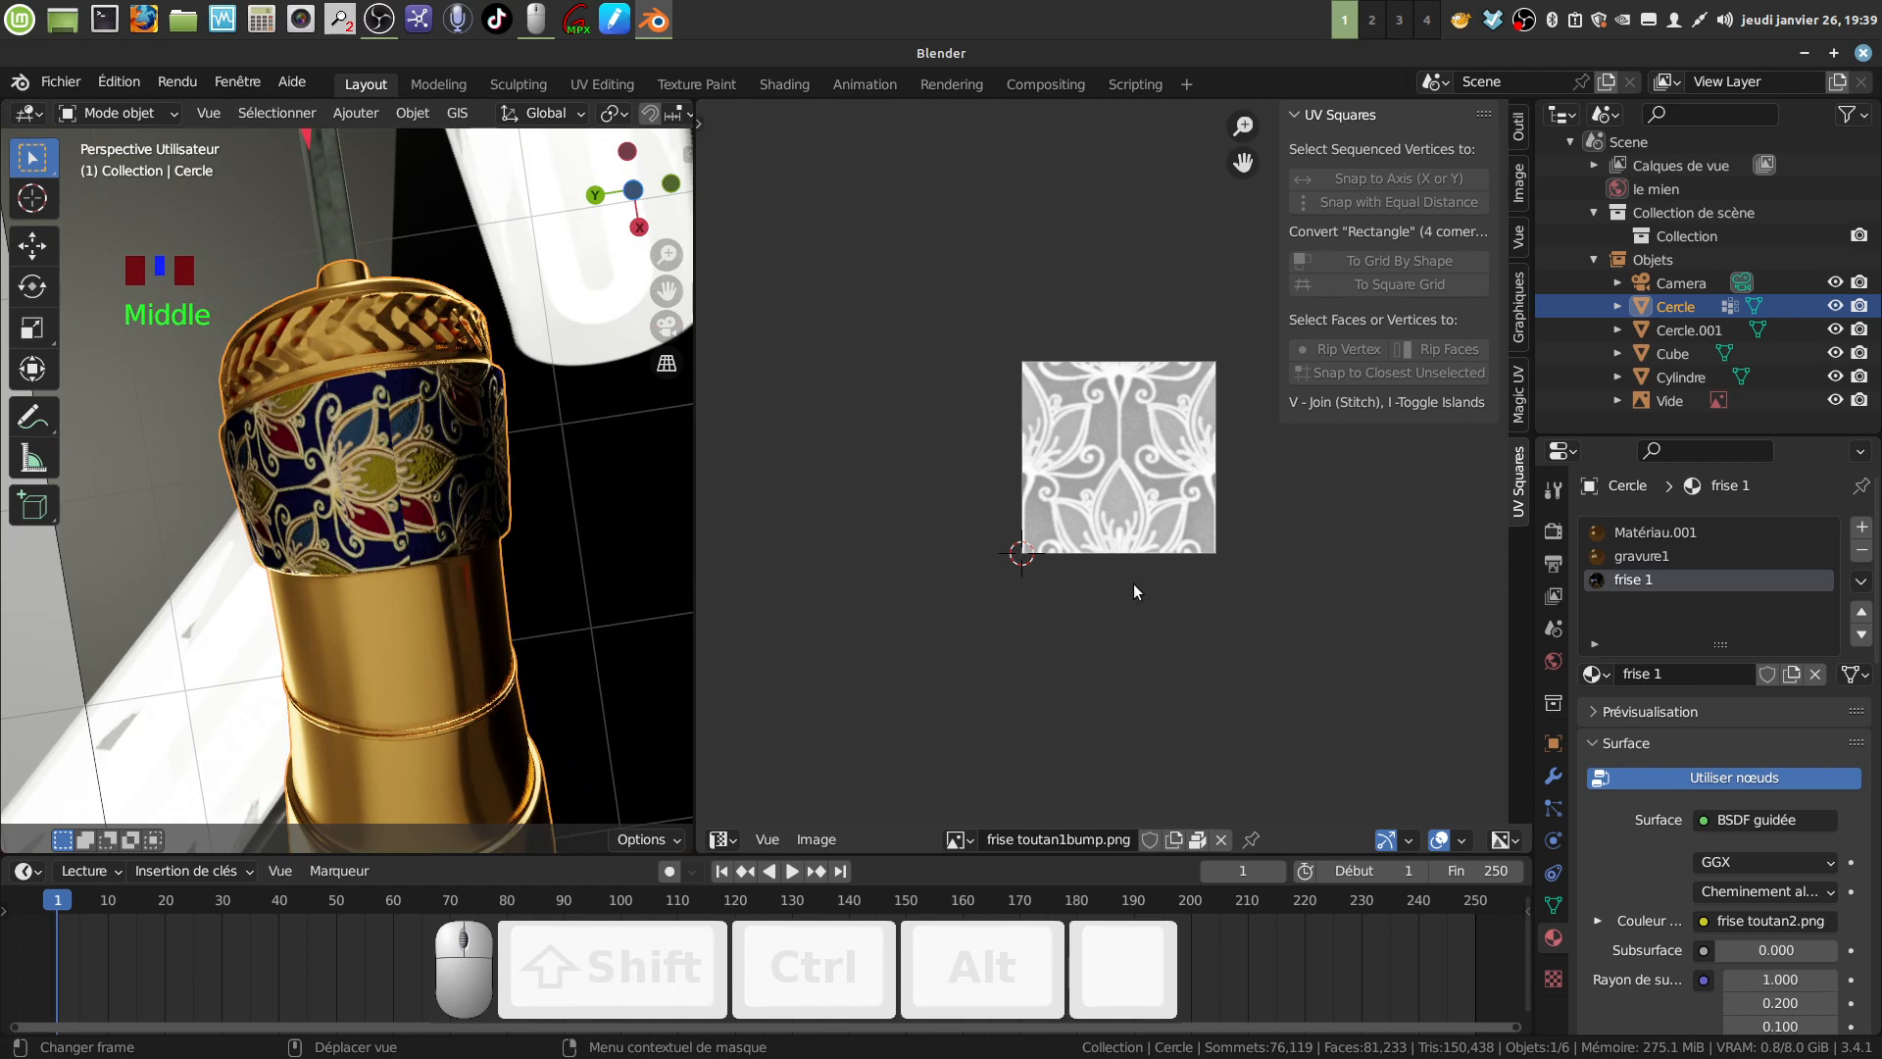
Scale the wide section's UV island along Y by about 0.97 to fine-tune the frieze pattern, and return to Object Mode.
key(Tab)
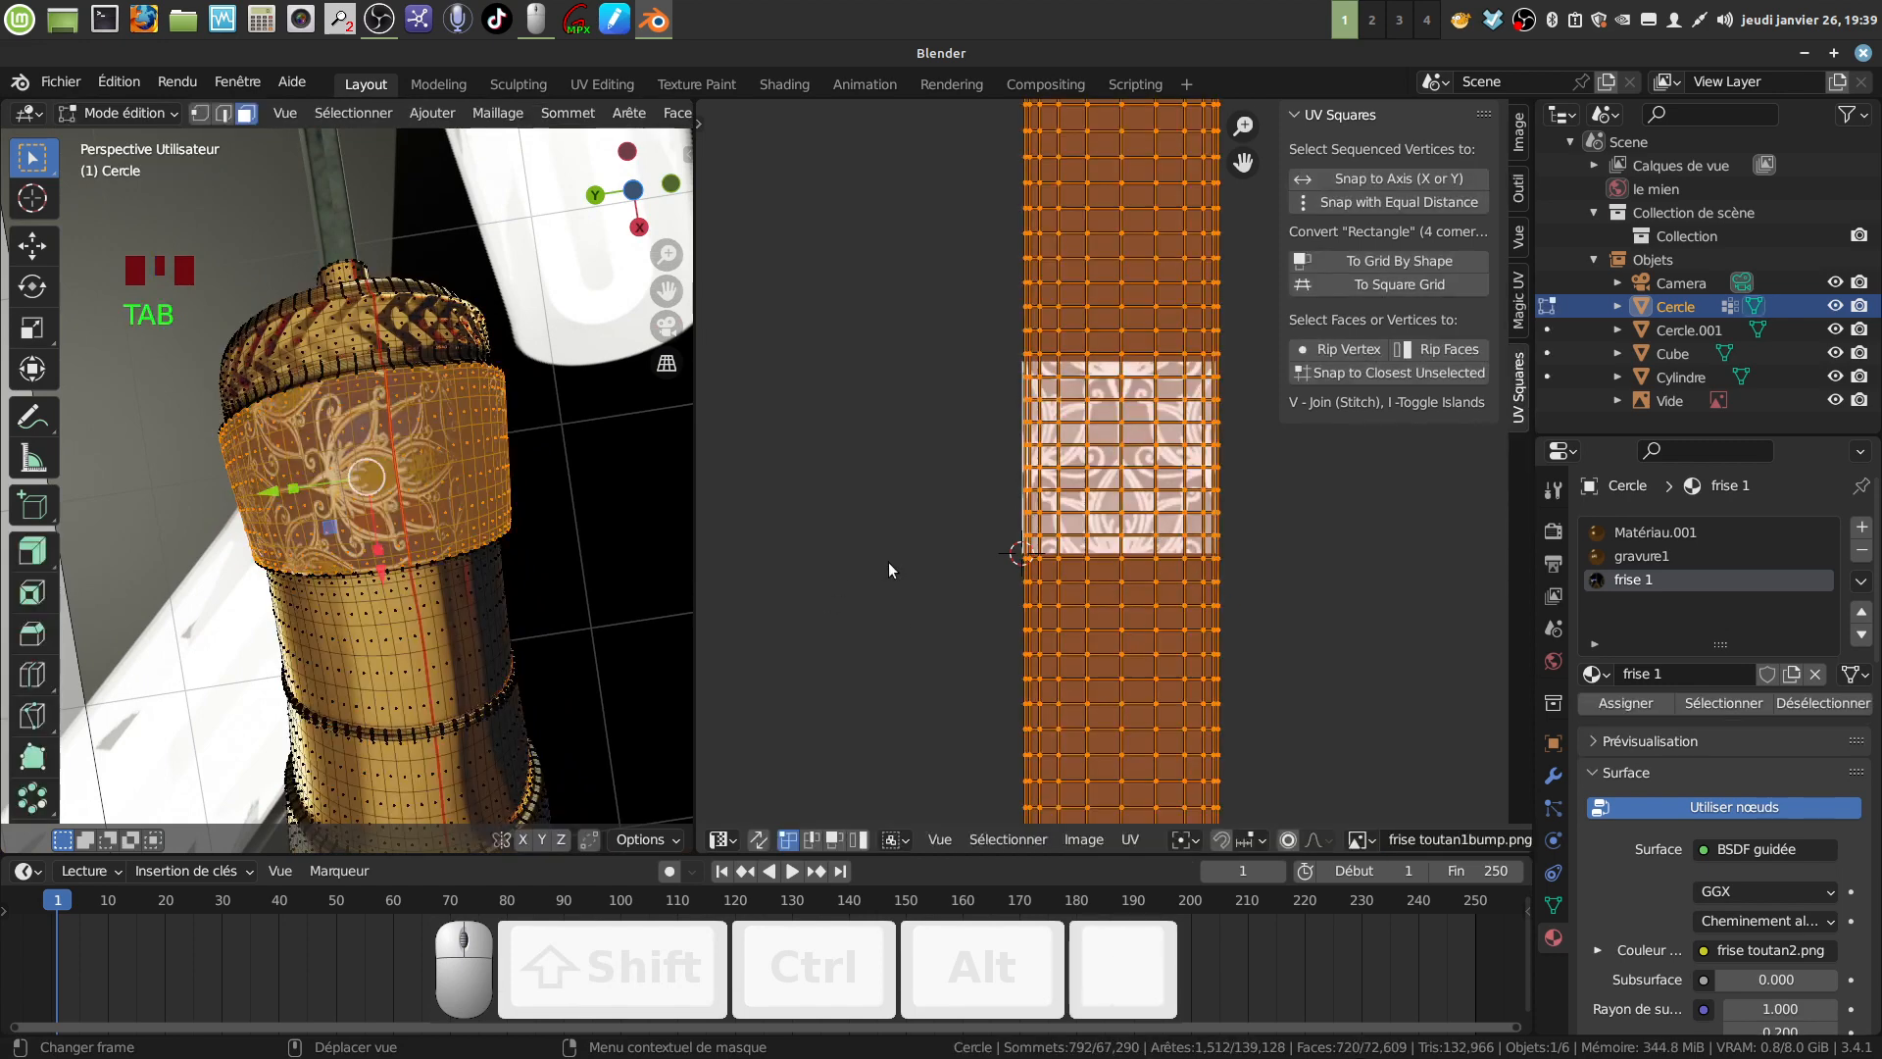
scroll(1196, 609, up, 3)
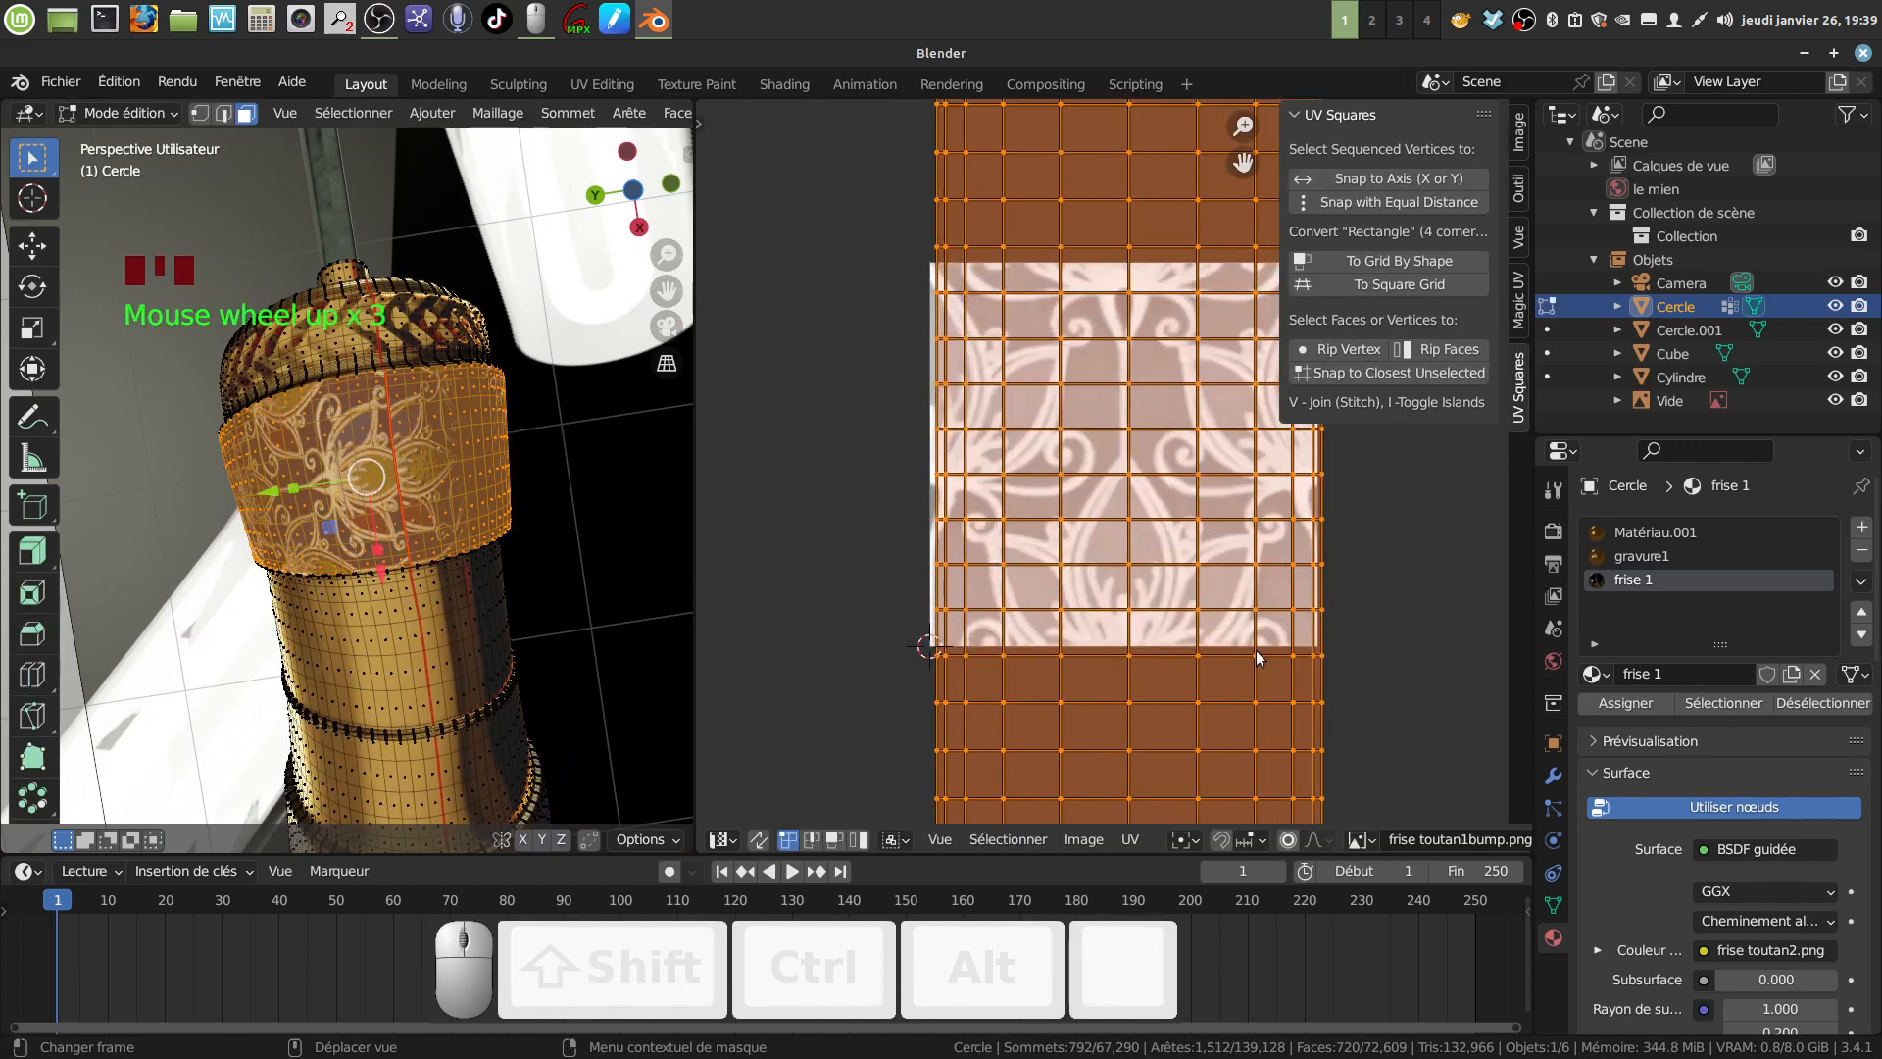
key(s)
key(y)
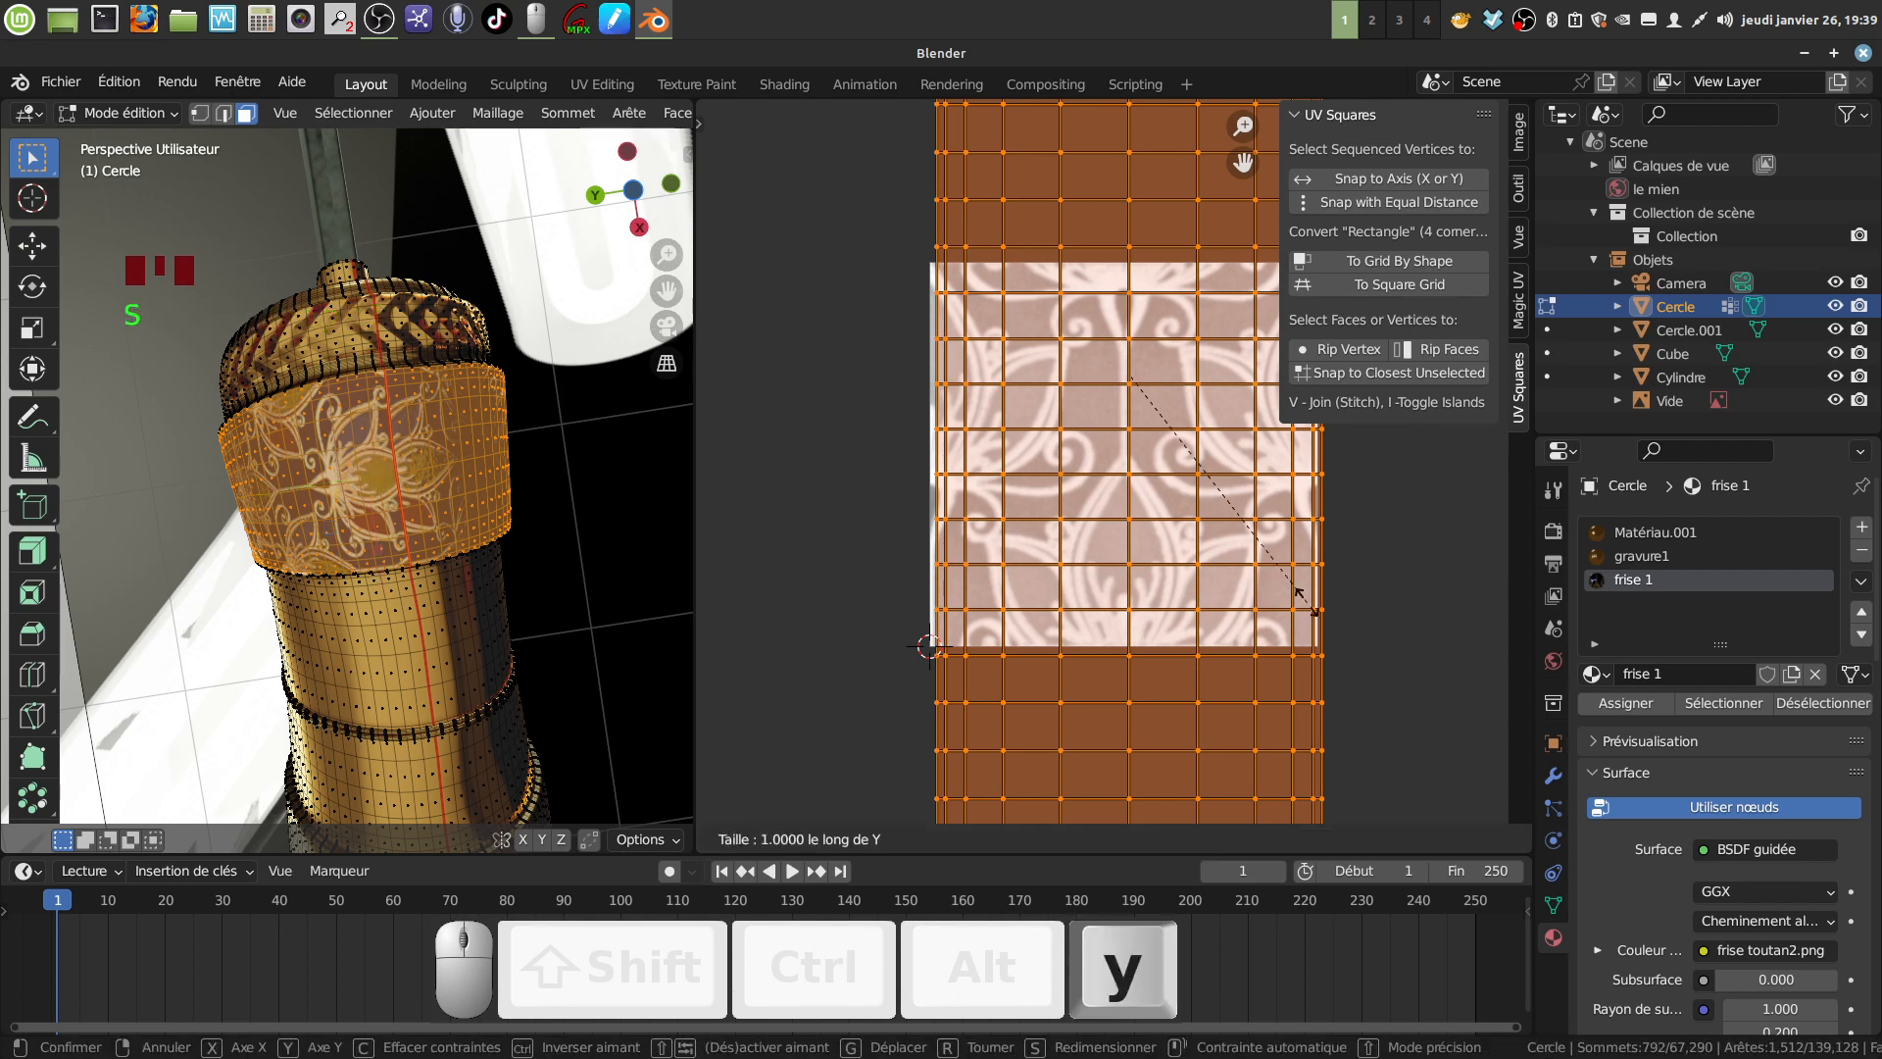
key(shift)
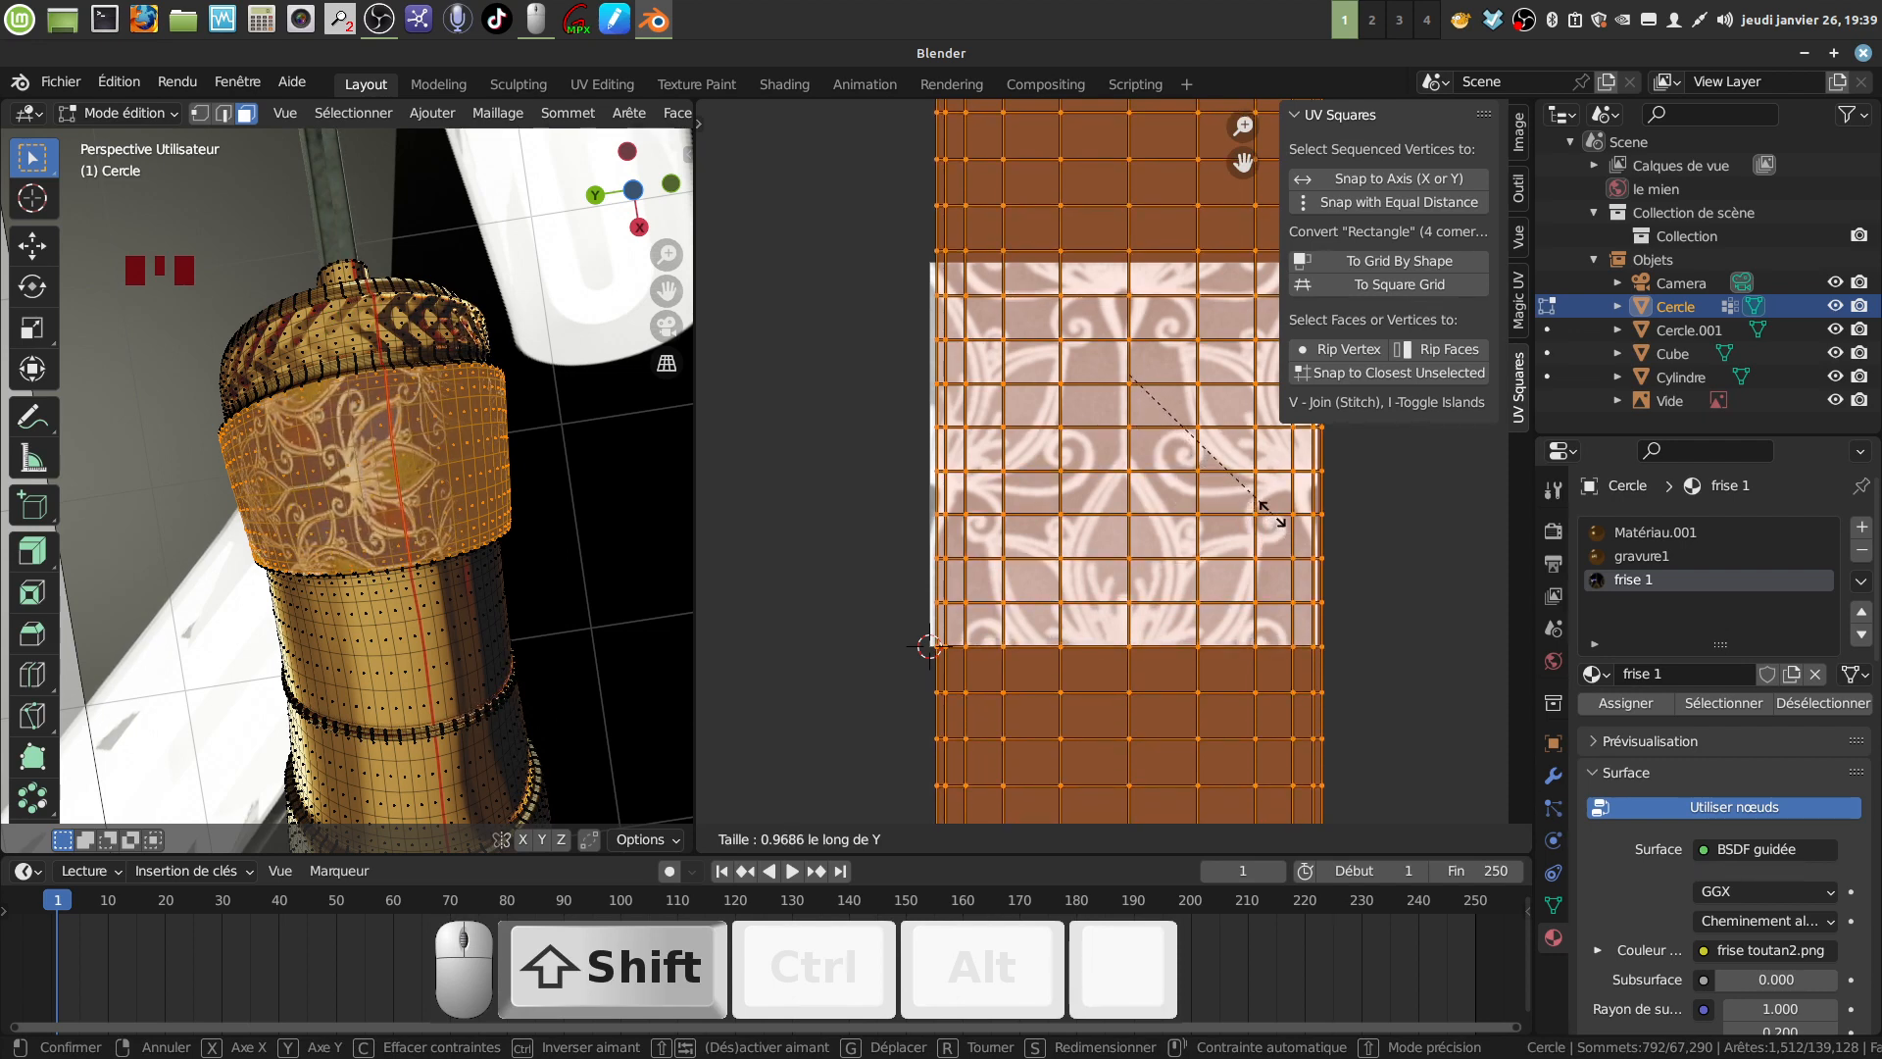
click(1271, 511)
key(Tab)
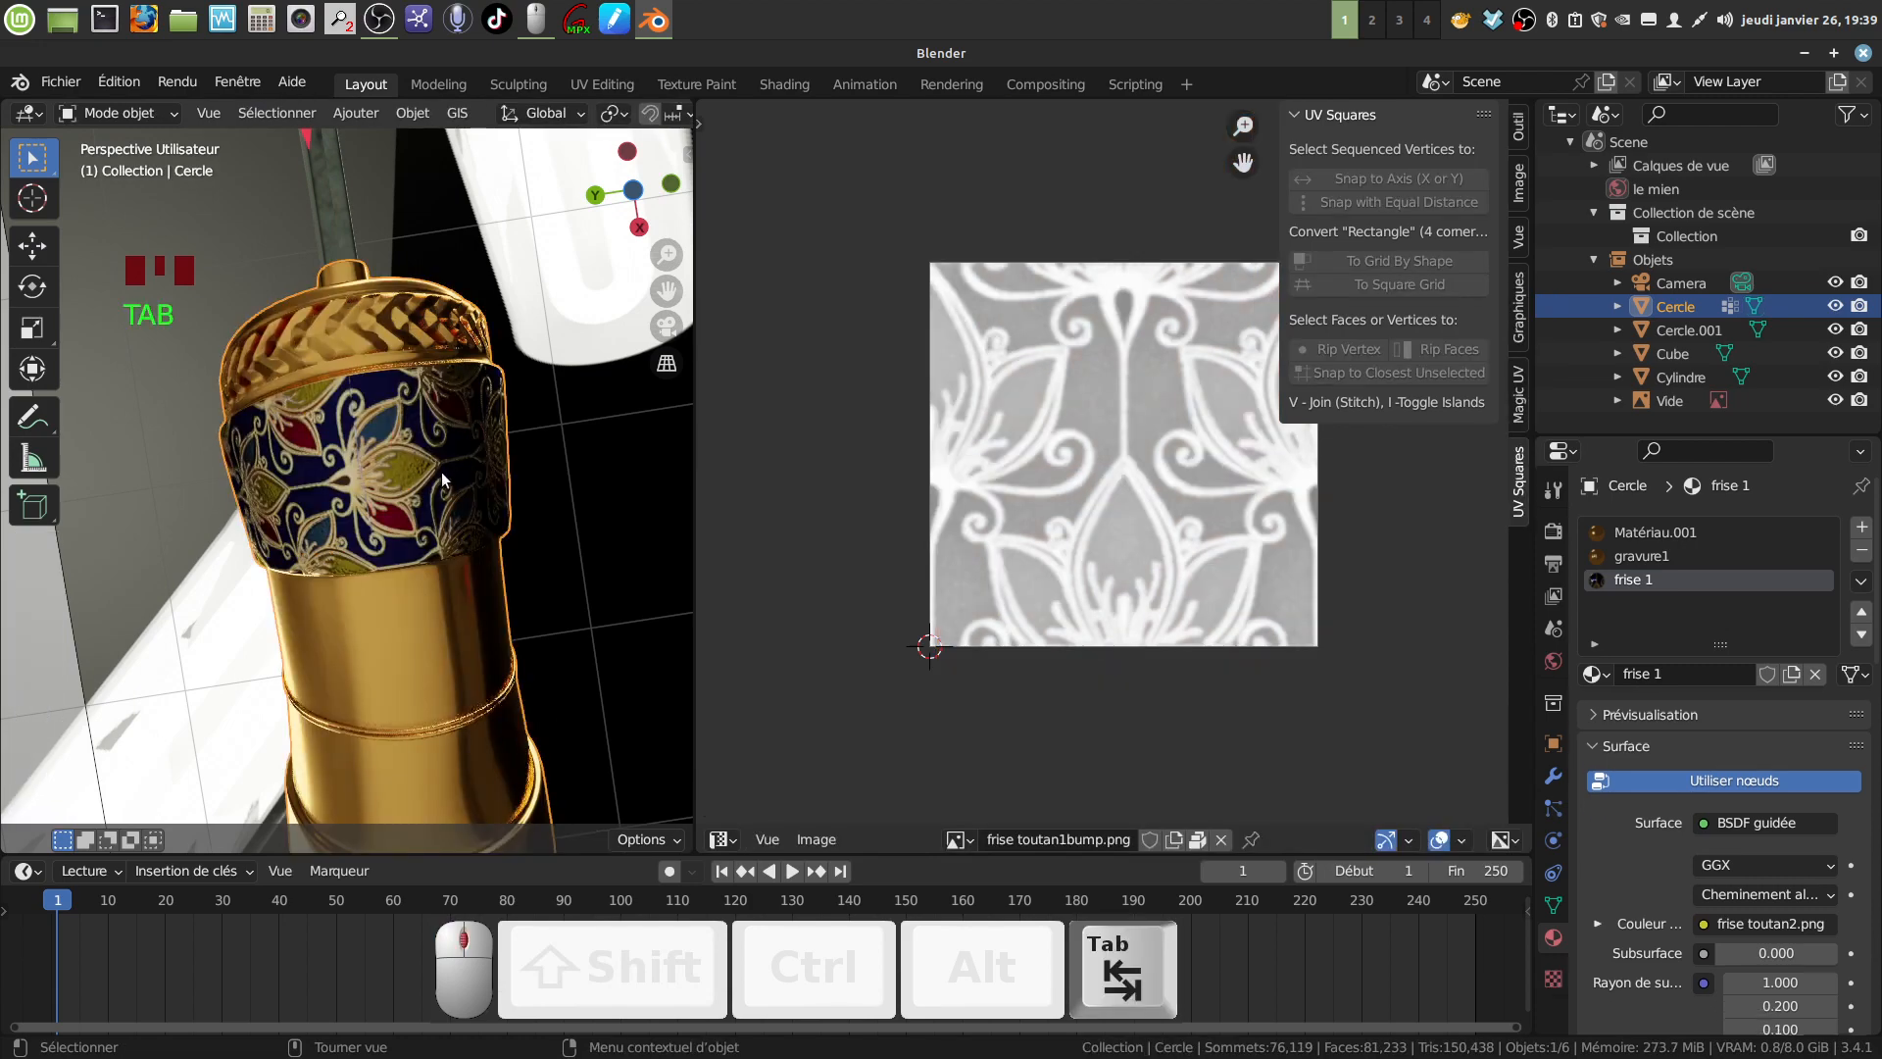
Widen the 3D viewport, enter Edit Mode on the Cercle handle mesh and clear the face selection.
middle_drag(417, 469, 228, 694)
scroll(445, 323, down, 2)
middle_drag(444, 324, 378, 389)
scroll(456, 367, down, 3)
middle_drag(378, 389, 394, 396)
shift+middle_drag(394, 396, 376, 442)
shift+middle_drag(417, 432, 454, 464)
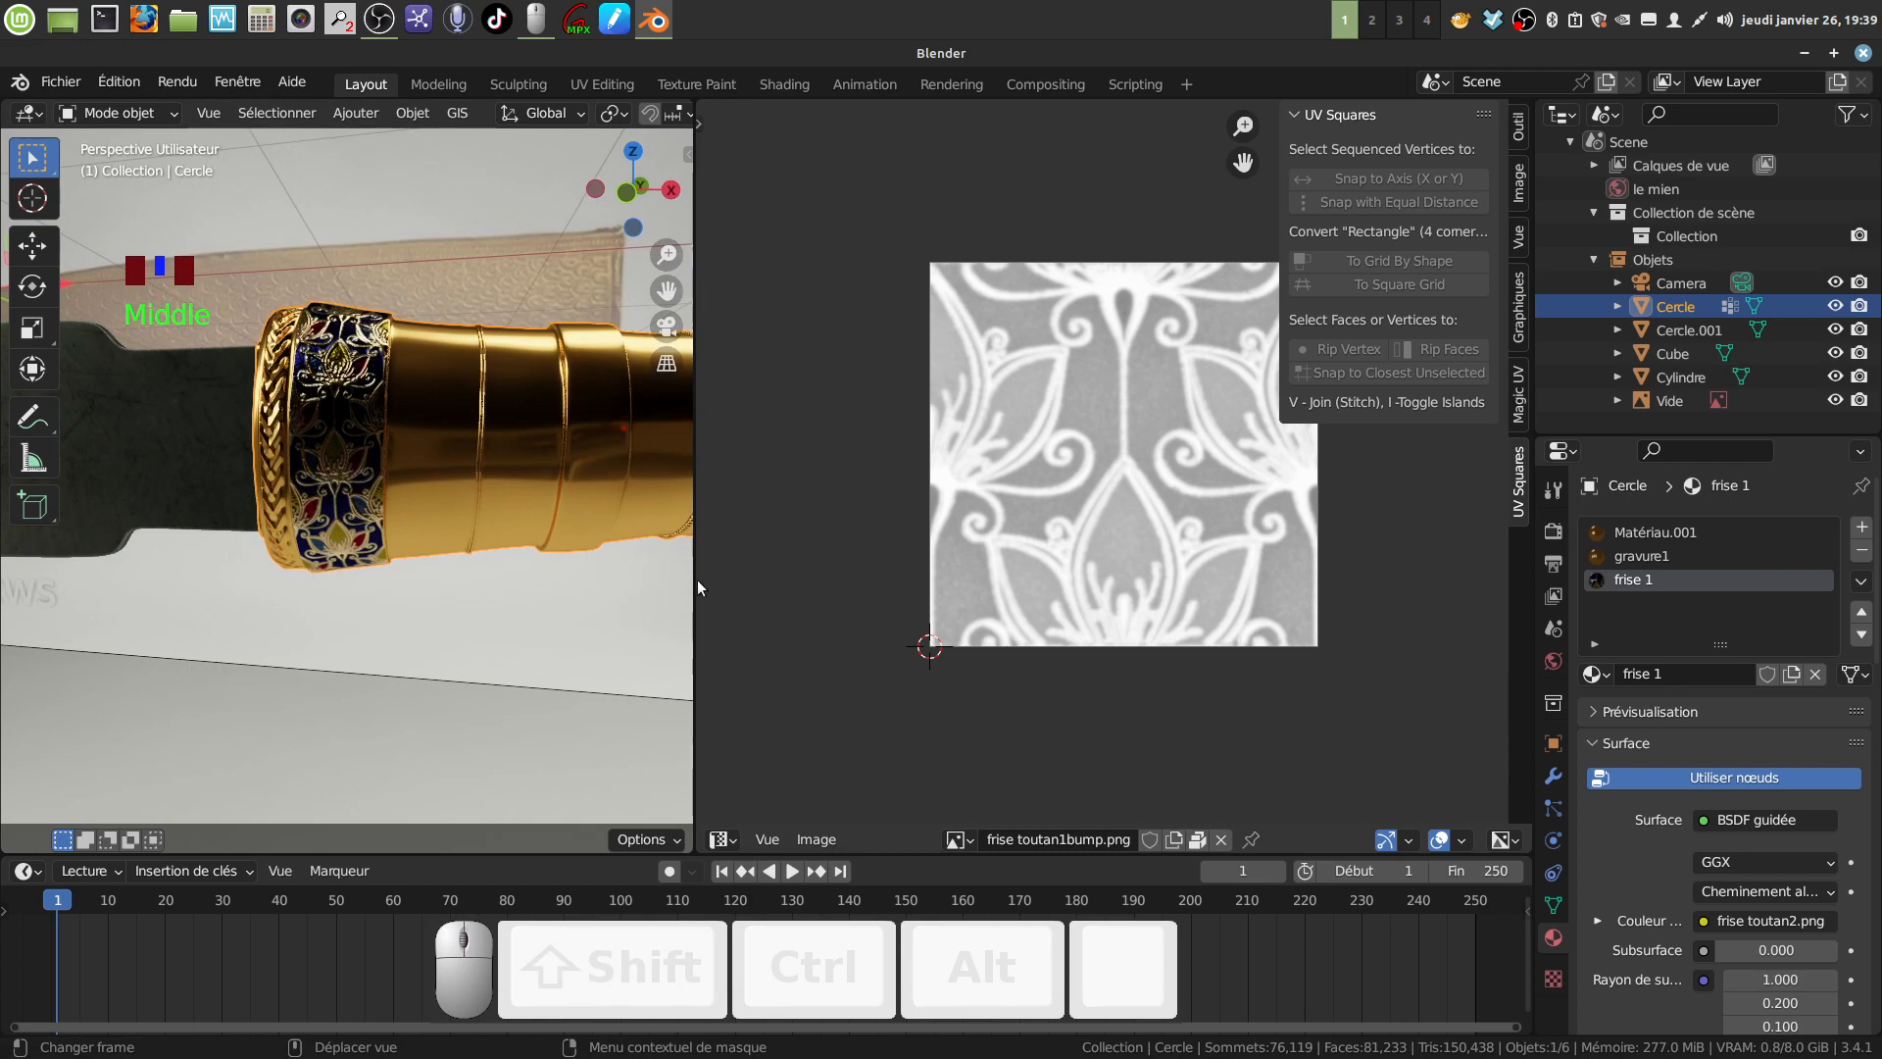
drag(695, 579, 843, 578)
shift+middle_drag(686, 488, 491, 479)
key(Tab)
scroll(500, 466, up, 5)
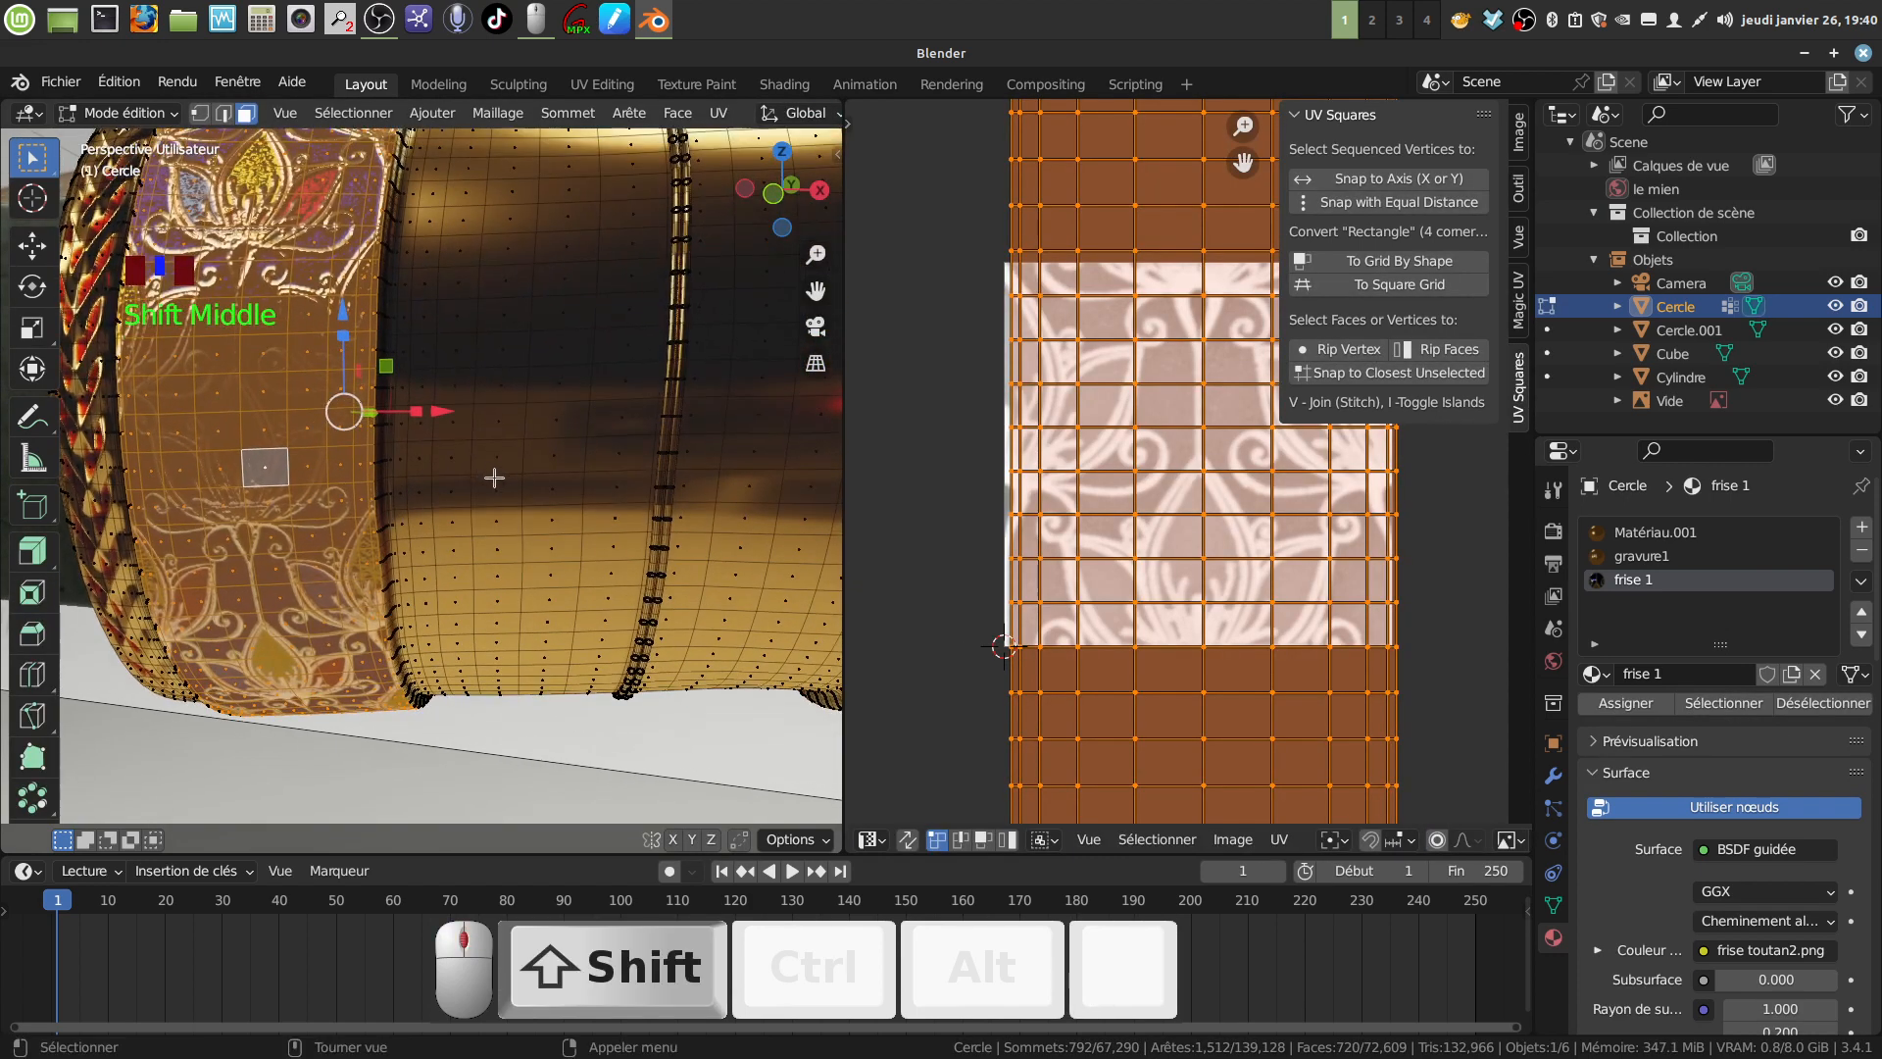
key(alt+a)
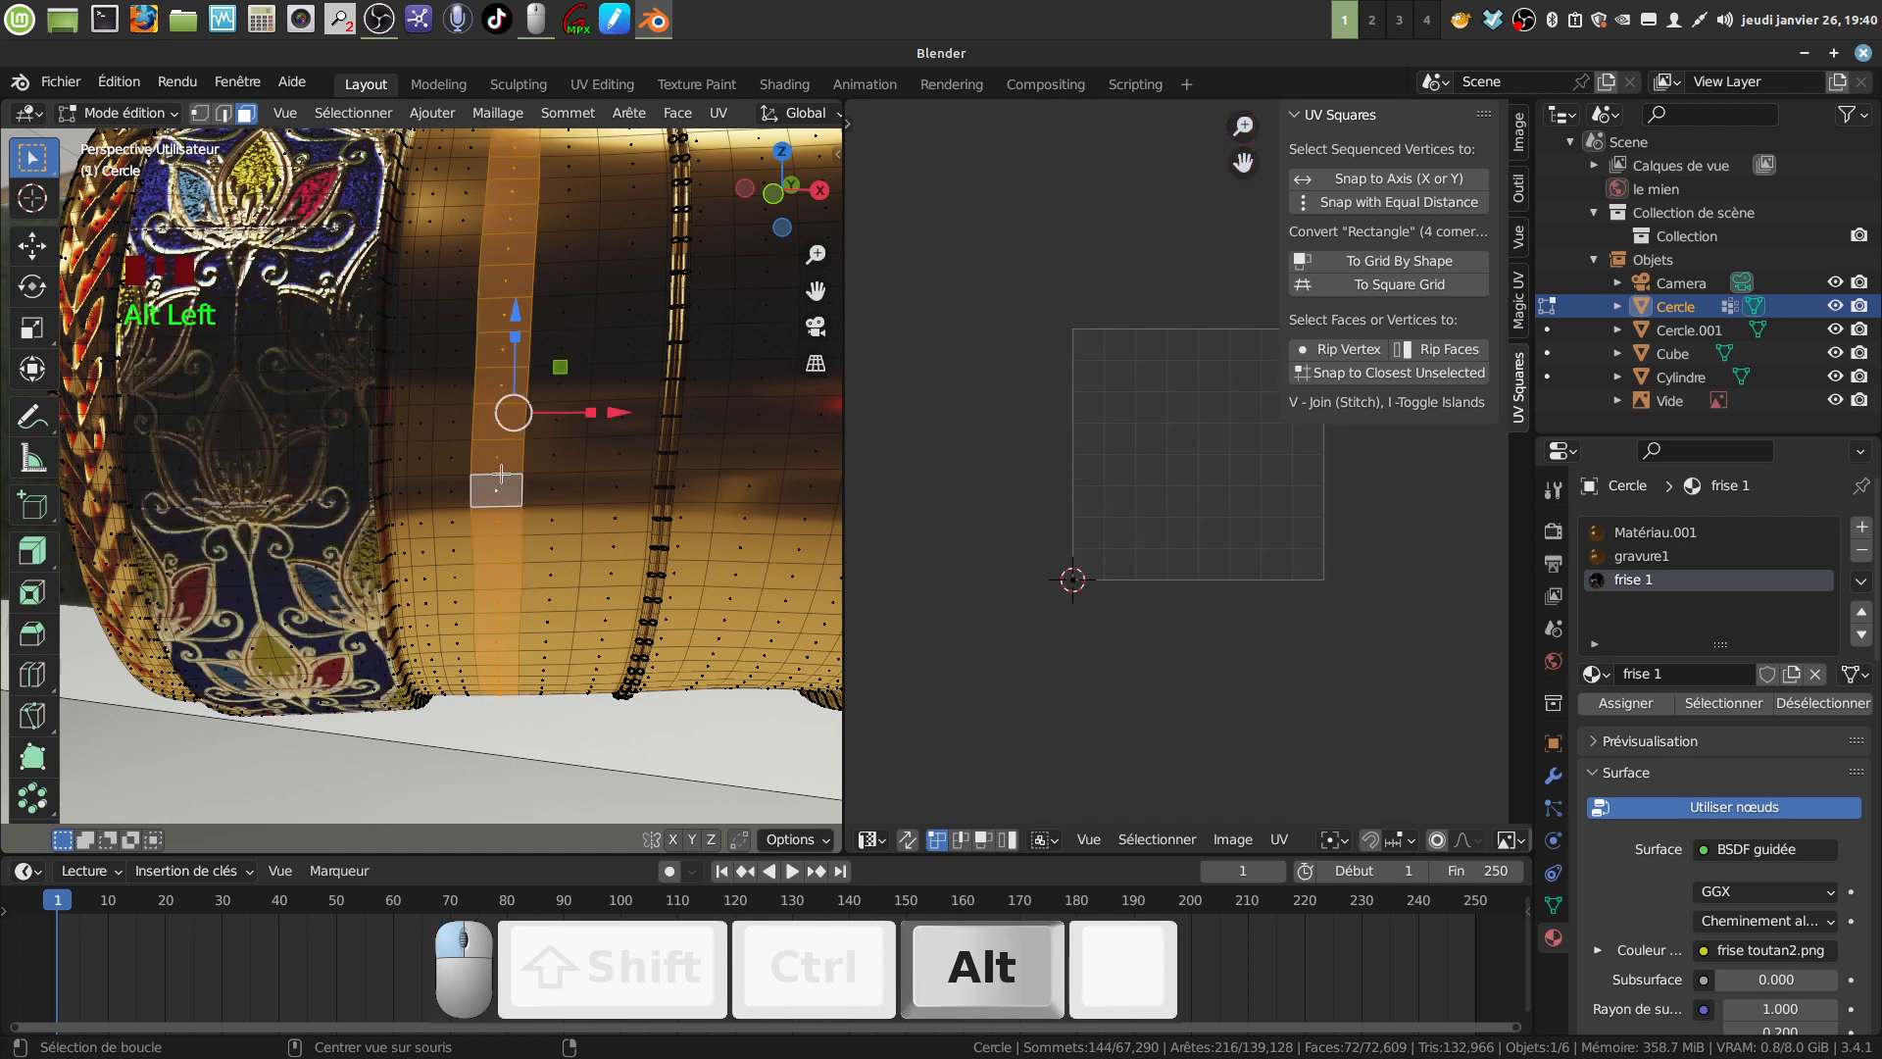
Select all the face loops of the plain gold band beside the floral frieze, extending the selection up to the frieze's edge.
alt+shift+click(556, 472)
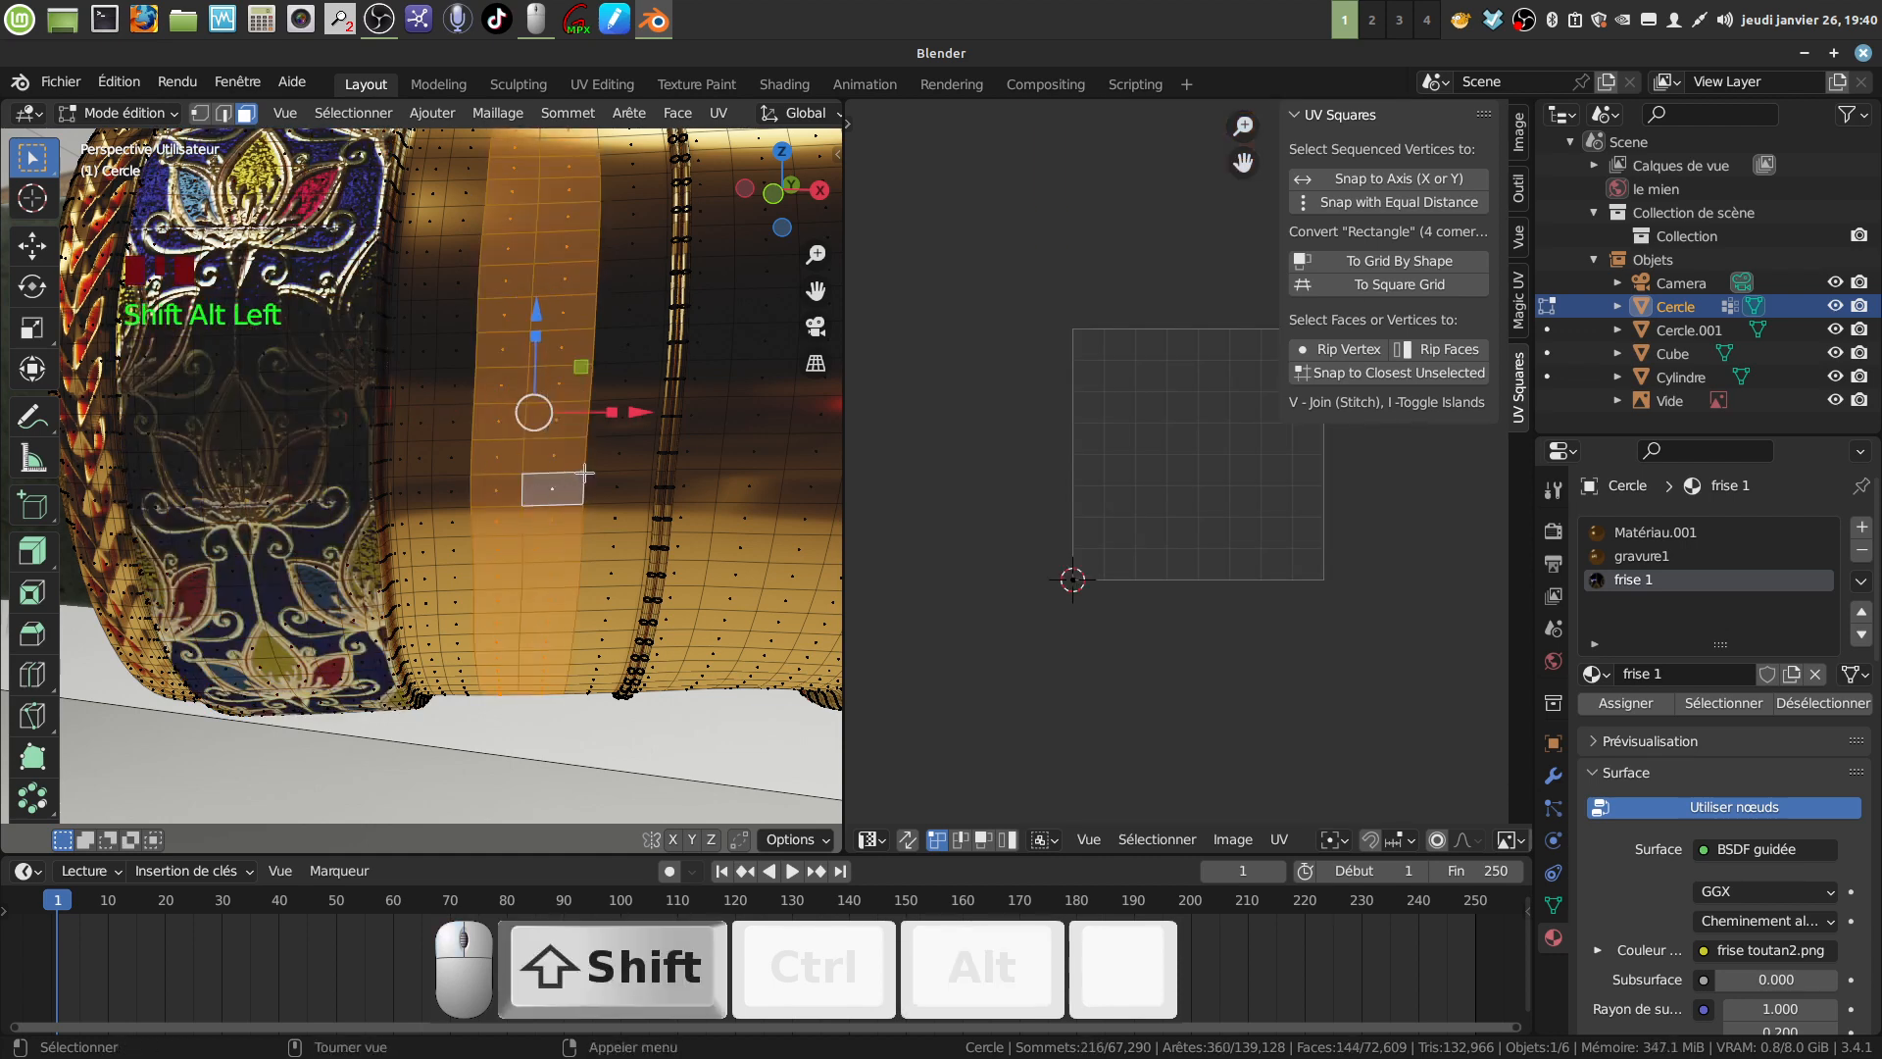
key(ctrl+KP_Add)
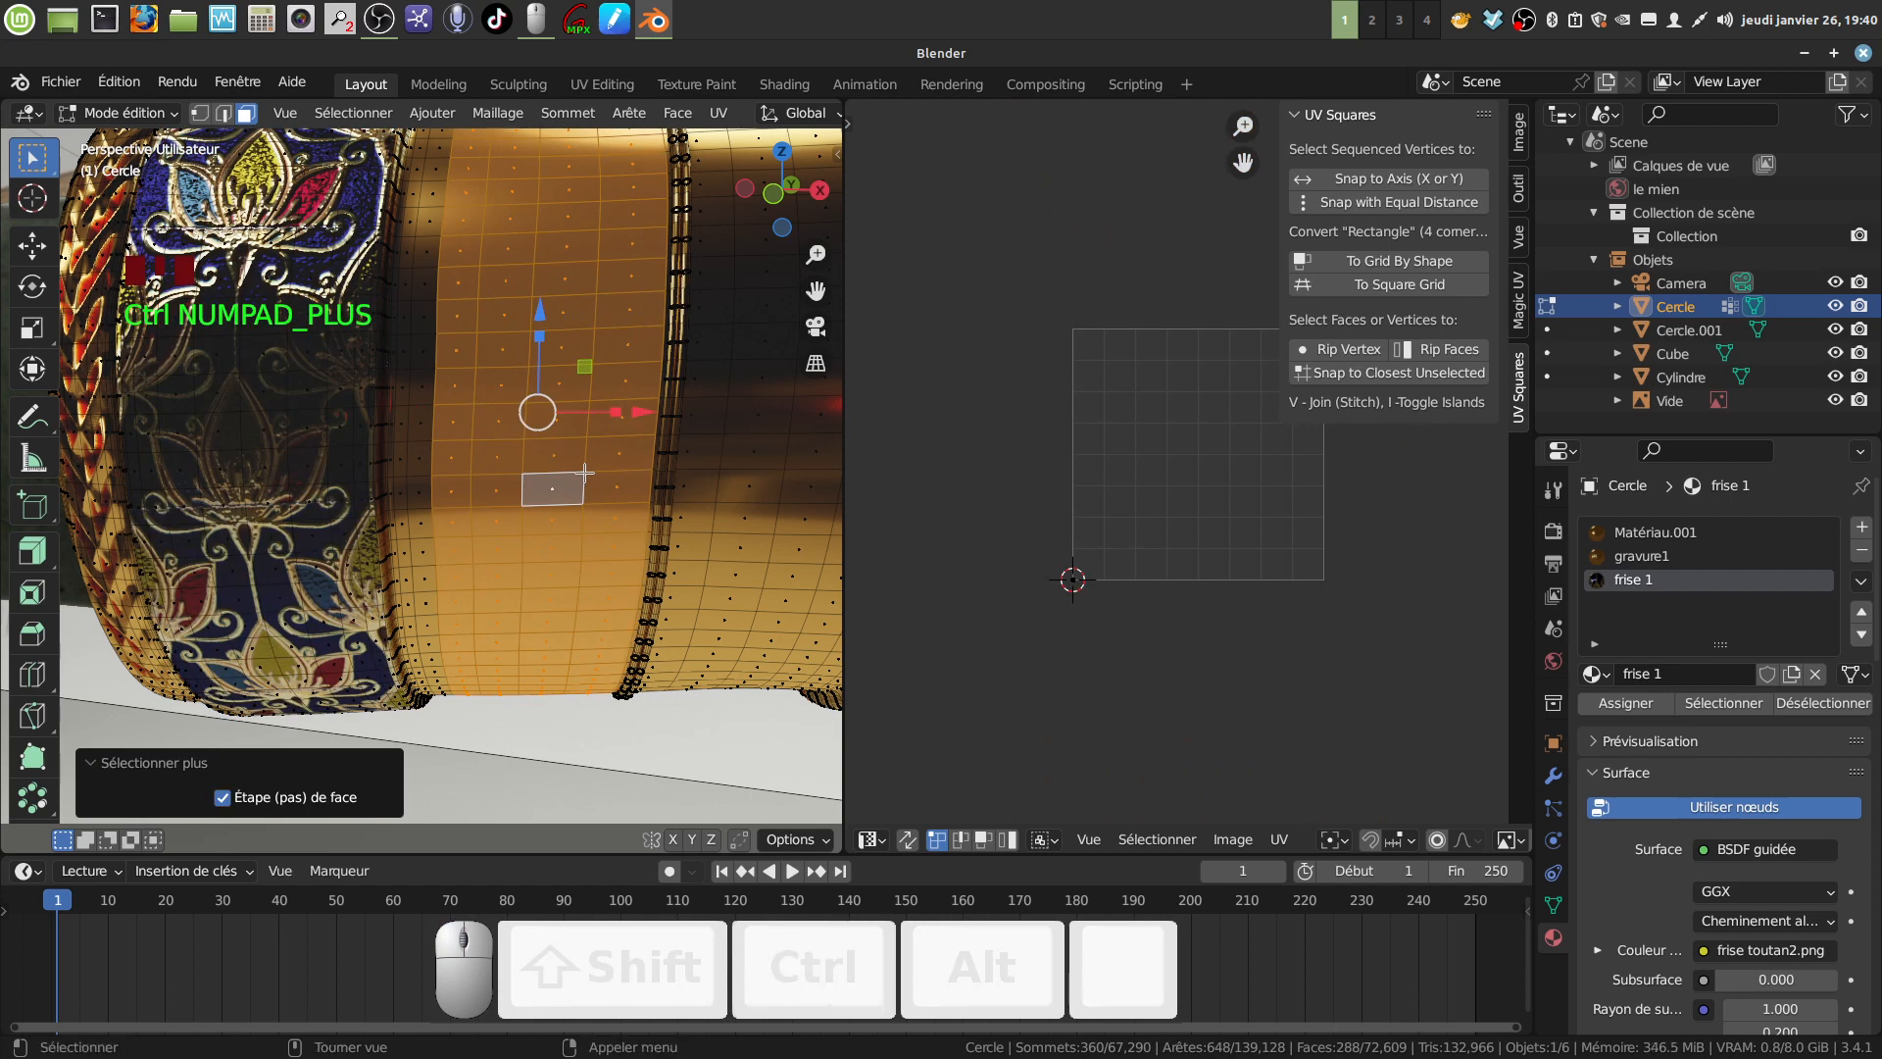
scroll(584, 473, up, 1)
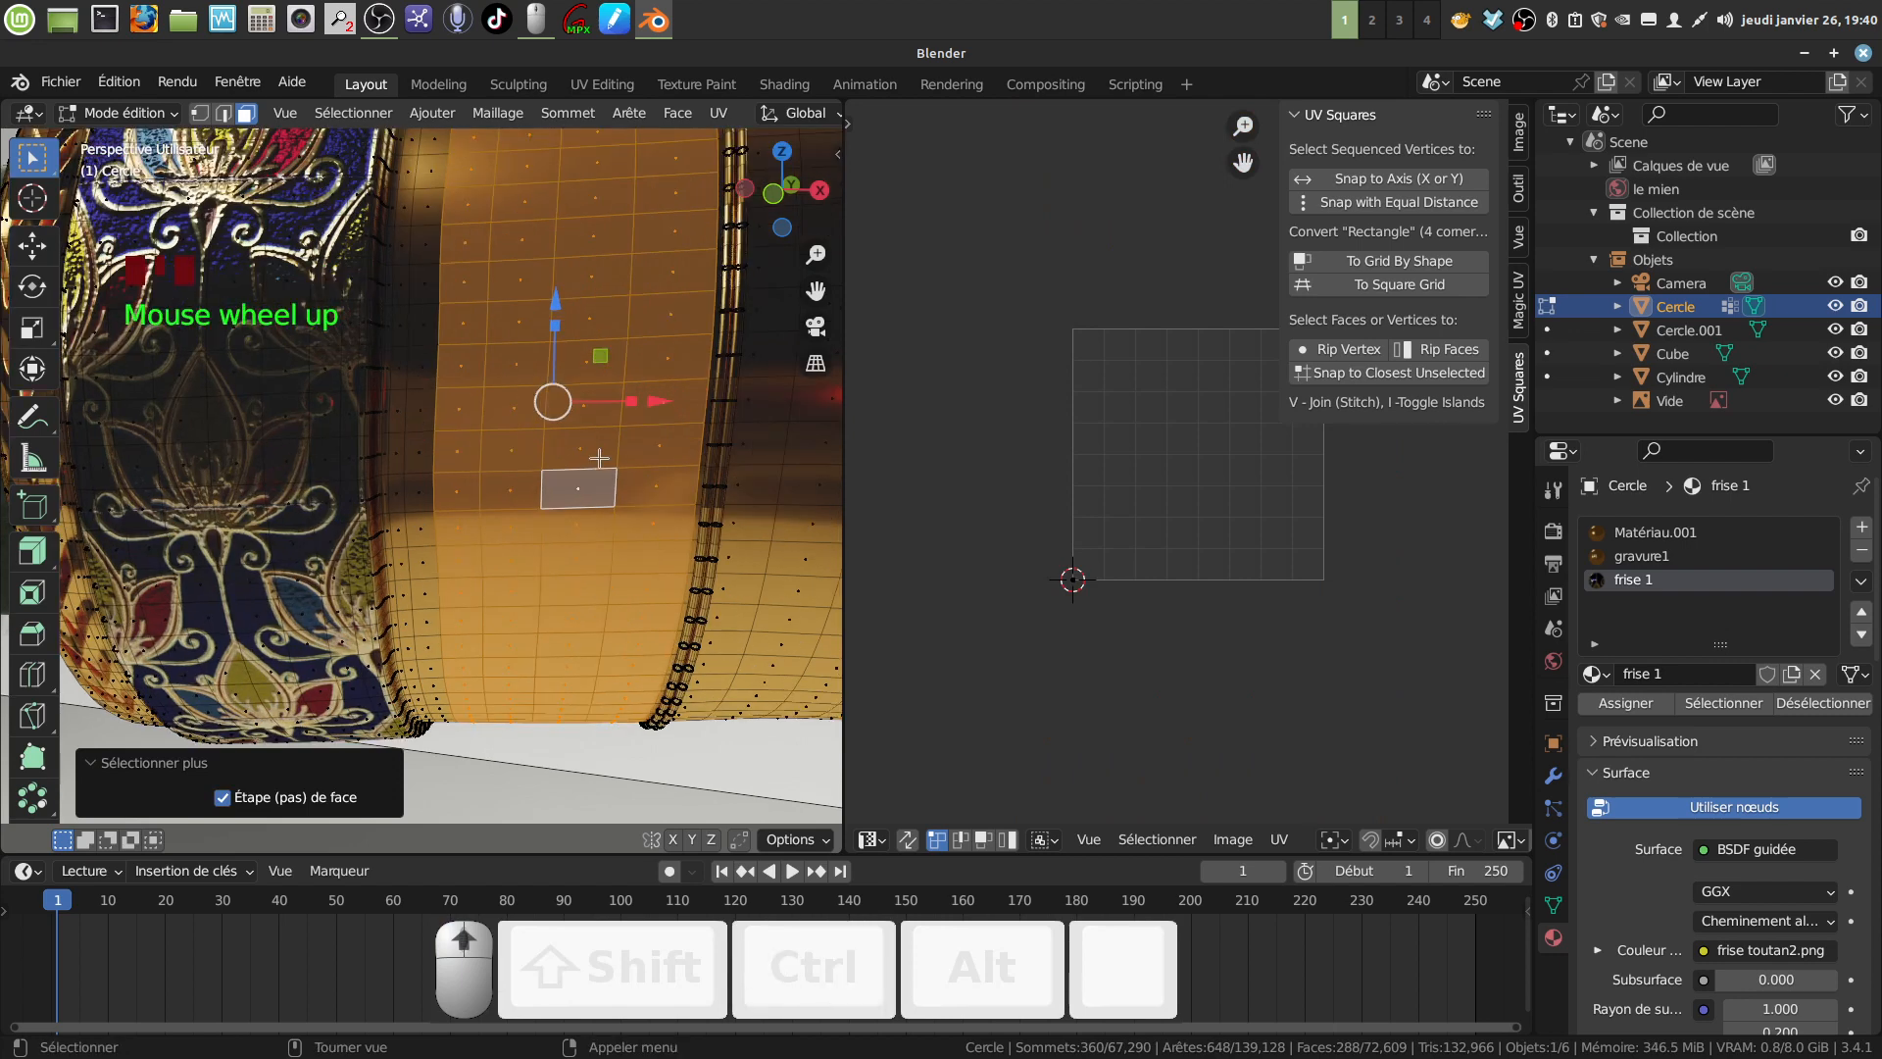
alt+shift+click(421, 431)
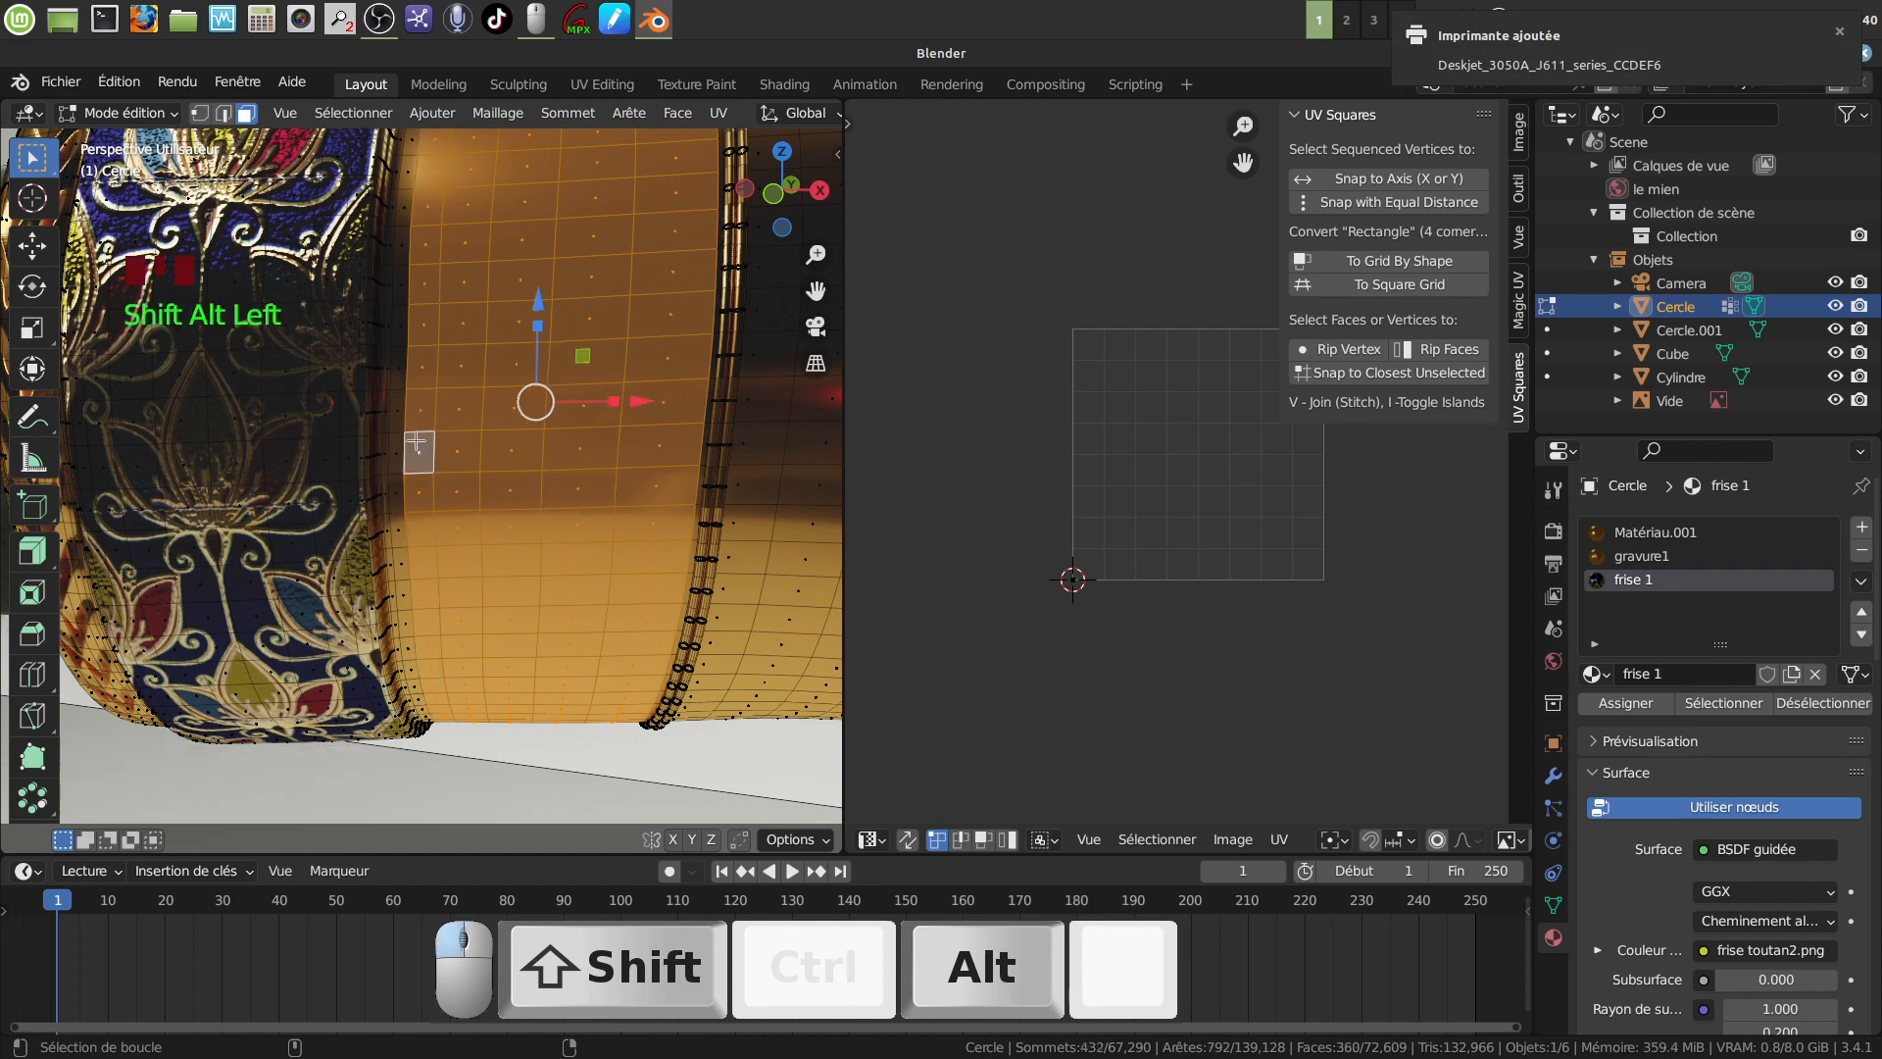
alt+shift+click(400, 443)
scroll(533, 453, down, 2)
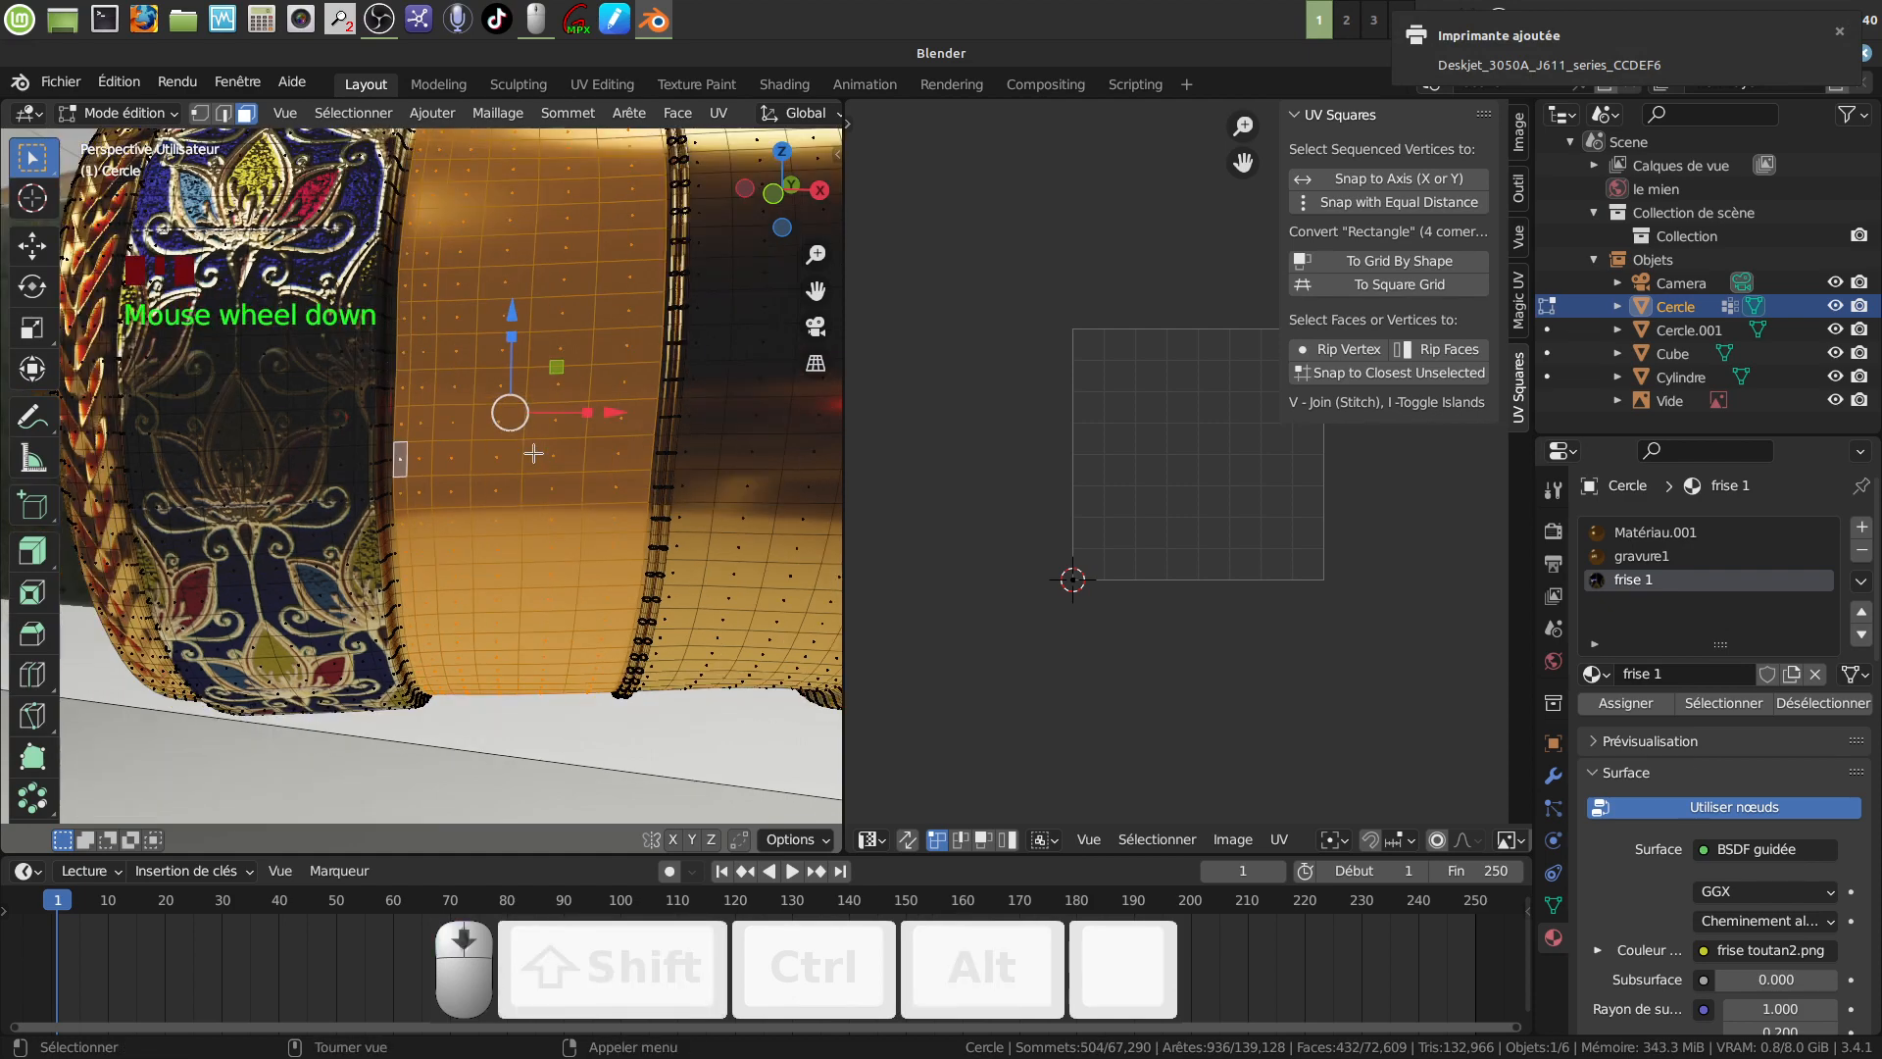
Replace the frise 1 material in the third slot with gravure1 and make it an independent copy.
middle_drag(533, 453, 483, 420)
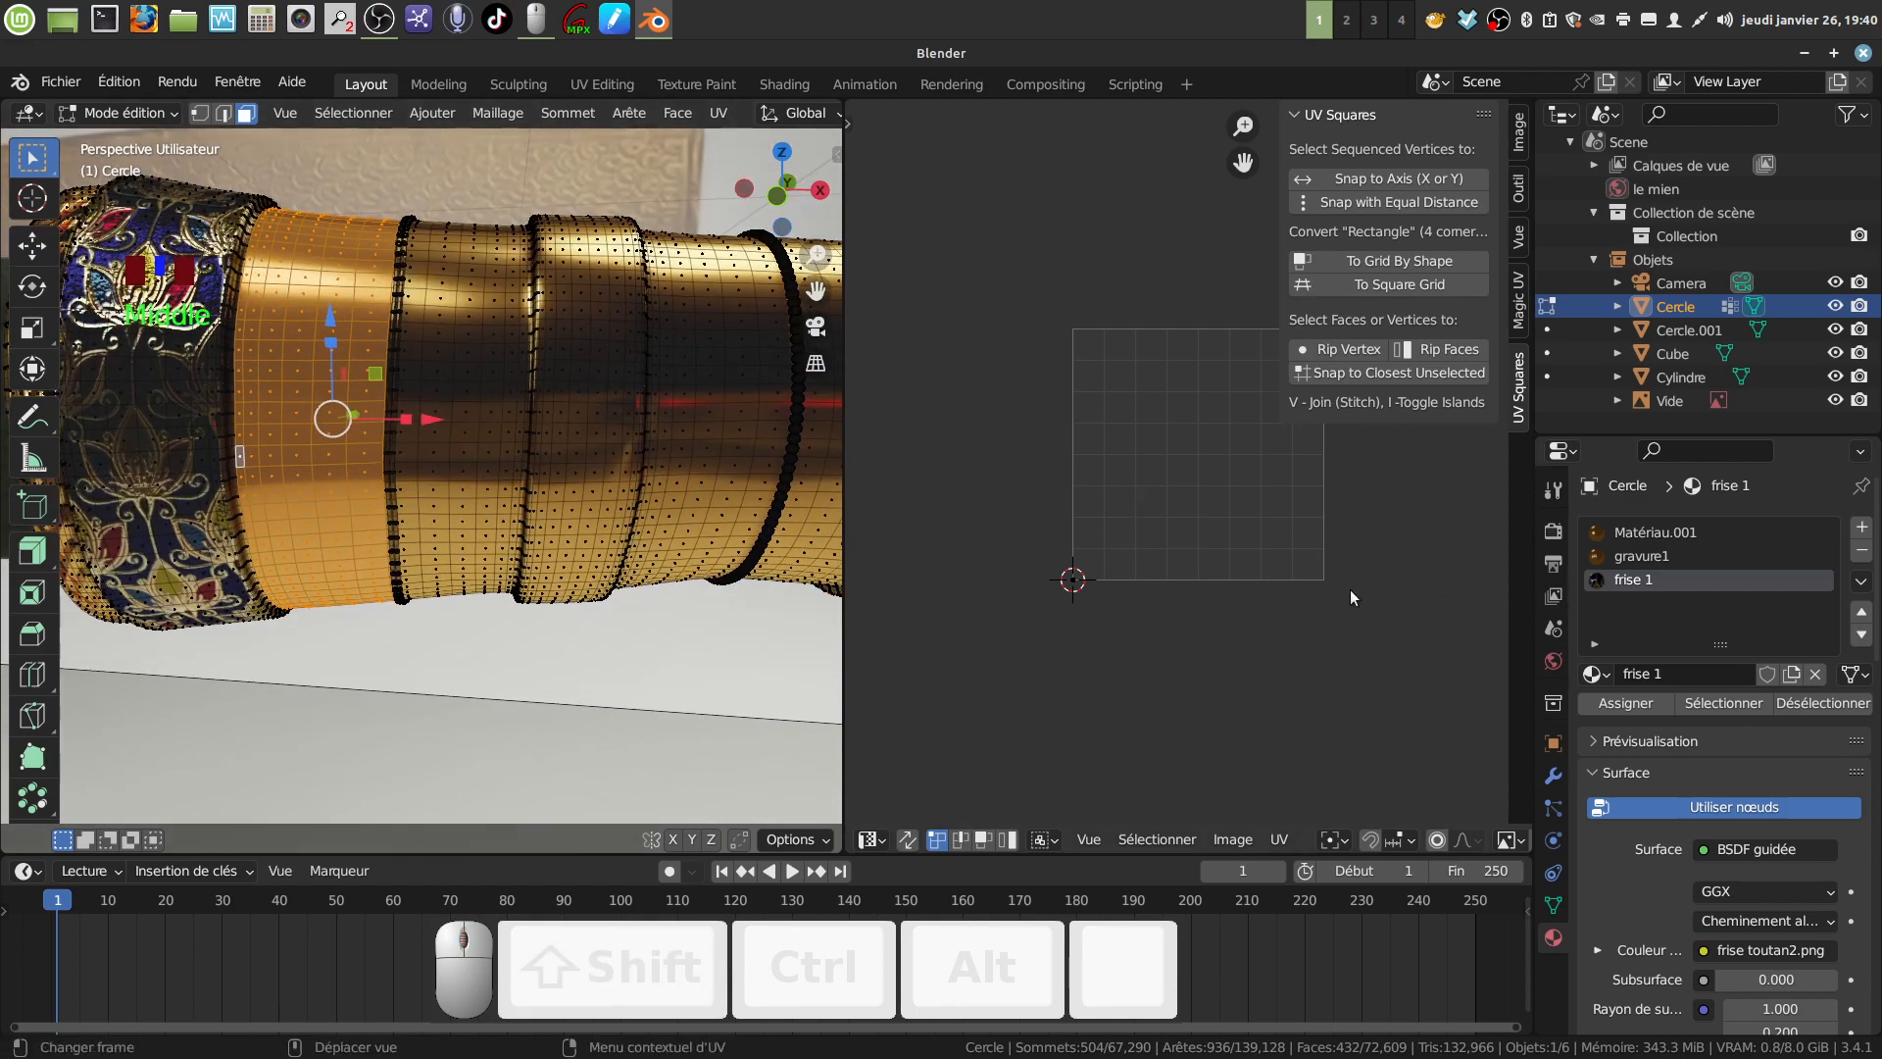
scroll(297, 435, down, 3)
middle_drag(297, 435, 284, 453)
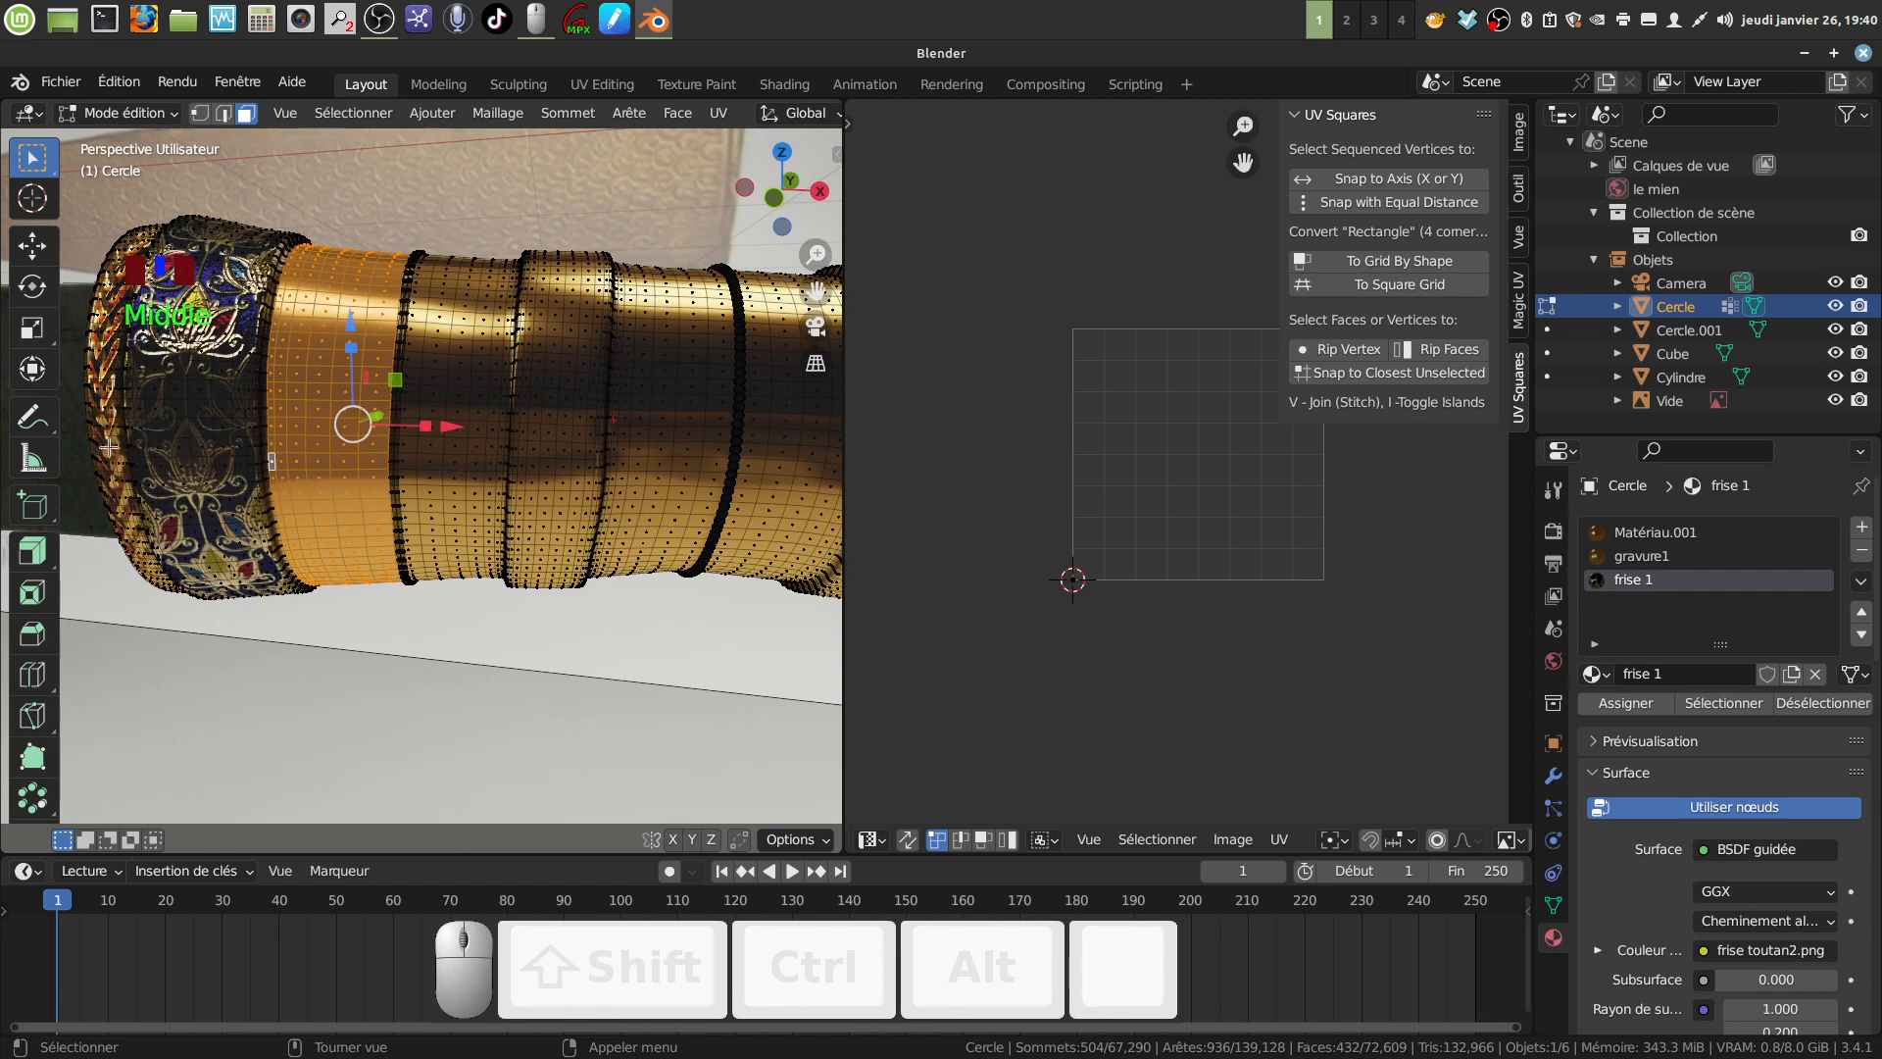
middle_drag(108, 446, 110, 443)
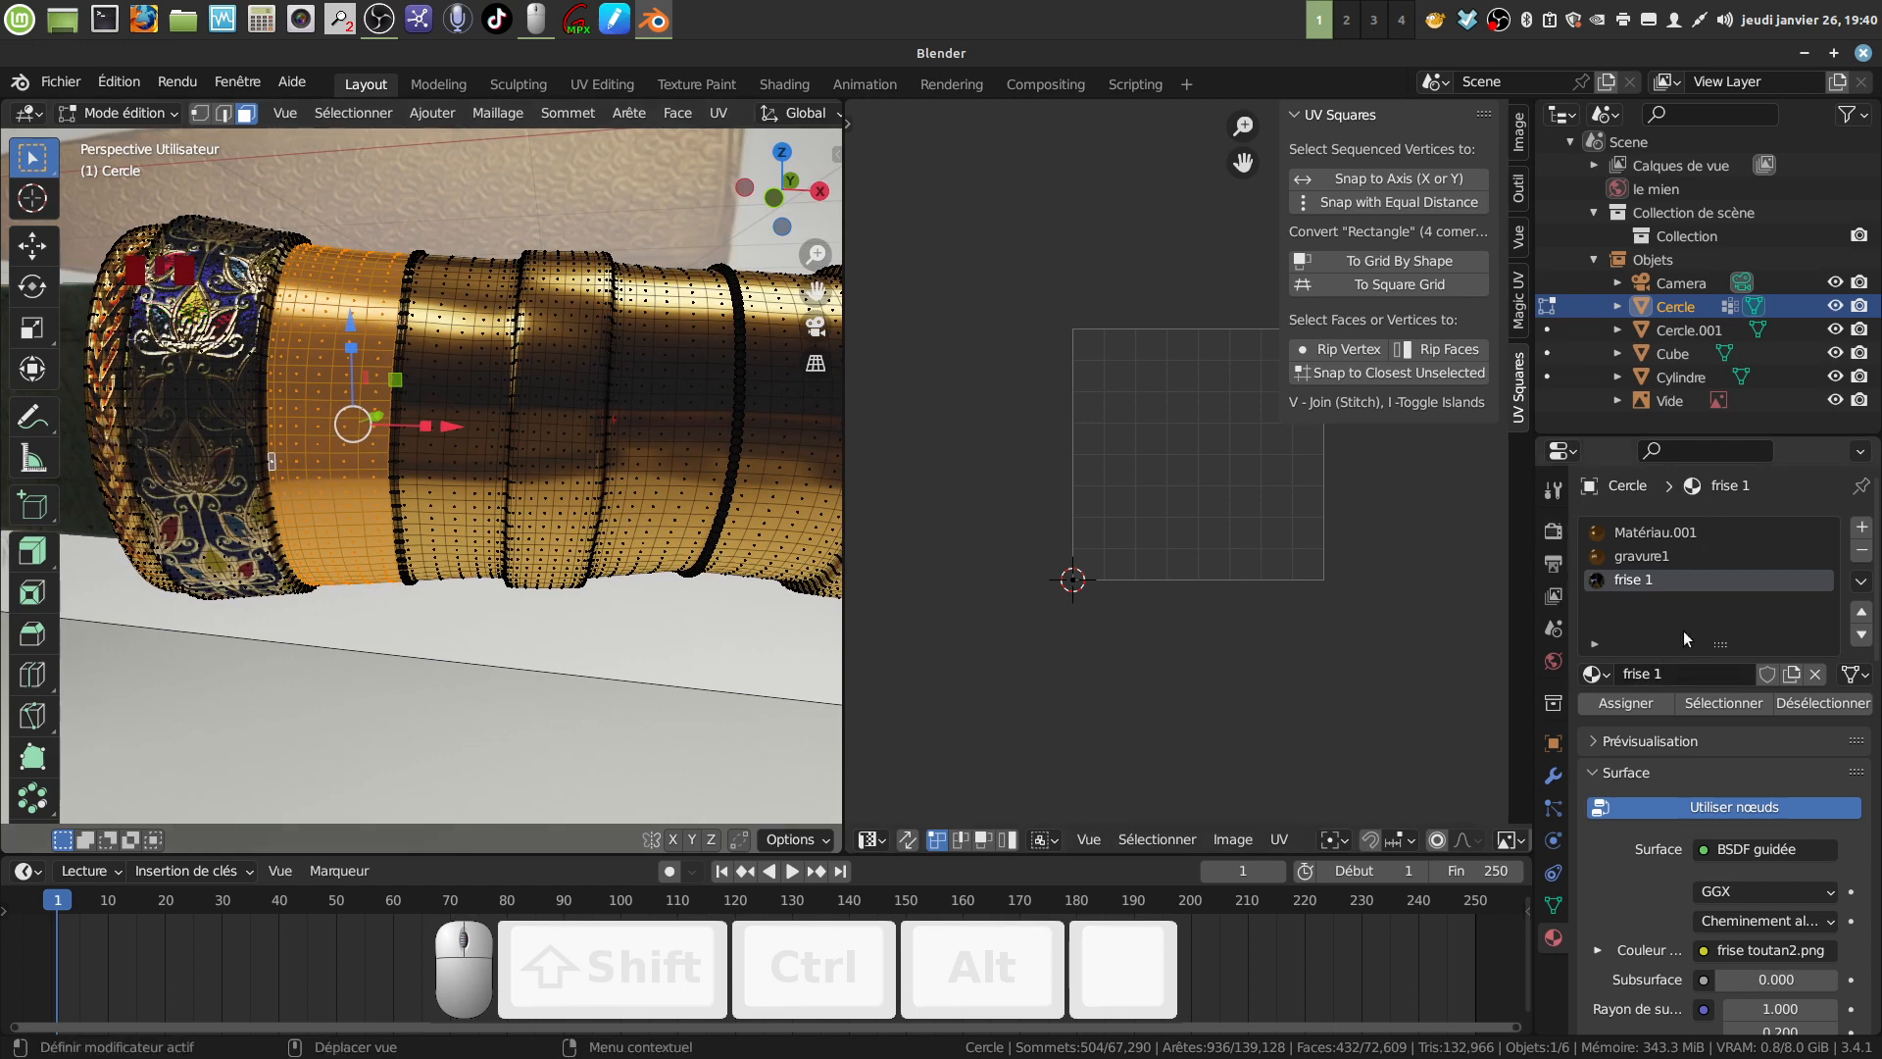
scroll(1691, 615, up, 4)
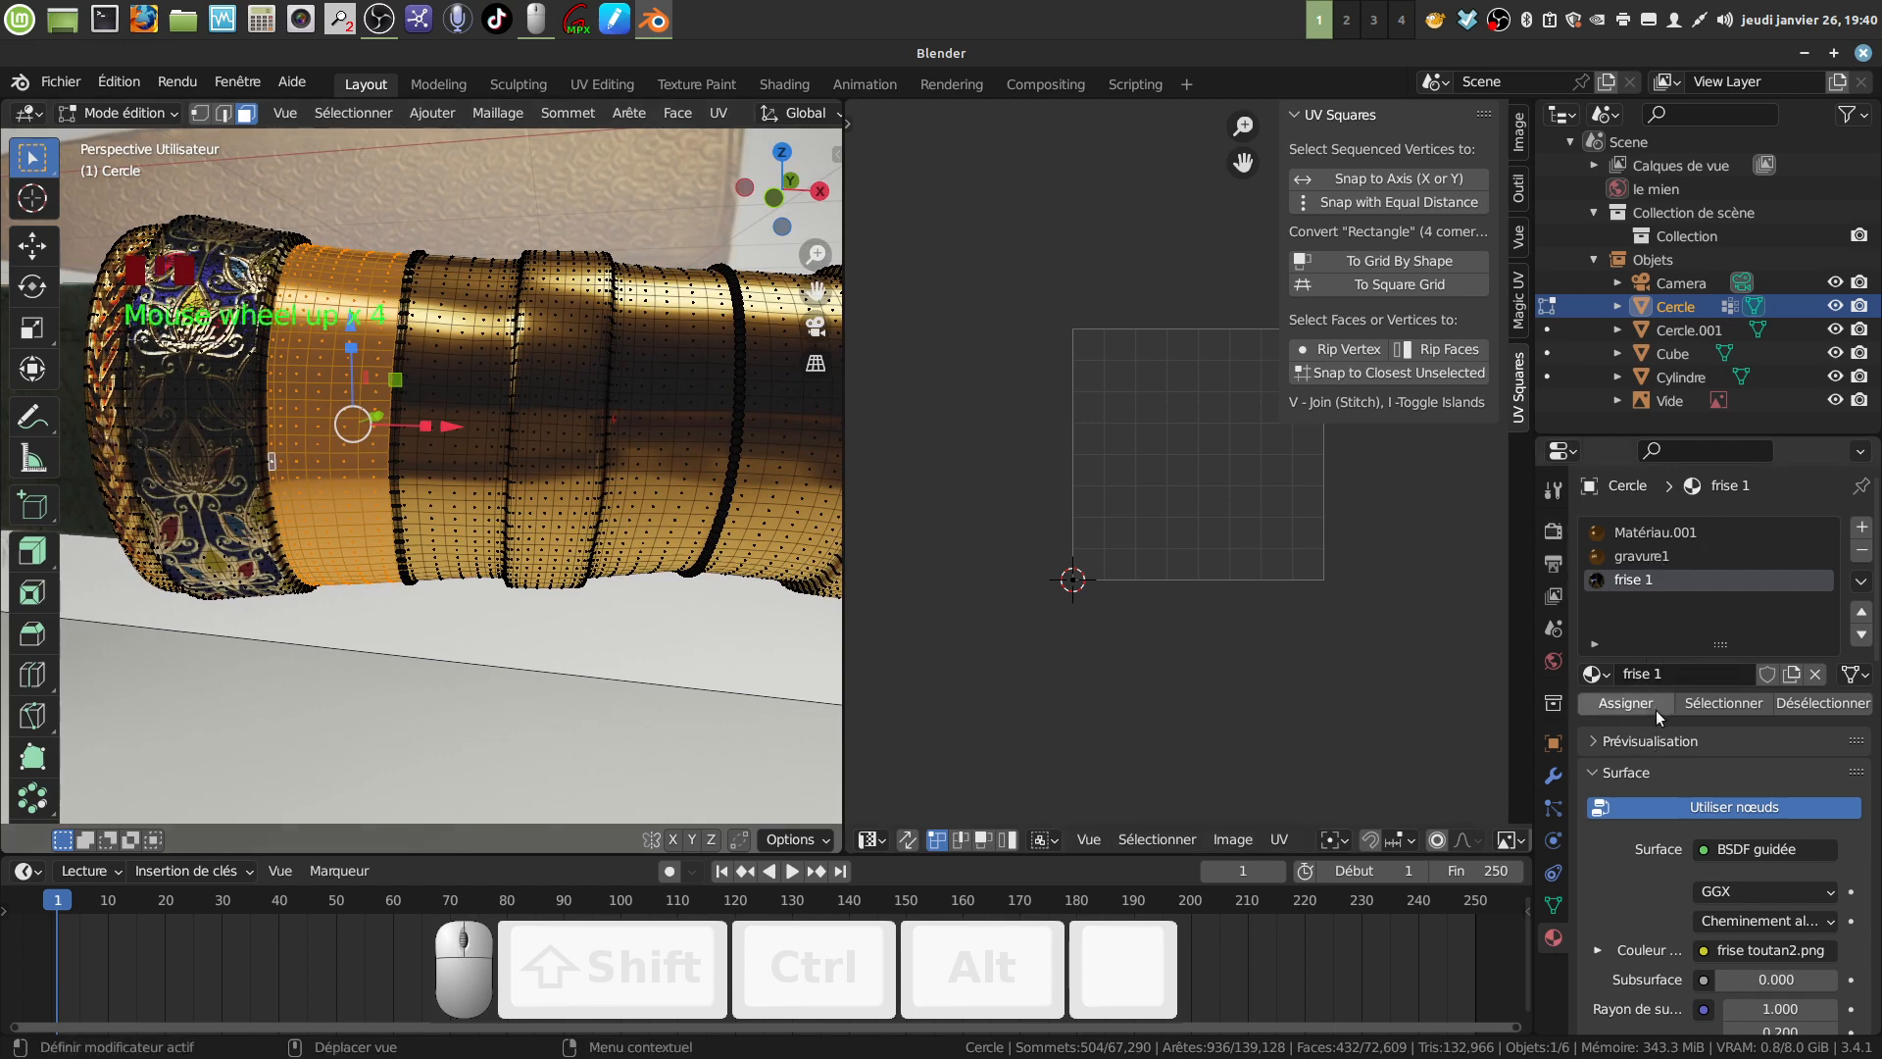
click(1606, 674)
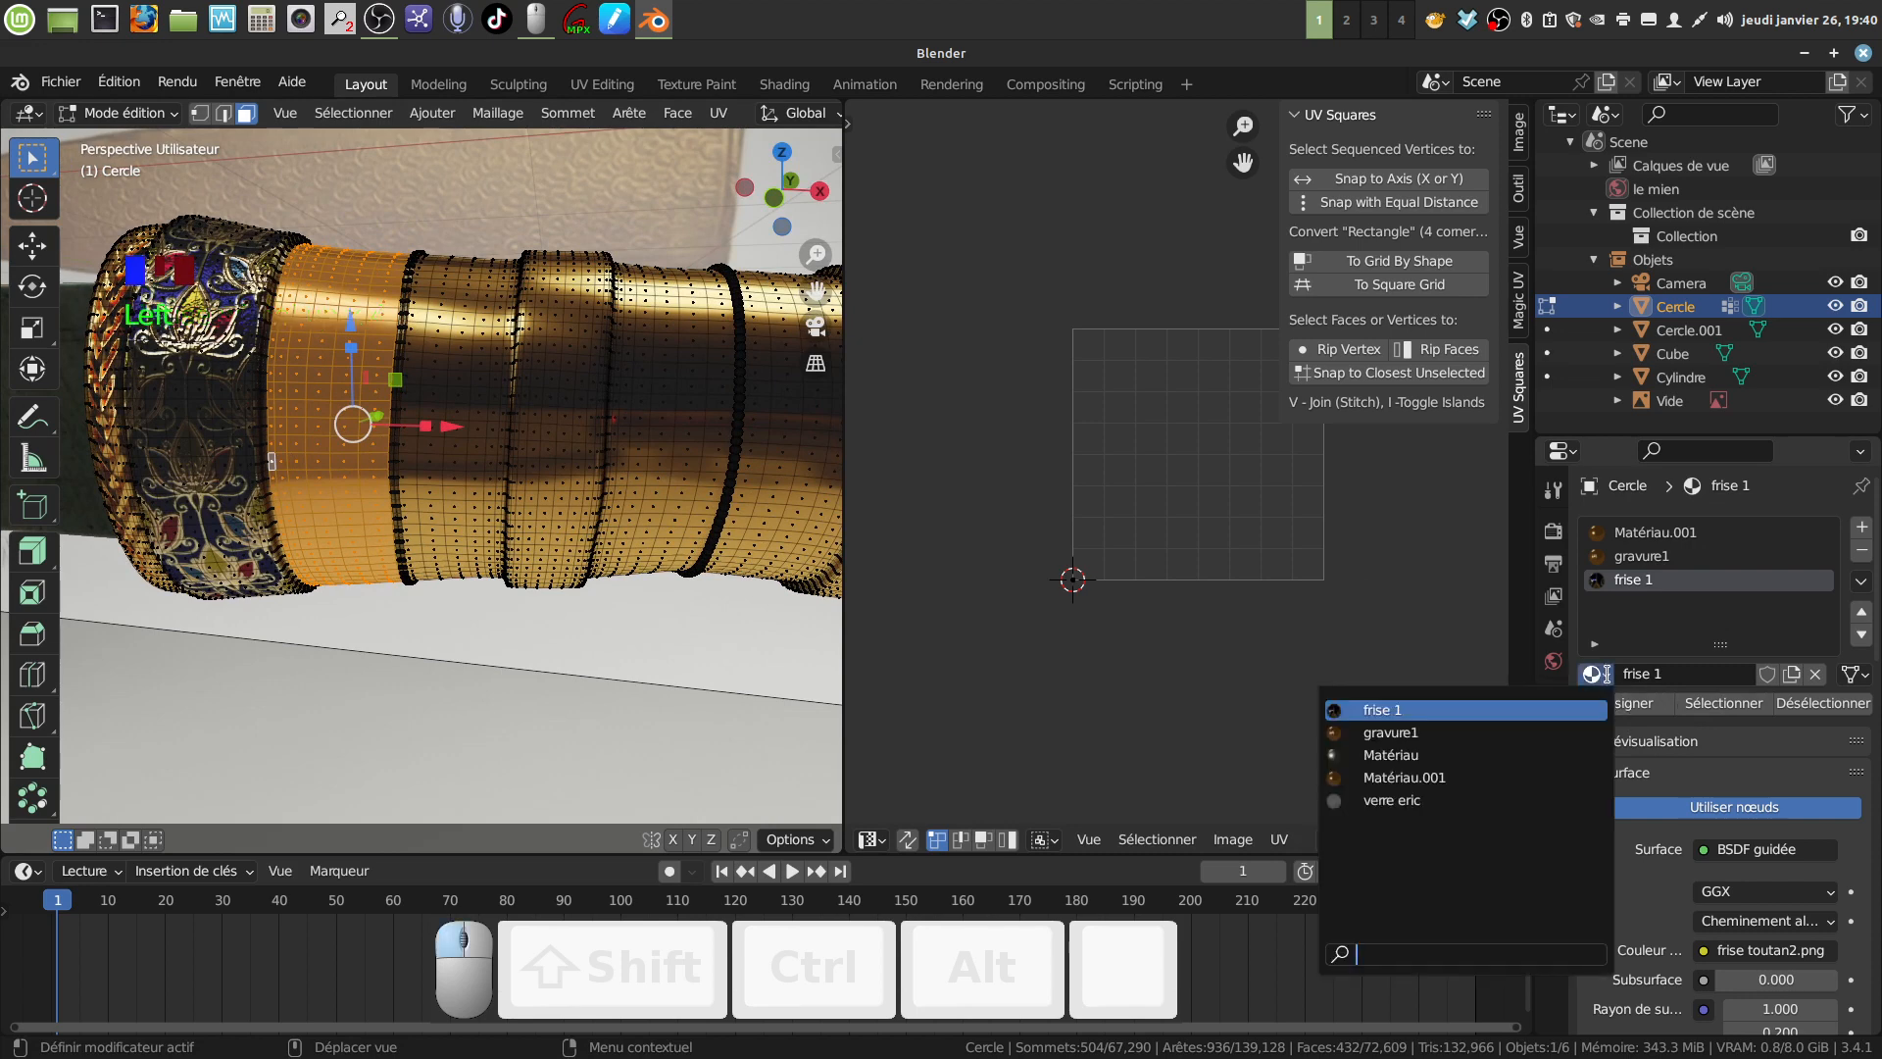
click(1475, 732)
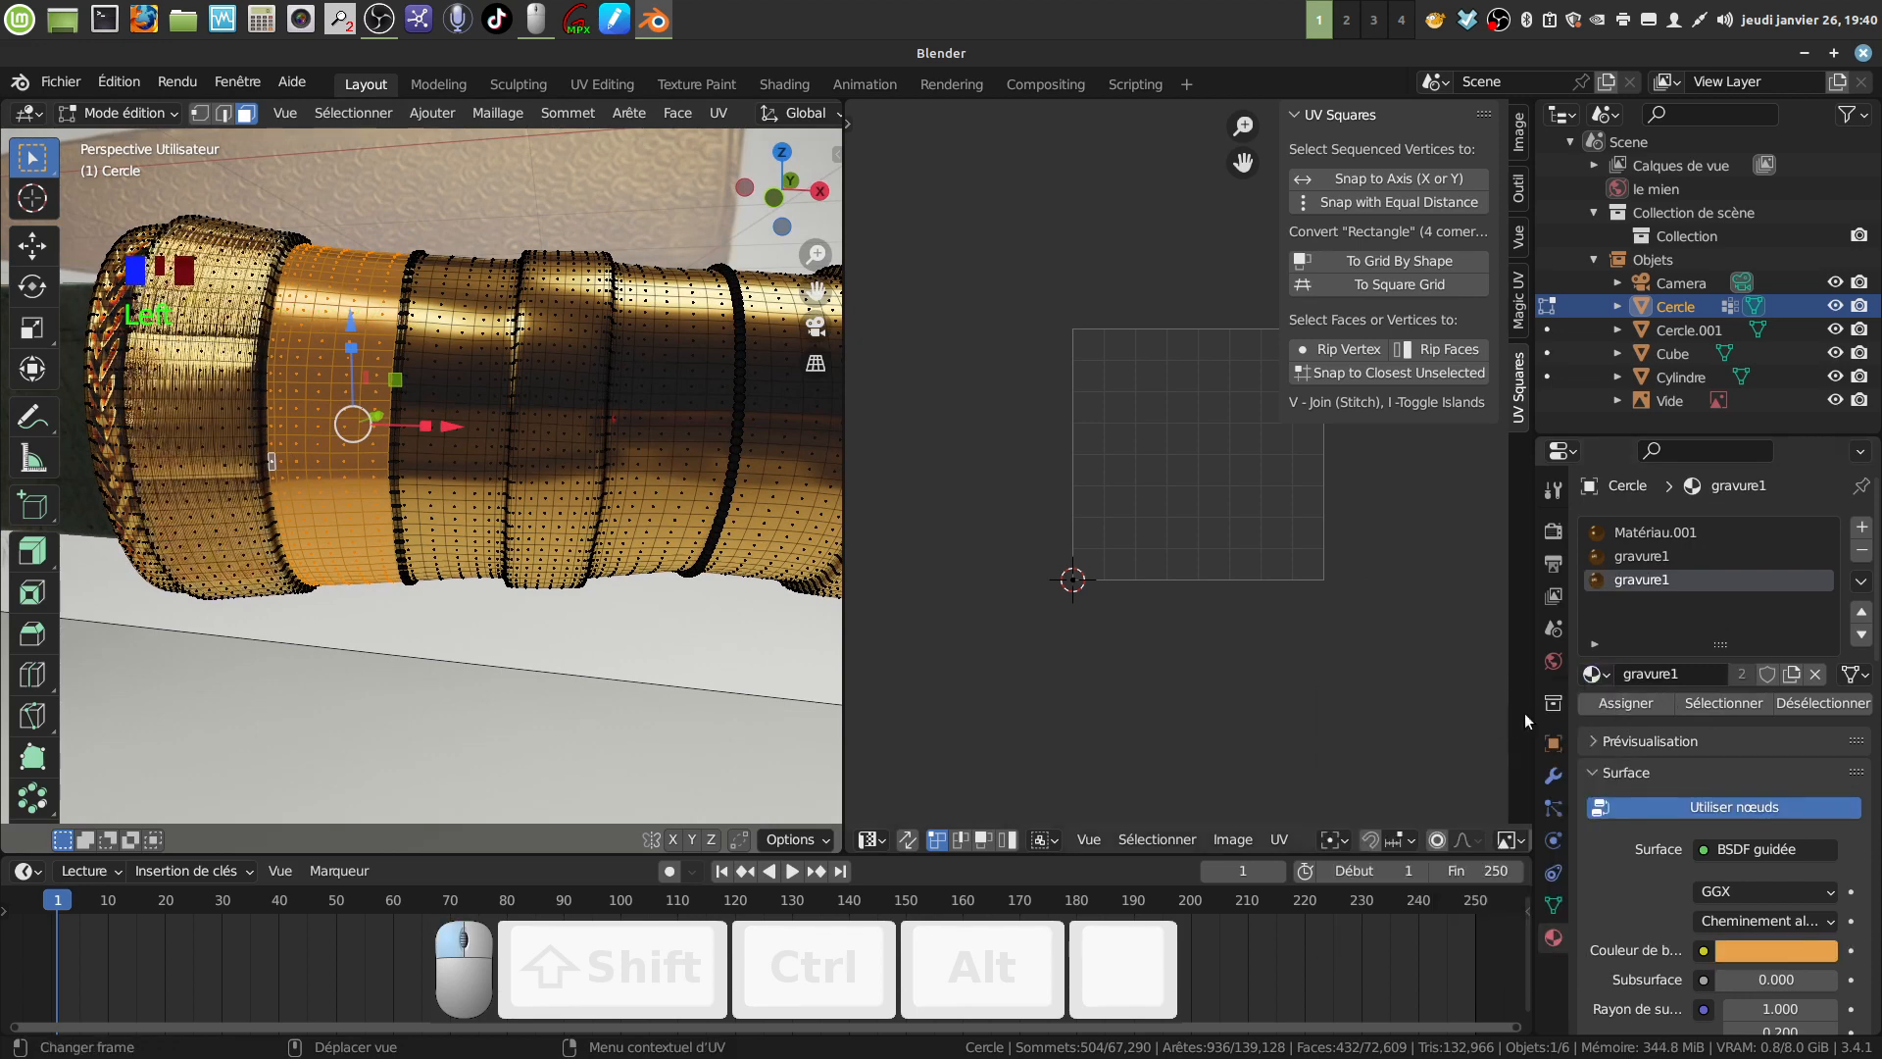
click(1794, 674)
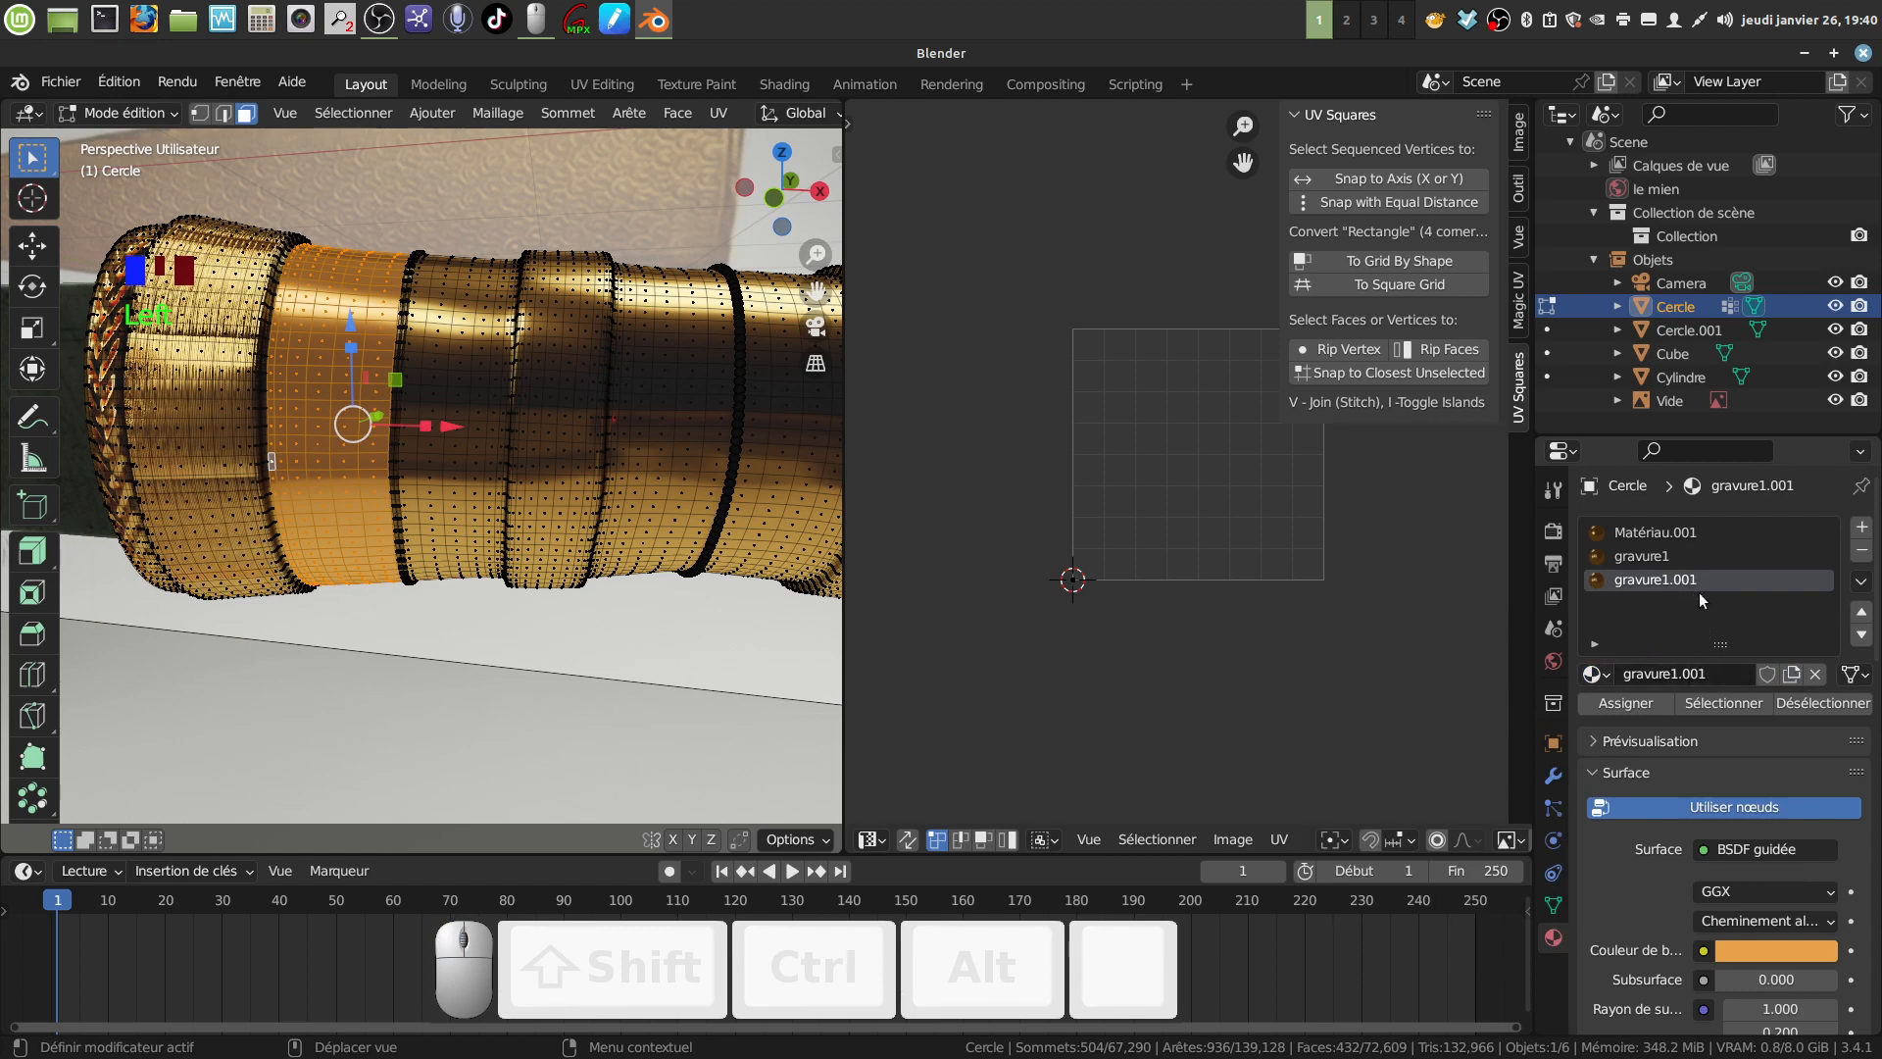
Assign the copied gravure1 material to the selected band faces.
click(1709, 674)
drag(1683, 674, 1746, 683)
click(1621, 703)
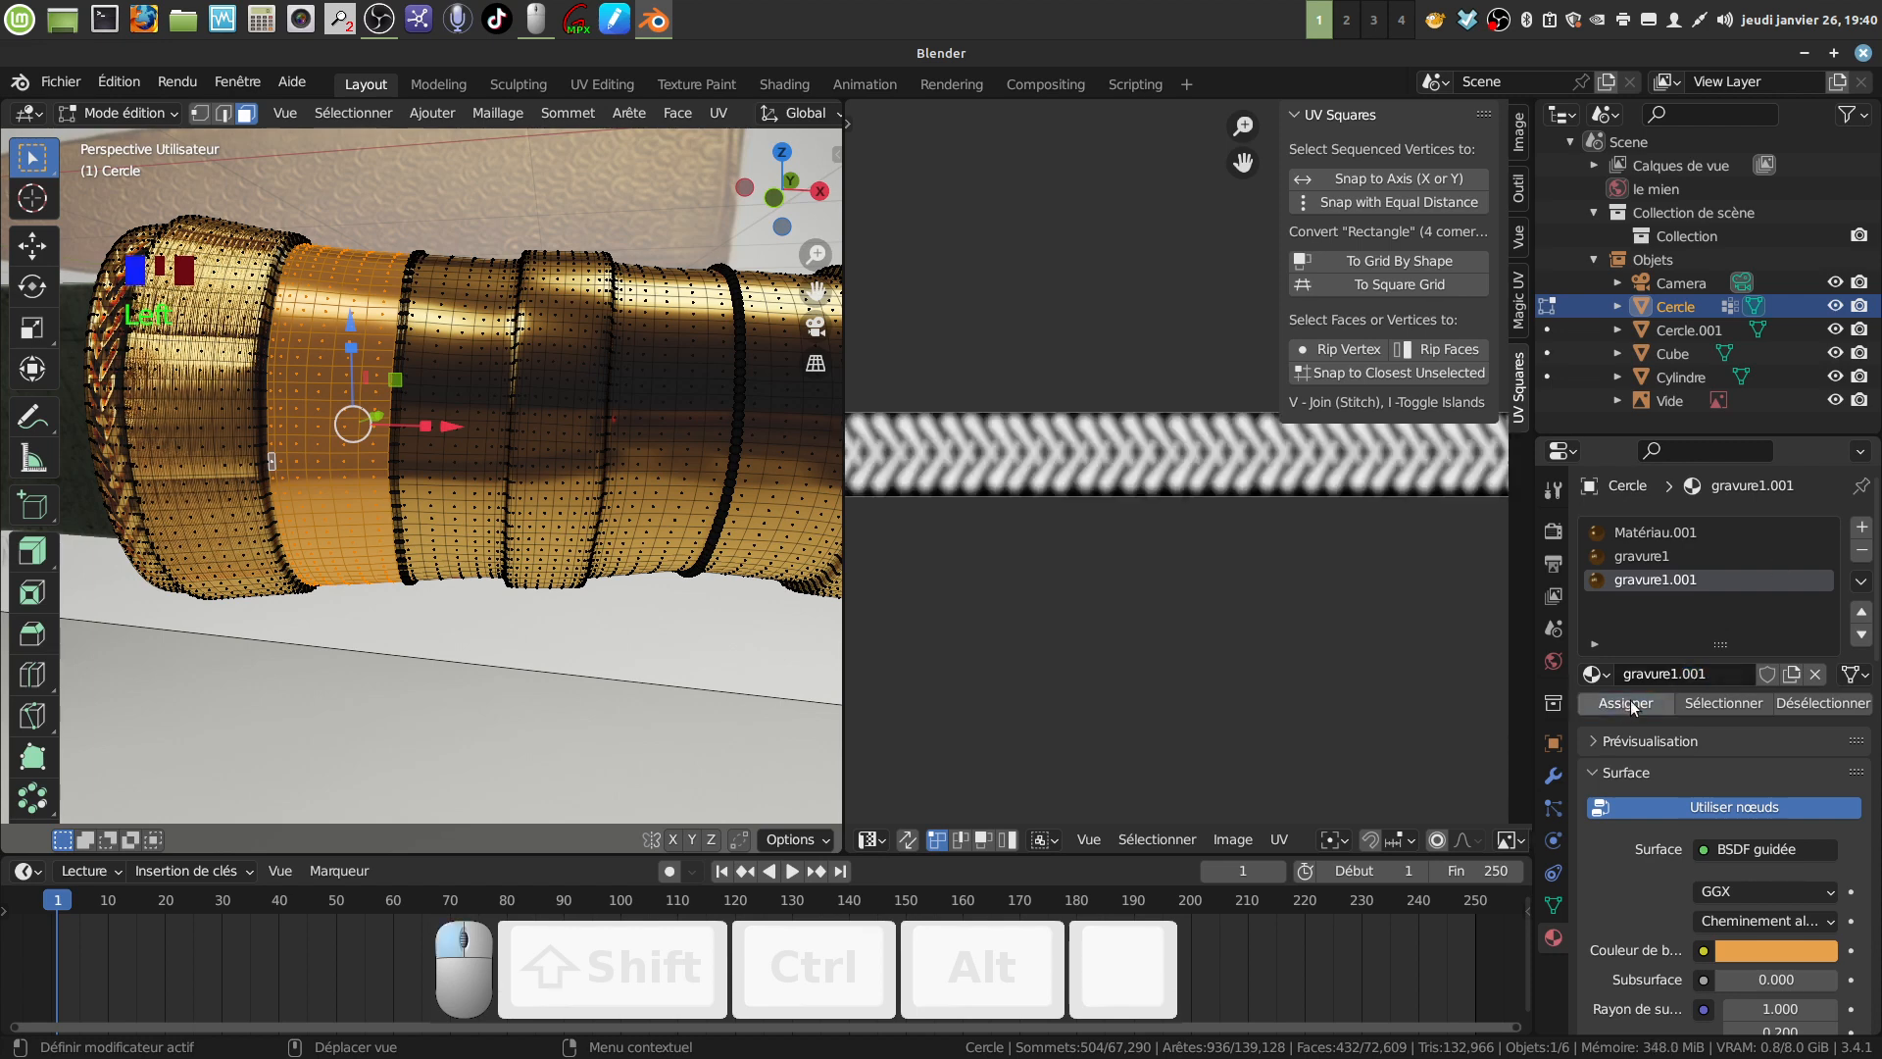
Rename the copied material in the third slot as gravure2.
double_click(1714, 675)
click(1713, 676)
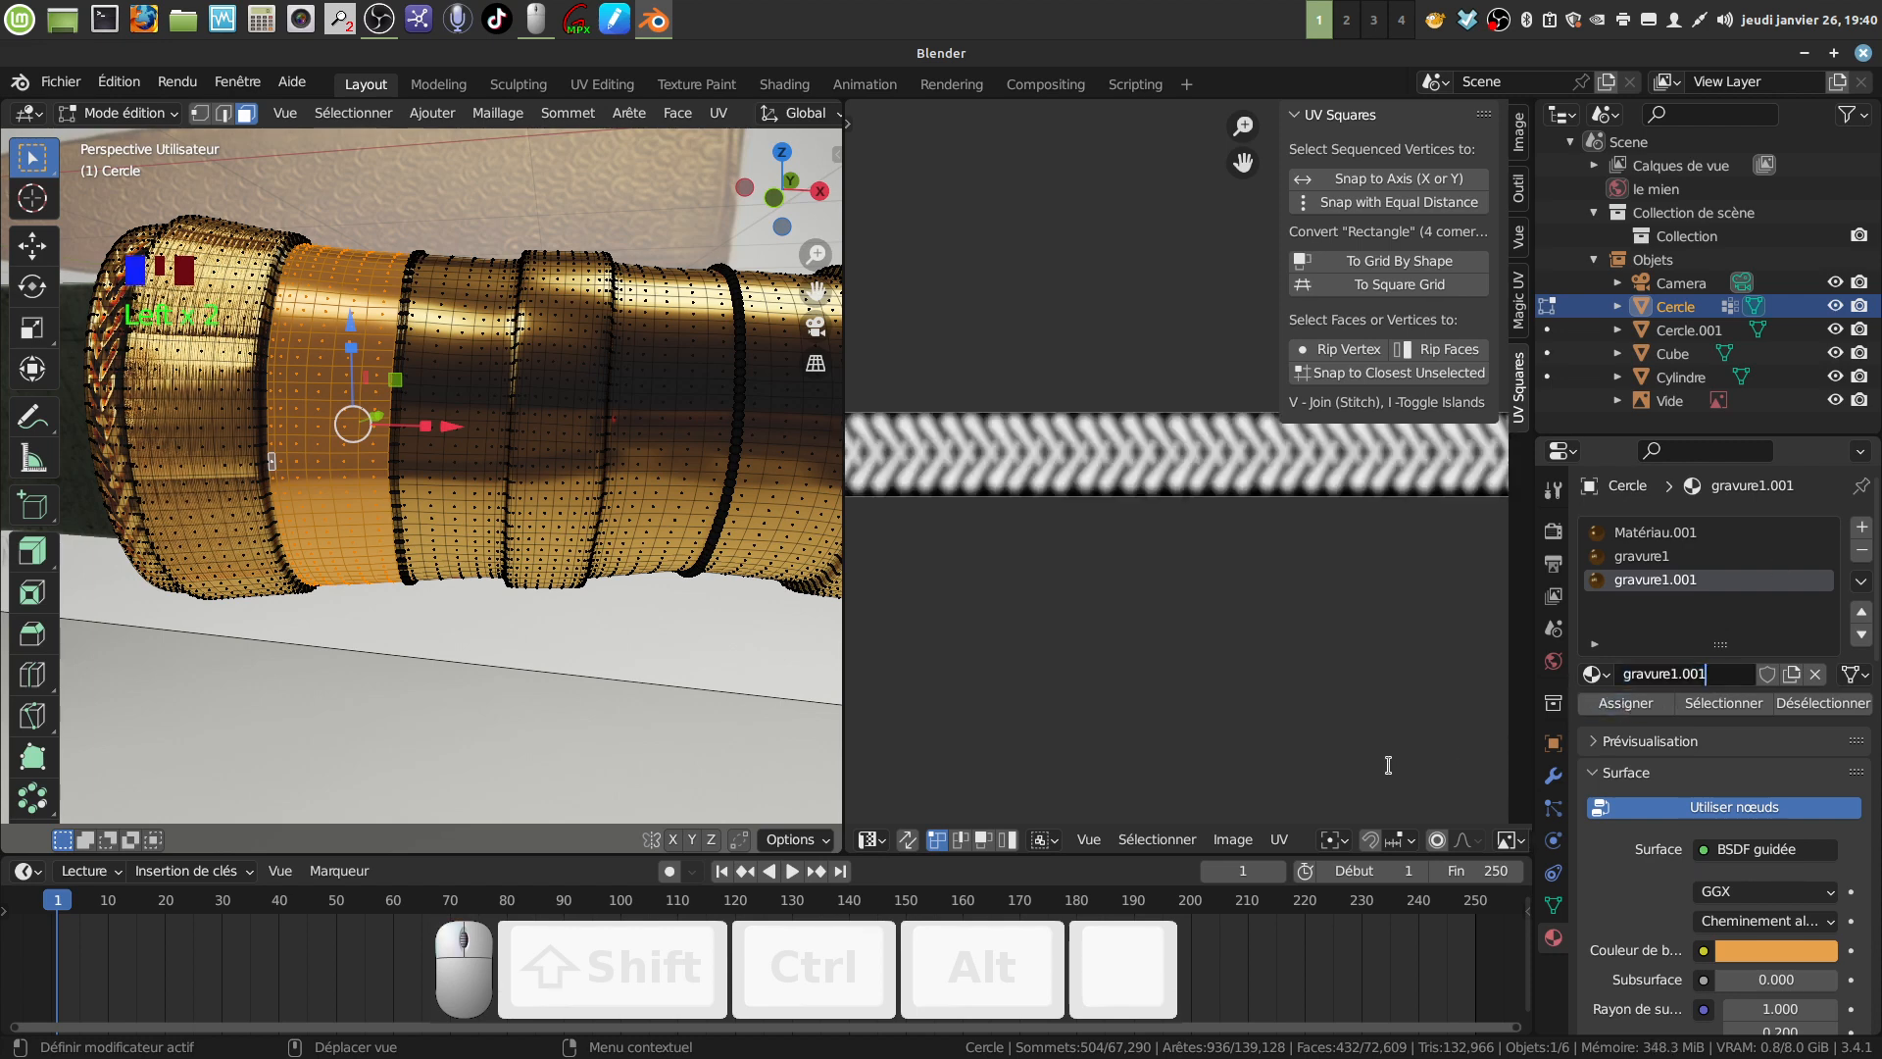
key(BackSpace)
key(BackSpace)
key(BackSpace)
key(BackSpace)
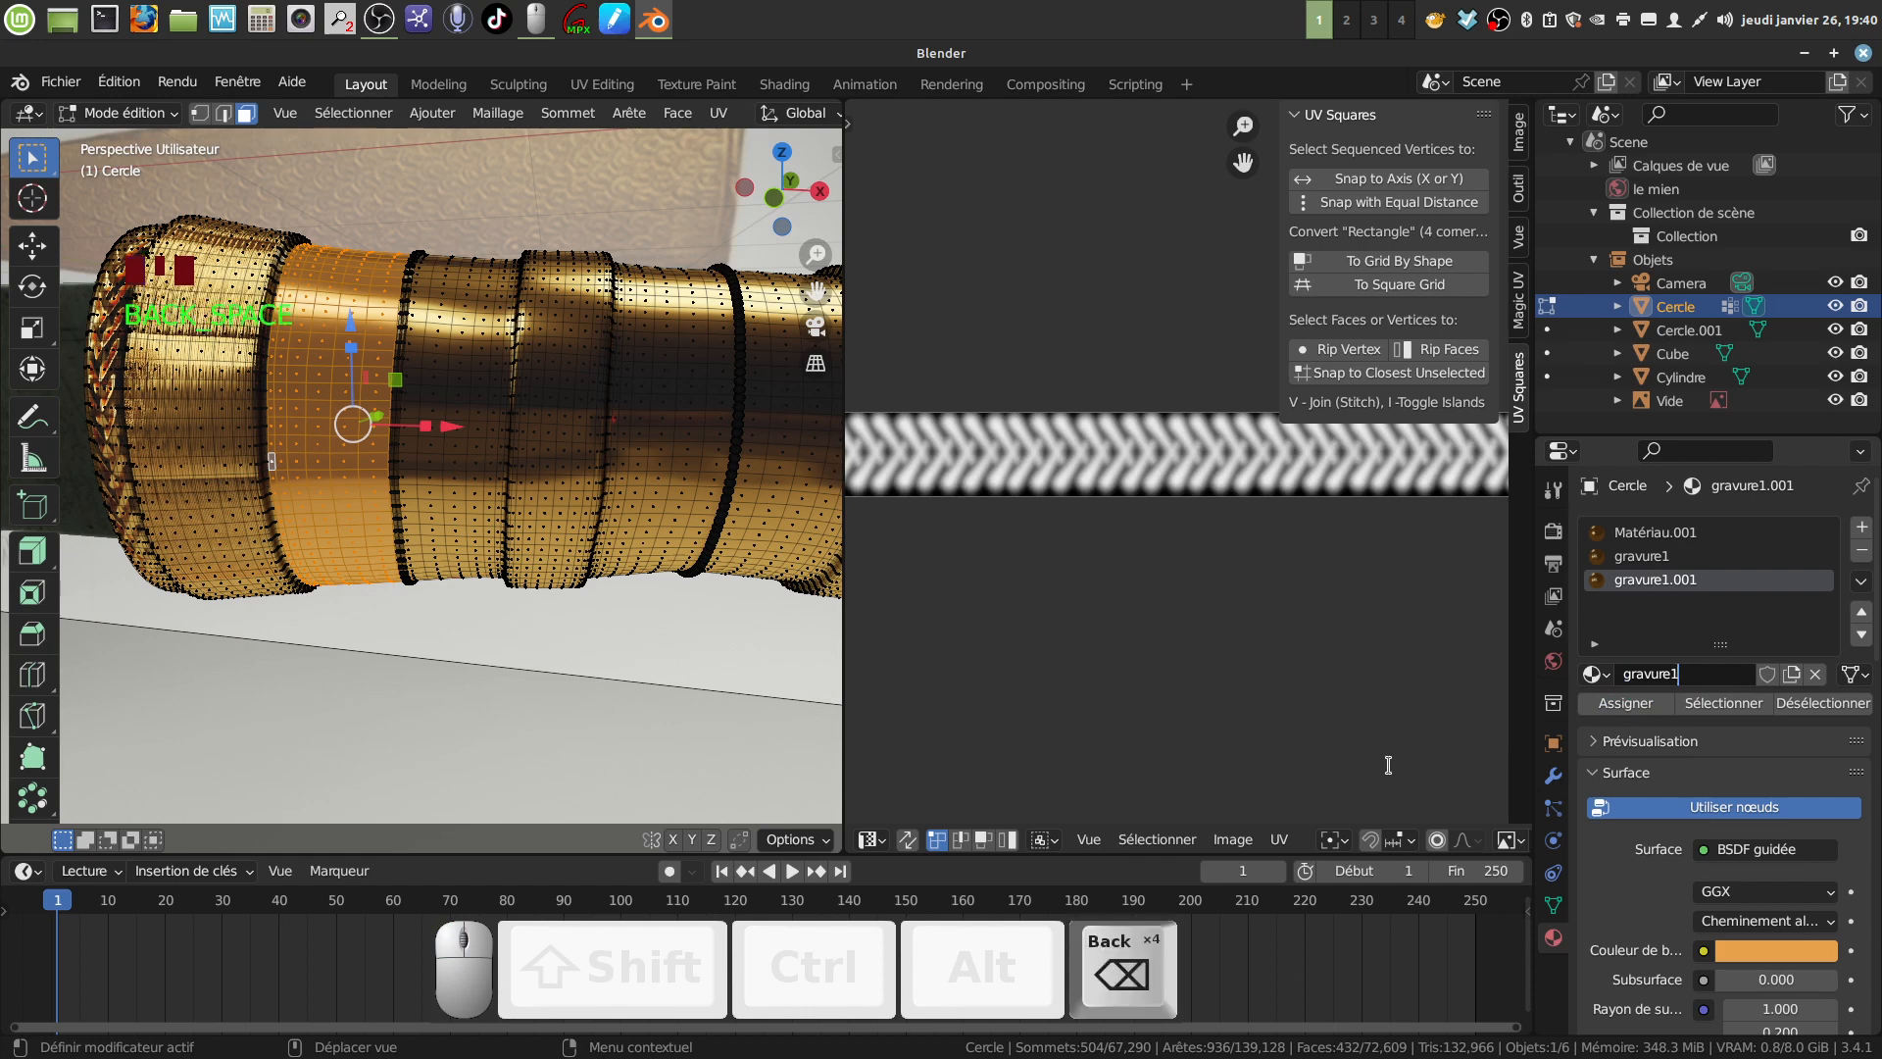
key(BackSpace)
text(2)
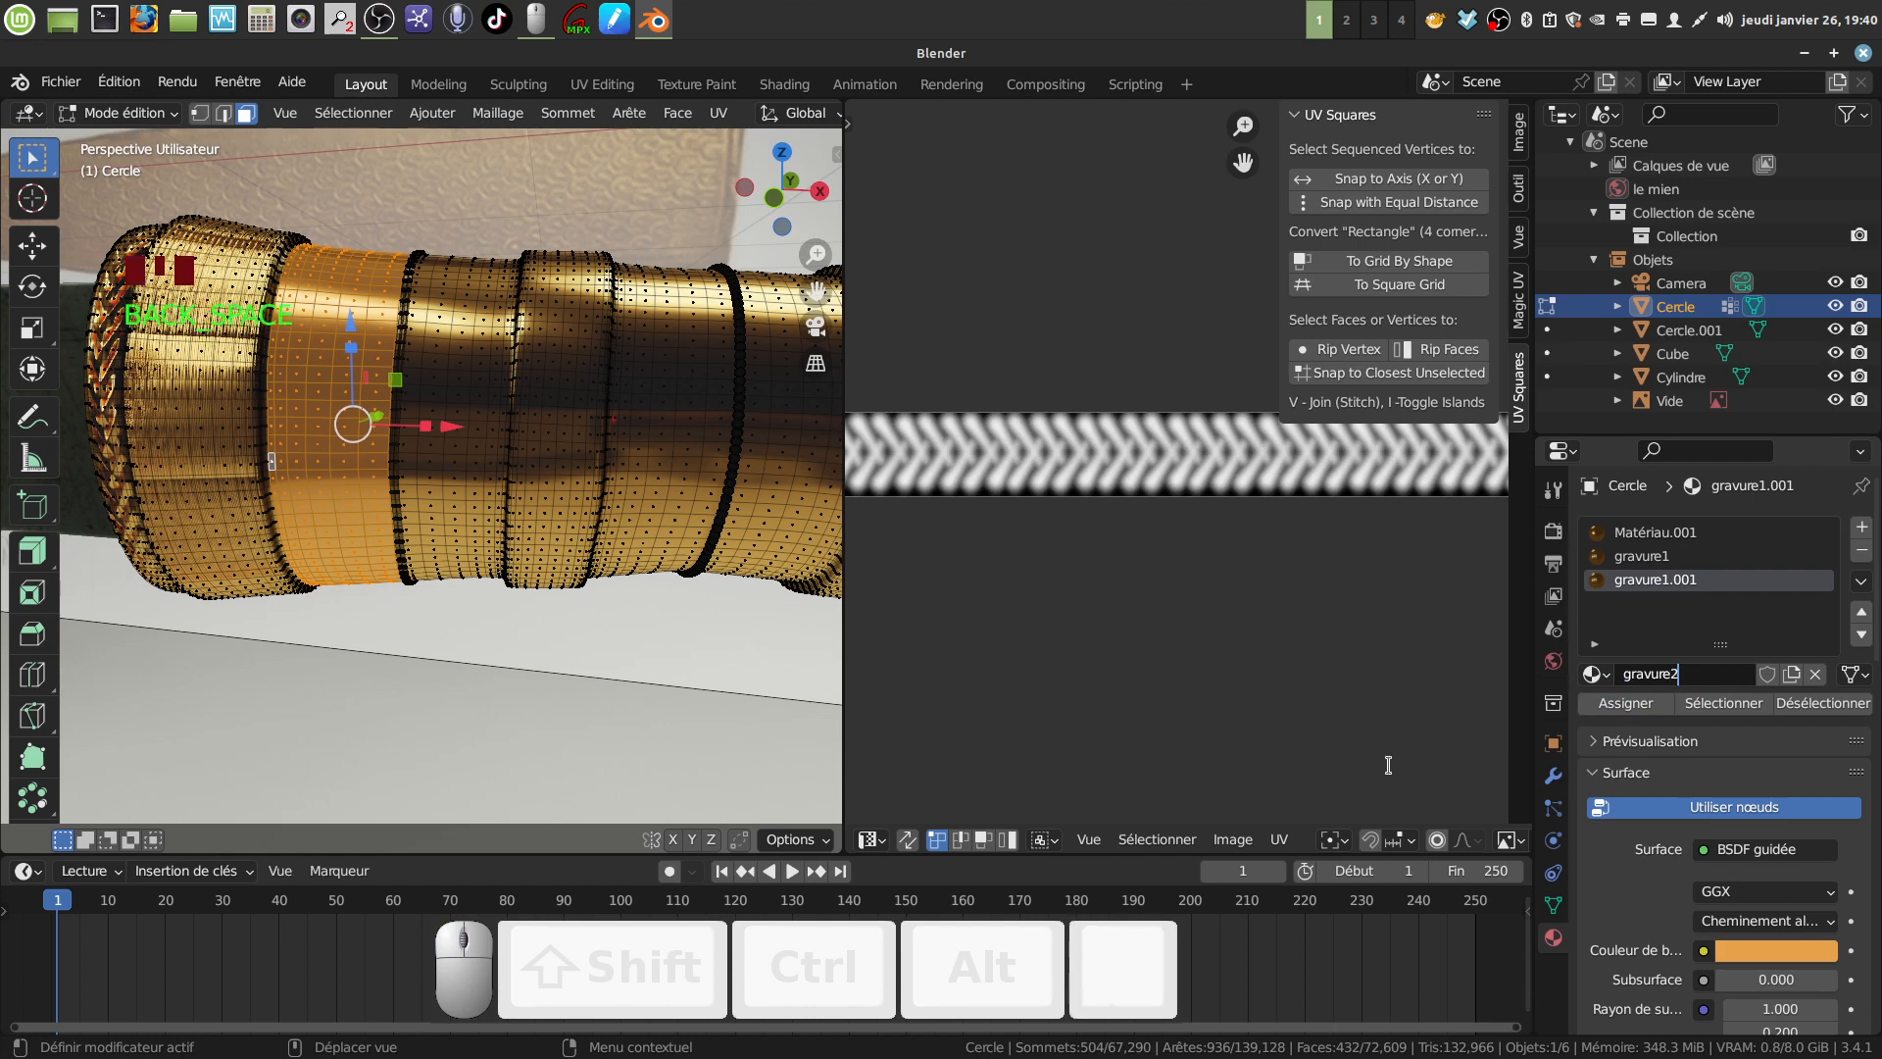
click(1209, 629)
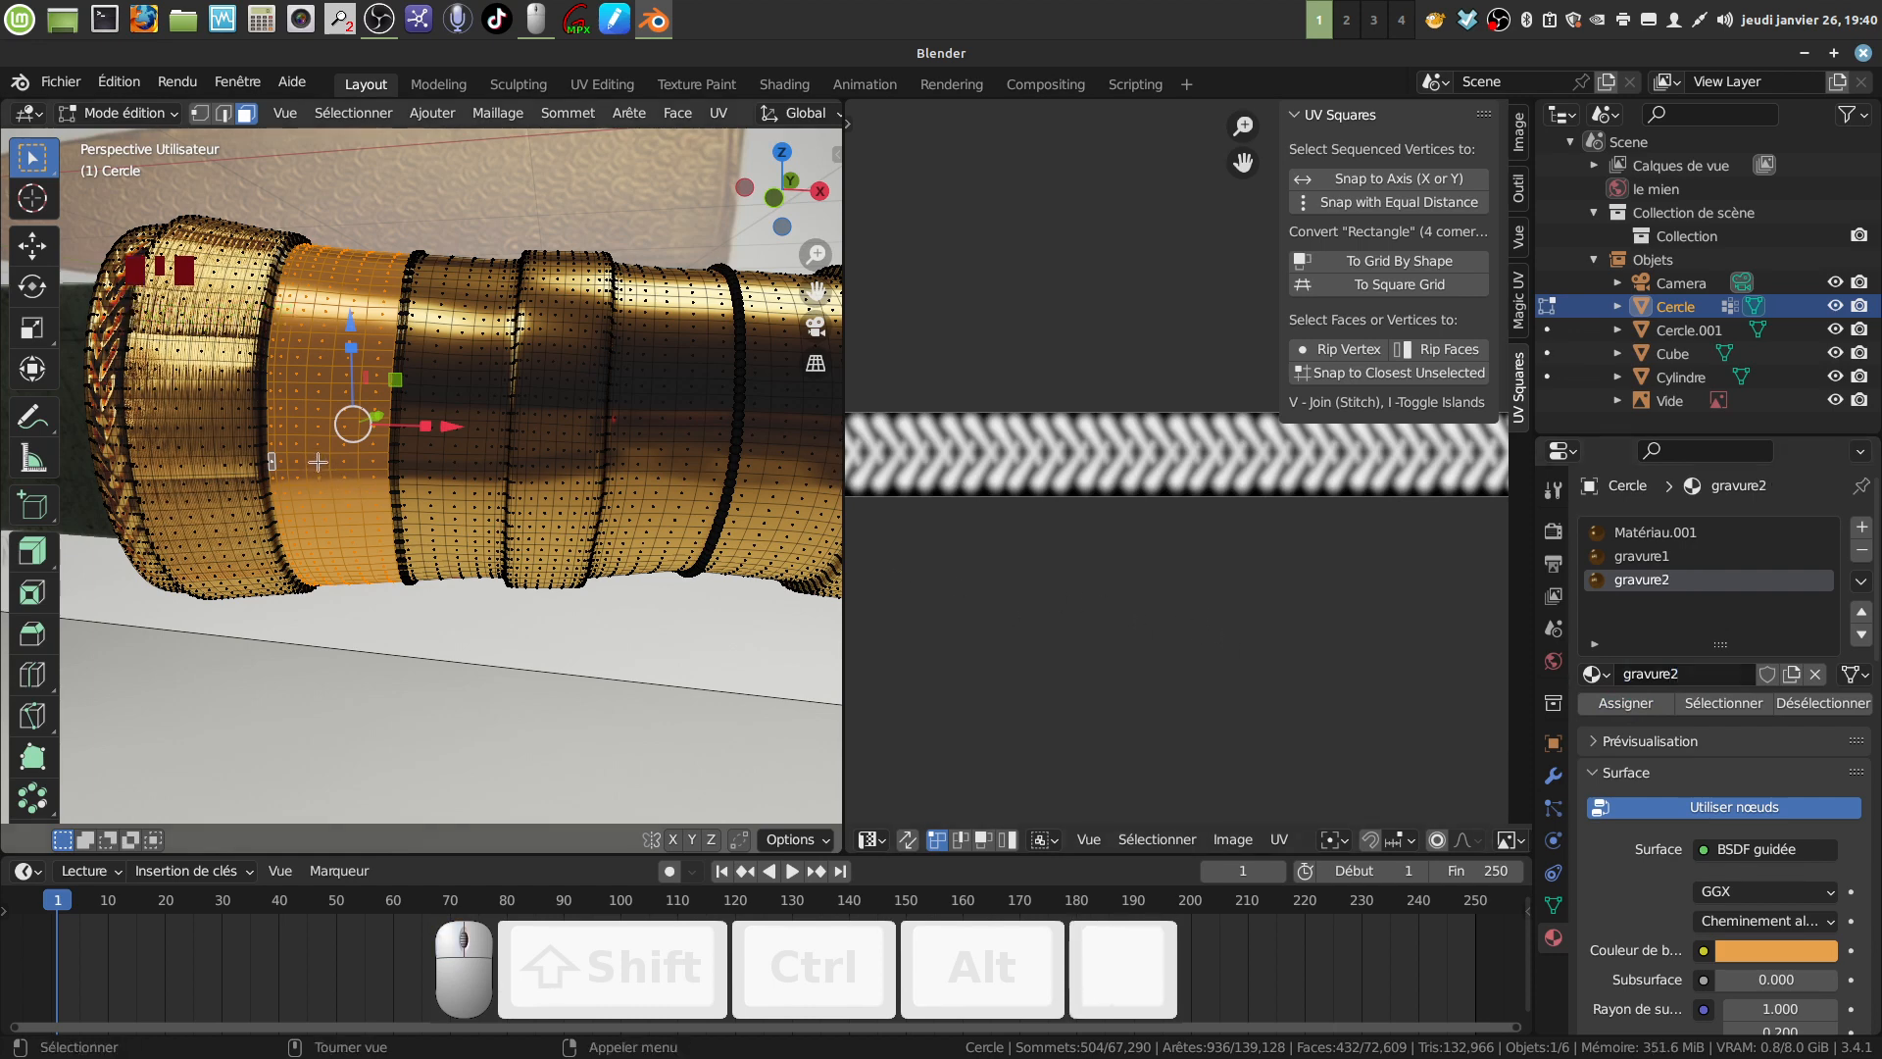
Enlarge the UV editor area and switch it to the Shader Editor, framing gravure2's image texture and Relief nodes.
scroll(1021, 549, down, 3)
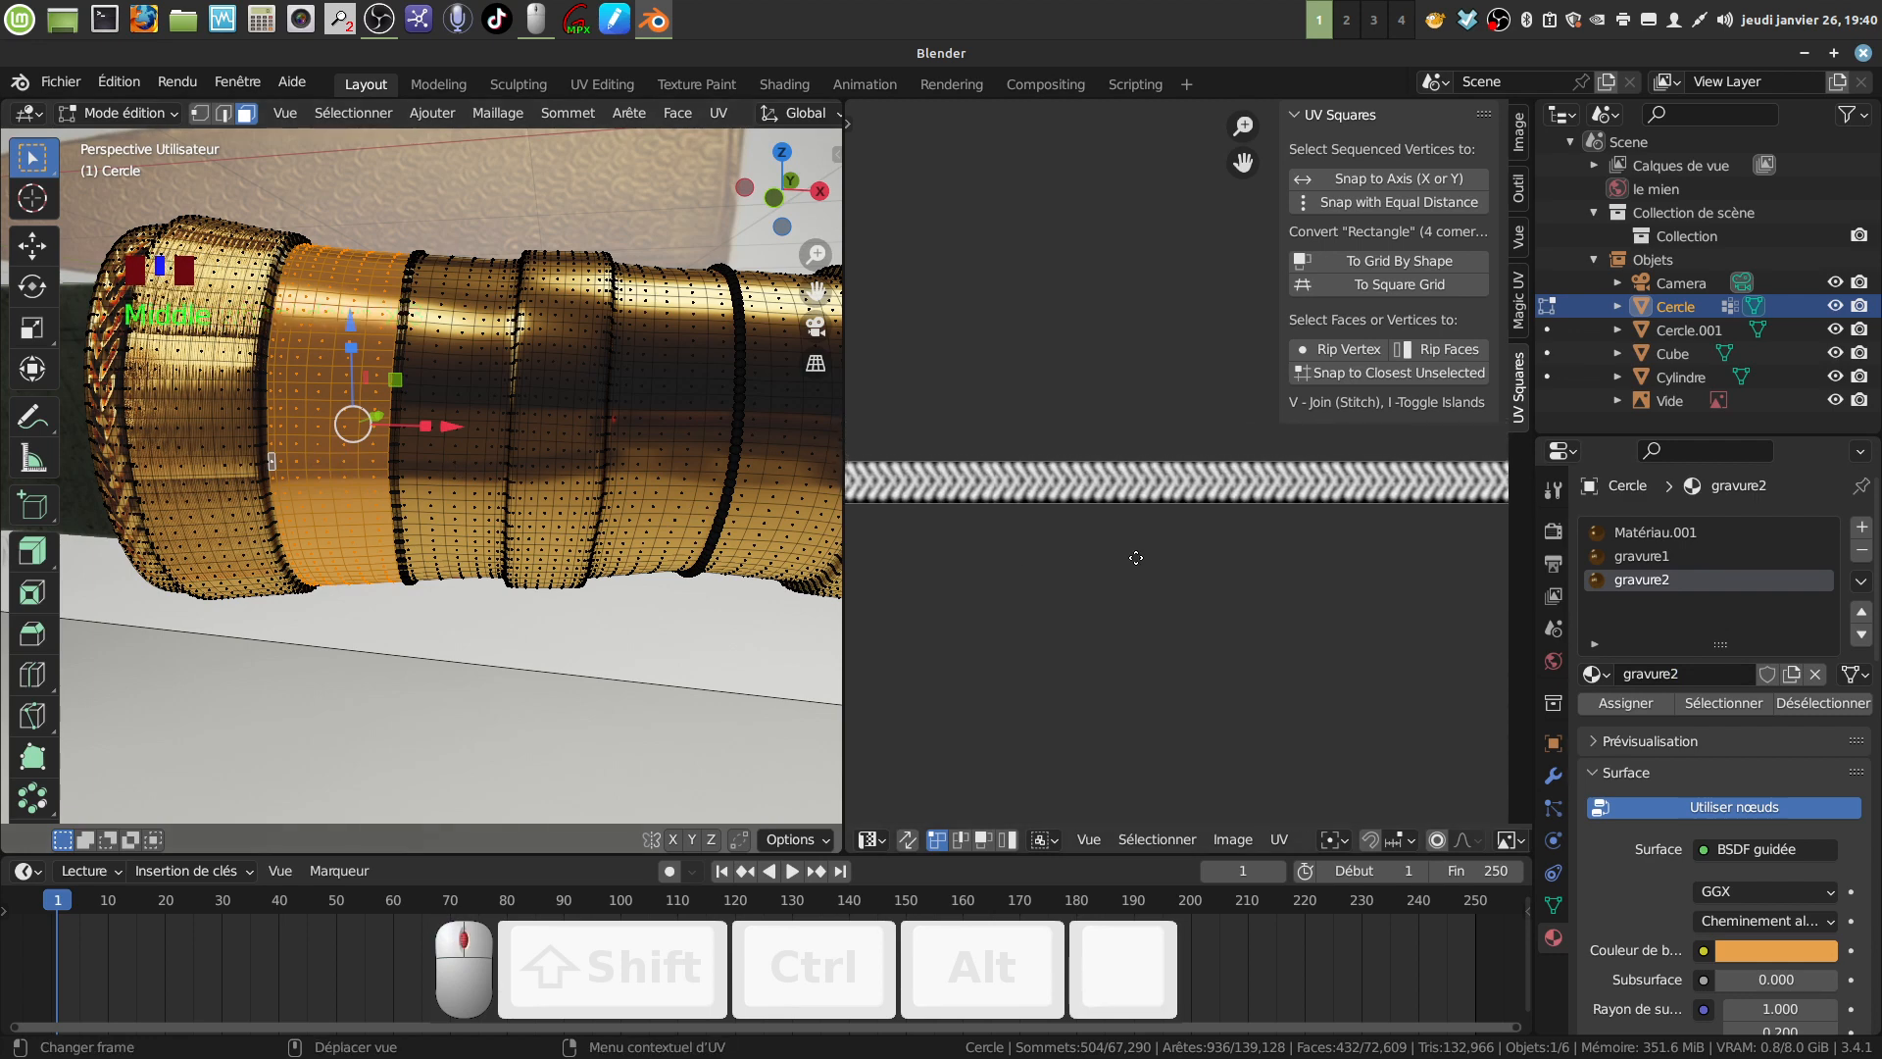
drag(845, 660, 714, 660)
middle_drag(857, 704, 921, 711)
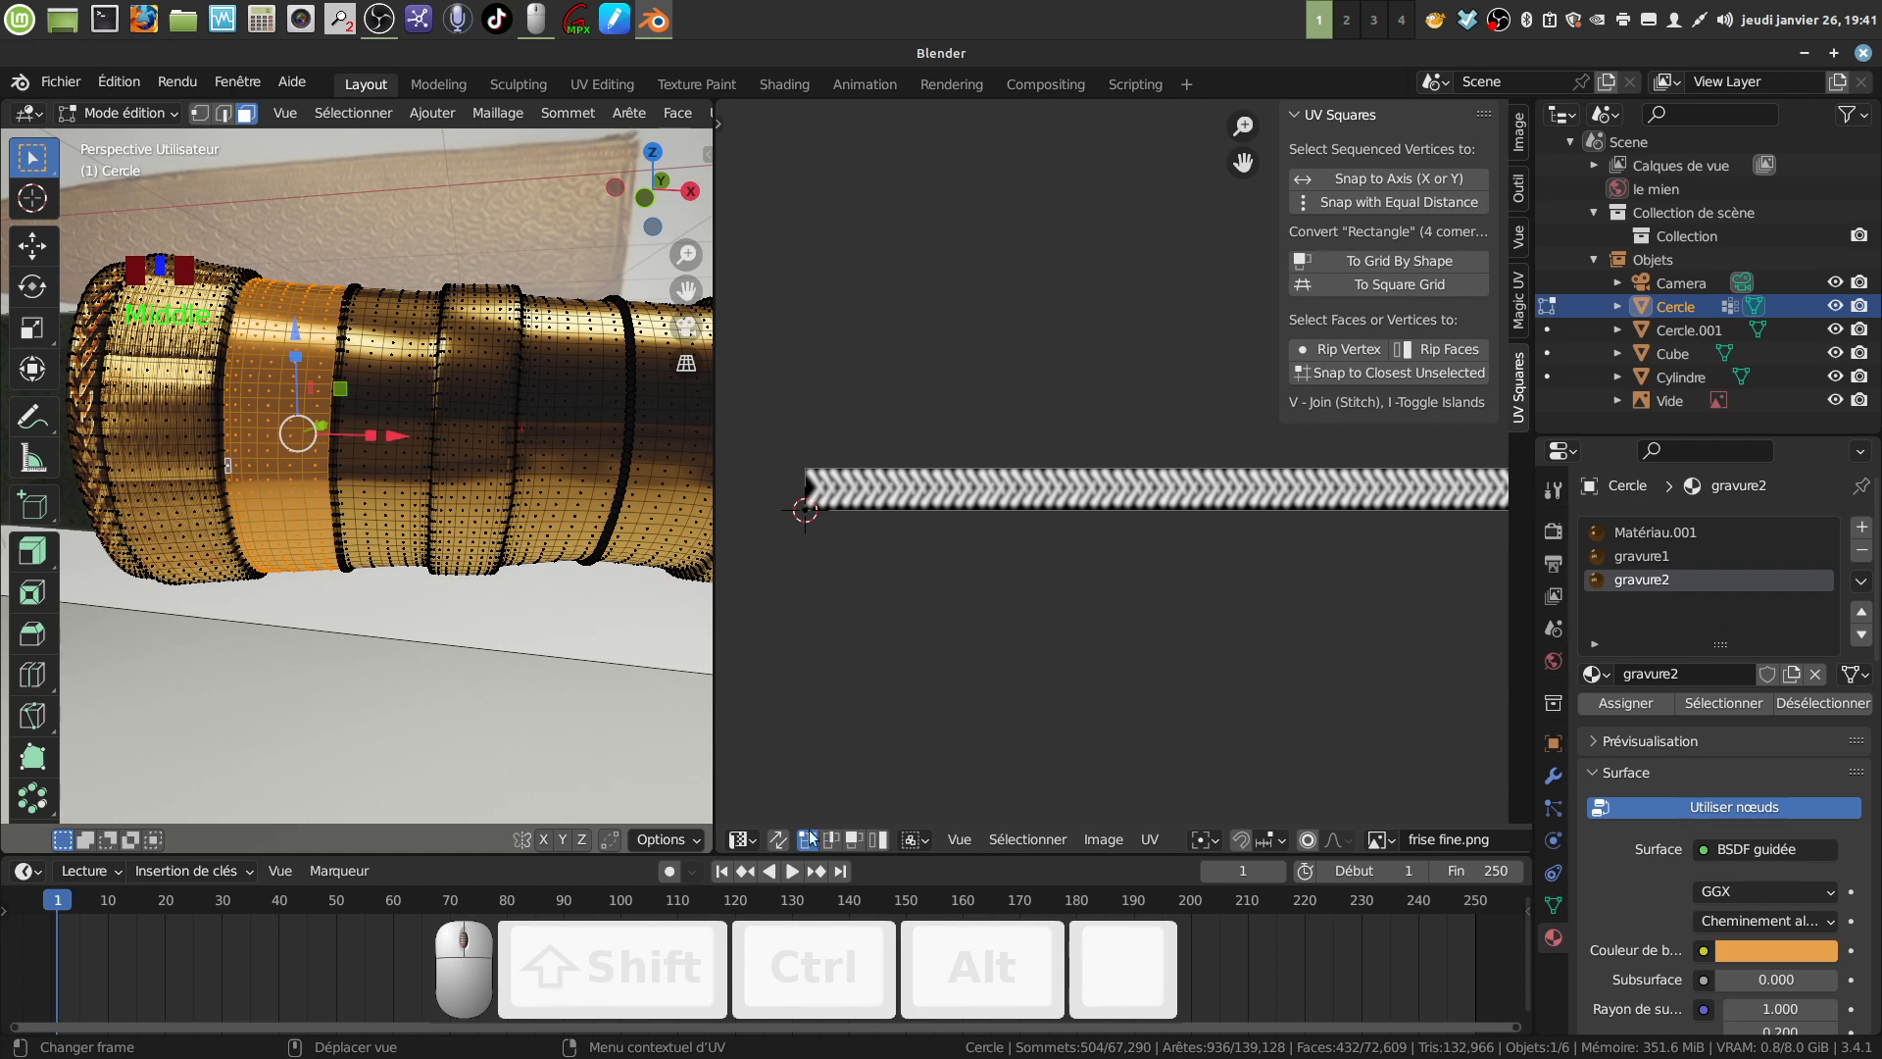
click(742, 840)
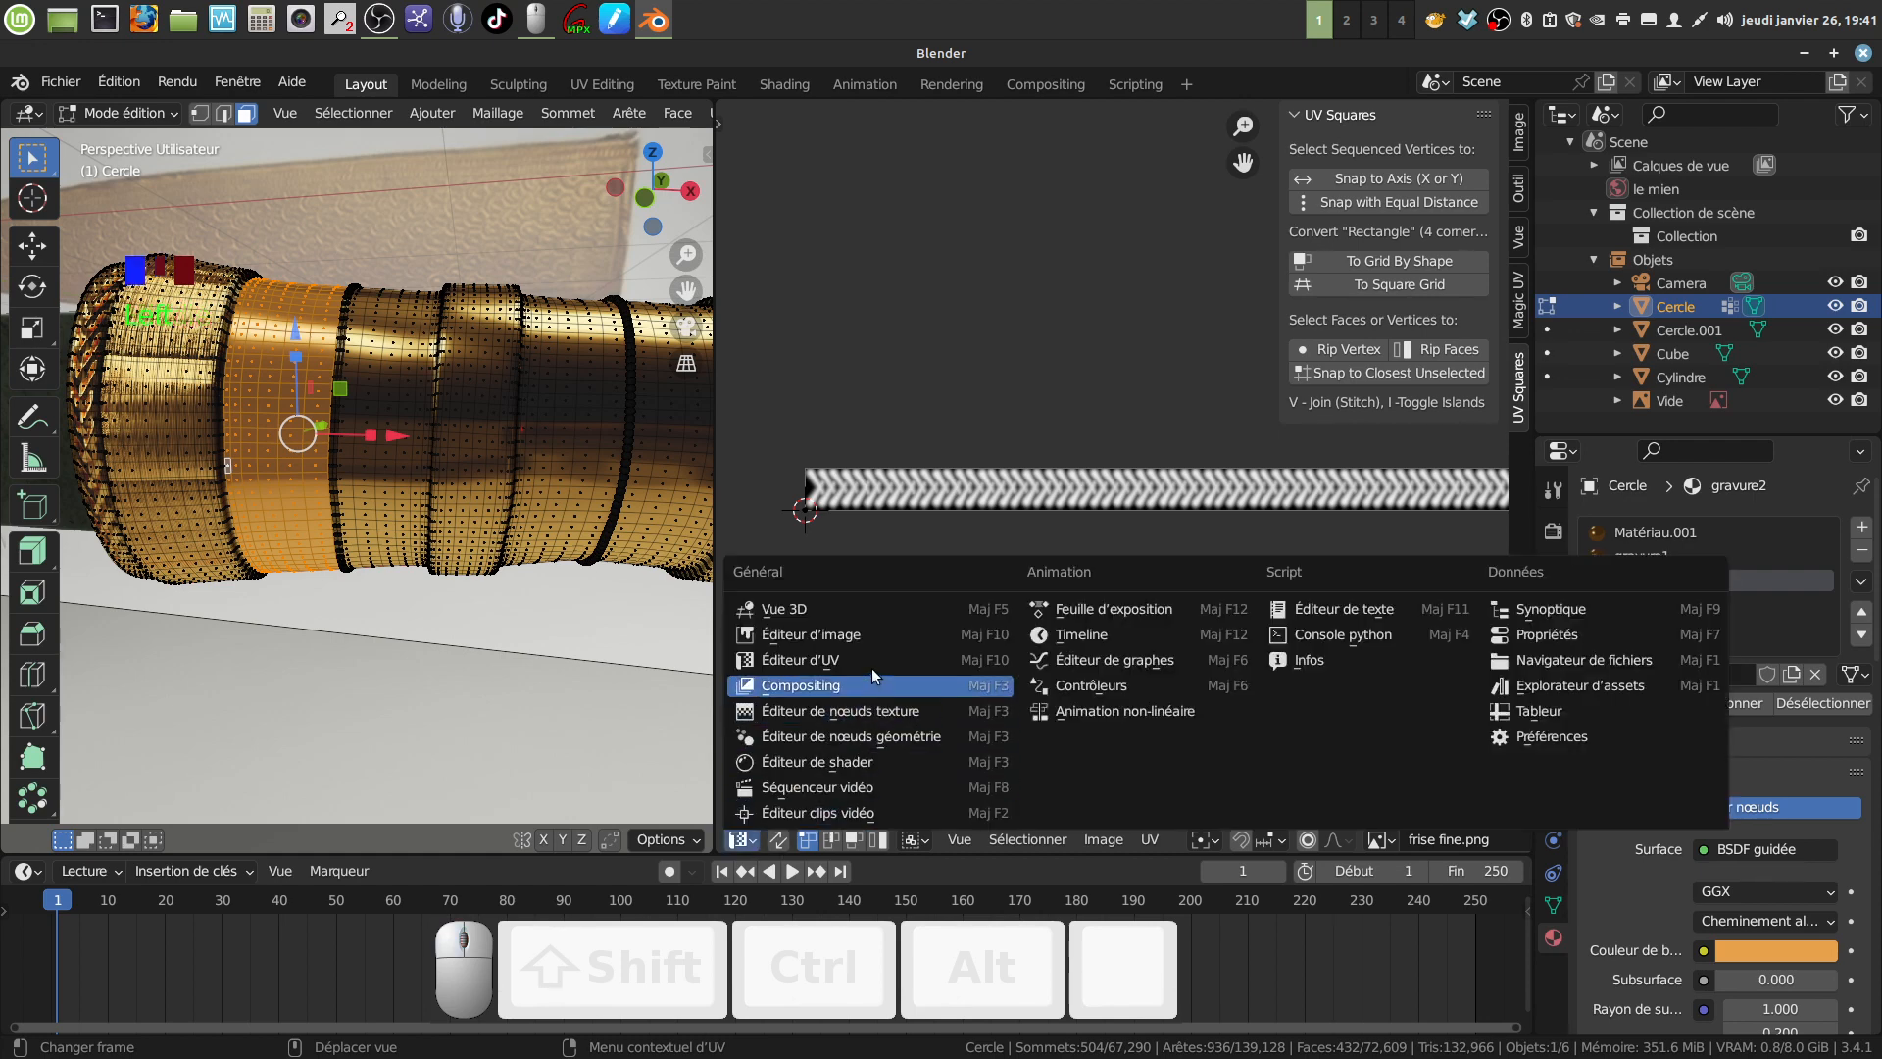
click(874, 761)
scroll(1117, 666, up, 2)
middle_drag(1127, 645, 1245, 595)
scroll(1245, 595, up, 2)
middle_drag(422, 331, 328, 292)
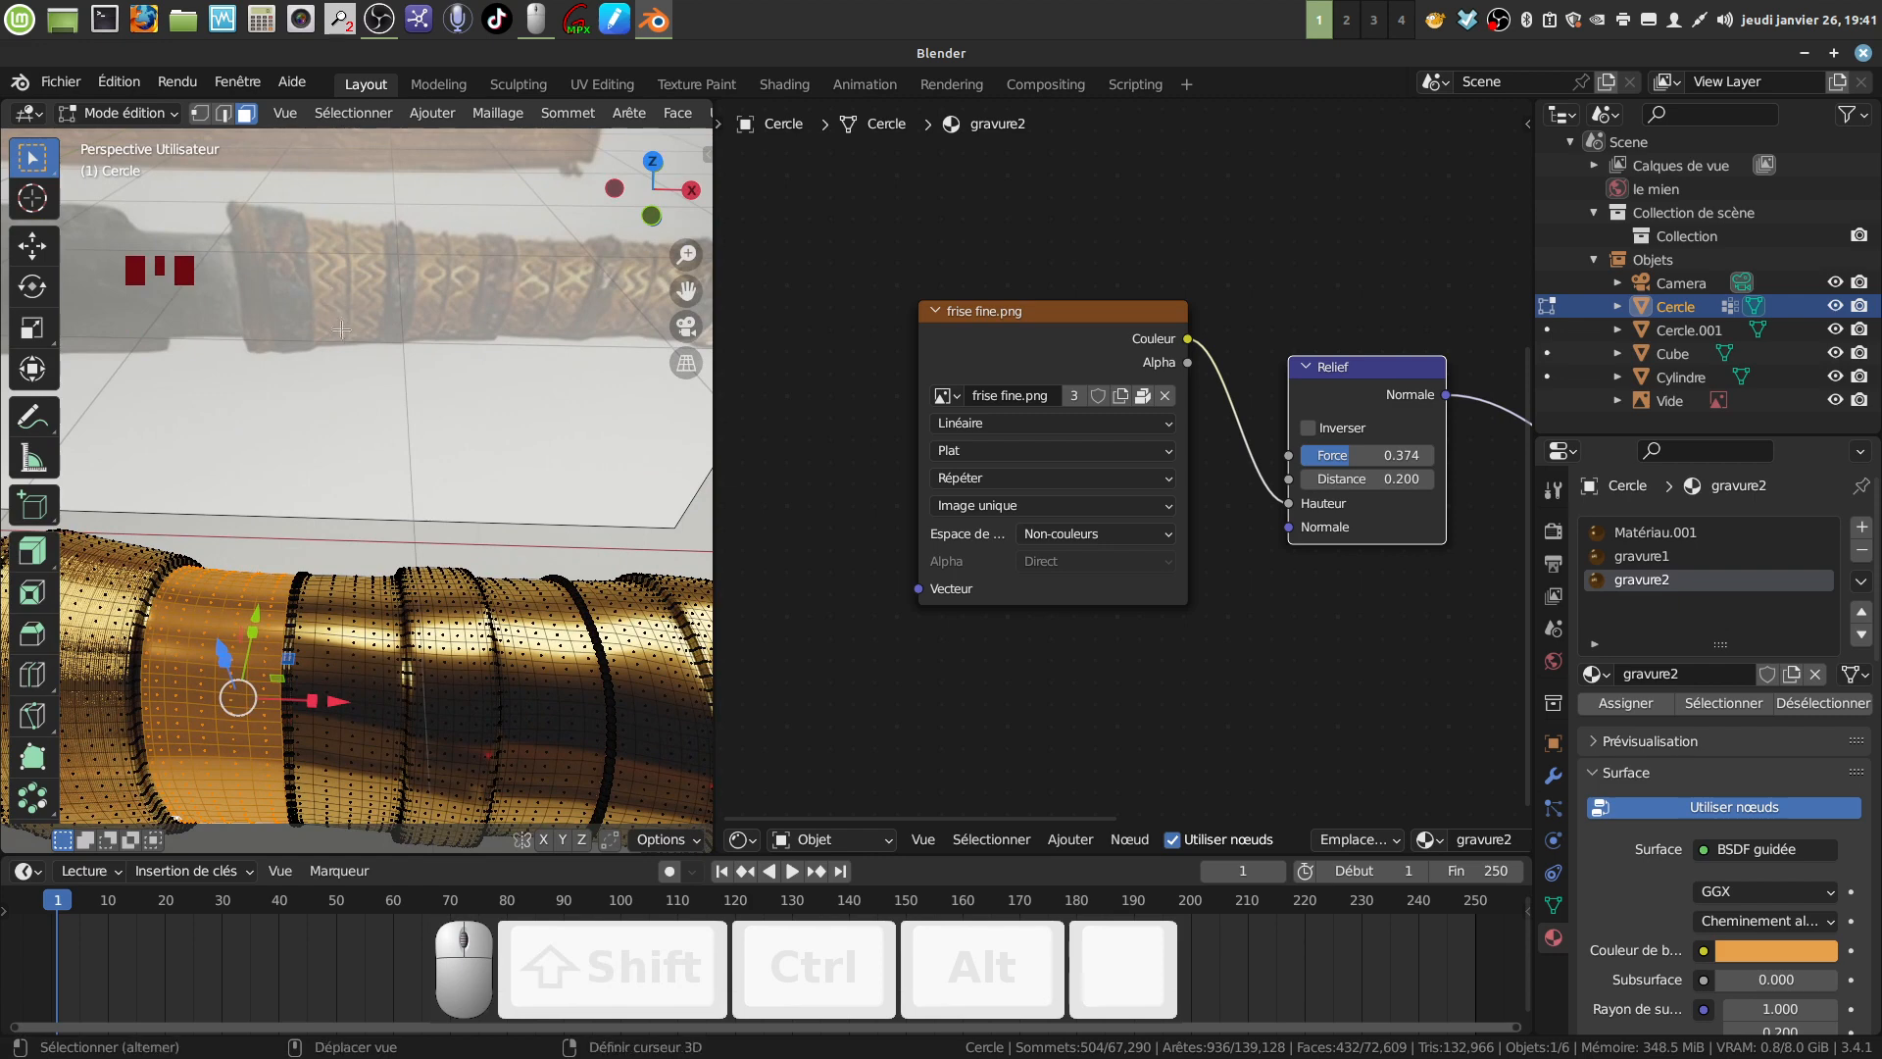
key(shift)
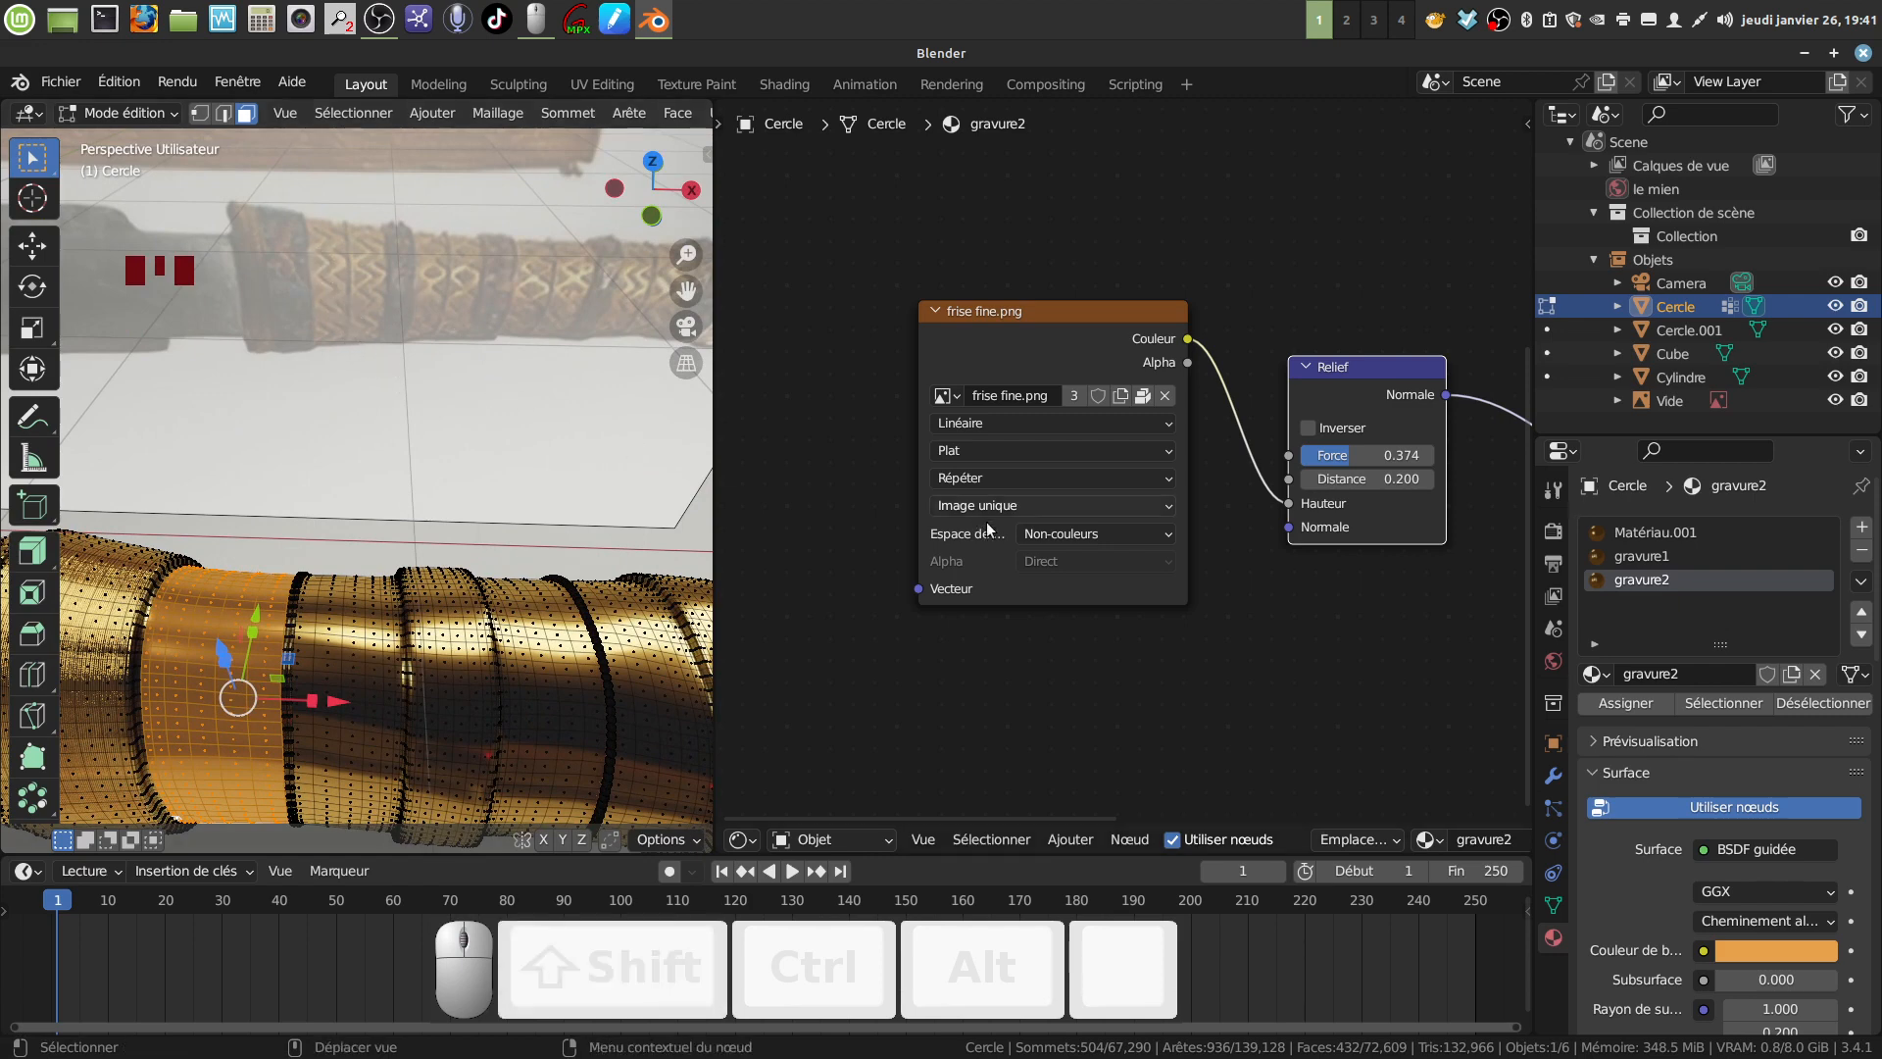
Replace the image in gravure2's texture node with frise moi.png from the textures dague folder.
click(1166, 396)
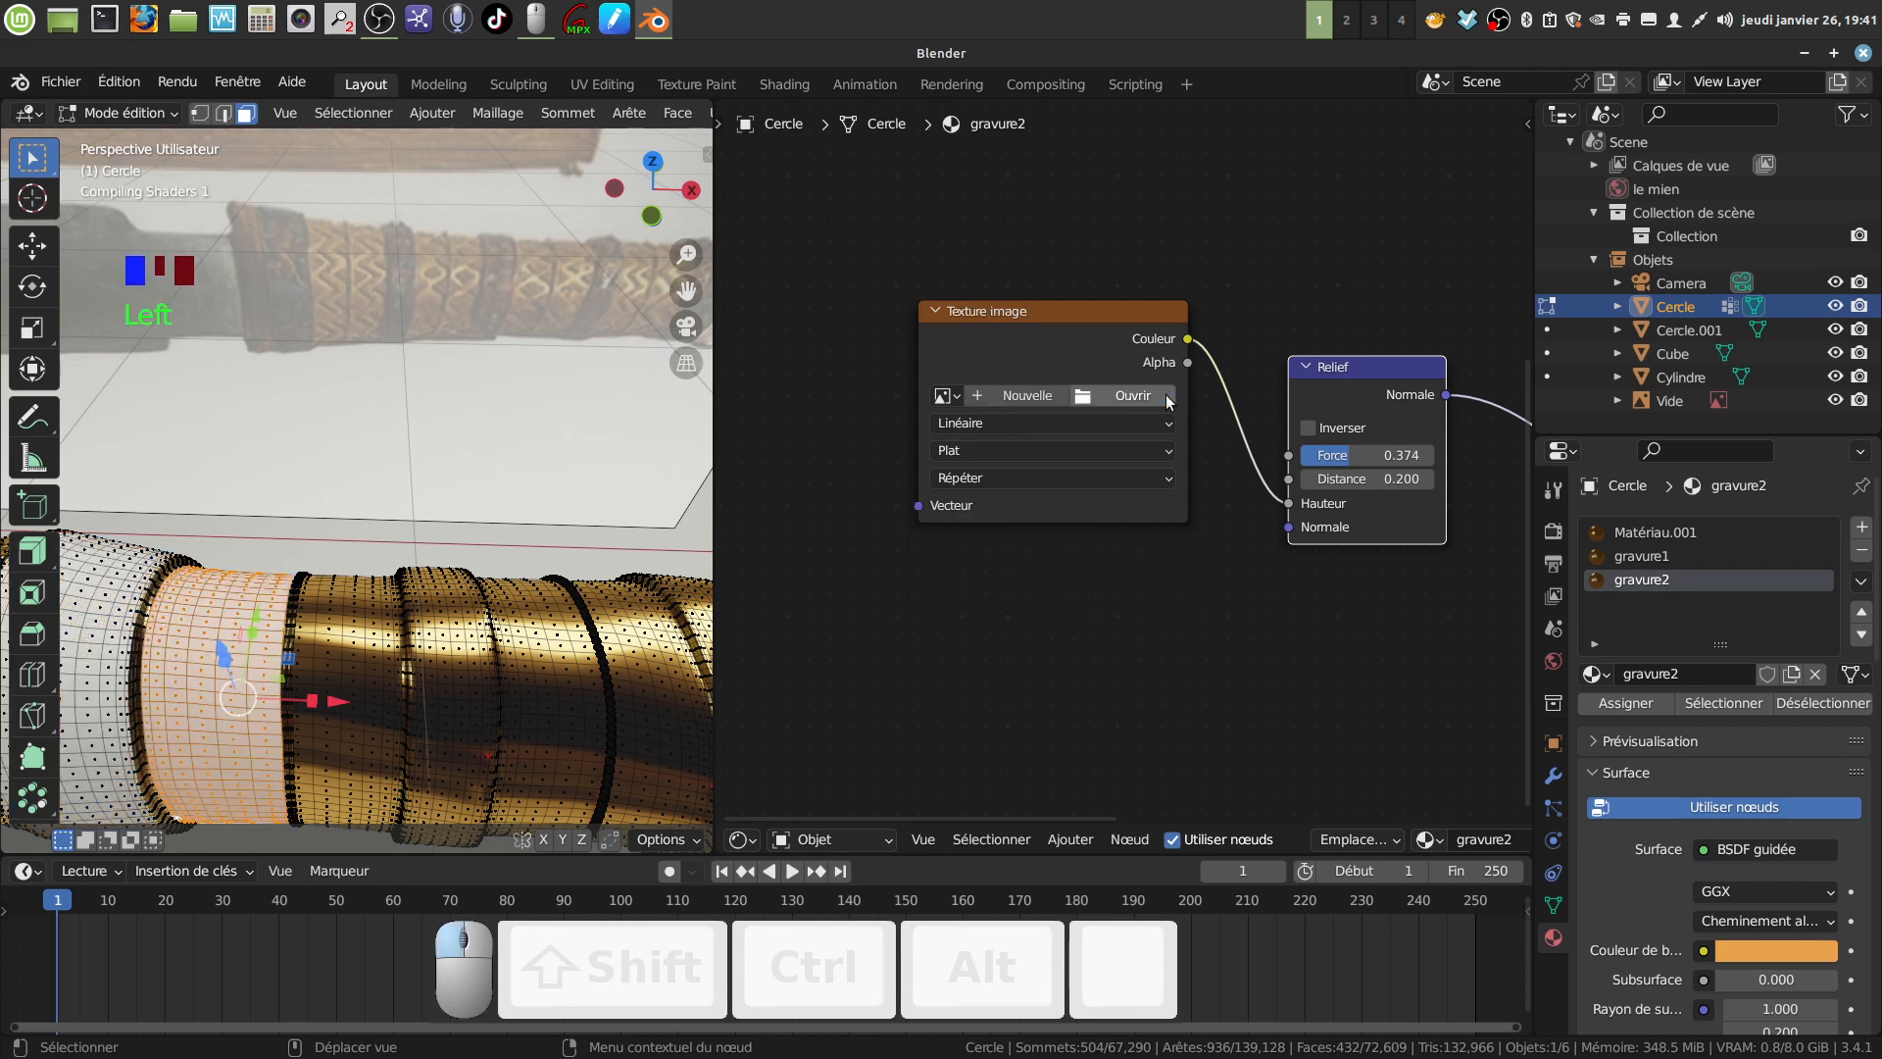
click(1091, 396)
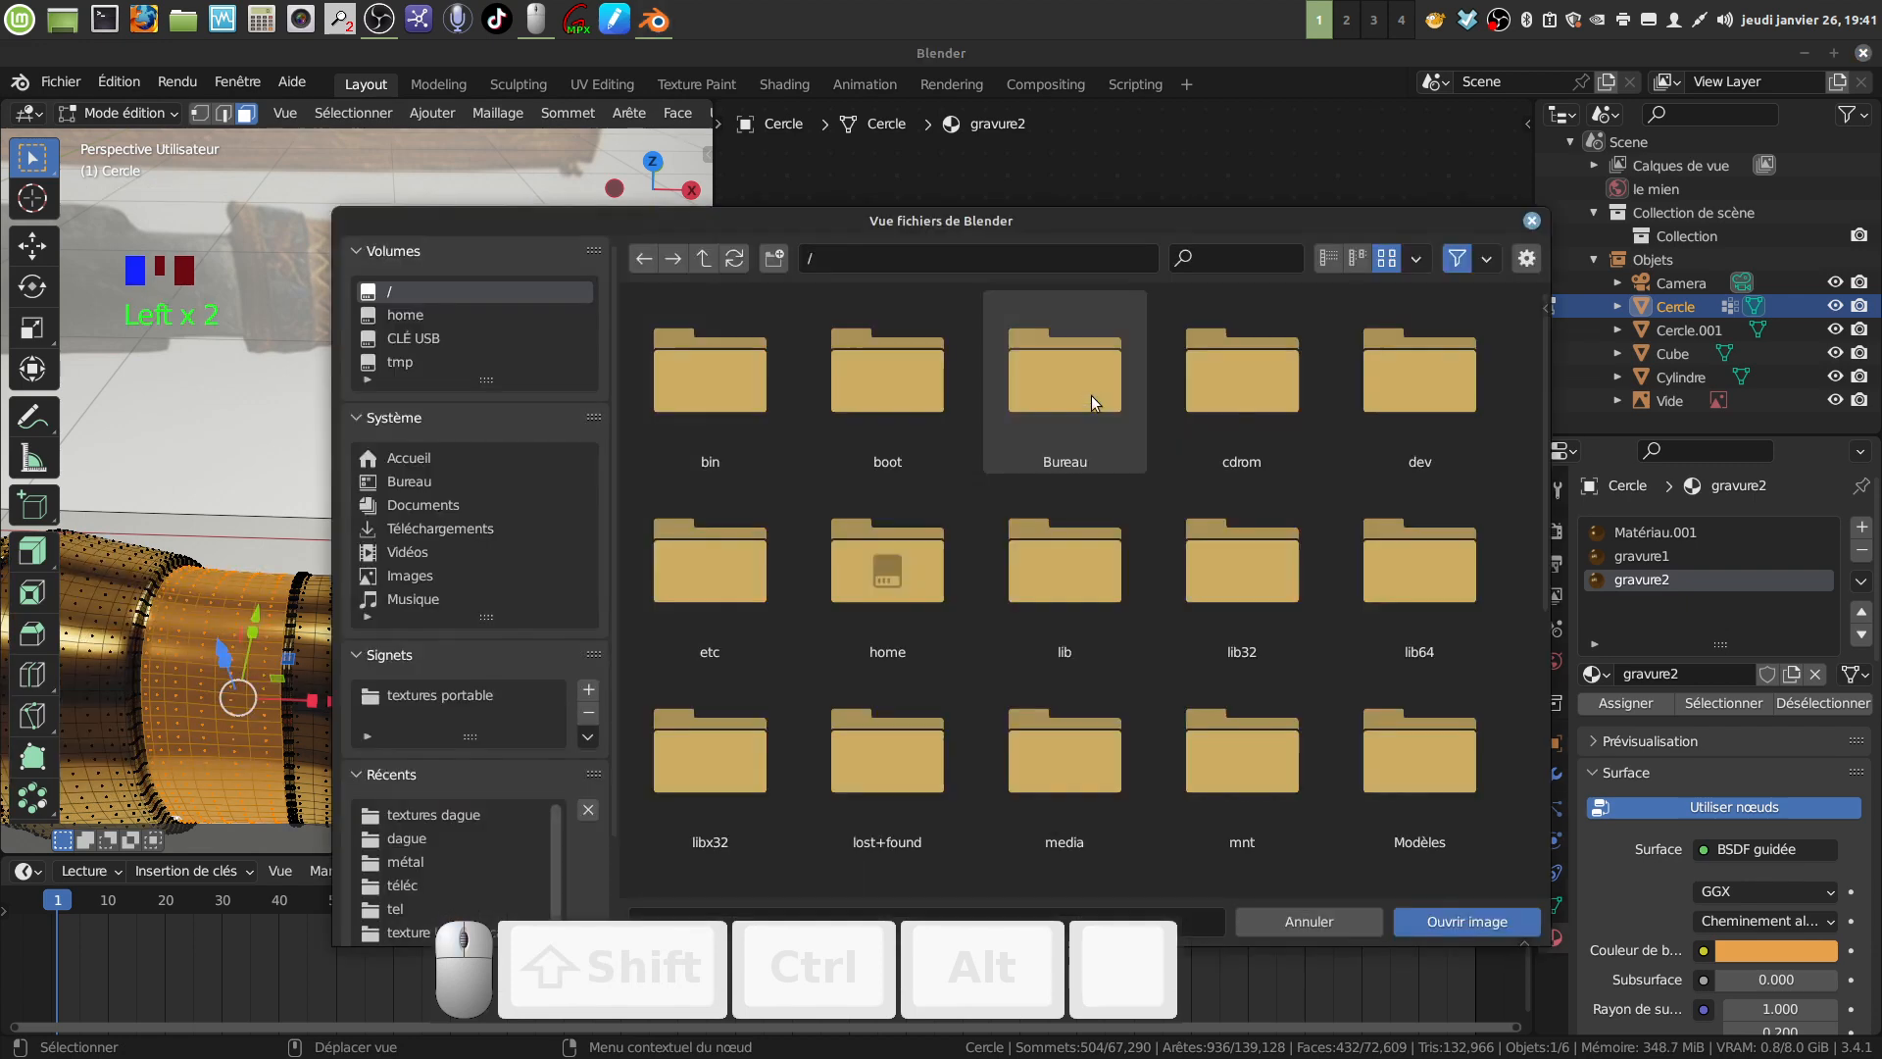
click(439, 815)
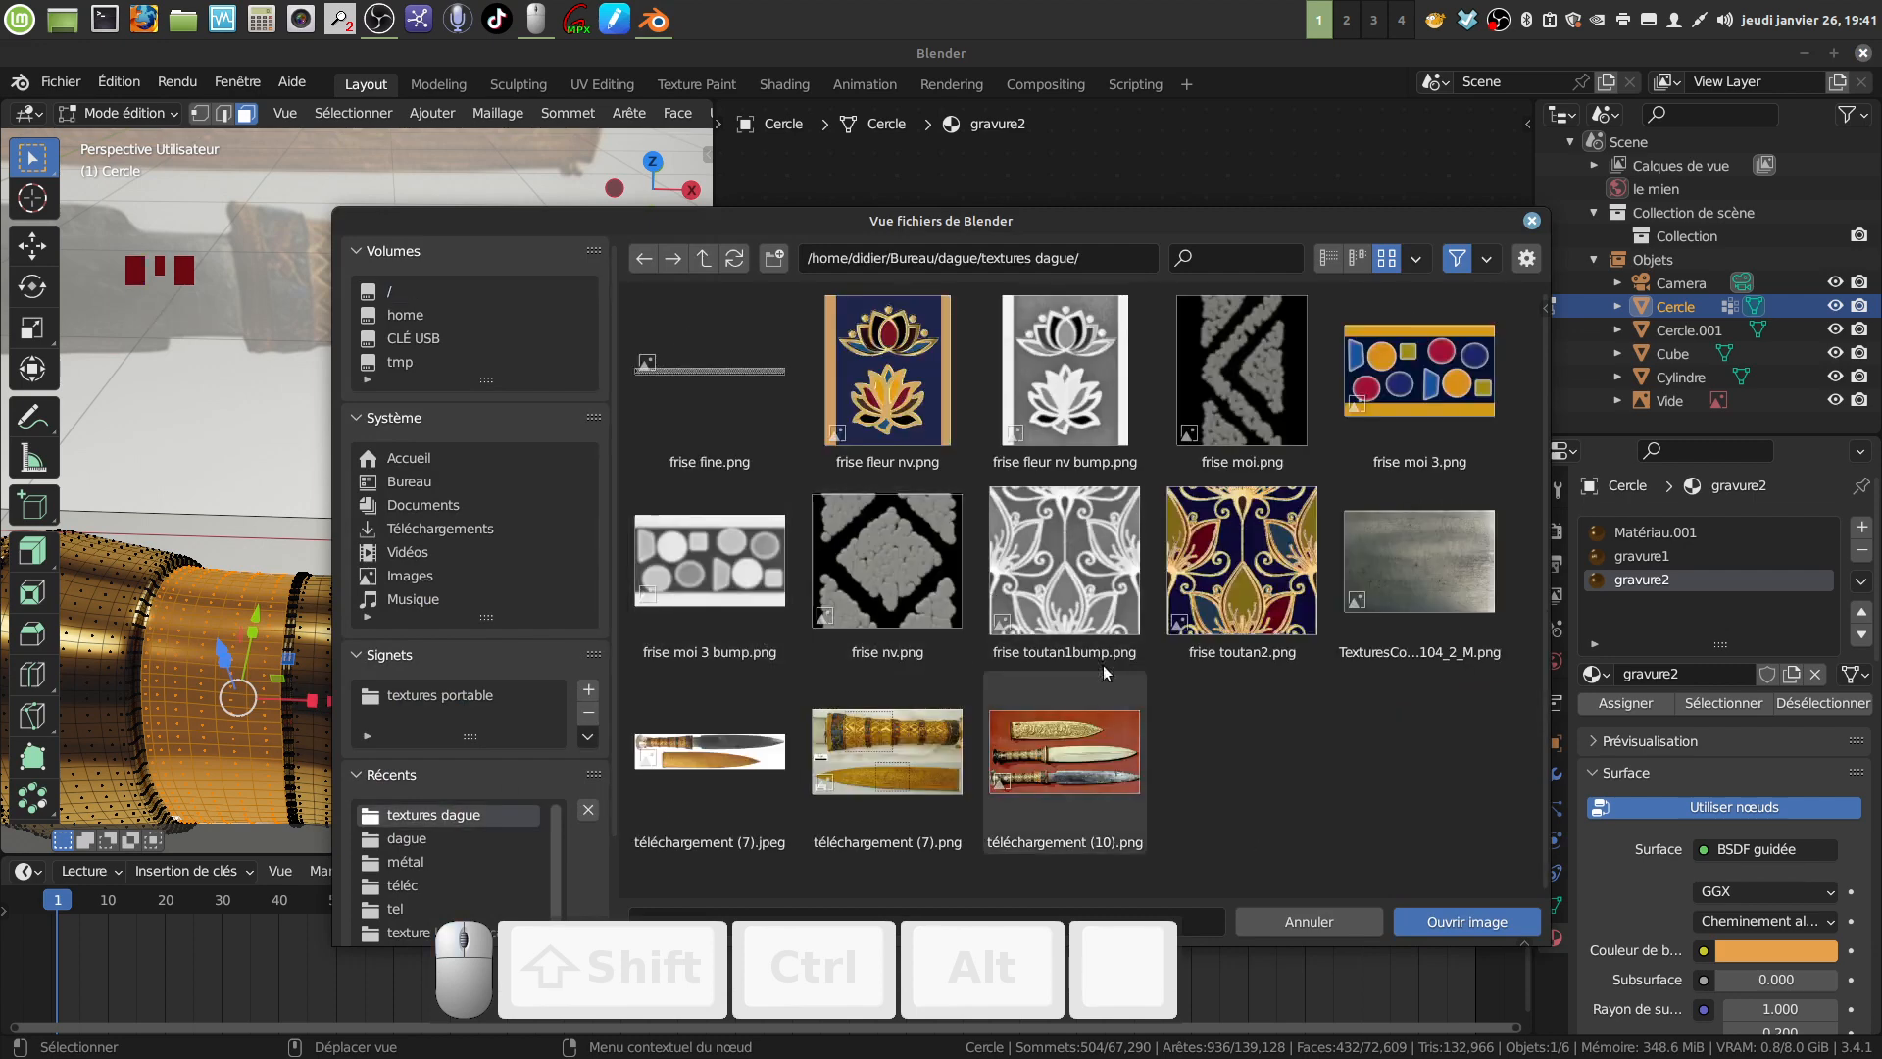
click(1229, 408)
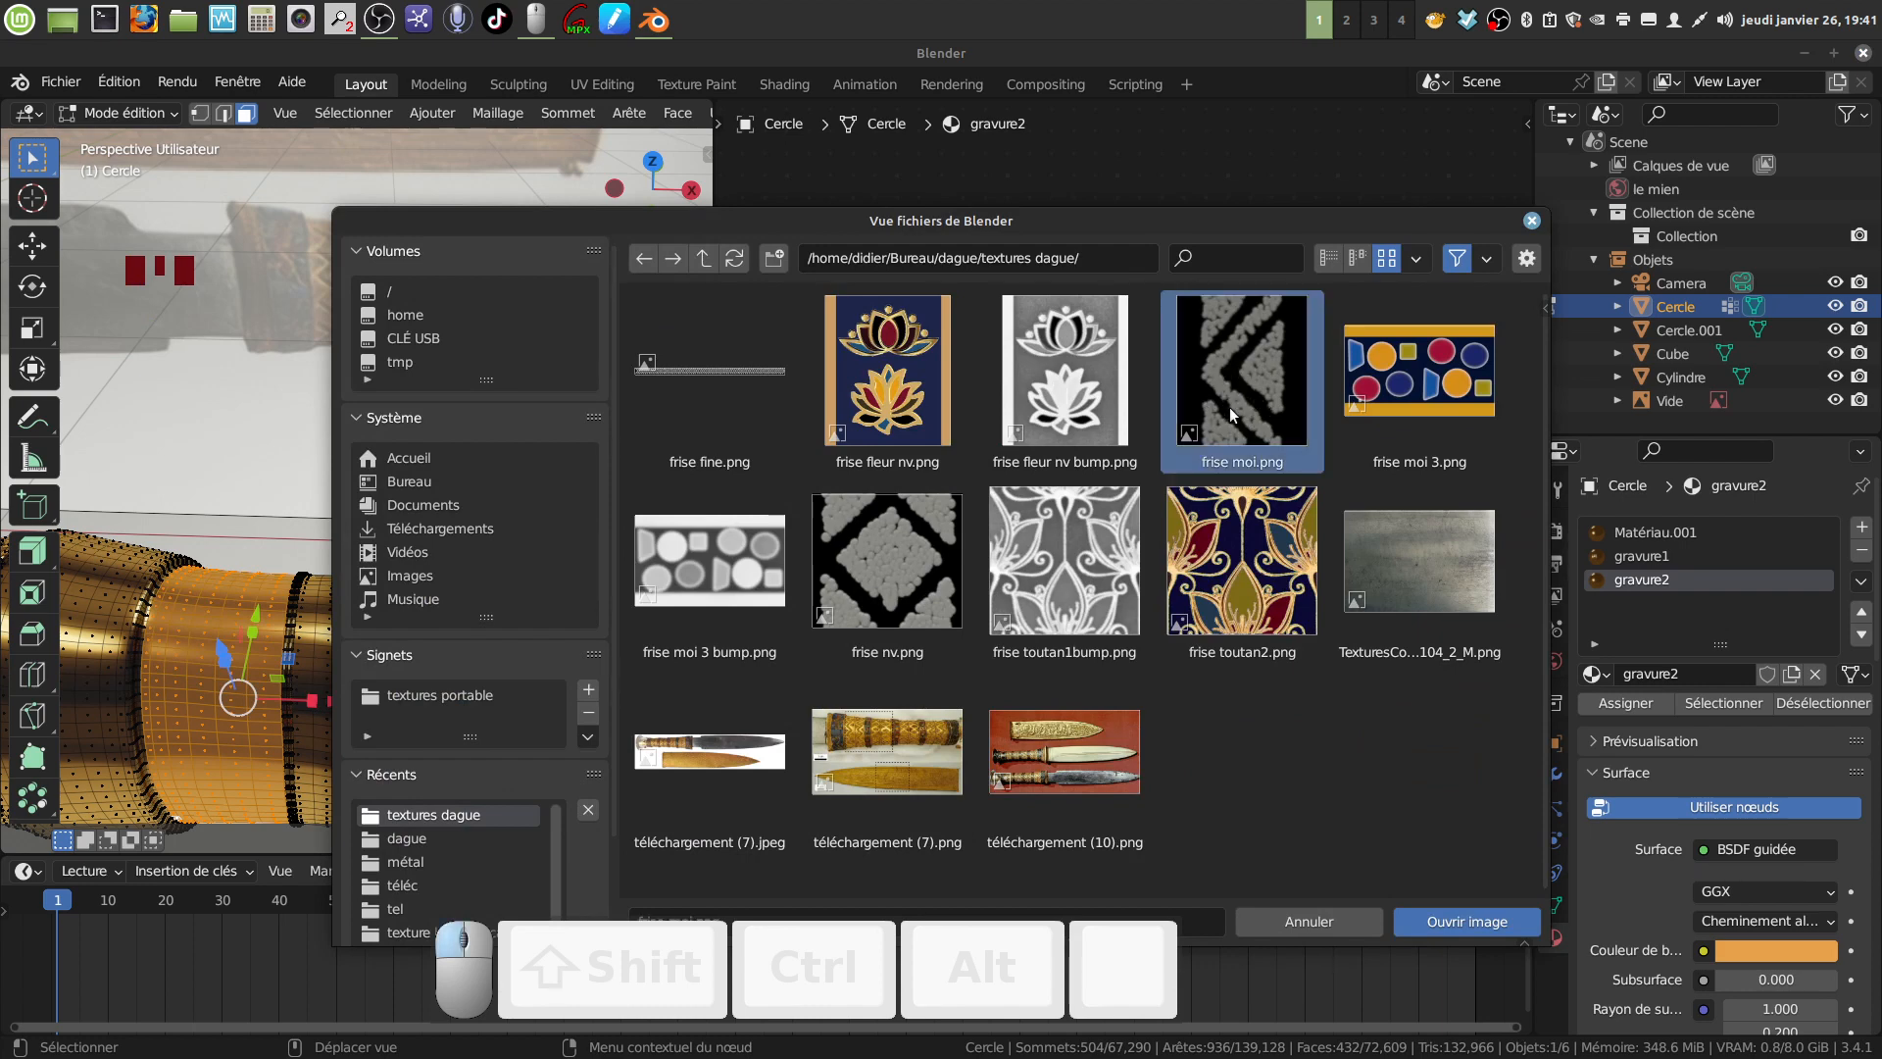
click(1467, 921)
middle_drag(1219, 609, 1220, 599)
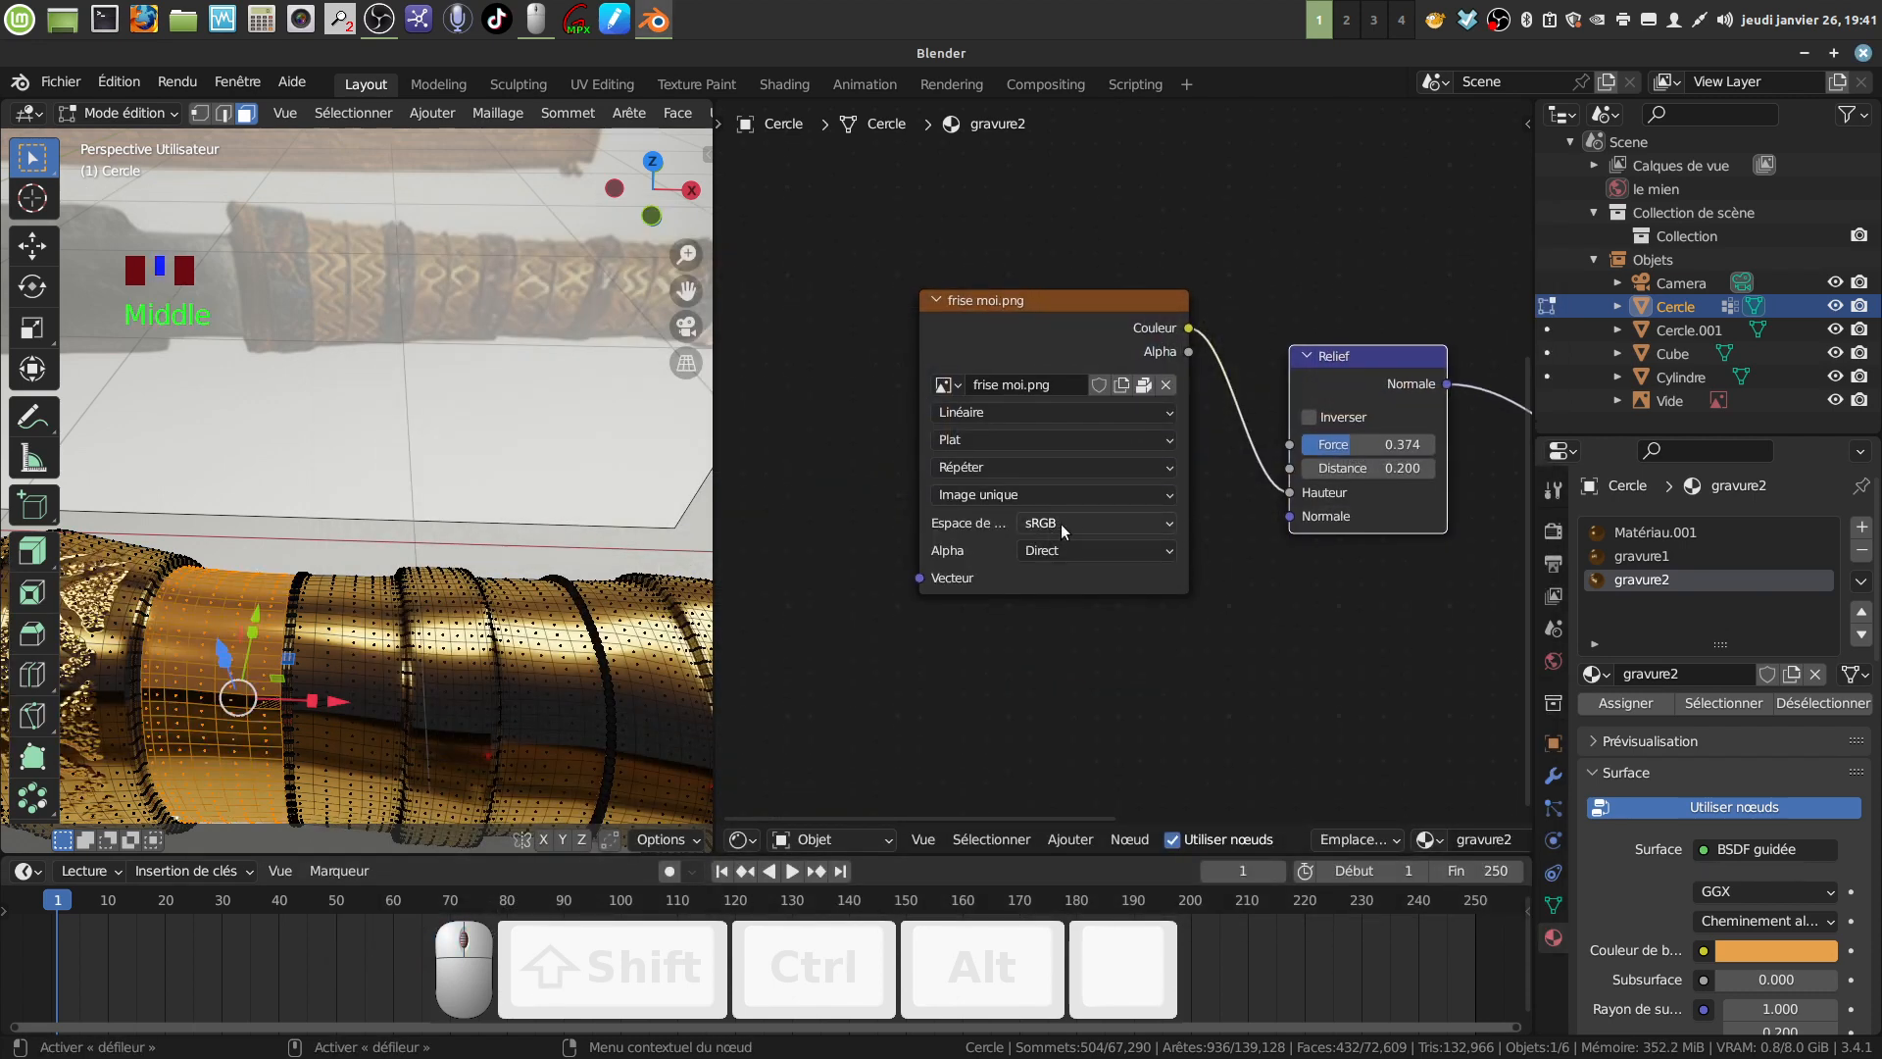
Set the colour space of the frise moi.png texture to Non-couleurs.
click(1150, 522)
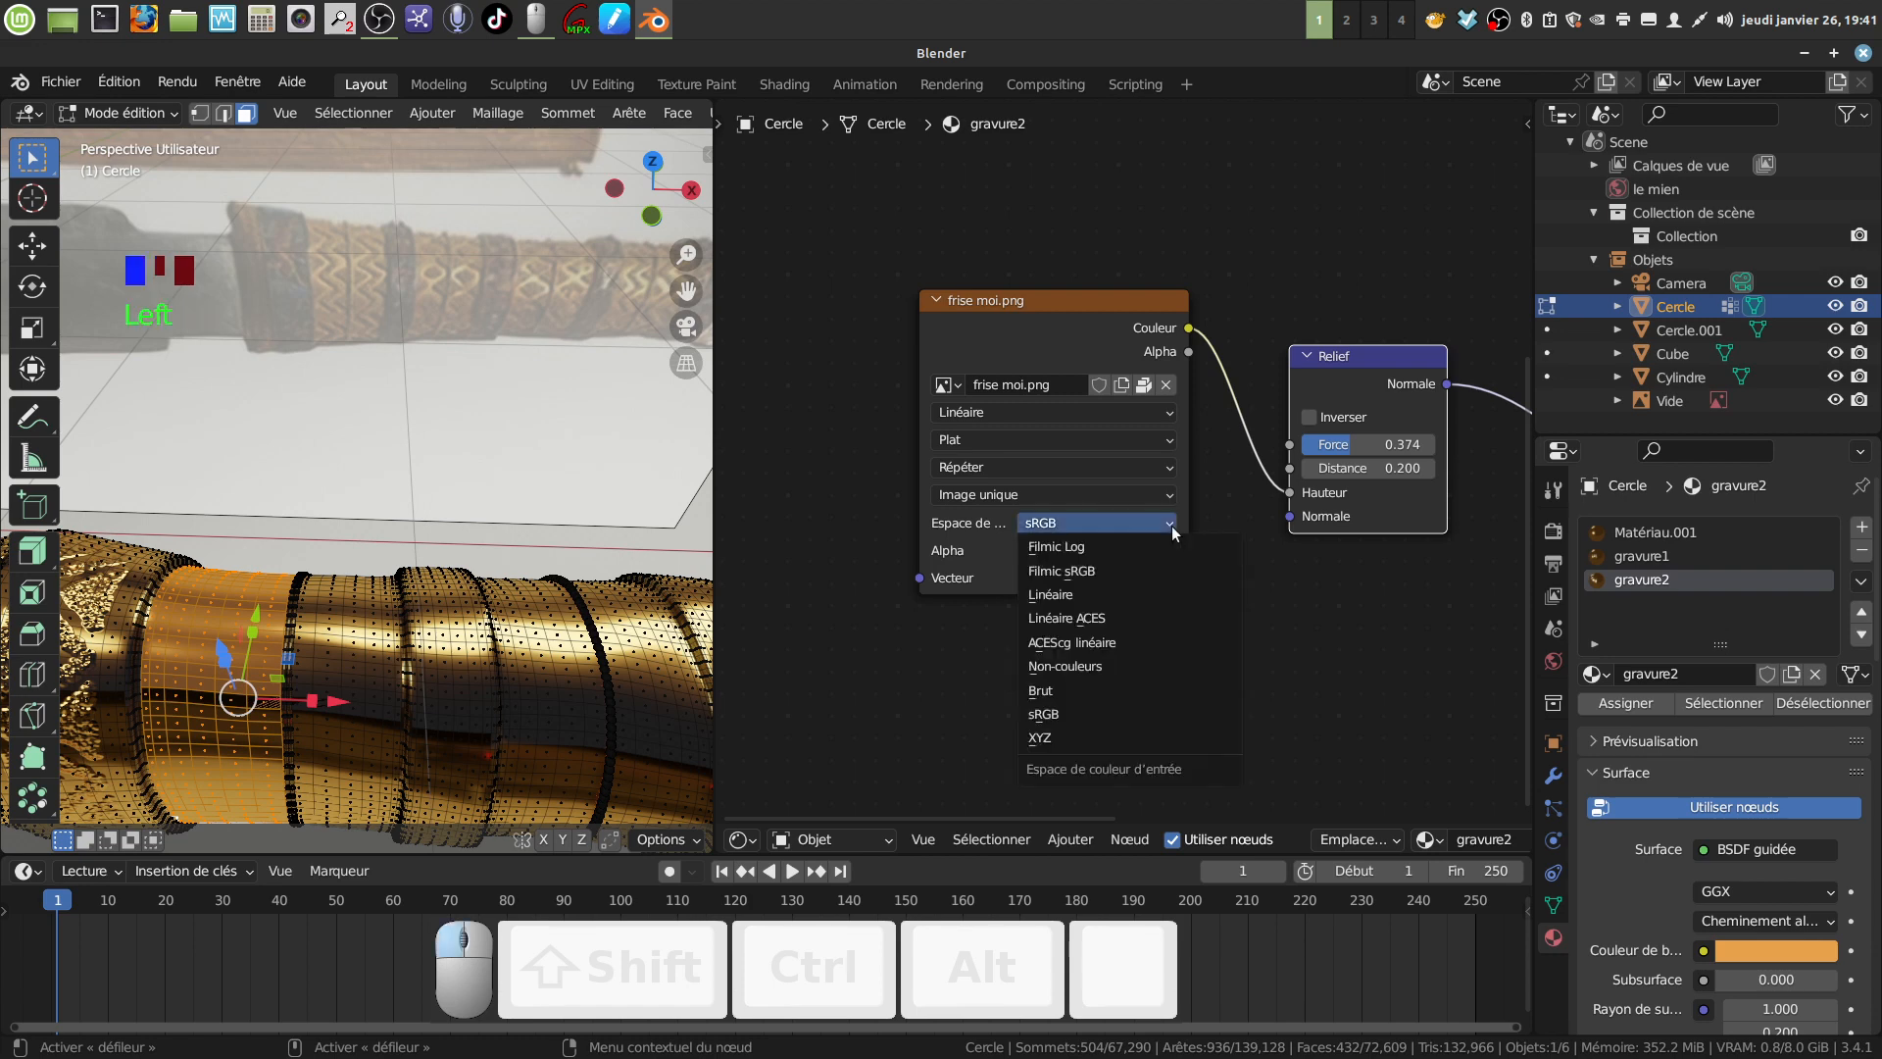
click(1100, 666)
scroll(1113, 600, down, 2)
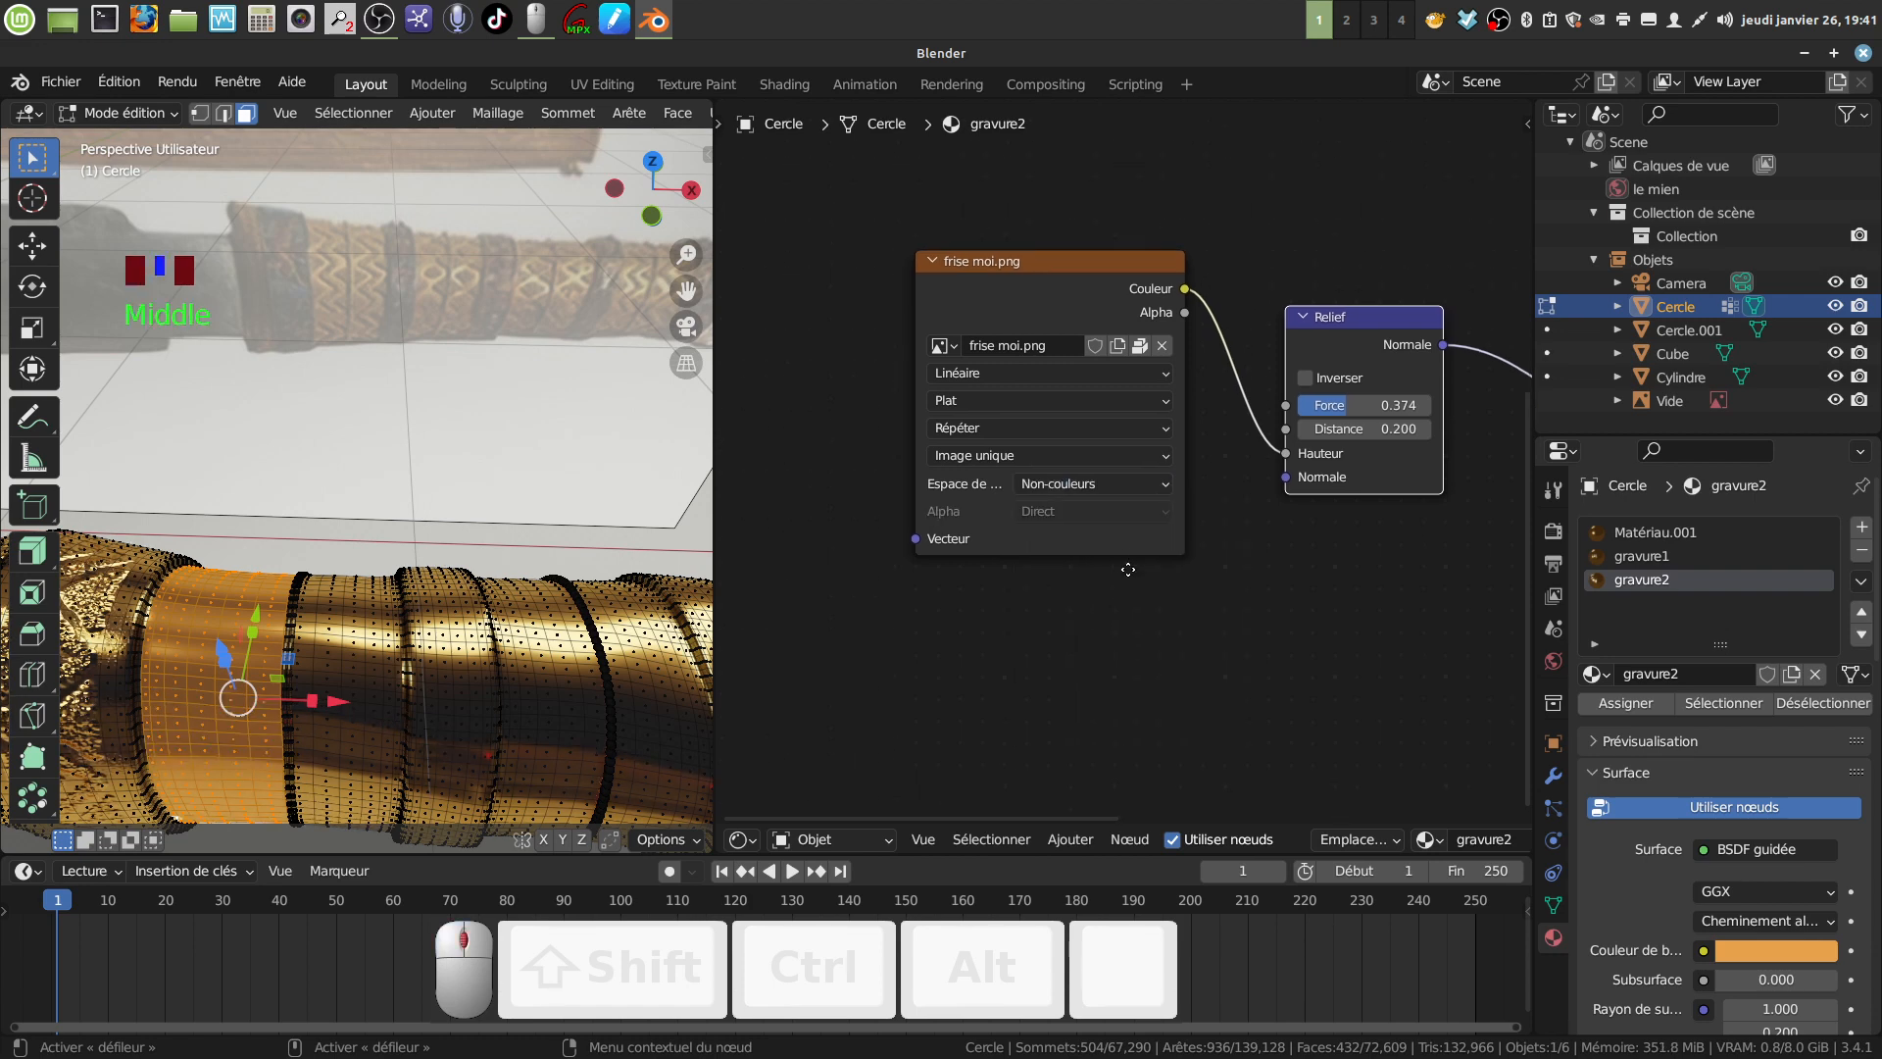
Switch the node area back to the UV Editor with the frise moi.png image in view.
click(750, 839)
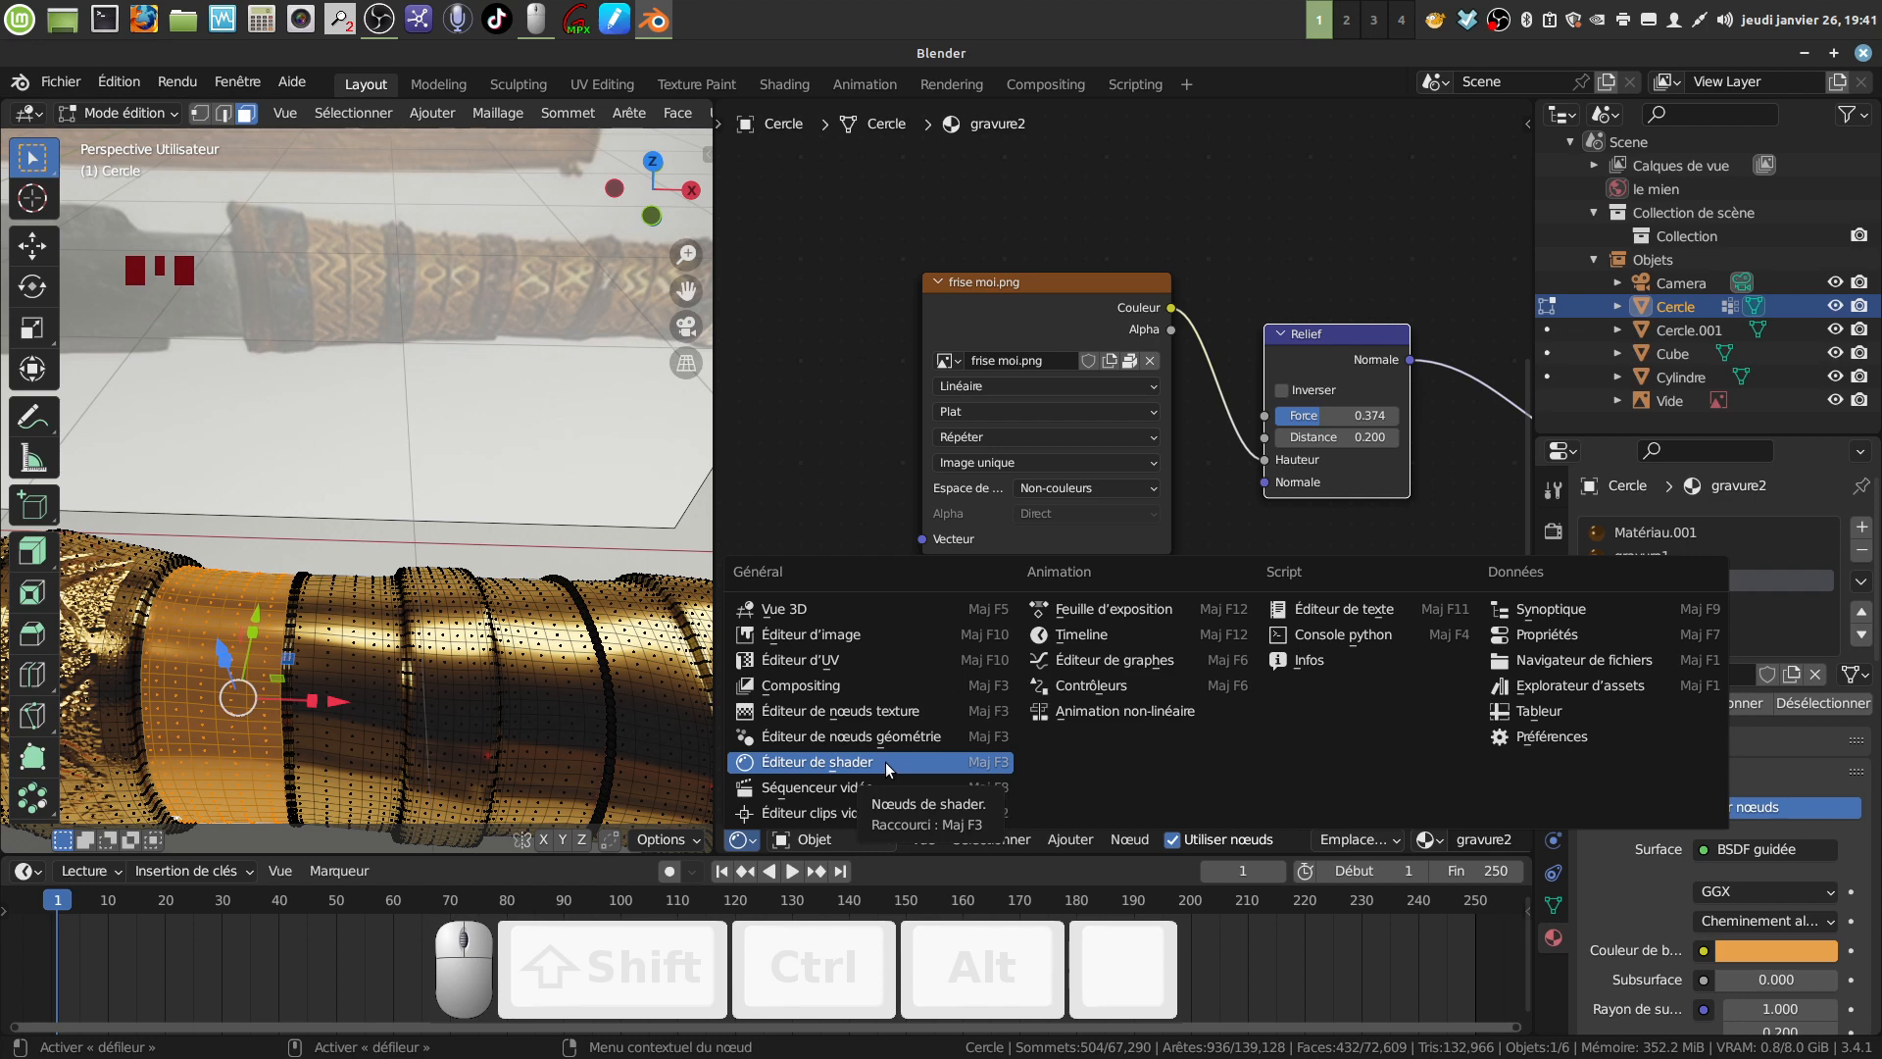
click(861, 661)
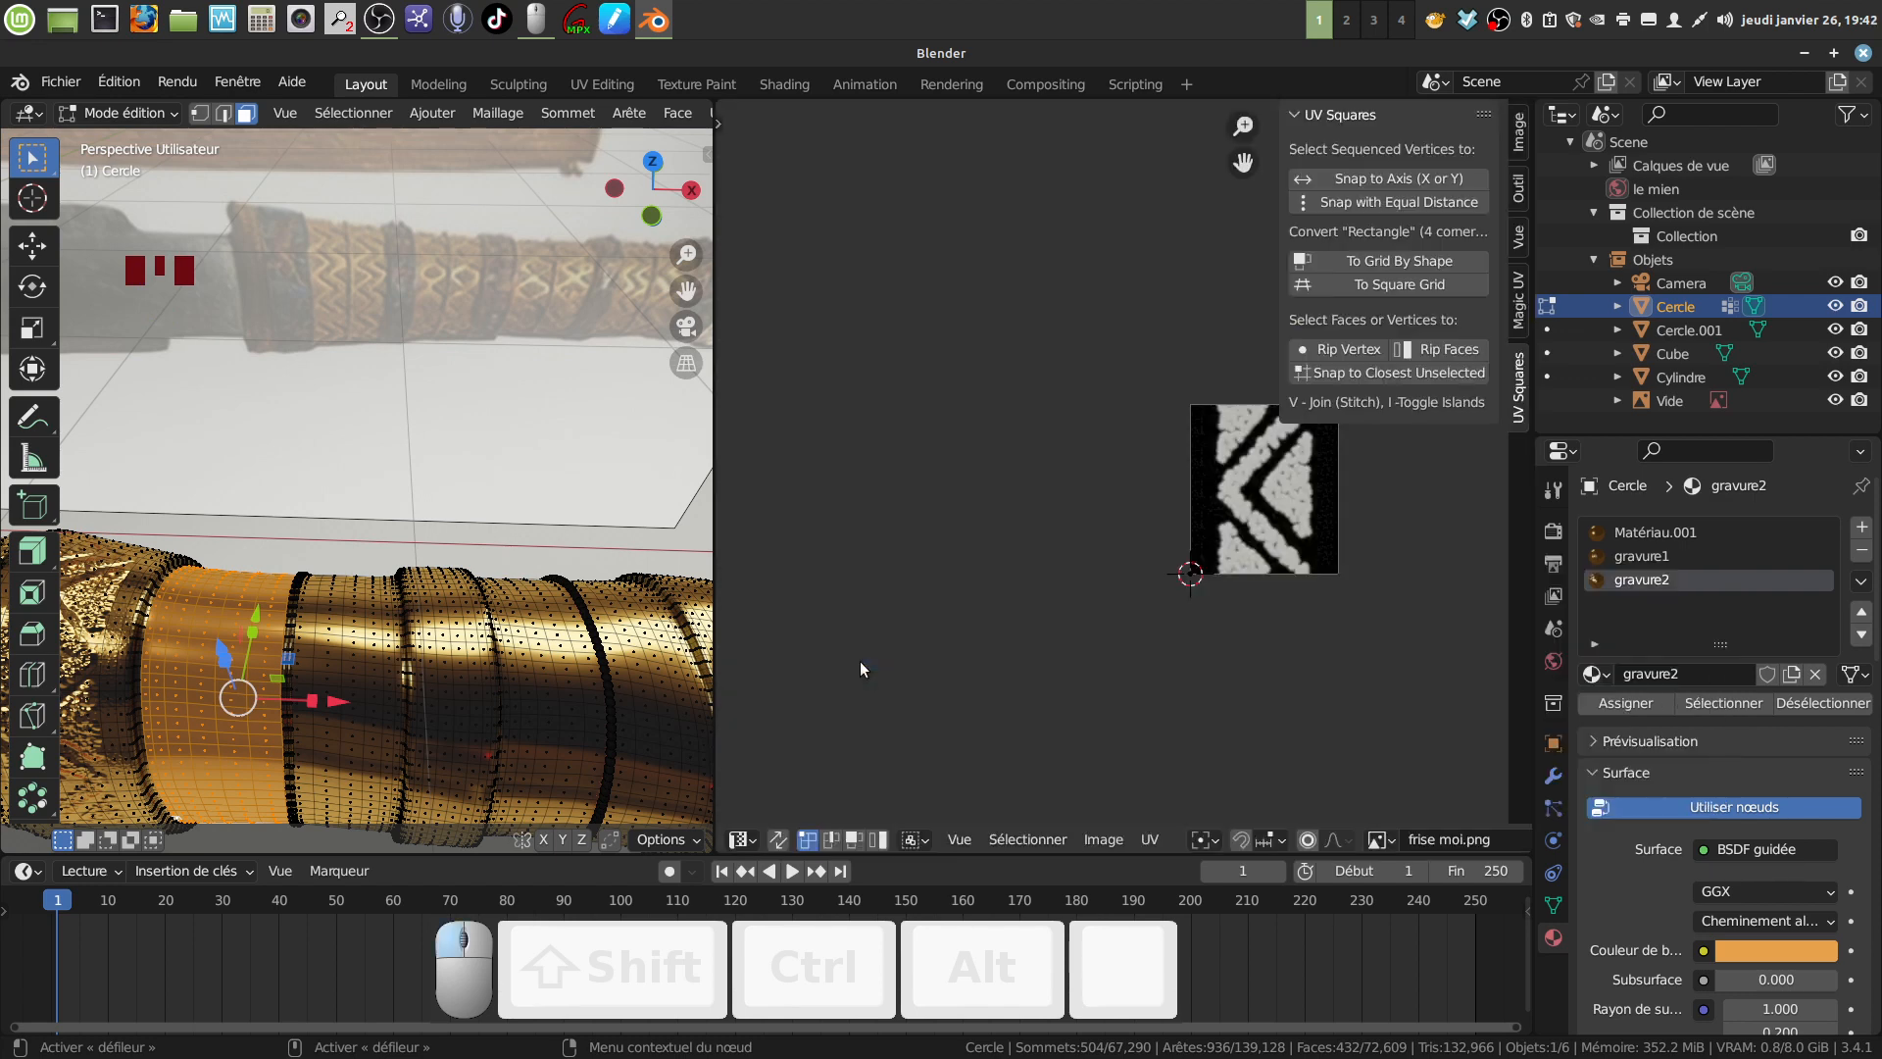
middle_drag(1090, 657, 863, 639)
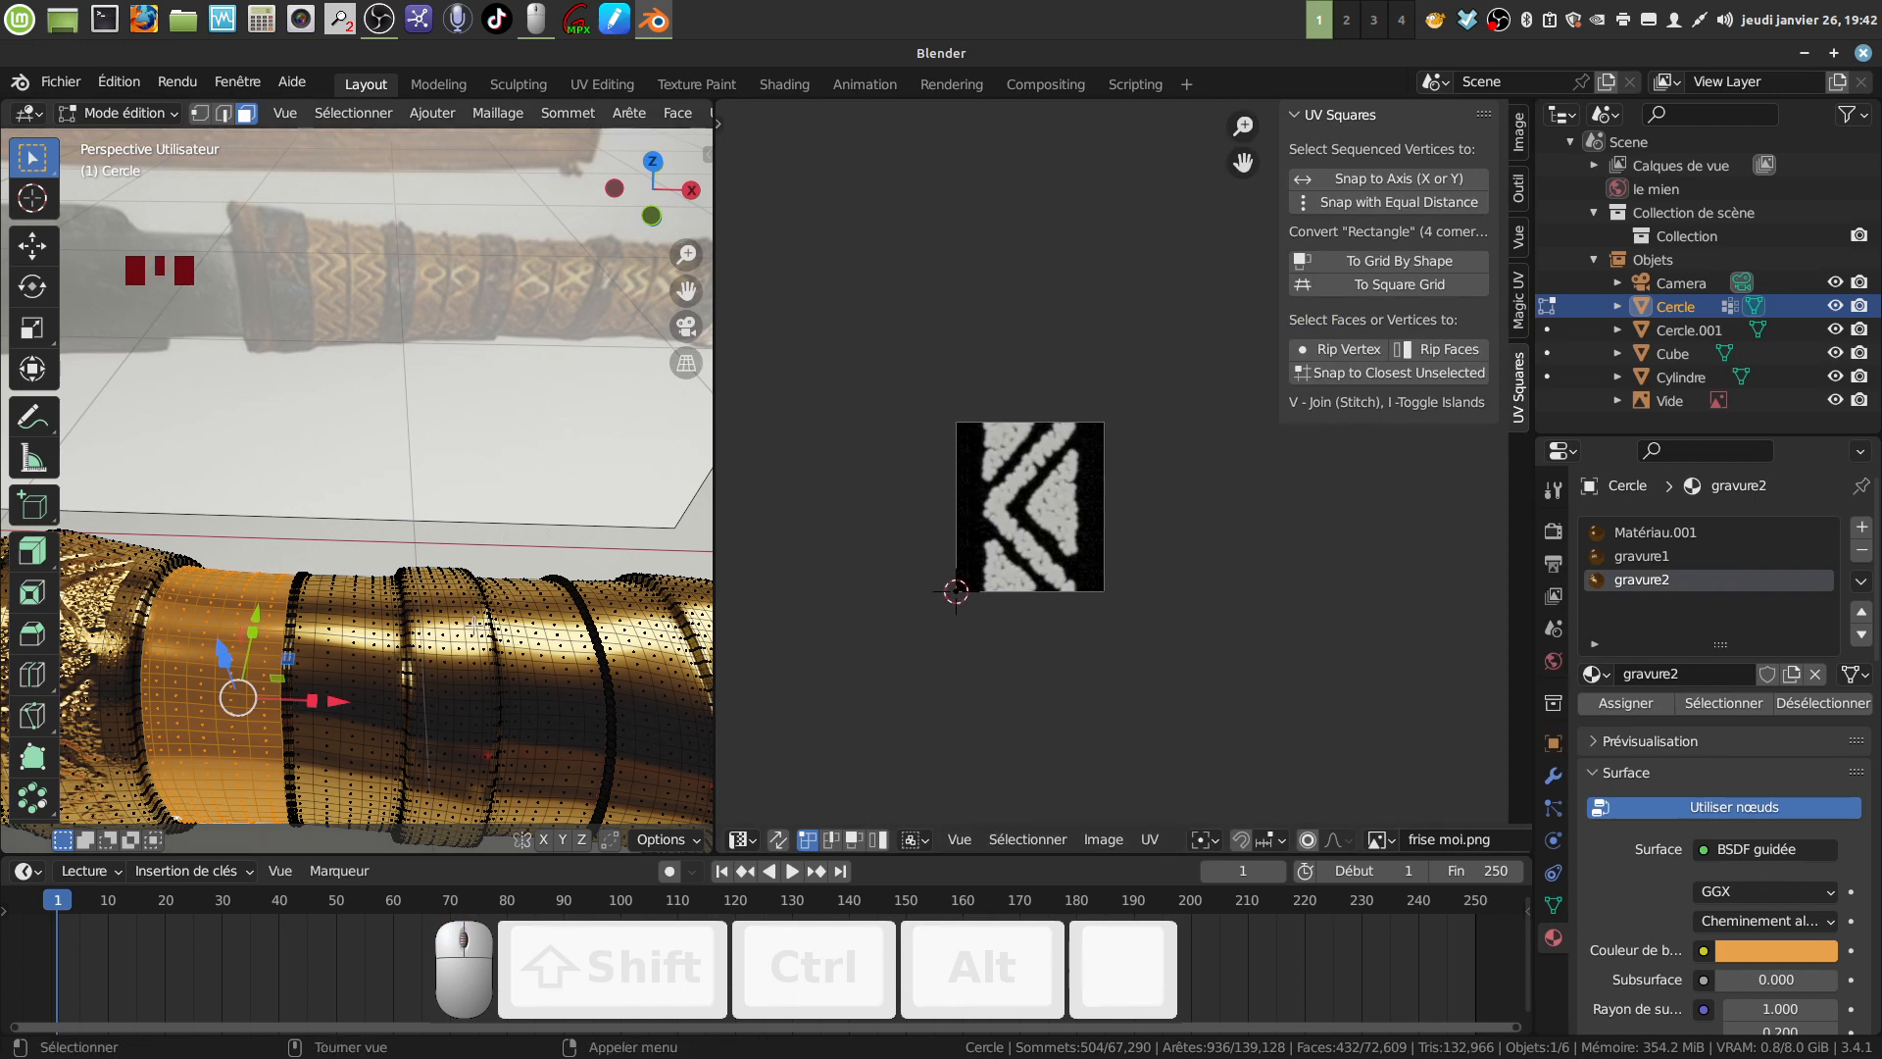
Unwrap the selected gold band's faces and straighten their UVs into a grid by shape with UV Squares.
key(u)
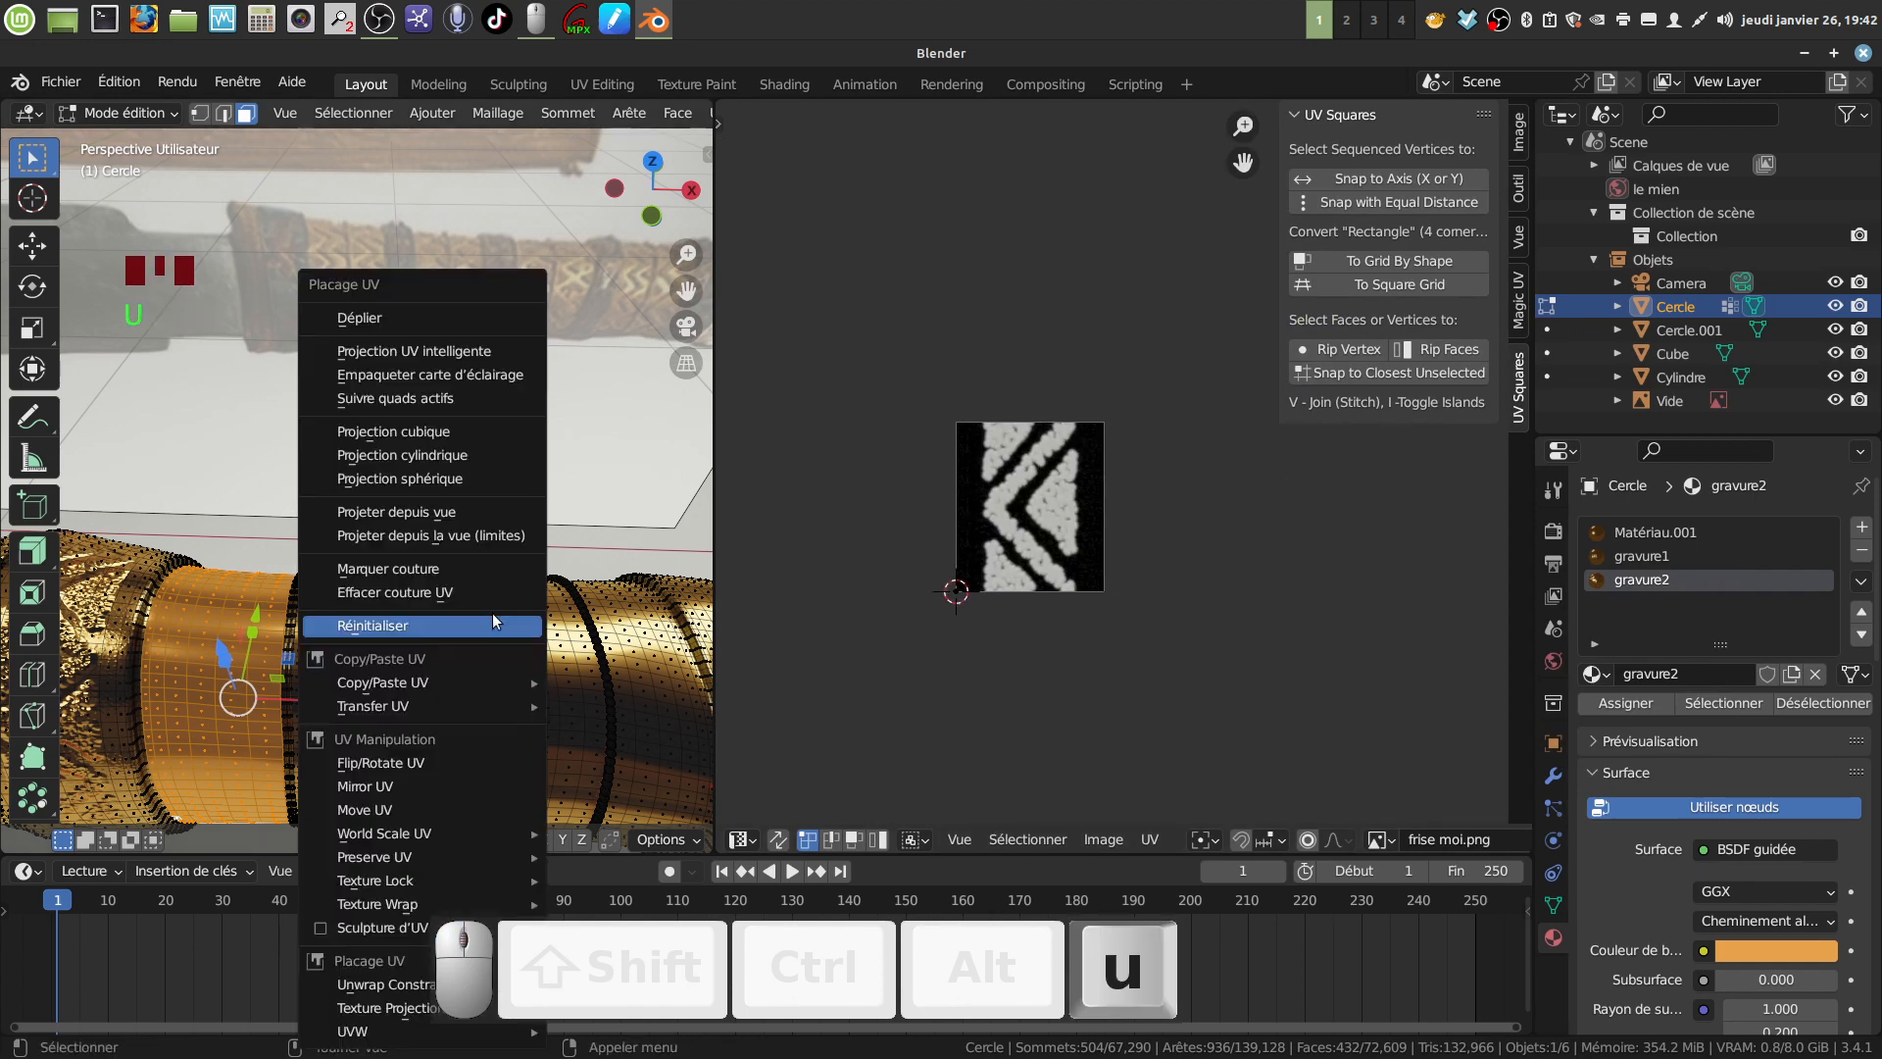
click(437, 320)
drag(912, 385, 1054, 691)
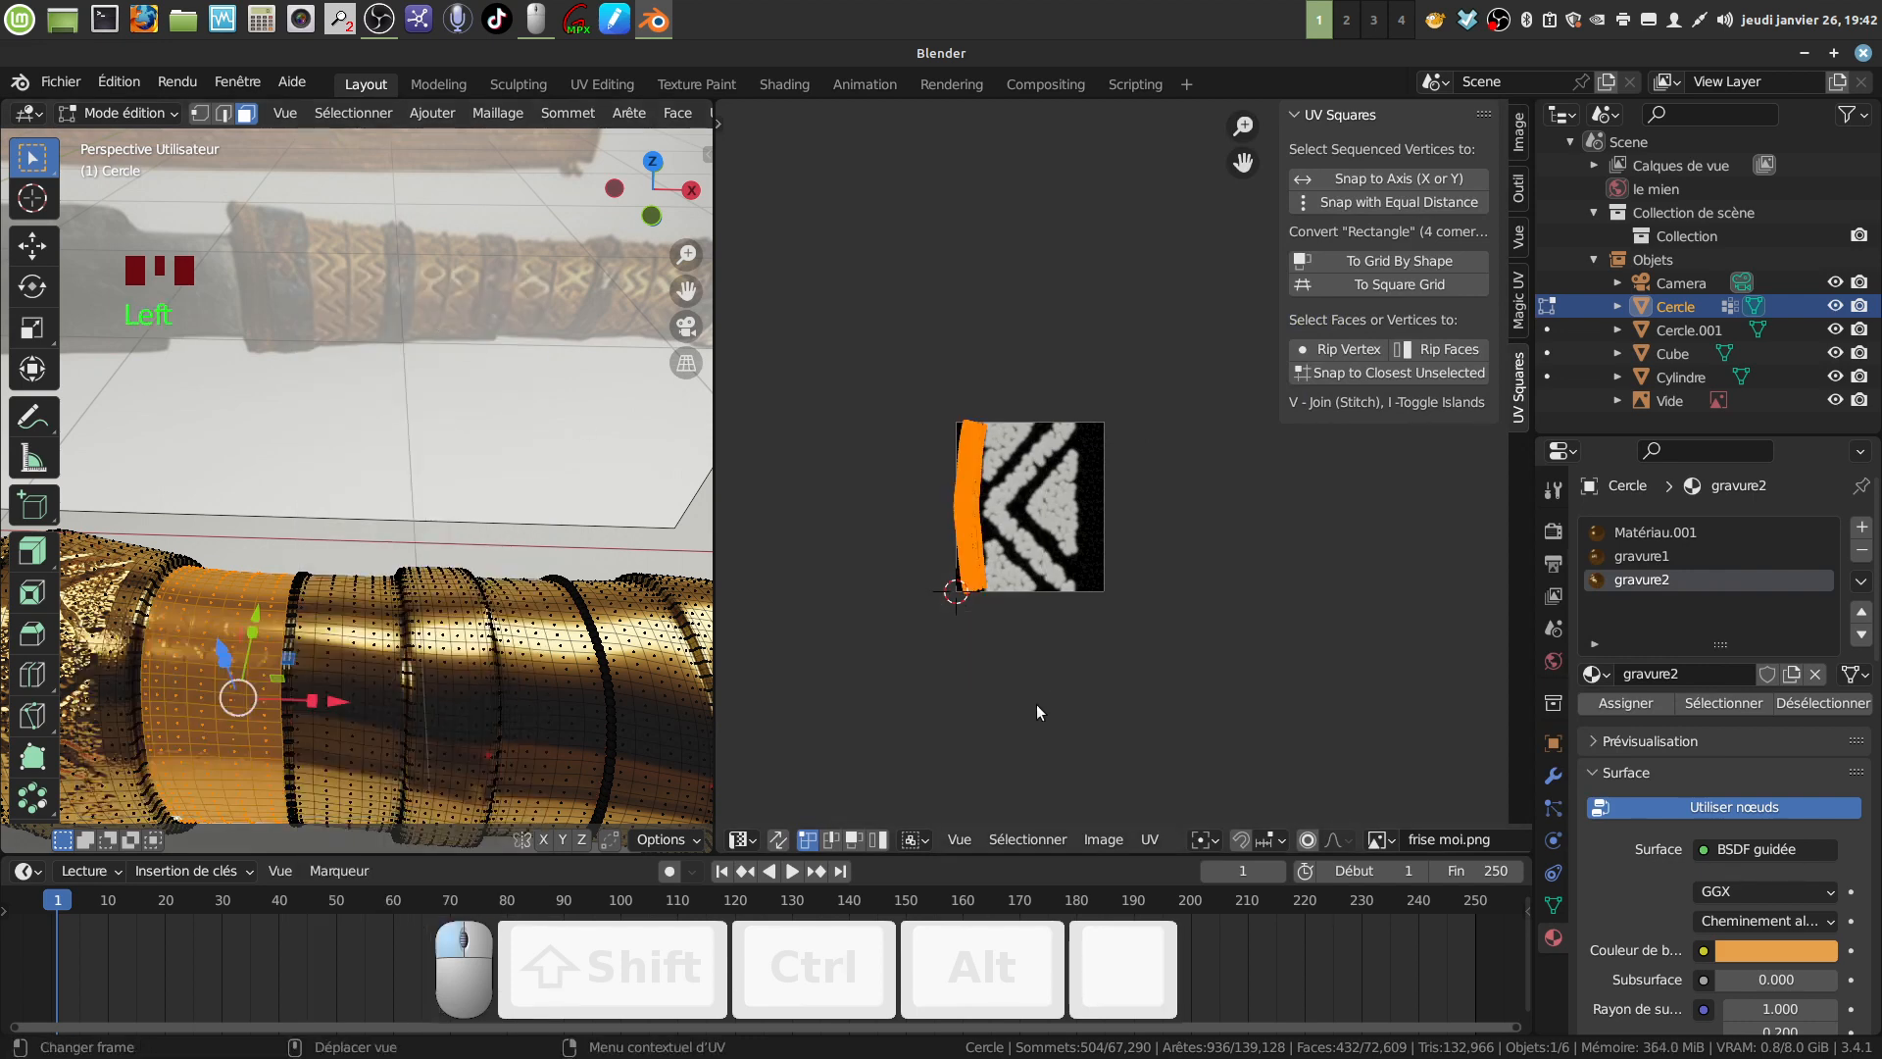
click(1385, 264)
Scale up the band's UV strip and move it over the centre of the frise moi.png motif.
key(s)
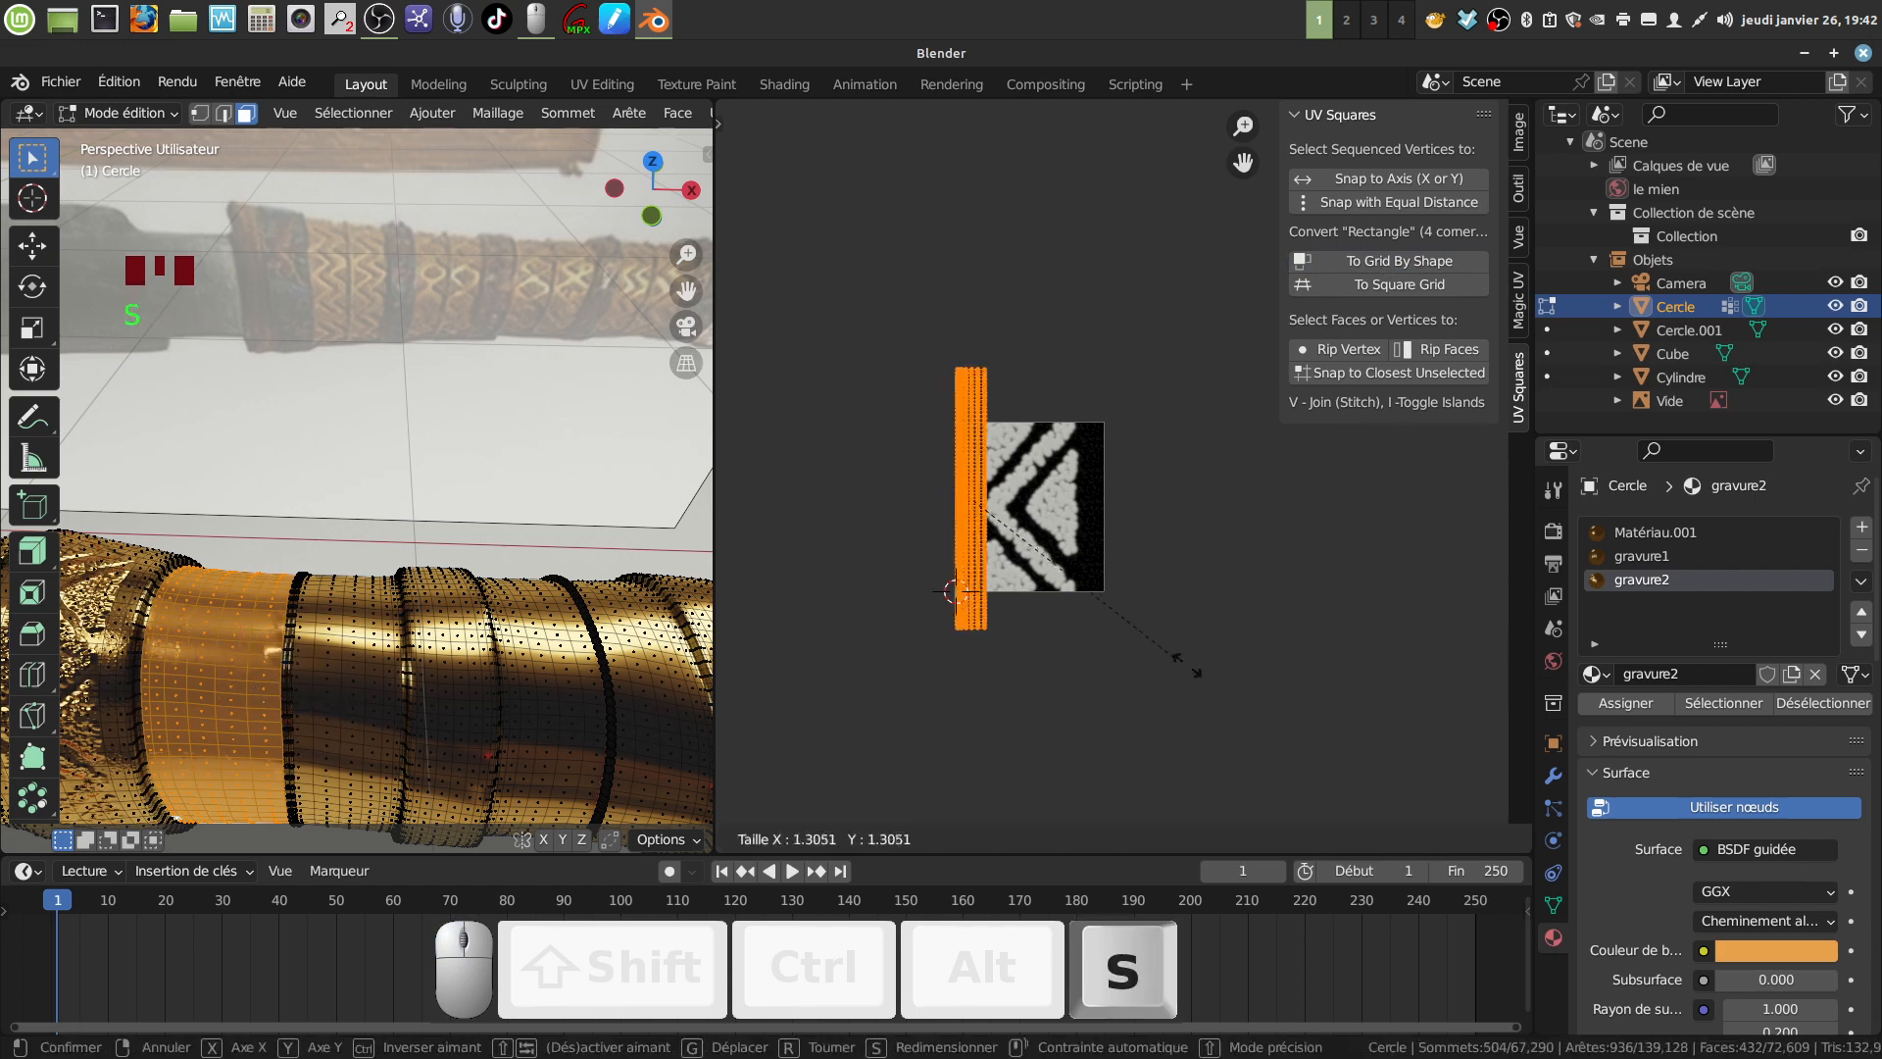
click(967, 241)
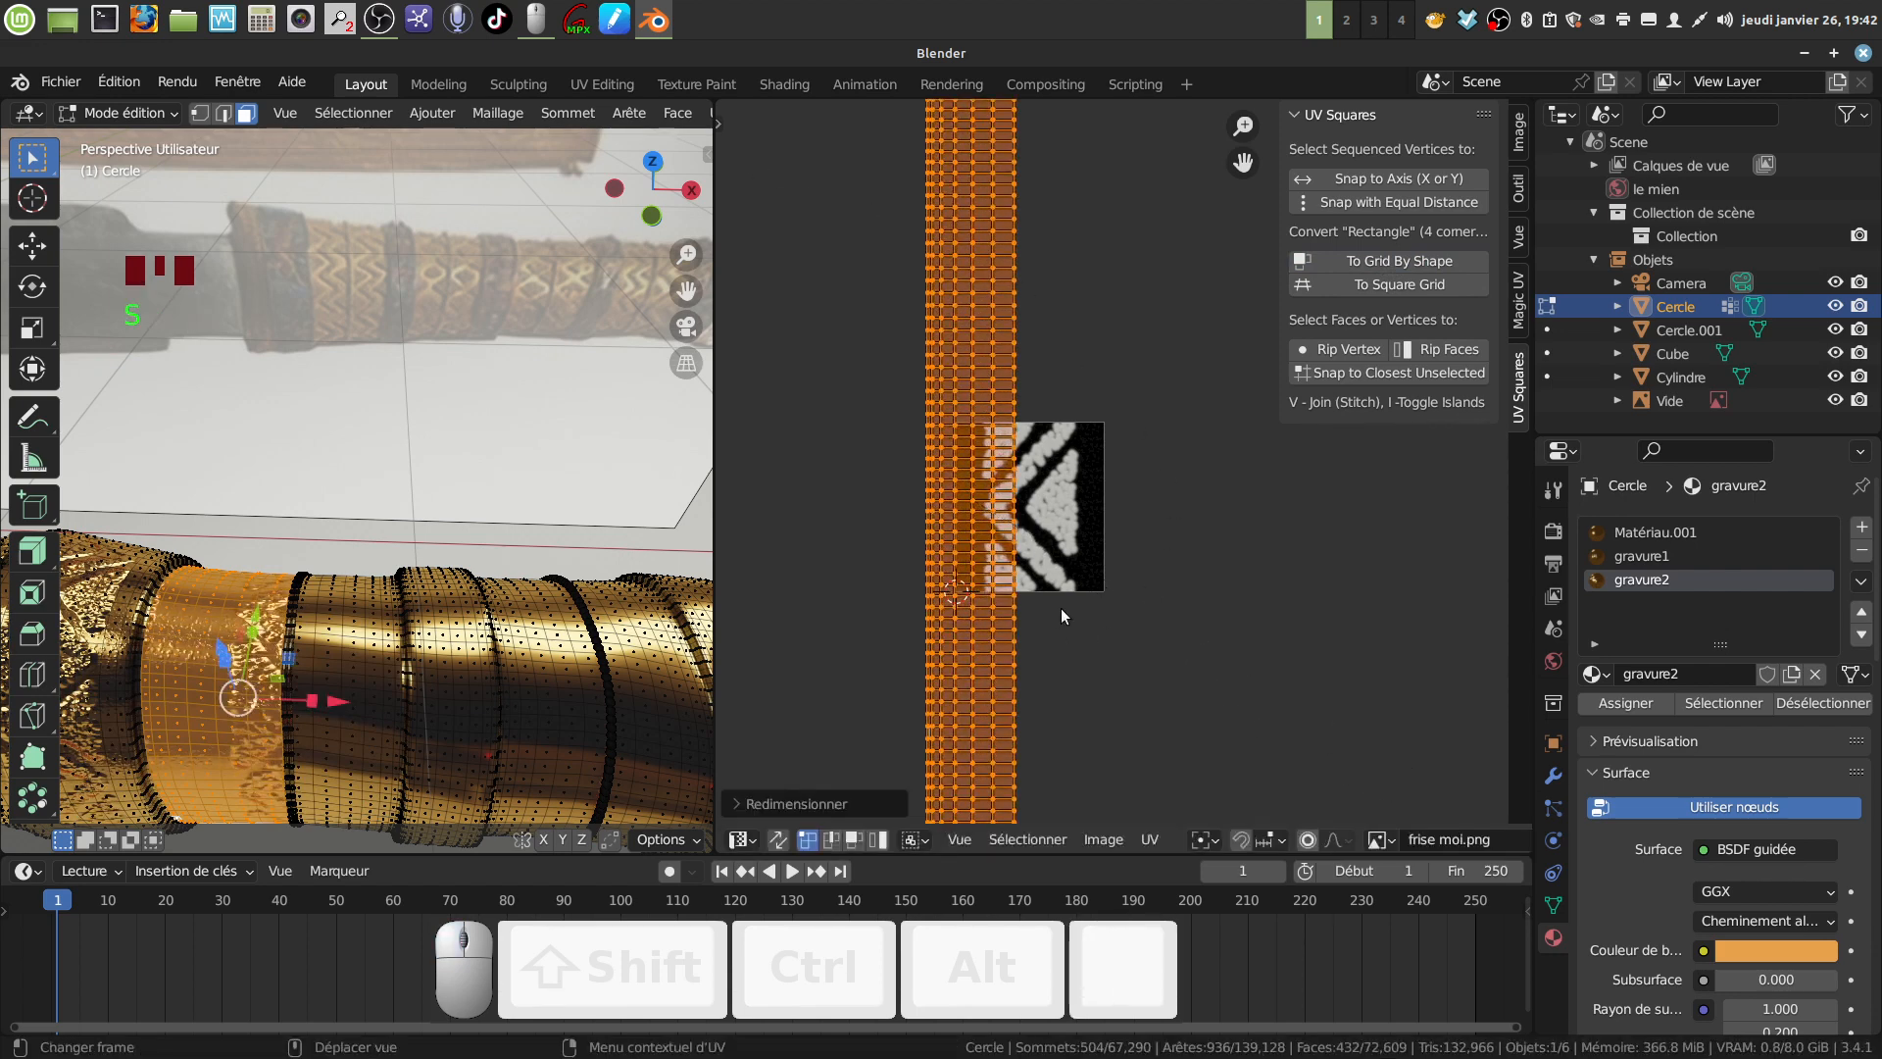
key(g)
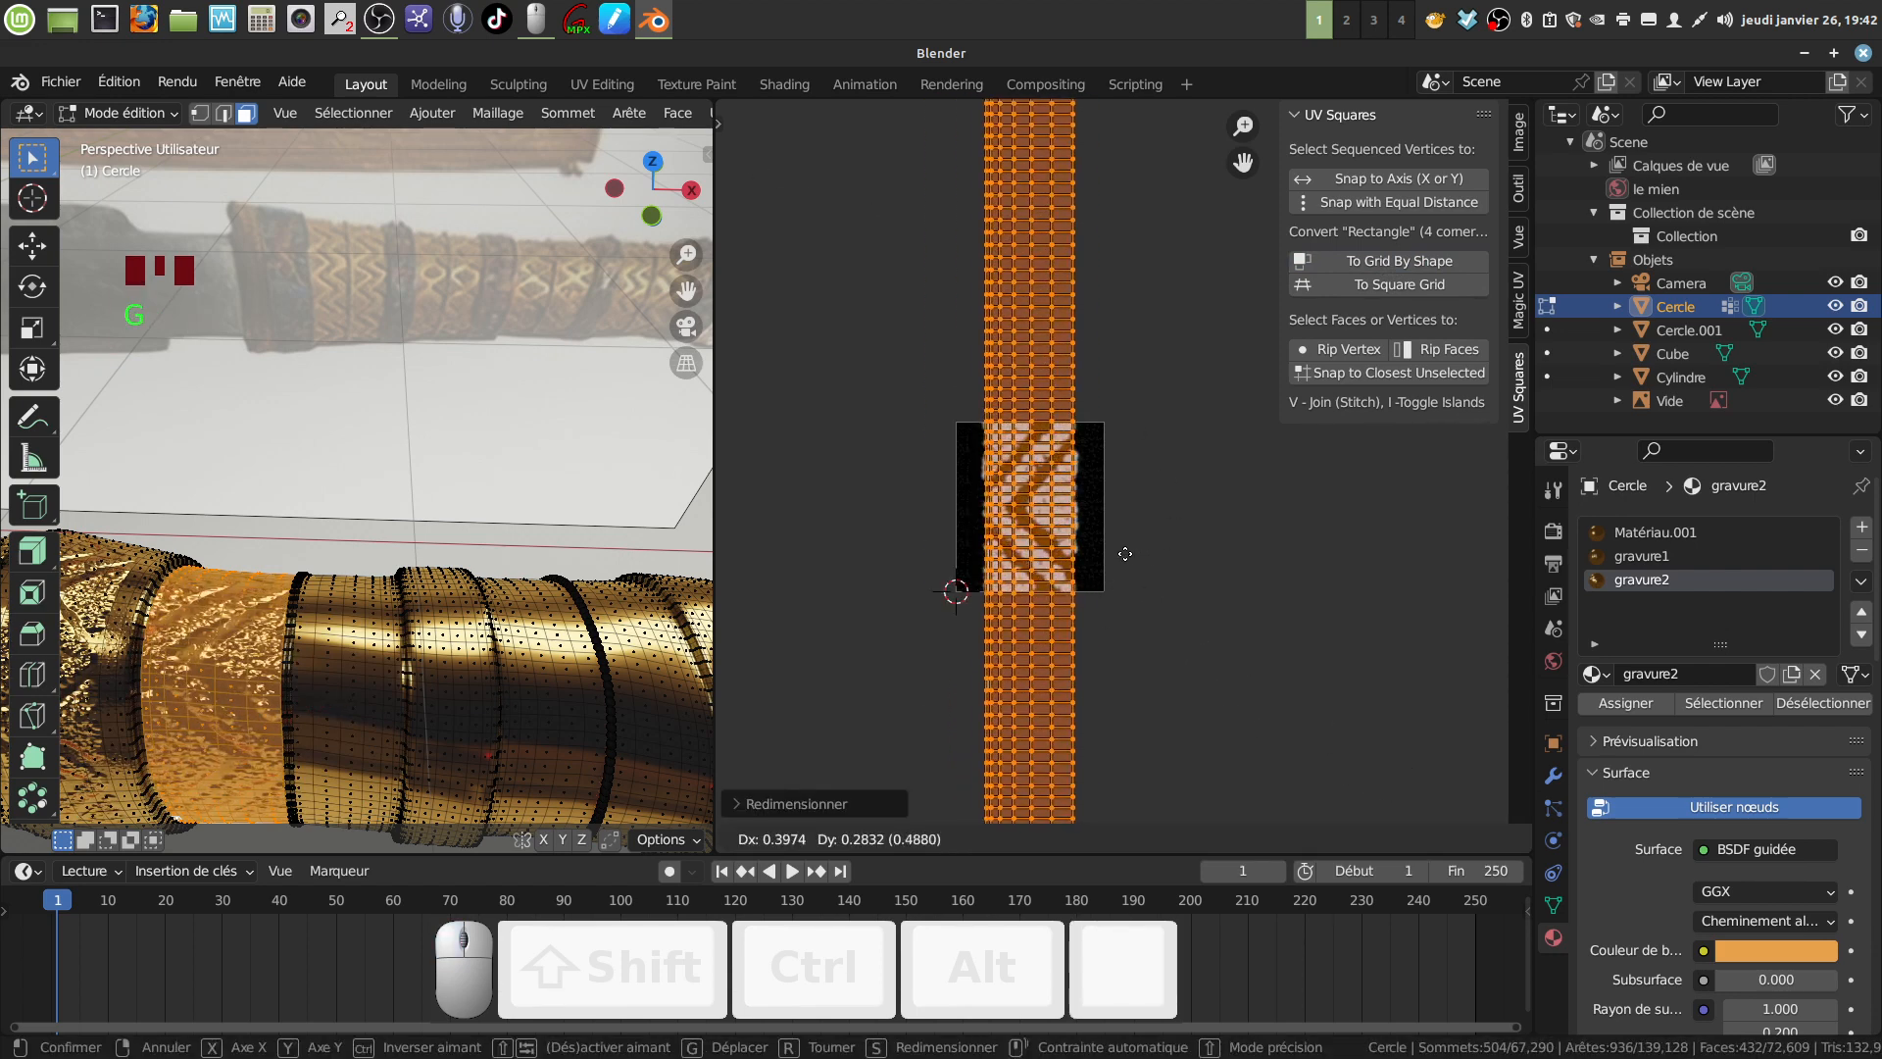
click(1125, 554)
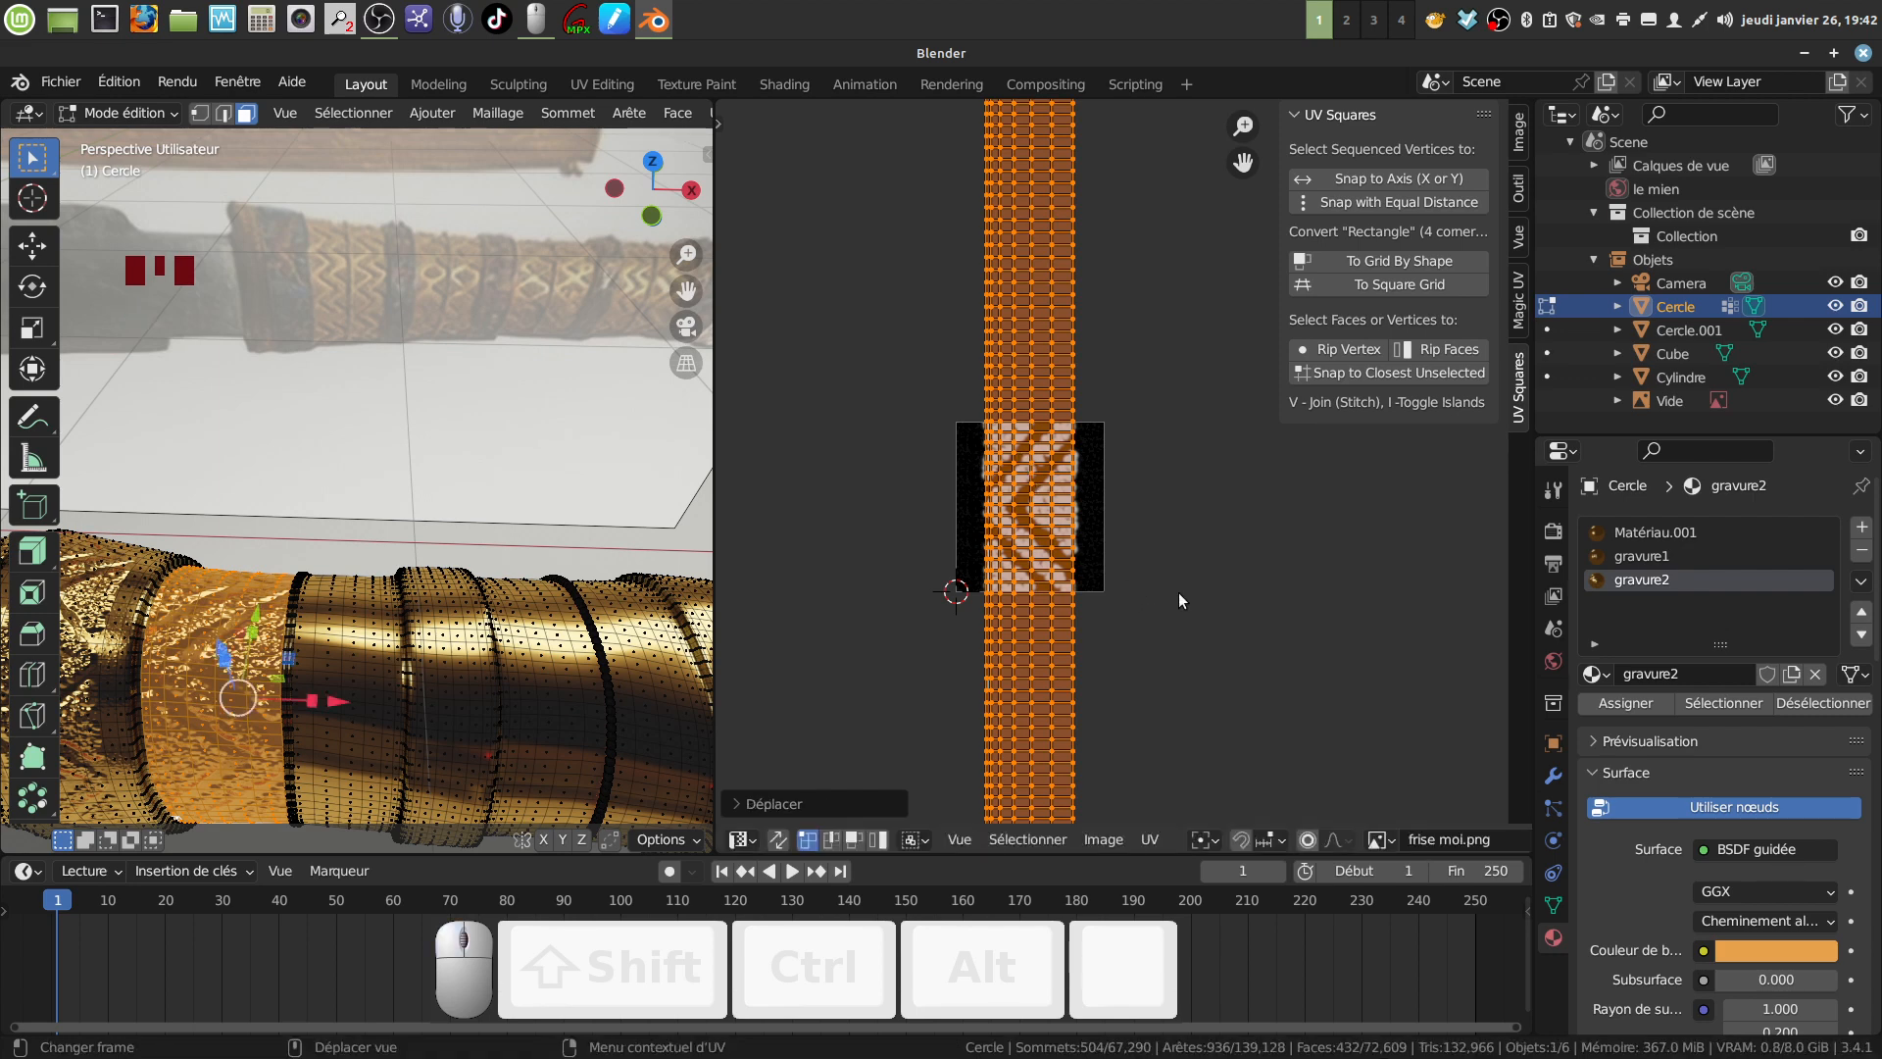
Enlarge the UV strip by about 1.12 and again by about 1.05 to cover the motif's width.
key(s)
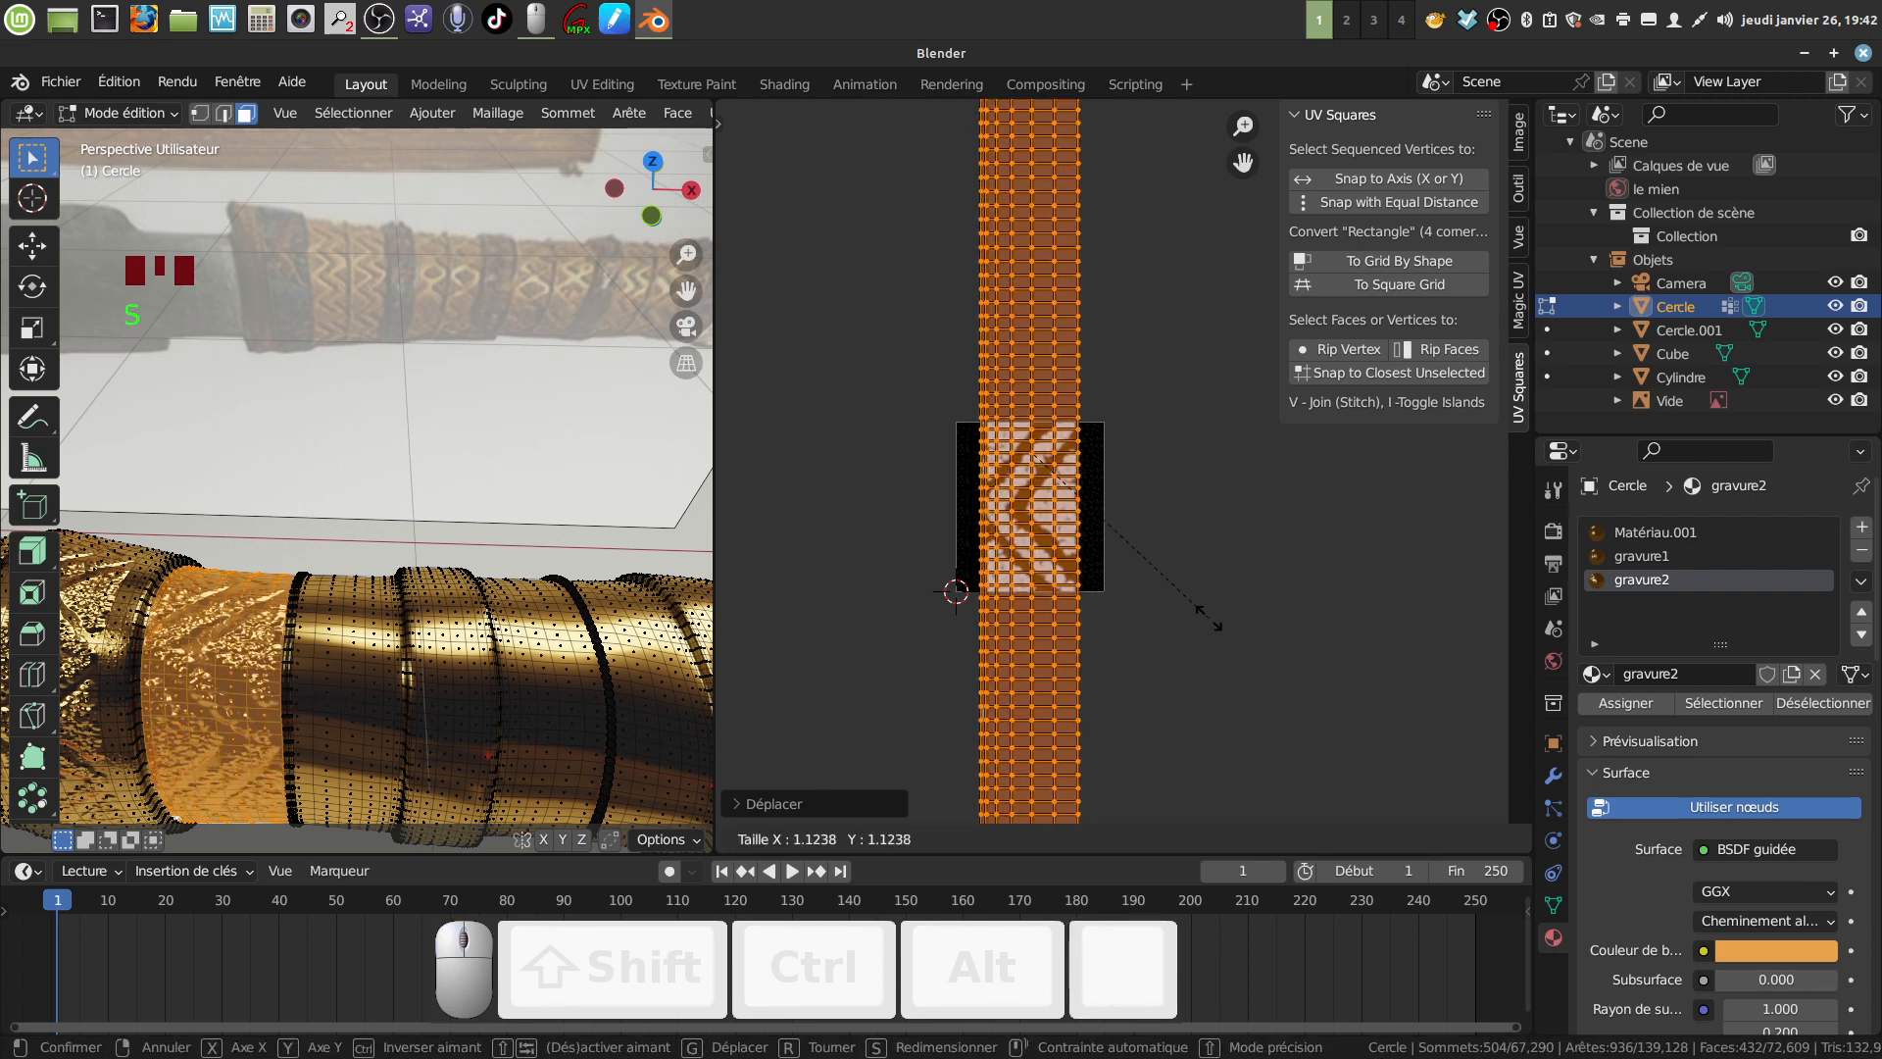
click(1209, 618)
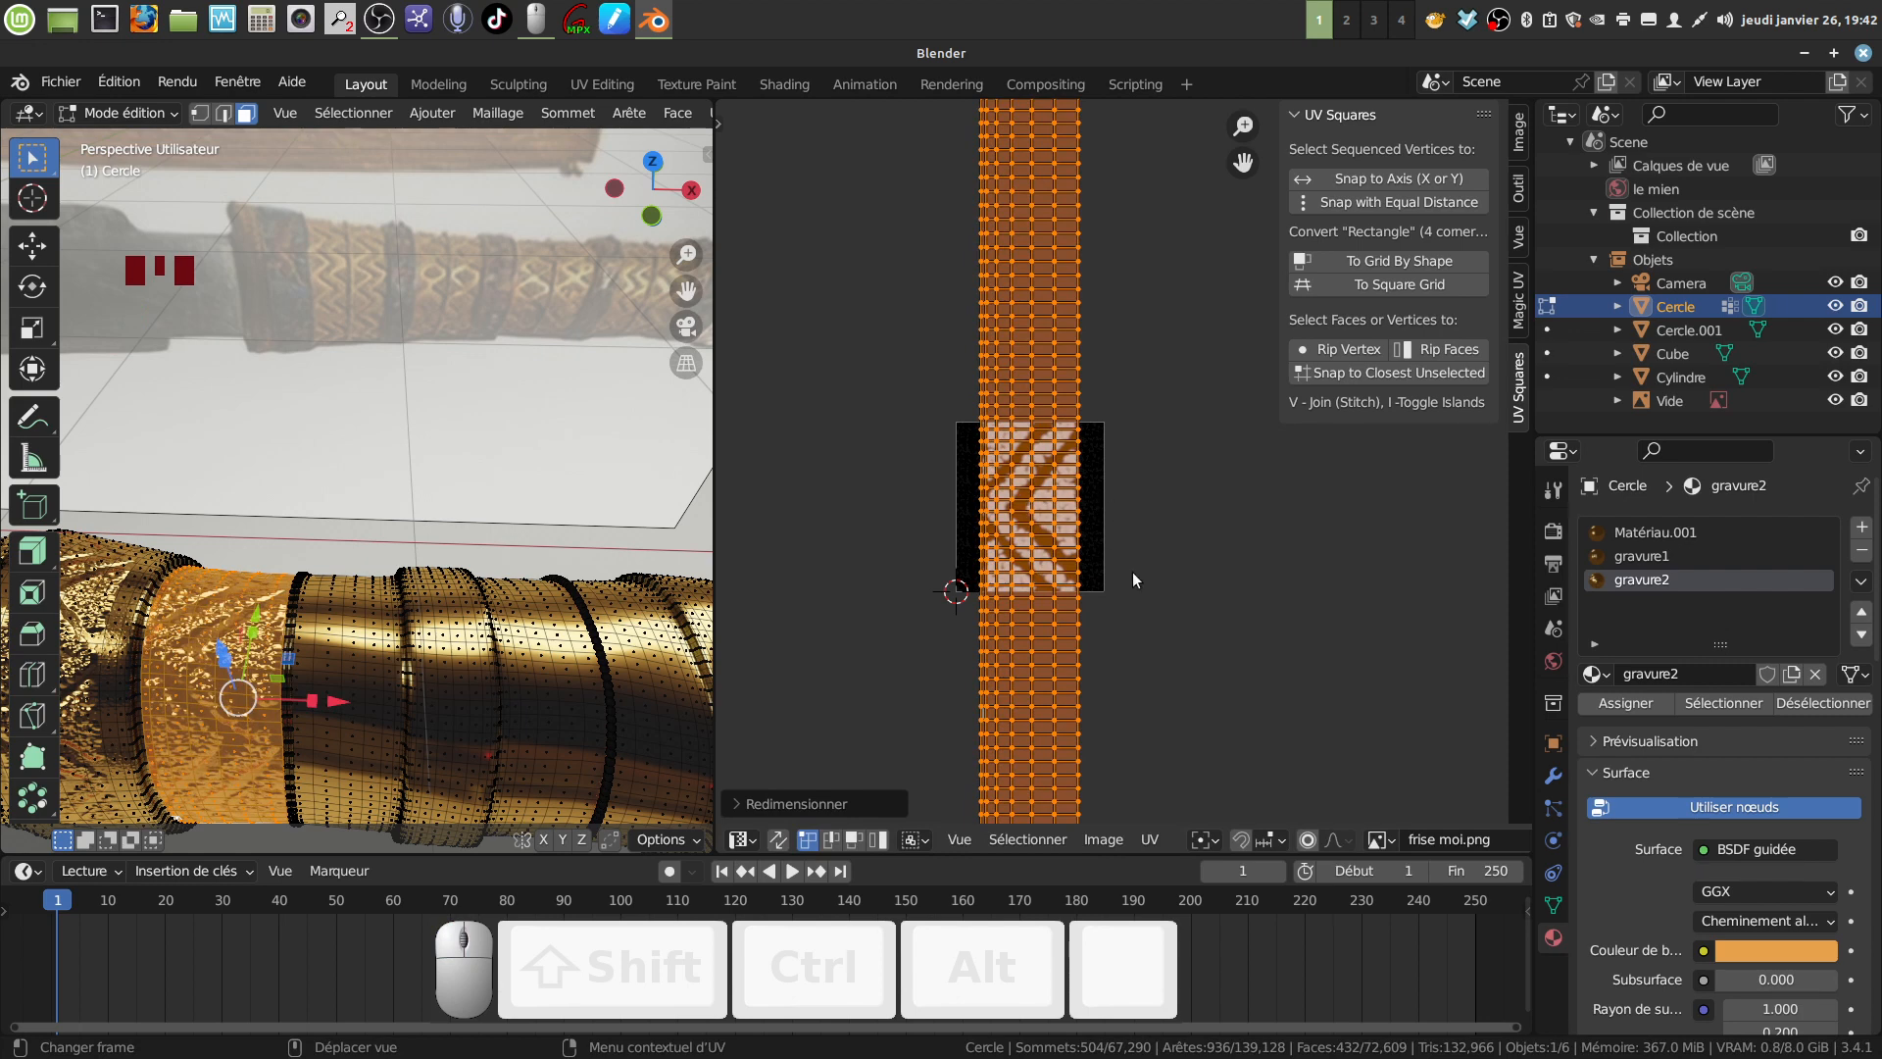
scroll(1133, 579, up, 3)
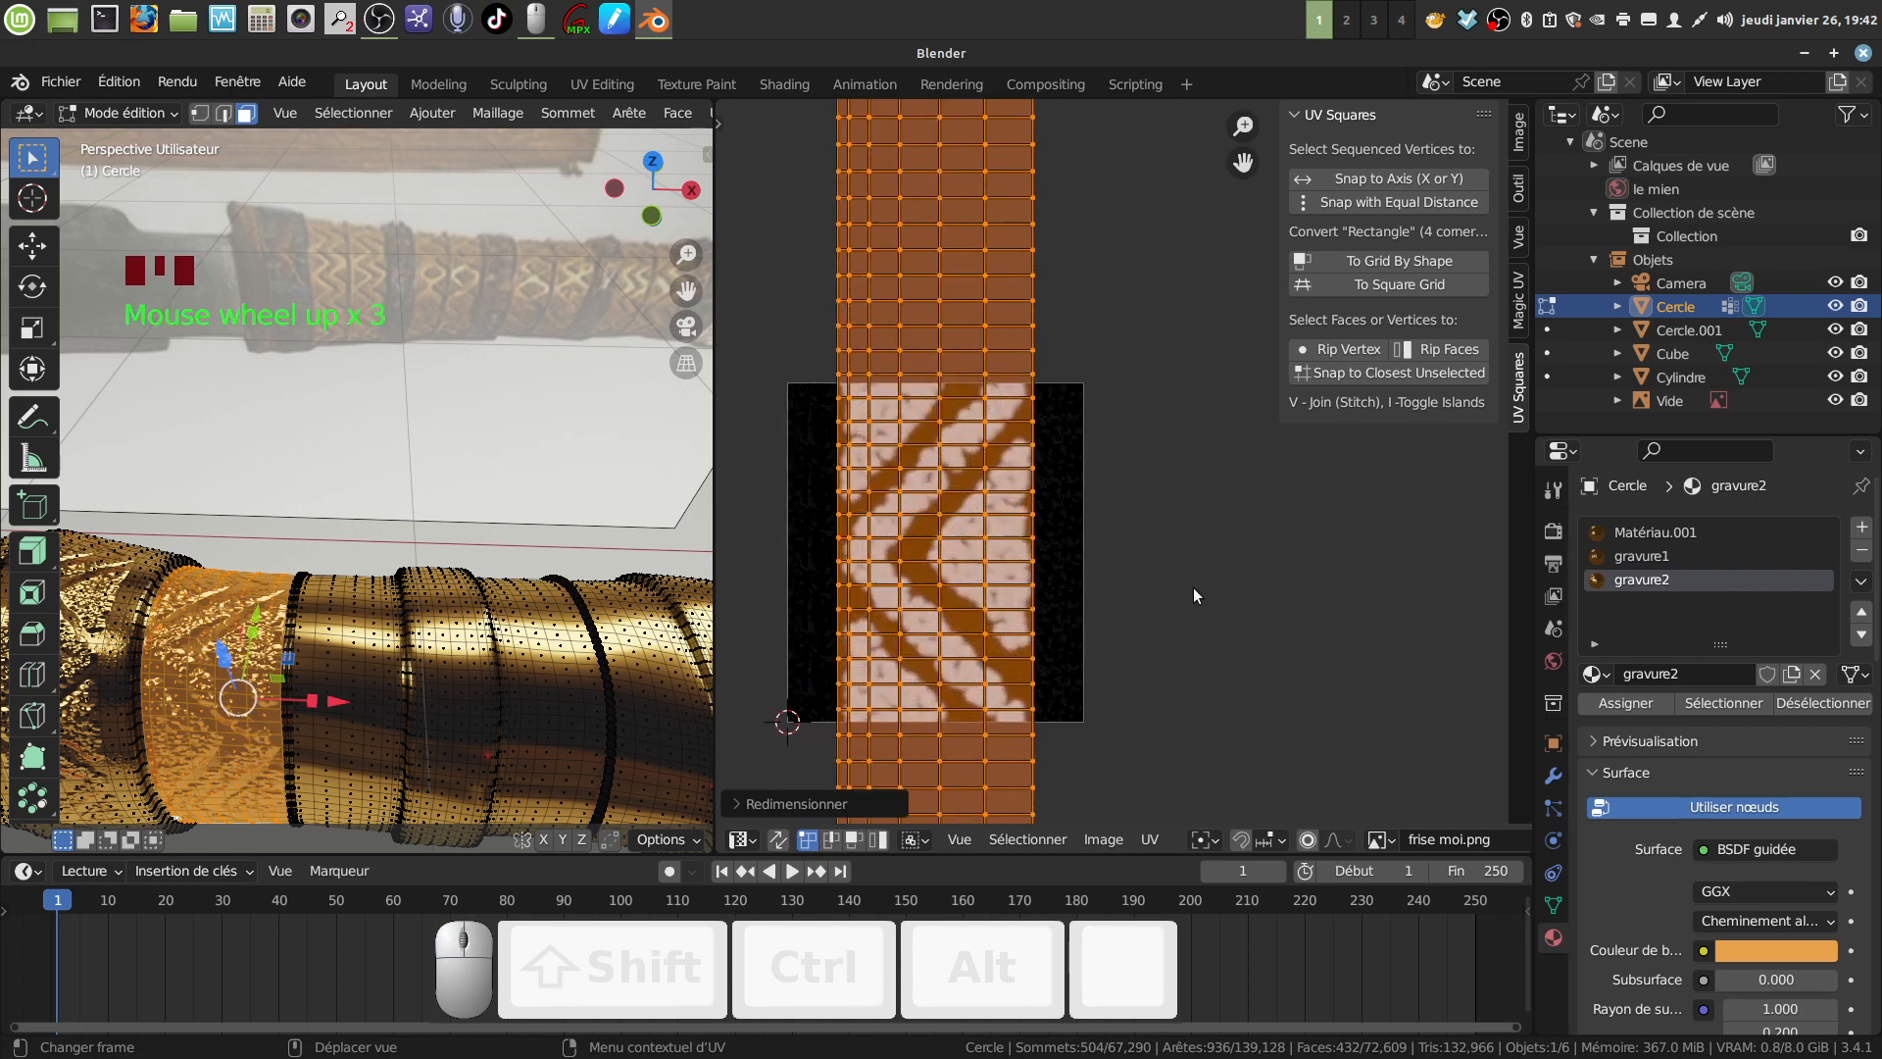
key(s)
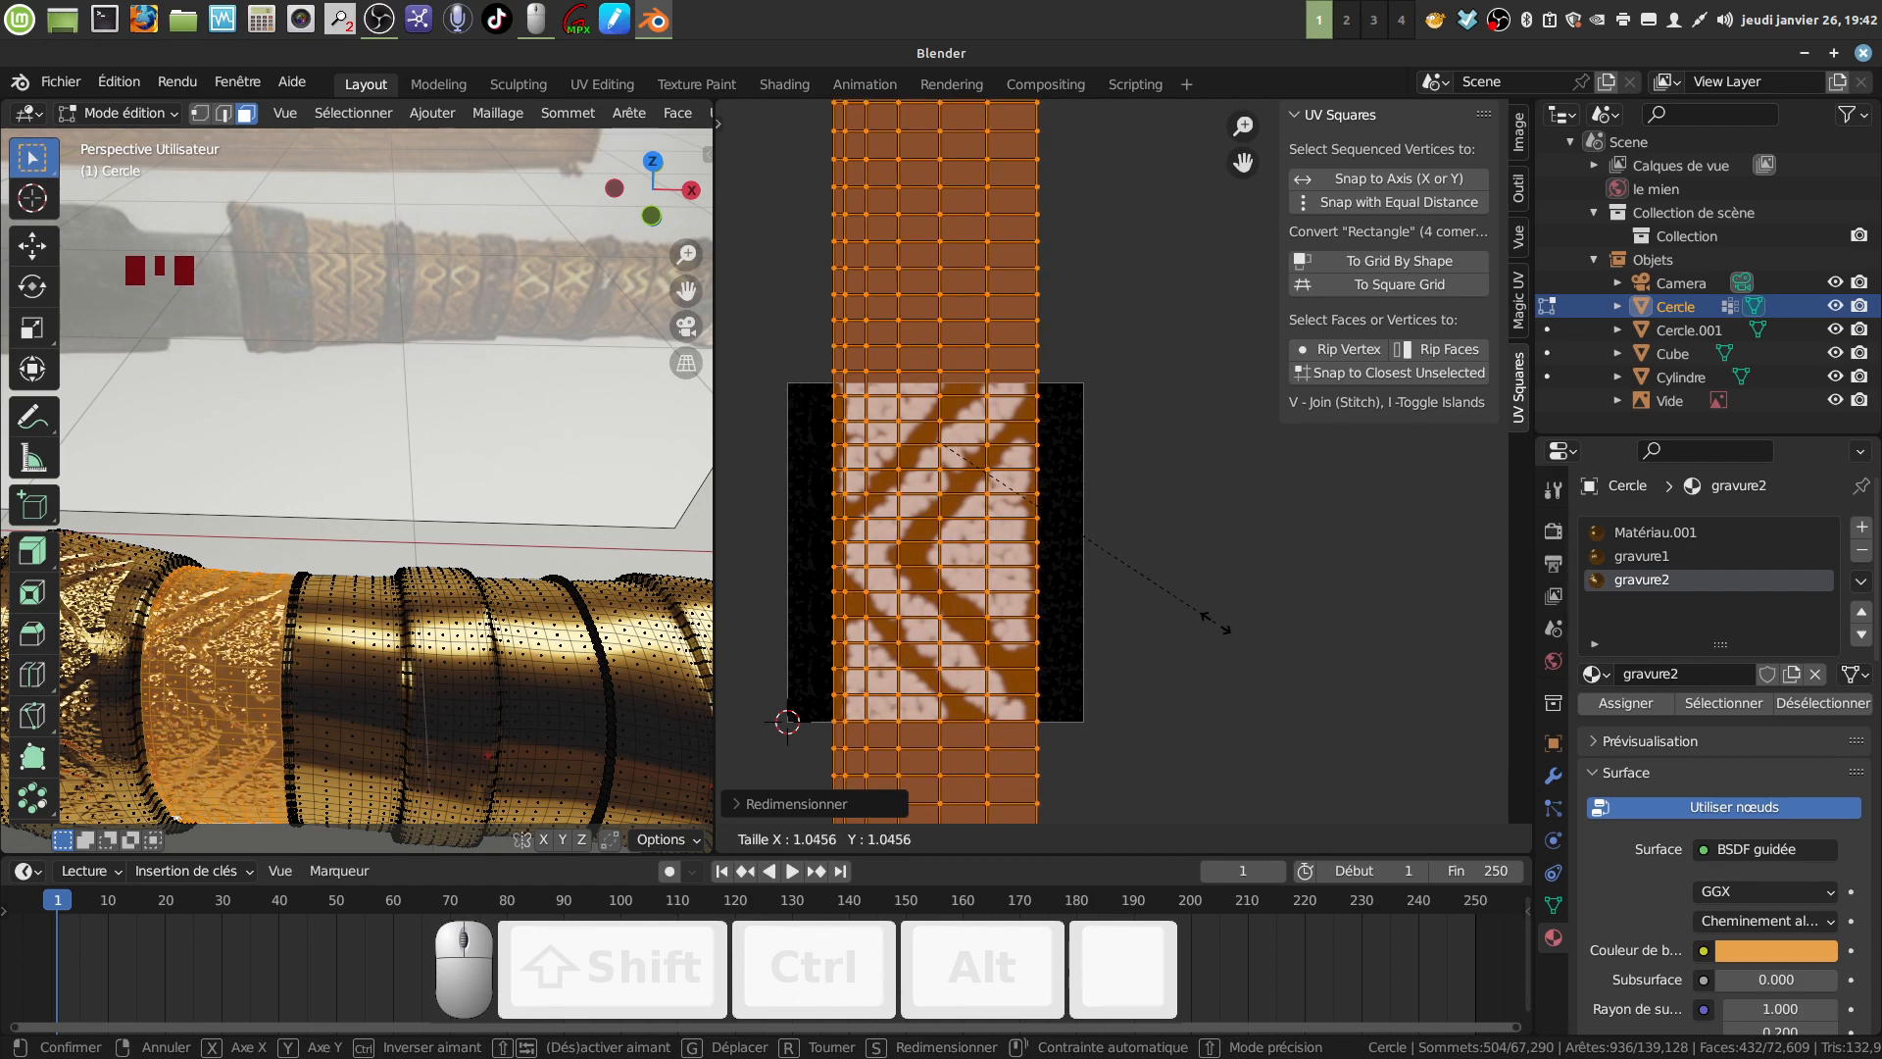
click(1215, 619)
scroll(1119, 592, down, 3)
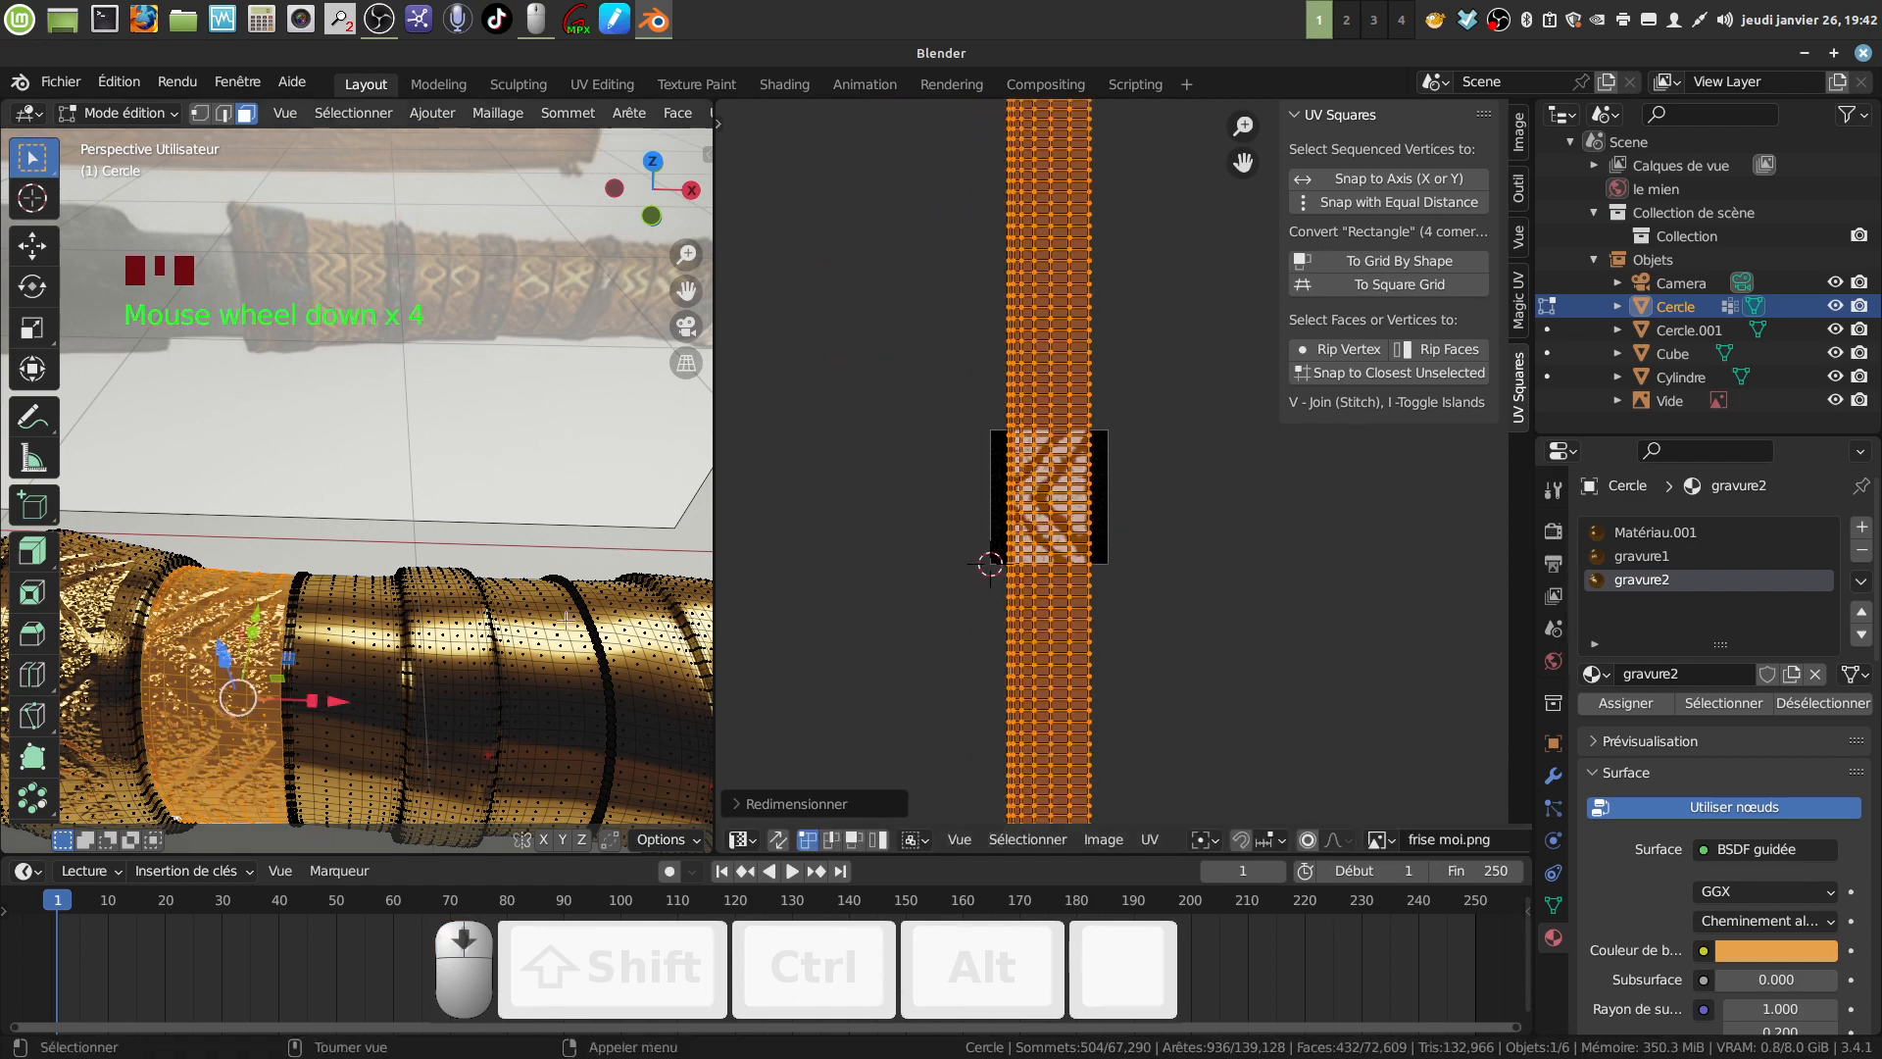
Examine the engraved pattern on the handle's first two gold bands in Object mode from a rotated view.
middle_drag(289, 651, 469, 556)
scroll(377, 570, up, 2)
key(Tab)
key(Tab)
scroll(436, 552, down, 3)
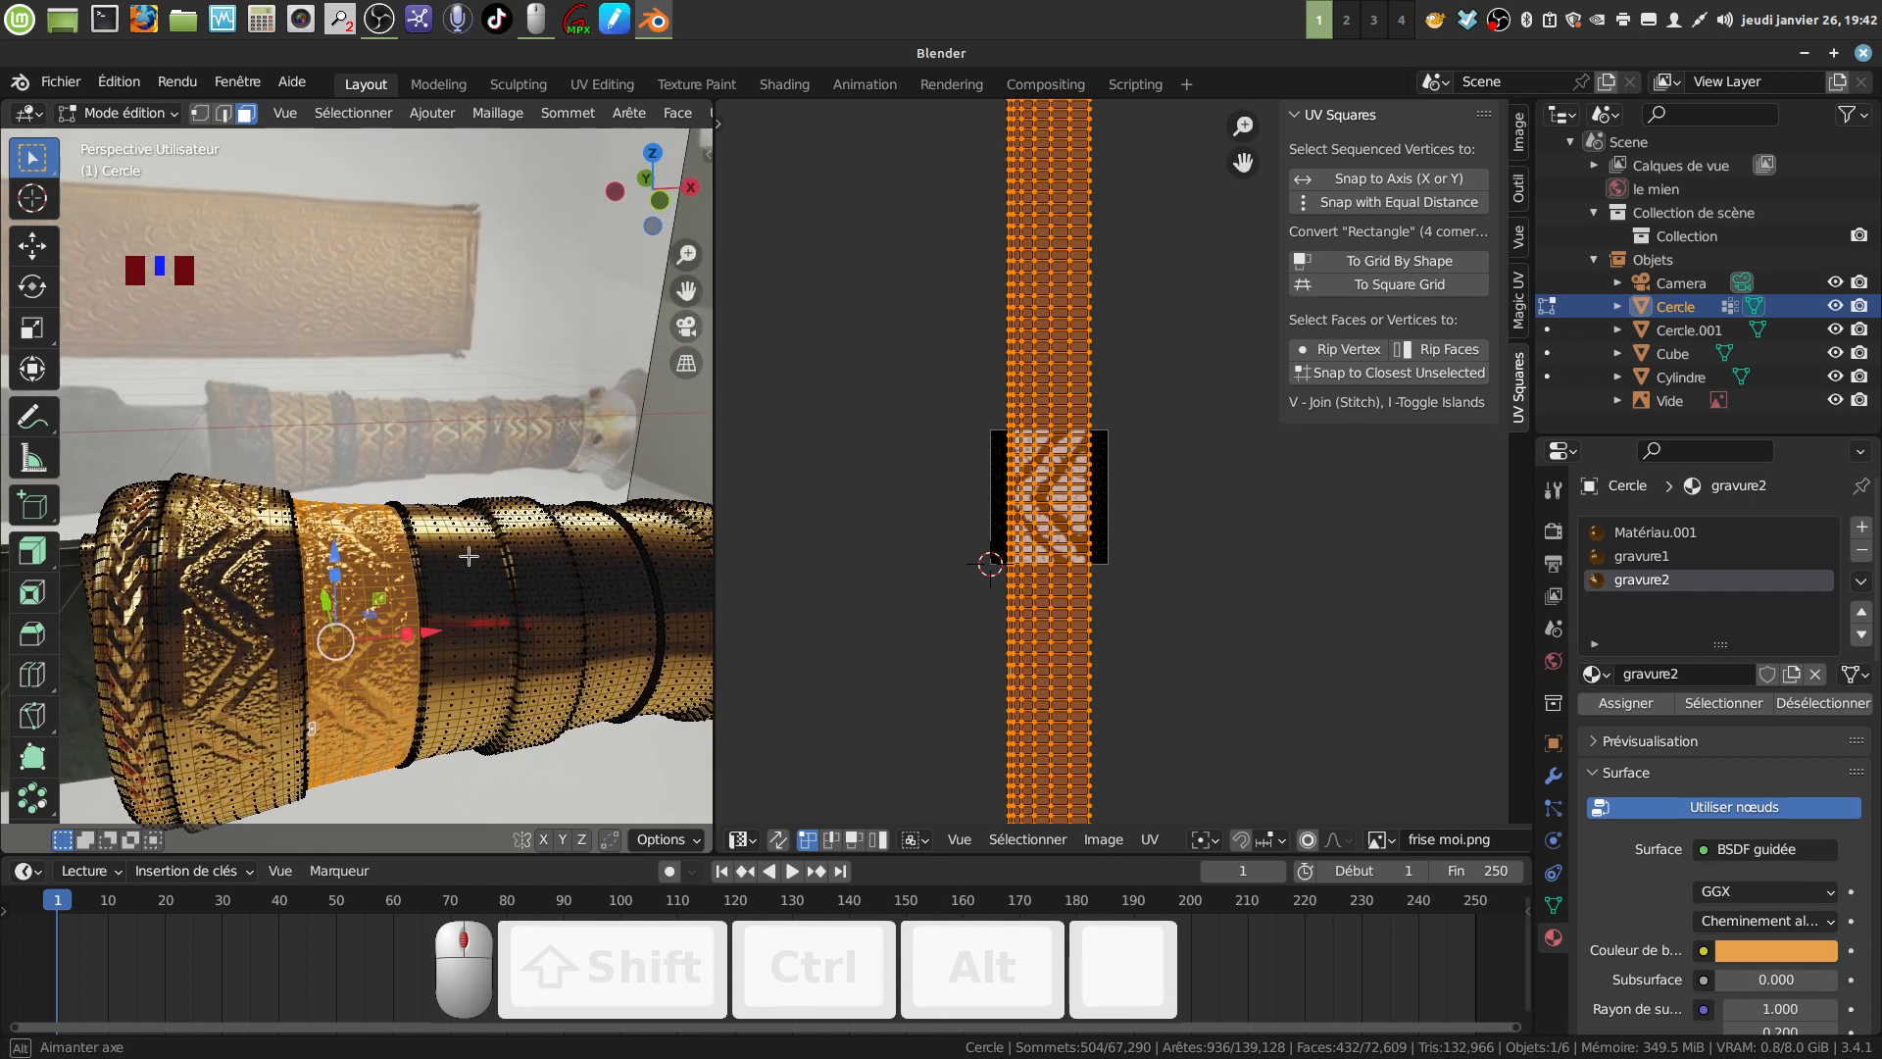
key(Tab)
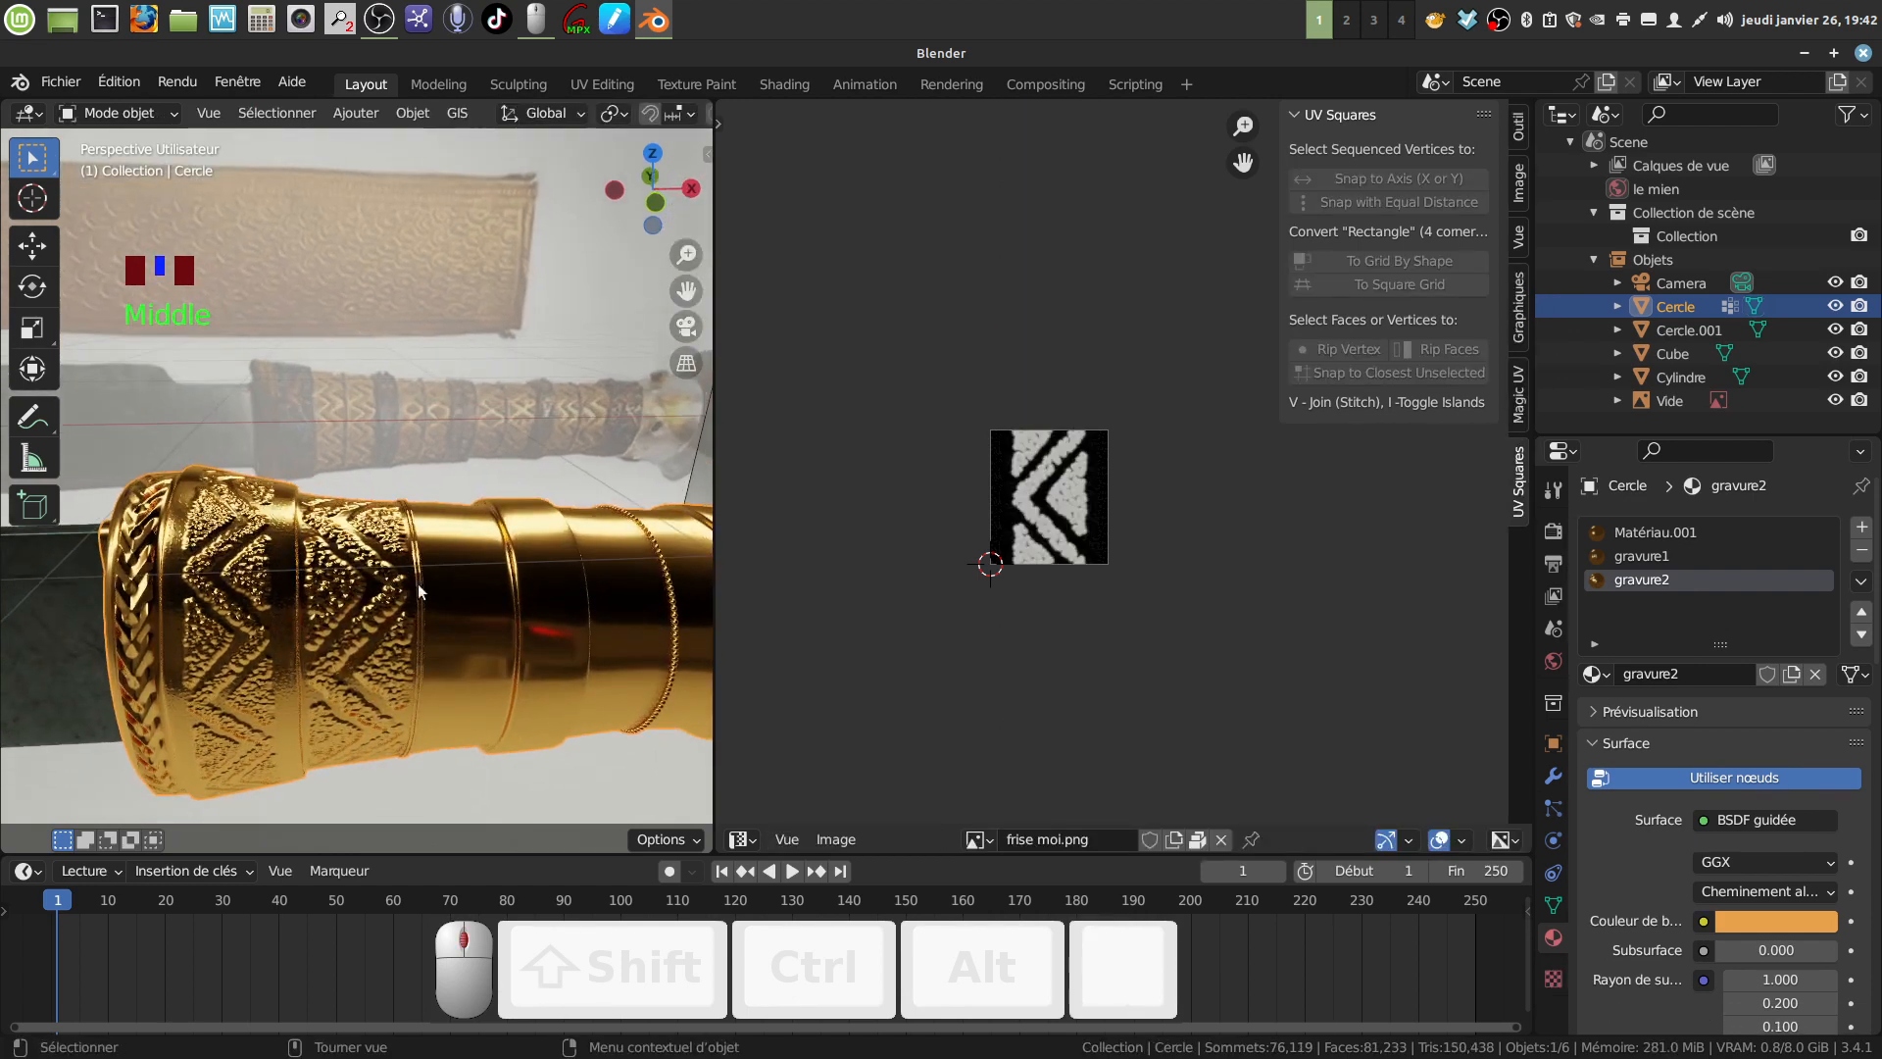
Undo the UV edits and material changes back to the state where the third slot holds the frise 1 material.
key(ctrl)
key(ctrl+z)
key(ctrl+z)
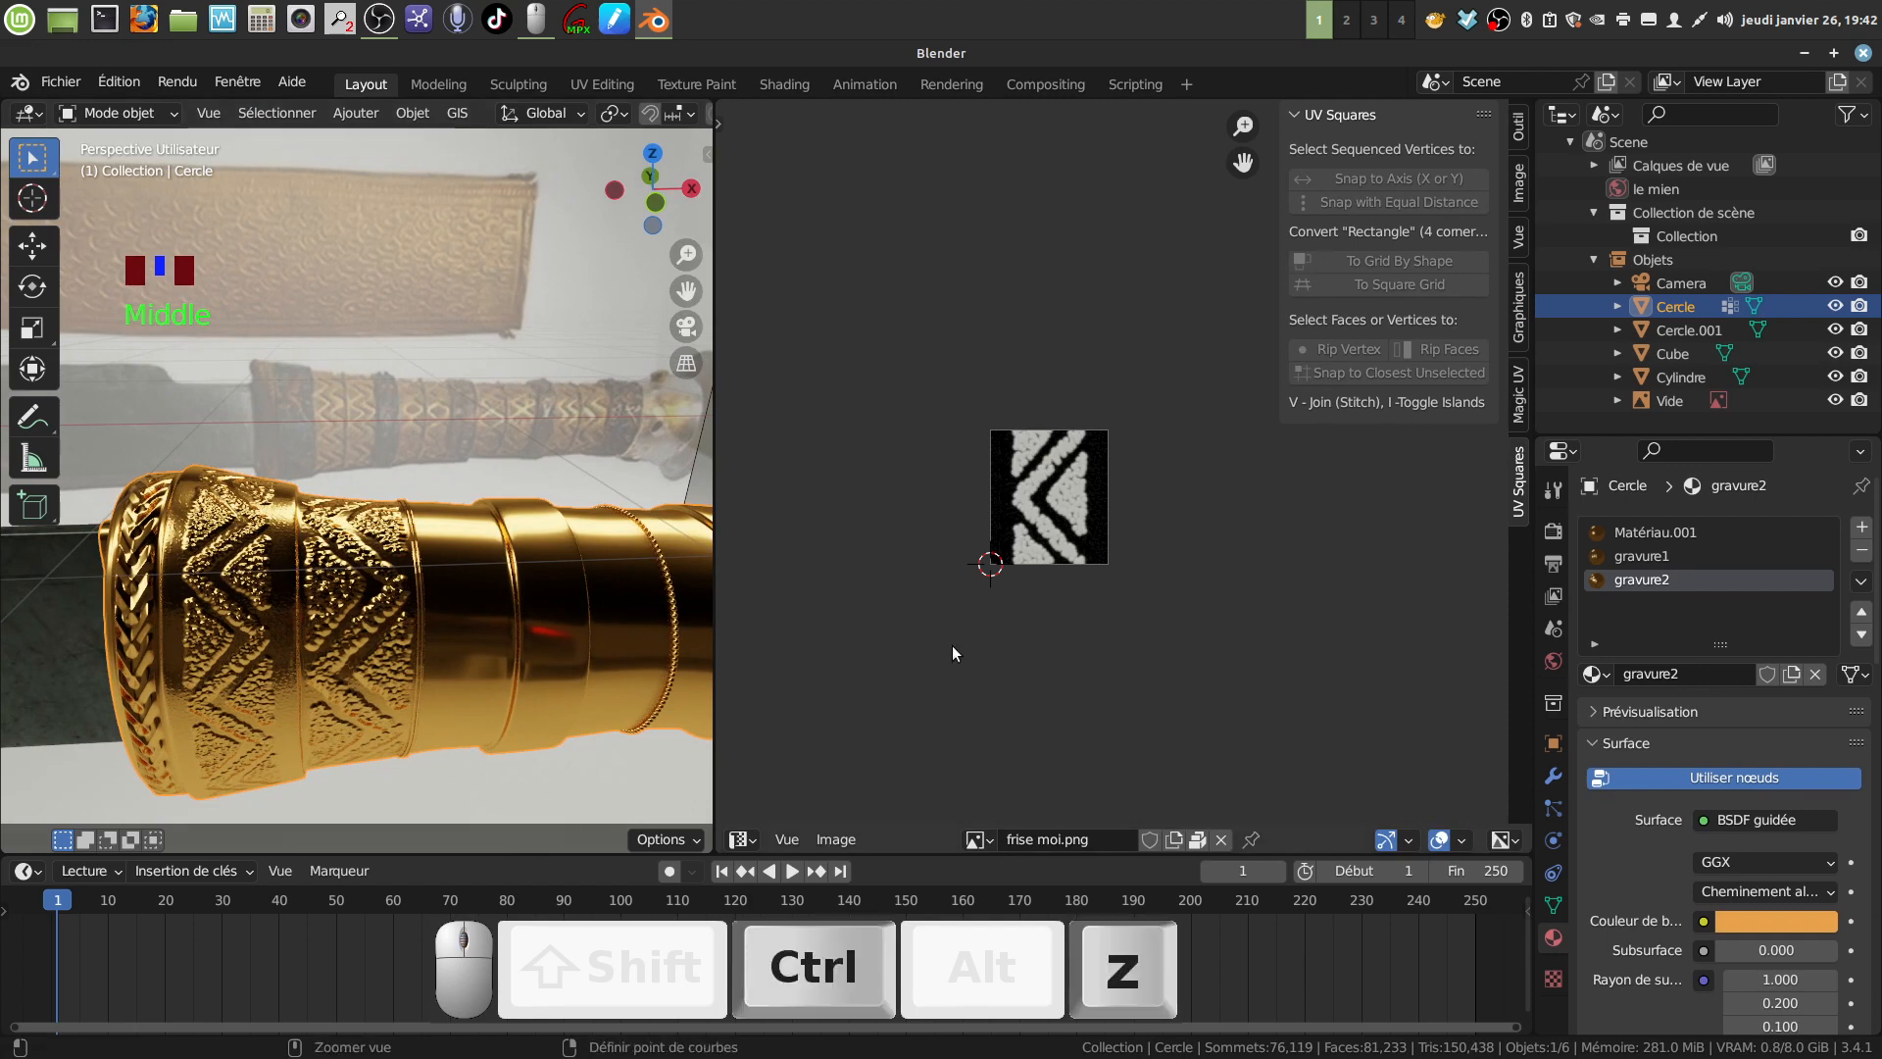
key(ctrl+z)
key(ctrl+z)
key(ctrl+z)
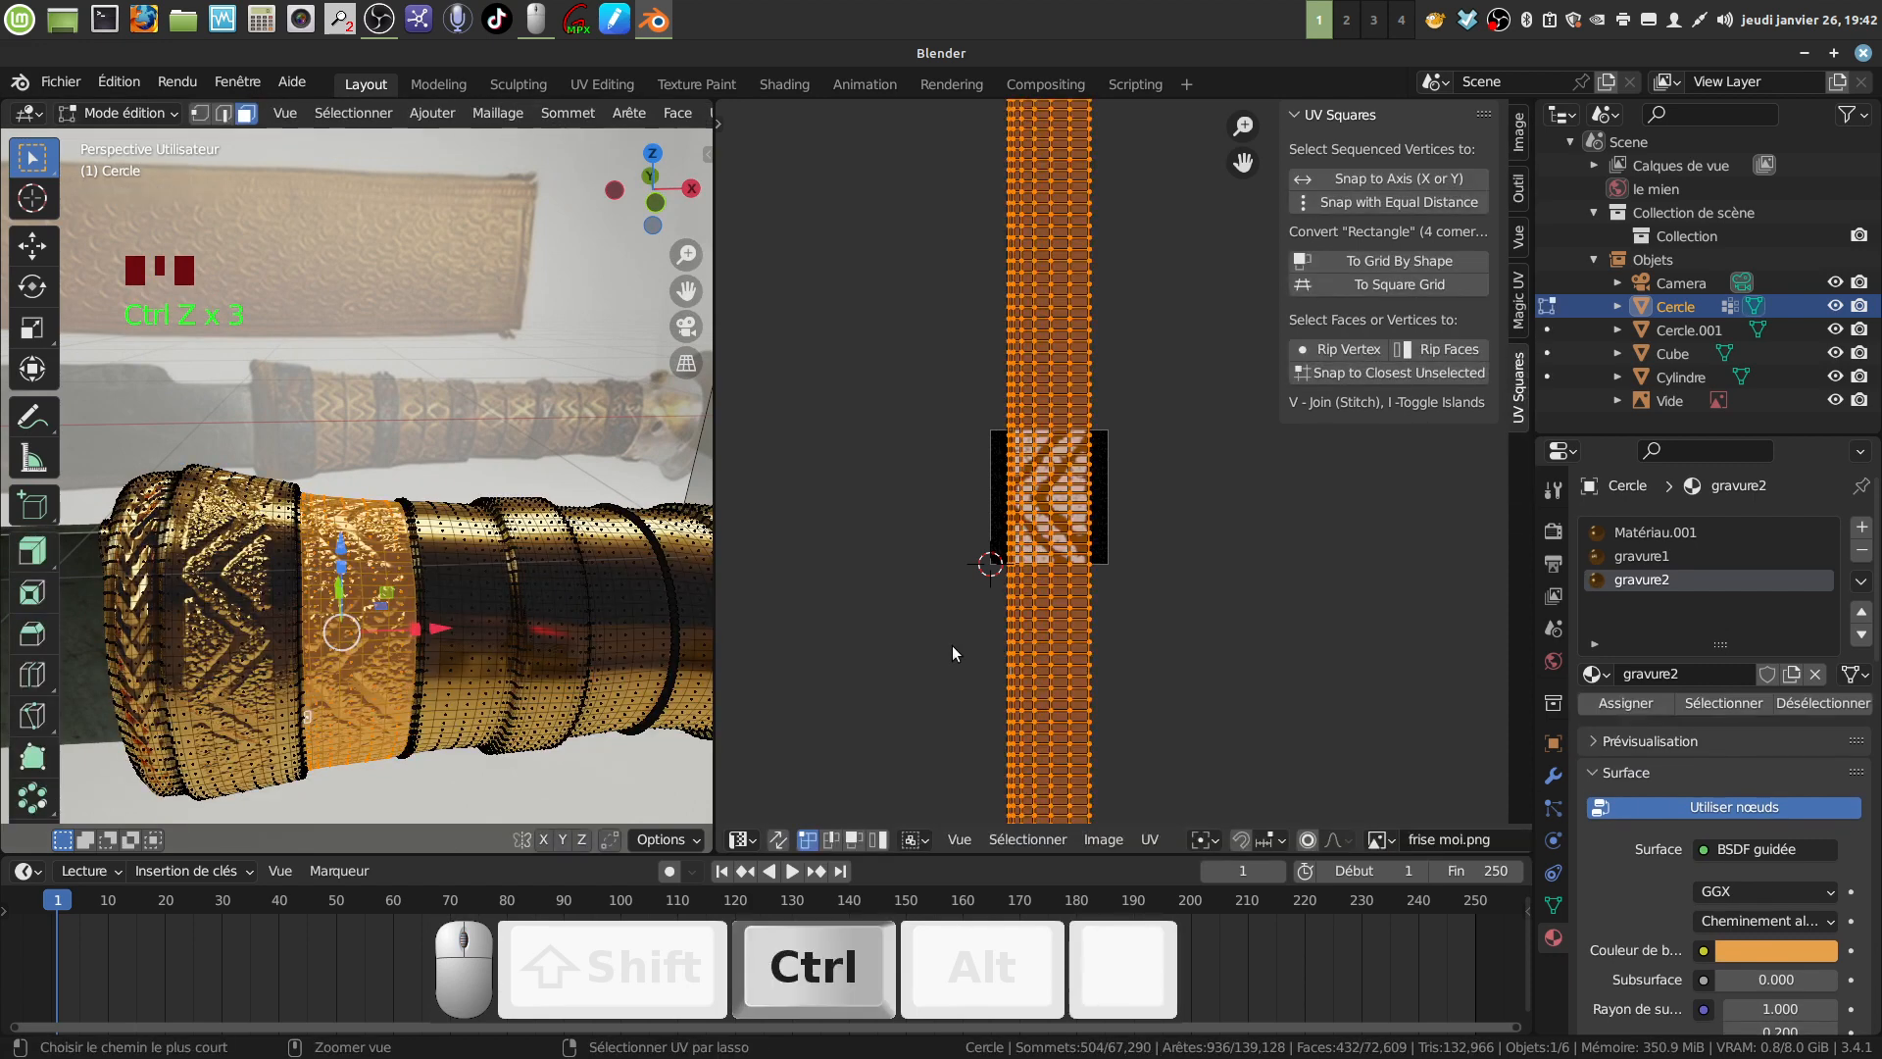
key(ctrl+z)
key(ctrl+z)
key(ctrl+z)
key(ctrl+z)
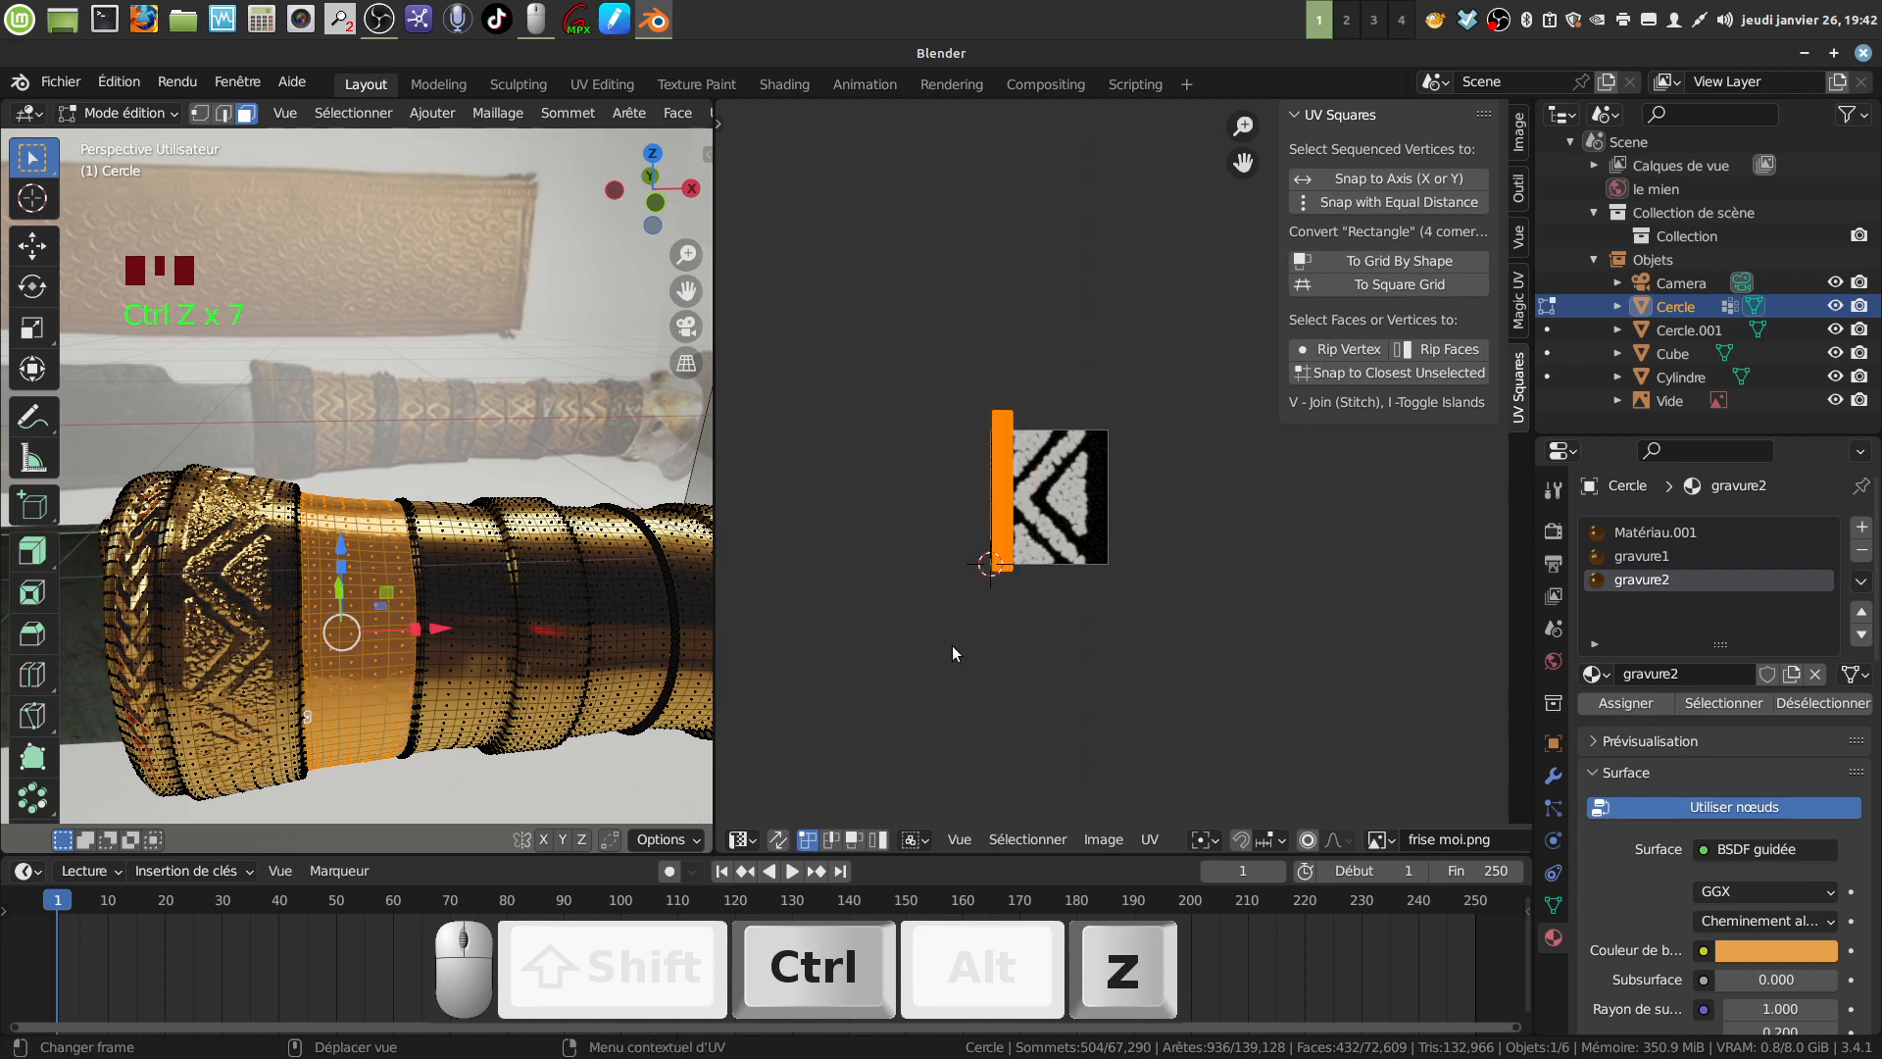
key(ctrl+z)
key(ctrl+z)
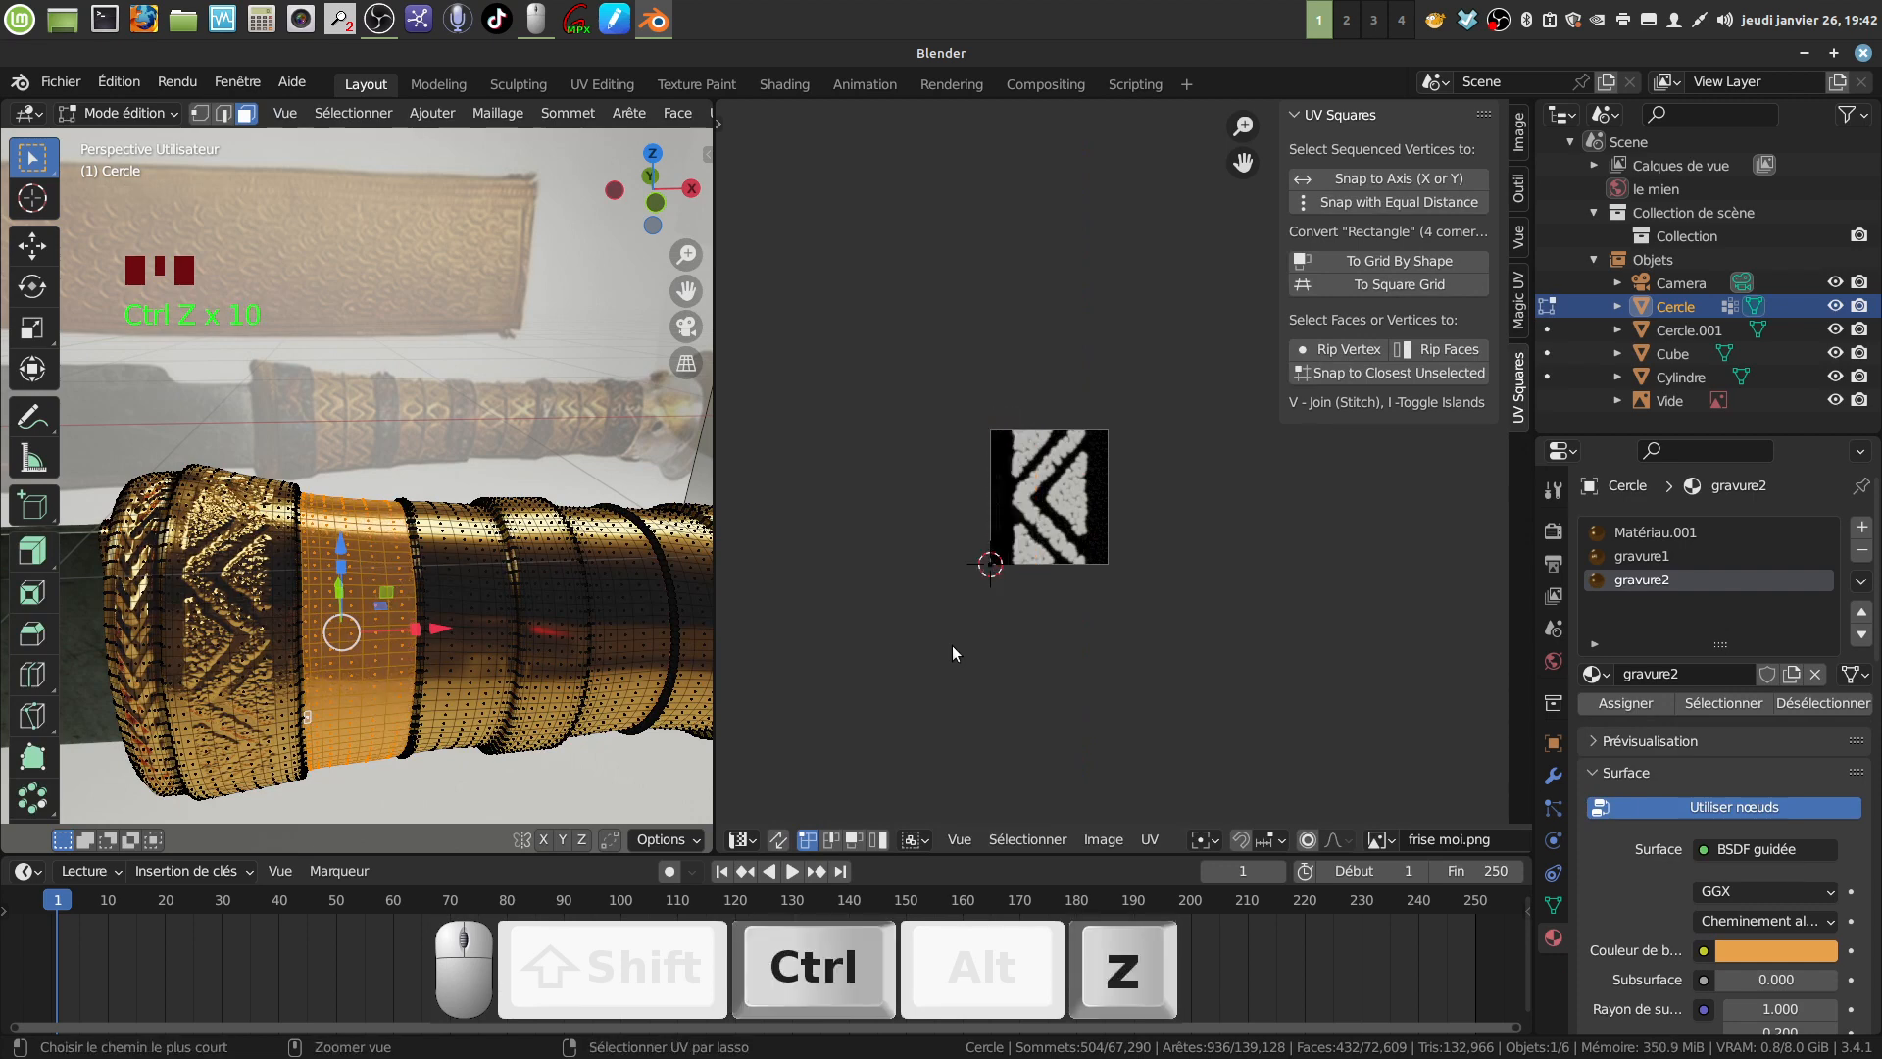
key(ctrl+z)
key(ctrl+z)
key(ctrl+z)
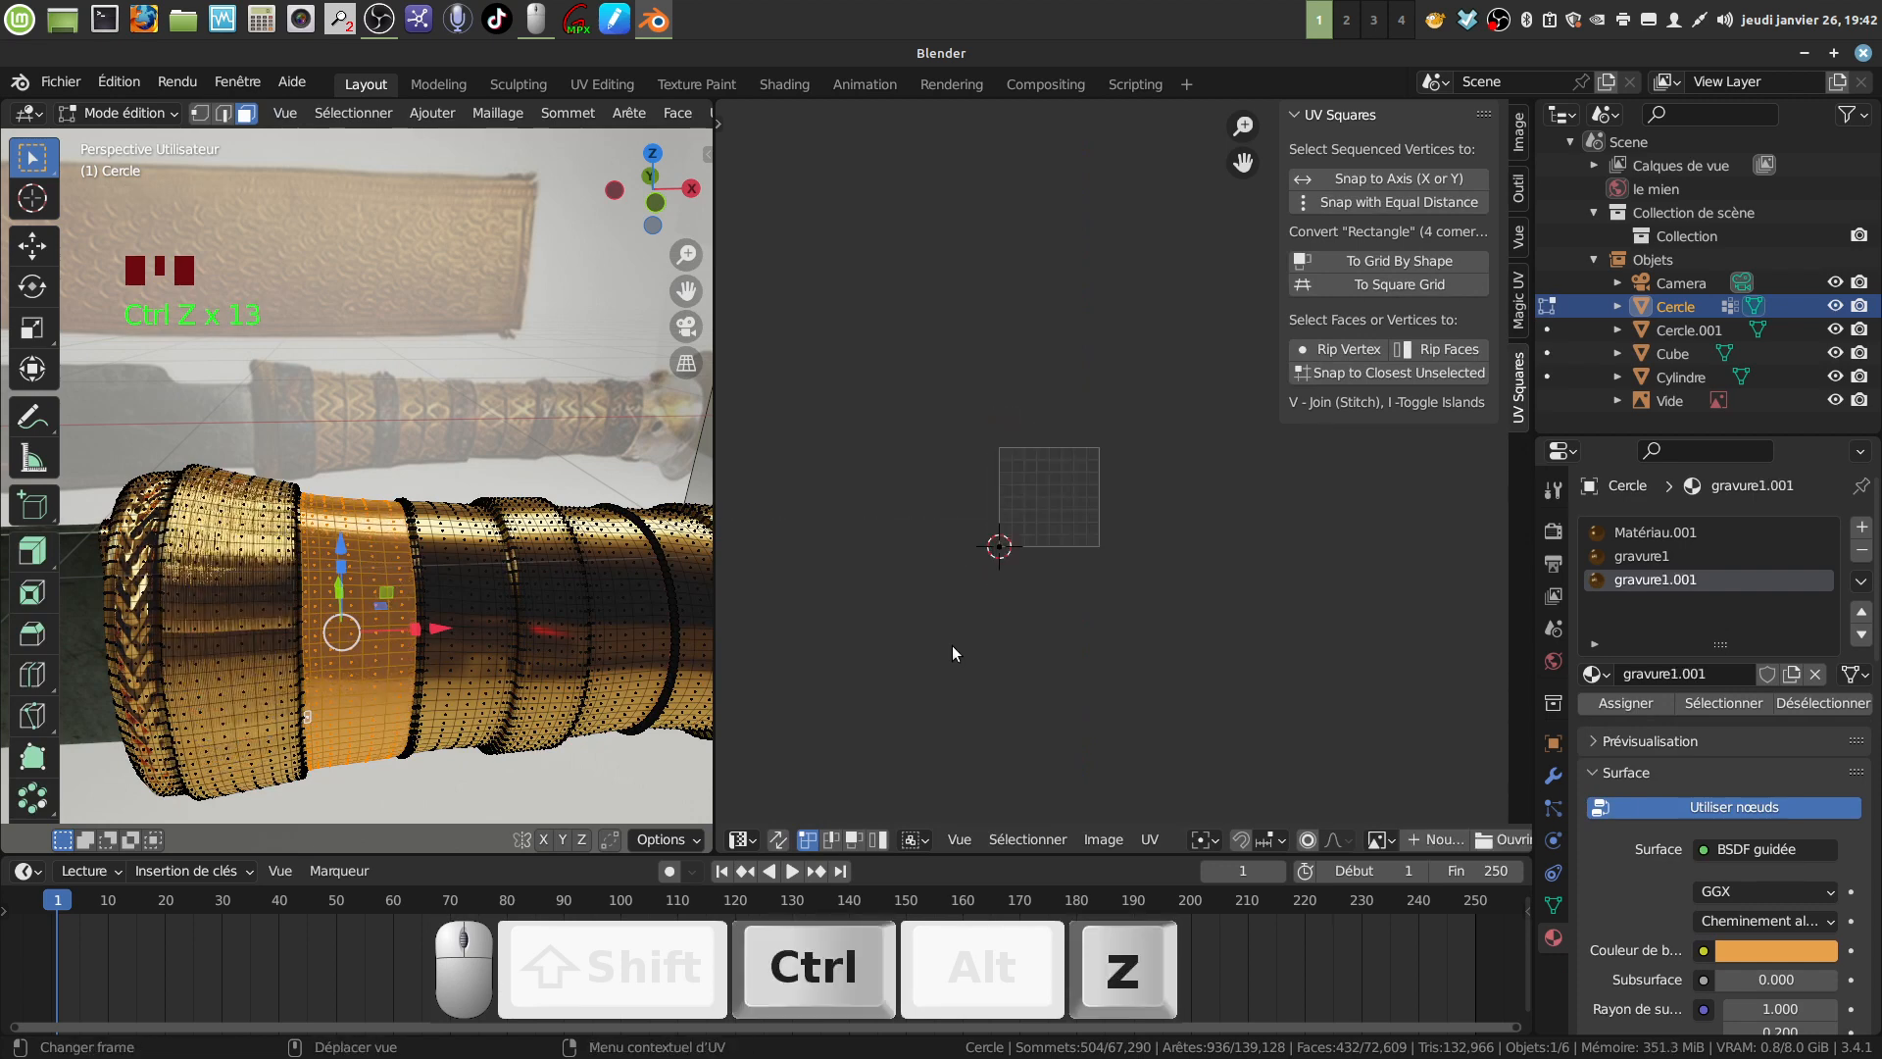
key(ctrl+z)
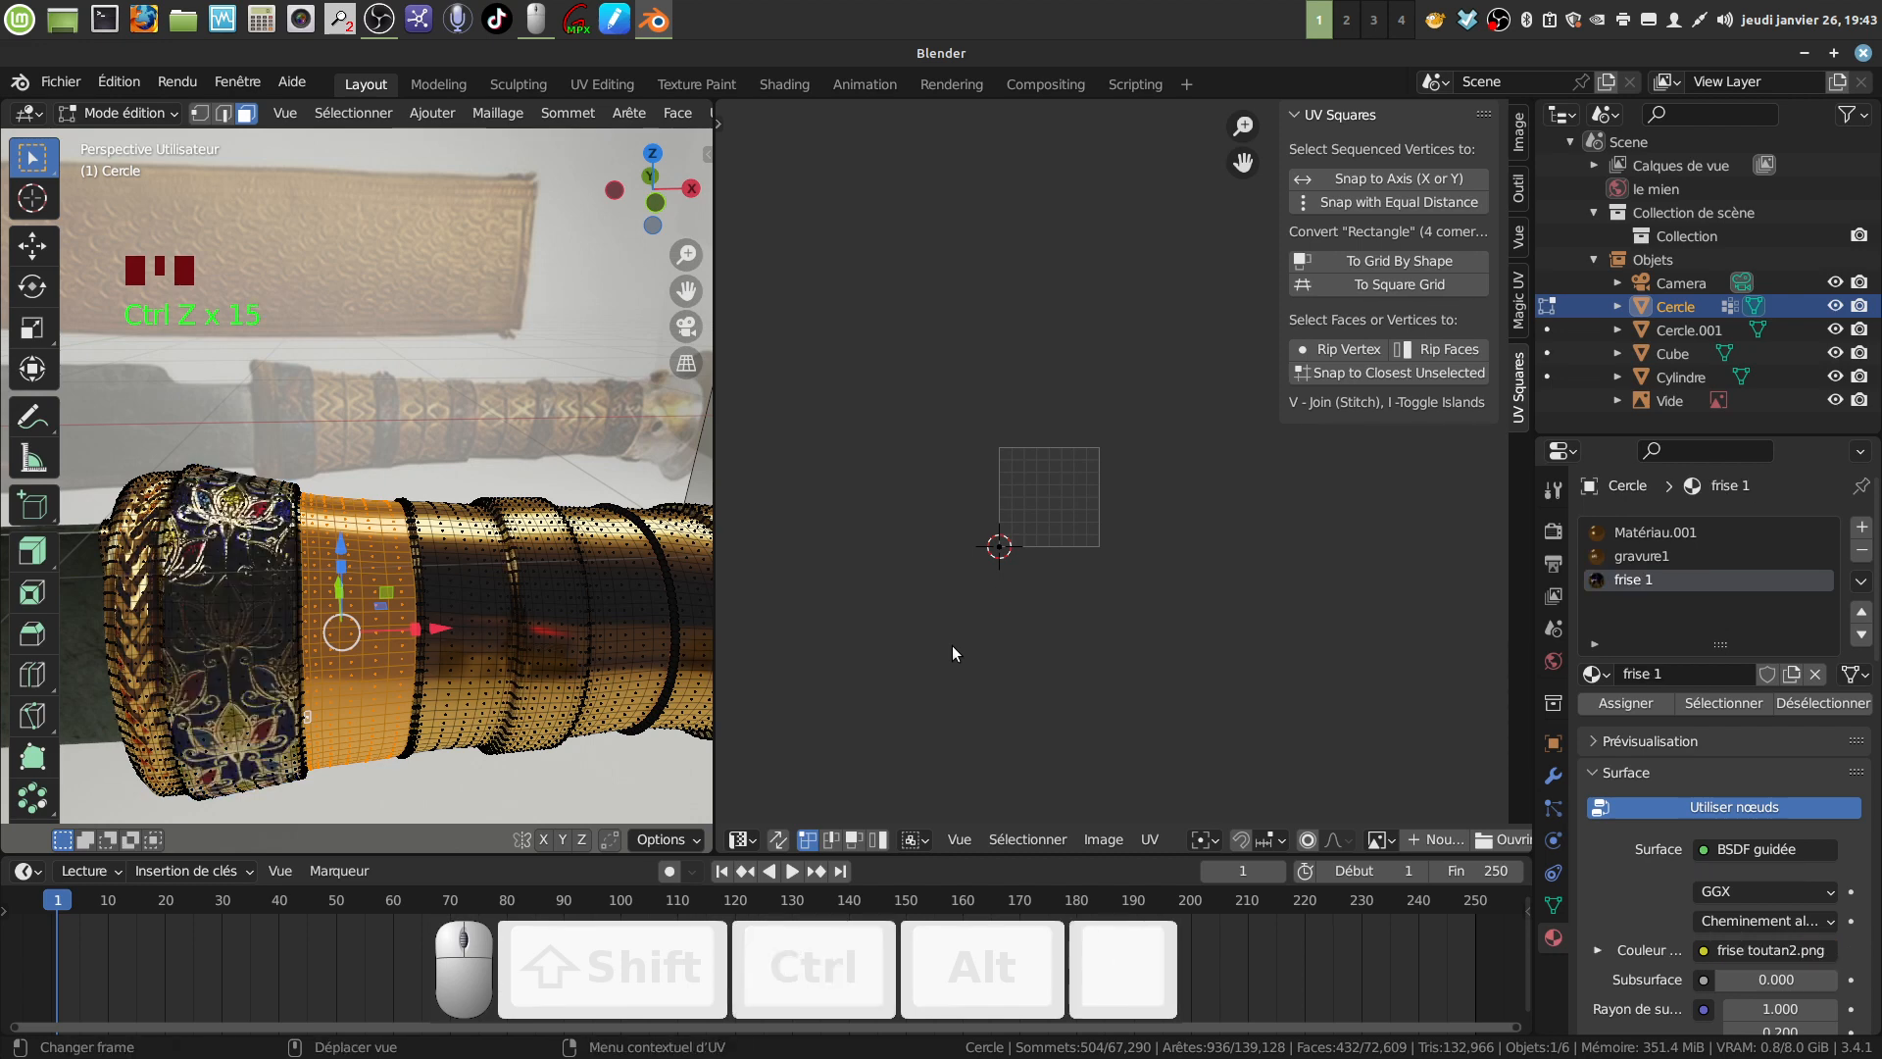
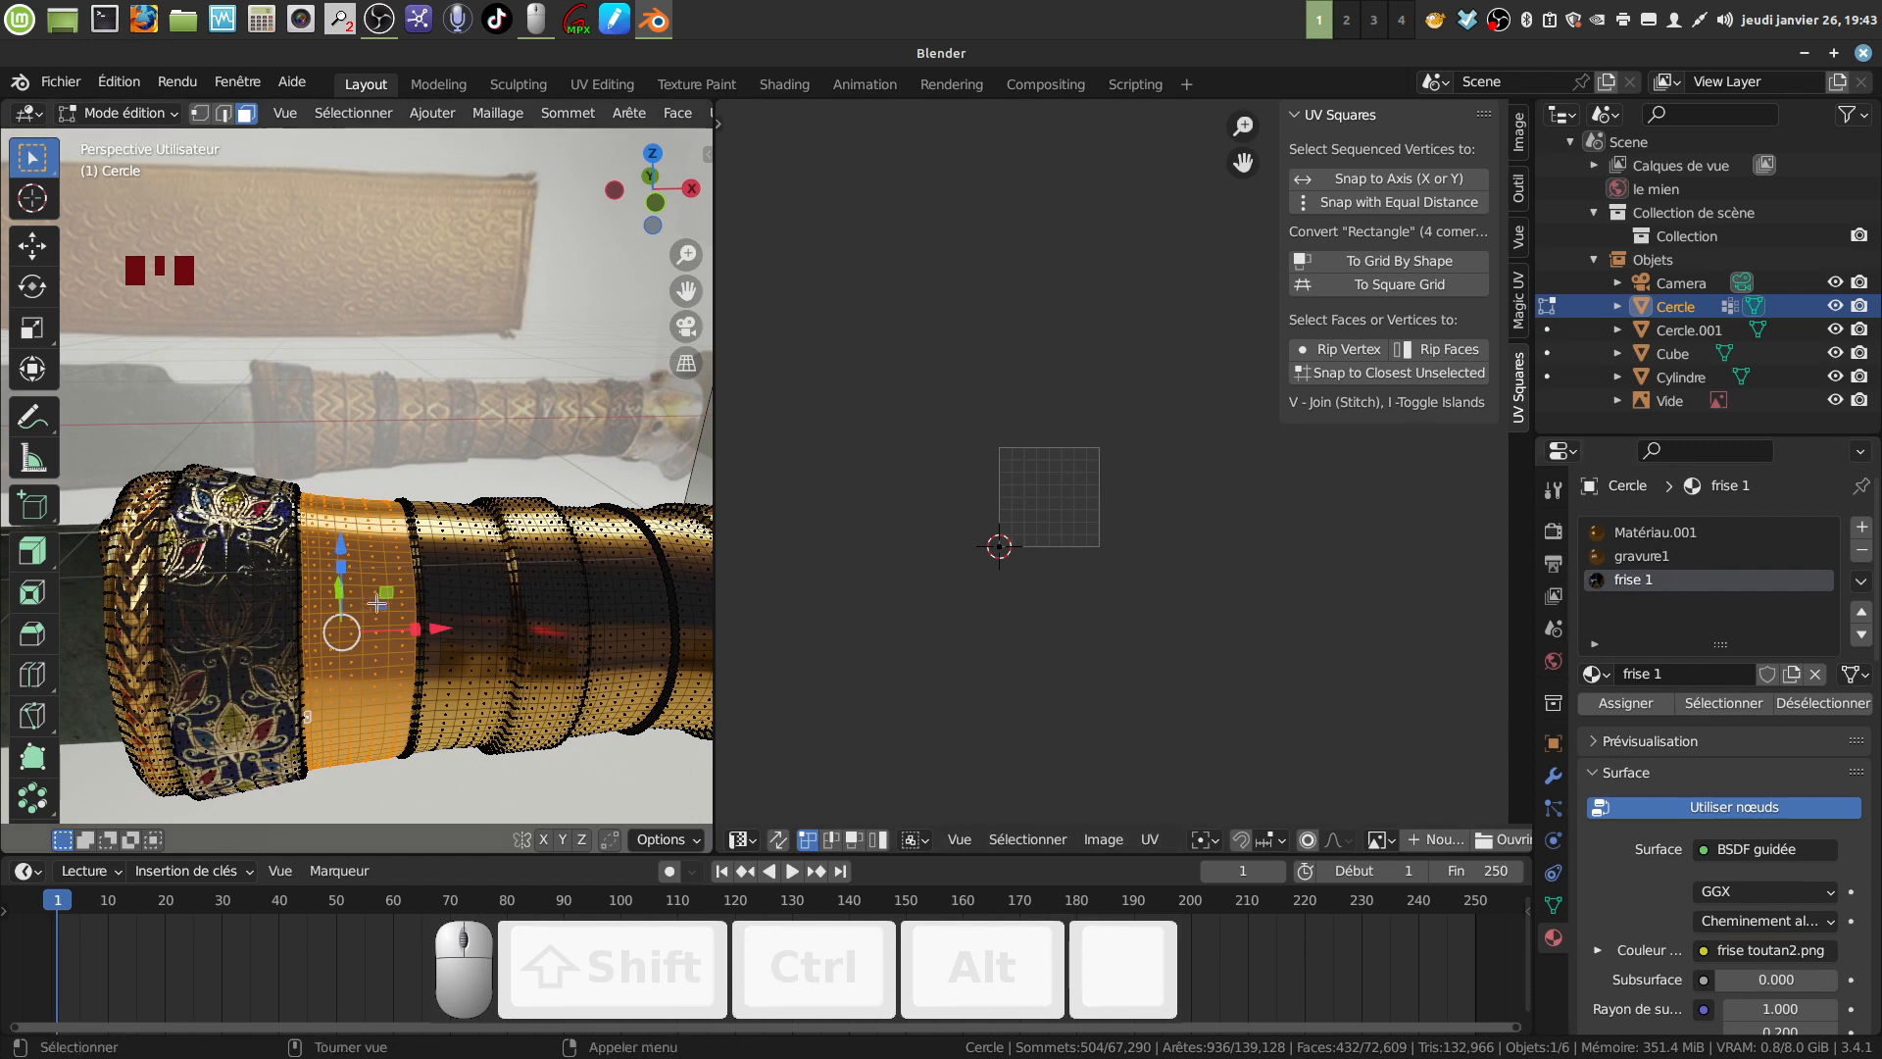
Add a fourth material slot holding an independent copy of gravure1 and assign it to the selected gold band.
click(1643, 556)
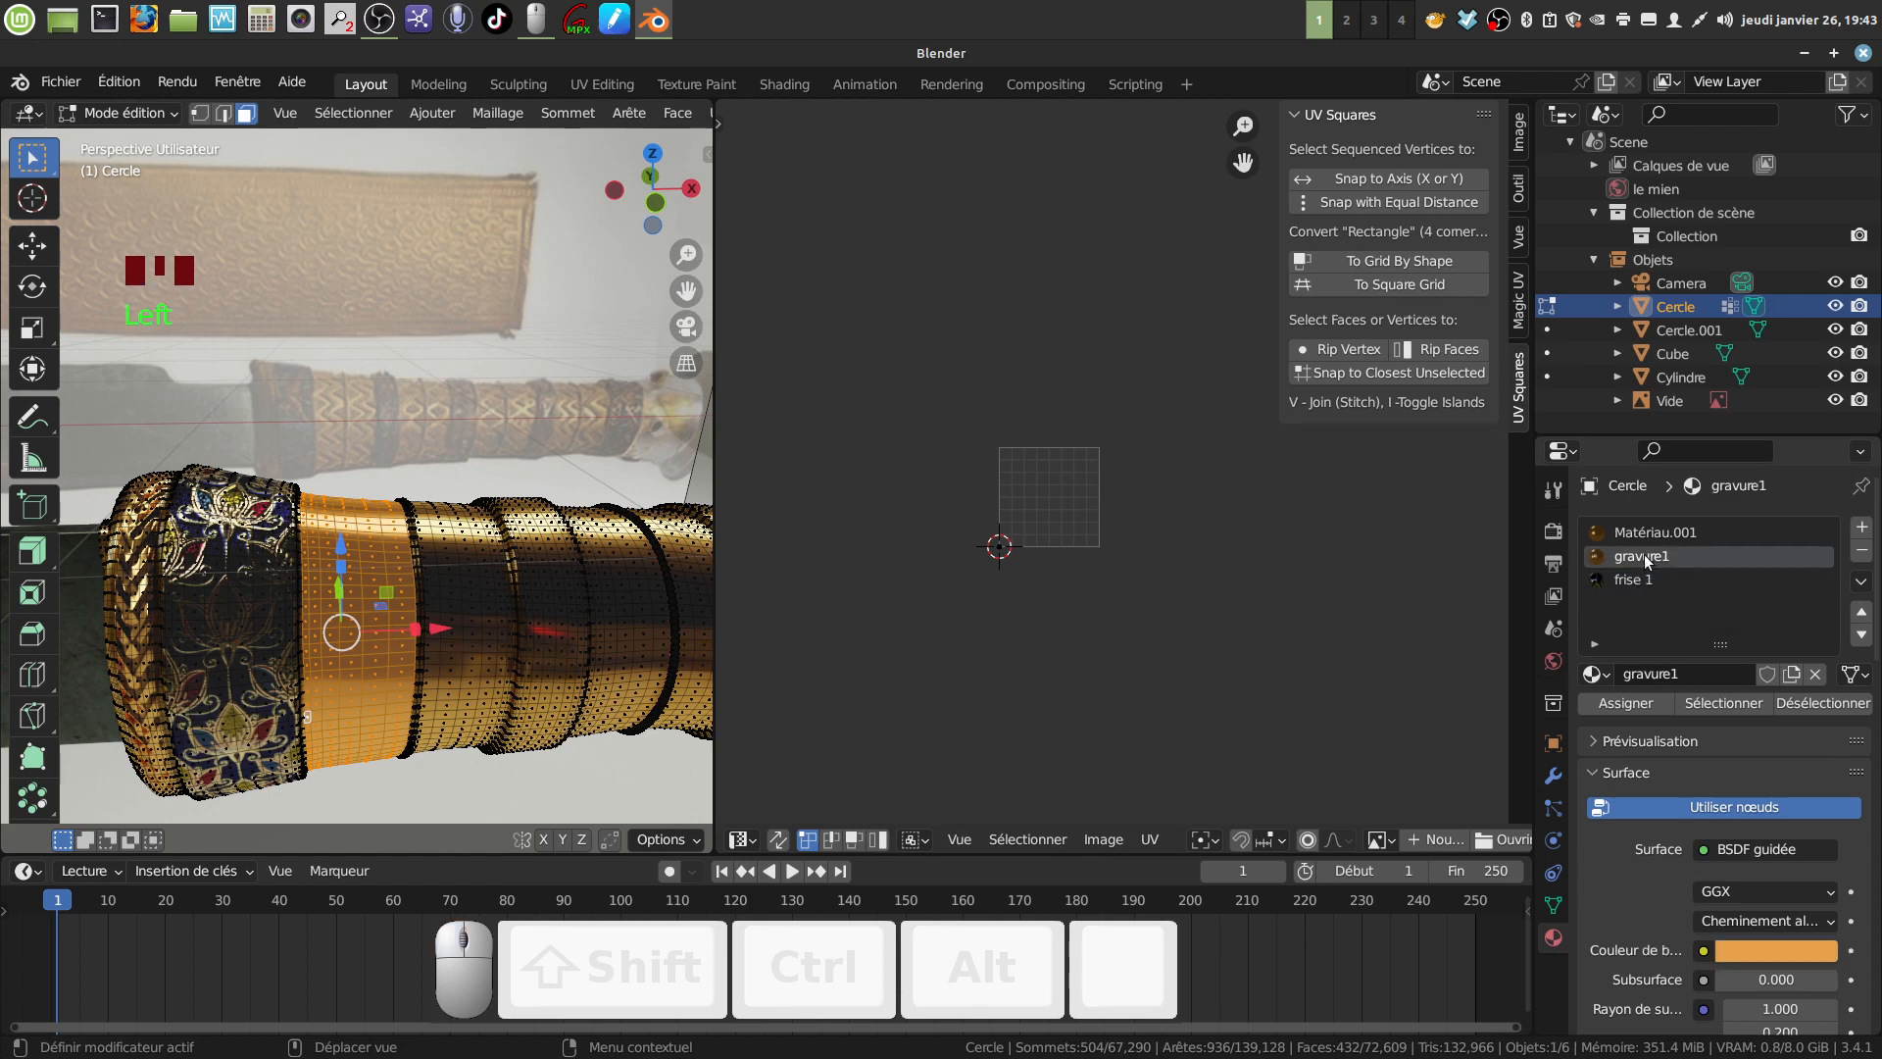
click(1660, 609)
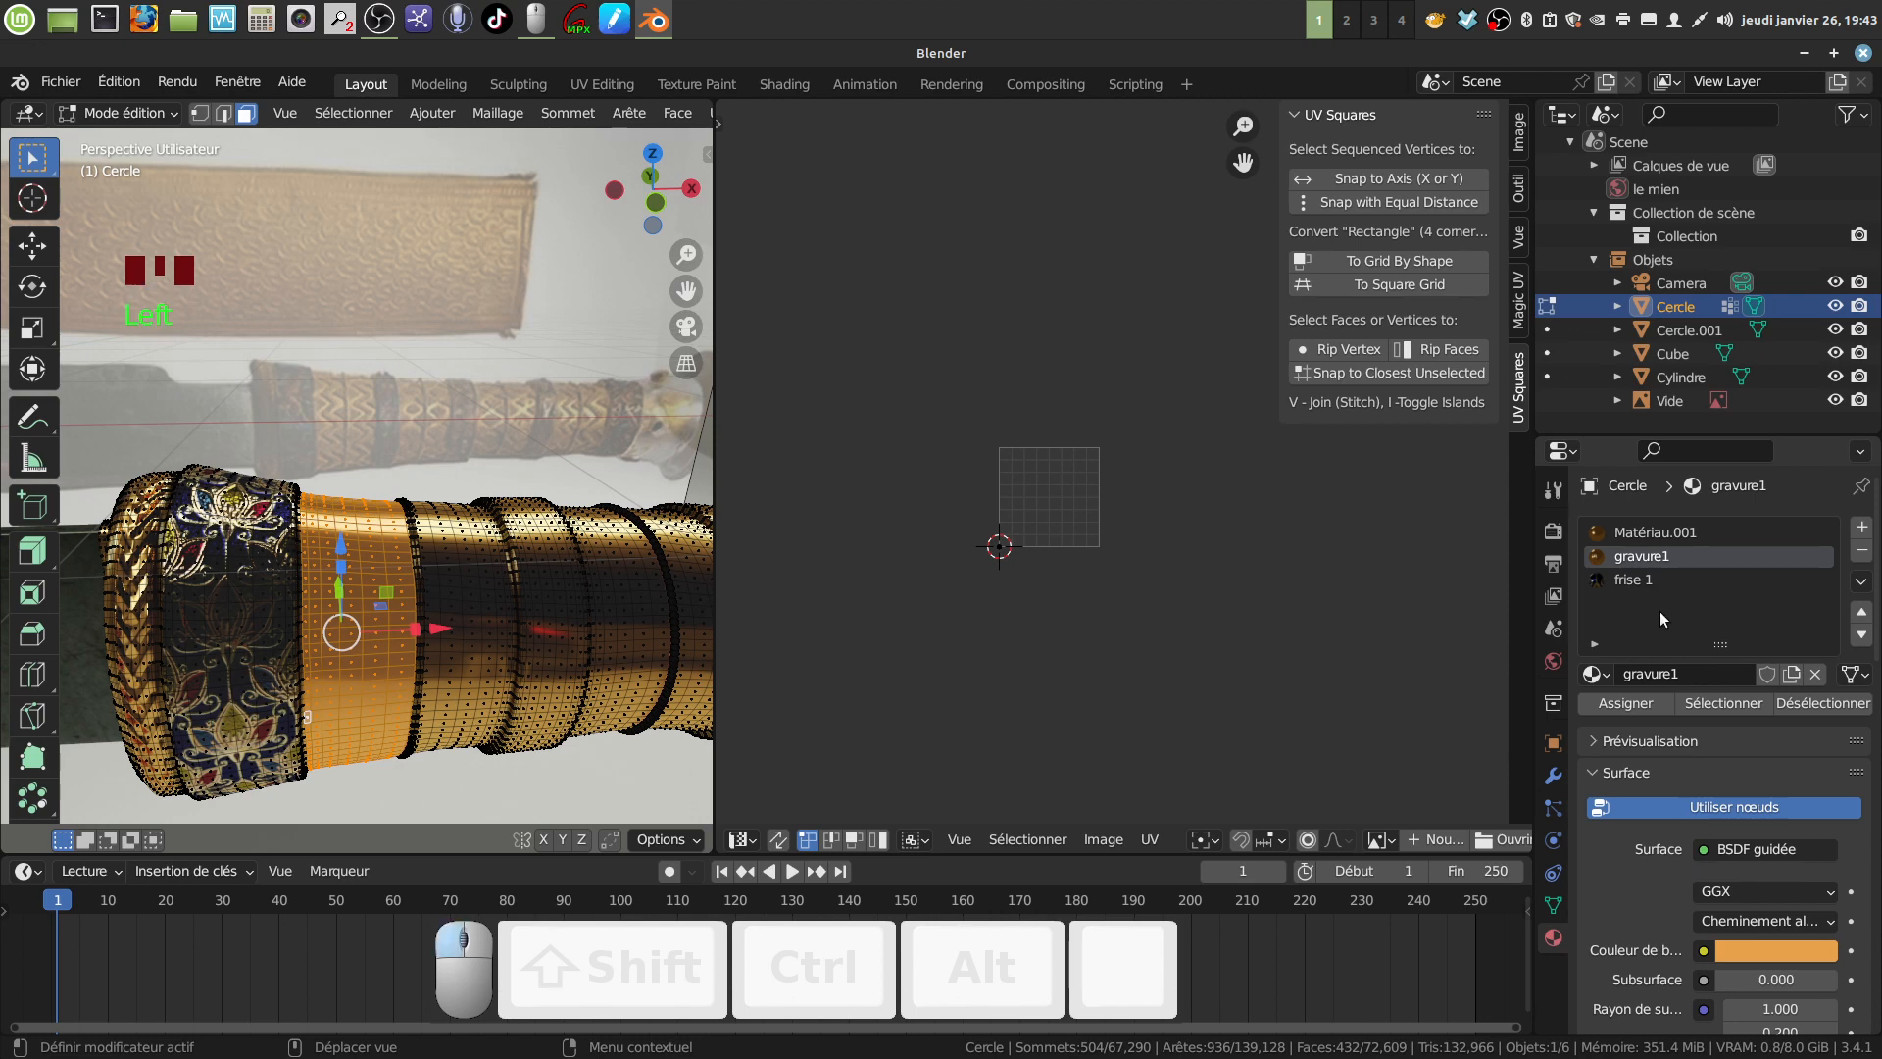
click(1861, 527)
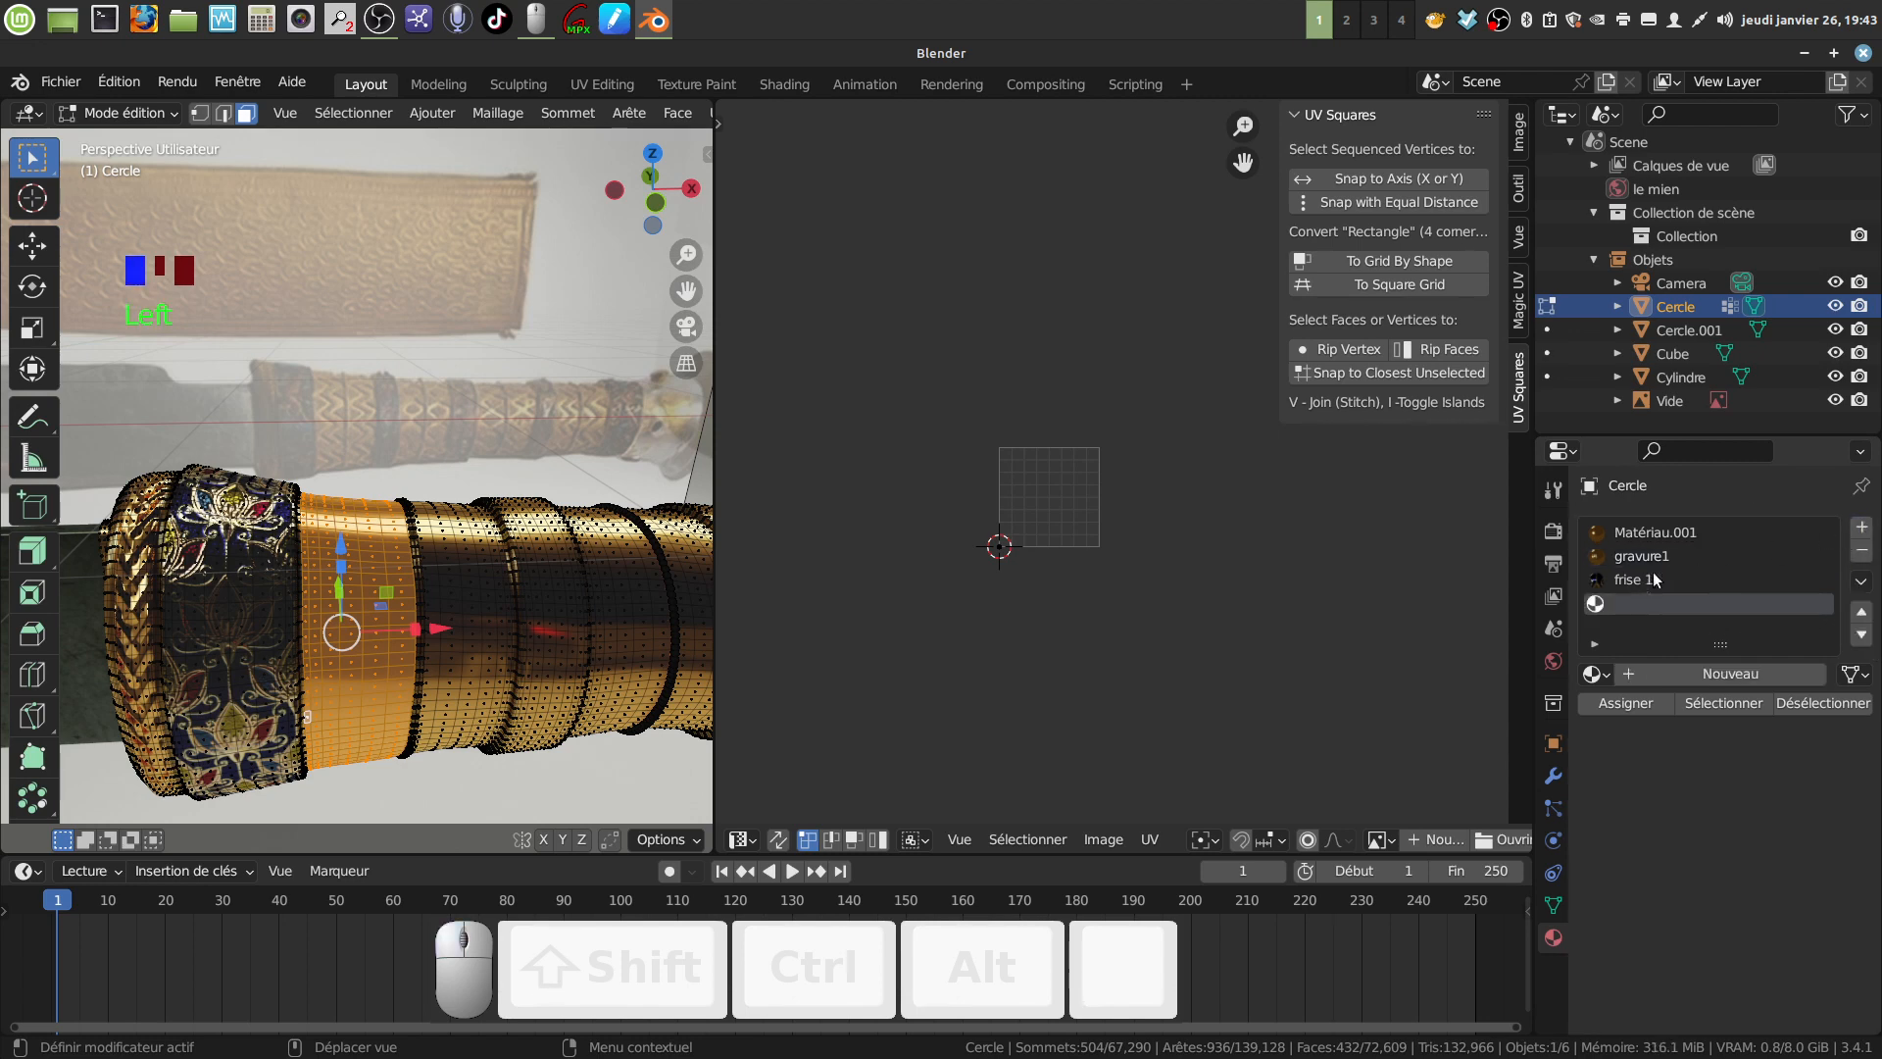
click(1595, 673)
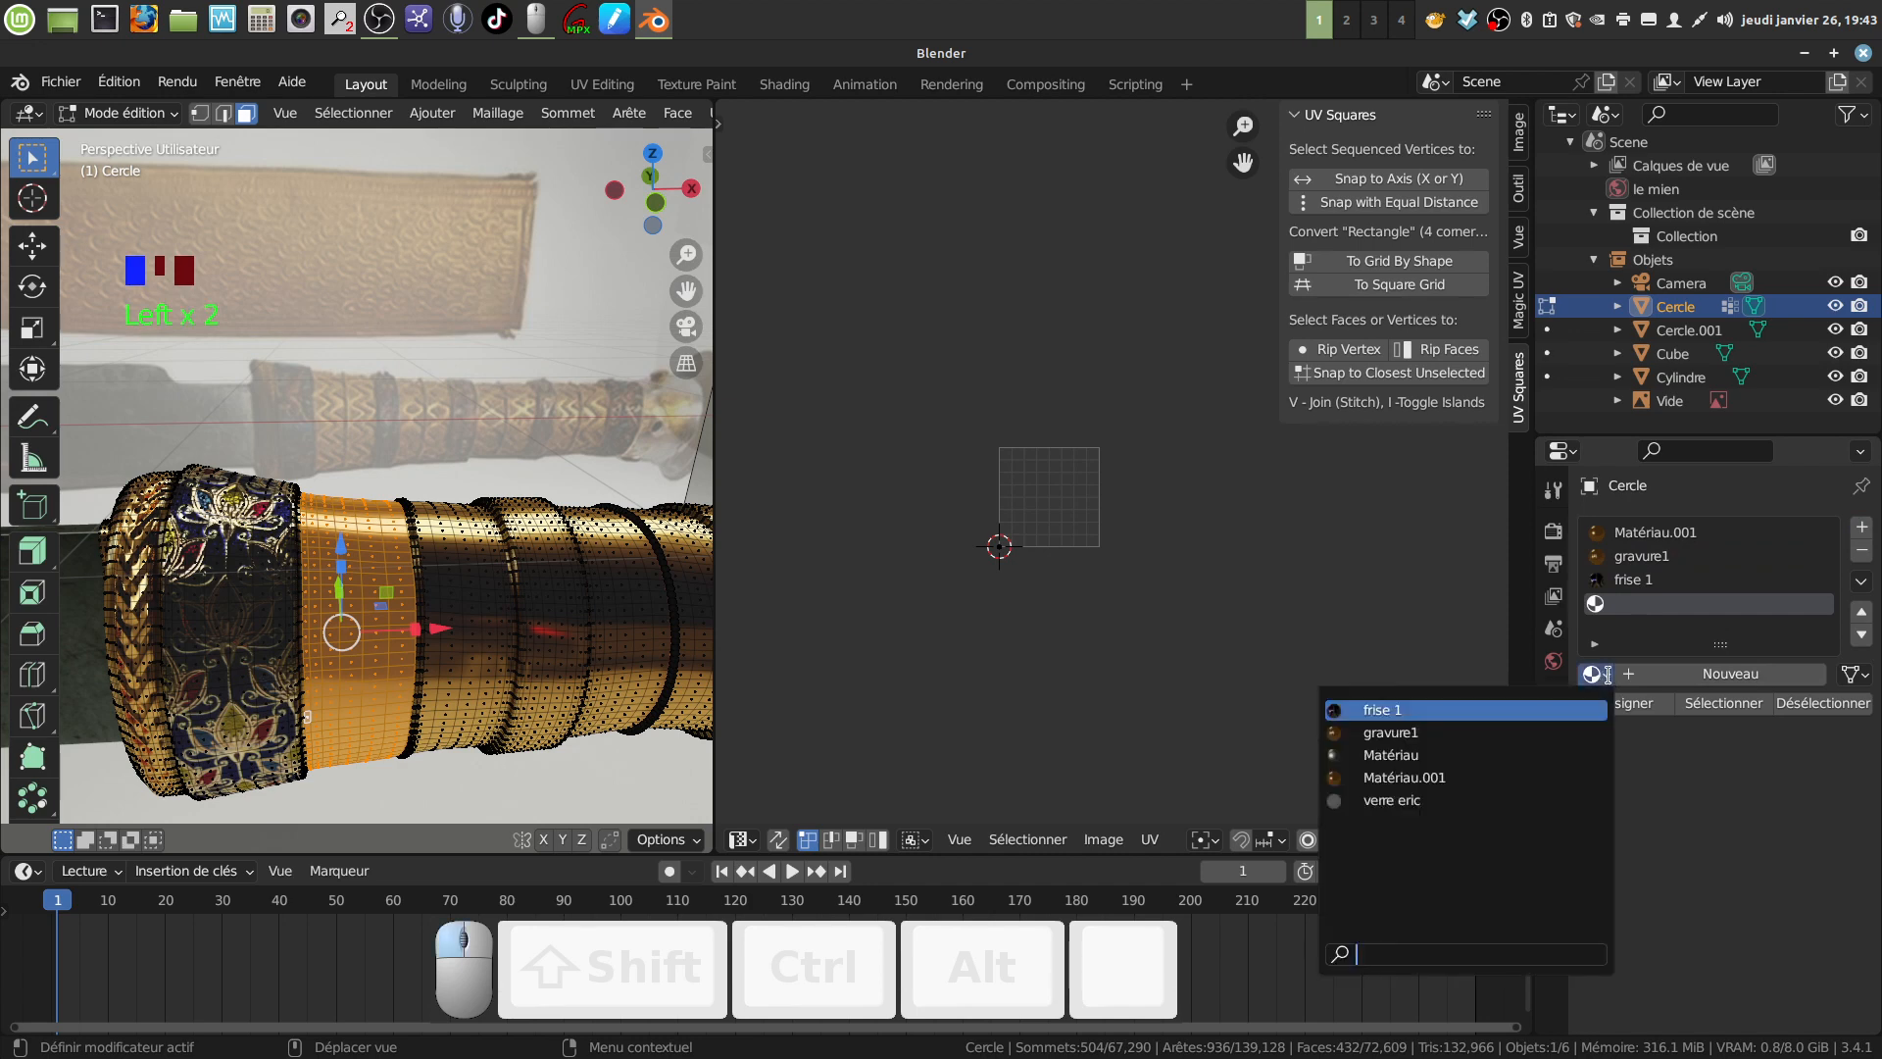
click(1507, 731)
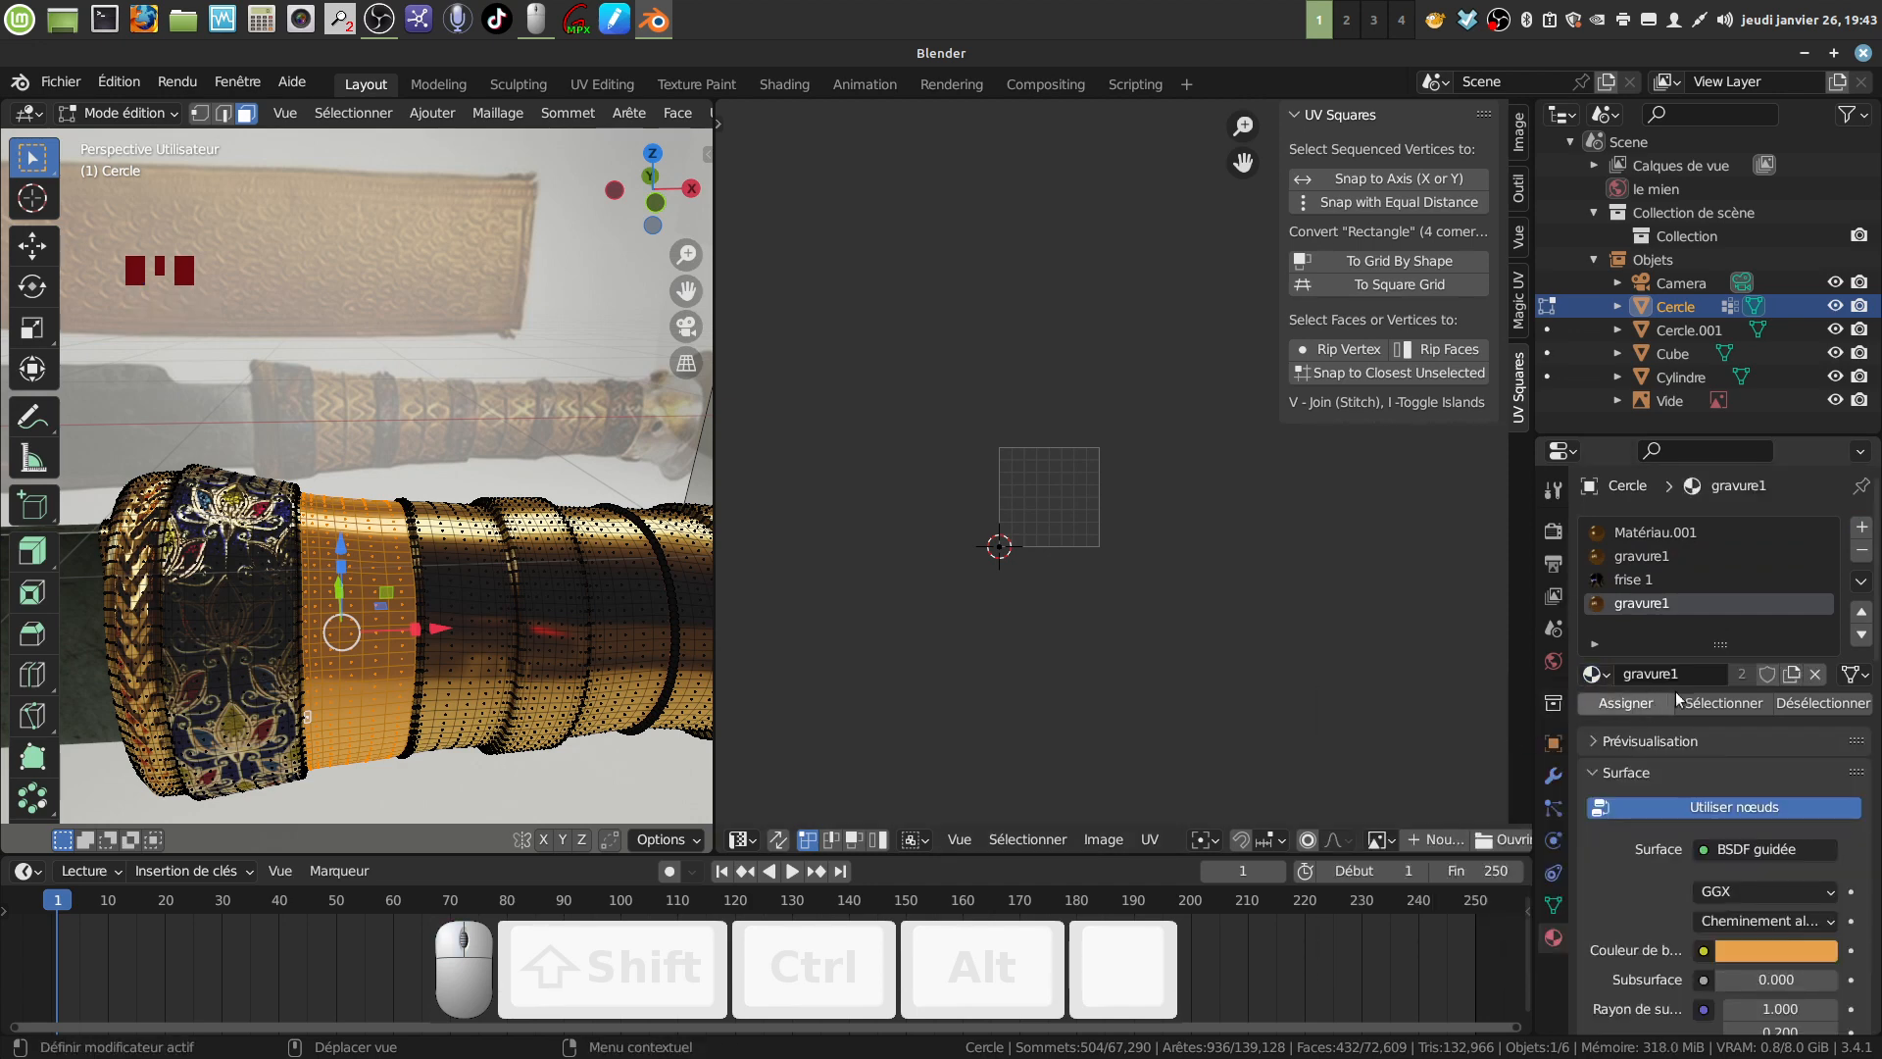
click(1793, 674)
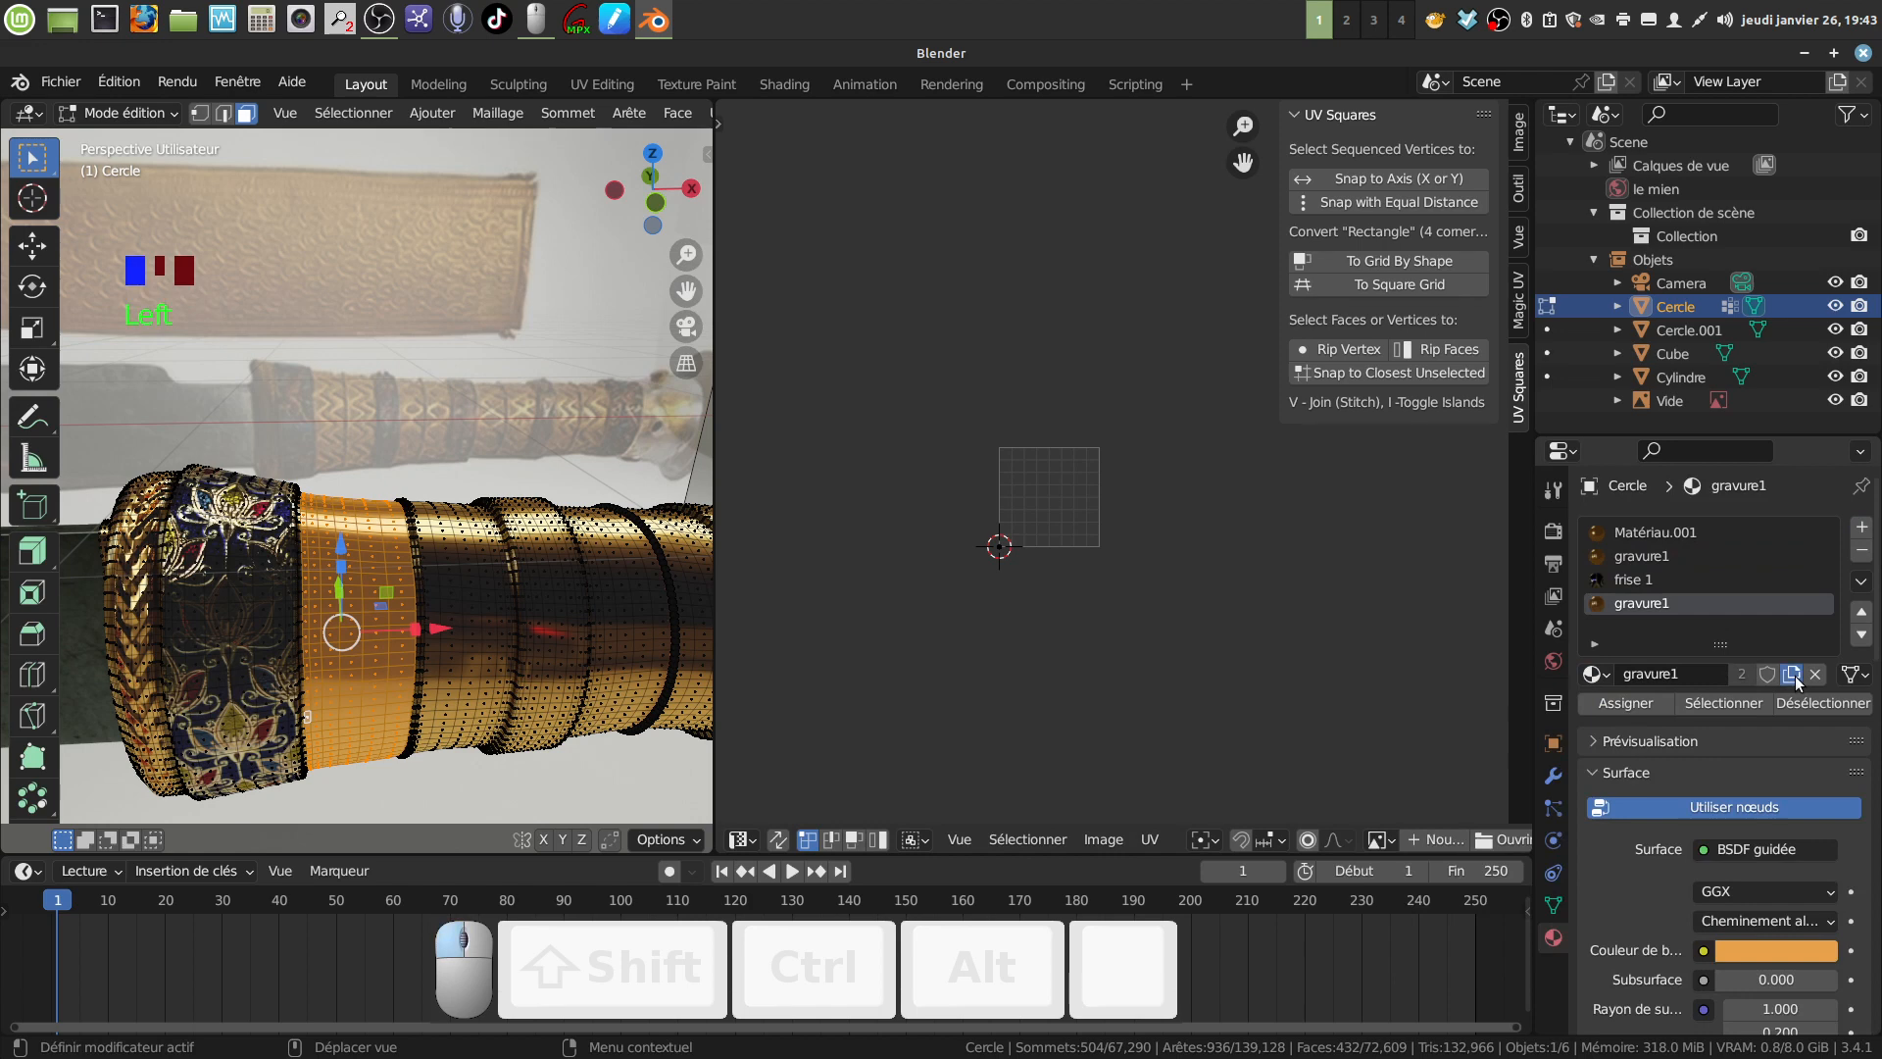
click(1624, 703)
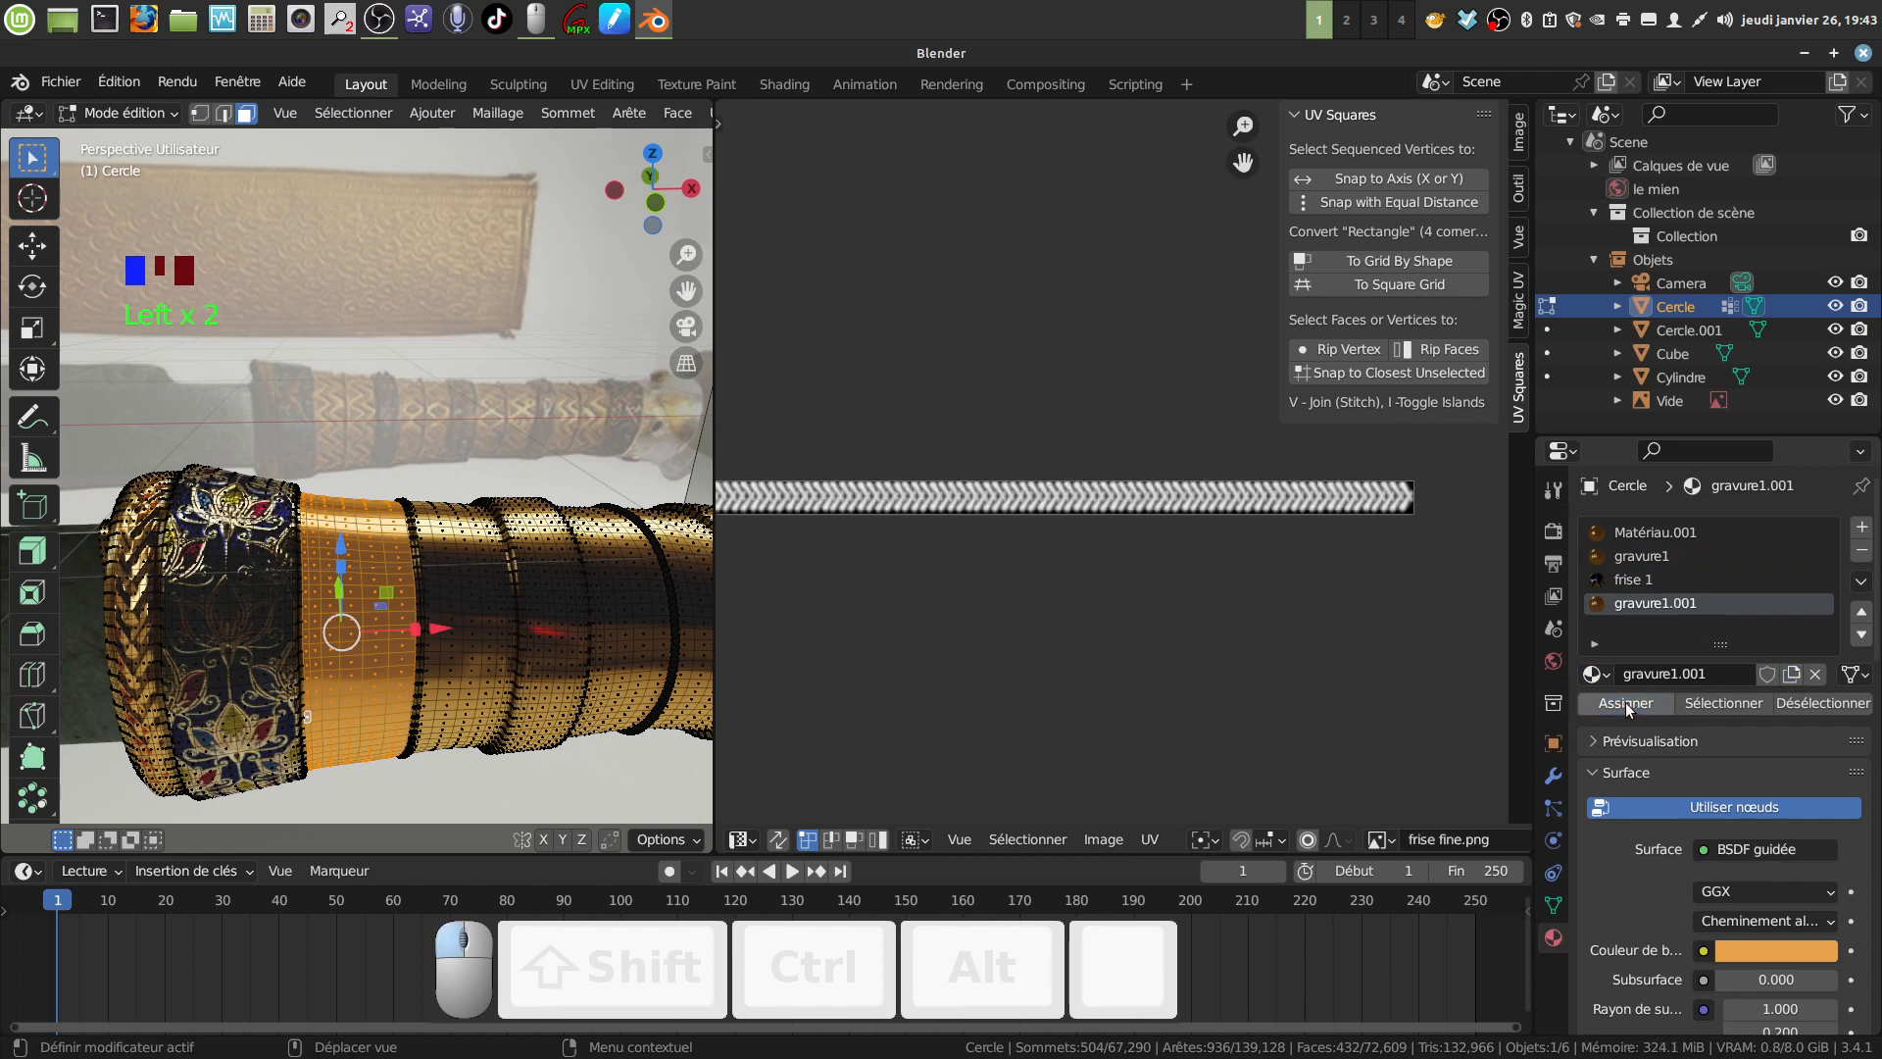
Rename the copied material in the fourth slot as "gravure 2".
click(1705, 681)
key(BackSpace)
key(BackSpace)
key(BackSpace)
key(BackSpace)
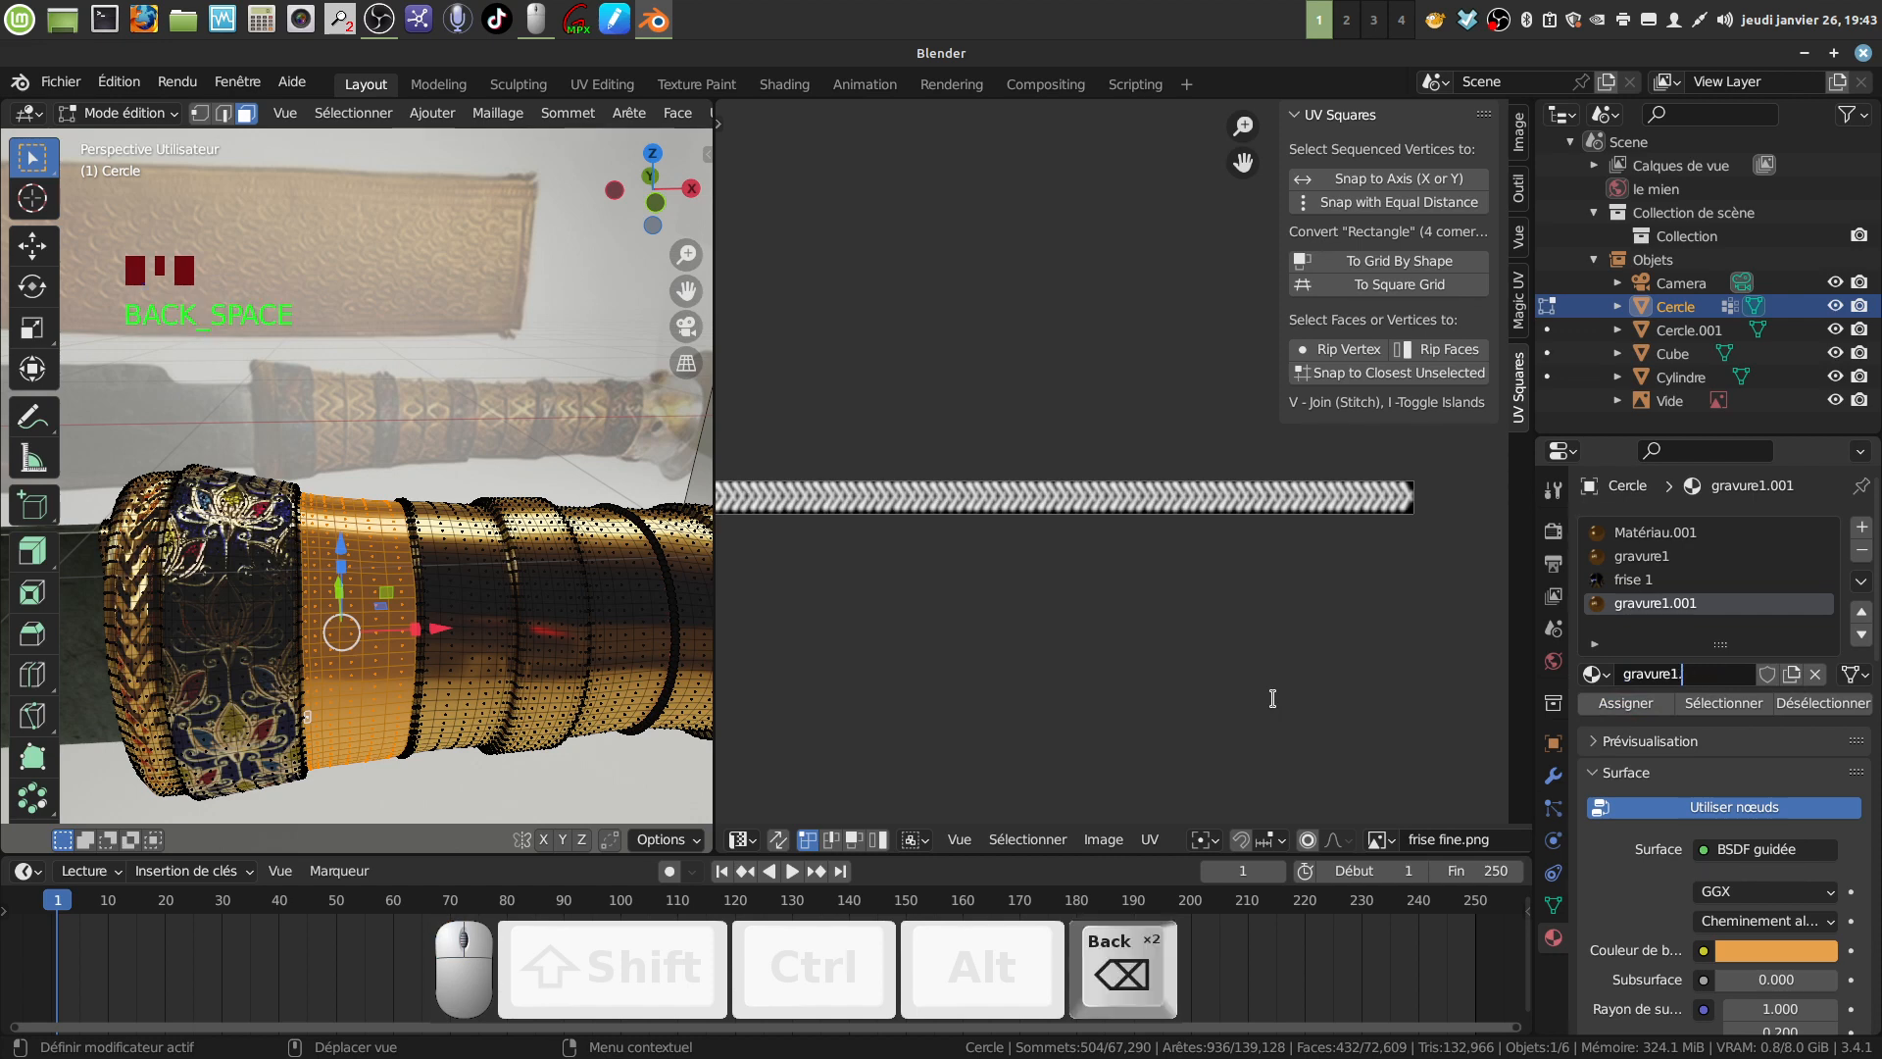
key(BackSpace)
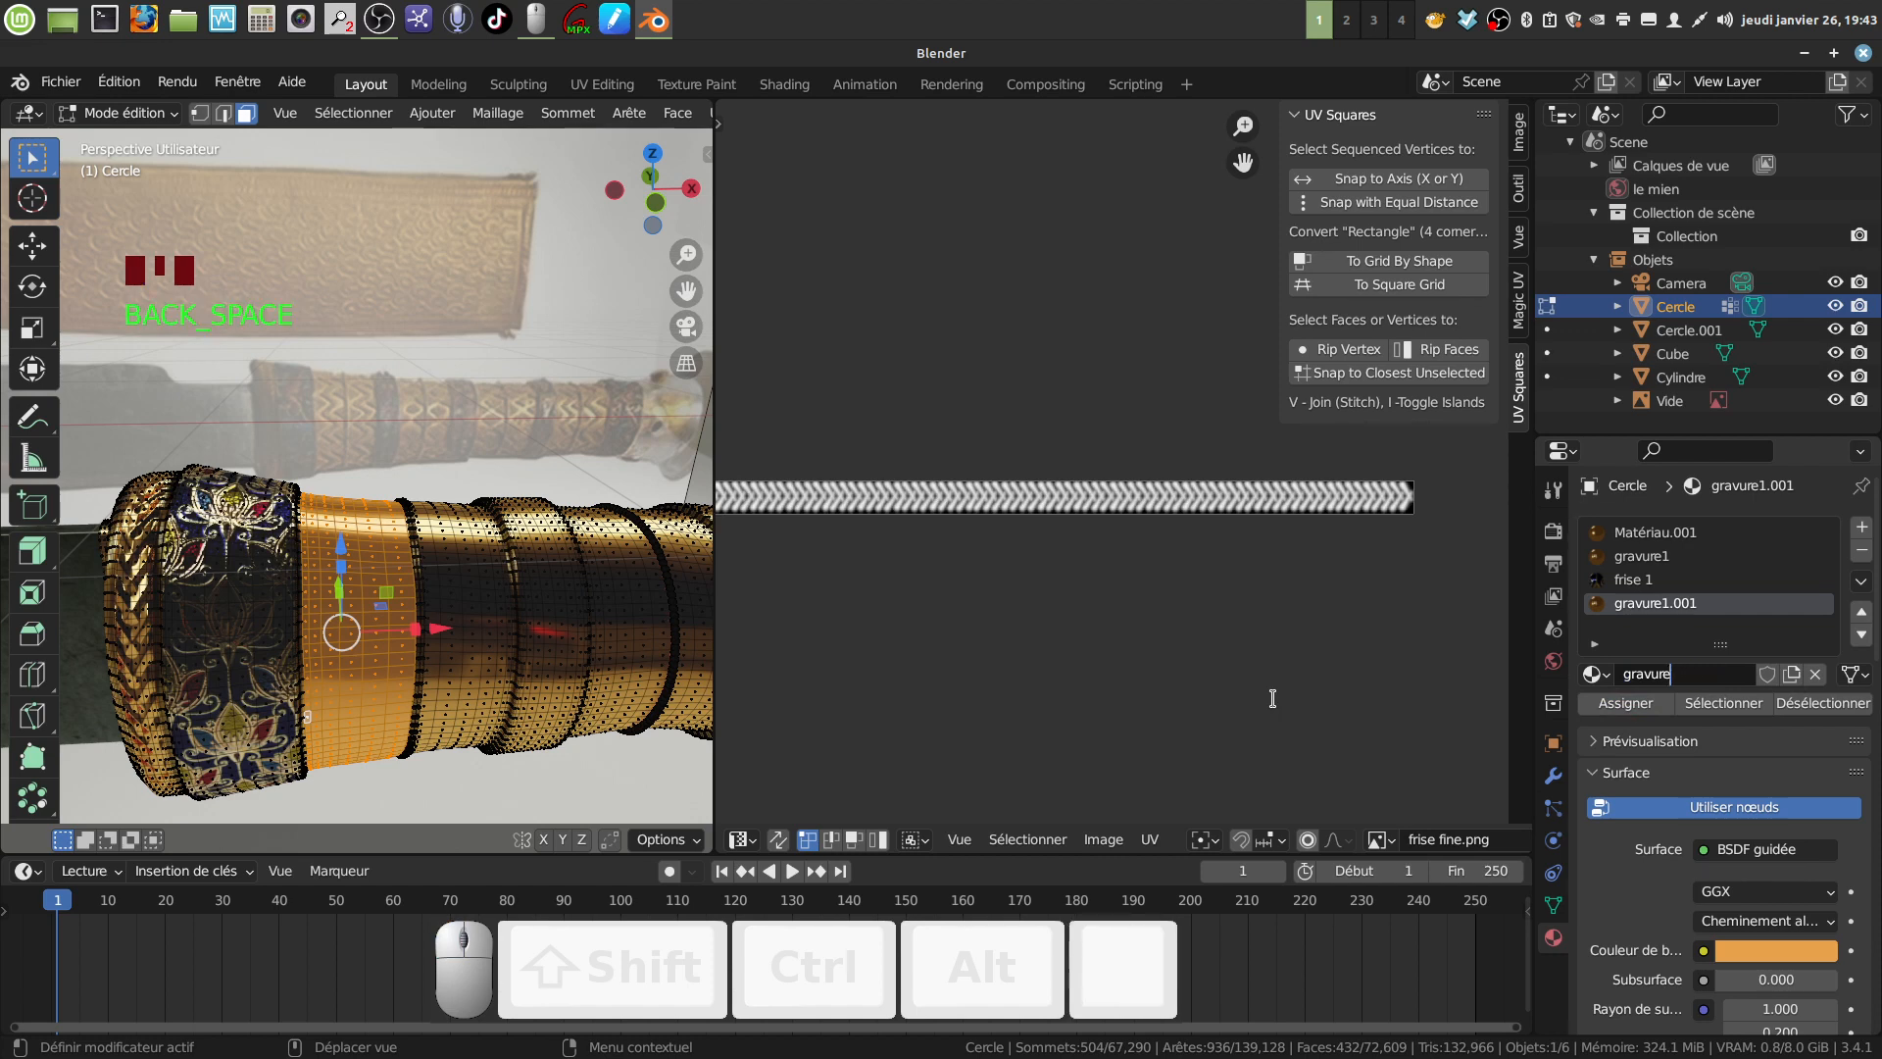
text(2)
click(1176, 647)
Show gravure 2's nodes in the Shader Editor and unlink frise fine.png from its image texture node.
middle_drag(976, 540, 1079, 554)
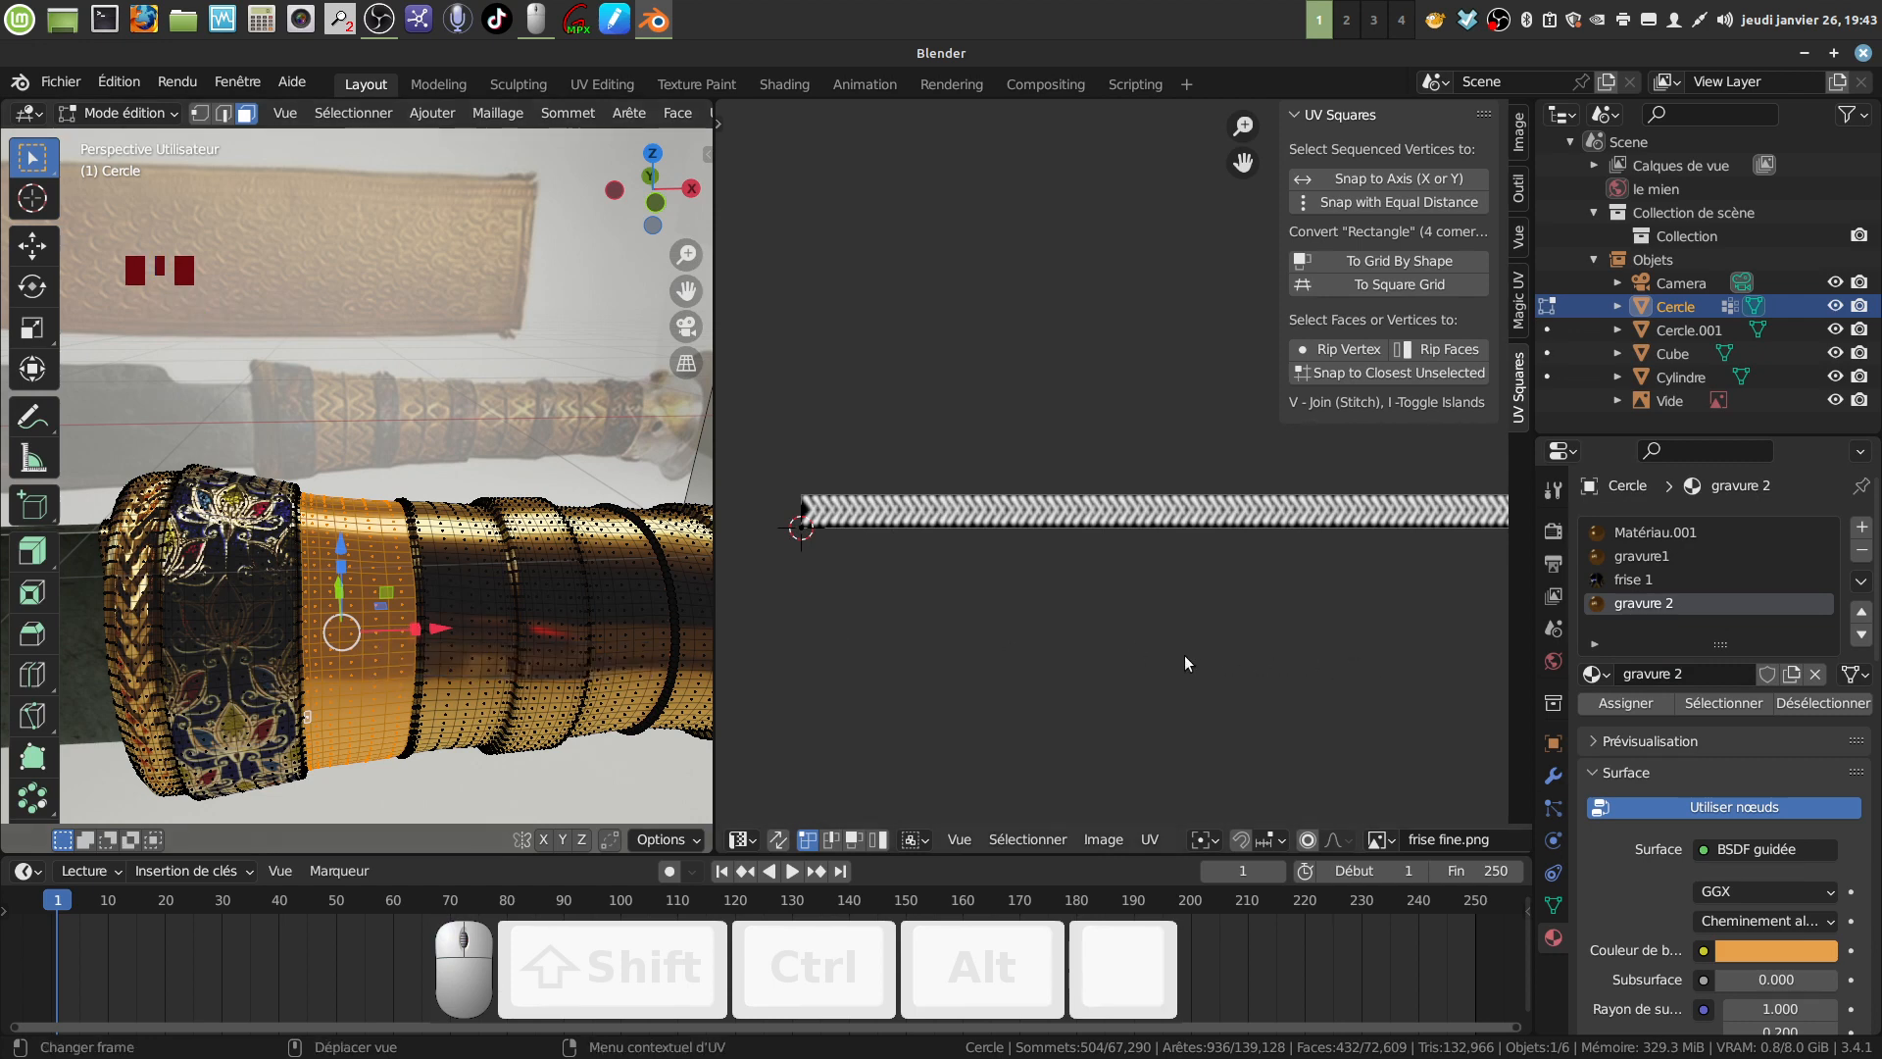
click(742, 839)
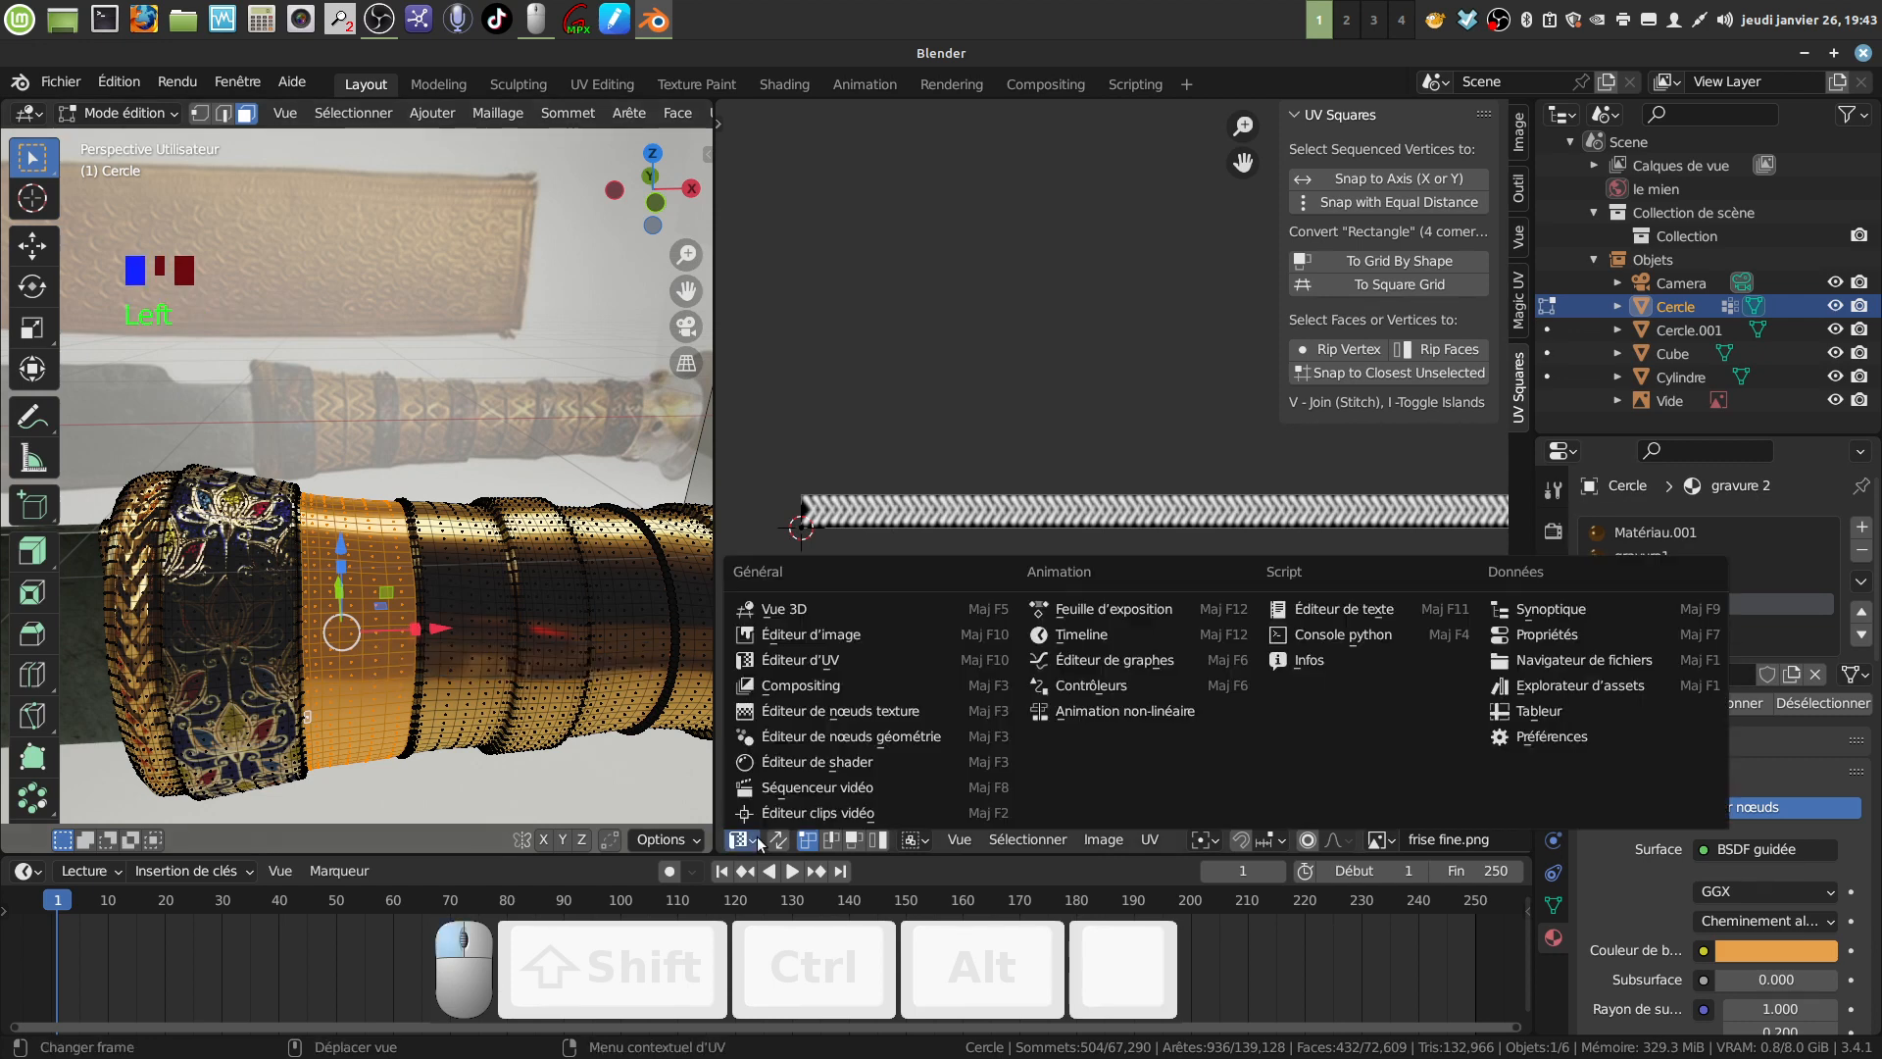
click(874, 763)
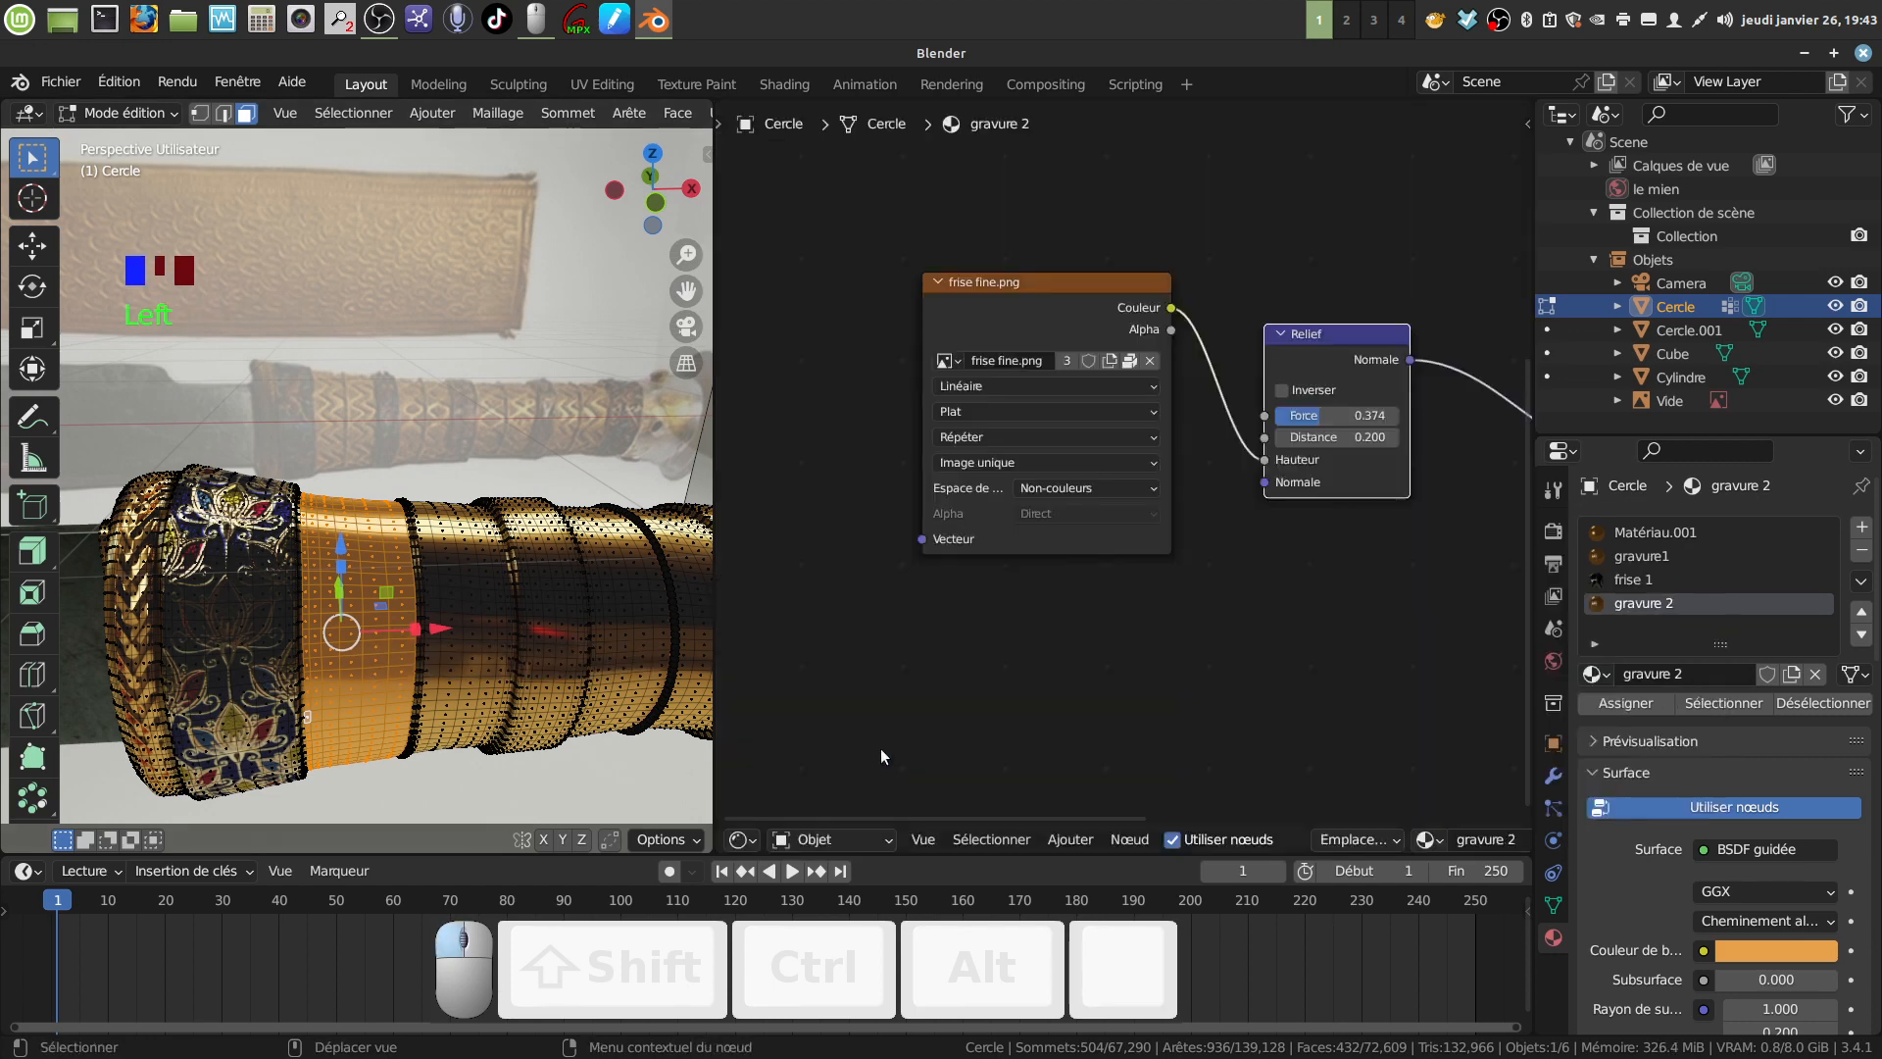
middle_drag(1169, 583, 1142, 624)
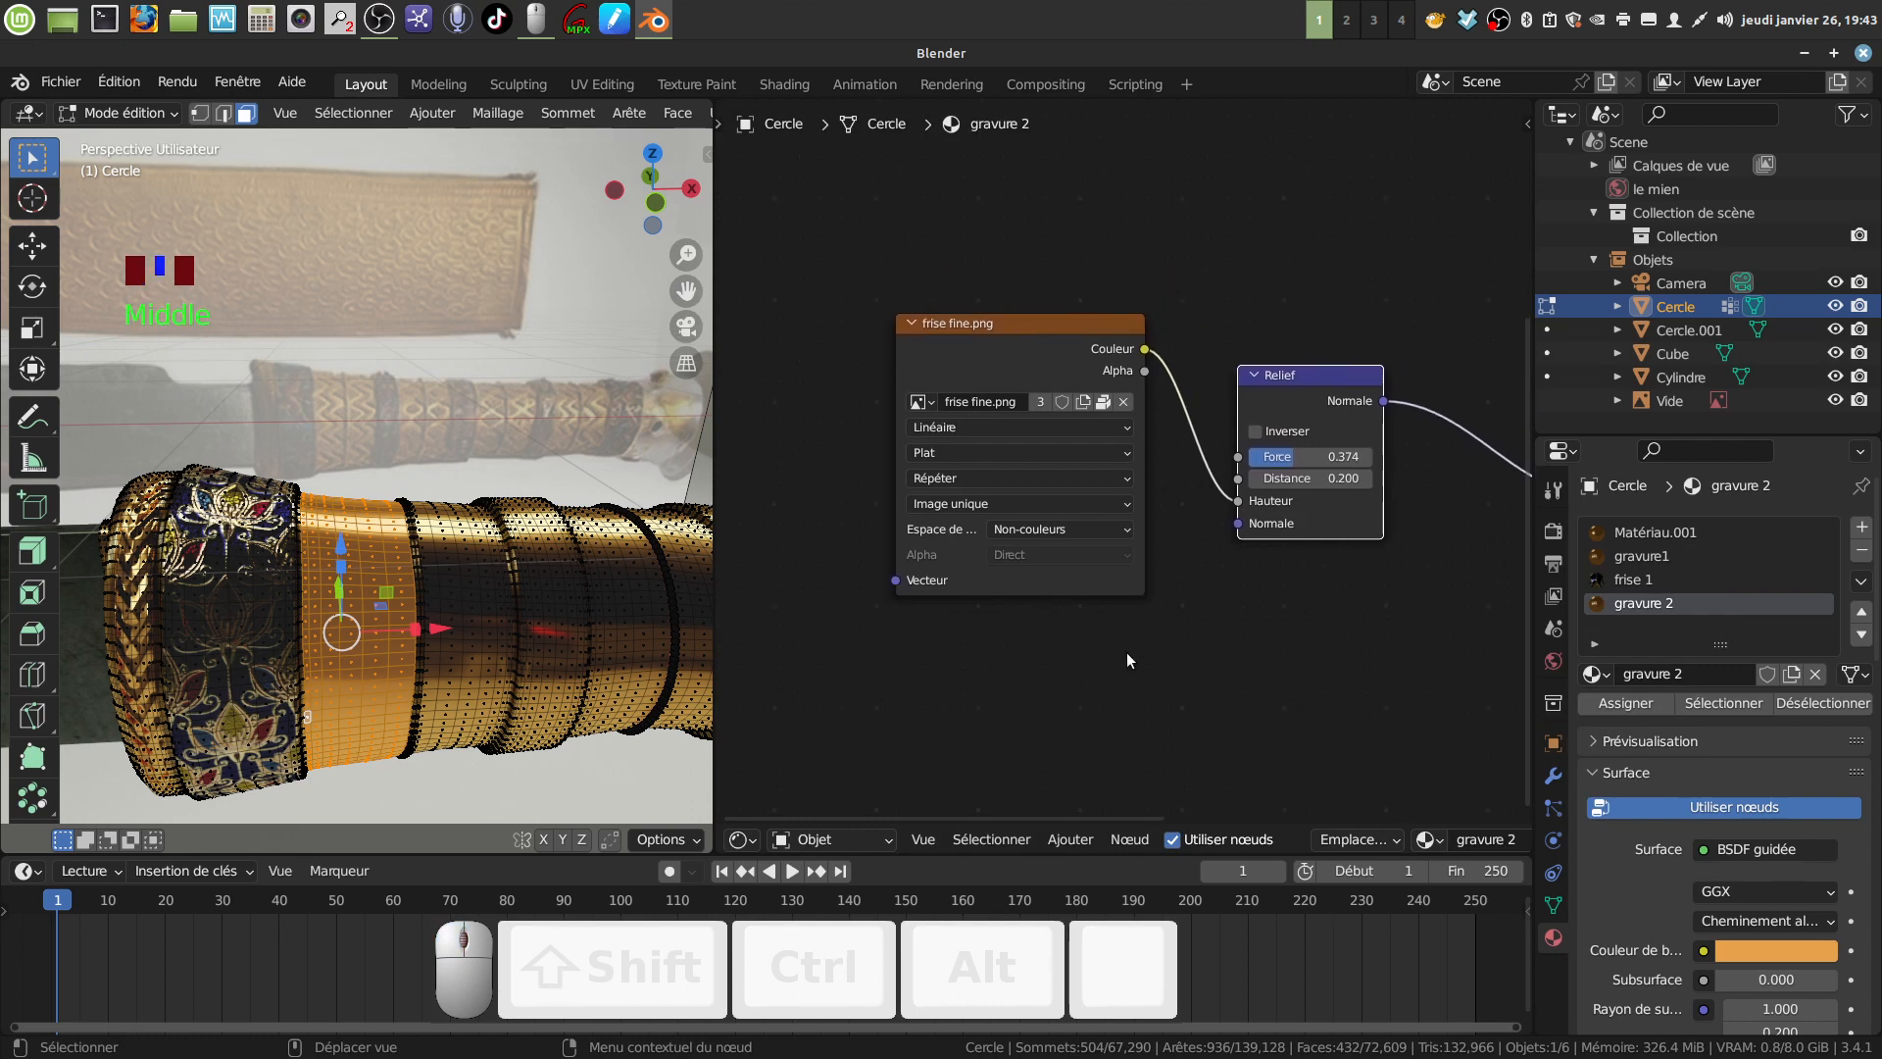
scroll(1126, 651, up, 1)
mouse_move(1084, 456)
middle_down()
mouse_move(1123, 458)
mouse_move(1095, 487)
middle_up()
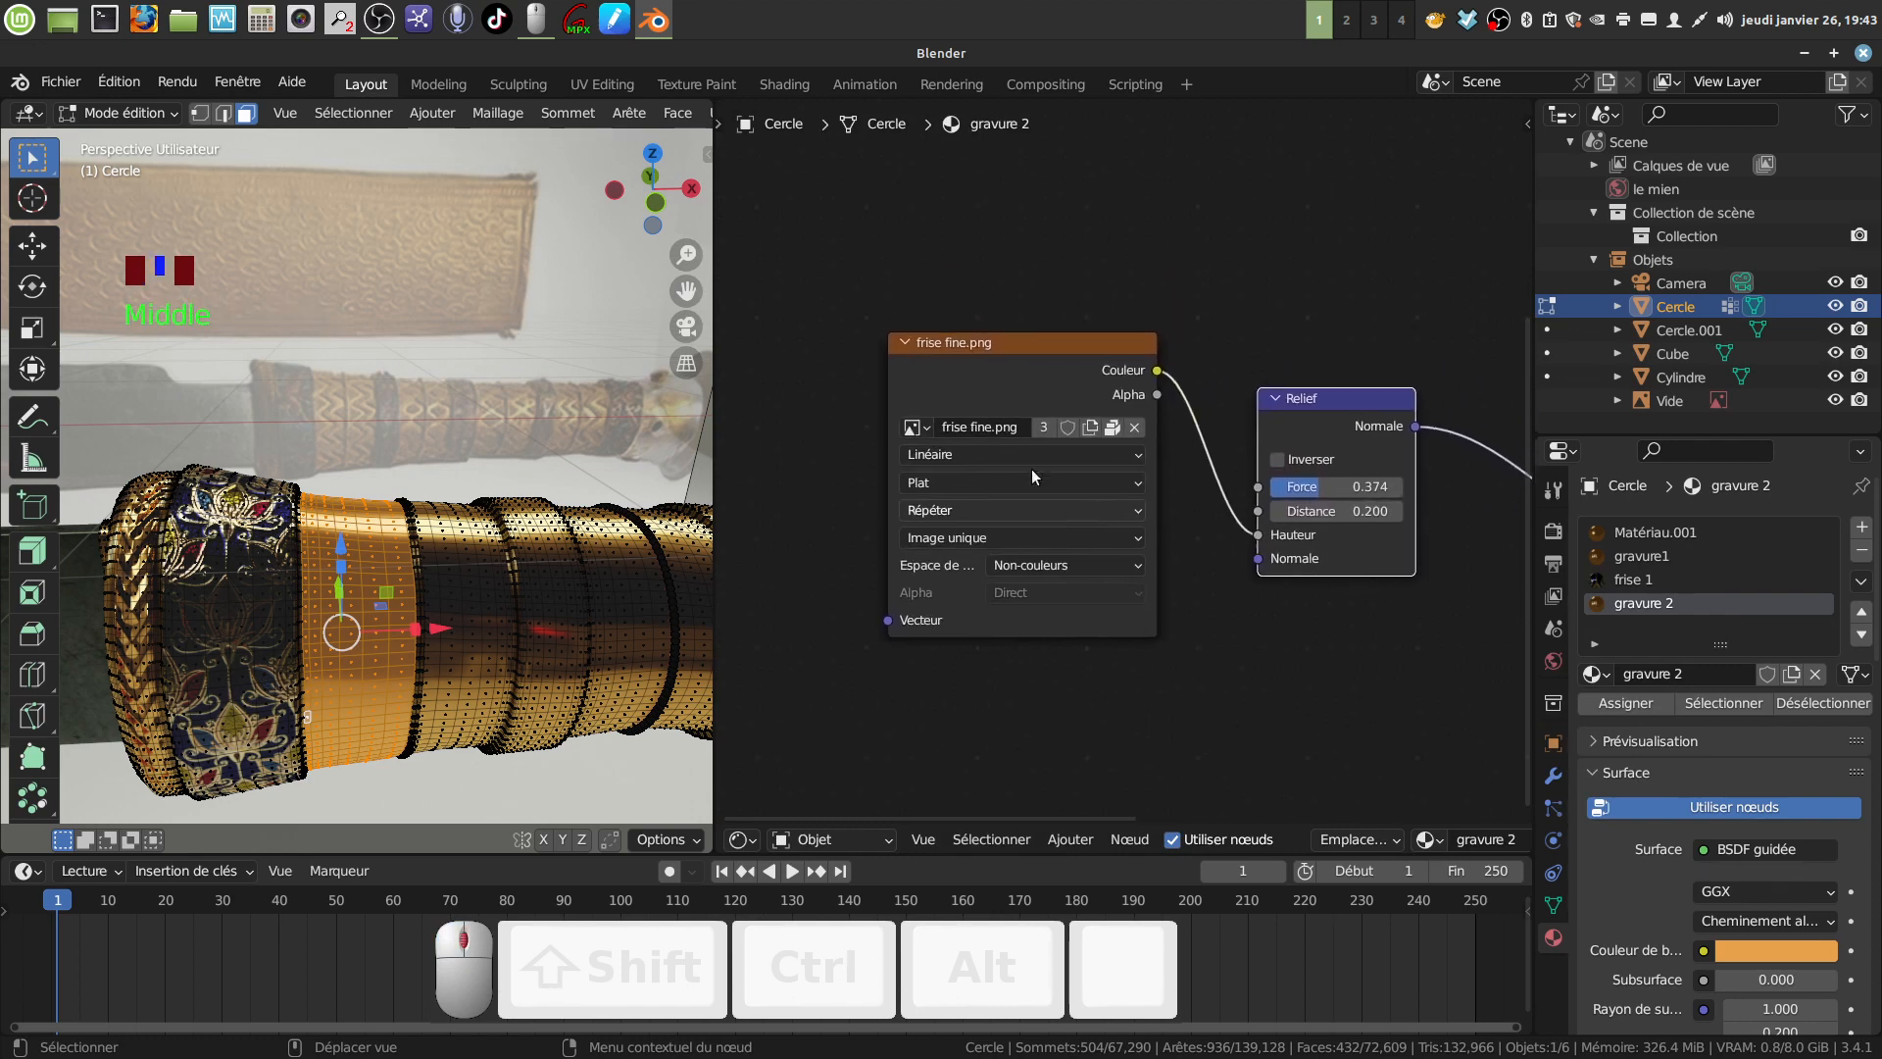
click(1134, 428)
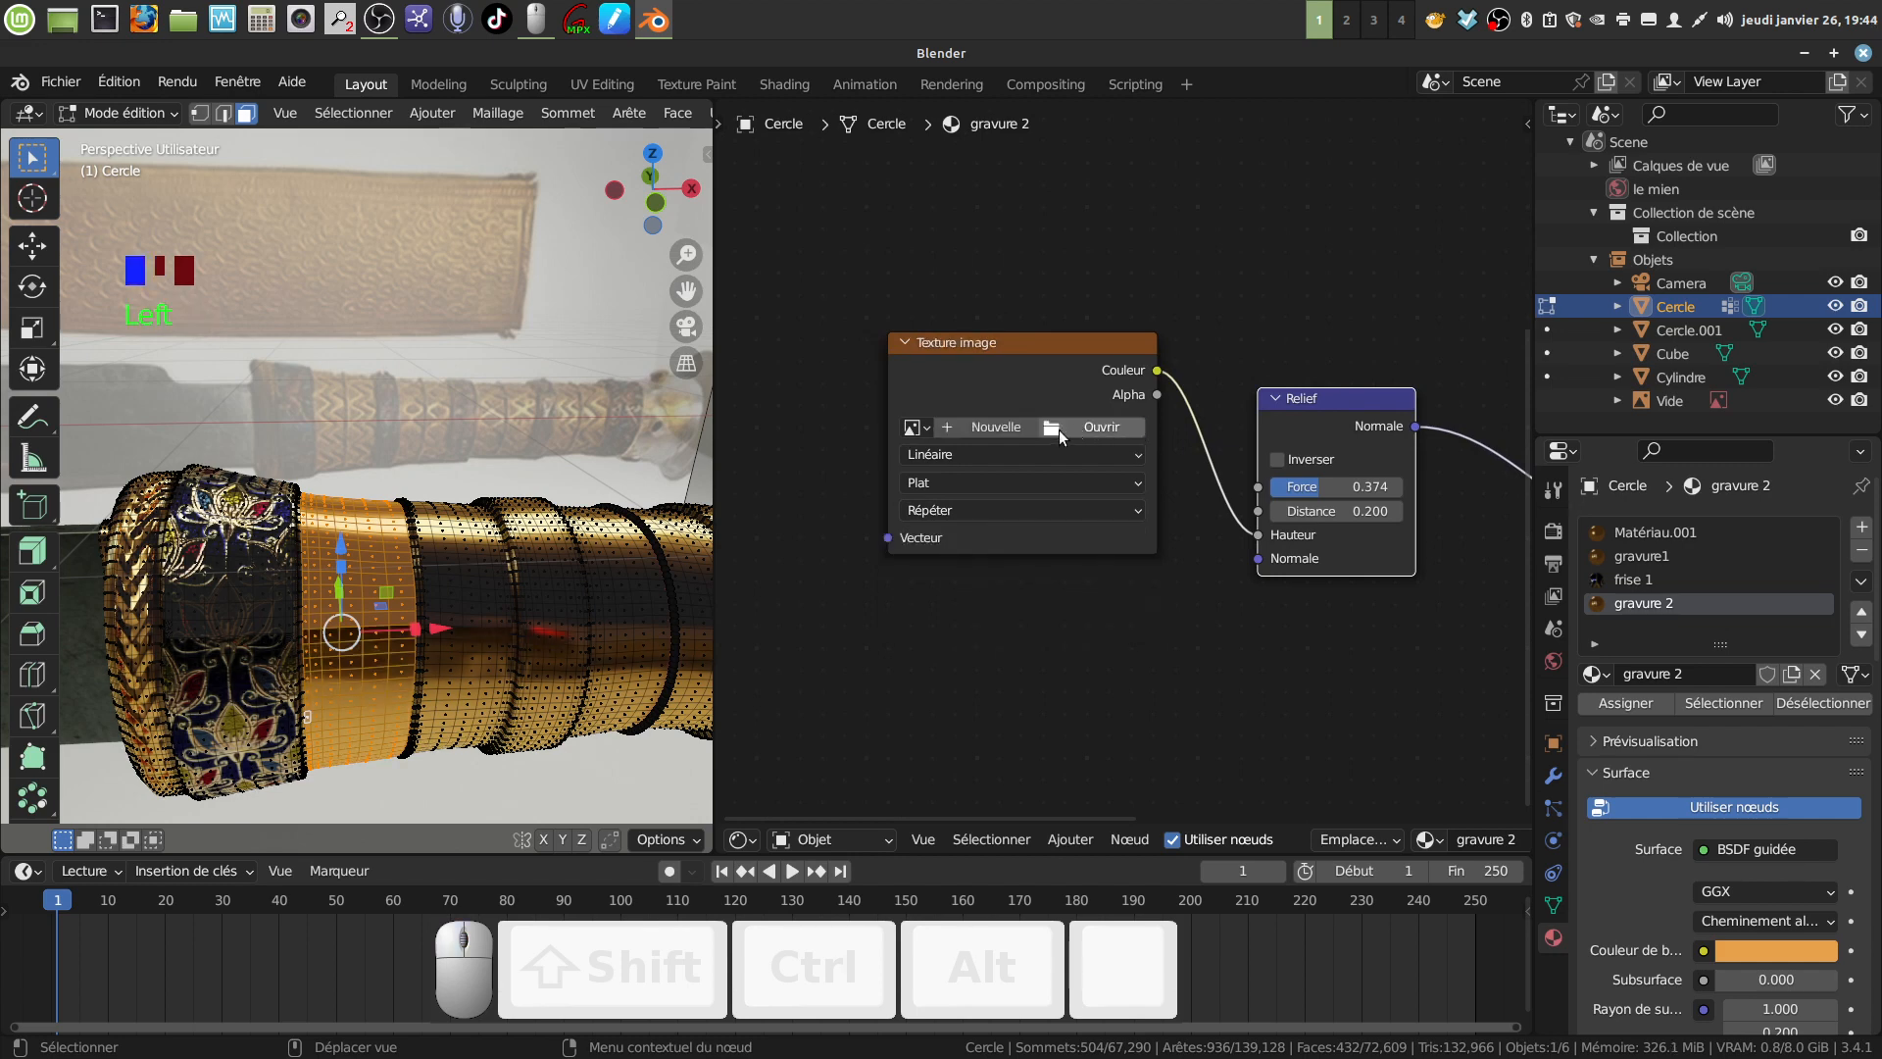
Load frise moi.png from the textures dague folder into gravure 2's image texture node and set its colour space to Non-couleurs.
click(1055, 431)
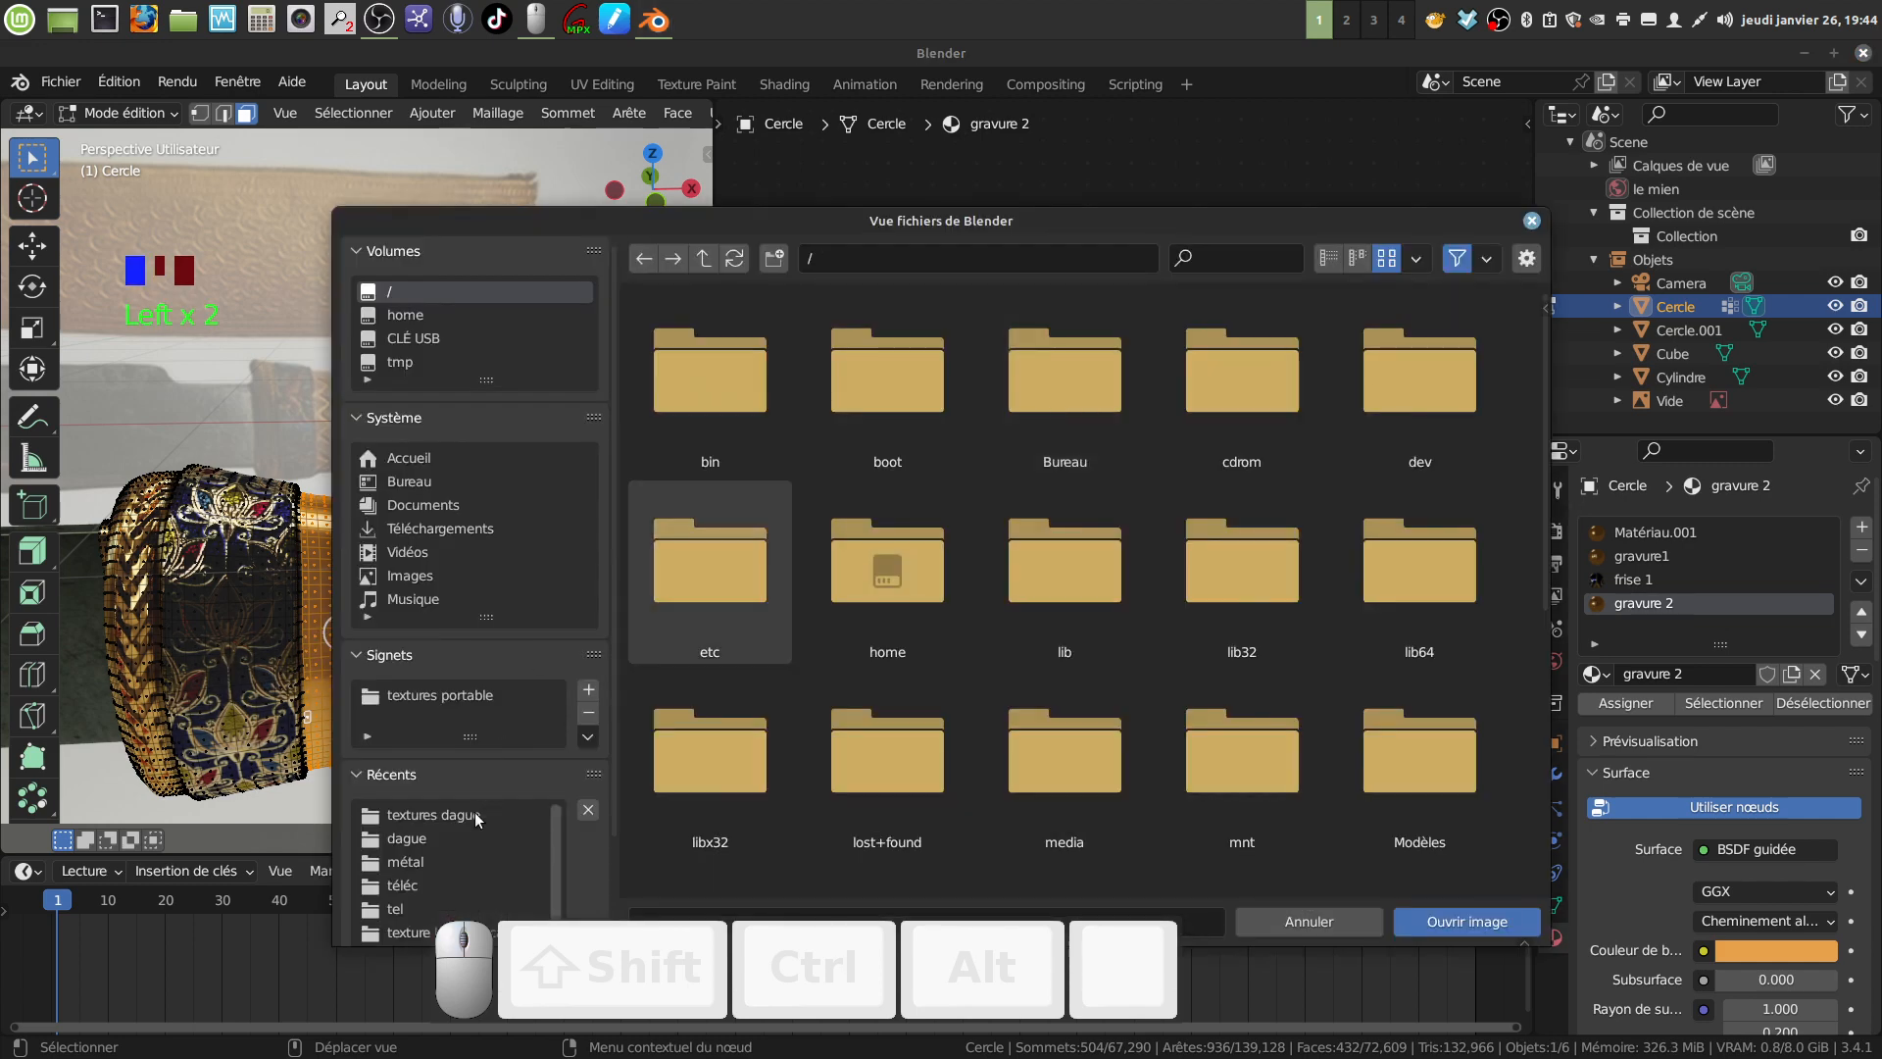
click(475, 813)
click(1238, 370)
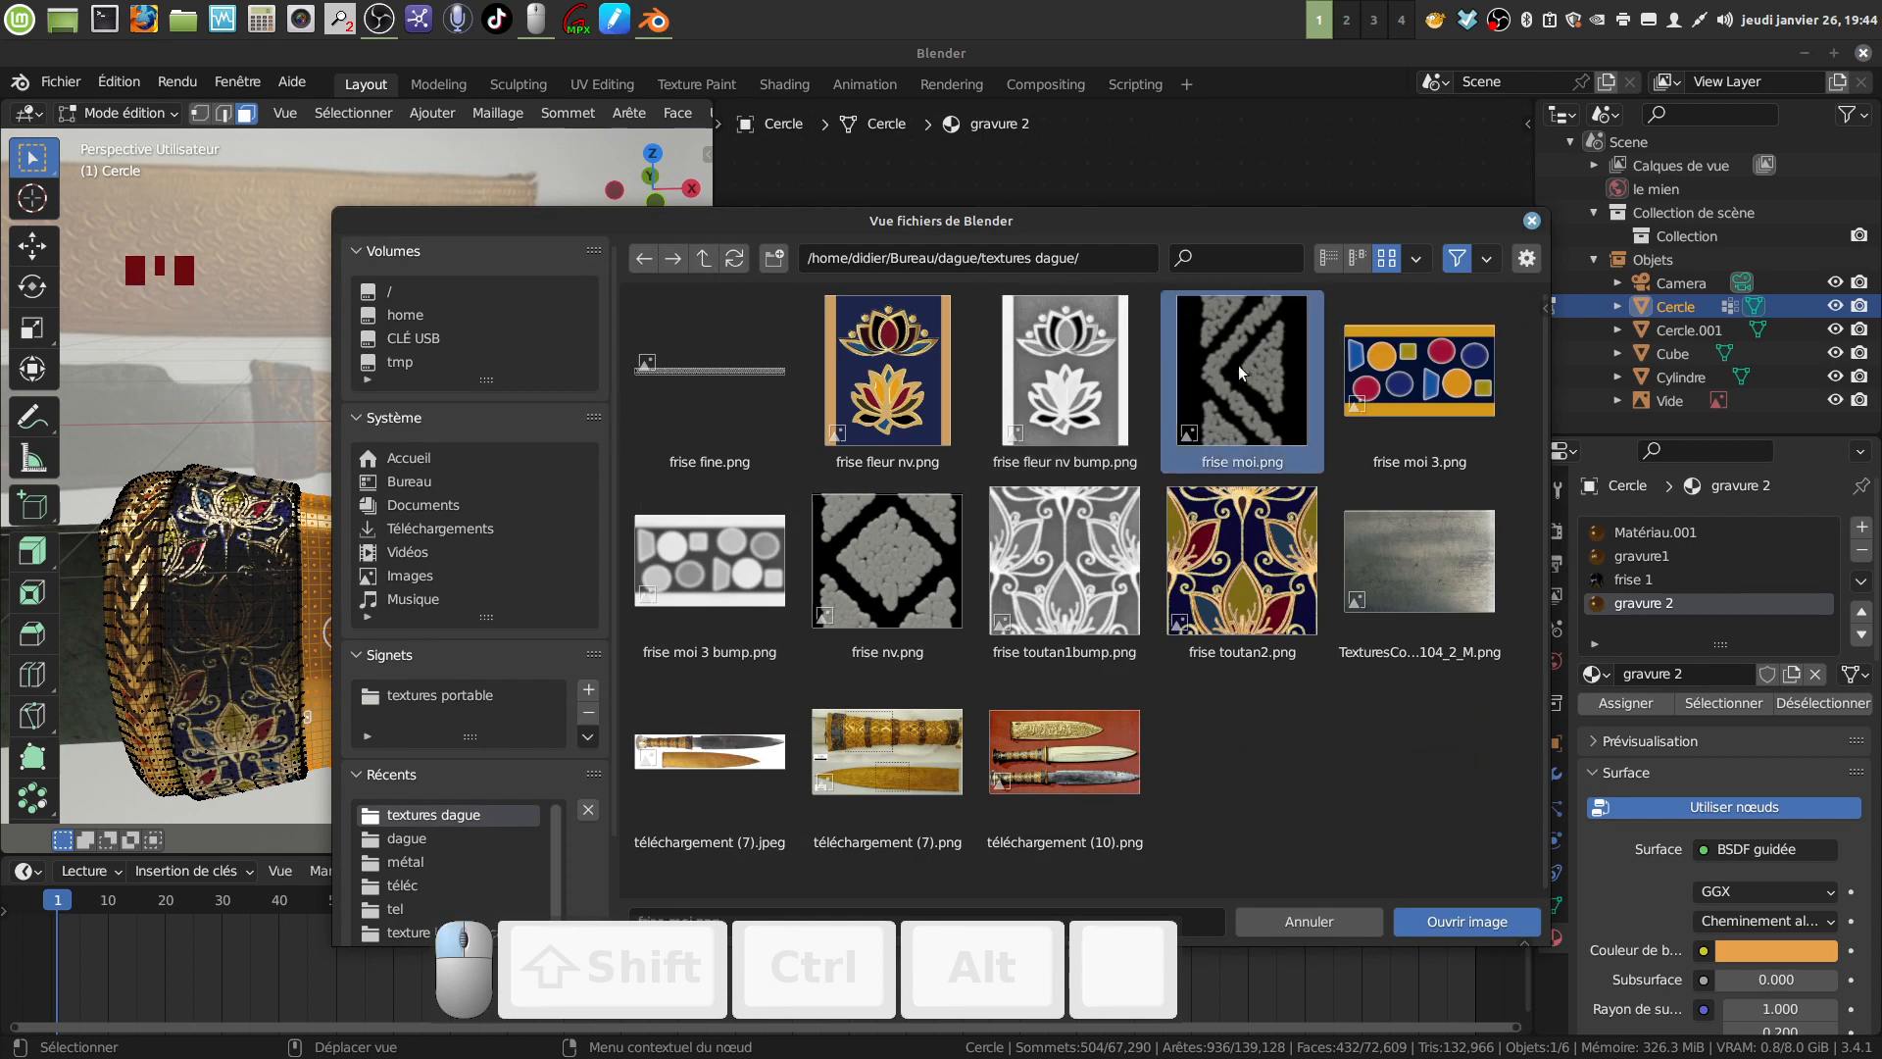
click(1449, 925)
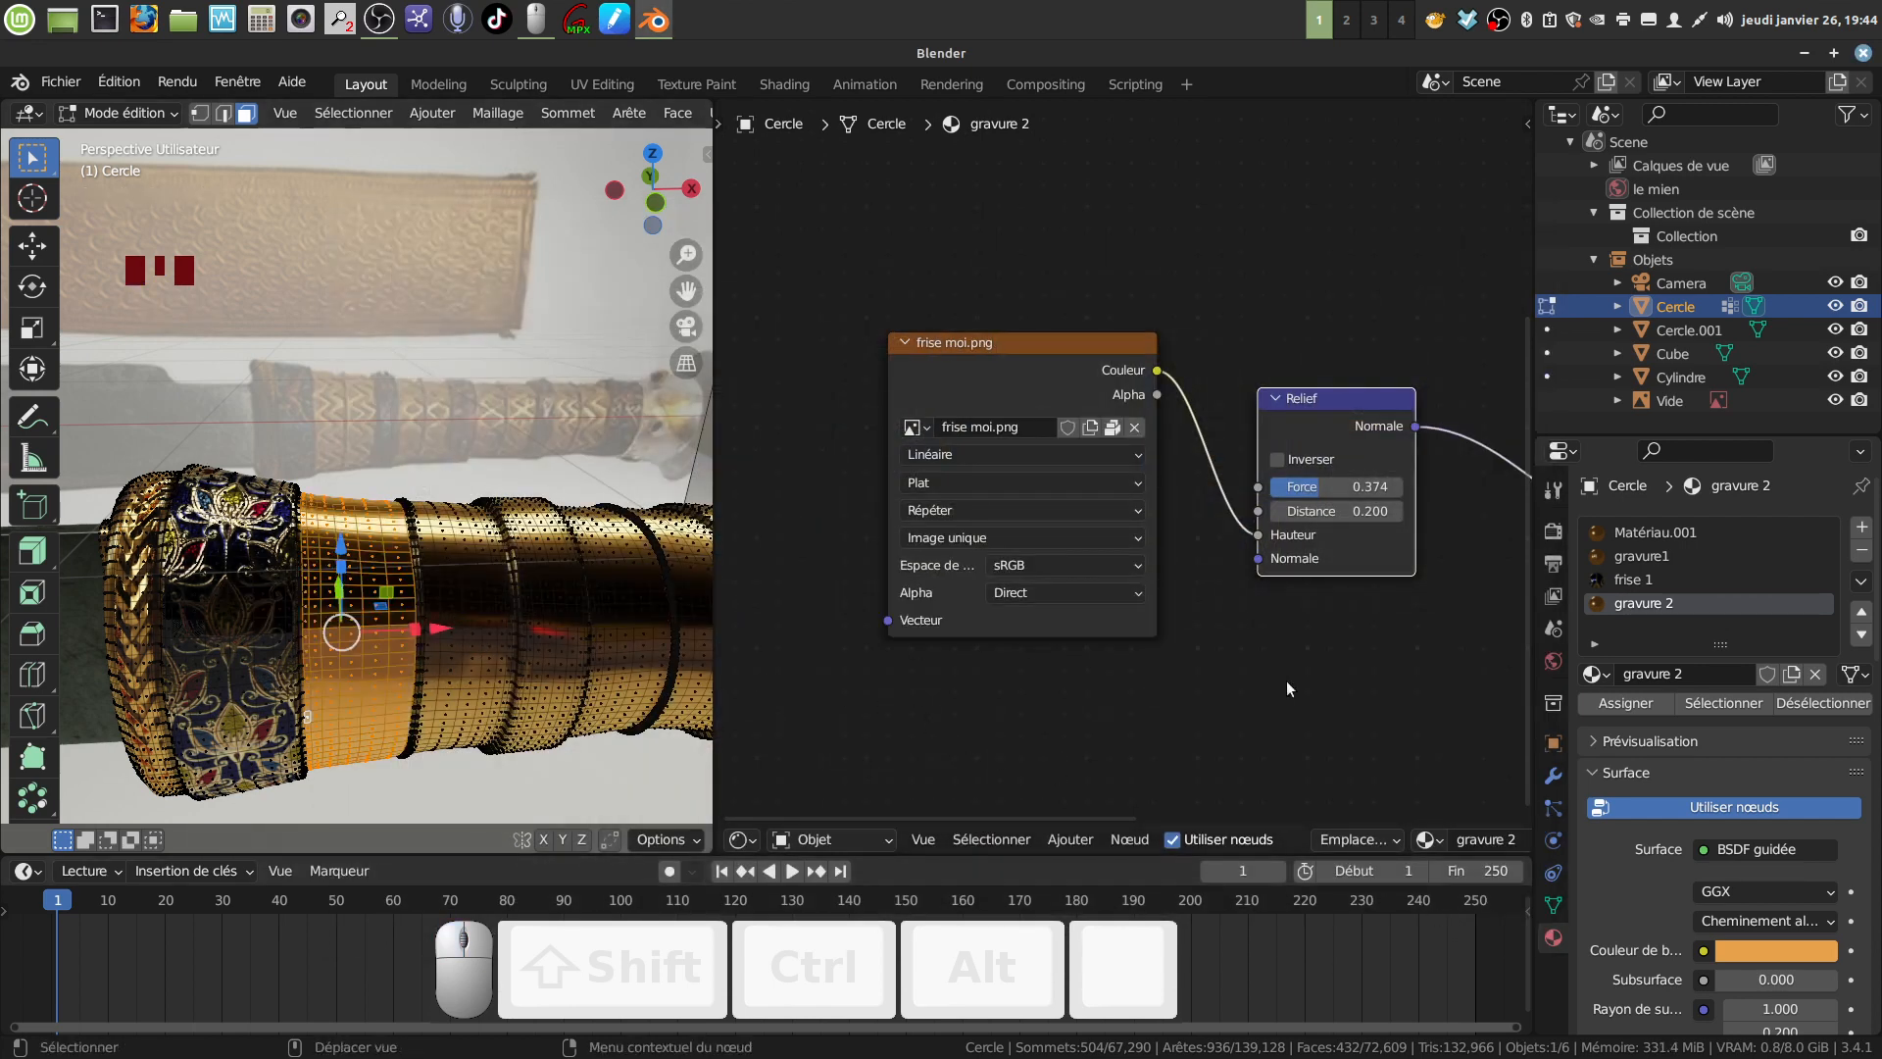
middle_drag(1286, 680, 1257, 635)
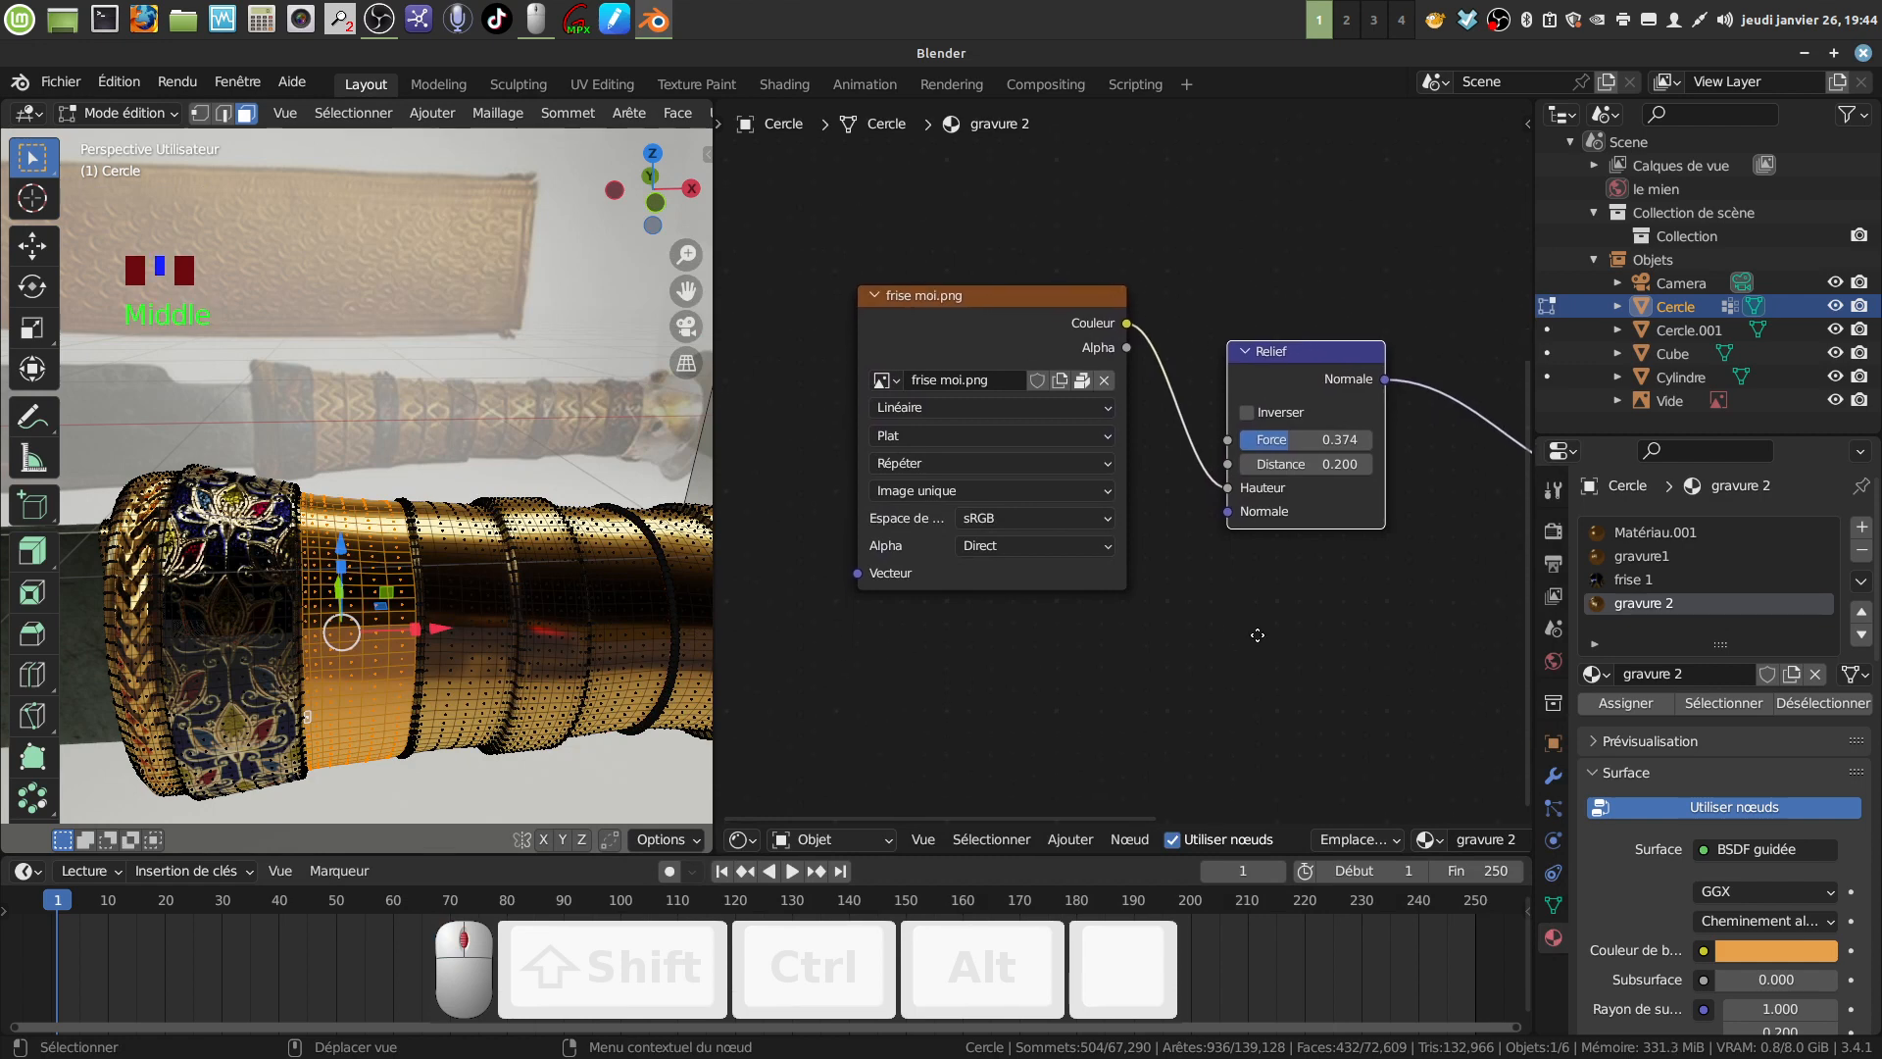
click(1115, 522)
click(1047, 663)
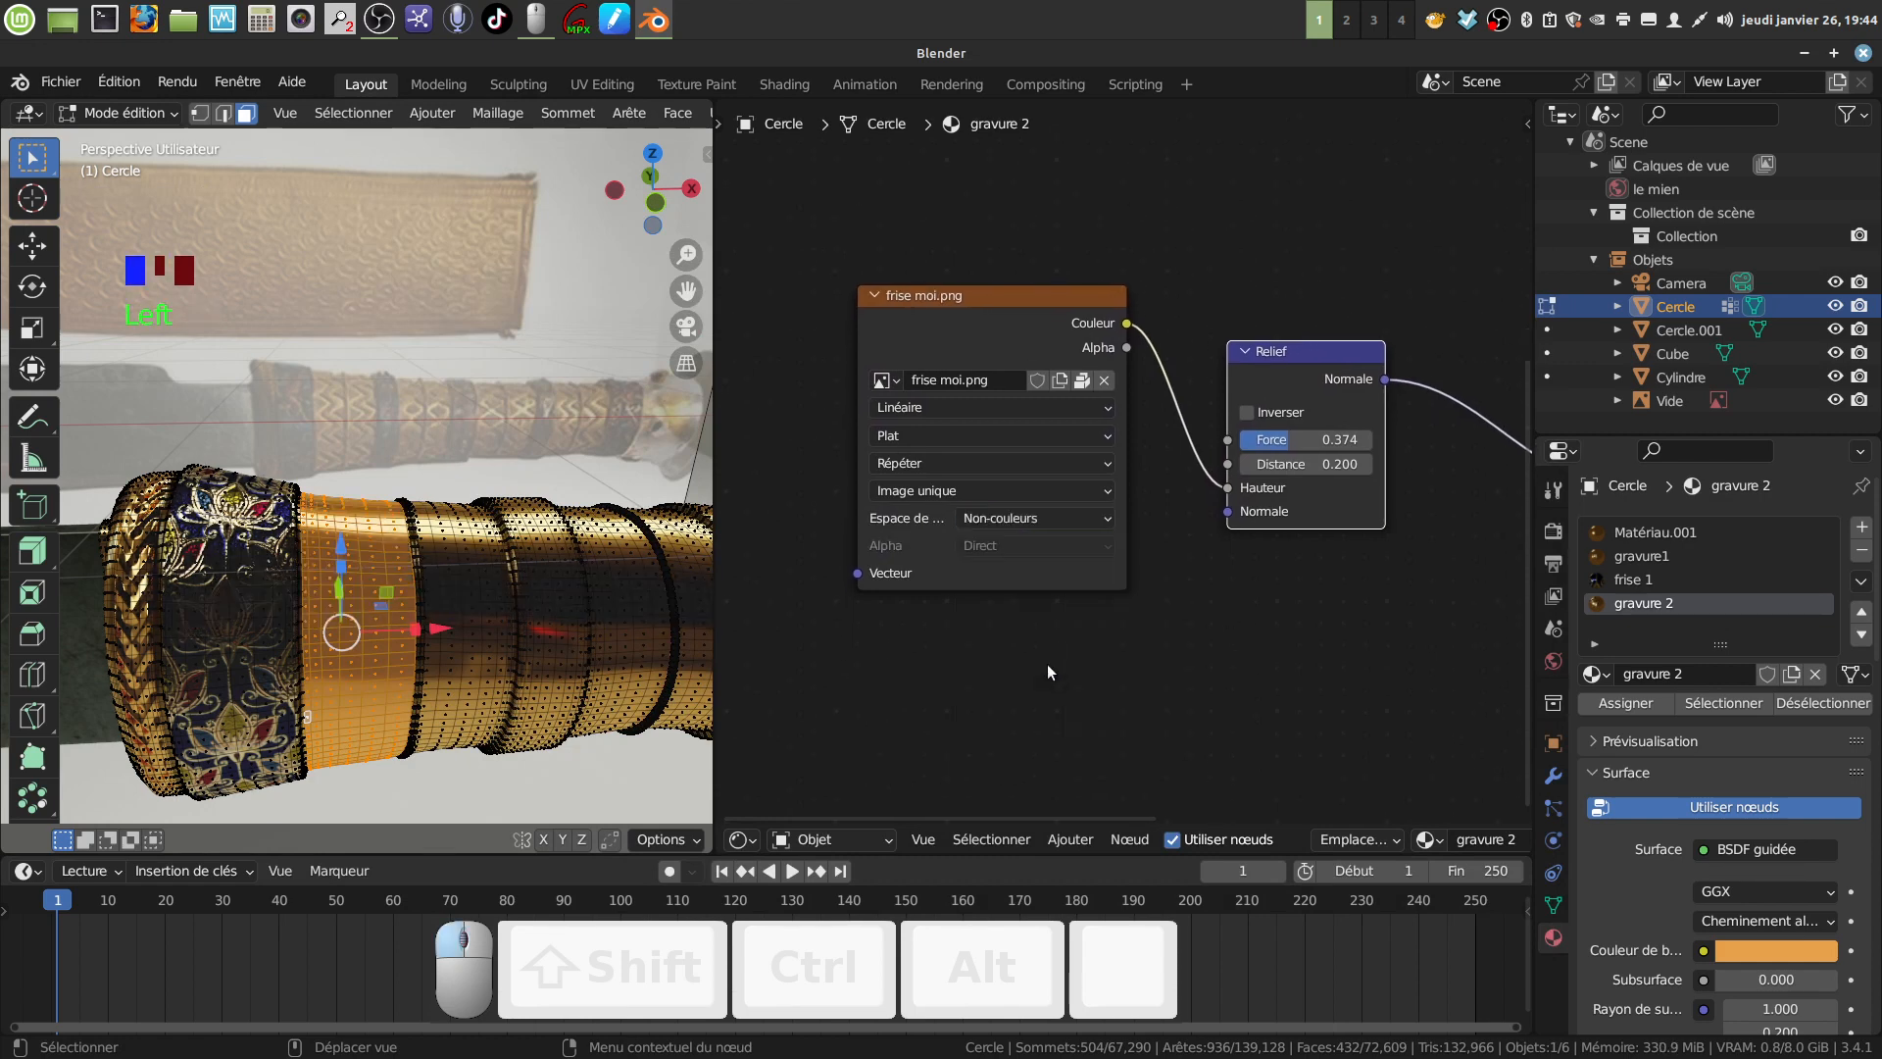
middle_drag(1047, 663, 1075, 653)
Switch the node area to the UV Editor, unwrap the selected gold band and straighten its island with To Grid By Shape.
click(742, 839)
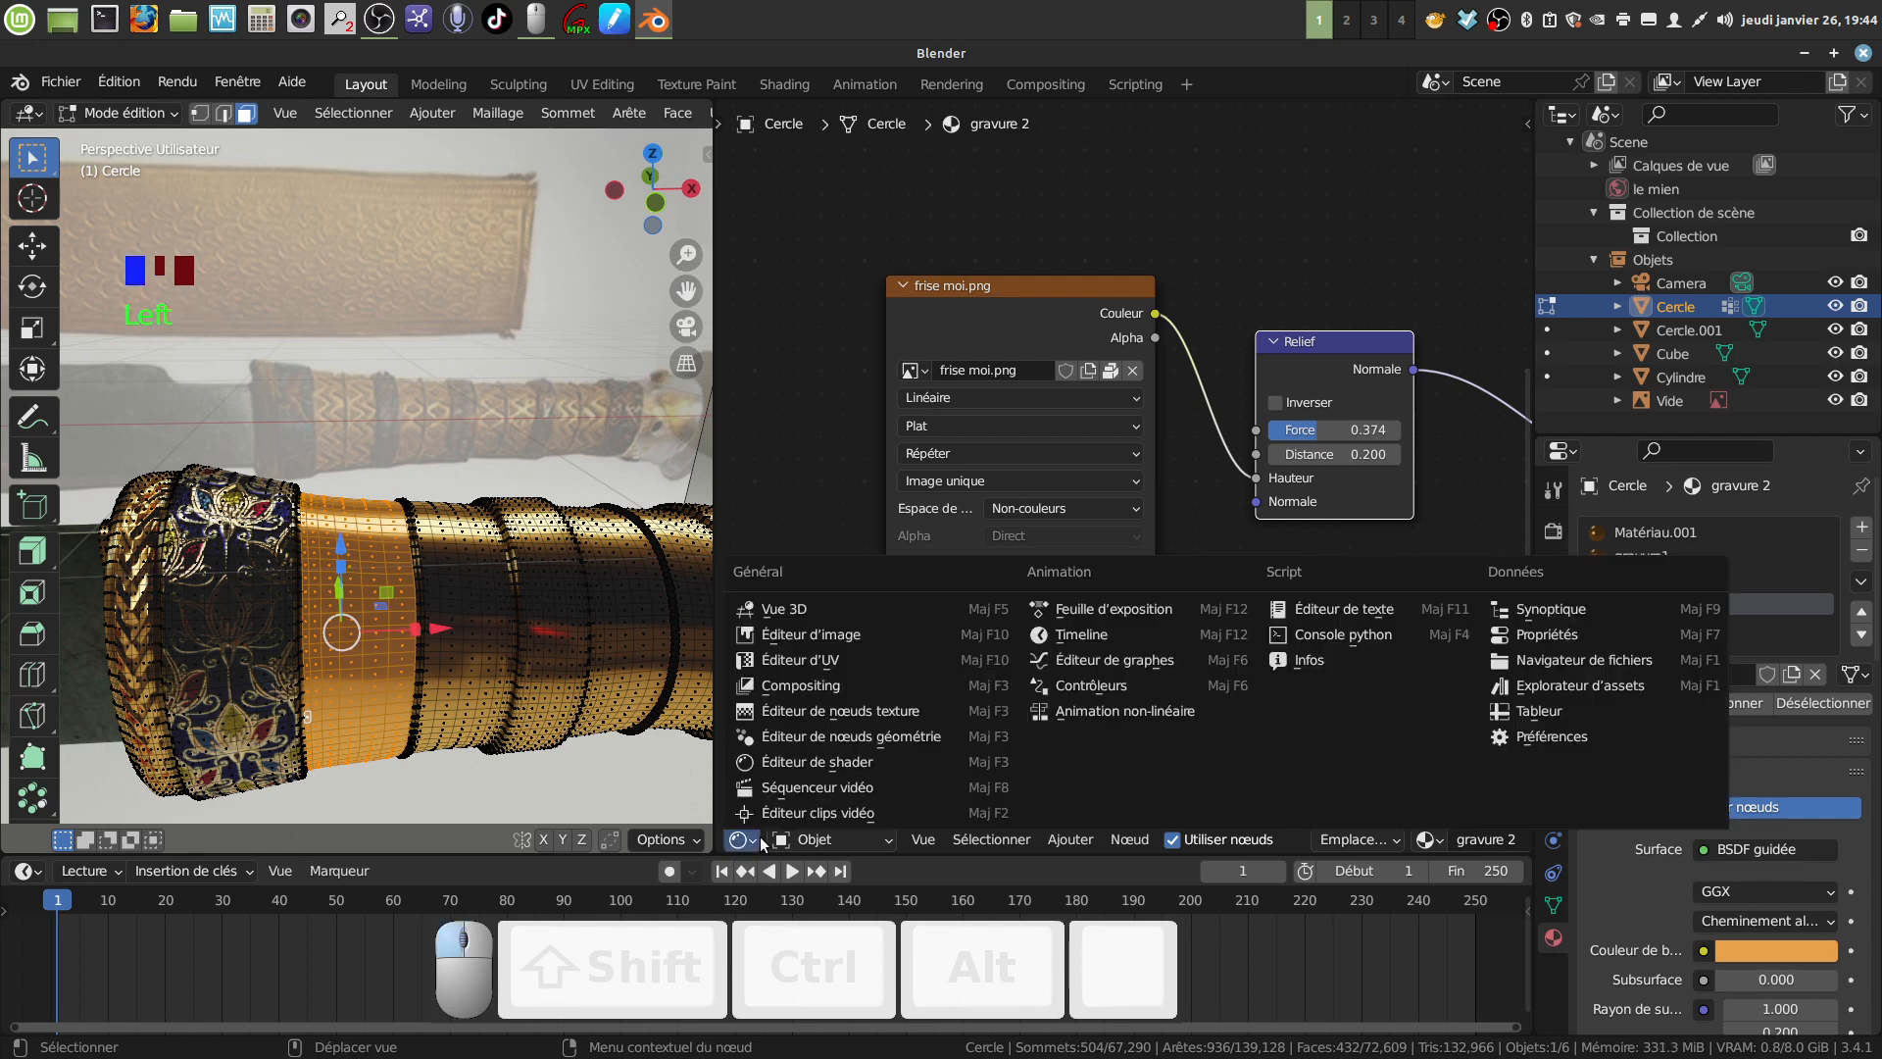
click(825, 668)
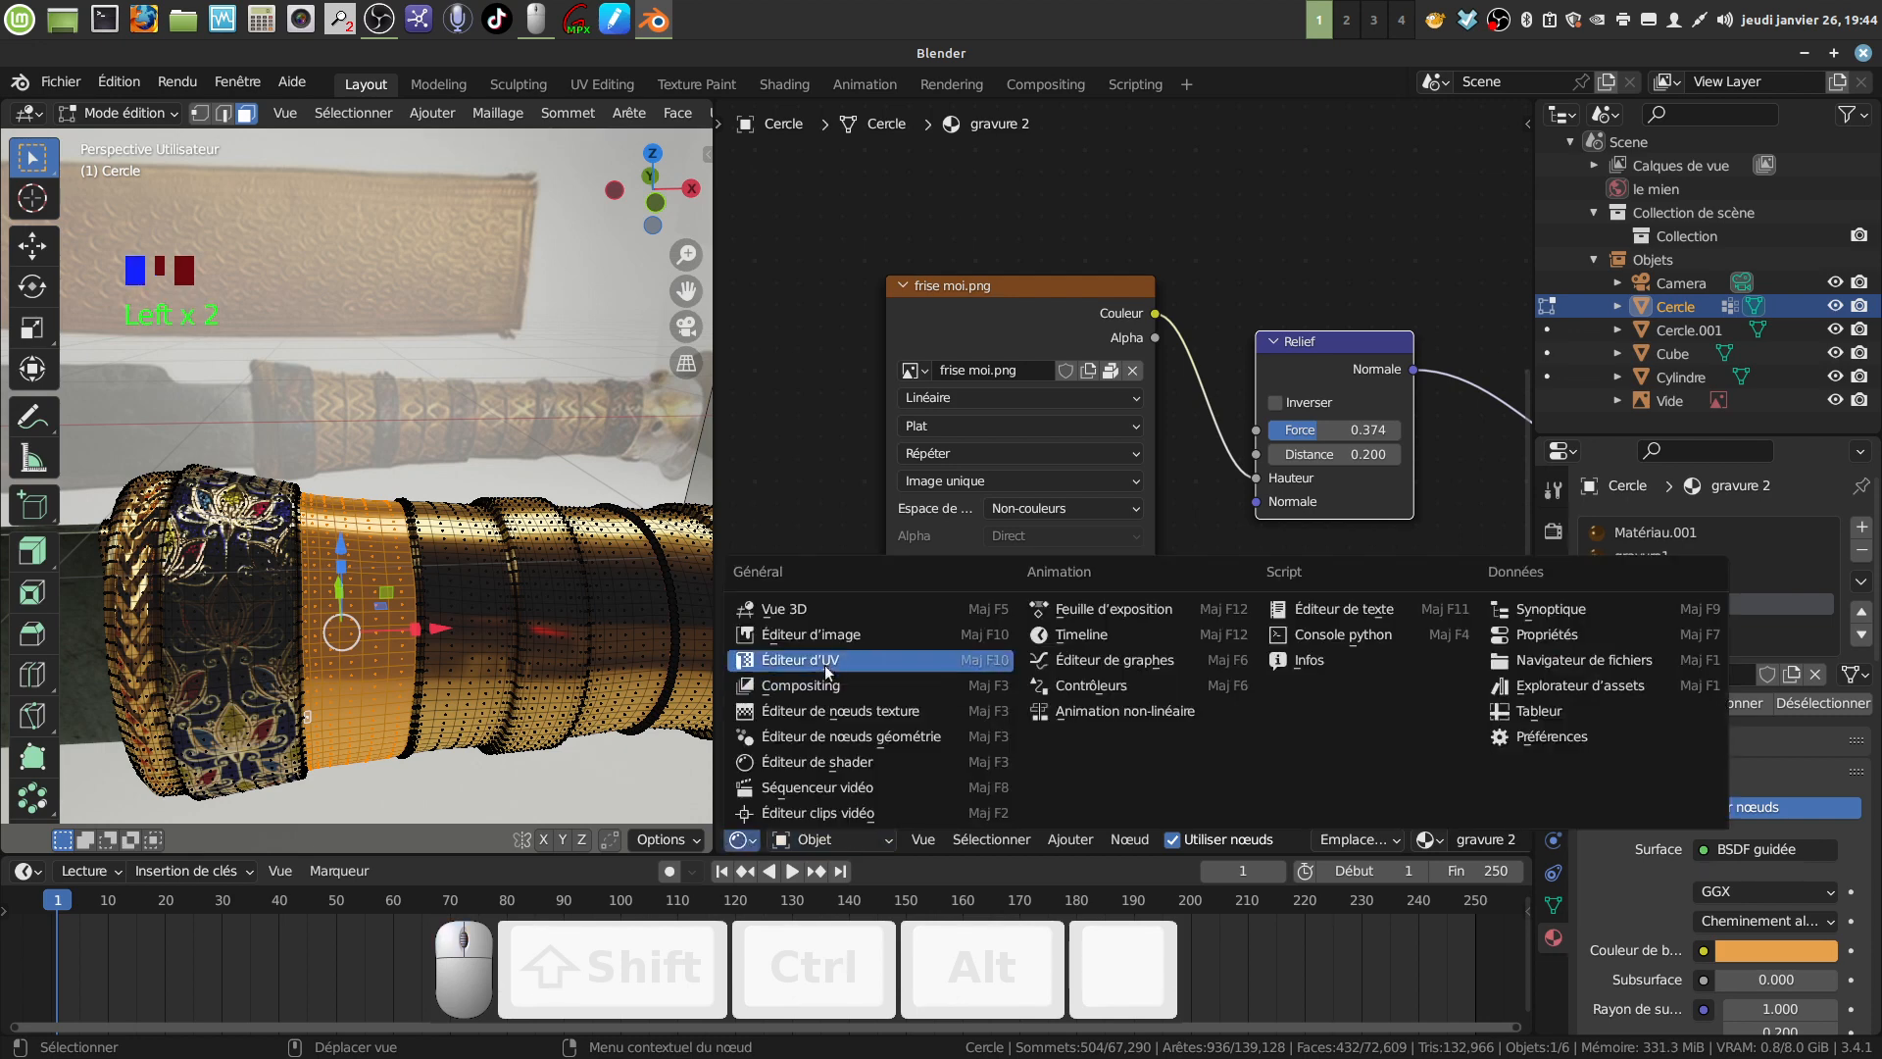
click(827, 670)
middle_drag(1133, 576, 1024, 576)
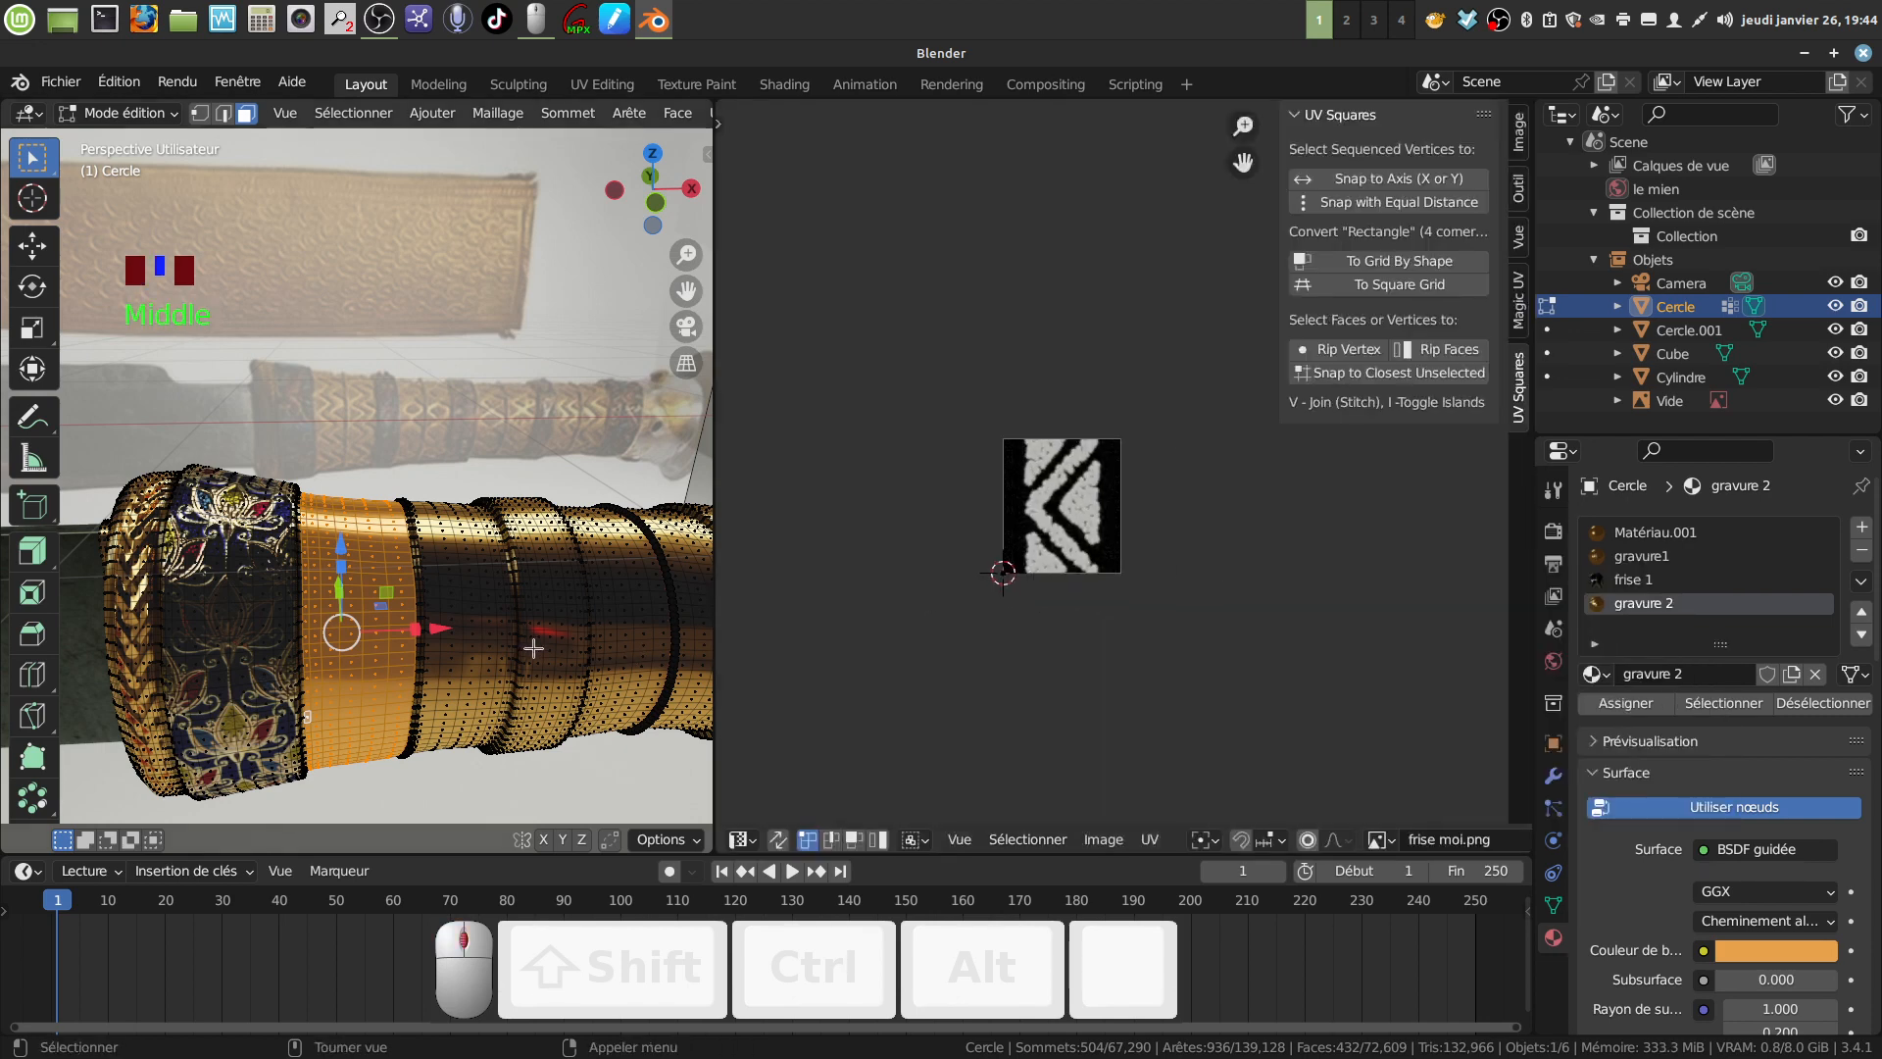
key(u)
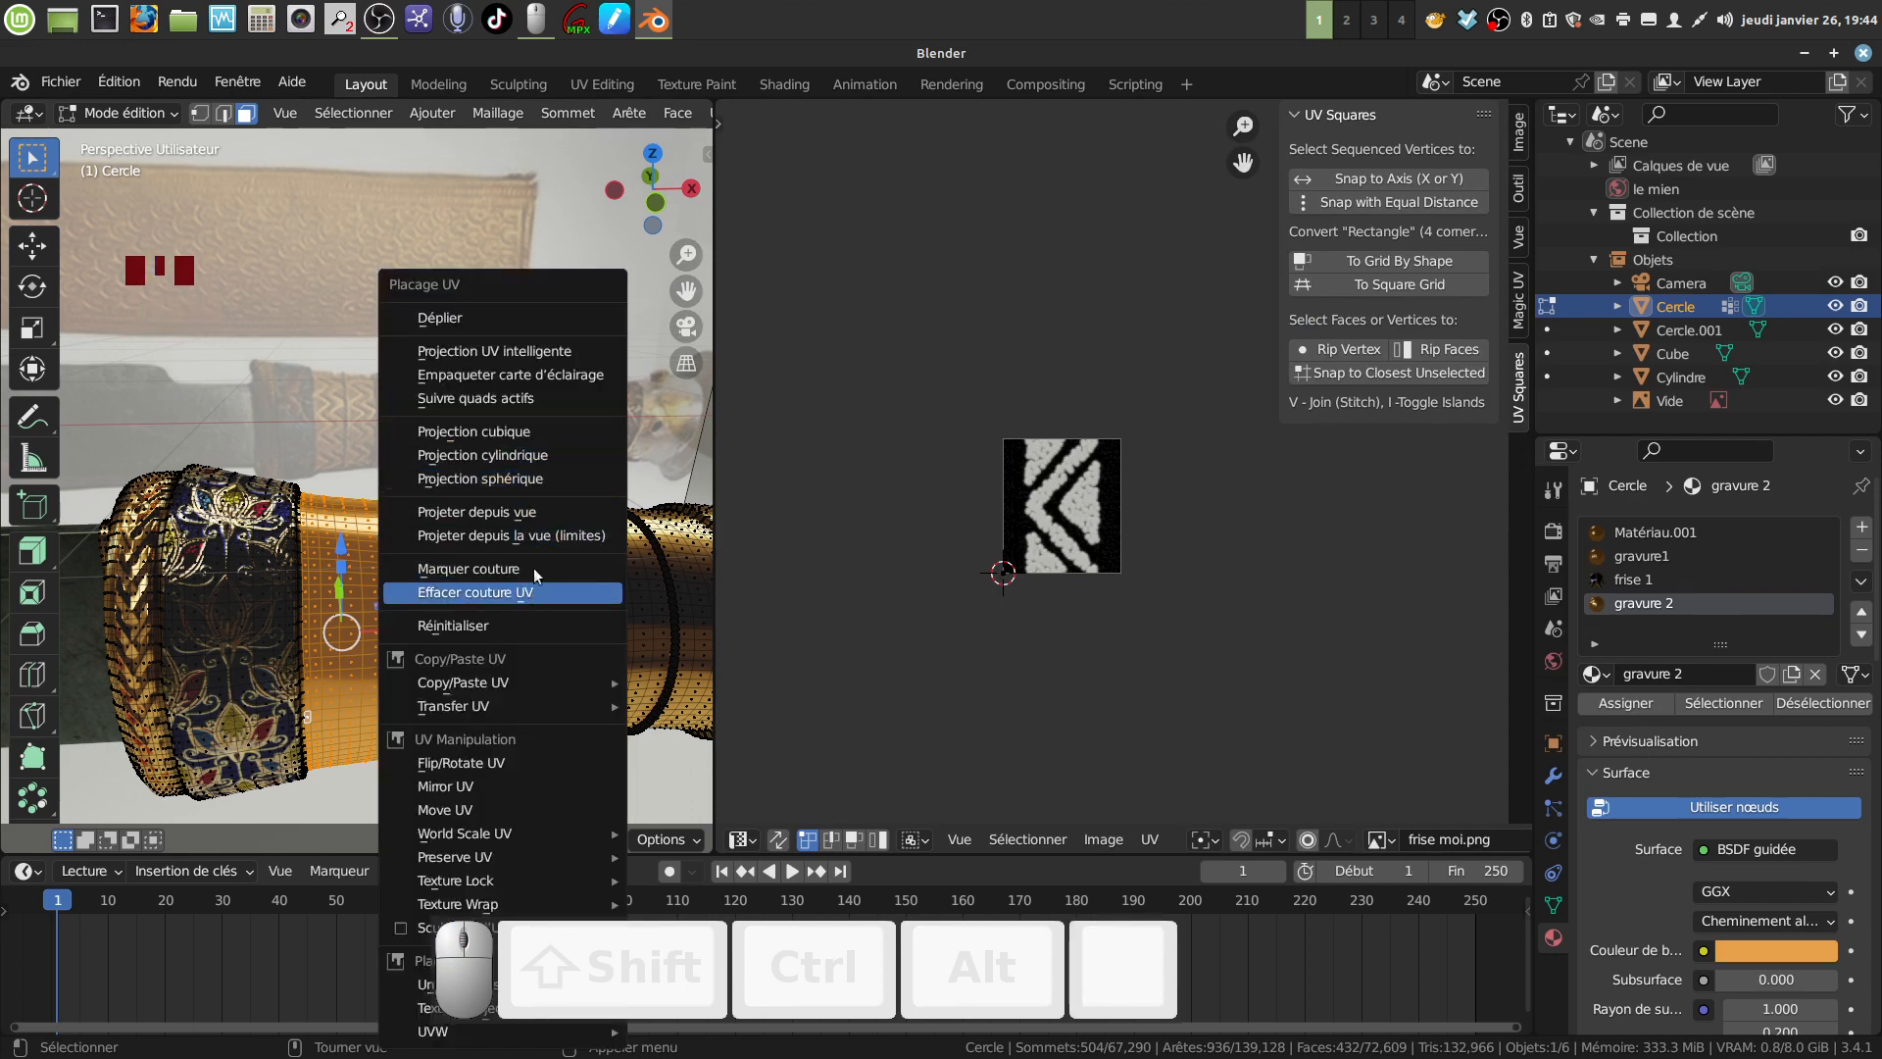
click(504, 315)
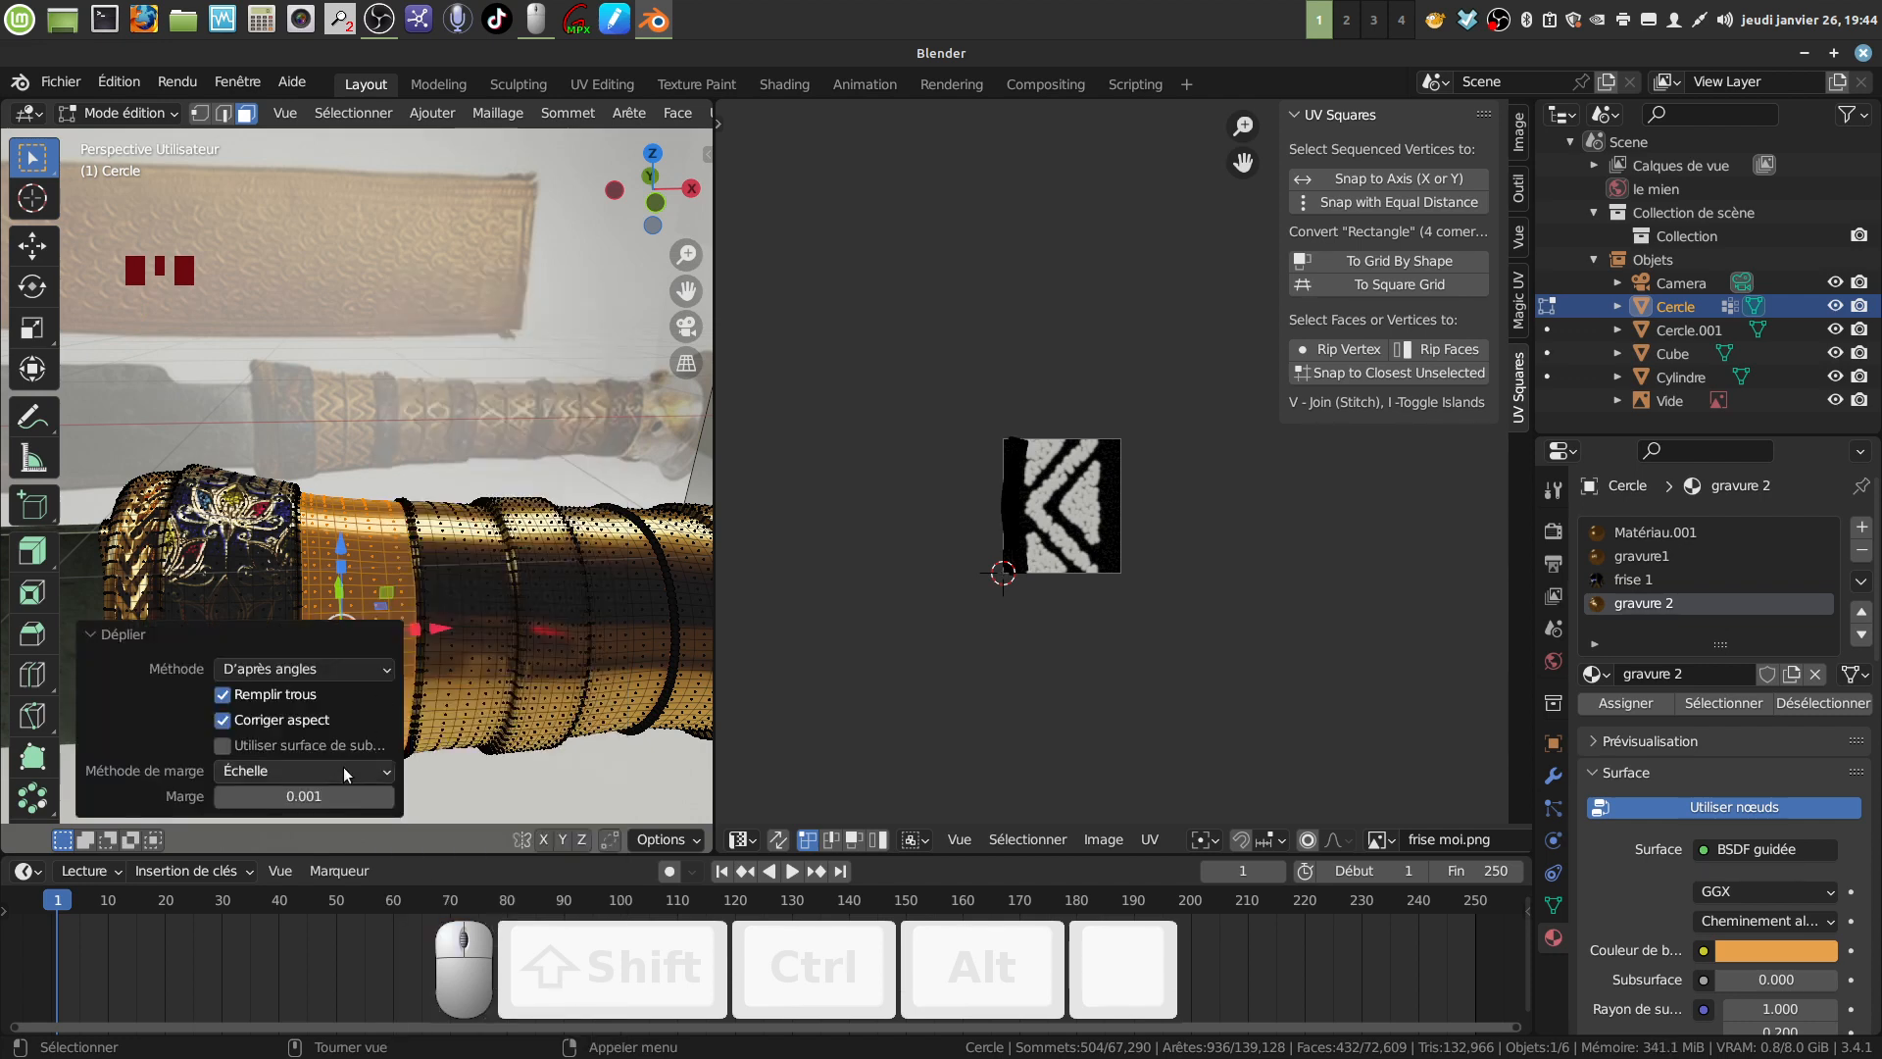
drag(951, 405, 1074, 651)
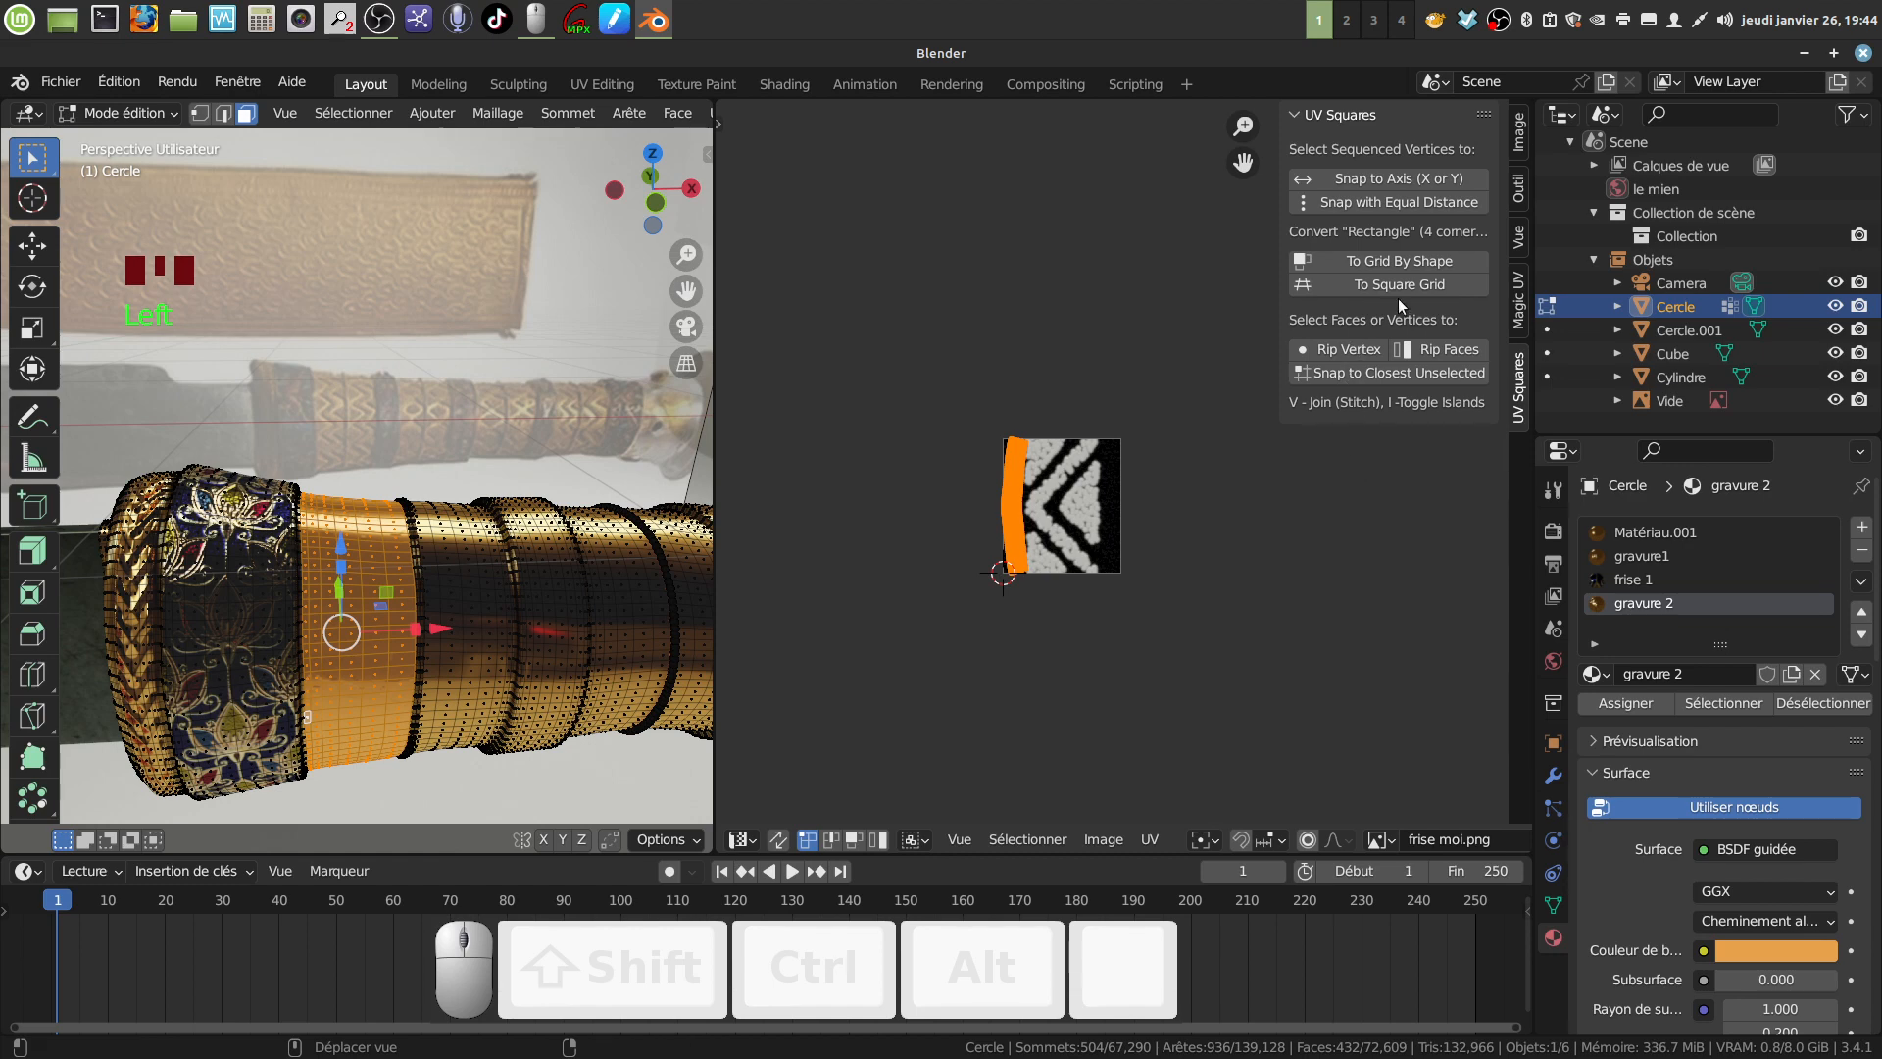
click(1390, 256)
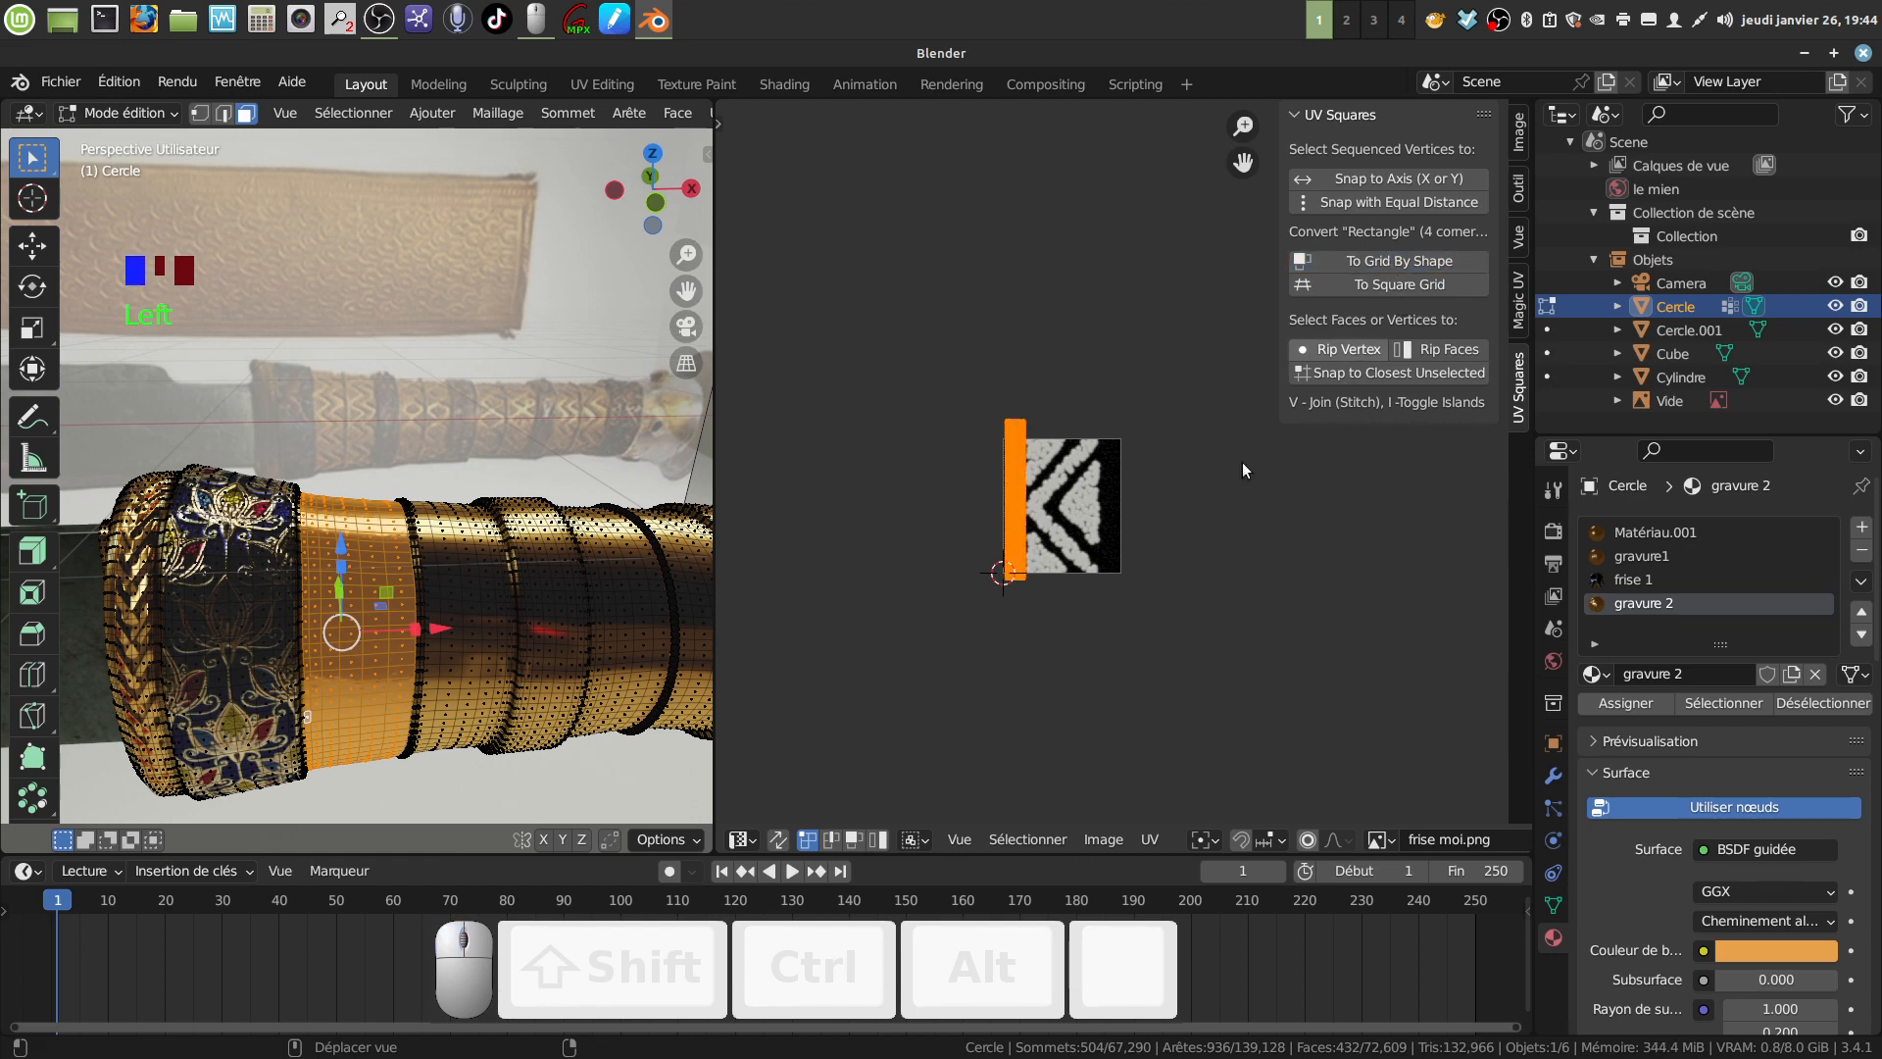
Scale the band's UV island up about 4.3 times, centre it over the chevron motif and enlarge it by about 1.2.
key(s)
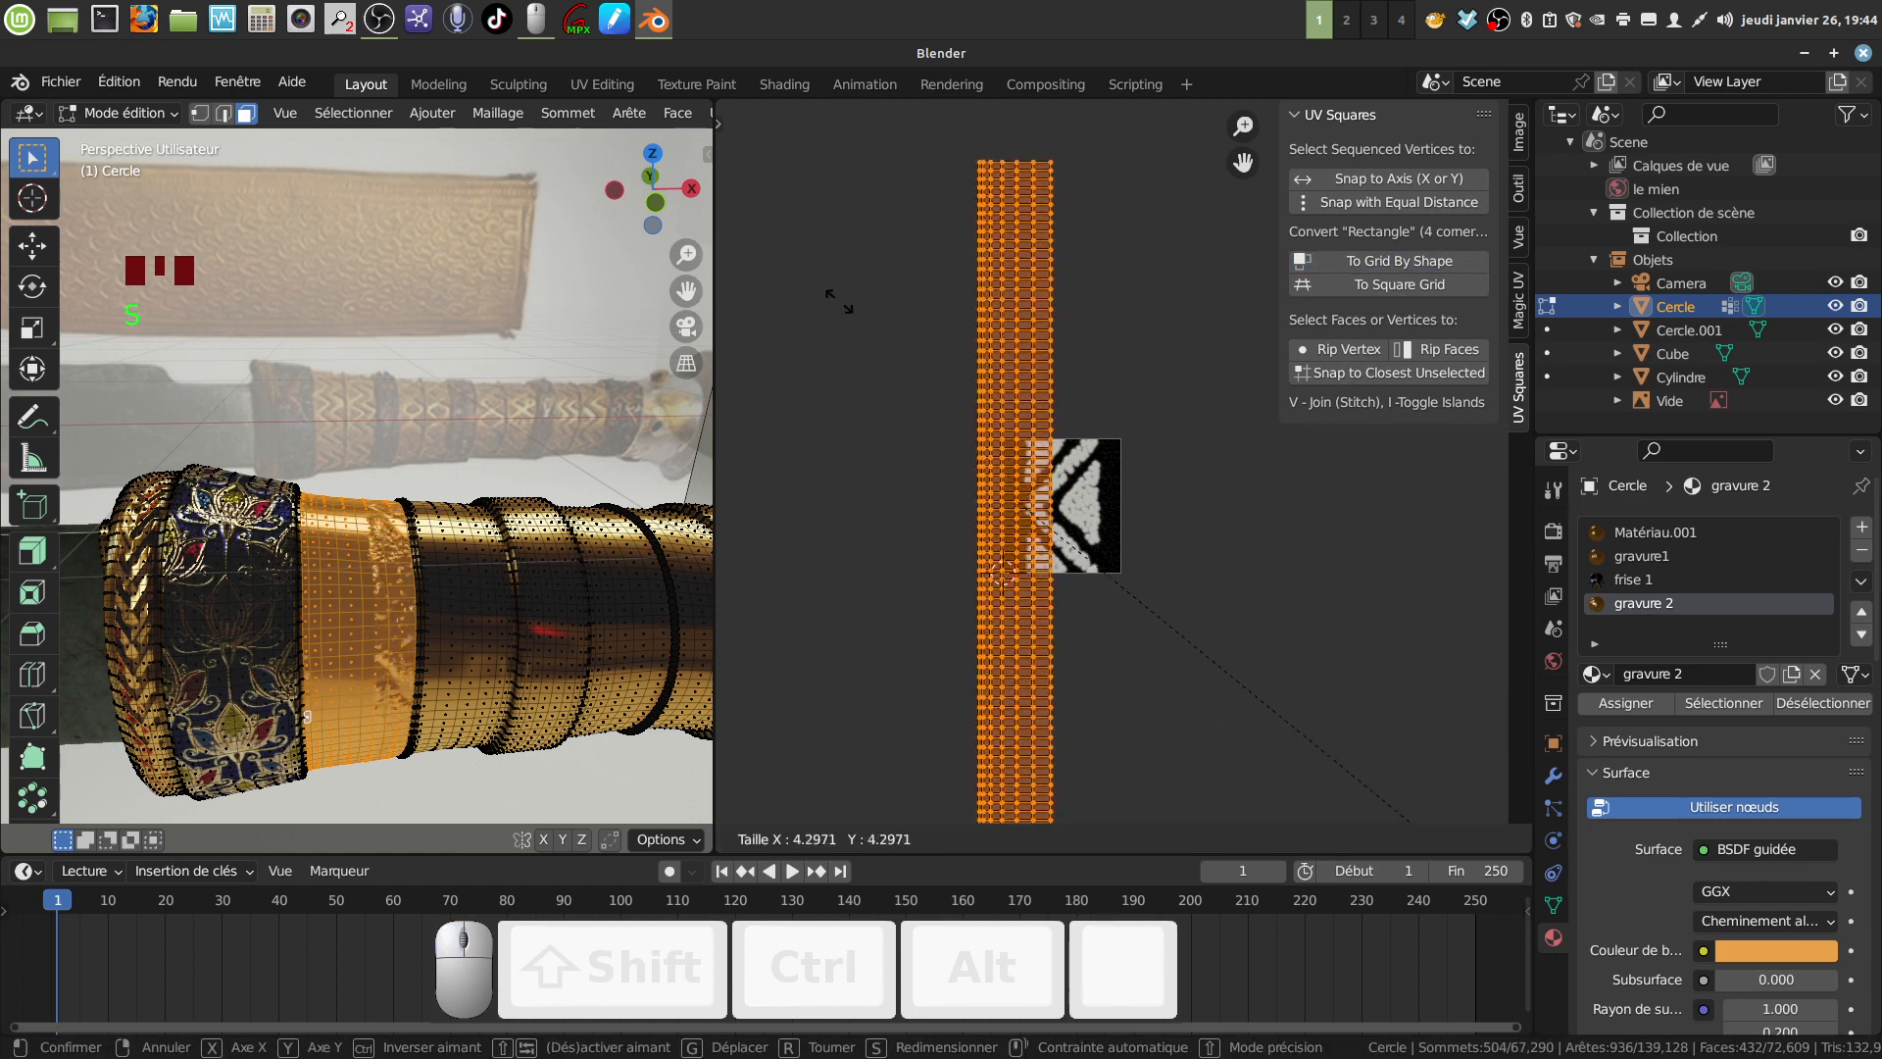
click(853, 285)
key(g)
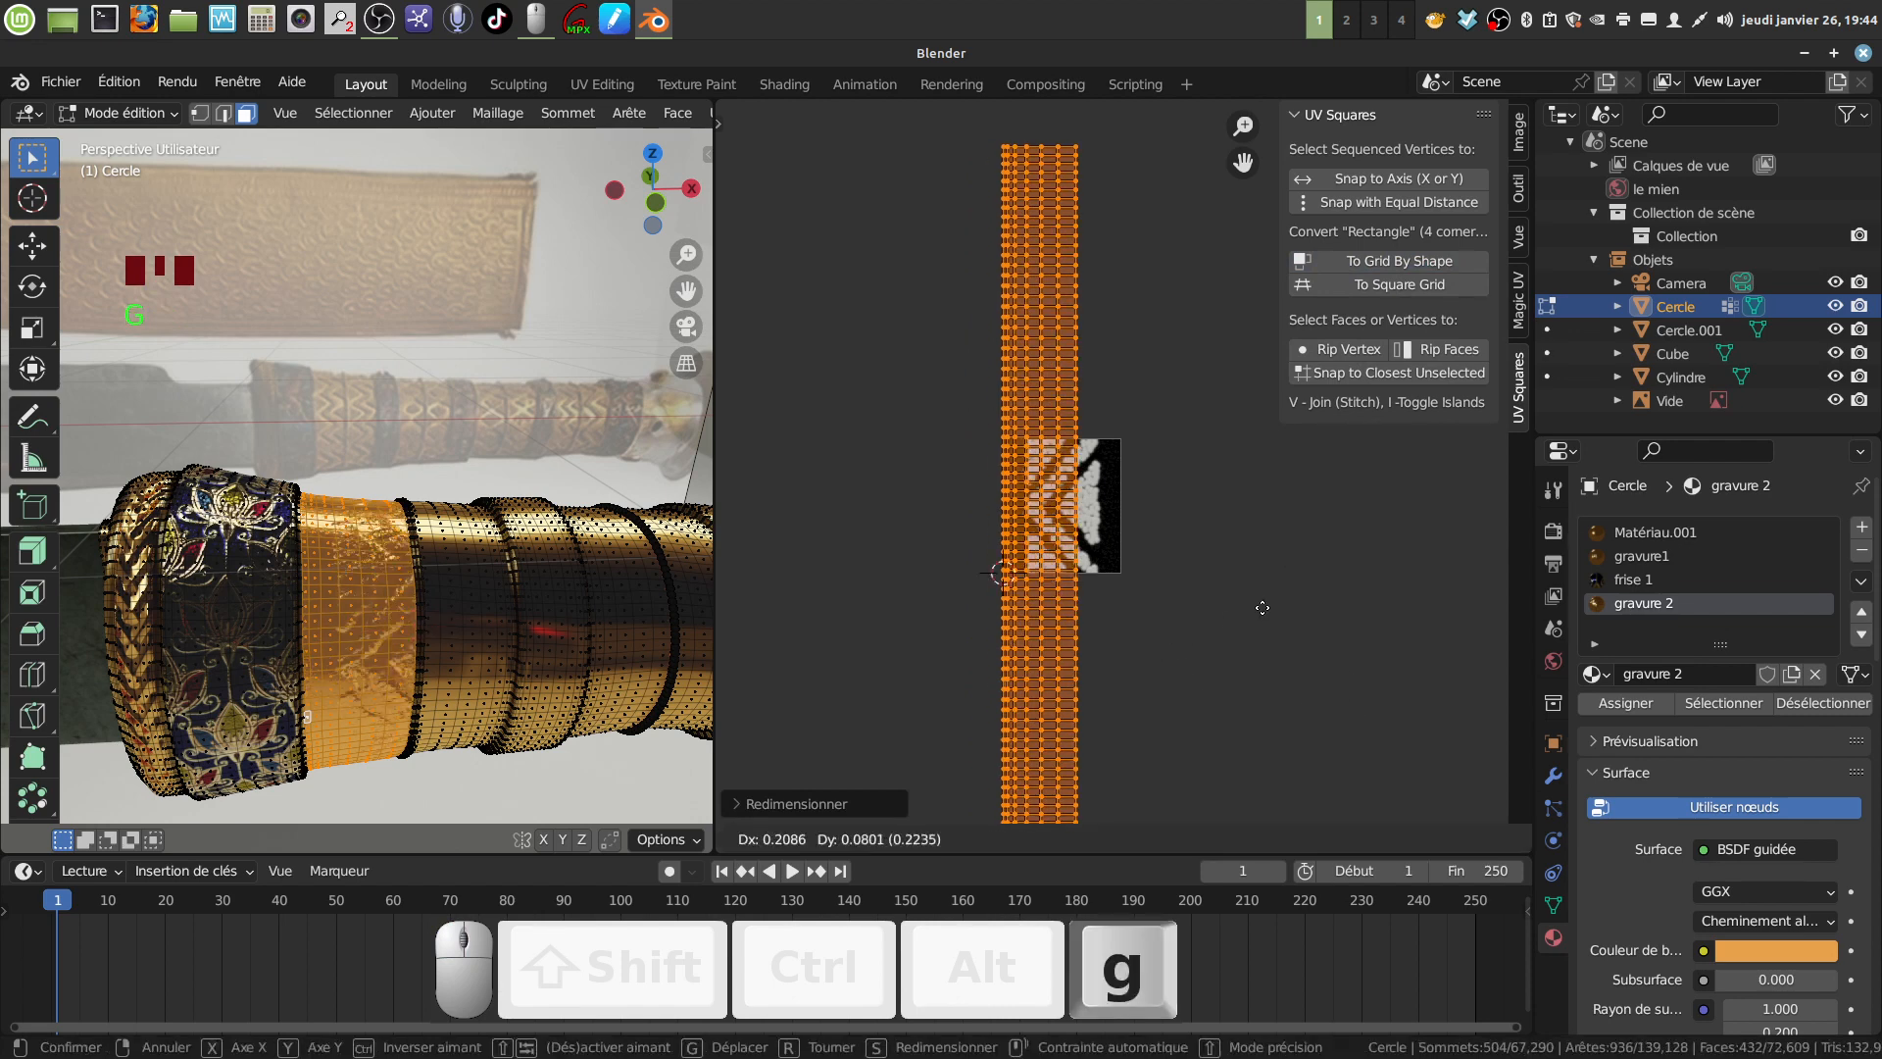
click(1276, 584)
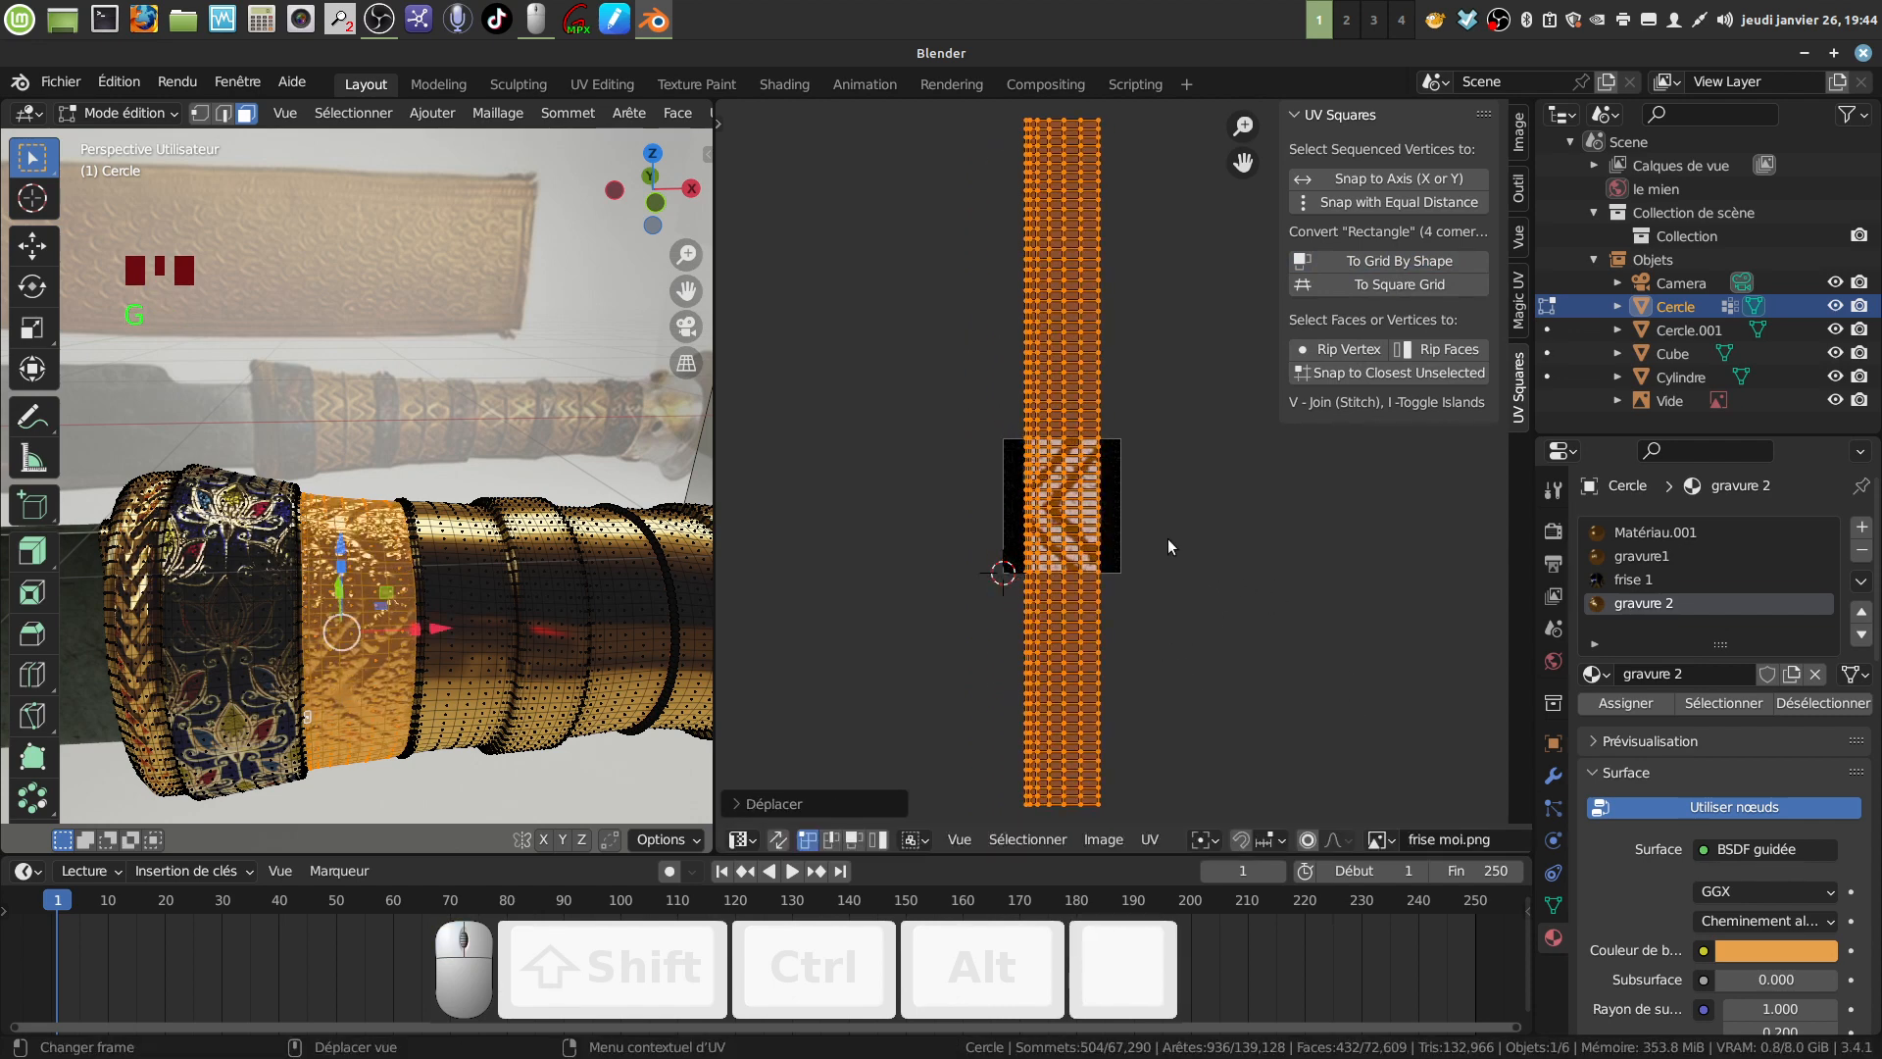
key(s)
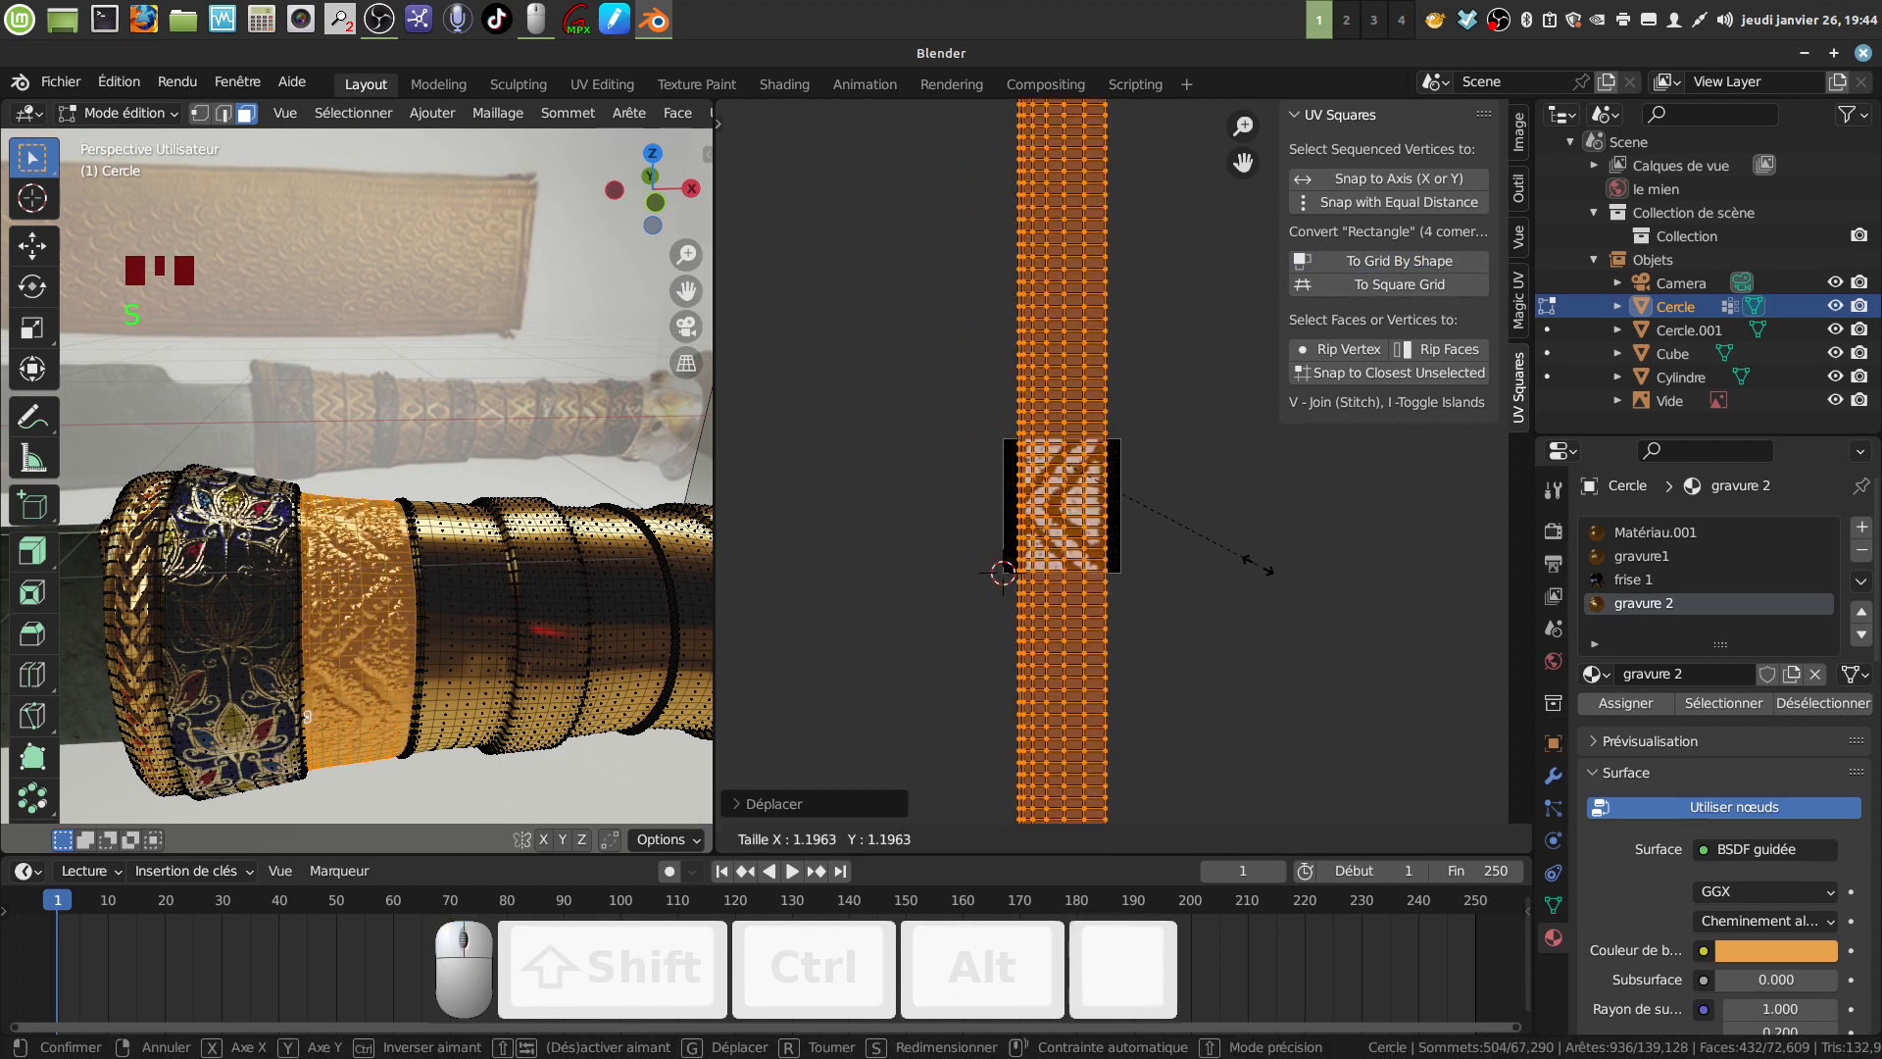
click(1255, 562)
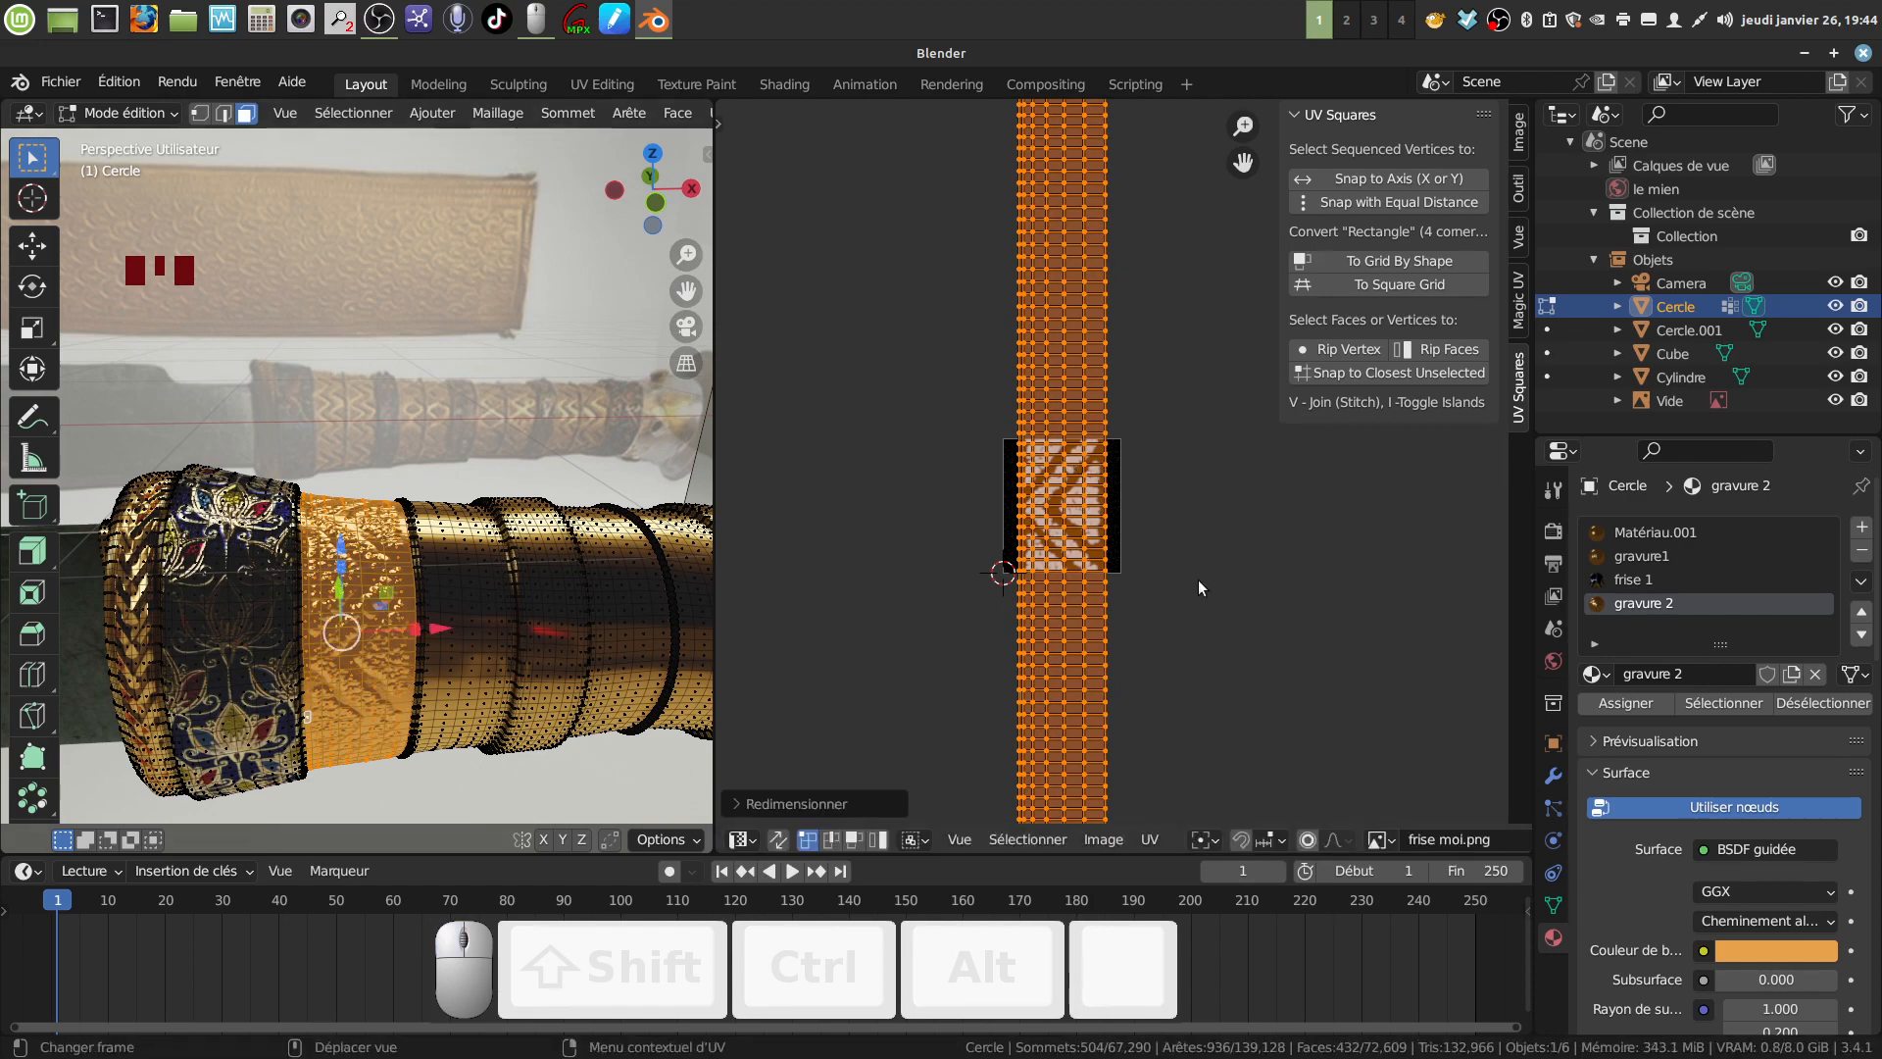
scroll(1197, 584, up, 4)
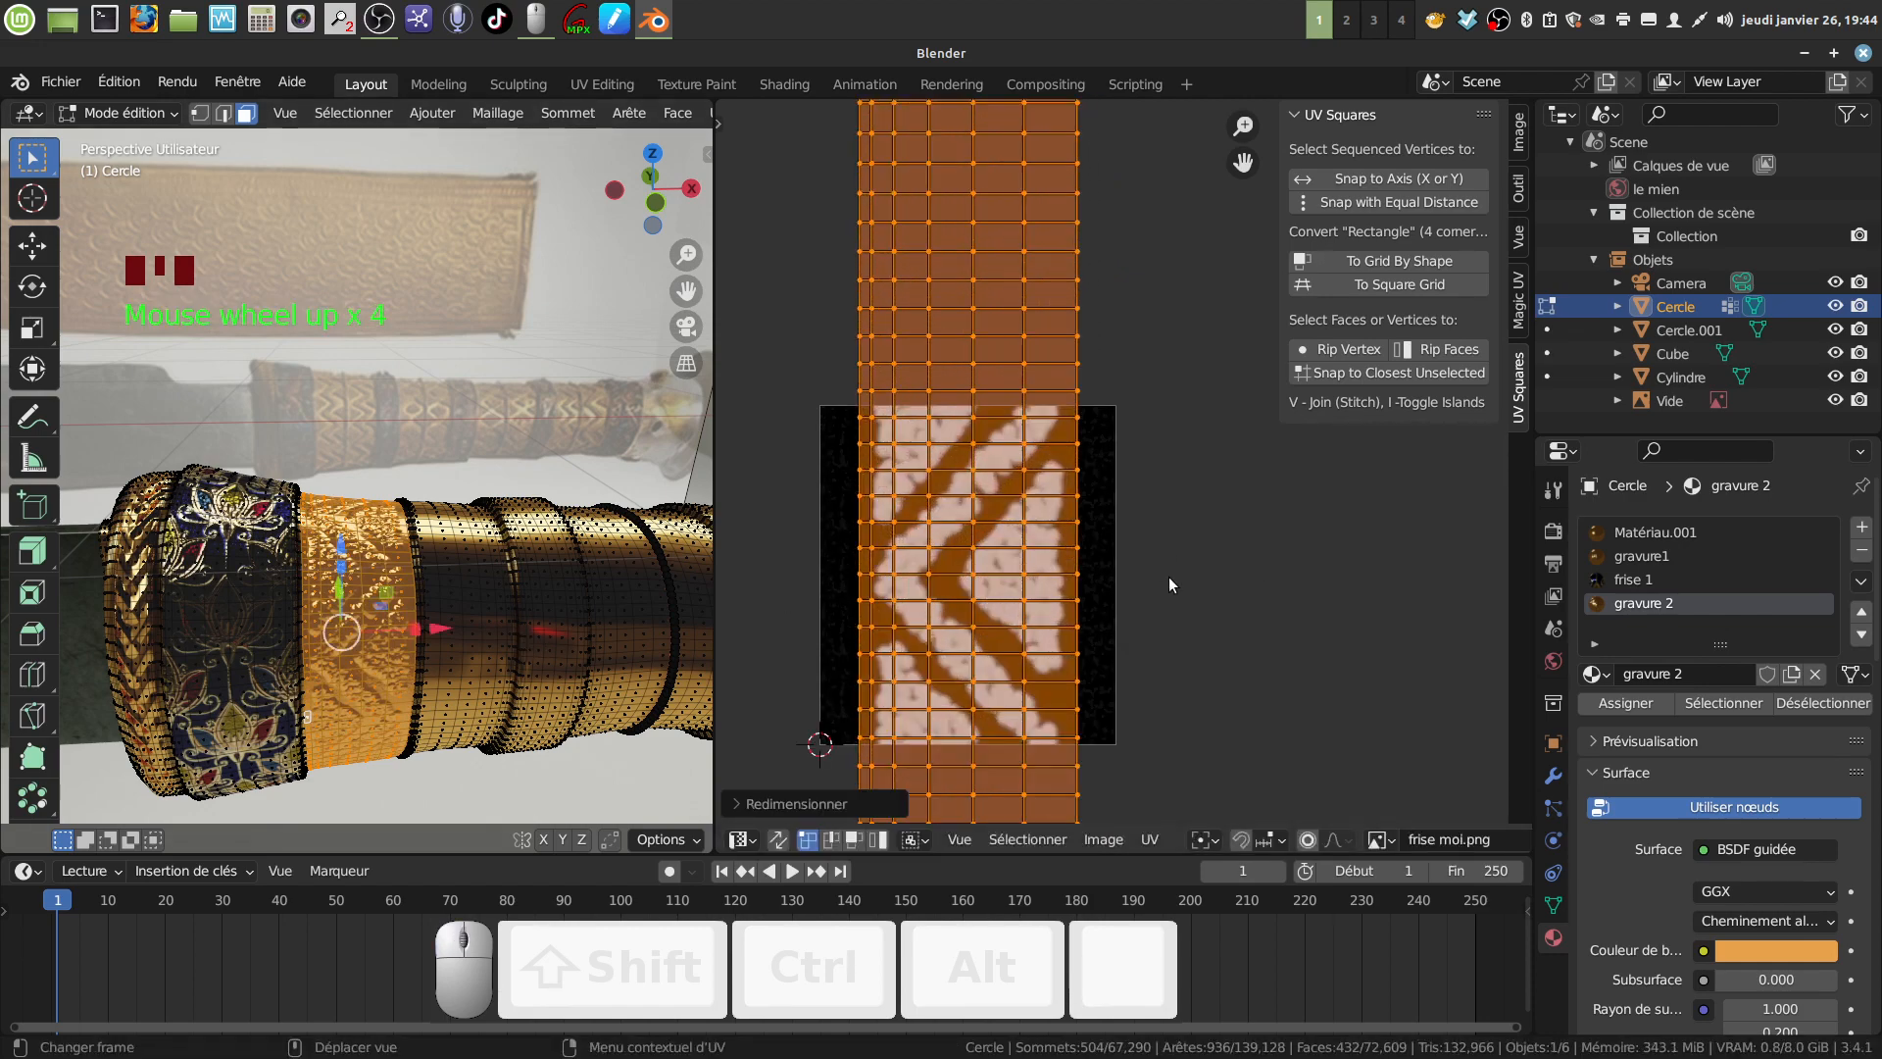
Check the engraving on the handle and stretch the band's UV island along Y by about 1.2.
middle_drag(461, 618, 433, 573)
scroll(454, 625, up, 1)
key(Tab)
scroll(445, 581, down, 1)
key(Tab)
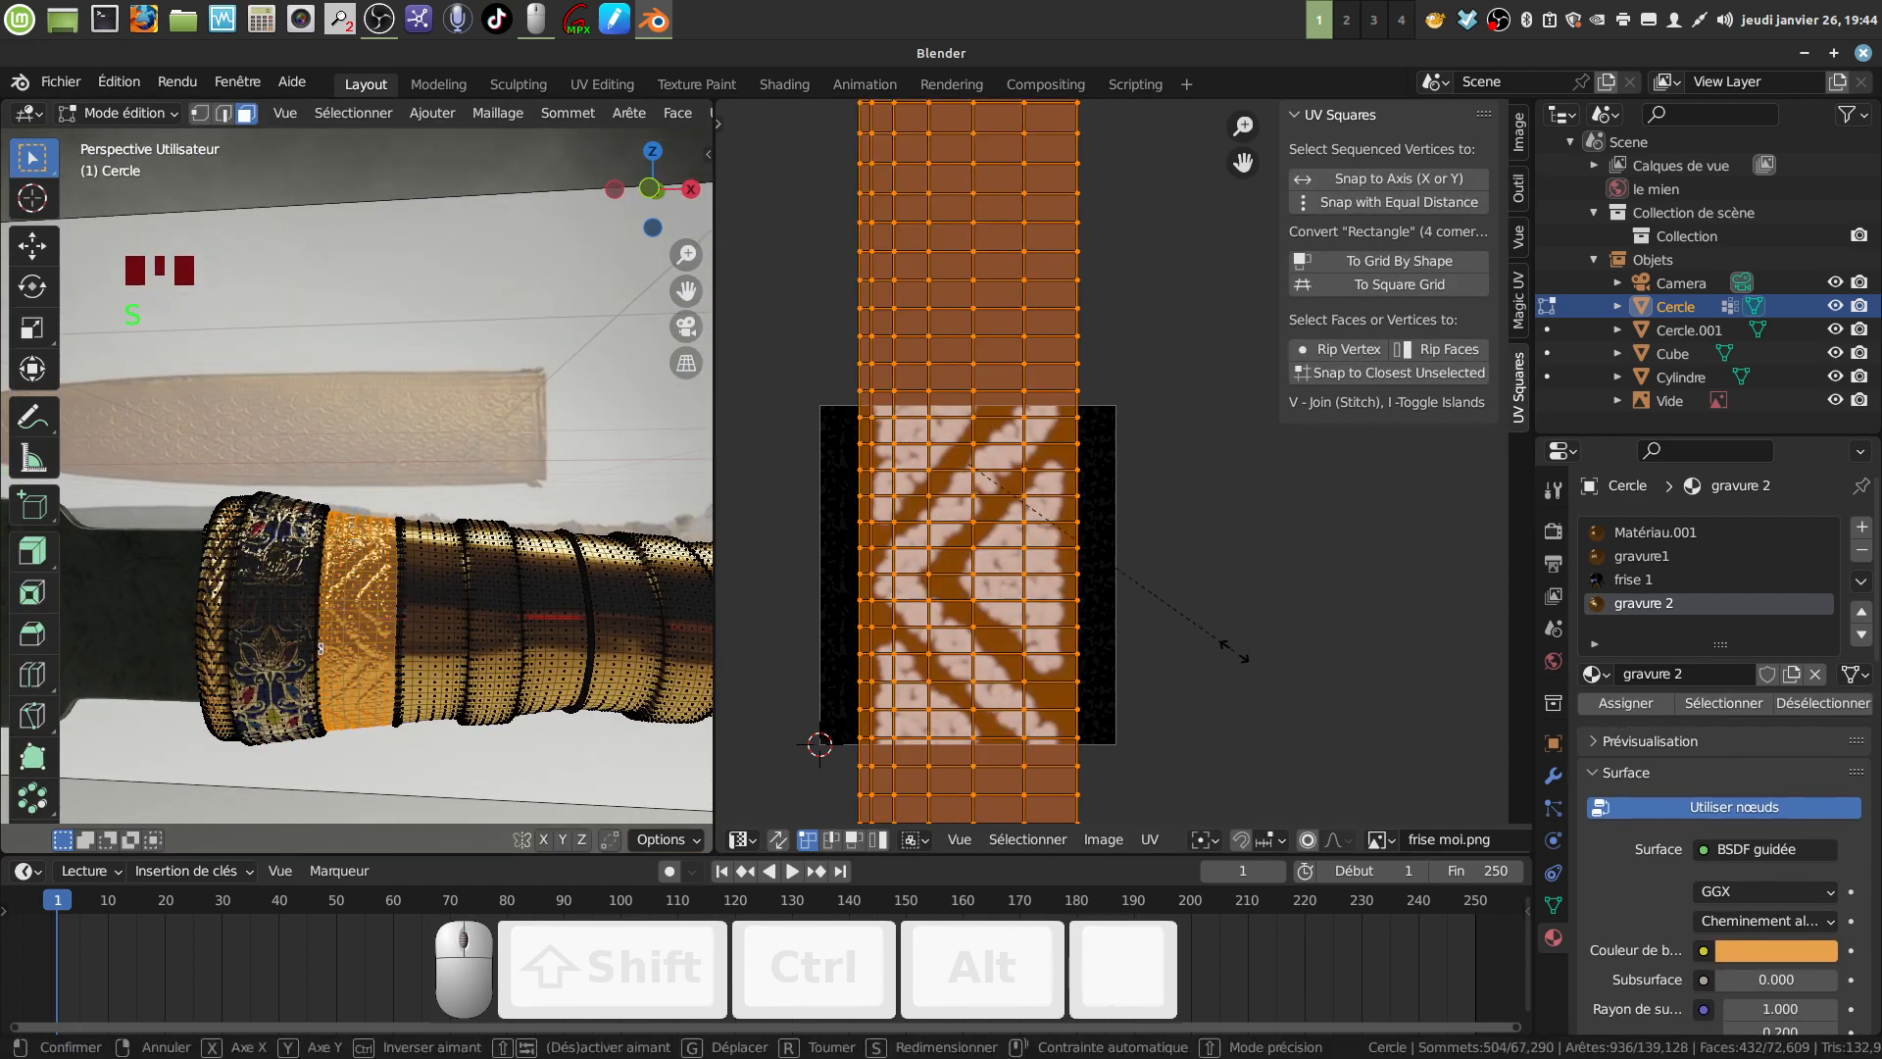
key(s)
key(y)
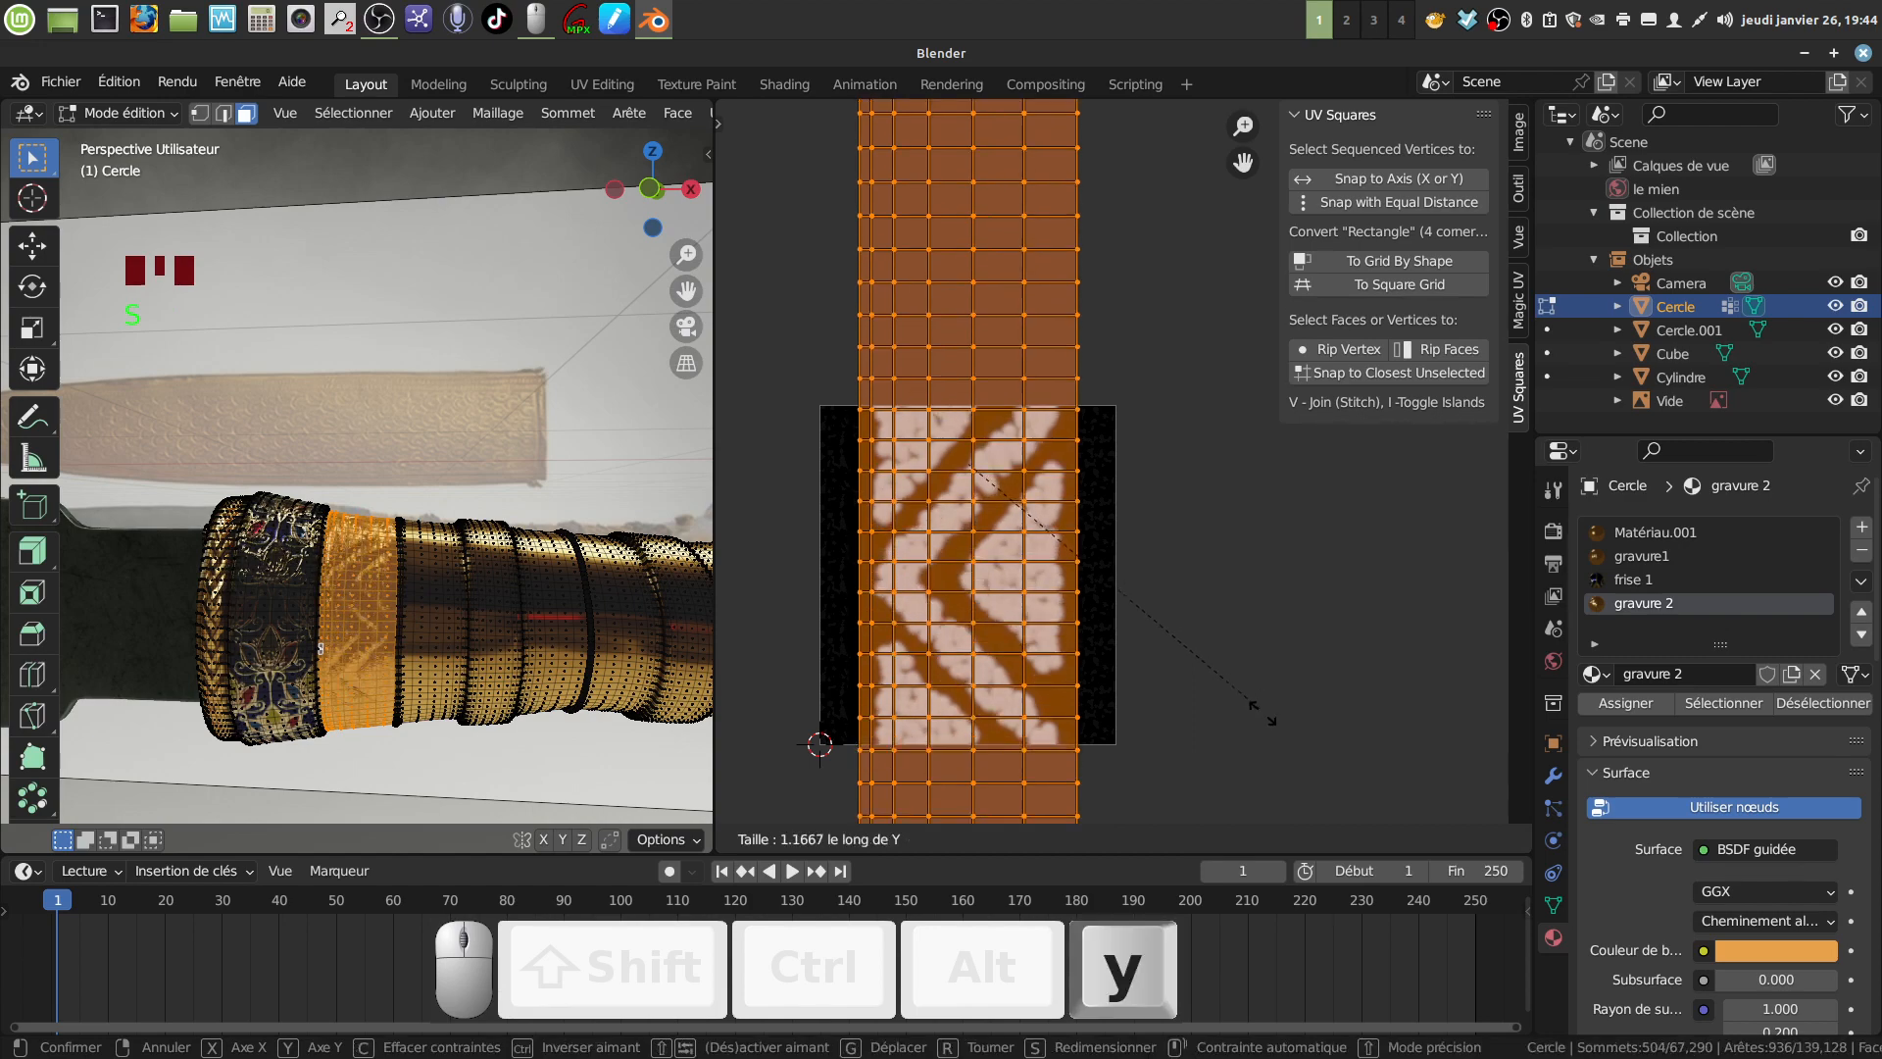
click(1273, 732)
Inspect the engraved band up close from below and fine-tune its UV island's scale along Y.
middle_drag(382, 677, 448, 635)
key(Tab)
key(Tab)
scroll(477, 651, up, 3)
scroll(537, 647, up, 2)
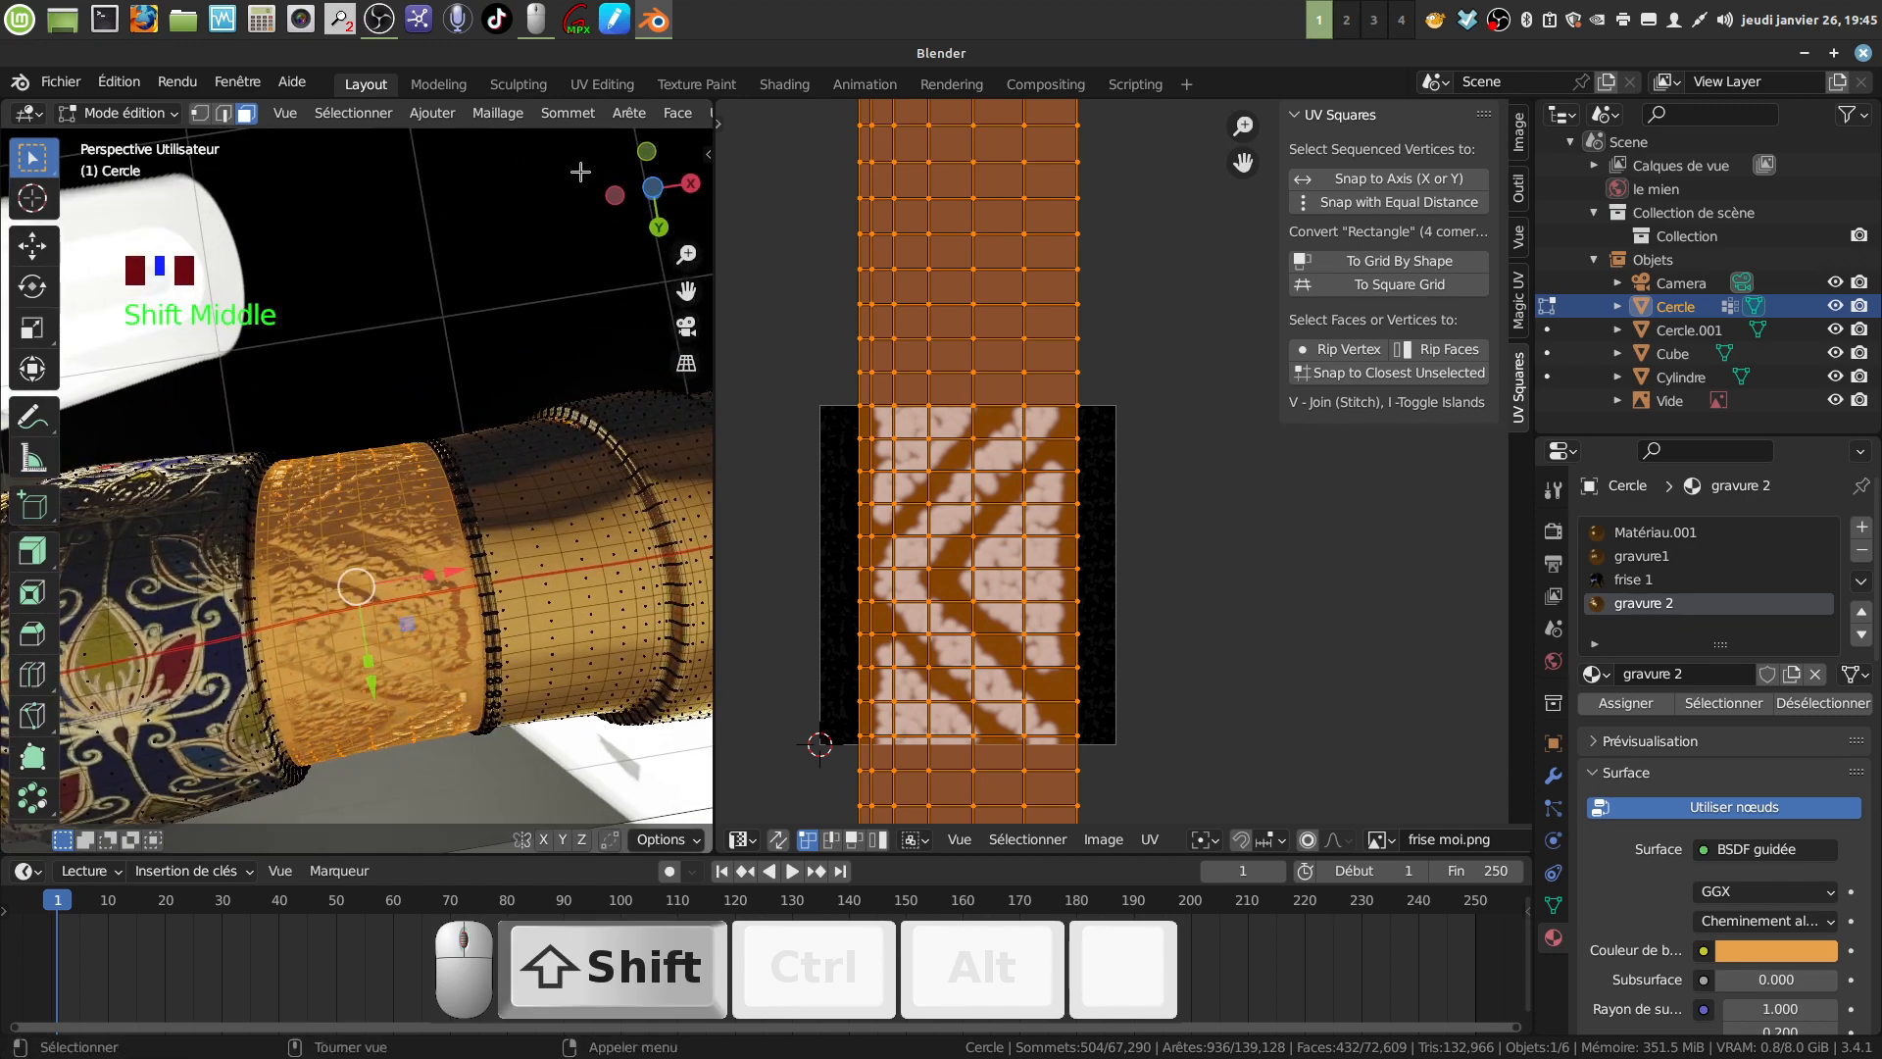
scroll(637, 115, down, 13)
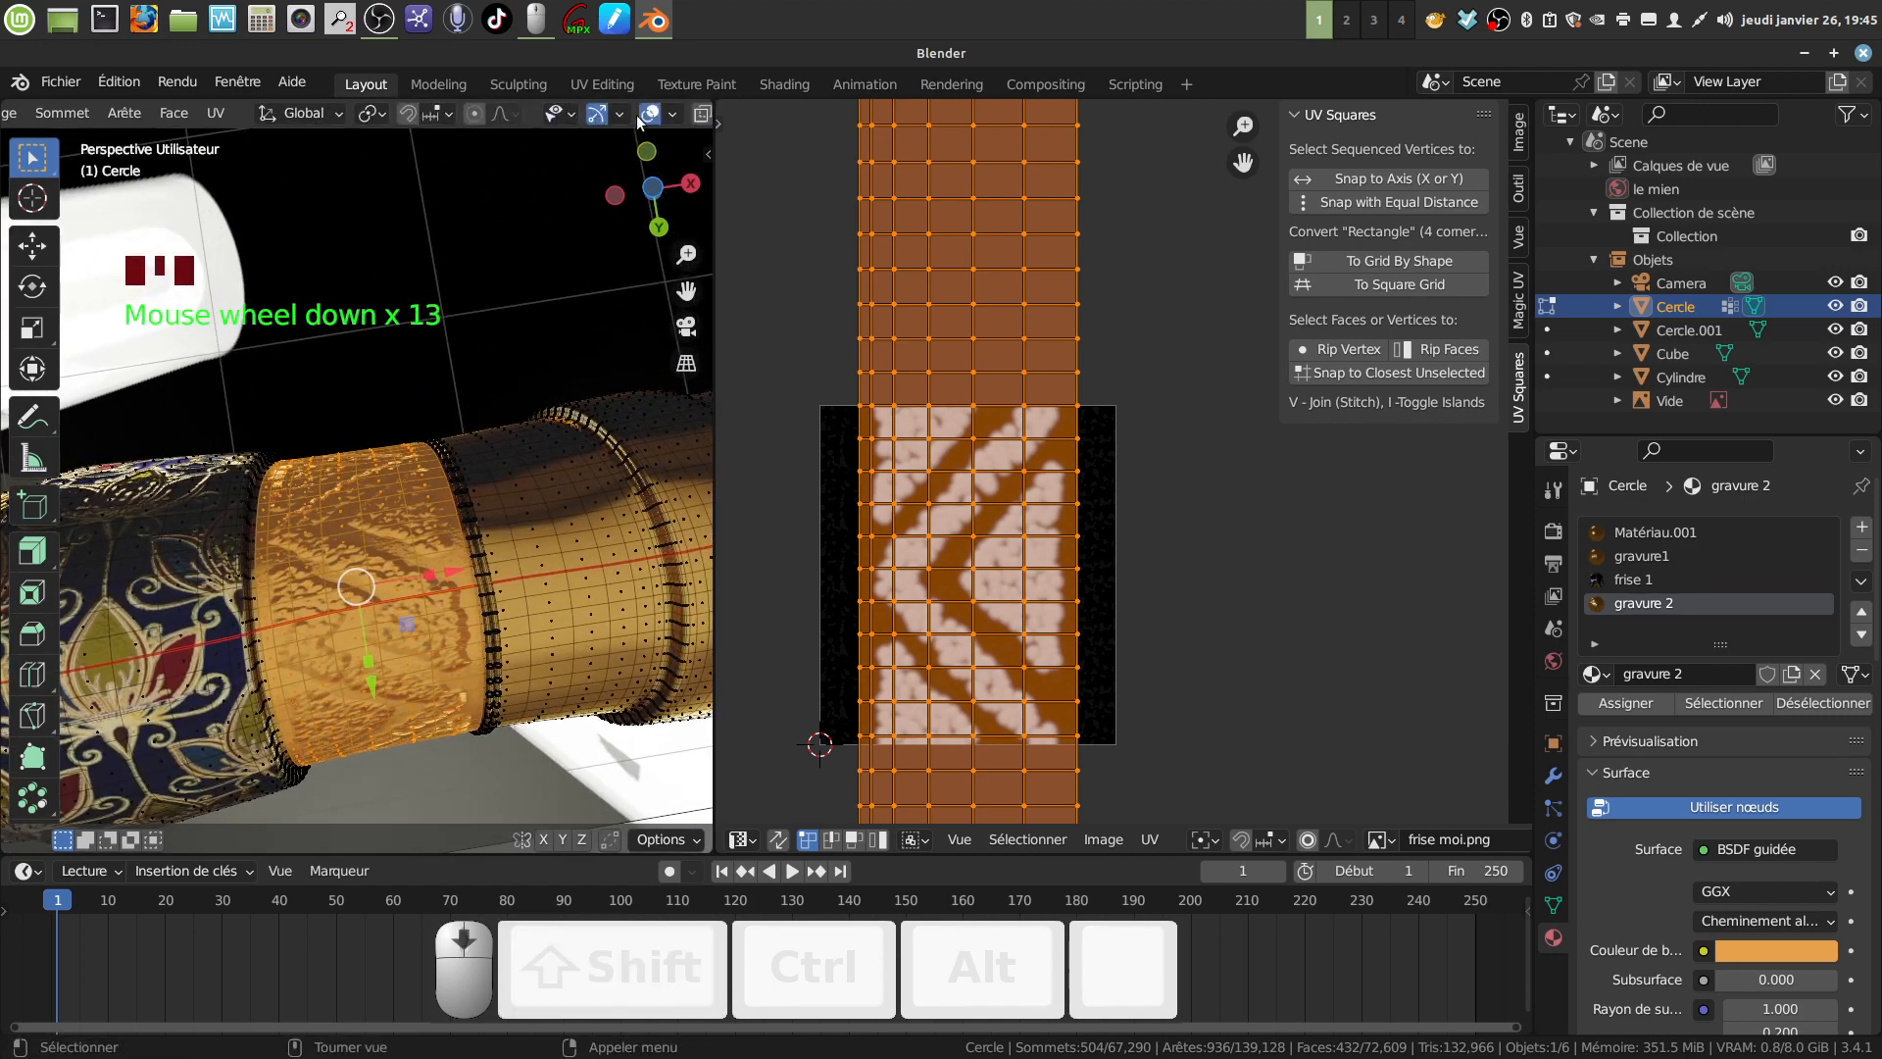
scroll(637, 115, down, 3)
middle_drag(490, 509, 502, 516)
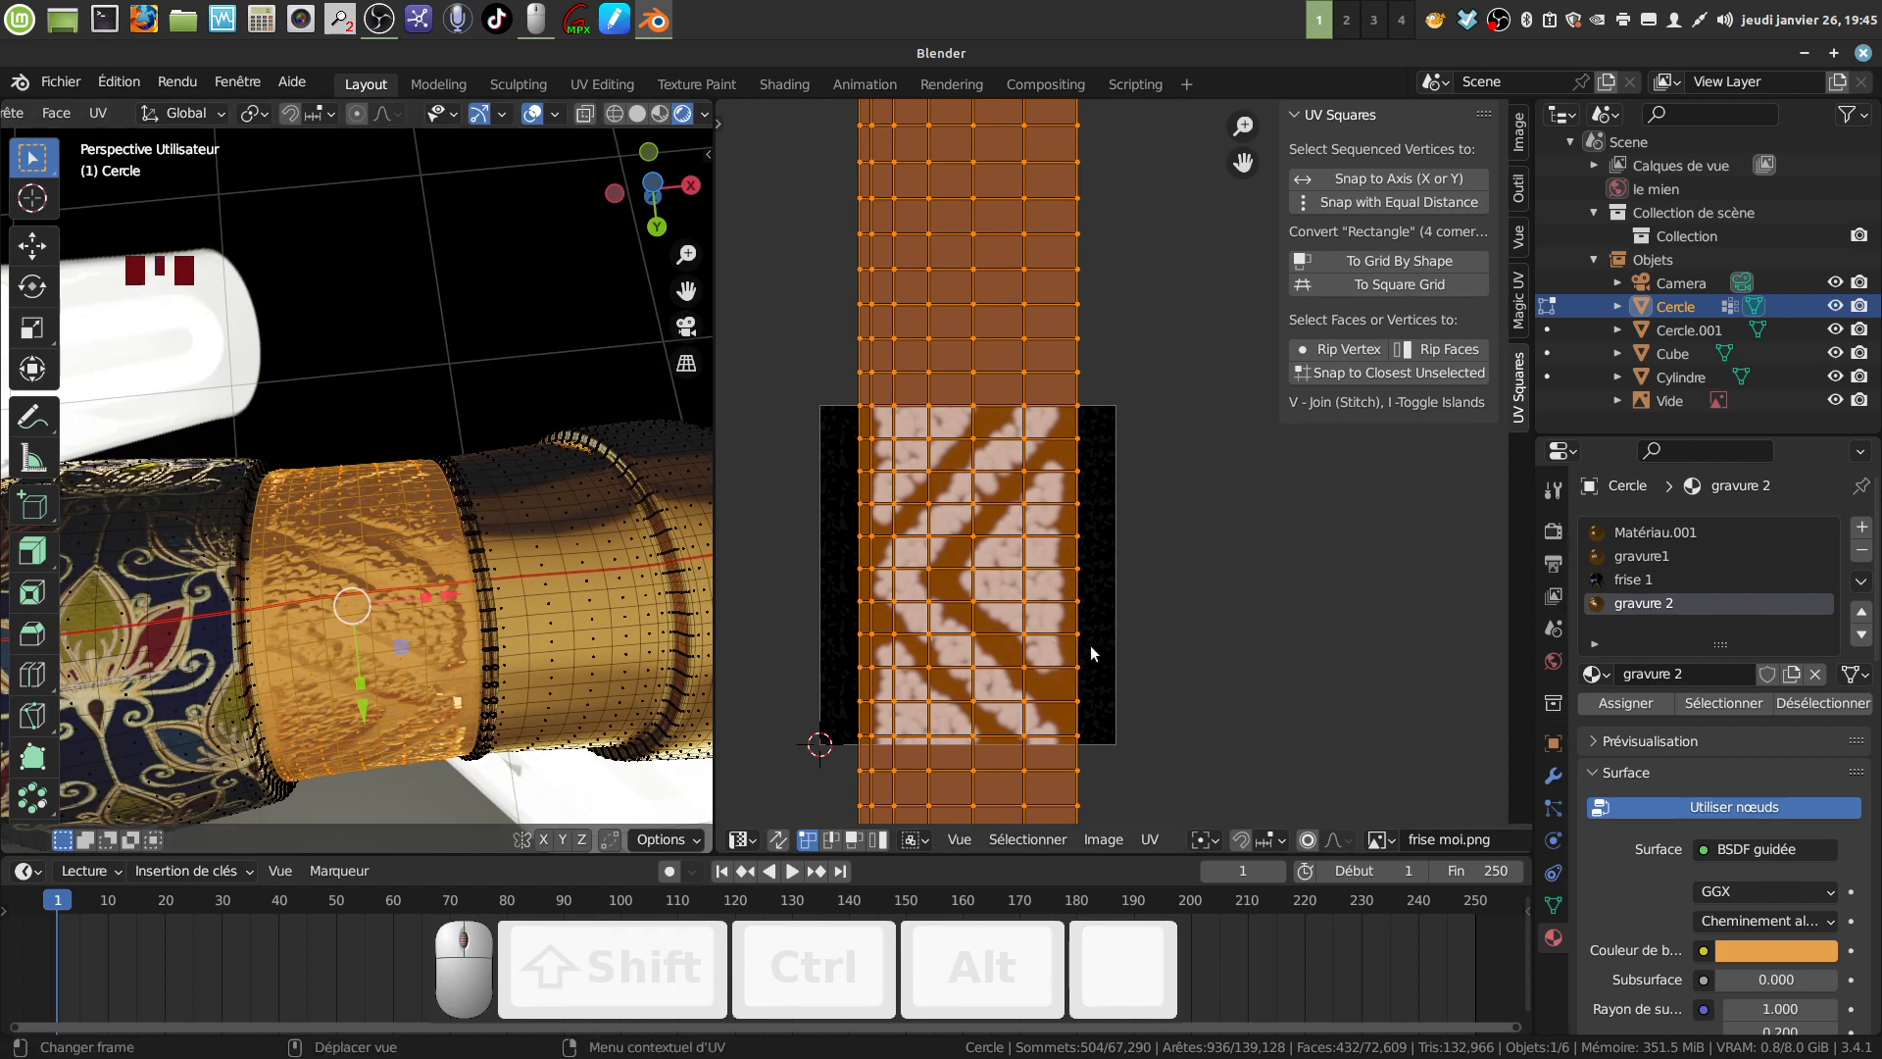
key(s)
key(y)
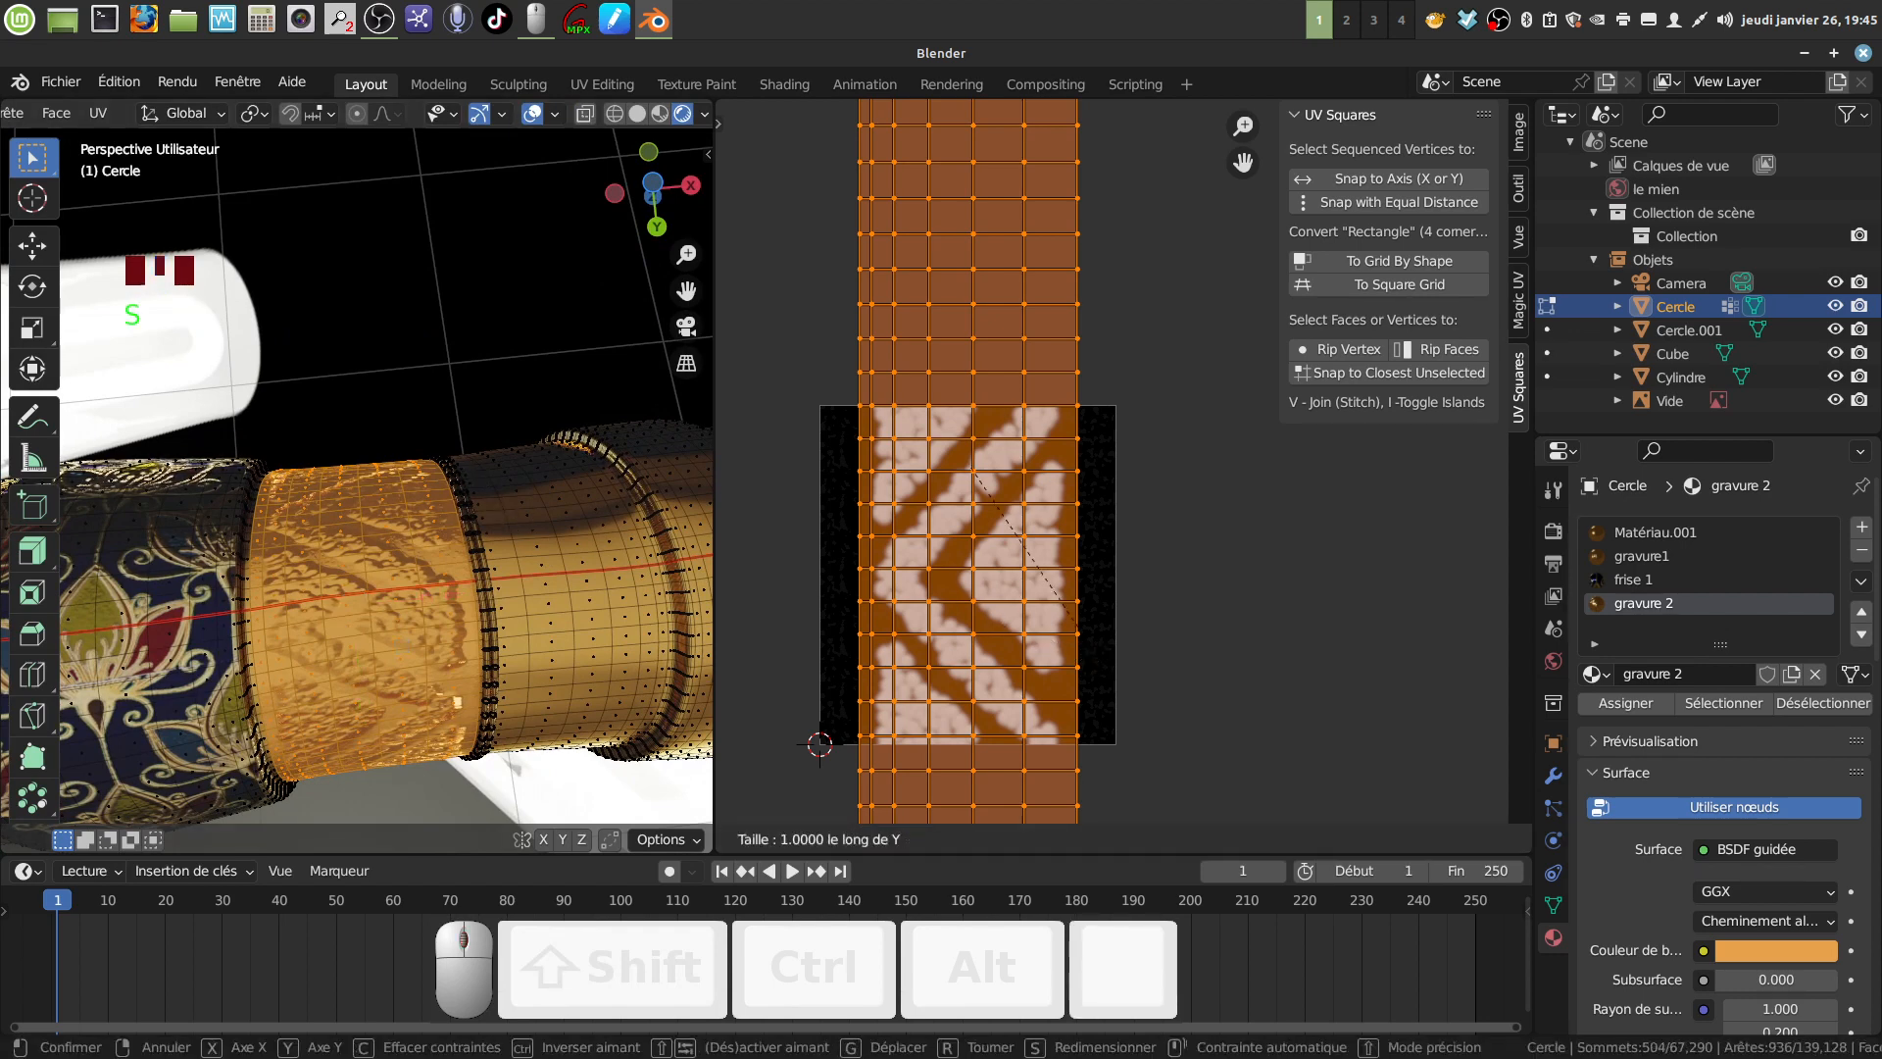
key(shift)
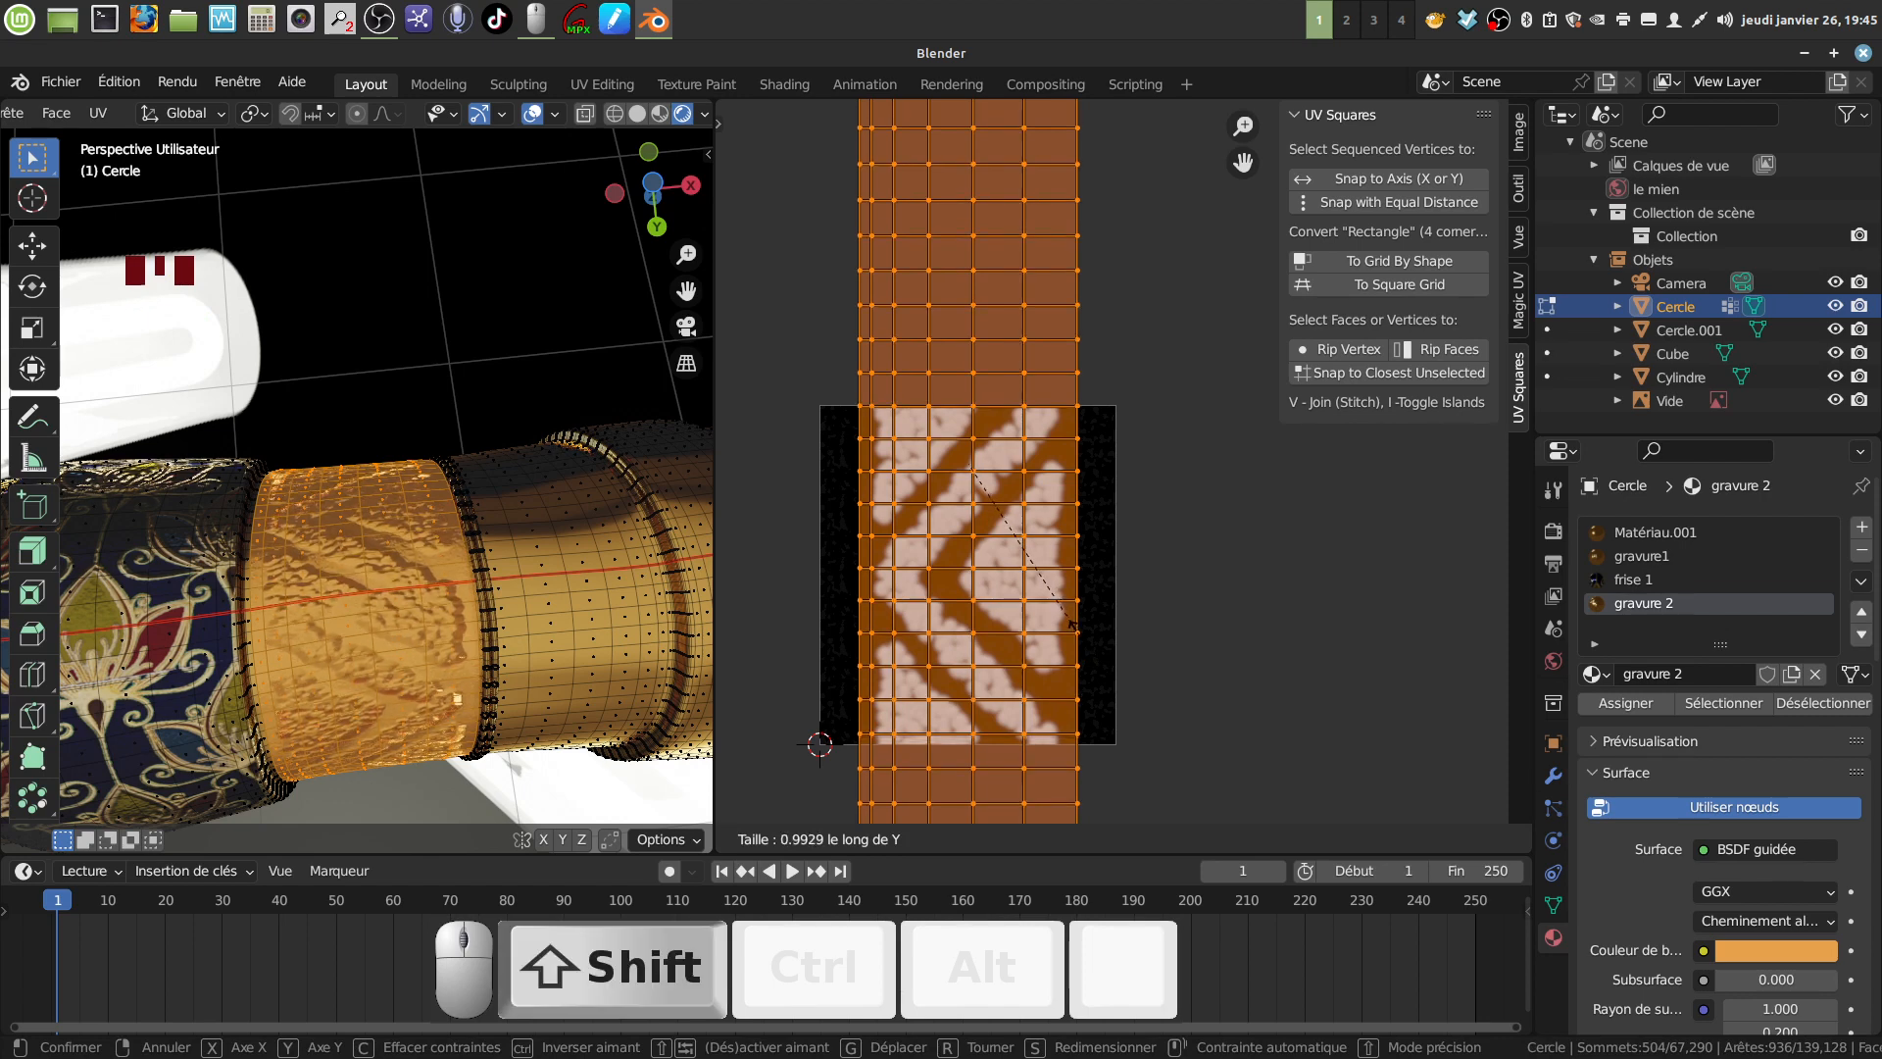
click(1139, 734)
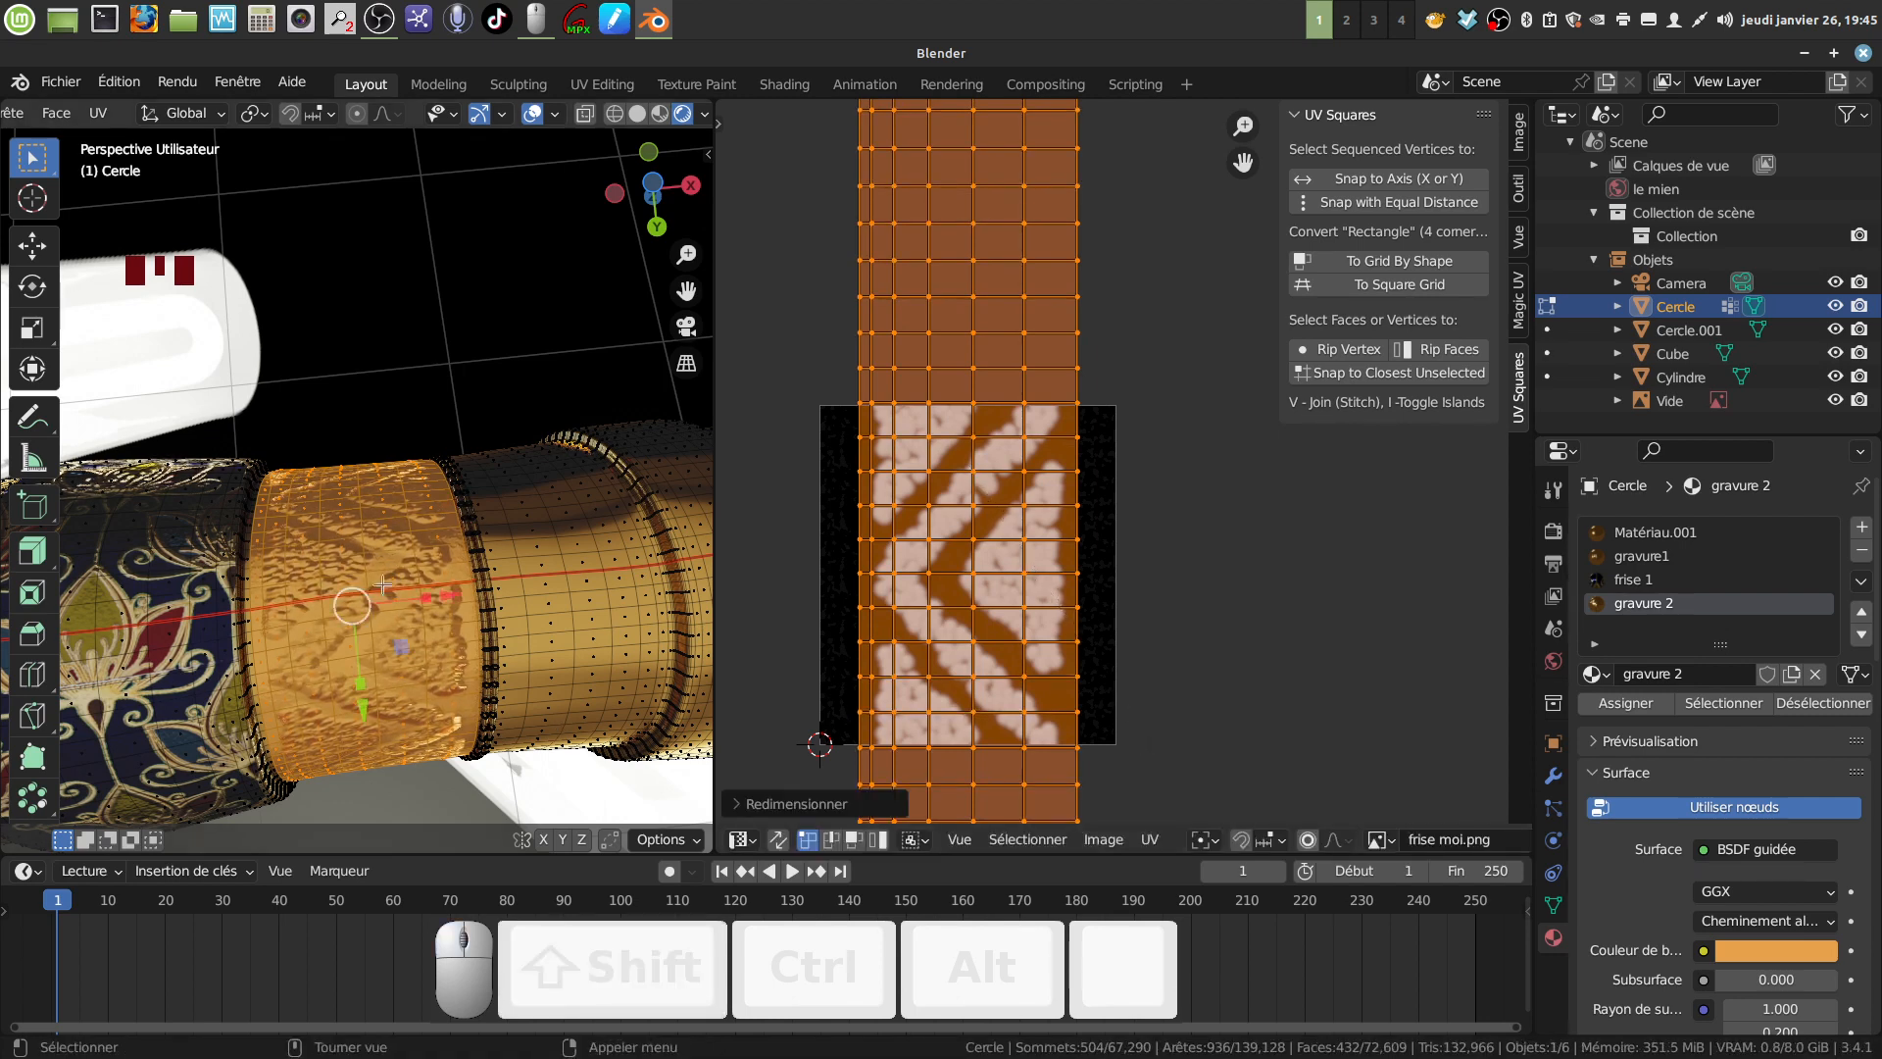
Select a face loop in the middle of the next plain gold band and grow the selection three times.
scroll(398, 645, down, 4)
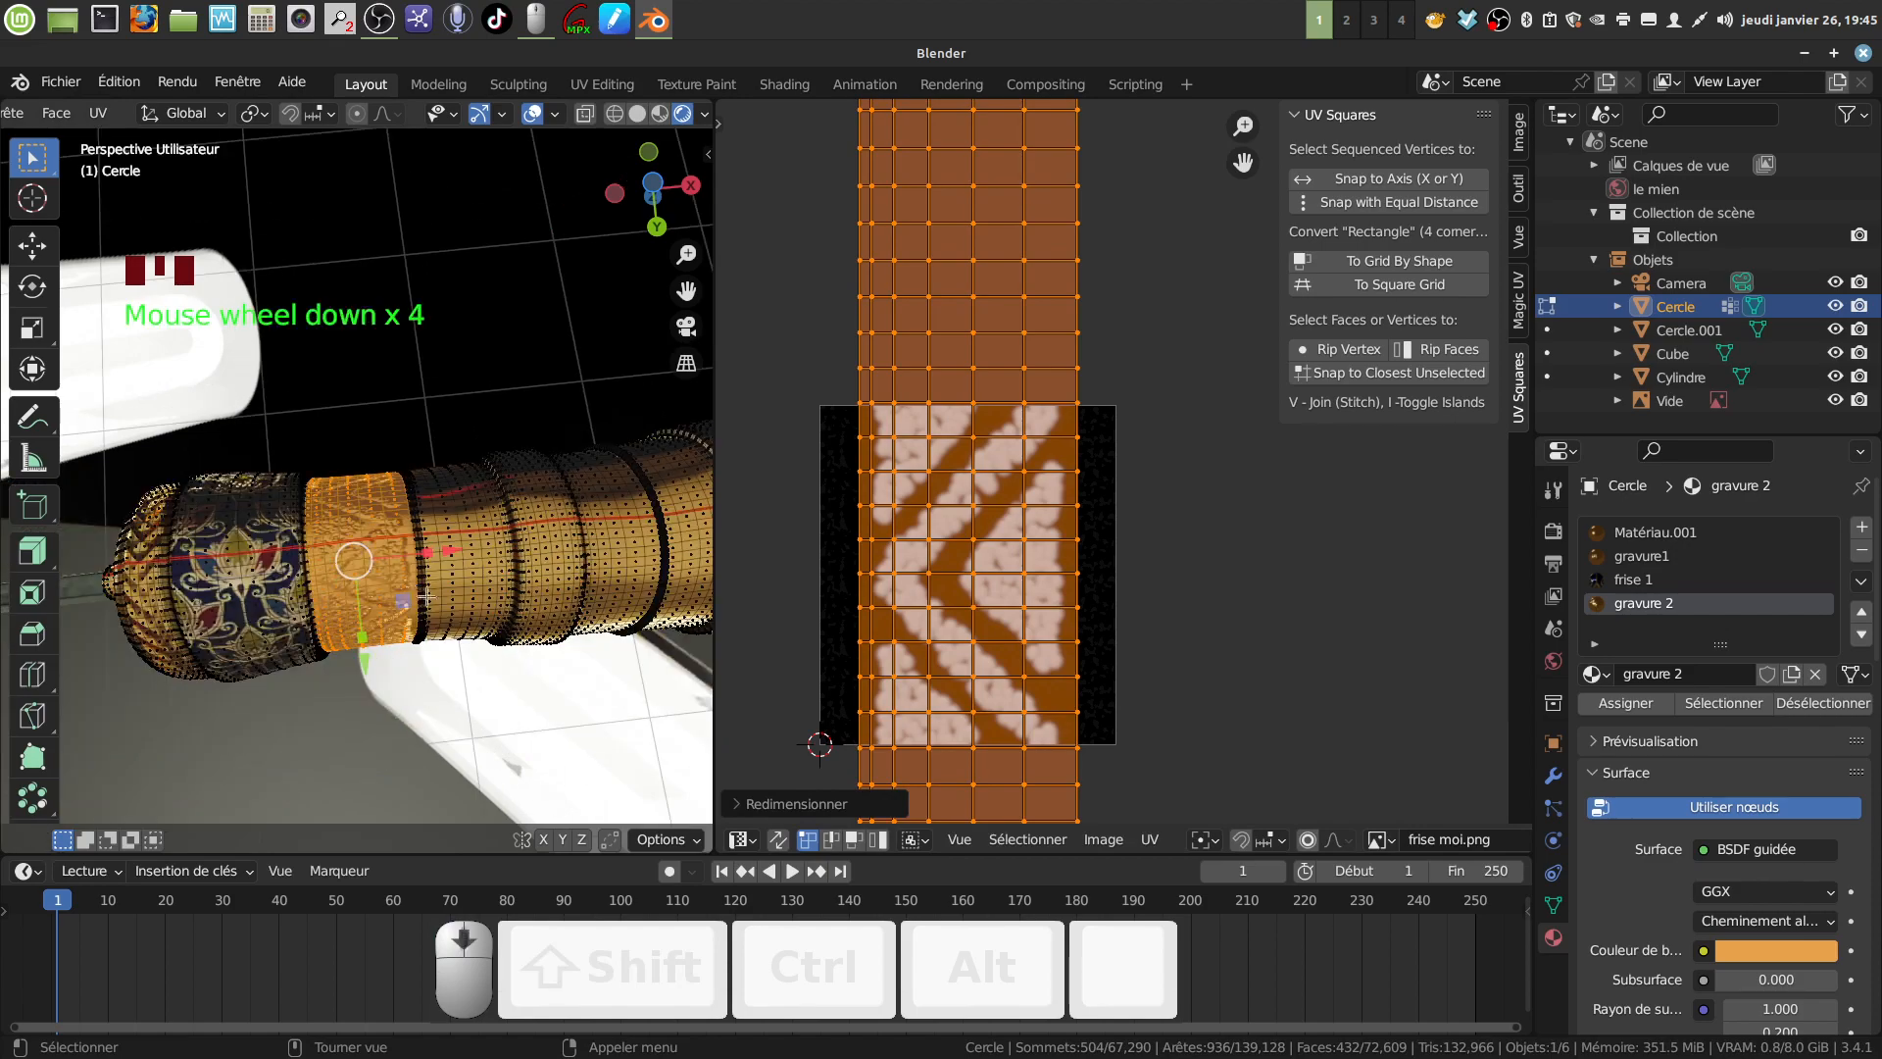
middle_drag(398, 645, 436, 760)
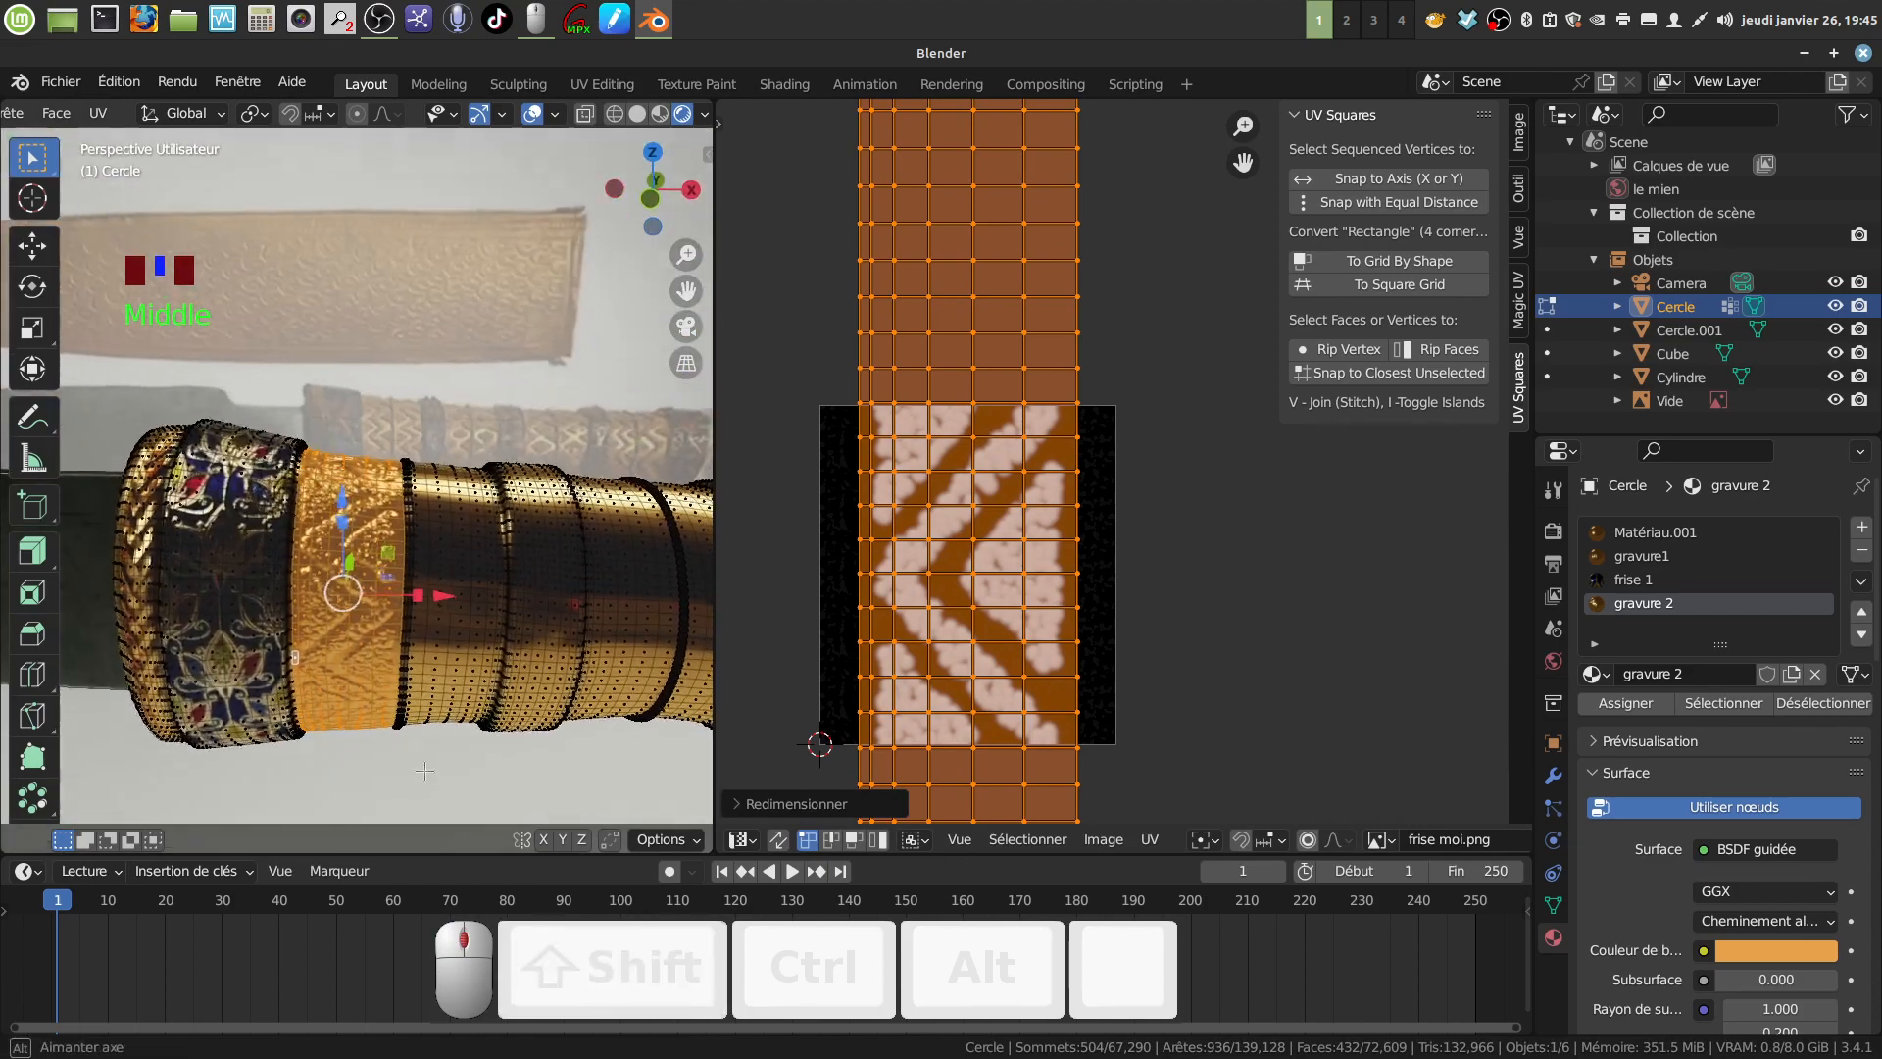
middle_drag(482, 682, 443, 521)
key(Tab)
key(Tab)
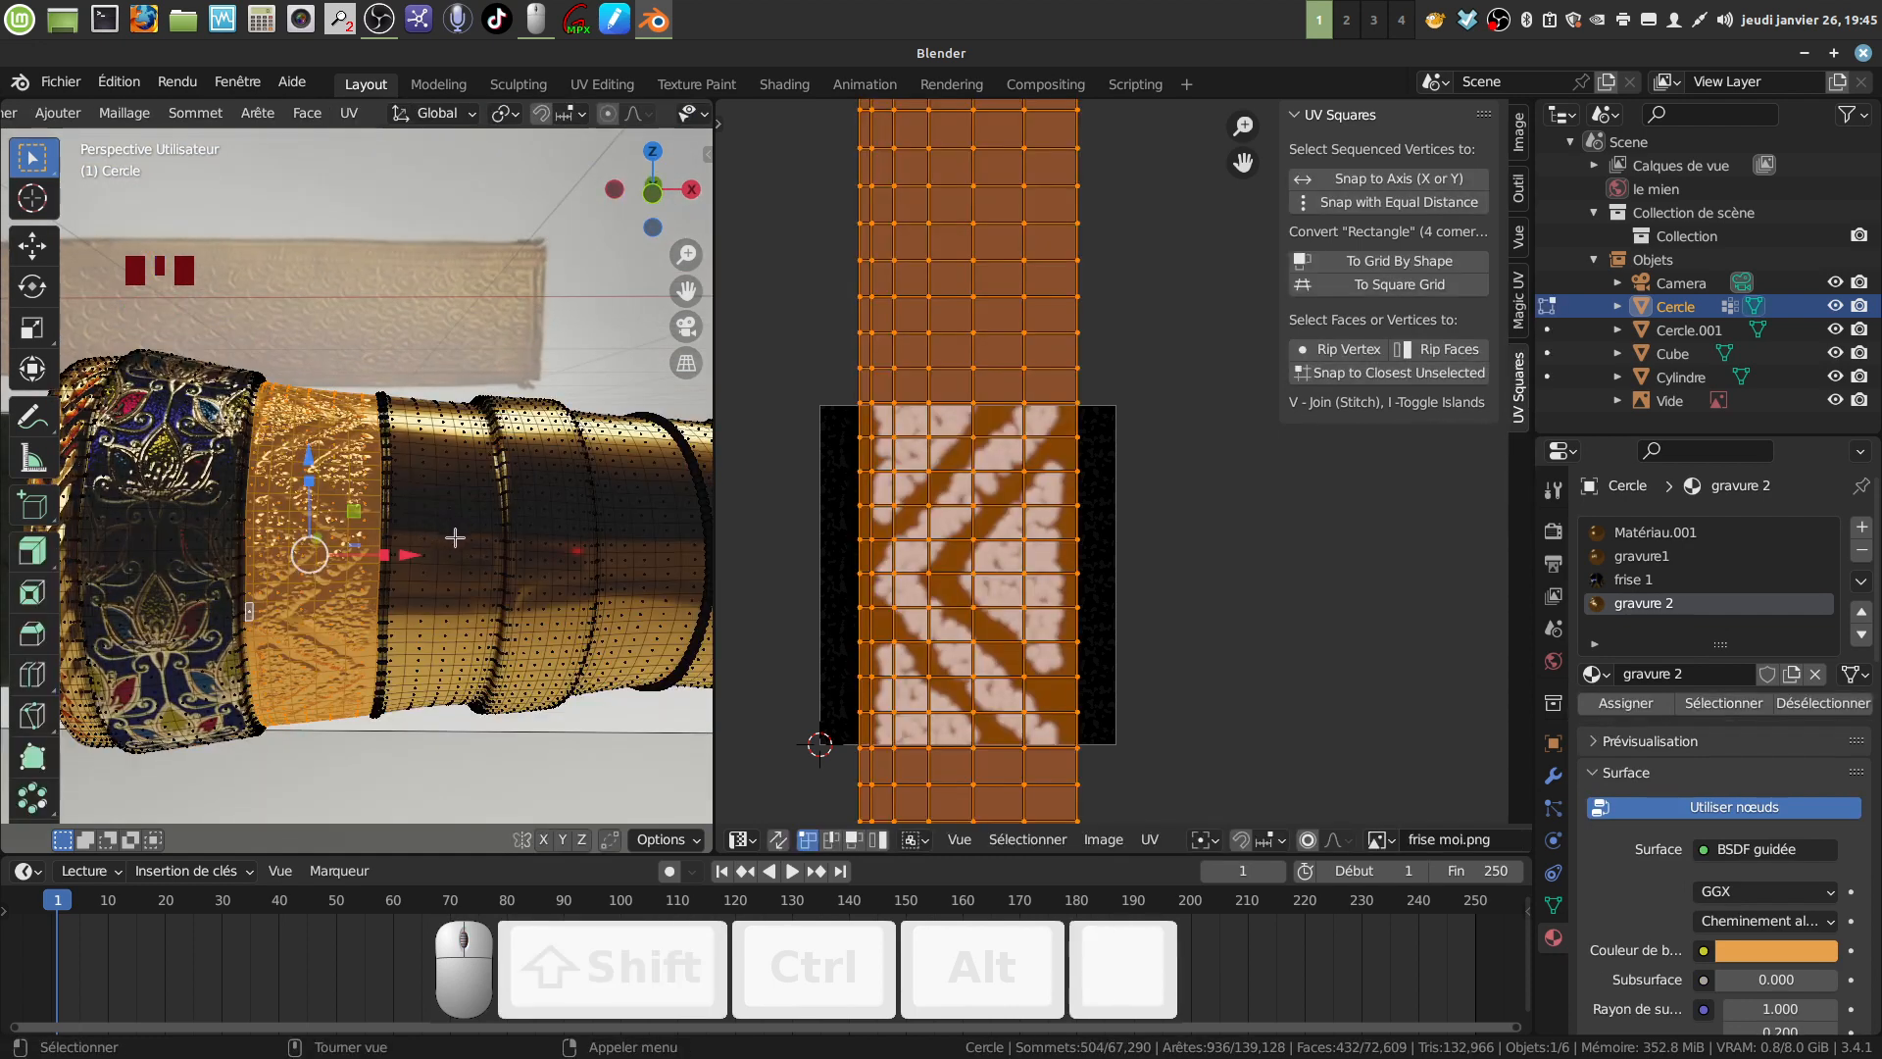
scroll(454, 538, up, 3)
middle_drag(454, 538, 398, 542)
alt+click(392, 555)
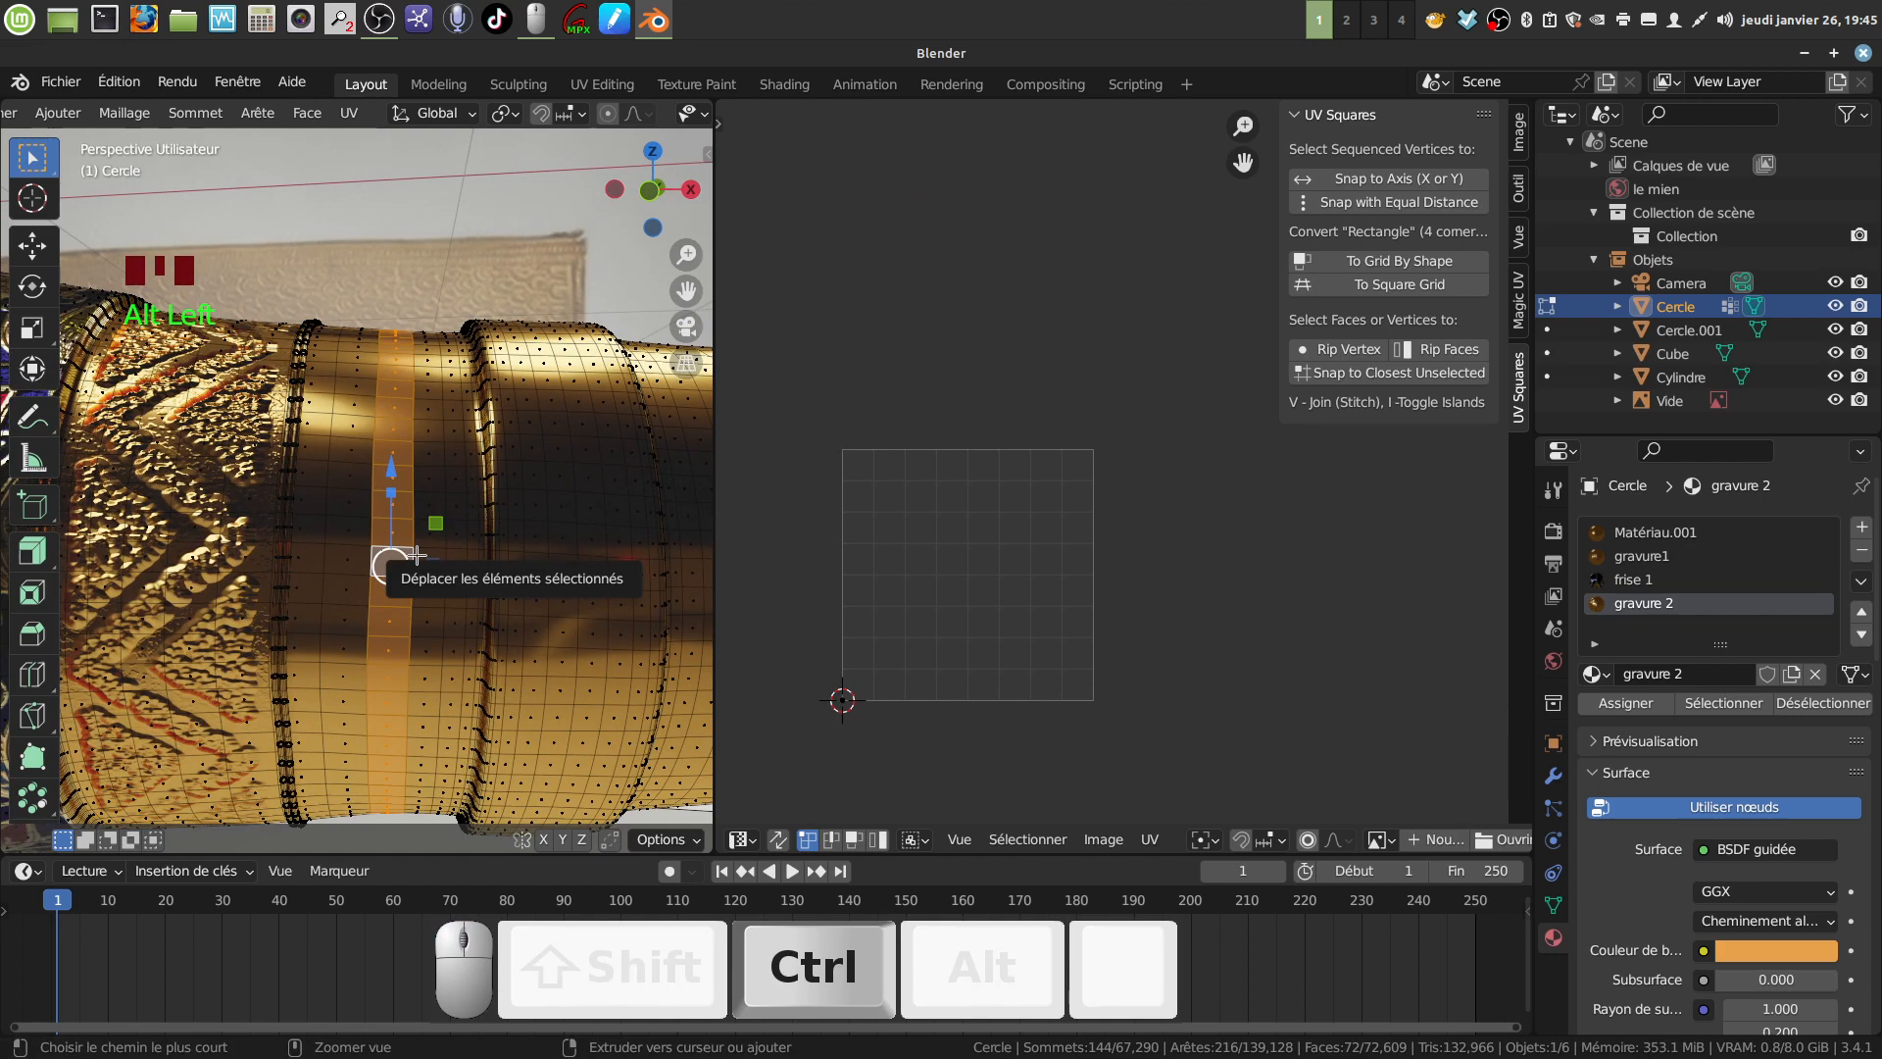
key(ctrl+KP_Add)
key(ctrl+KP_Add)
key(ctrl+KP_Add)
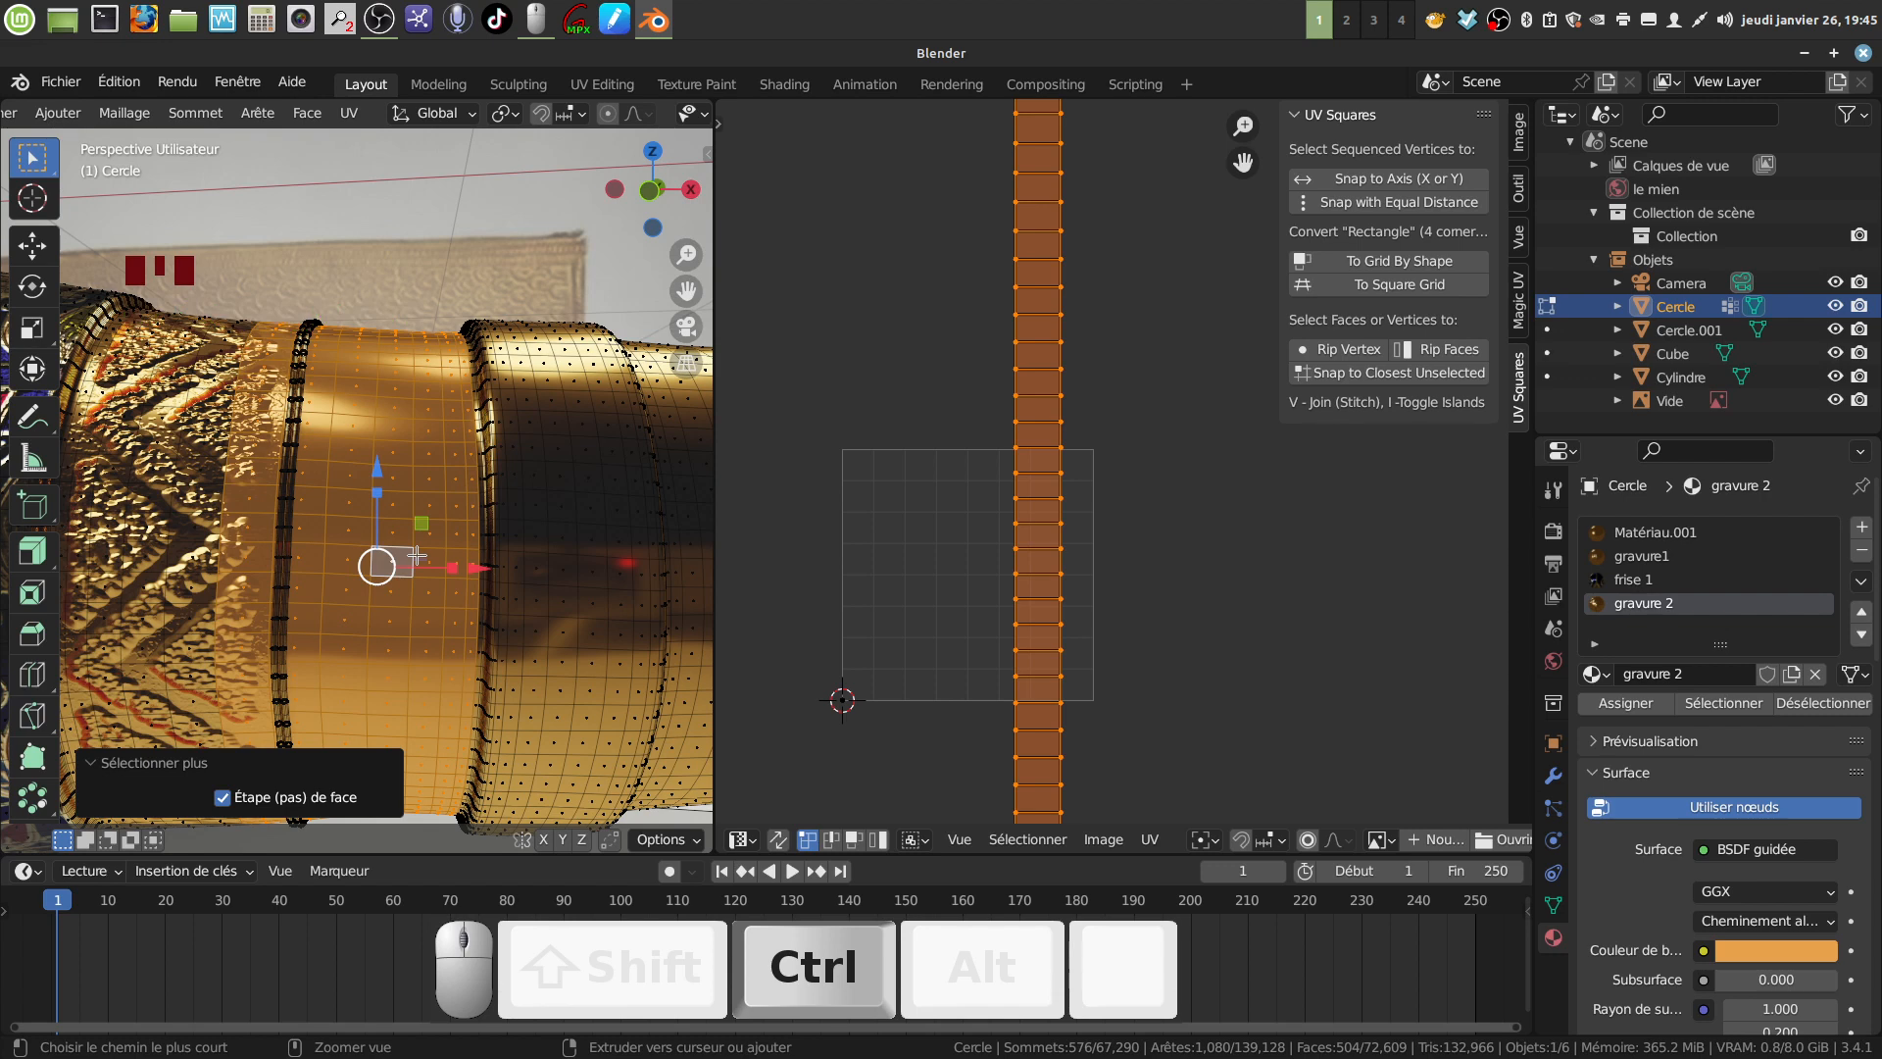
Undo the last selection growth and add the remaining face loop beside the band's far ridge to the selection.
ctrl+alt+click(260, 486)
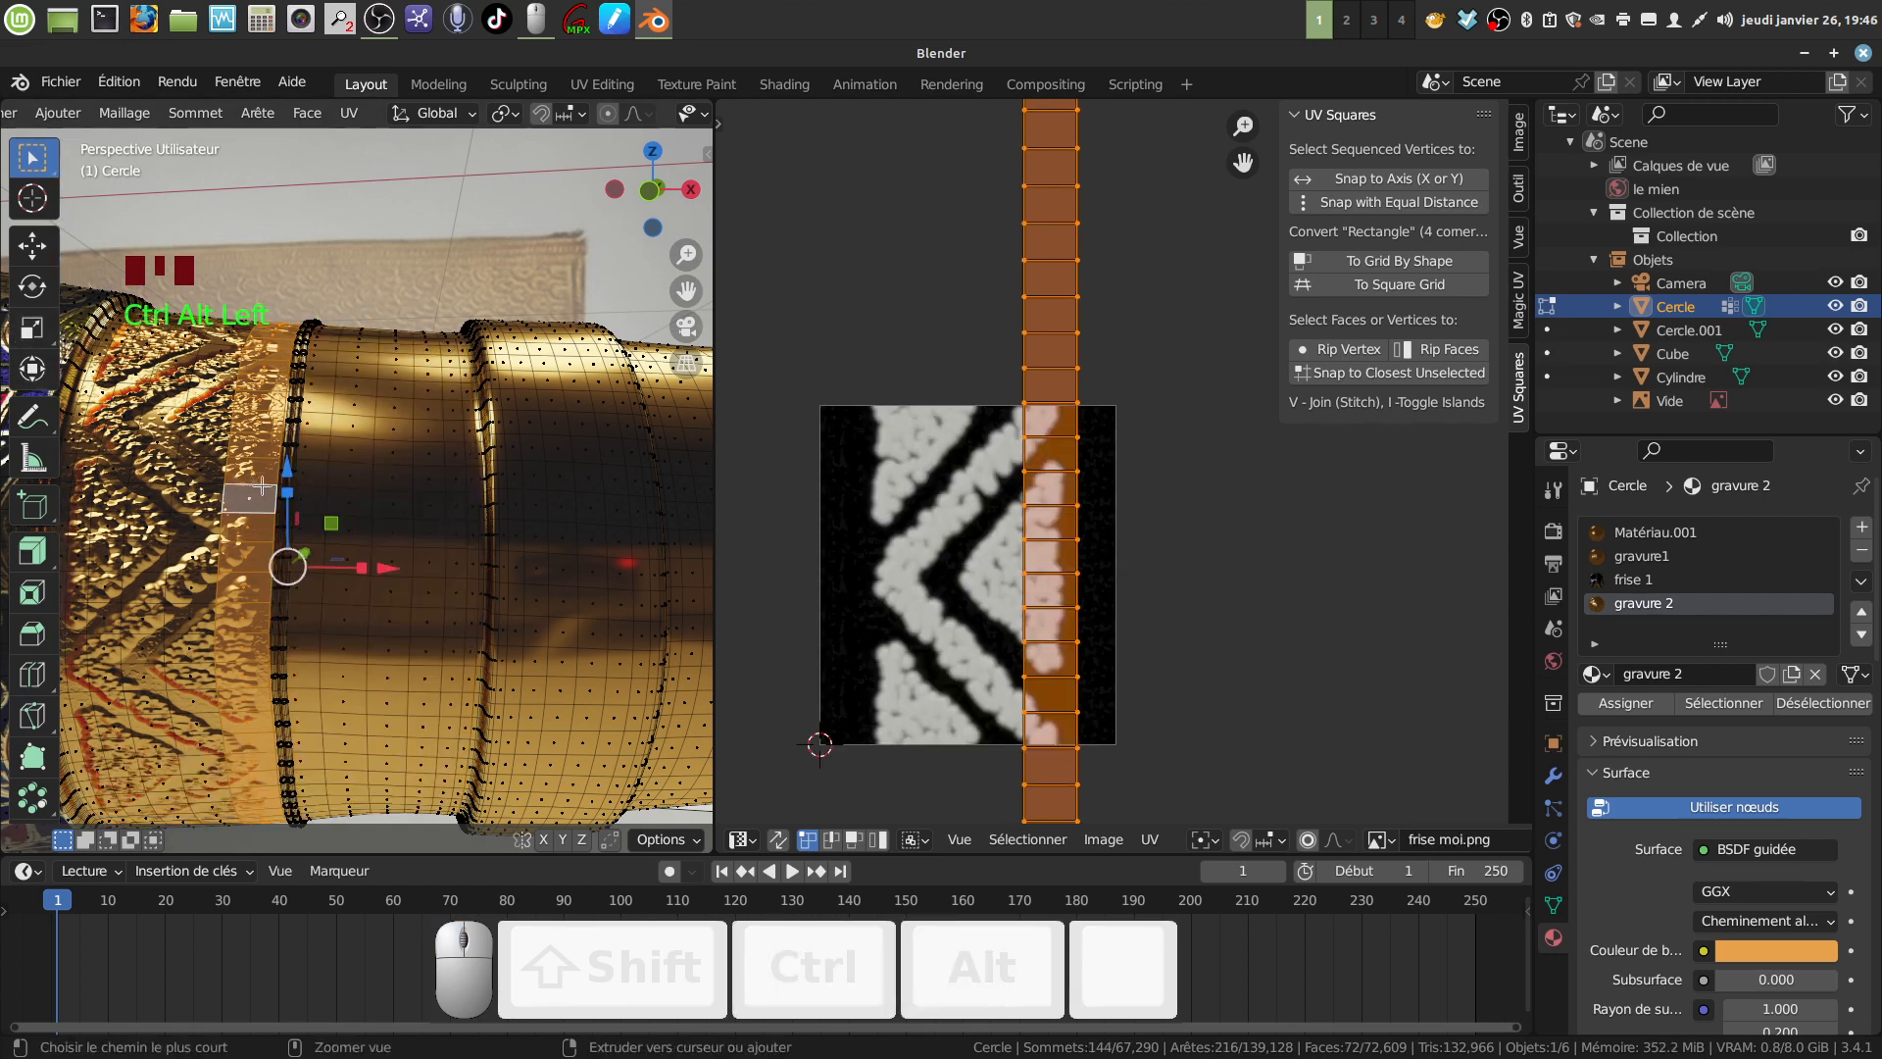
key(ctrl+z)
key(ctrl+z)
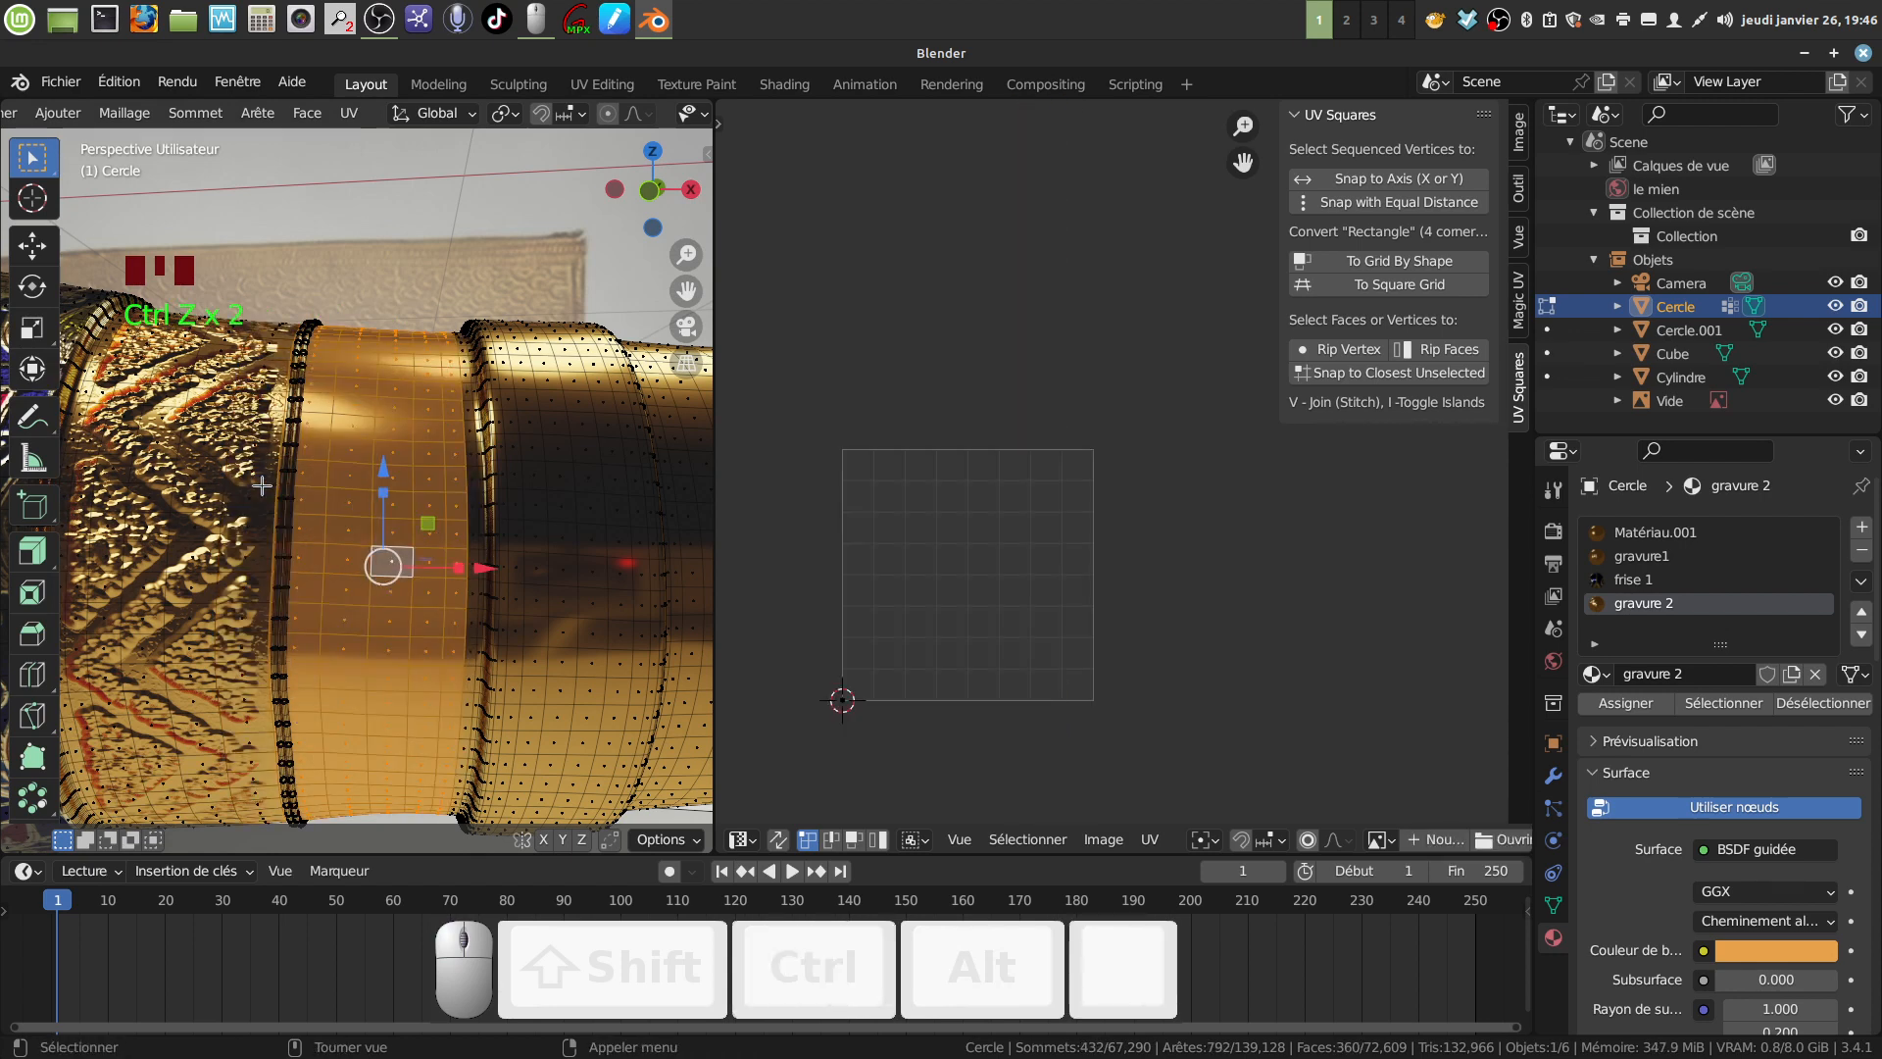
scroll(216, 431, up, 4)
scroll(444, 566, down, 2)
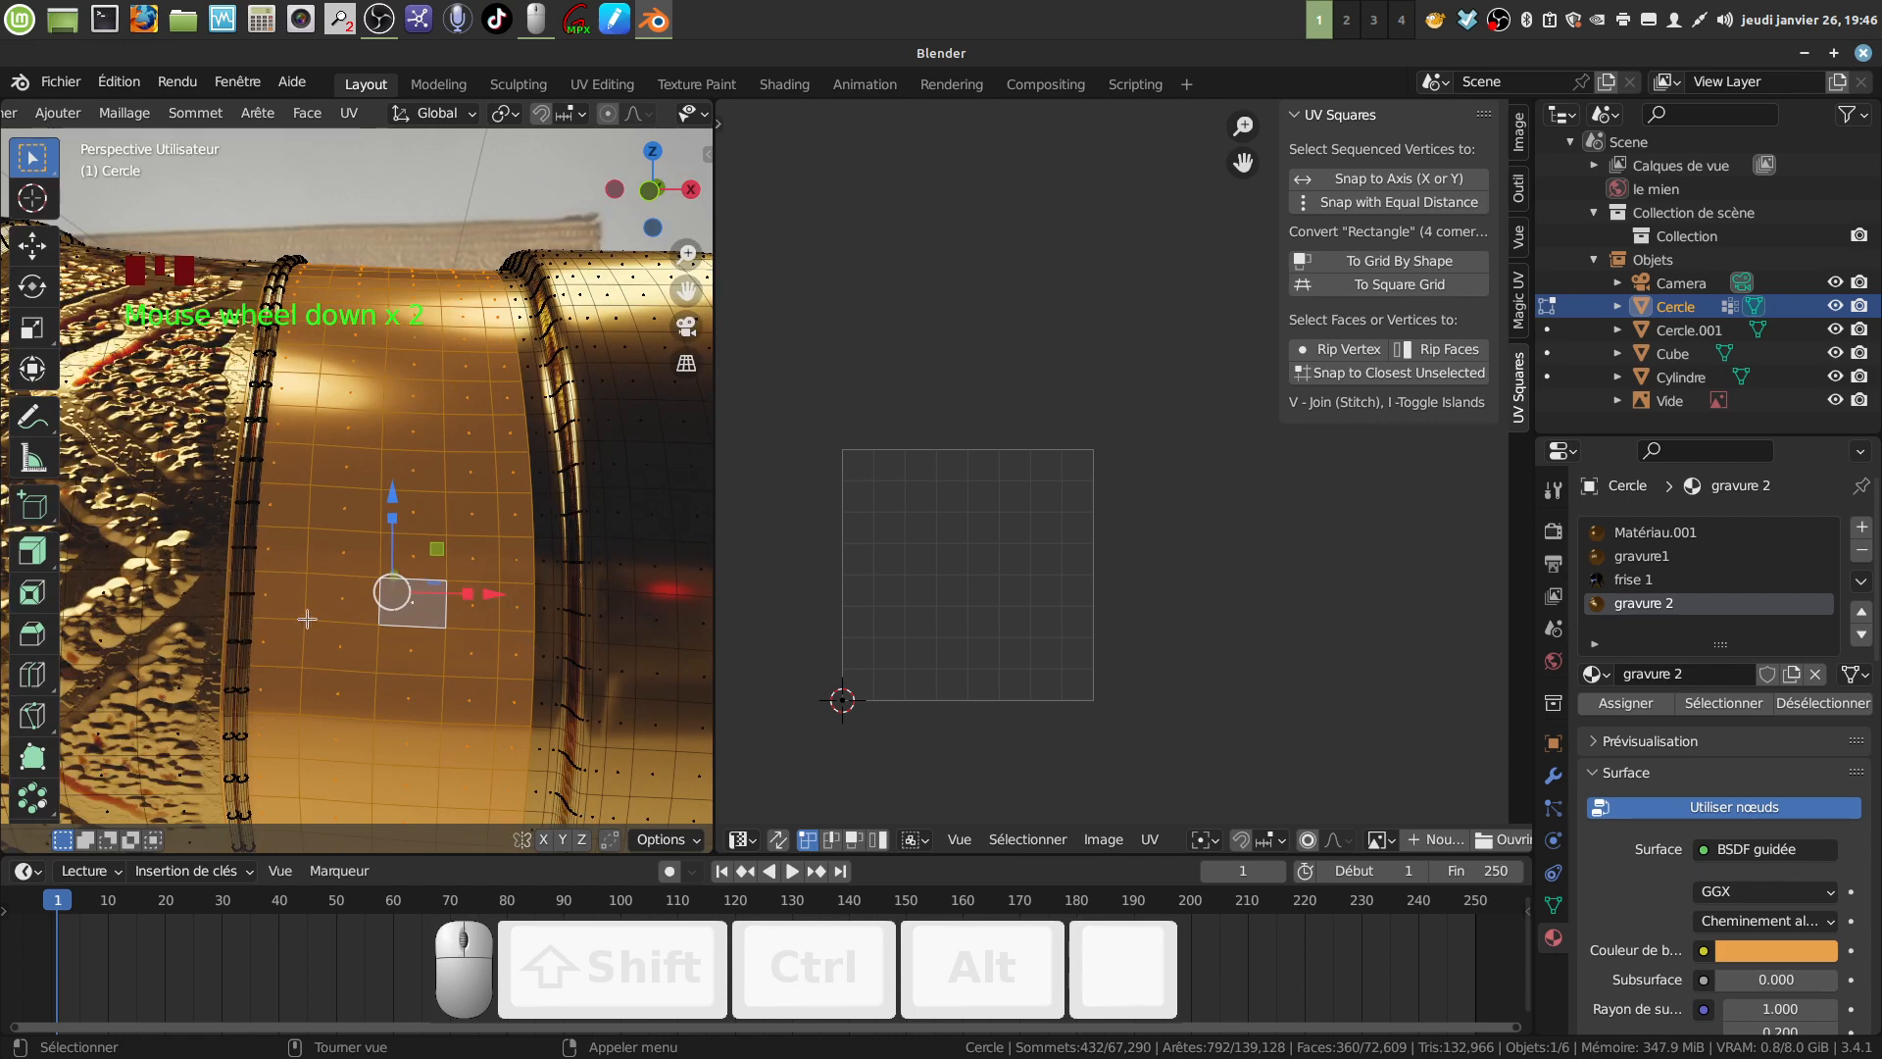
alt+shift+click(545, 581)
scroll(522, 574, down, 5)
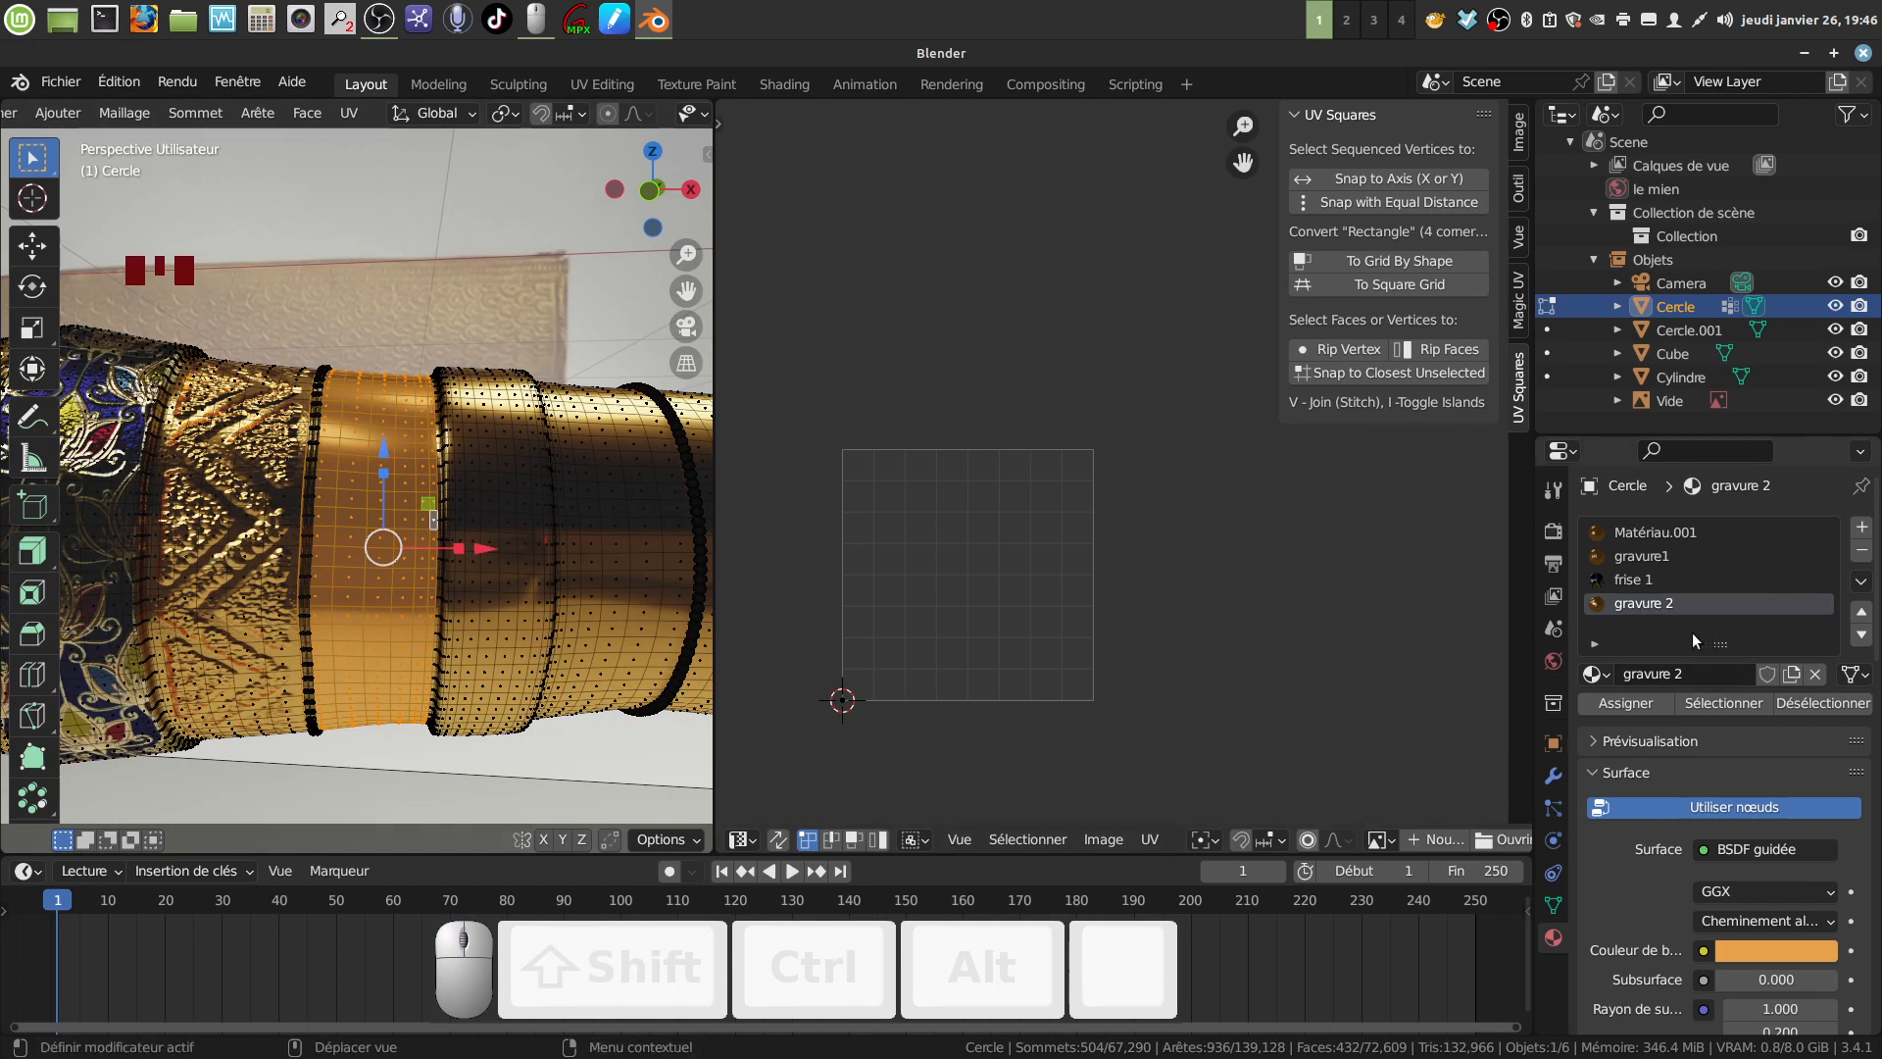
Add the faces using gravure 2 to the band selection and assign the gravure 2 material to both bands.
click(1719, 702)
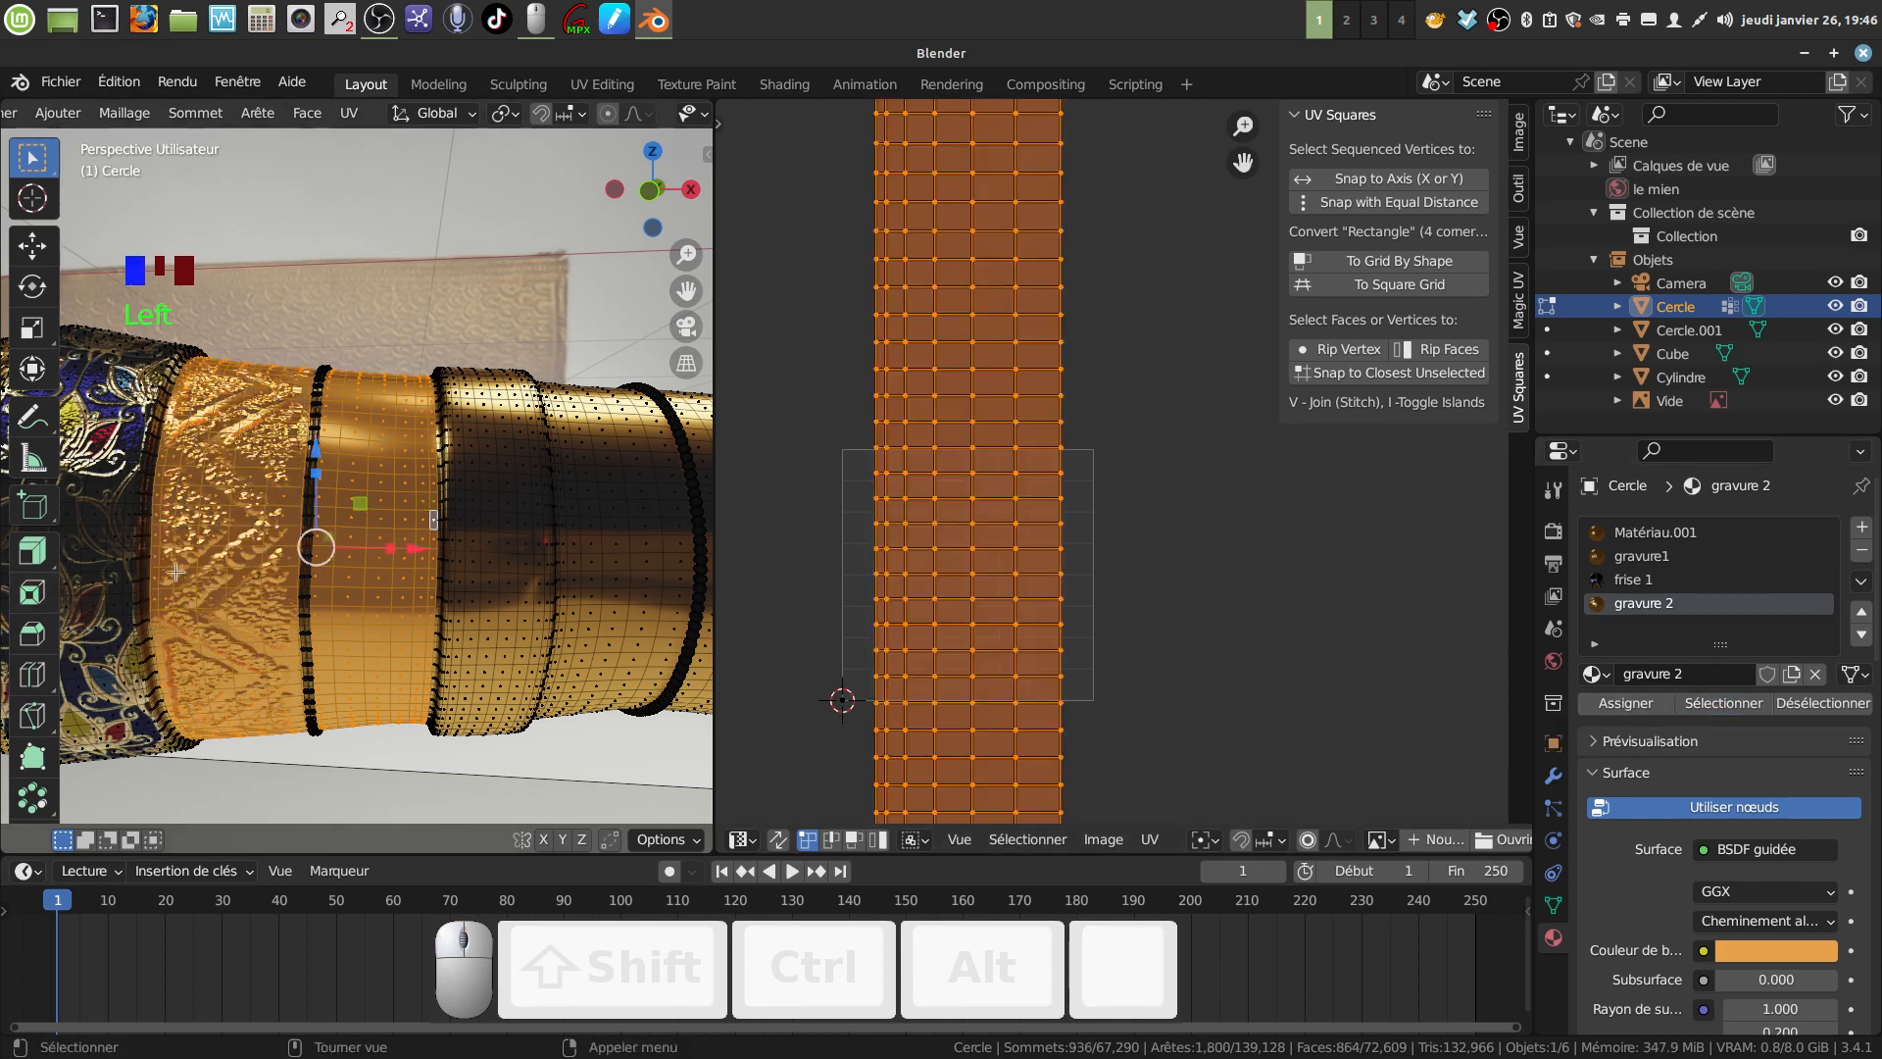
click(1625, 704)
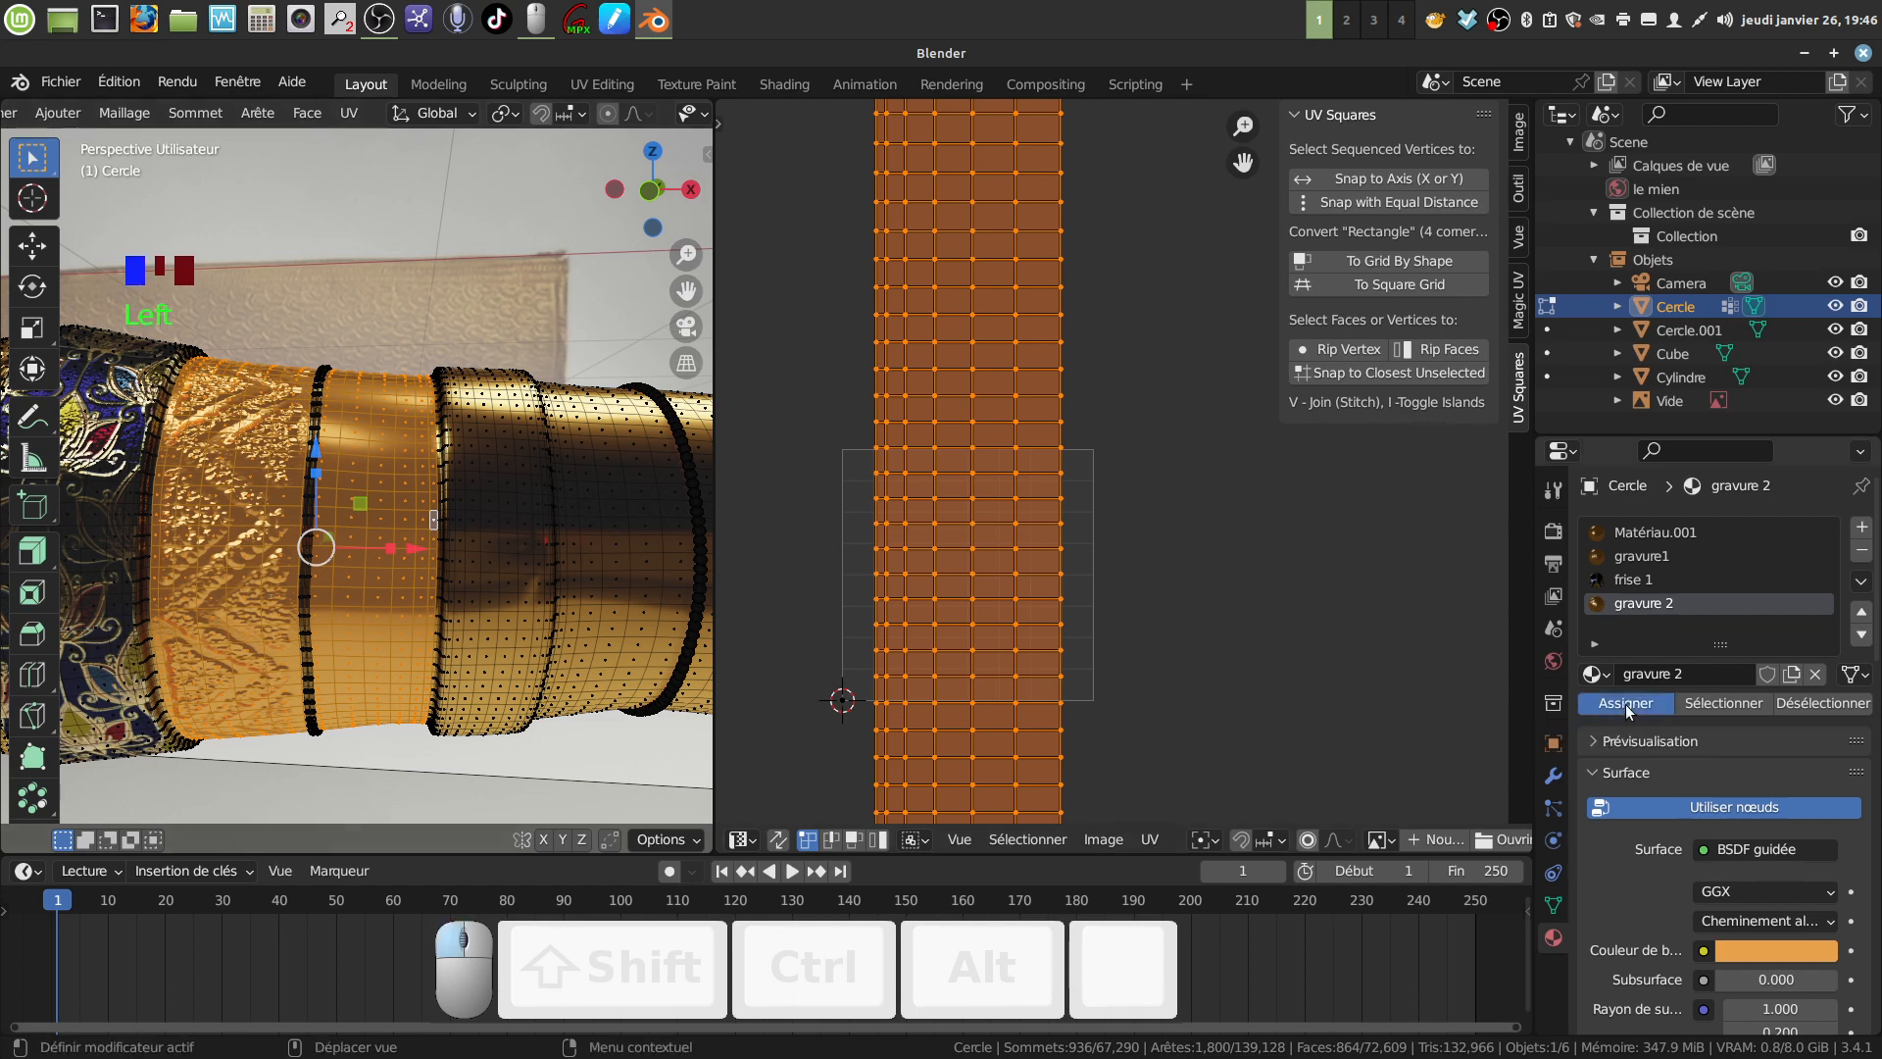
scroll(1086, 579, down, 4)
scroll(1086, 575, up, 4)
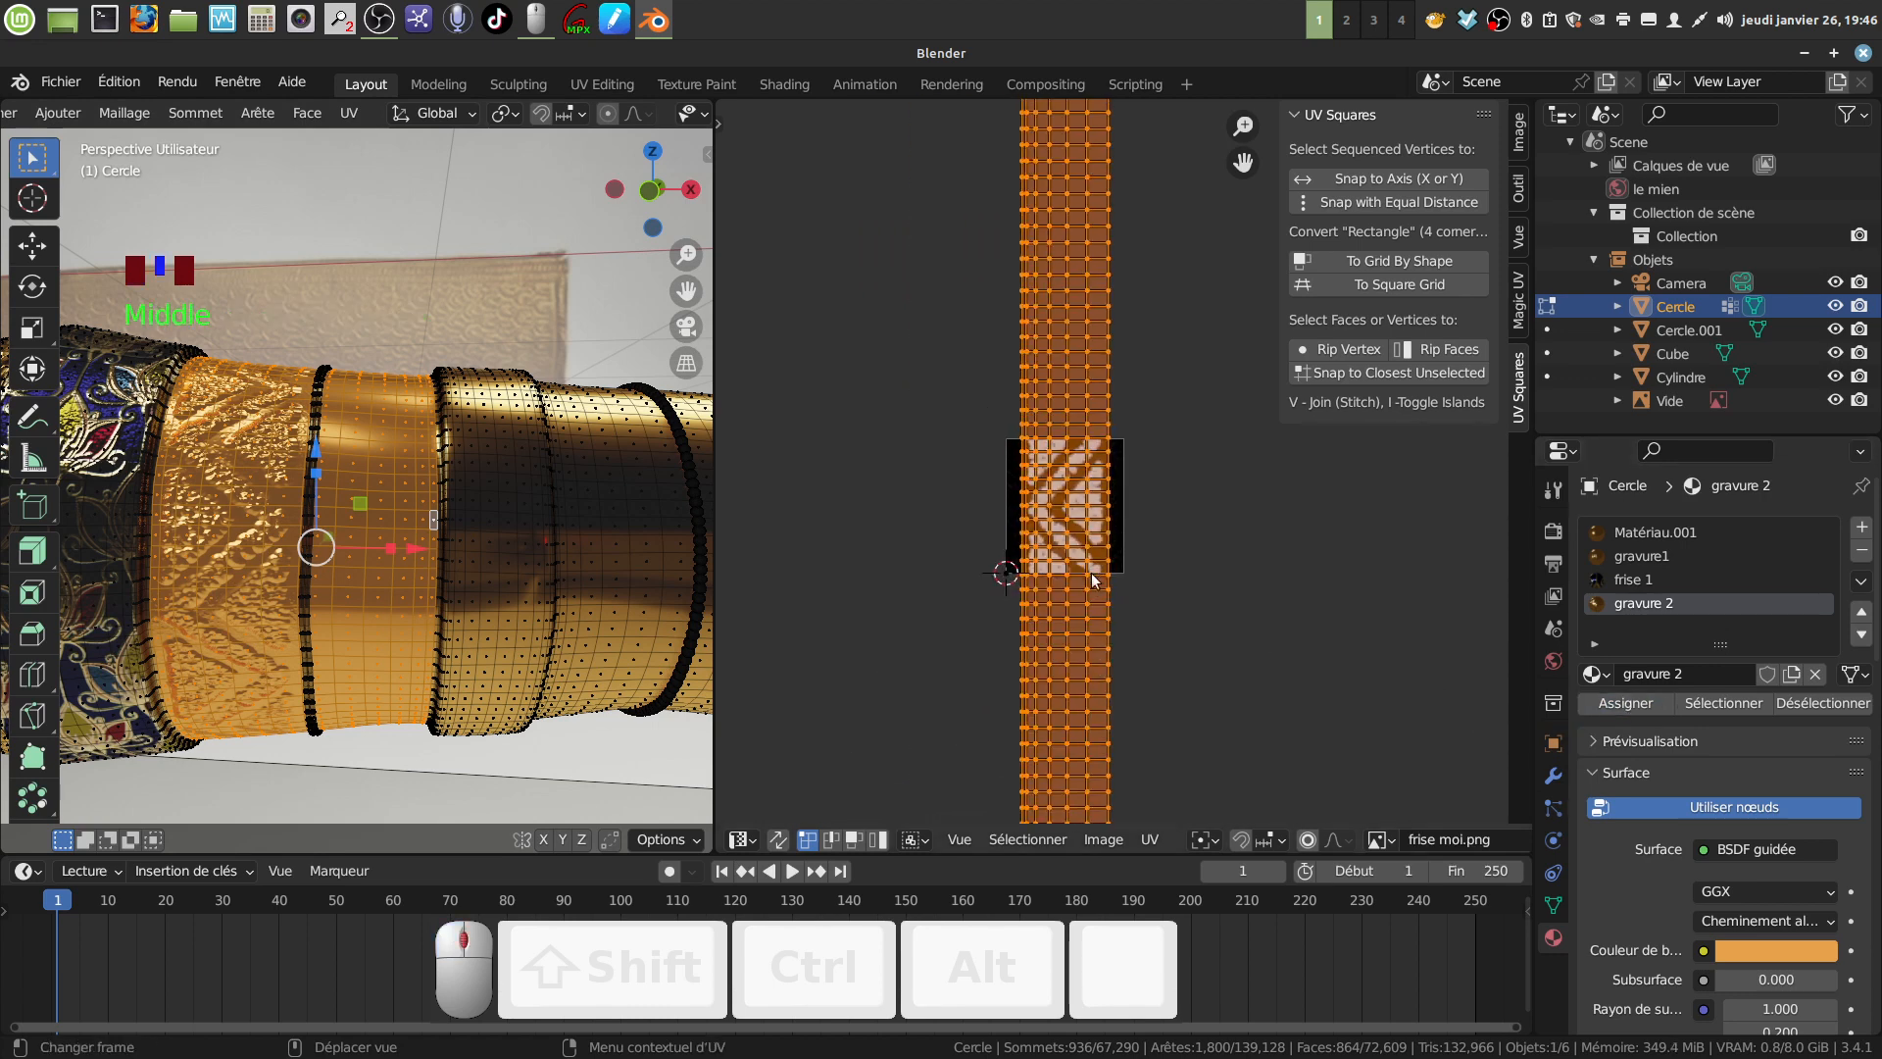
middle_drag(1105, 602, 1218, 573)
scroll(1180, 619, up, 3)
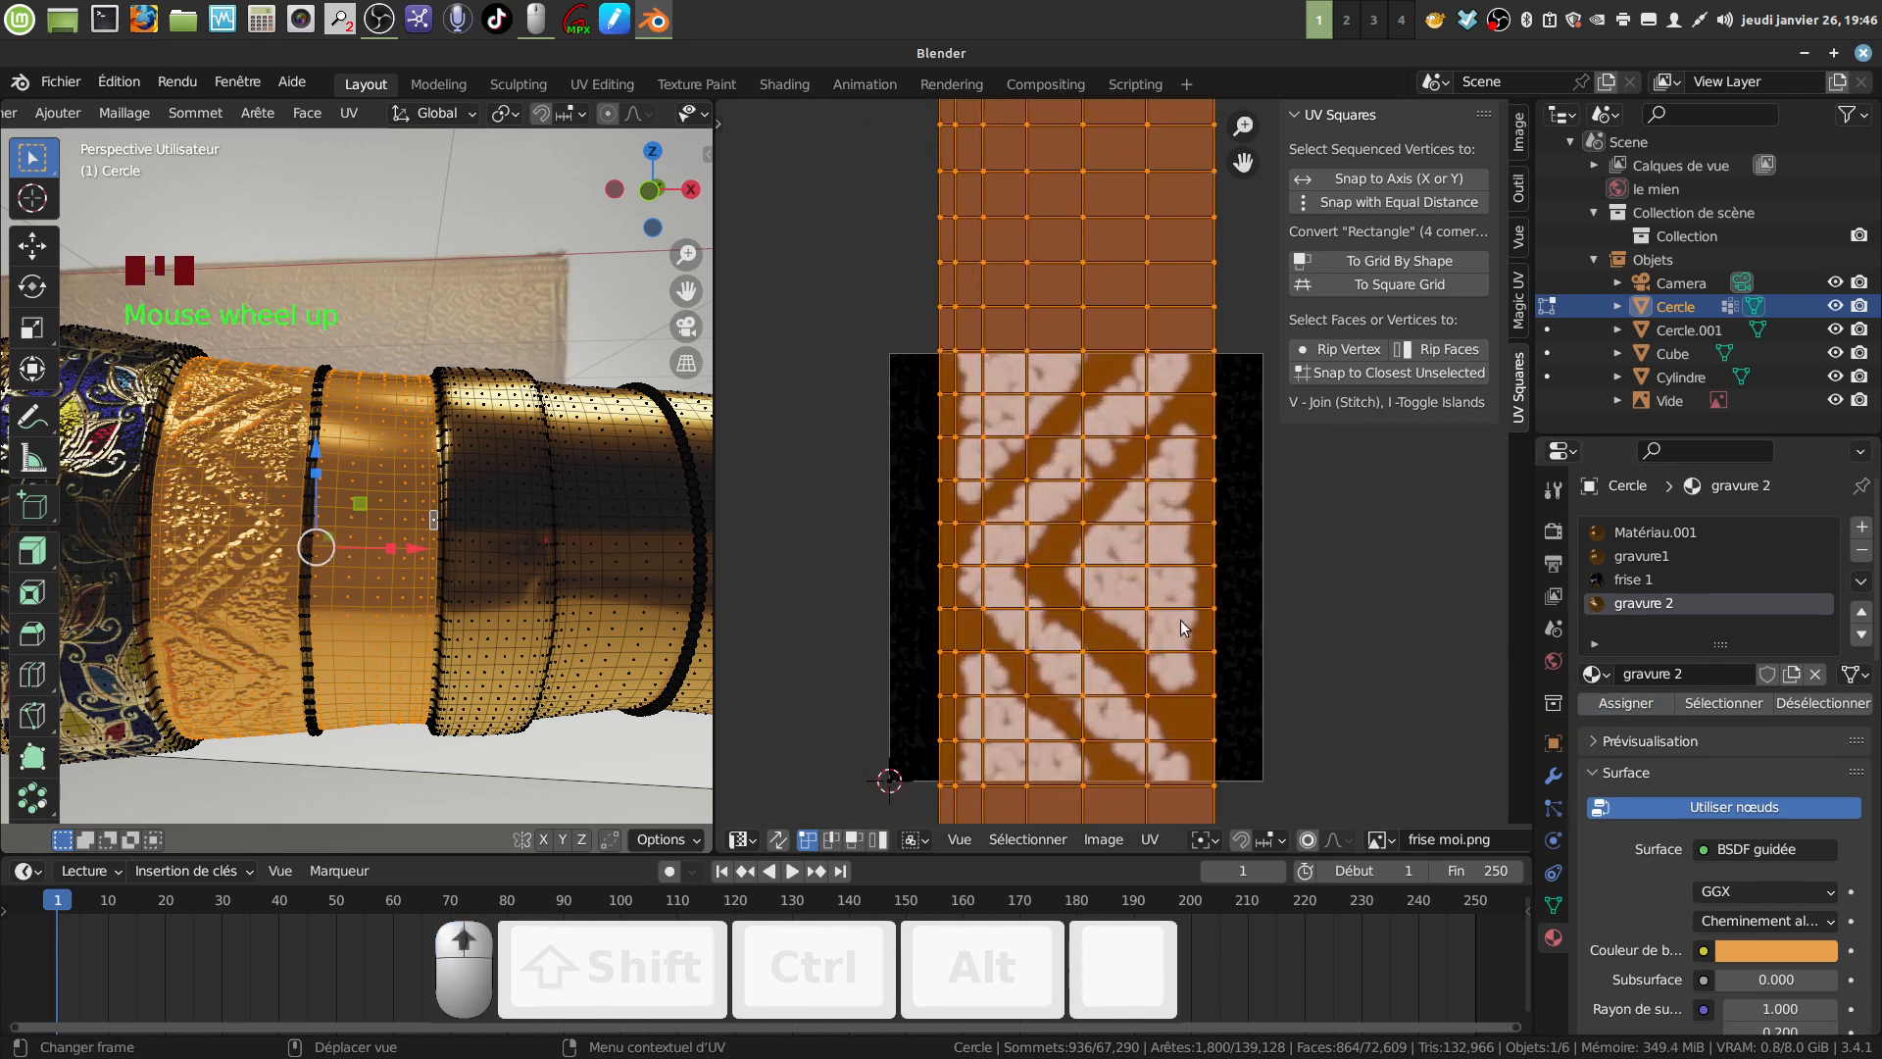
scroll(1180, 616, down, 3)
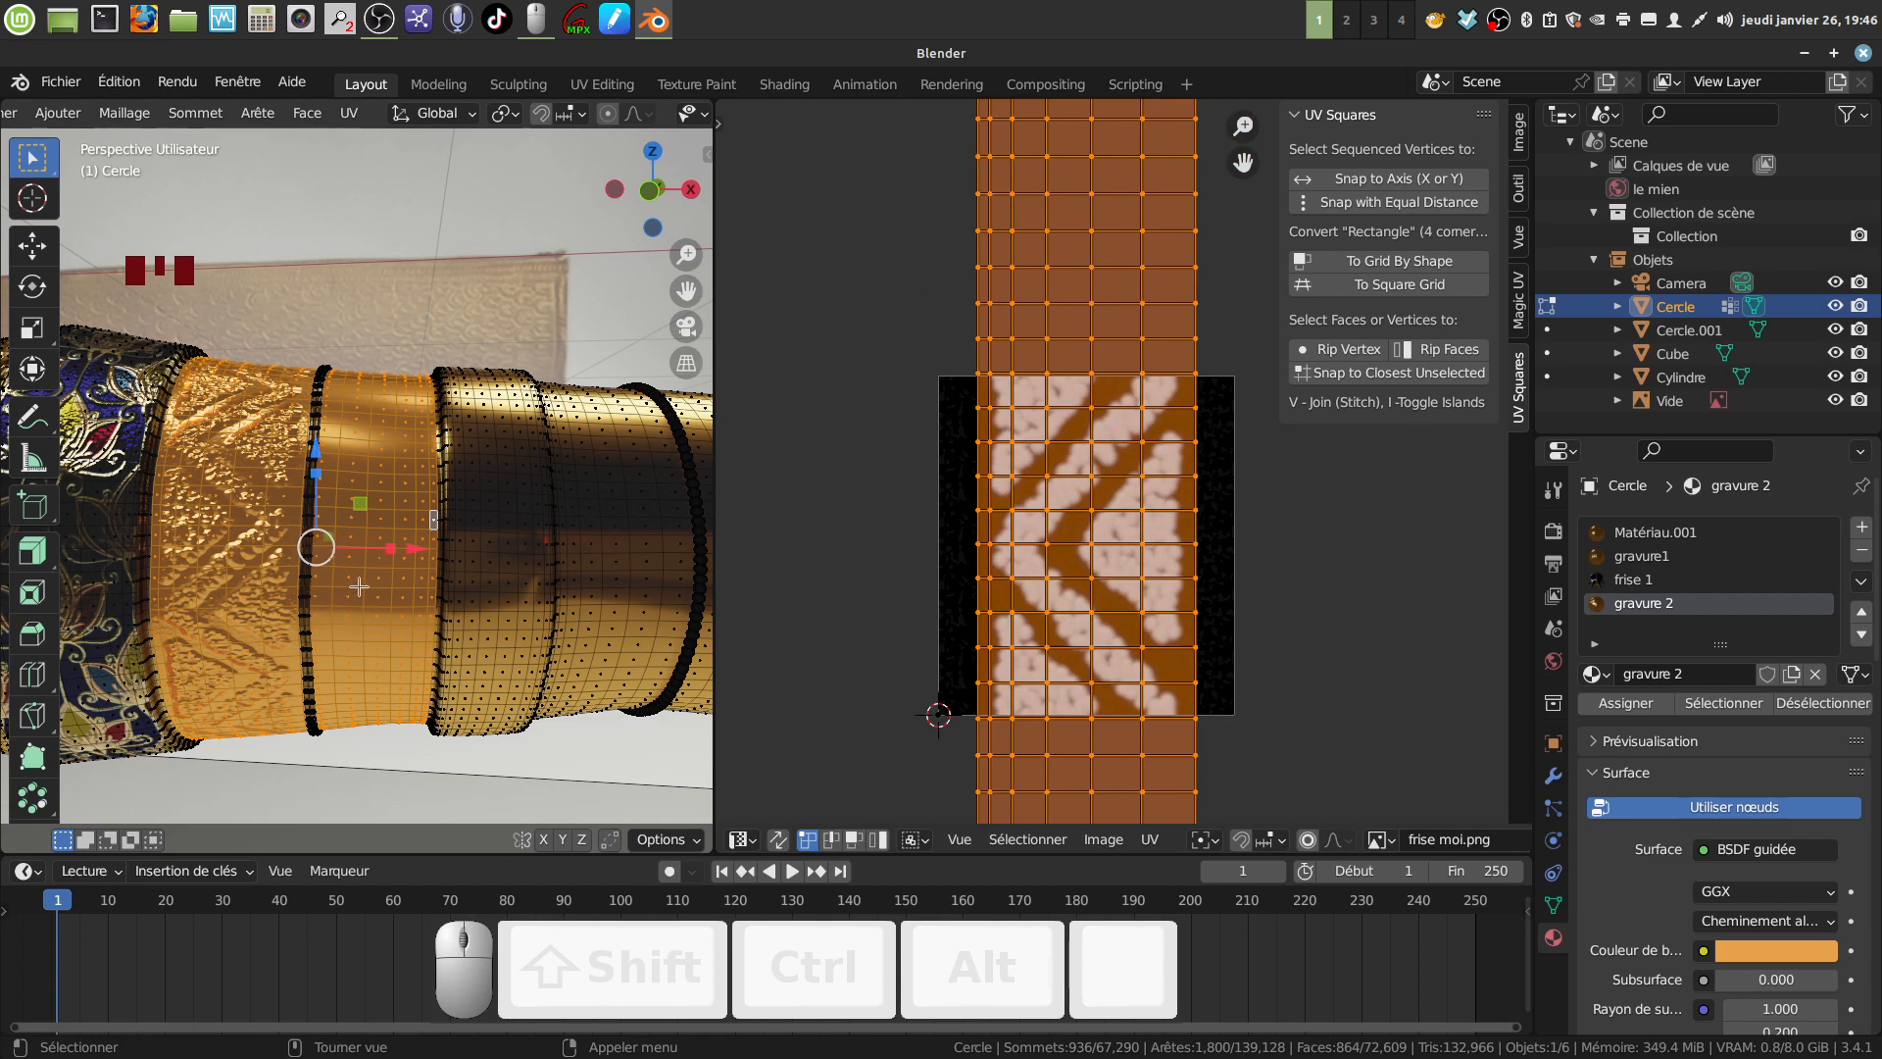
Clear the selection and reselect only the new band from a middle face loop, growing it twice and adding the loop beside the far ridge.
key(alt+a)
scroll(389, 603, up, 2)
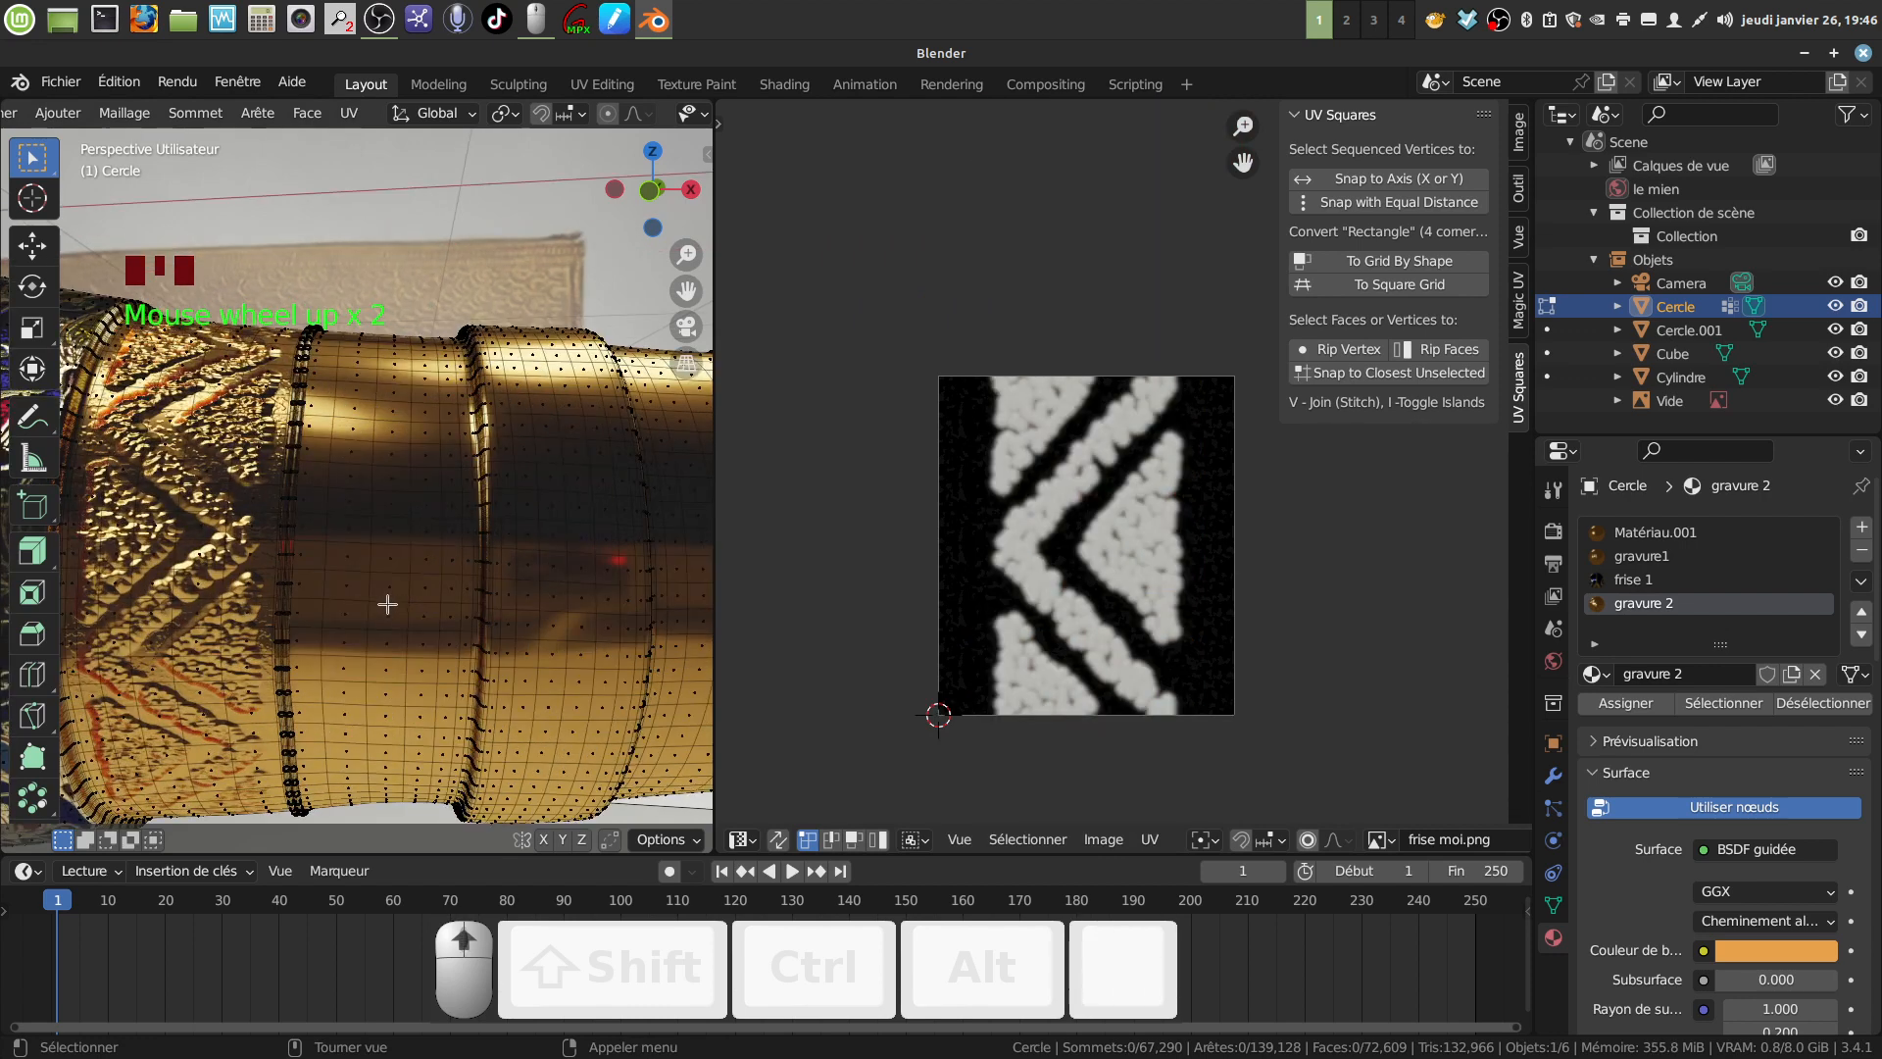
alt+click(388, 603)
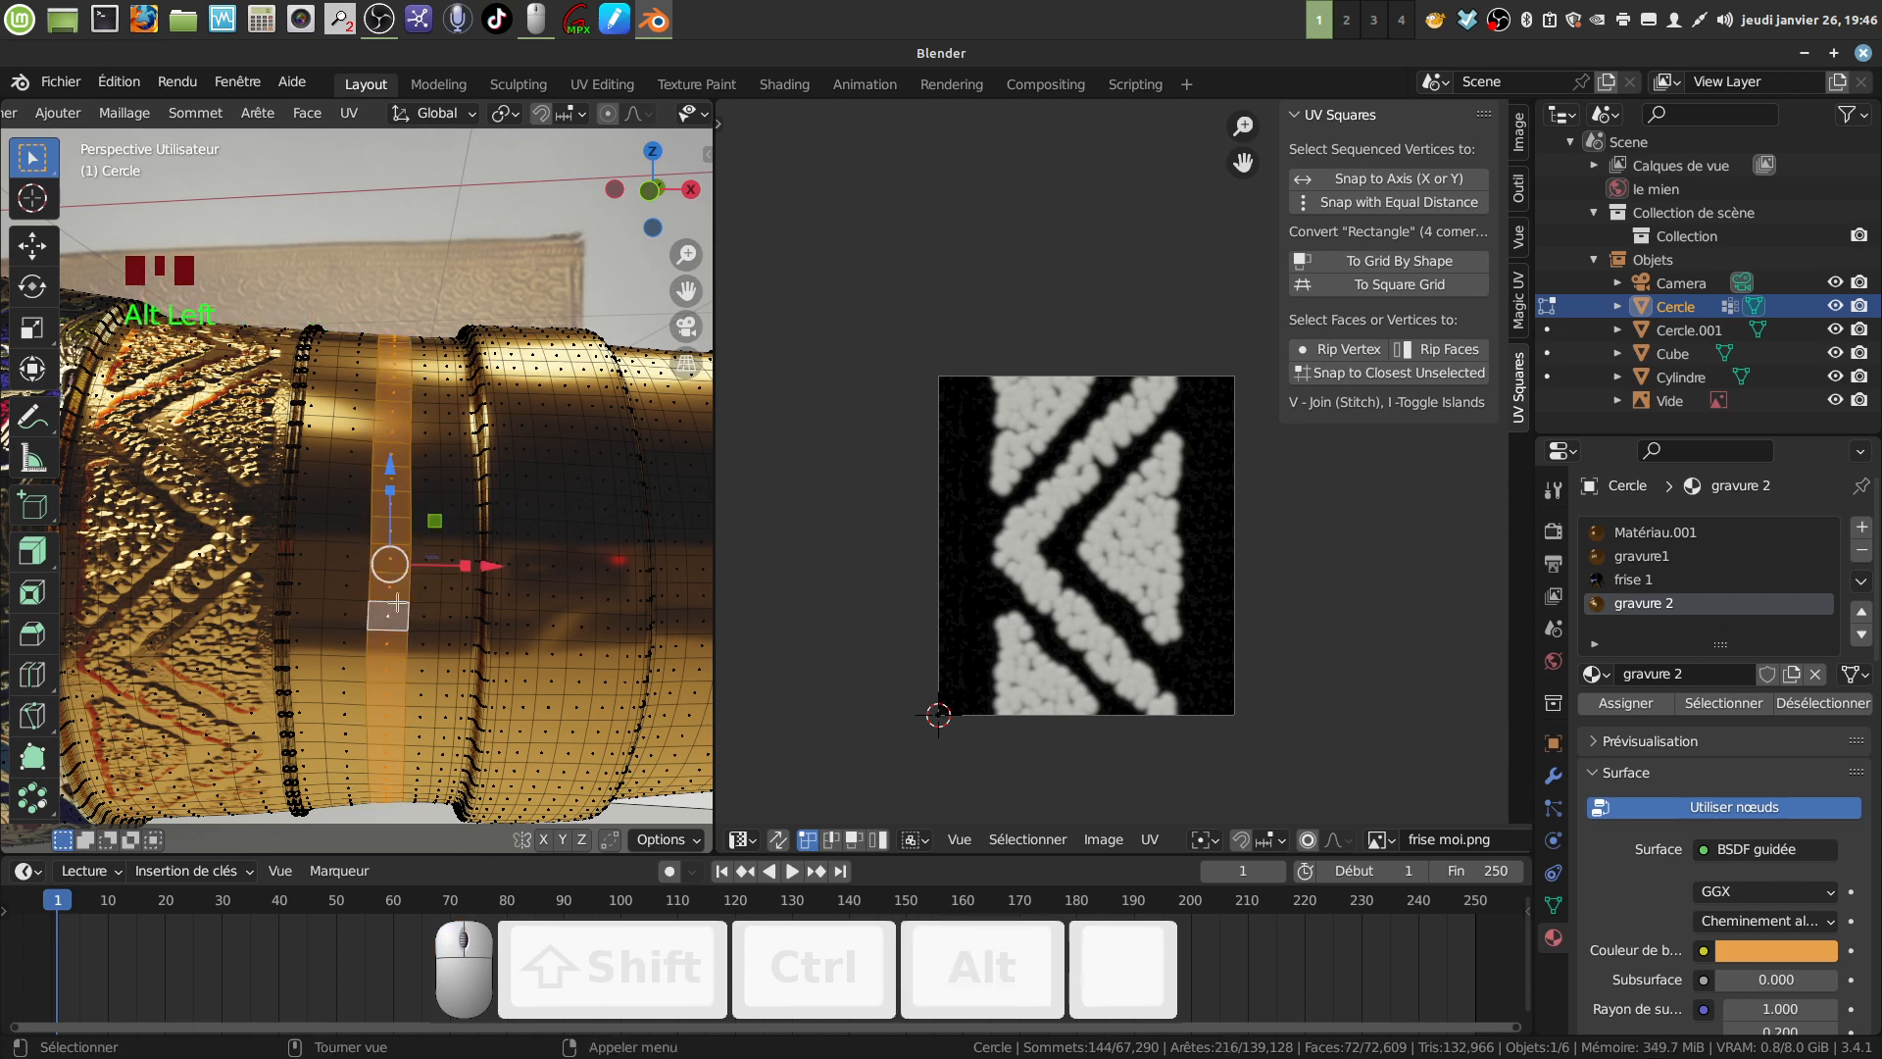
key(ctrl+KP_Add)
key(ctrl+KP_Add)
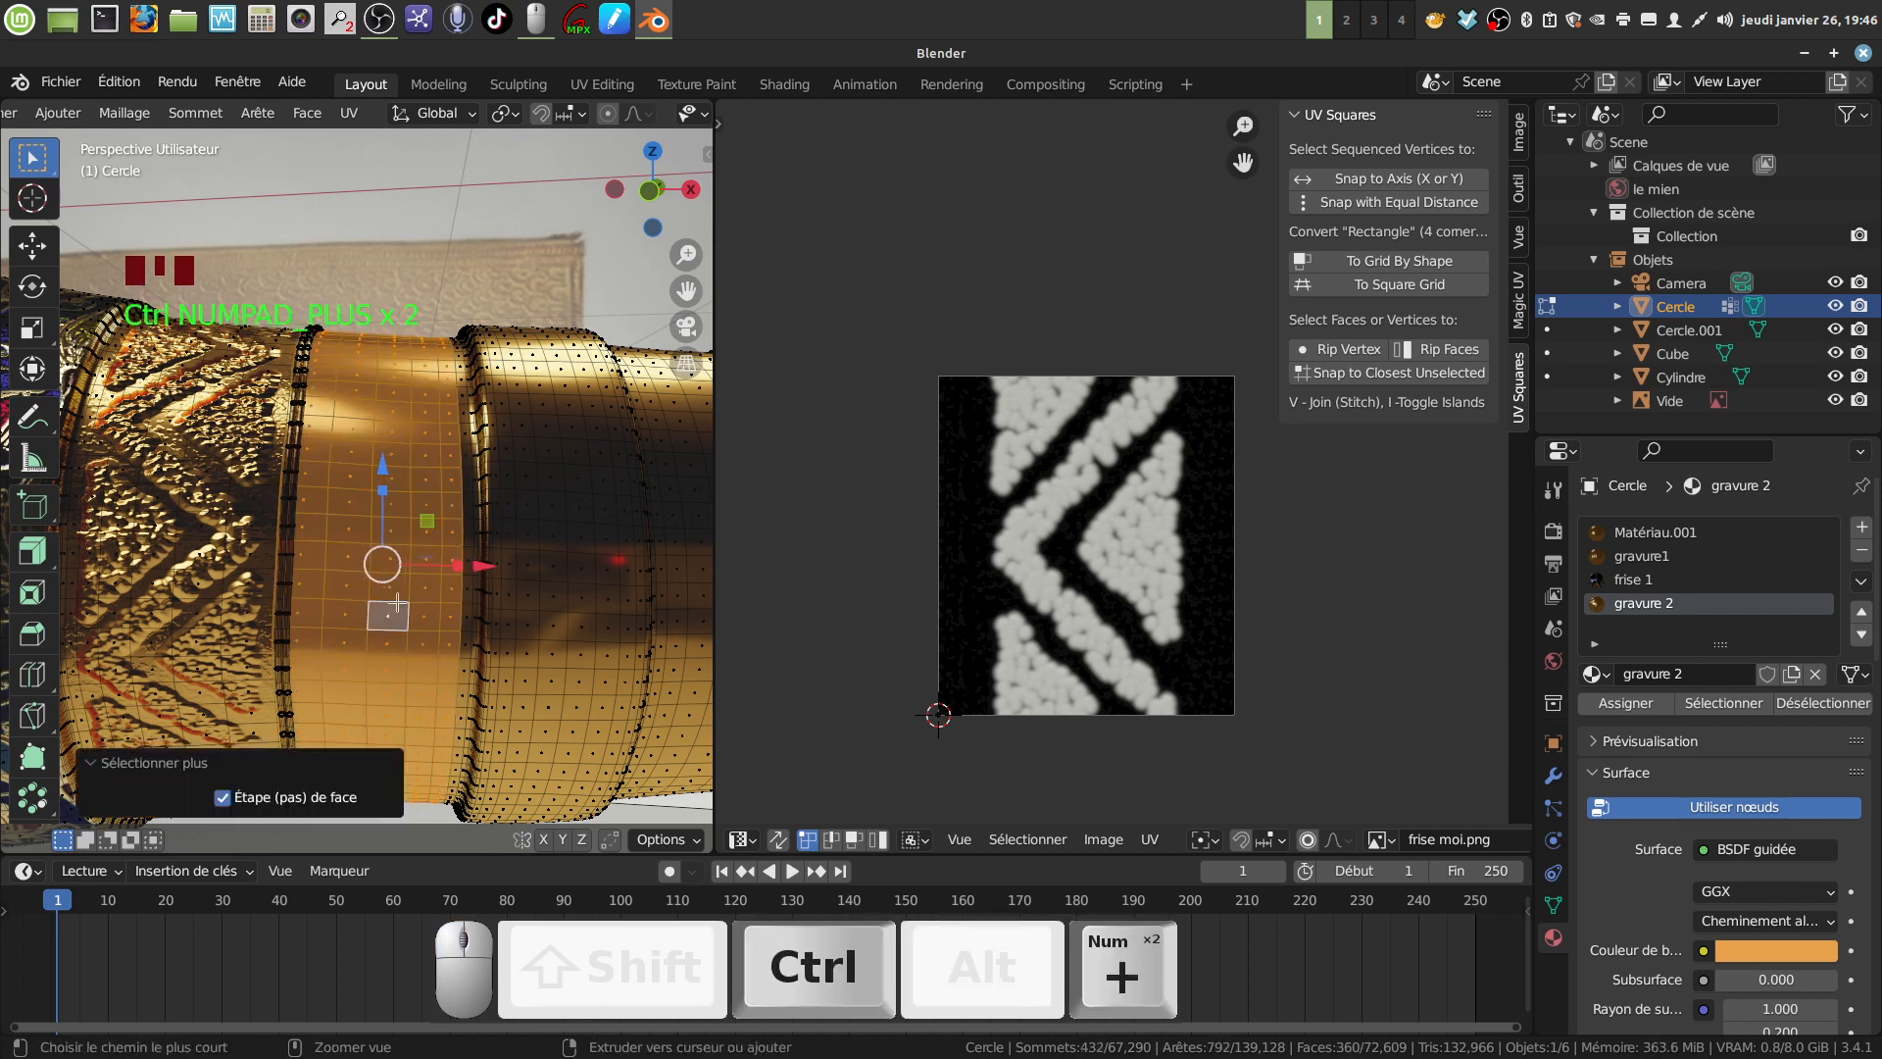
scroll(401, 602, up, 4)
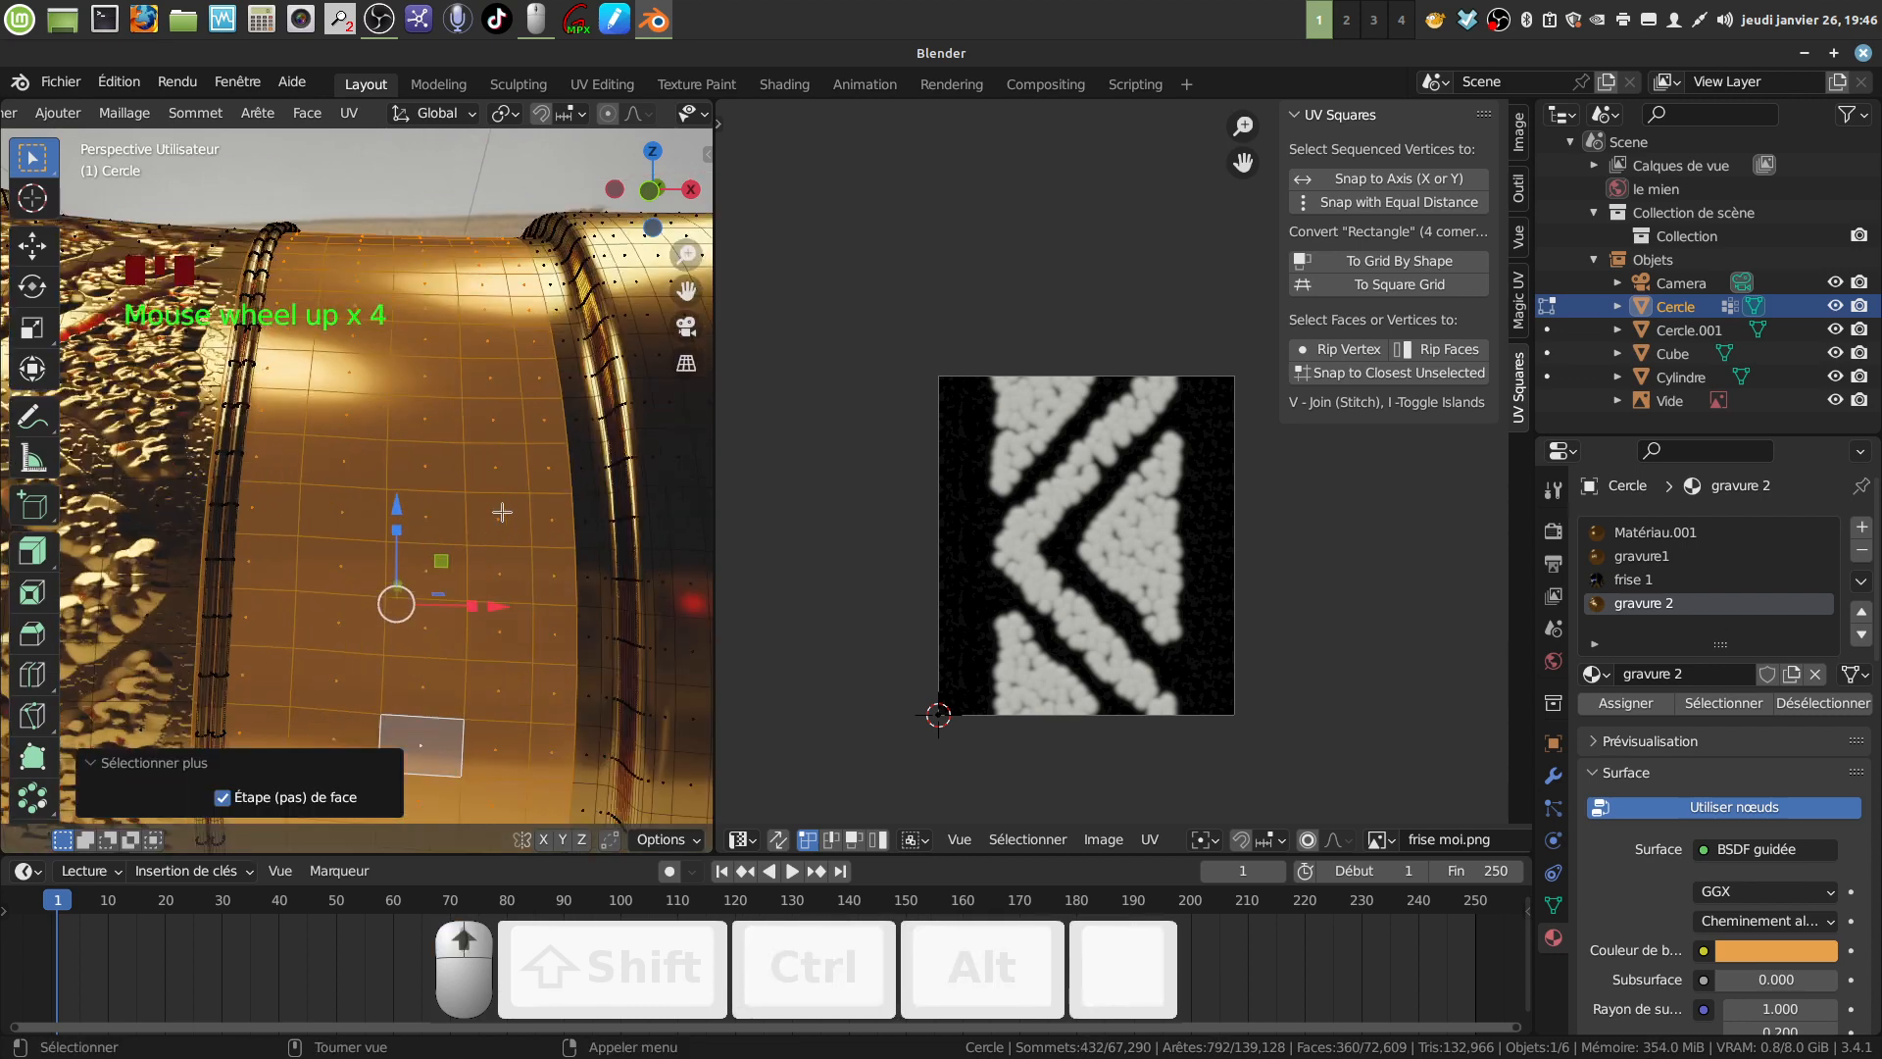
key(Delete)
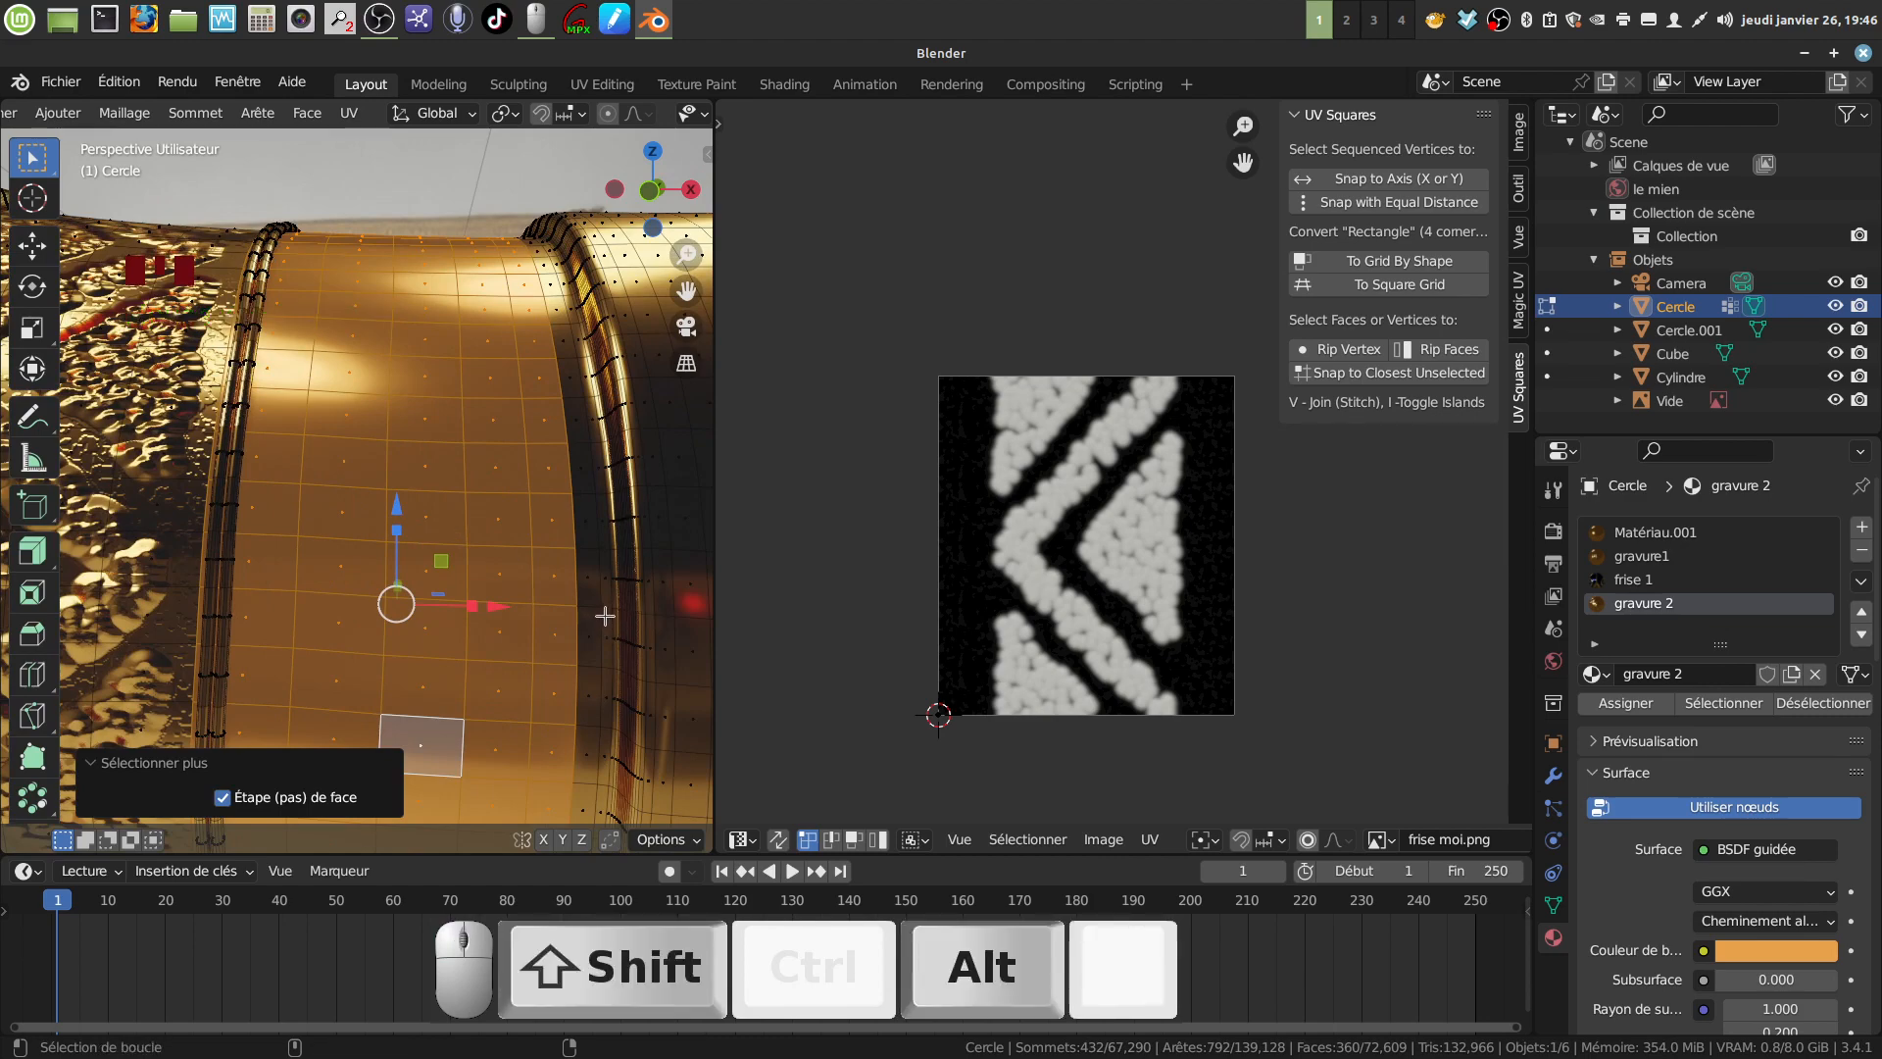
alt+shift+click(594, 612)
scroll(594, 608, down, 5)
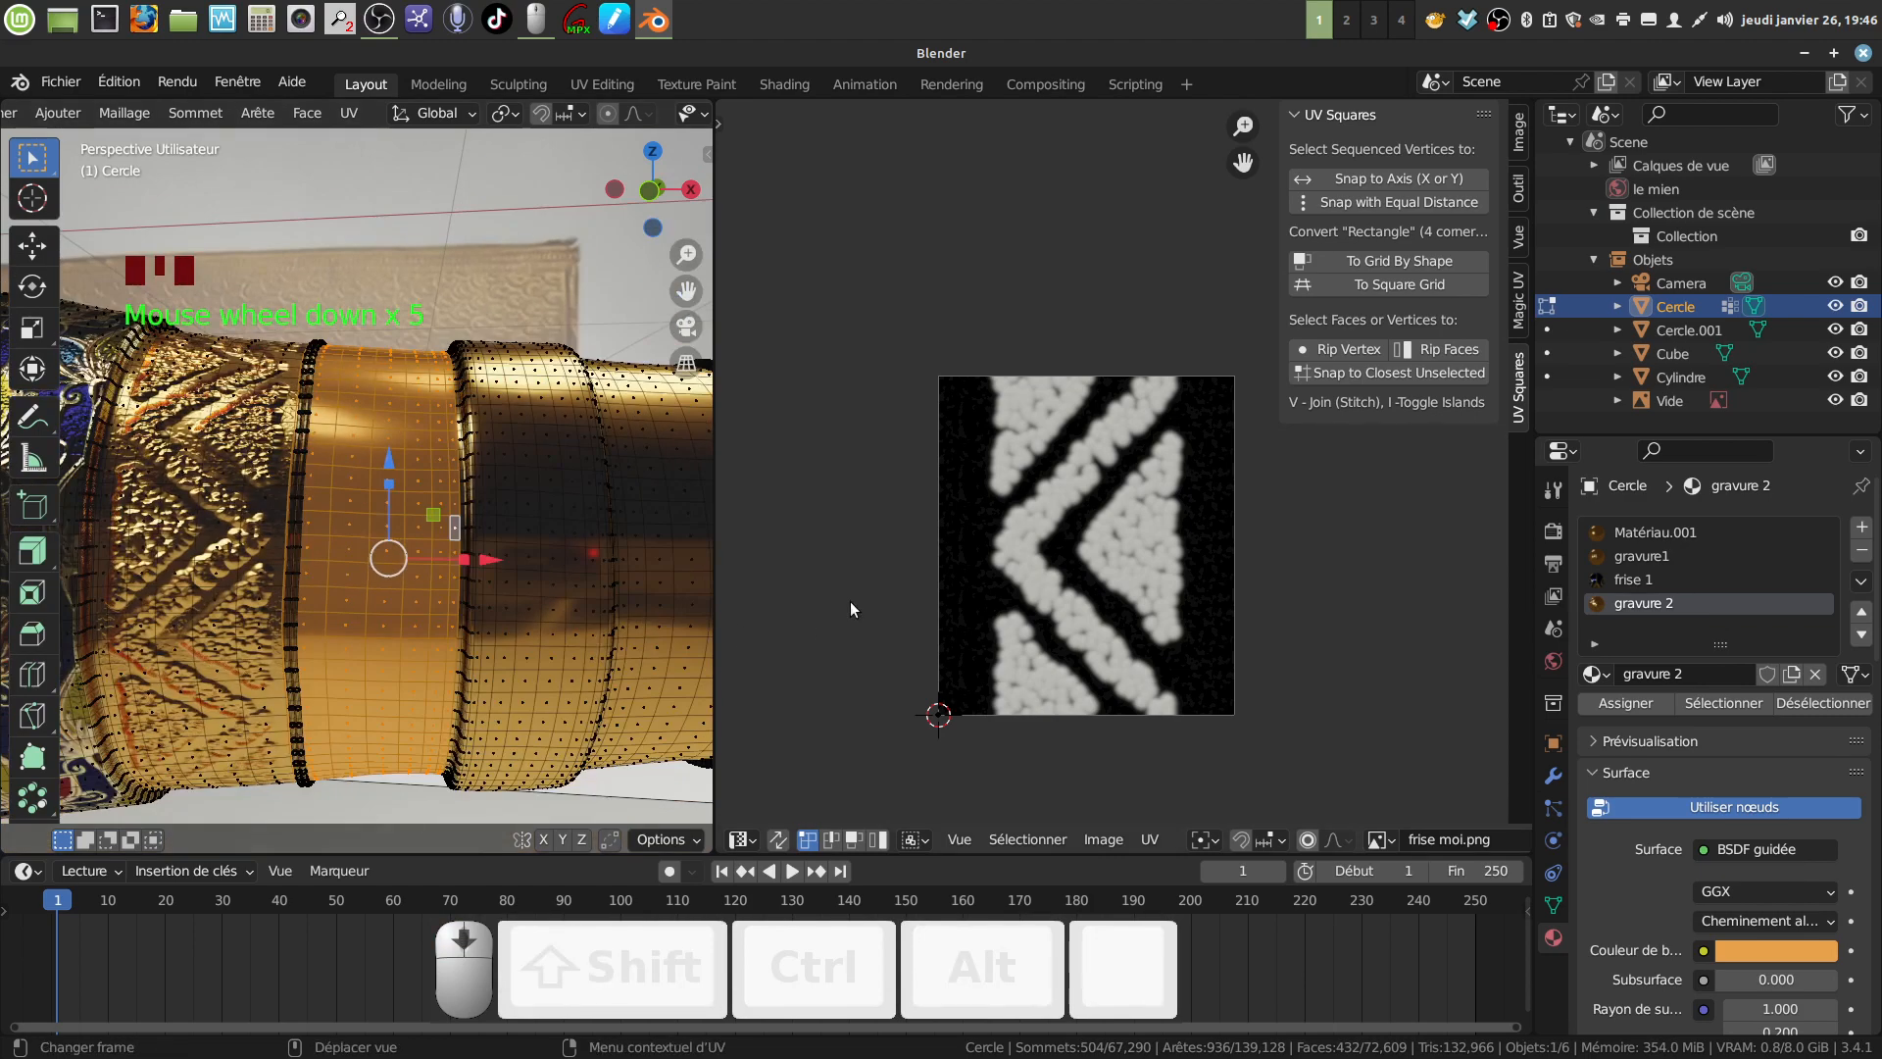
Unwrap the selected band and straighten its whole UV island into a grid by shape with UV Squares.
scroll(850, 602, down, 3)
middle_drag(304, 557, 320, 557)
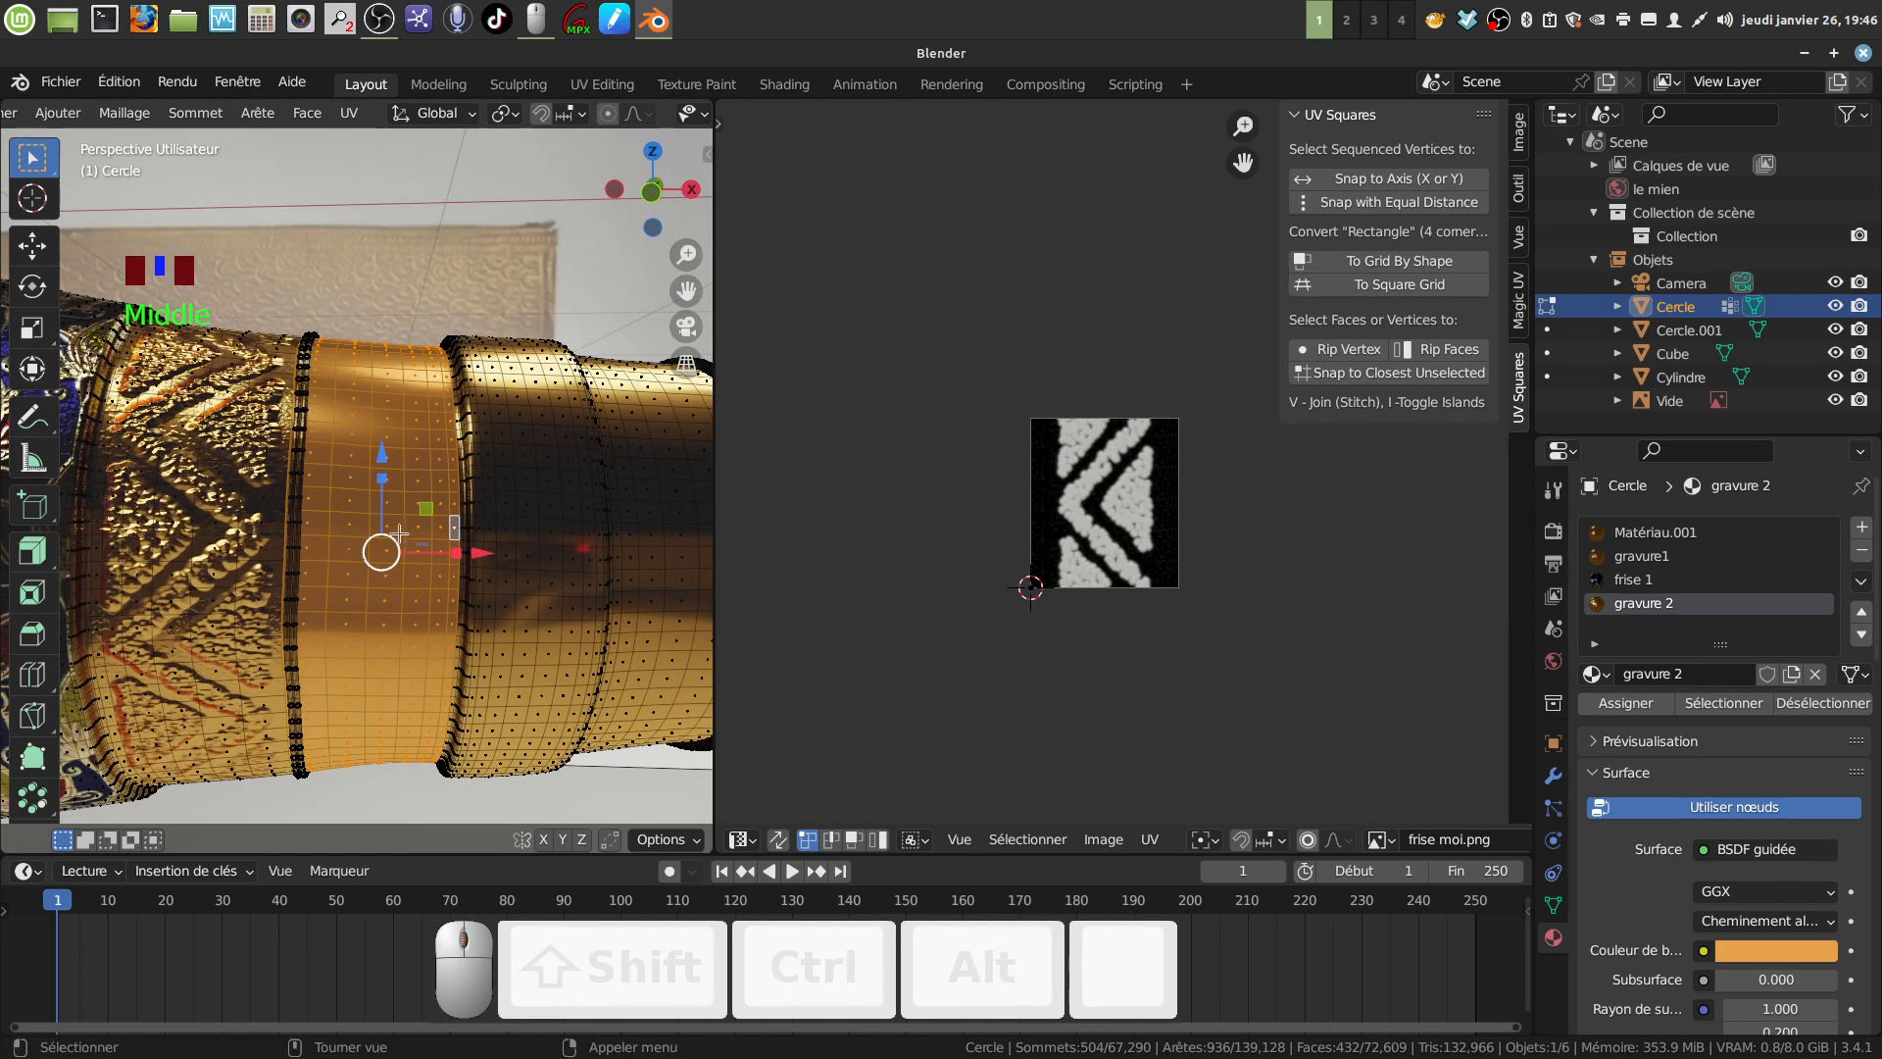
key(u)
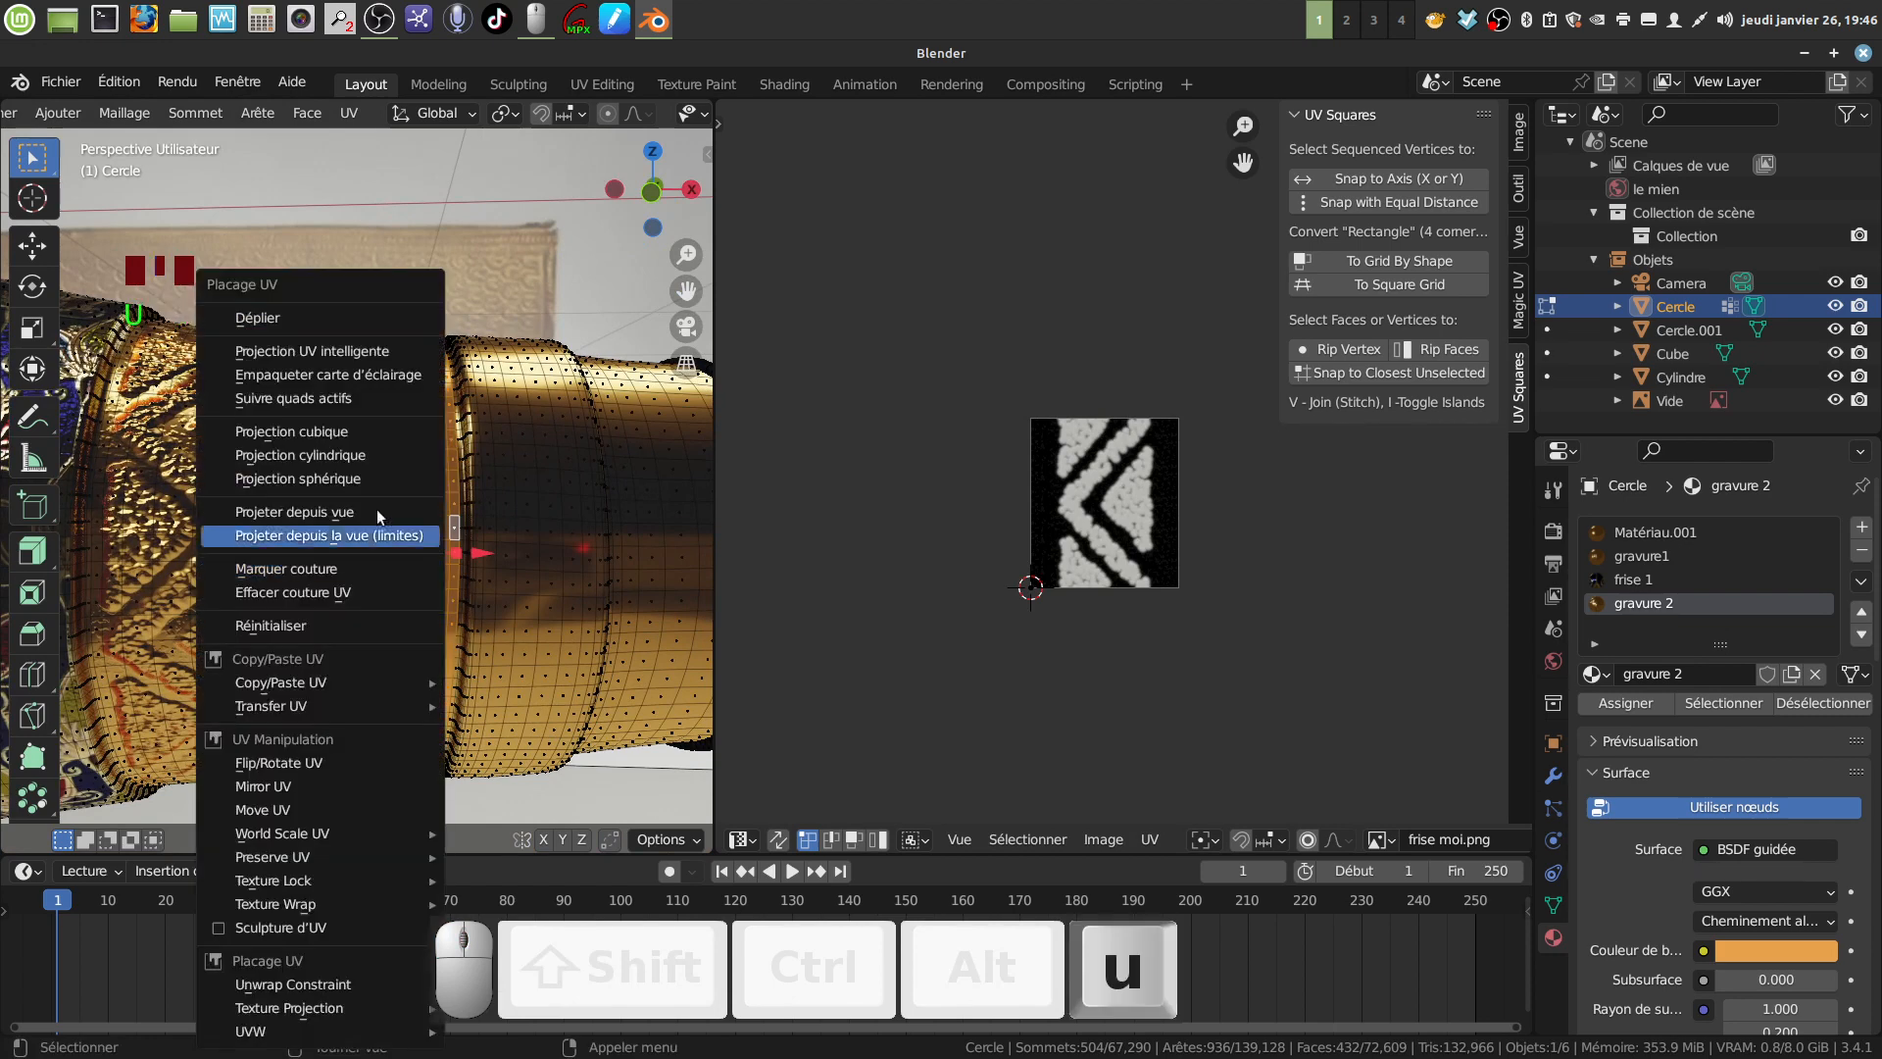
click(292, 318)
drag(970, 392, 1147, 639)
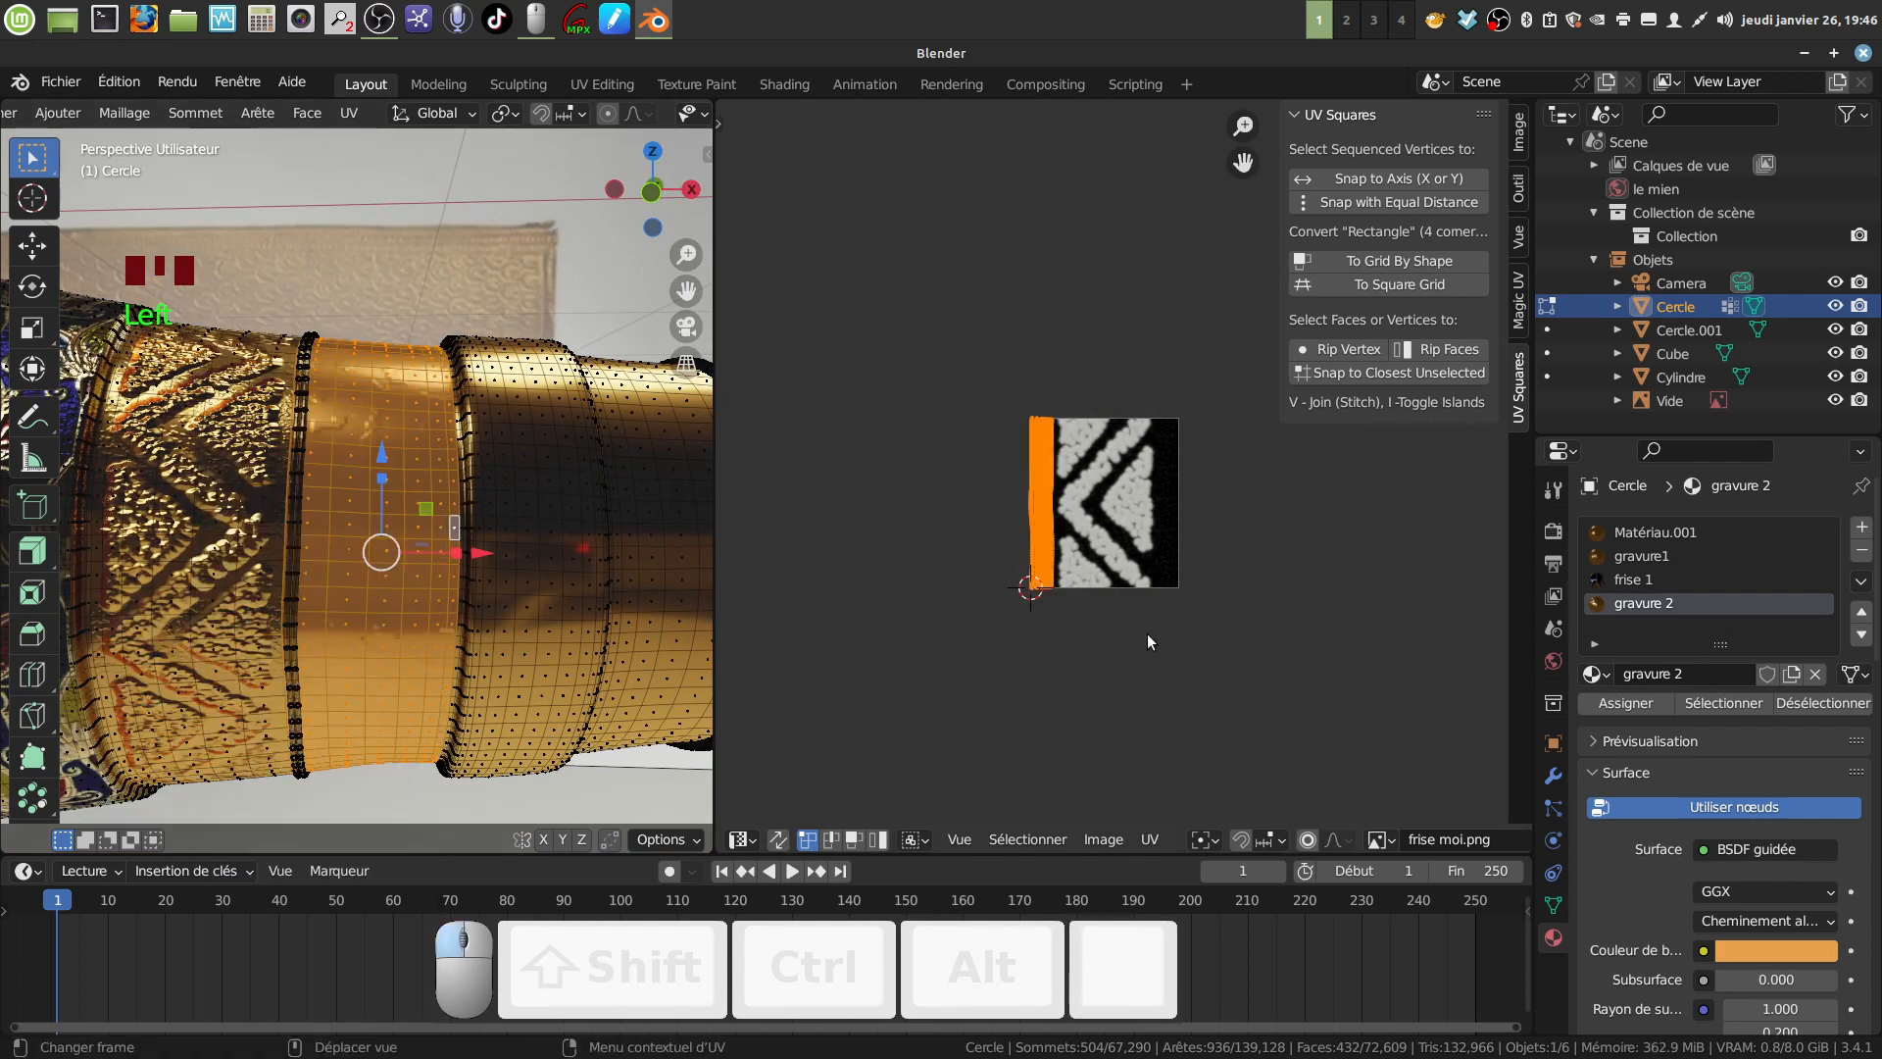
click(1359, 260)
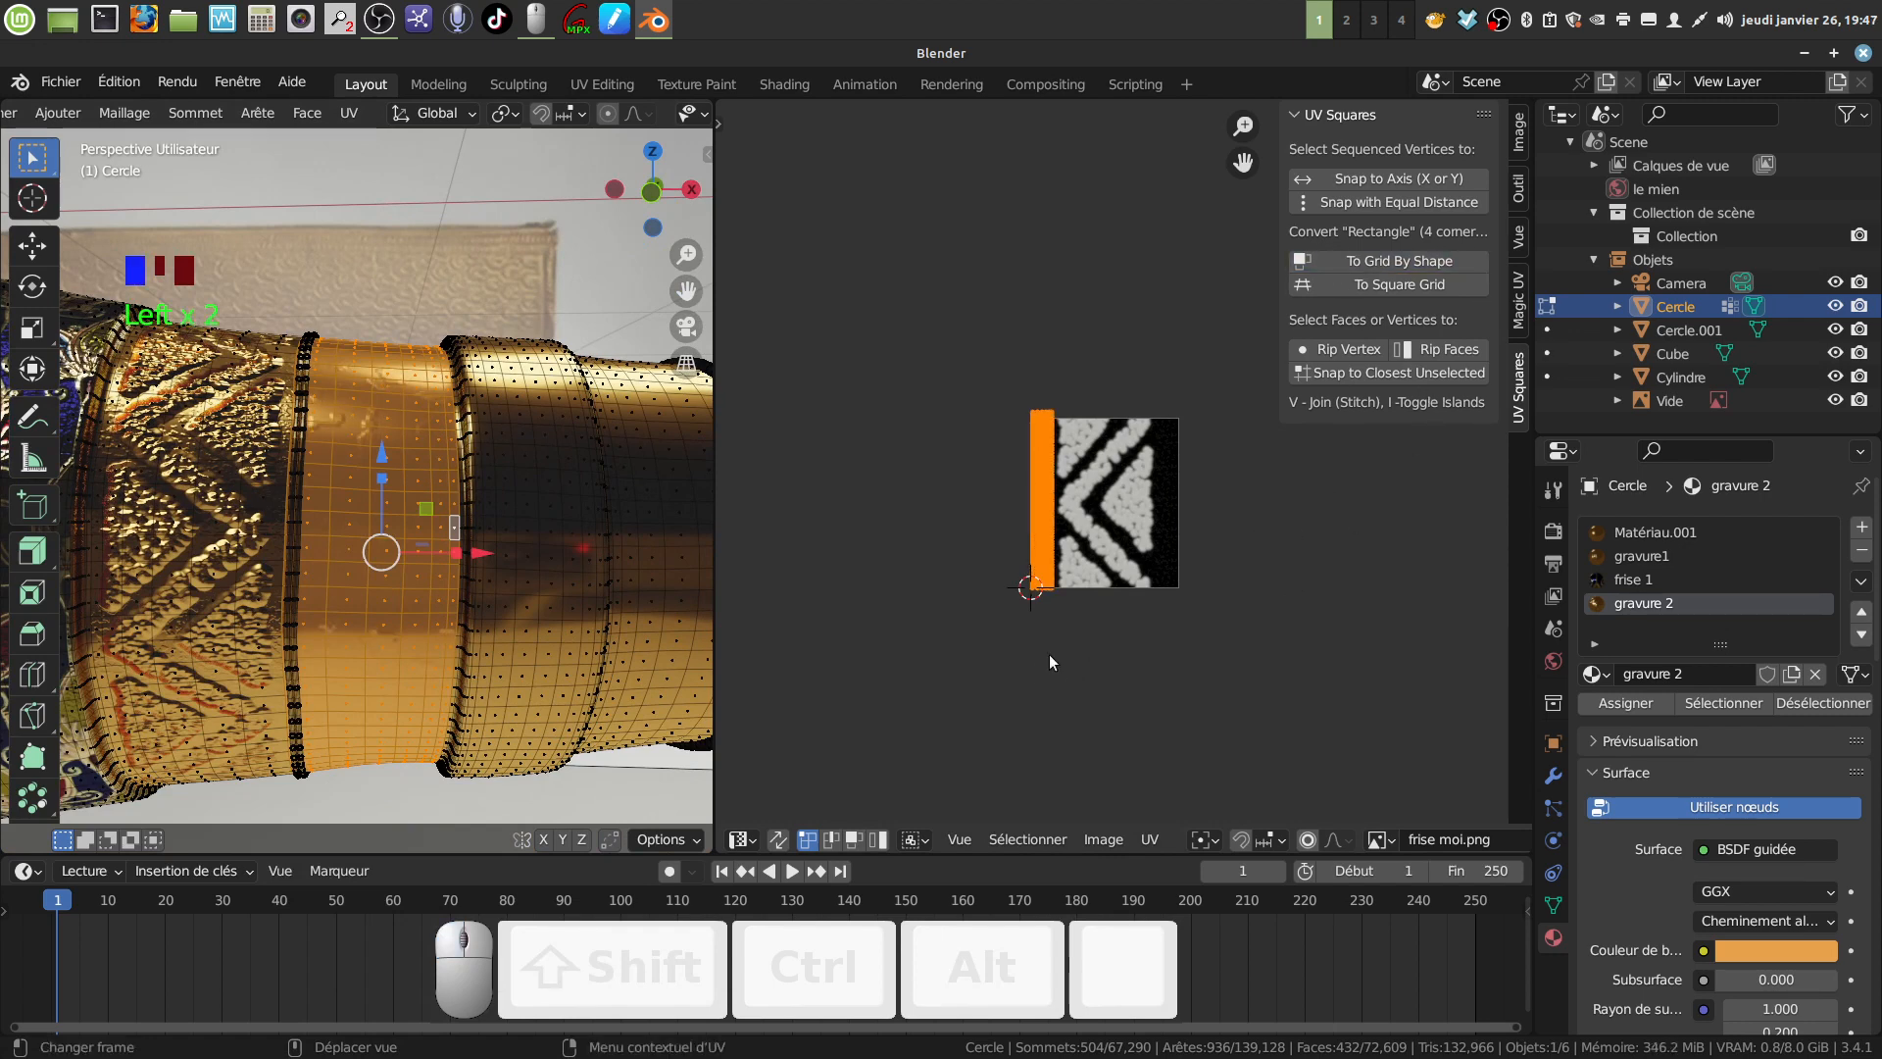
Enlarge the band's UV island, move it over the frise moi.png motif and scale it up again by about 1.29.
key(s)
key(Return)
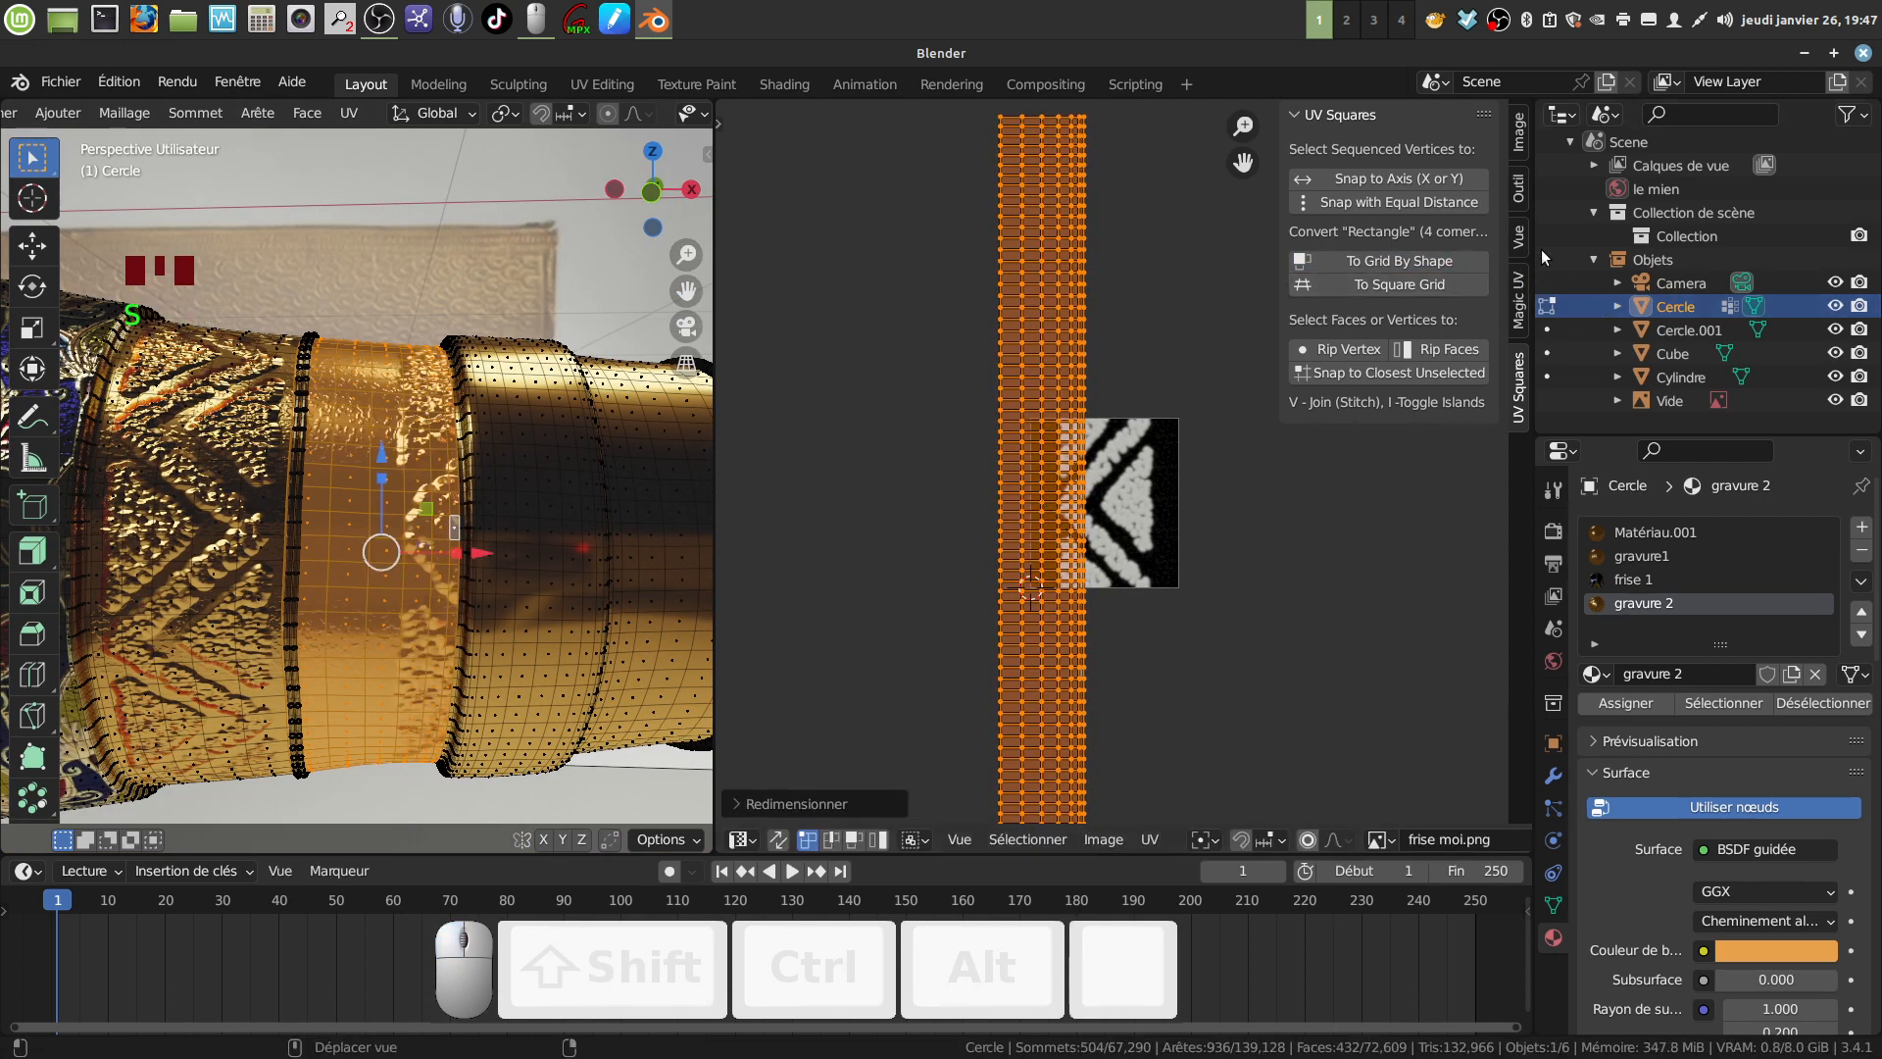
key(g)
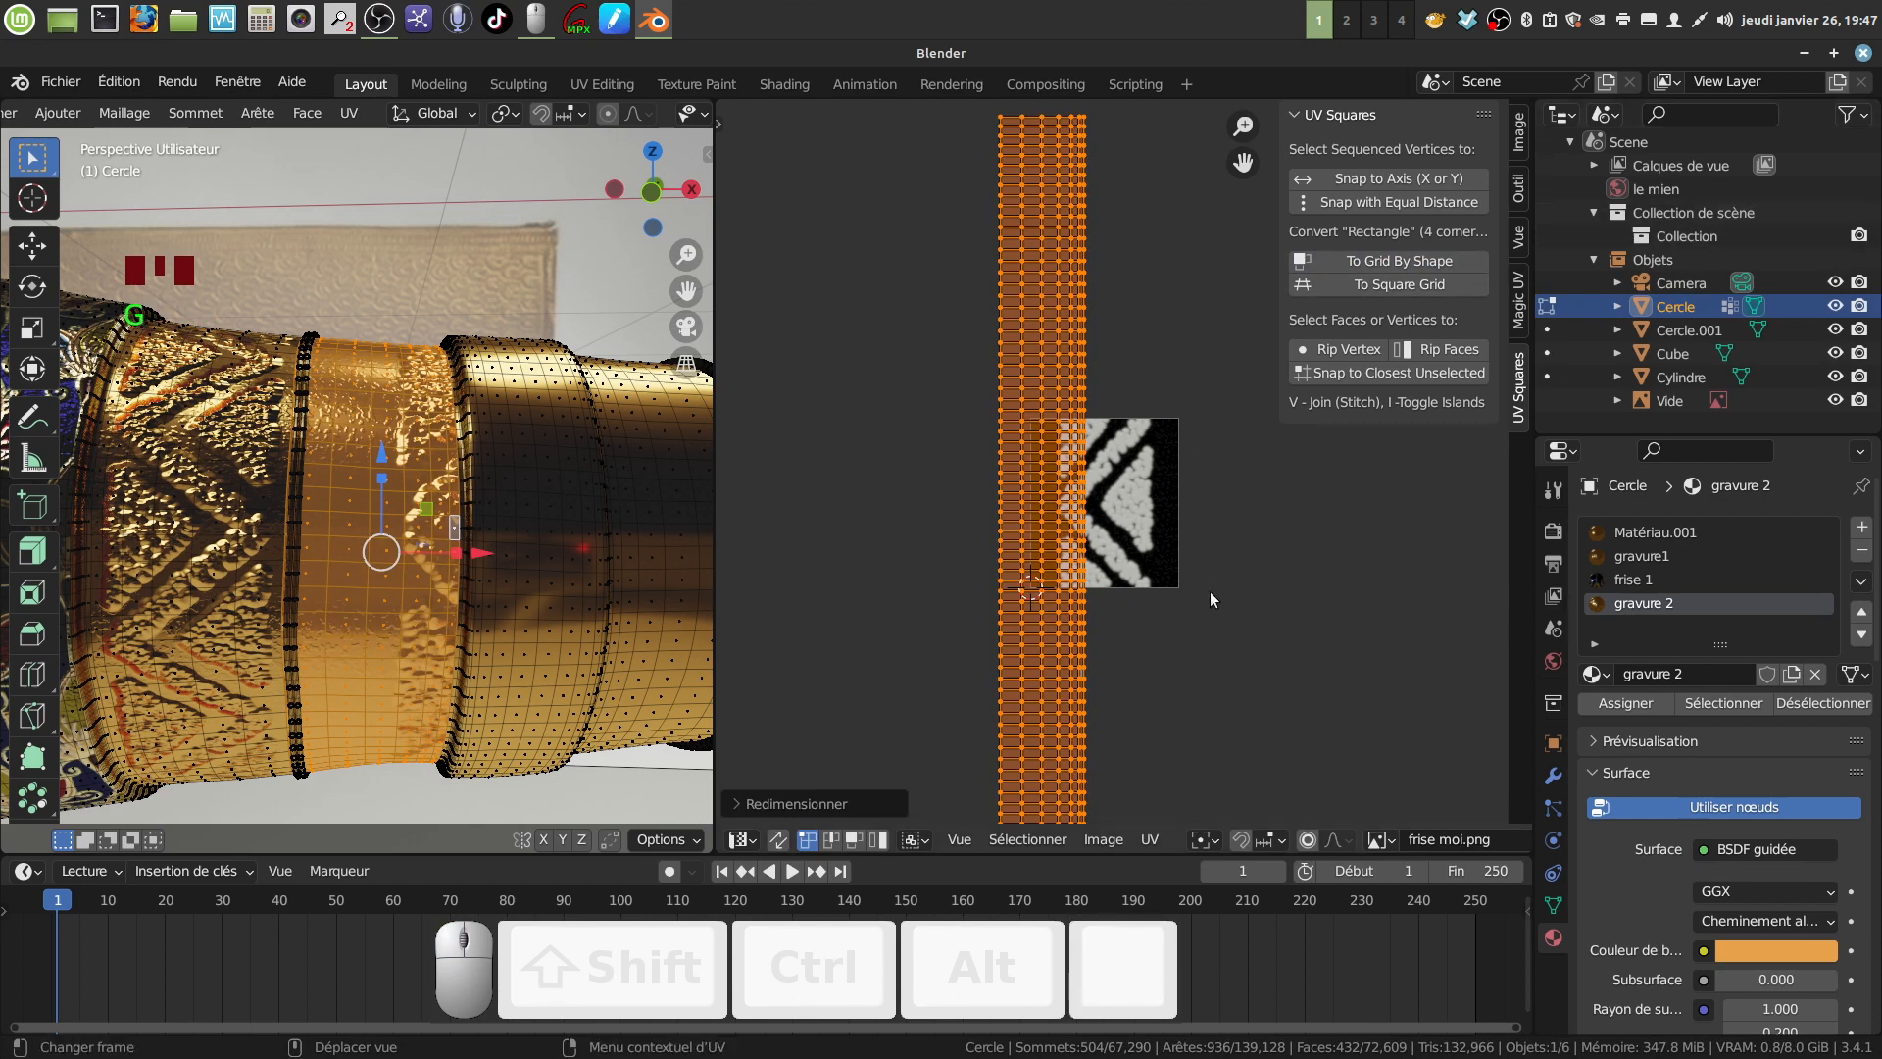
key(g)
click(1259, 594)
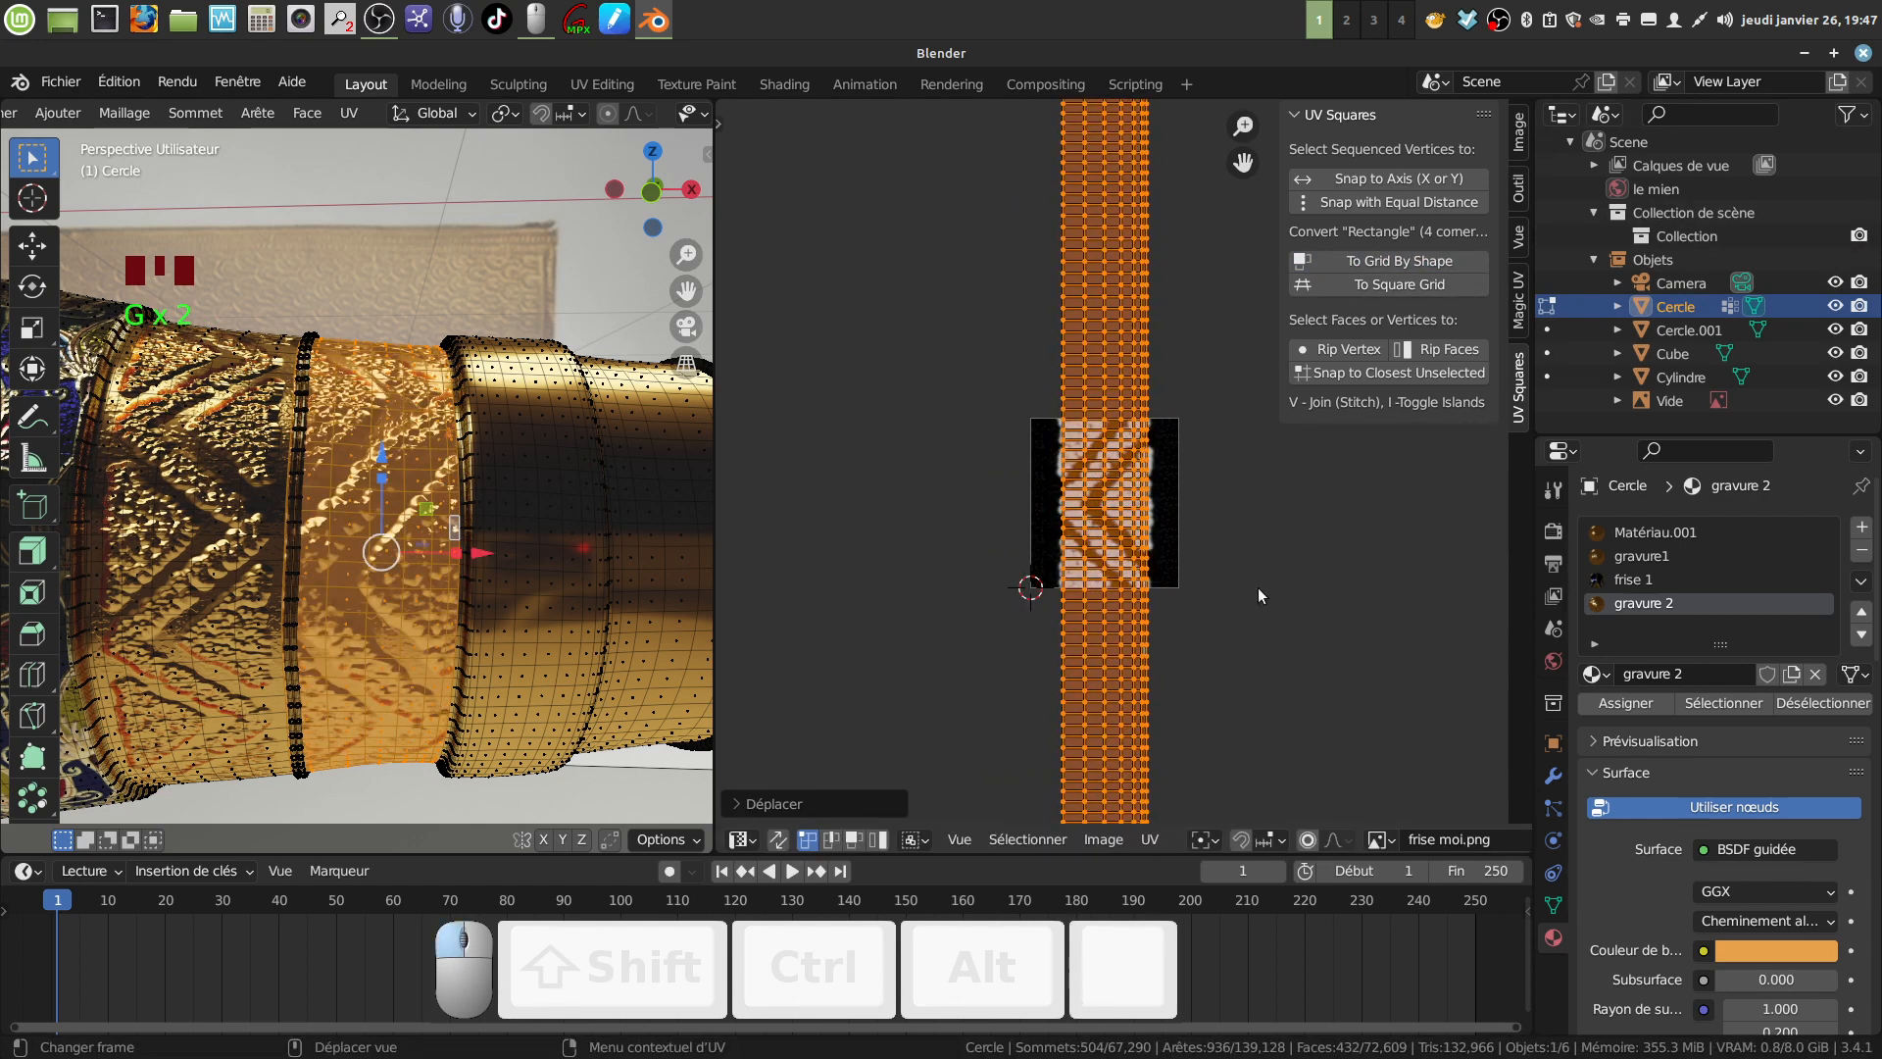
key(s)
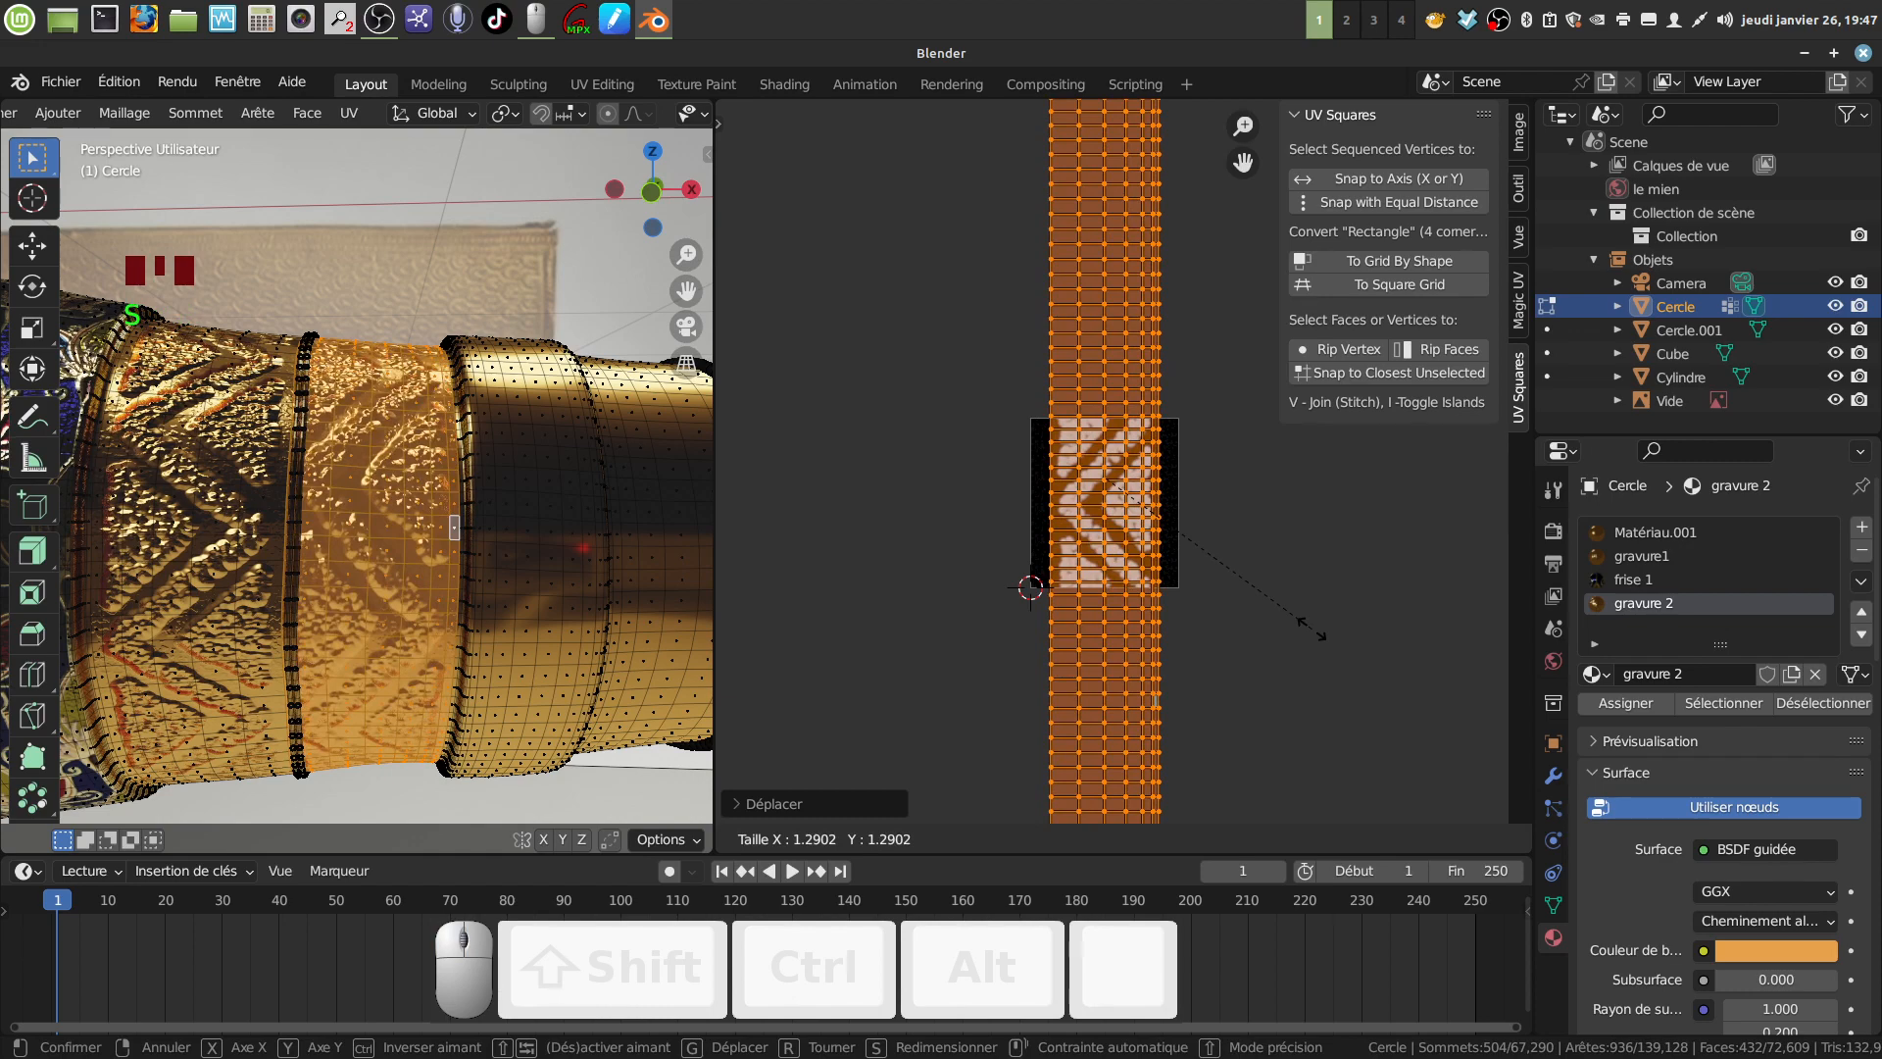
click(1310, 627)
Stretch the band's UV island along Y and shift it by about -0.36 along Y to align its motif with the neighbouring engraved band.
middle_drag(510, 608, 285, 411)
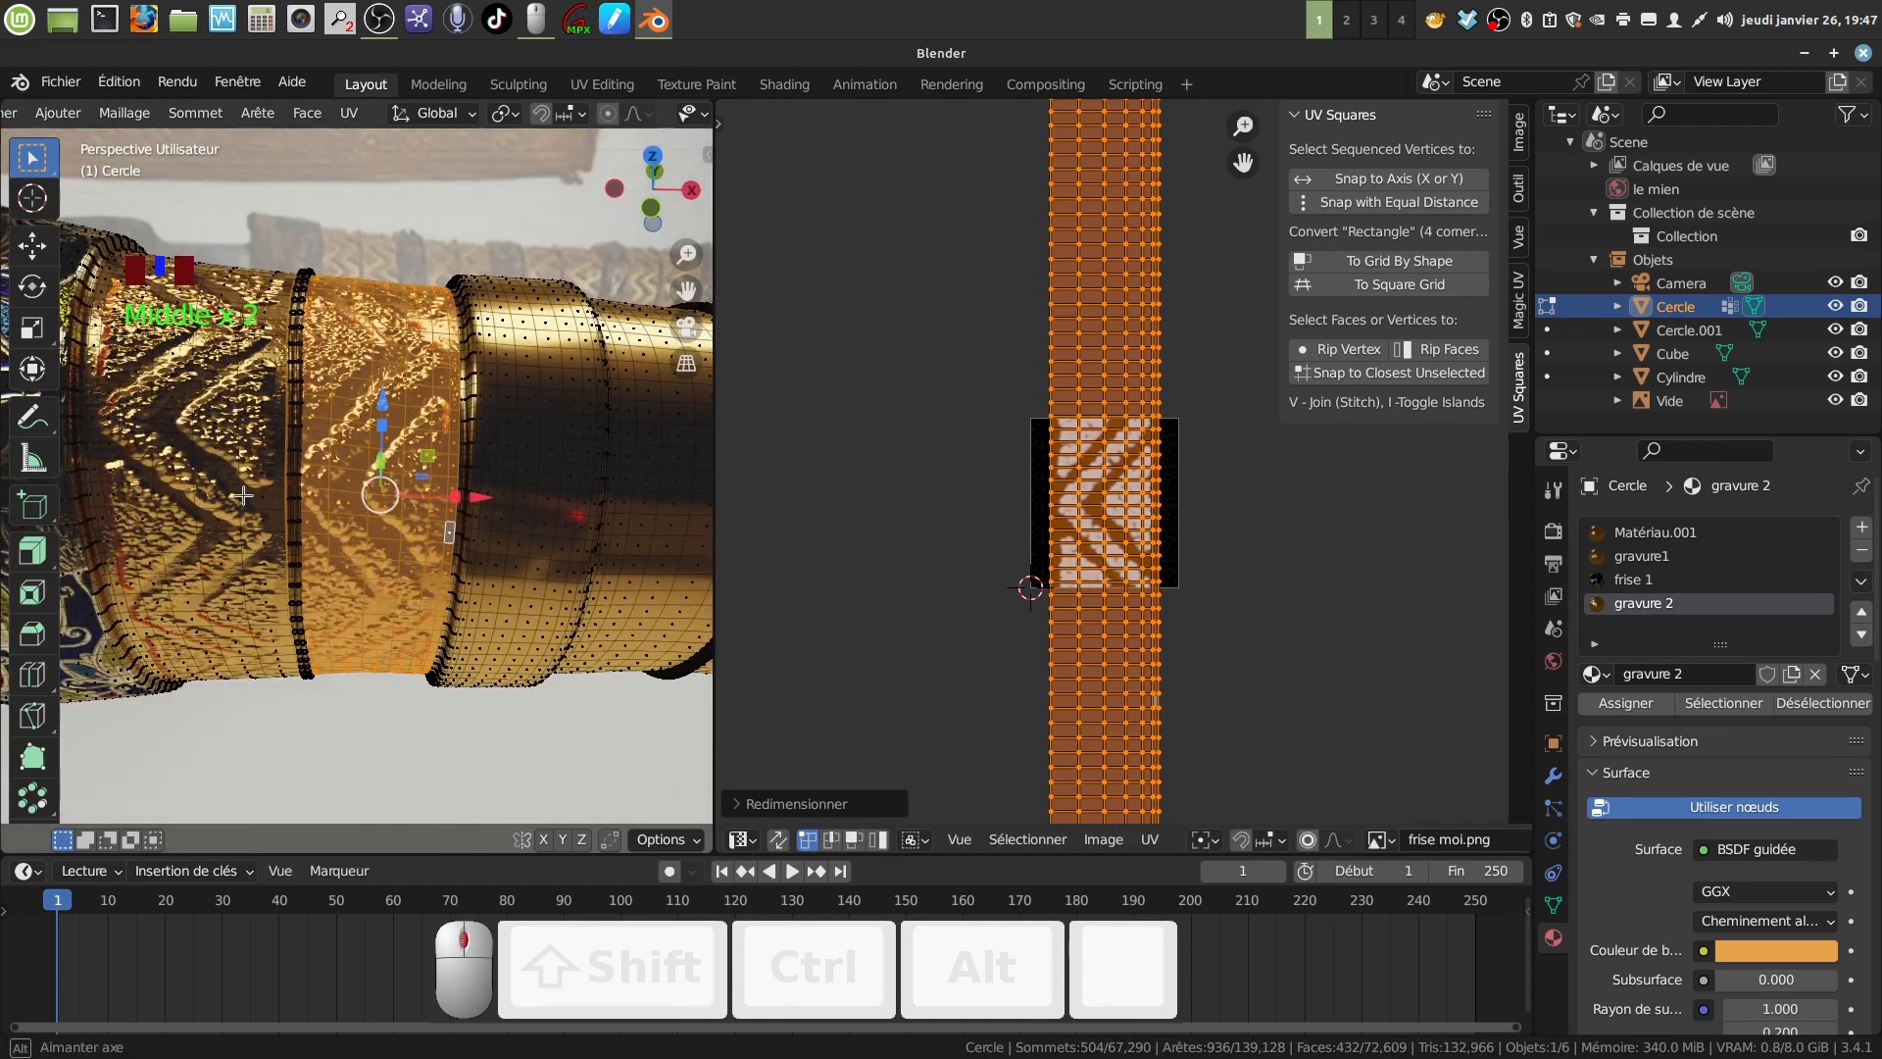
key(s)
key(s)
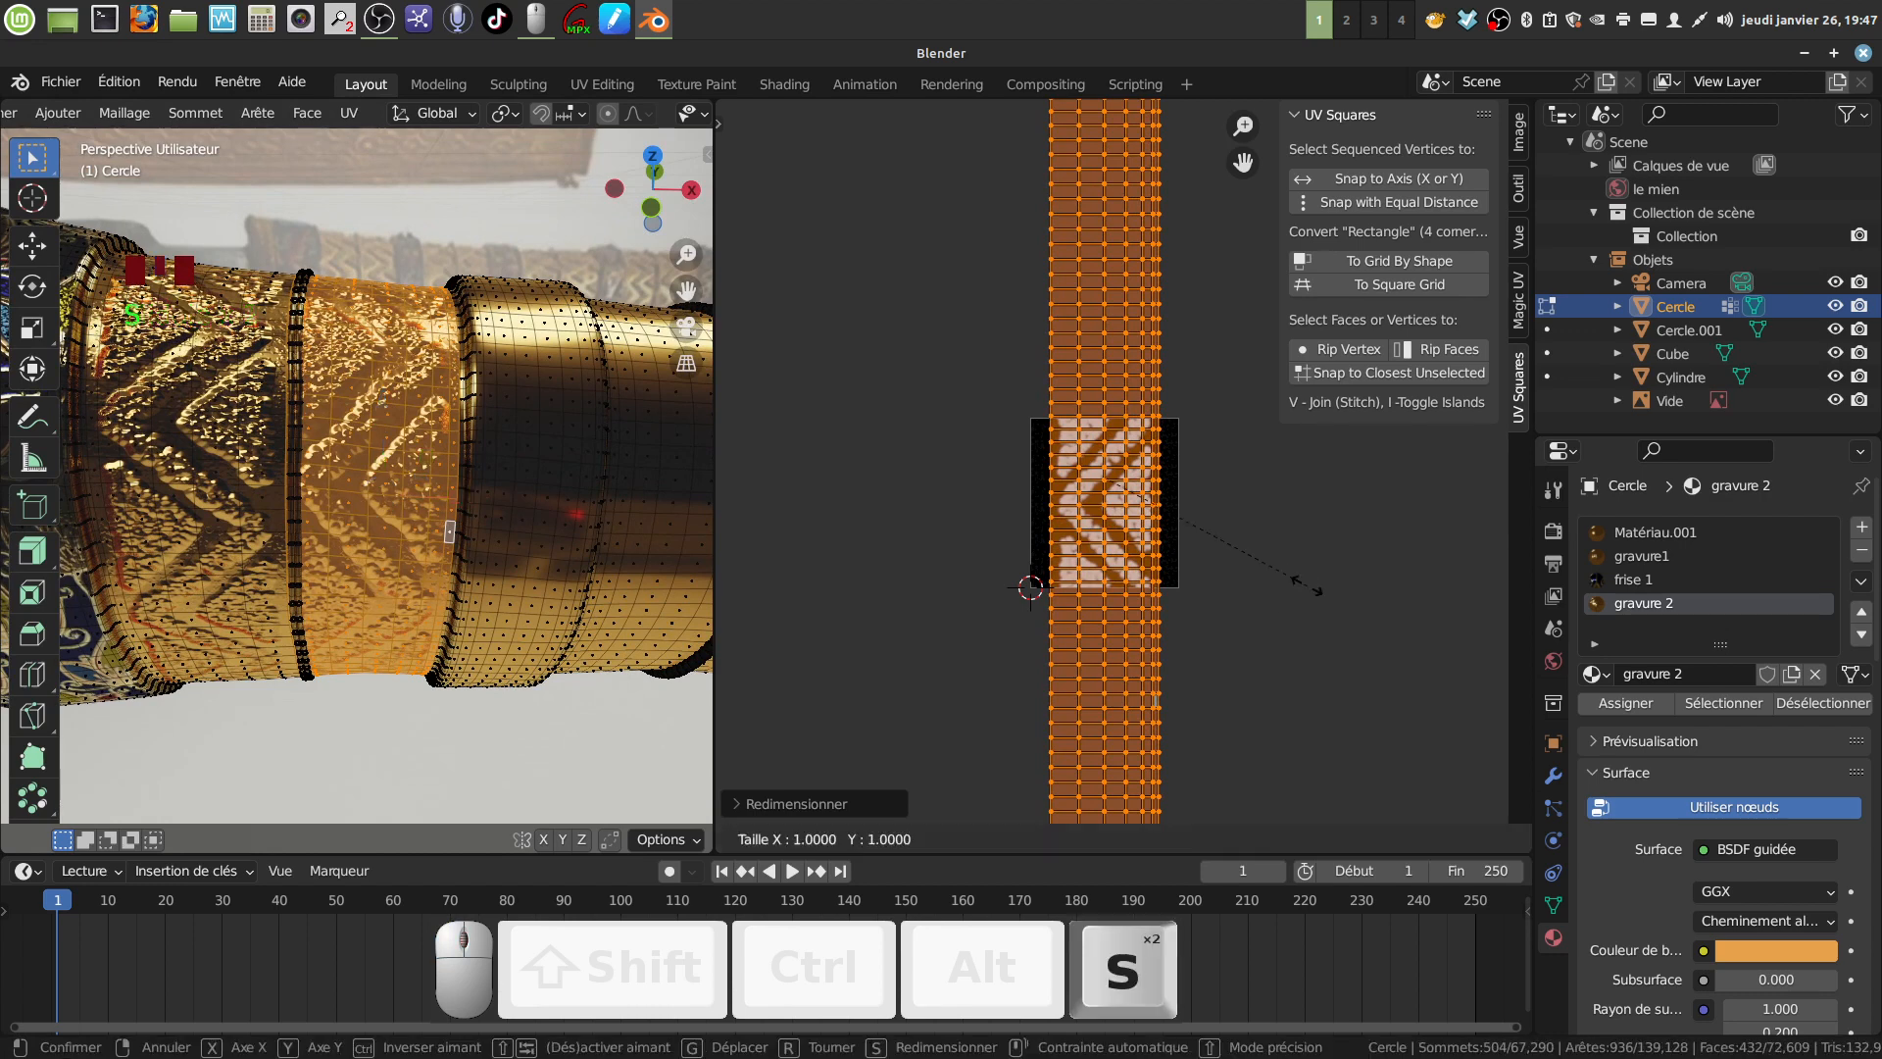
key(y)
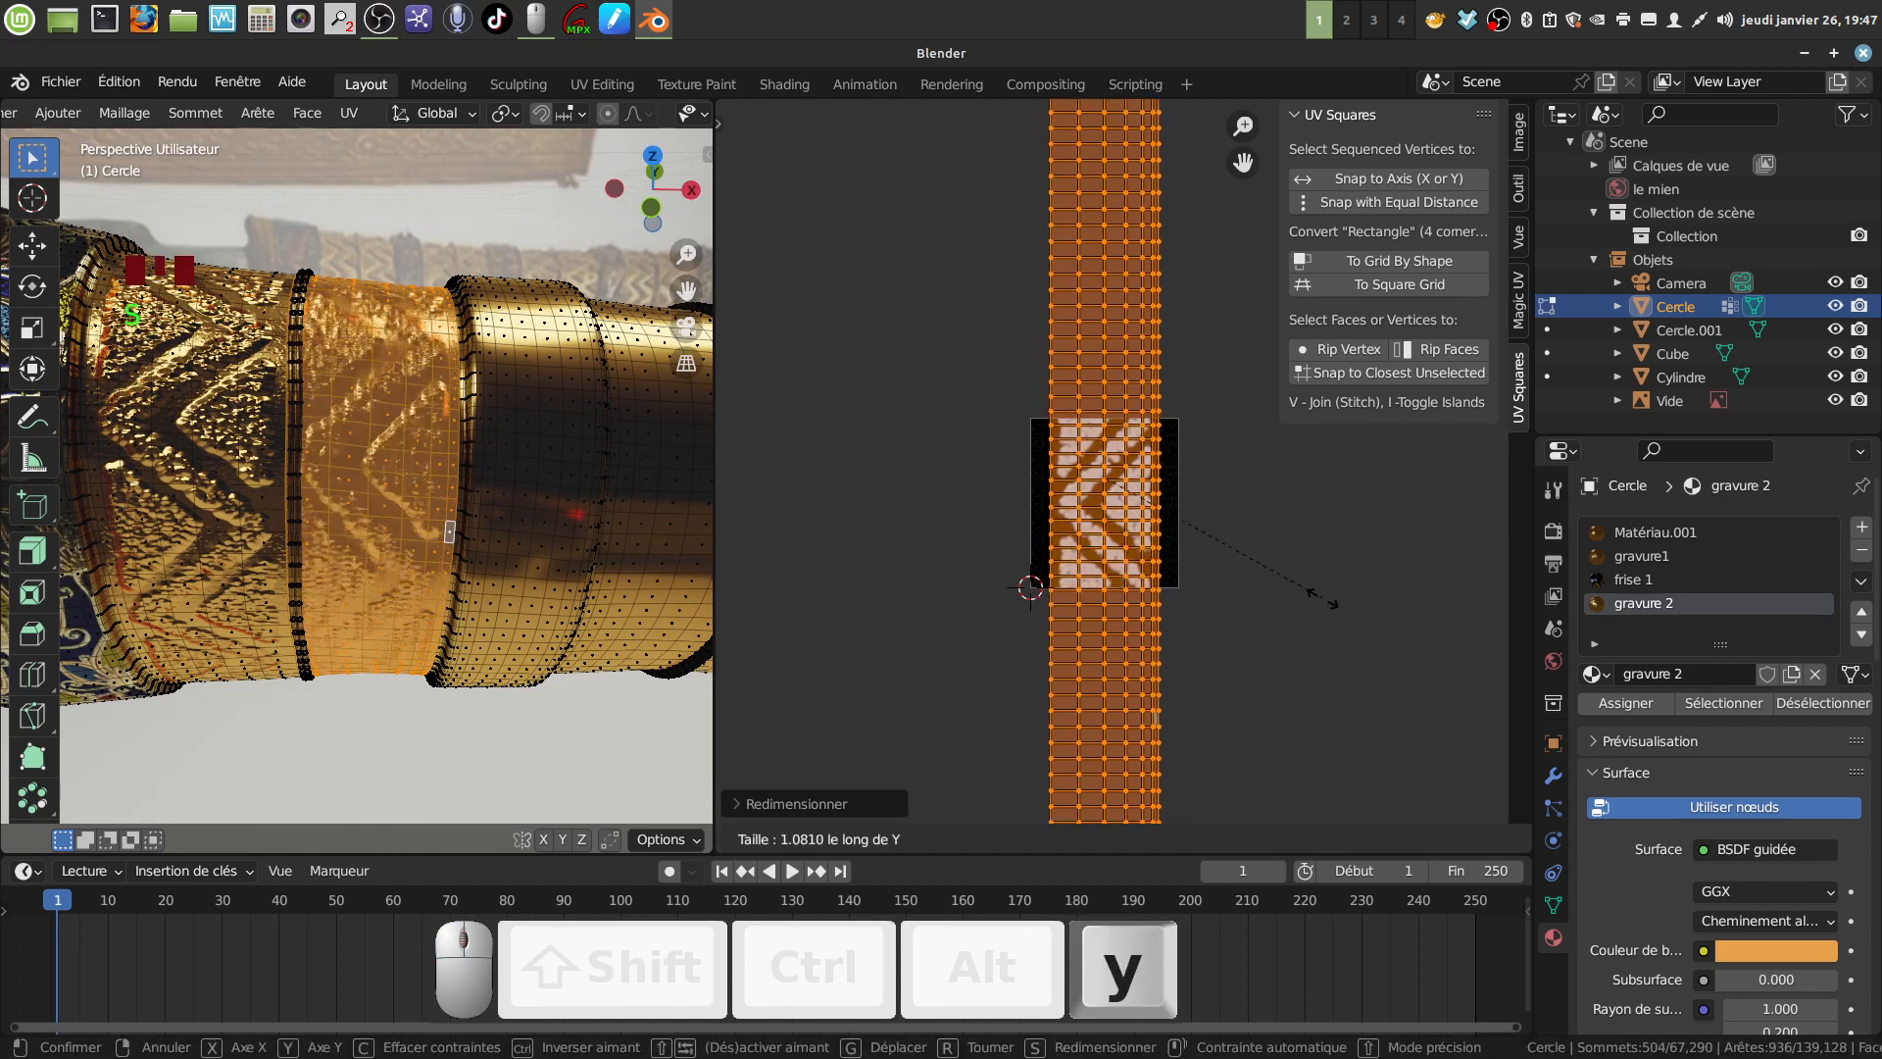
click(1378, 649)
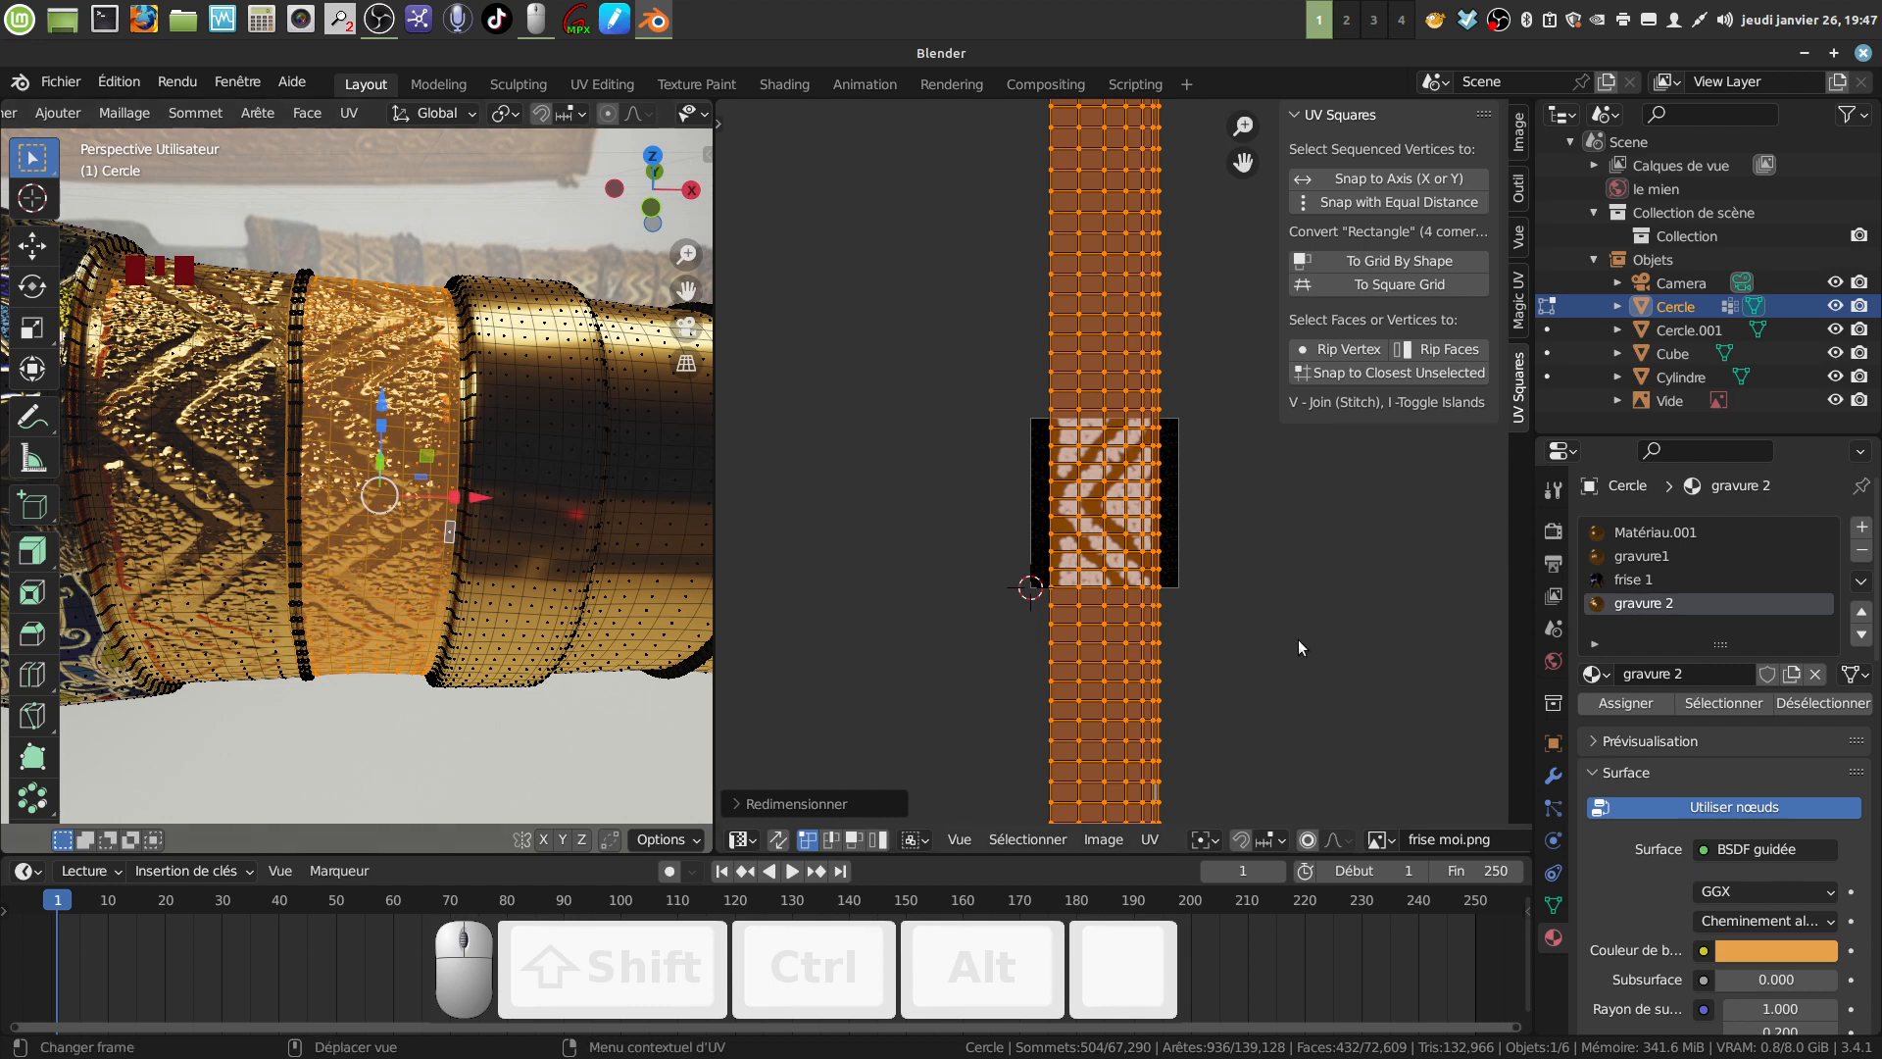
key(g)
key(y)
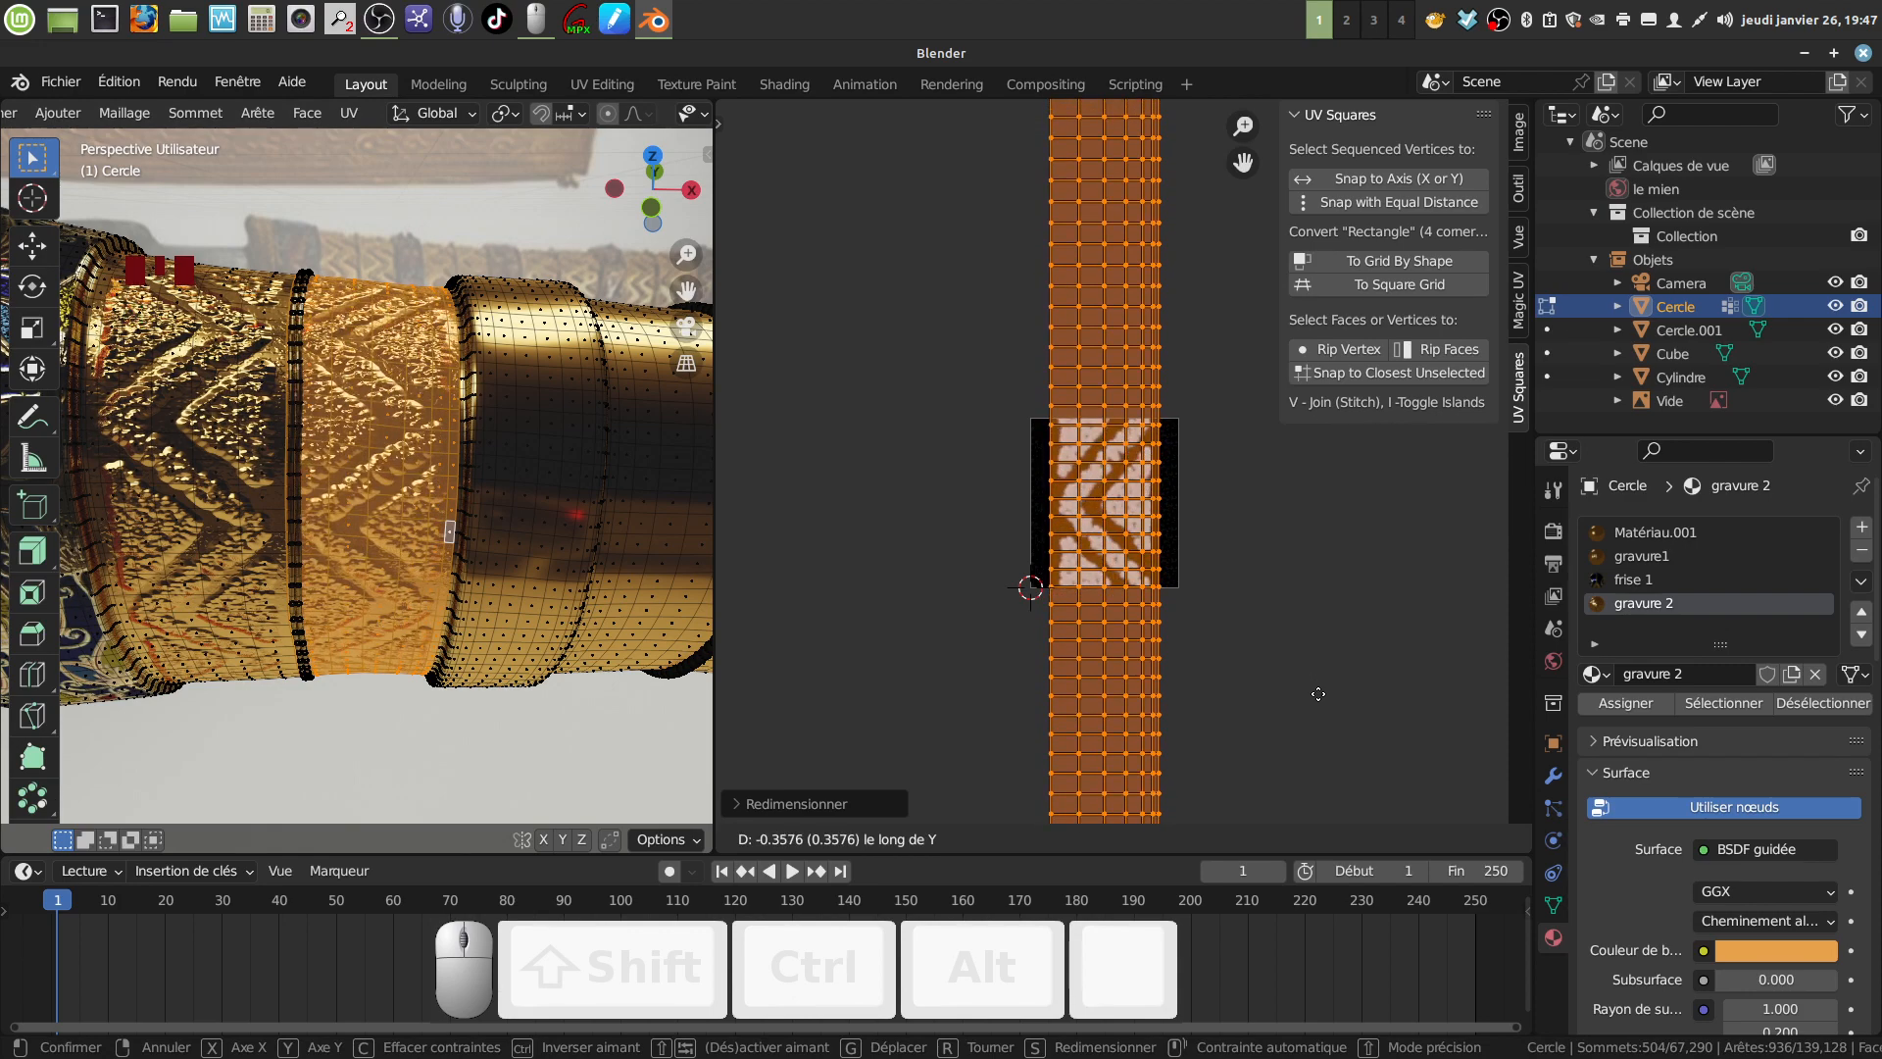
click(1318, 693)
Scale the band's UV island along Y by about 0.97 and nudge it slightly along Y.
middle_drag(411, 529, 794, 628)
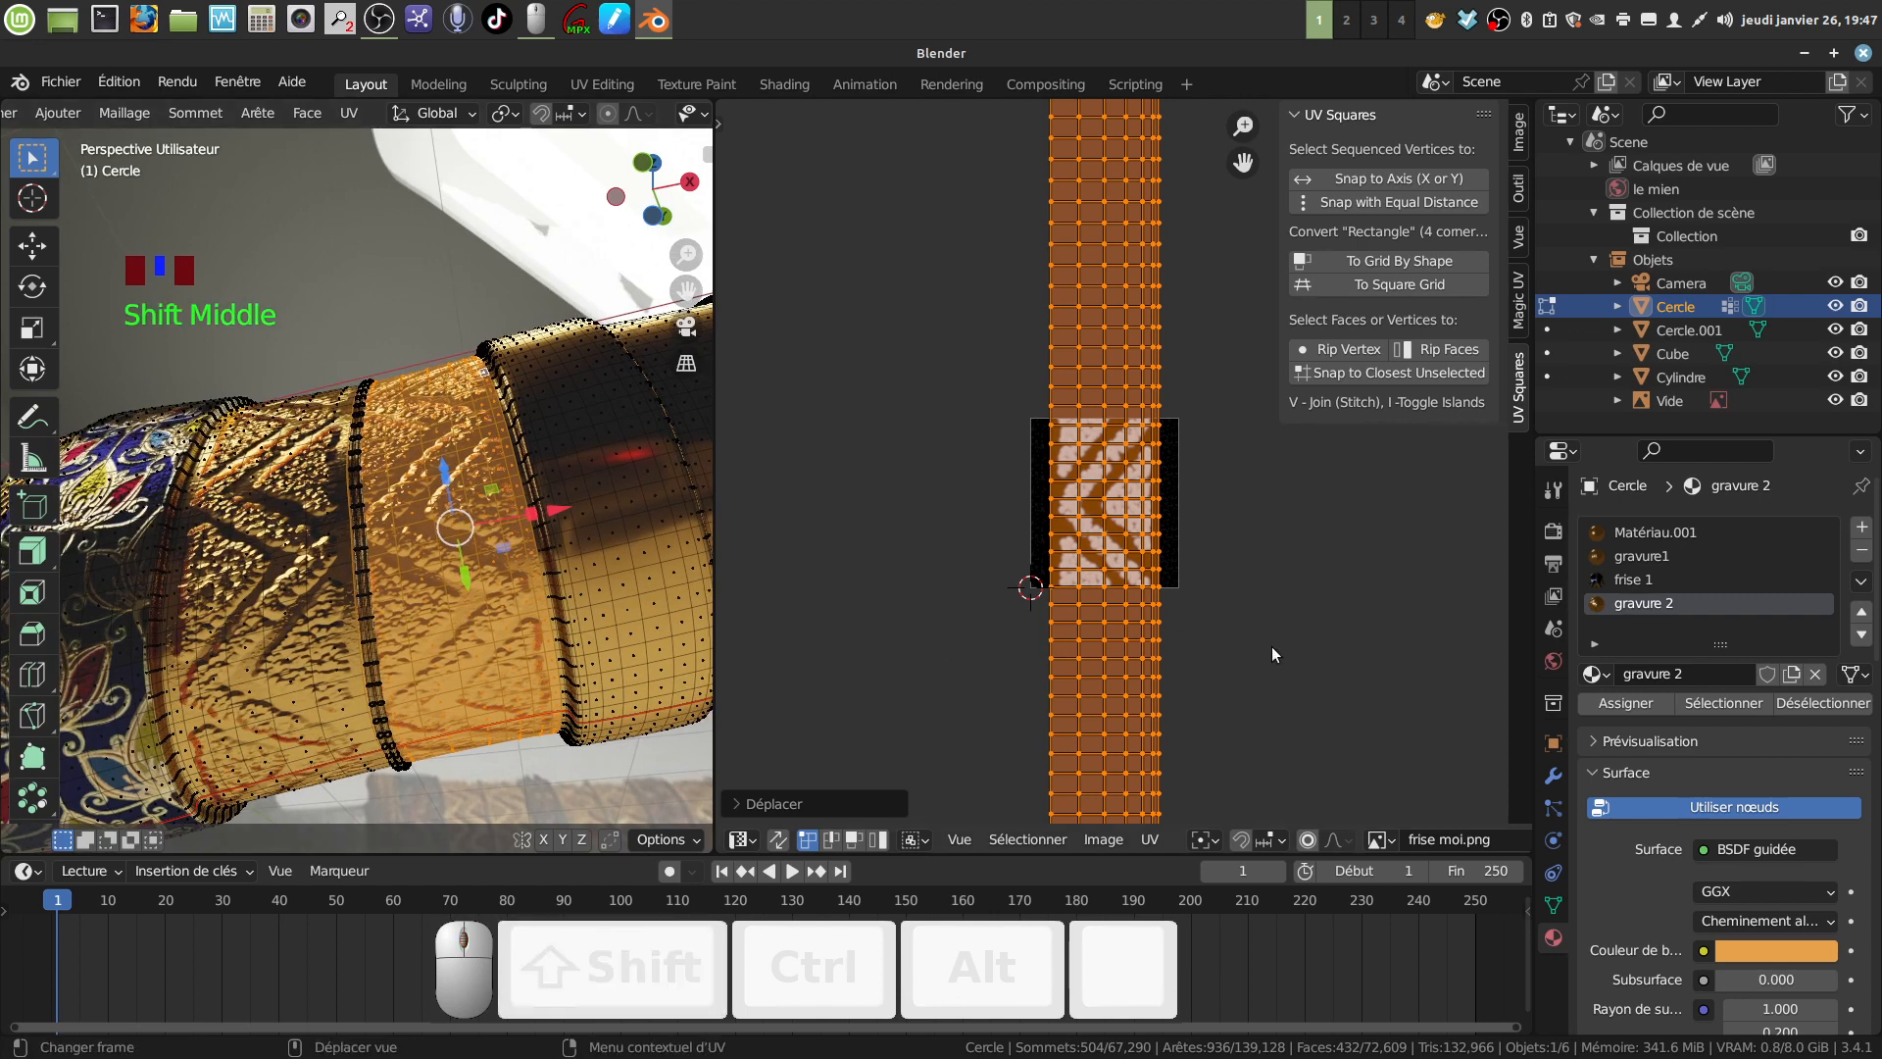
key(s)
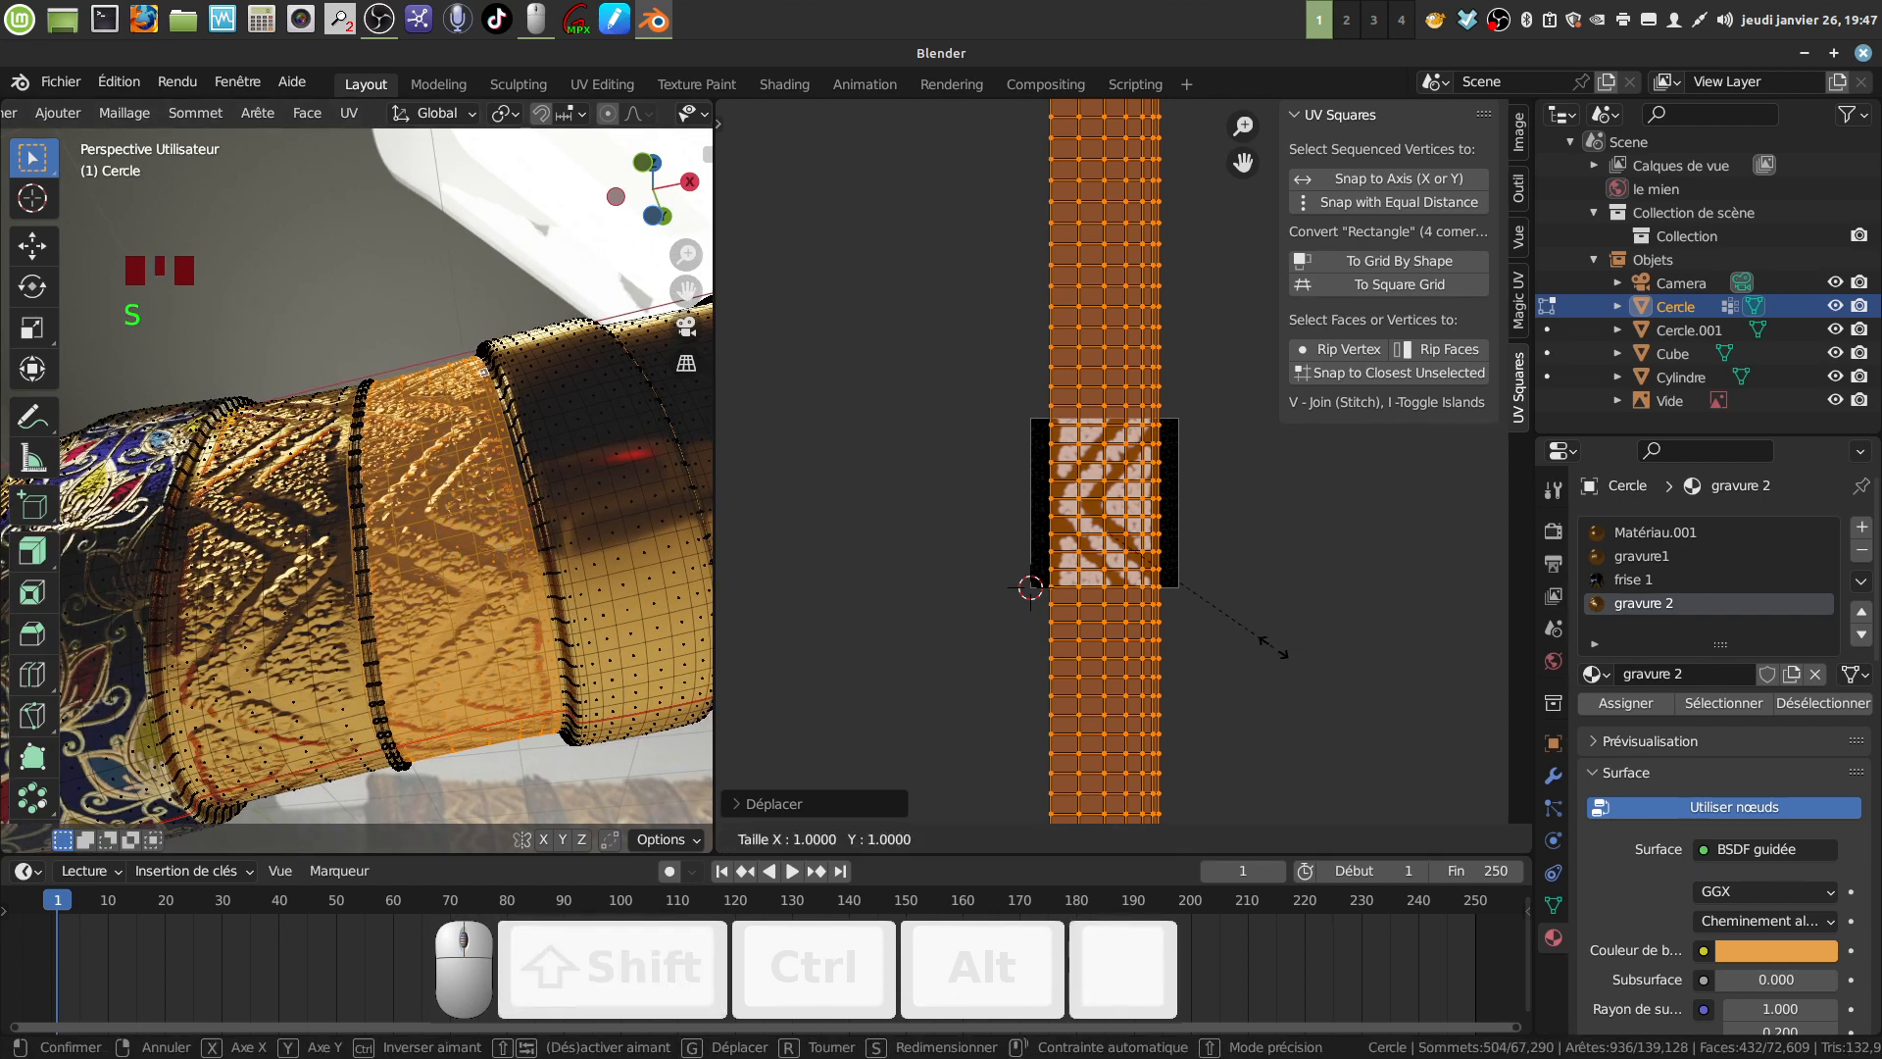
key(y)
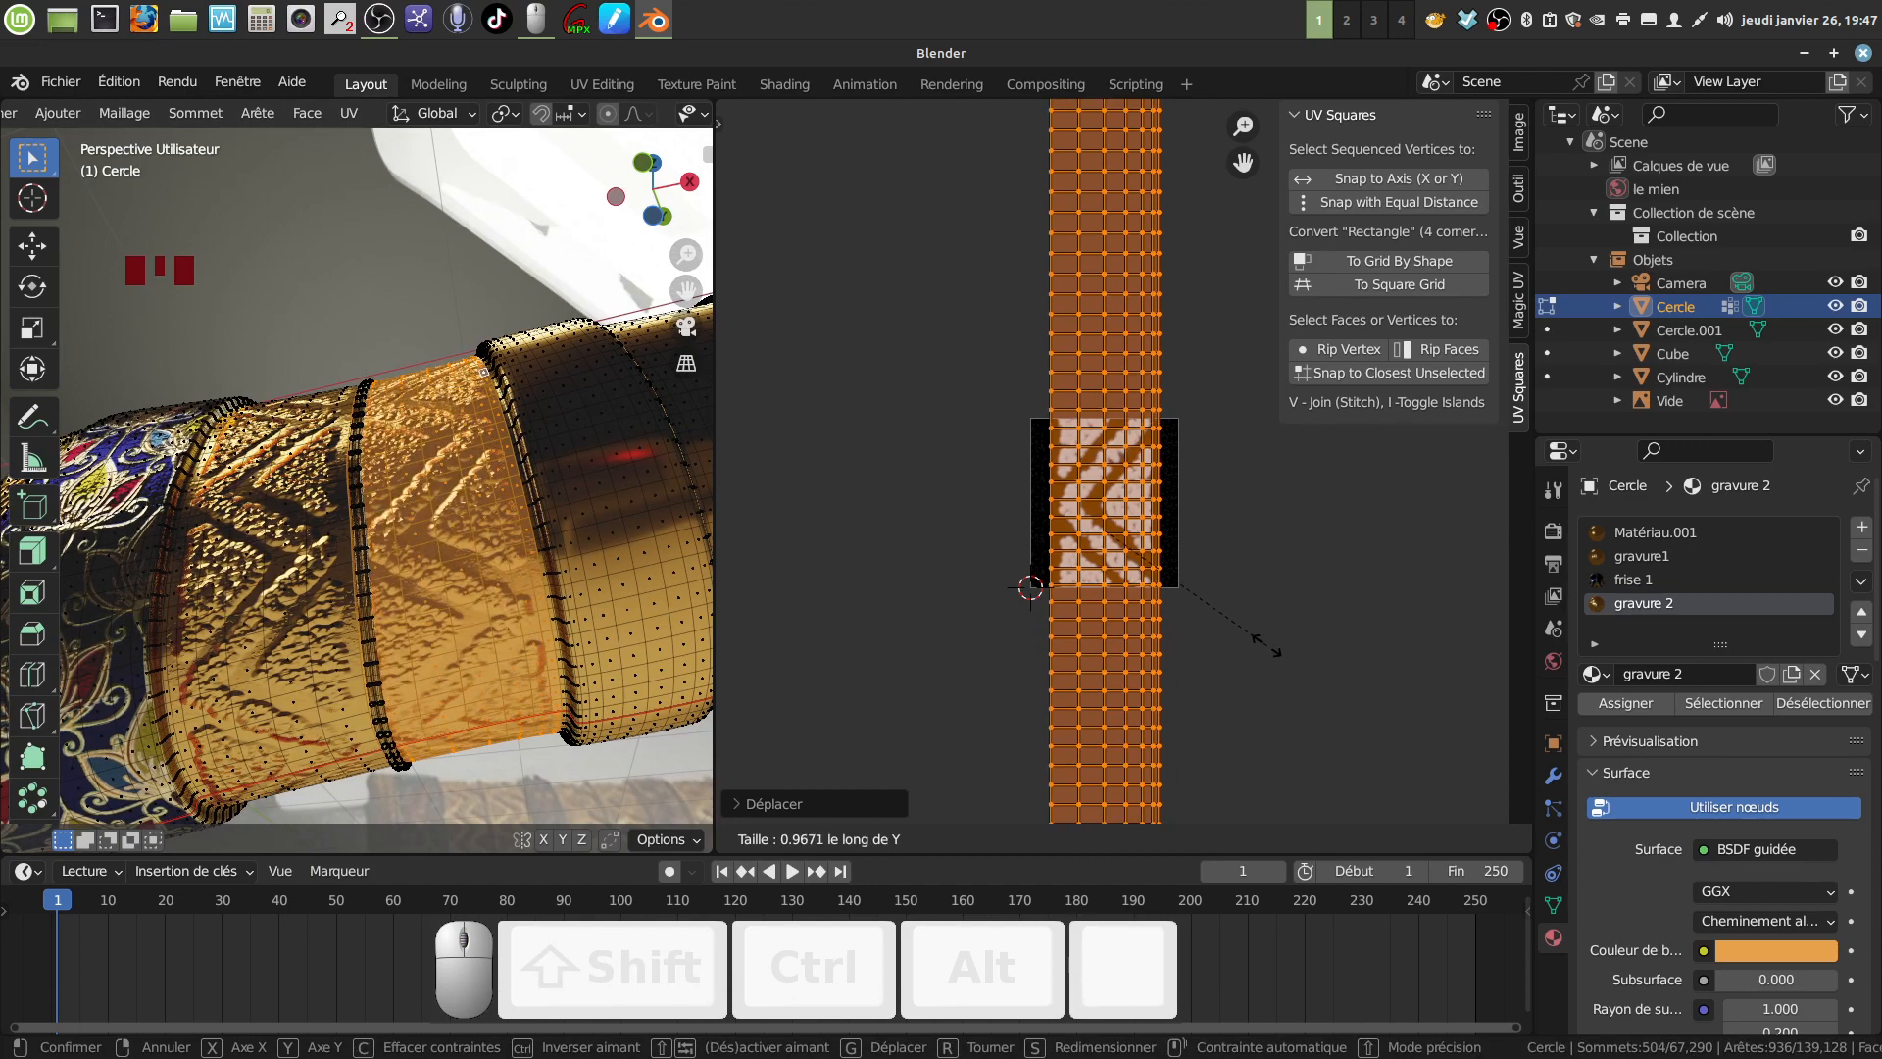
click(1264, 644)
middle_drag(692, 639, 476, 630)
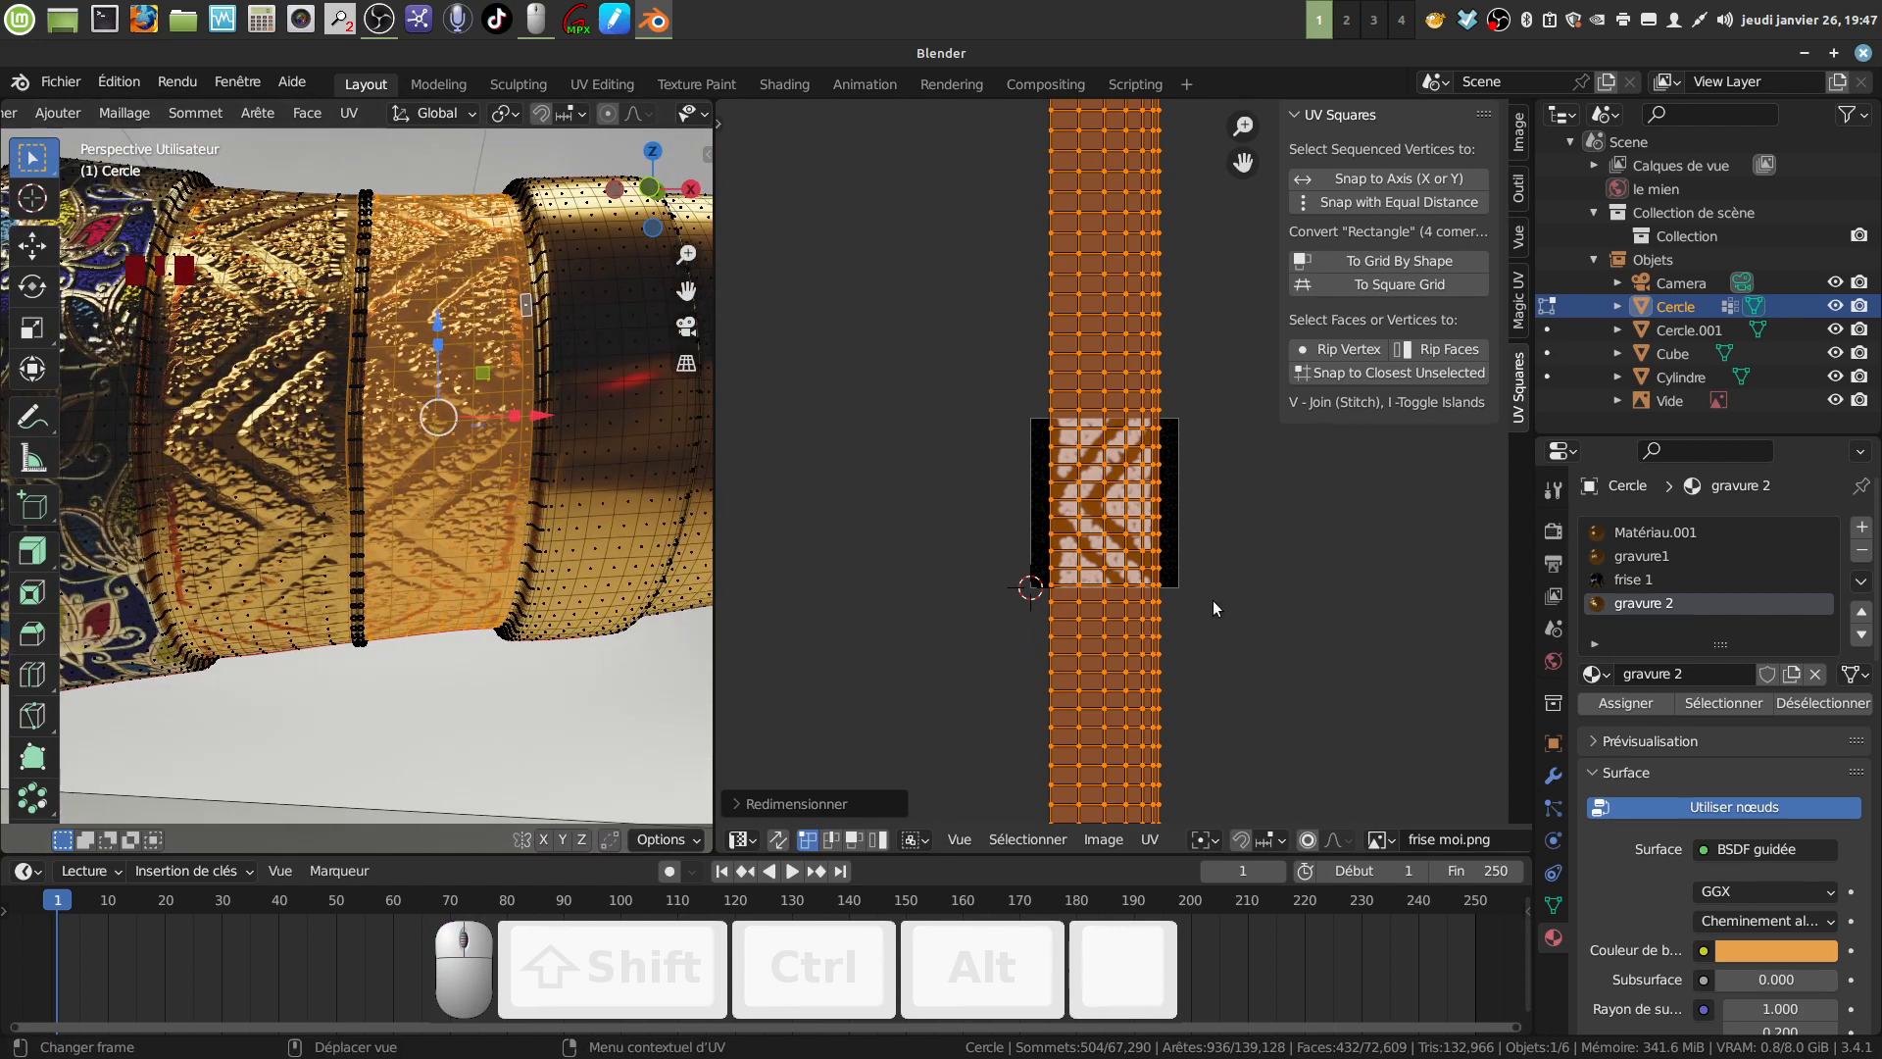
key(g)
key(y)
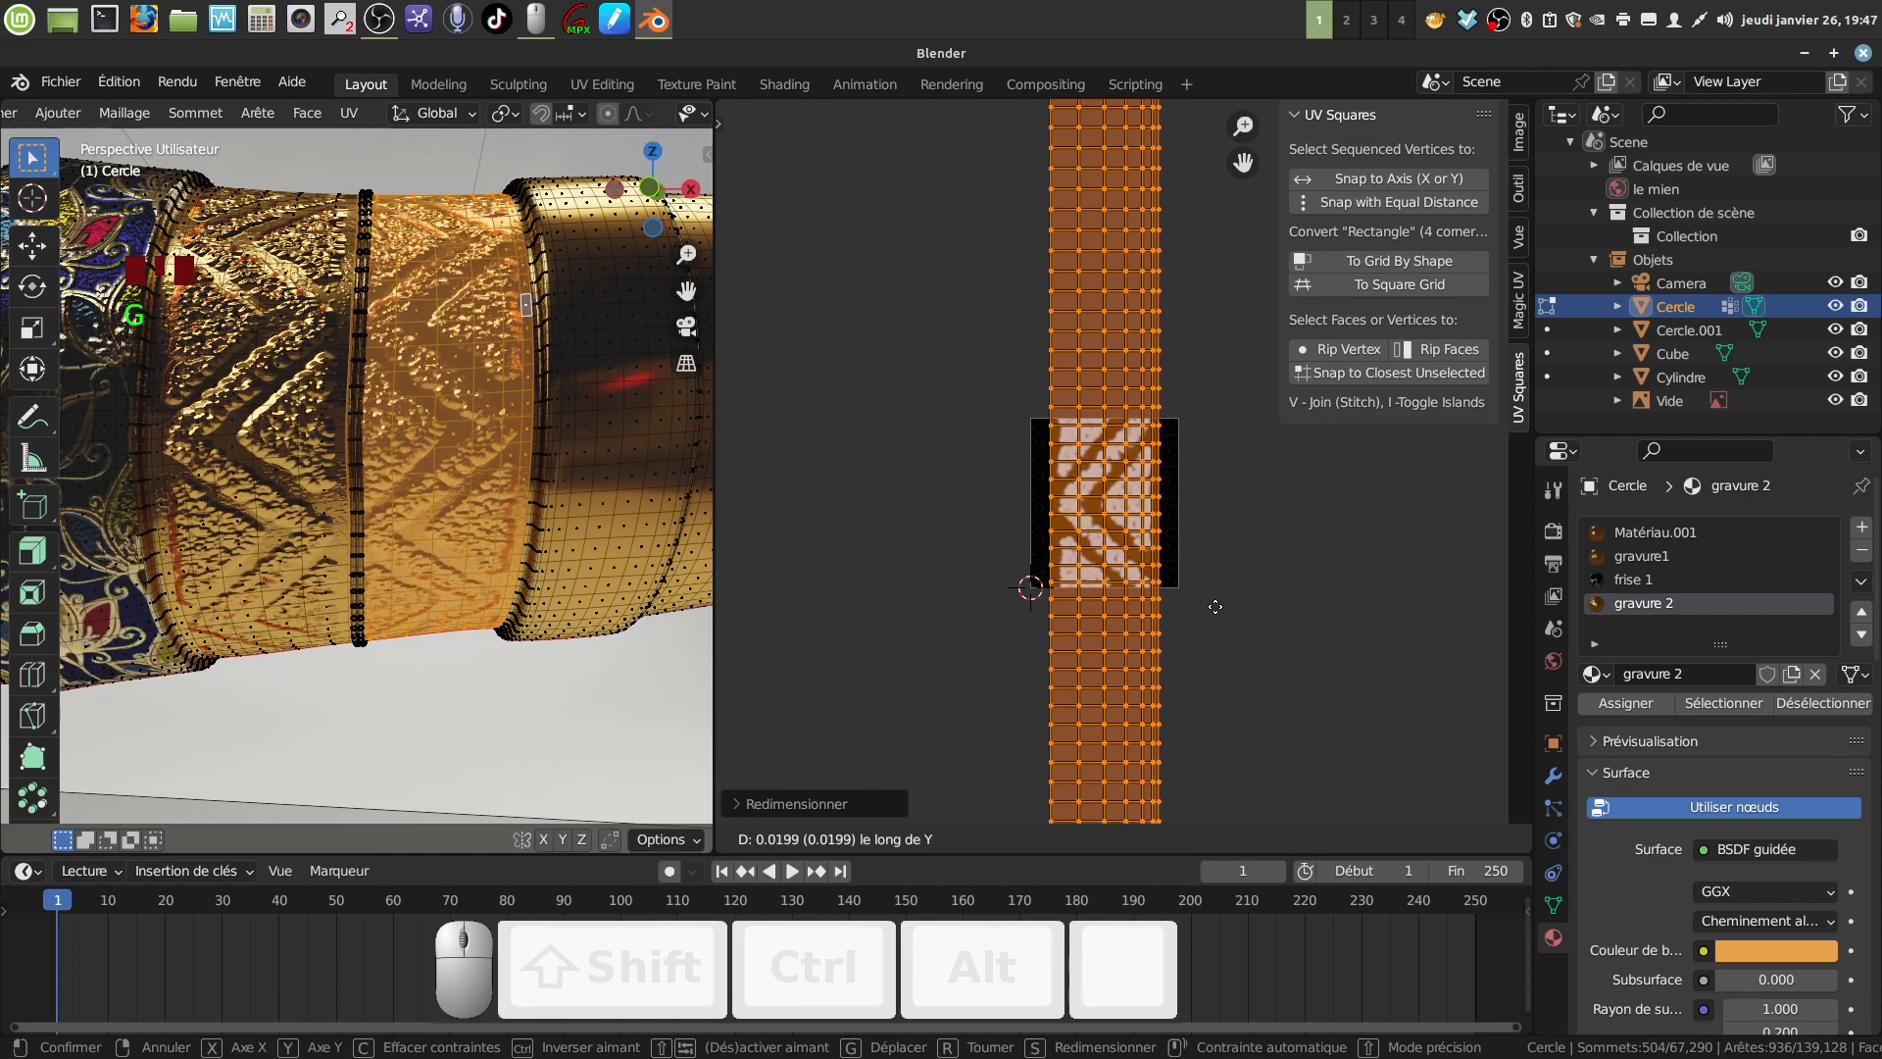
click(1215, 603)
Examine the two engraved bands from several sides and without the mesh overlay, compare them with the reference, and return to Edit Mode.
middle_drag(549, 471, 392, 970)
scroll(549, 441, down, 2)
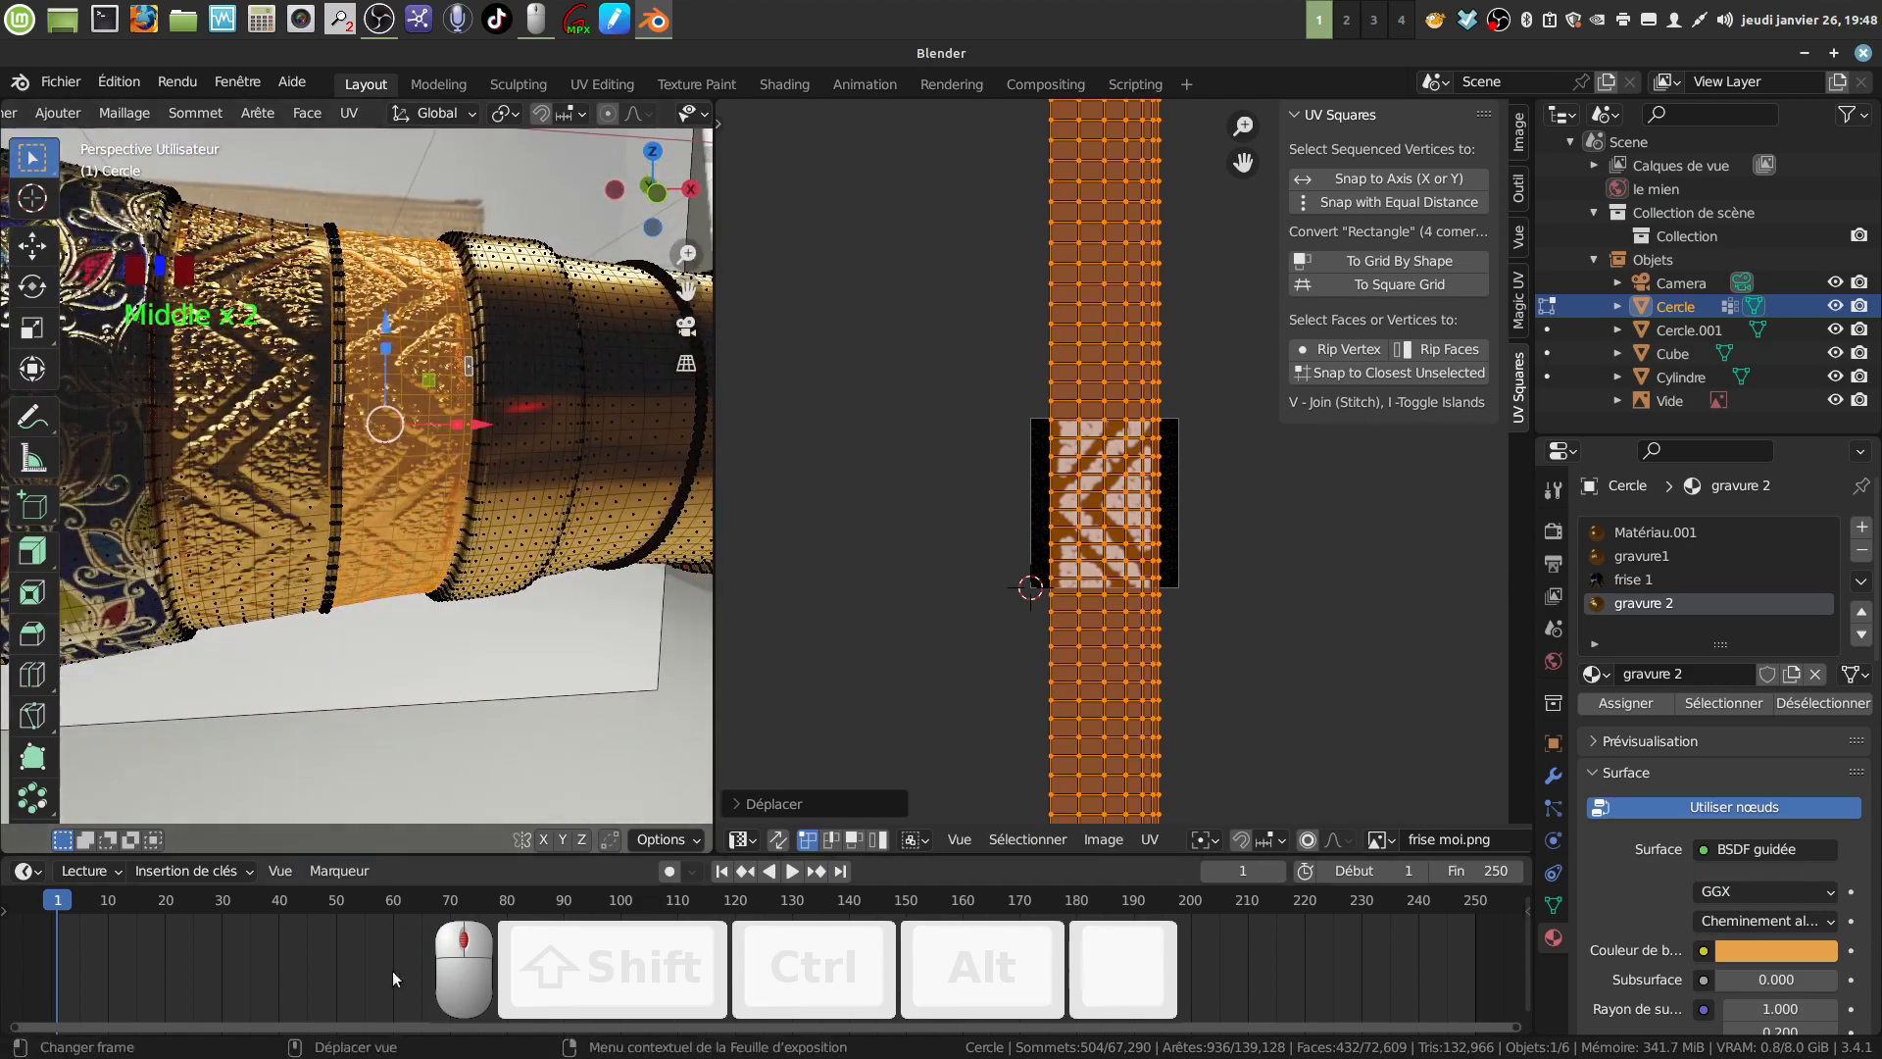
middle_drag(402, 687, 415, 451)
scroll(421, 509, up, 2)
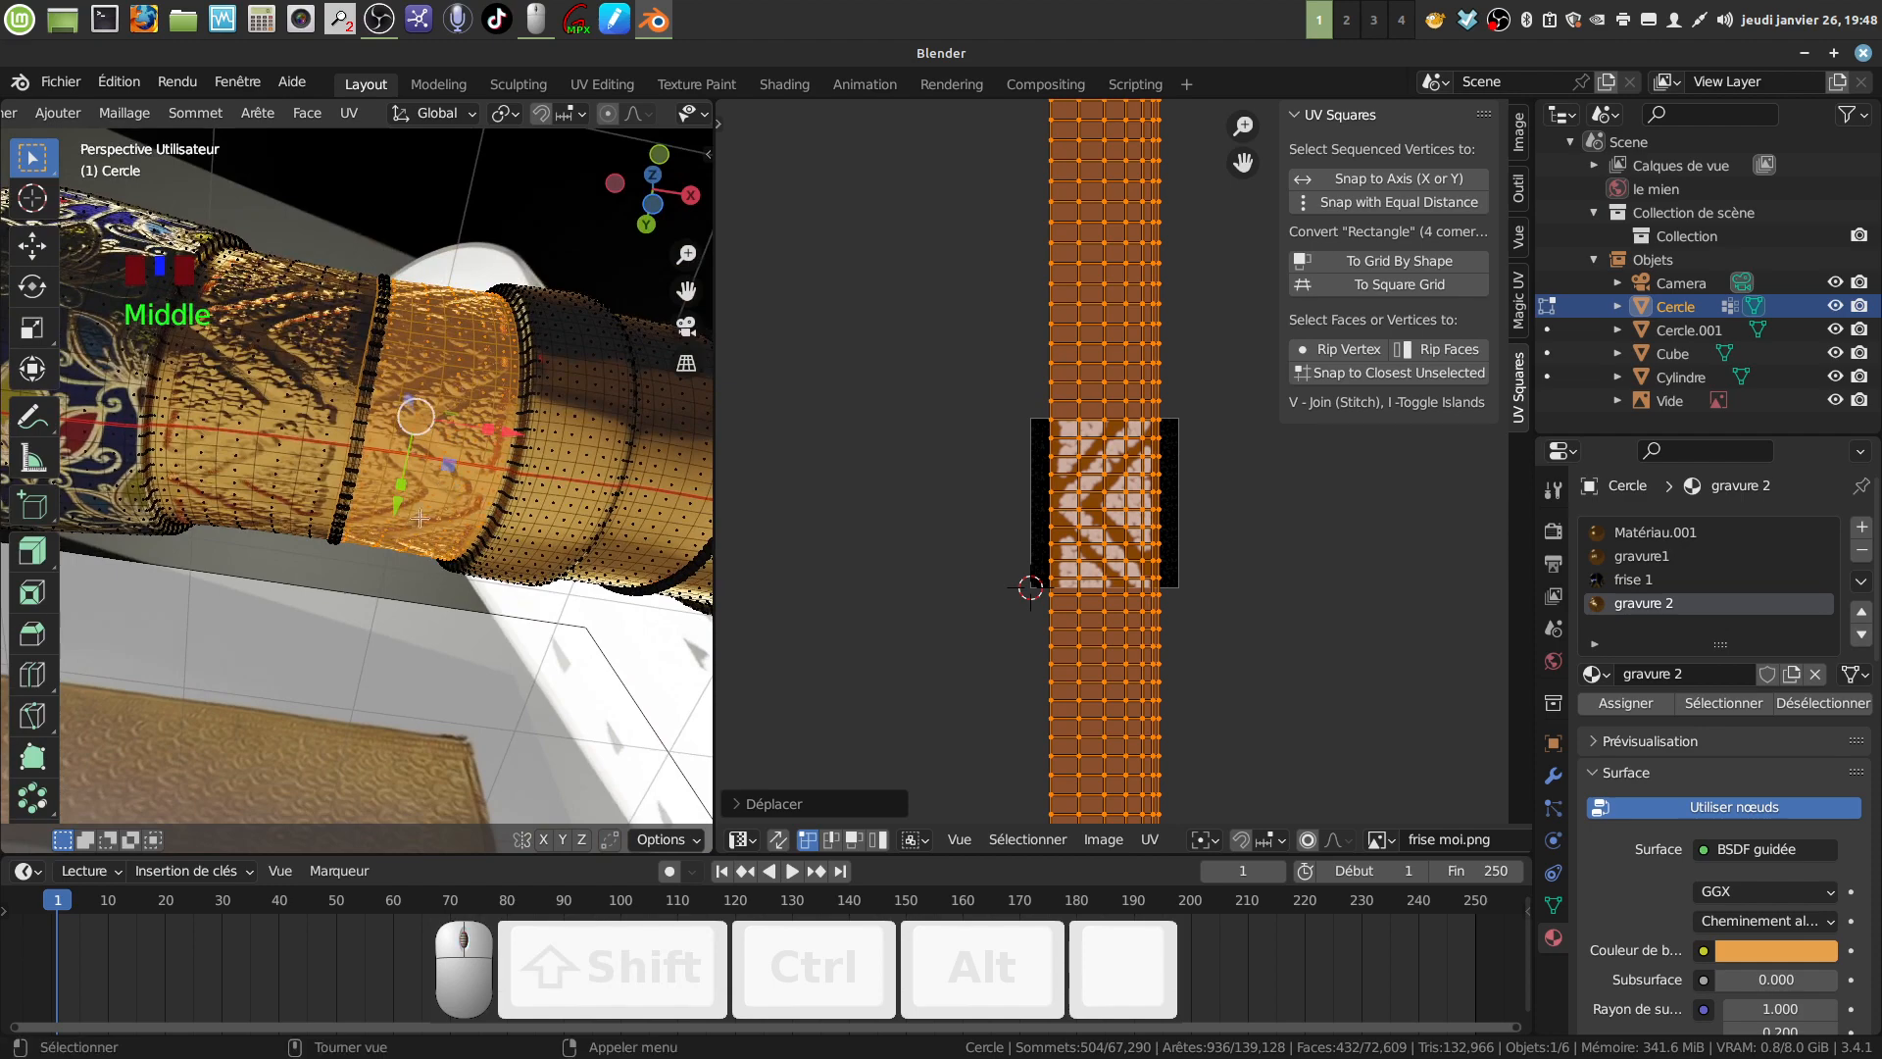
middle_drag(486, 507, 379, 583)
key(Tab)
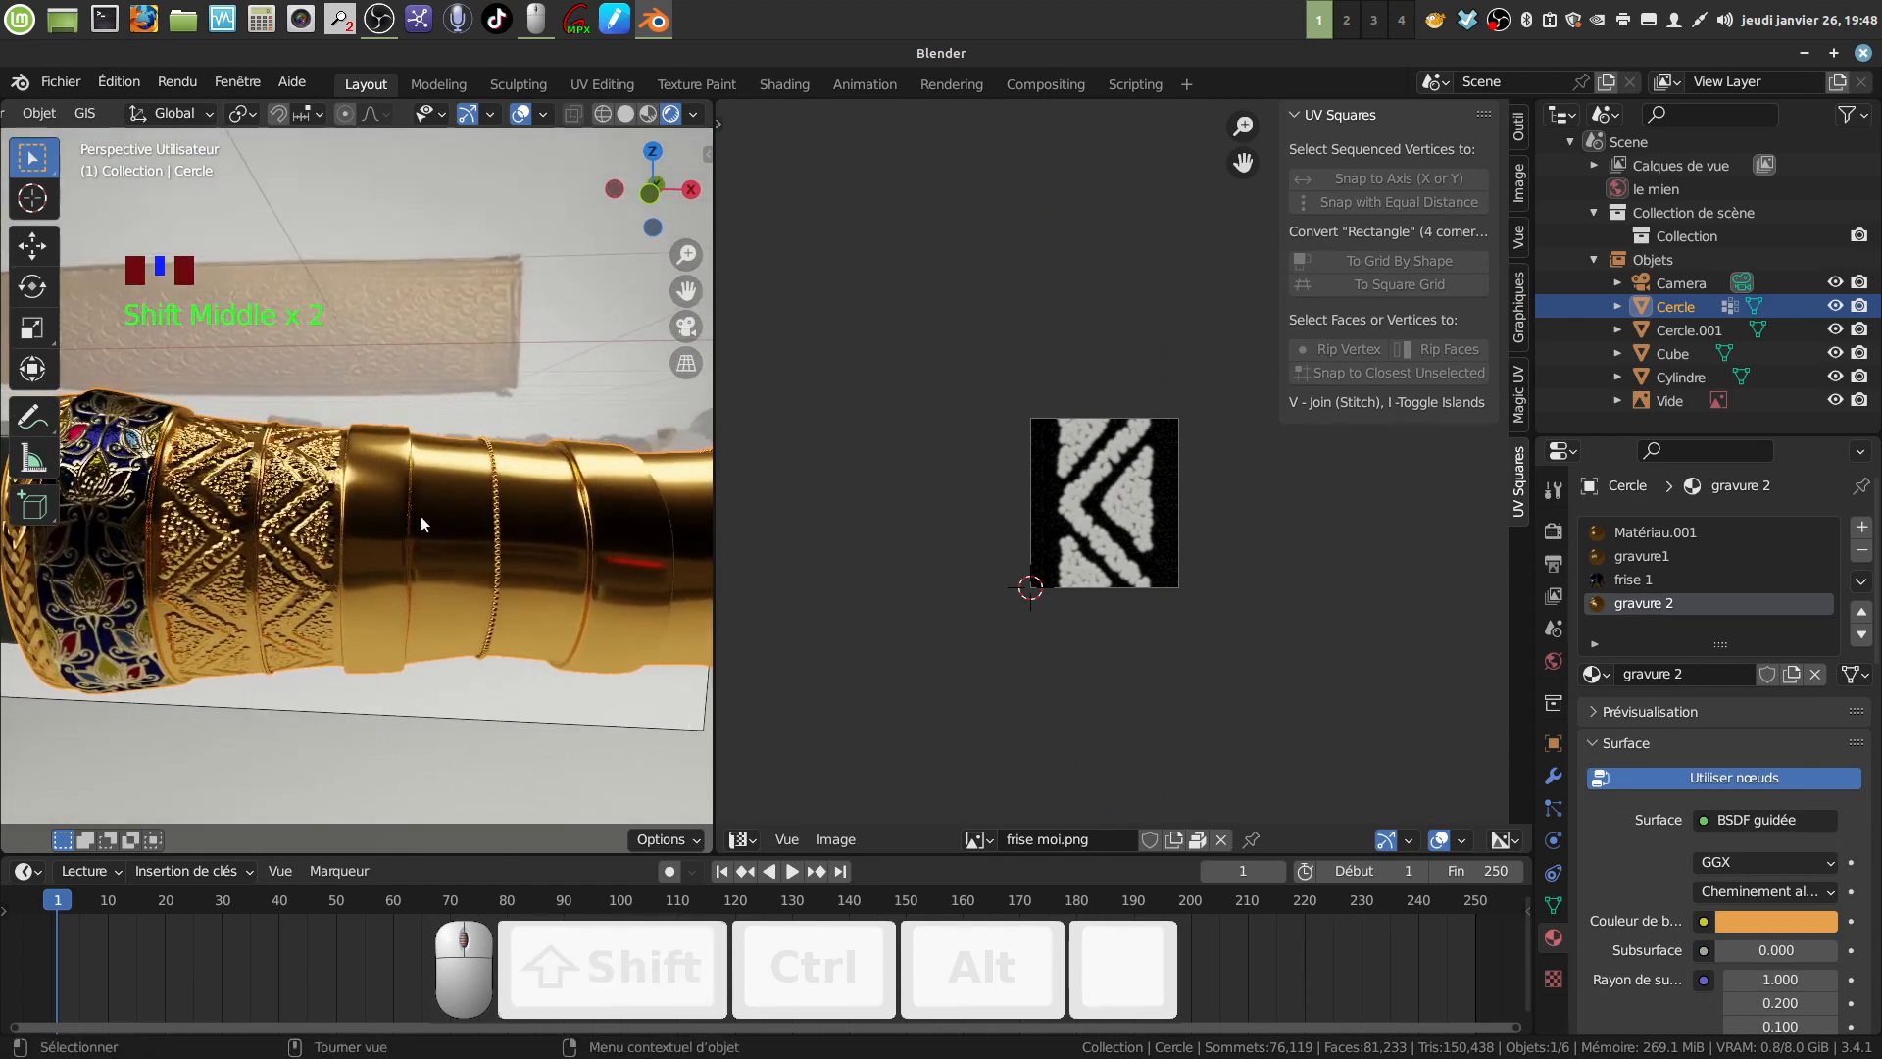
shift+middle_drag(420, 515, 418, 615)
scroll(459, 656, up, 2)
scroll(459, 656, down, 6)
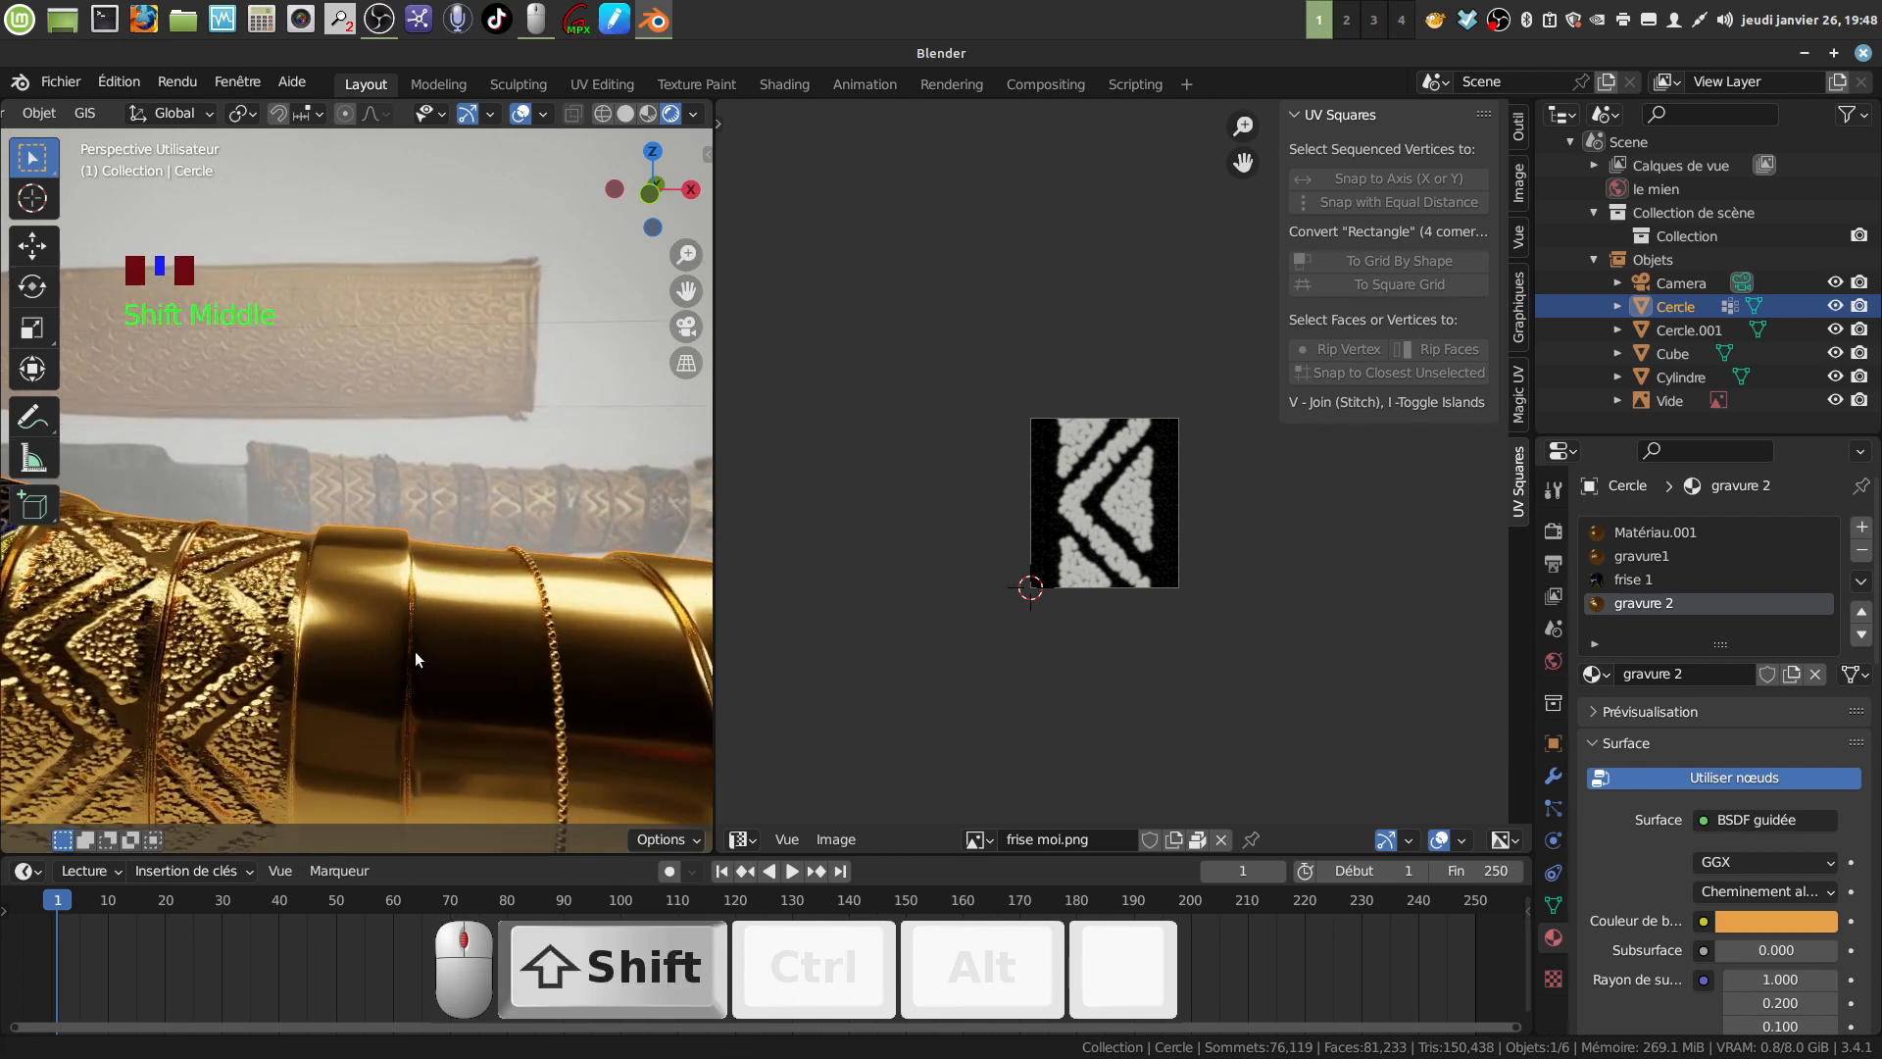
shift+middle_drag(438, 666, 420, 673)
scroll(410, 694, up, 3)
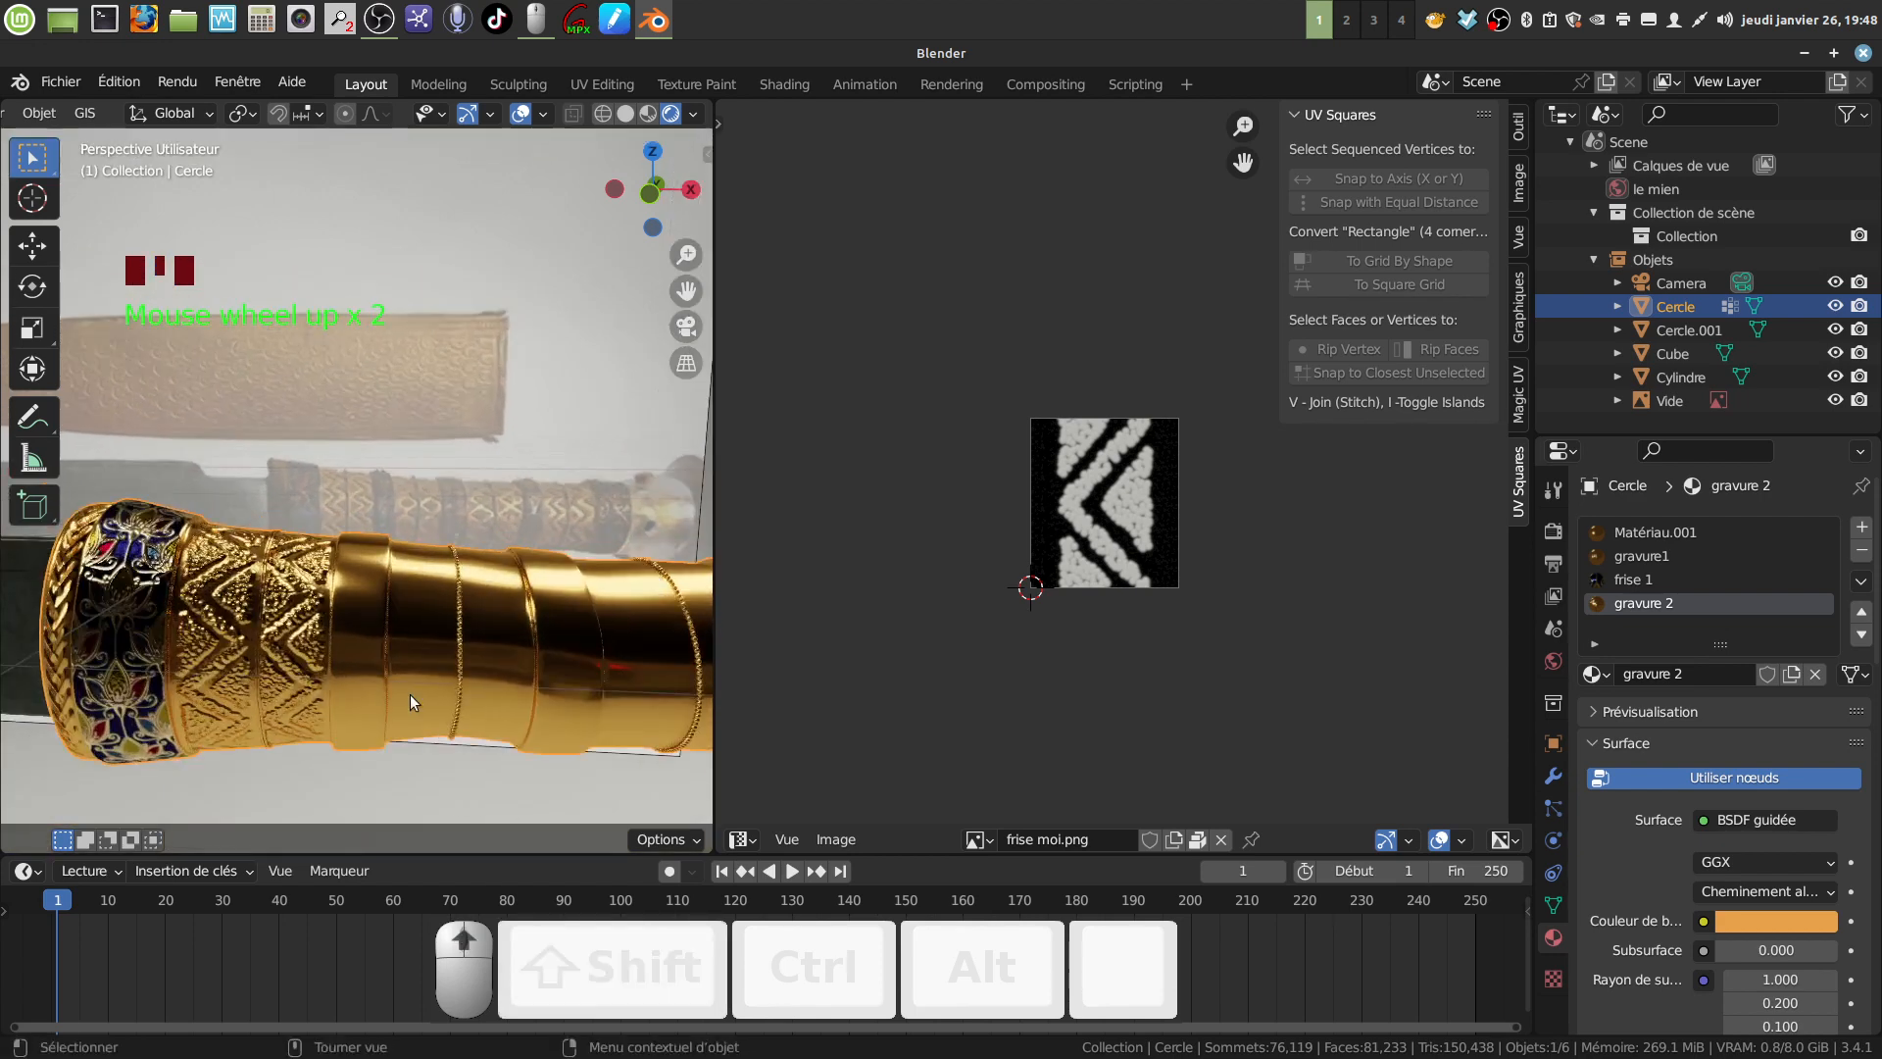
click(367, 679)
key(Tab)
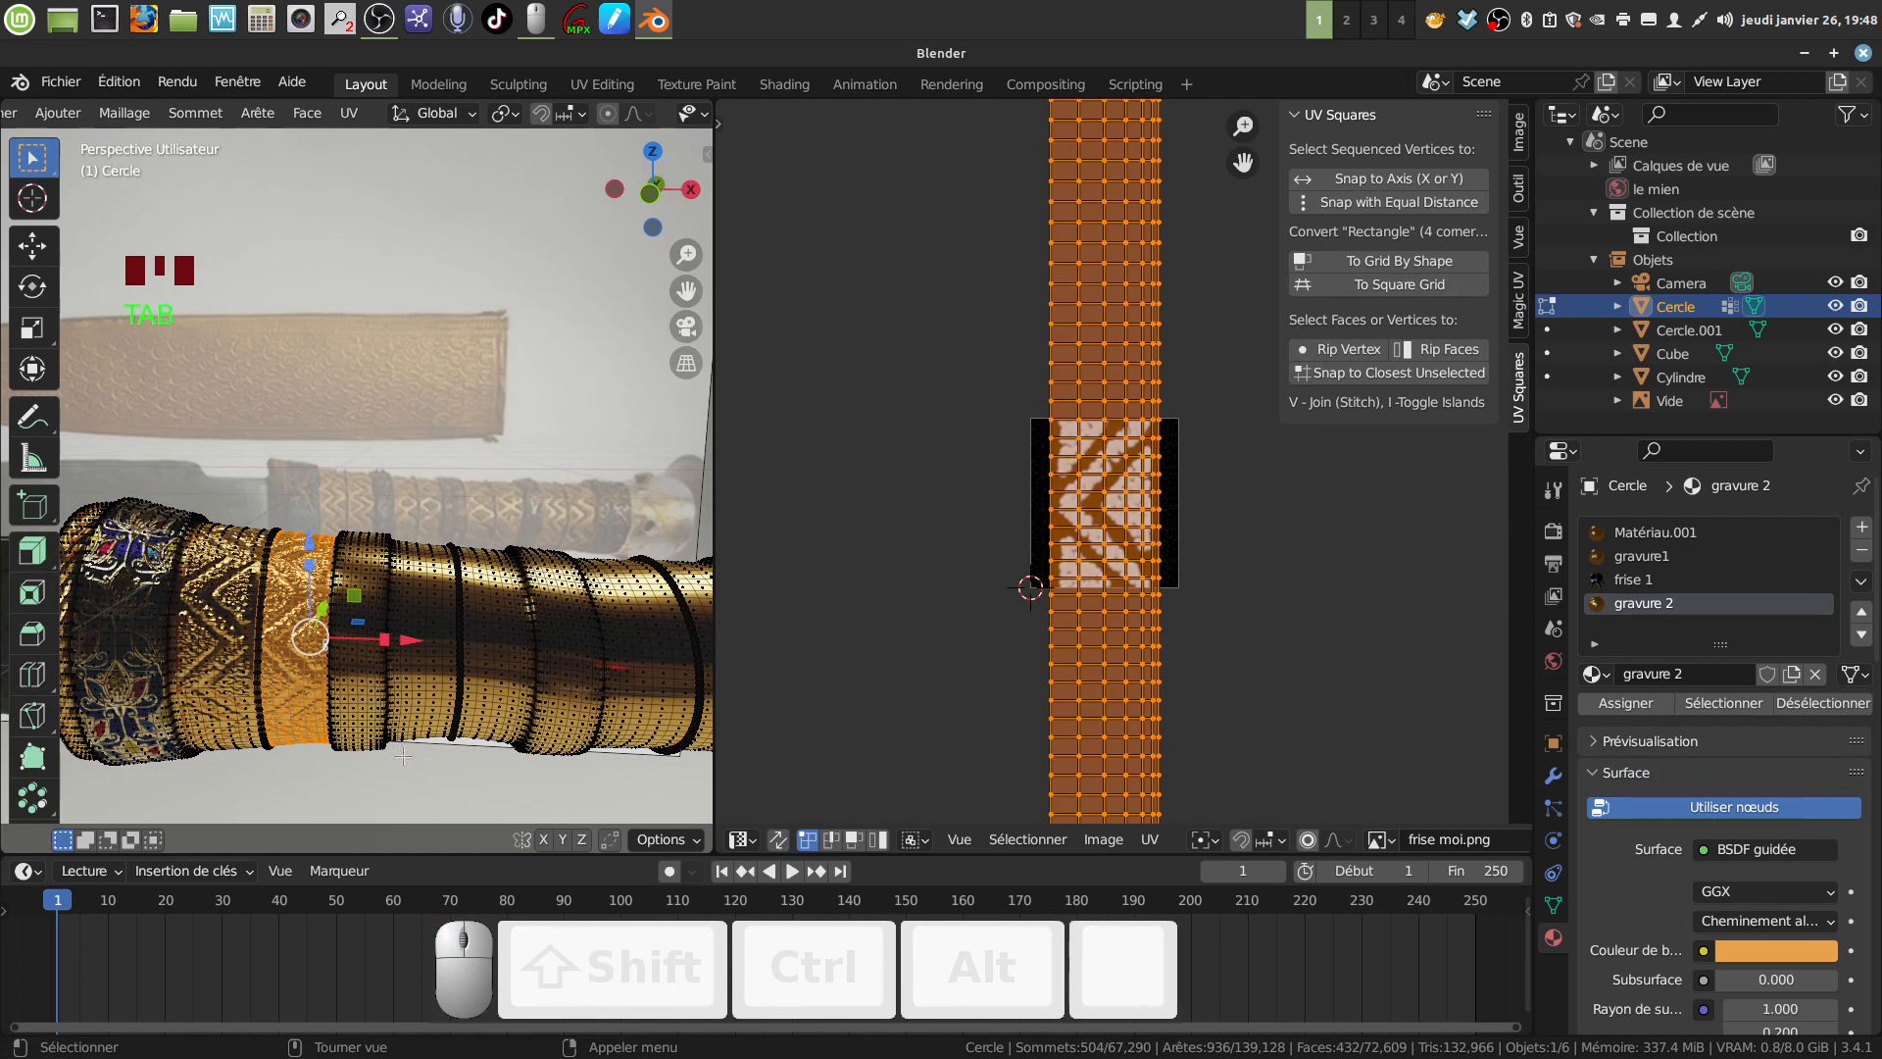
Select the face loops of the plain gold band next to the engraved ones and grow the selection twice to cover its full width.
shift+middle_drag(371, 674, 403, 429)
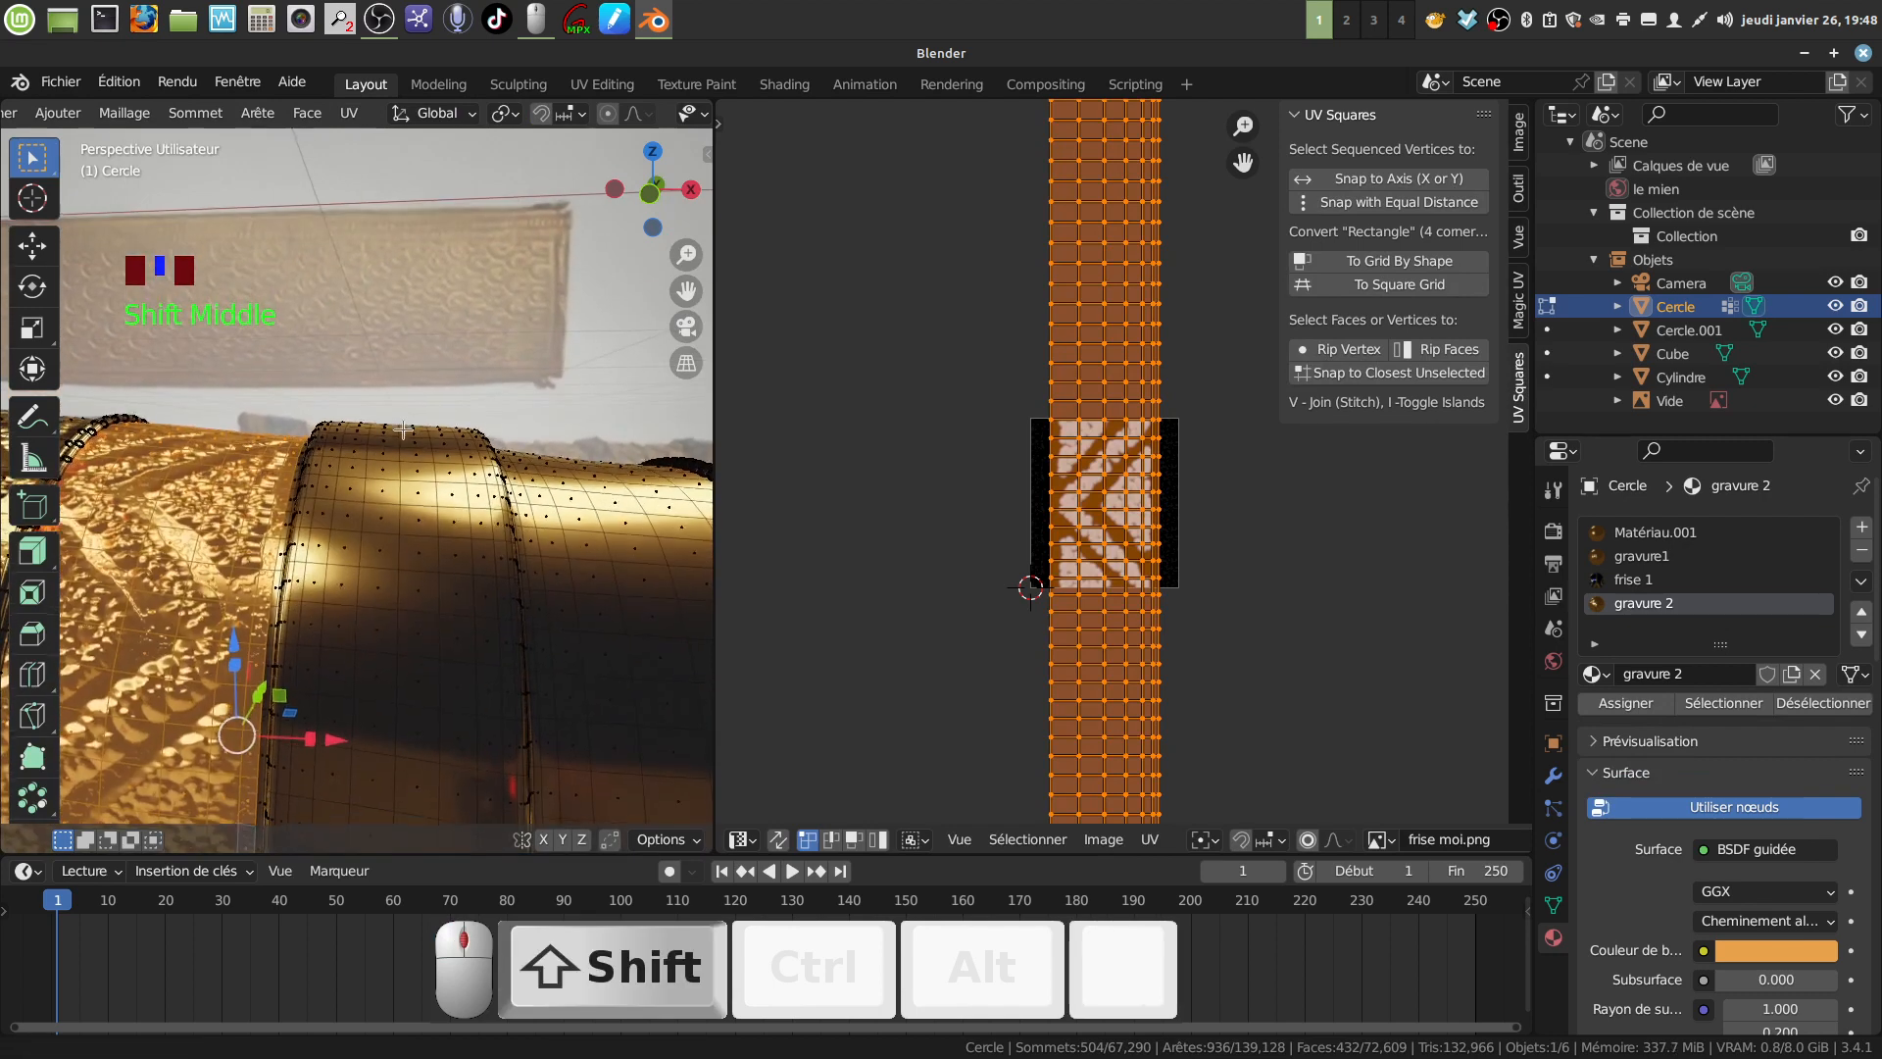
alt+click(395, 566)
alt+shift+click(423, 569)
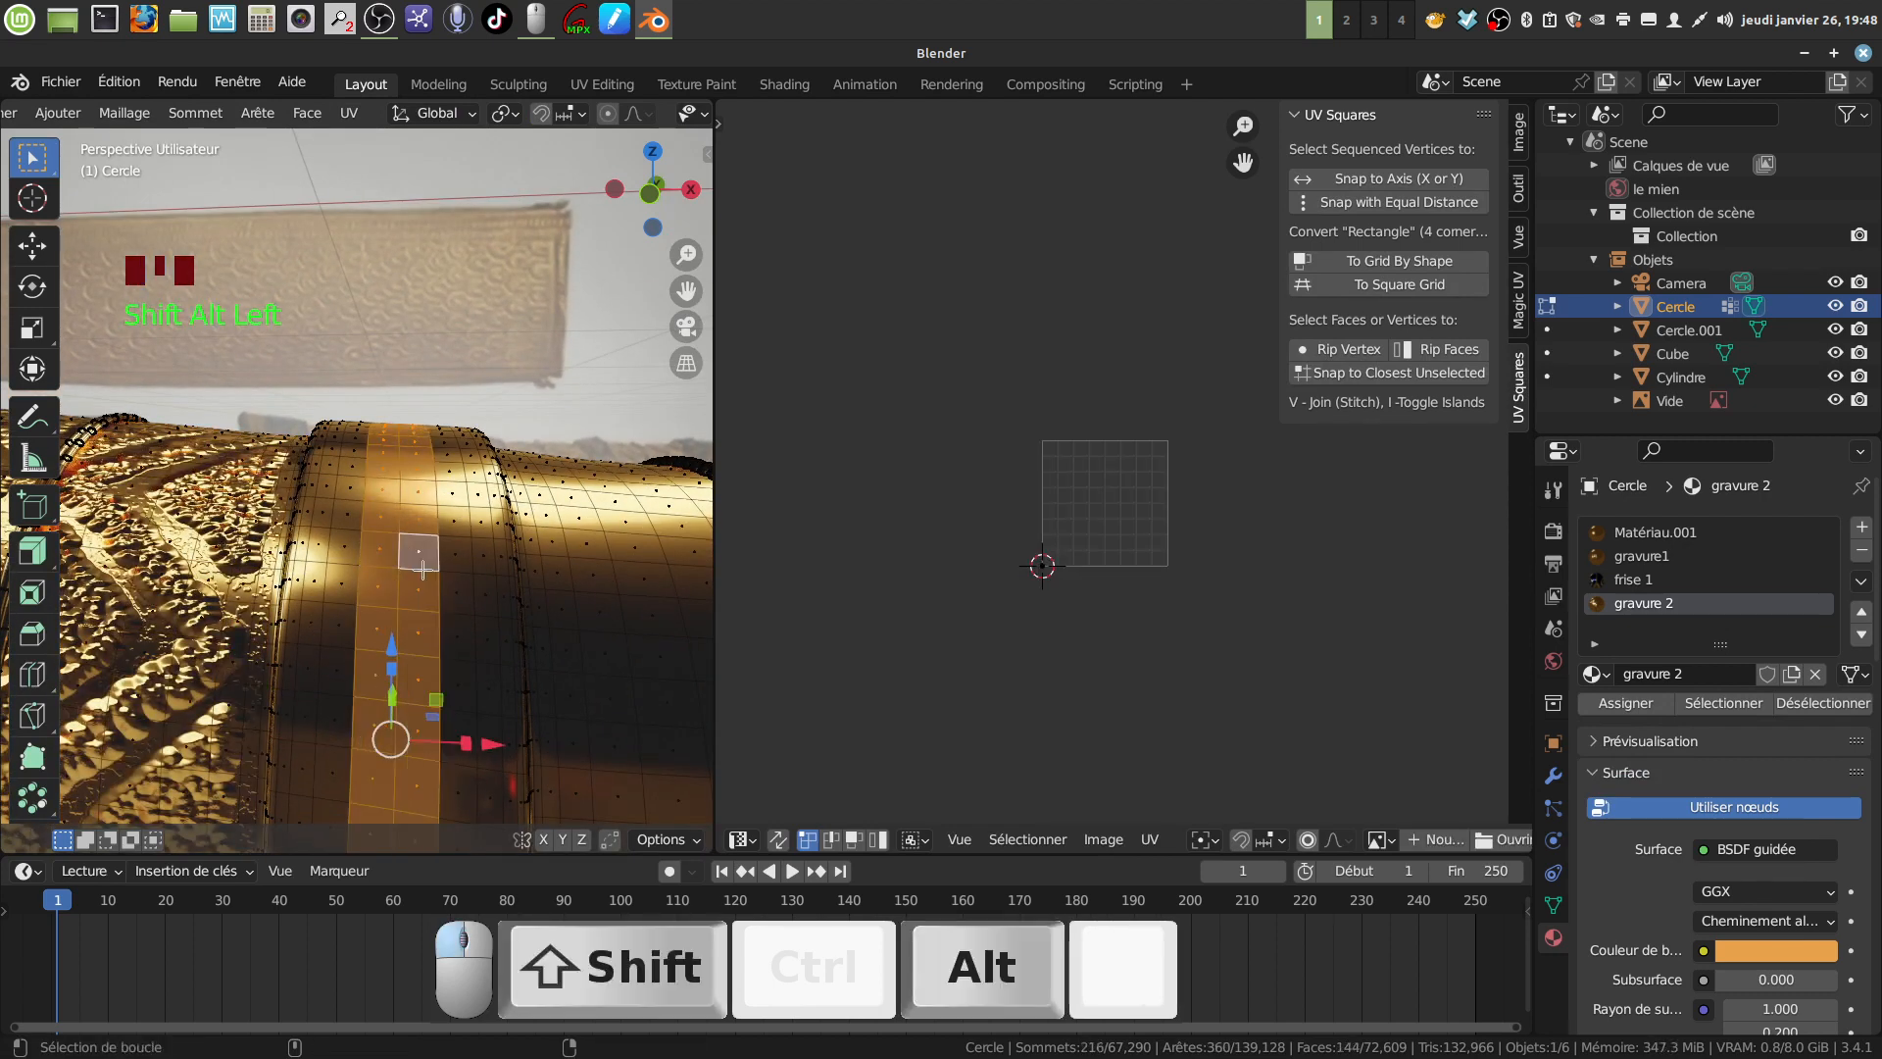
alt+shift+click(471, 577)
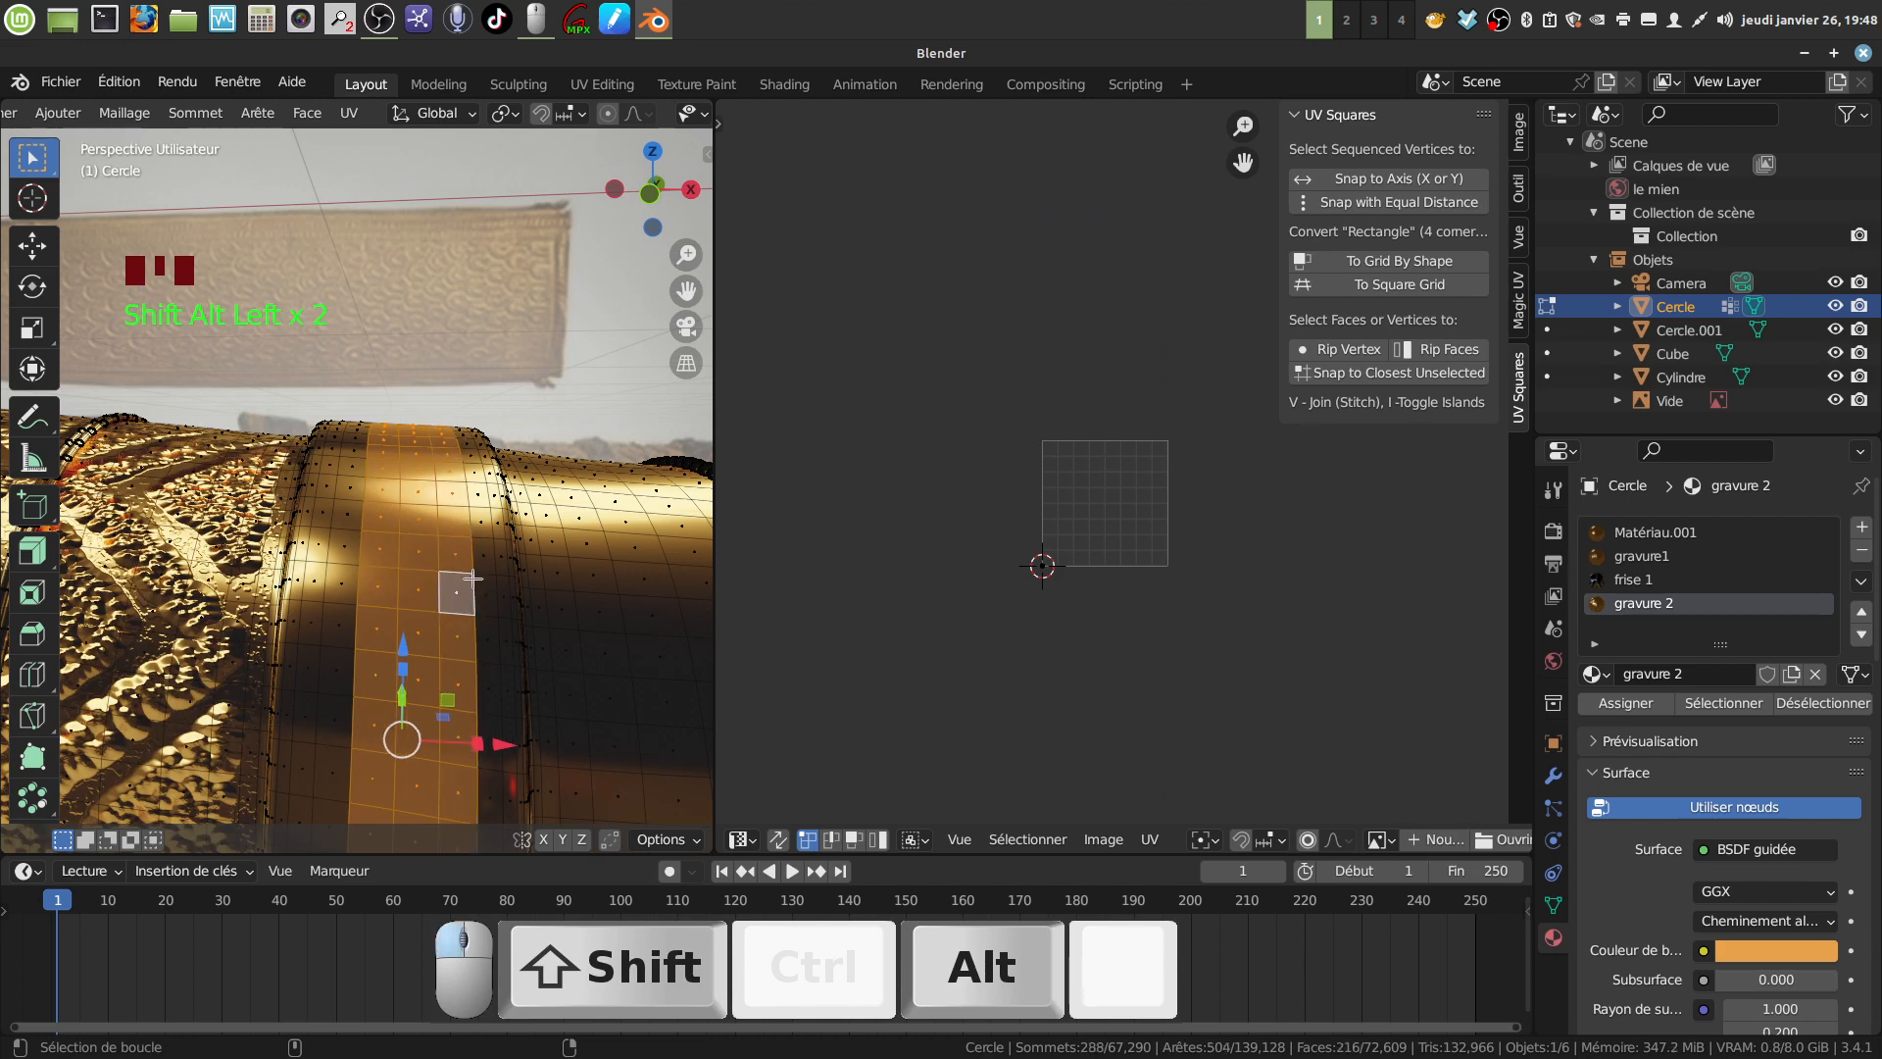
alt+shift+click(350, 573)
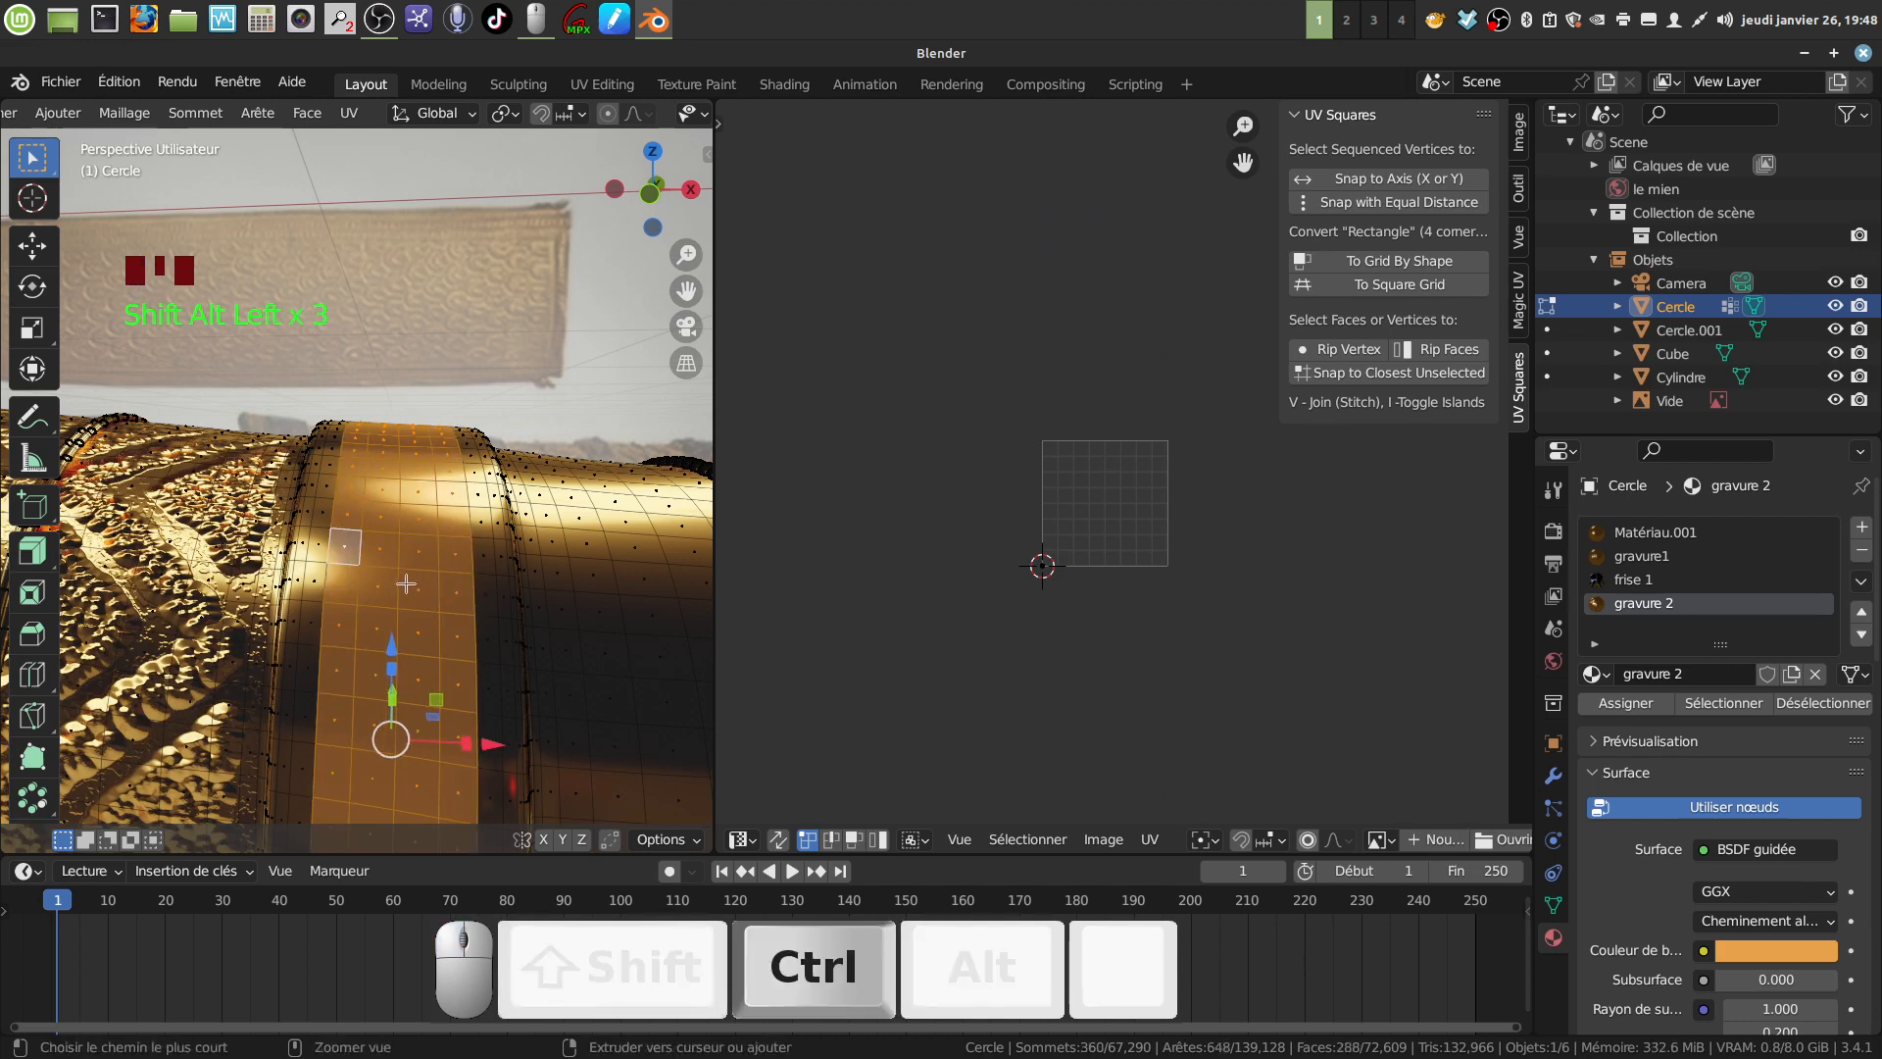
key(ctrl+KP_Add)
key(ctrl+KP_Add)
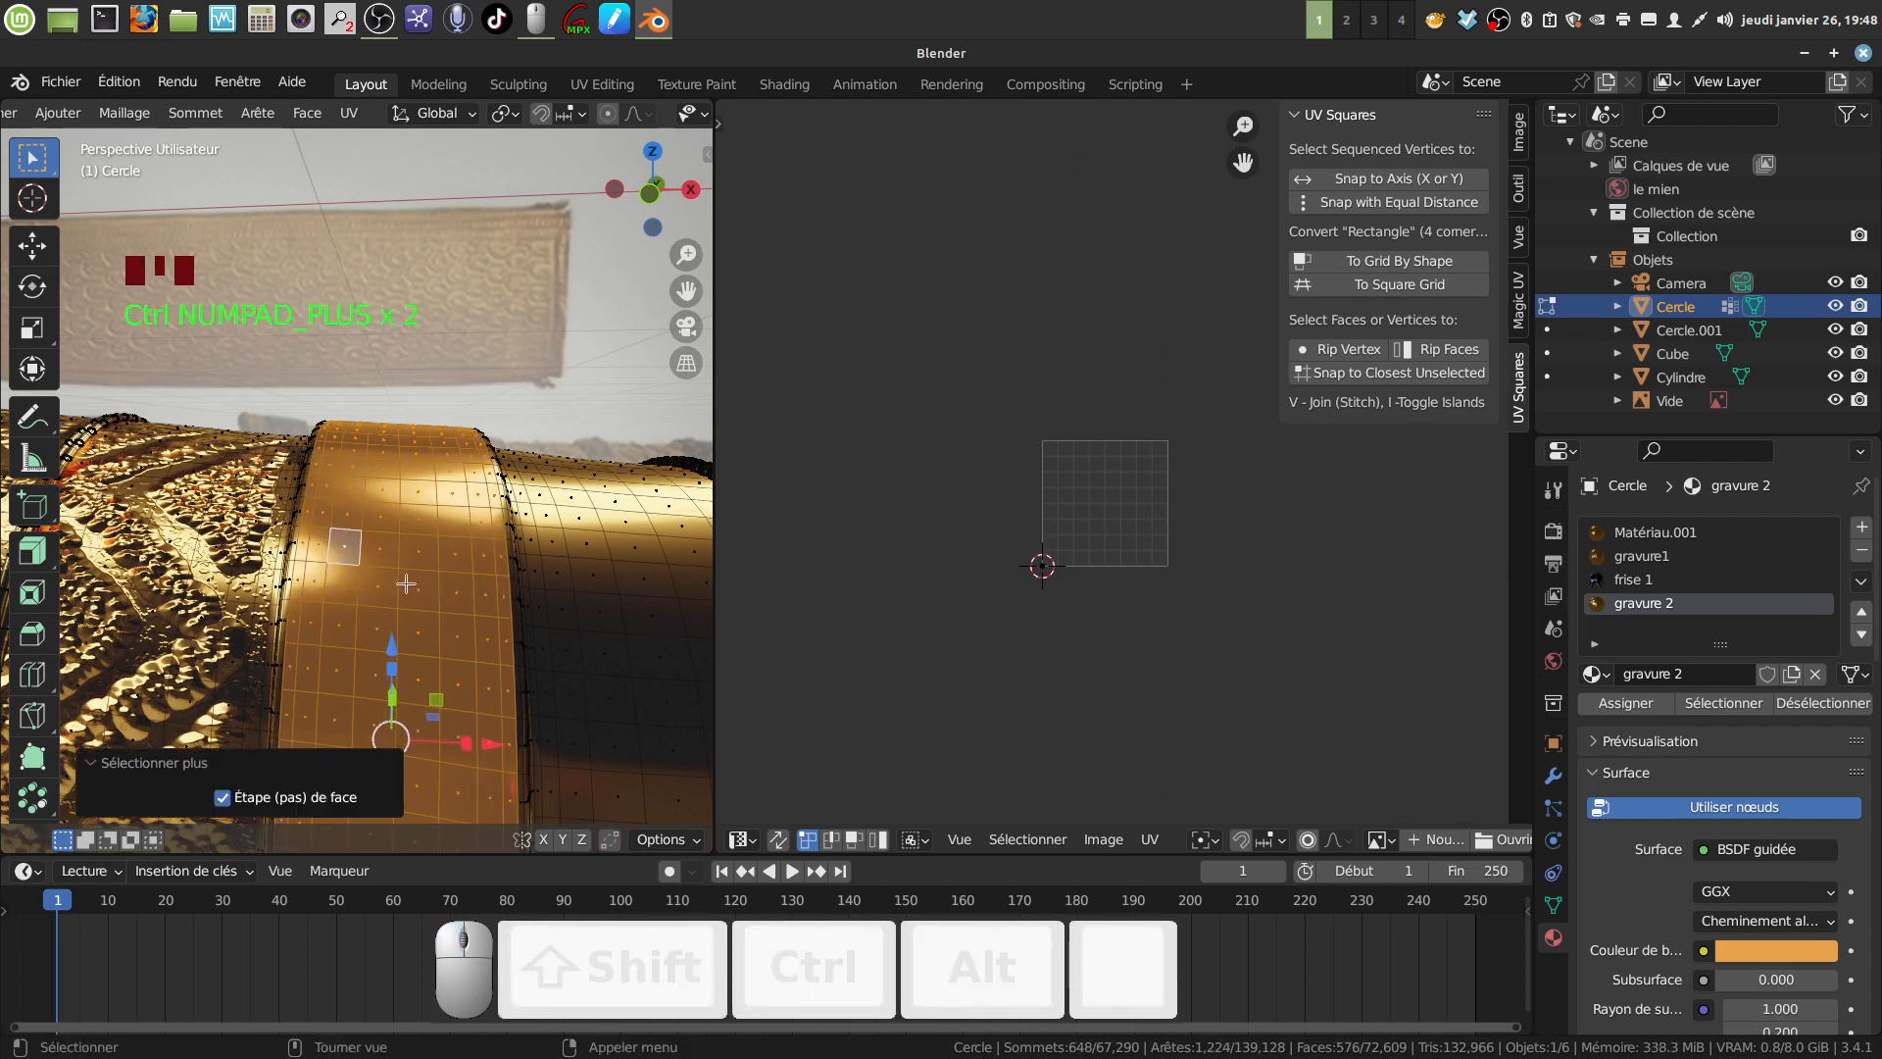
middle_drag(406, 583, 510, 574)
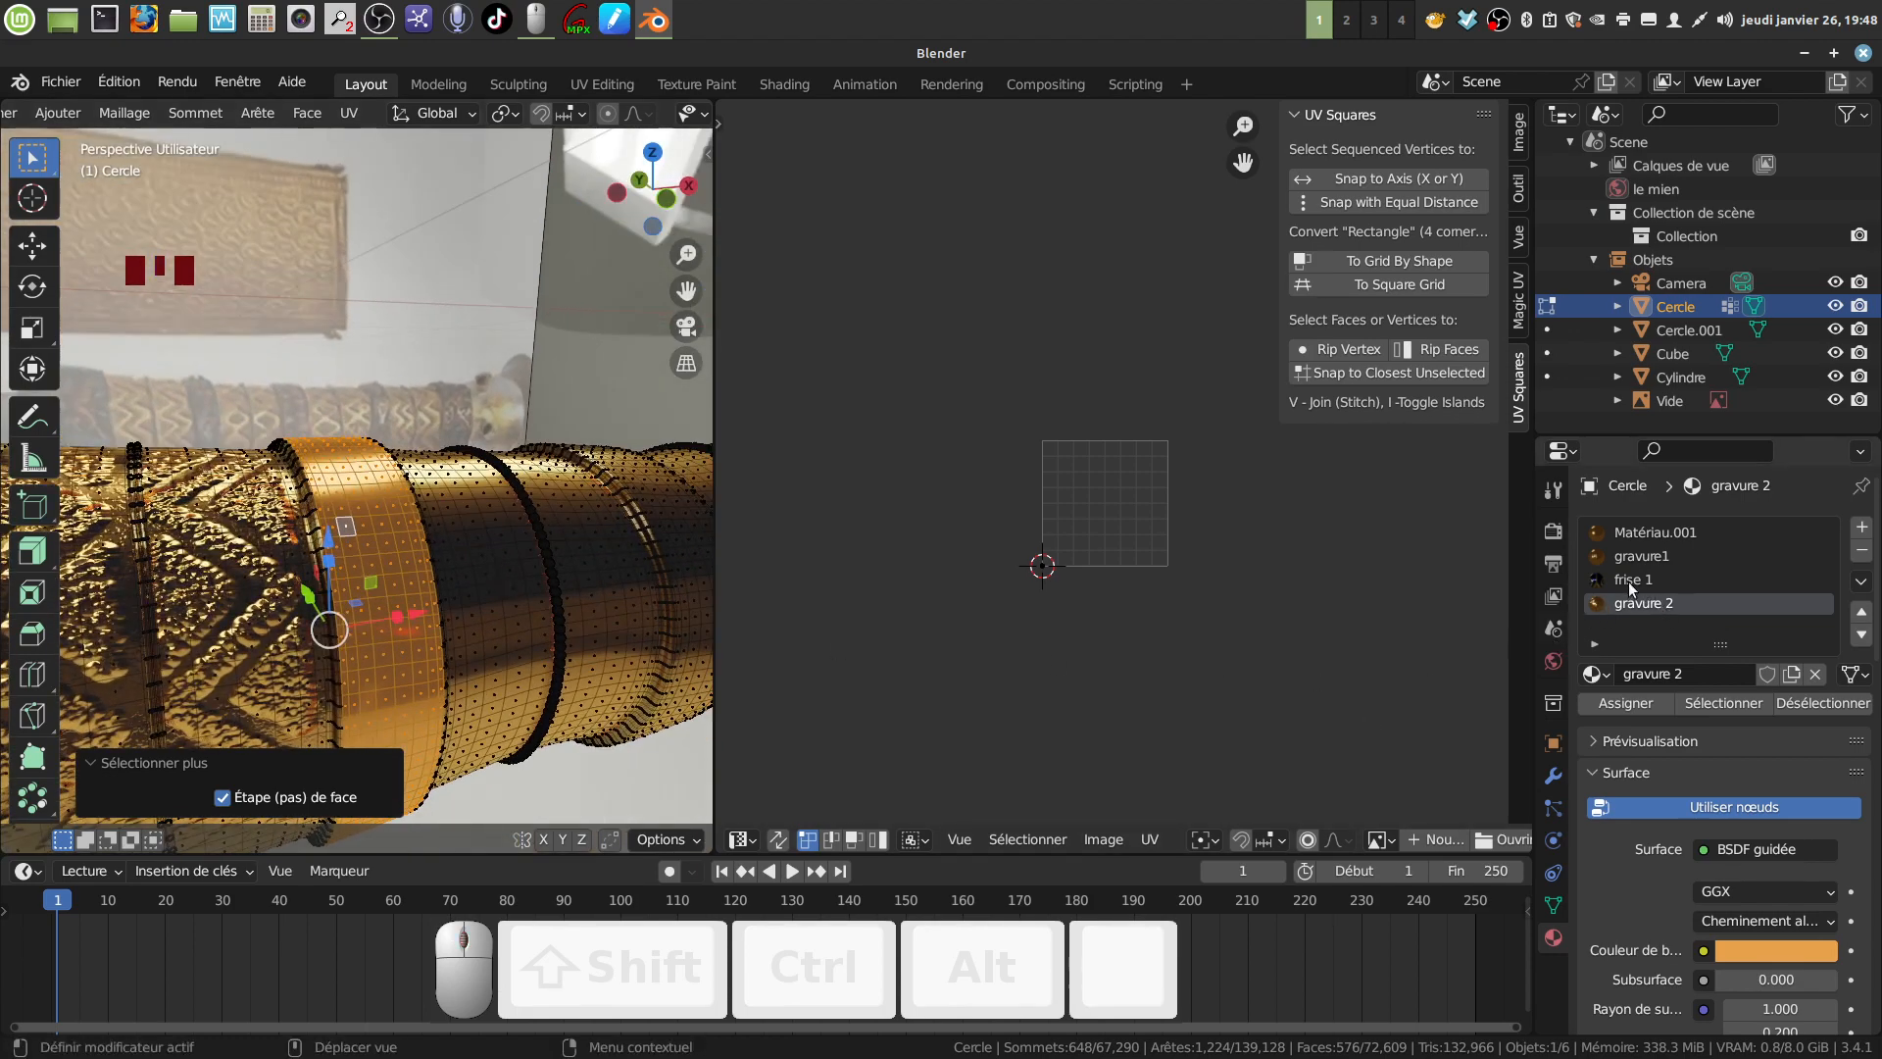
middle_drag(294, 588, 289, 595)
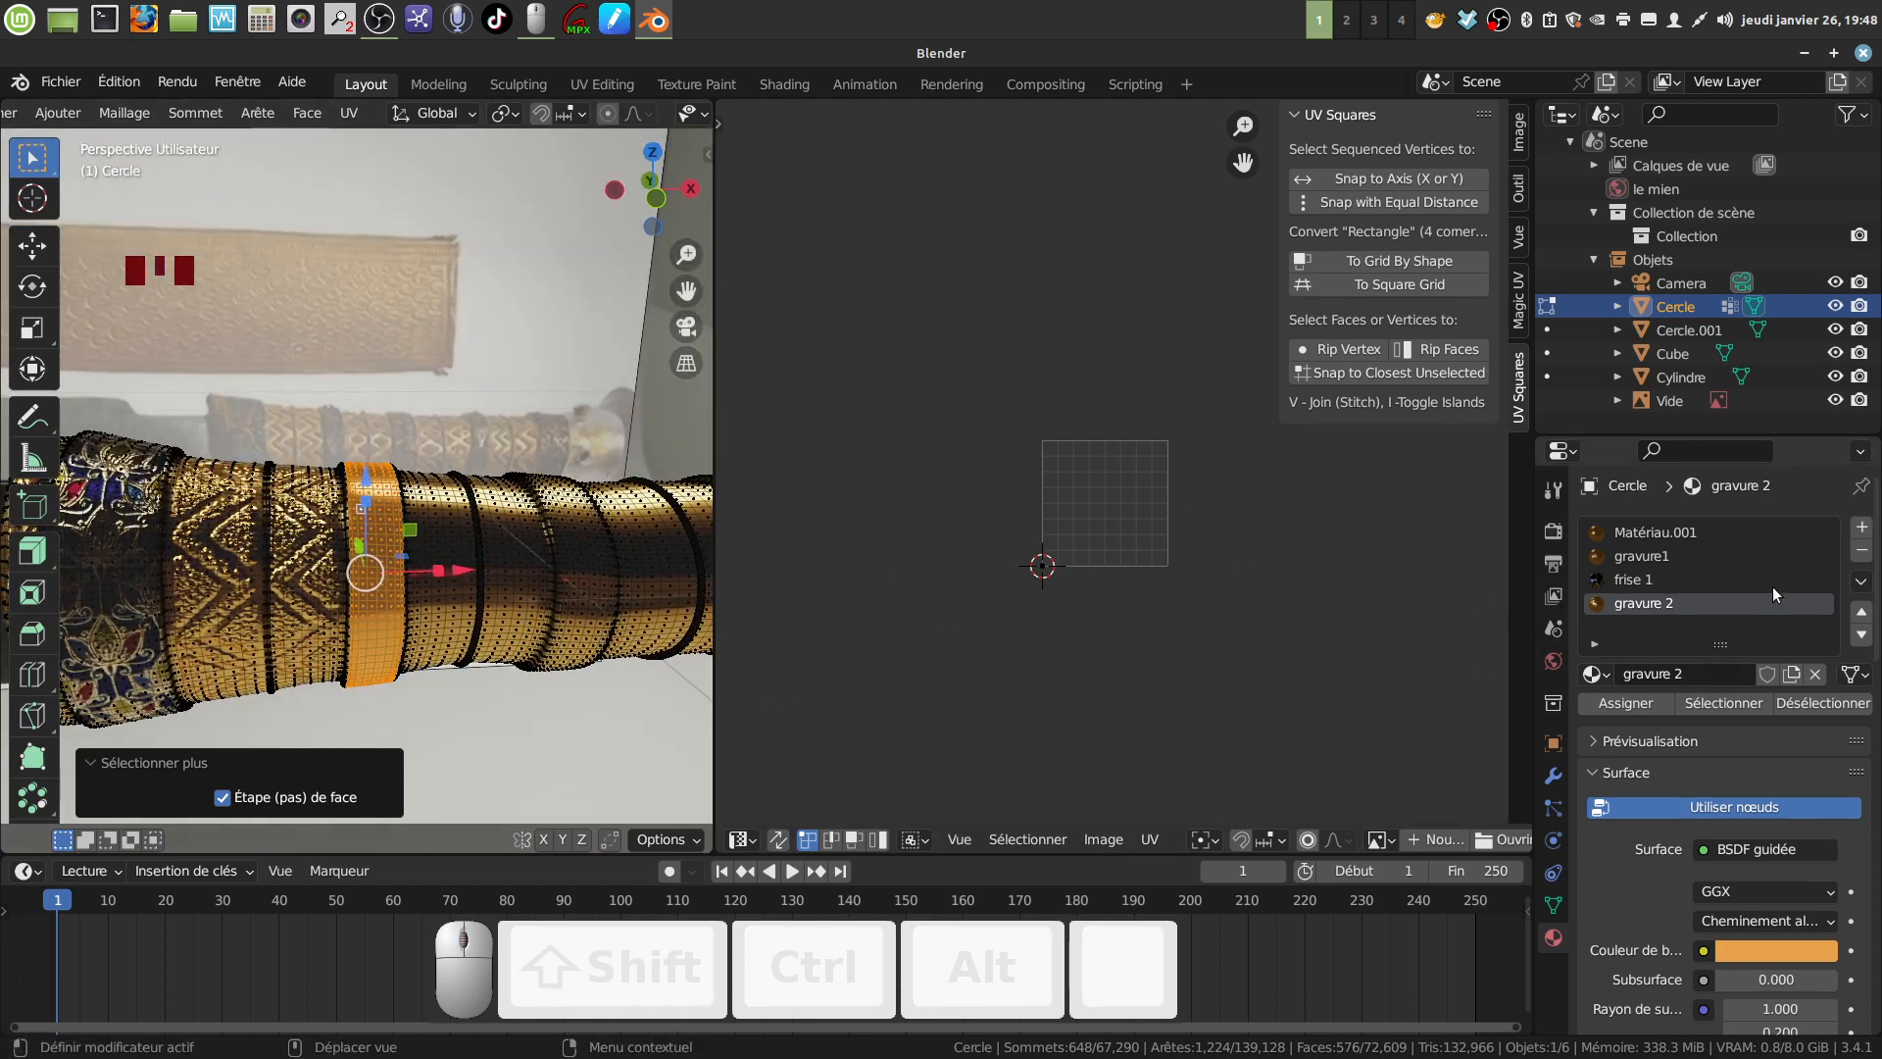
Add a material slot holding an independent copy of frise 1 and assign it to the selected band.
click(1861, 528)
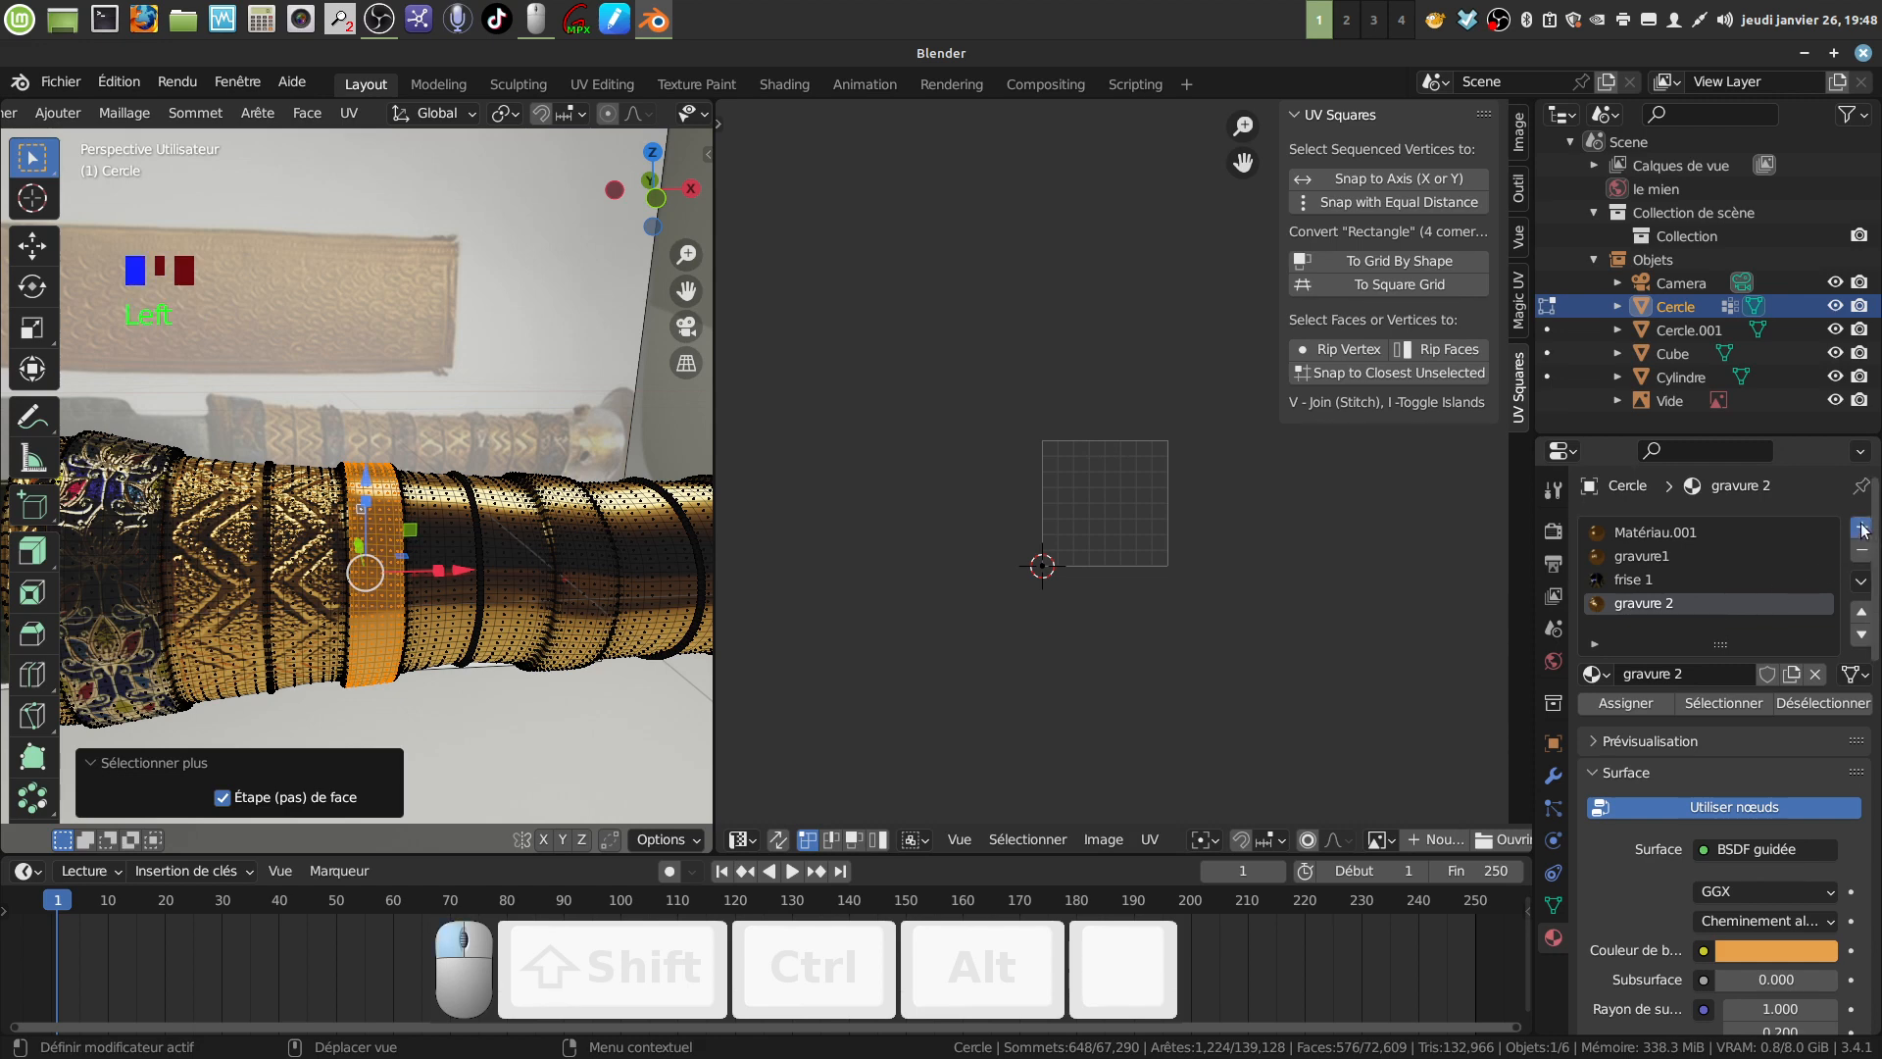
click(1601, 674)
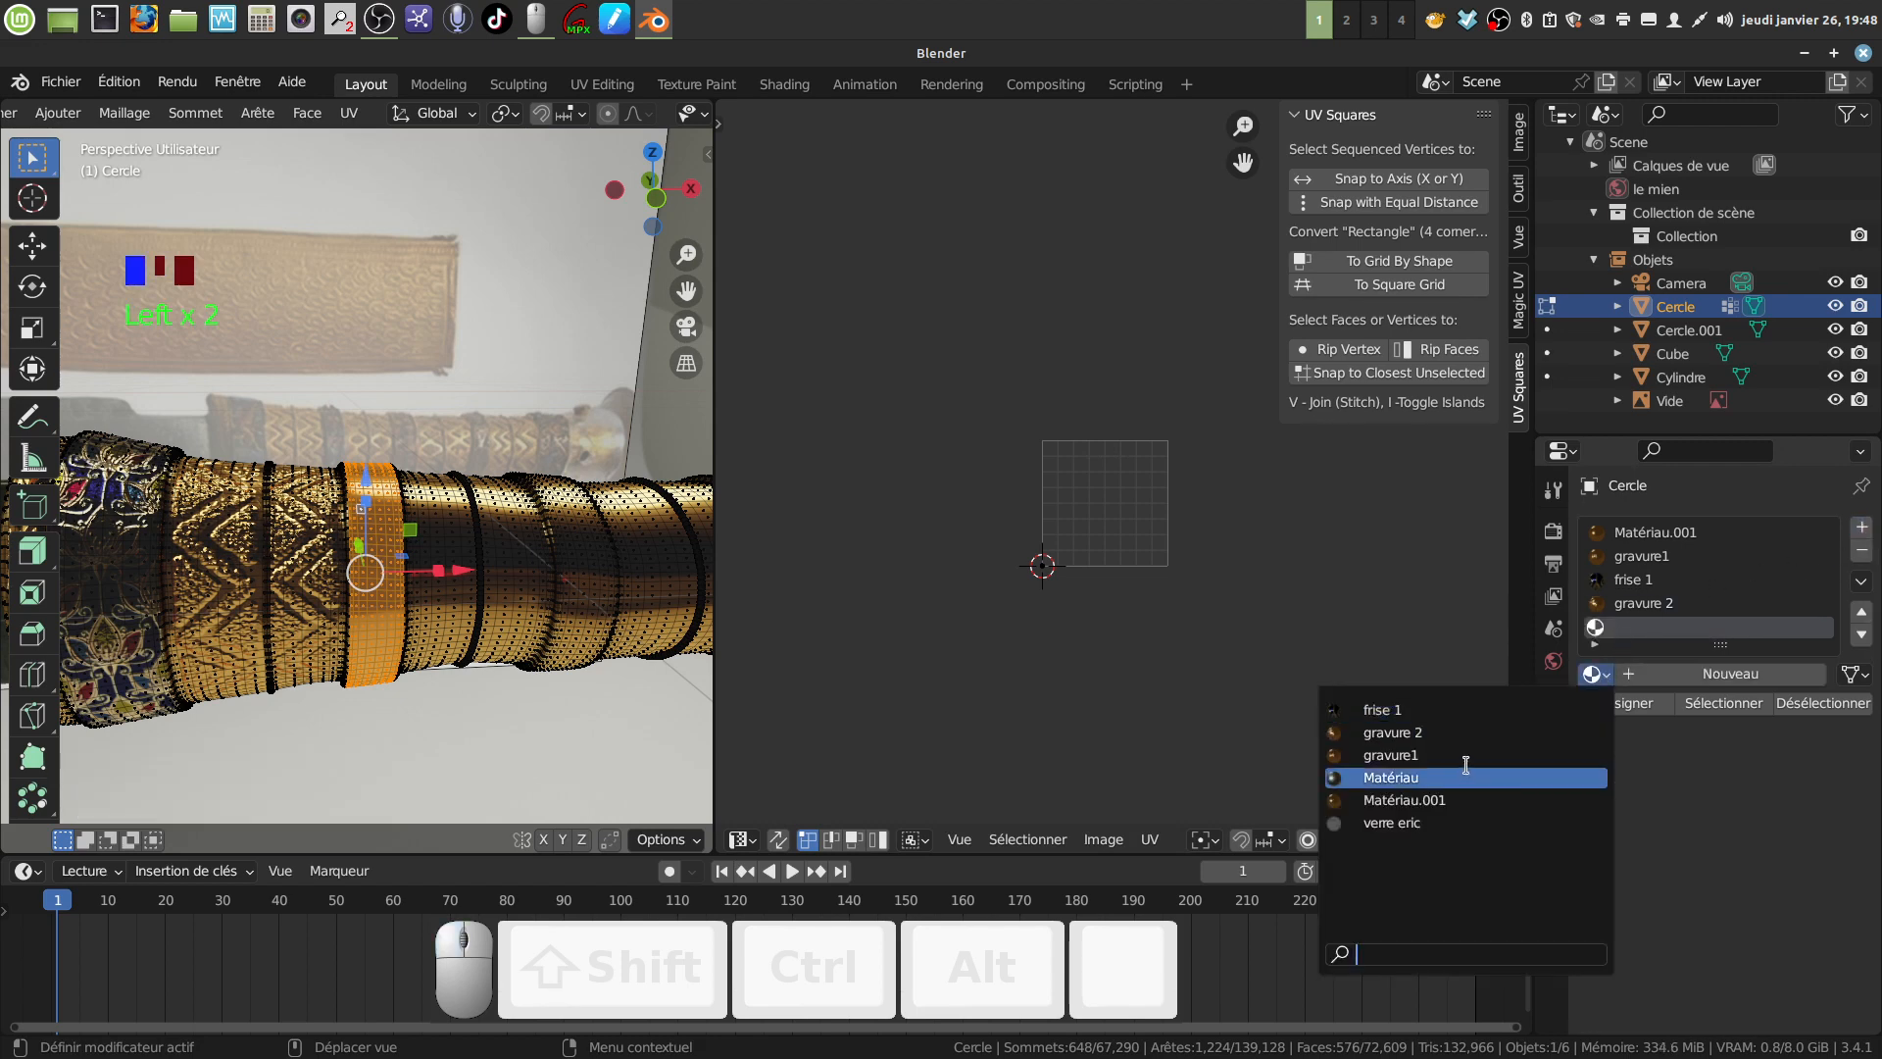
click(1480, 710)
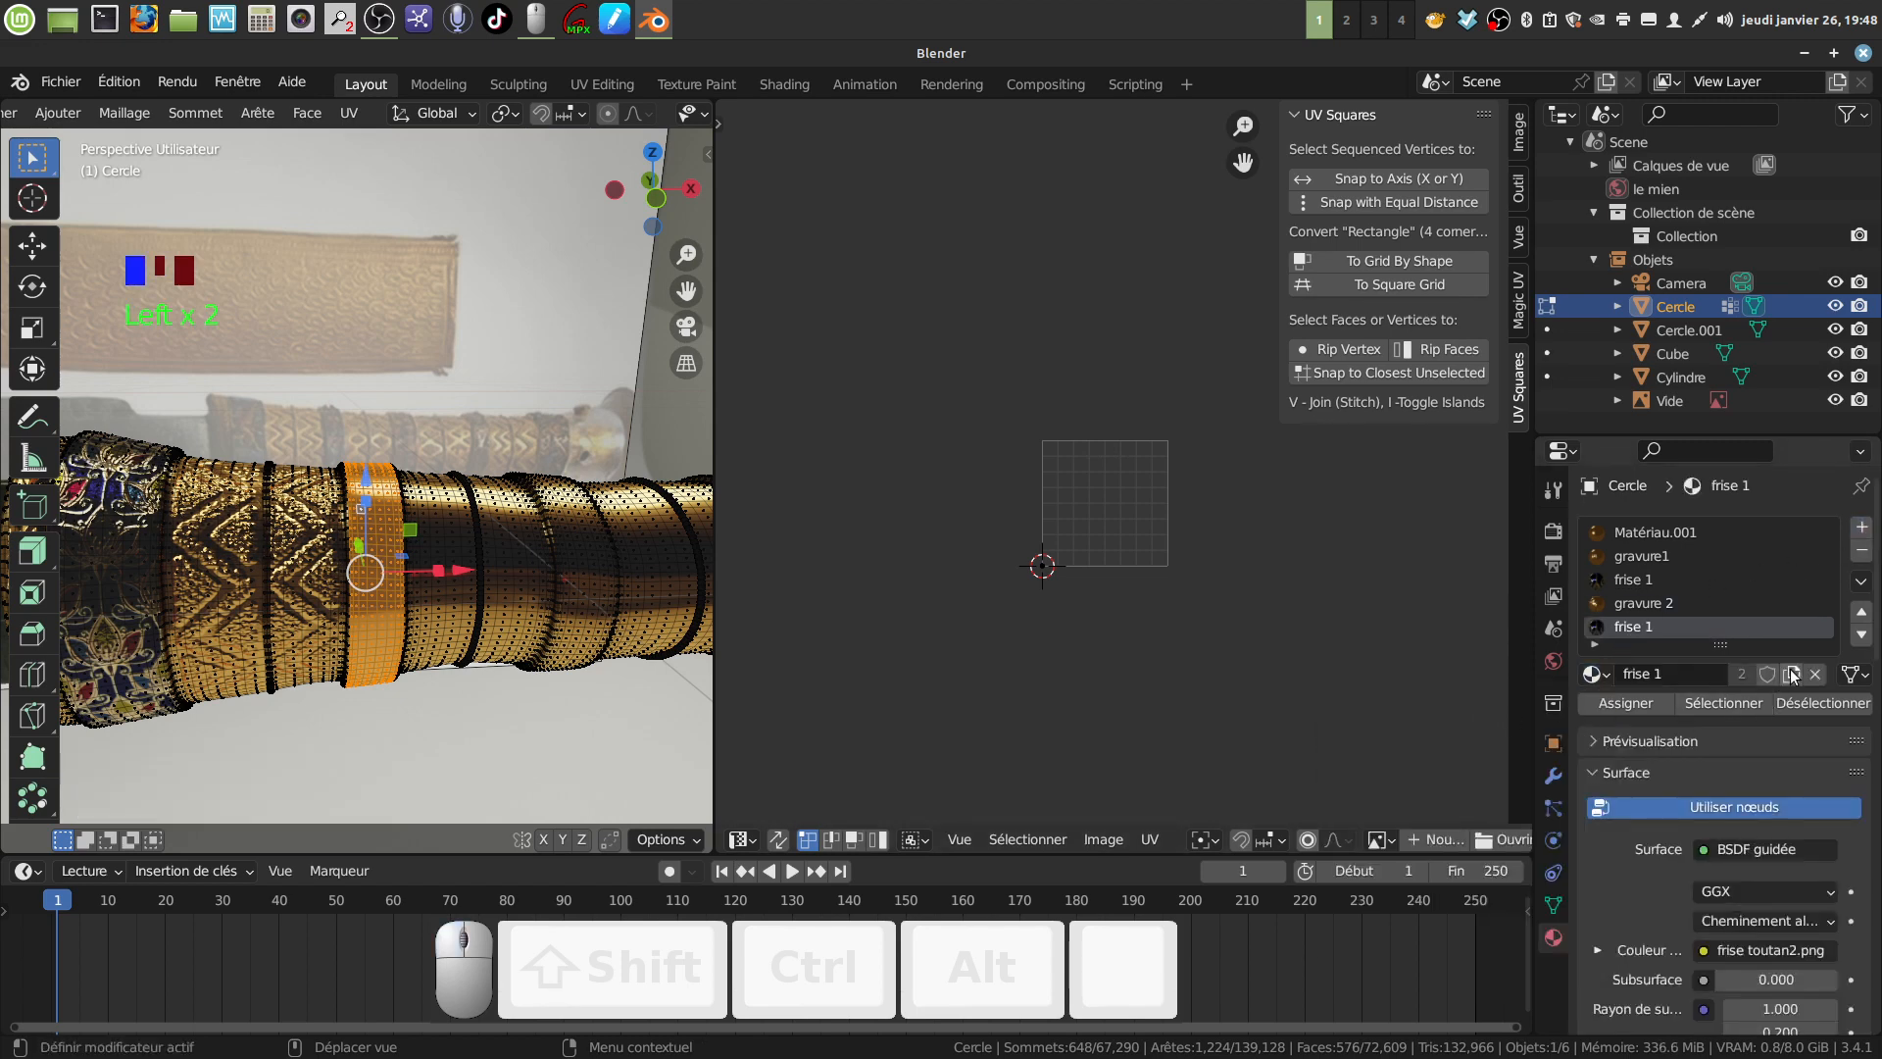
click(1791, 675)
click(1647, 699)
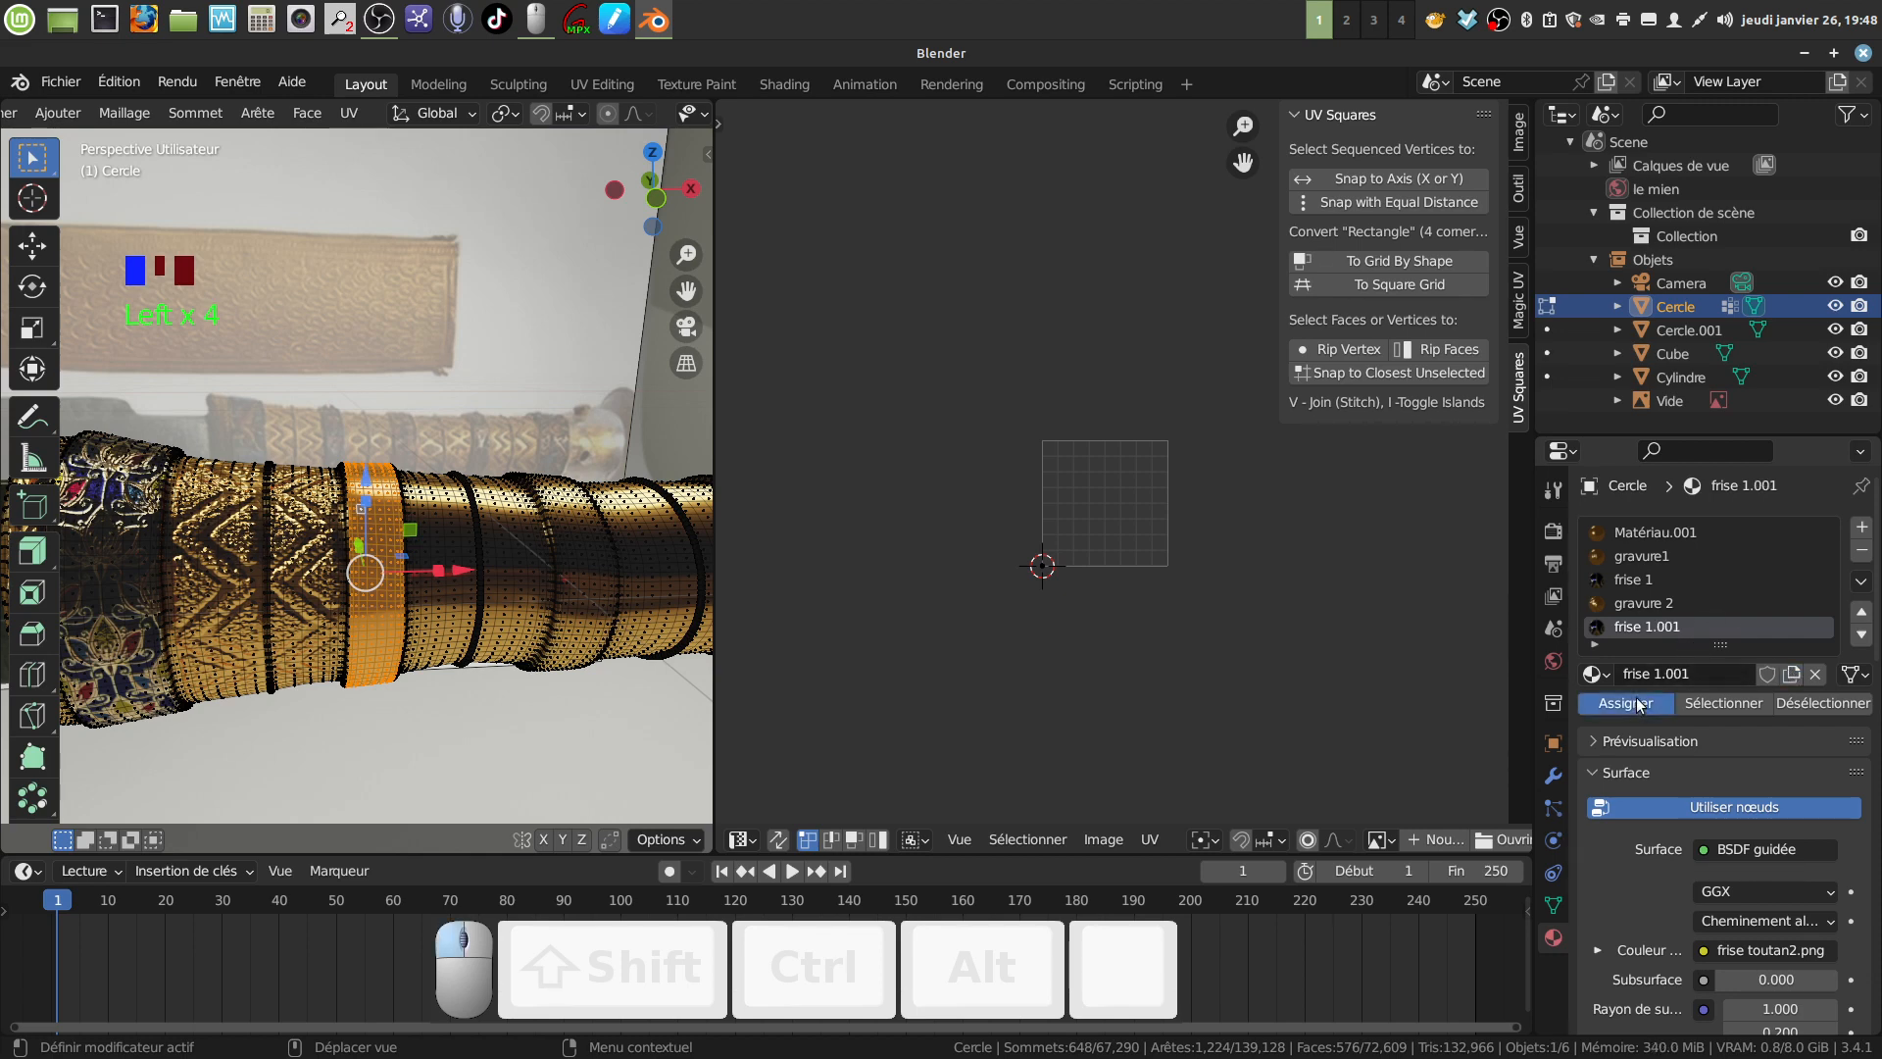
Rename the copied material frise 2 and assign it to the selected band again.
click(1684, 626)
double_click(1684, 627)
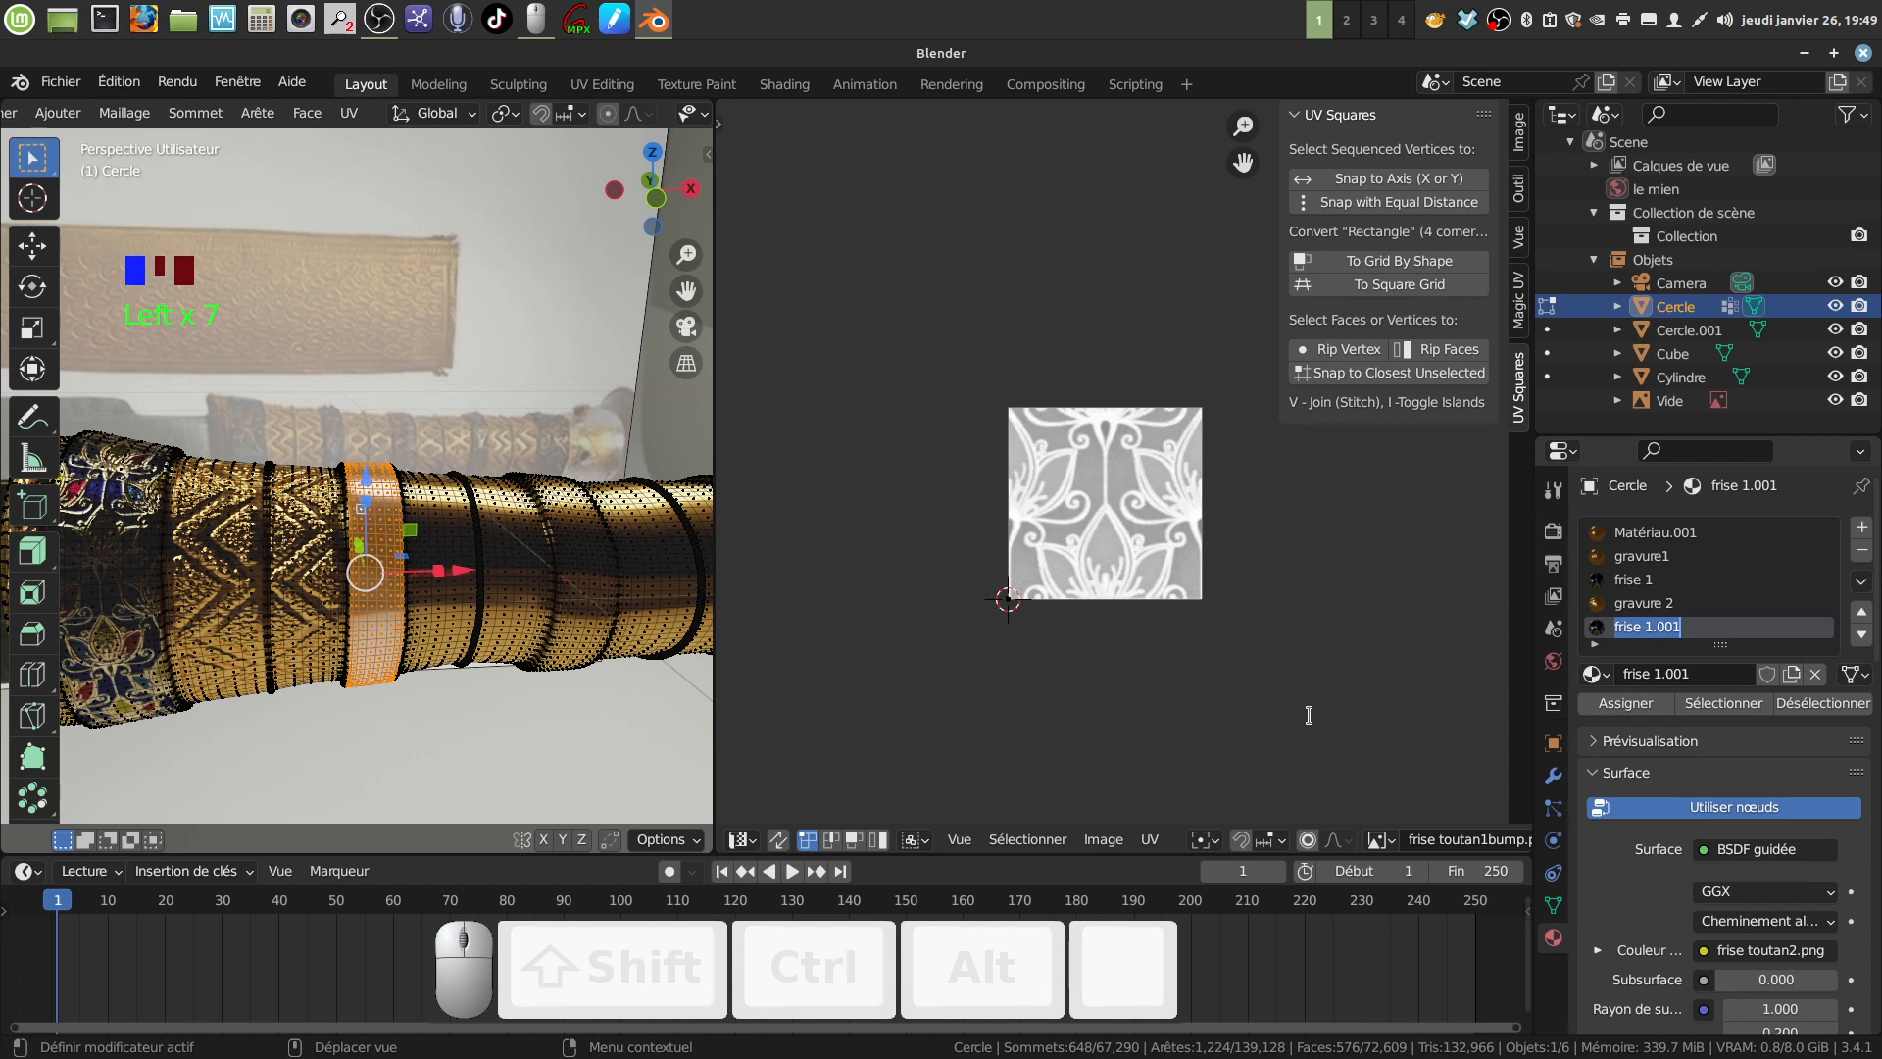
key(BackSpace)
text(fr)
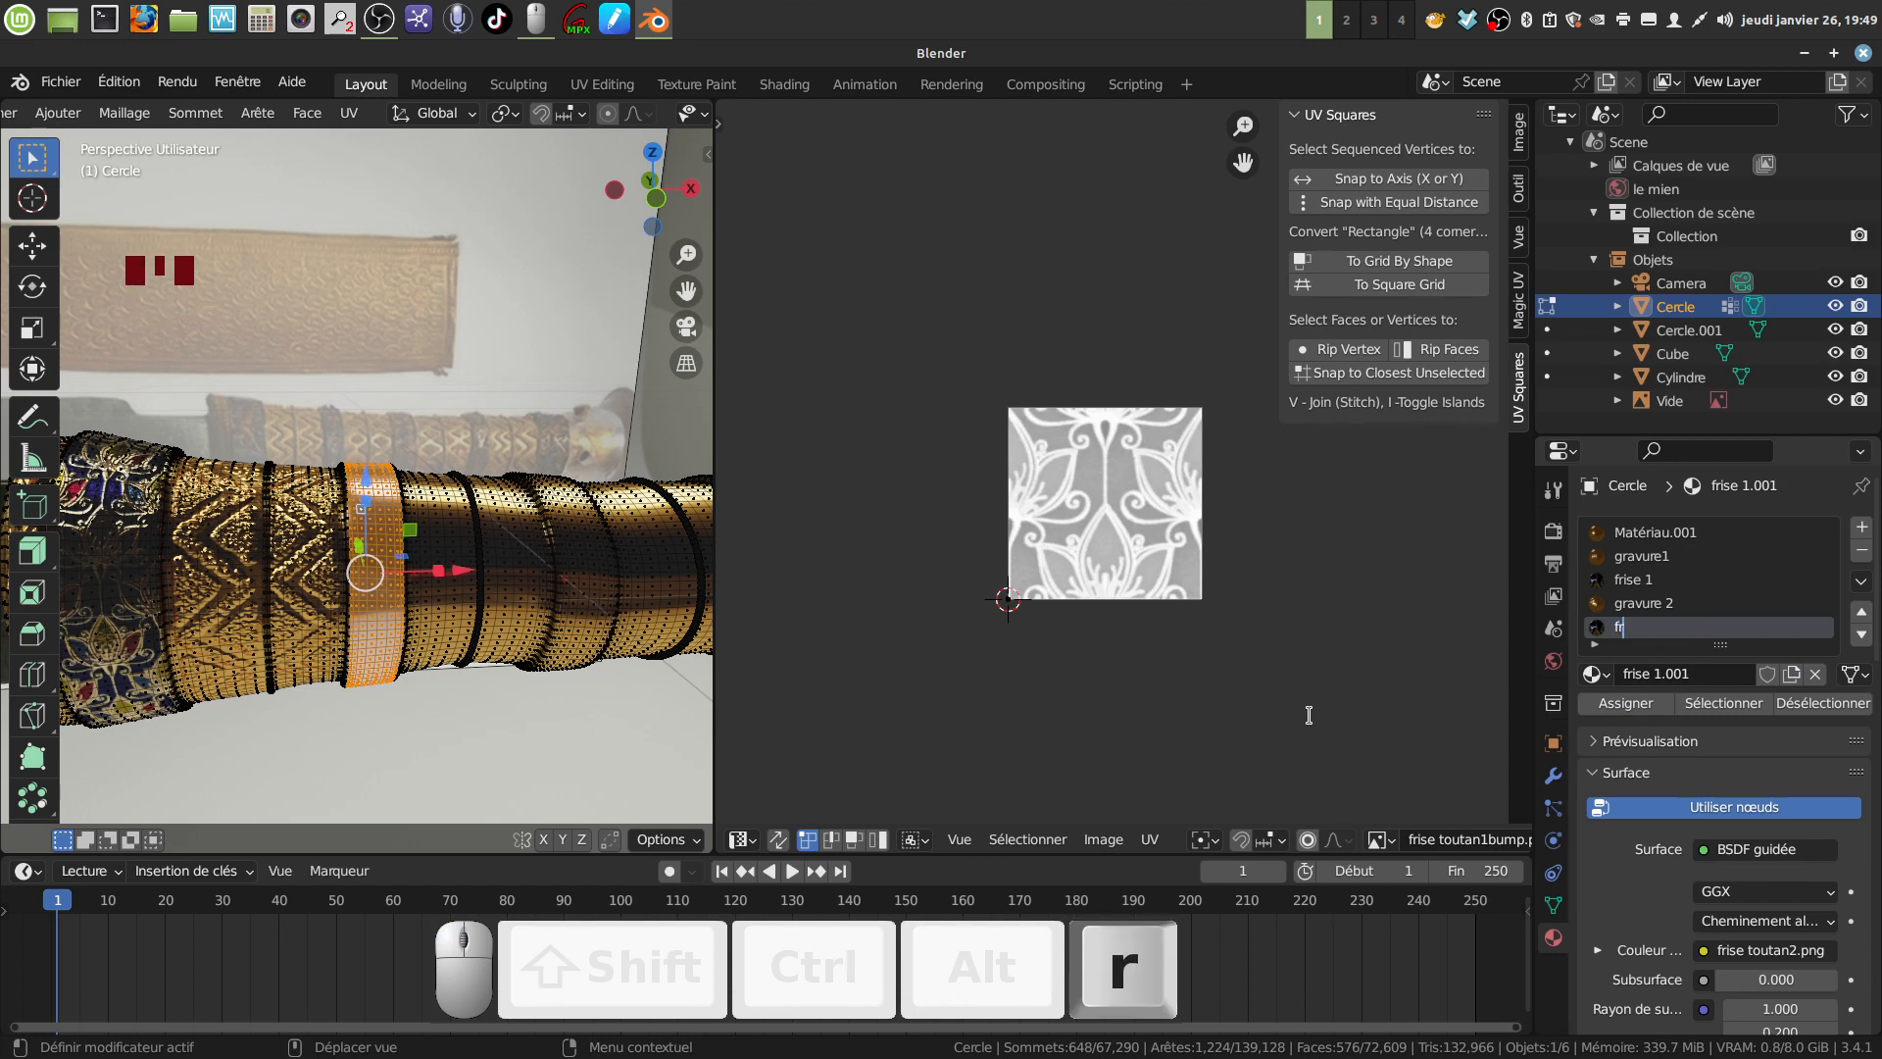
text(ise 2)
click(1254, 650)
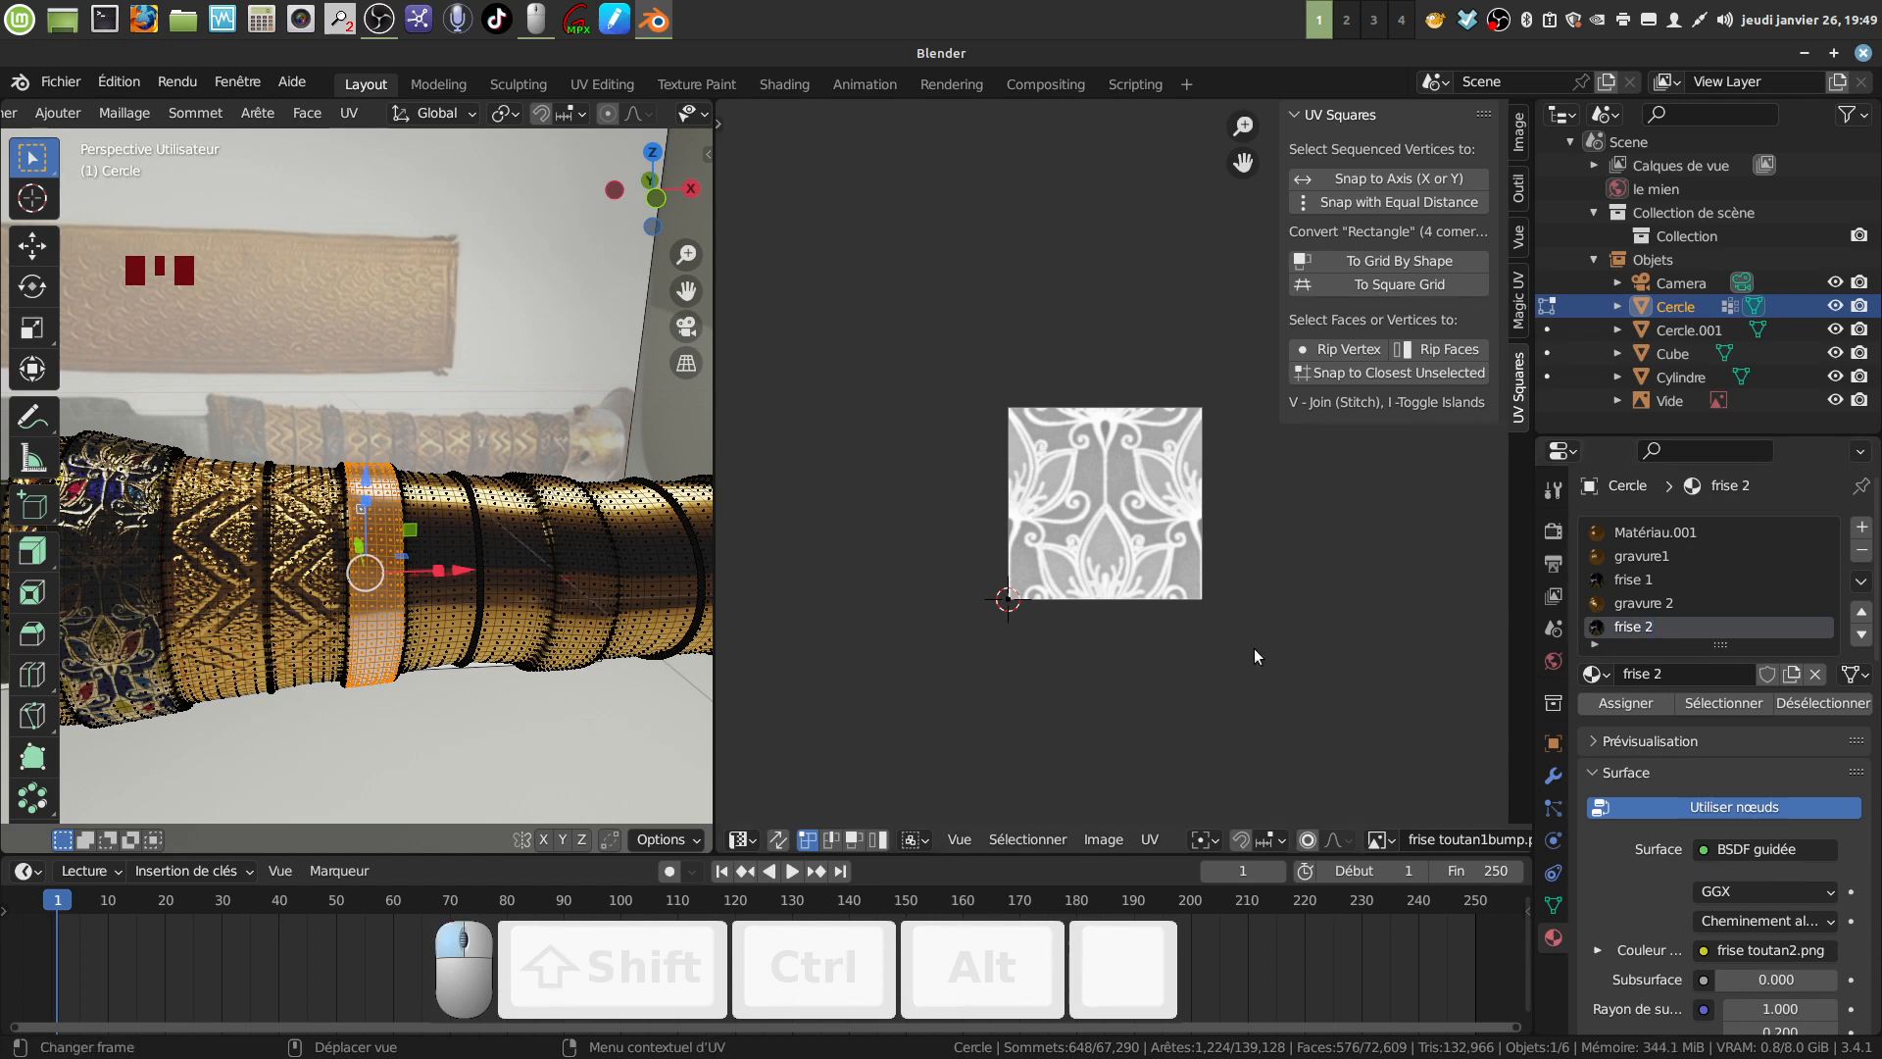
click(1600, 706)
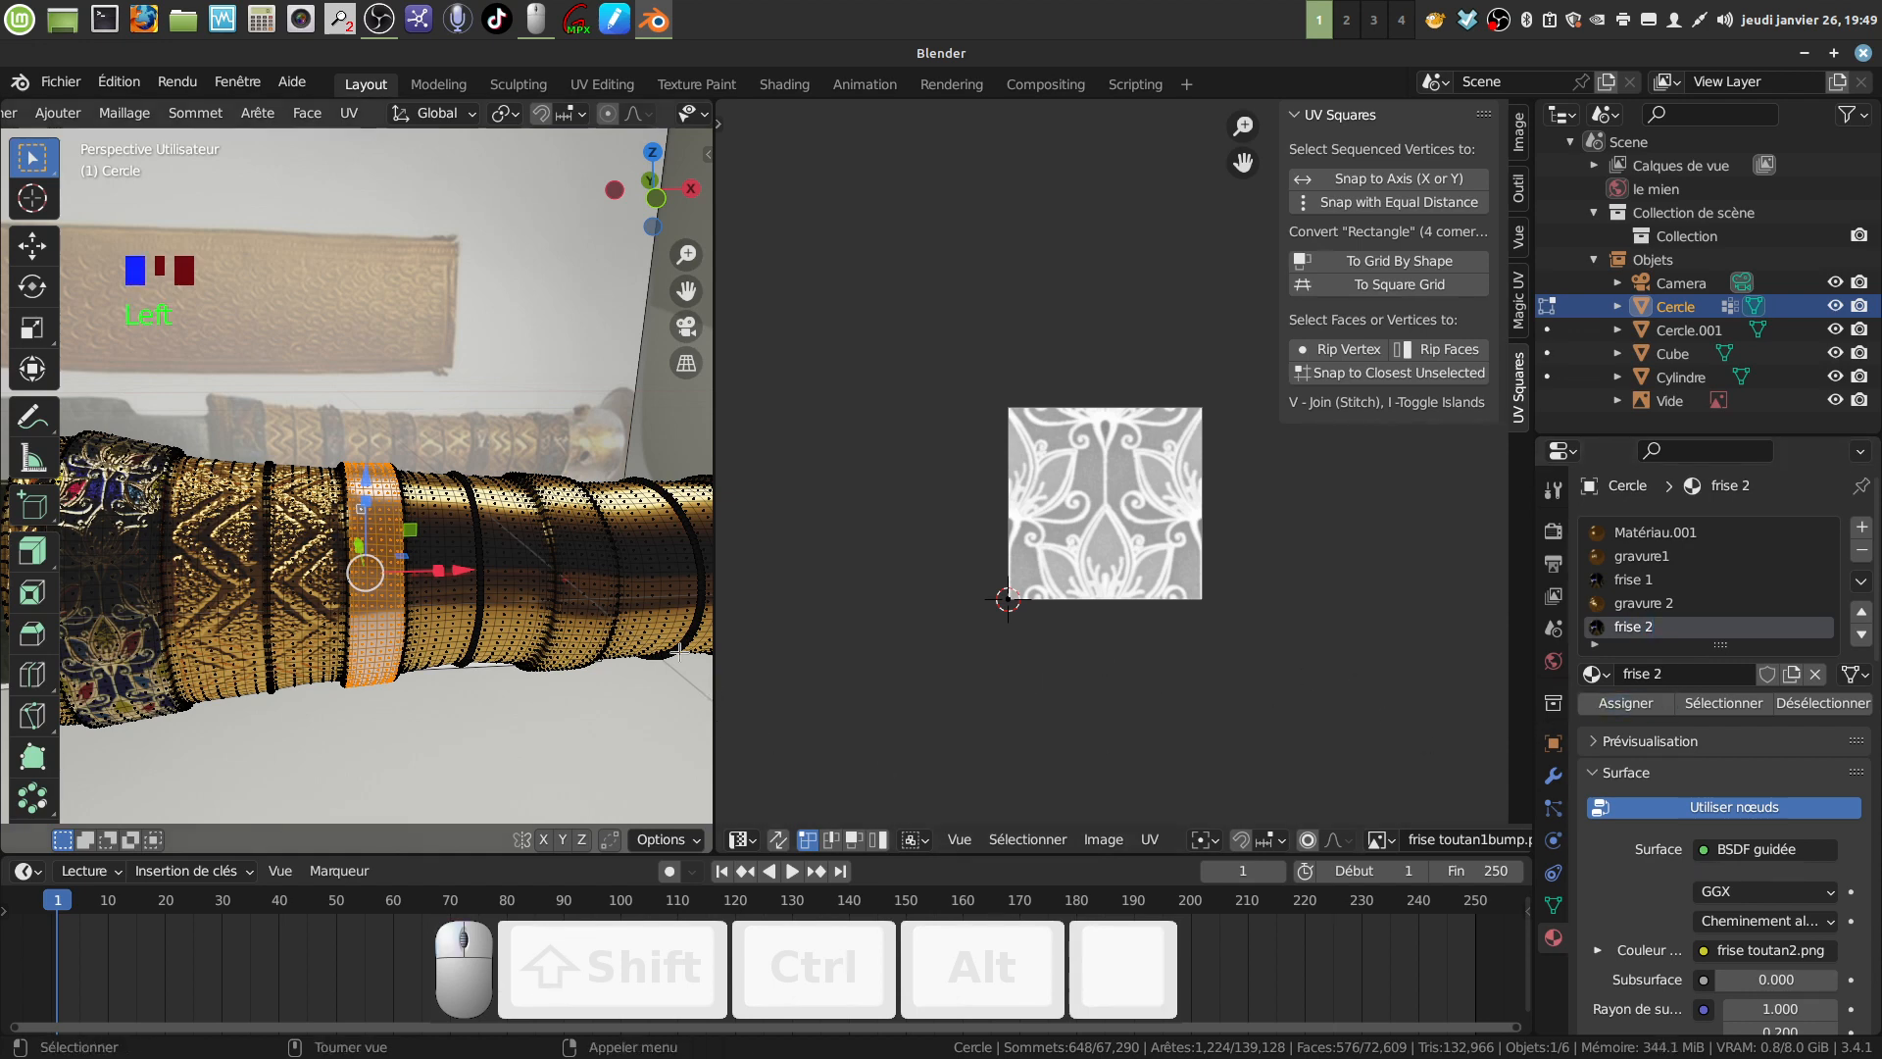
In the Shader Editor, replace frise 2's colour texture image with frise fleur nv.png from the textures dague folder.
click(755, 840)
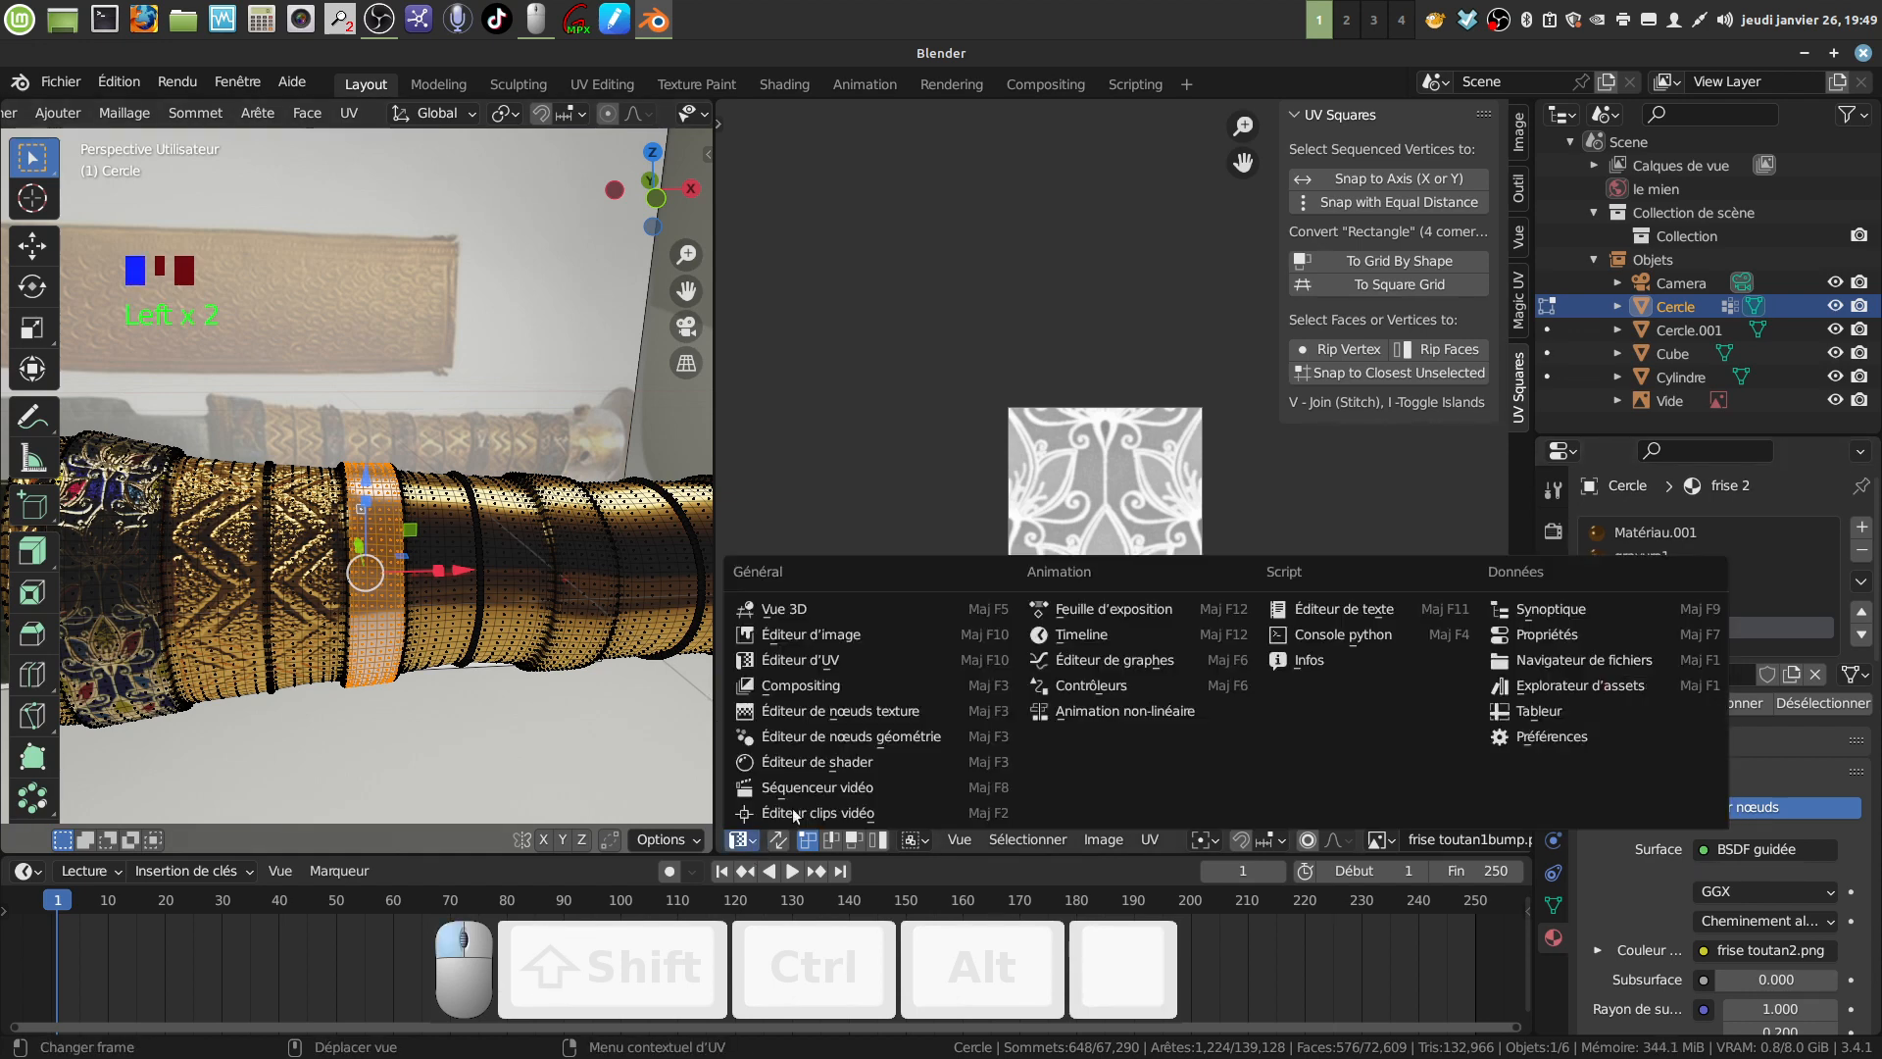
click(876, 763)
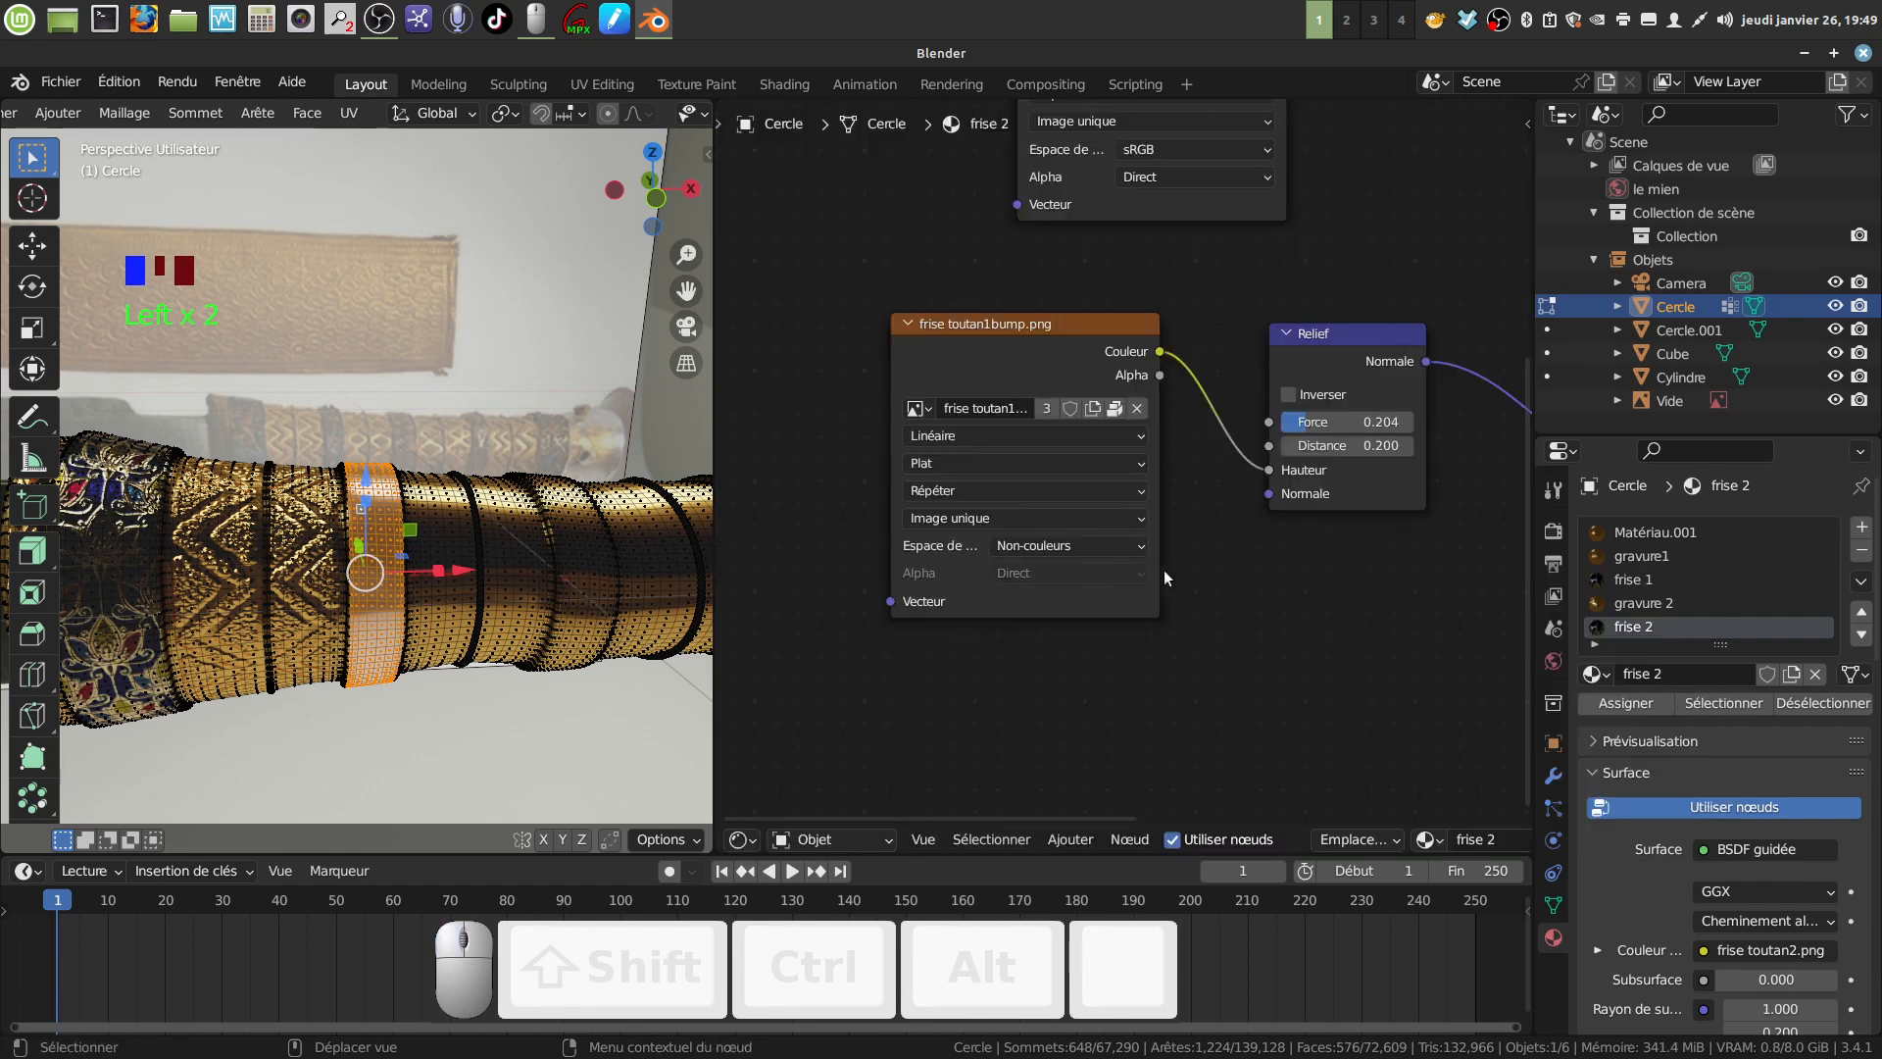
middle_drag(1162, 568, 1180, 433)
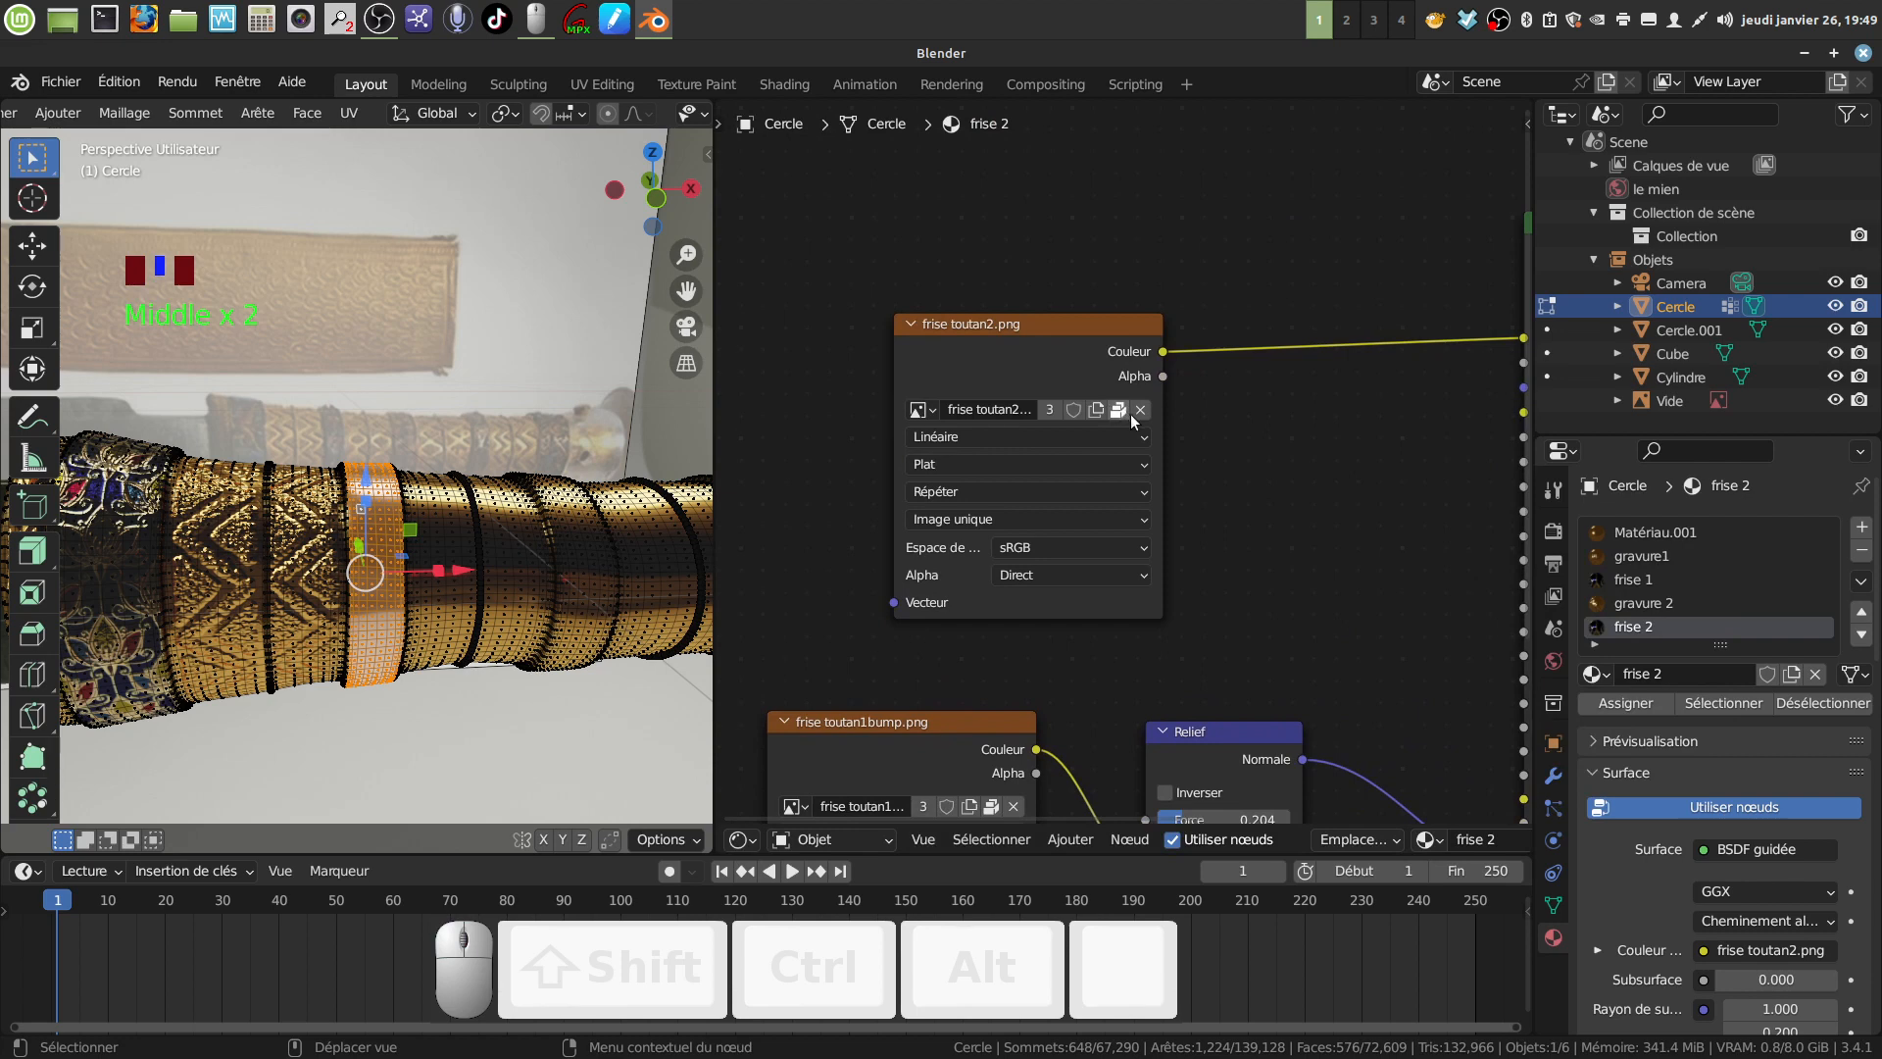
click(1141, 410)
click(1098, 410)
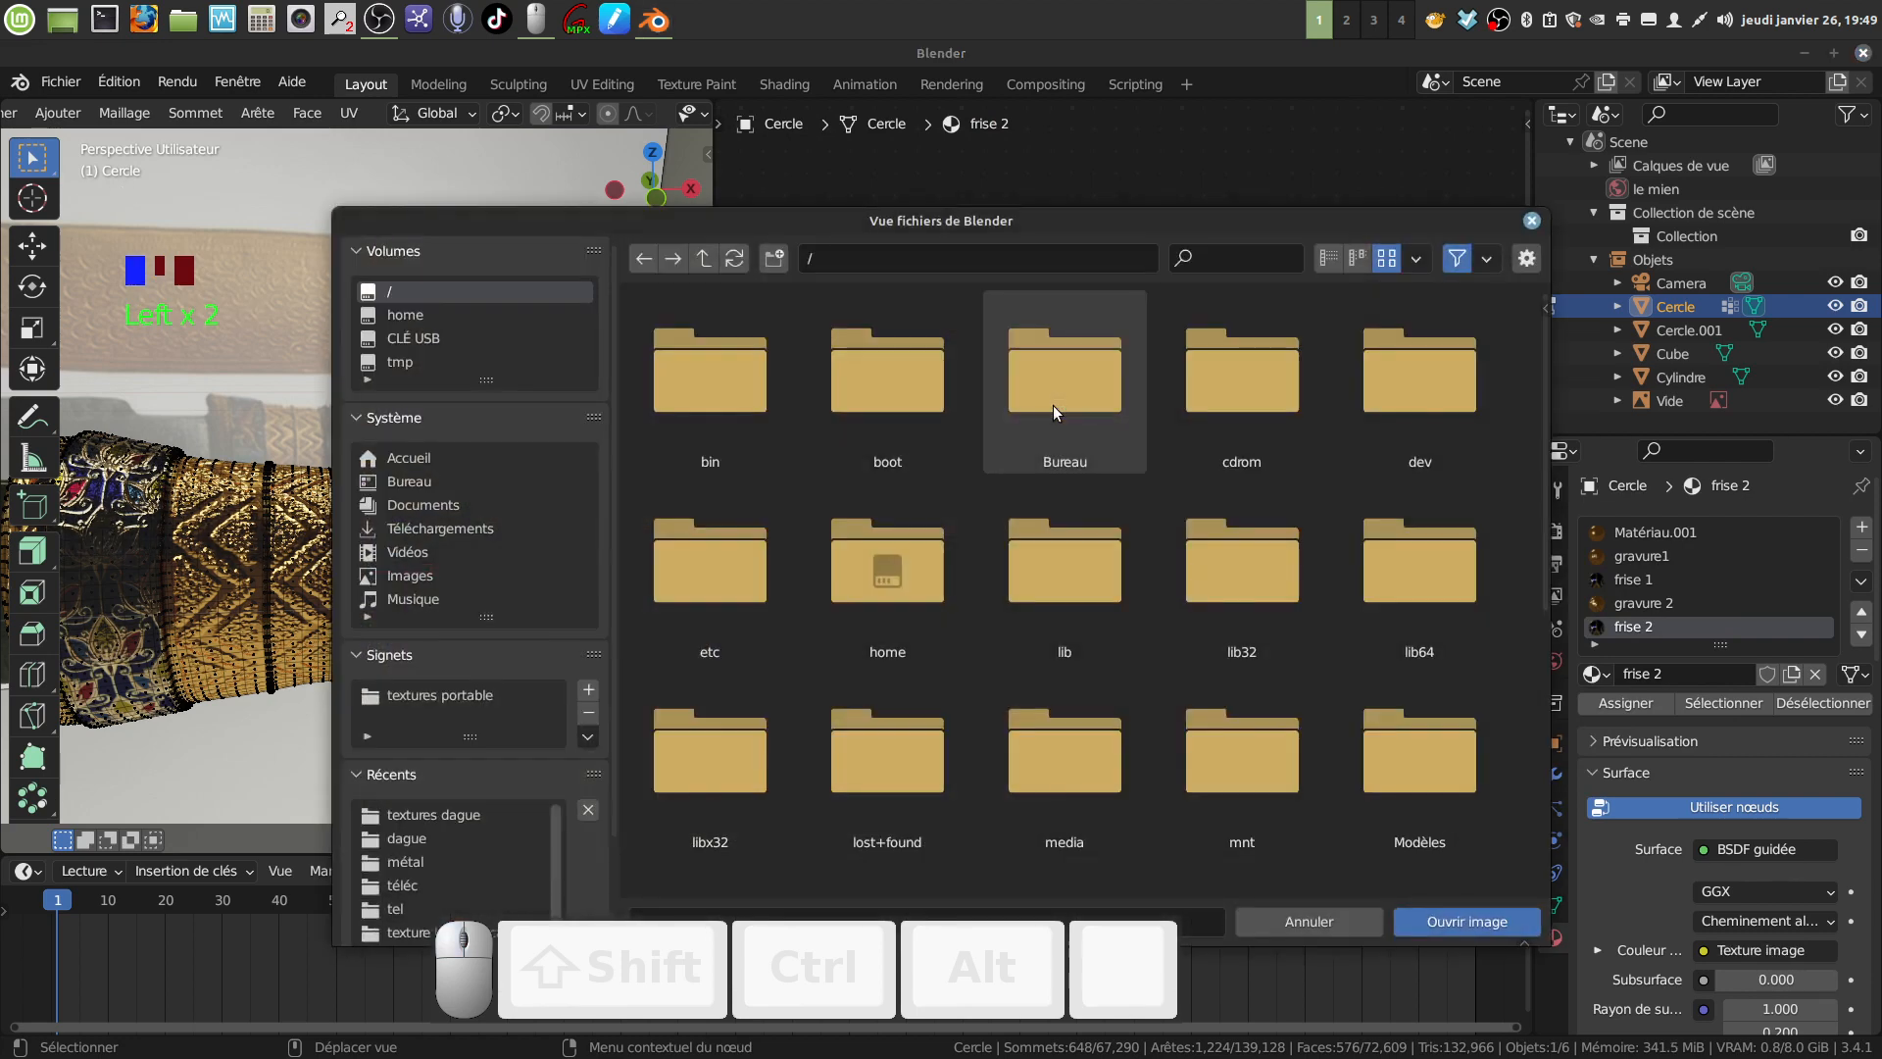
click(487, 816)
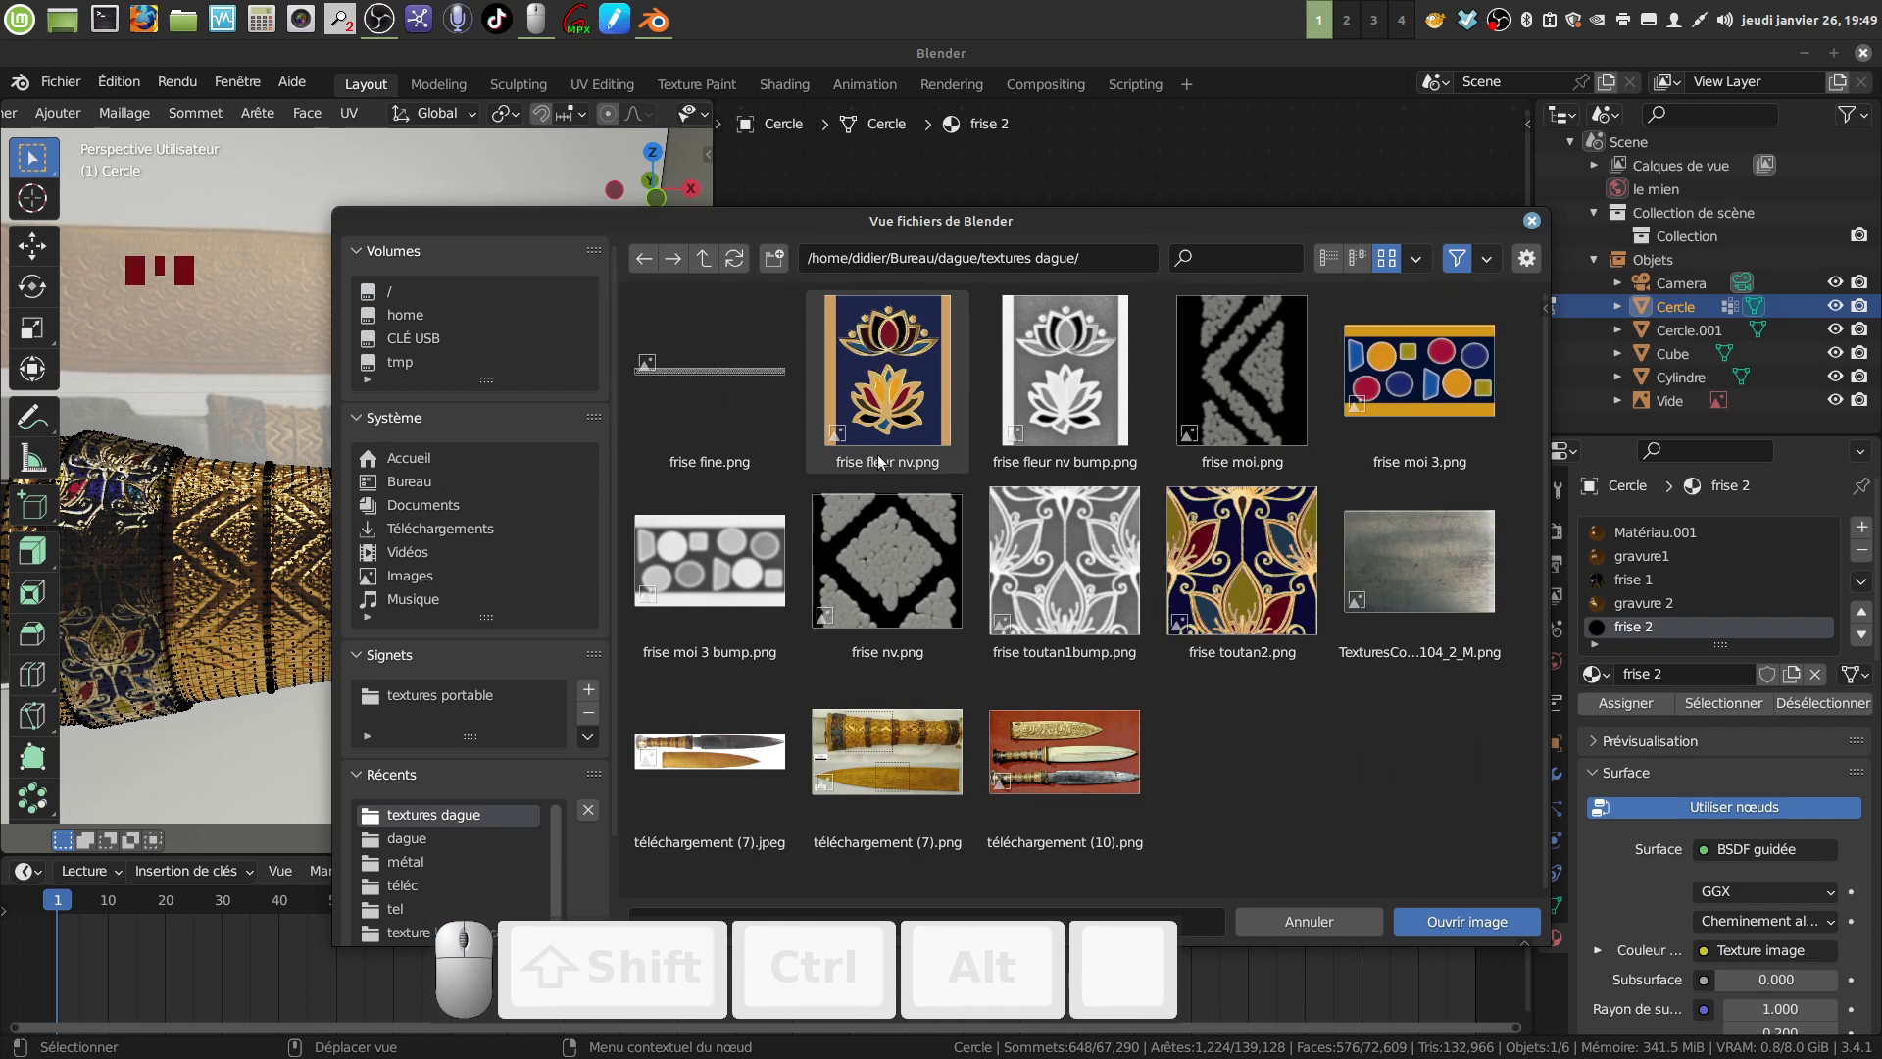
click(894, 386)
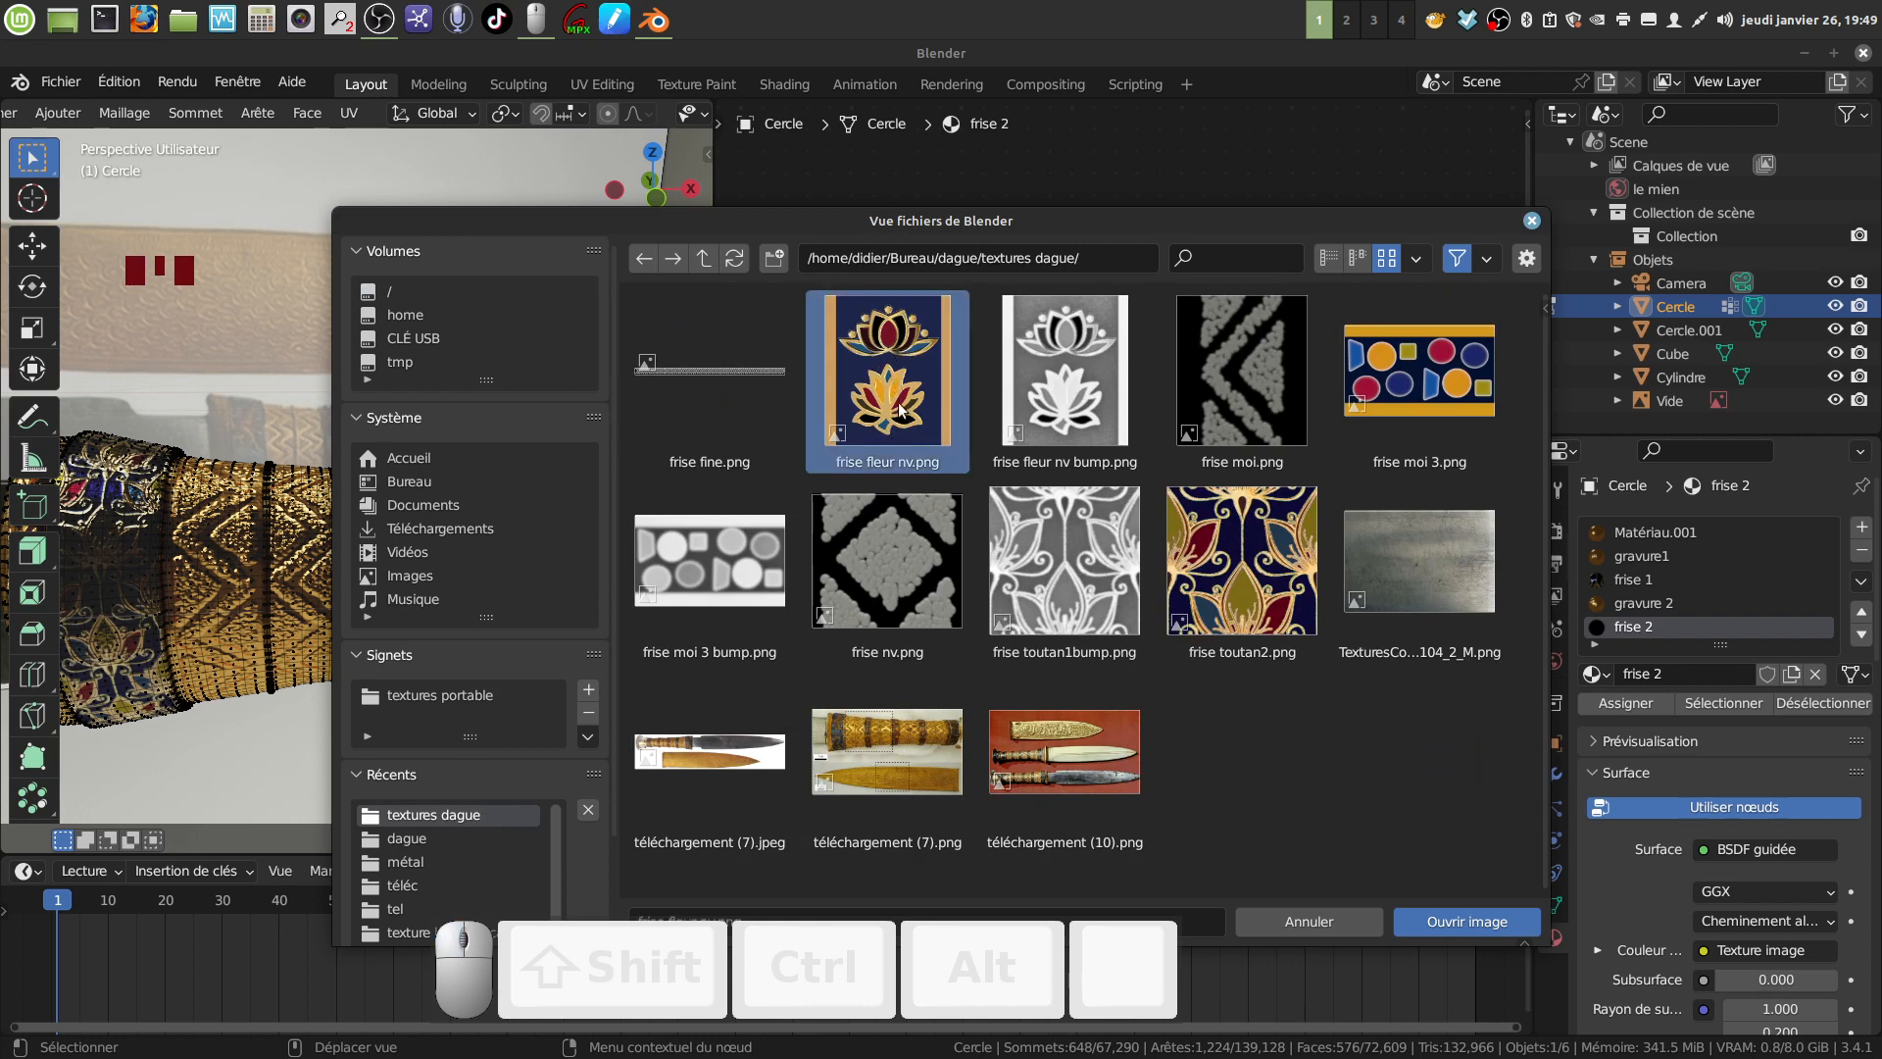
click(1467, 921)
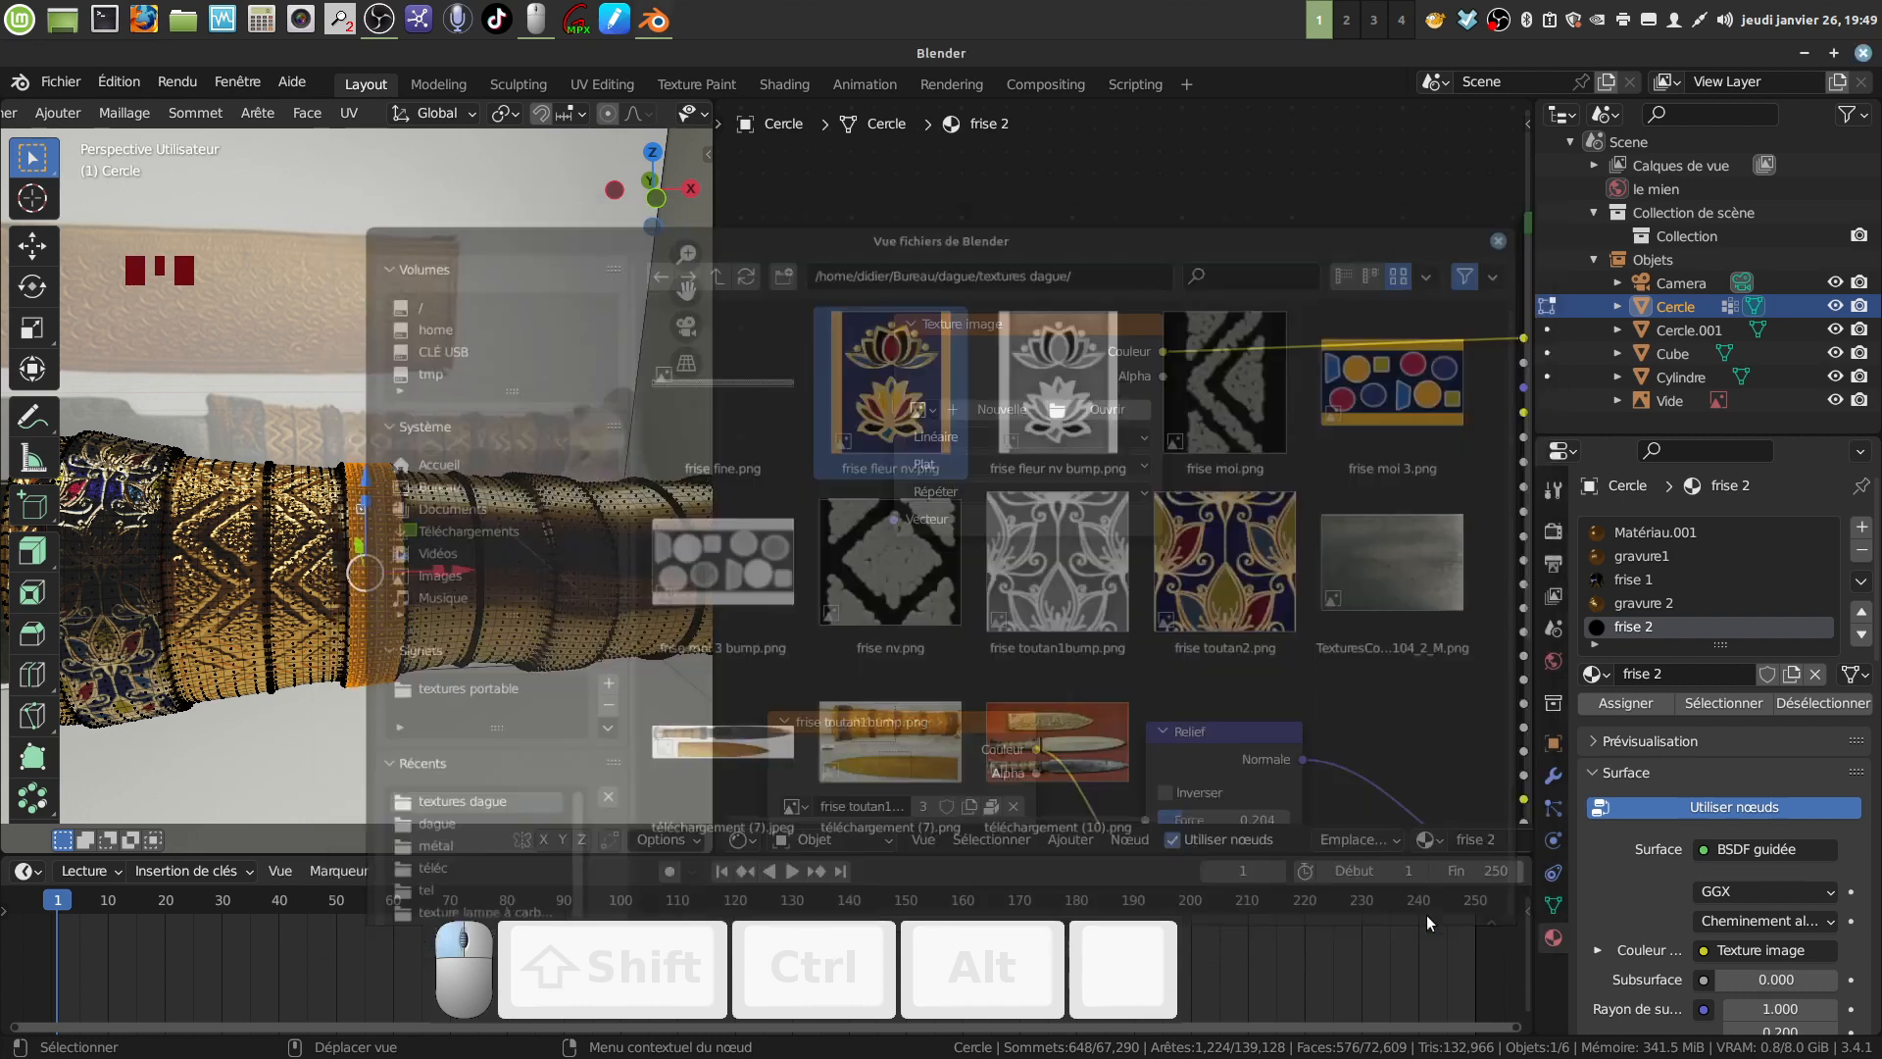
Try to replace frise 2's bump texture image with frise fleur nv bump.png from the textures dague folder.
middle_drag(1242, 576, 1254, 299)
scroll(1308, 550, down, 2)
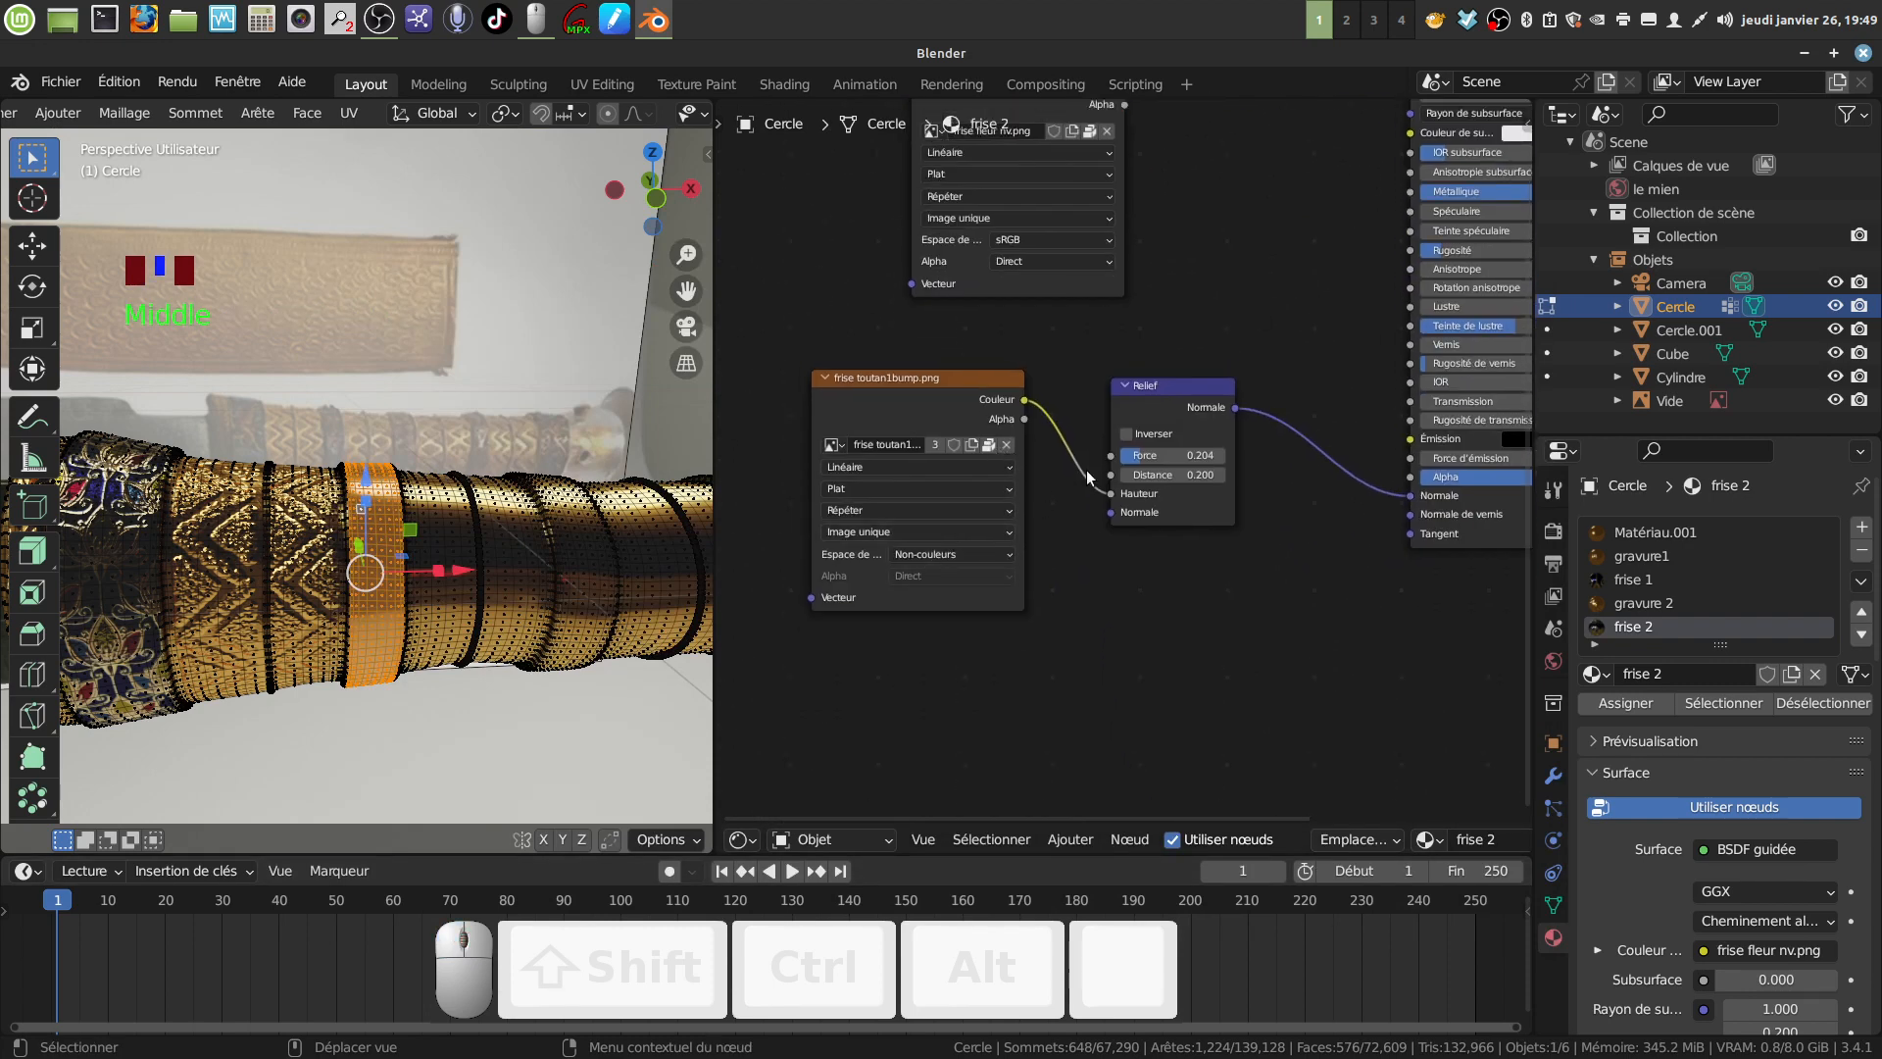
drag(1088, 477, 1107, 490)
click(985, 445)
click(985, 440)
click(1007, 450)
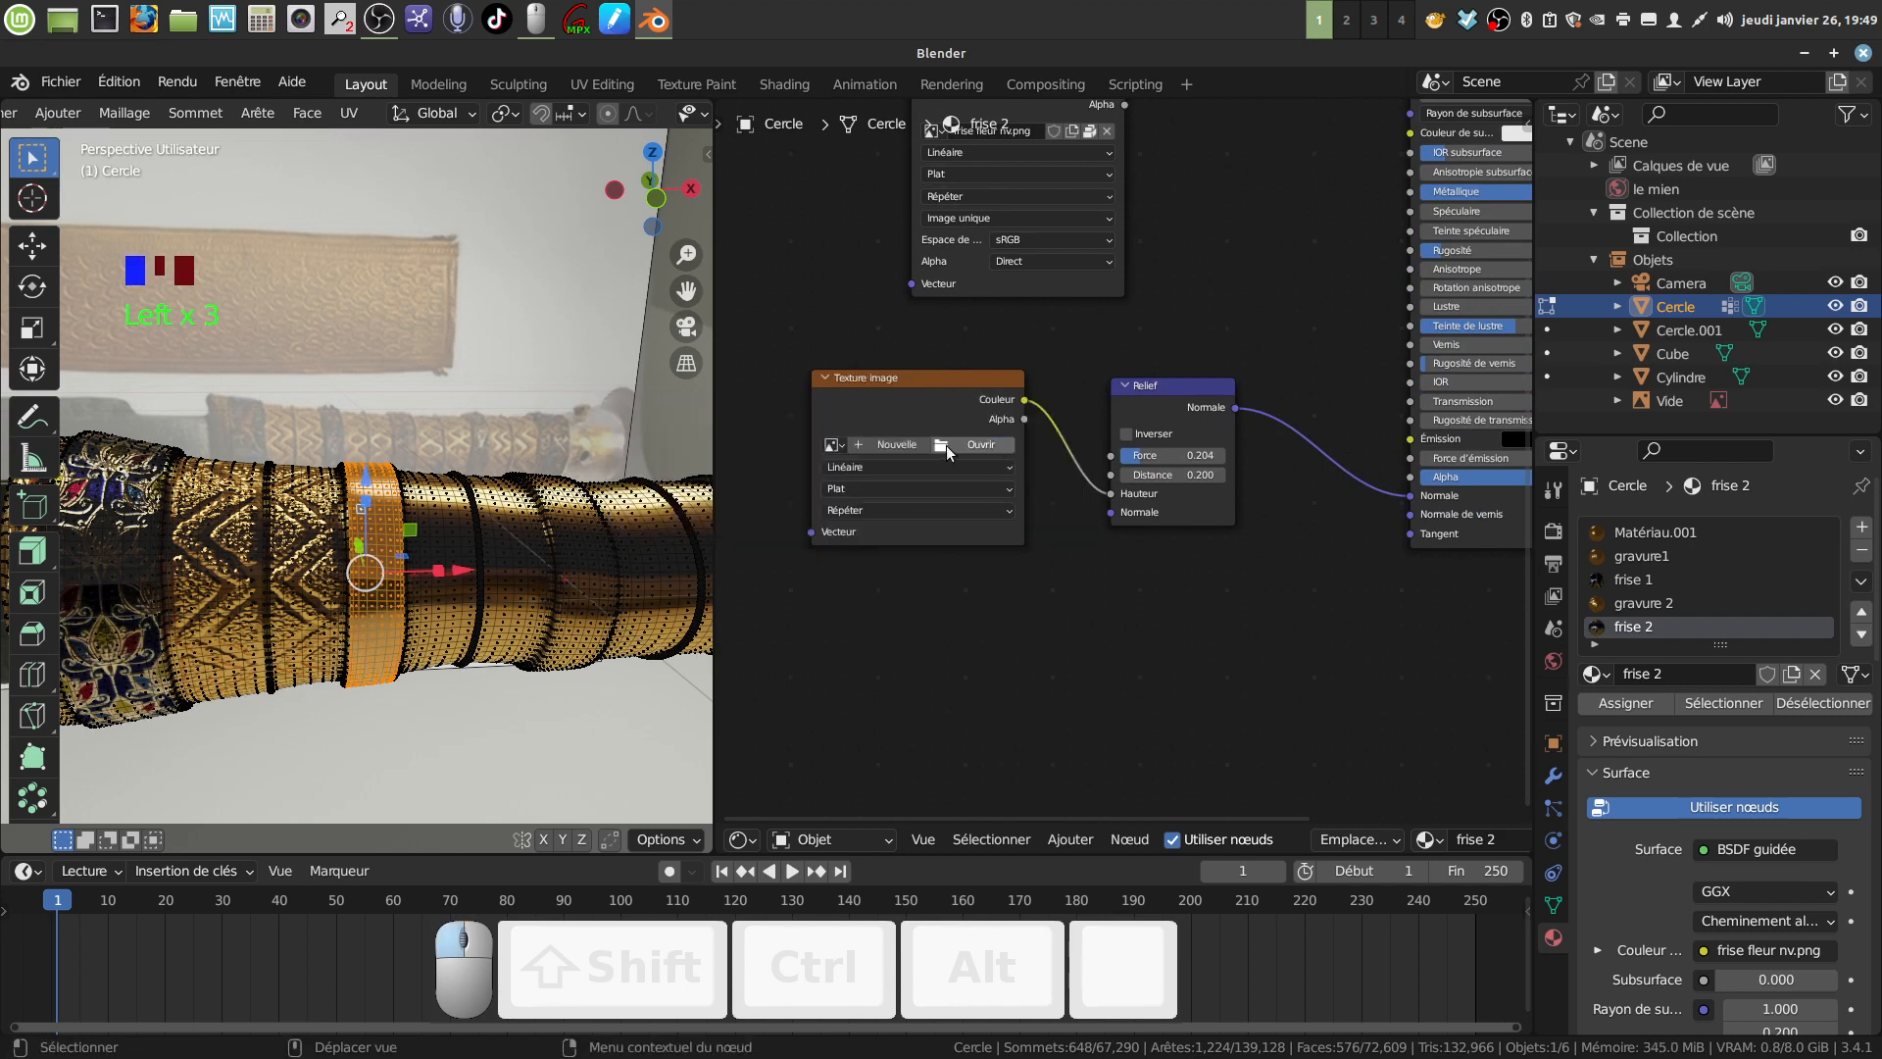
click(944, 445)
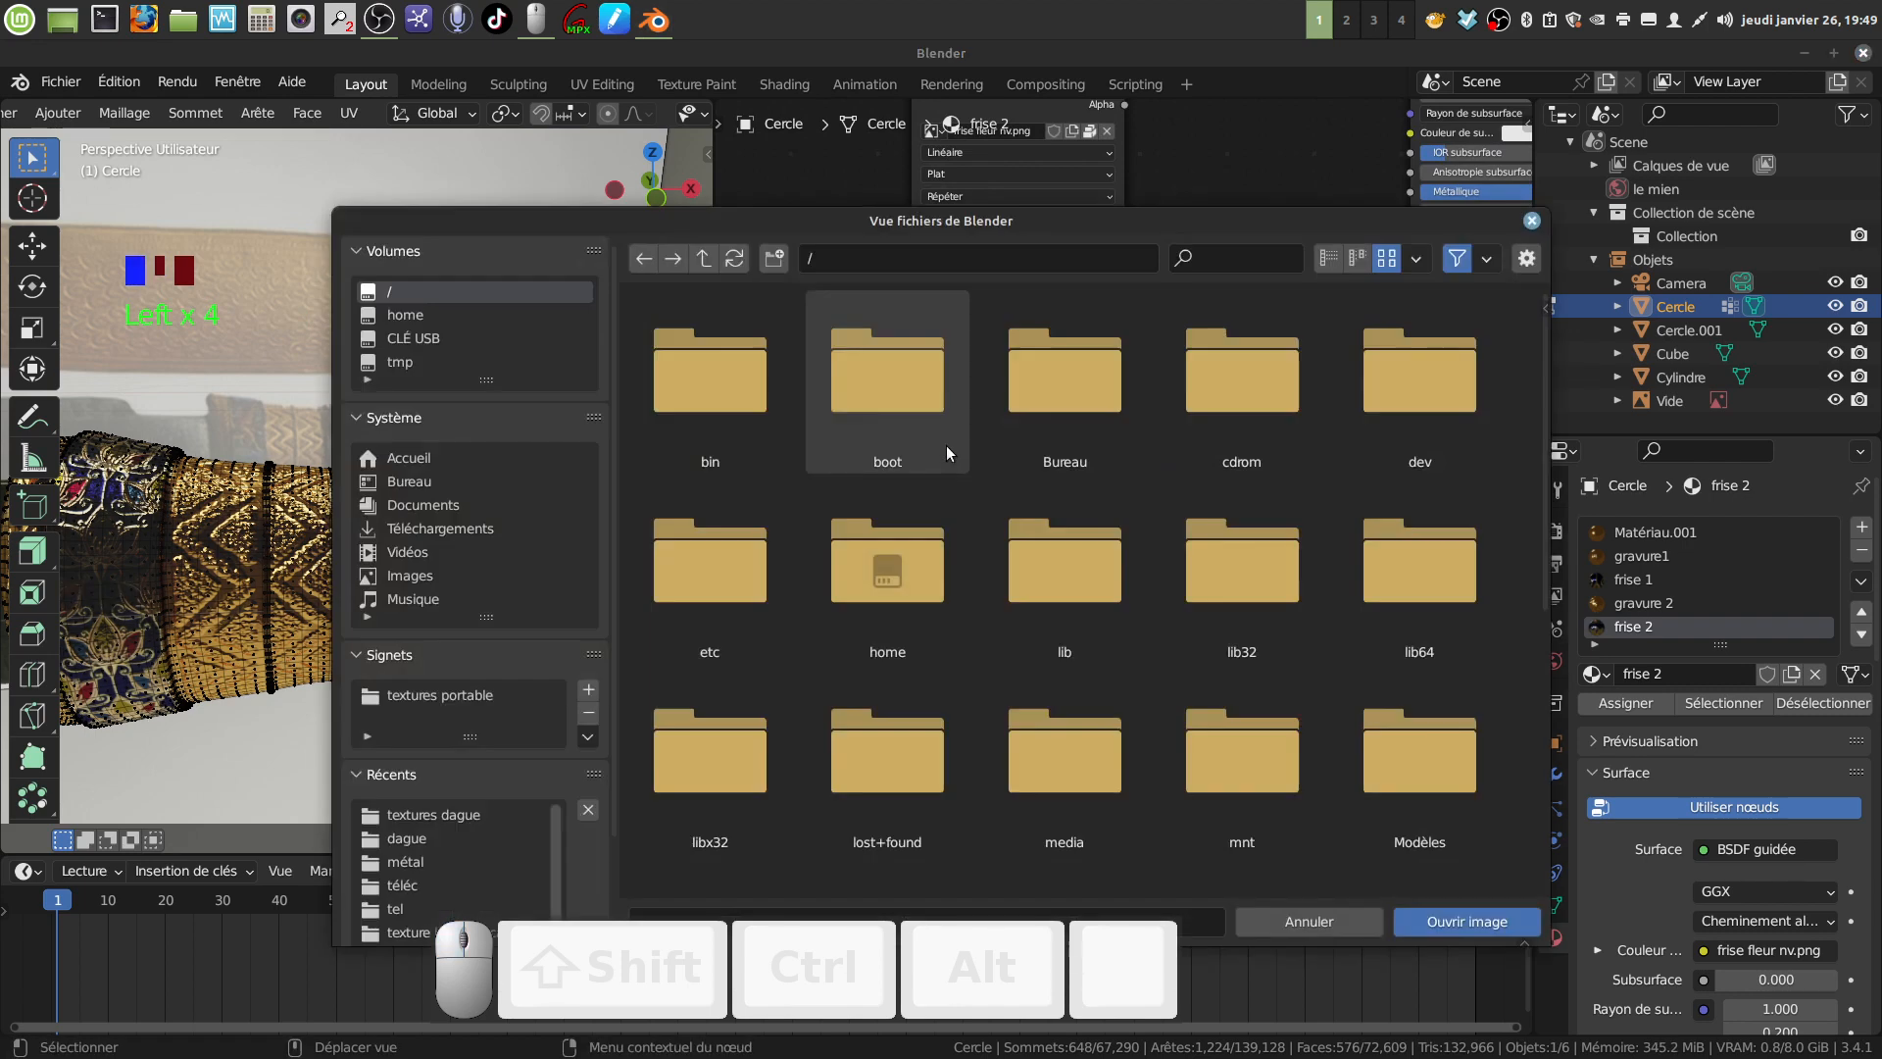
double_click(457, 817)
click(1042, 402)
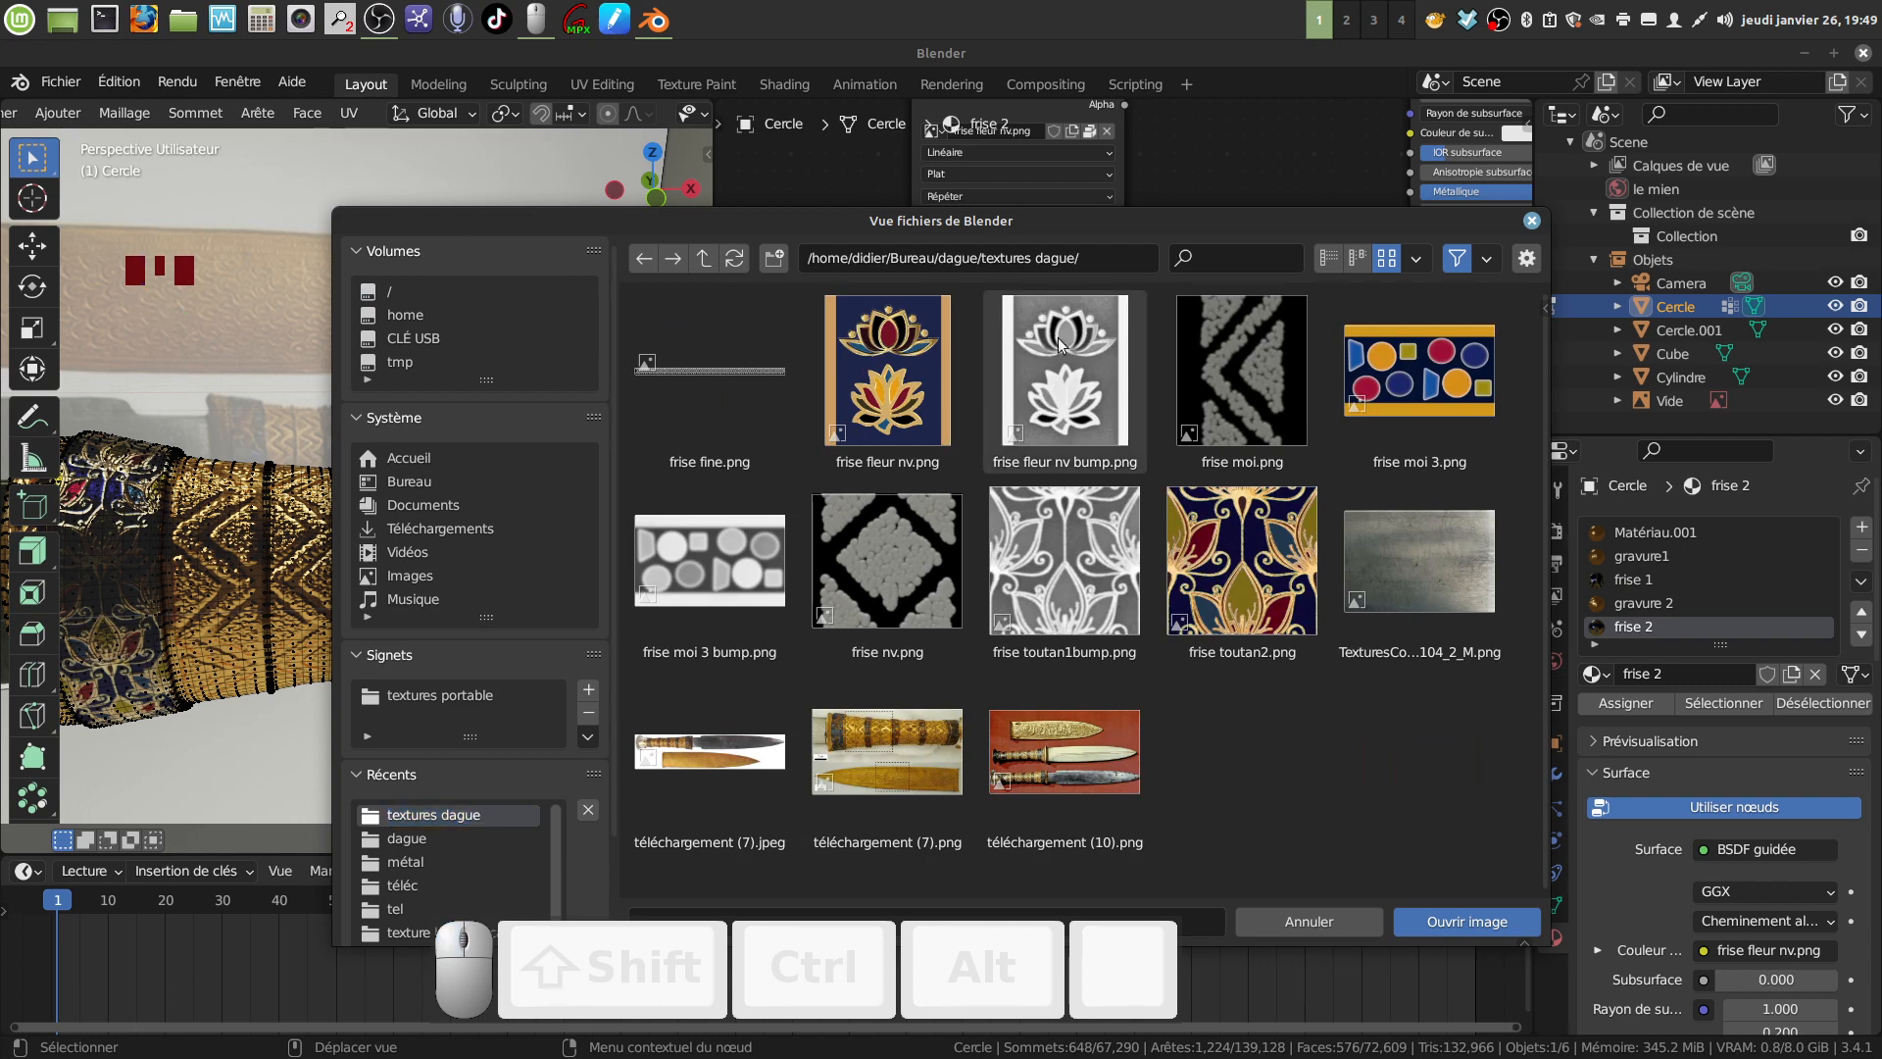
click(1434, 921)
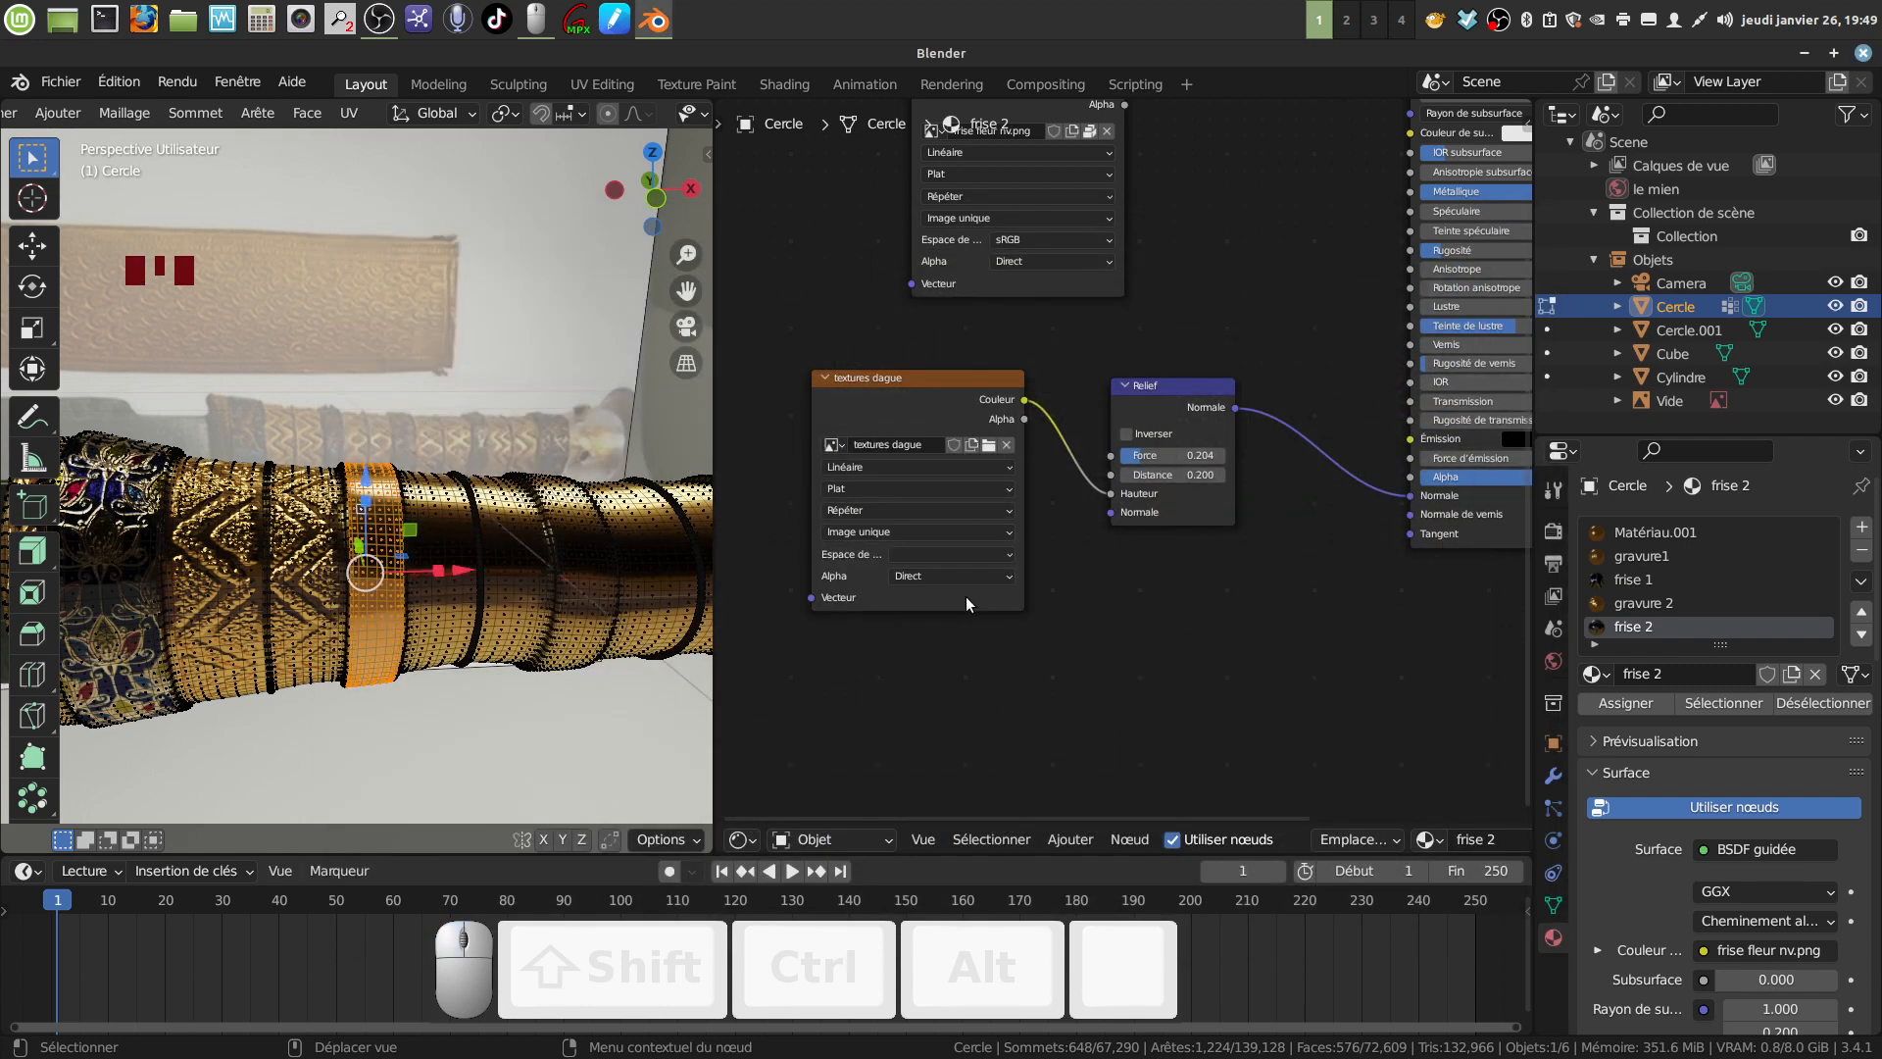
Set the colour space of the image texture feeding the Relief node to Non-couleurs.
scroll(965, 541, up, 3)
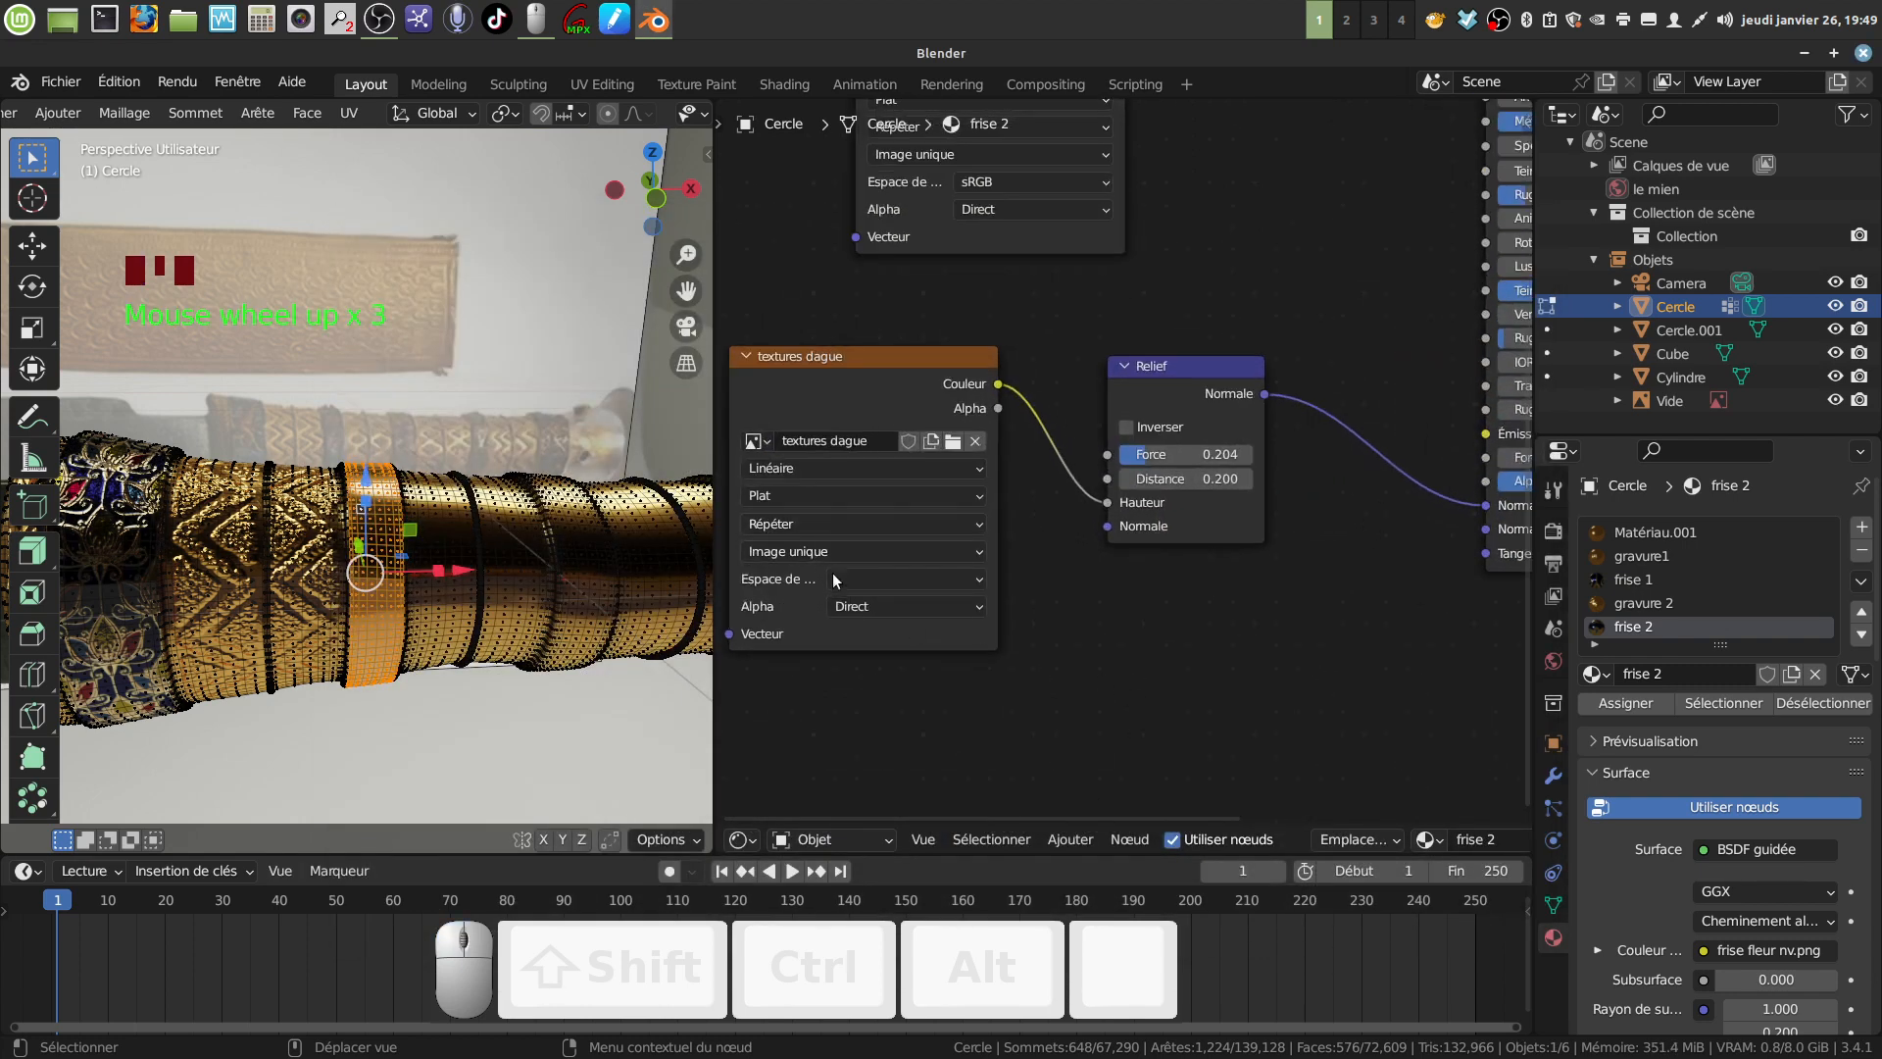
middle_drag(1017, 618, 1075, 604)
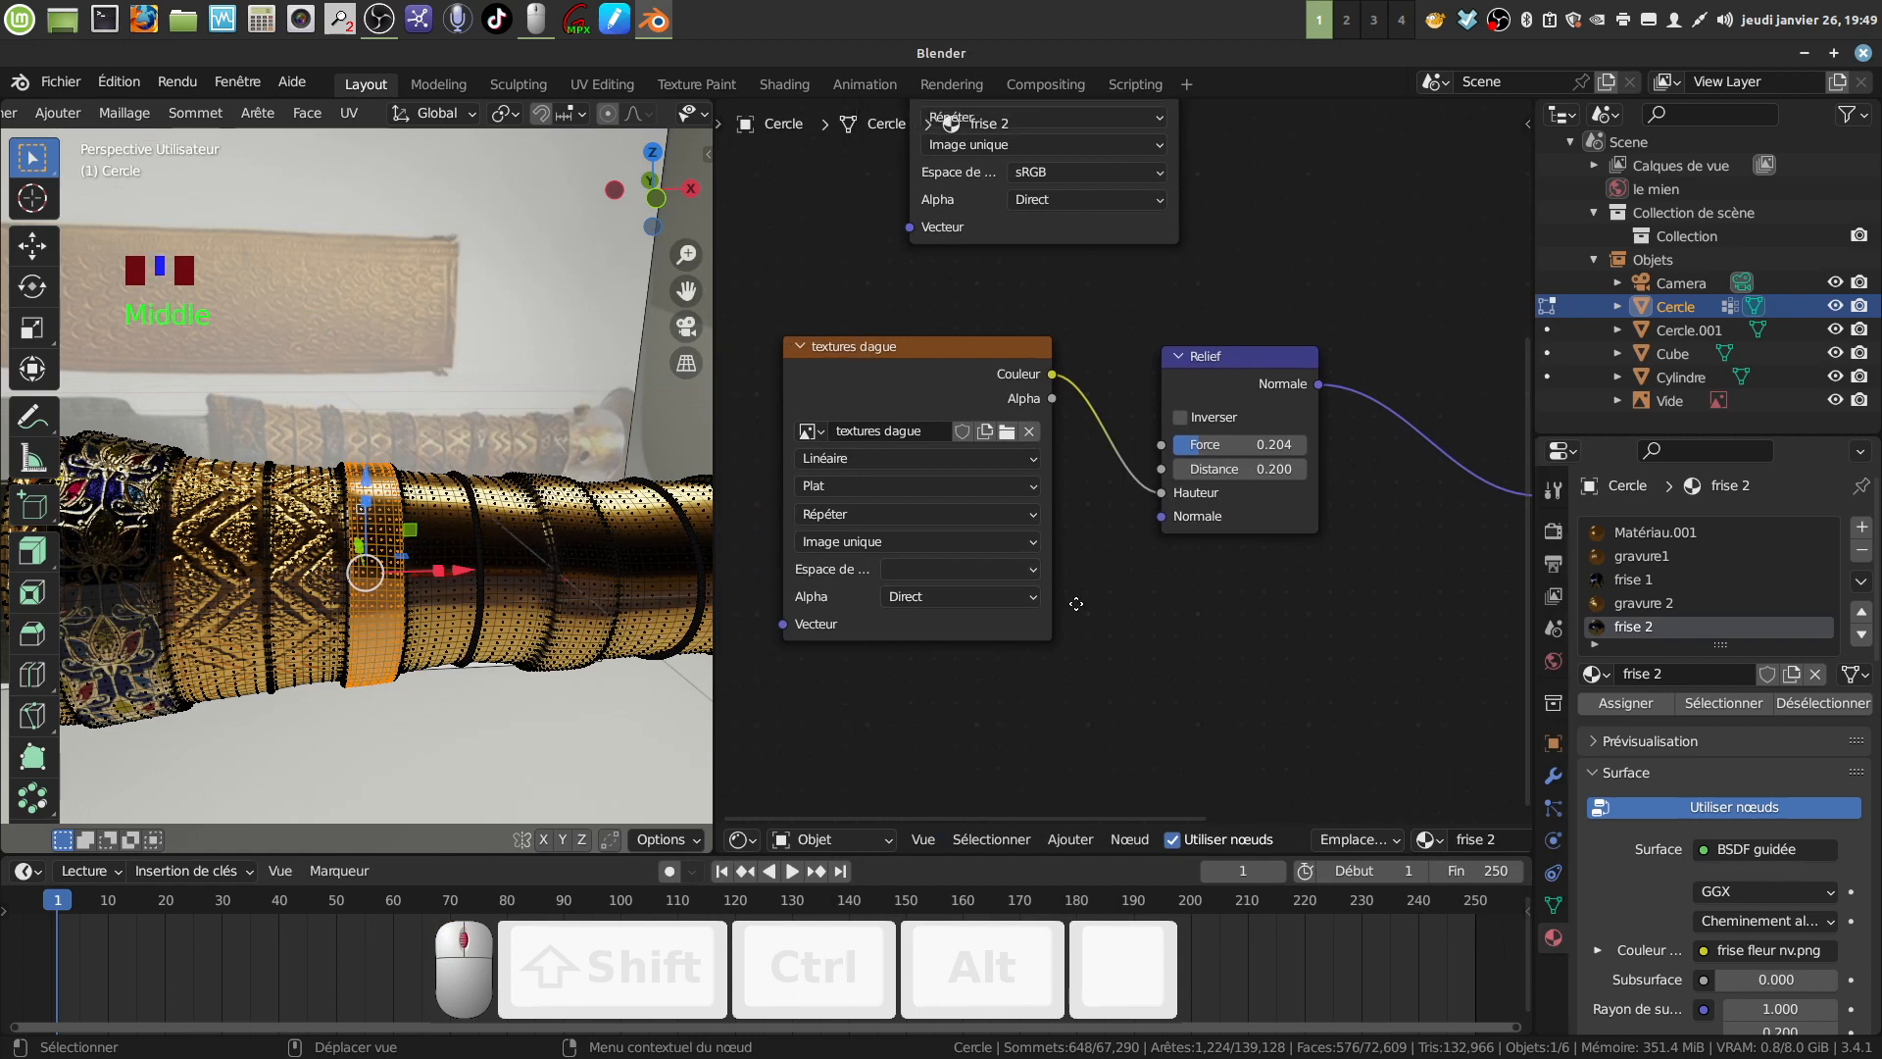
click(1031, 578)
click(996, 712)
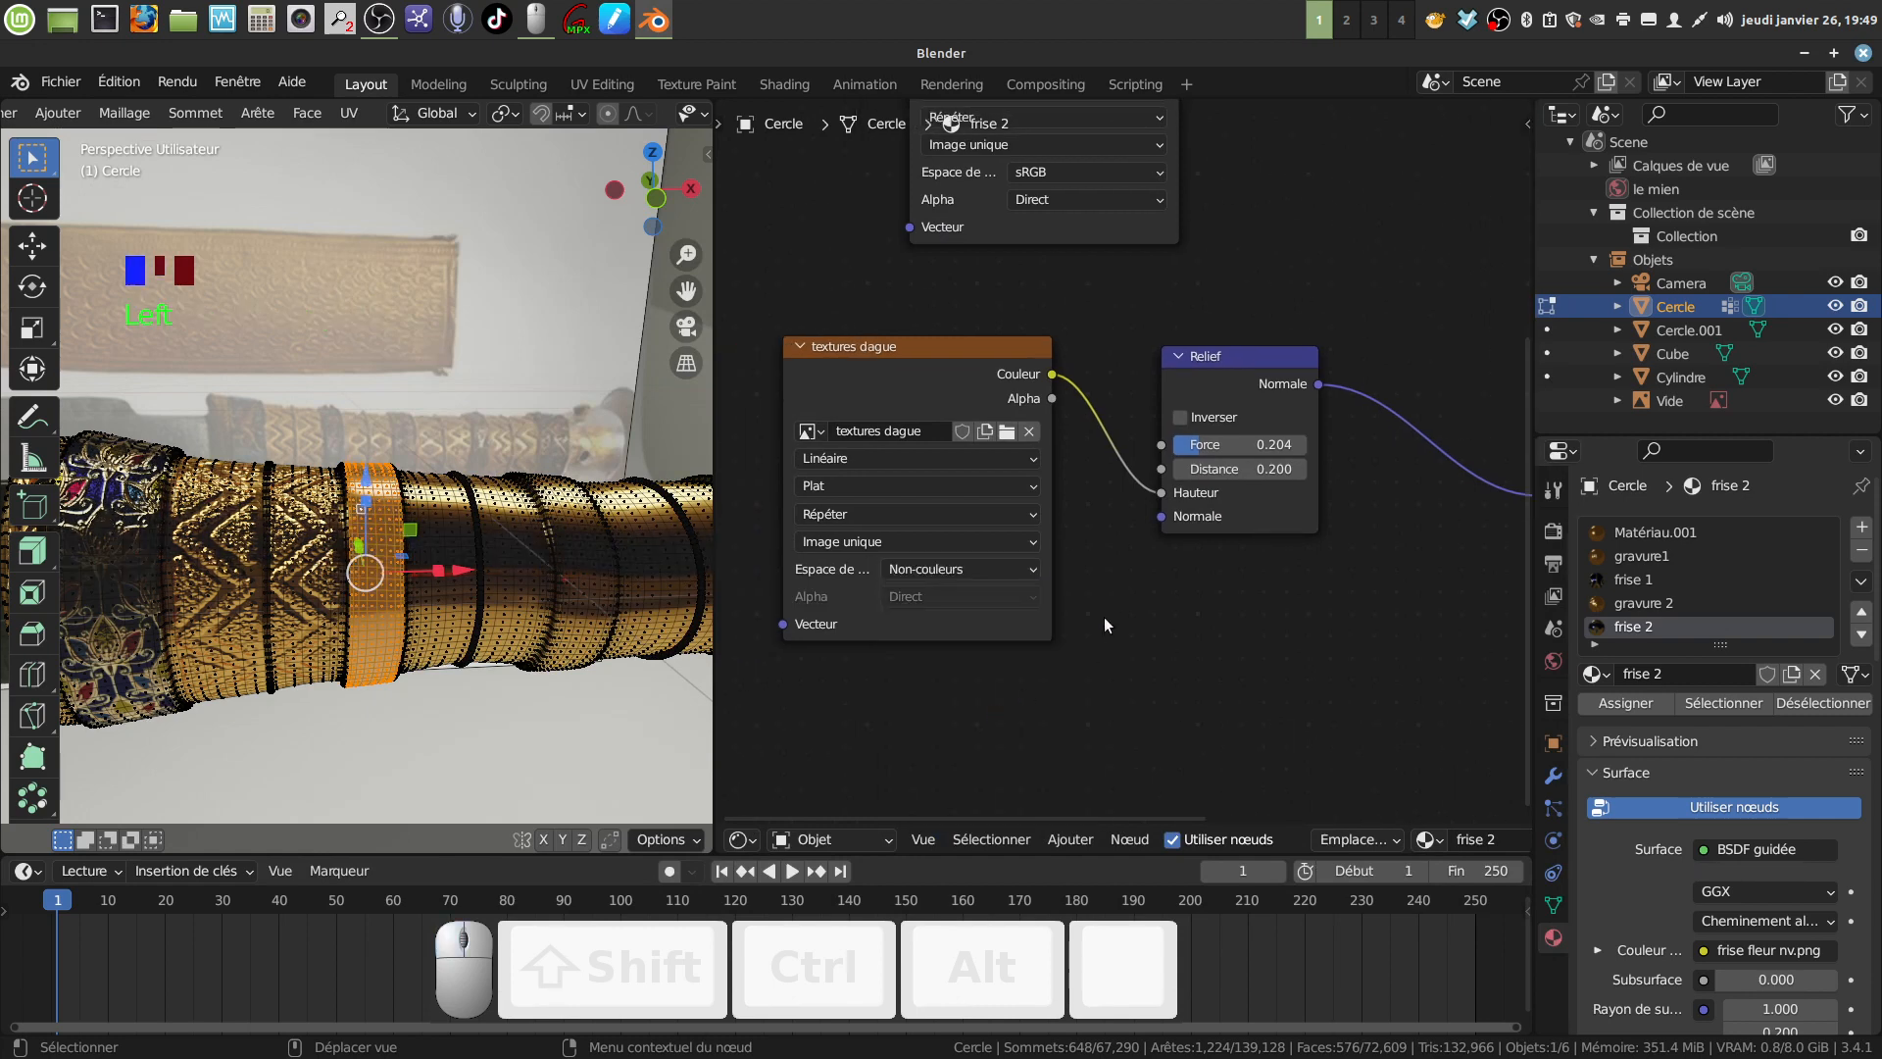
scroll(1104, 616, down, 3)
middle_drag(1105, 611, 1109, 580)
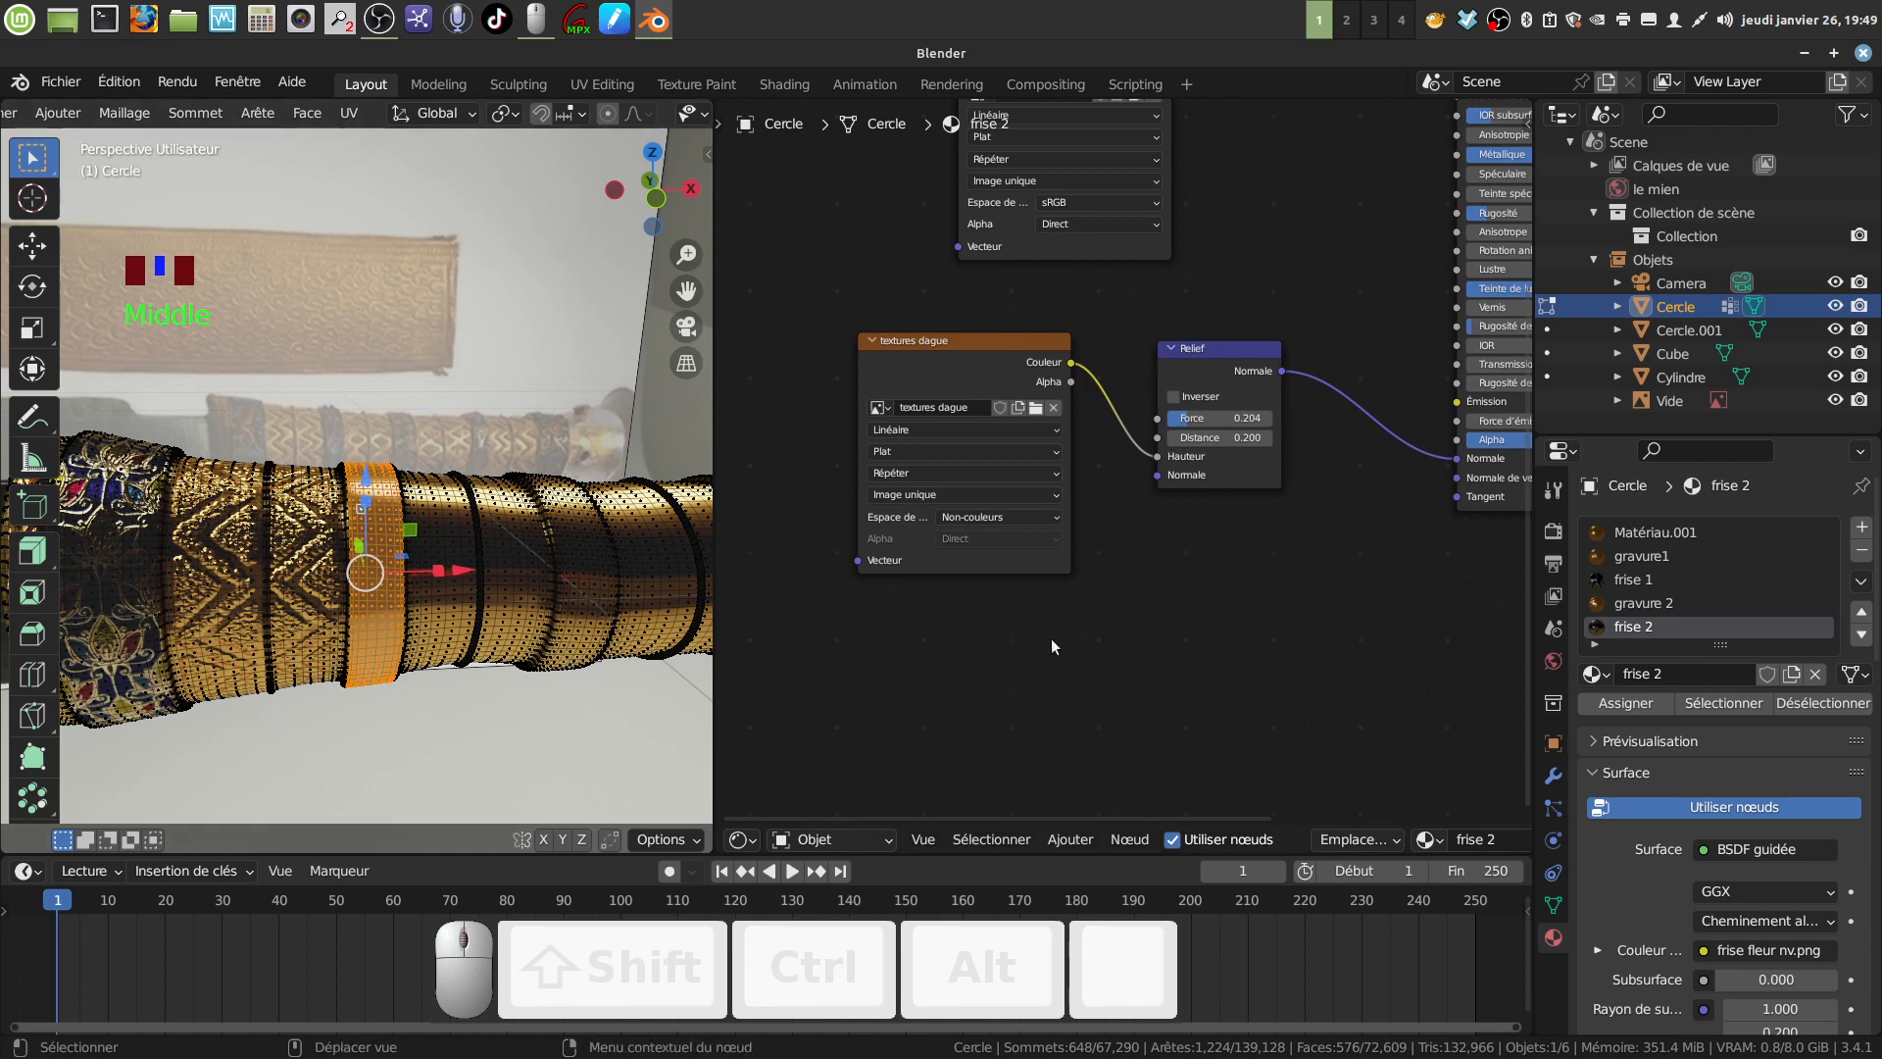
Switch the node area back to the UV Editor and bring its image selection controls into reach.
click(747, 839)
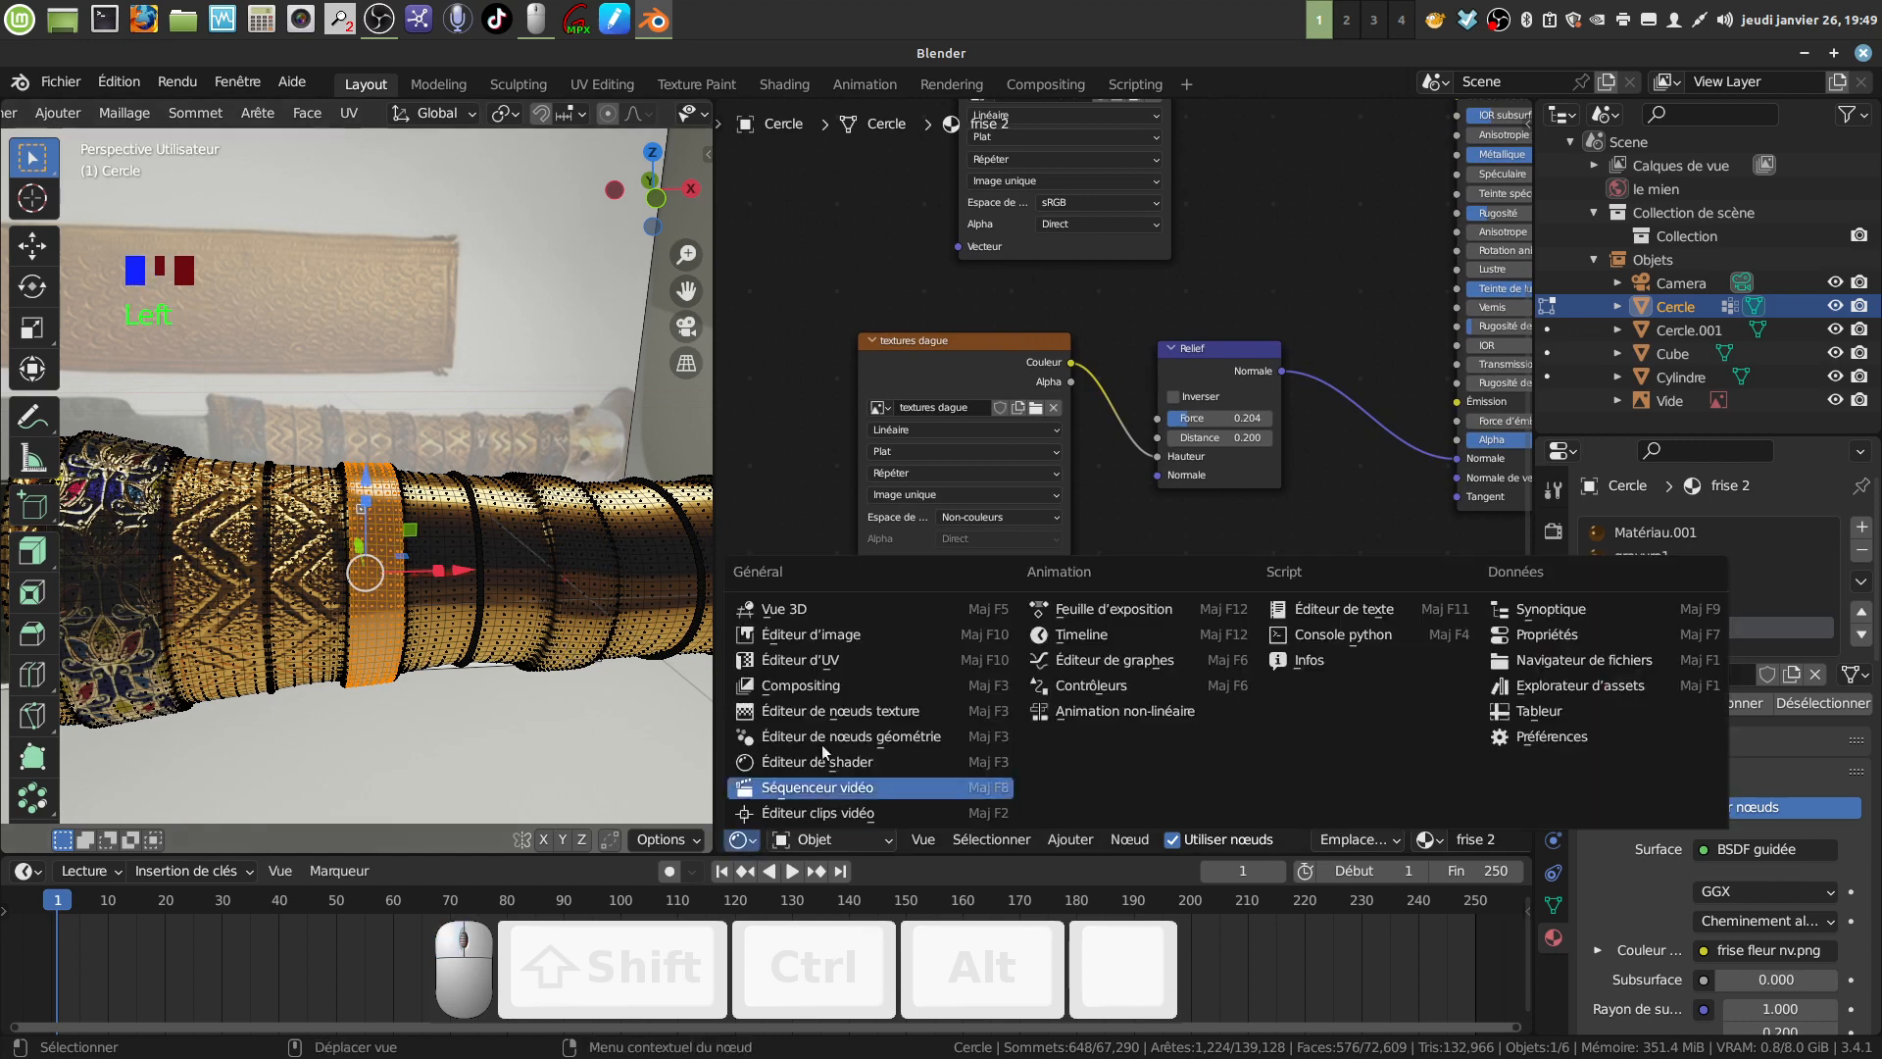
click(864, 661)
scroll(1162, 732, up, 1)
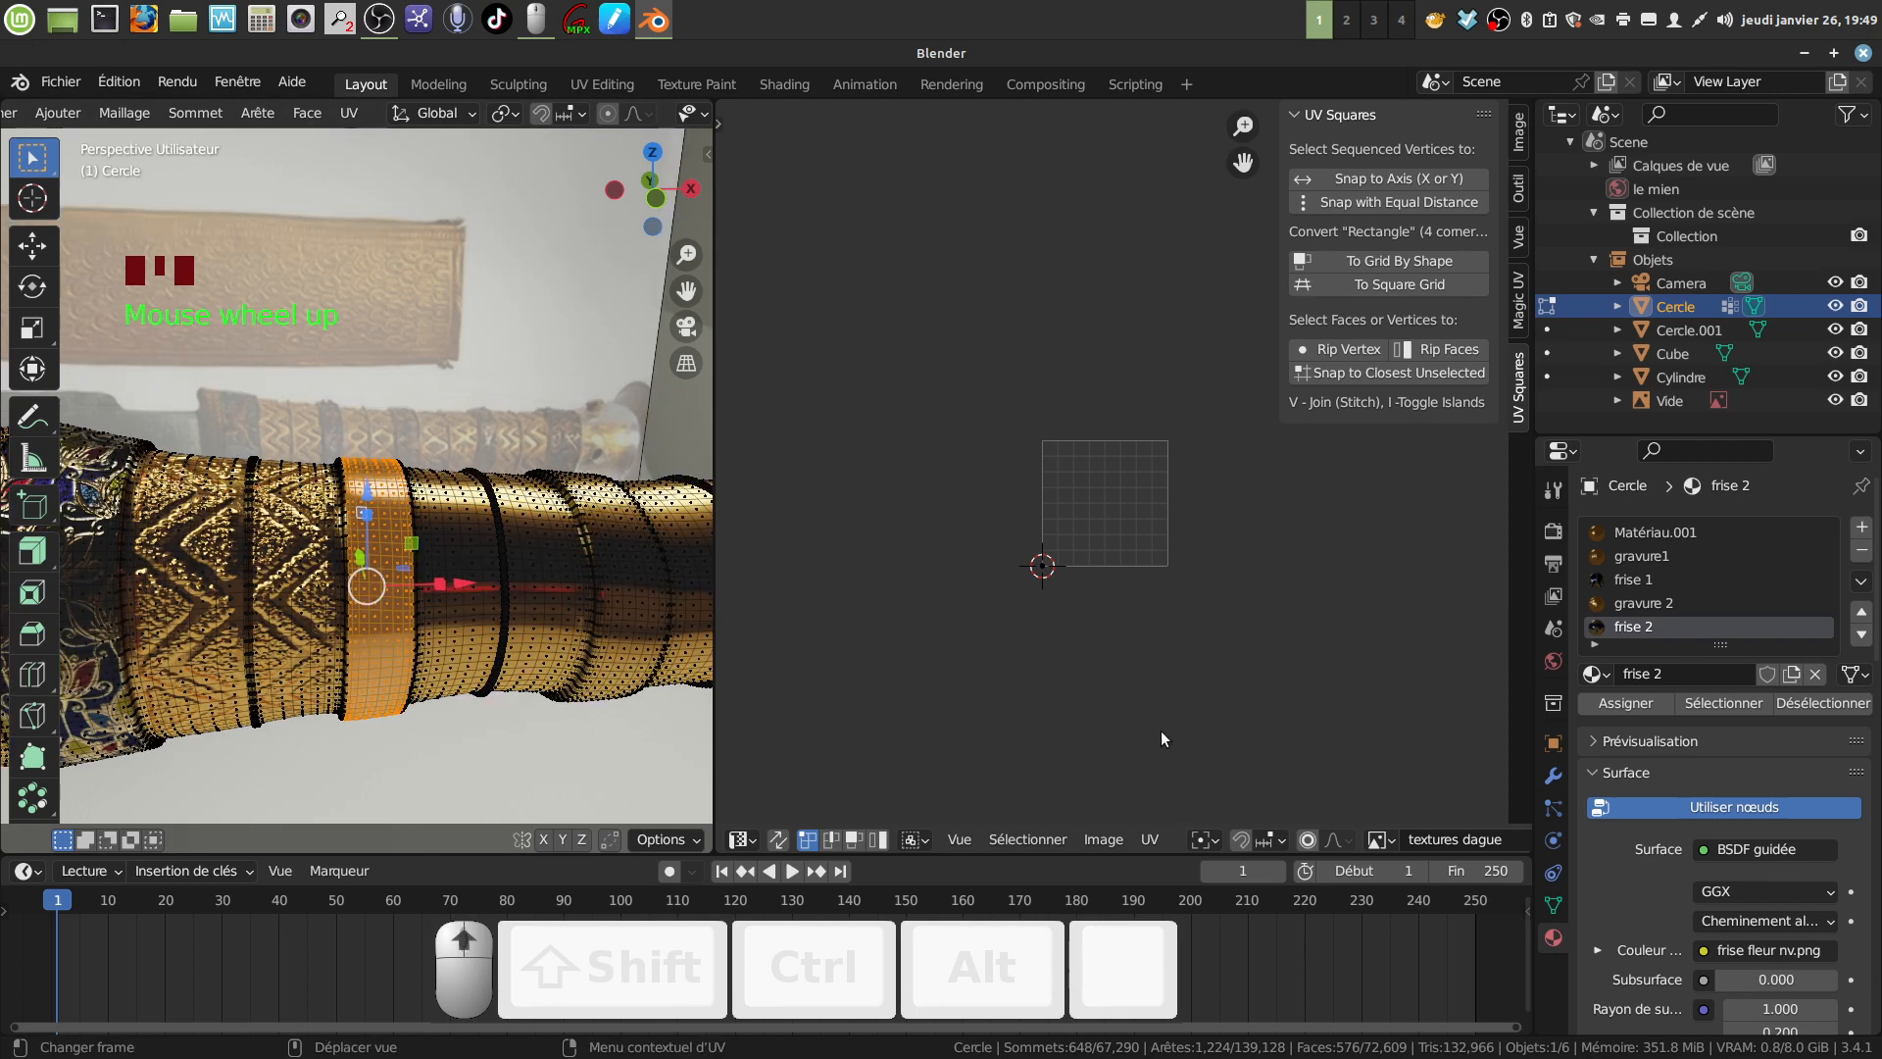
scroll(1176, 668, up, 2)
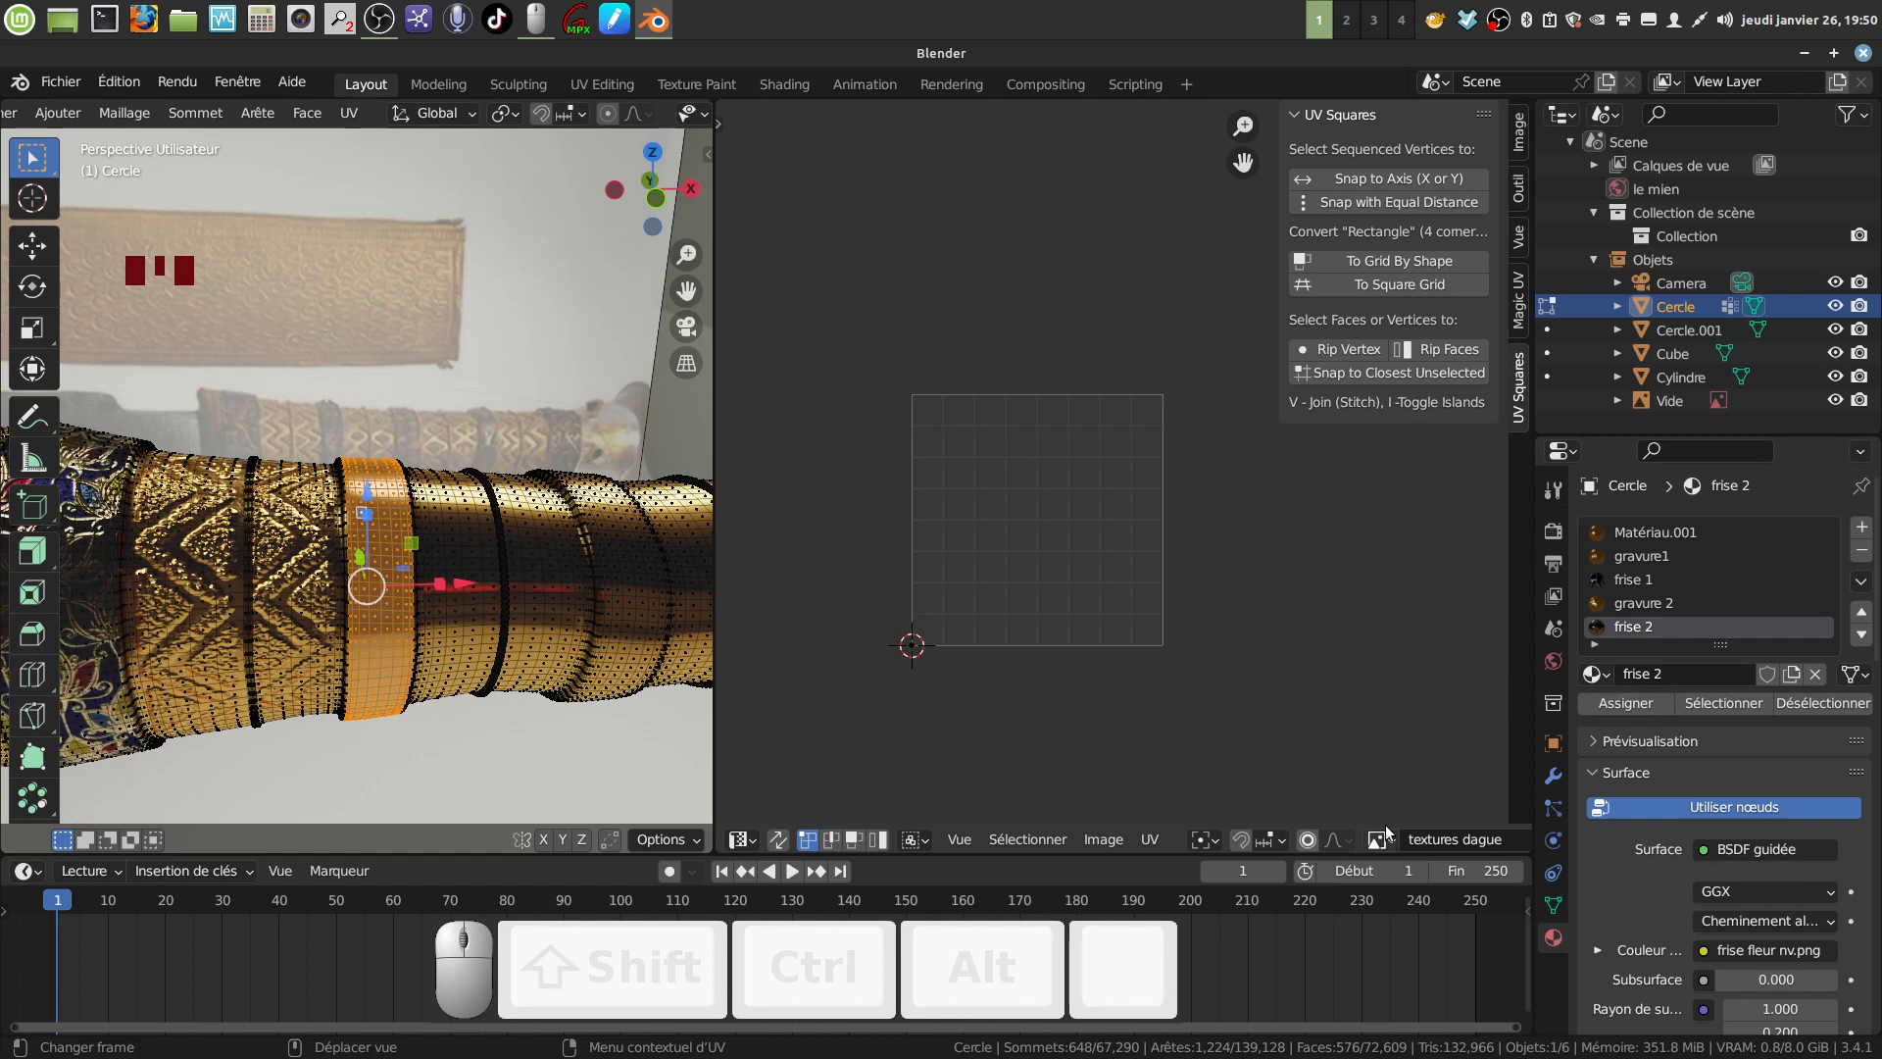
scroll(1409, 802, down, 1)
scroll(1432, 849, down, 3)
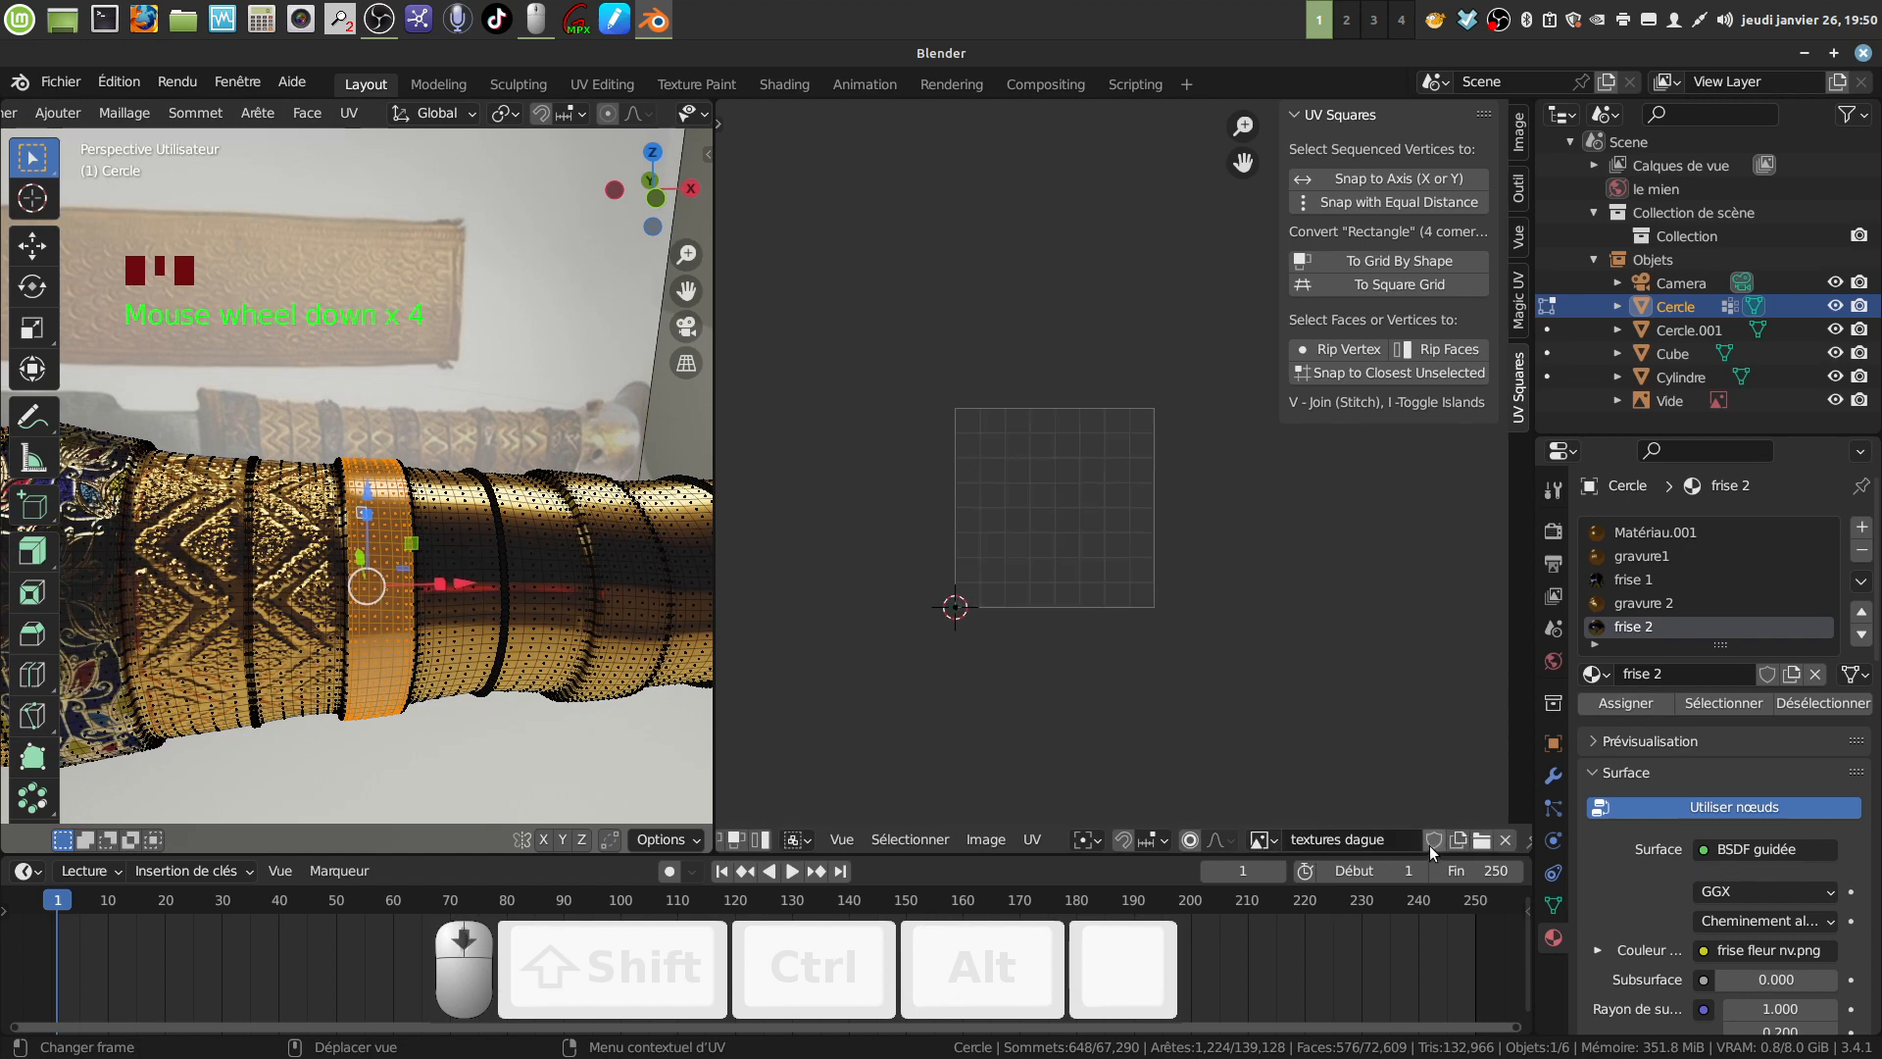
Display frise fleur nv.png in the UV Editor and unwrap the selected faces of the frise 2 band.
click(1262, 840)
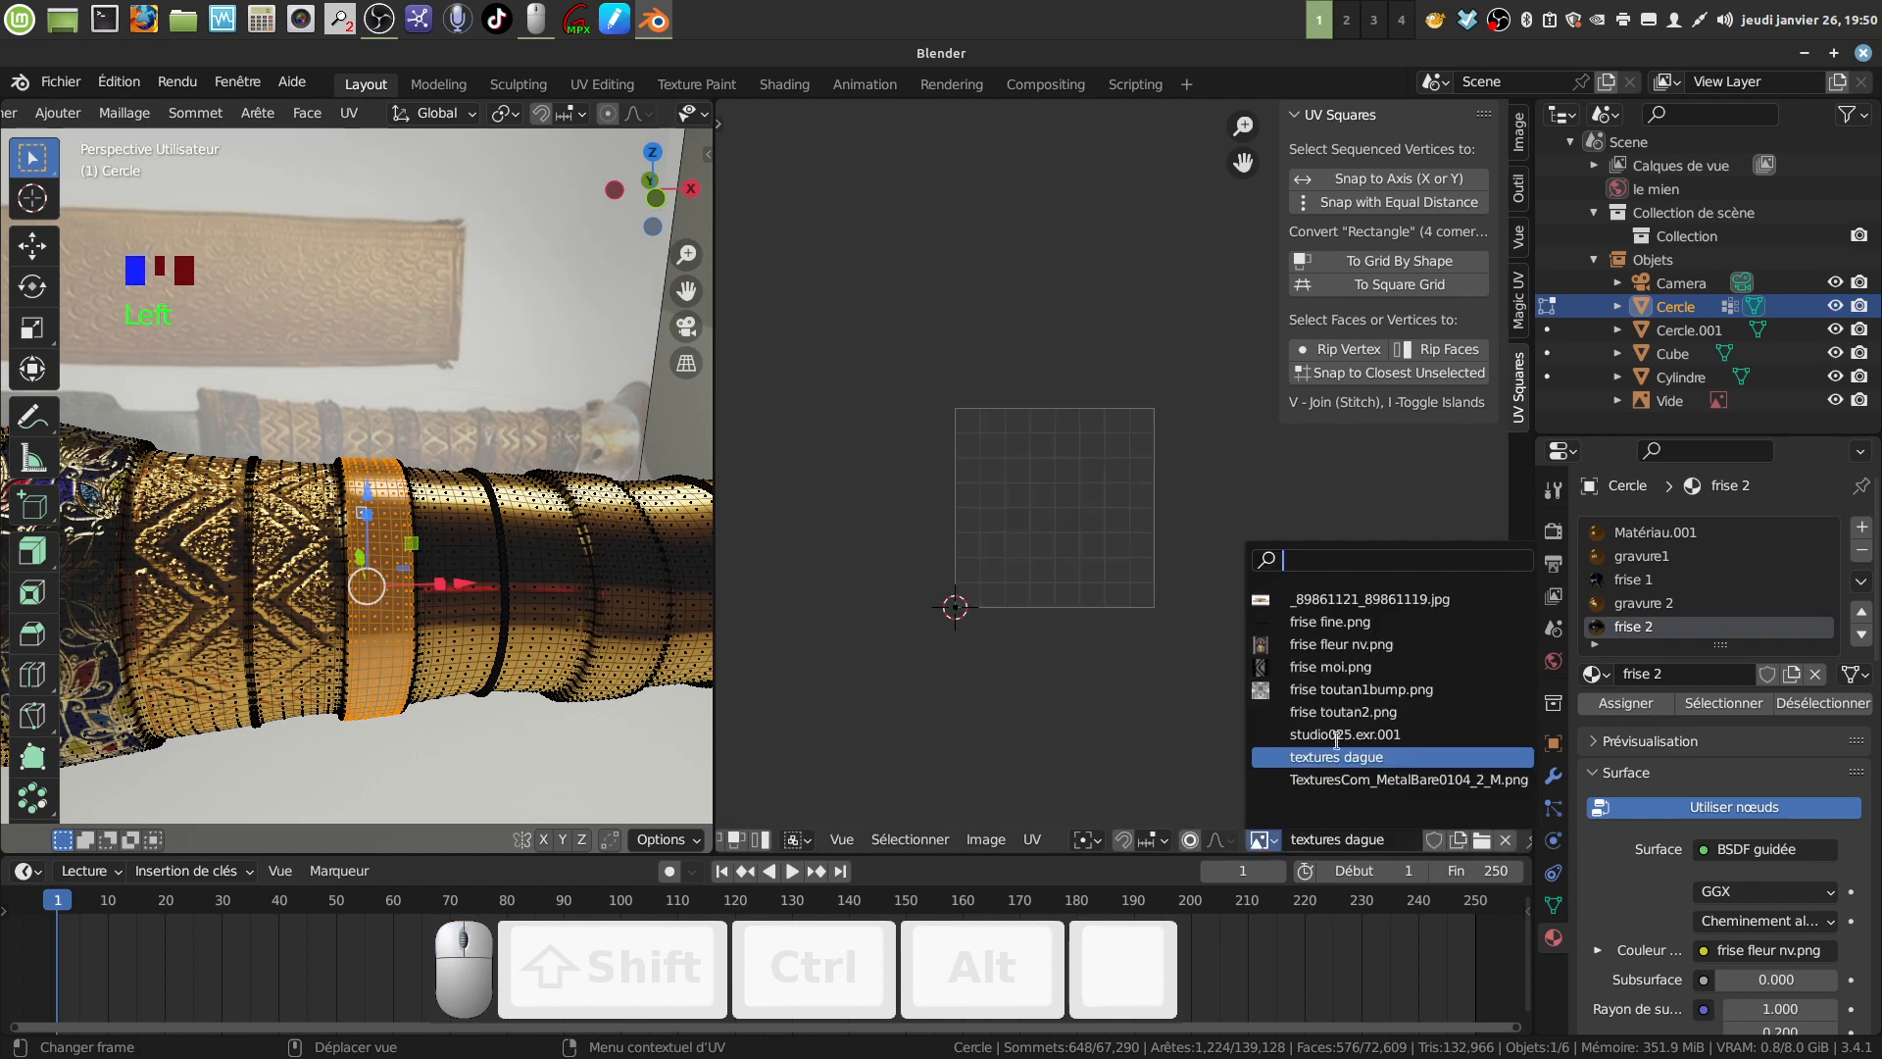
click(1411, 645)
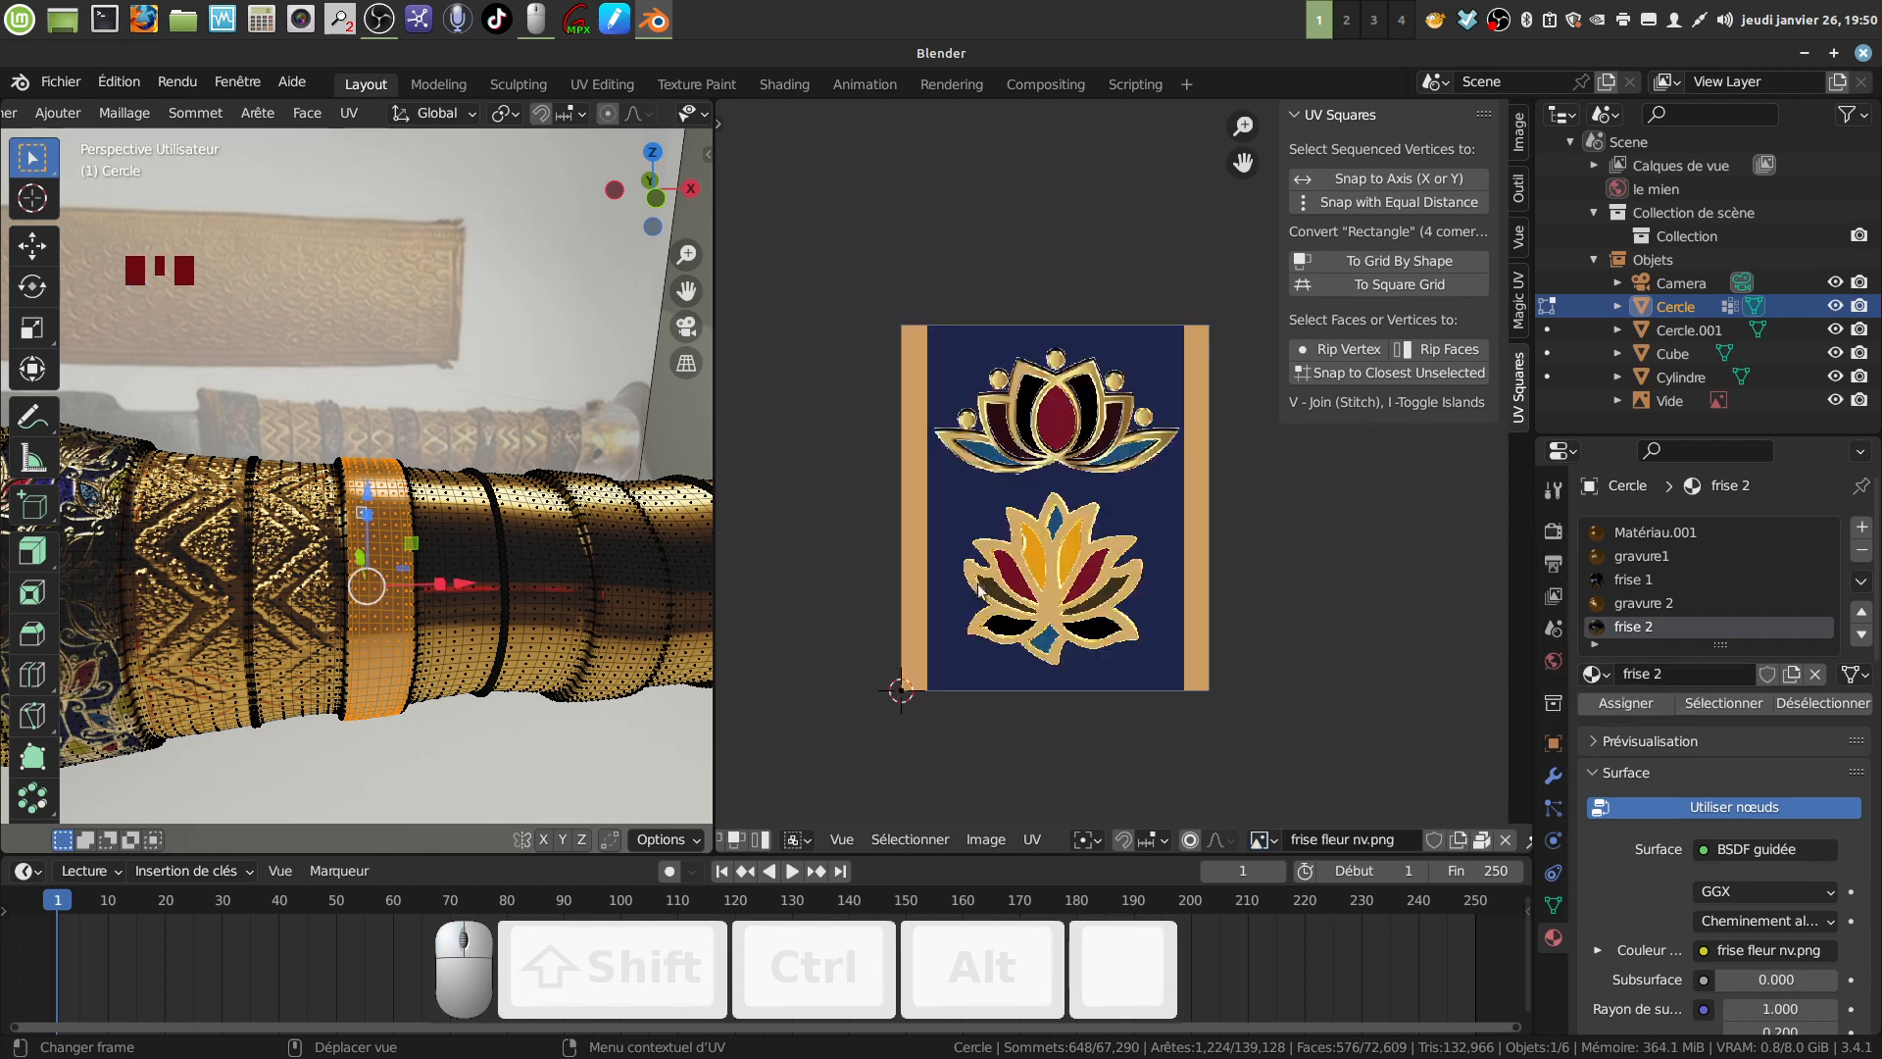
middle_drag(461, 484, 458, 449)
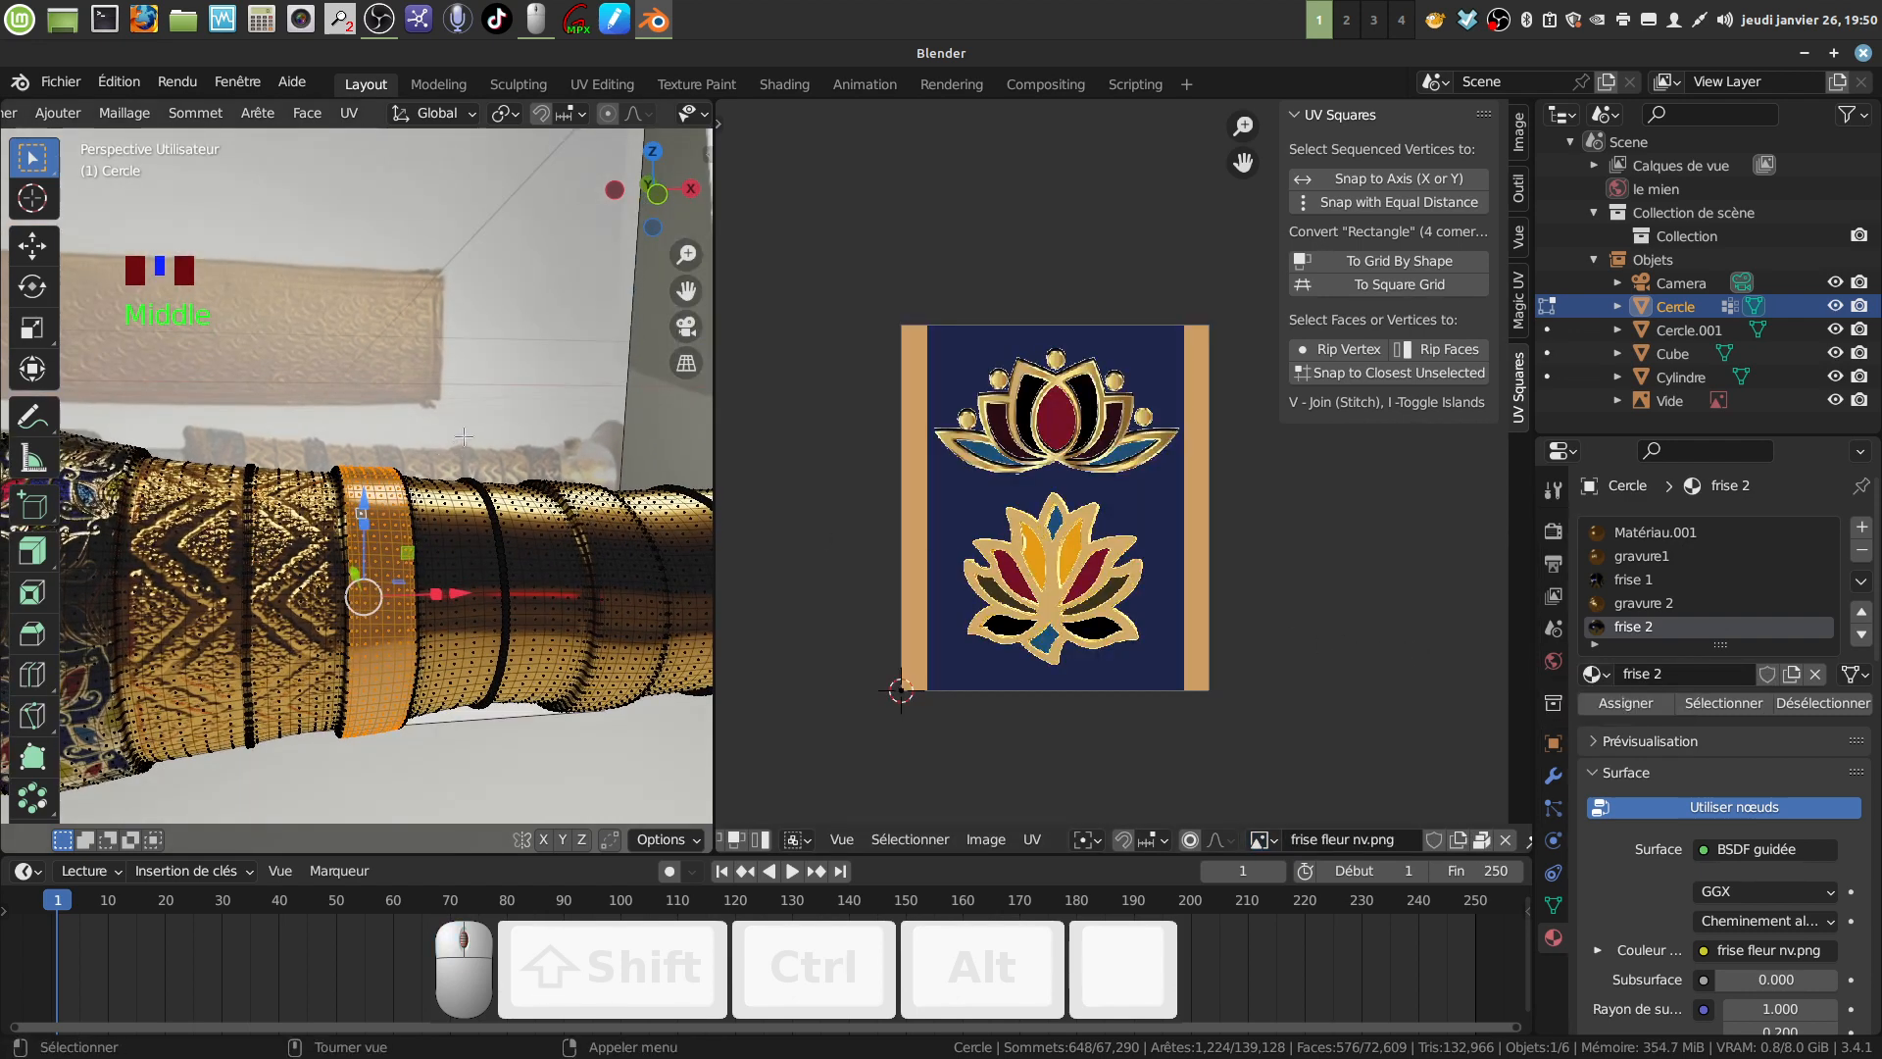
key(u)
click(366, 318)
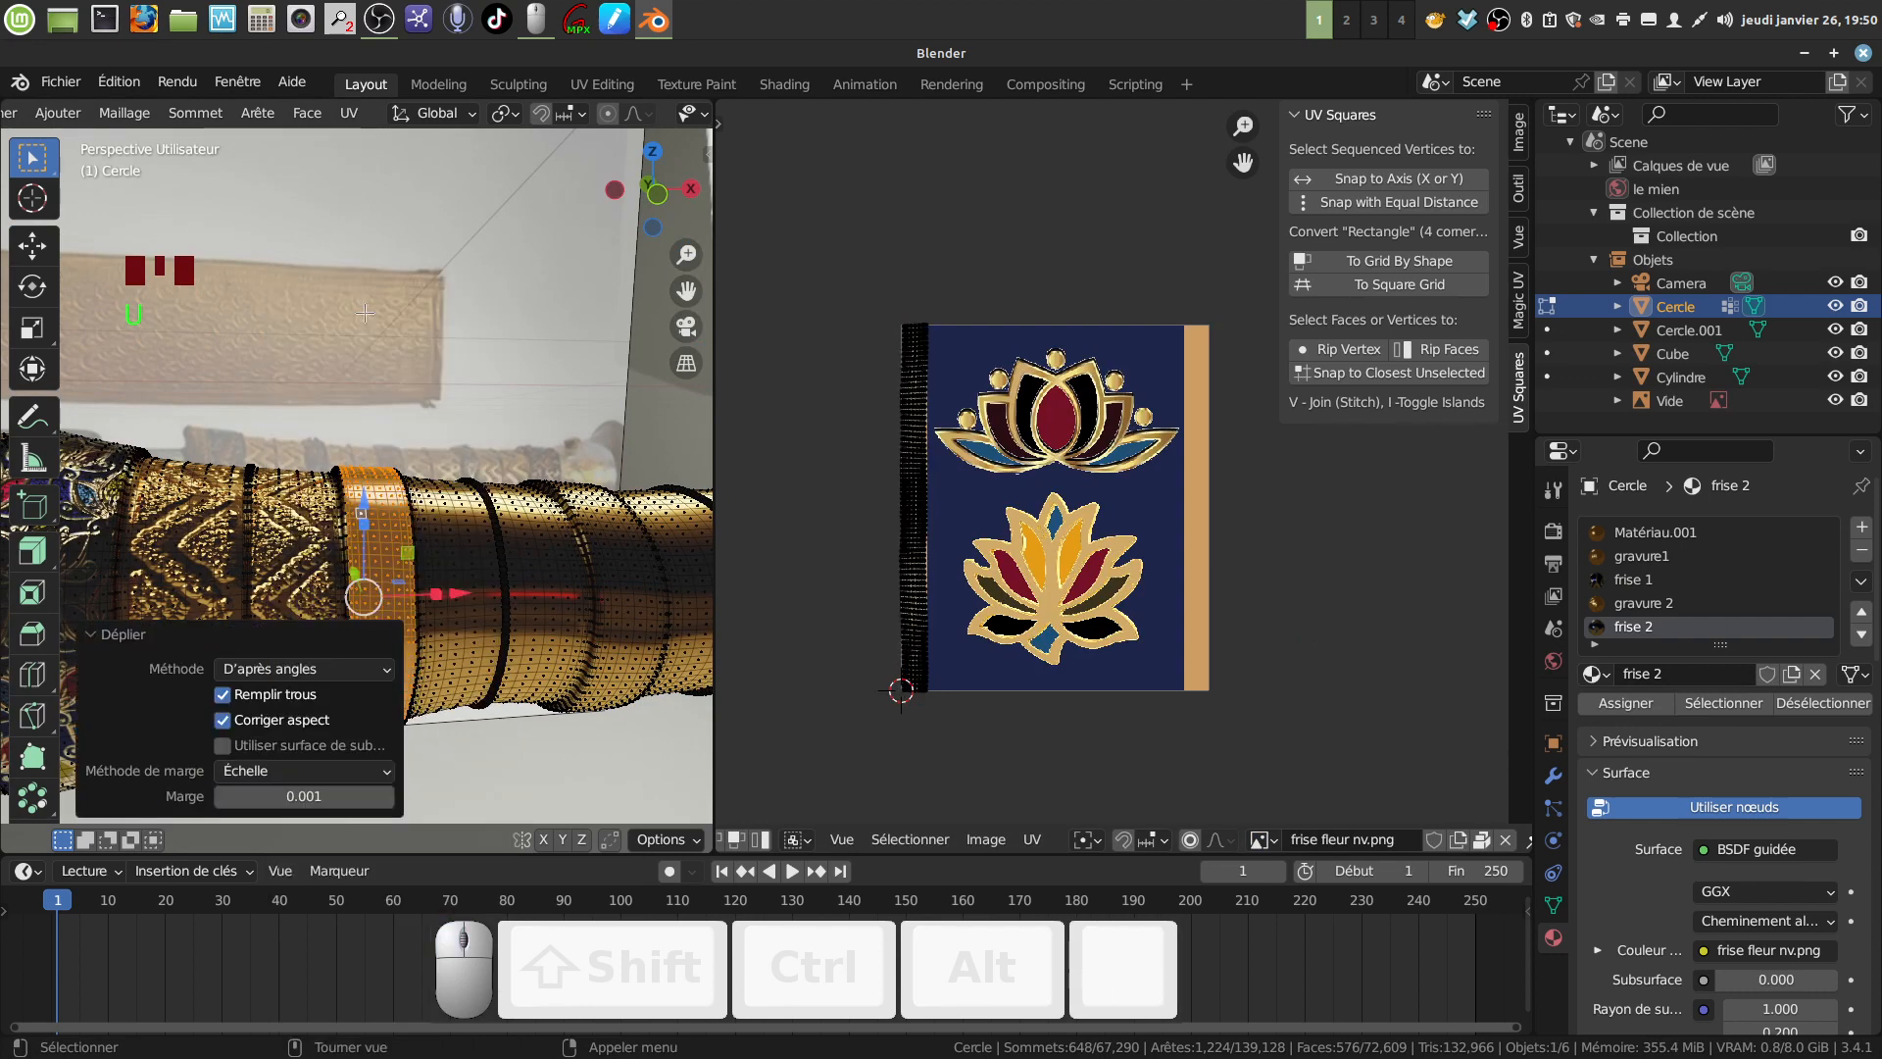
Select the band's entire UV strip, scale it up to several times its size, and move it over the flower motifs.
drag(793, 281, 1064, 676)
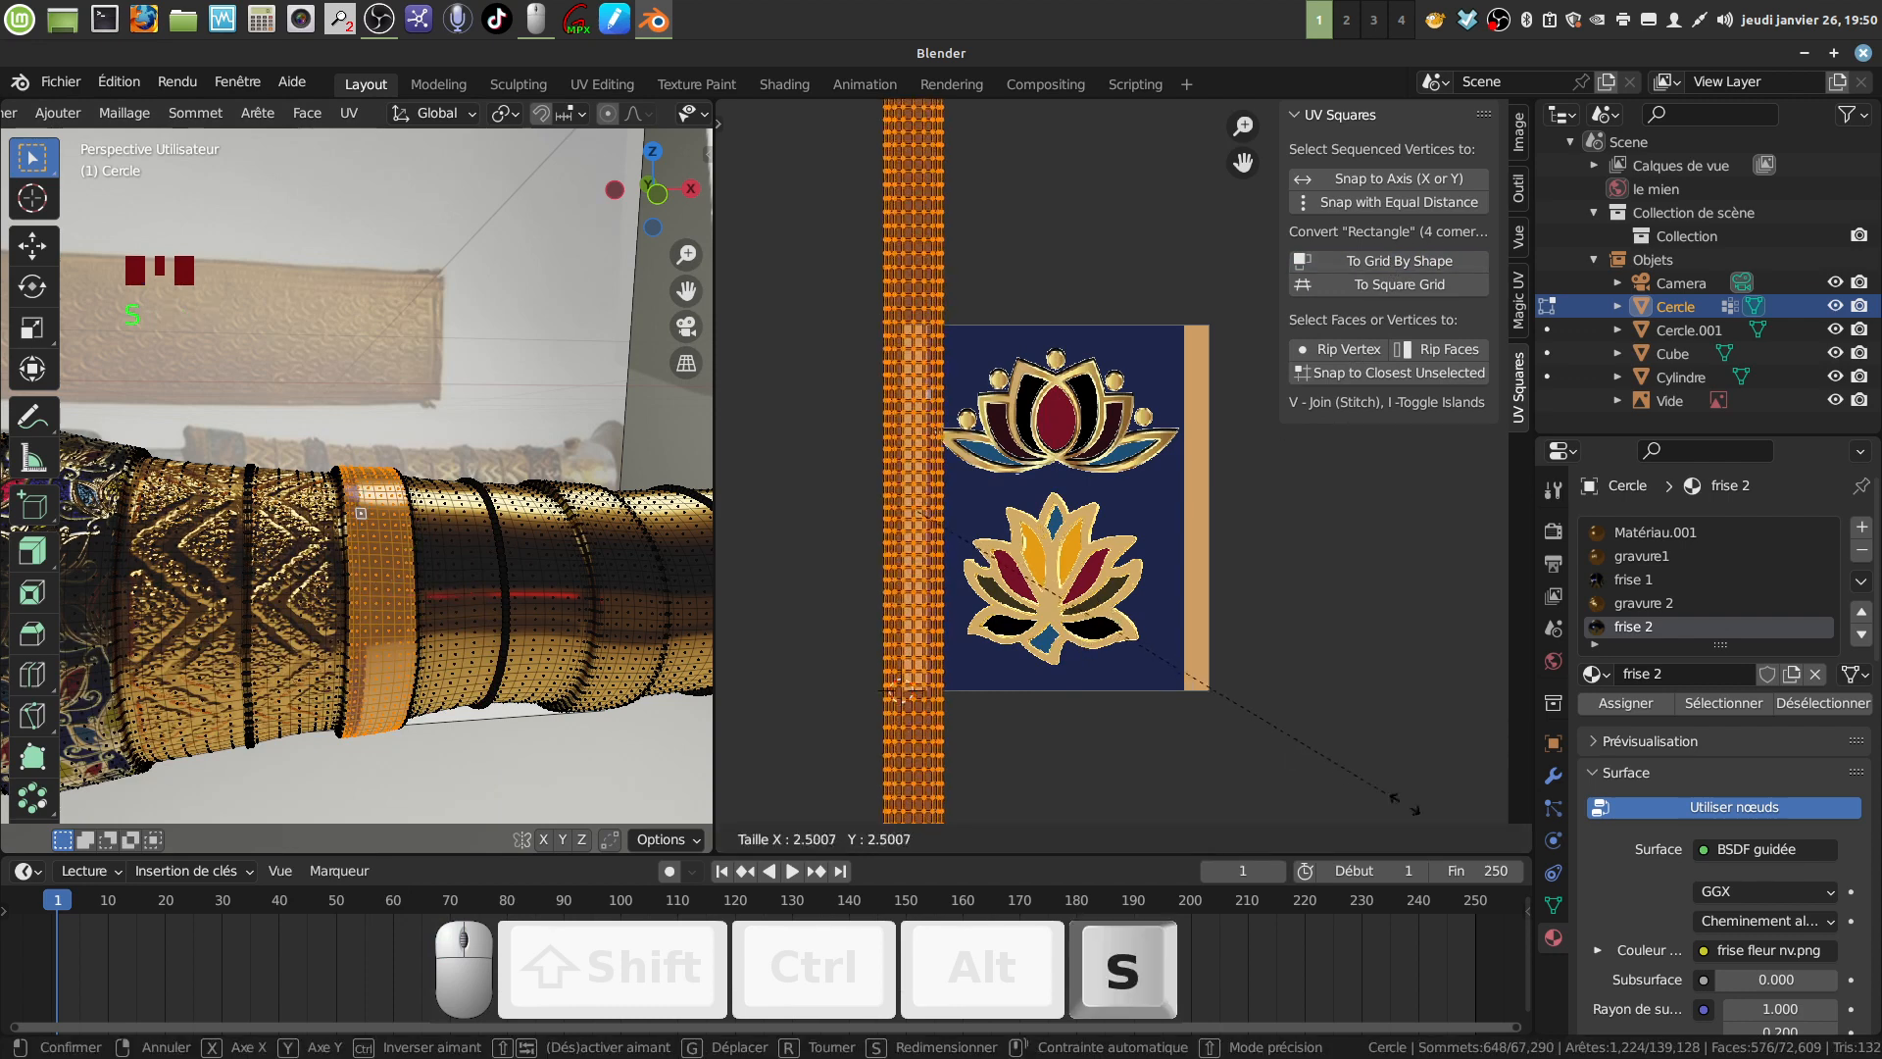
click(1059, 410)
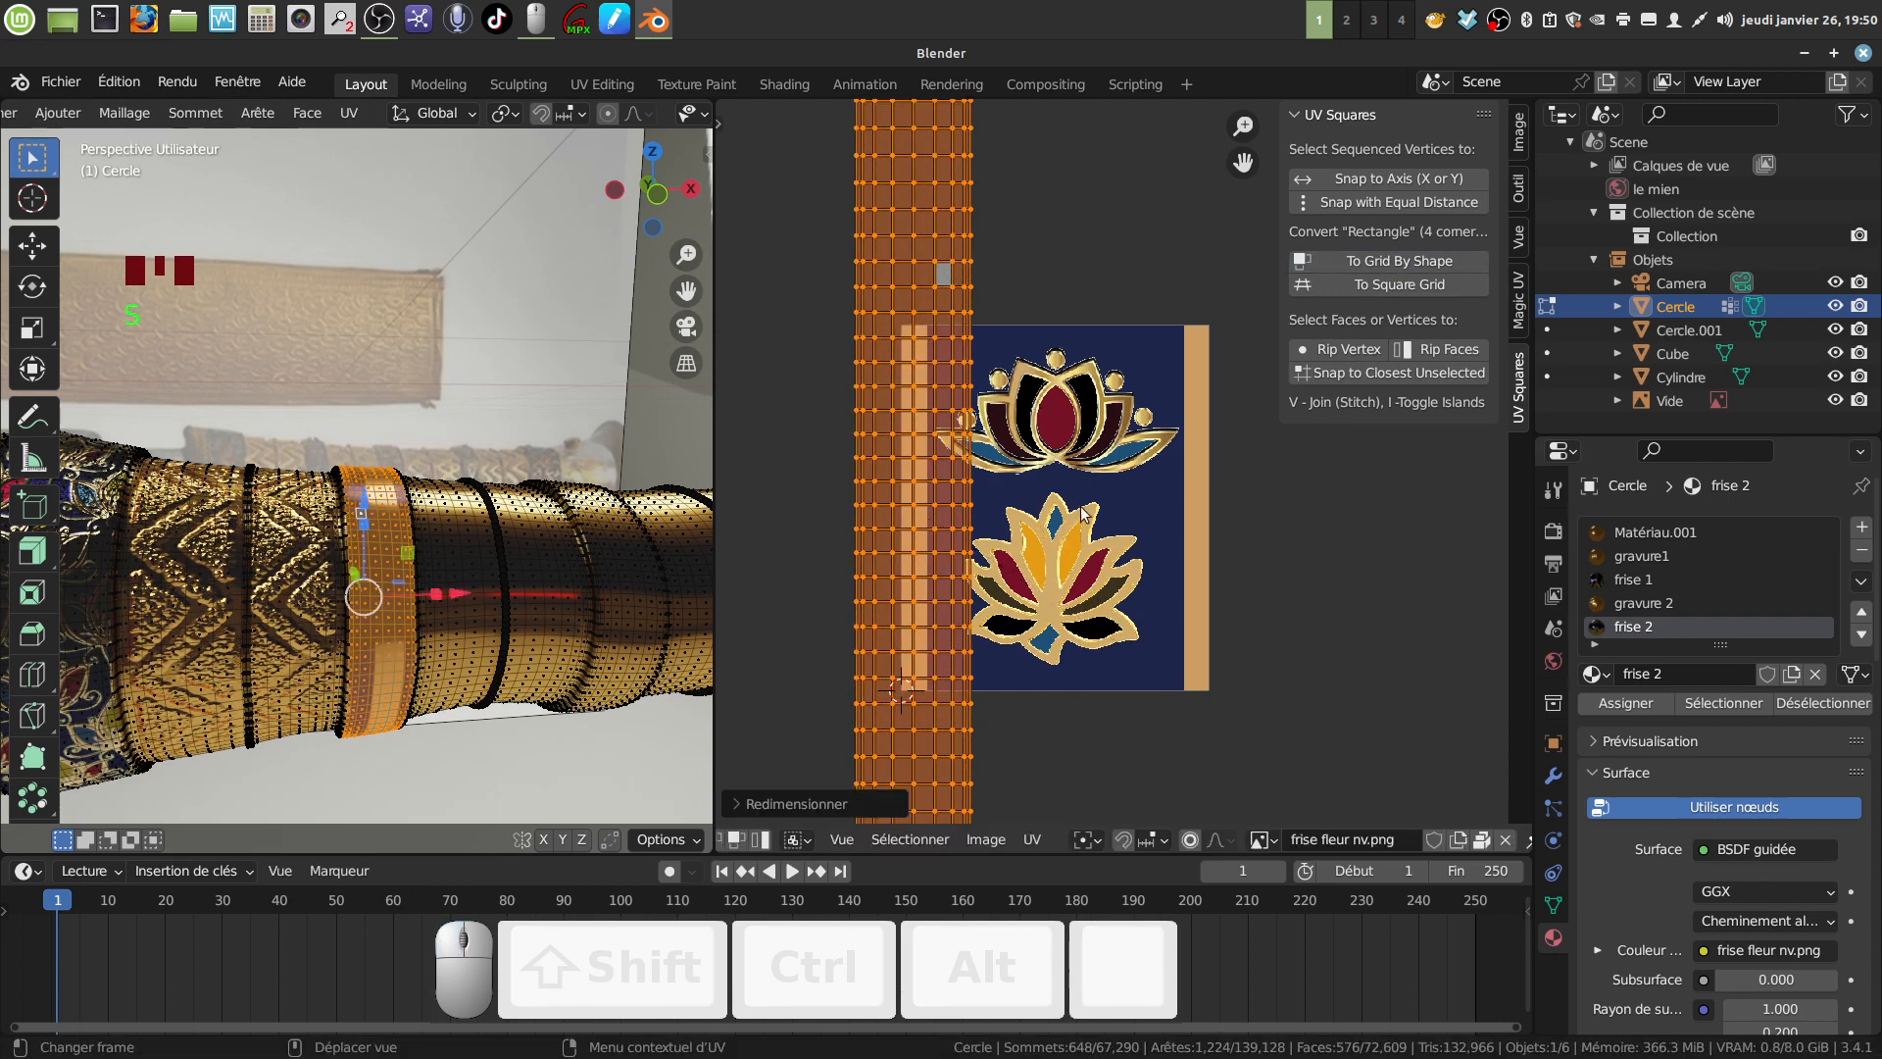
key(g)
click(1212, 484)
scroll(1118, 566, down, 2)
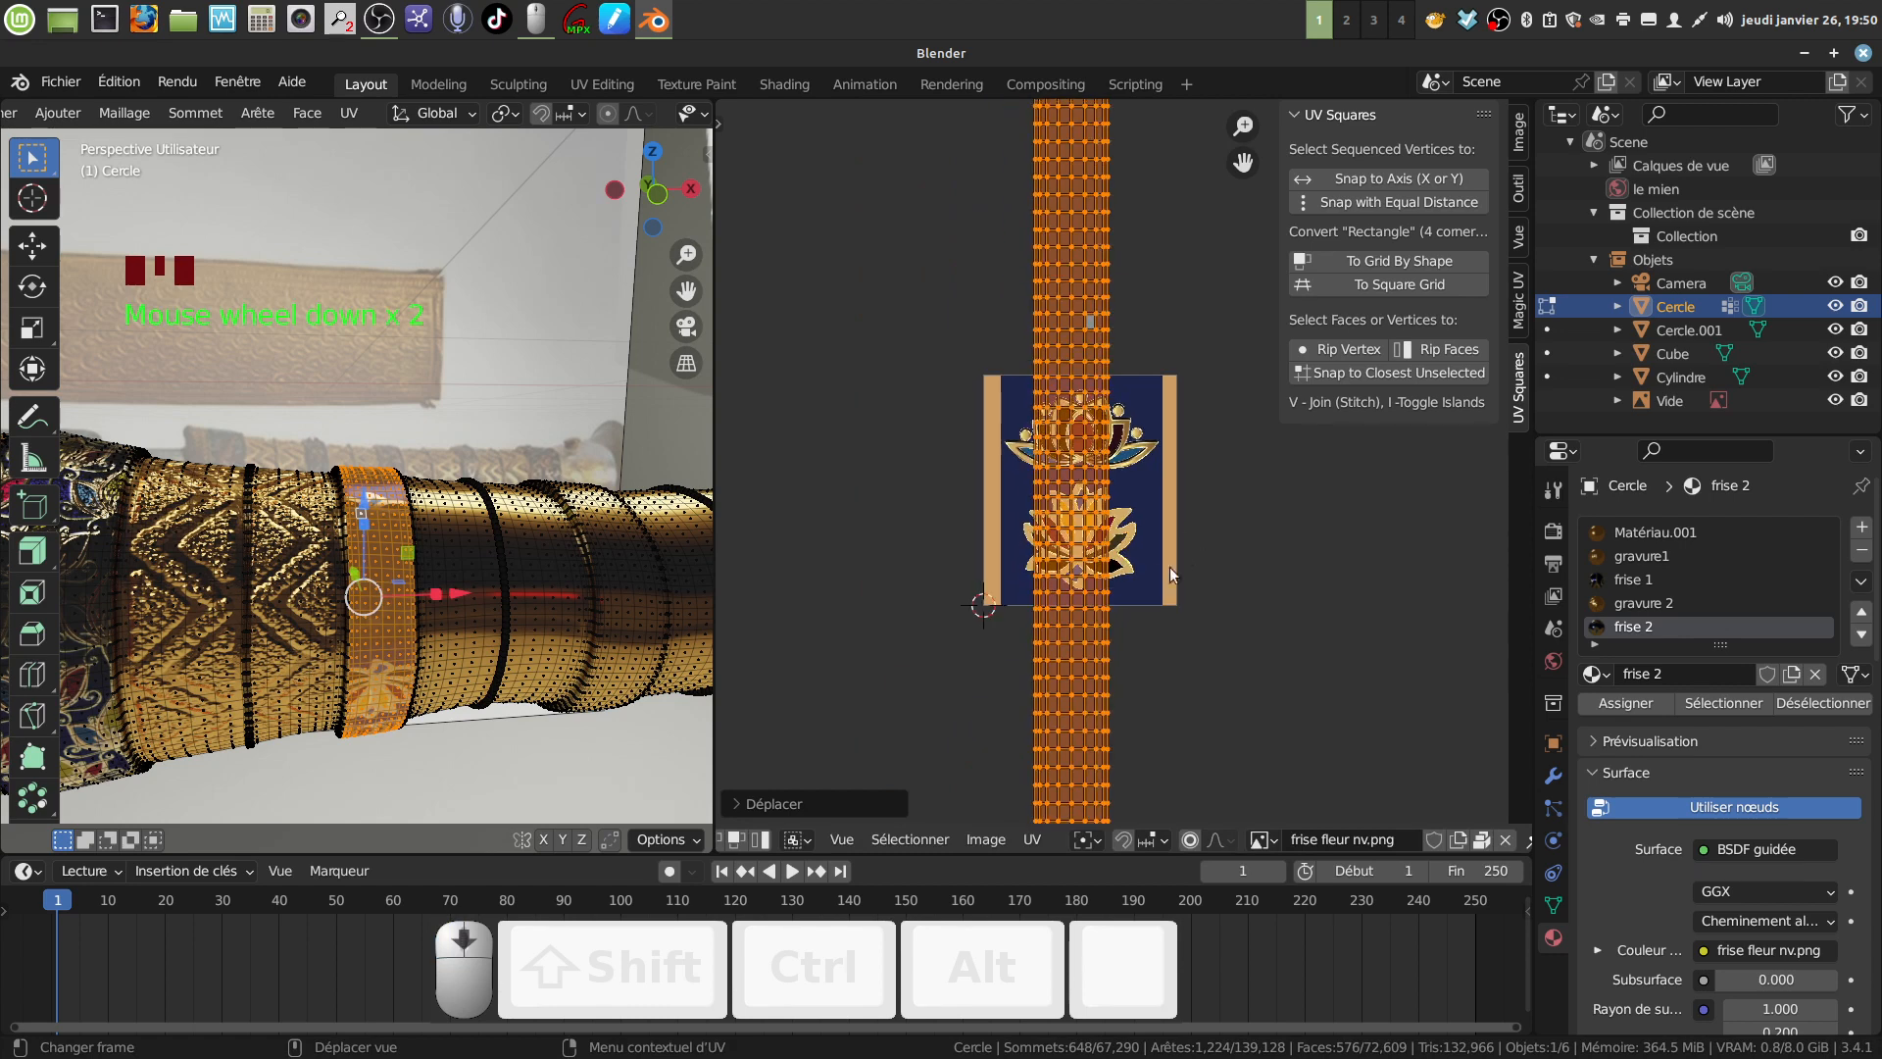
Scale the UV strip by about 2.4, centre it on the image, and fine-tune its size by about 1.03 to match the image width.
key(s)
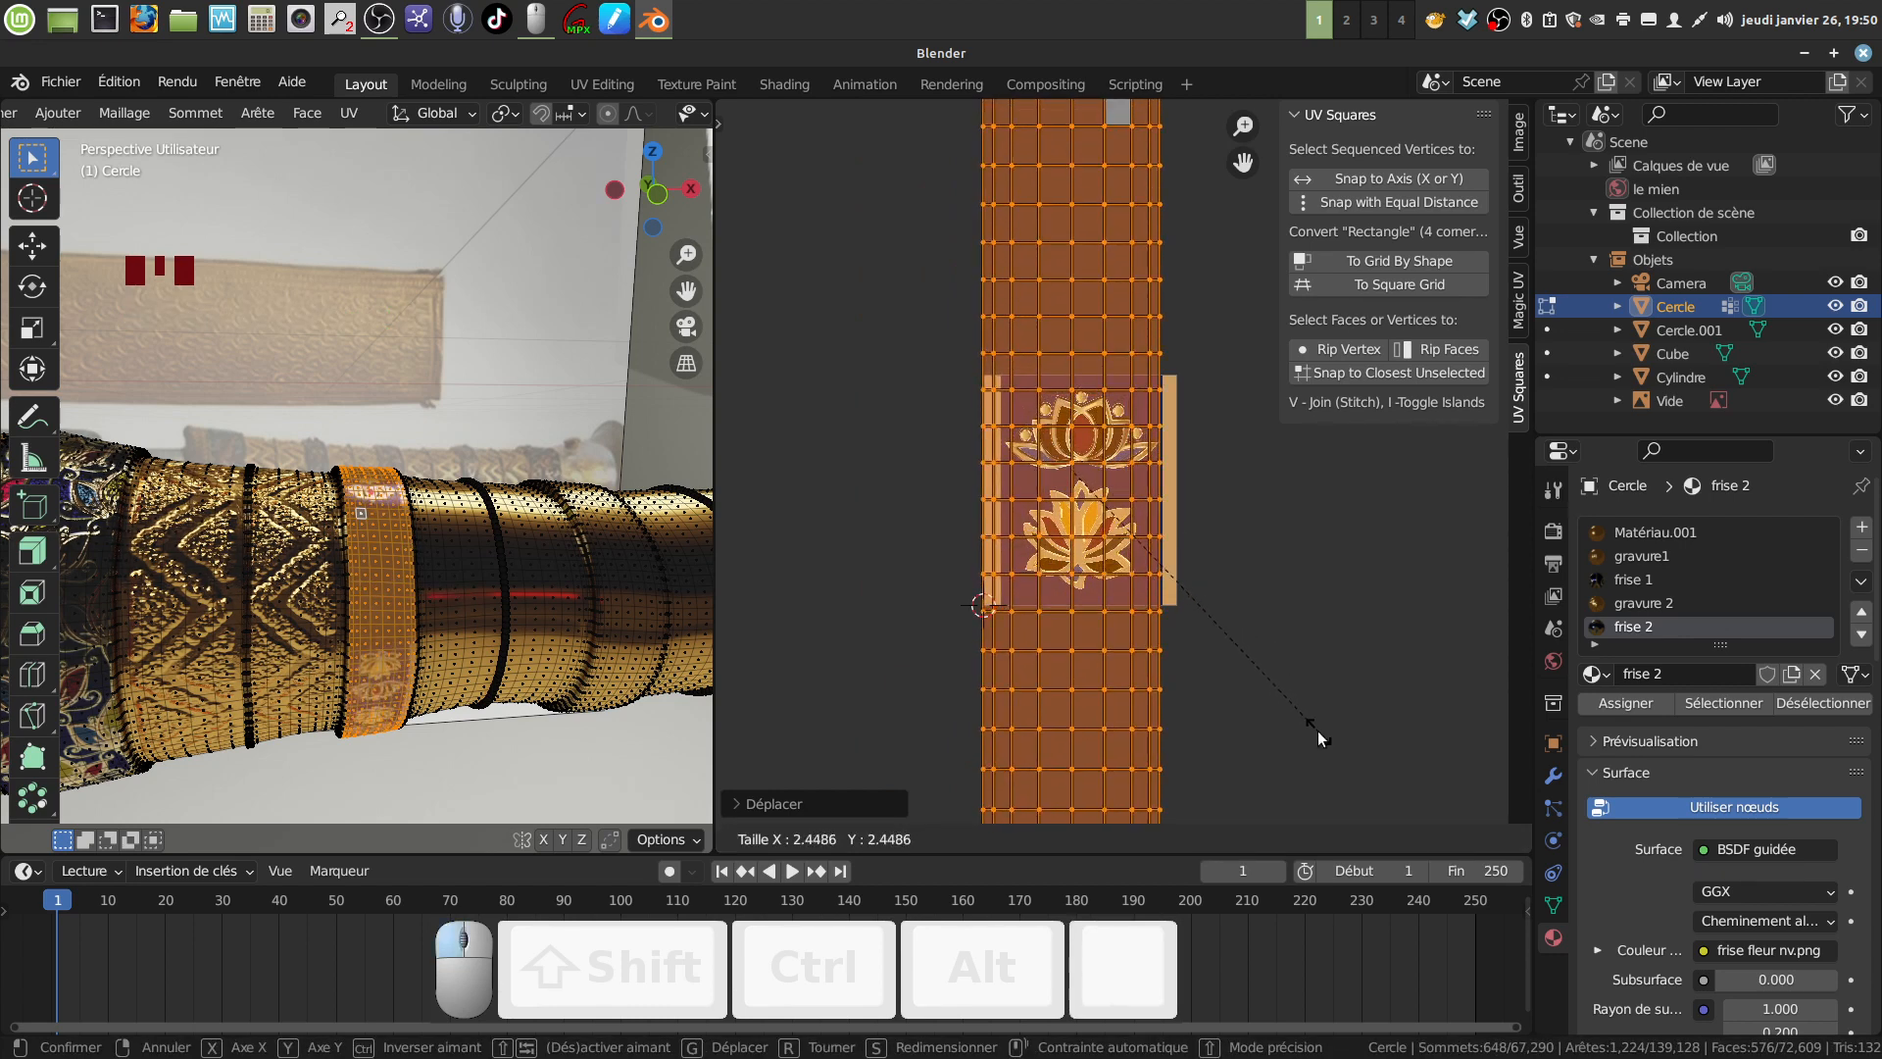
key(g)
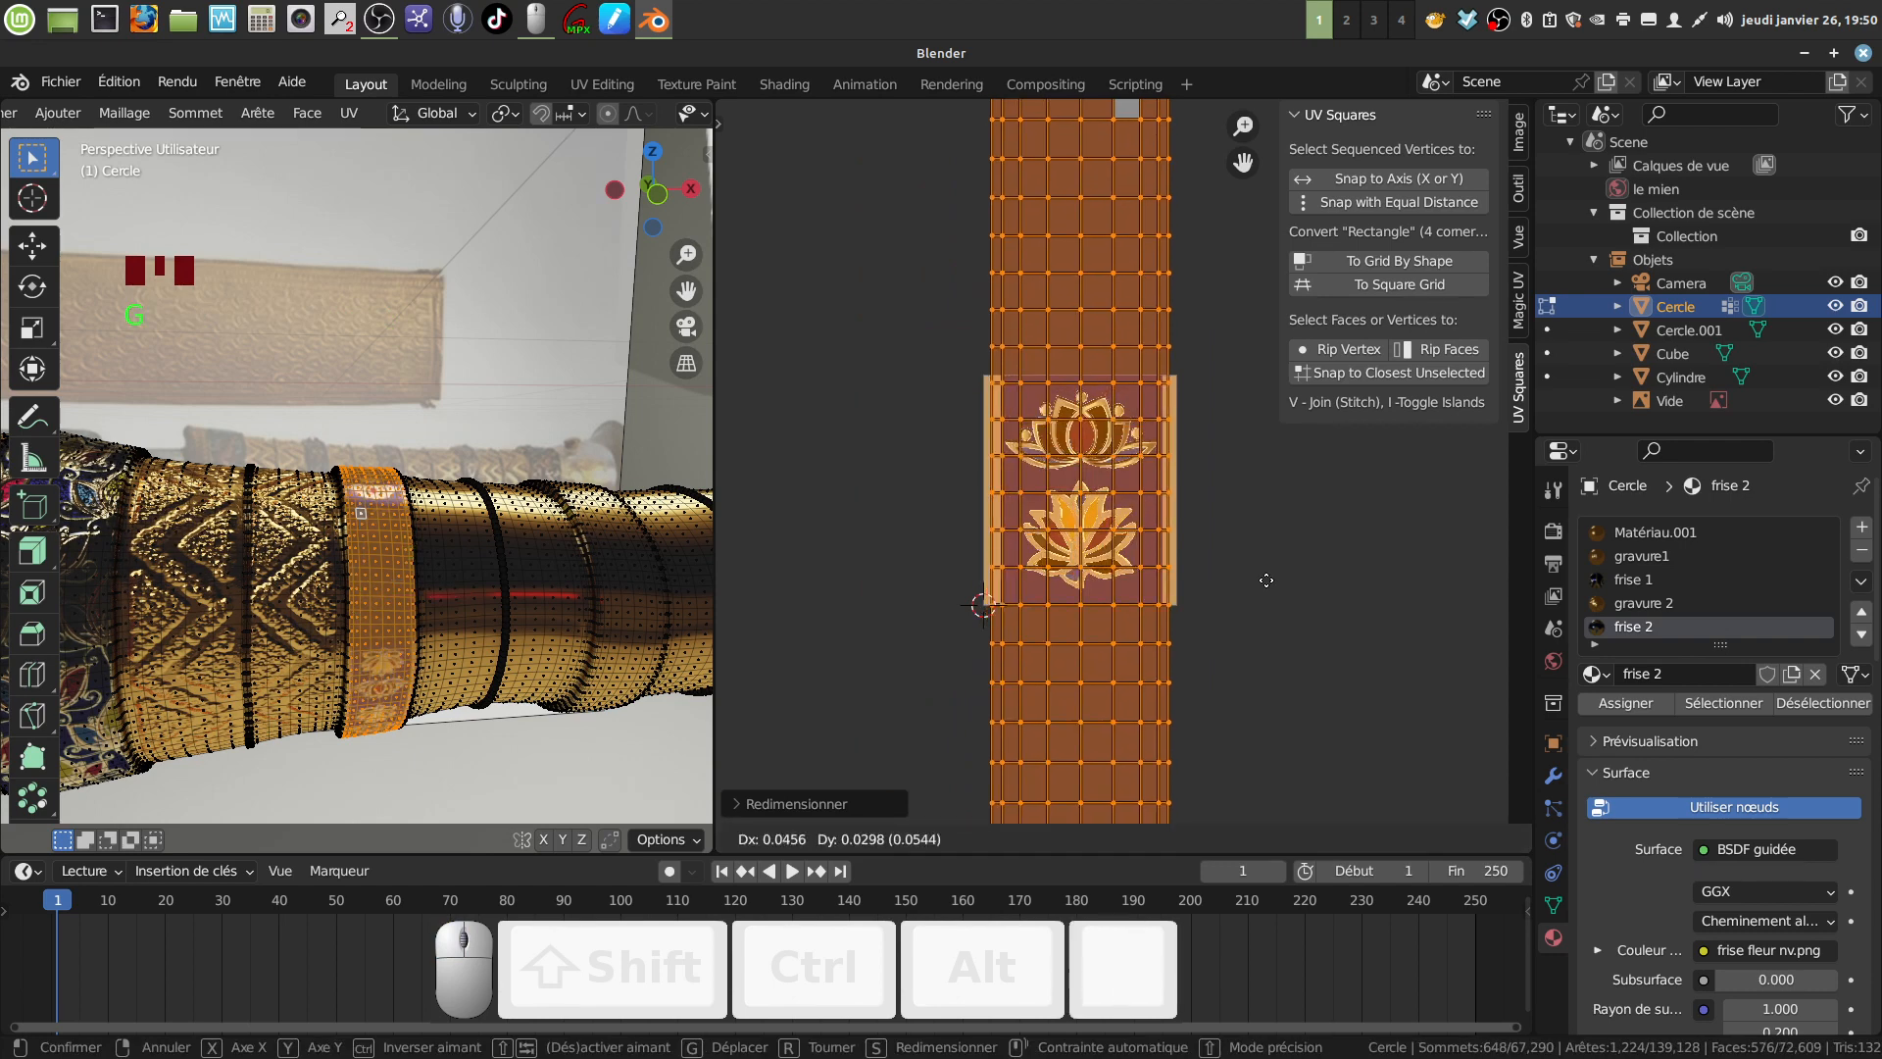
click(1268, 580)
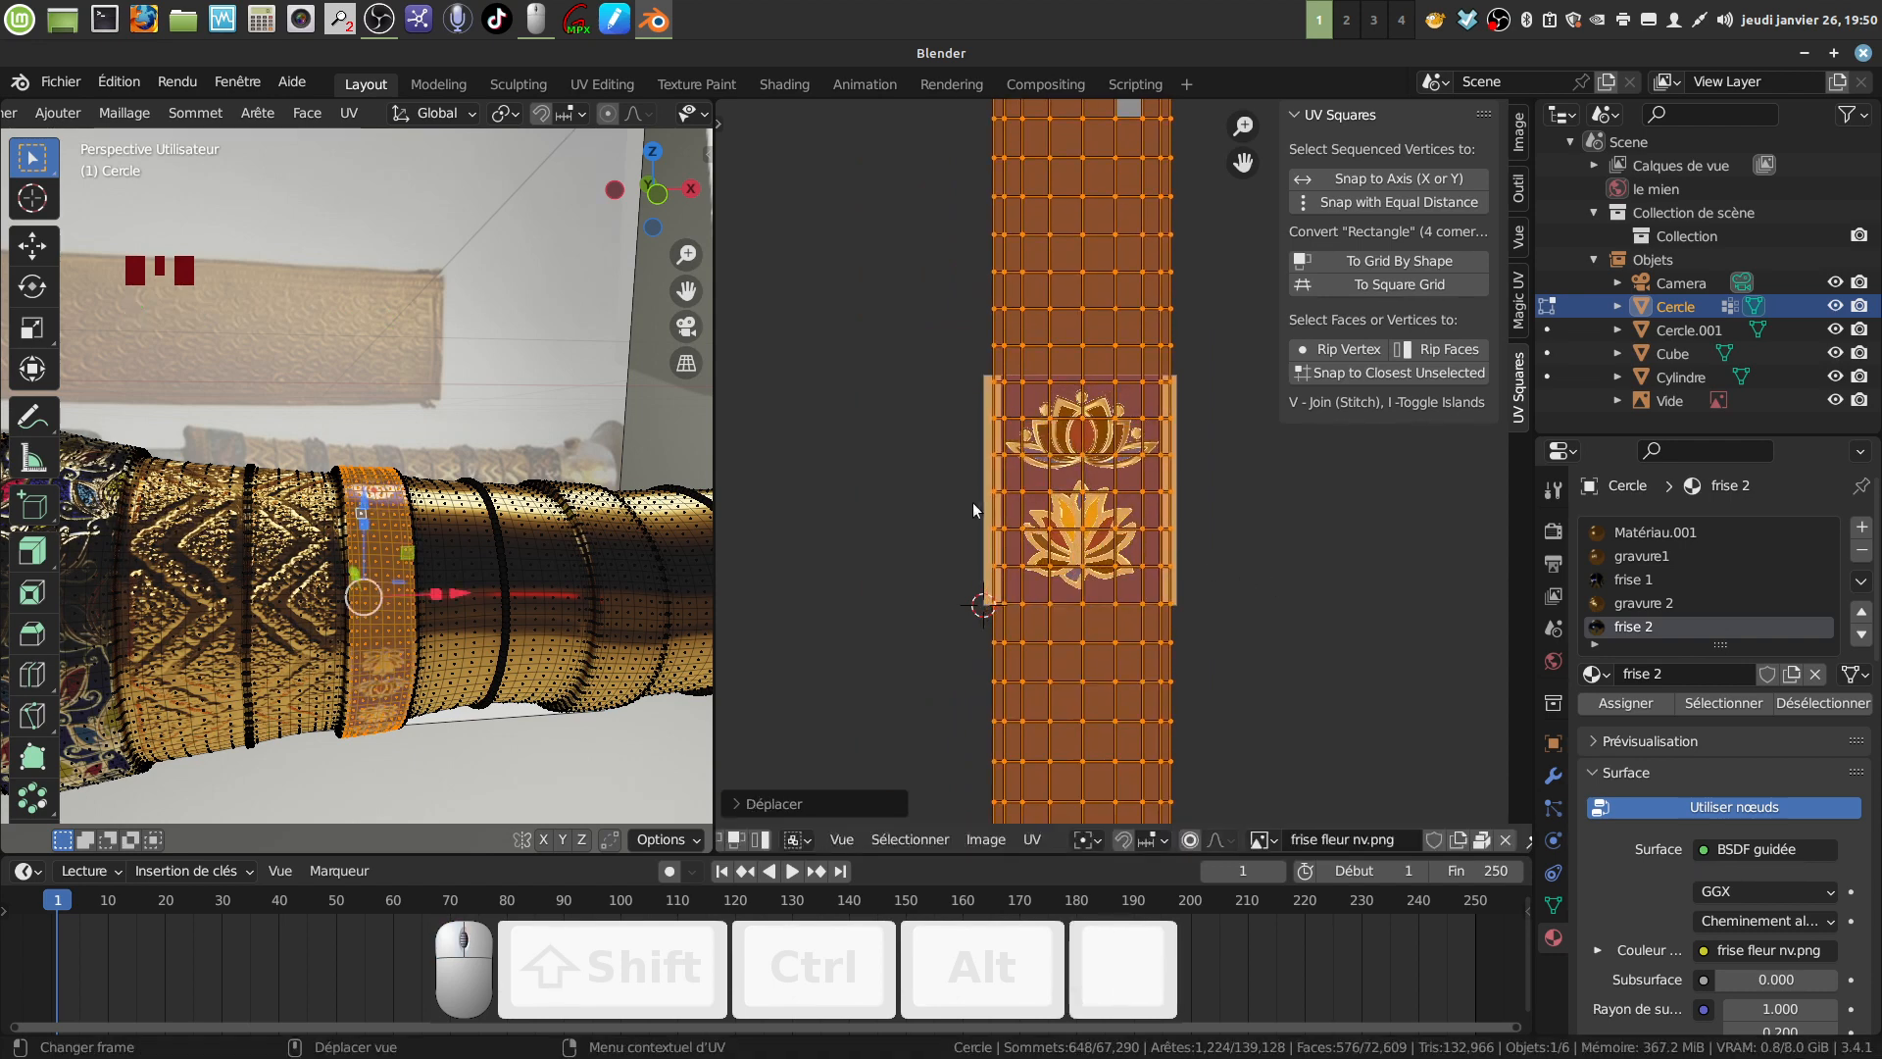
key(s)
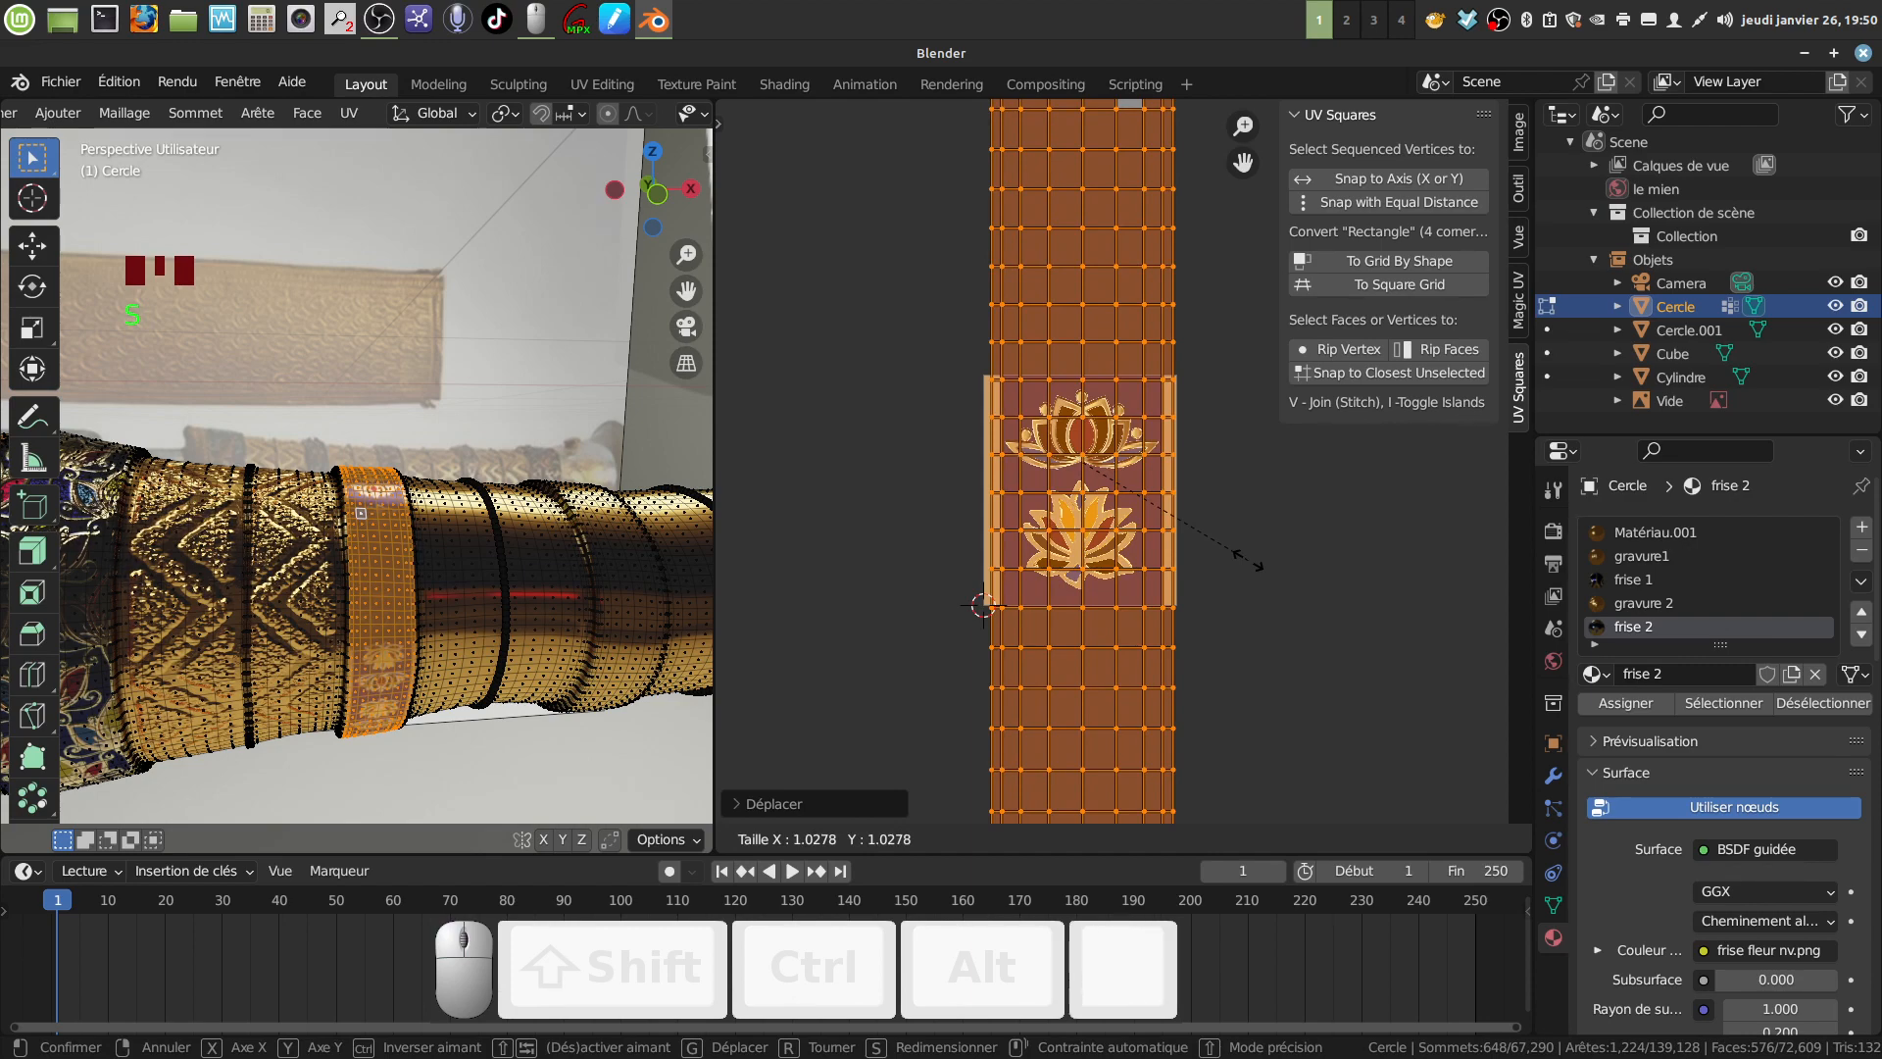
click(1248, 565)
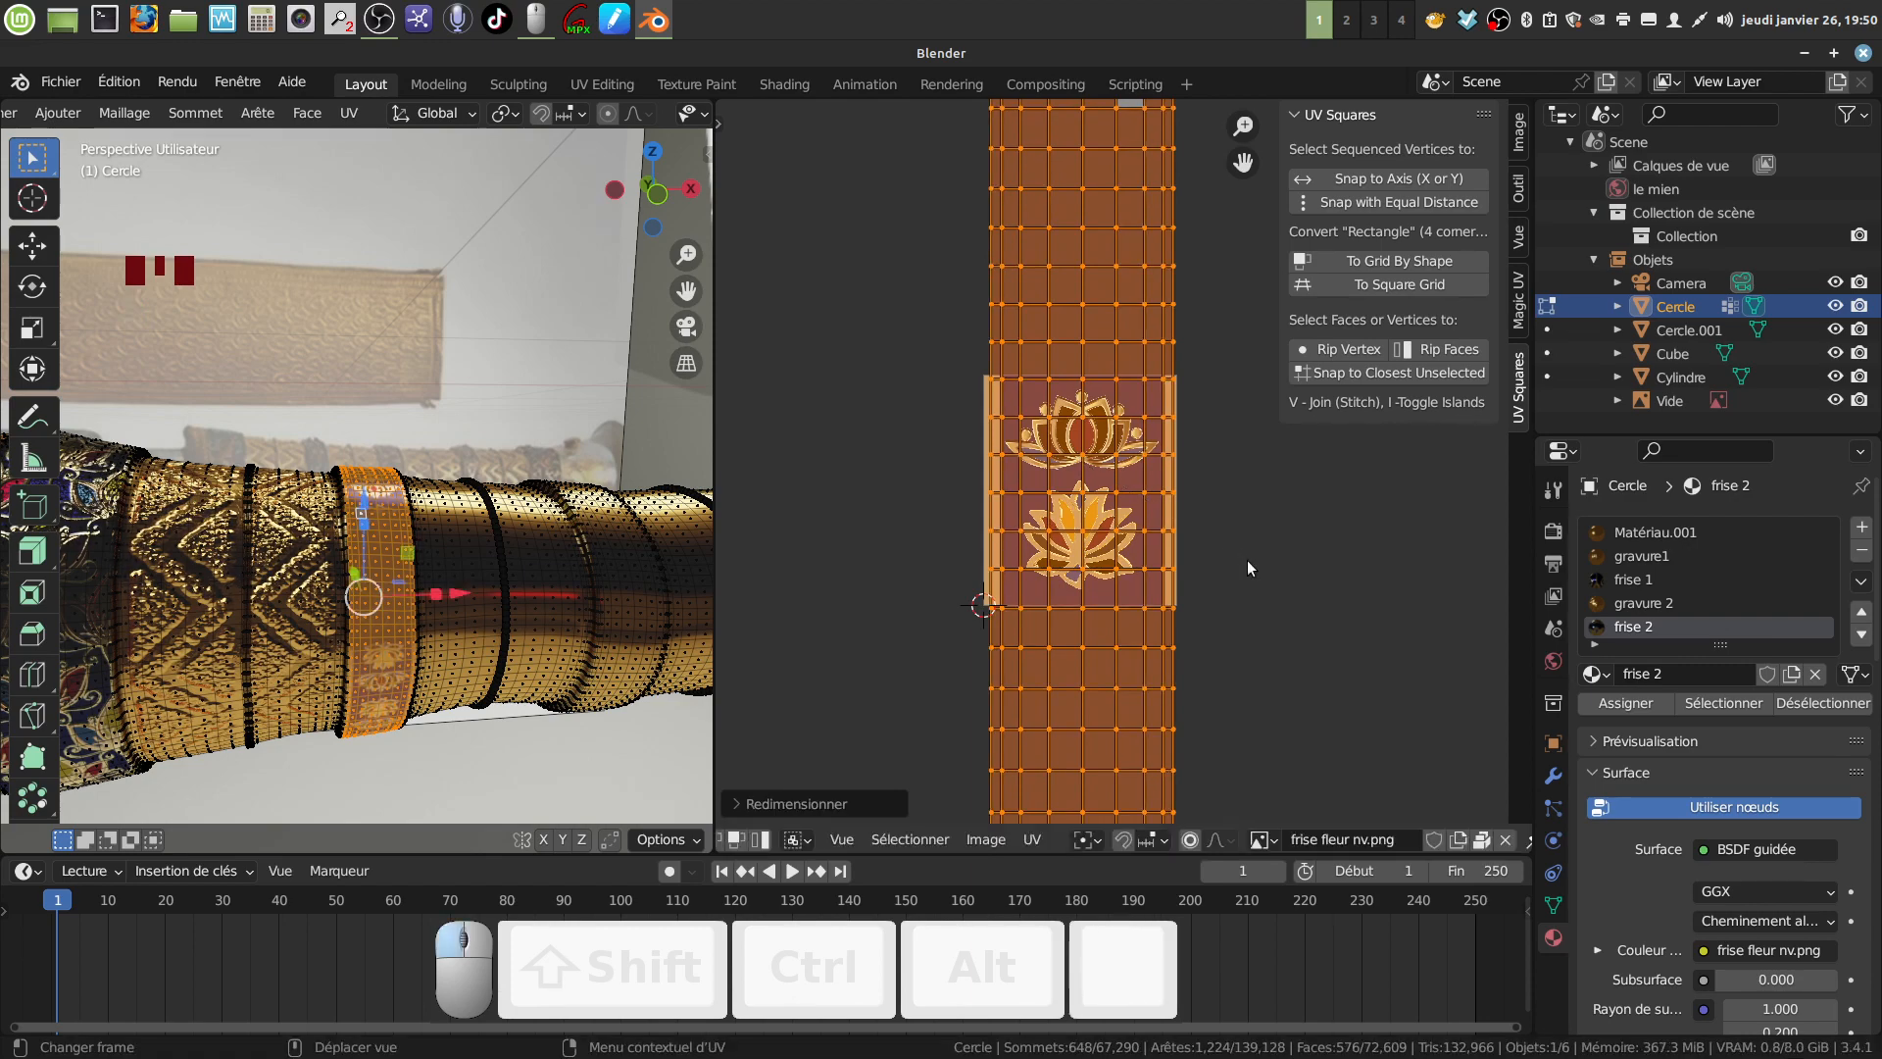
Compress the band's UV strip along Y only, by a factor of about 0.6, to correct the flowers' proportions.
scroll(475, 603, up, 5)
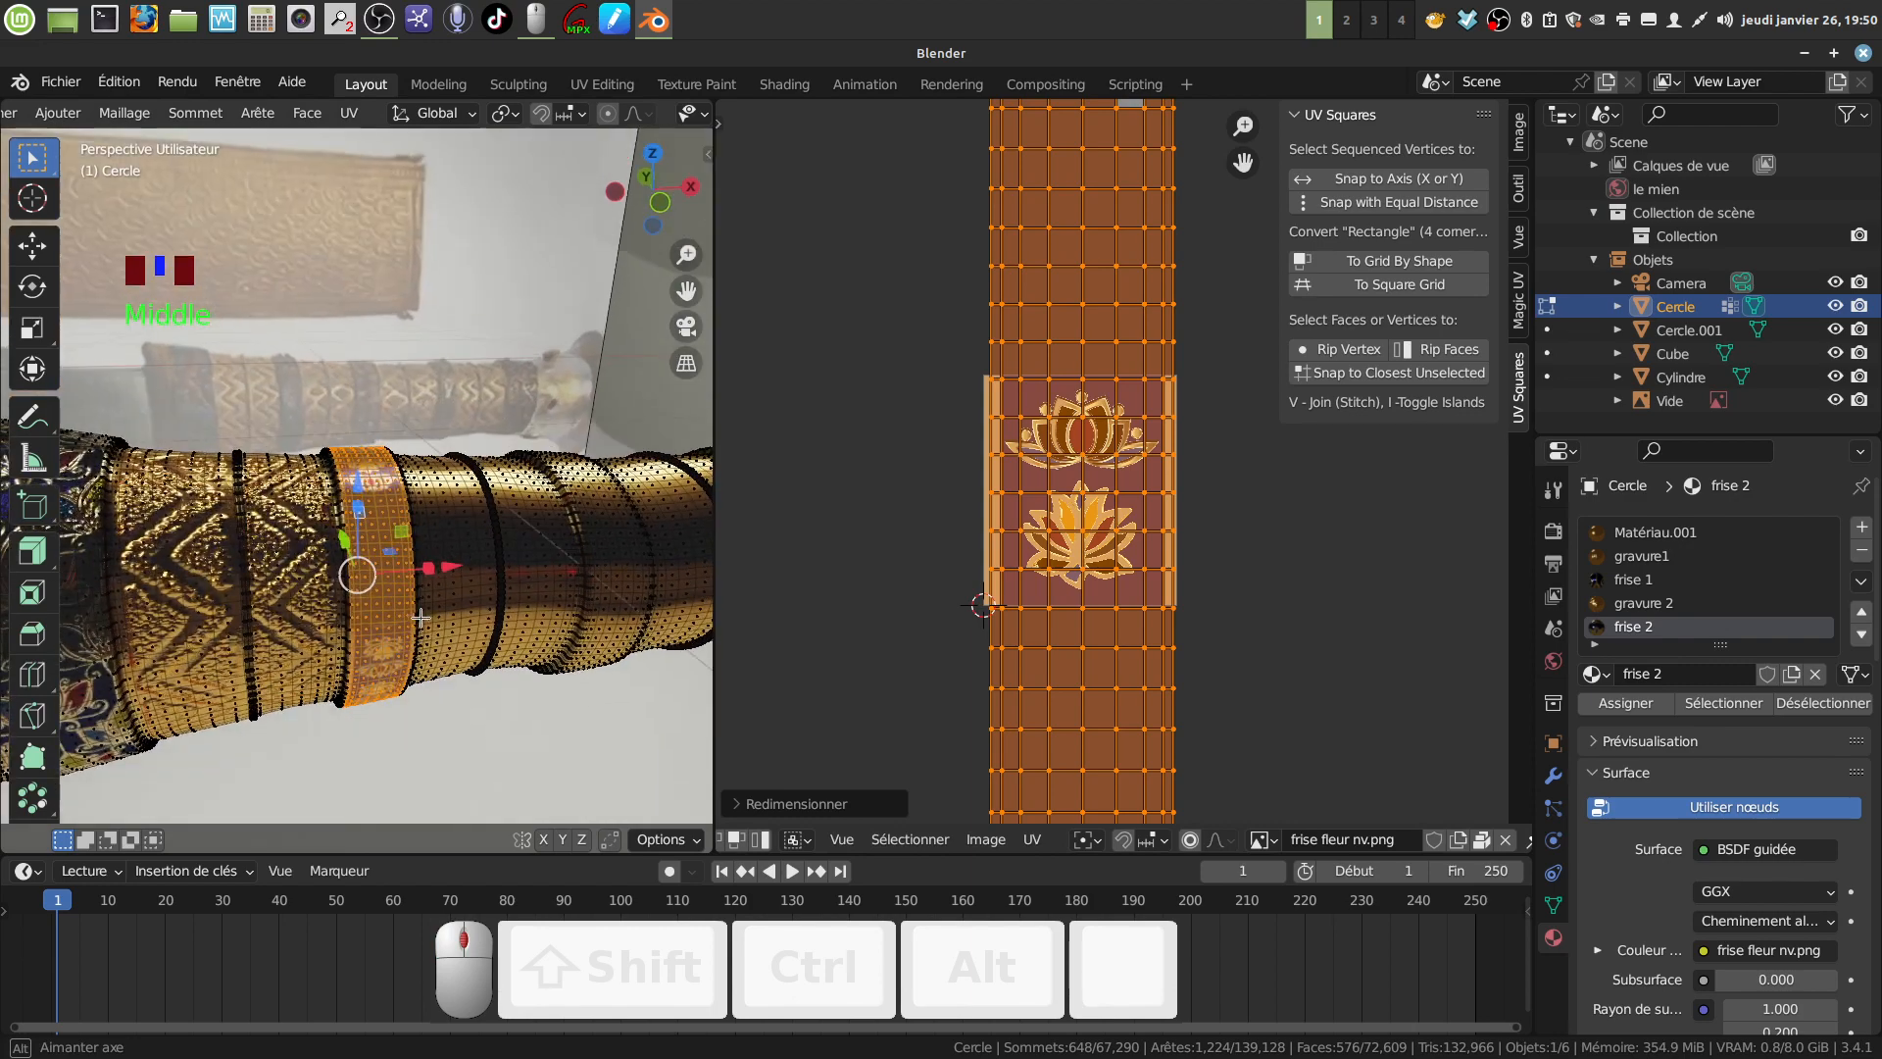
scroll(474, 603, up, 2)
key(Tab)
middle_drag(427, 573, 650, 731)
key(Tab)
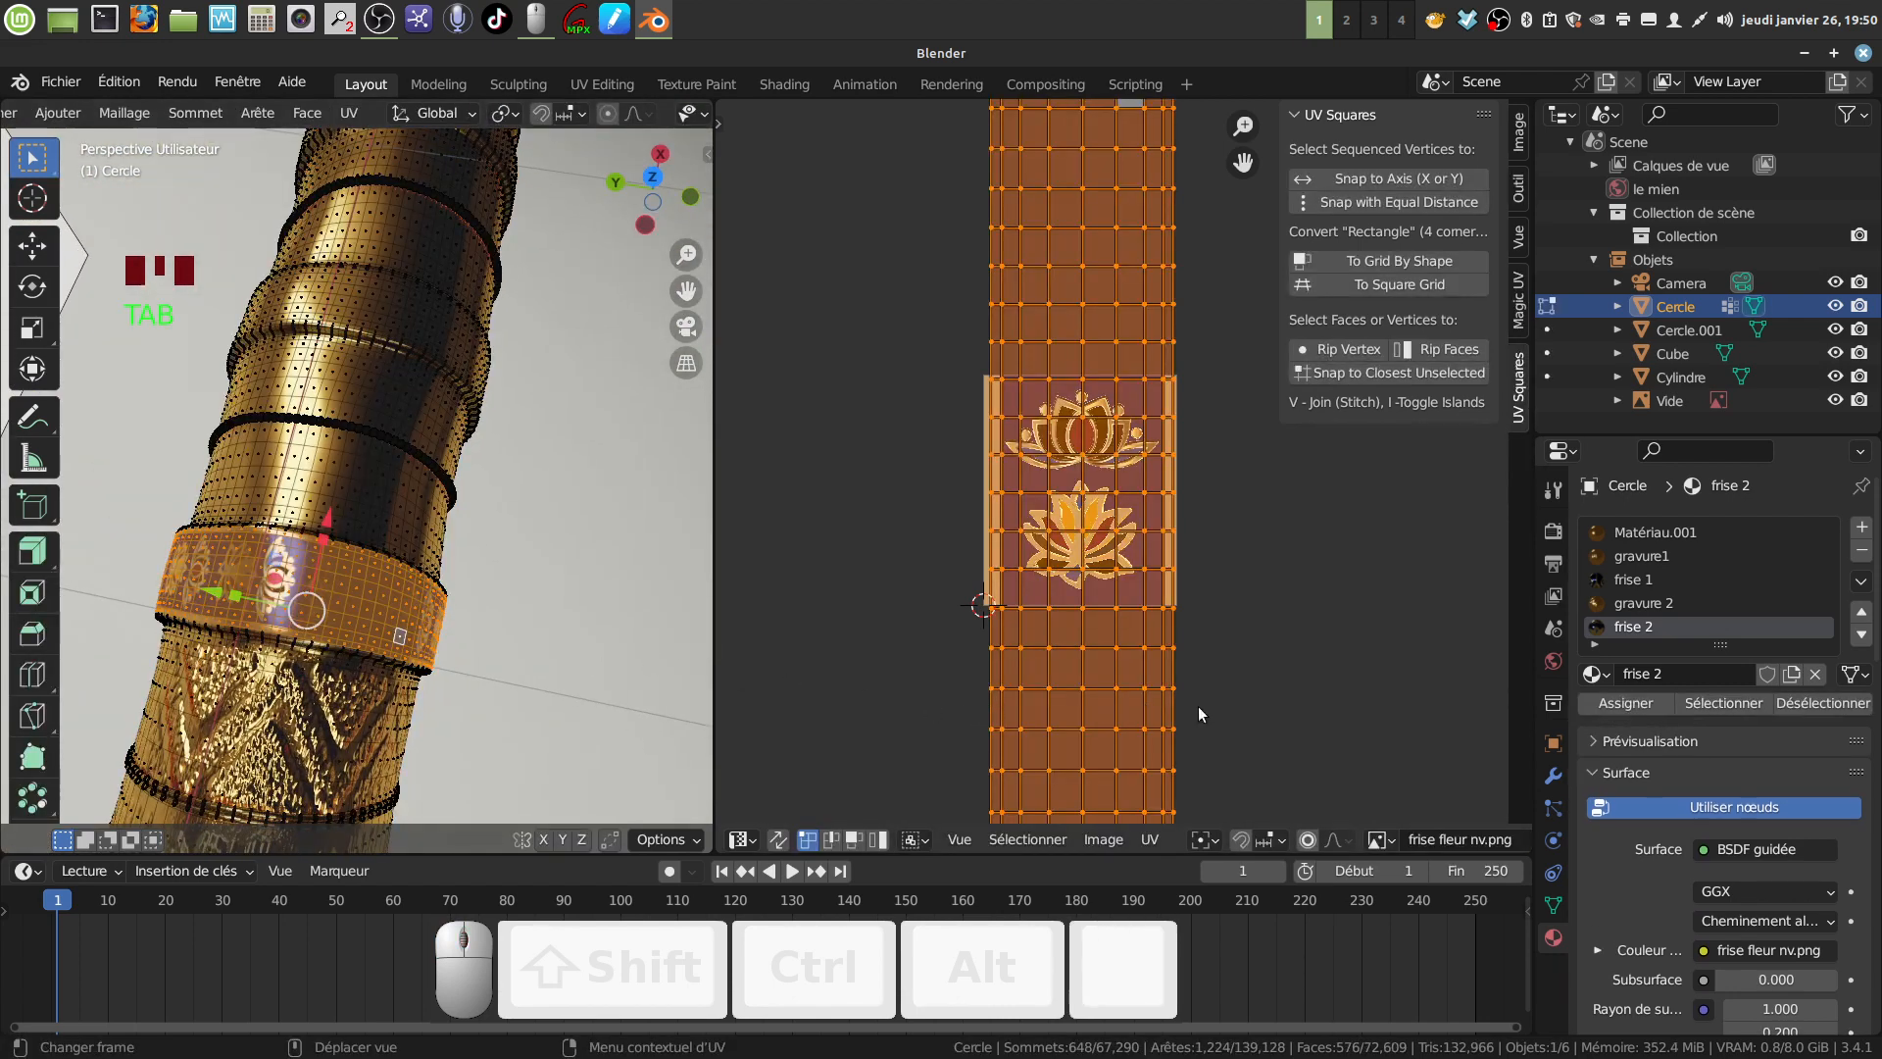
key(s)
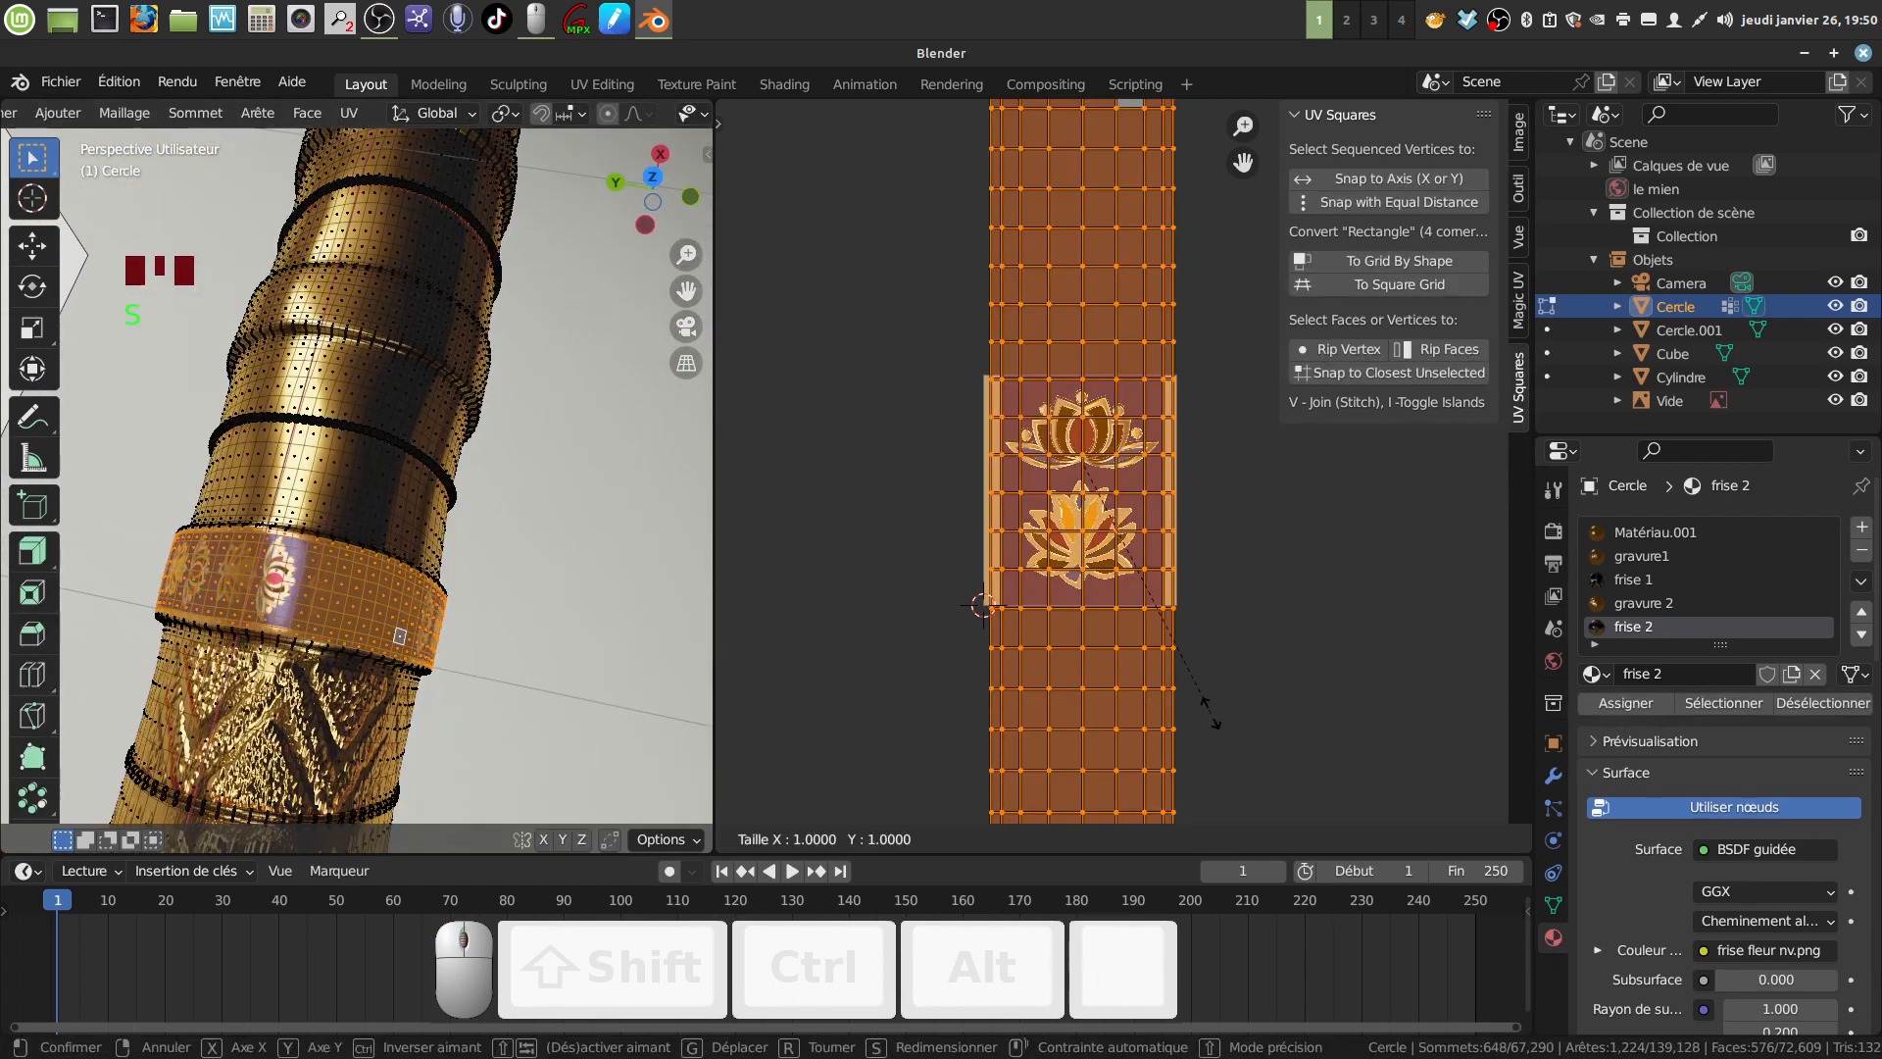
key(y)
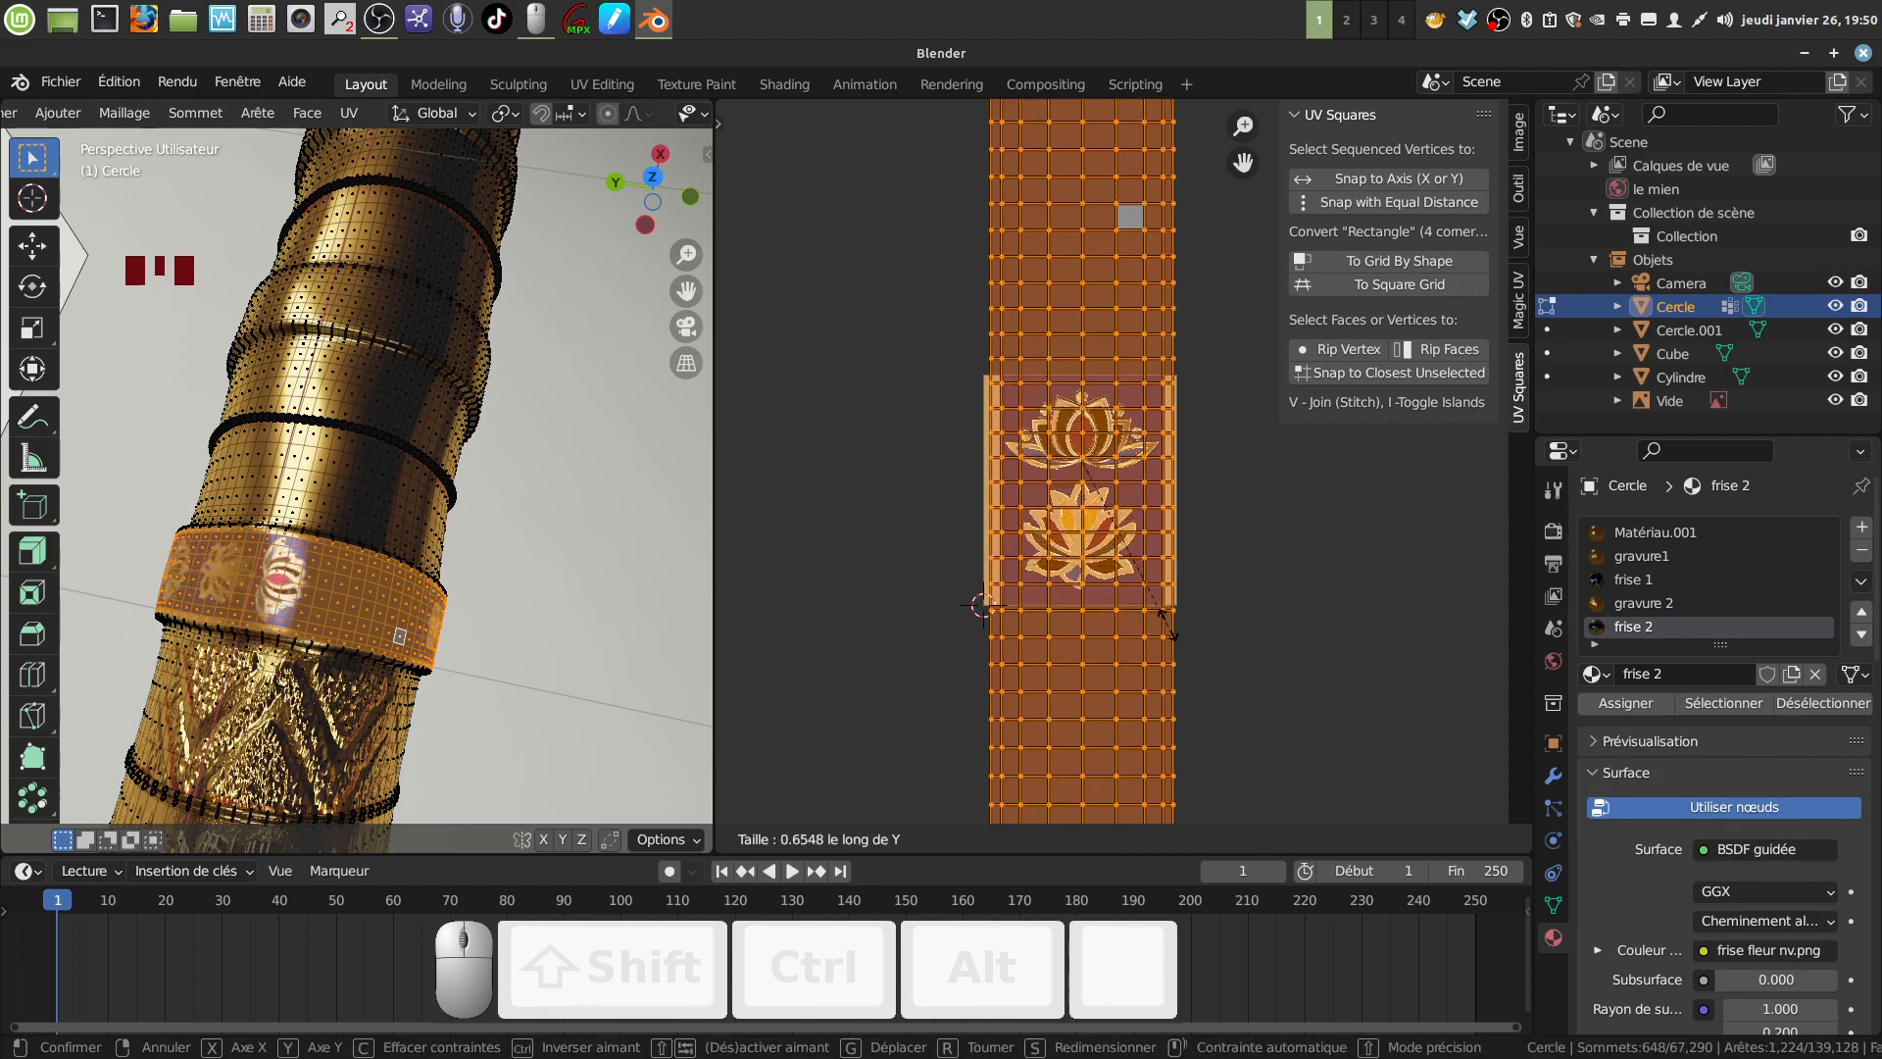
click(1166, 617)
middle_drag(461, 549, 588, 510)
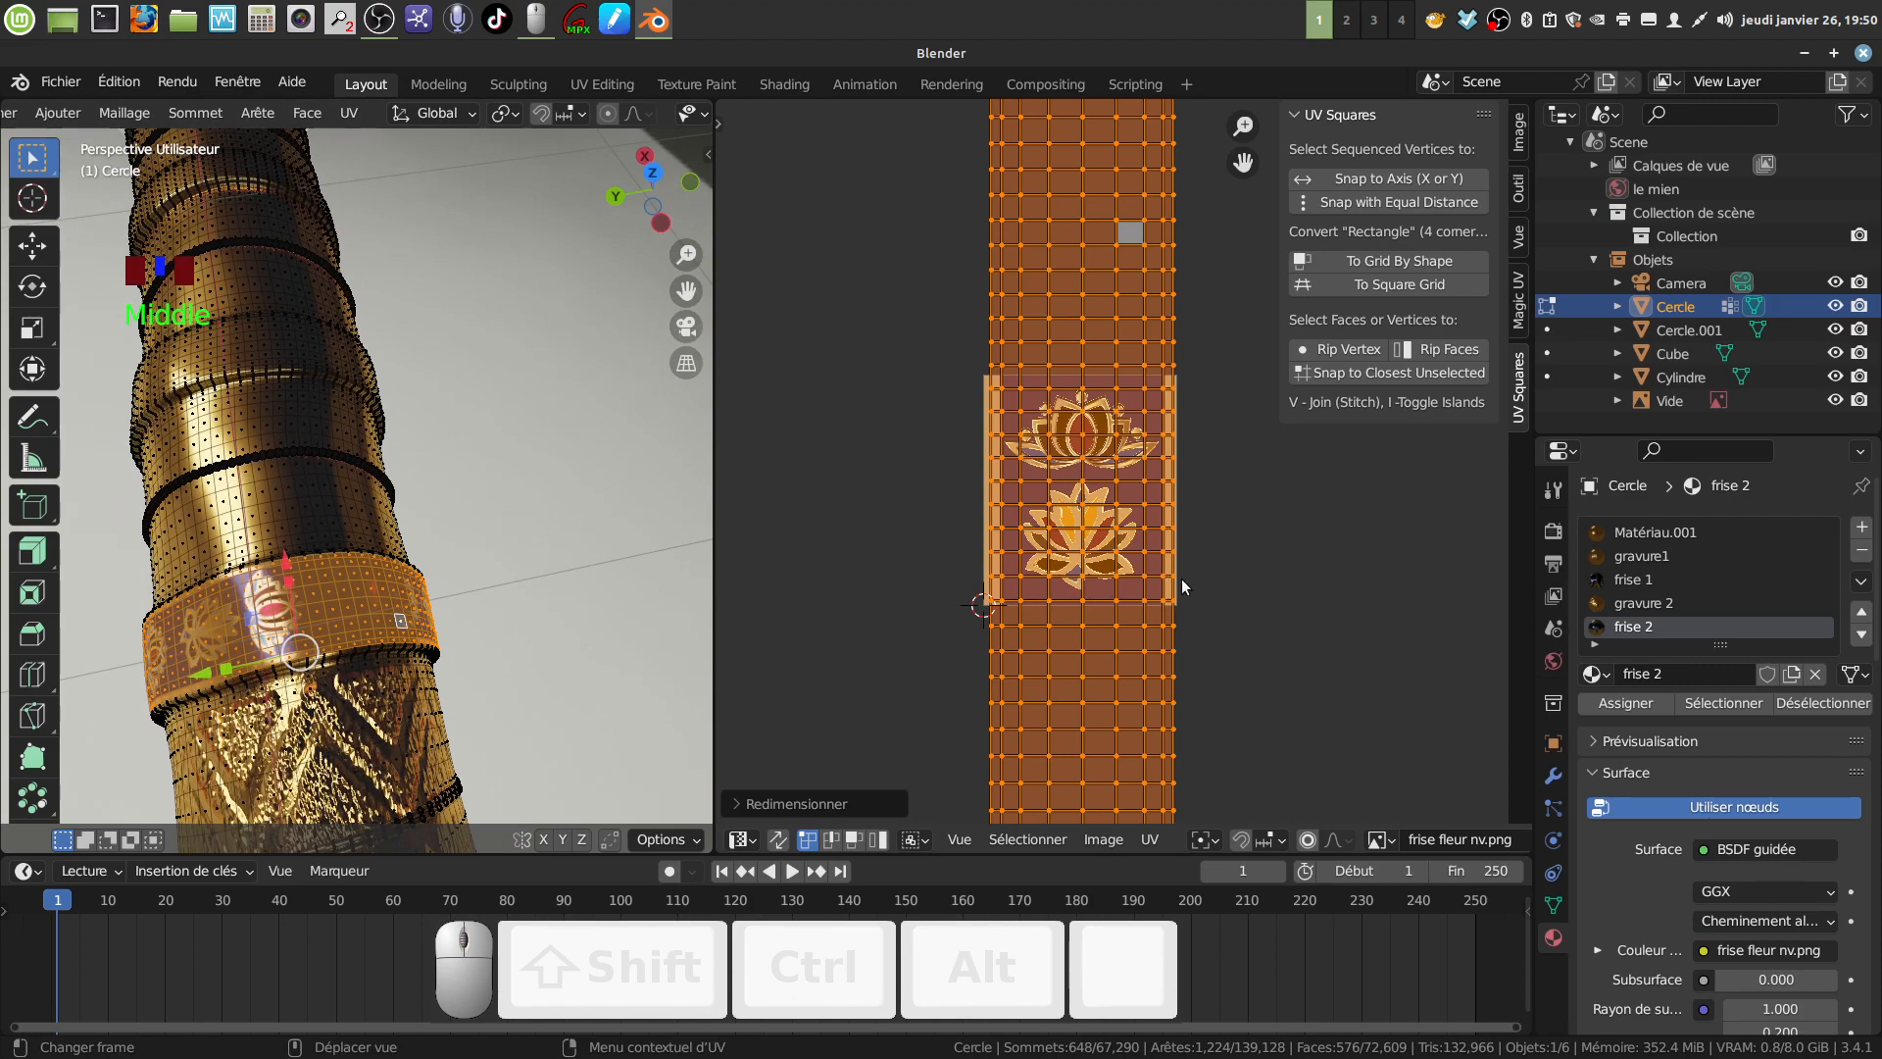
Stretch the band's UV strip along Y by a factor of about 1.2 and check the flowers around the handle.
key(s)
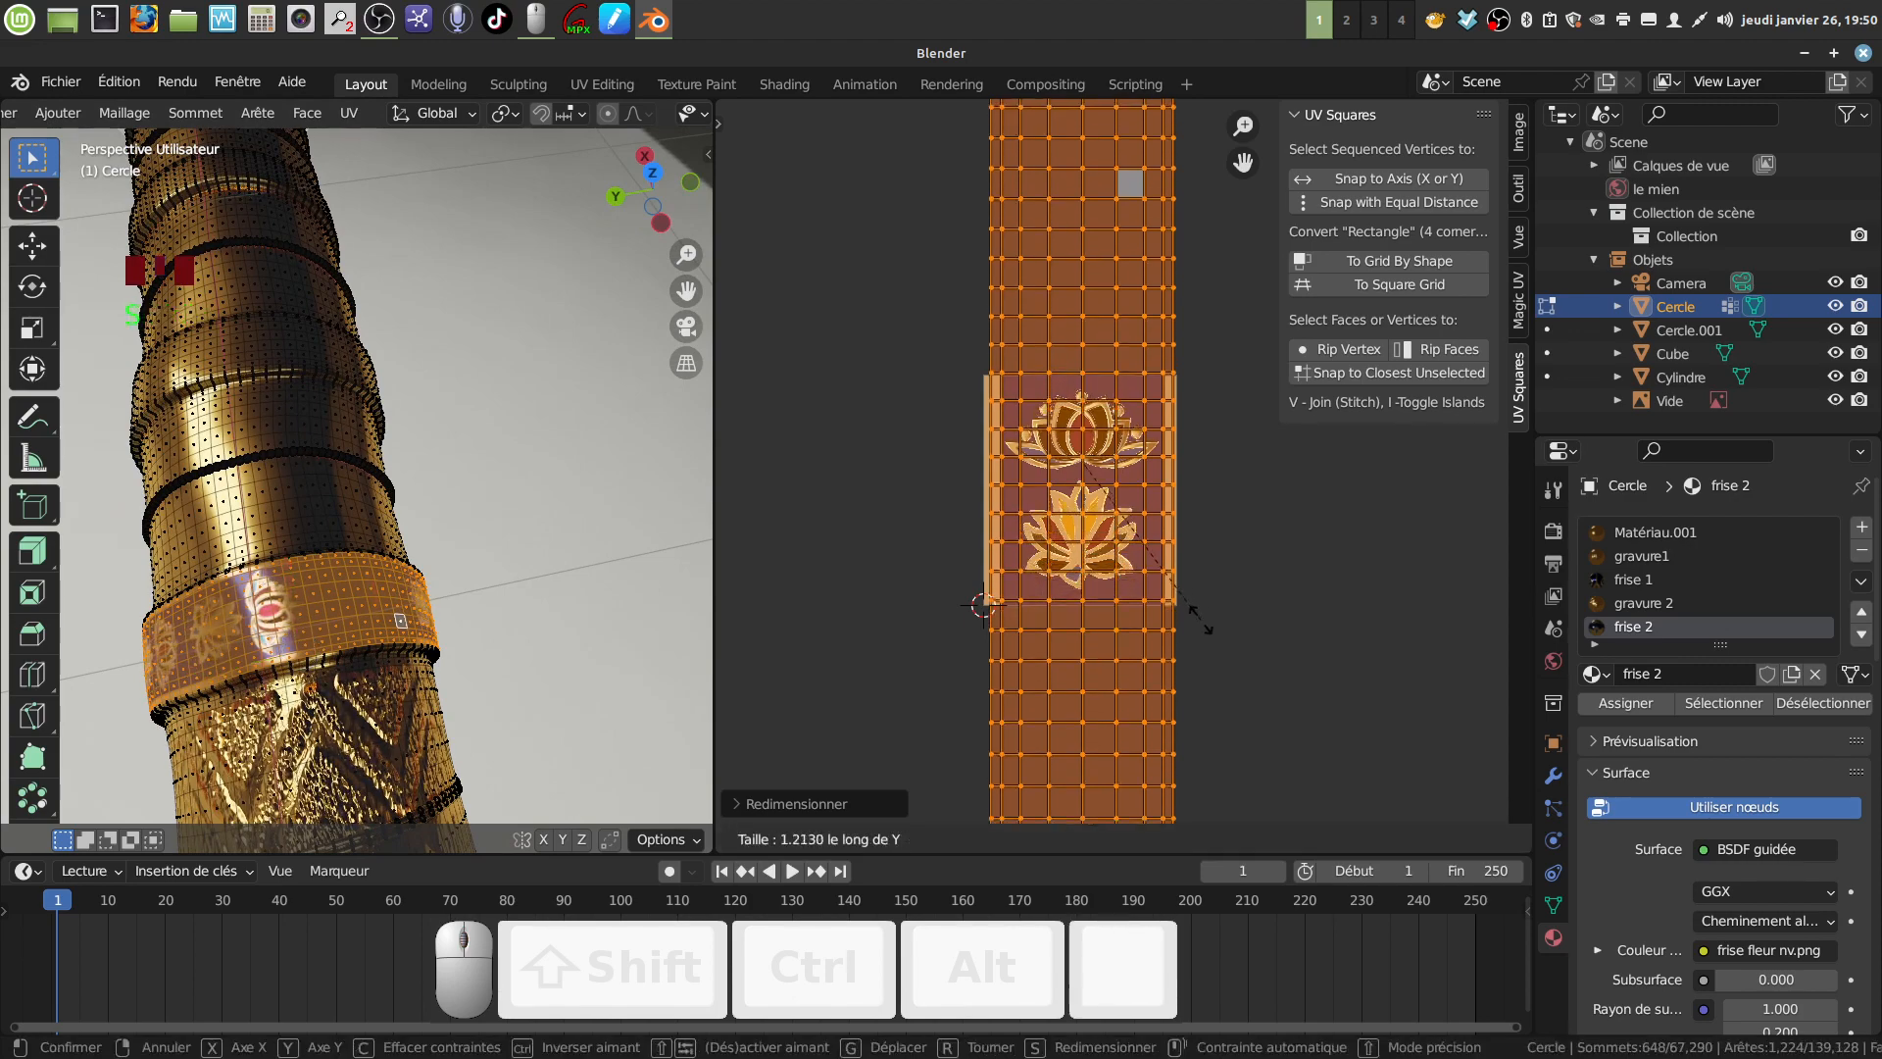
middle_drag(484, 566, 265, 709)
middle_drag(286, 962, 264, 962)
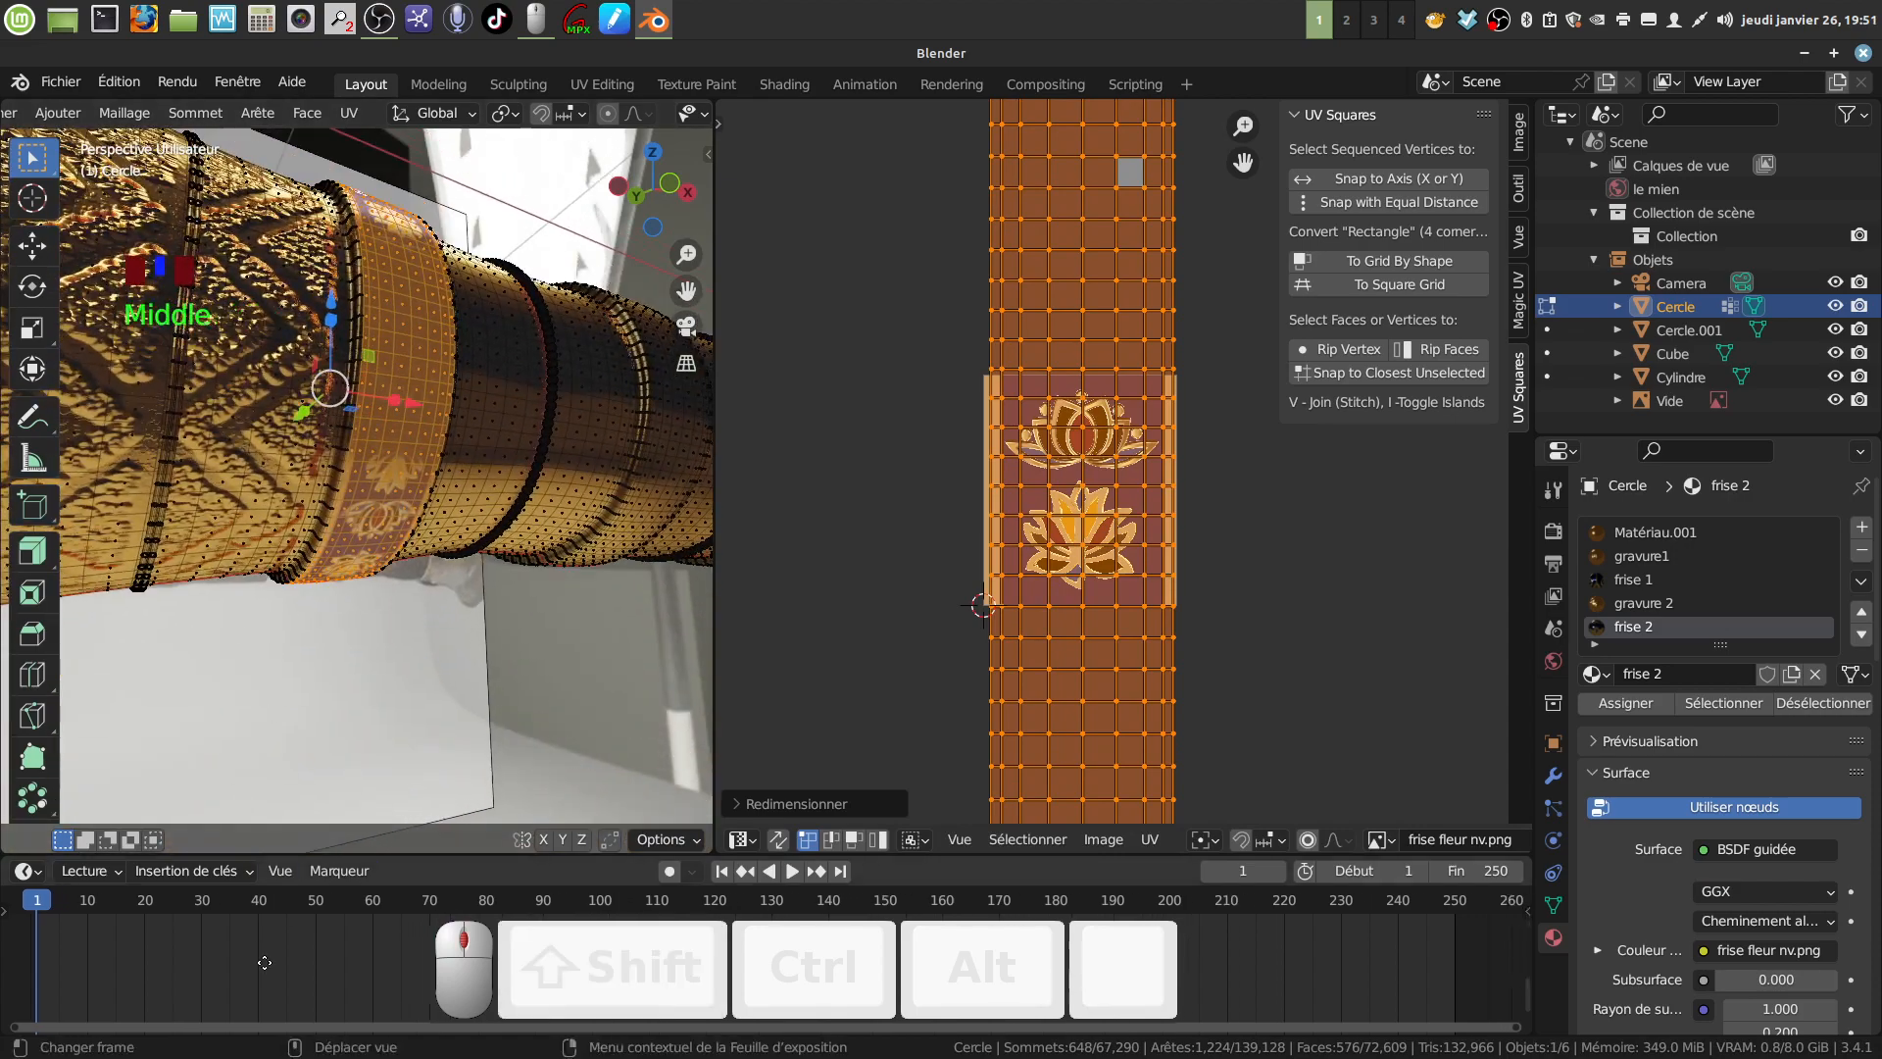
middle_drag(327, 634, 452, 620)
scroll(353, 551, up, 4)
scroll(373, 598, down, 6)
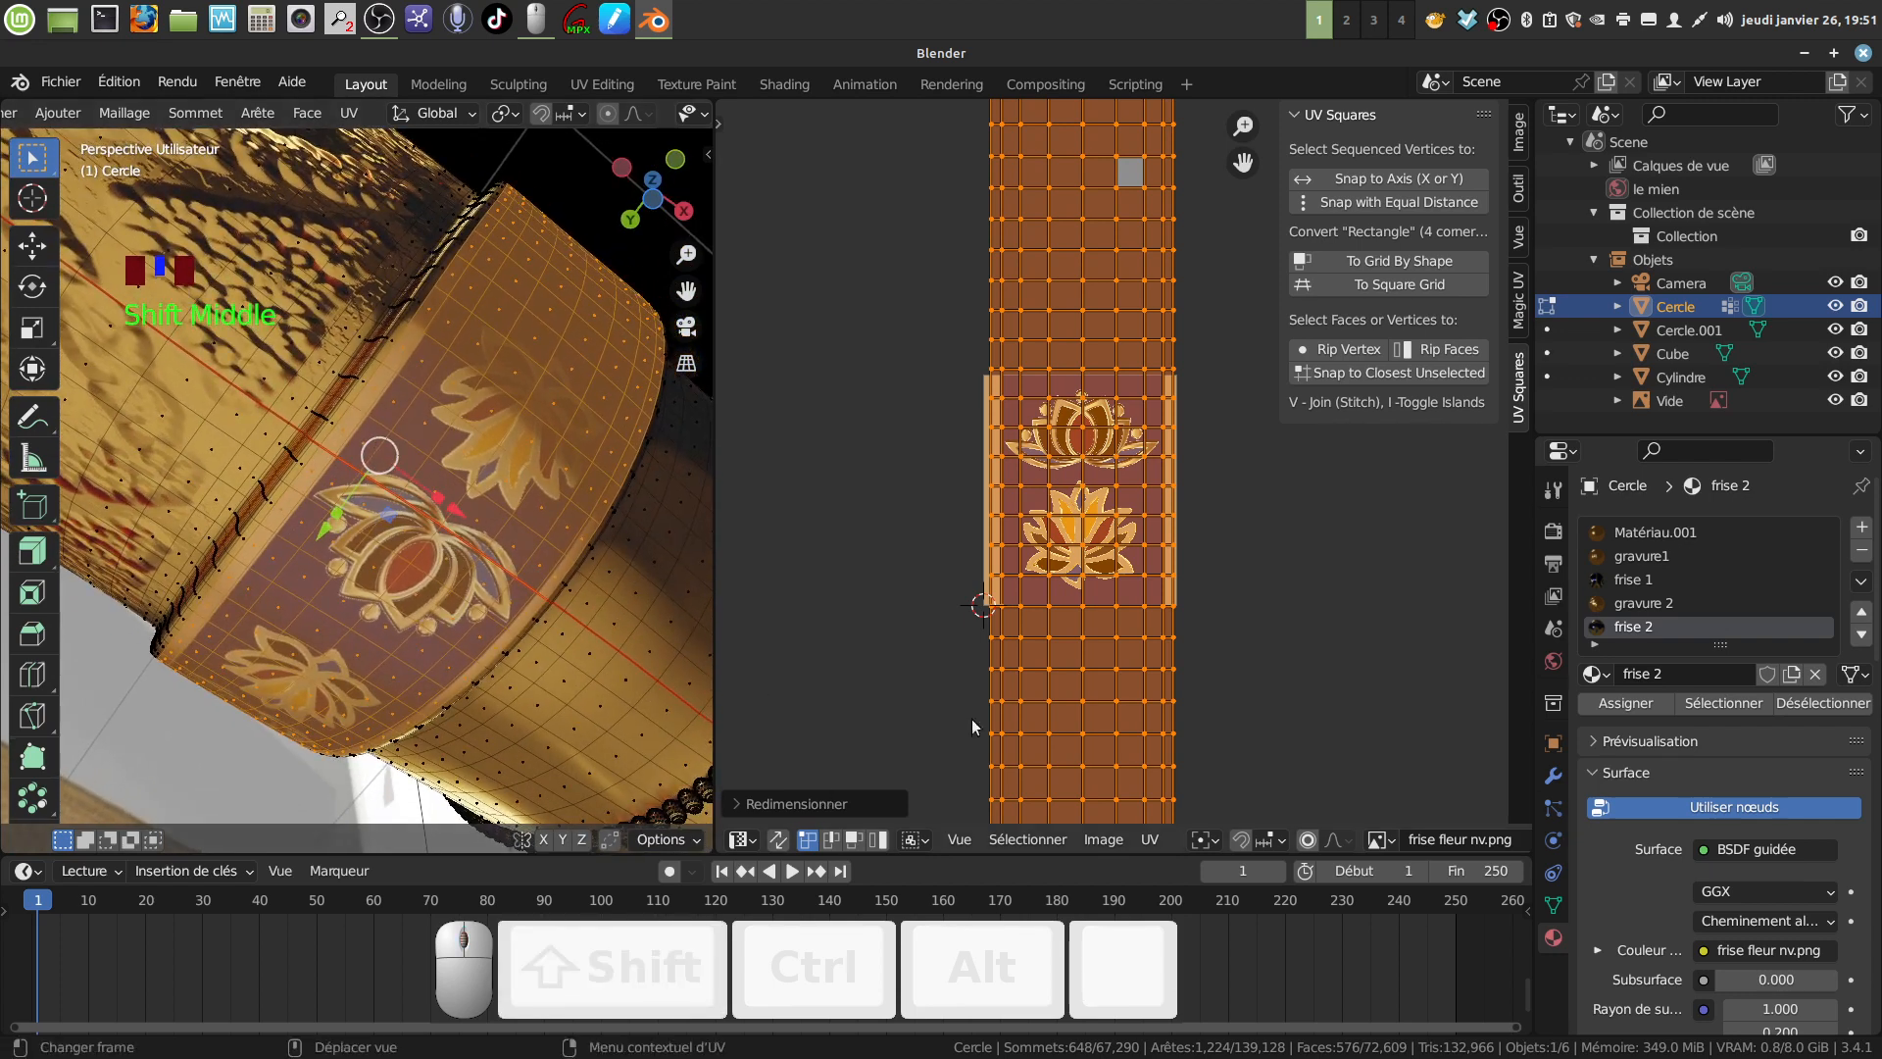
Fine-tune the UV strip's scale, then return to Object Mode to check the flower band on the handle.
key(s)
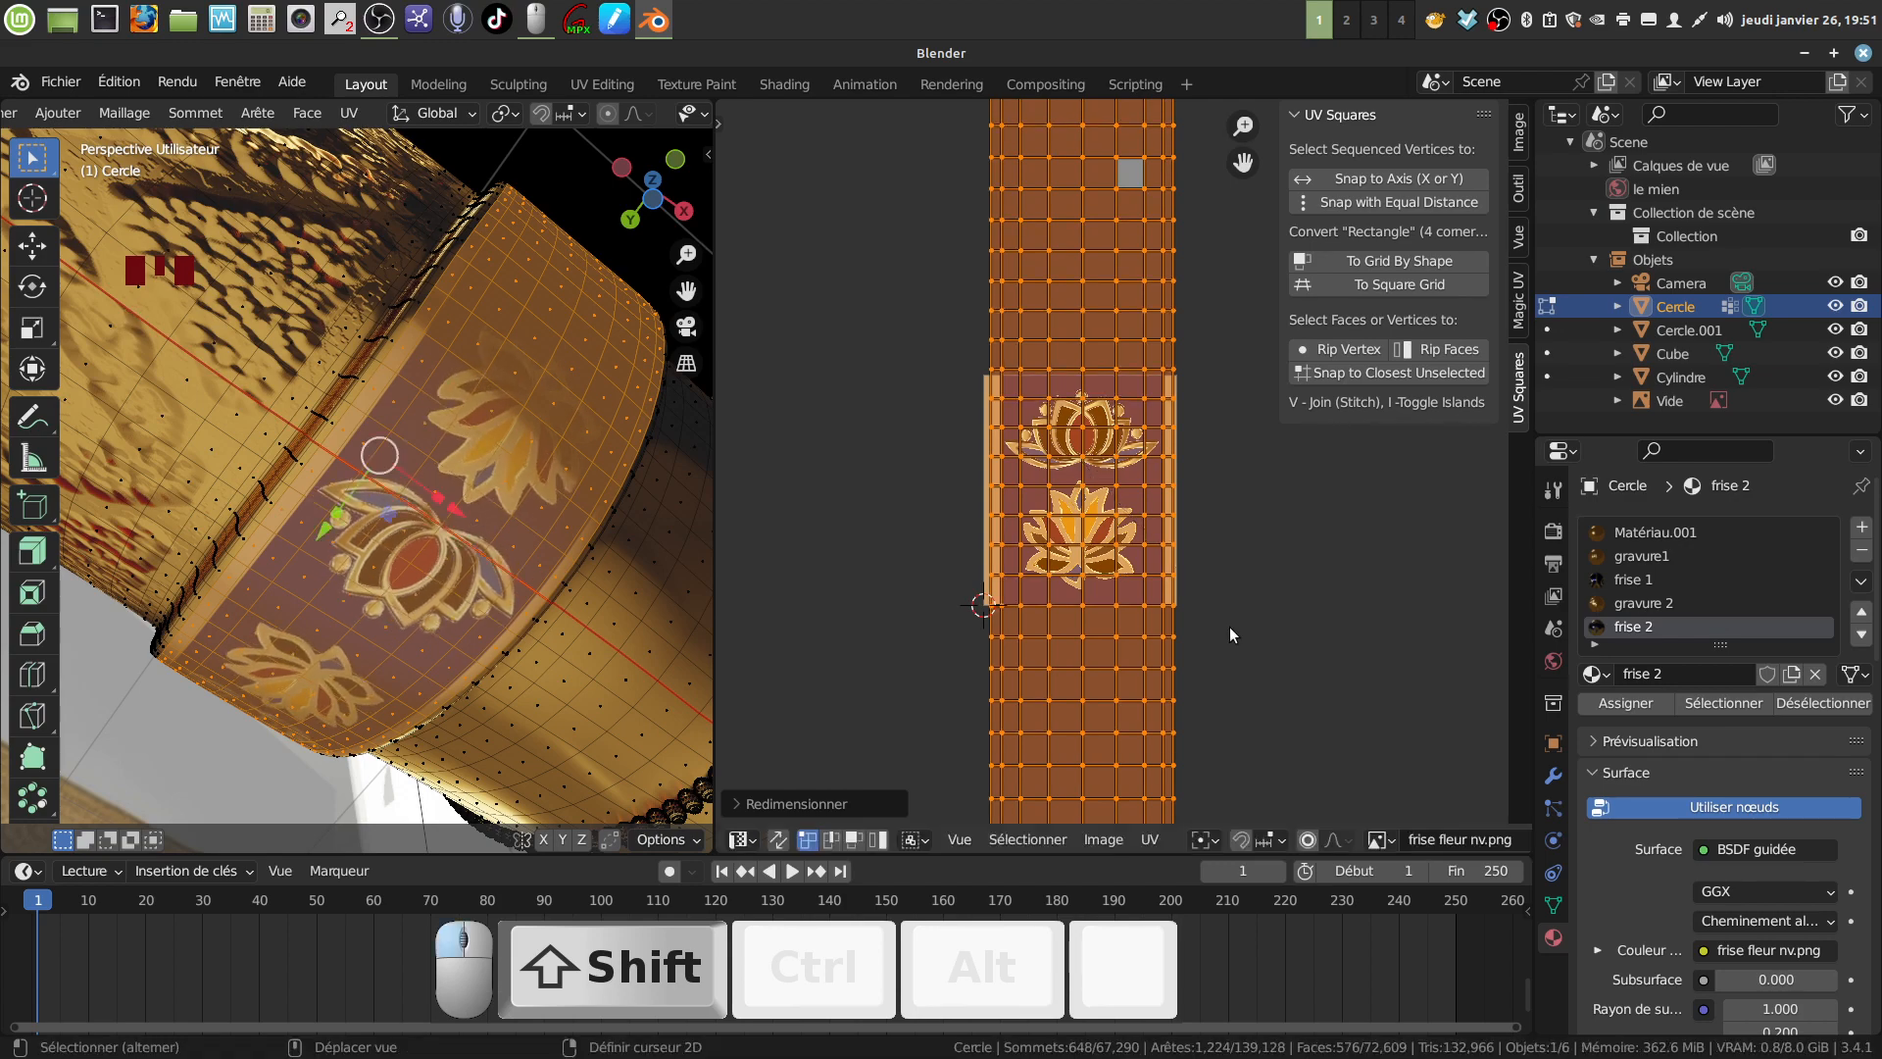
scroll(489, 528, down, 4)
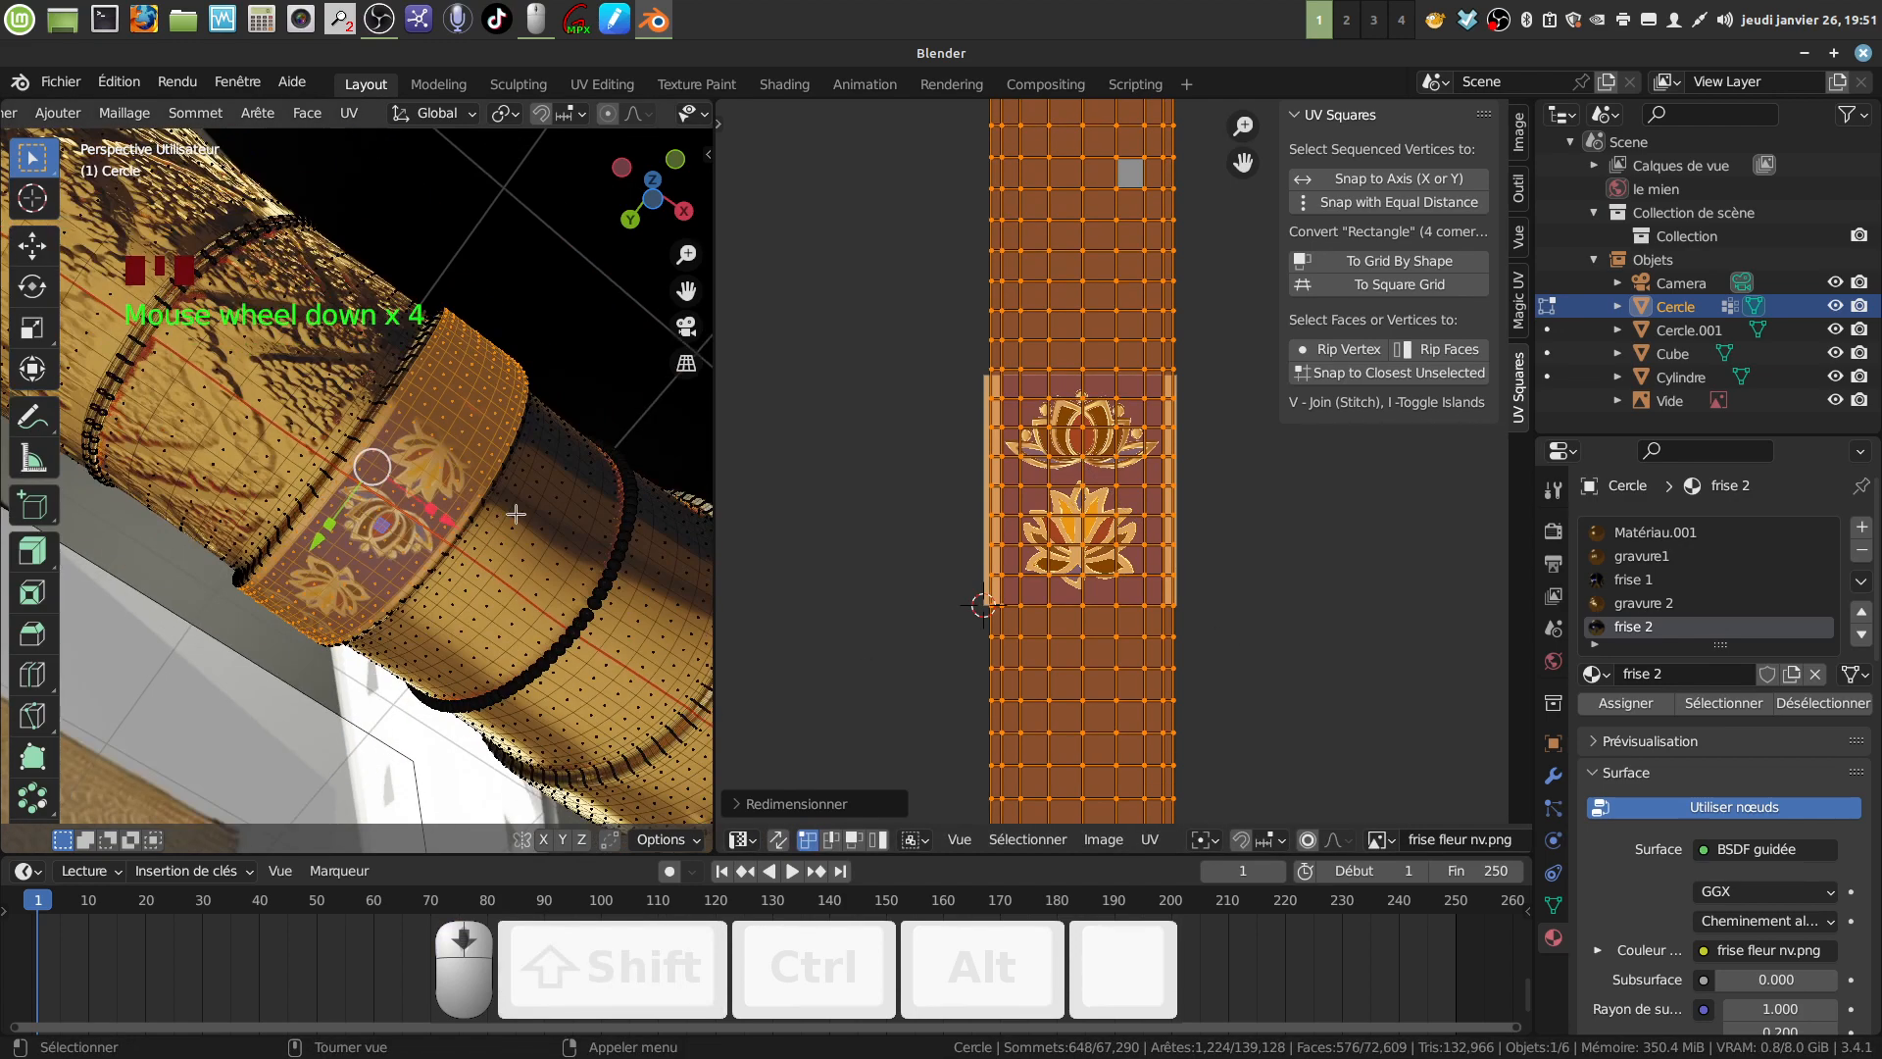
middle_drag(489, 528, 429, 619)
key(Tab)
scroll(532, 562, up, 3)
middle_drag(532, 563, 485, 481)
scroll(497, 547, up, 2)
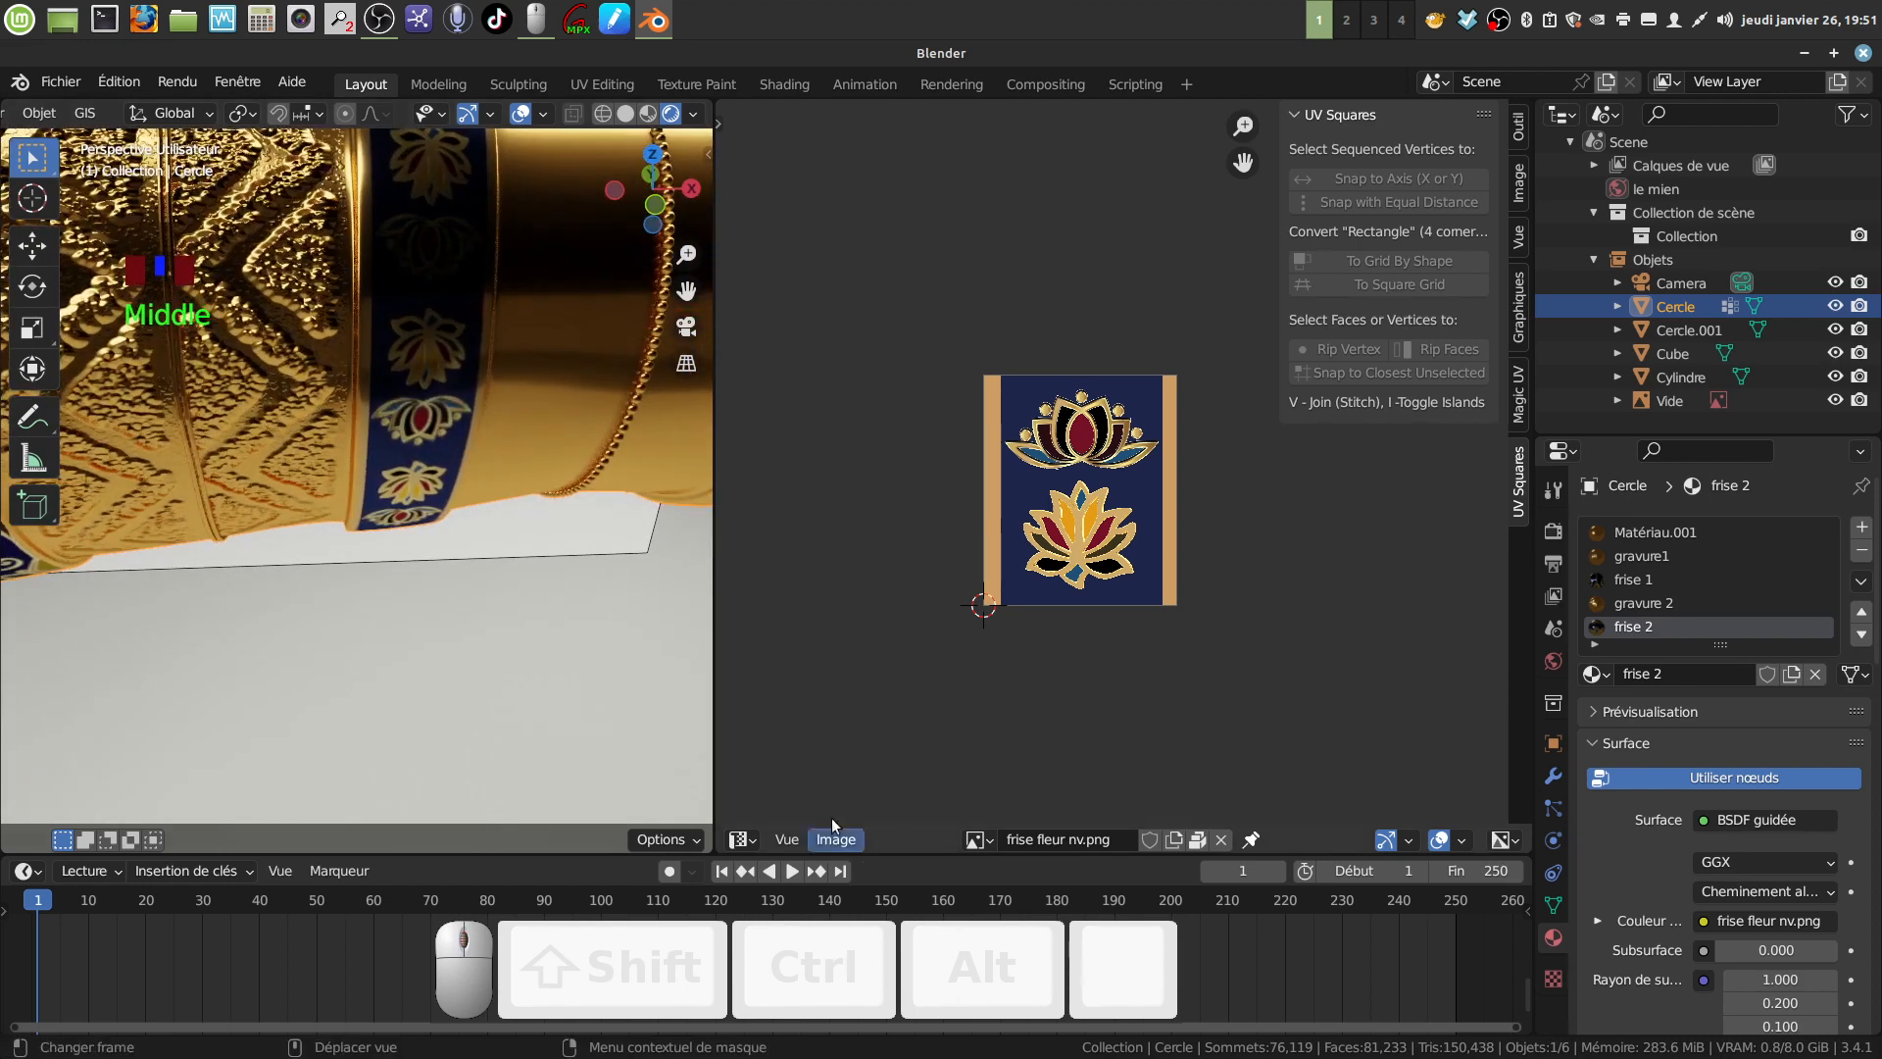
Switch the UV Editor area to the Shader Editor and bring frise 2's bump image texture node into reach.
click(745, 840)
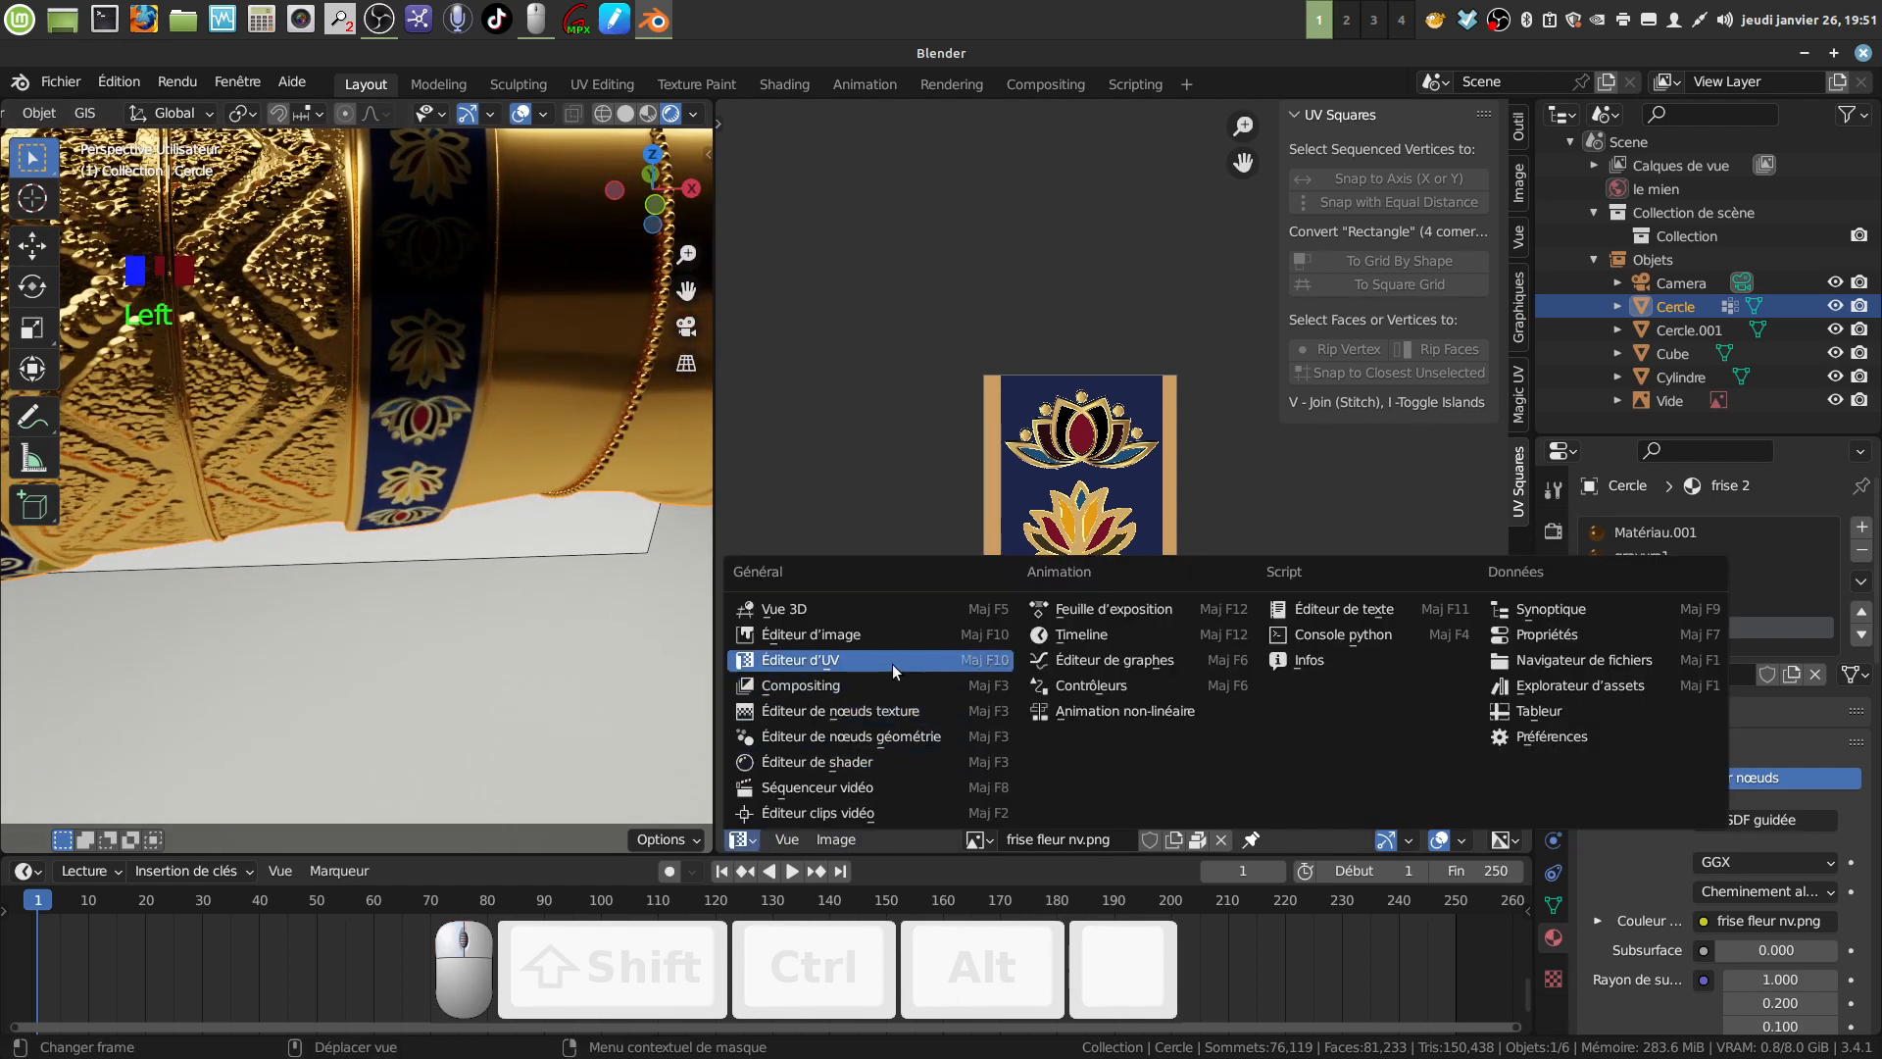
click(880, 763)
middle_drag(1179, 578, 1164, 666)
drag(1164, 667, 1164, 688)
scroll(1141, 668, up, 4)
middle_drag(1130, 638, 1206, 606)
Replace the image in the texture node feeding Relief with frise fleur nv bump.png from the textures dague folder.
click(1080, 500)
click(987, 497)
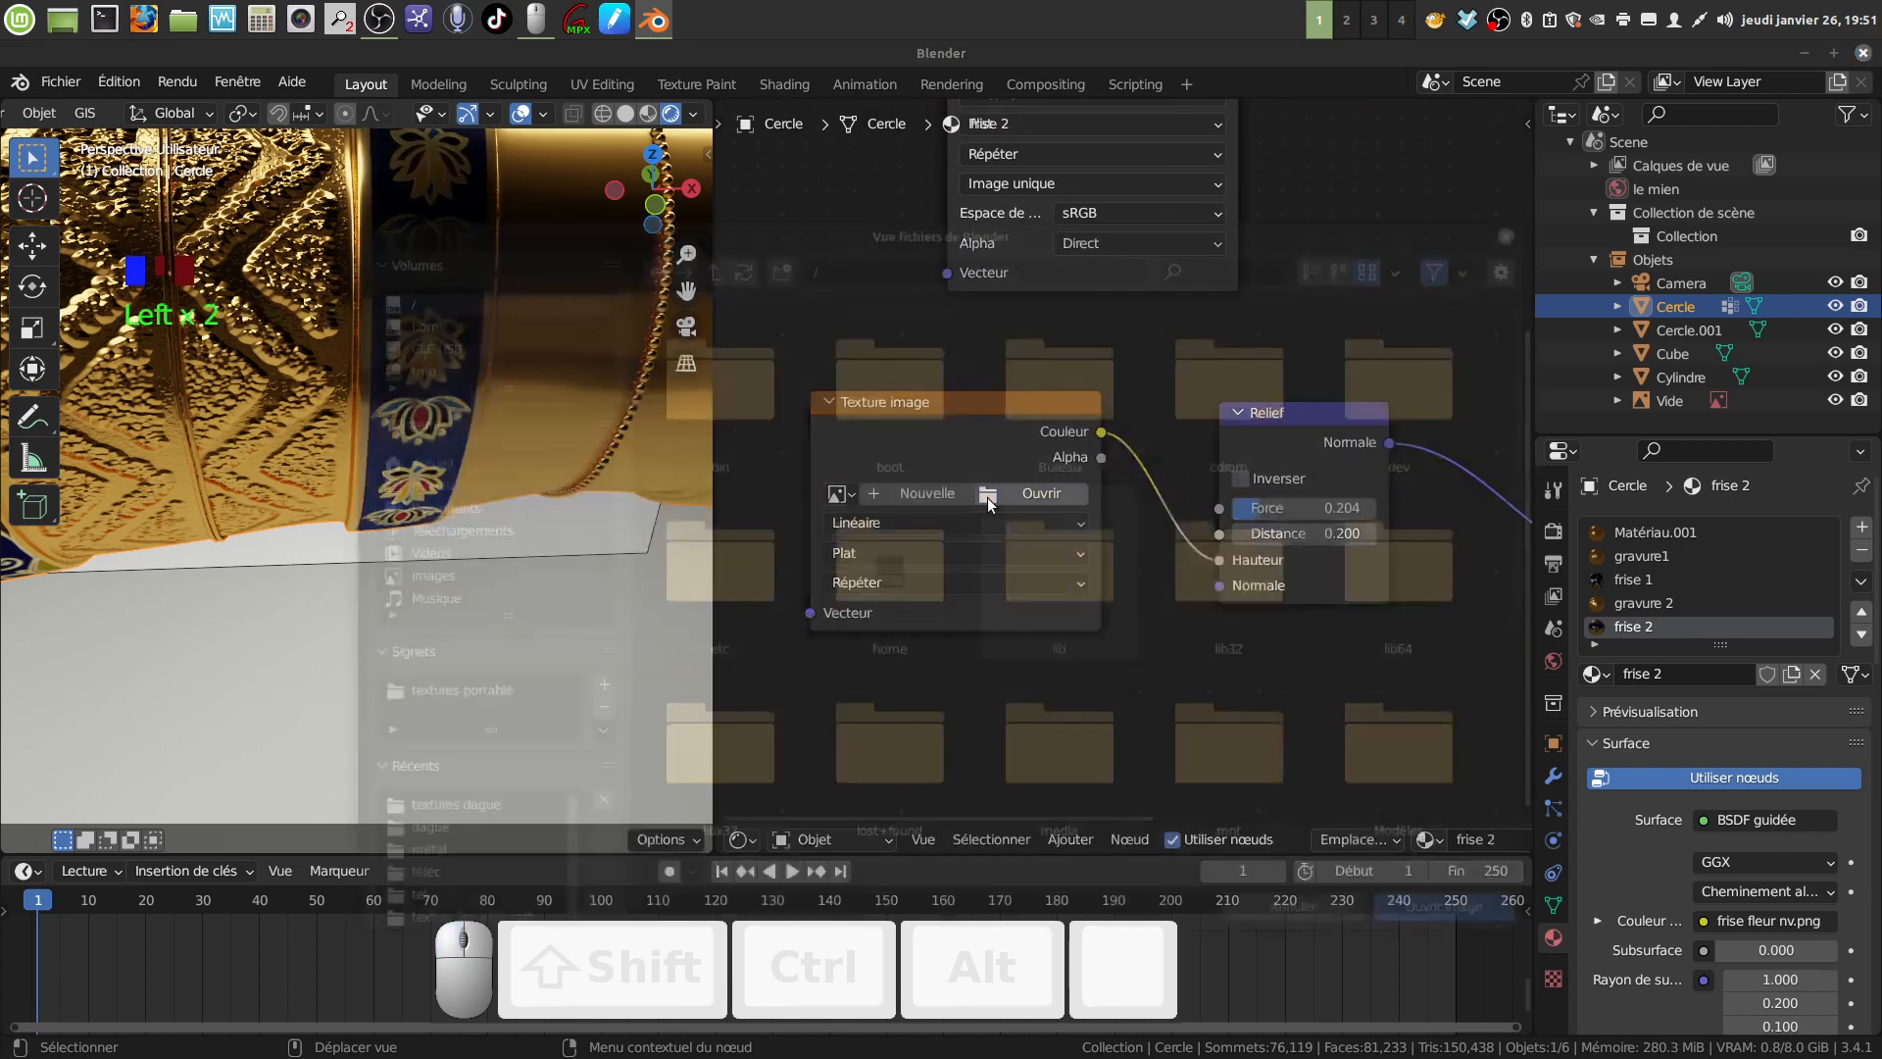
click(458, 813)
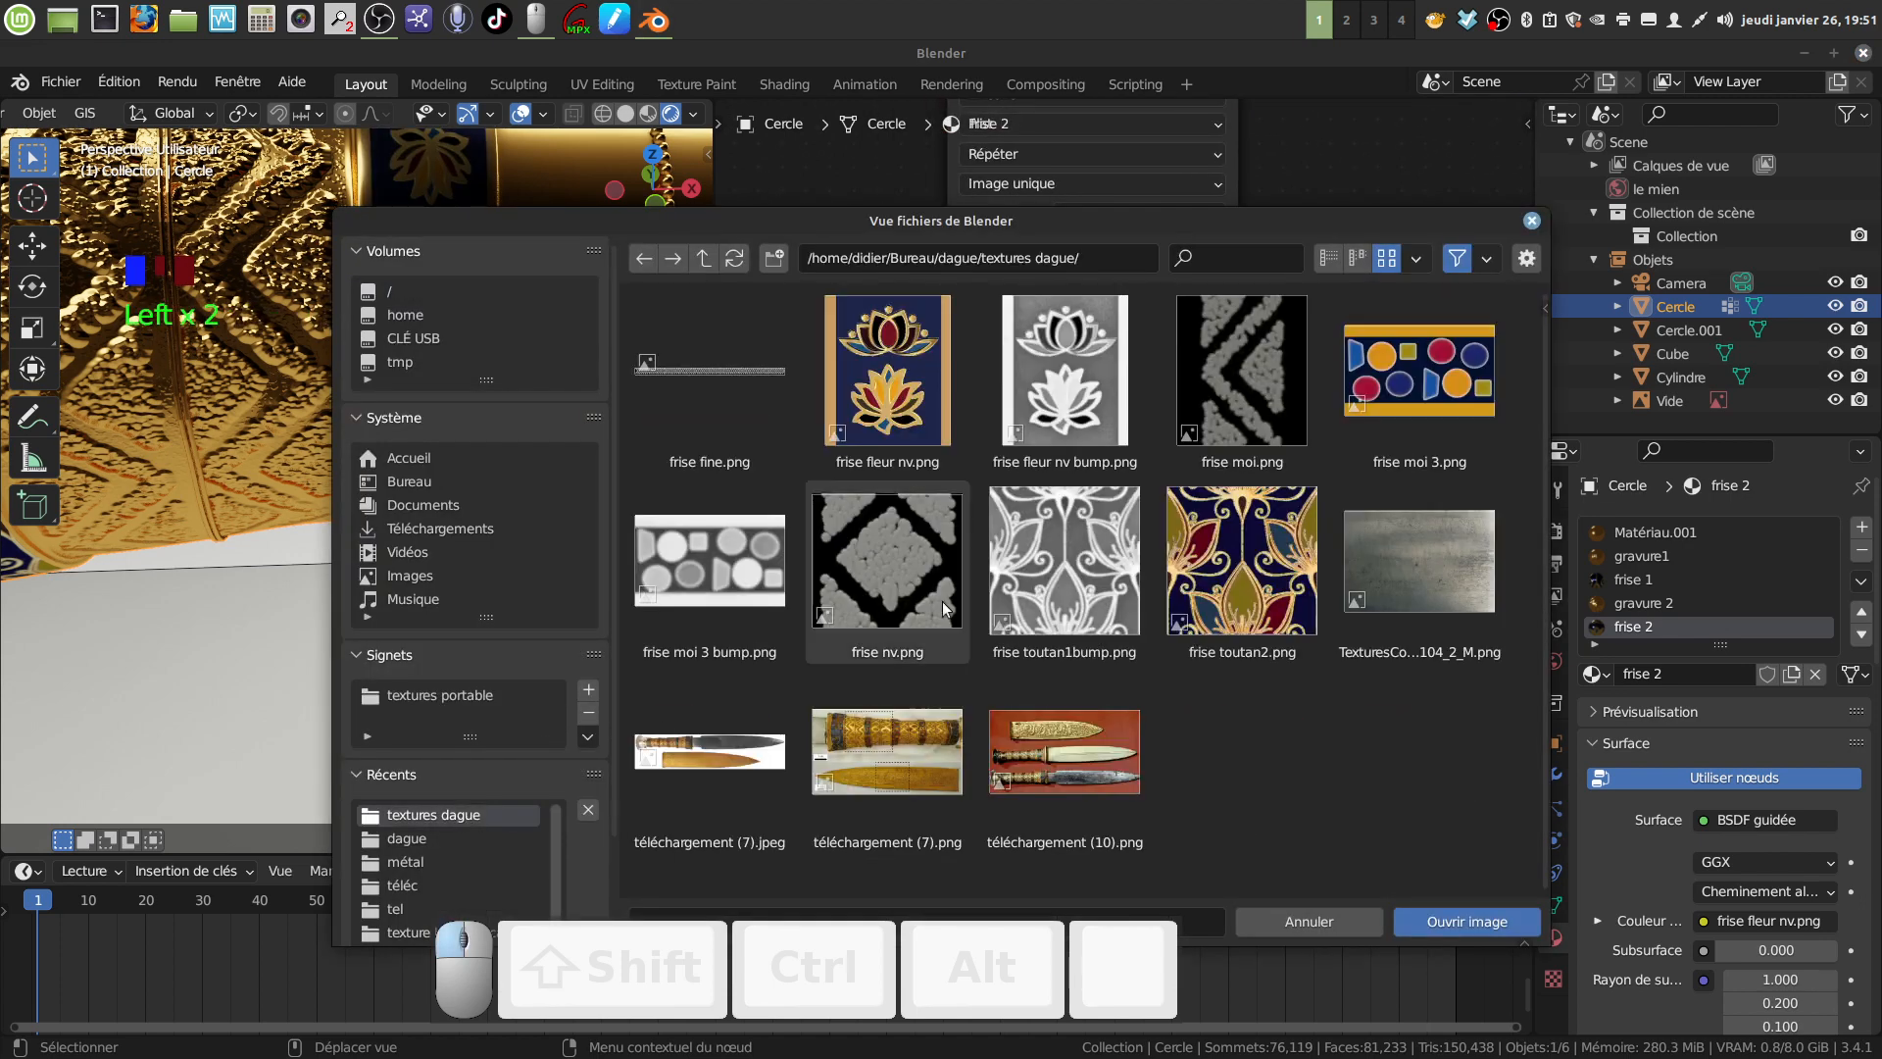
click(1062, 414)
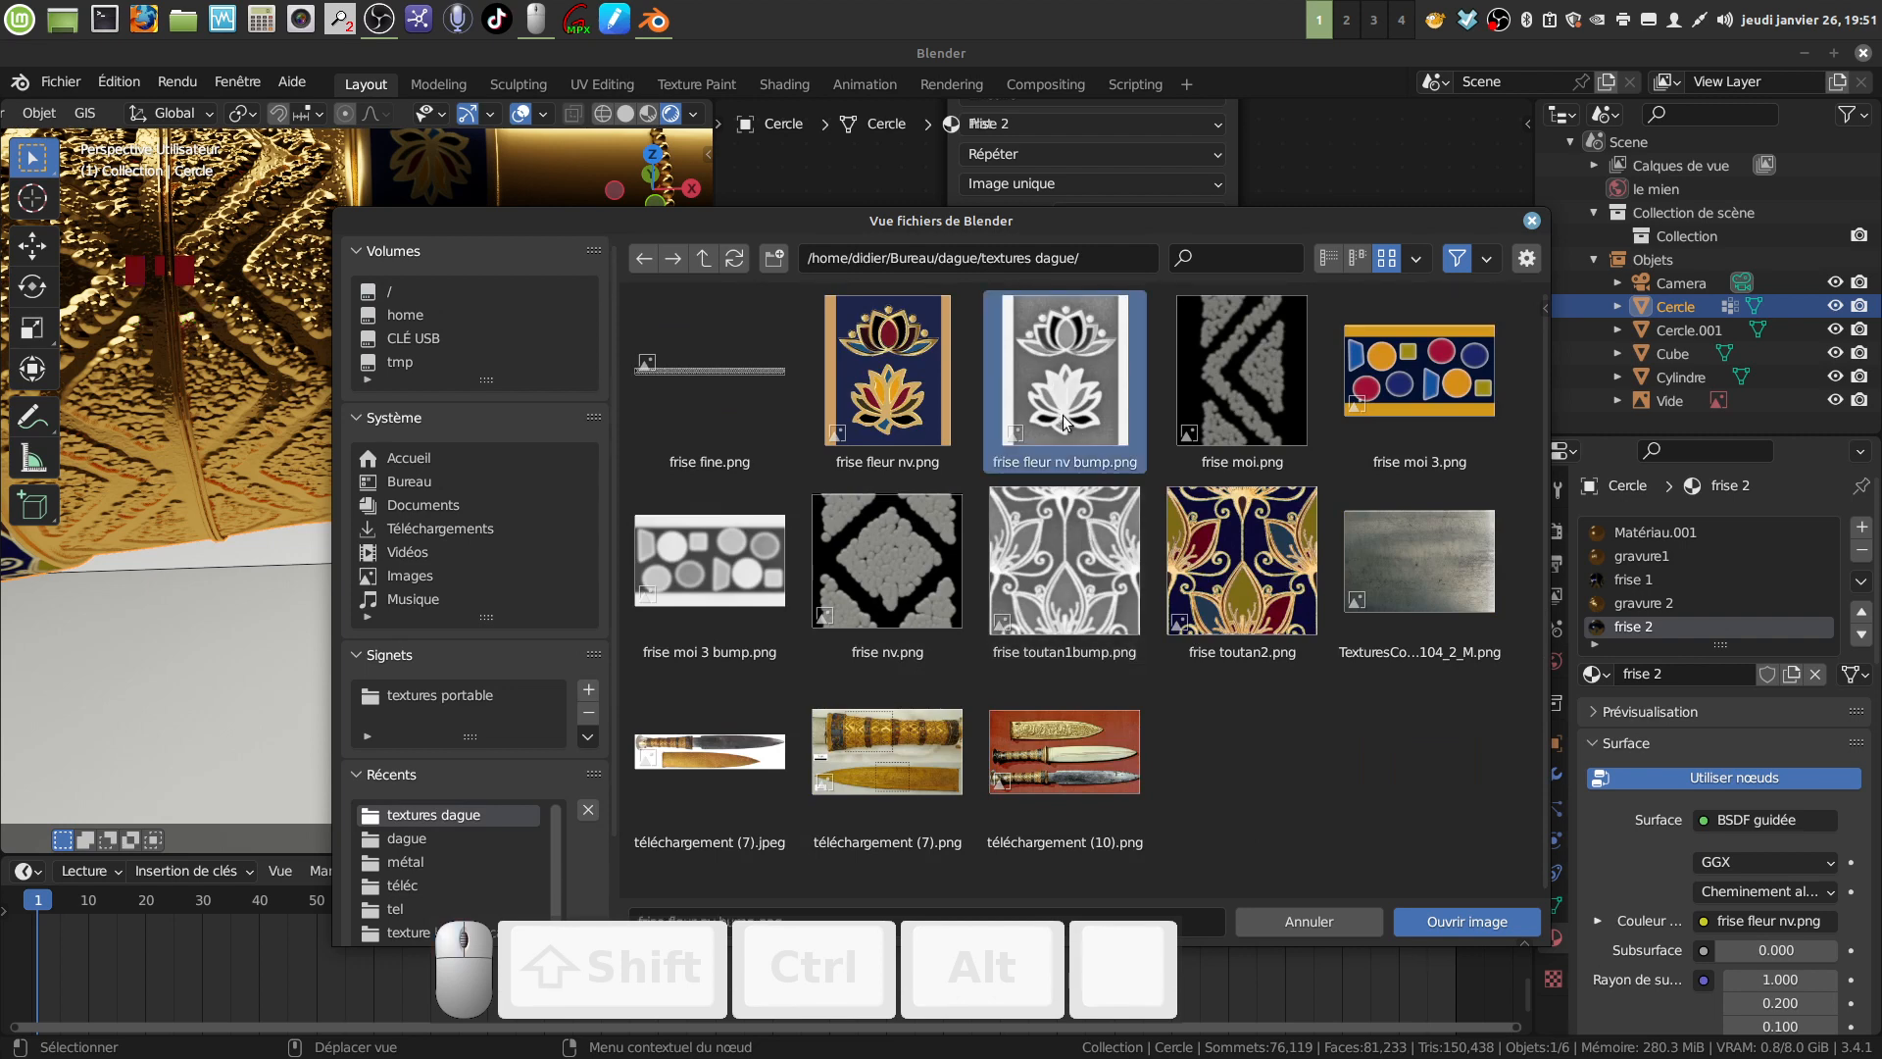
click(1457, 922)
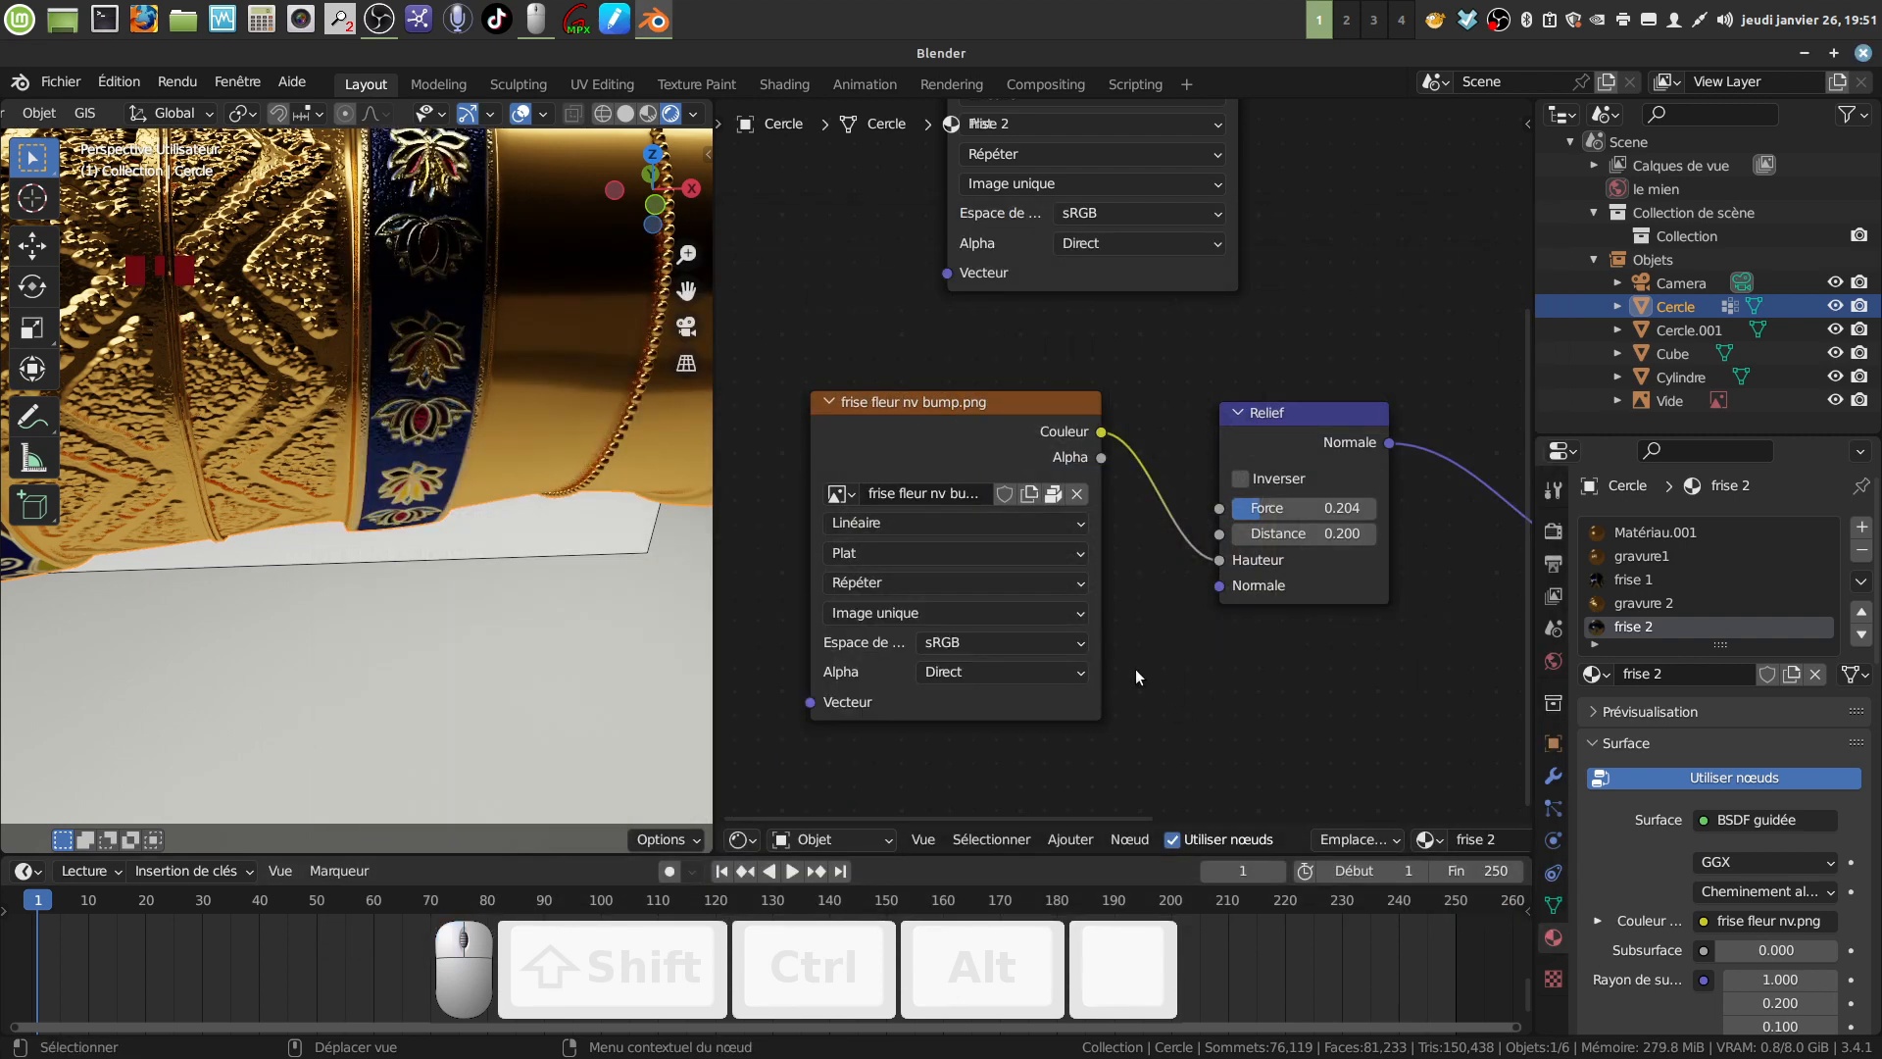
Set the colour space of the frise fleur nv bump.png texture to Non-couleurs.
middle_drag(1136, 677, 1148, 685)
click(1096, 650)
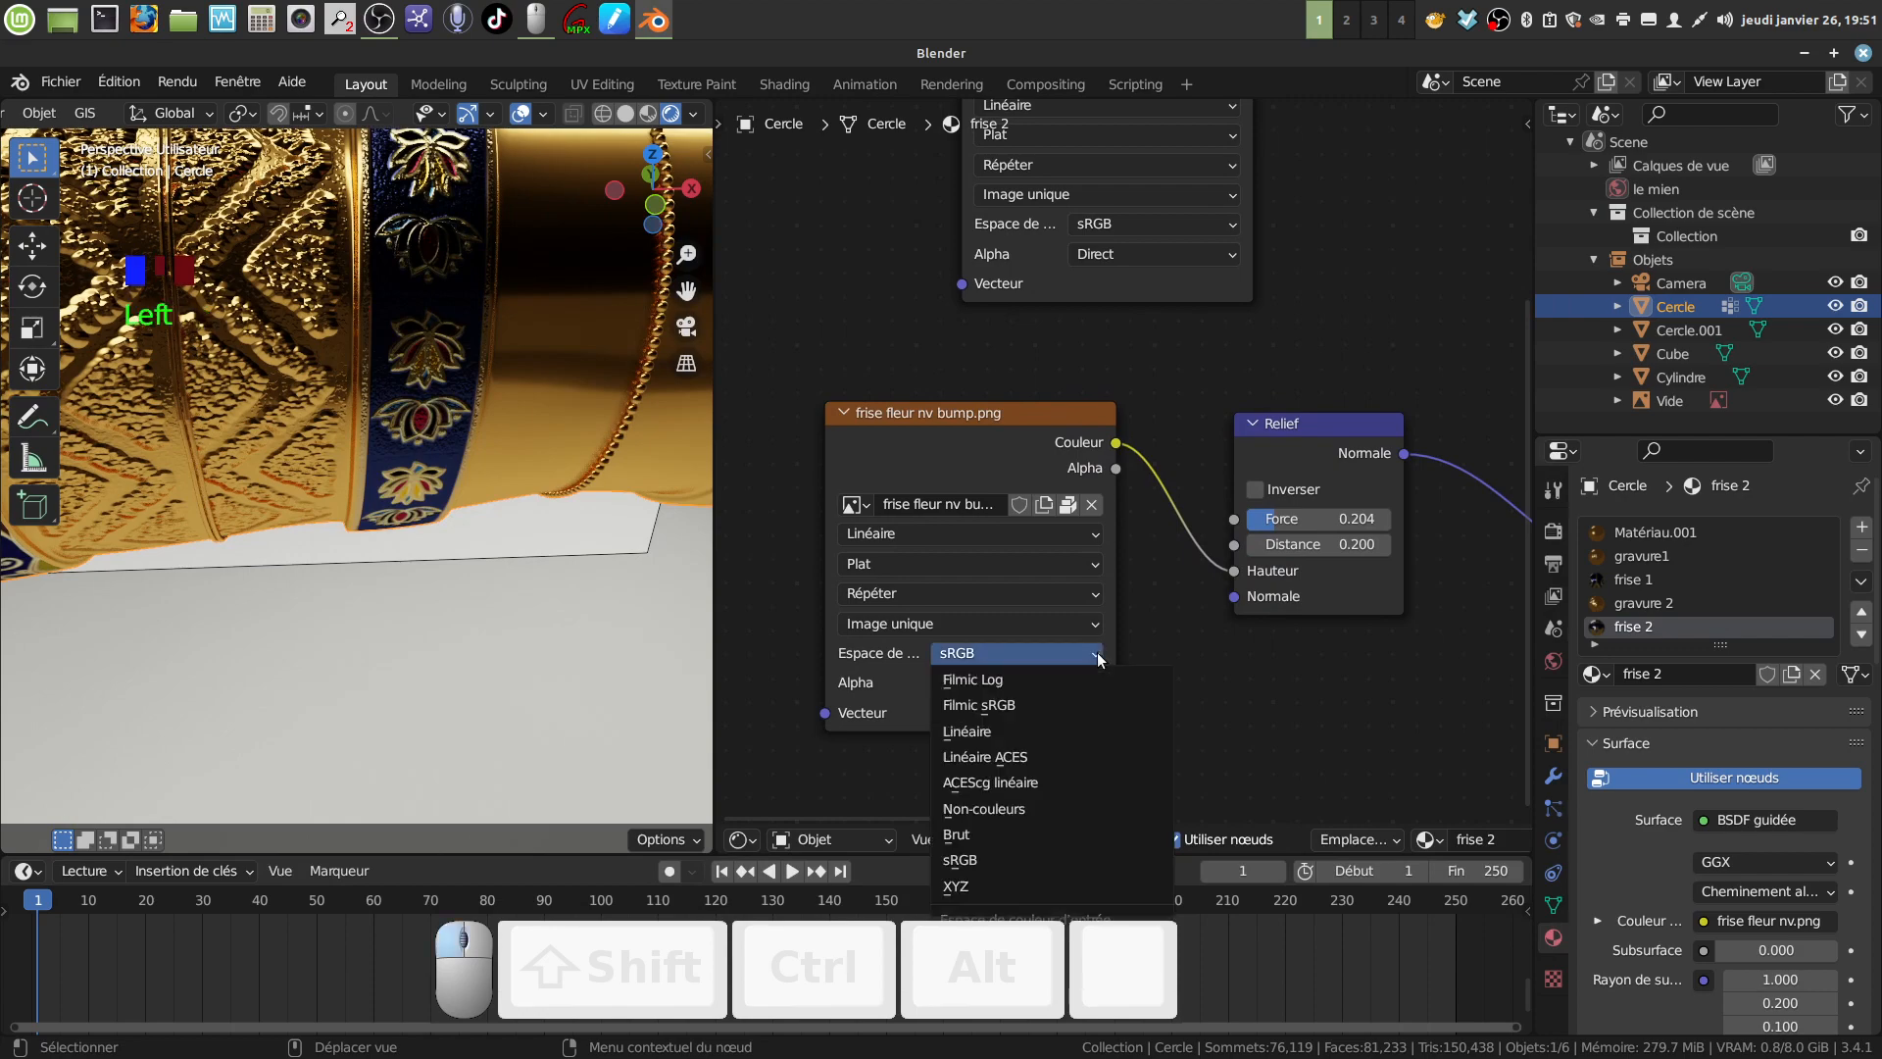
click(1031, 803)
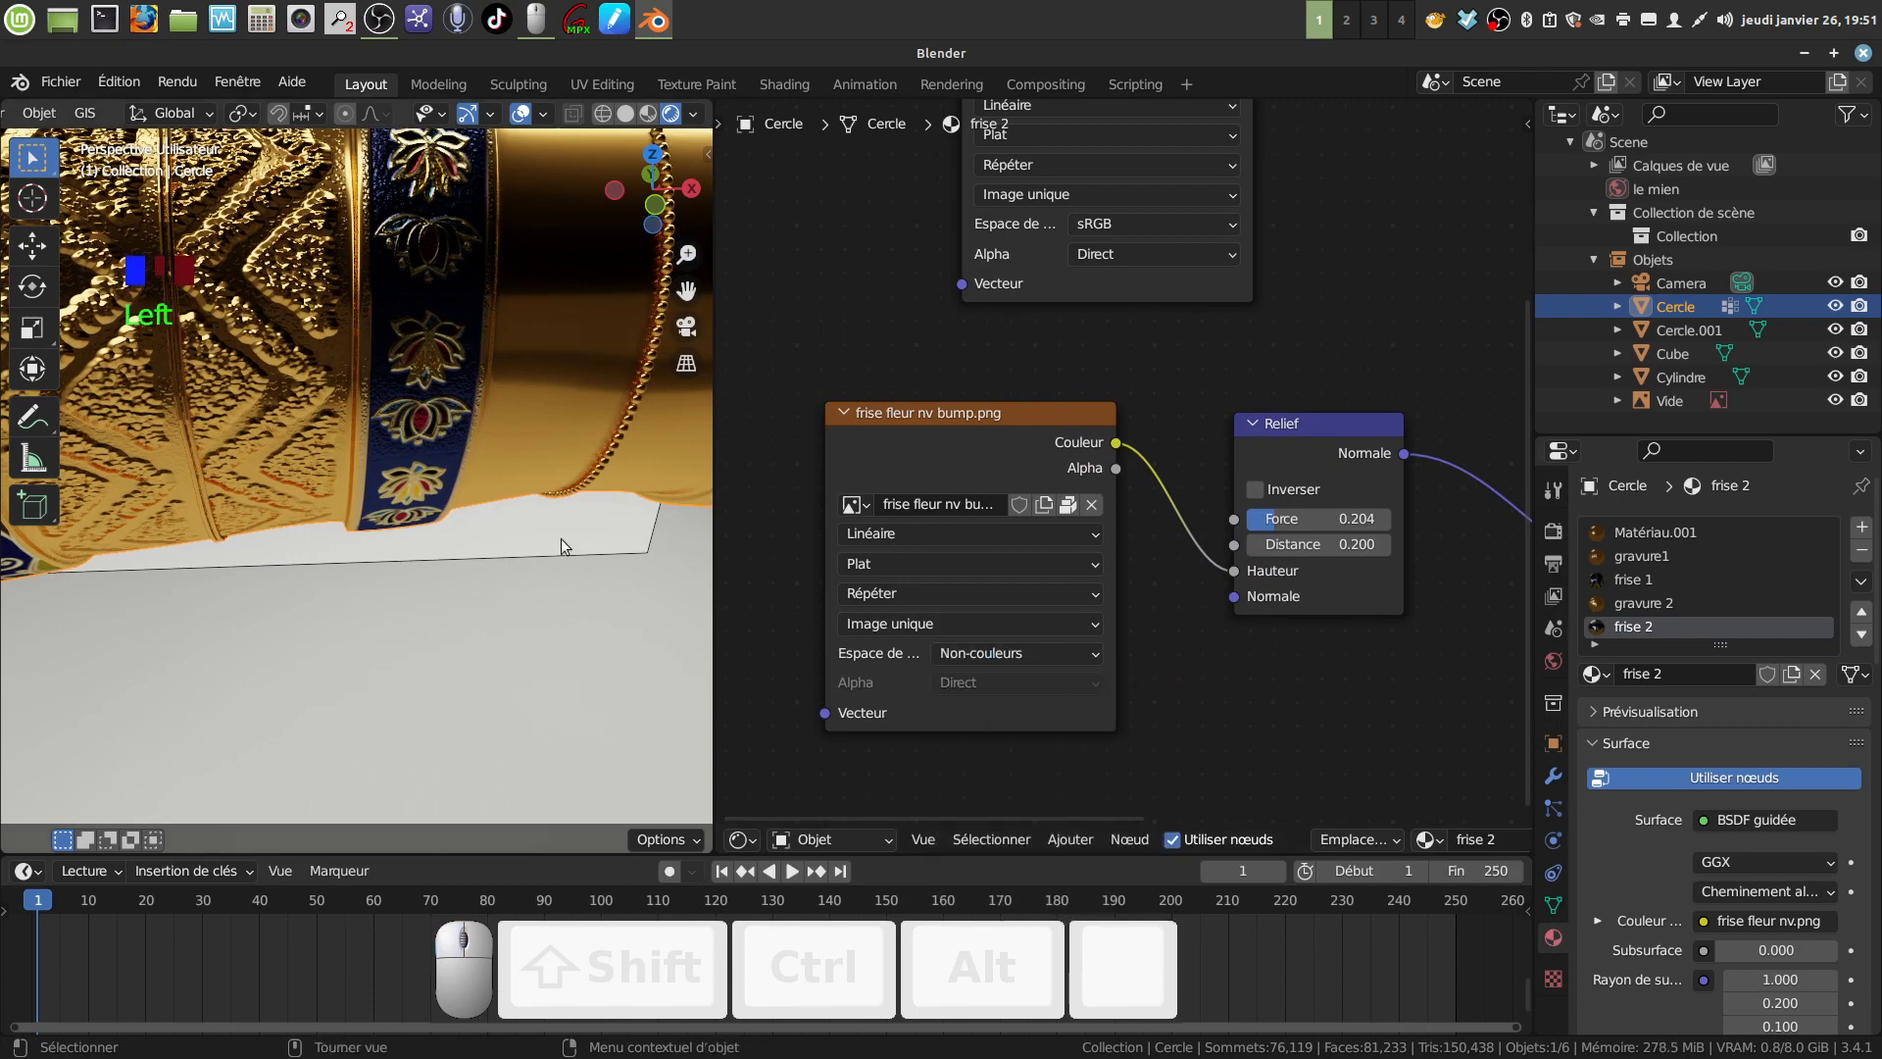
Widen the 3D viewport and review the textured bands along the dagger handle.
middle_drag(561, 538, 455, 531)
scroll(495, 502, down, 3)
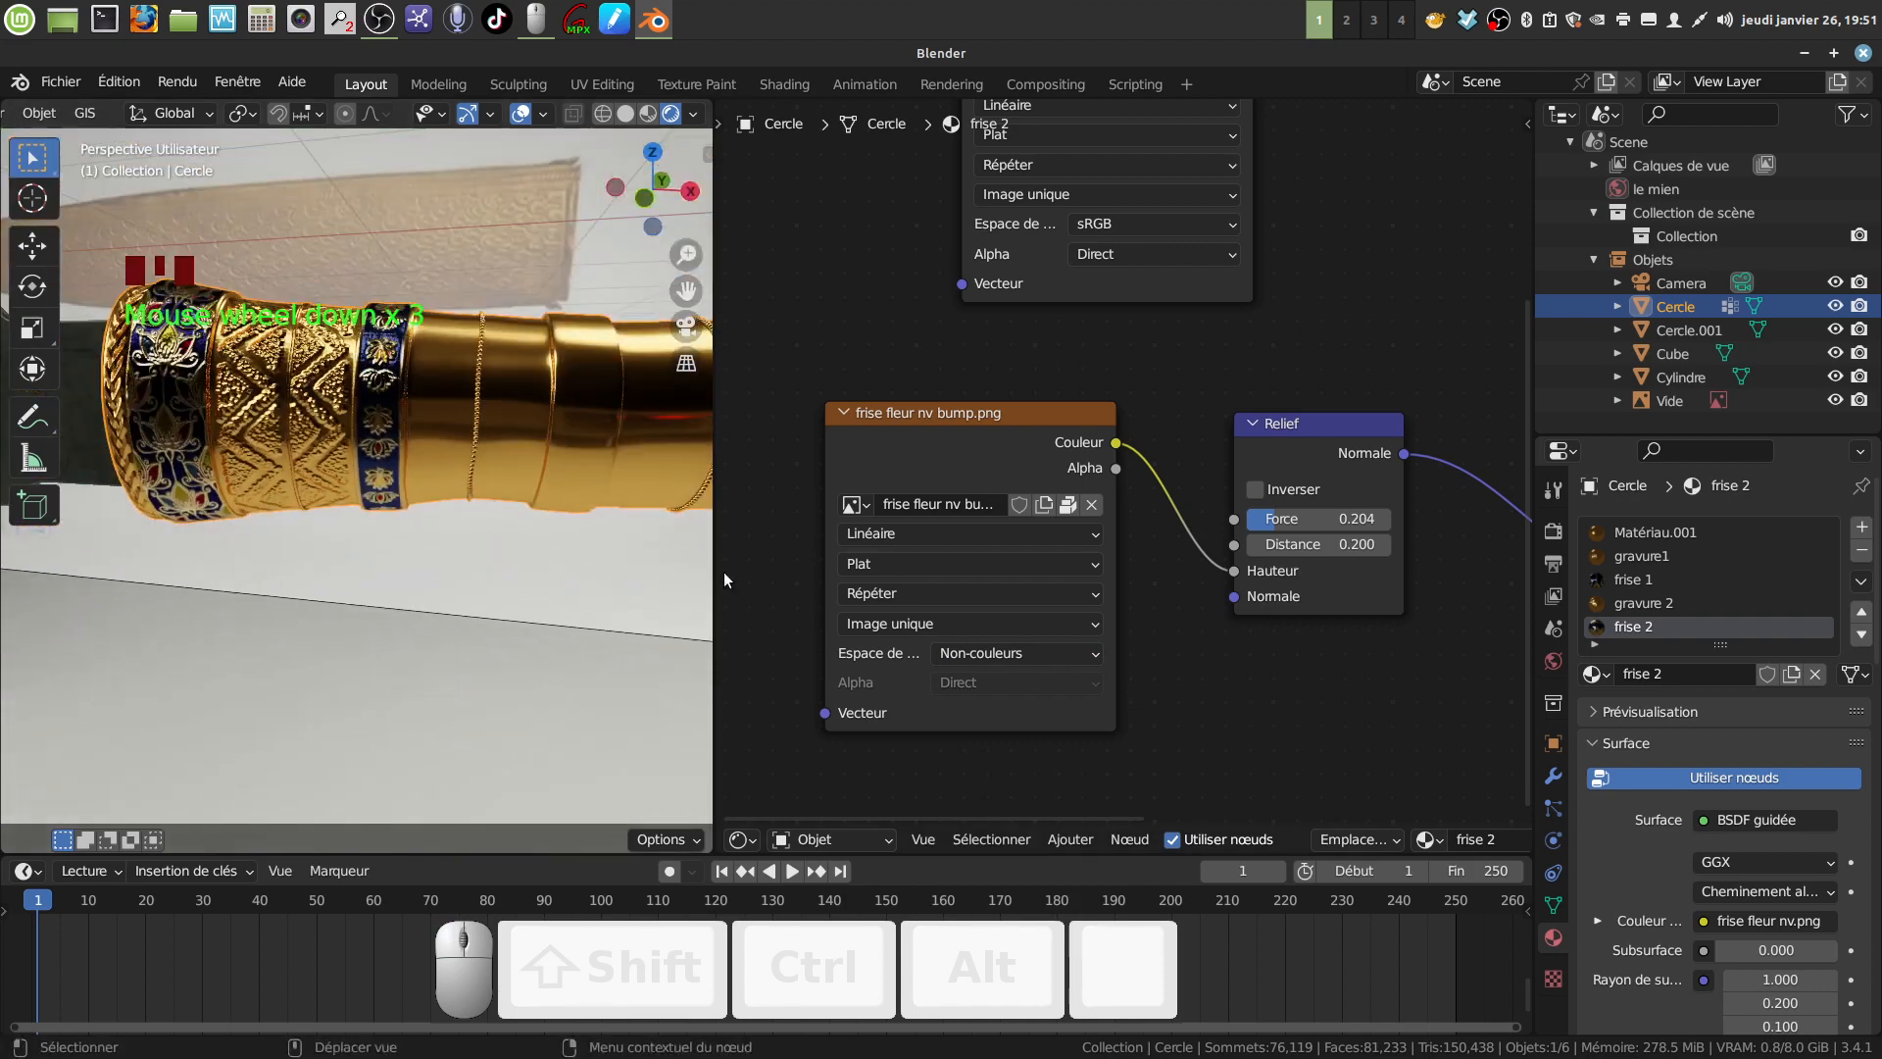
drag(713, 582, 861, 582)
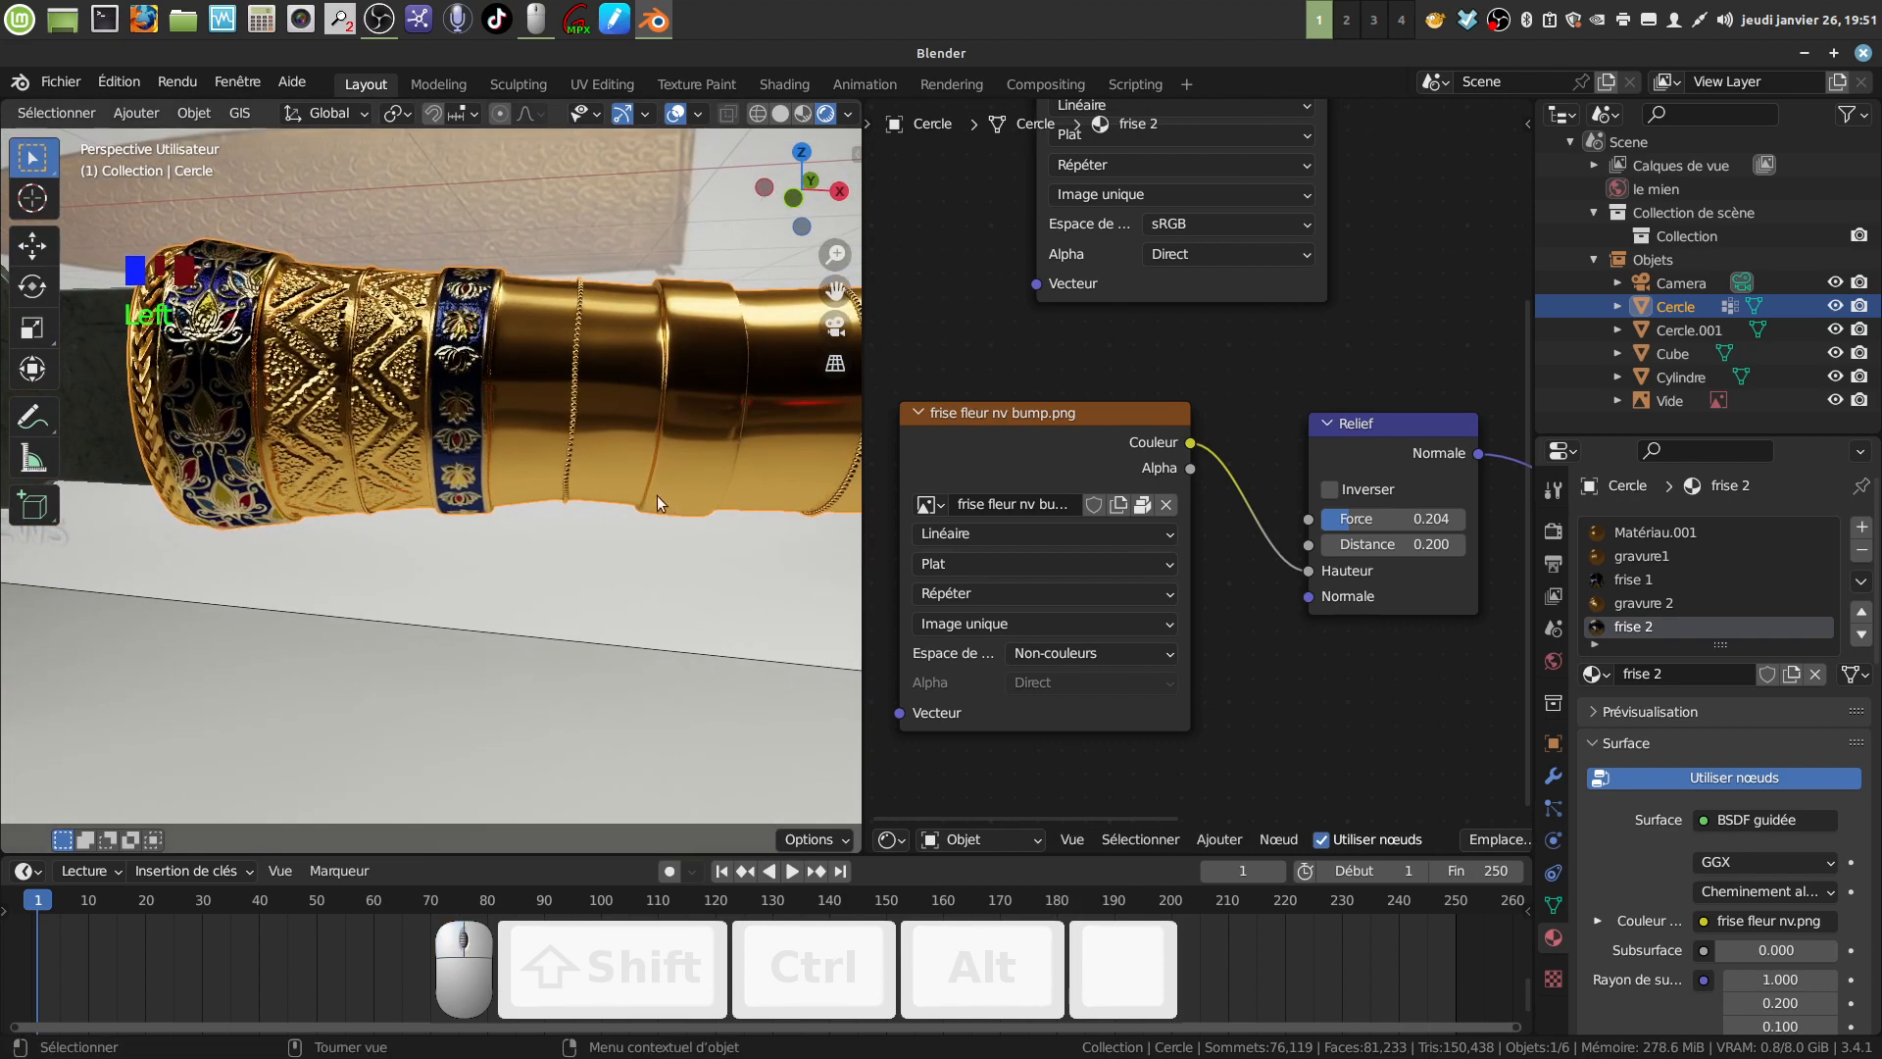
middle_drag(658, 502, 602, 491)
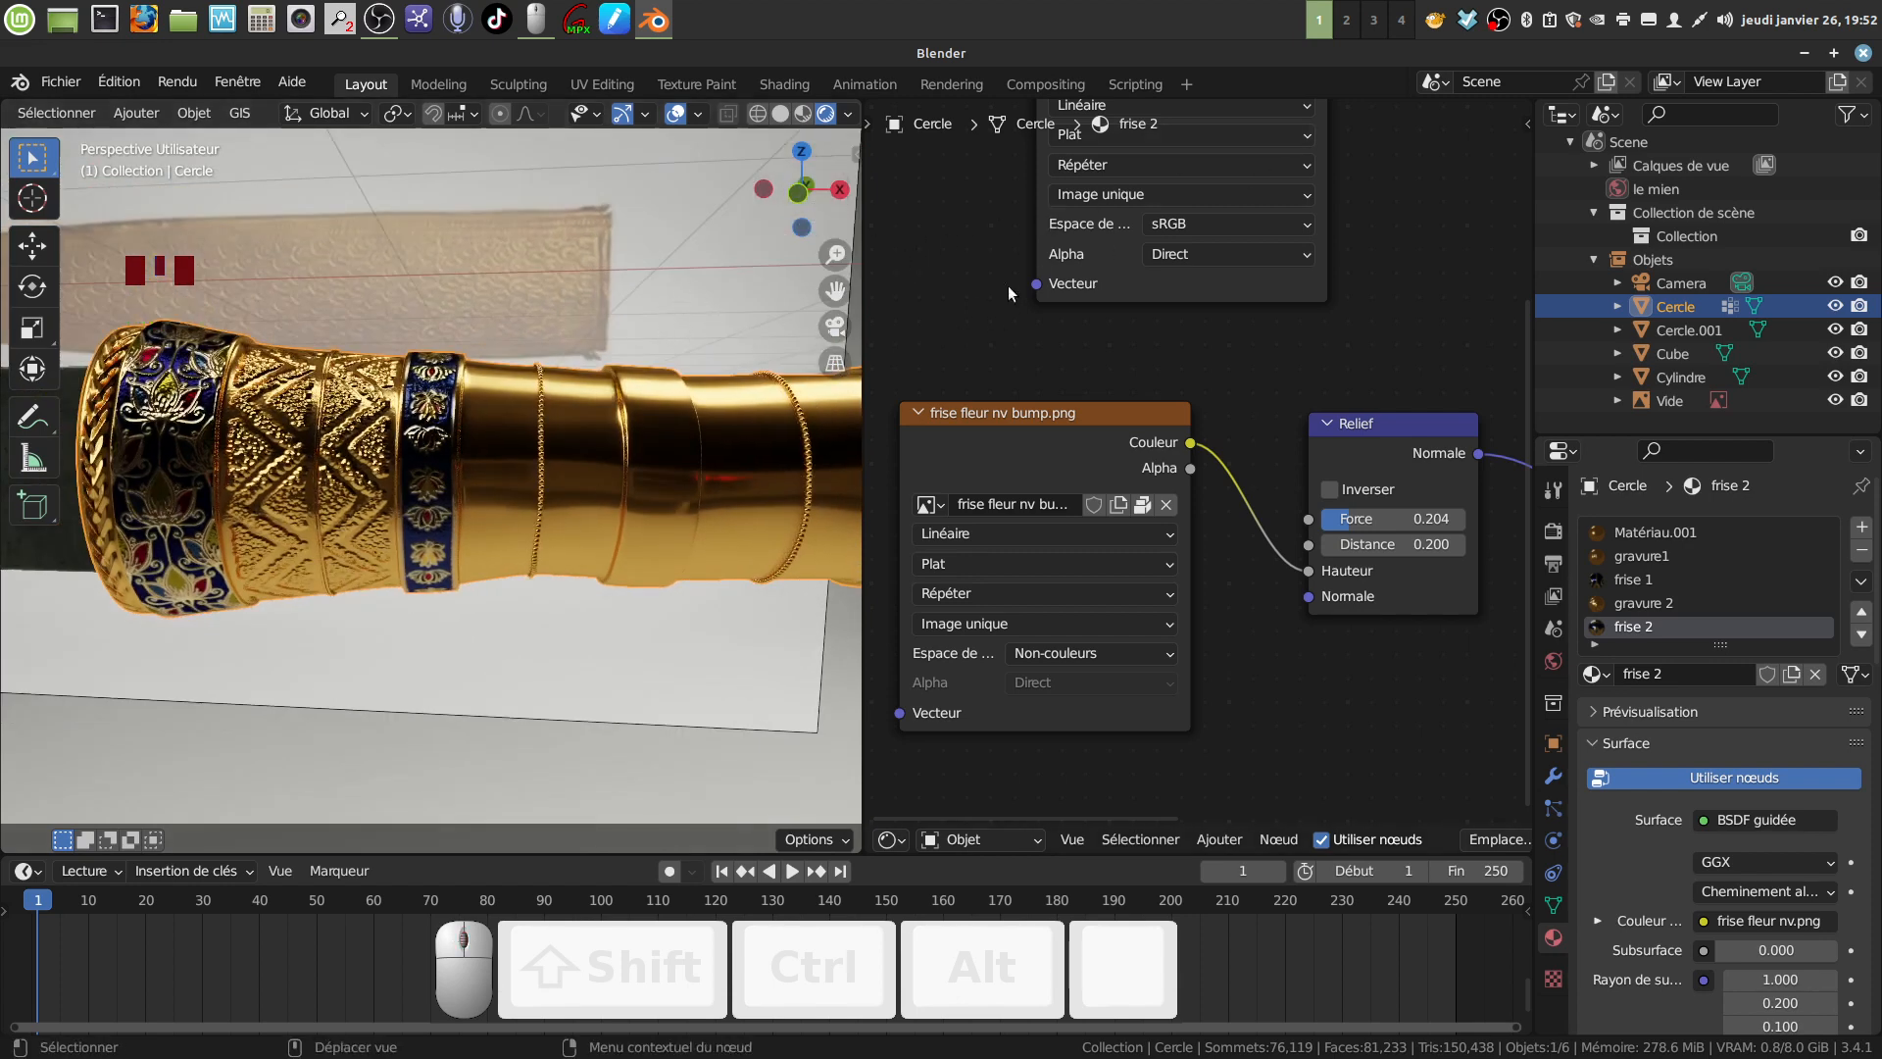
right_click(1497, 24)
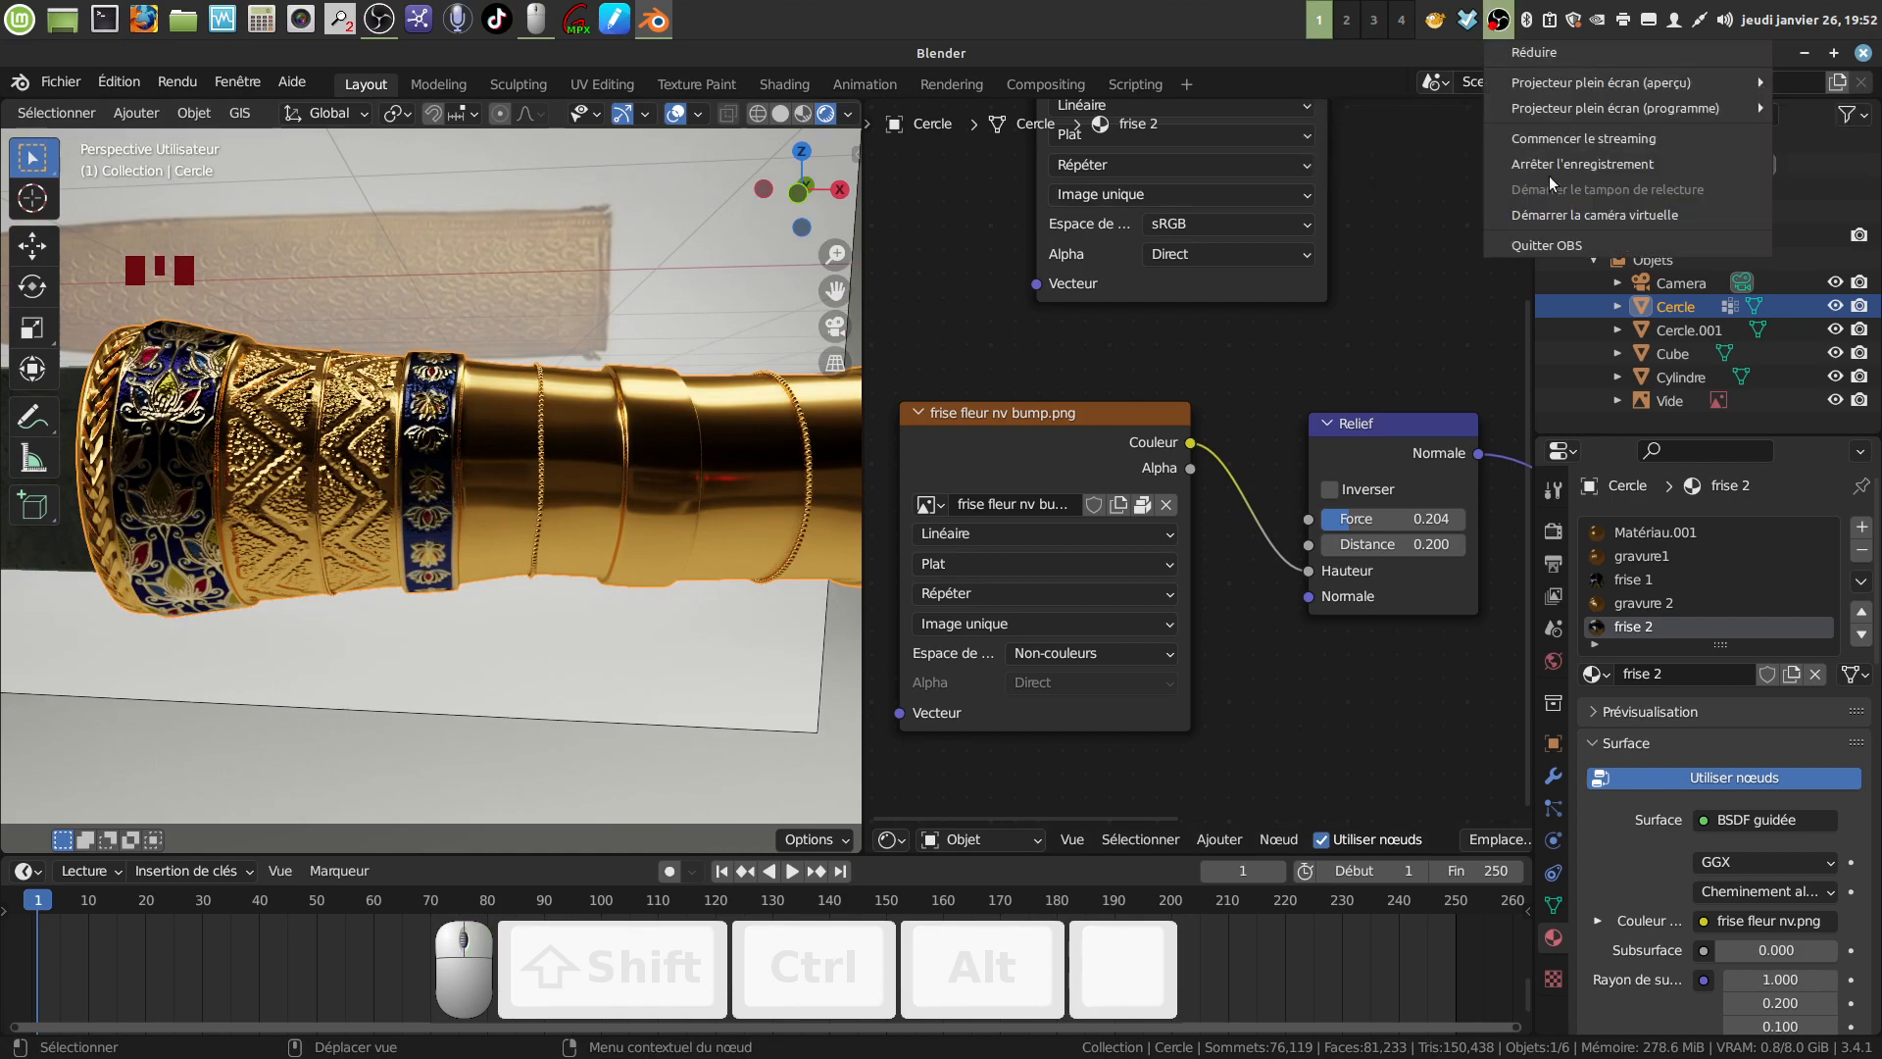